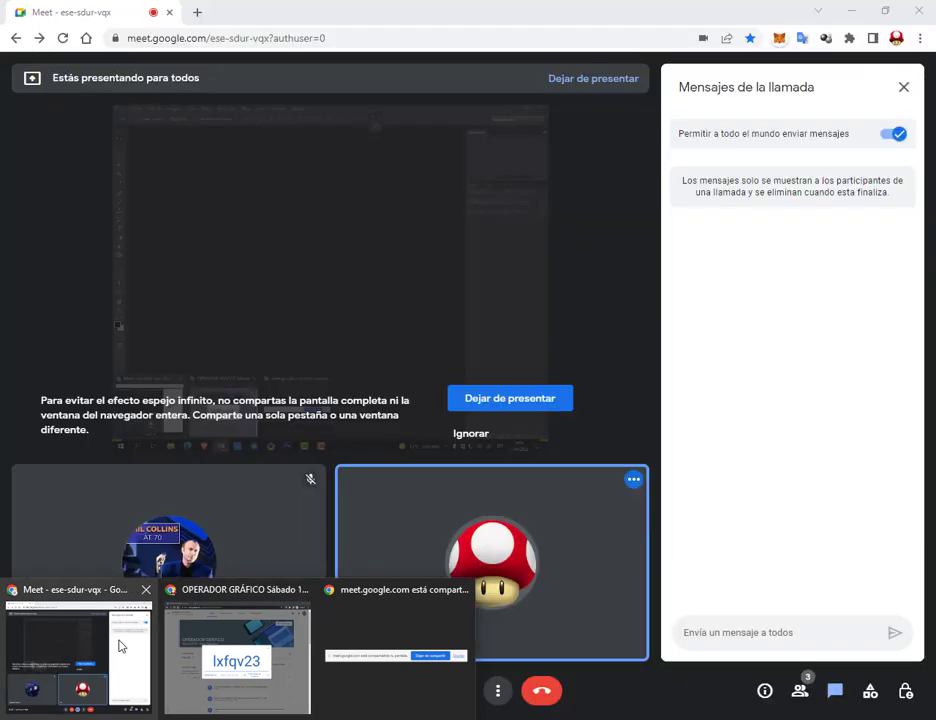
Copy the class invitation link and open it in a new browser tab
{"action": "left_click", "coordinate": [119, 641]}
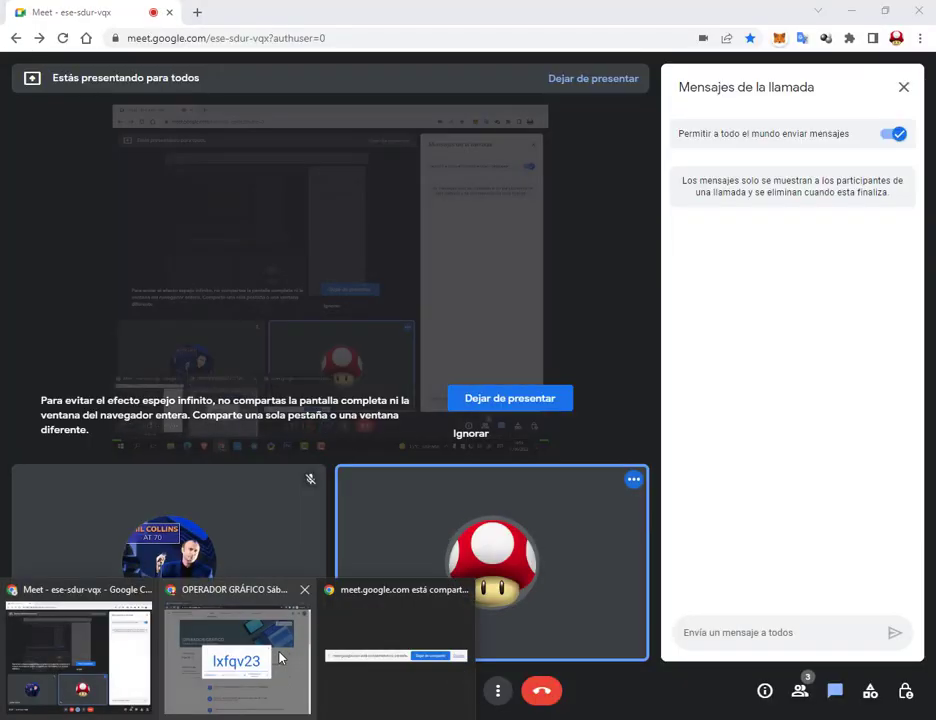
{"action": "left_click", "coordinate": [209, 645]}
{"action": "left_click", "coordinate": [600, 476]}
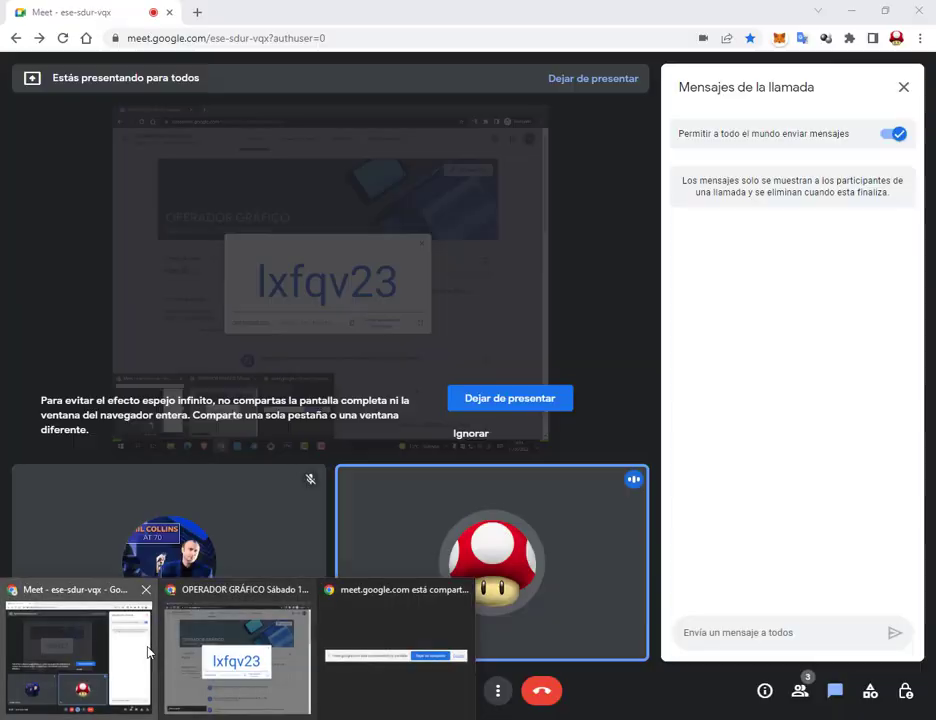
{"action": "left_click", "coordinate": [140, 645]}
{"action": "left_click", "coordinate": [194, 12]}
{"action": "right_click", "coordinate": [211, 40]}
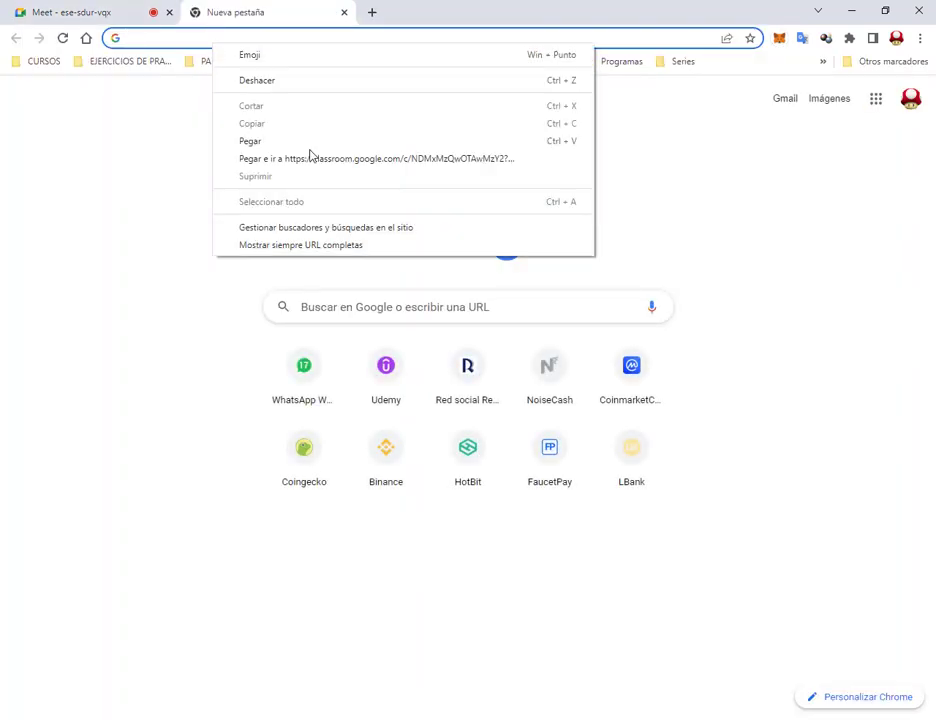
{"action": "left_click", "coordinate": [310, 158]}
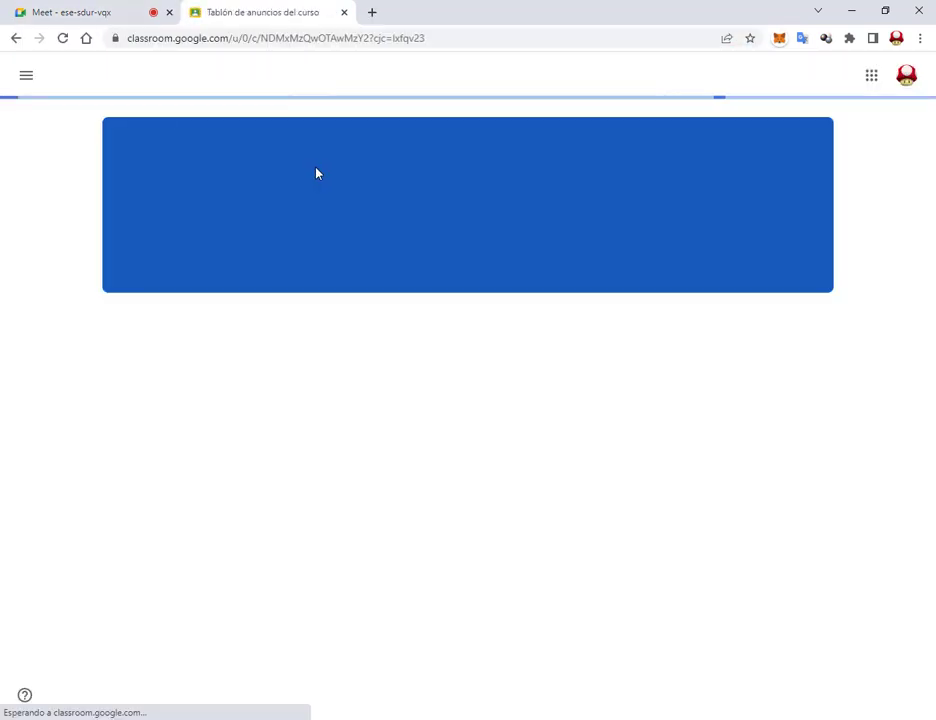
On Trabajo de clase, expand Clase 9 and open its Drive folder attachment
{"action": "left_click", "coordinate": [435, 86]}
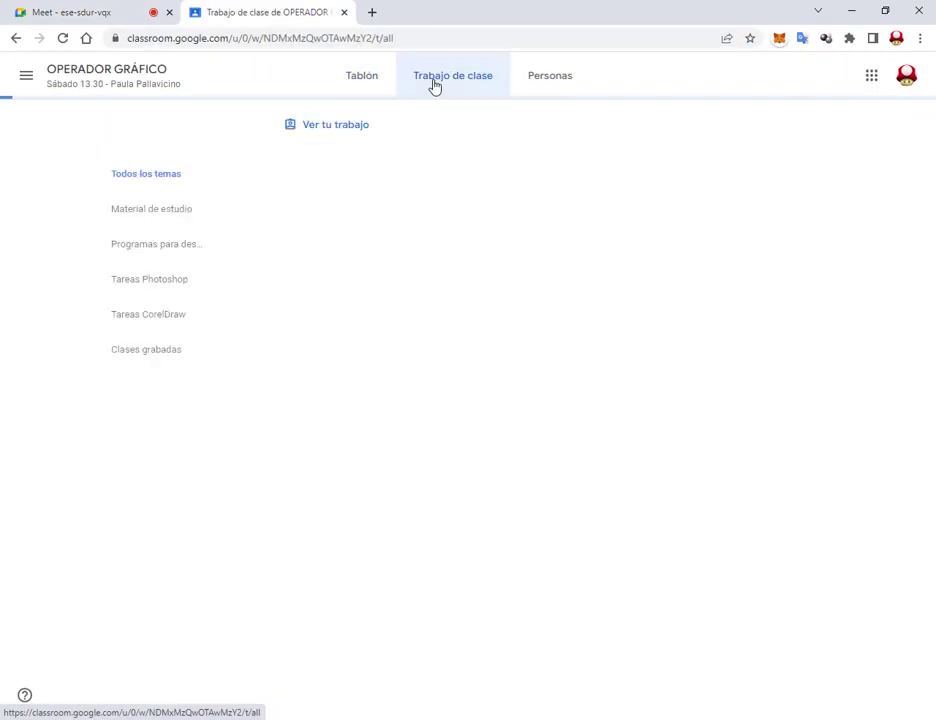
{"action": "scroll", "coordinate": [714, 355], "scroll_direction": "down", "scroll_amount": 4}
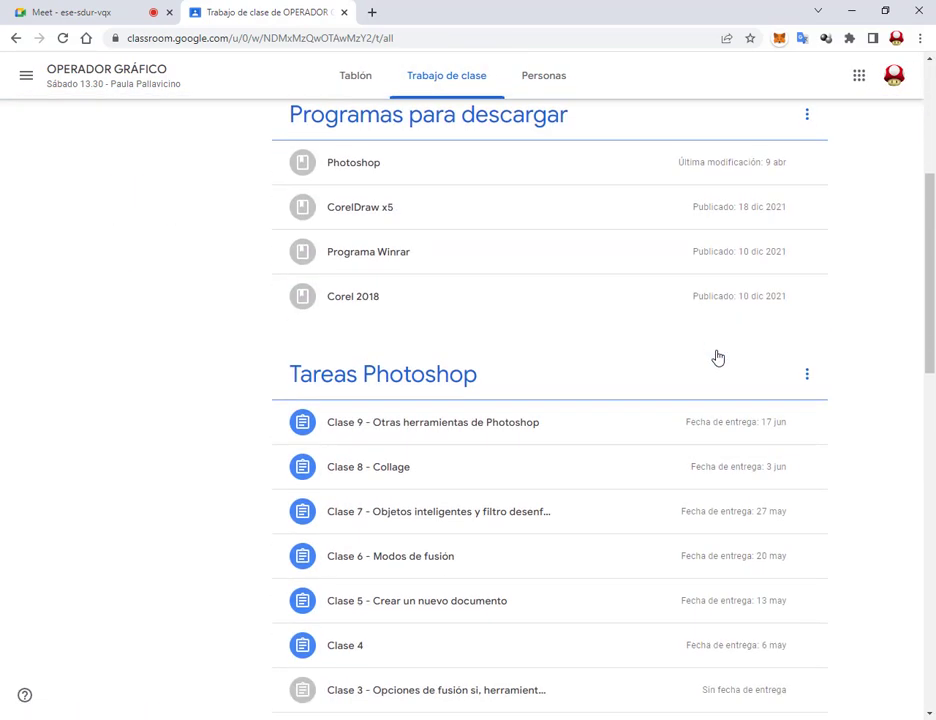
{"action": "left_click", "coordinate": [370, 427]}
{"action": "left_click", "coordinate": [428, 526]}
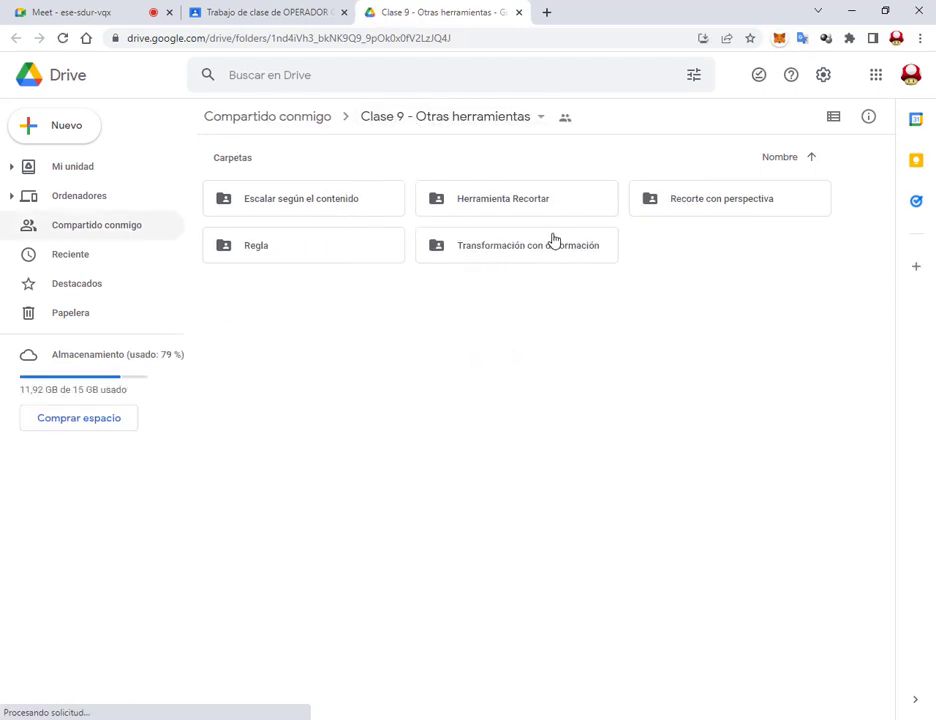
Point out the Escalar según el contenido, Herramienta Recortar, Recorte con perspectiva and Regla folders
{"action": "left_click", "coordinate": [357, 210]}
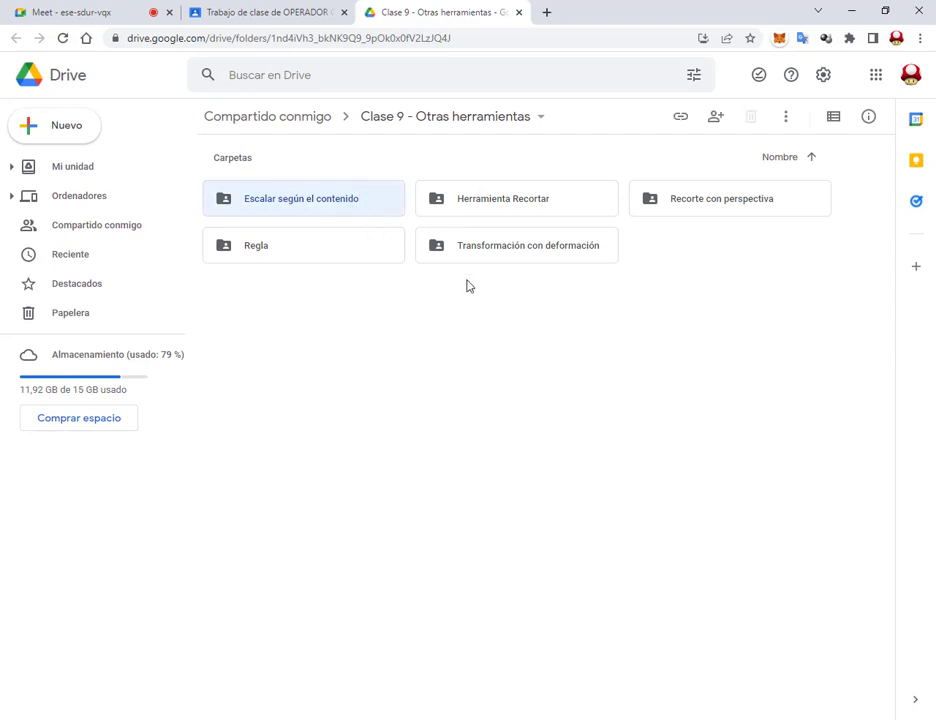
{"action": "left_click", "coordinate": [527, 209]}
{"action": "left_click", "coordinate": [340, 222]}
{"action": "left_click", "coordinate": [547, 204]}
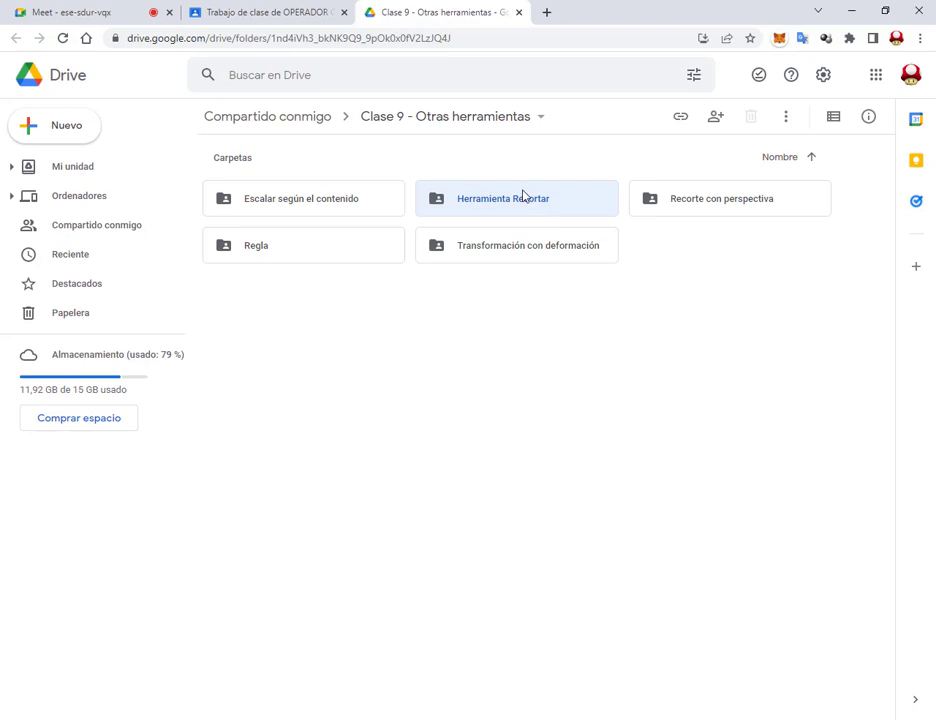
{"action": "left_click", "coordinate": [733, 206]}
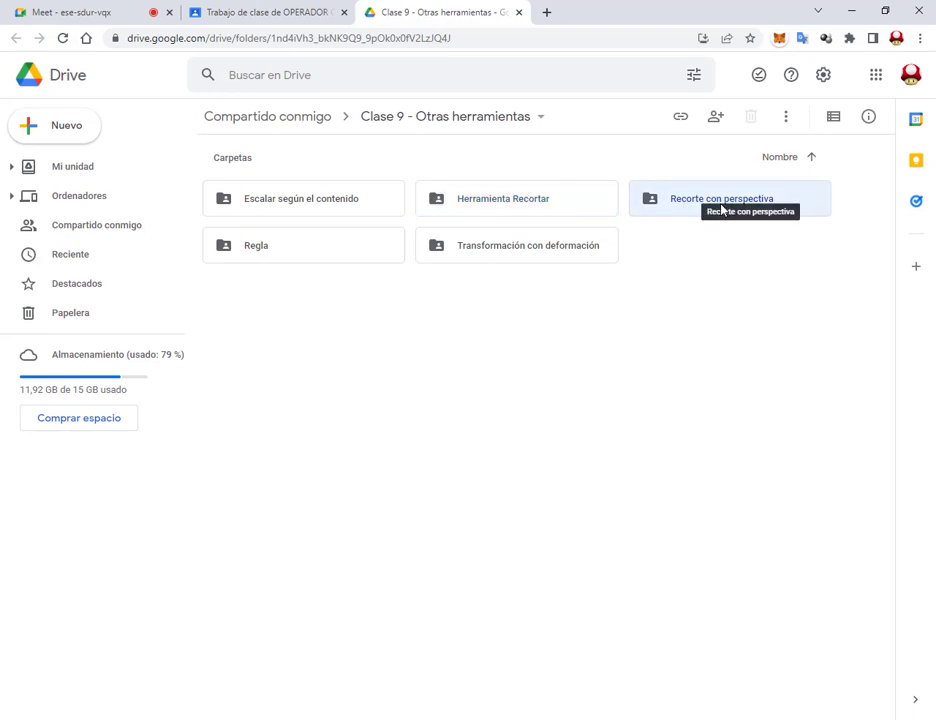
{"action": "left_click", "coordinate": [268, 259]}
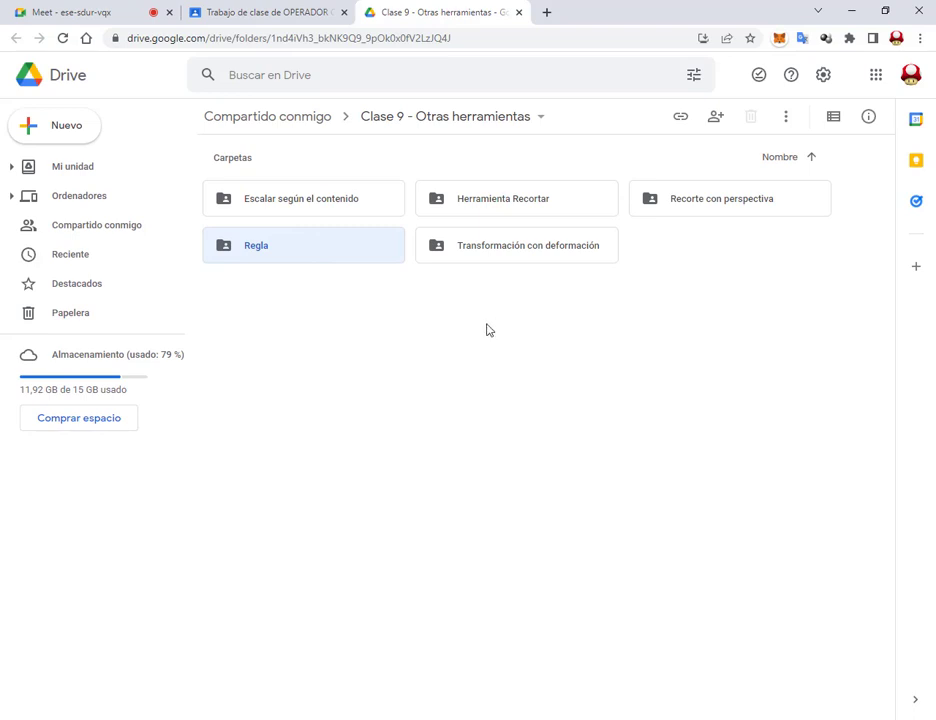
Highlight the Transformación con deformación folder with a red box, then clear the selection
{"action": "left_click", "coordinate": [530, 253]}
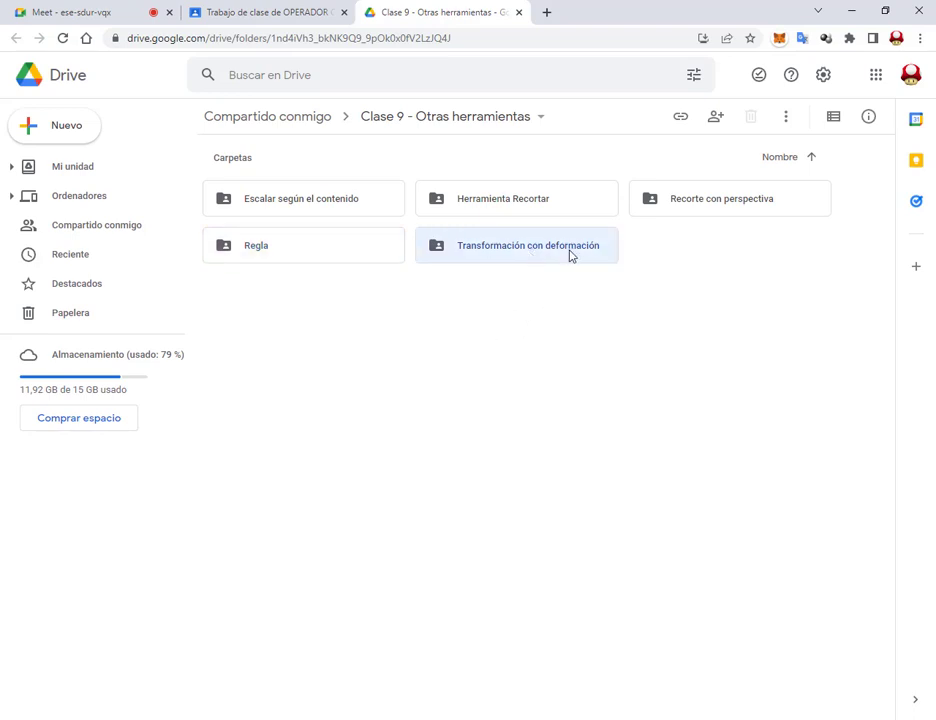
{"action": "left_click", "coordinate": [603, 407]}
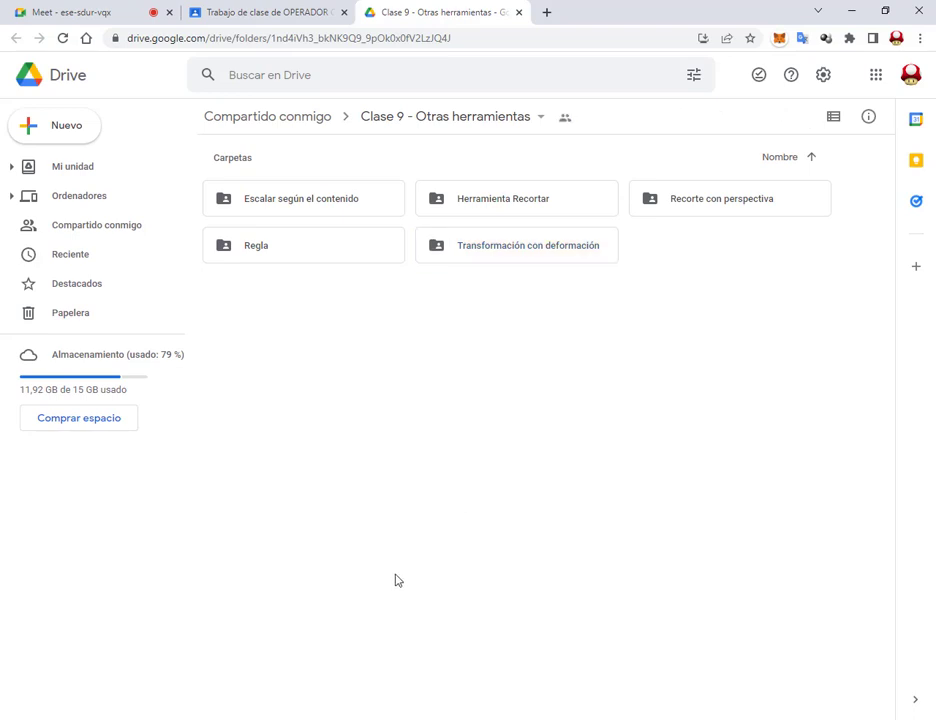
{"action": "left_click", "coordinate": [545, 251]}
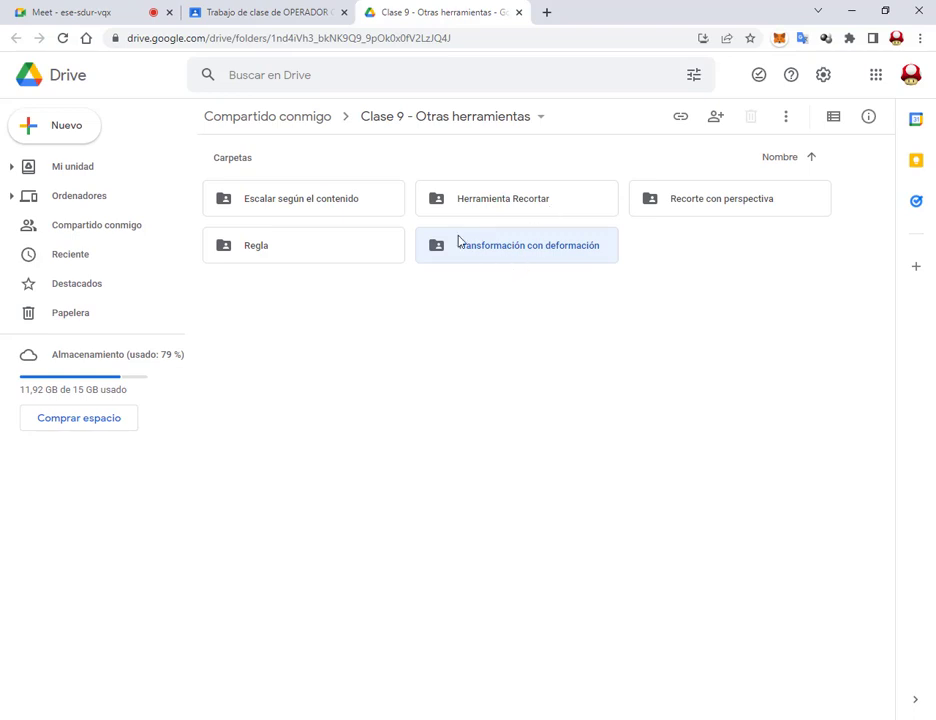
{"action": "left_click_drag", "start_coordinate": [413, 221], "coordinate": [633, 277]}
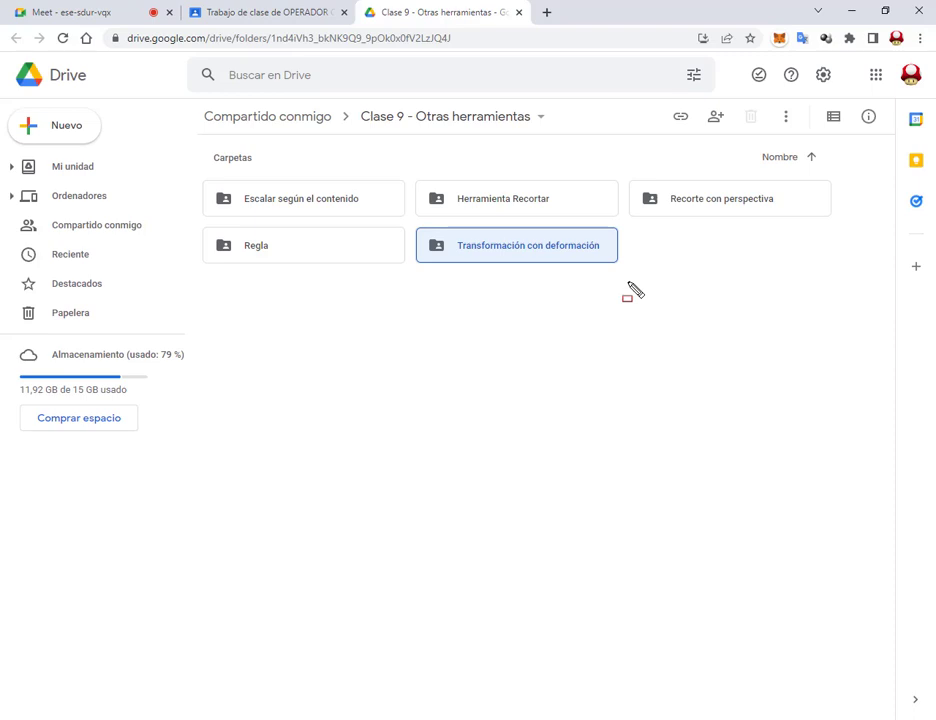
{"action": "left_click", "coordinate": [630, 289]}
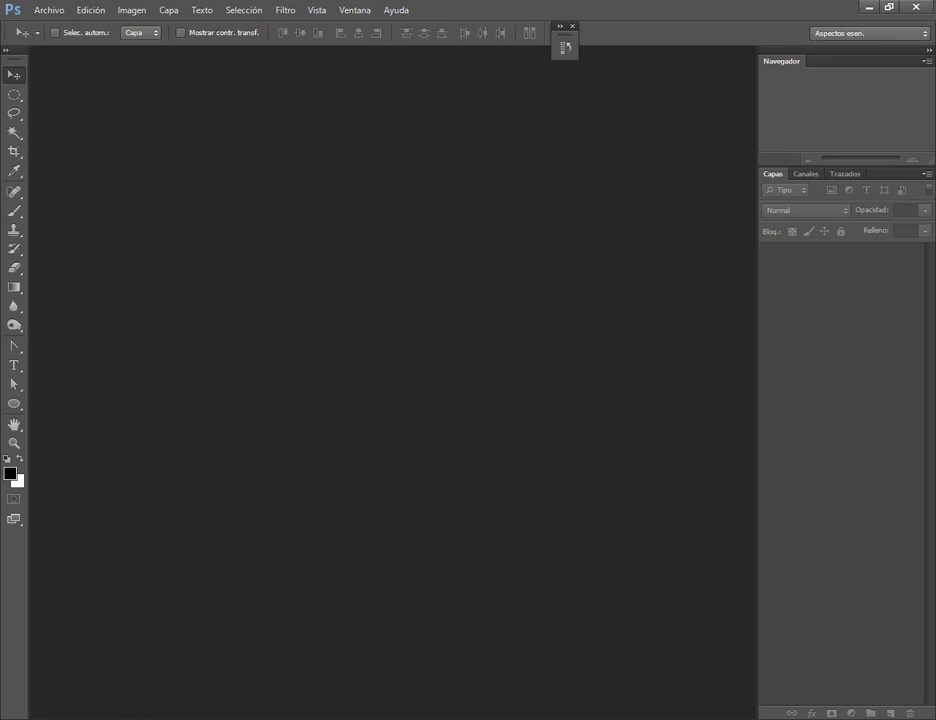
Show 1.Recortar's photos as extra-large icons, then select Herramienta Recortar back in Drive
{"action": "left_click", "coordinate": [235, 640]}
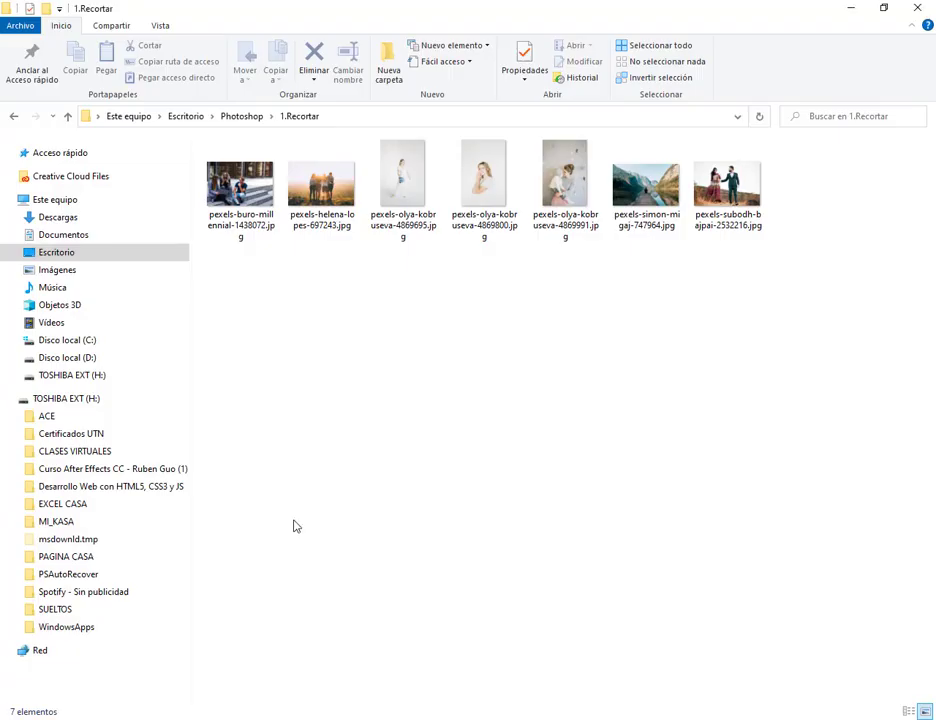
{"action": "left_click", "coordinate": [241, 116]}
{"action": "double_click", "coordinate": [240, 215]}
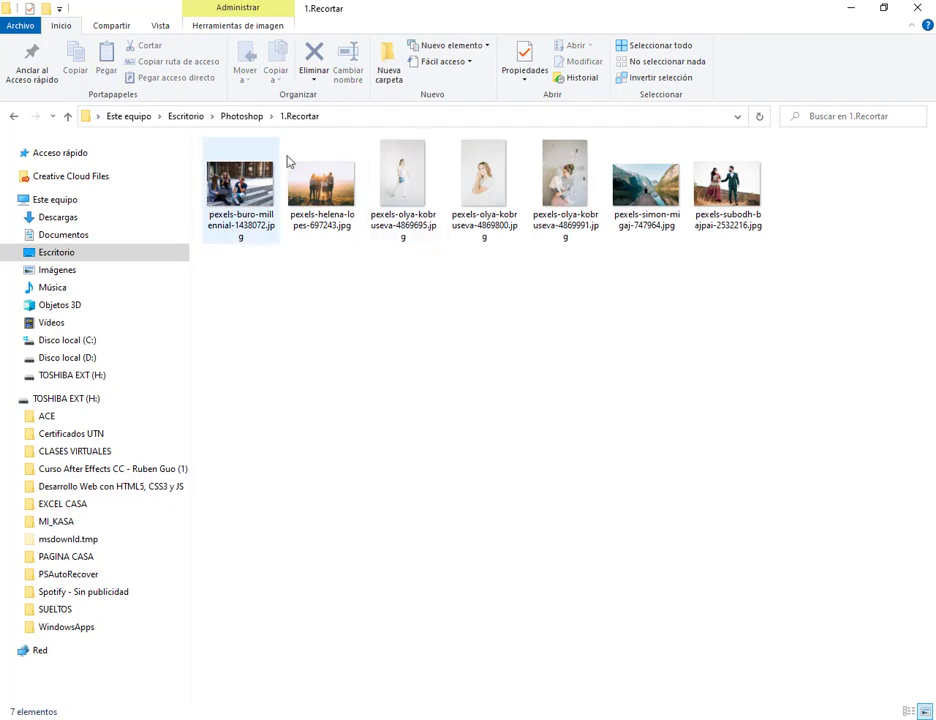
{"action": "left_click", "coordinate": [160, 25]}
{"action": "left_click", "coordinate": [214, 47]}
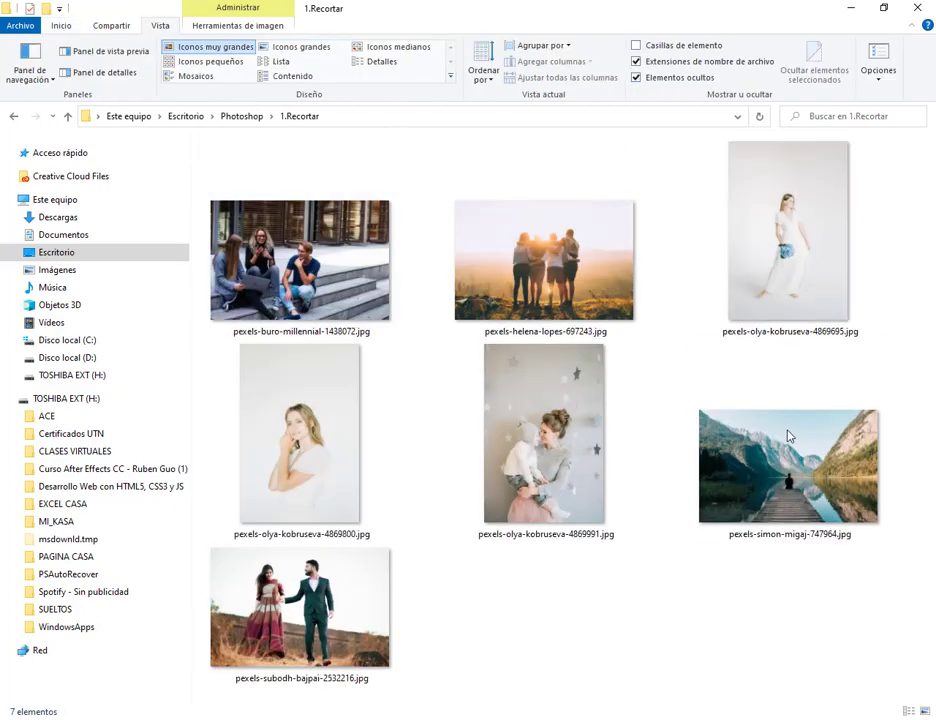
{"action": "mouse_move", "coordinate": [205, 714]}
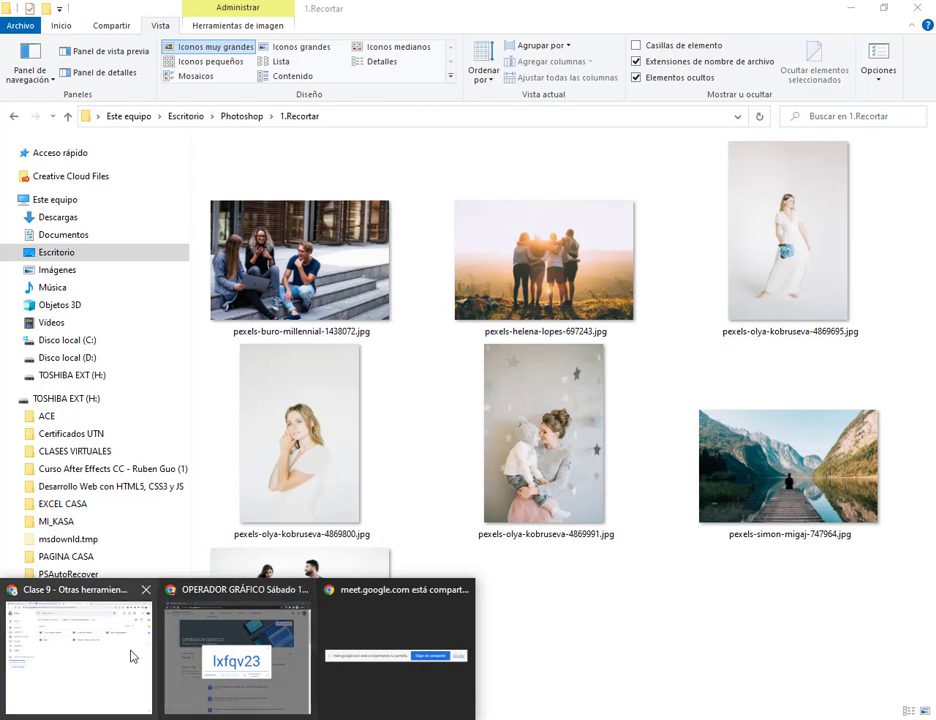
{"action": "left_click", "coordinate": [132, 655]}
{"action": "left_click", "coordinate": [315, 246]}
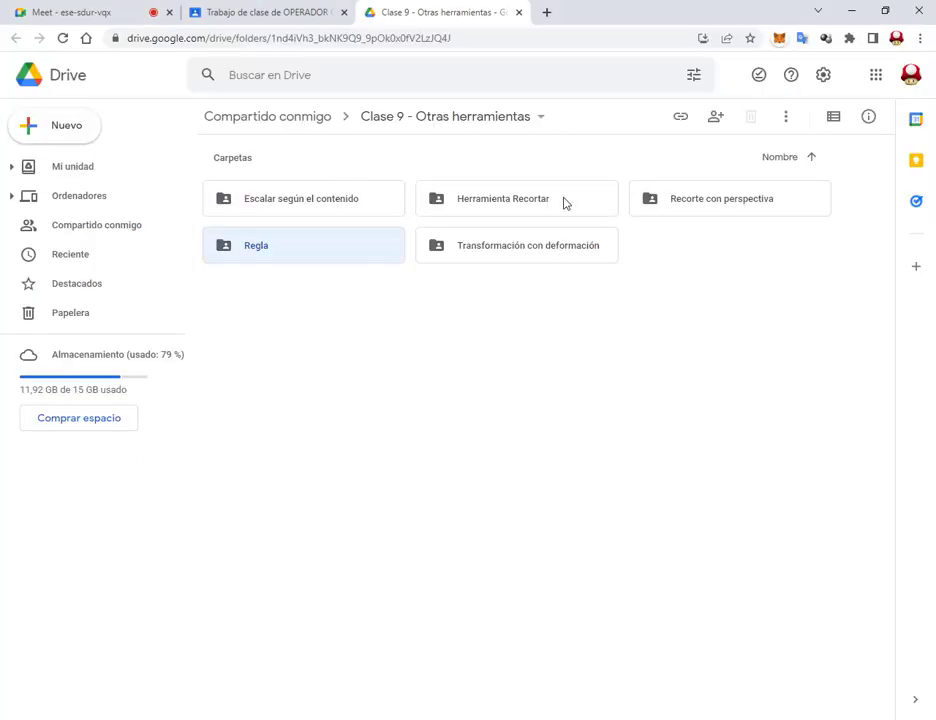
Open Drive's Herramienta Recortar folder, then return to the 1.Recortar Explorer window
{"action": "double_click", "coordinate": [560, 202]}
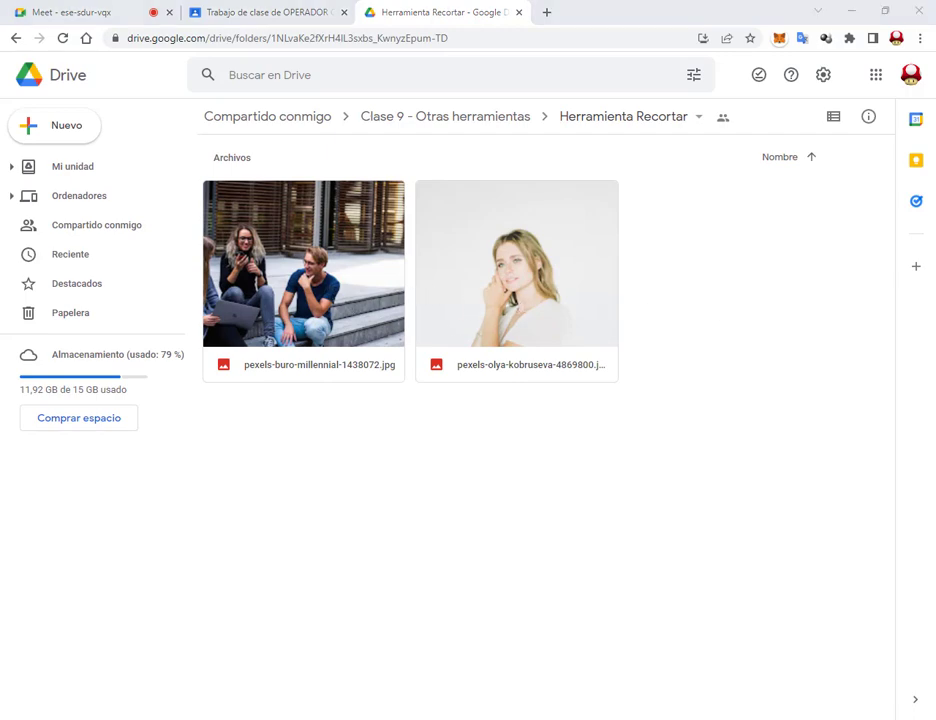
{"action": "left_click", "coordinate": [223, 668]}
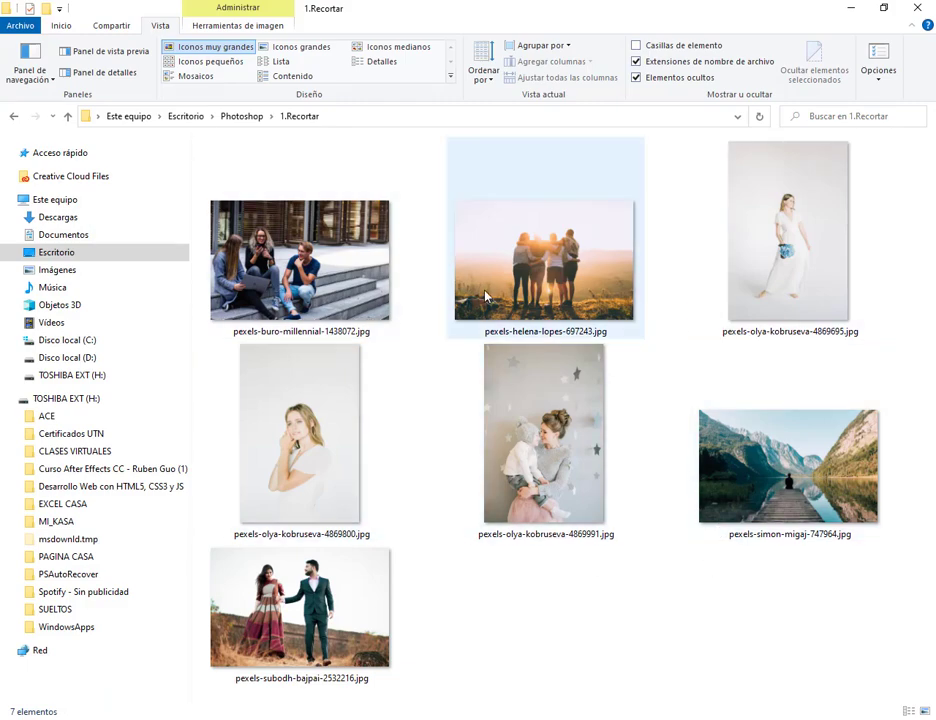
Drag pexels-buro-millennial-1438072.jpg into Photoshop and accept the embedded-profile dialog
{"action": "mouse_move", "coordinate": [318, 297]}
{"action": "left_mouse_down"}
{"action": "mouse_move", "coordinate": [372, 716]}
{"action": "mouse_move", "coordinate": [420, 338]}
{"action": "left_mouse_up"}
{"action": "left_click", "coordinate": [505, 358]}
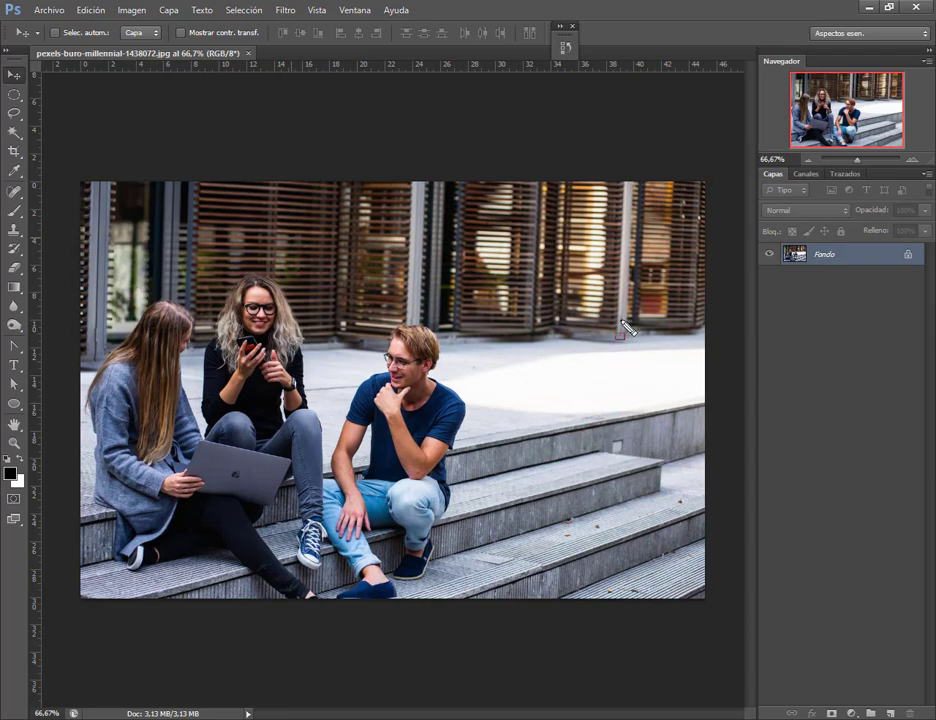
{"action": "left_click_drag", "start_coordinate": [630, 318], "coordinate": [634, 570]}
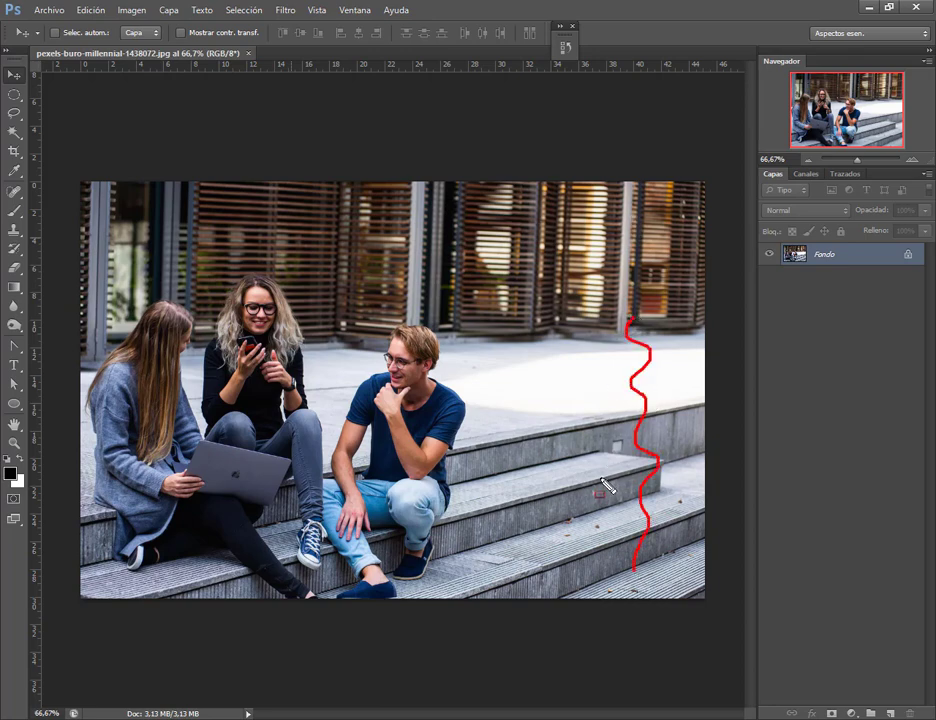
{"action": "key", "text": "ctrl+z"}
{"action": "mouse_move", "coordinate": [70, 186]}
{"action": "left_mouse_down"}
{"action": "mouse_move", "coordinate": [520, 607]}
{"action": "mouse_move", "coordinate": [509, 607]}
{"action": "left_mouse_up"}
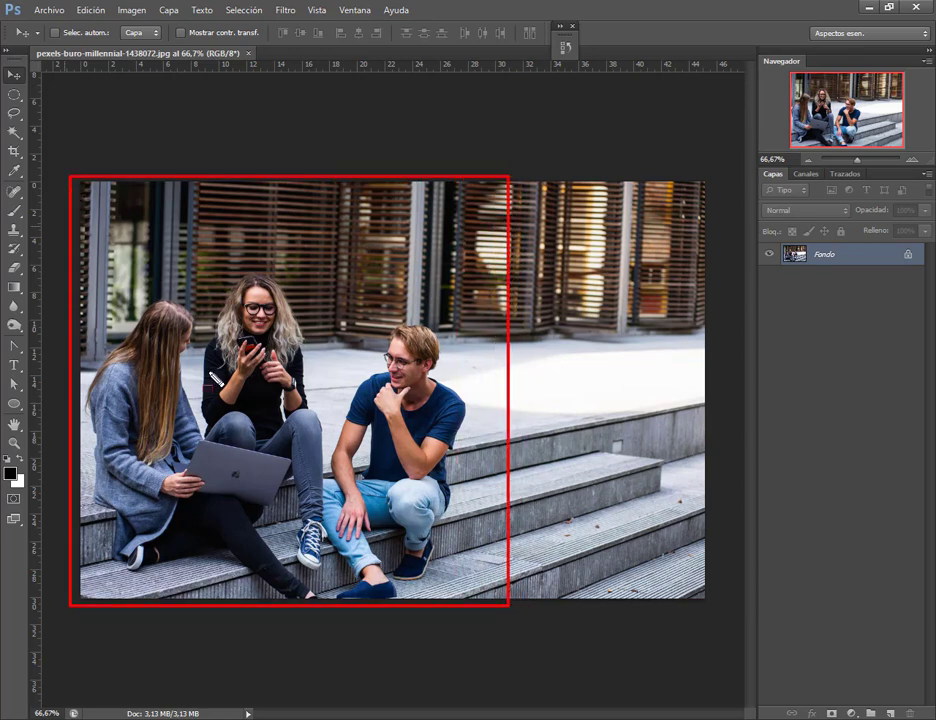
{"action": "right_click", "coordinate": [345, 420]}
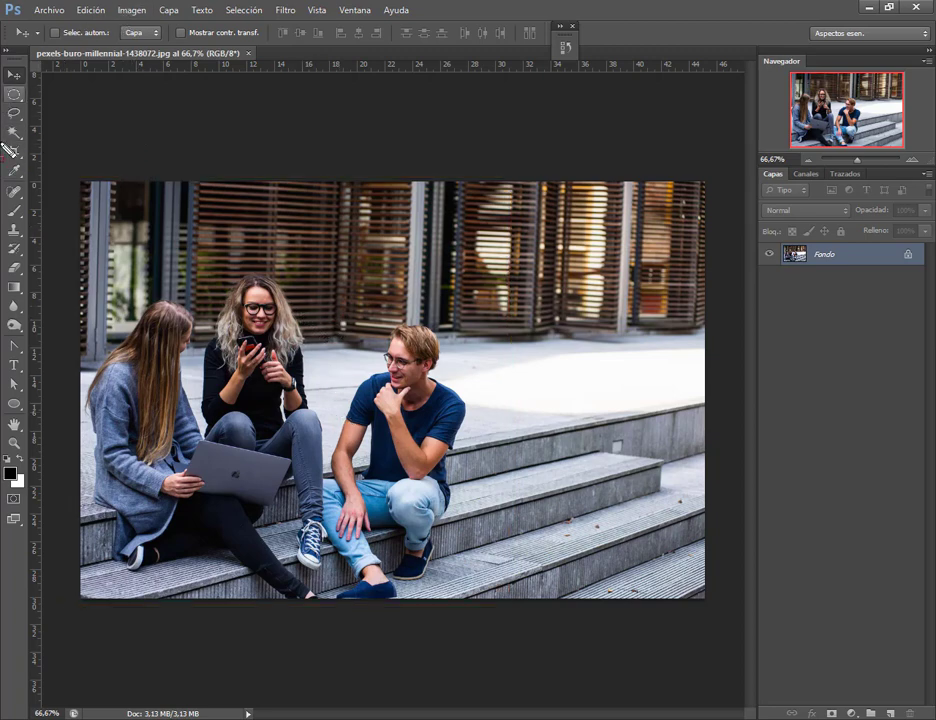
{"action": "left_click_drag", "start_coordinate": [4, 141], "coordinate": [28, 161]}
{"action": "left_click_drag", "start_coordinate": [97, 125], "coordinate": [35, 145]}
Select the standard Crop tool, briefly switch to path selection, and return to cropping
{"action": "left_click", "coordinate": [15, 153]}
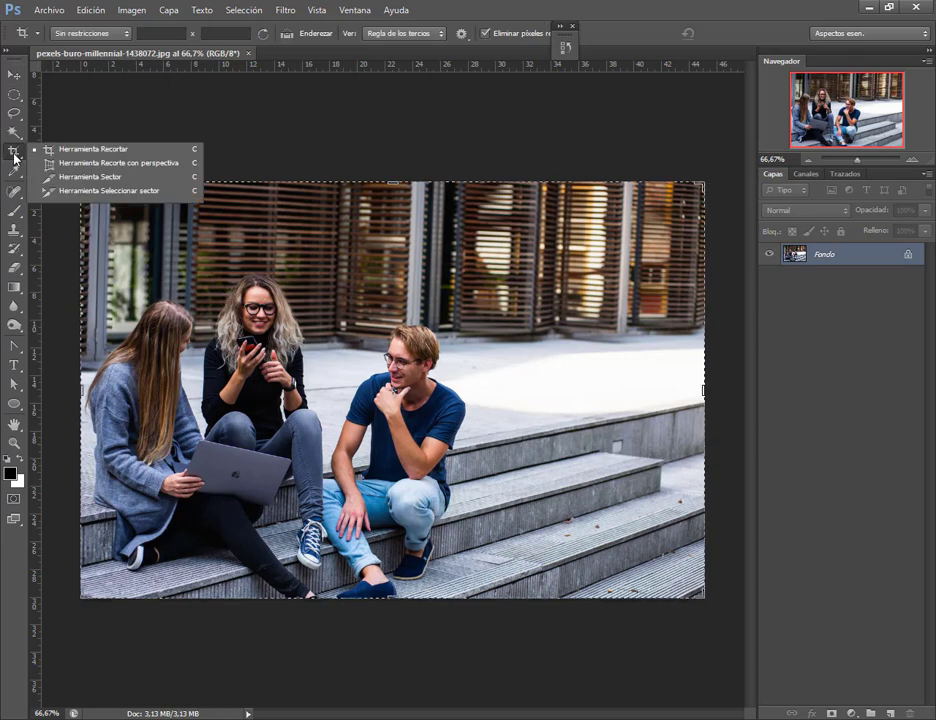
{"action": "left_click", "coordinate": [68, 153]}
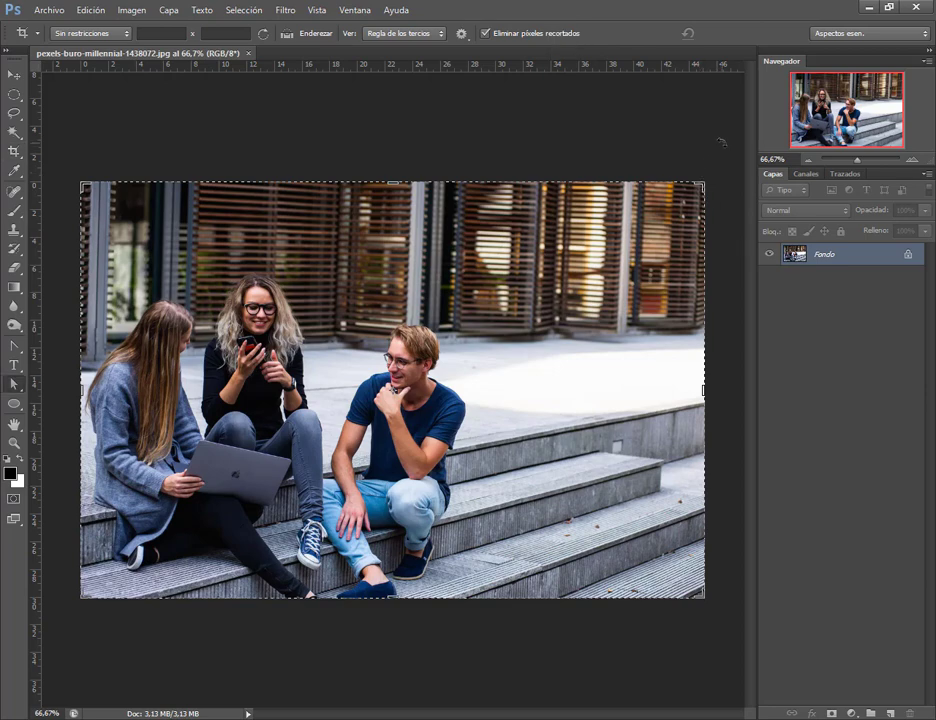
{"action": "key", "text": "a"}
{"action": "left_click", "coordinate": [14, 151]}
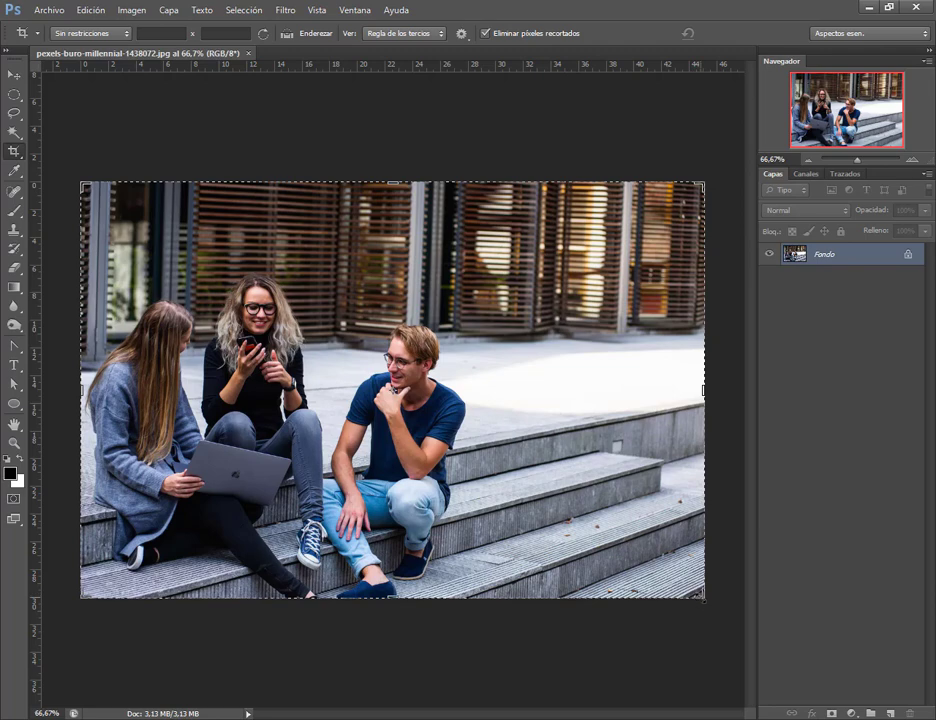
Pull the crop's right edge inward, then leave the tool and choose No recortar
{"action": "mouse_move", "coordinate": [704, 597]}
{"action": "left_mouse_down"}
{"action": "mouse_move", "coordinate": [600, 598]}
{"action": "mouse_move", "coordinate": [700, 602]}
{"action": "left_mouse_up"}
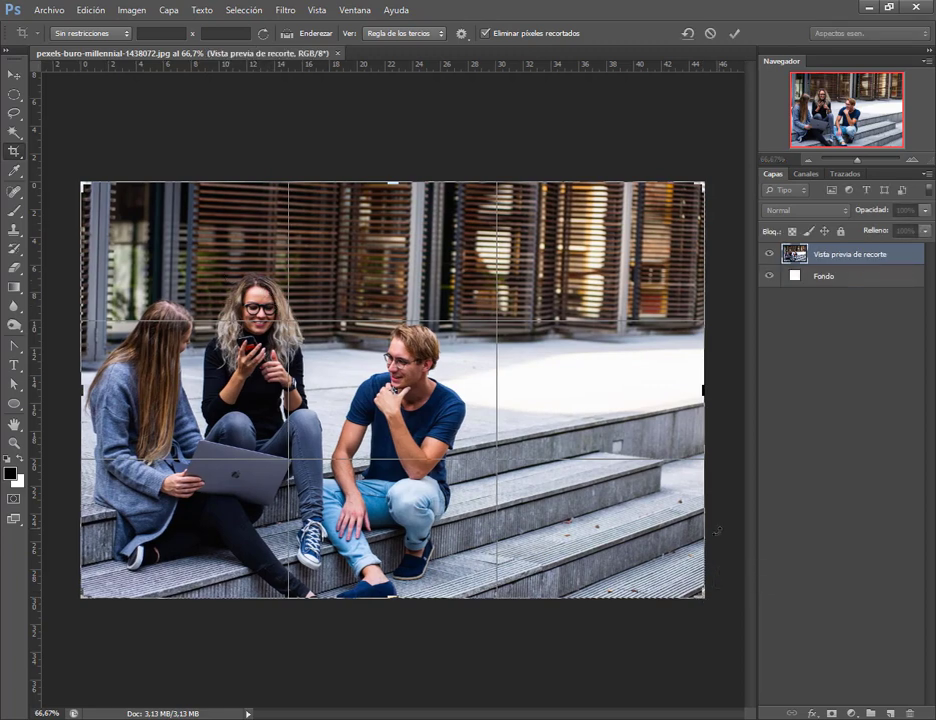
{"action": "left_click", "coordinate": [13, 115]}
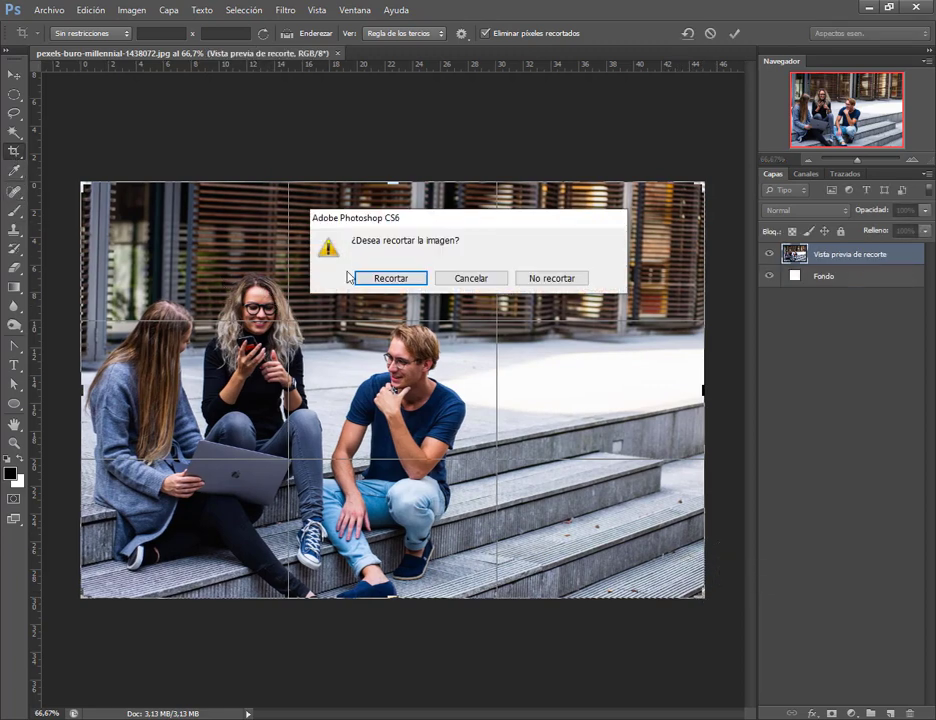
{"action": "left_click", "coordinate": [536, 284]}
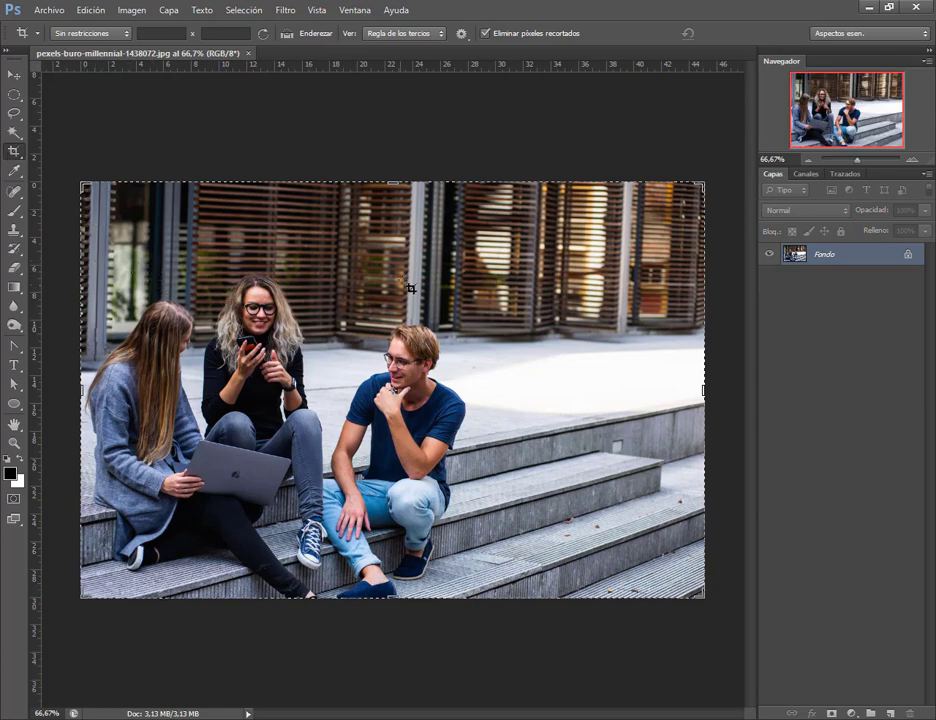
Draw a crop box around the three people, cancel it, and redraw it
{"action": "mouse_move", "coordinate": [502, 245]}
{"action": "left_mouse_down"}
{"action": "mouse_move", "coordinate": [201, 576]}
{"action": "mouse_move", "coordinate": [98, 609]}
{"action": "mouse_move", "coordinate": [89, 621]}
{"action": "left_mouse_up"}
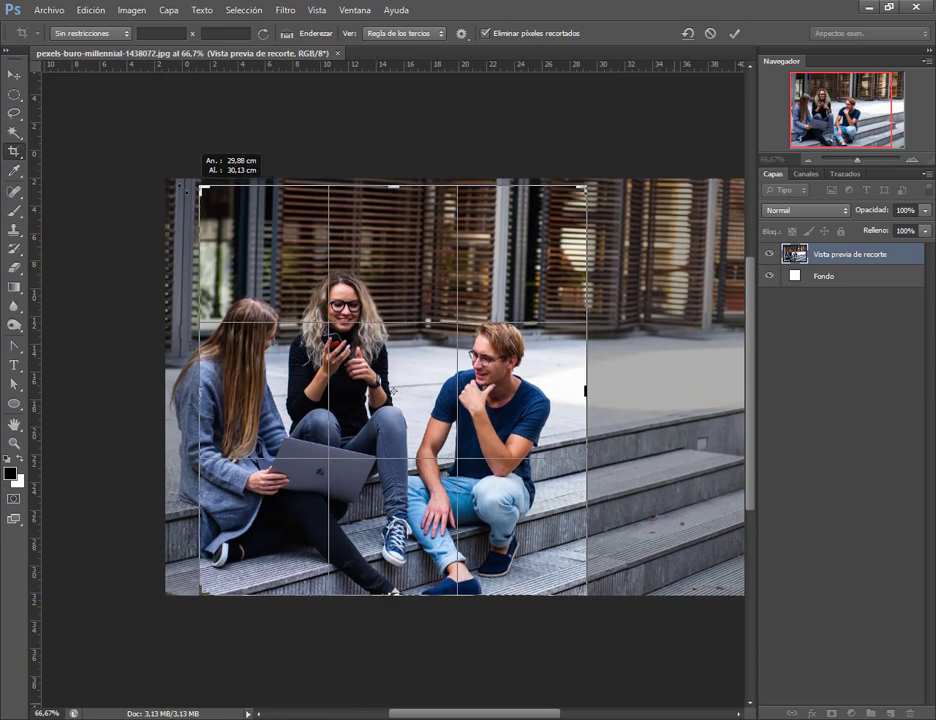
{"action": "left_click_drag", "start_coordinate": [183, 215], "coordinate": [187, 226]}
{"action": "key", "text": "Return"}
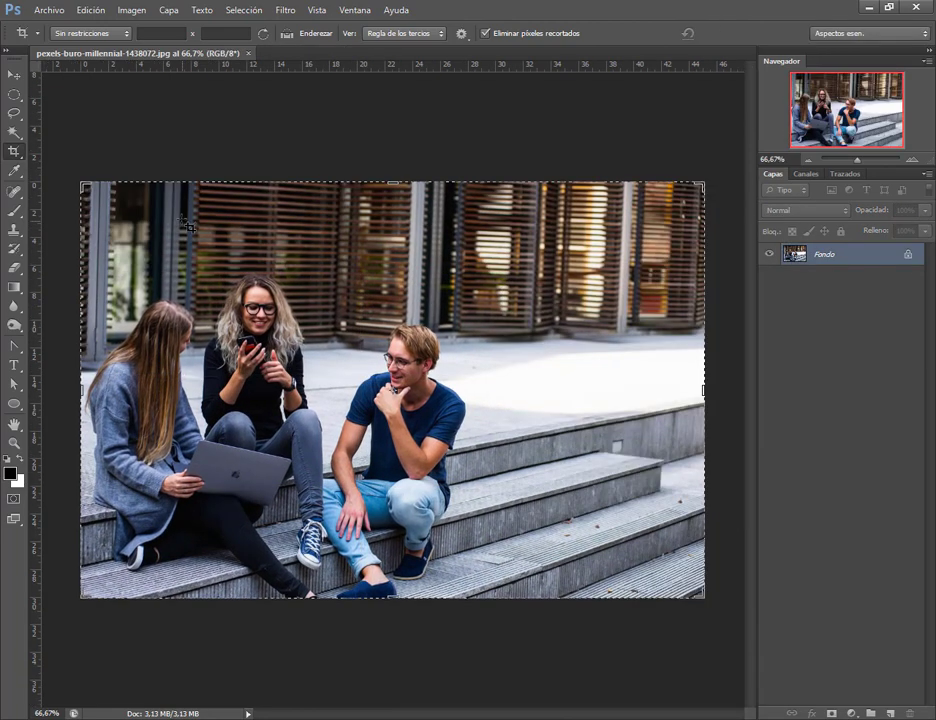
{"action": "left_click_drag", "start_coordinate": [530, 245], "coordinate": [80, 596]}
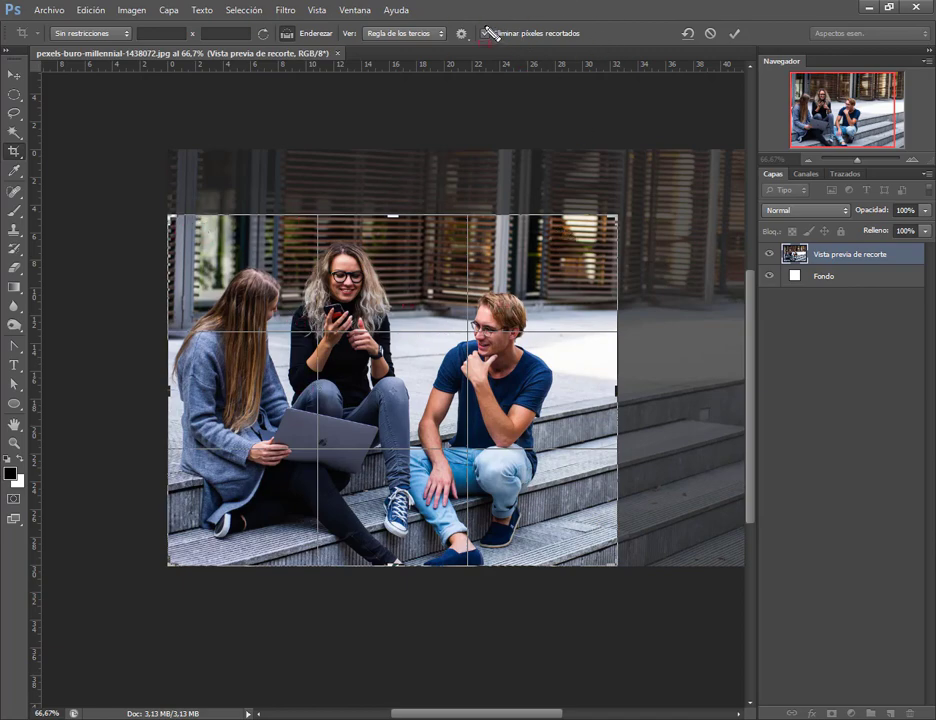
Adjust the crop frame to trim the top and the empty steps on the right
{"action": "left_click_drag", "start_coordinate": [476, 21], "coordinate": [601, 44]}
{"action": "left_click_drag", "start_coordinate": [503, 102], "coordinate": [507, 50]}
{"action": "key", "text": "Escape"}
{"action": "left_click_drag", "start_coordinate": [724, 22], "coordinate": [745, 46]}
{"action": "left_click_drag", "start_coordinate": [727, 97], "coordinate": [735, 52]}
{"action": "left_click_drag", "start_coordinate": [773, 97], "coordinate": [780, 90]}
{"action": "key", "text": "Return"}
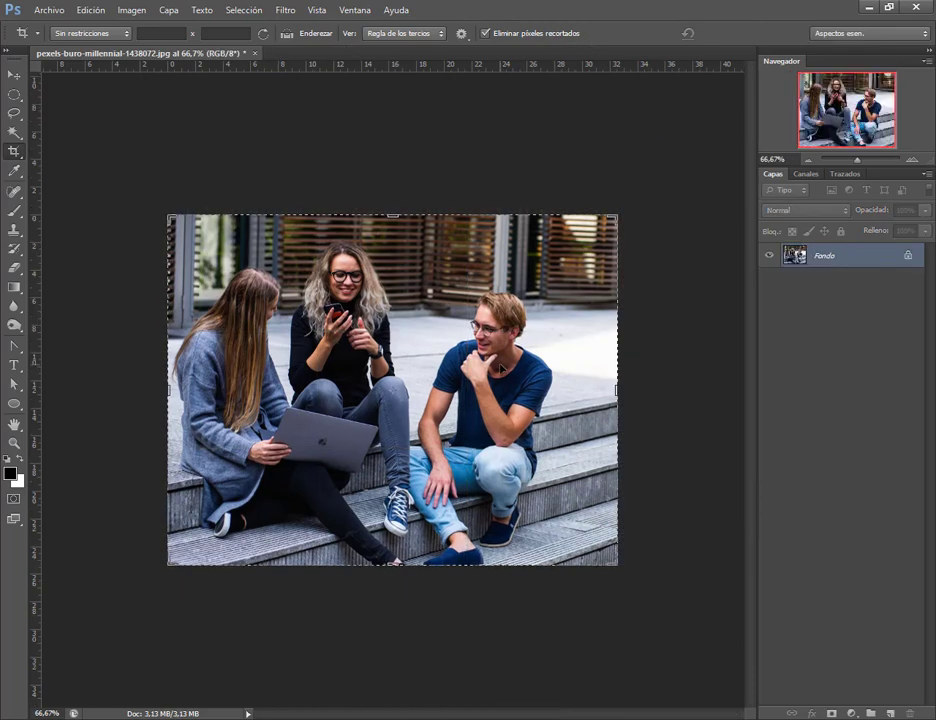
{"action": "left_click", "coordinate": [678, 304]}
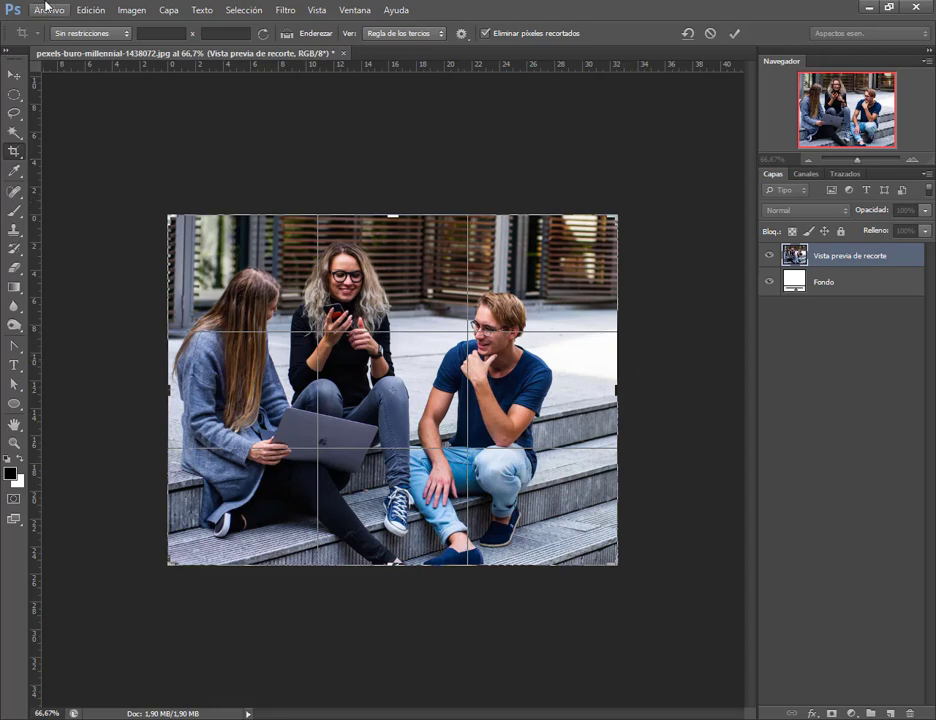
{"action": "left_click", "coordinate": [93, 10]}
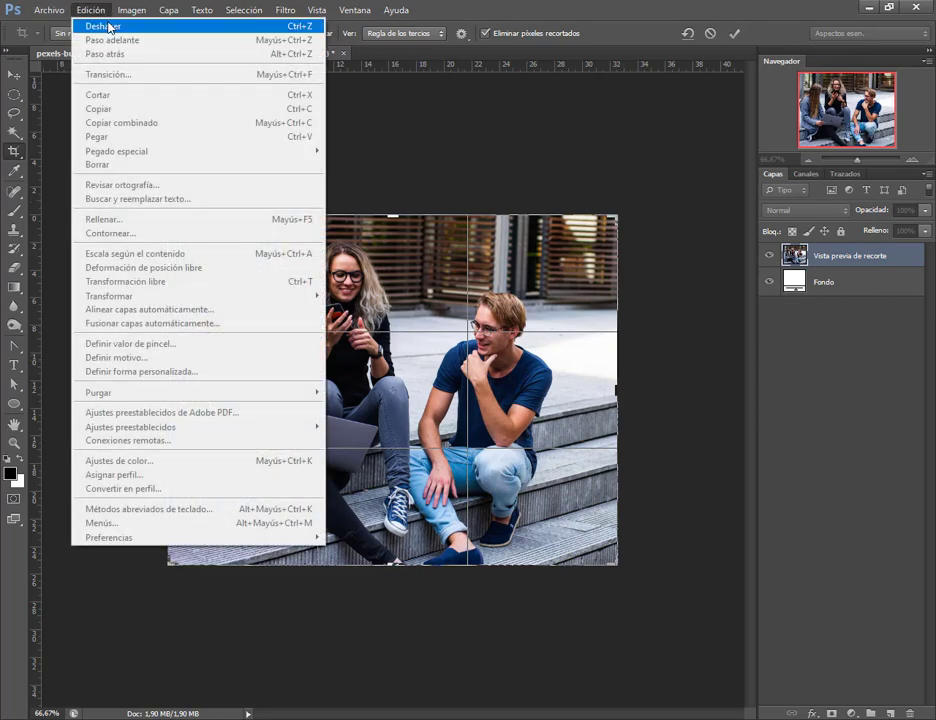
{"action": "left_click", "coordinate": [102, 20]}
{"action": "left_click", "coordinate": [93, 10]}
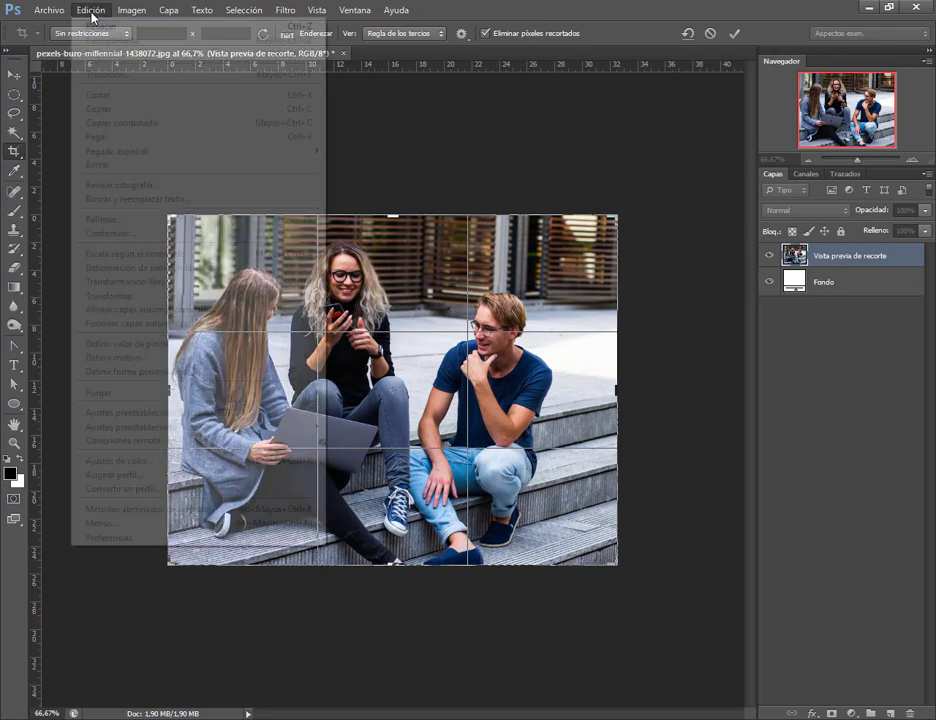
{"action": "key", "text": "Escape"}
{"action": "key", "text": "Return"}
{"action": "left_click", "coordinate": [90, 10]}
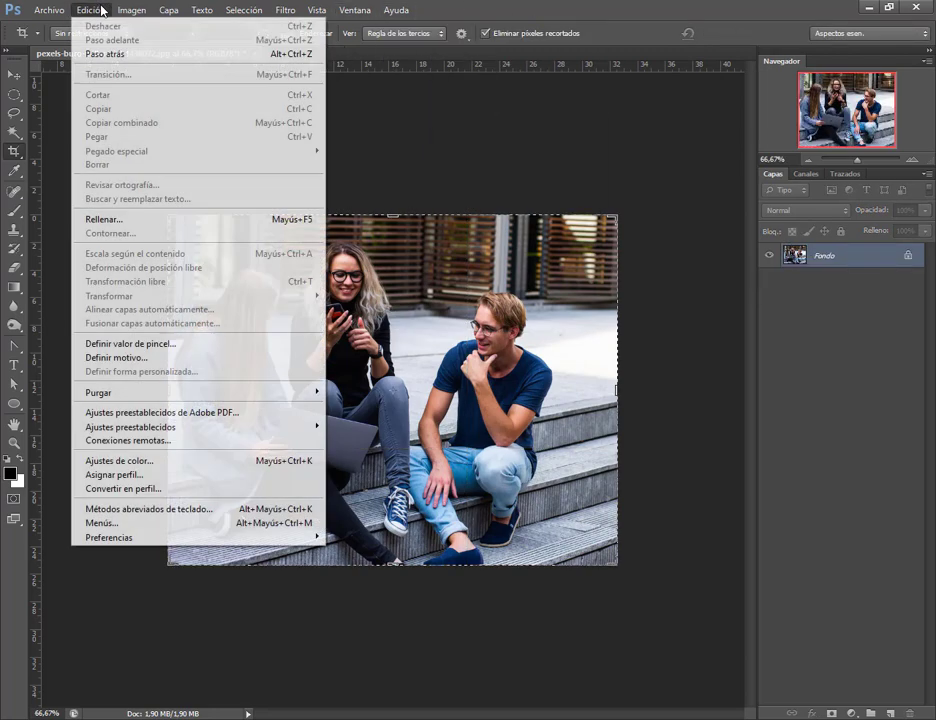
{"action": "left_click", "coordinate": [105, 53]}
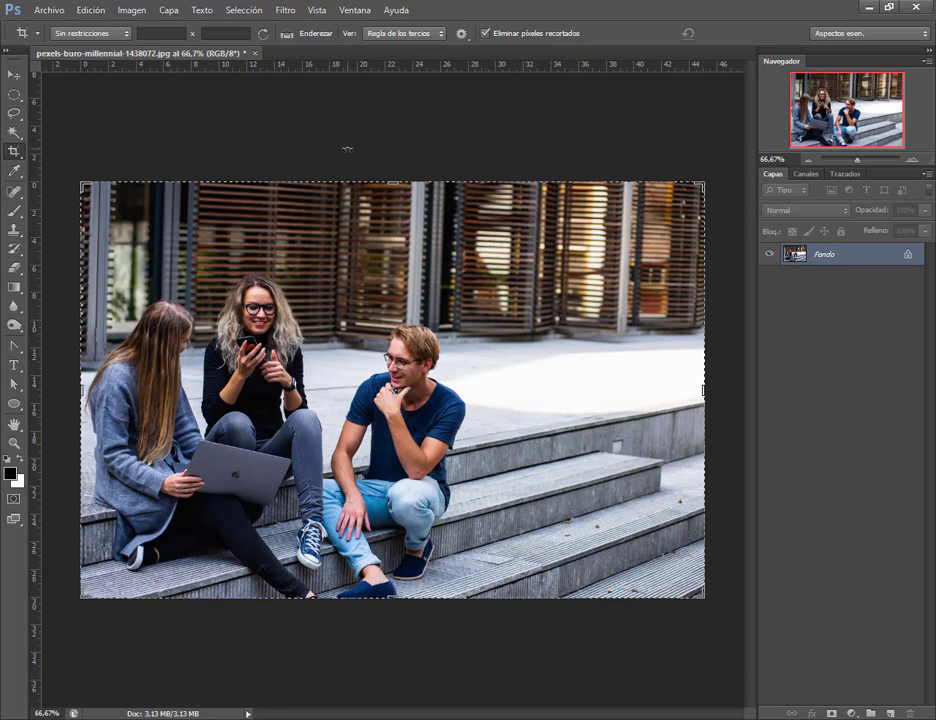
{"action": "key", "text": "ctrl+shift+z"}
{"action": "left_click", "coordinate": [617, 163]}
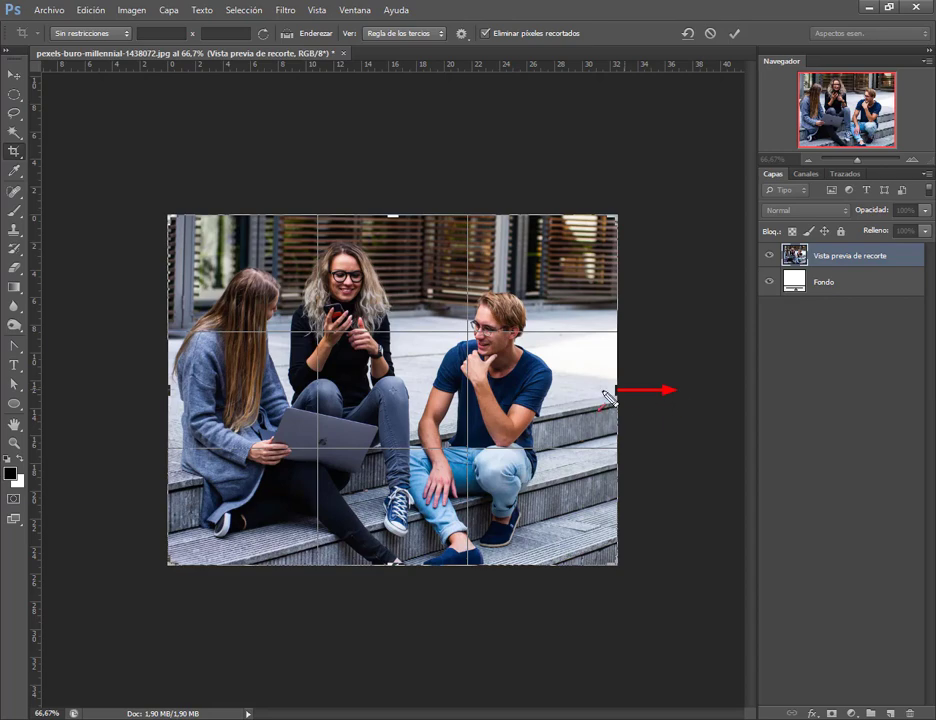
Extend the crop past the right edge, commit it, then undo to the original photo
{"action": "left_click_drag", "start_coordinate": [617, 390], "coordinate": [633, 392]}
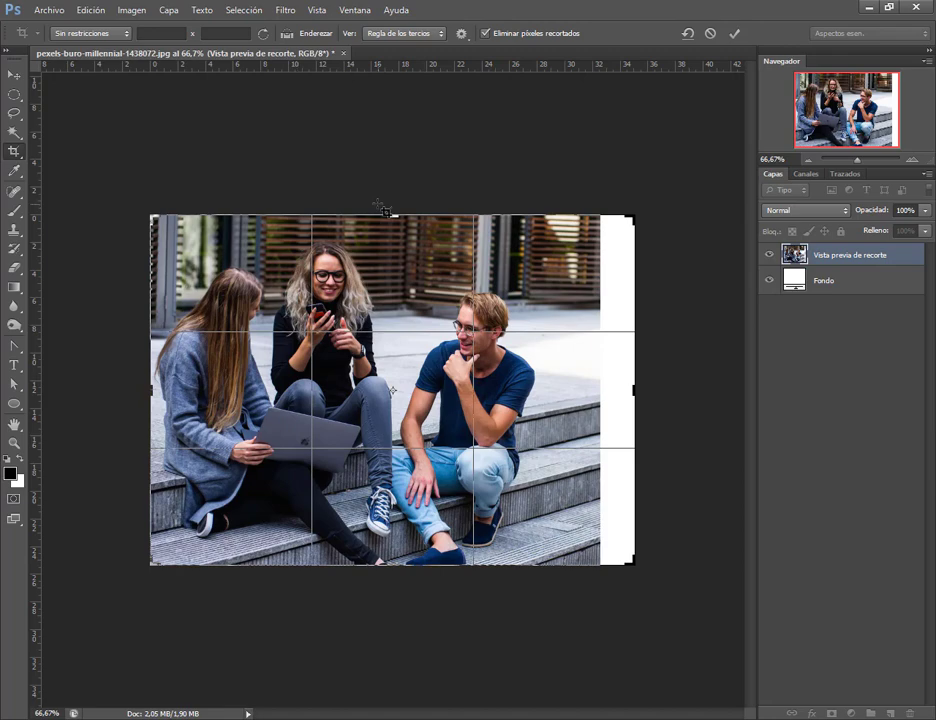
{"action": "key", "text": "Return"}
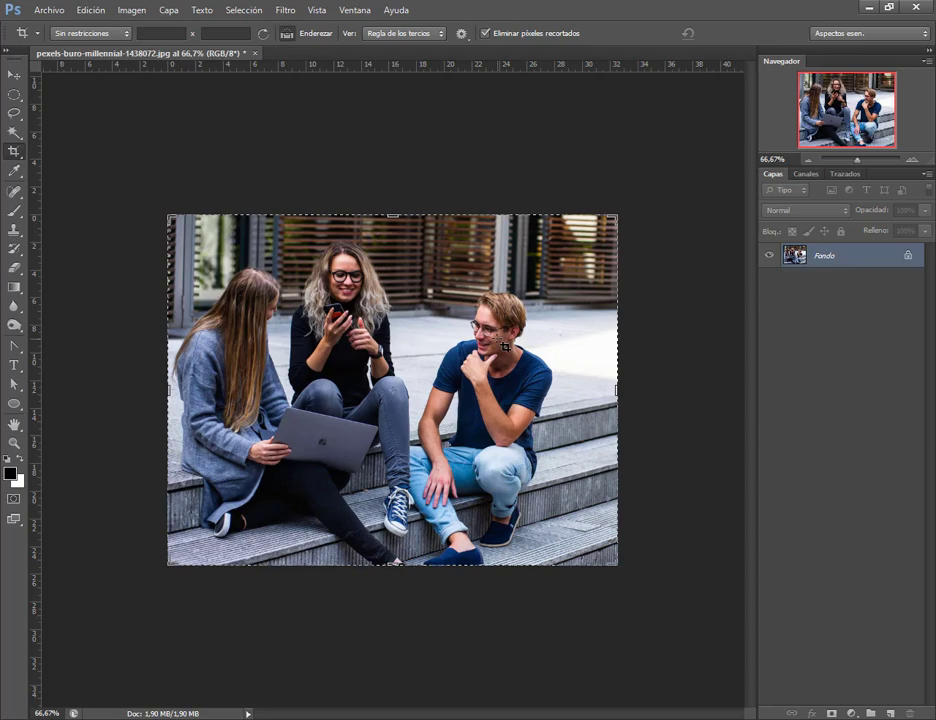
{"action": "key", "text": "ctrl+z"}
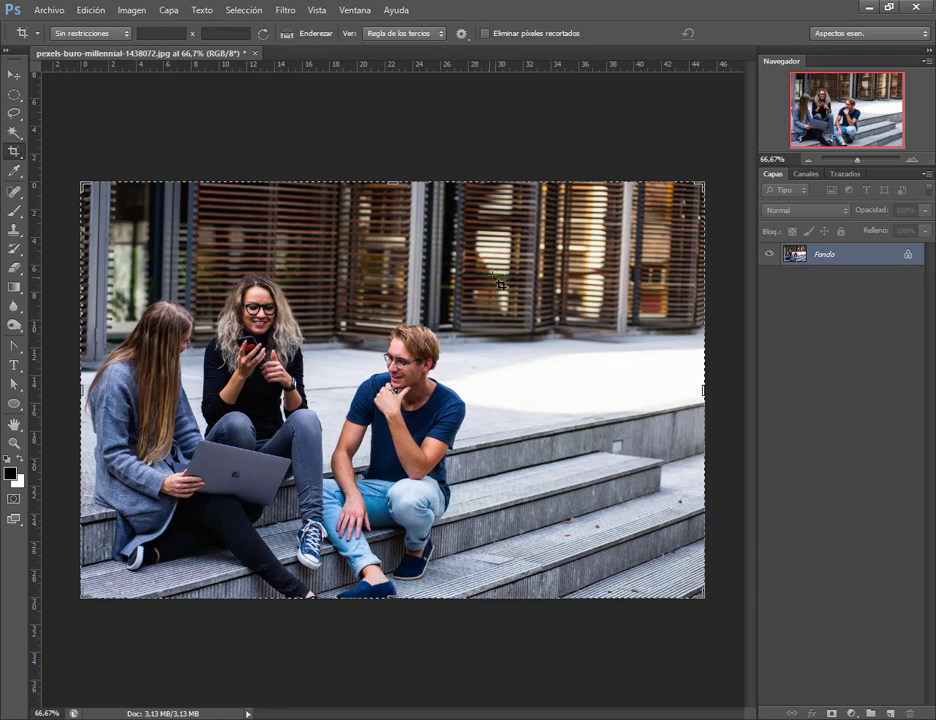
Crop tightly around the three people, narrowing the right side, keeping cropped pixels
{"action": "left_click_drag", "start_coordinate": [510, 268], "coordinate": [90, 611]}
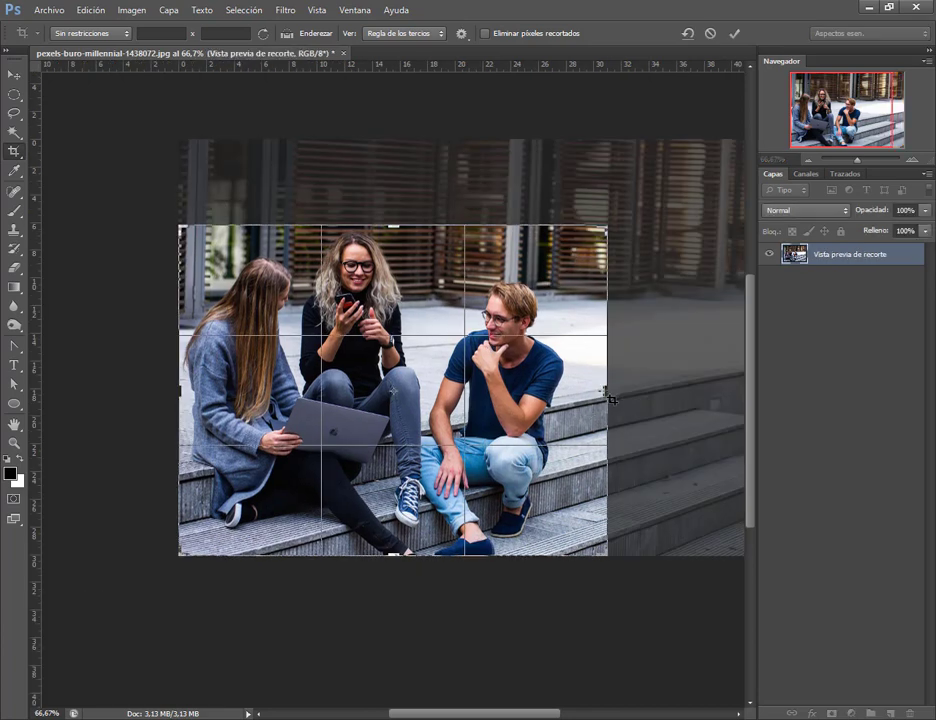
{"action": "left_click_drag", "start_coordinate": [607, 397], "coordinate": [594, 395]}
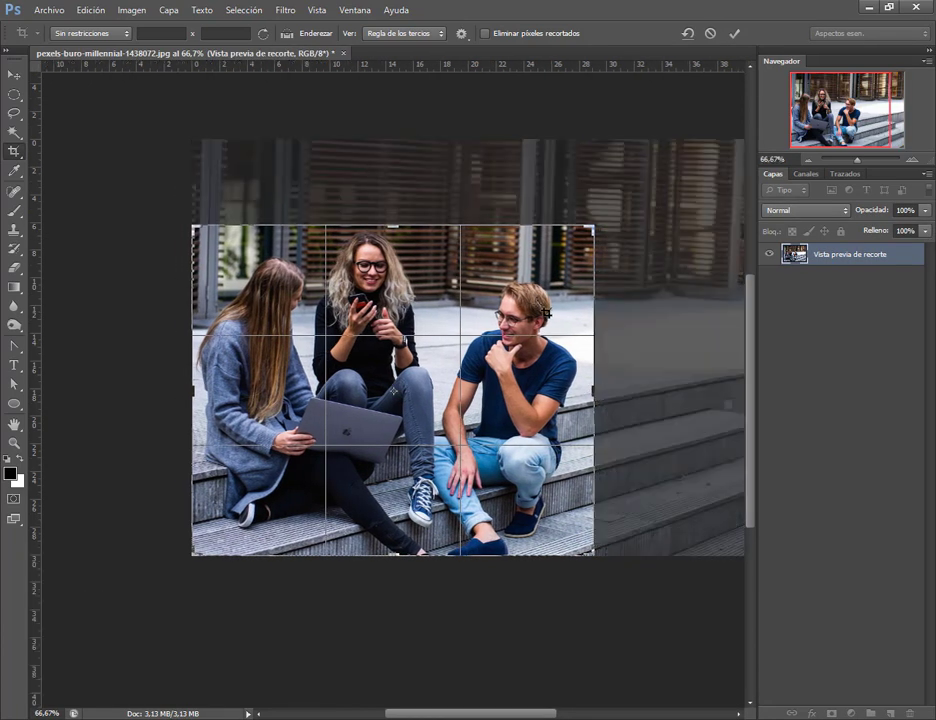
{"action": "key", "text": "Return"}
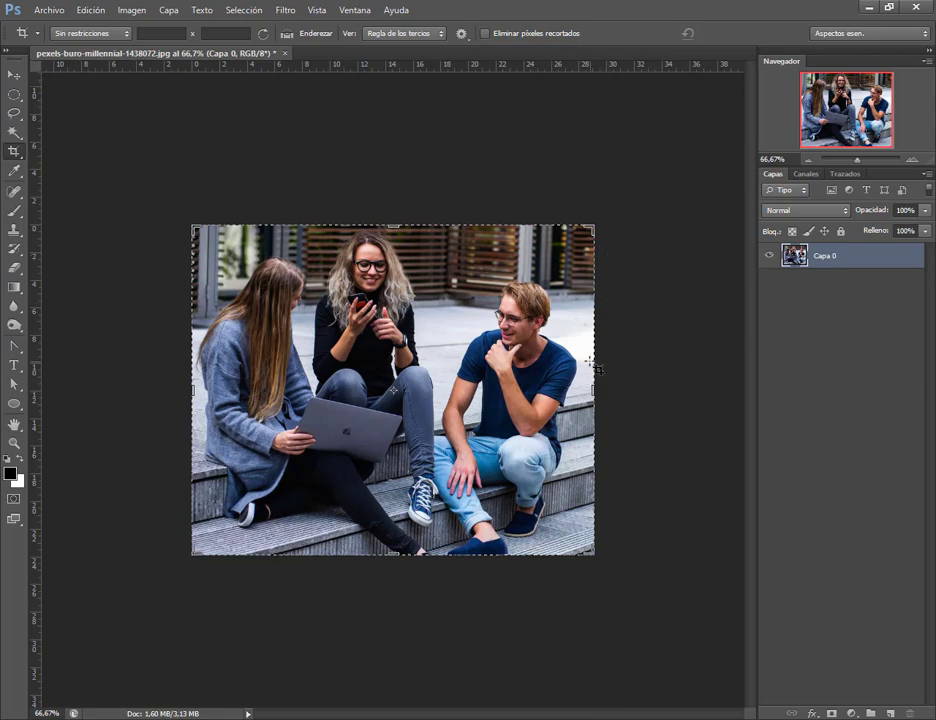
Switch to the Move tool and back to the Crop tool to reveal hidden pixels
{"action": "left_click", "coordinate": [604, 369]}
{"action": "left_click", "coordinate": [14, 73]}
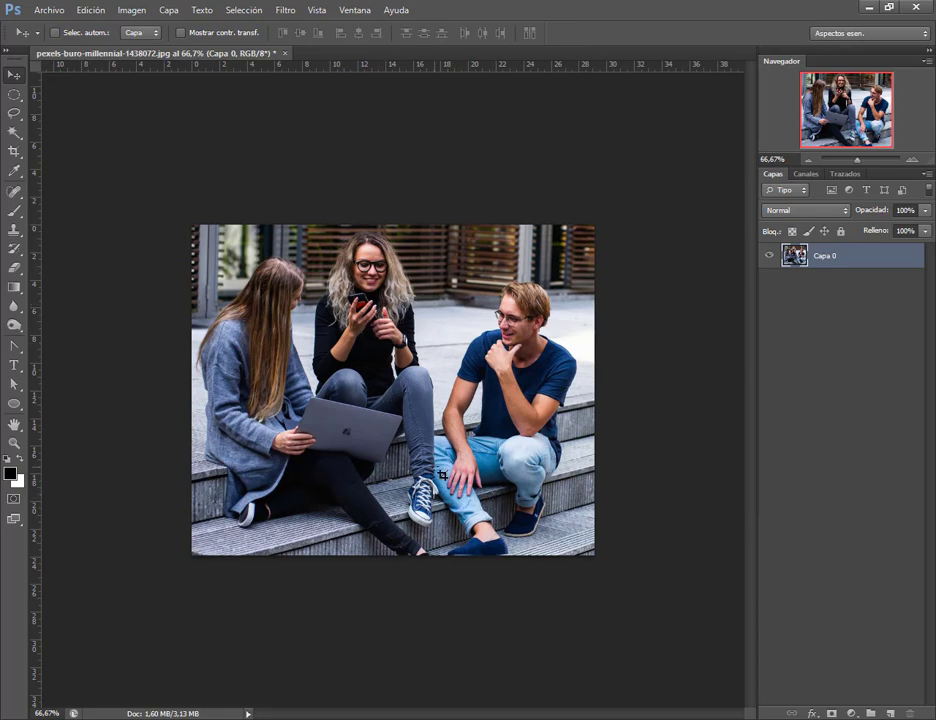
{"action": "key", "text": "c"}
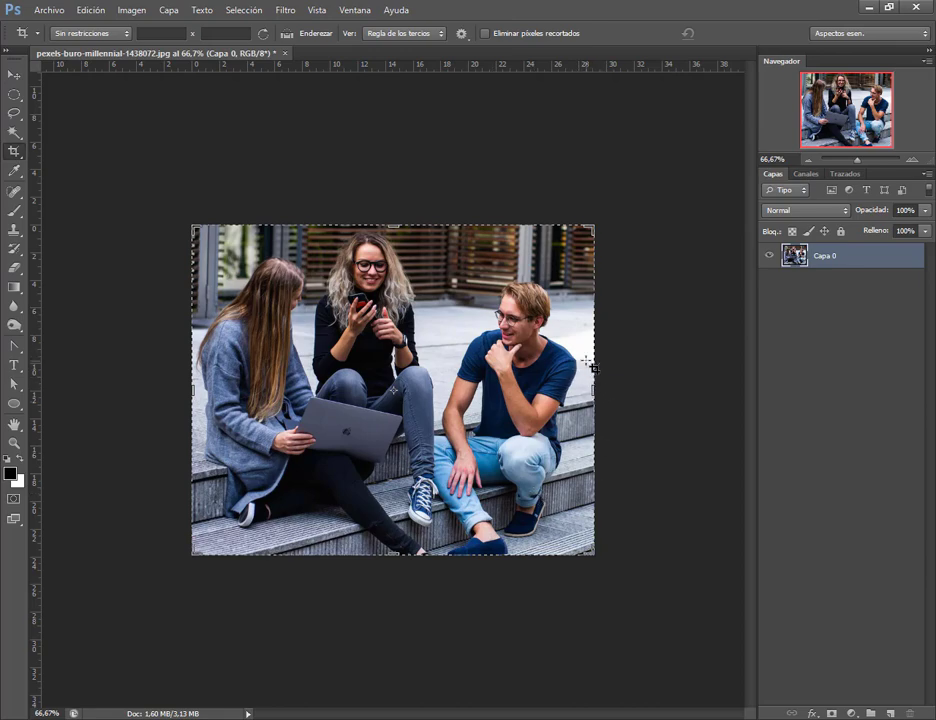
{"action": "key", "text": "ctrl"}
Widen the crop on the right and top to recover hidden pixels, and commit
{"action": "left_click_drag", "start_coordinate": [607, 400], "coordinate": [614, 402]}
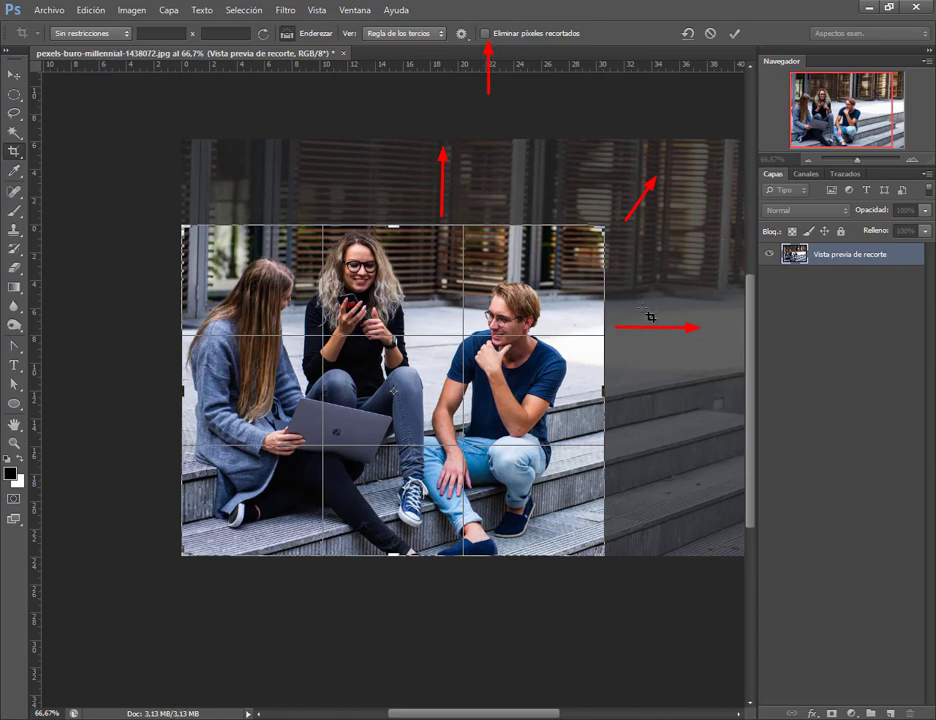
{"action": "left_click_drag", "start_coordinate": [604, 225], "coordinate": [606, 229]}
{"action": "left_click_drag", "start_coordinate": [612, 389], "coordinate": [608, 389]}
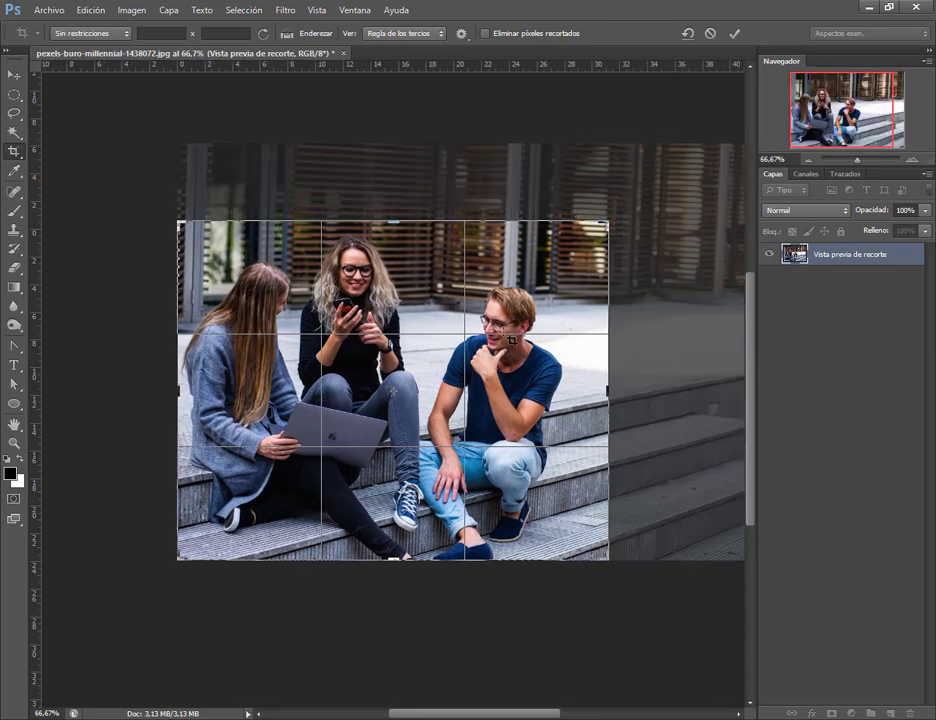
{"action": "key", "text": "Return"}
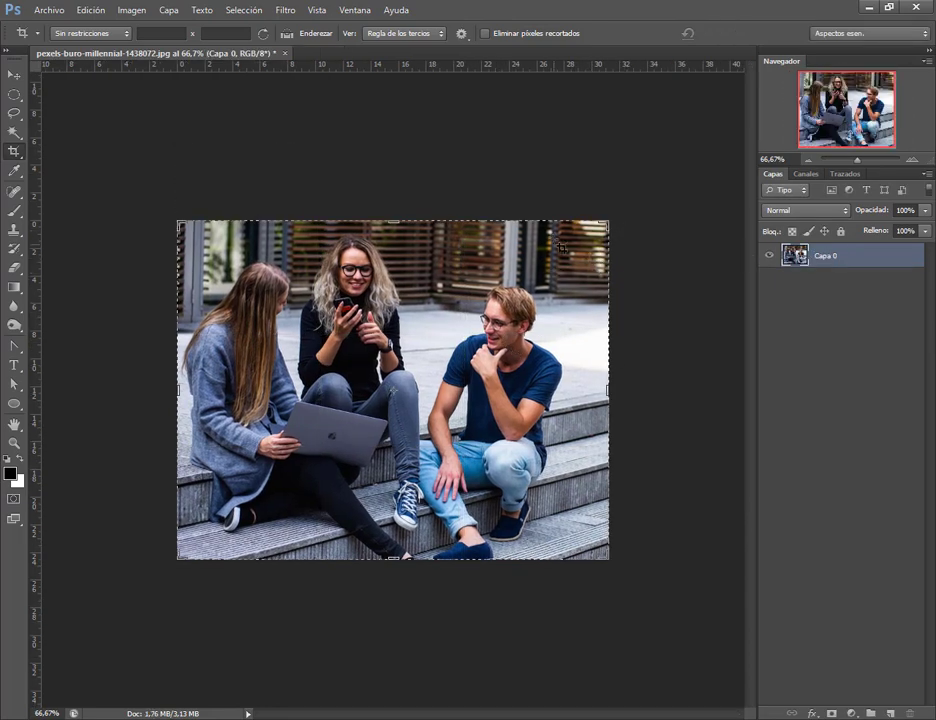
Extend the crop upward and commit, then revert to the uncropped Fondo layer
{"action": "left_click", "coordinate": [14, 74]}
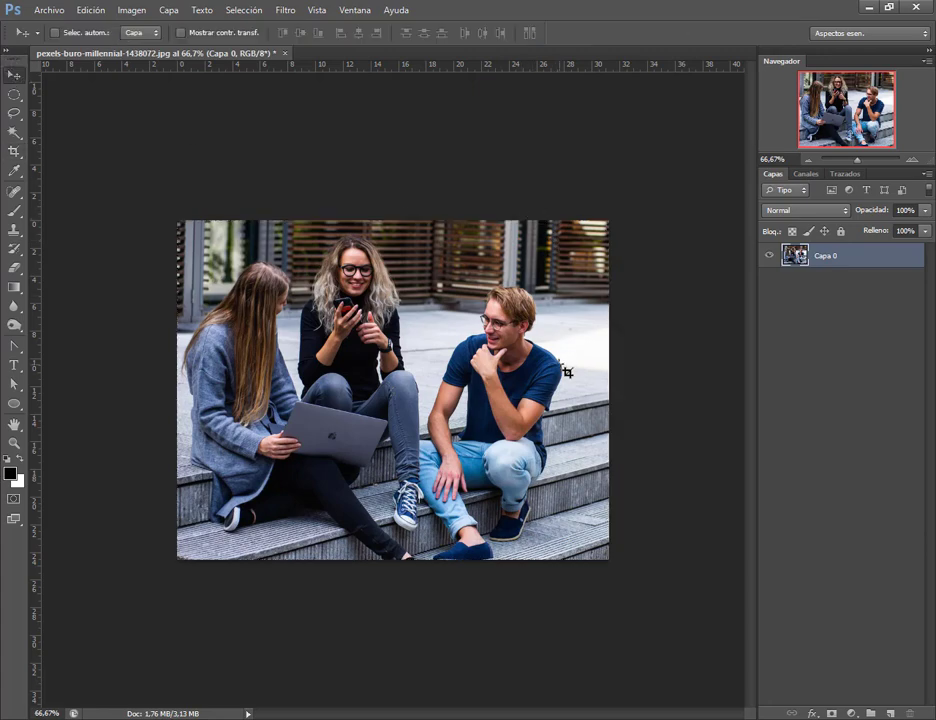
{"action": "left_click", "coordinate": [14, 150]}
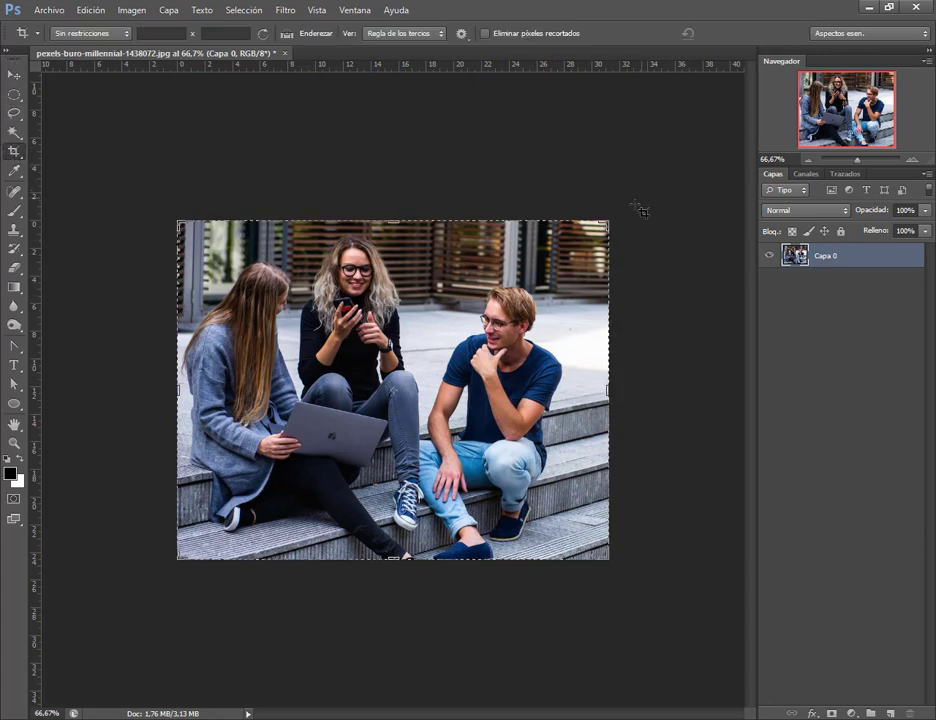
{"action": "left_click_drag", "start_coordinate": [393, 221], "coordinate": [393, 200]}
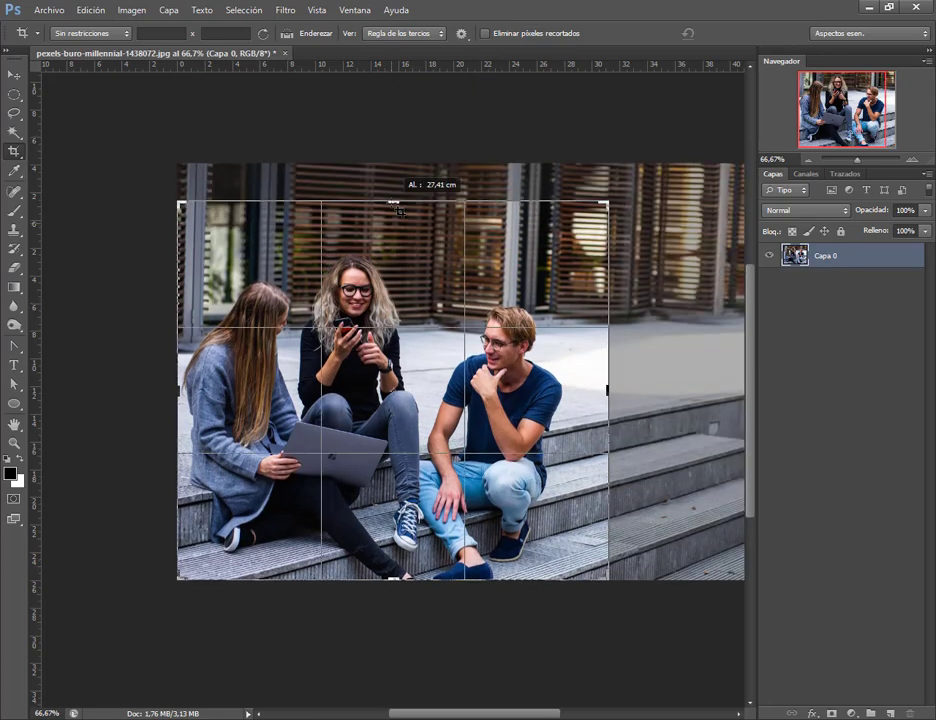
{"action": "key", "text": "Return"}
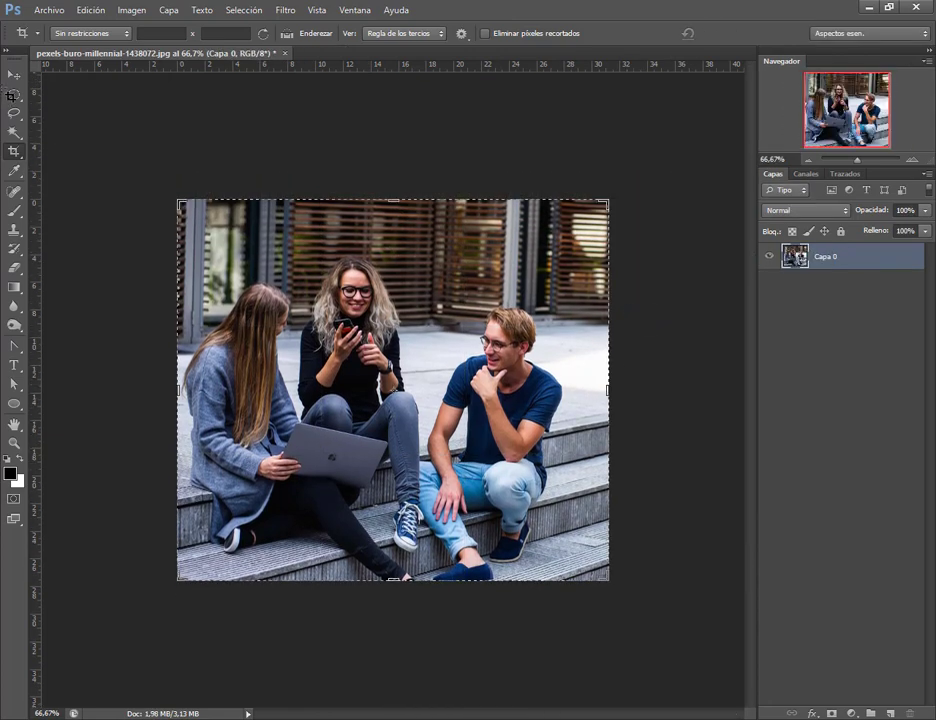
{"action": "key", "text": "v"}
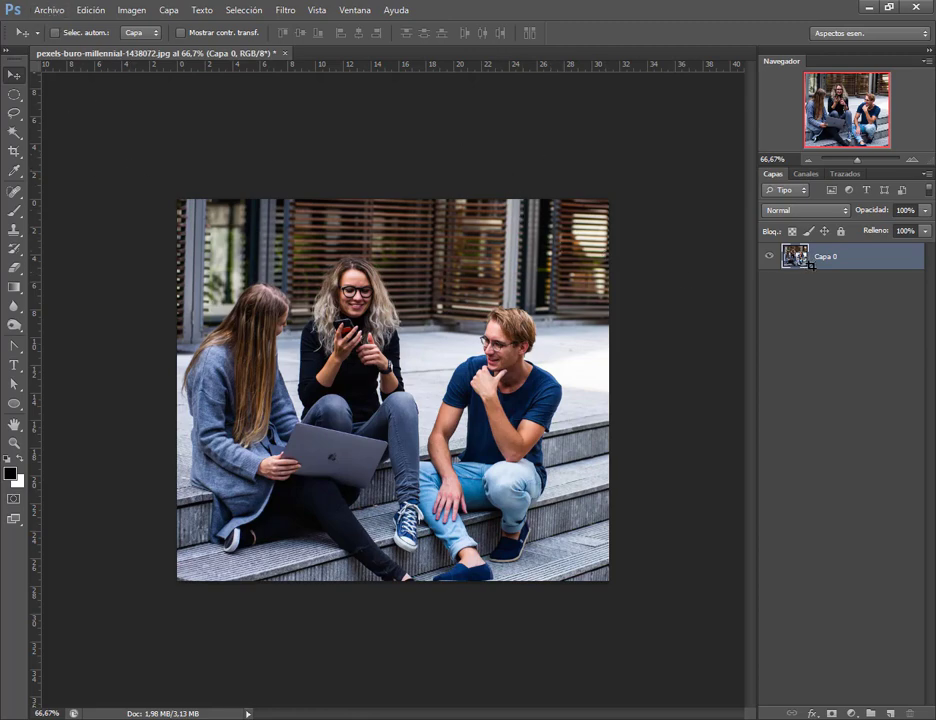
{"action": "key", "text": "Return"}
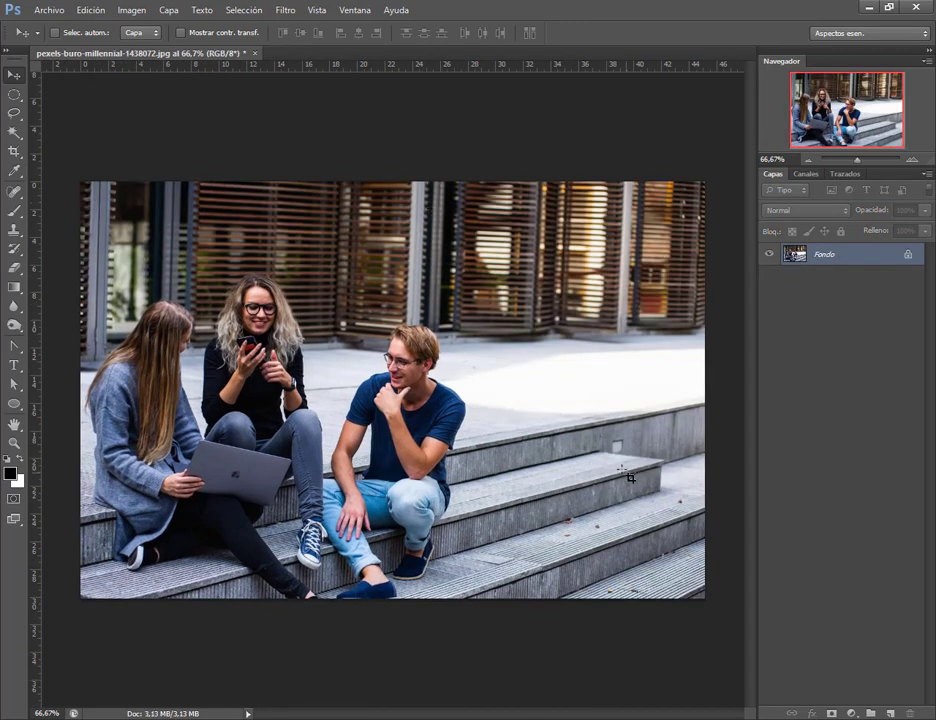
Turn on Eliminar píxeles recortados and draw a trial crop box around the three people
{"action": "left_click", "coordinate": [14, 151]}
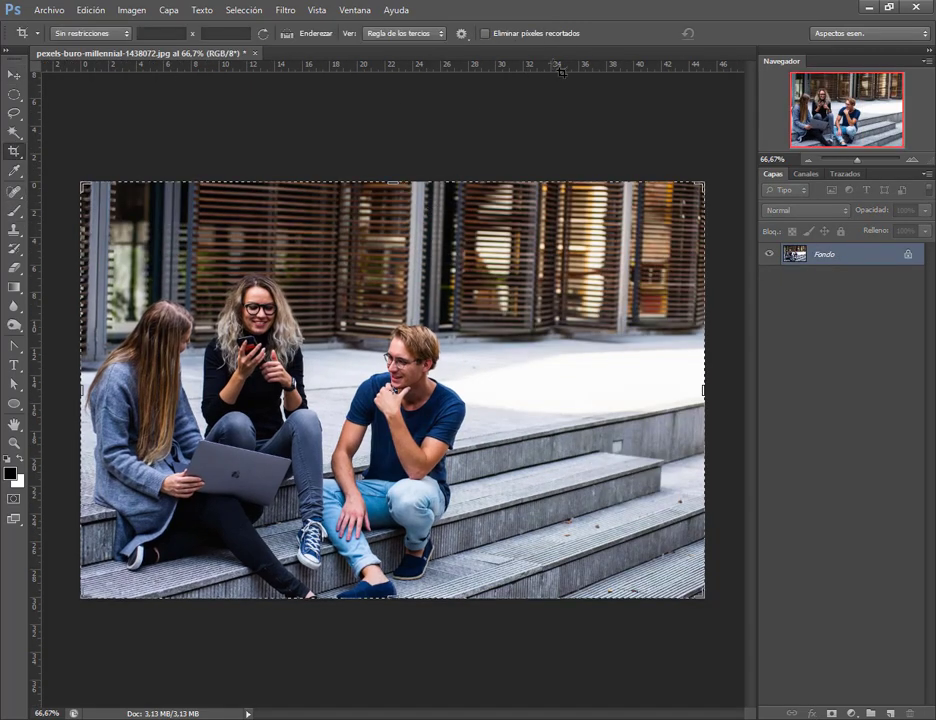
{"action": "left_click", "coordinate": [550, 36]}
{"action": "left_click_drag", "start_coordinate": [490, 270], "coordinate": [84, 626]}
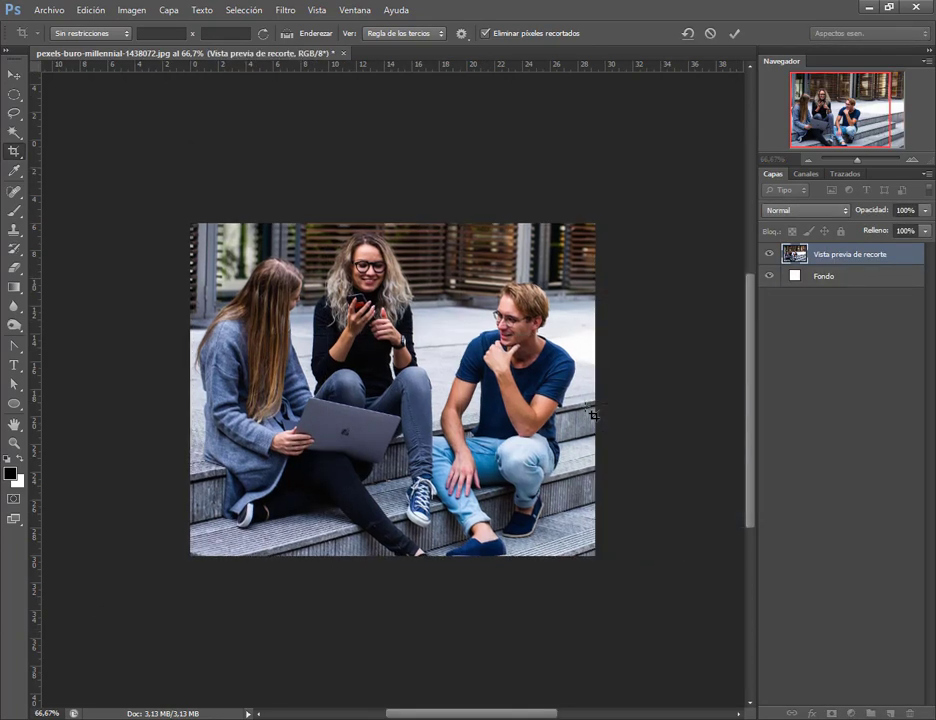
{"action": "key", "text": "Return"}
{"action": "left_click", "coordinate": [14, 74]}
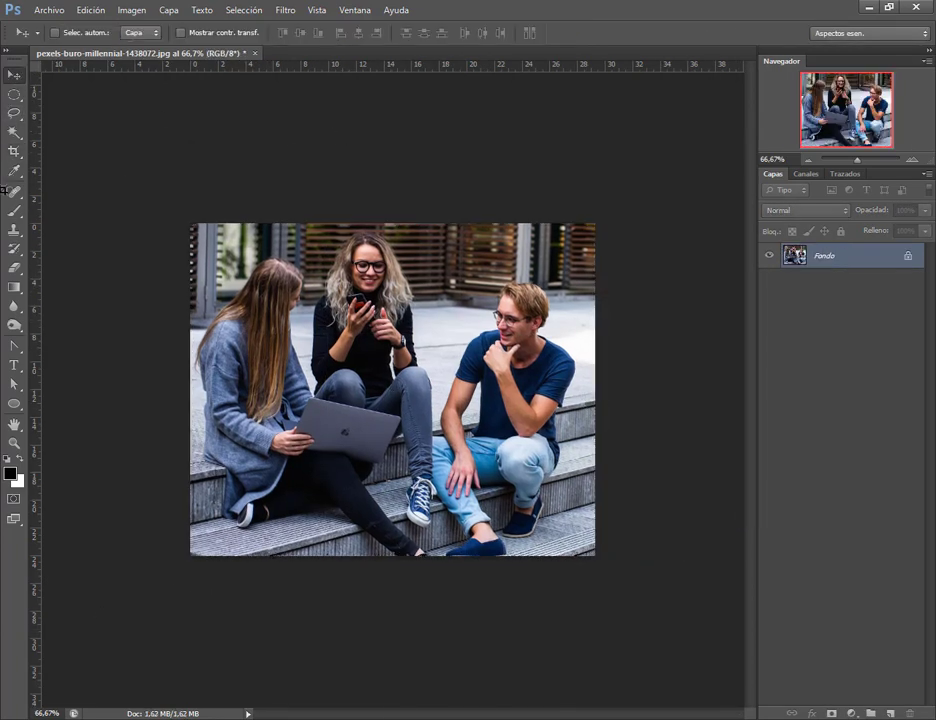
Try extending the canvas to the right, then discard the crop and return to the Move tool
{"action": "left_click", "coordinate": [14, 151]}
{"action": "left_click_drag", "start_coordinate": [596, 390], "coordinate": [652, 397]}
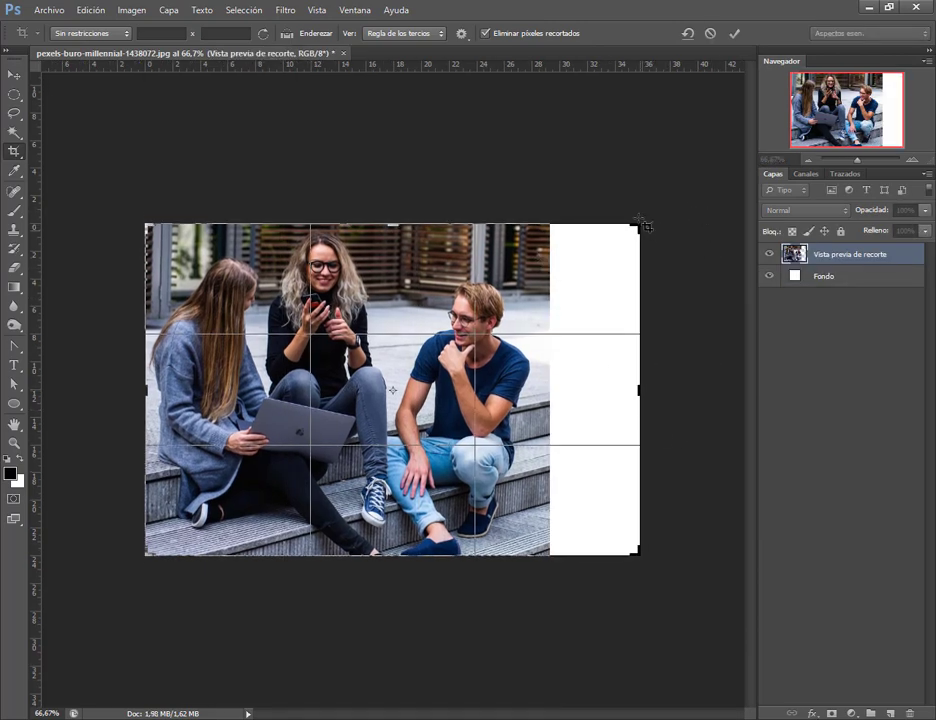
{"action": "left_click_drag", "start_coordinate": [646, 226], "coordinate": [620, 217]}
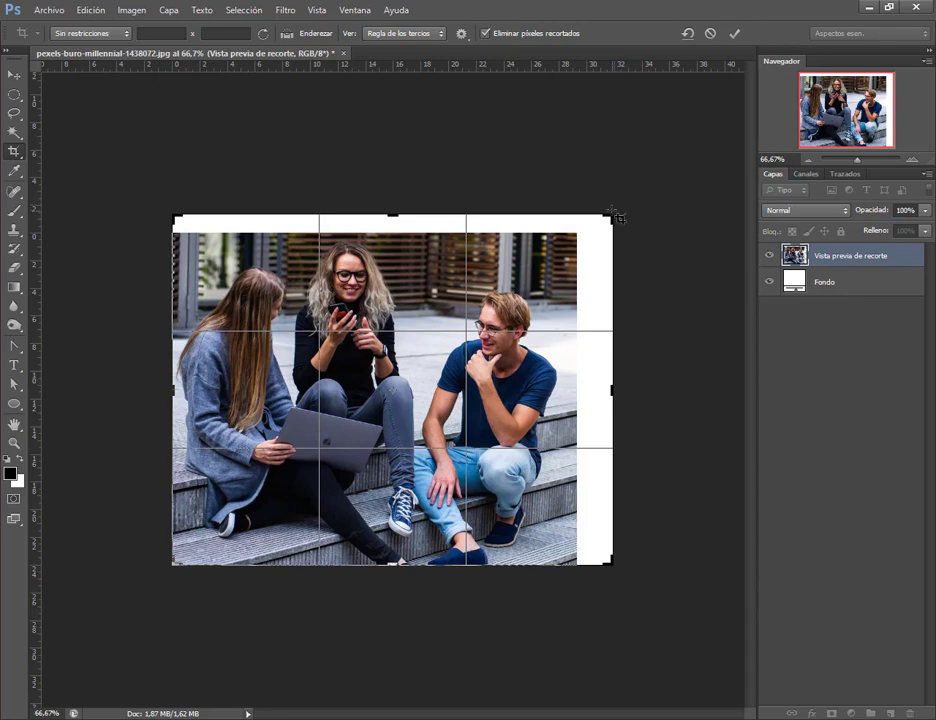
{"action": "key", "text": "Return"}
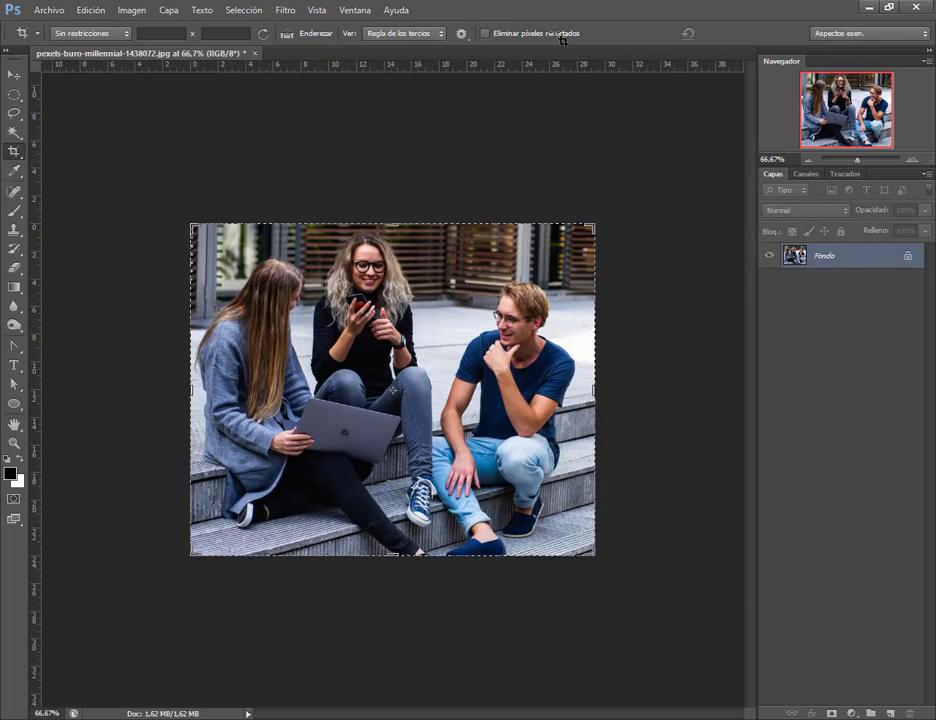
{"action": "left_click", "coordinate": [14, 74]}
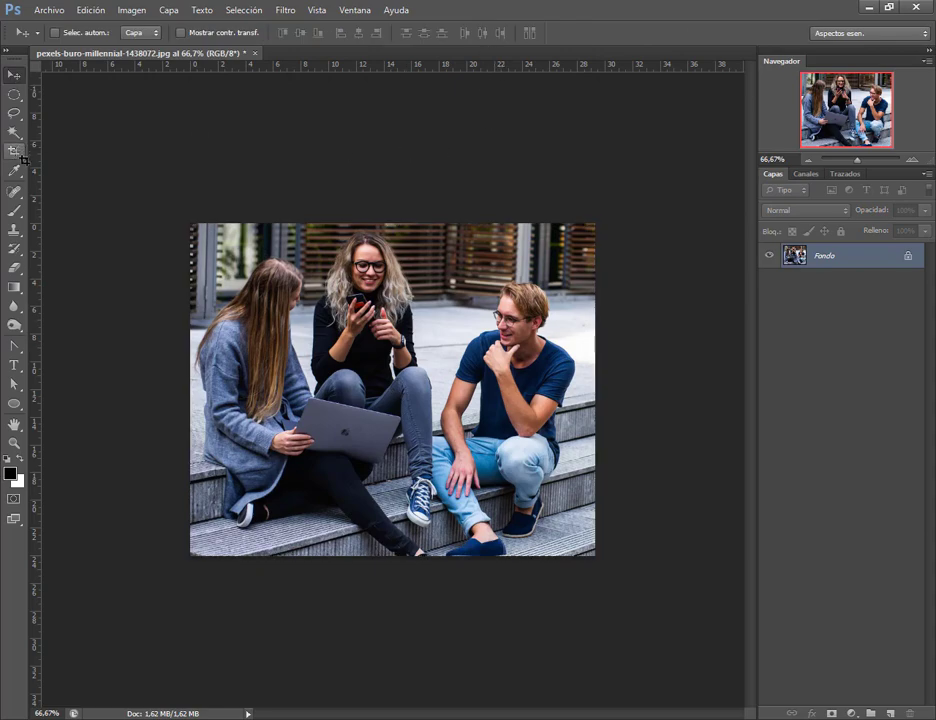
{"action": "key", "text": "c"}
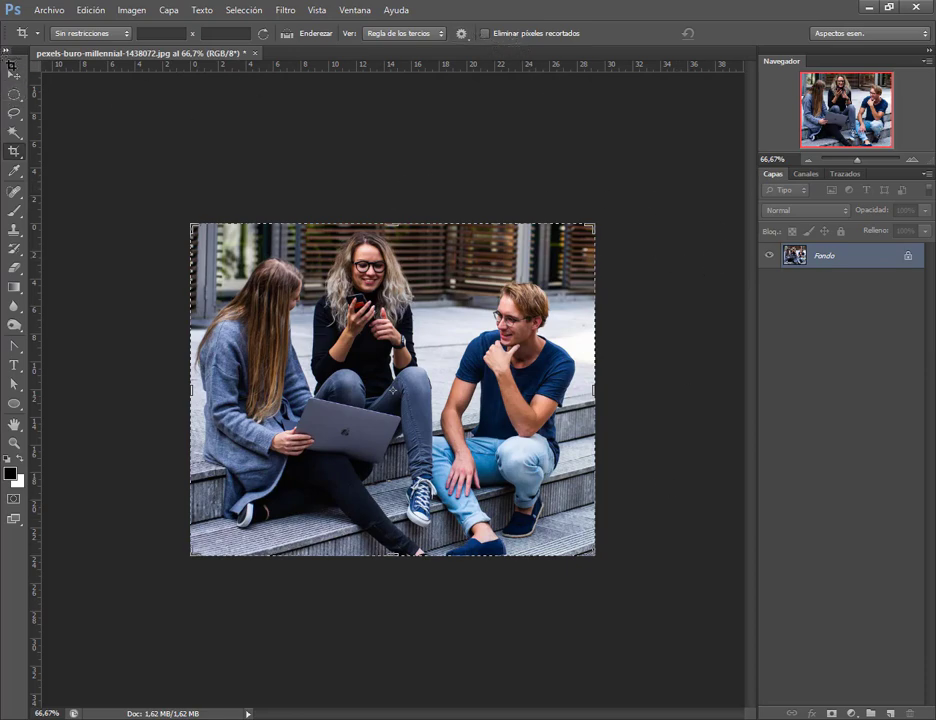
{"action": "left_click", "coordinate": [14, 73]}
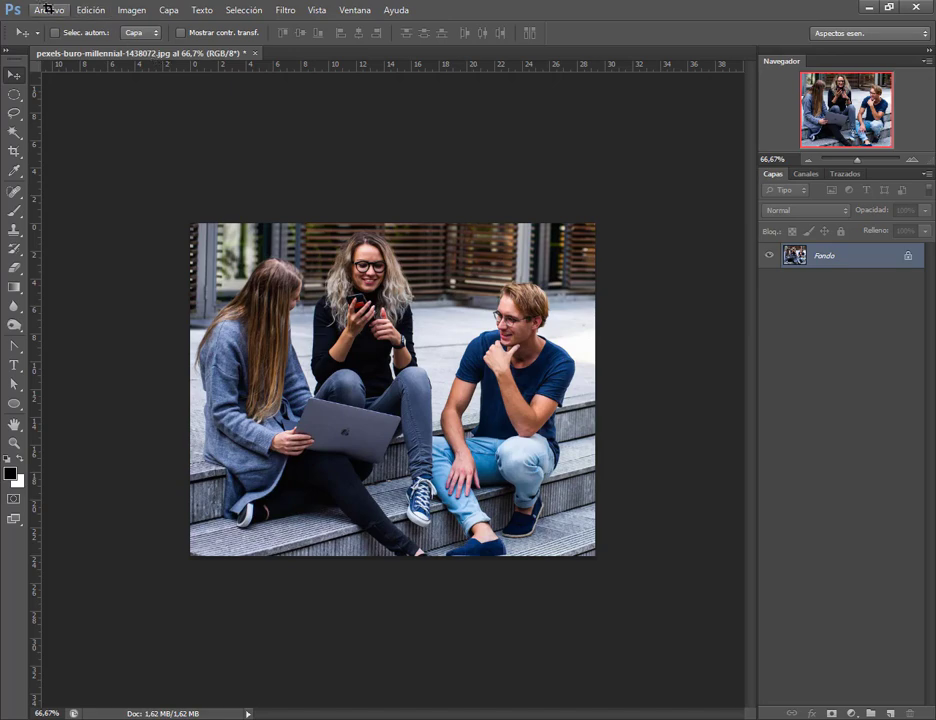
{"action": "left_click", "coordinate": [50, 10]}
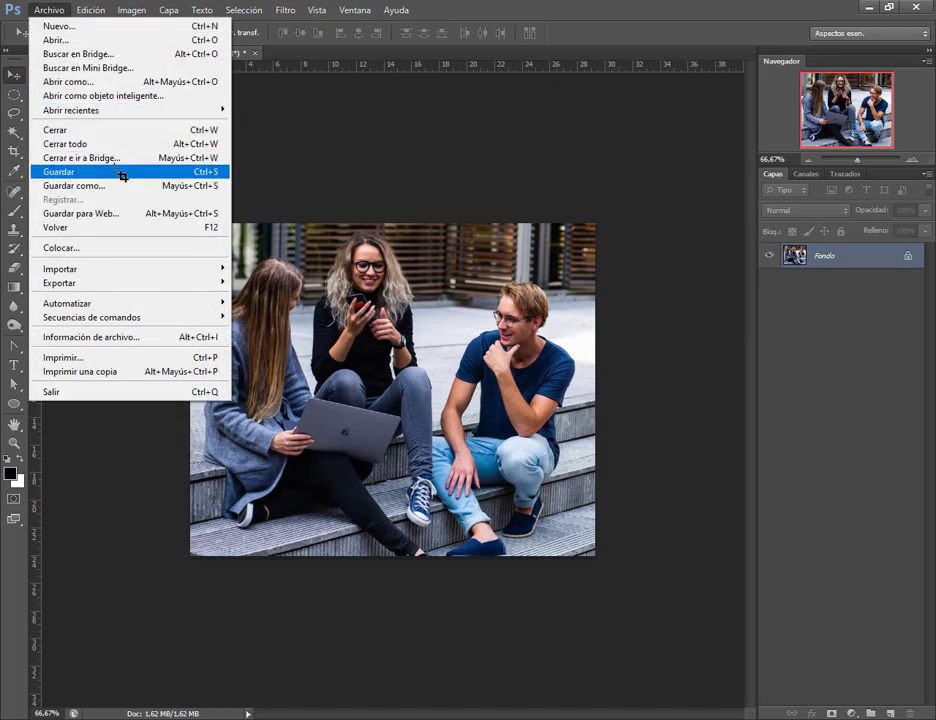
{"action": "left_click", "coordinate": [240, 265]}
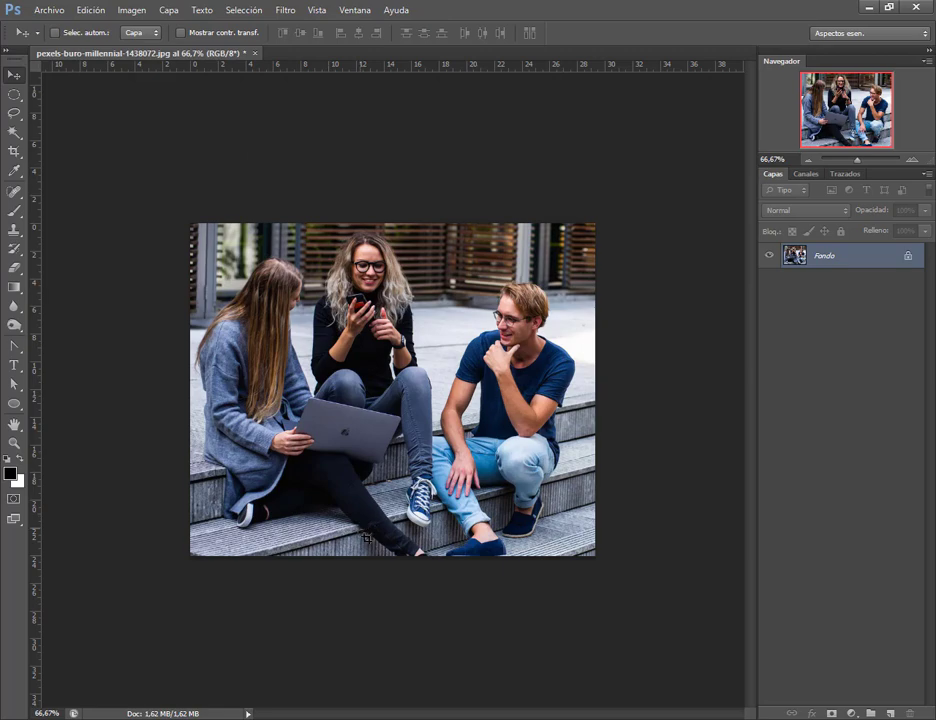
{"action": "left_click", "coordinate": [225, 682]}
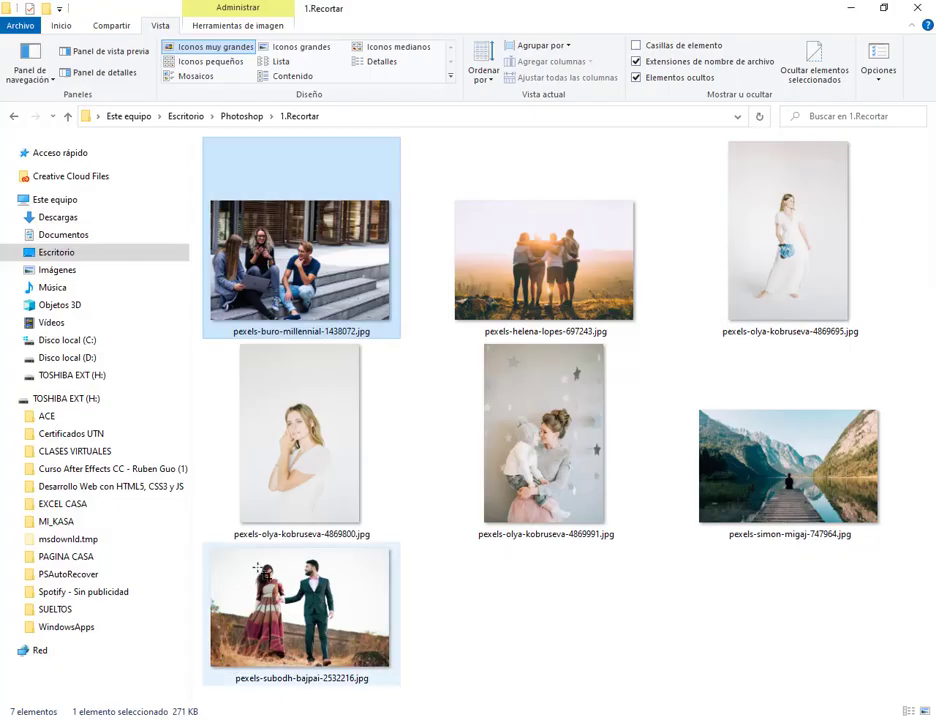
{"action": "double_click", "coordinate": [310, 240]}
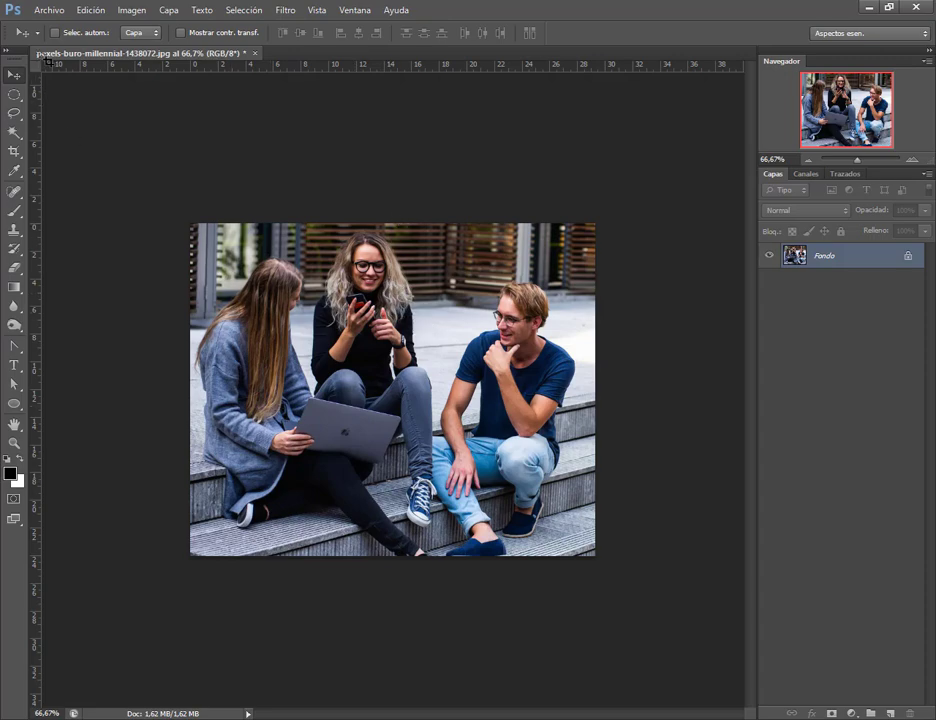
From Guardar como, create a new folder named 'Fotos editadas' inside 1.Recortar
{"action": "left_click", "coordinate": [48, 10]}
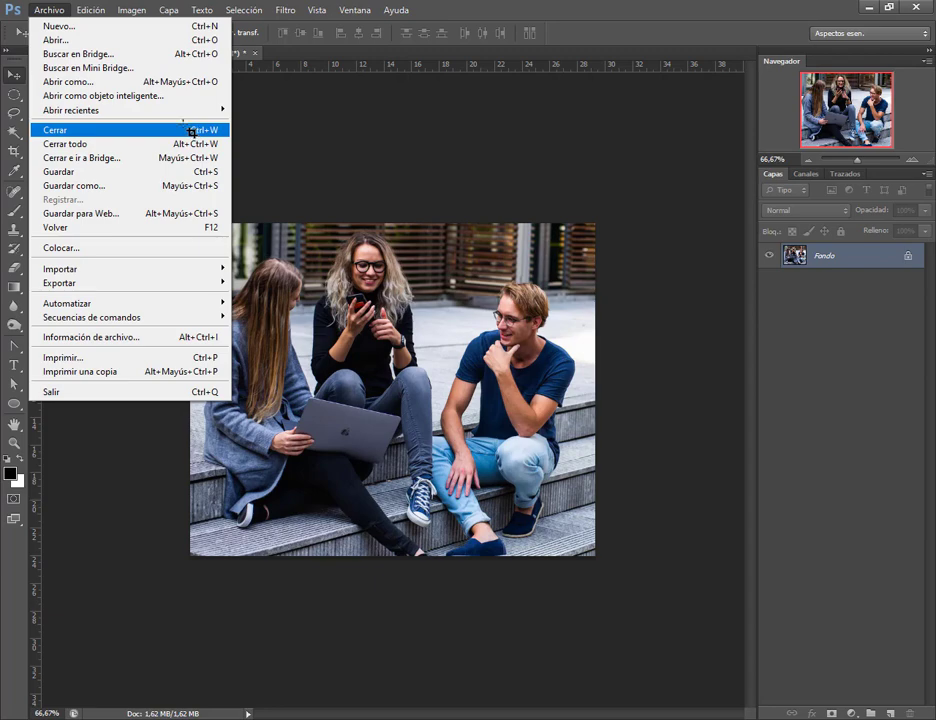
{"action": "left_click", "coordinate": [140, 186]}
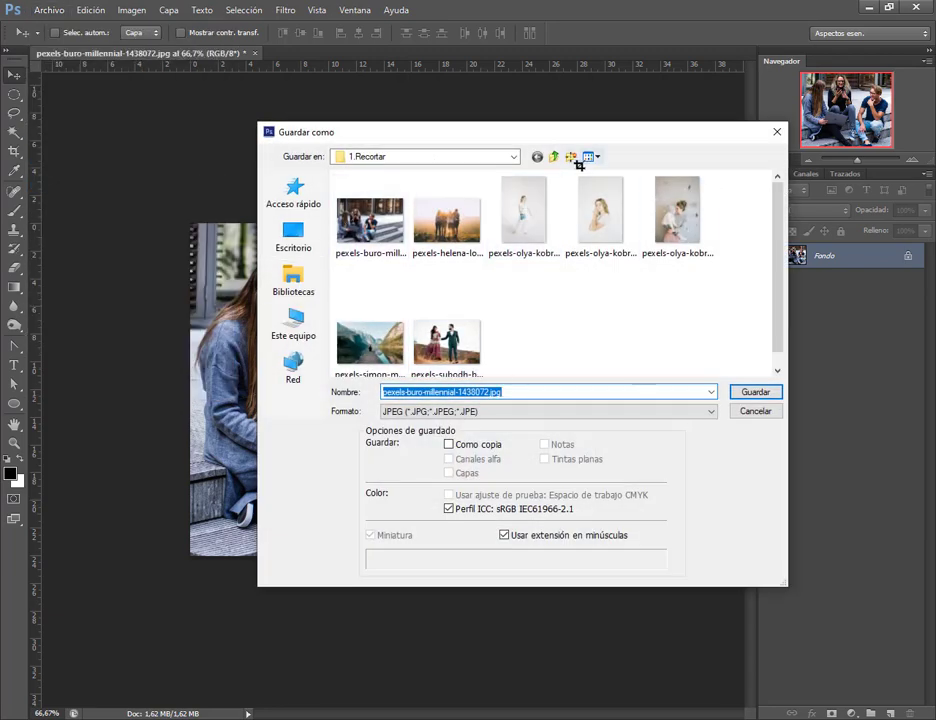
{"action": "left_click", "coordinate": [572, 157]}
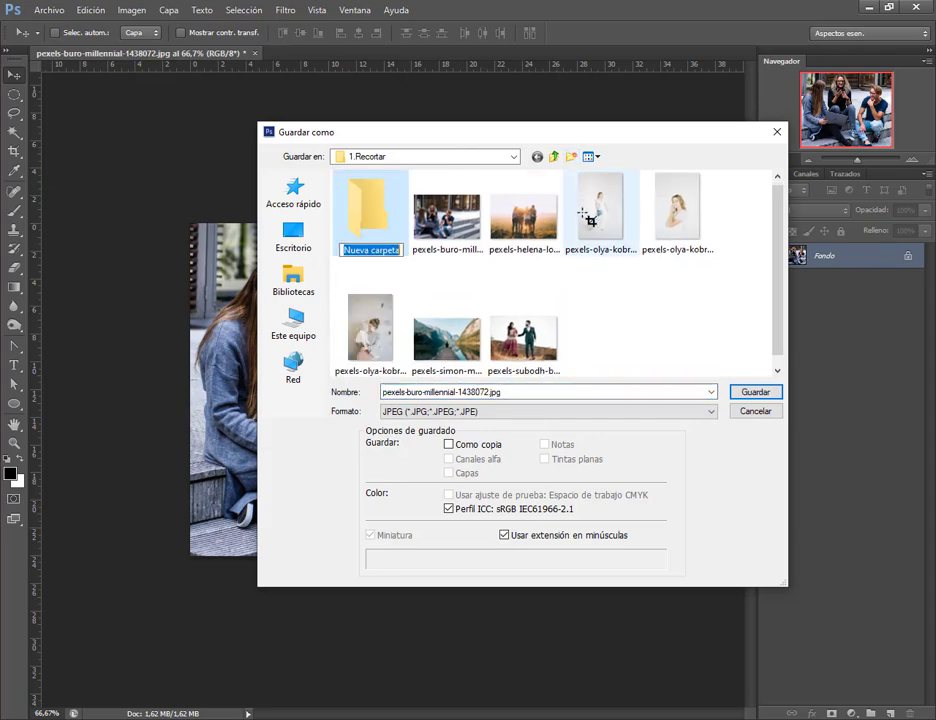
{"action": "type", "text": "Fotos"}
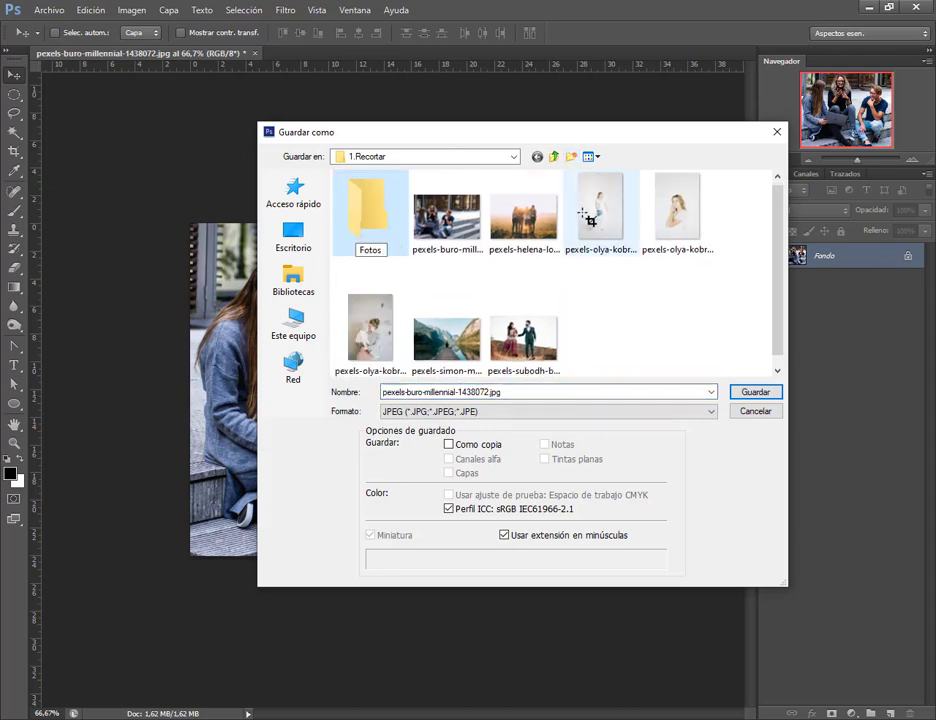
{"action": "type", "text": " recortada"}
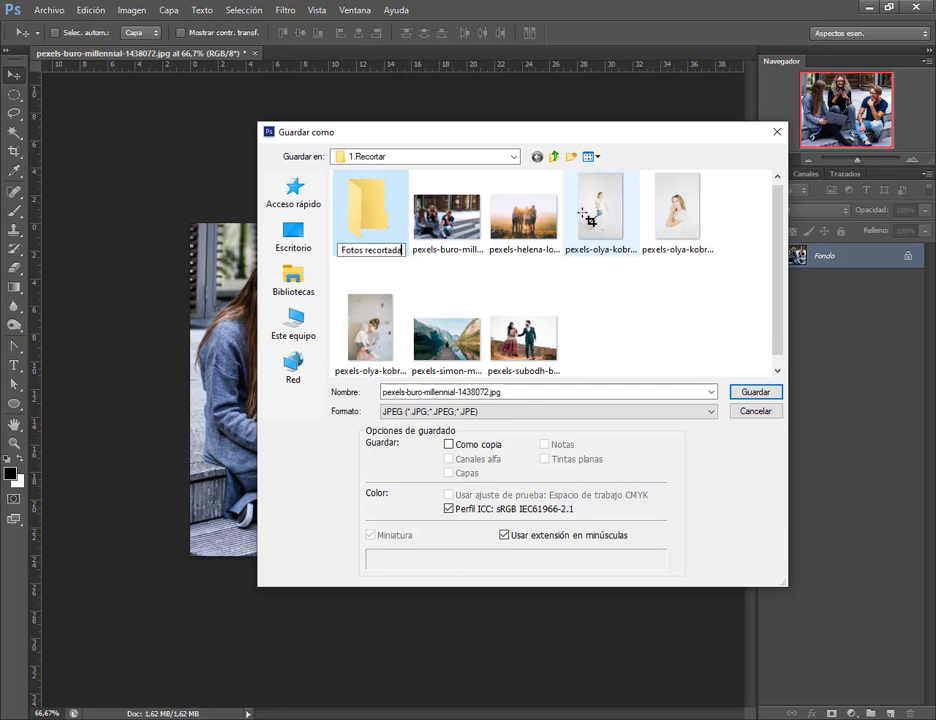
{"action": "type", "text": "s"}
{"action": "key", "text": "ctrl+shift+Left"}
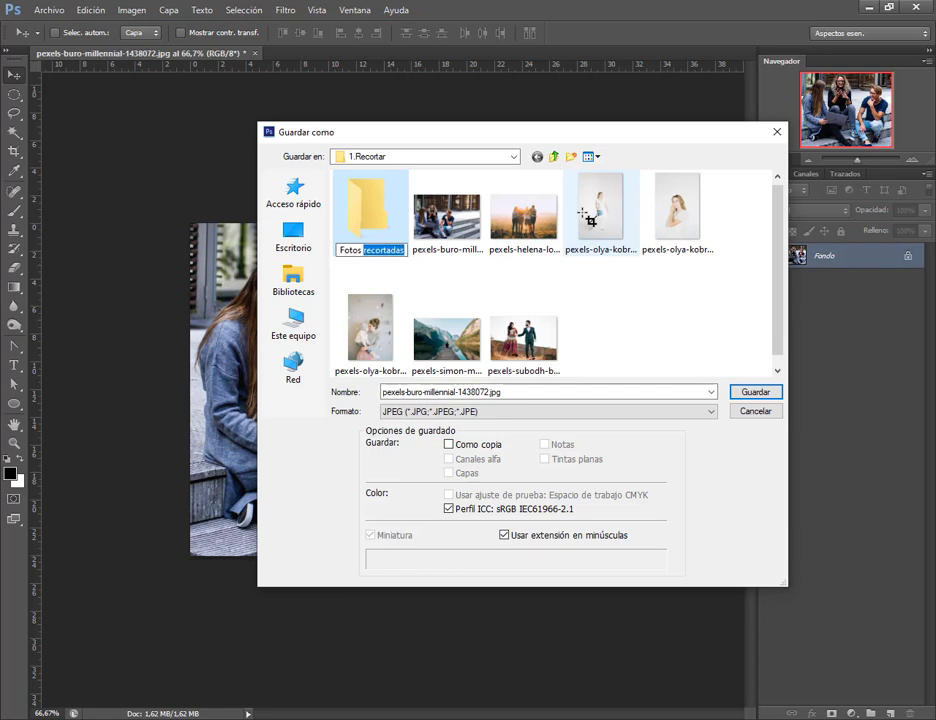
{"action": "type", "text": "editata"}
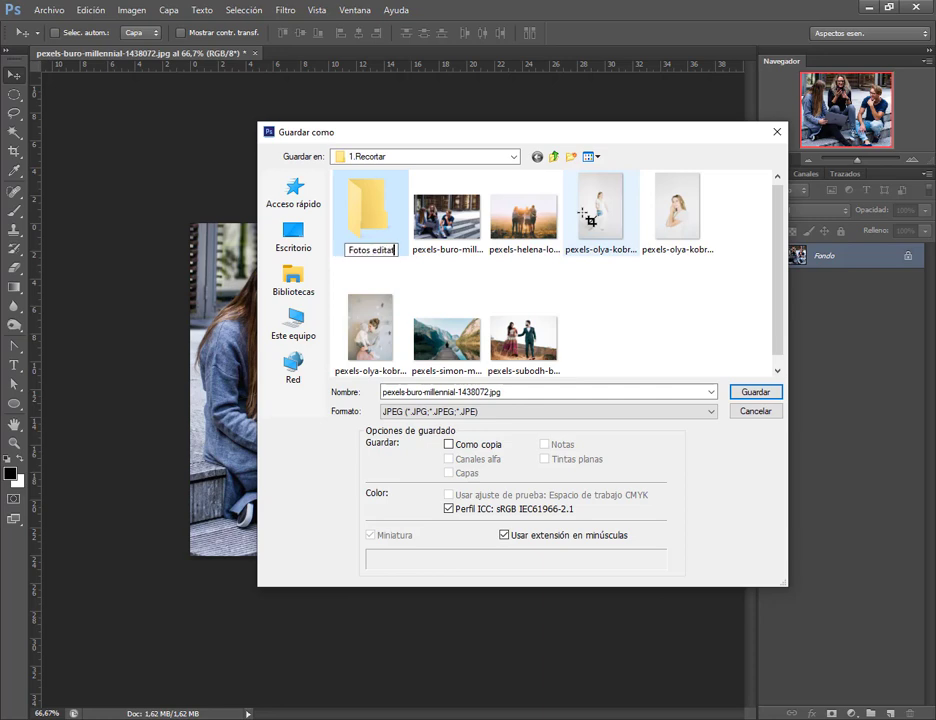
{"action": "type", "text": "s"}
{"action": "key", "text": "BackSpace"}
{"action": "key", "text": "BackSpace"}
{"action": "key", "text": "BackSpace"}
{"action": "type", "text": "das"}
{"action": "key", "text": "Return"}
Save the photo inside Fotos editadas as Foto1.jpg at maximum JPEG quality
{"action": "double_click", "coordinate": [390, 233]}
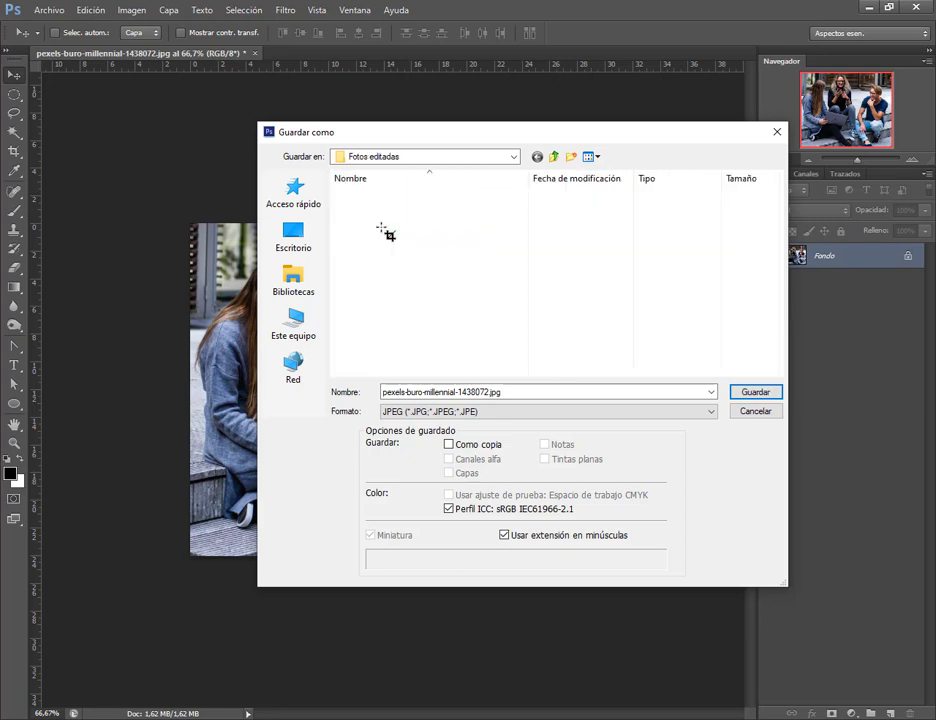
{"action": "double_click", "coordinate": [516, 394]}
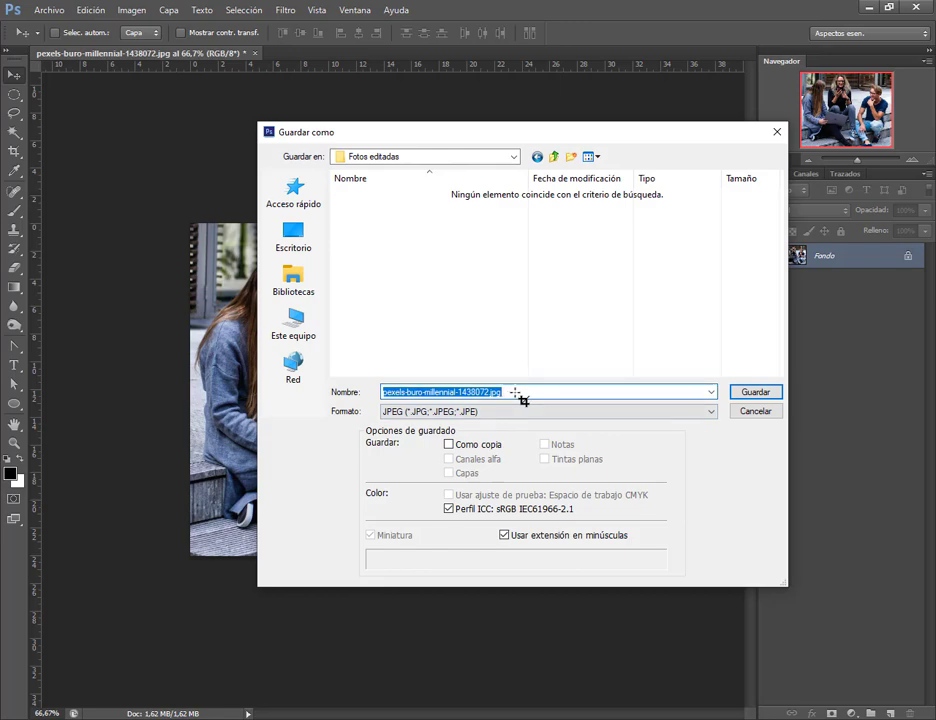
{"action": "type", "text": "Foto1"}
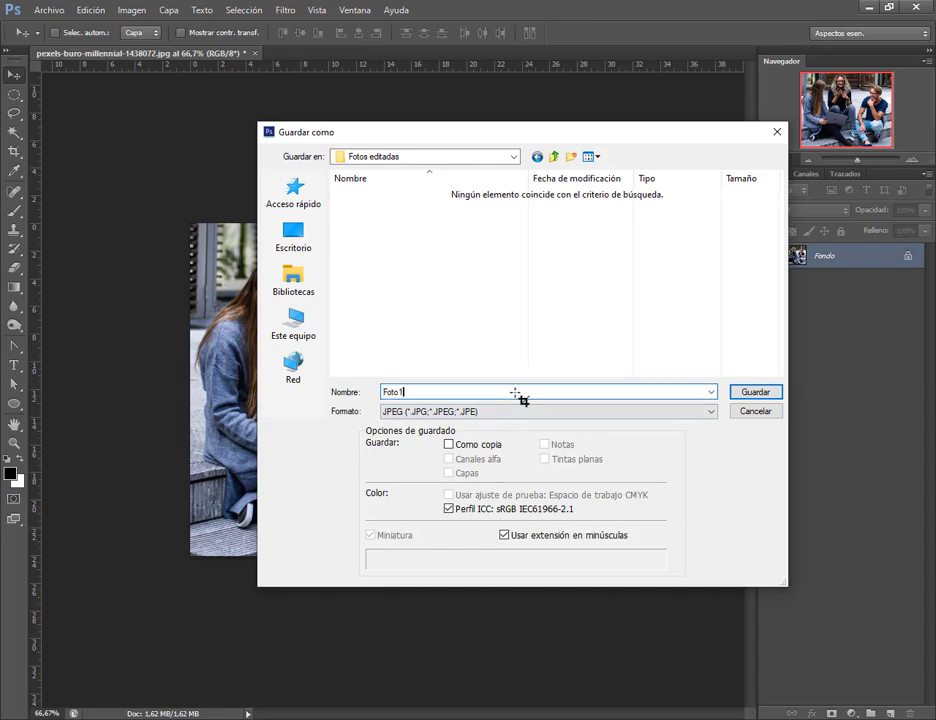
{"action": "key", "text": "Return"}
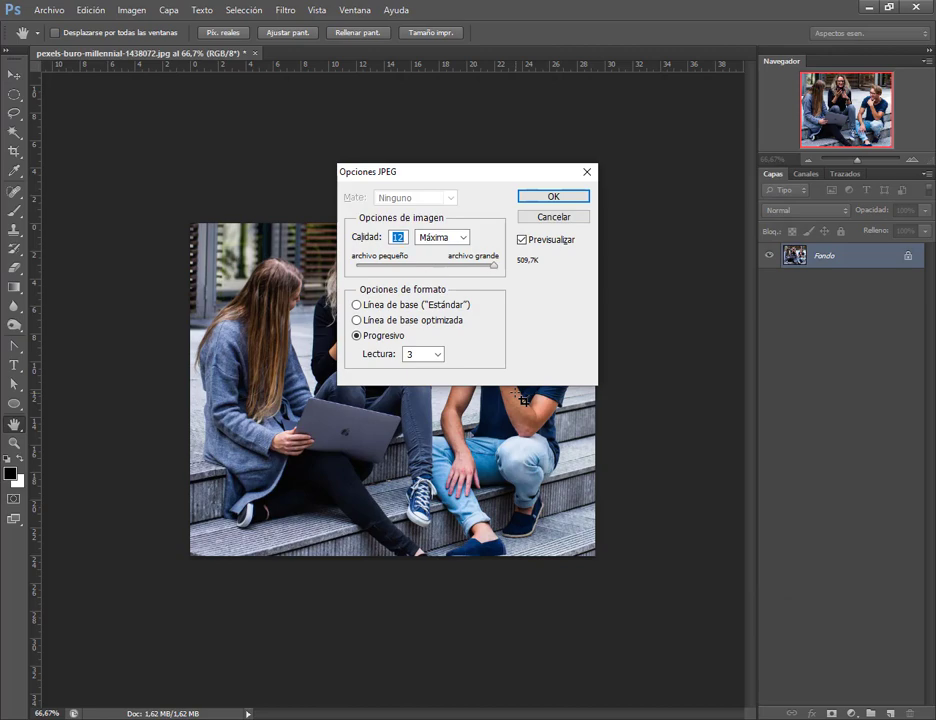
{"action": "key", "text": "Return"}
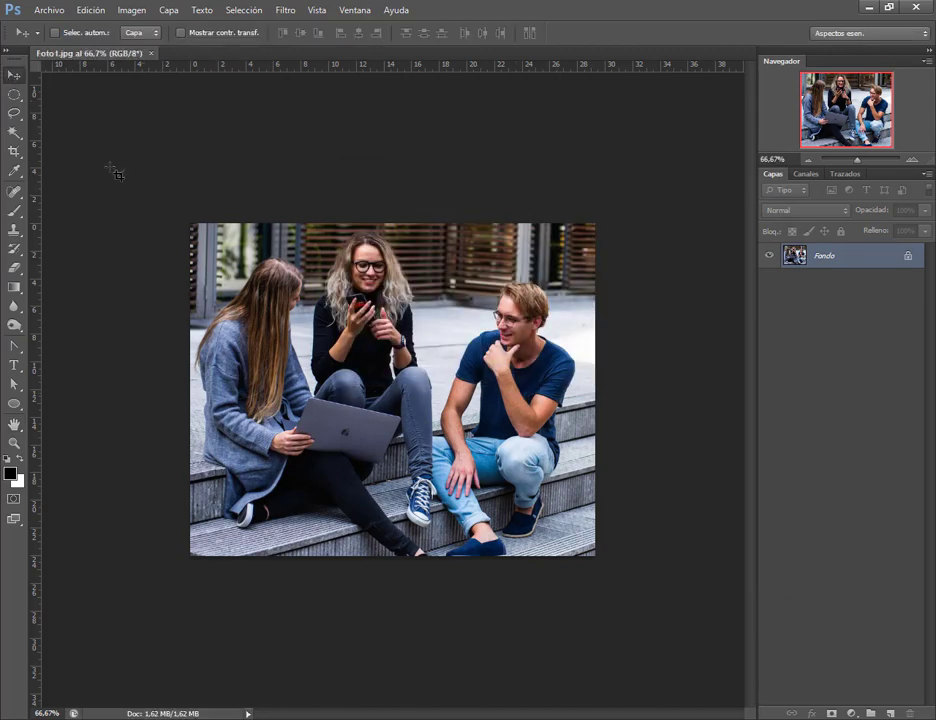
In Explorer, view Fotos editadas with Iconos muy grandes, then return to the 1.Recortar folder
{"action": "left_click", "coordinate": [233, 666]}
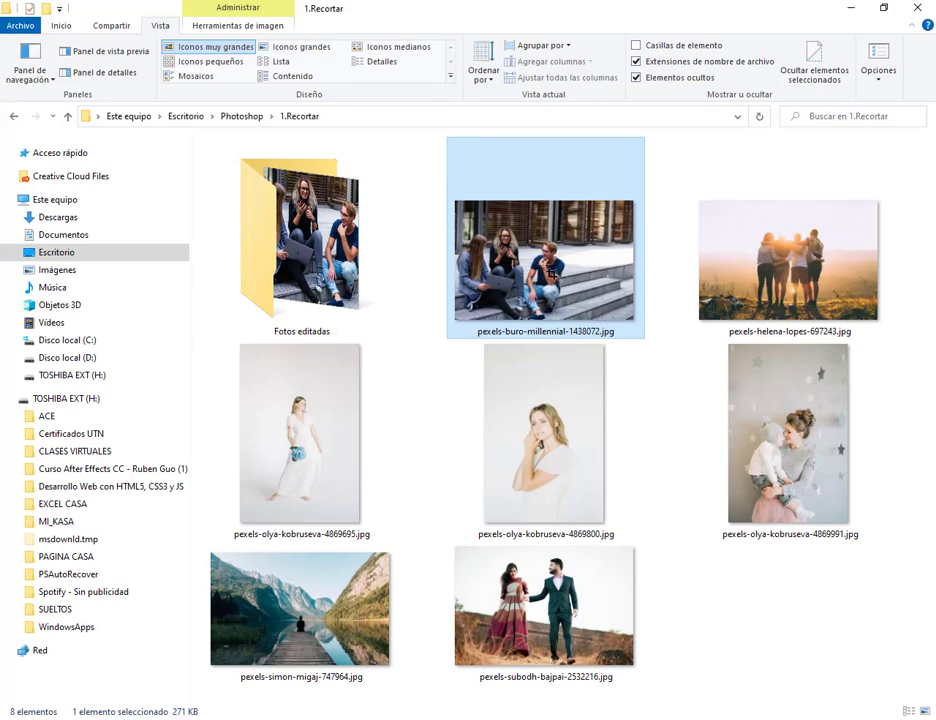
{"action": "double_click", "coordinate": [310, 240]}
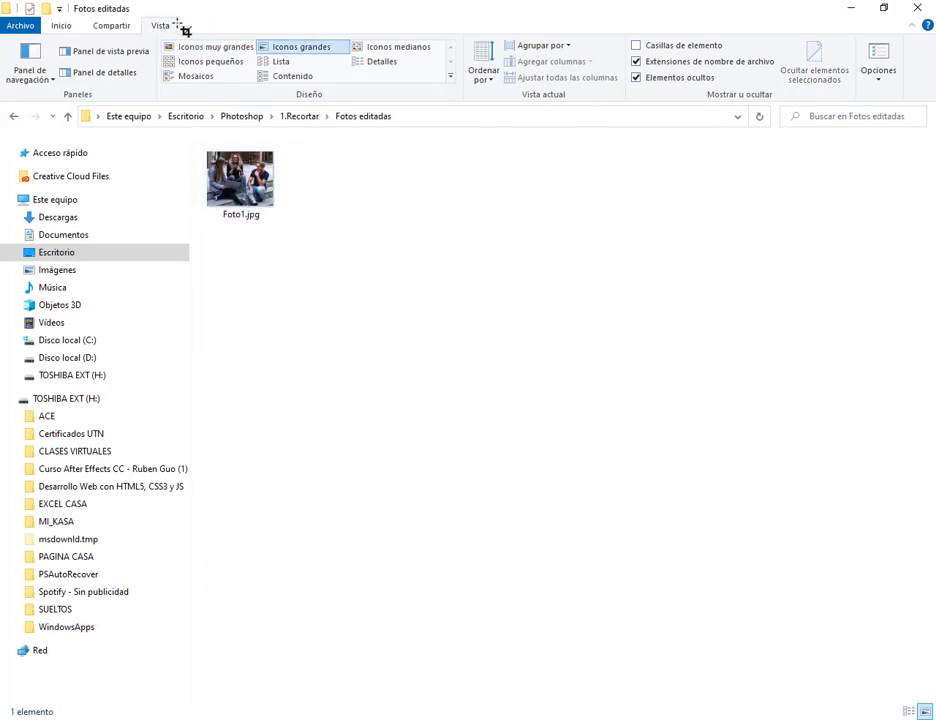
{"action": "left_click", "coordinate": [214, 46]}
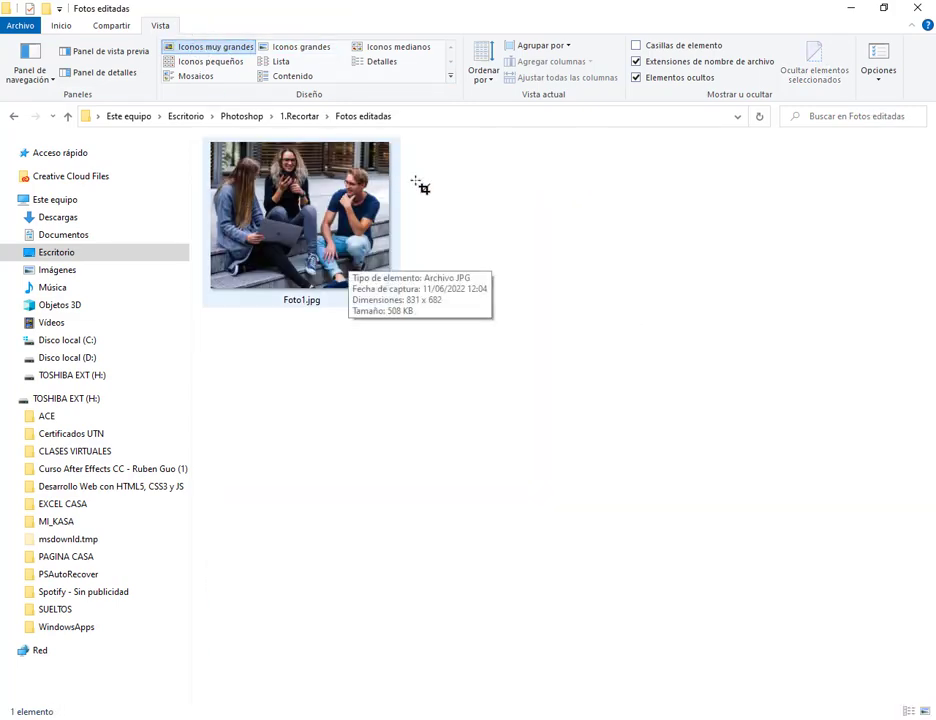
{"action": "left_click", "coordinate": [310, 115]}
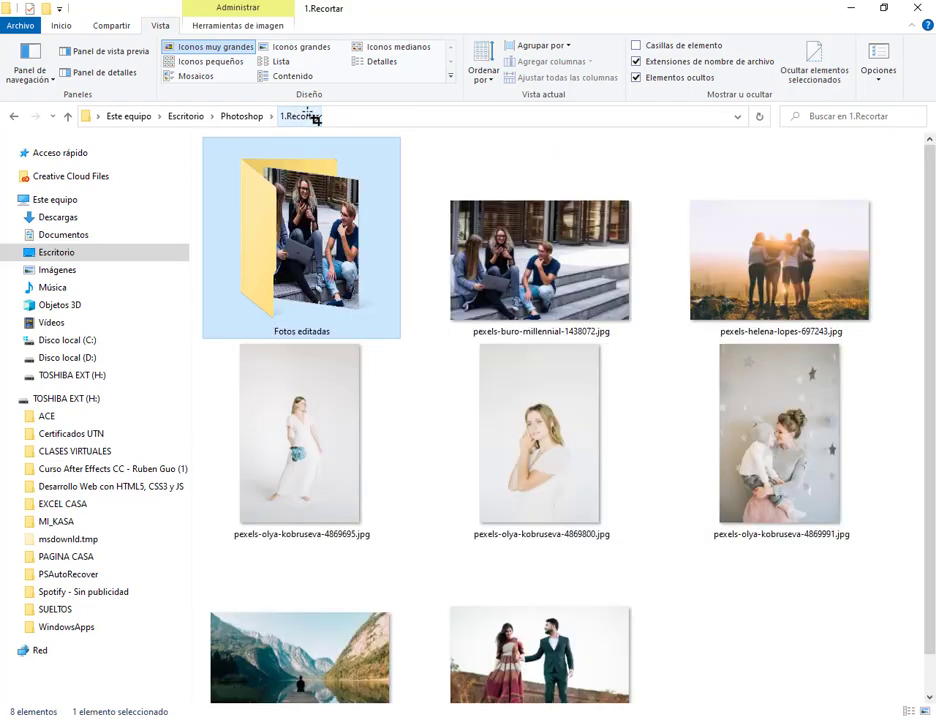
{"action": "key", "text": "Right"}
{"action": "left_click", "coordinate": [420, 284]}
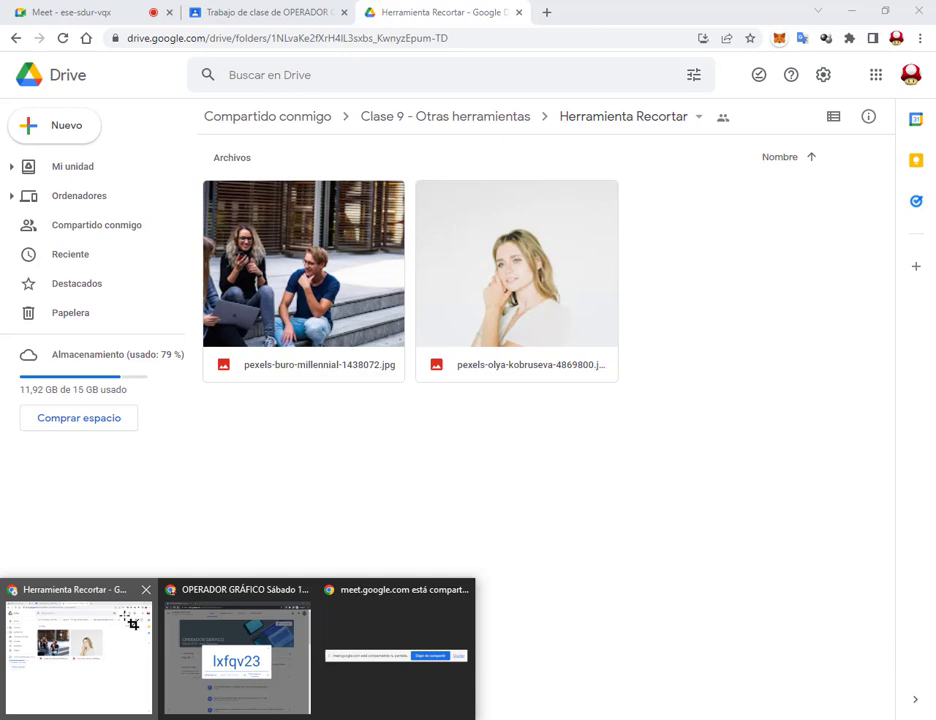
Bring Chrome forward to check the Herramienta Recortar Drive folder and the Meet call tab
{"action": "left_click", "coordinate": [133, 624]}
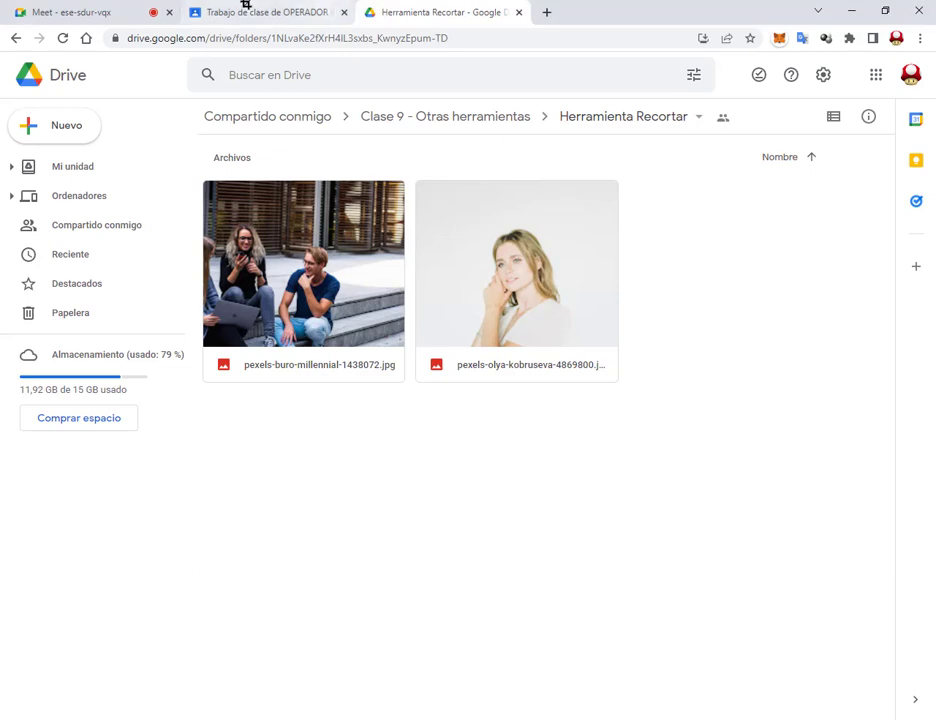
{"action": "left_click", "coordinate": [100, 11]}
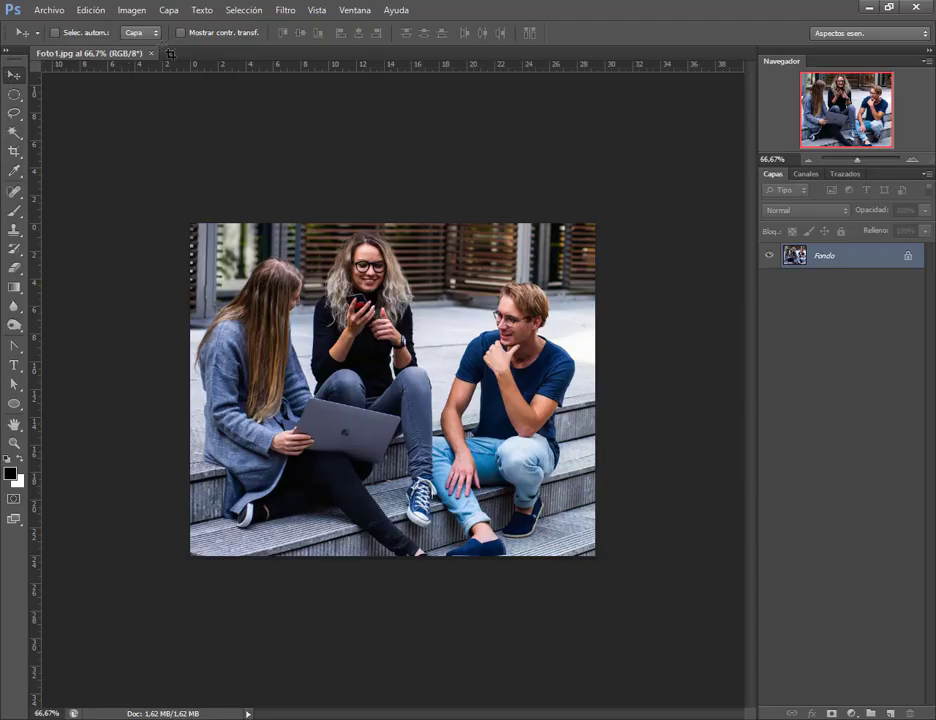
Close Foto1.jpg and reopen pexels-buro-millennial-1438072.jpg, keeping its embedded sRGB profile
{"action": "left_click", "coordinate": [152, 54]}
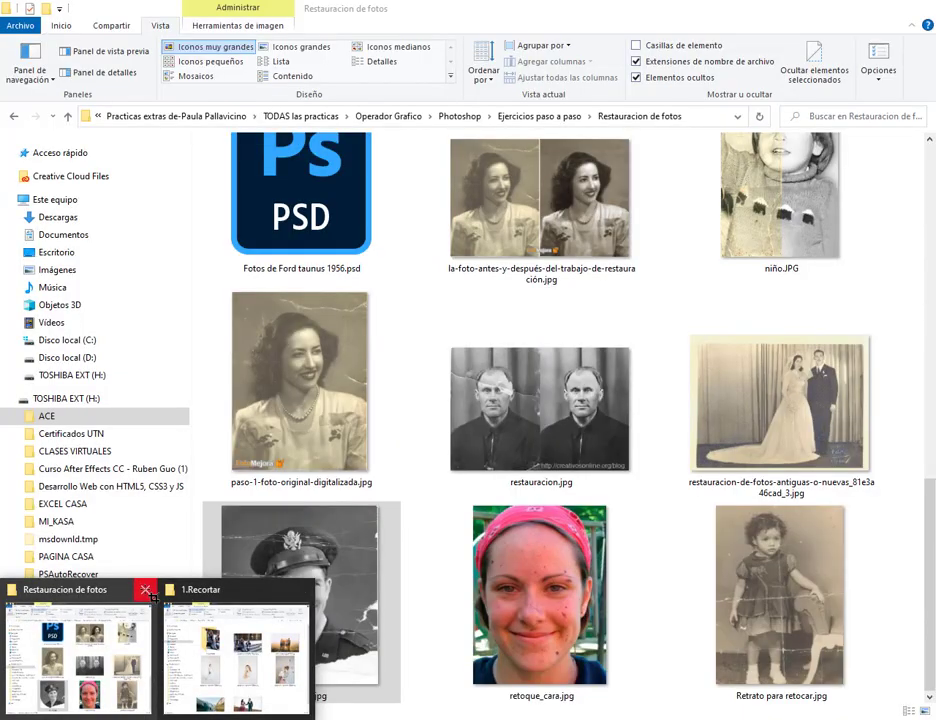
{"action": "left_click", "coordinate": [146, 590]}
{"action": "mouse_move", "coordinate": [556, 245]}
{"action": "left_mouse_down"}
{"action": "mouse_move", "coordinate": [415, 550]}
{"action": "mouse_move", "coordinate": [412, 484]}
{"action": "left_mouse_up"}
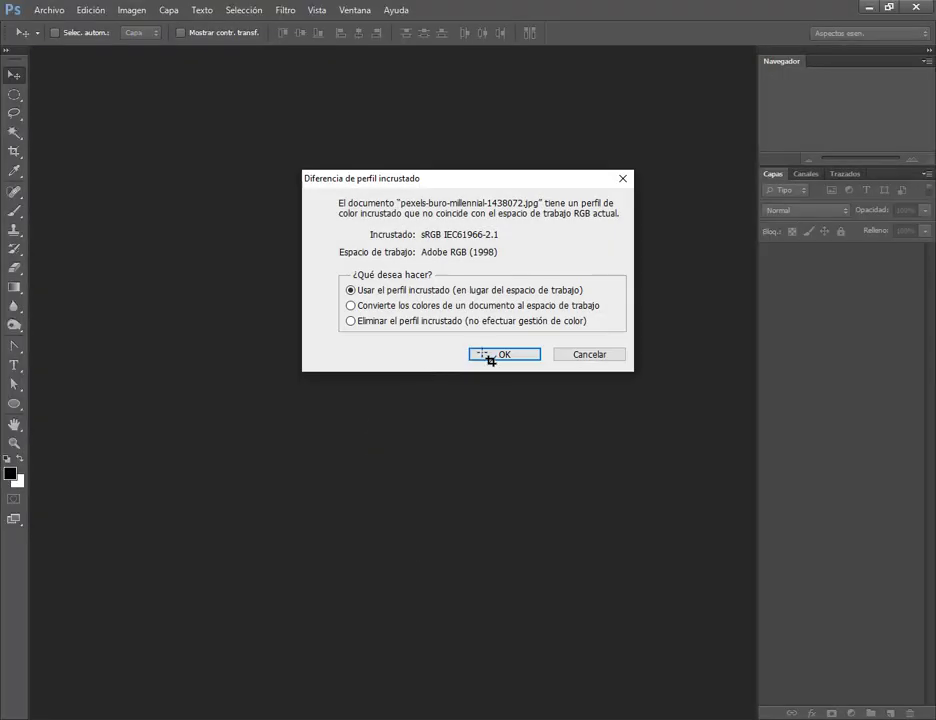
{"action": "left_click", "coordinate": [490, 356]}
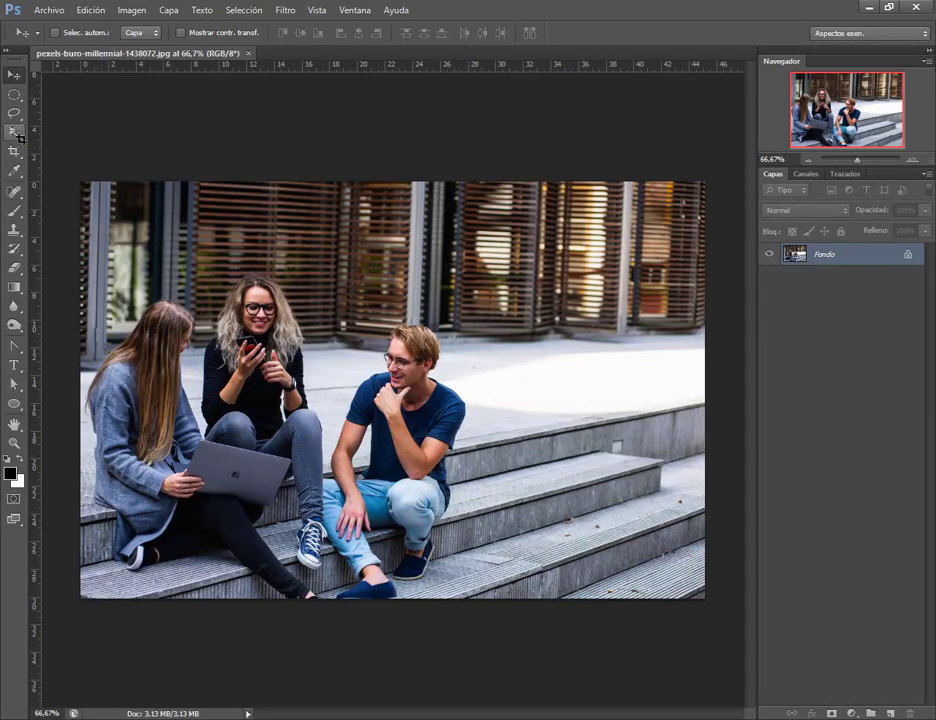
Try resizing the crop frame from its top-right corner, then cancel the crop
{"action": "left_click", "coordinate": [14, 150]}
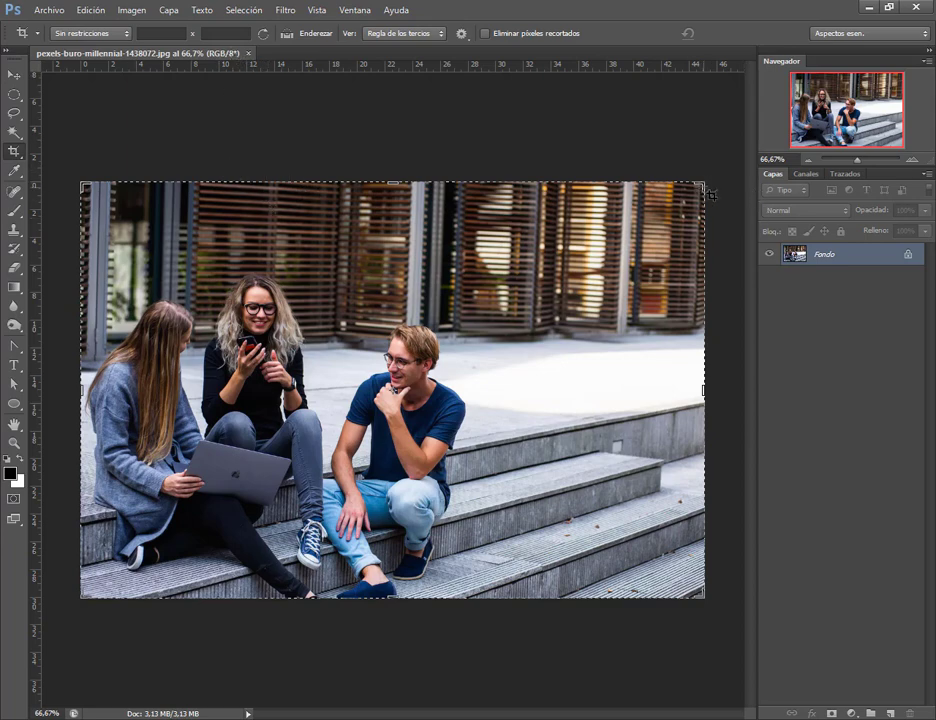
{"action": "left_click_drag", "start_coordinate": [711, 193], "coordinate": [573, 225]}
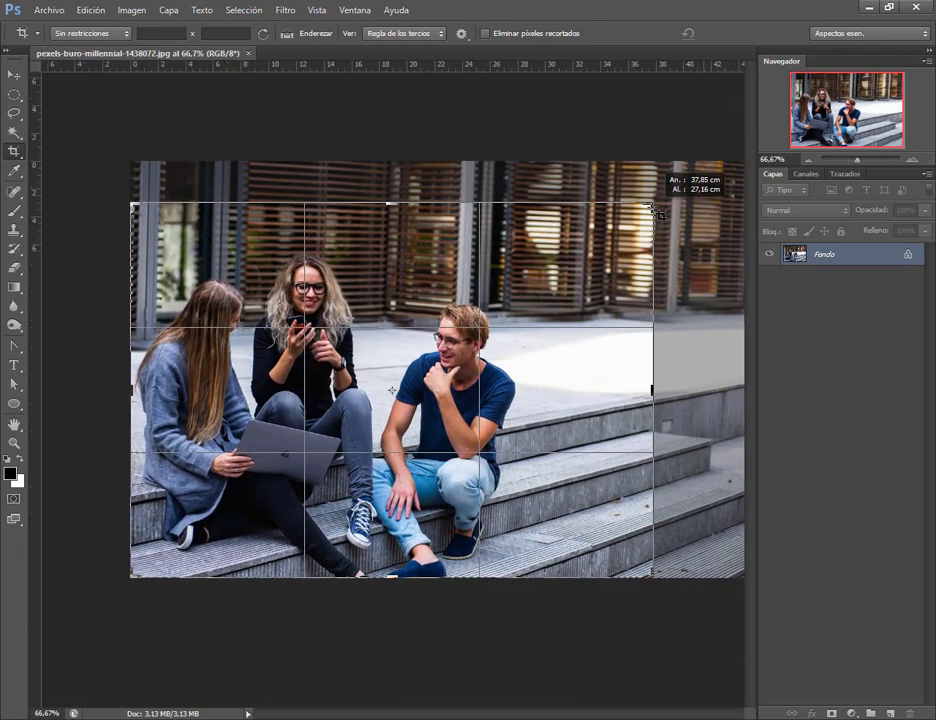
{"action": "left_click_drag", "start_coordinate": [573, 225], "coordinate": [657, 253]}
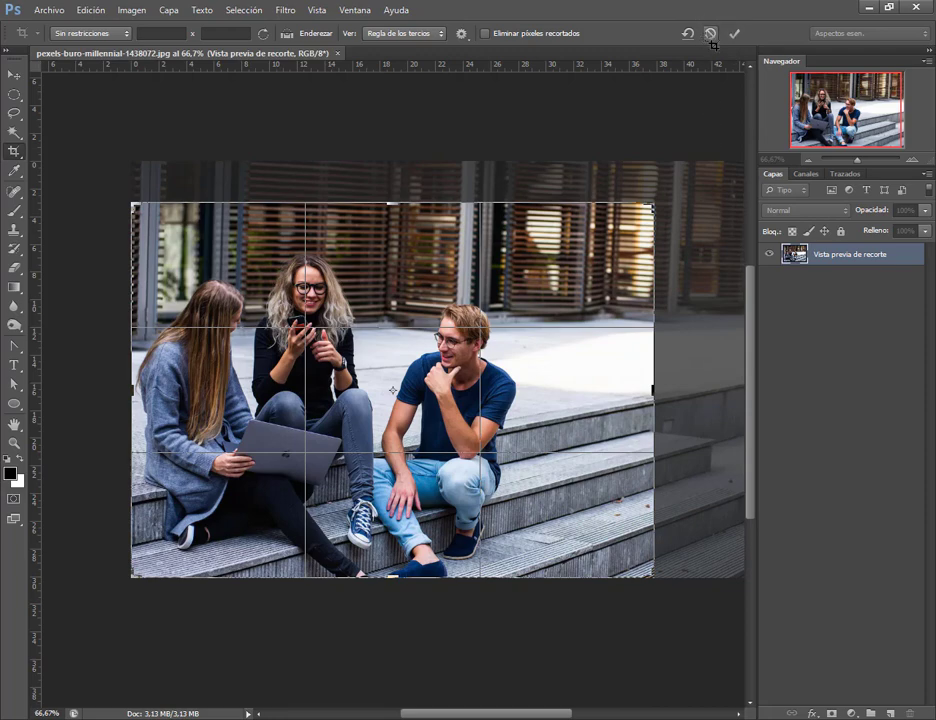
{"action": "left_click", "coordinate": [710, 34]}
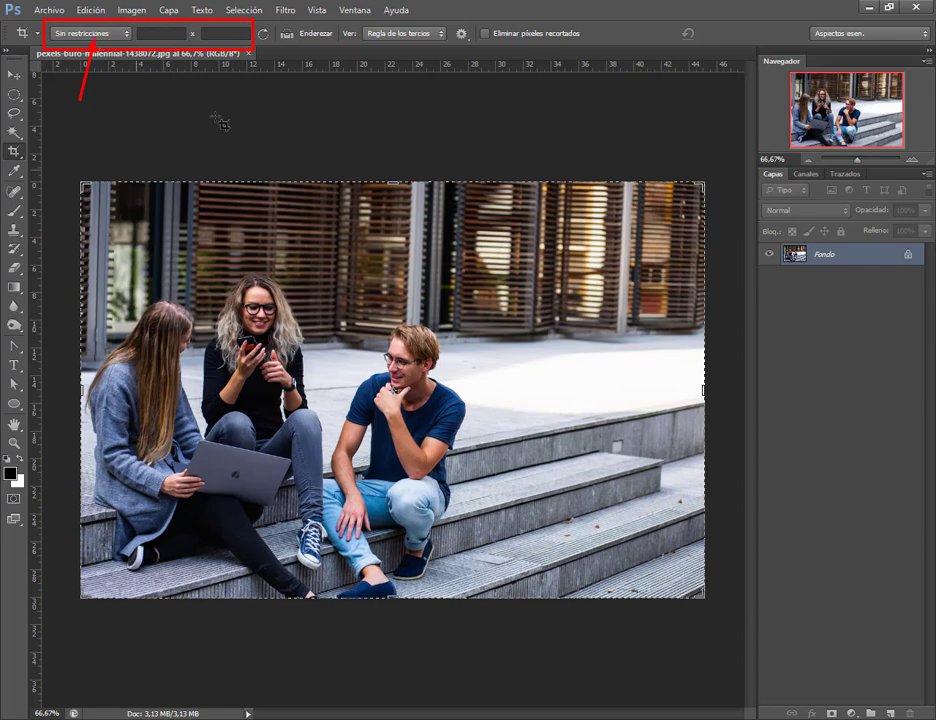
{"action": "left_click", "coordinate": [105, 34]}
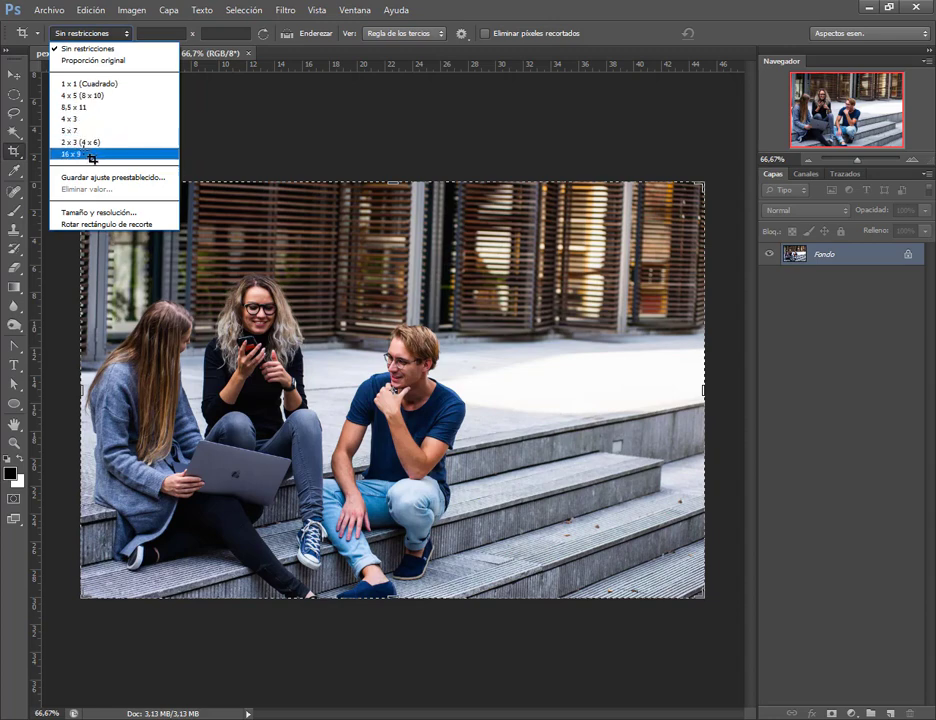
{"action": "left_click", "coordinate": [121, 30]}
{"action": "left_click", "coordinate": [170, 35]}
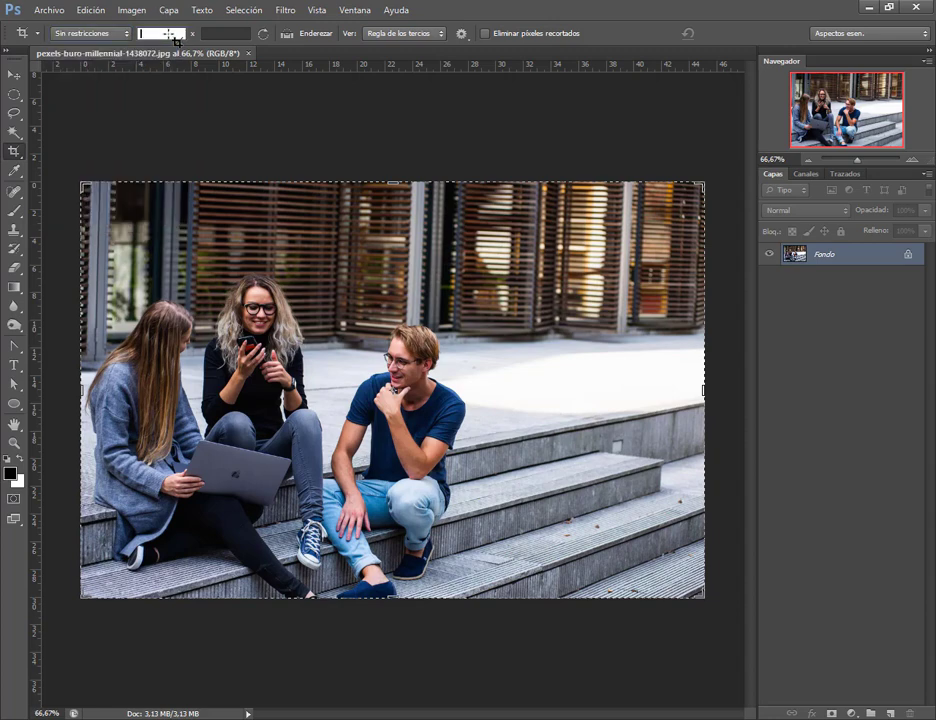
{"action": "right_click", "coordinate": [212, 68]}
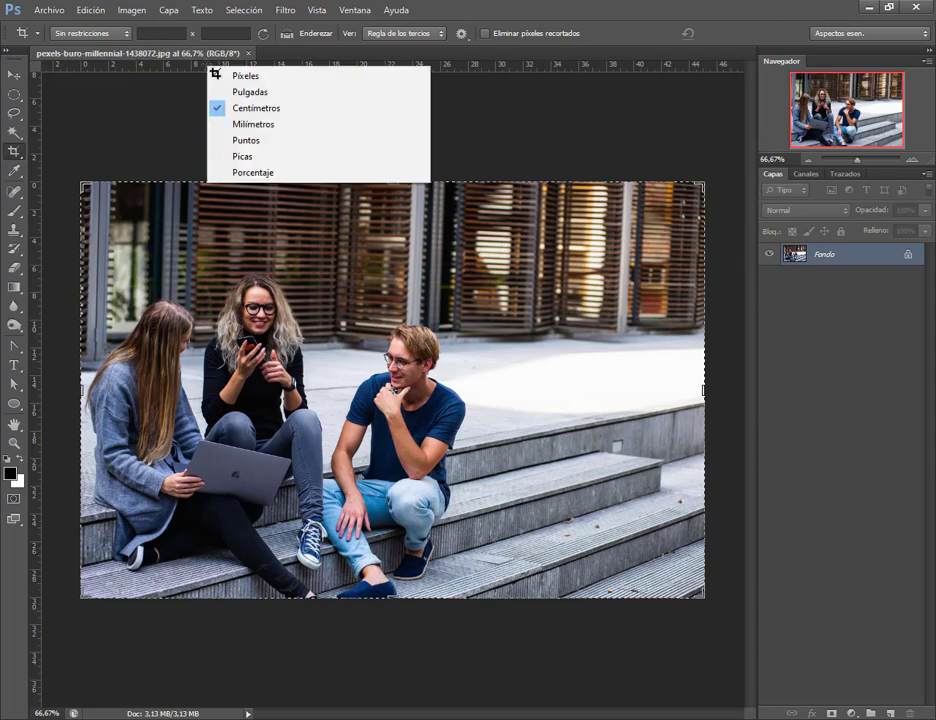
{"action": "left_click", "coordinate": [160, 42]}
{"action": "left_click", "coordinate": [48, 10]}
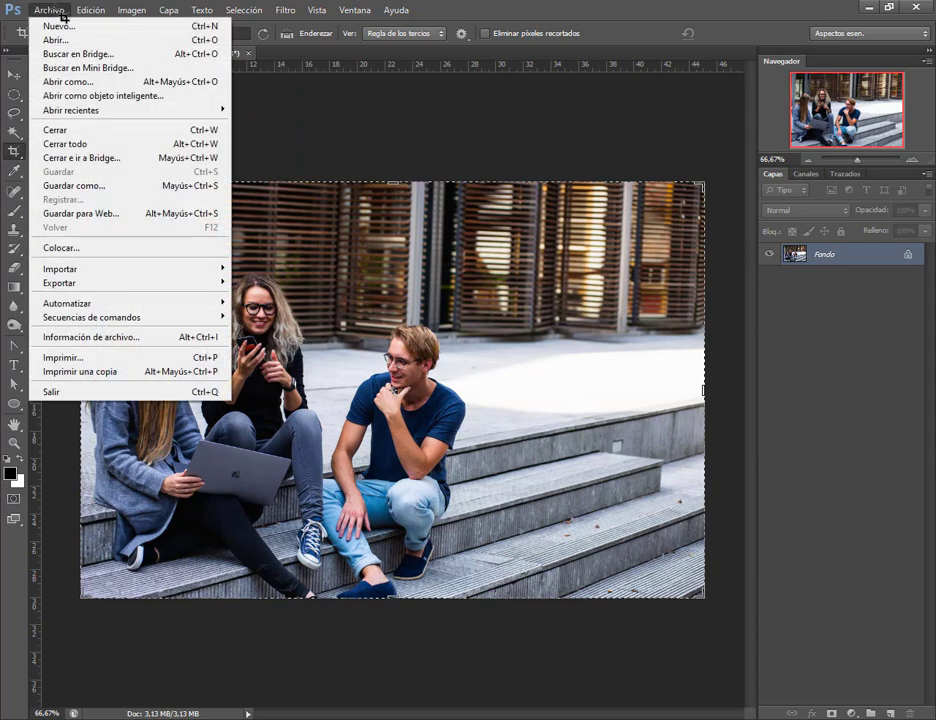
{"action": "left_click", "coordinate": [167, 38]}
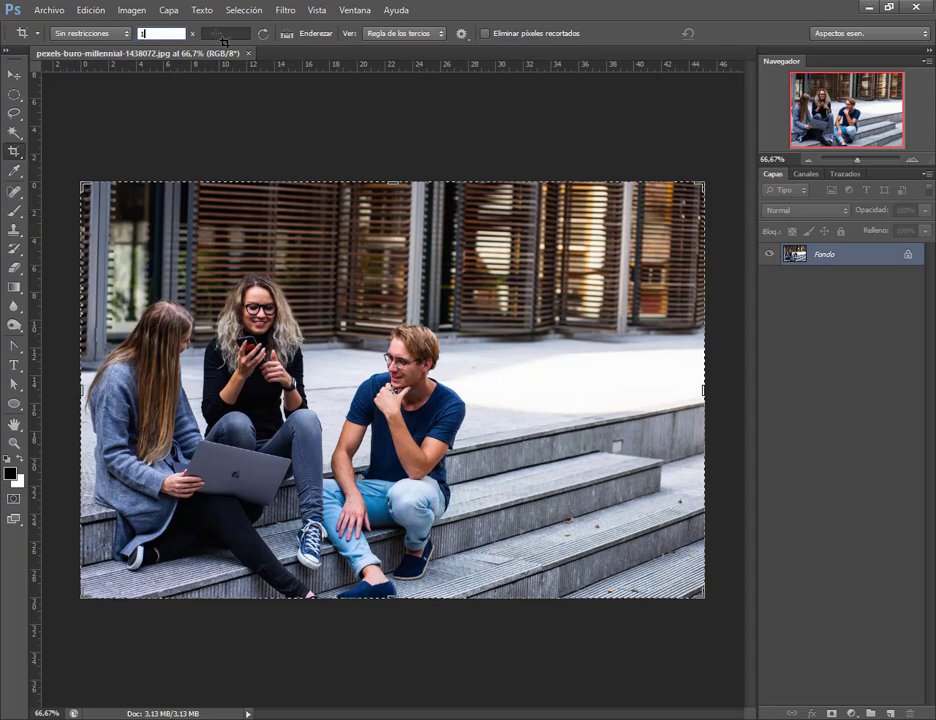
Enter crop width and height values, finishing with a 10 x 10 square ratio
{"action": "type", "text": "0"}
{"action": "key", "text": "Tab"}
{"action": "type", "text": "15"}
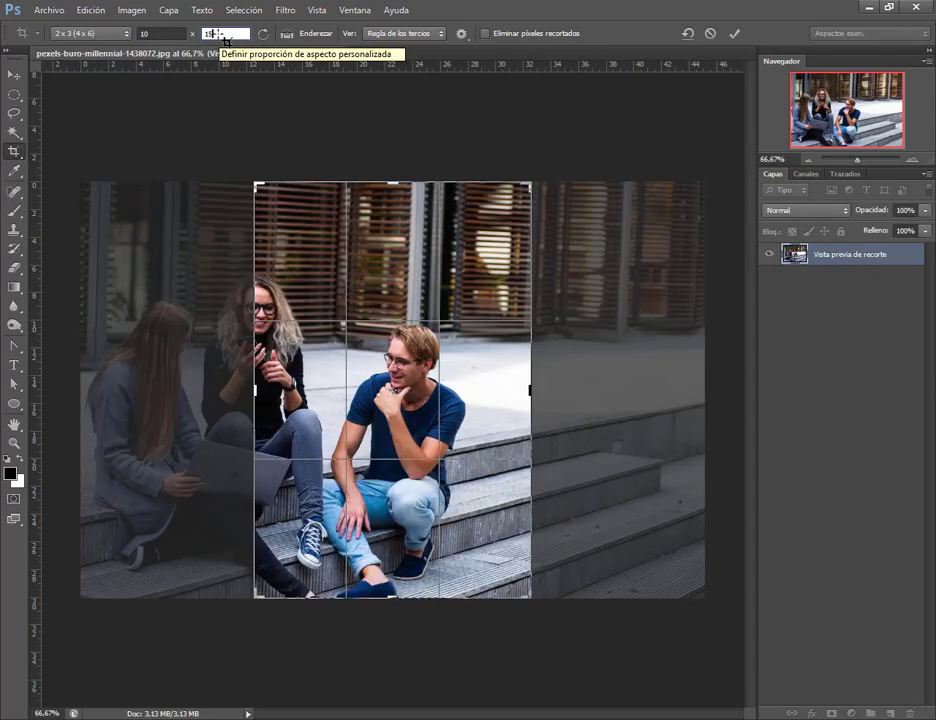
{"action": "key", "text": "shift+Tab"}
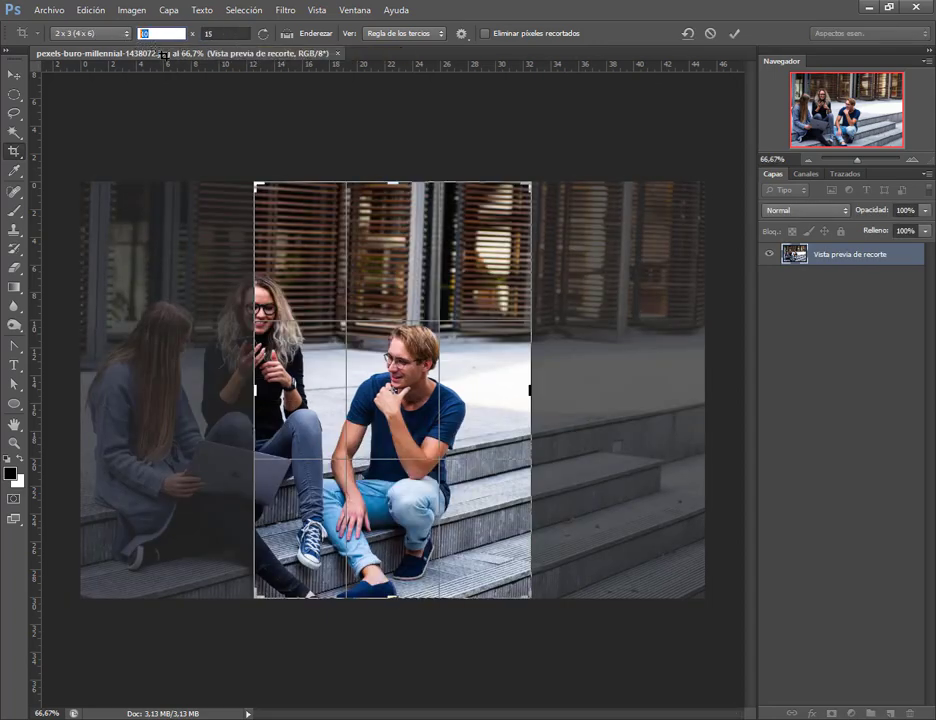
{"action": "type", "text": "15"}
{"action": "key", "text": "Tab"}
{"action": "type", "text": "10"}
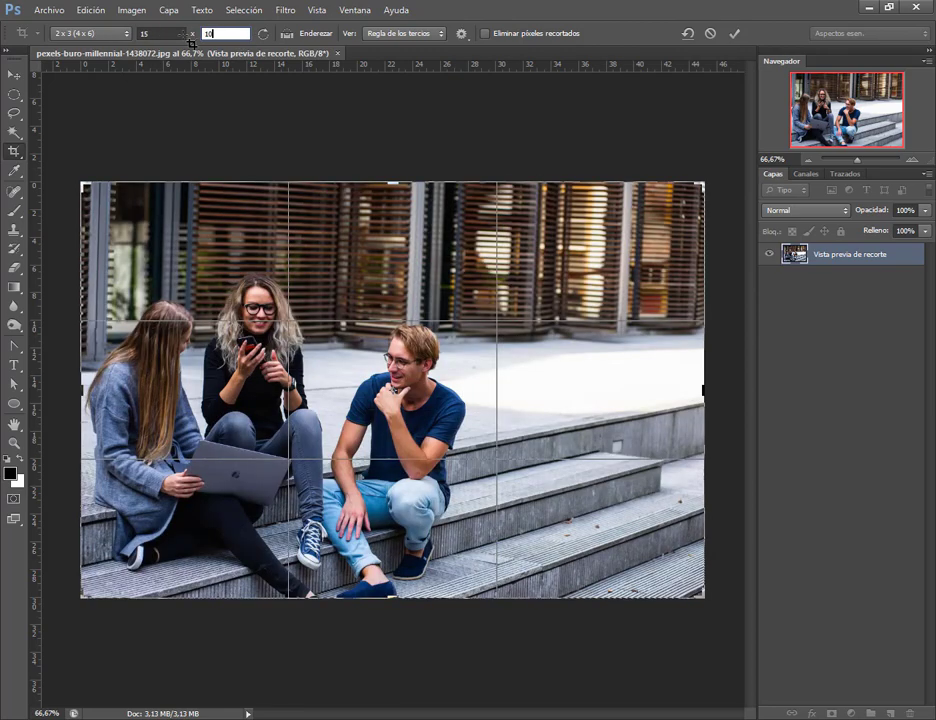
{"action": "key", "text": "shift+Tab"}
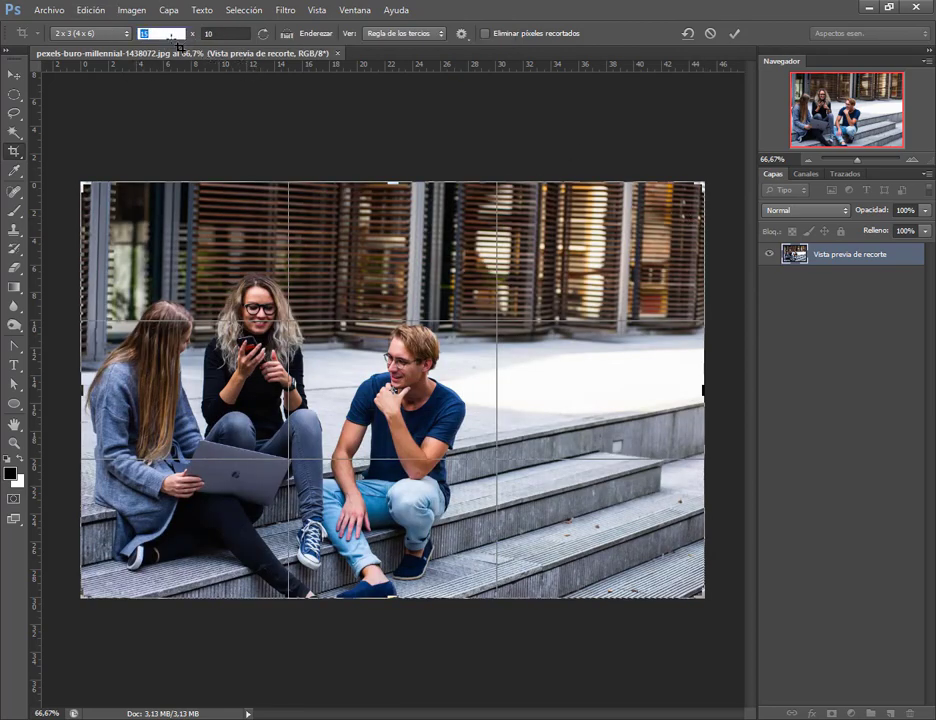
{"action": "type", "text": "1"}
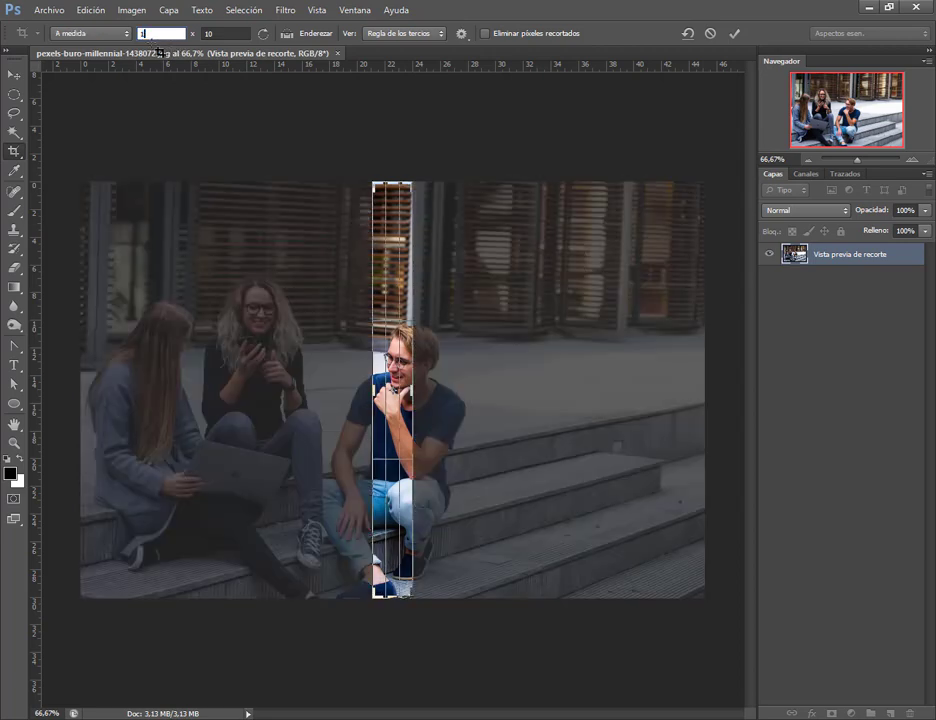
{"action": "type", "text": "0"}
{"action": "key", "text": "Return"}
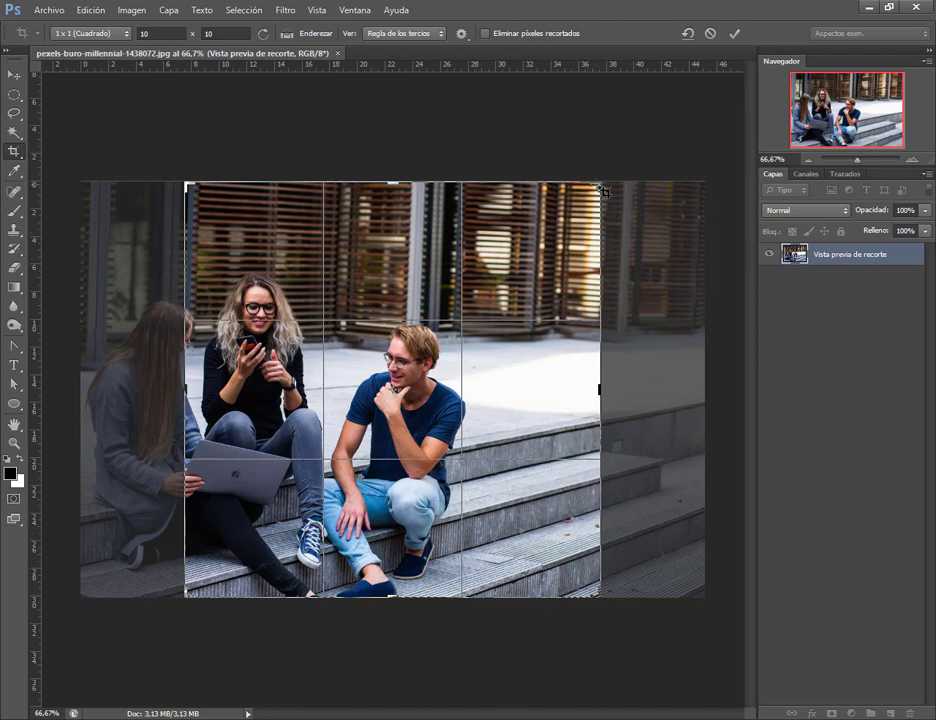
Reposition the photo within the square crop, undo a trial 8.7° rotation, and commit the crop
{"action": "left_click_drag", "start_coordinate": [600, 208], "coordinate": [262, 176]}
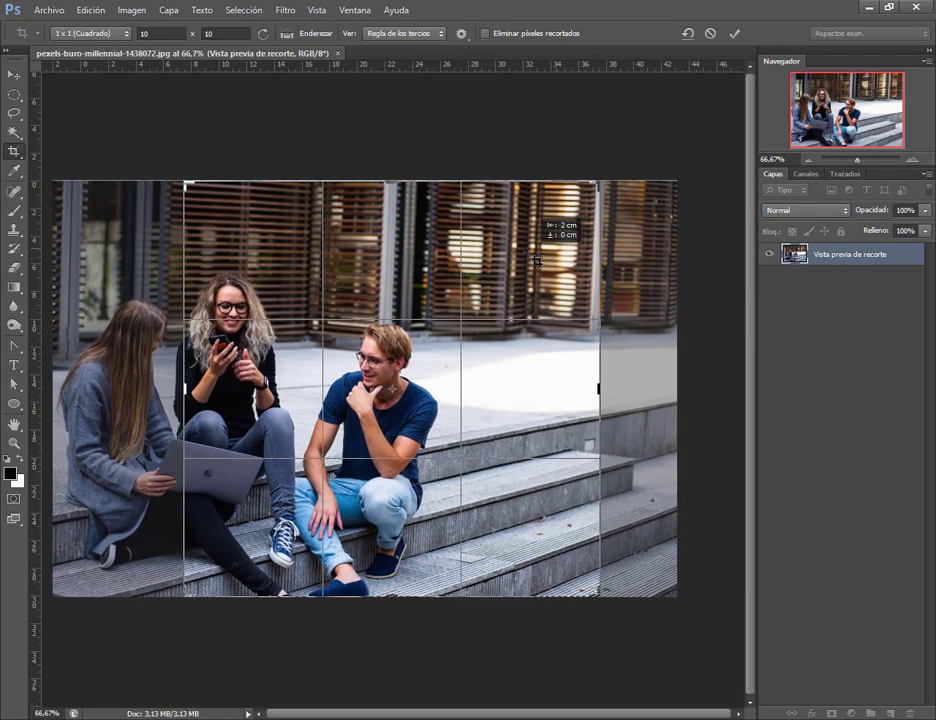
{"action": "left_click_drag", "start_coordinate": [478, 380], "coordinate": [506, 380]}
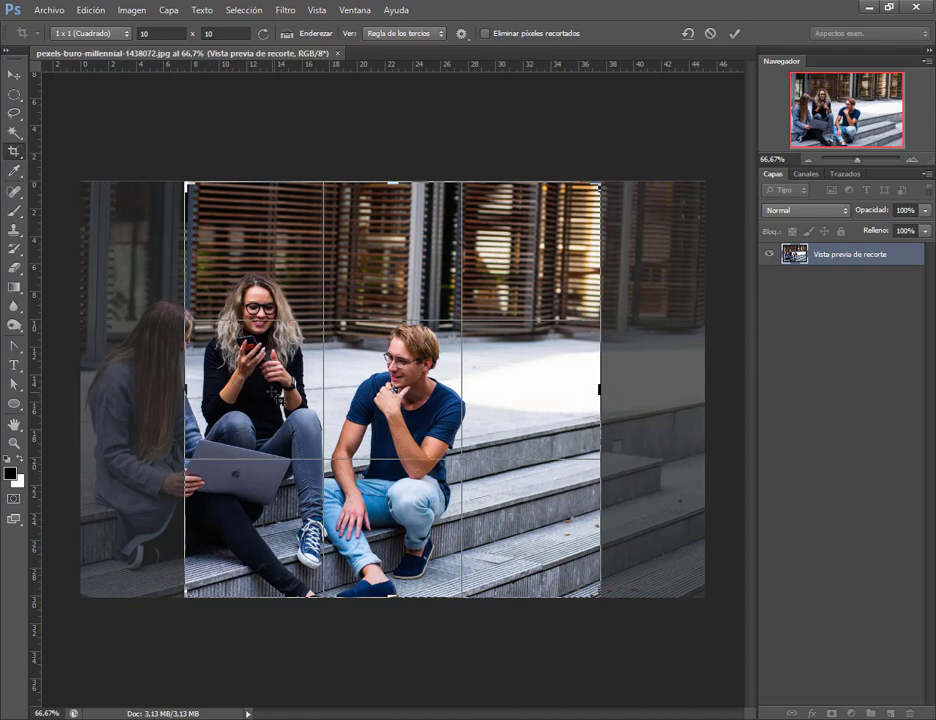
{"action": "mouse_move", "coordinate": [276, 396]}
{"action": "left_mouse_down"}
{"action": "mouse_move", "coordinate": [466, 320]}
{"action": "mouse_move", "coordinate": [262, 243]}
{"action": "left_mouse_up"}
{"action": "left_click_drag", "start_coordinate": [172, 300], "coordinate": [180, 252]}
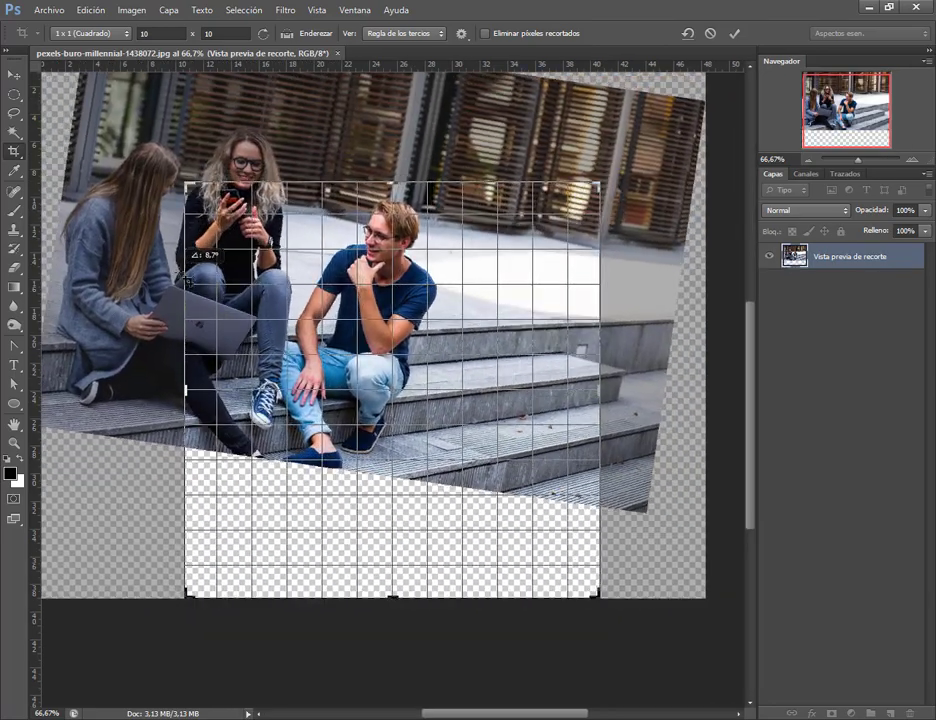
{"action": "key", "text": "ctrl+z"}
{"action": "mouse_move", "coordinate": [543, 260]}
{"action": "left_mouse_down"}
{"action": "mouse_move", "coordinate": [396, 281]}
{"action": "mouse_move", "coordinate": [362, 308]}
{"action": "left_mouse_up"}
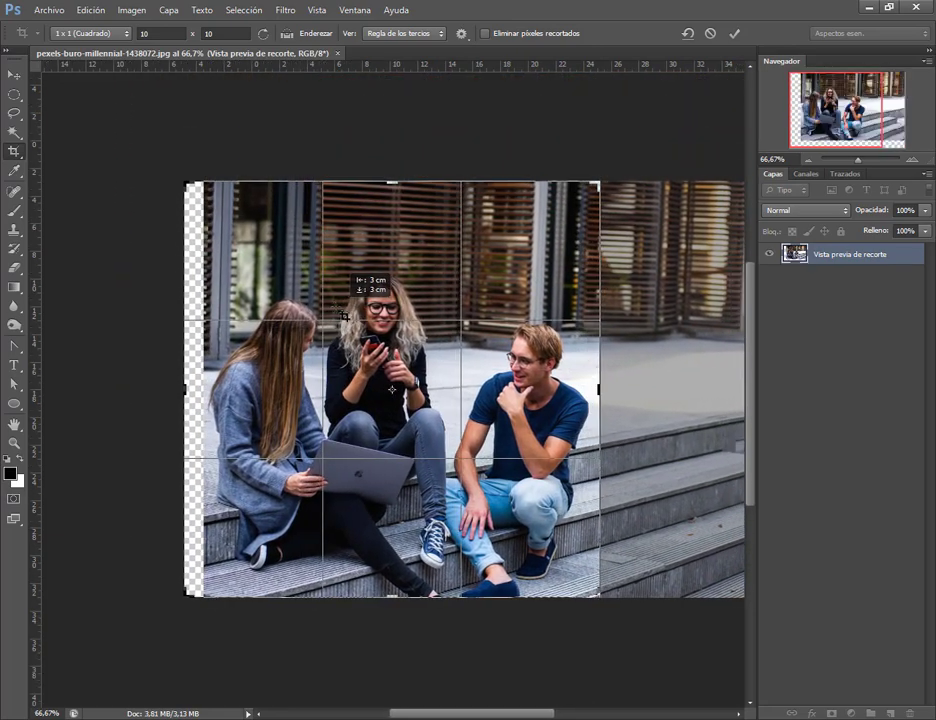
{"action": "left_click_drag", "start_coordinate": [343, 316], "coordinate": [323, 309]}
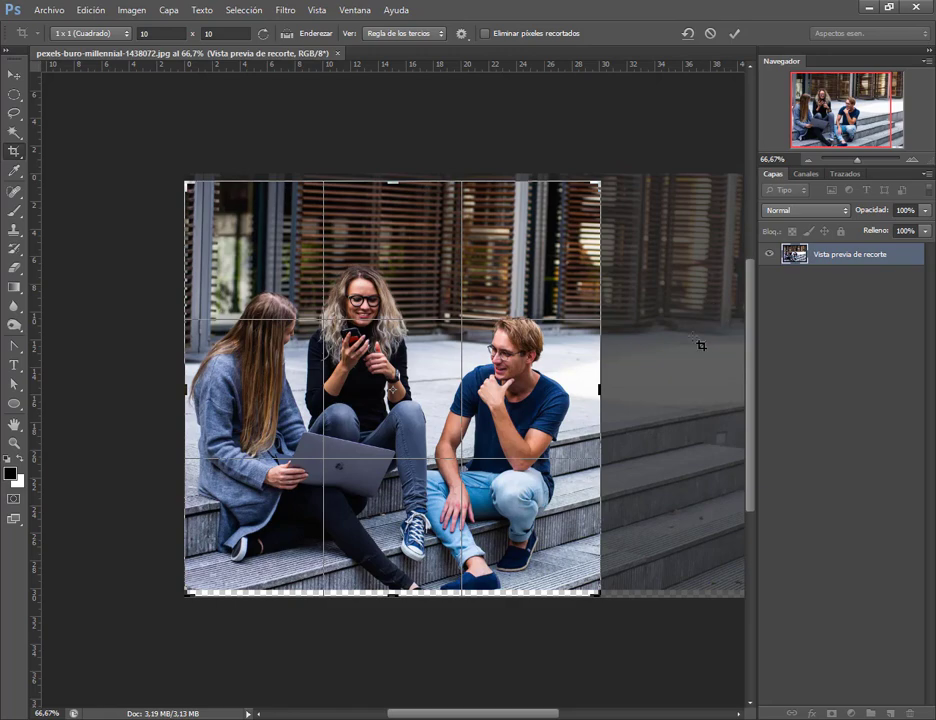
{"action": "key", "text": "Return"}
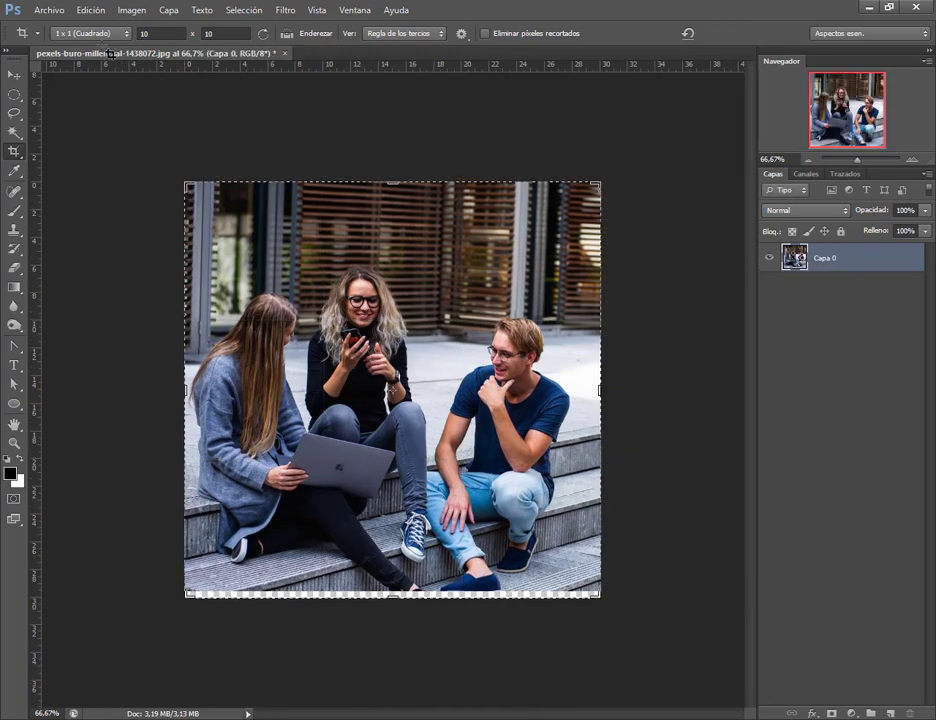
Try the 4 x 5, 8,5 x 11, 5 x 7 and 16 x 9 ratio presets, returning to 1 x 1
{"action": "left_click", "coordinate": [105, 34]}
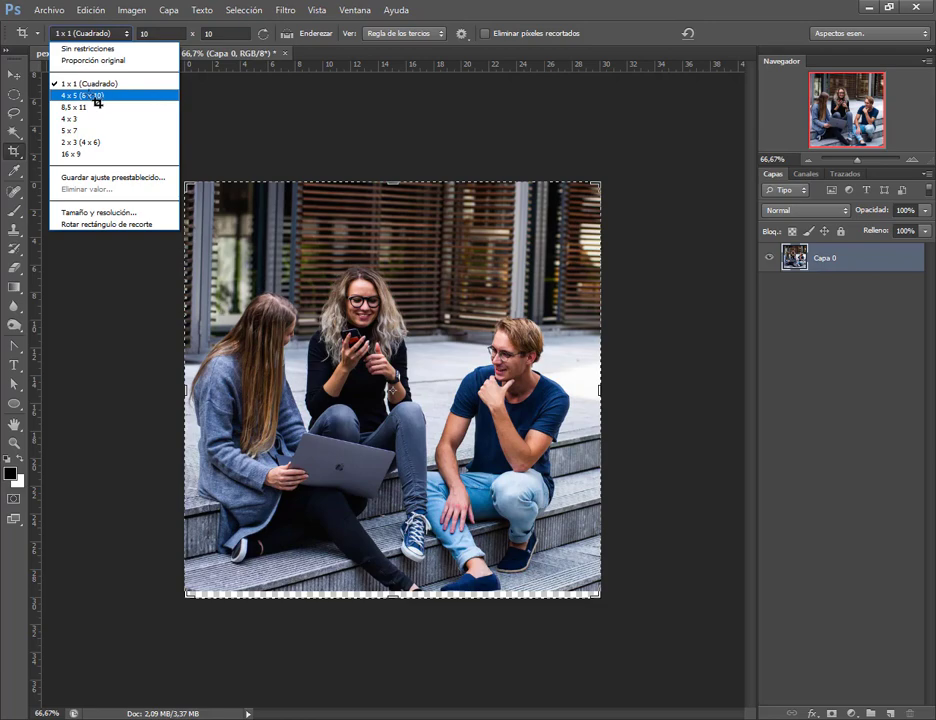
{"action": "left_click", "coordinate": [97, 96]}
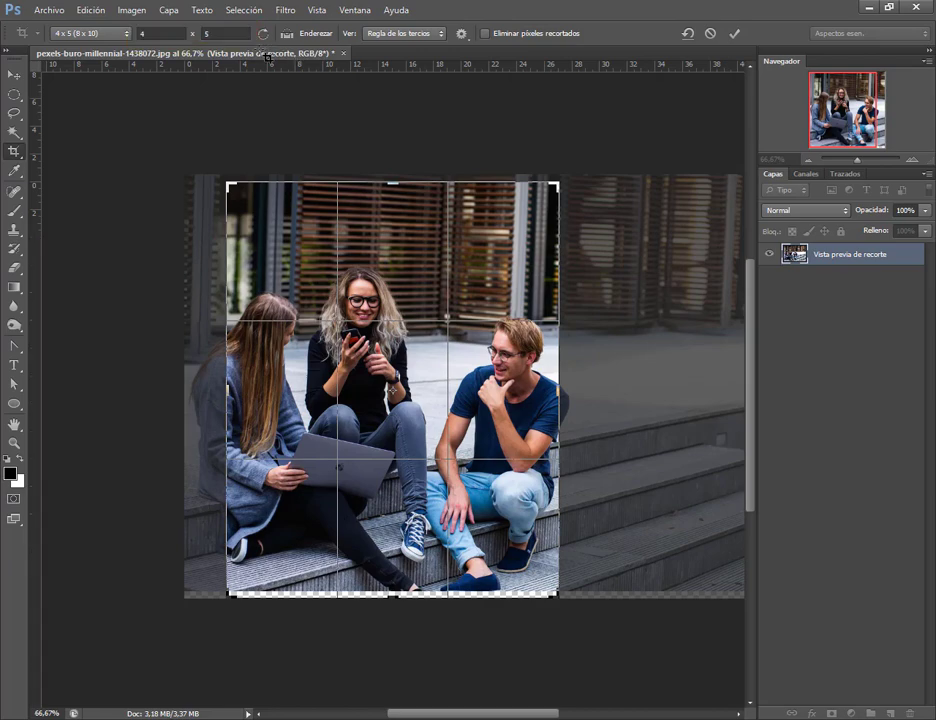
{"action": "left_click", "coordinate": [100, 34]}
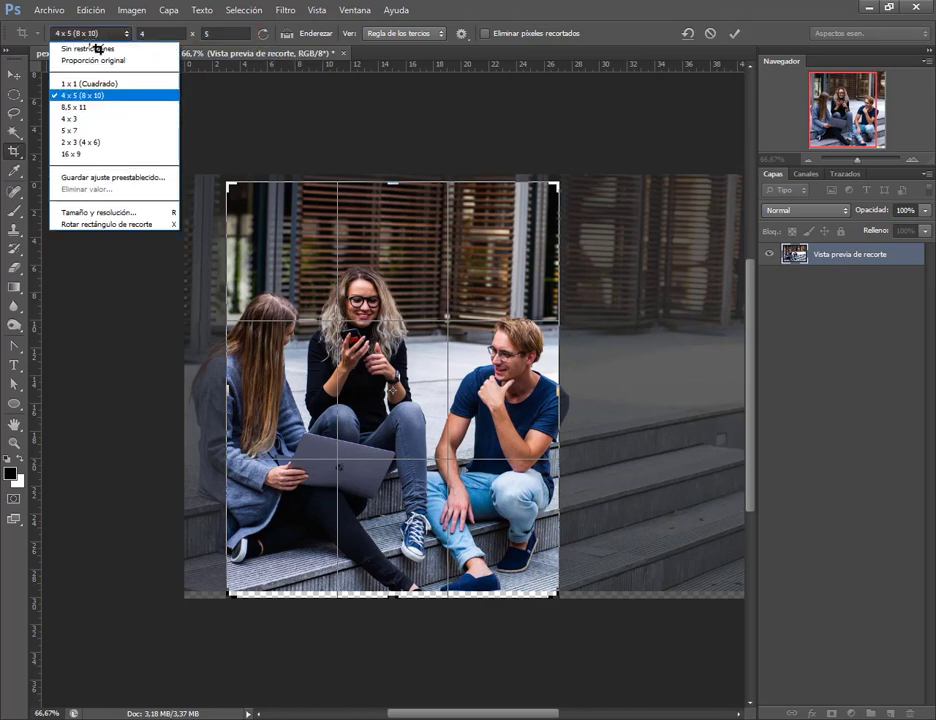
{"action": "left_click", "coordinate": [87, 108]}
{"action": "left_click", "coordinate": [75, 33]}
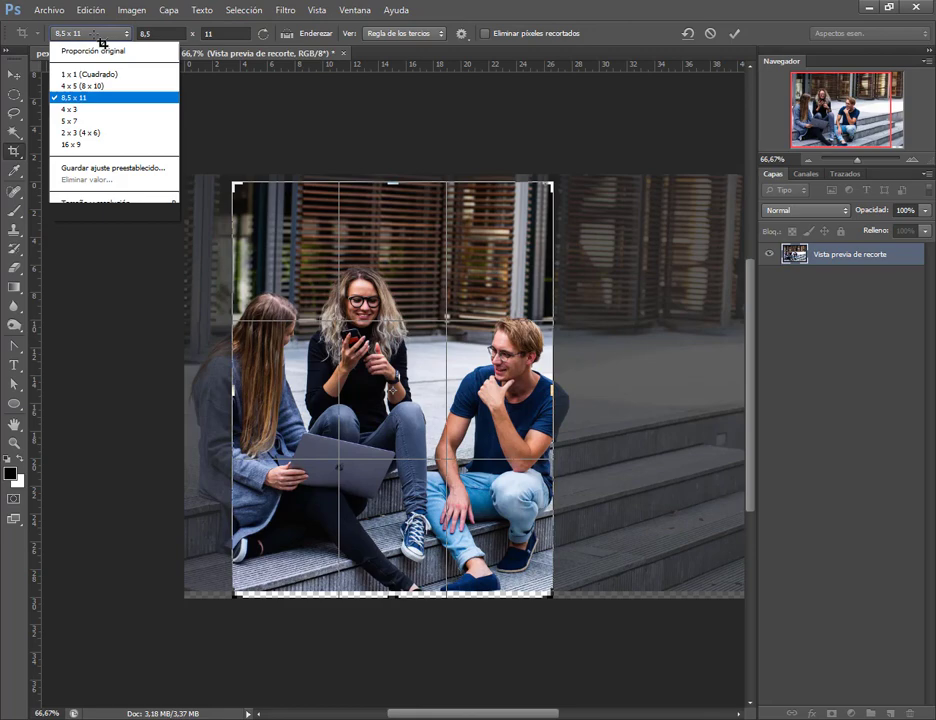
{"action": "left_click", "coordinate": [100, 131]}
{"action": "left_click", "coordinate": [82, 34]}
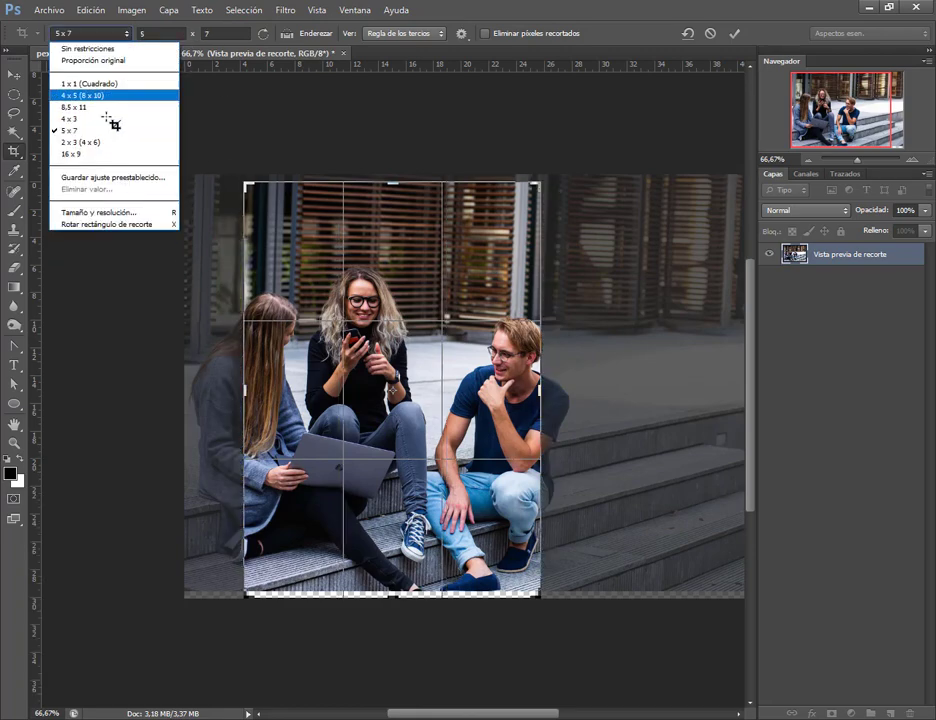
{"action": "left_click", "coordinate": [112, 152]}
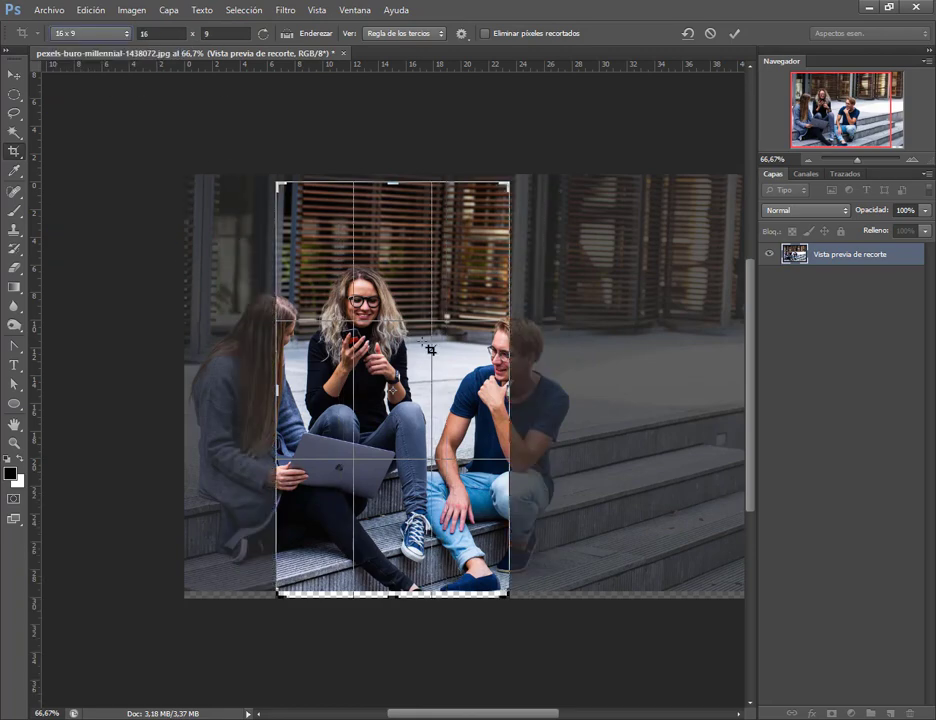
{"action": "left_click", "coordinate": [100, 33]}
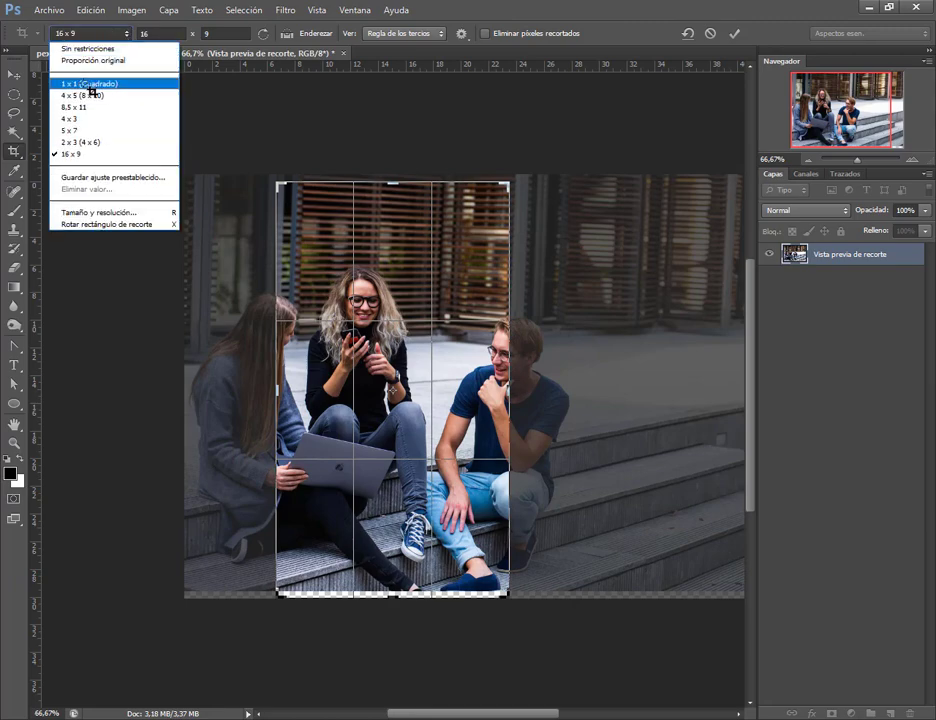
{"action": "left_click", "coordinate": [94, 86]}
{"action": "left_click", "coordinate": [96, 36]}
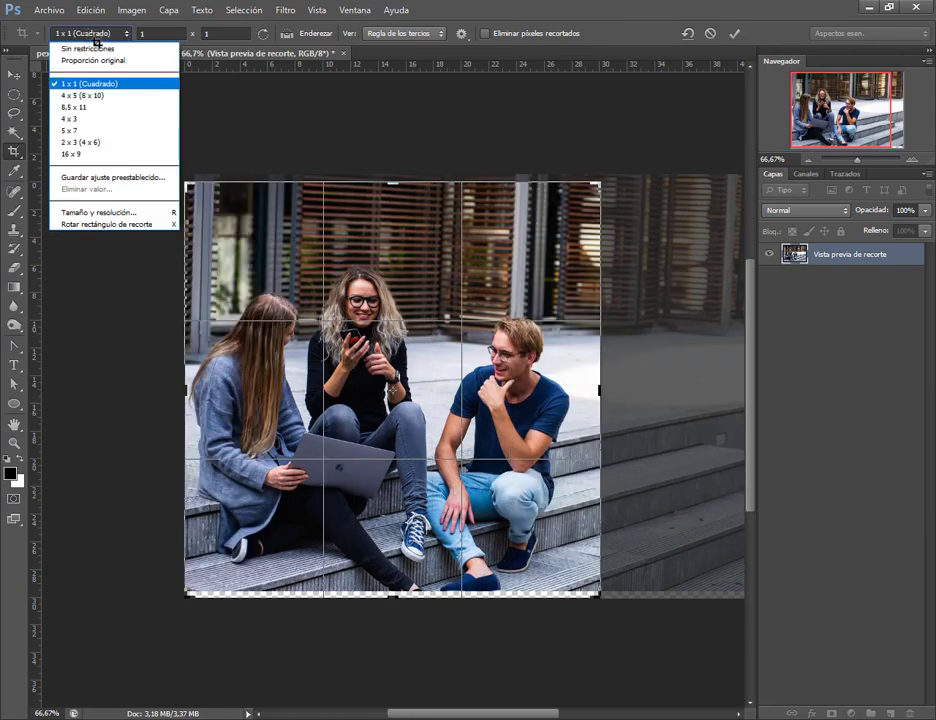
{"action": "left_click", "coordinate": [290, 7]}
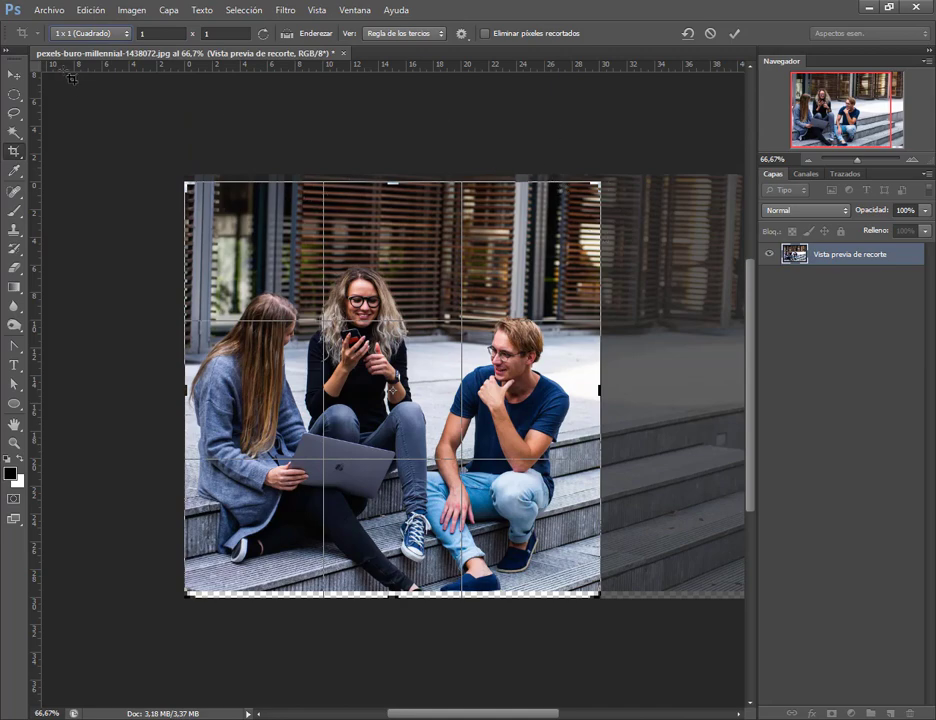
Apply the square crop, switch to the Move tool, and undo the crop
{"action": "left_click", "coordinate": [14, 76]}
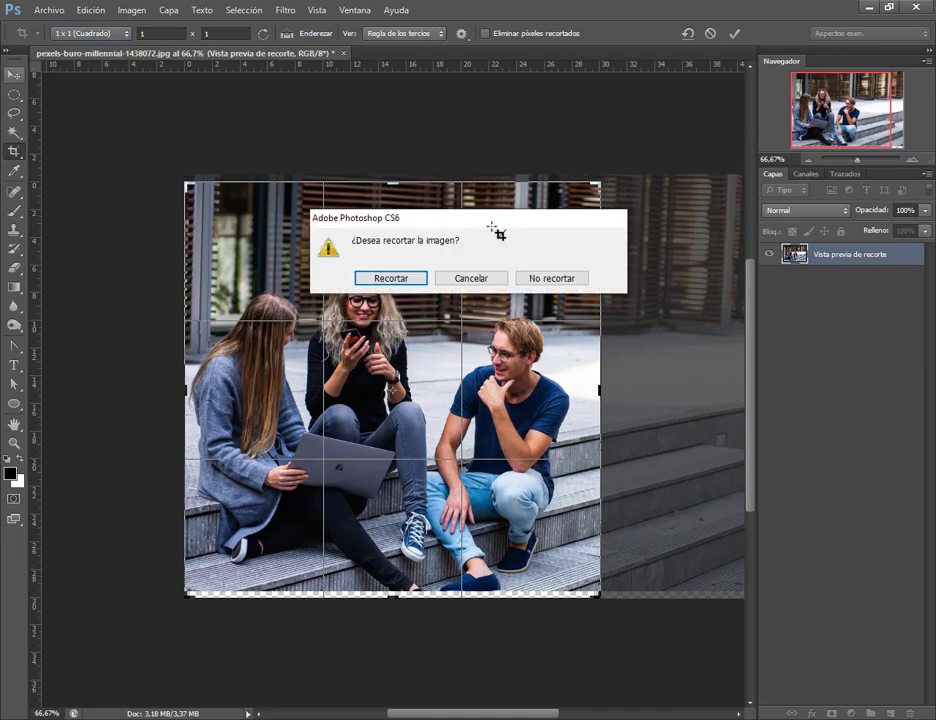
{"action": "left_click", "coordinate": [476, 278]}
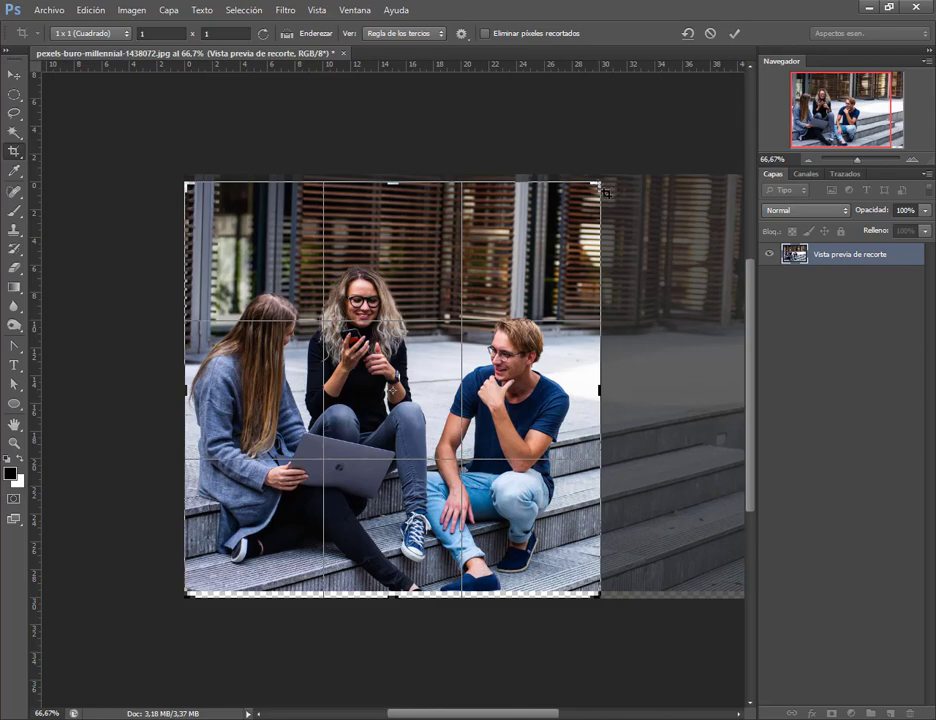
{"action": "key", "text": "Return"}
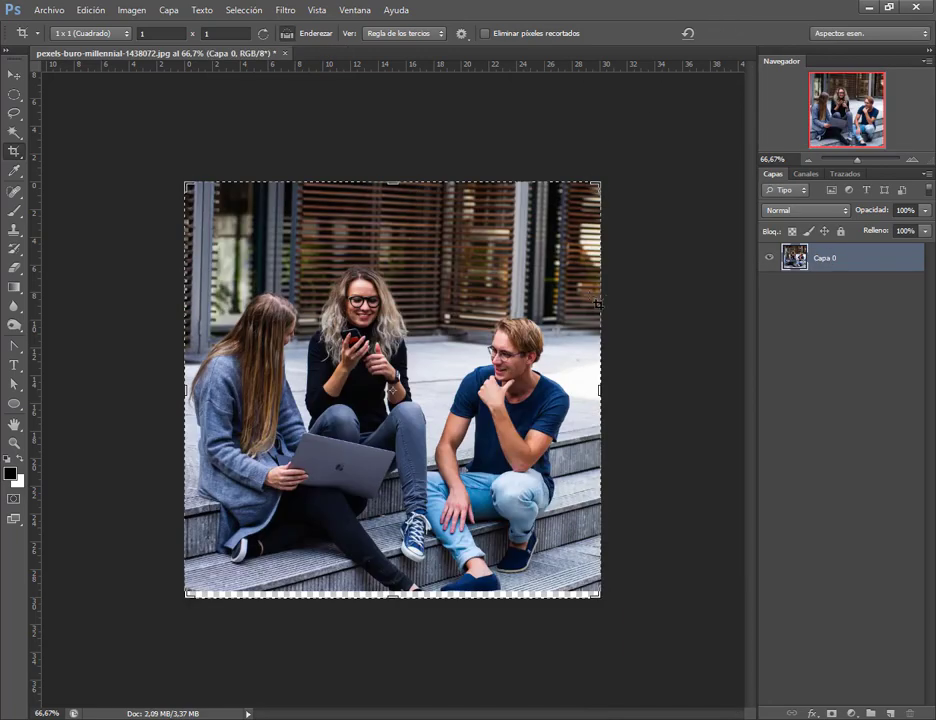
{"action": "left_click", "coordinate": [14, 75]}
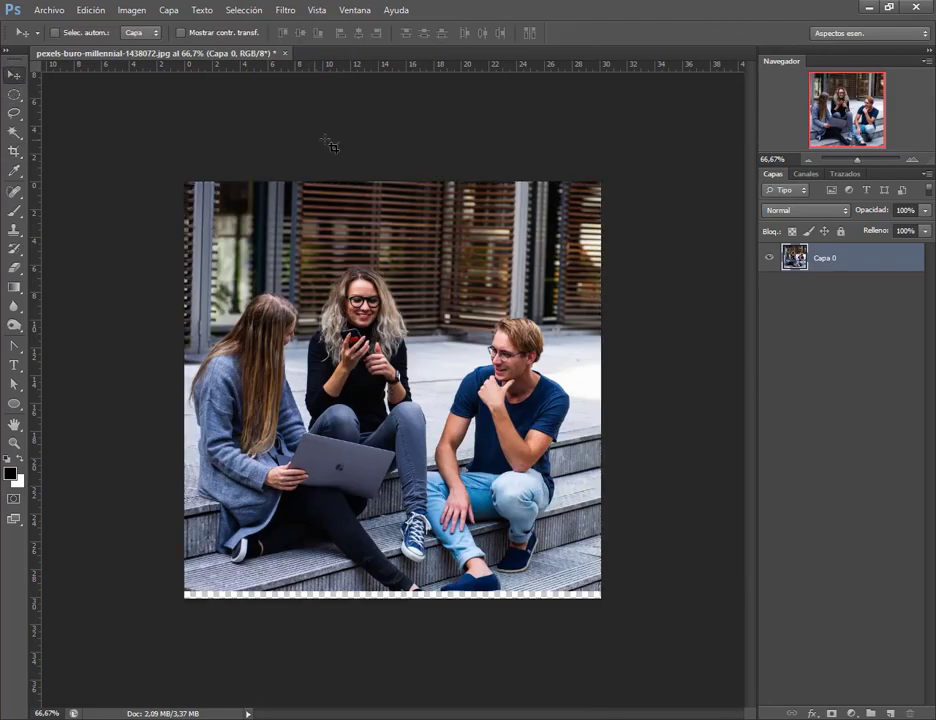
{"action": "key", "text": "ctrl+z"}
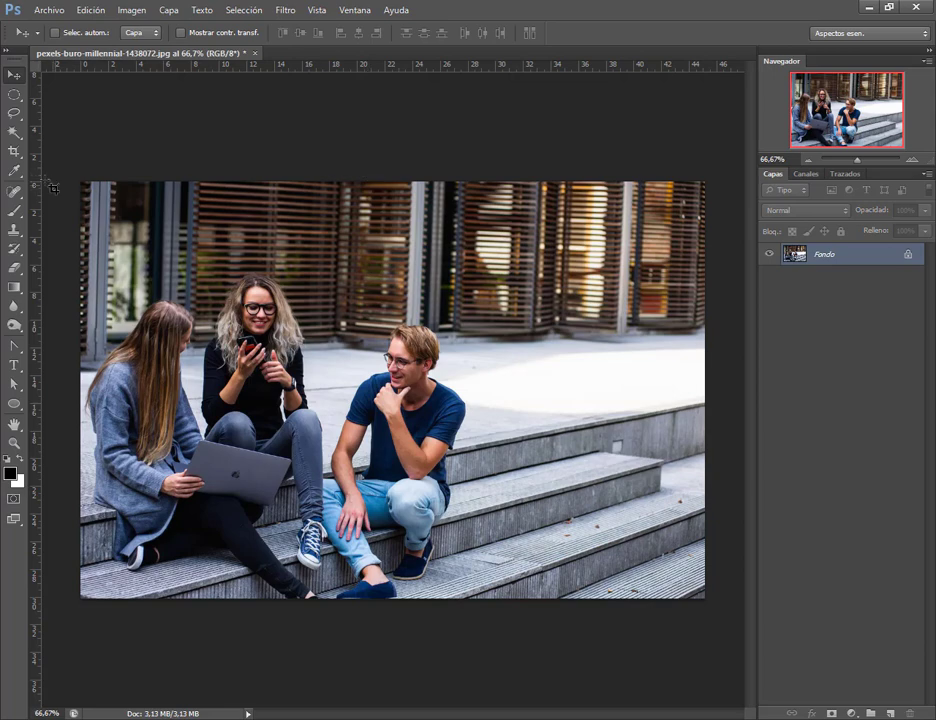
Start a new crop and adjust the frame from its top corners and left side
{"action": "left_click", "coordinate": [24, 155]}
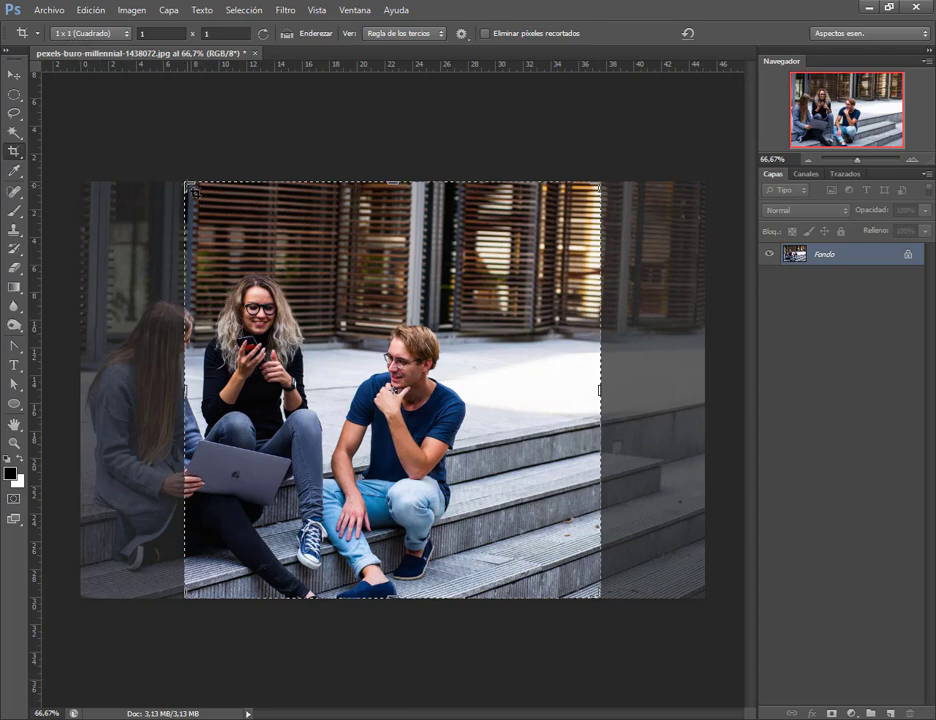
{"action": "mouse_move", "coordinate": [194, 192]}
{"action": "left_mouse_down"}
{"action": "mouse_move", "coordinate": [241, 241]}
{"action": "mouse_move", "coordinate": [260, 236]}
{"action": "left_mouse_up"}
{"action": "left_click_drag", "start_coordinate": [549, 240], "coordinate": [570, 202]}
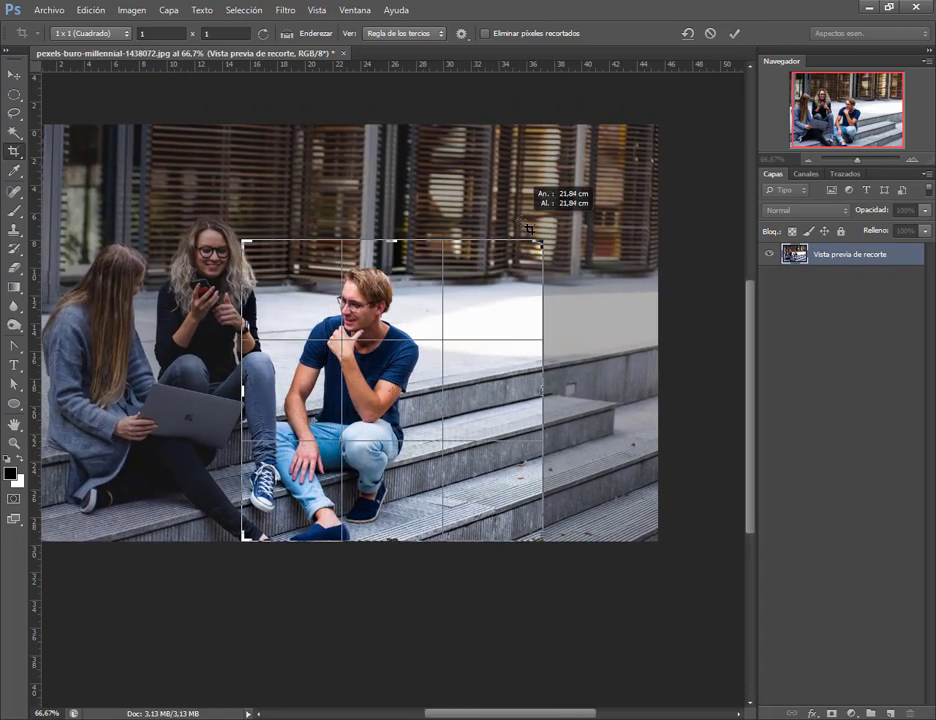
{"action": "left_click_drag", "start_coordinate": [570, 202], "coordinate": [545, 237]}
{"action": "mouse_move", "coordinate": [244, 402]}
{"action": "left_mouse_down"}
{"action": "mouse_move", "coordinate": [203, 391]}
{"action": "mouse_move", "coordinate": [356, 395]}
{"action": "mouse_move", "coordinate": [175, 393]}
{"action": "mouse_move", "coordinate": [268, 381]}
{"action": "left_mouse_up"}
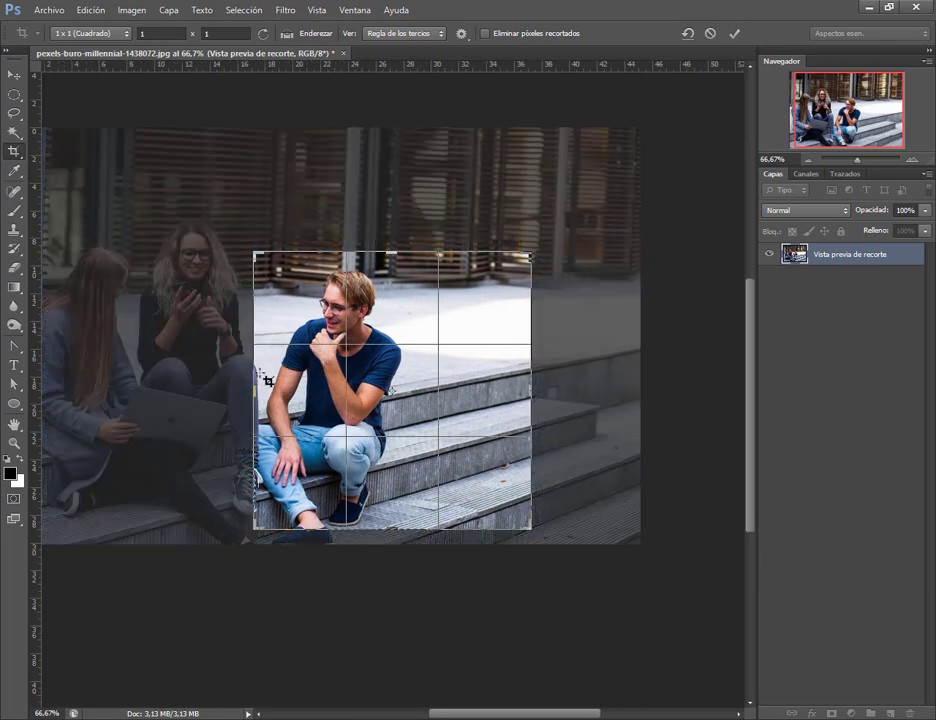
Set the ratio to Sin restricciones, fit the frame around both women and the steps, and commit
{"action": "left_click", "coordinate": [96, 36]}
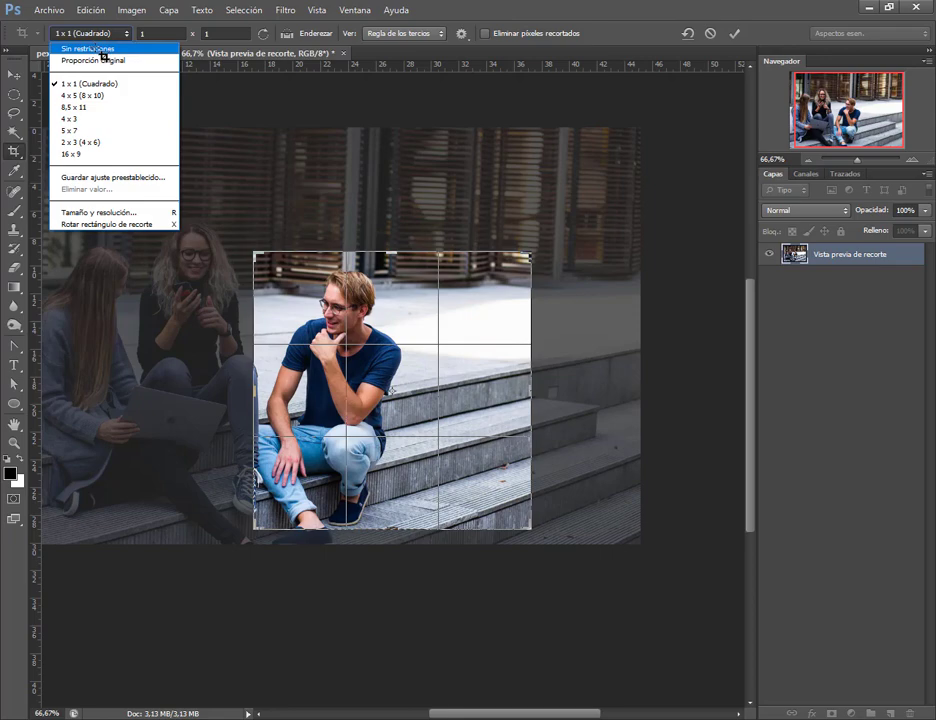
{"action": "left_click", "coordinate": [103, 50]}
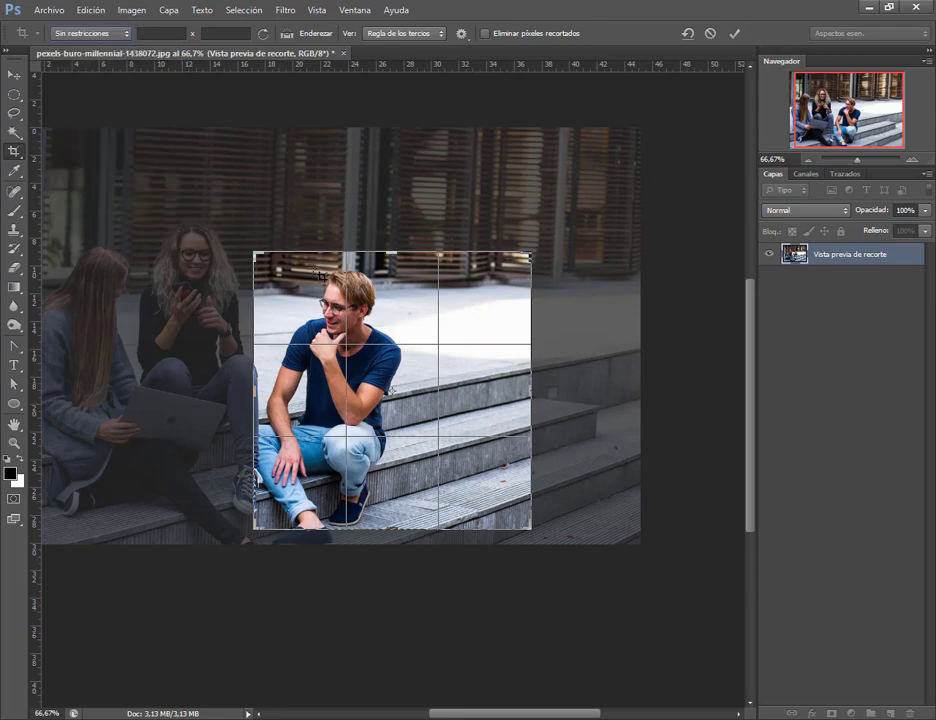
{"action": "mouse_move", "coordinate": [460, 345]}
{"action": "left_mouse_down"}
{"action": "mouse_move", "coordinate": [462, 360]}
{"action": "mouse_move", "coordinate": [552, 389]}
{"action": "left_mouse_up"}
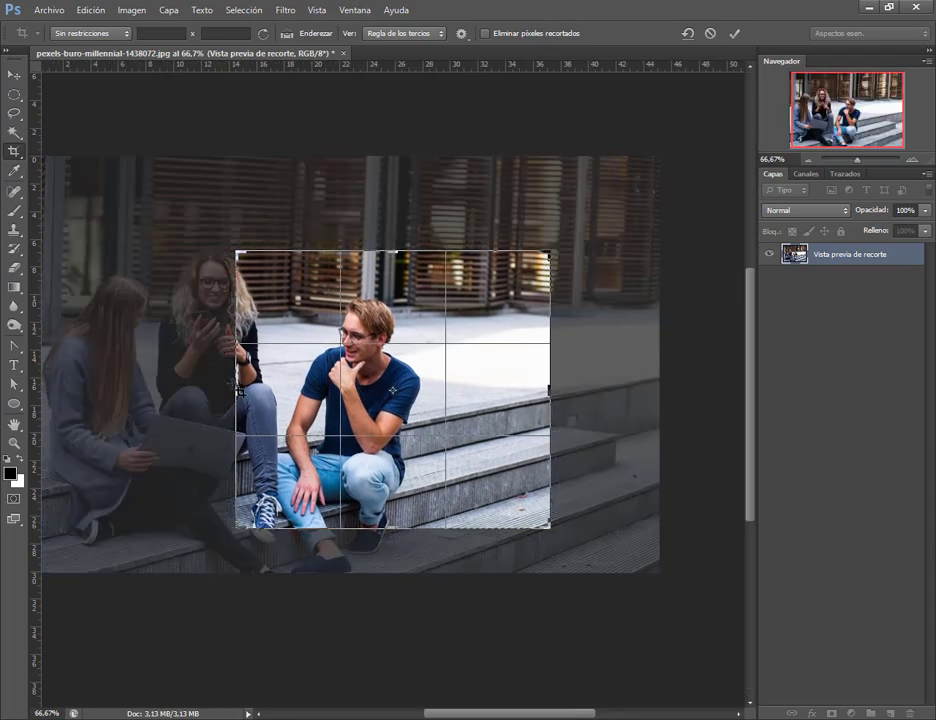
{"action": "left_click_drag", "start_coordinate": [240, 390], "coordinate": [136, 390]}
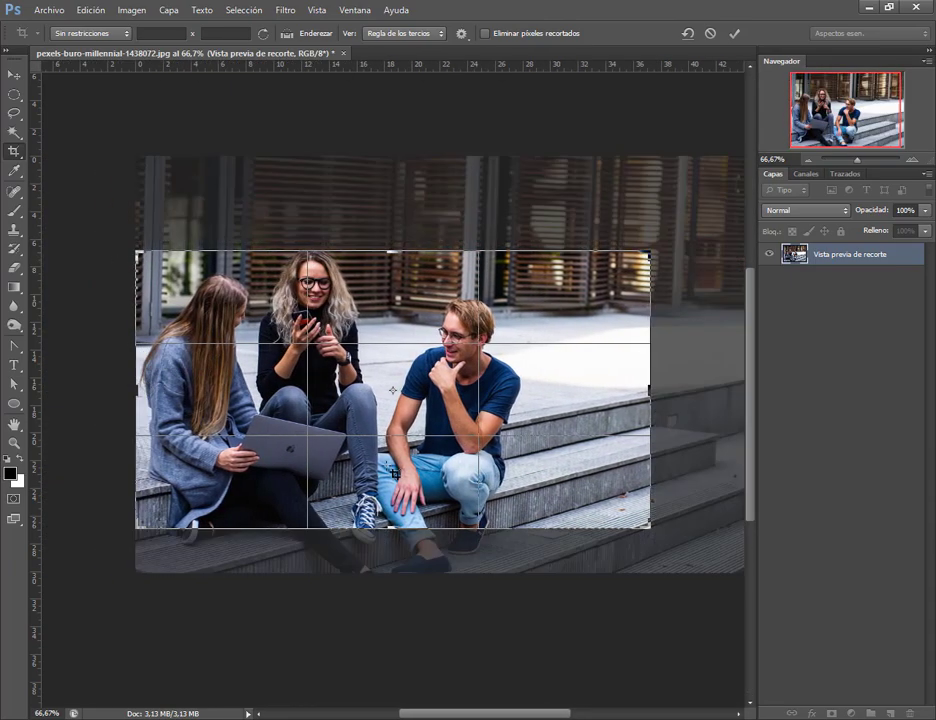
{"action": "left_click_drag", "start_coordinate": [397, 530], "coordinate": [397, 552]}
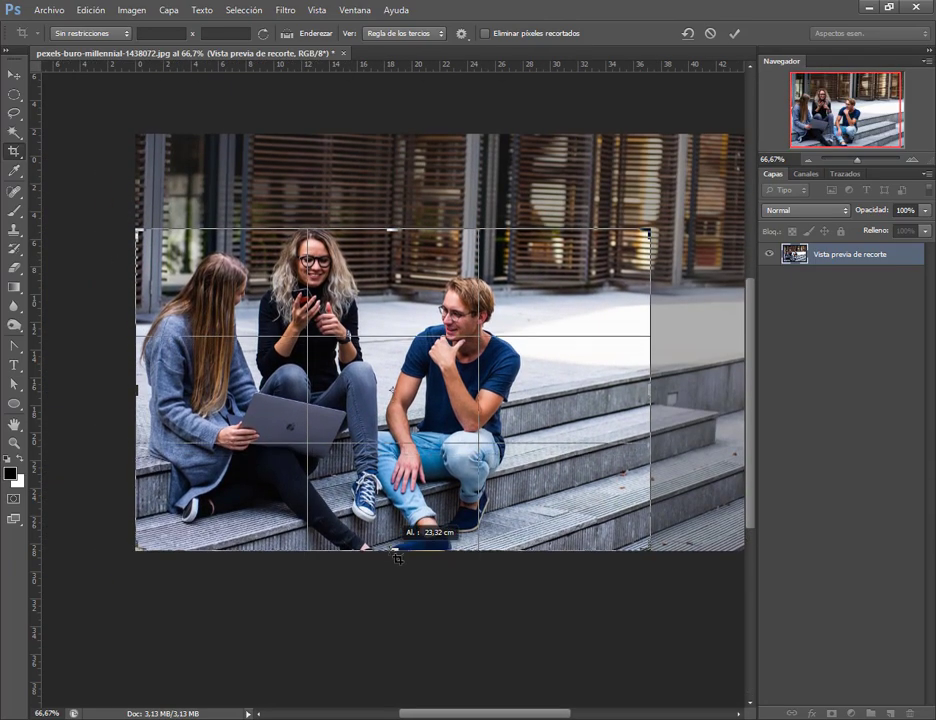
{"action": "left_click_drag", "start_coordinate": [651, 237], "coordinate": [600, 219]}
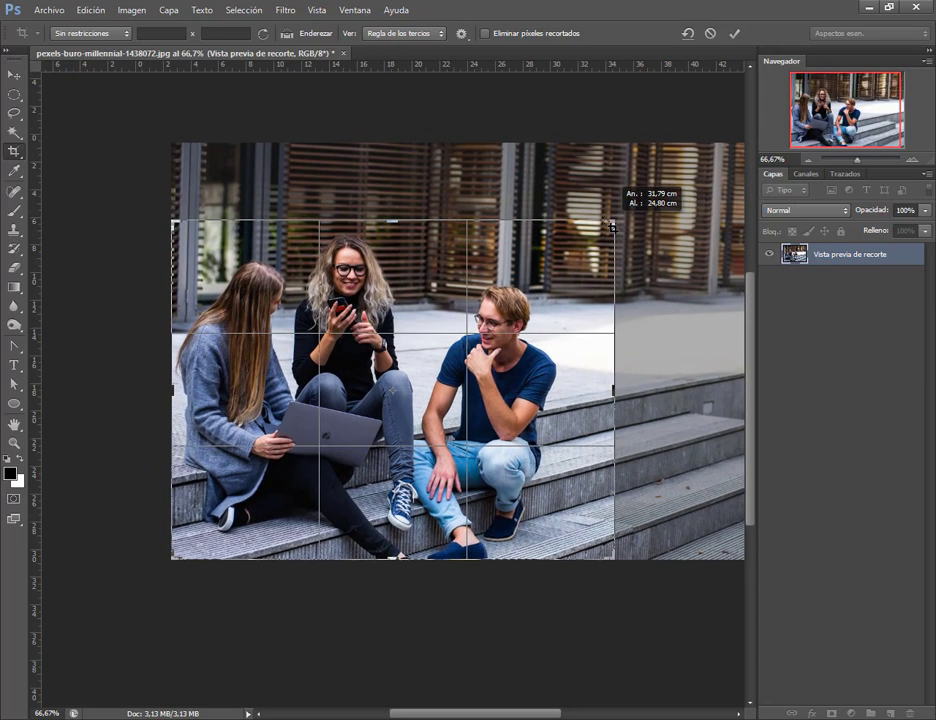
{"action": "left_click", "coordinate": [88, 34]}
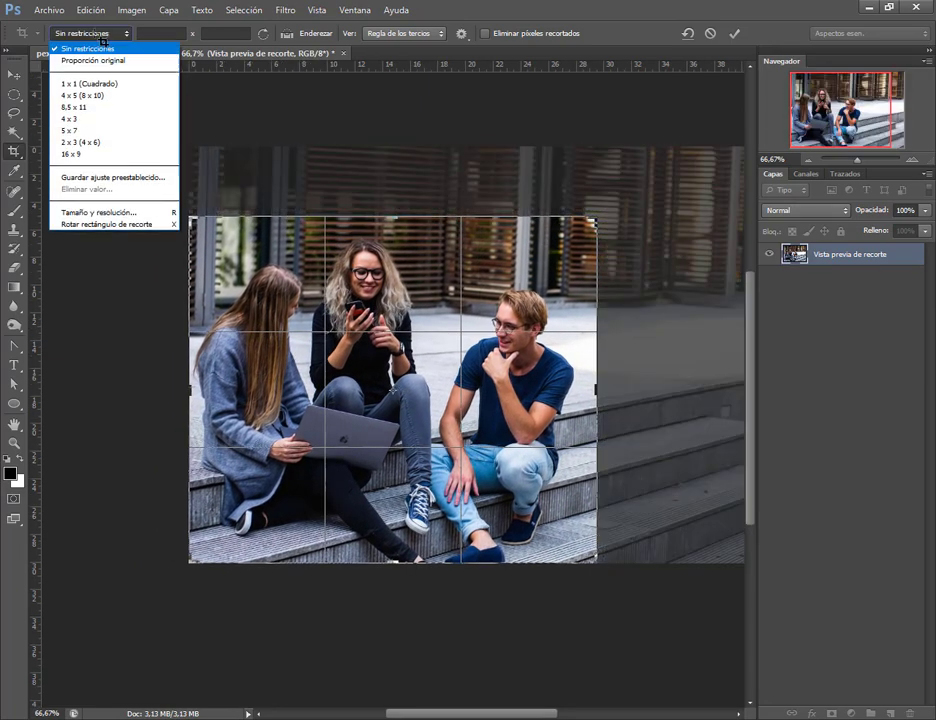
{"action": "left_click", "coordinate": [410, 90]}
{"action": "left_click", "coordinate": [103, 42]}
{"action": "left_click", "coordinate": [90, 50]}
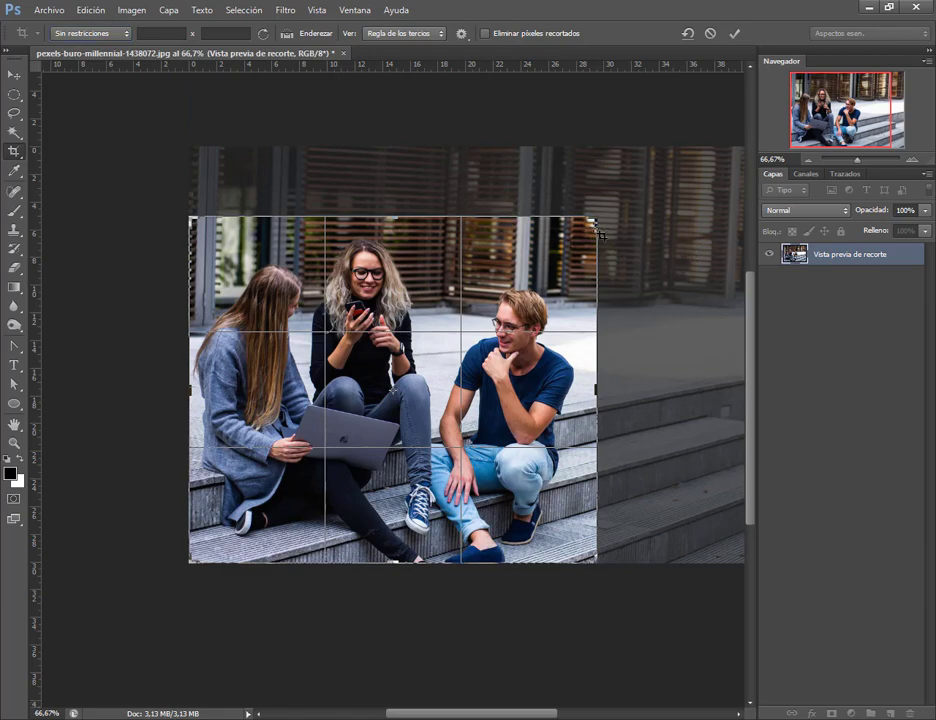
{"action": "double_click", "coordinate": [498, 235]}
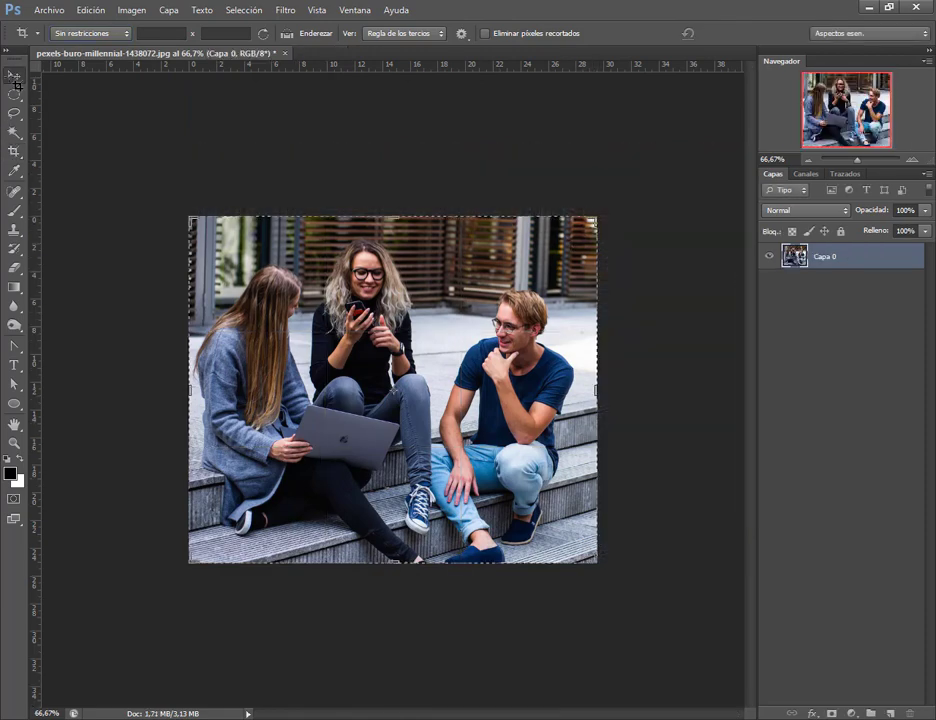
Close the cropped group photo without saving its changes
{"action": "key", "text": "v"}
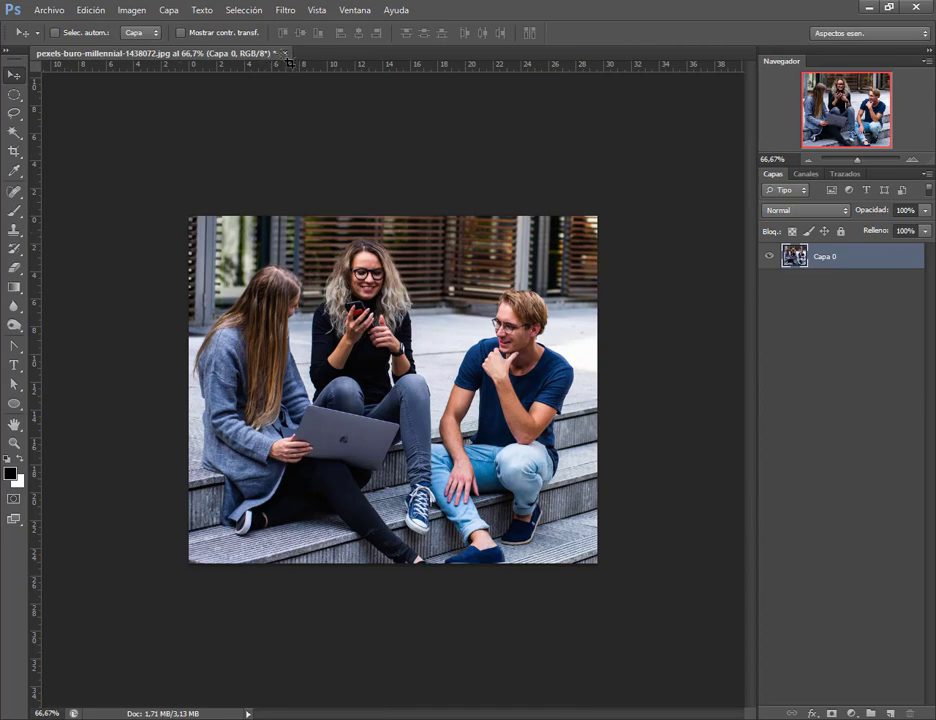
{"action": "left_click", "coordinate": [284, 53]}
{"action": "left_click", "coordinate": [484, 274]}
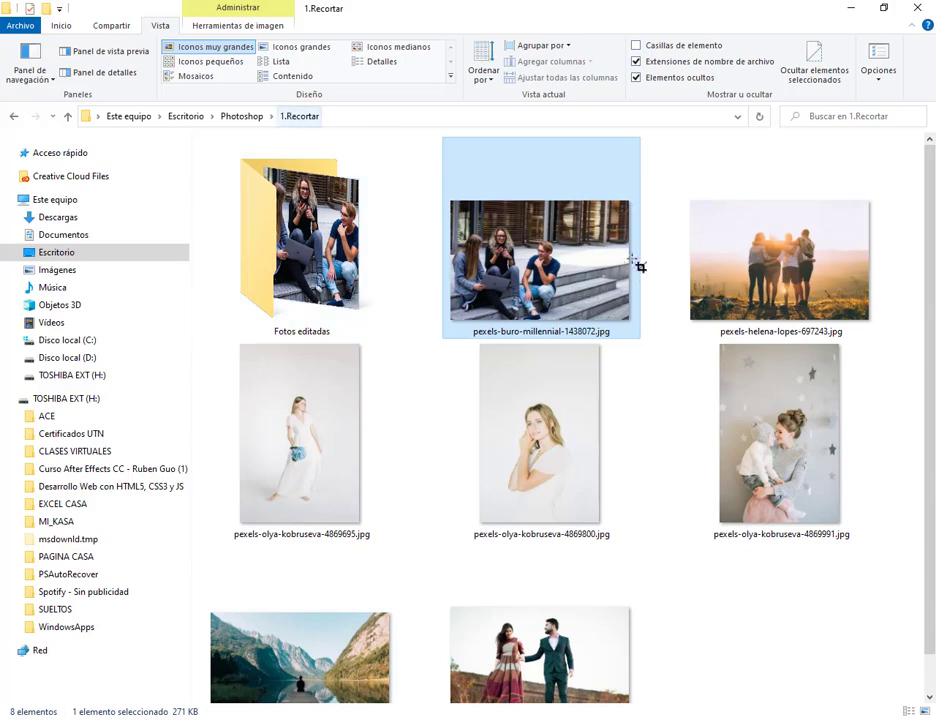
Drag pexels-olya-kobruseva-4869800.jpg from Explorer into Photoshop, accepting its embedded colour profile
{"action": "left_click", "coordinate": [695, 495]}
{"action": "scroll", "coordinate": [472, 292], "scroll_direction": "down", "scroll_amount": 1}
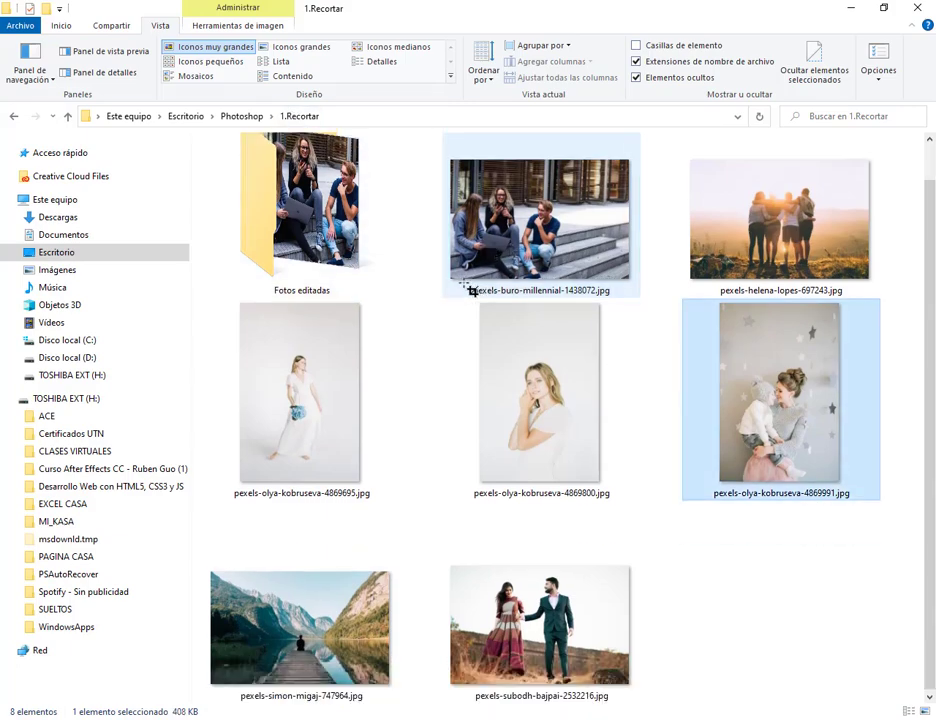
{"action": "left_click", "coordinate": [636, 386]}
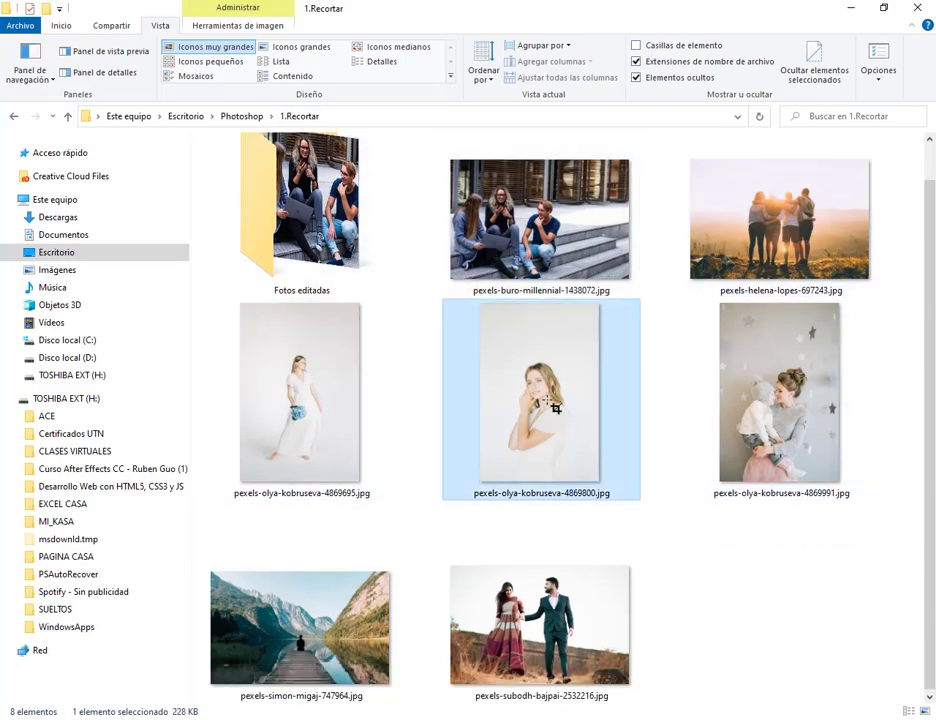
{"action": "mouse_move", "coordinate": [552, 504]}
{"action": "left_mouse_down"}
{"action": "mouse_move", "coordinate": [395, 530]}
{"action": "mouse_move", "coordinate": [414, 450]}
{"action": "left_mouse_up"}
{"action": "left_click", "coordinate": [508, 359]}
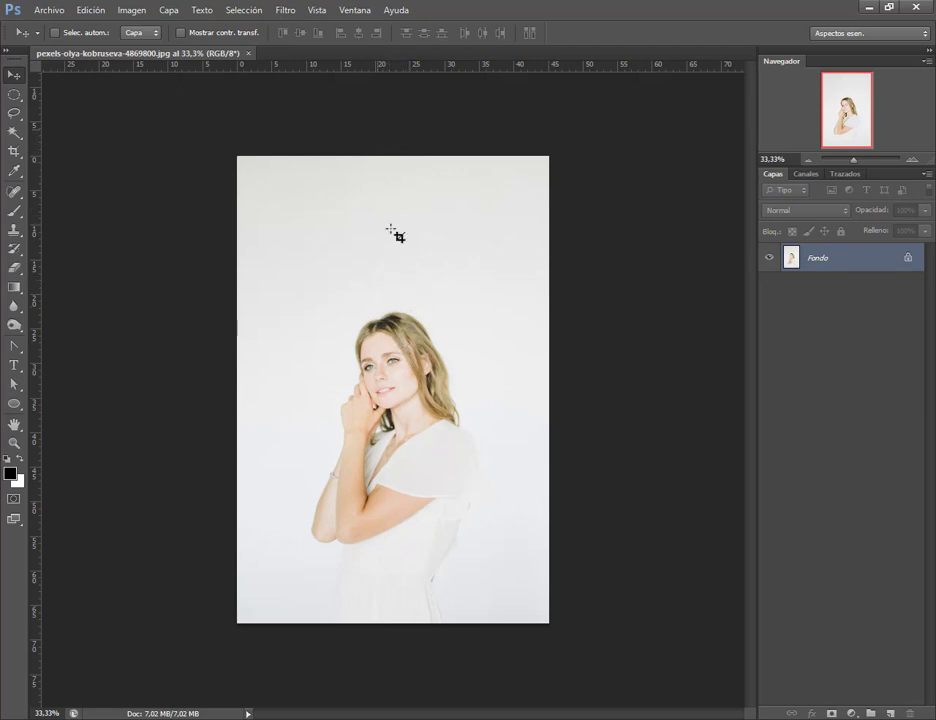
Crop the woman-in-white portrait down from the top, trimming away plain background
{"action": "left_click", "coordinate": [16, 152]}
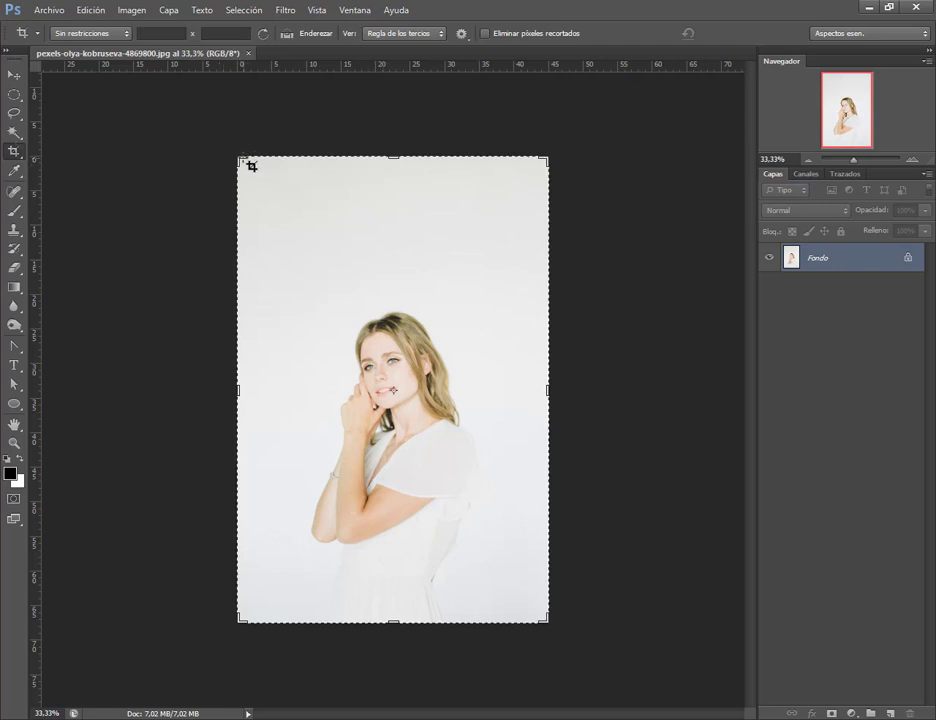
{"action": "left_click_drag", "start_coordinate": [251, 166], "coordinate": [282, 221]}
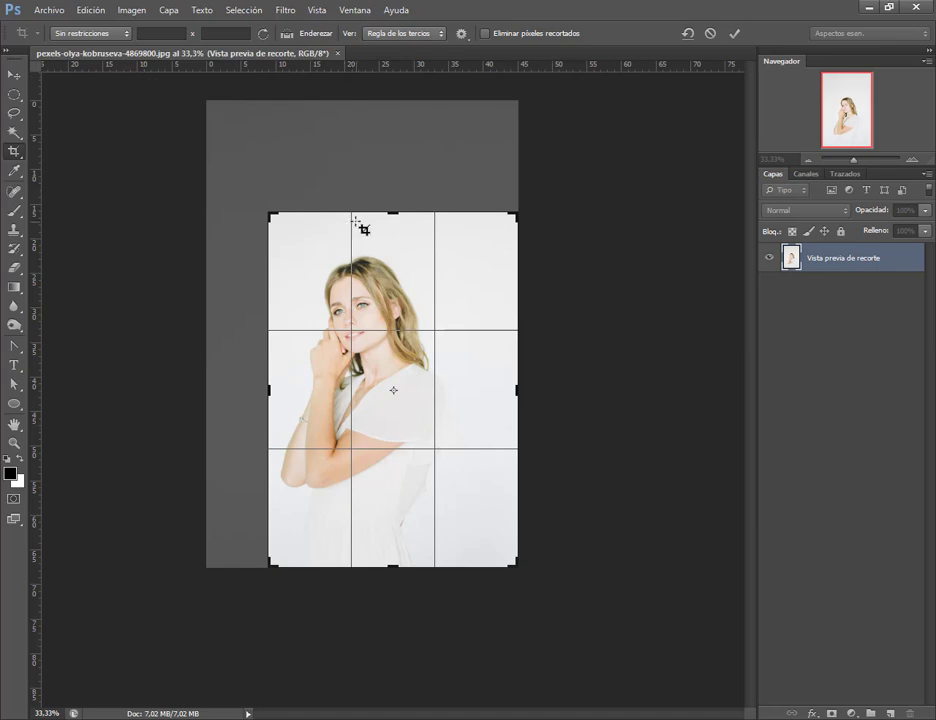
{"action": "key", "text": "Escape"}
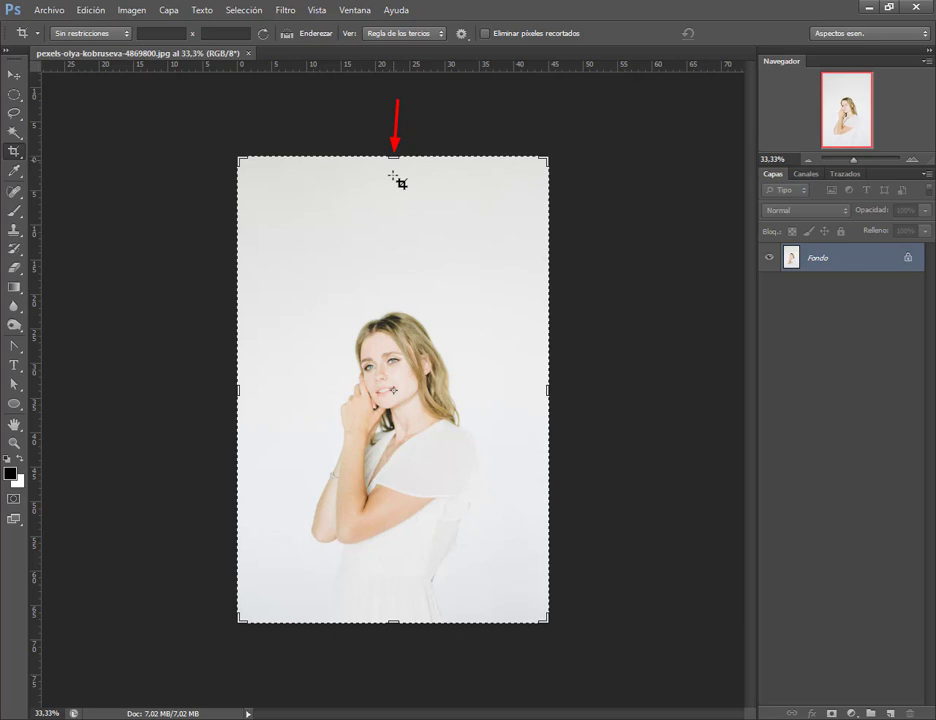
{"action": "left_click_drag", "start_coordinate": [397, 163], "coordinate": [401, 227]}
{"action": "key", "text": "Escape"}
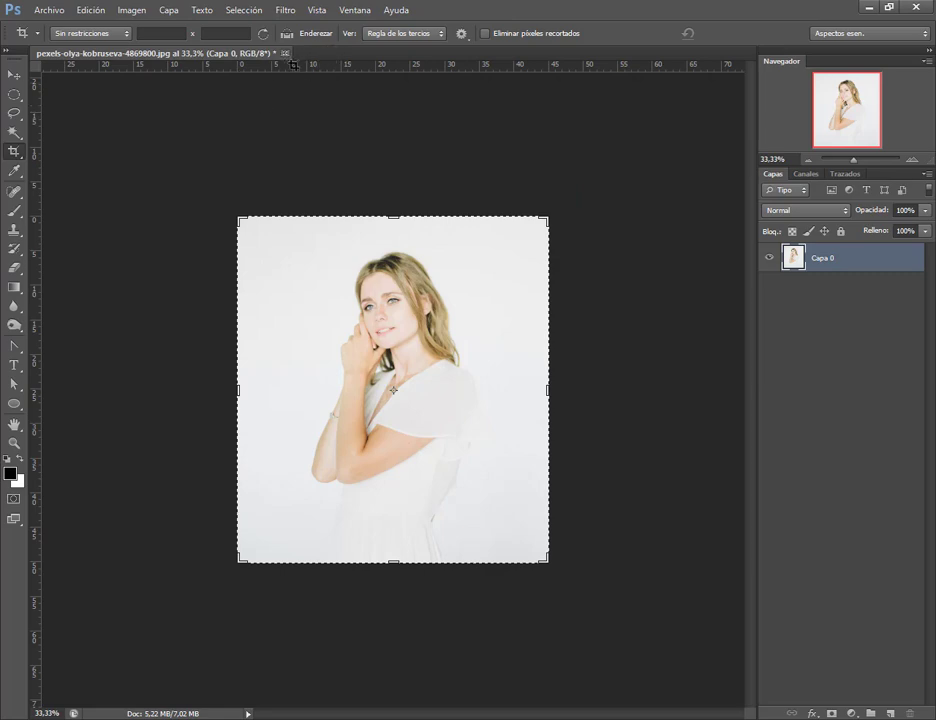
Start a Save As to Fotos editadas, cancel it, then close the portrait unsaved
{"action": "left_click", "coordinate": [49, 10]}
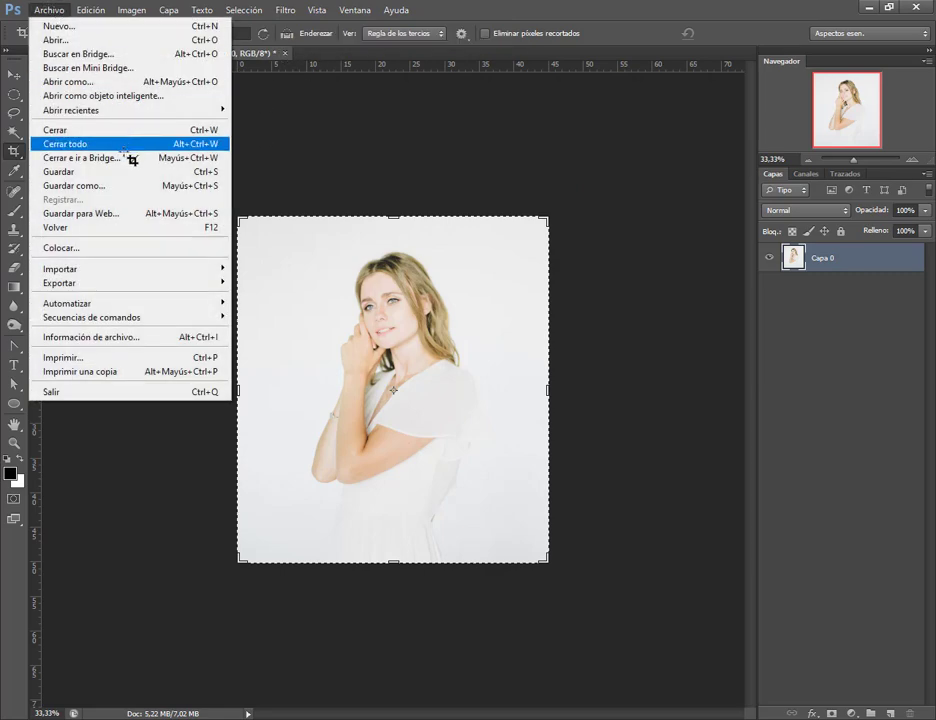
{"action": "left_click", "coordinate": [128, 185]}
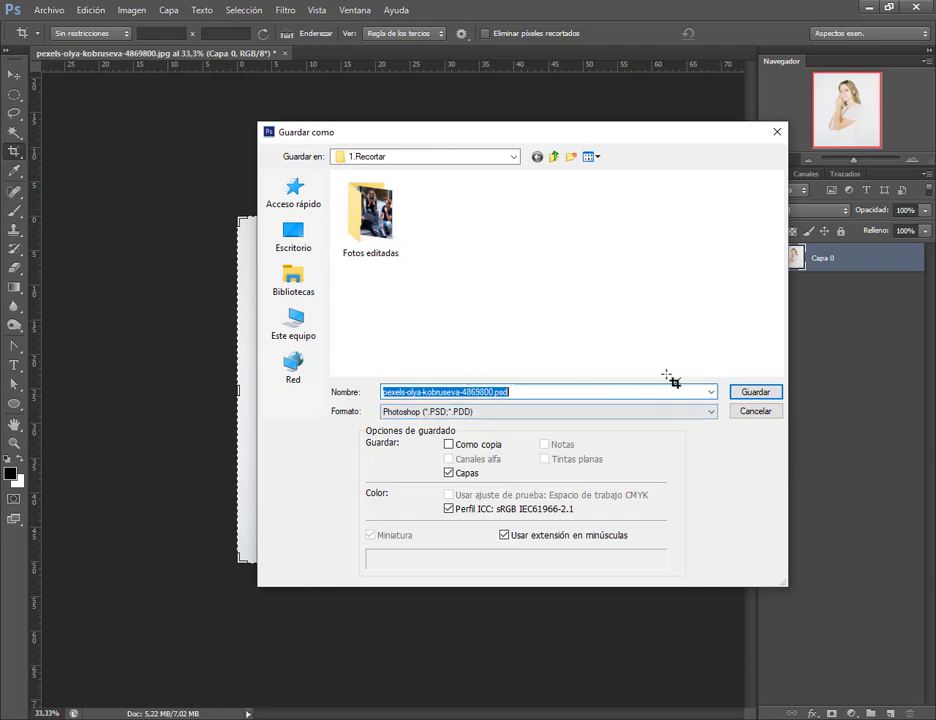
{"action": "double_click", "coordinate": [378, 212]}
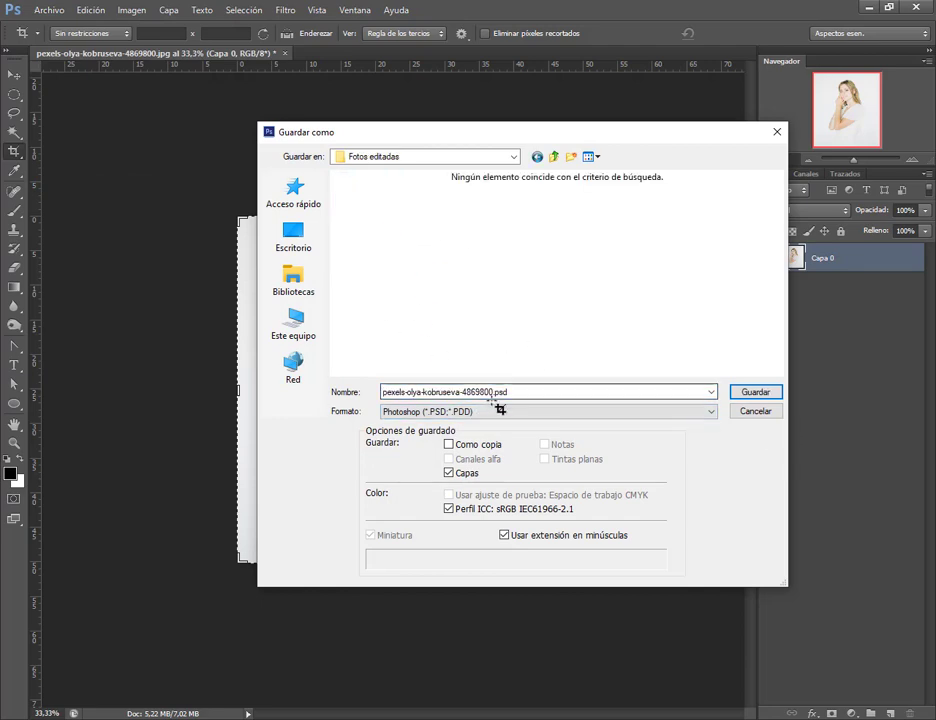
{"action": "left_click", "coordinate": [770, 411]}
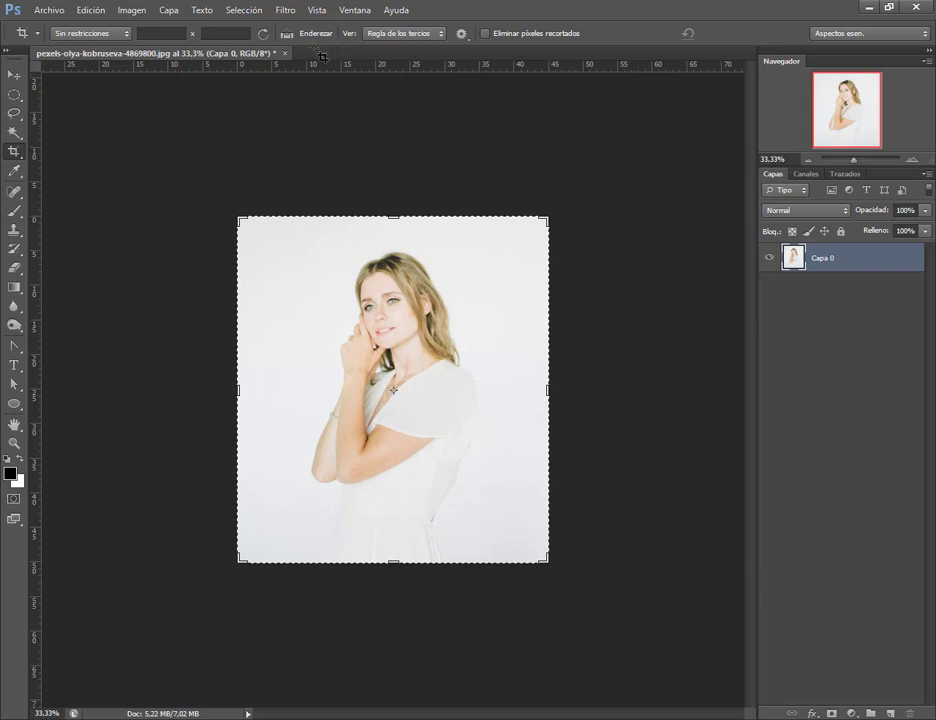
{"action": "left_click", "coordinate": [286, 54]}
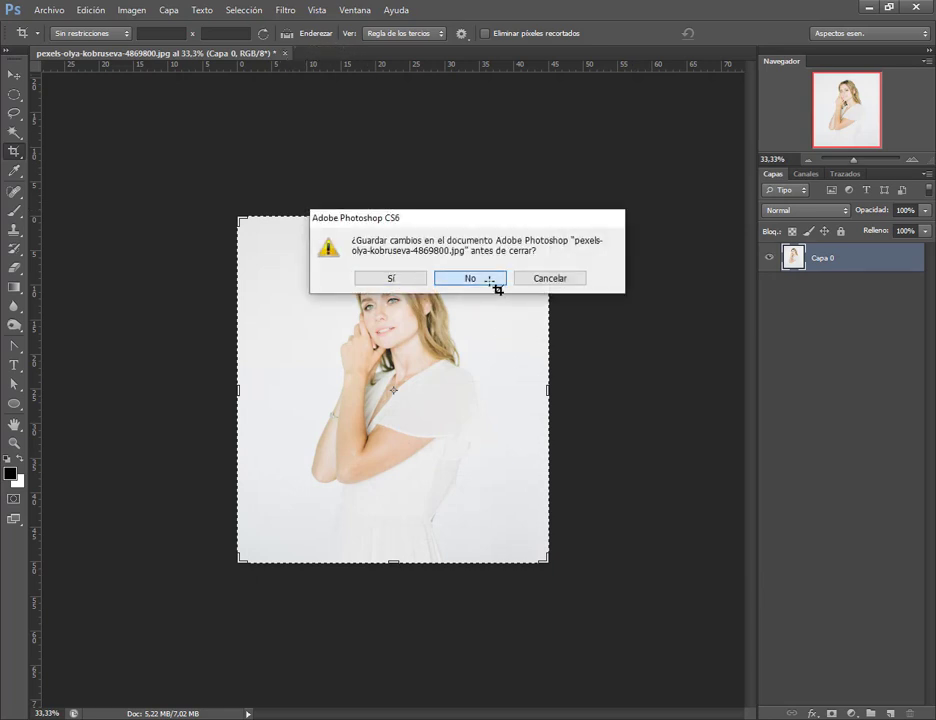
{"action": "left_click", "coordinate": [495, 283]}
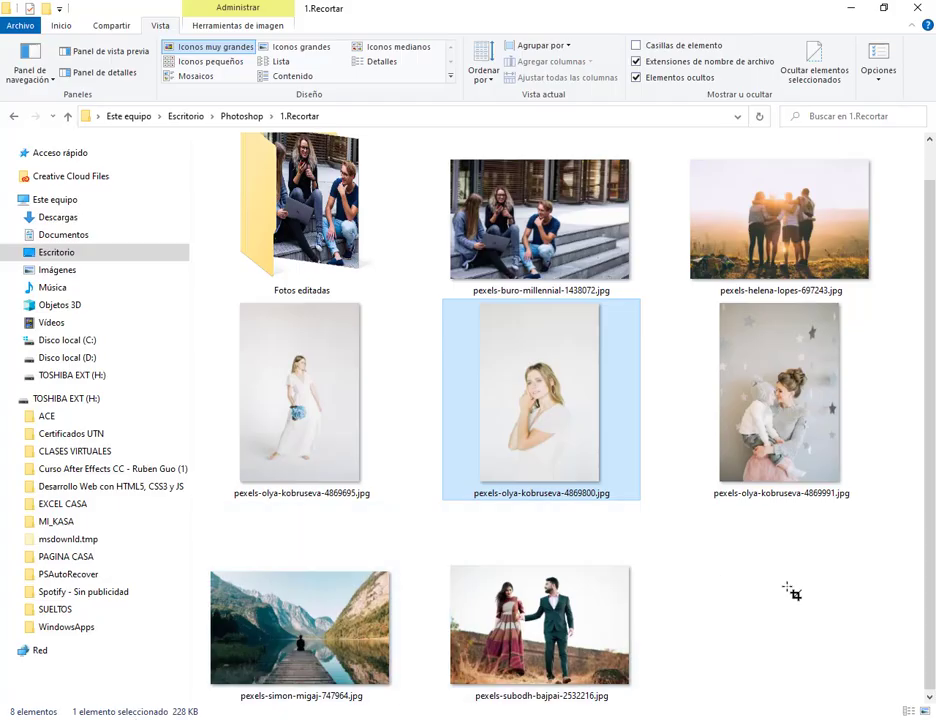
Open the 2.Regla folder, preview the sunset jpg, and drag it into Photoshop
{"action": "left_click", "coordinate": [796, 594]}
{"action": "left_click", "coordinate": [242, 116]}
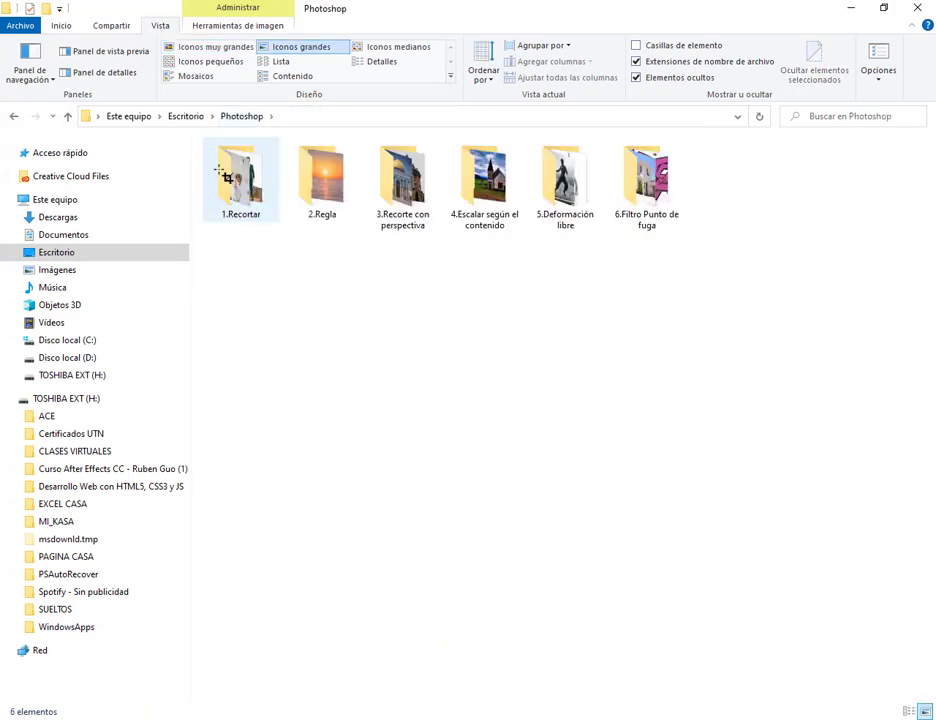
{"action": "left_click", "coordinate": [310, 186]}
{"action": "double_click", "coordinate": [312, 186]}
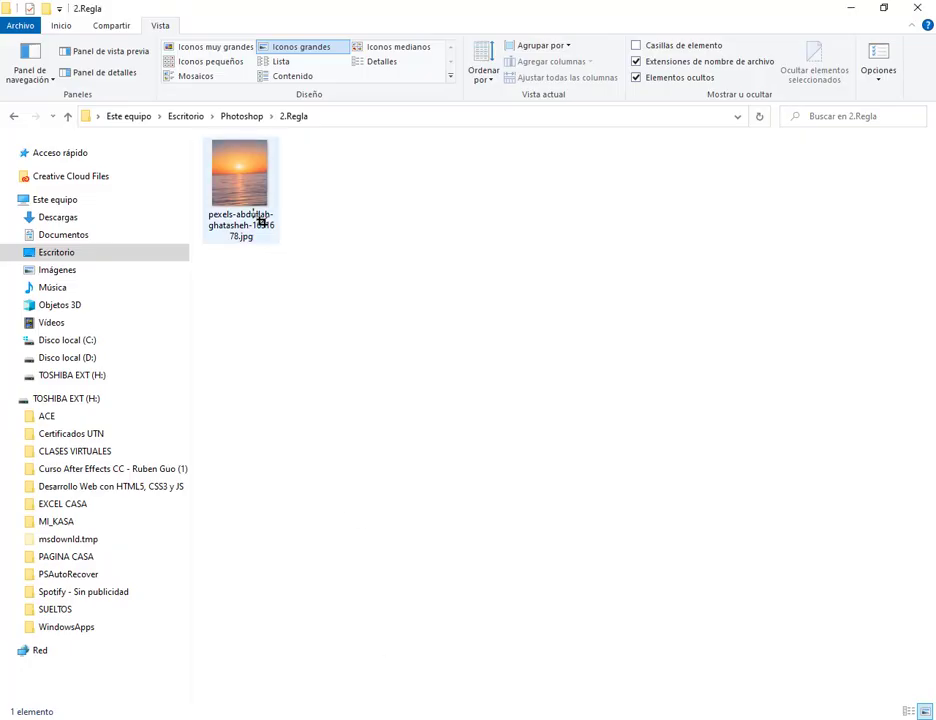
{"action": "left_click", "coordinate": [258, 185]}
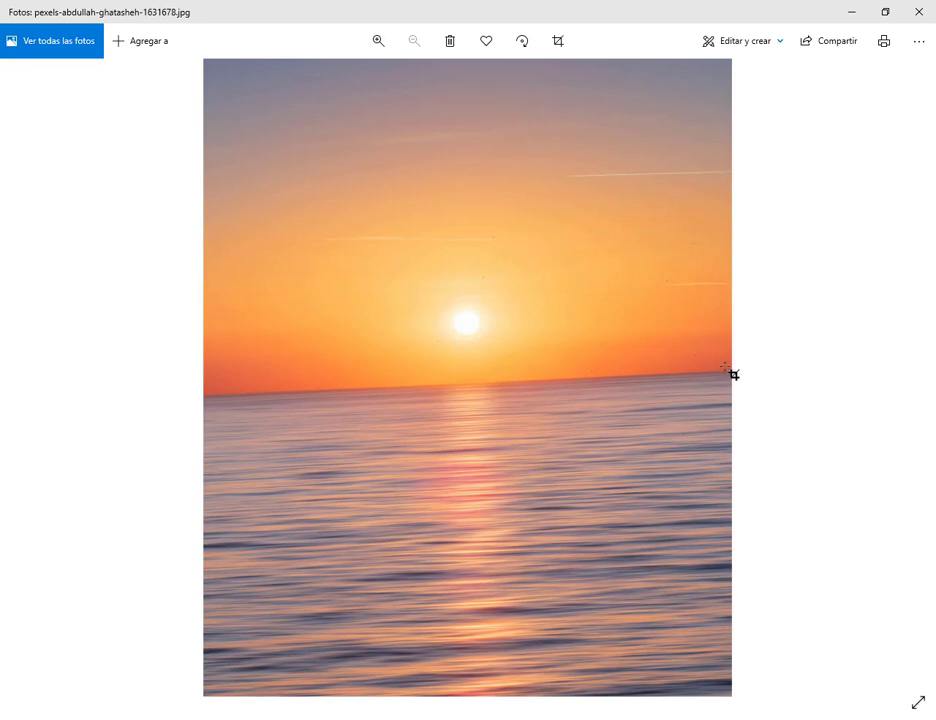
{"action": "left_click", "coordinate": [918, 12]}
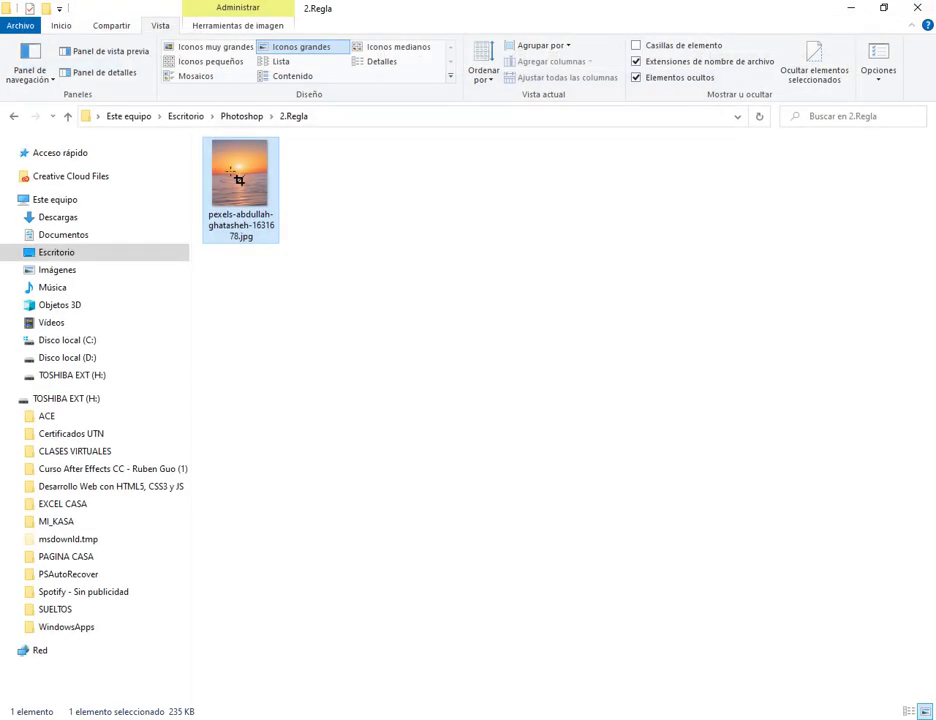
{"action": "left_click_drag", "start_coordinate": [251, 203], "coordinate": [385, 420]}
Accept the profile to open the sunset photo and try the Move and Crop tools
{"action": "left_click", "coordinate": [508, 357]}
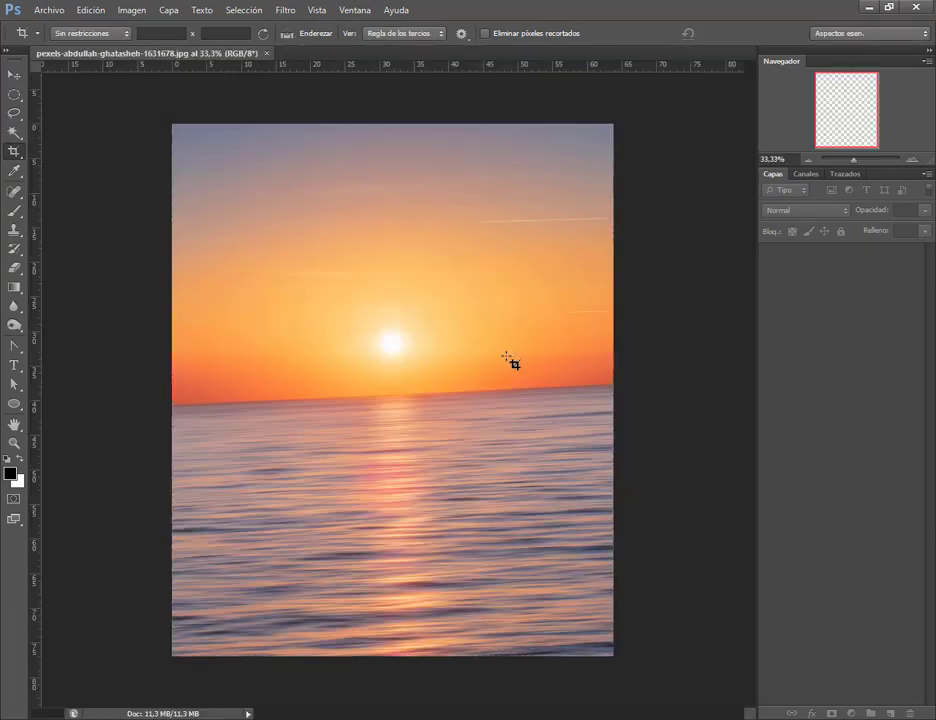
{"action": "left_click", "coordinate": [14, 74]}
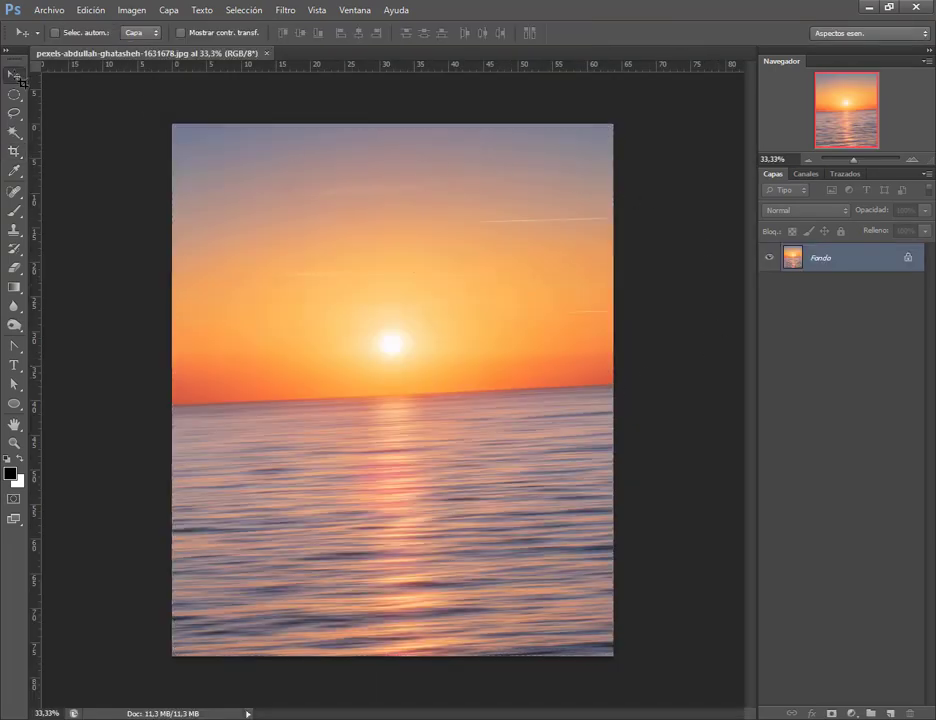
{"action": "left_click", "coordinate": [16, 151]}
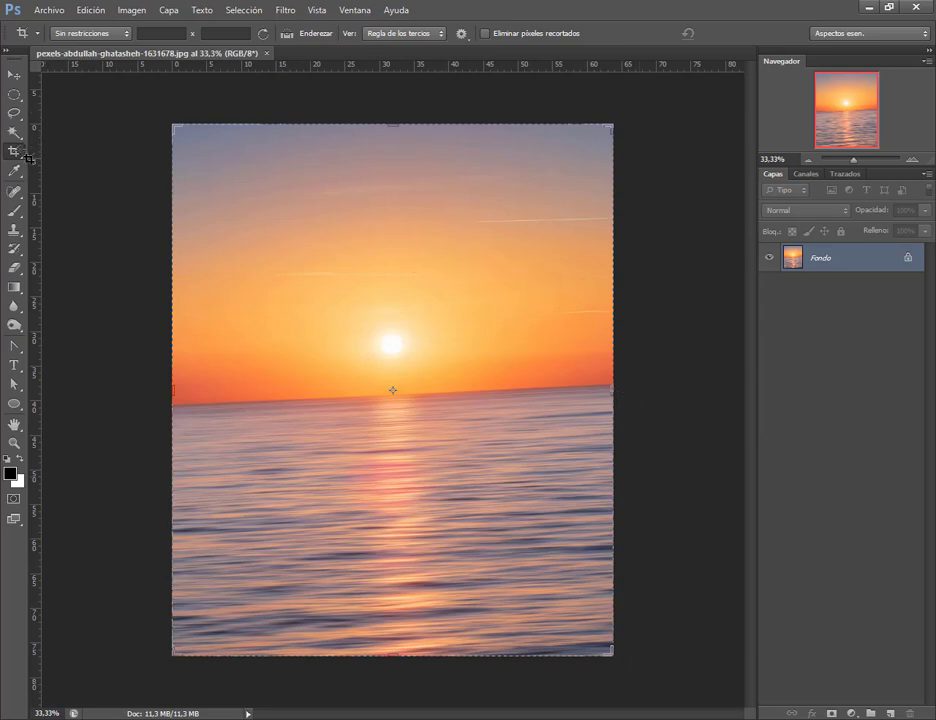
{"action": "left_click", "coordinate": [14, 74]}
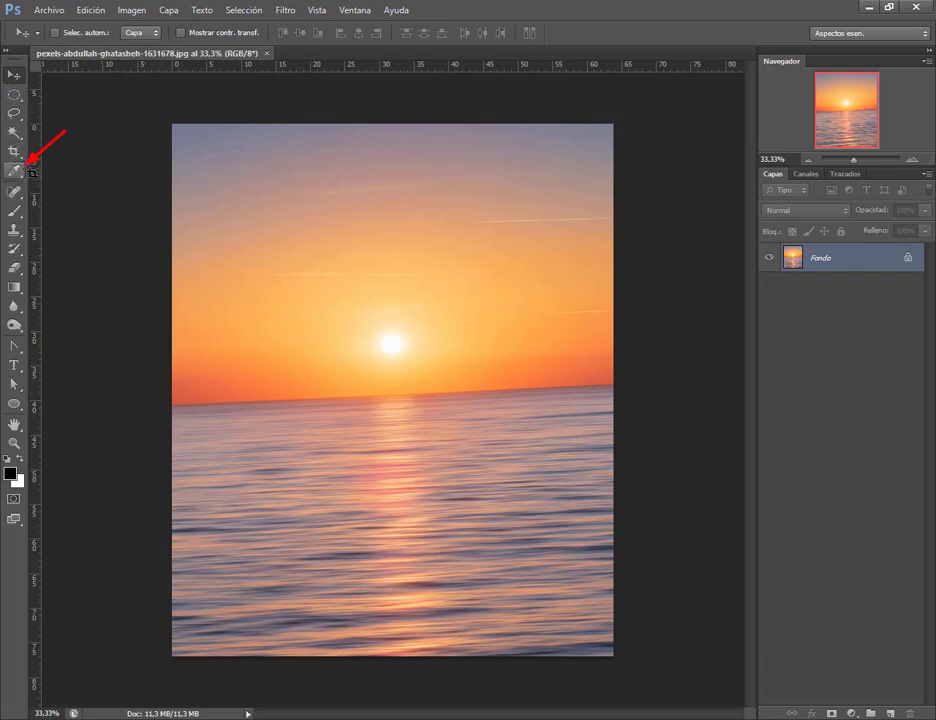
Measure along the sunset's horizon with the Ruler tool, then clear the line
{"action": "left_click", "coordinate": [20, 174]}
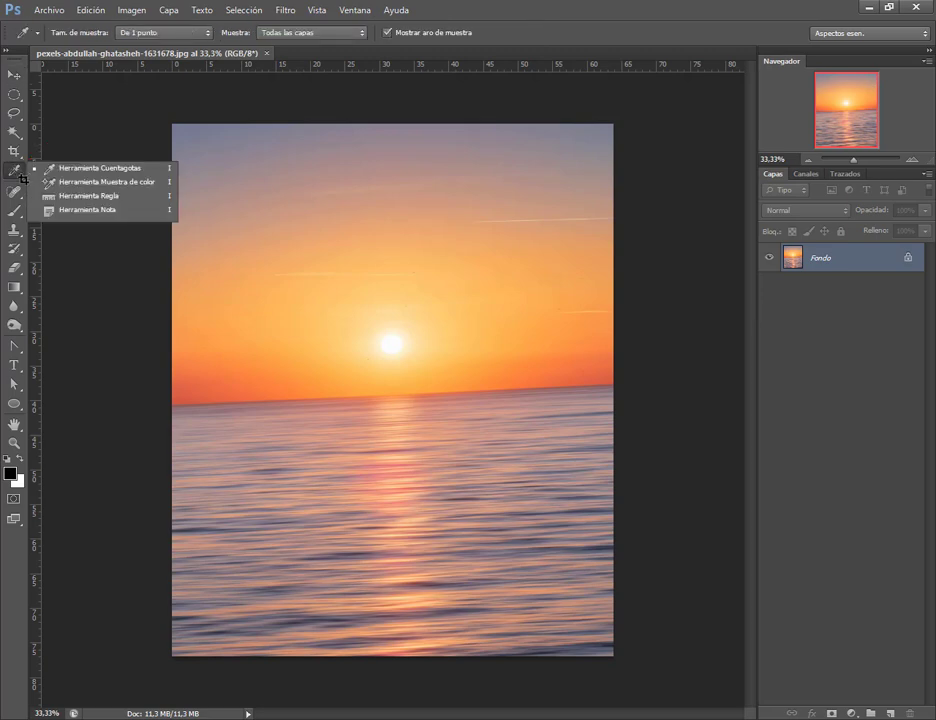
{"action": "left_click", "coordinate": [80, 197]}
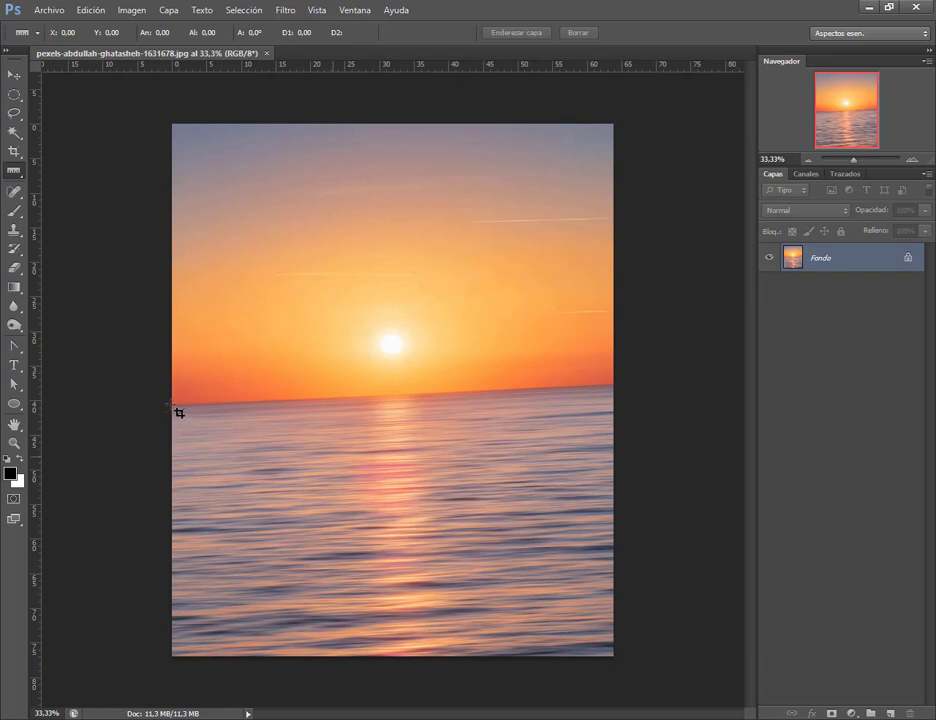
{"action": "left_click_drag", "start_coordinate": [172, 405], "coordinate": [613, 385]}
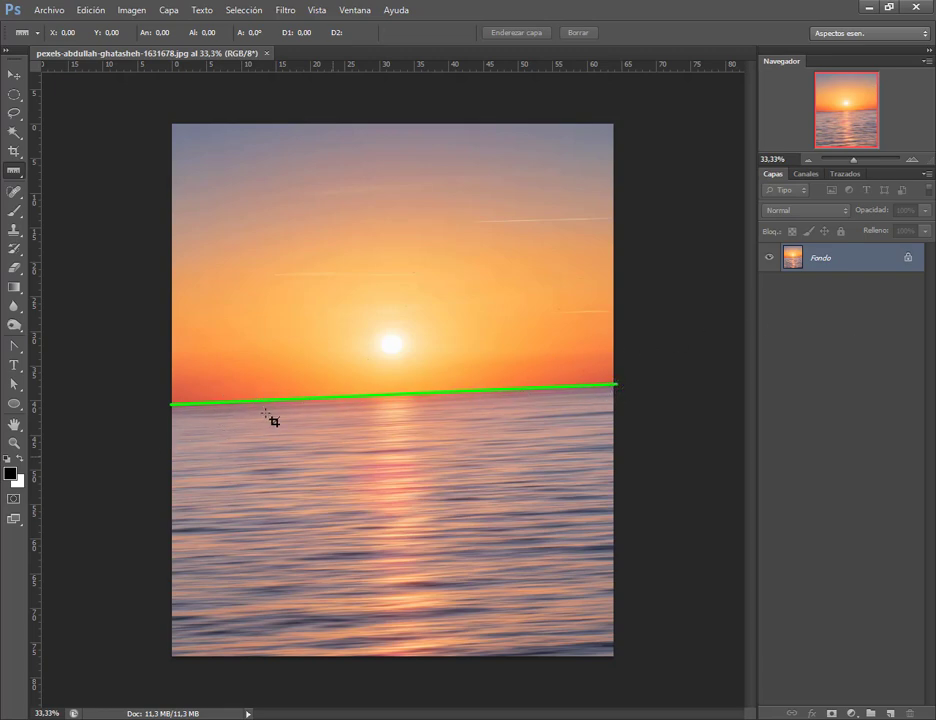
{"action": "left_click", "coordinate": [277, 325]}
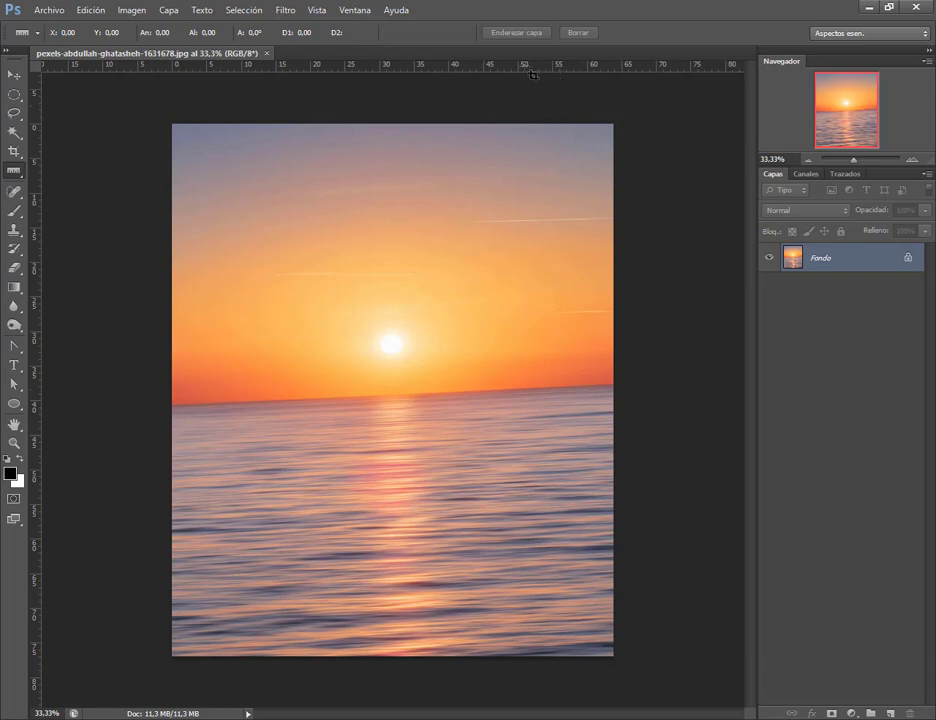
Drag a horizontal guide down to the horizon and nudge it to the right end
{"action": "mouse_move", "coordinate": [570, 66]}
{"action": "left_mouse_down"}
{"action": "mouse_move", "coordinate": [563, 191]}
{"action": "mouse_move", "coordinate": [608, 252]}
{"action": "mouse_move", "coordinate": [612, 373]}
{"action": "mouse_move", "coordinate": [631, 383]}
{"action": "left_mouse_up"}
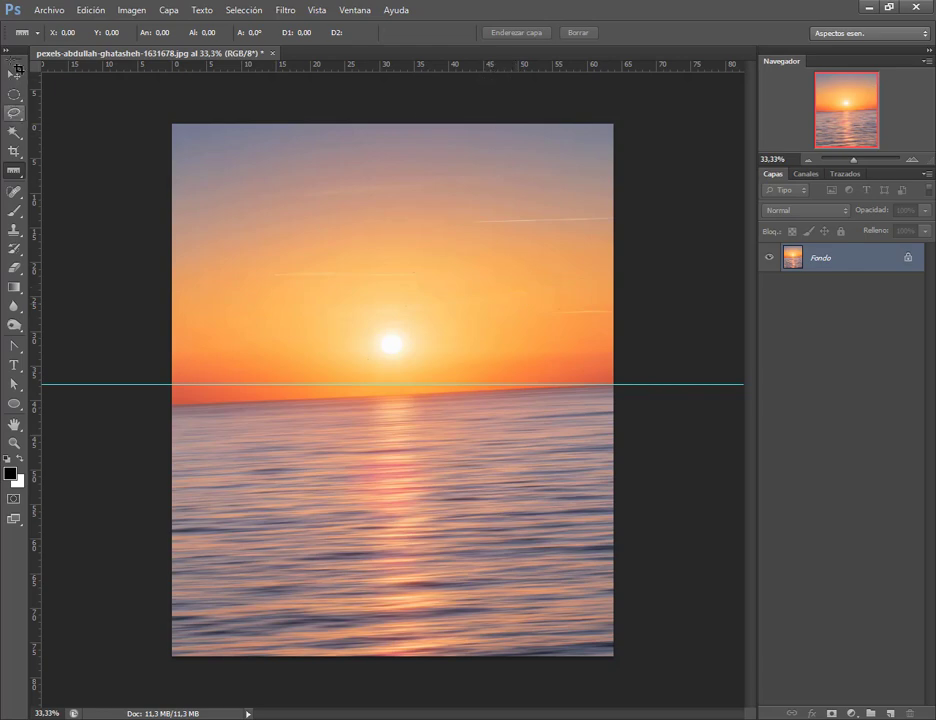
{"action": "left_click", "coordinate": [13, 76]}
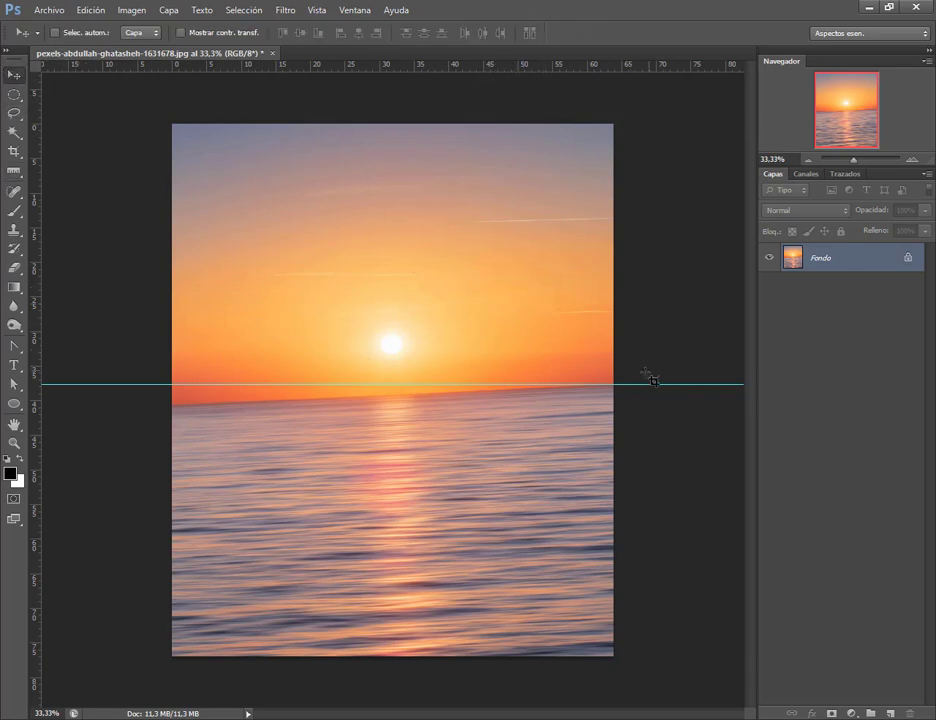
{"action": "mouse_move", "coordinate": [645, 384]}
{"action": "left_mouse_down"}
{"action": "mouse_move", "coordinate": [648, 357]}
{"action": "mouse_move", "coordinate": [648, 384]}
{"action": "left_mouse_up"}
Convert Fondo to Capa 0, rotate it about 2.65° around the horizon's right end, and re-place the guide
{"action": "double_click", "coordinate": [917, 268]}
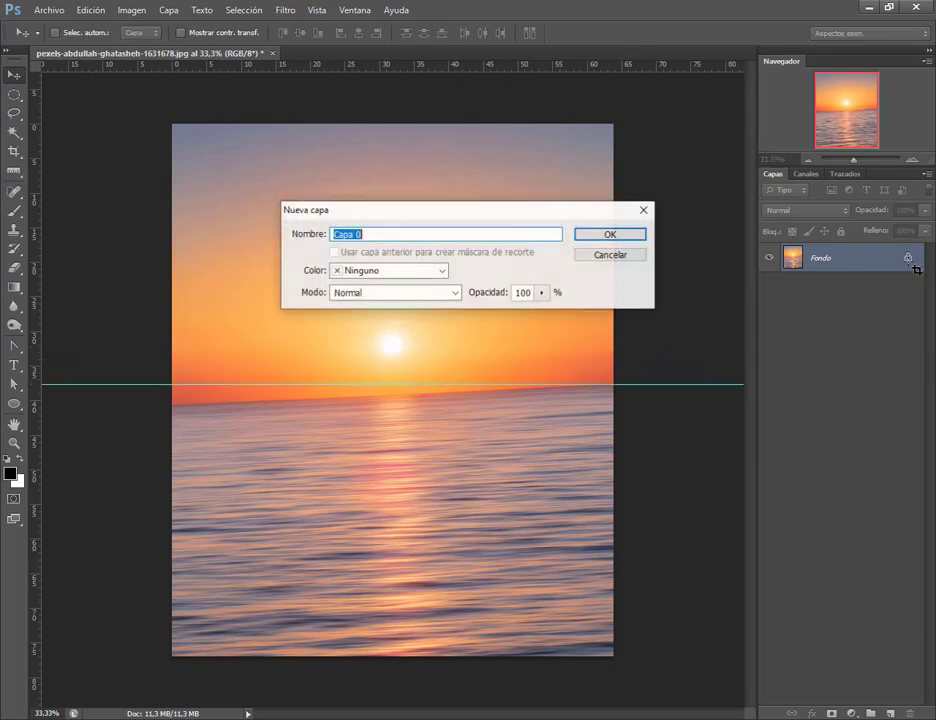
{"action": "left_click", "coordinate": [624, 236]}
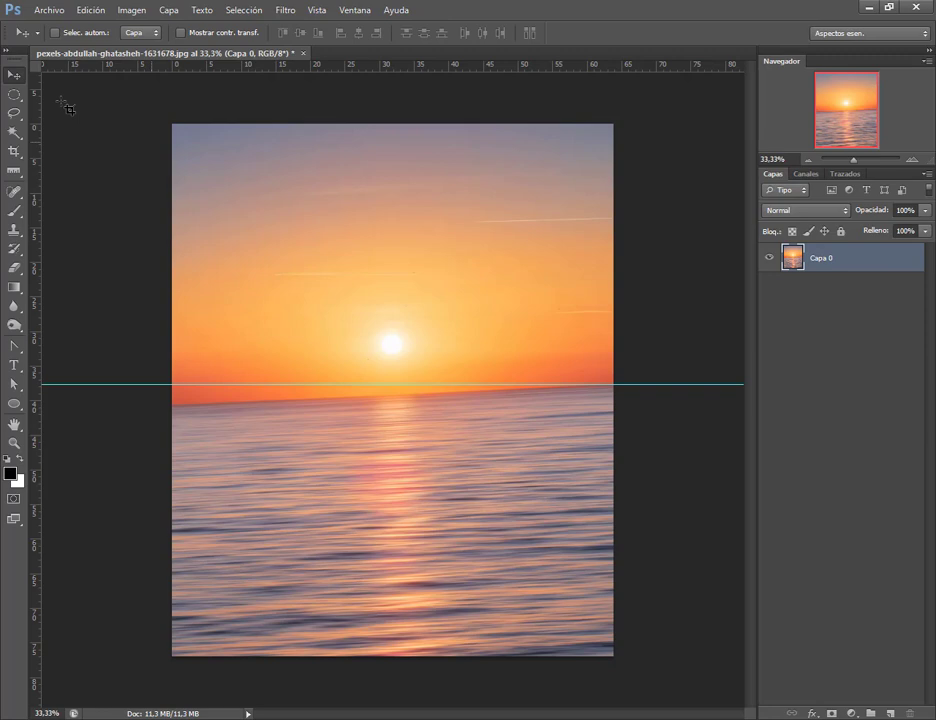
{"action": "left_click", "coordinate": [89, 10]}
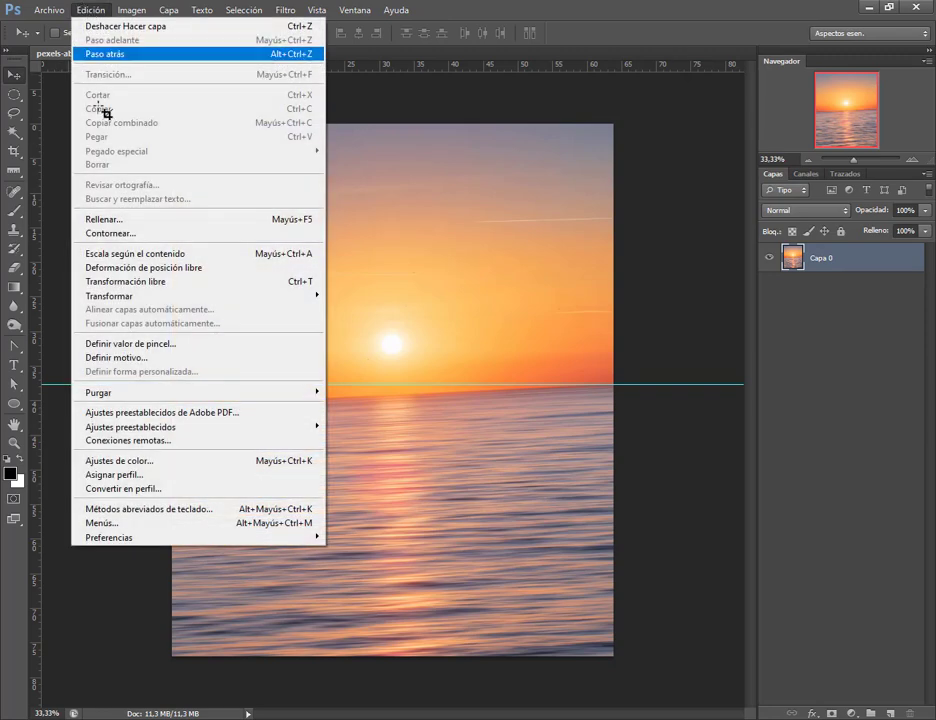
{"action": "left_click", "coordinate": [149, 284]}
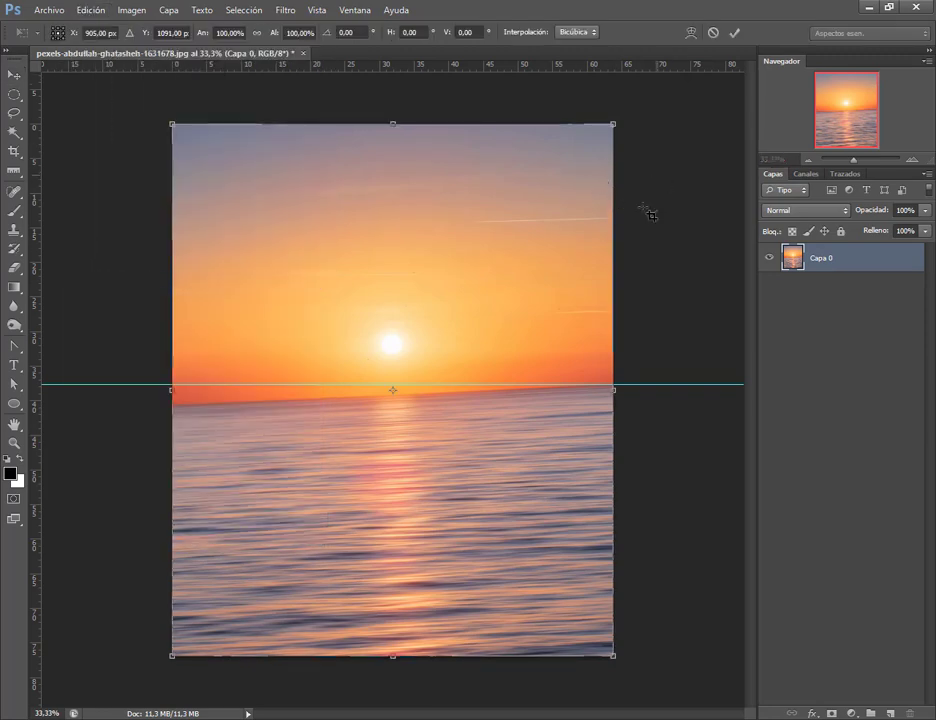
{"action": "left_click_drag", "start_coordinate": [394, 391], "coordinate": [614, 390]}
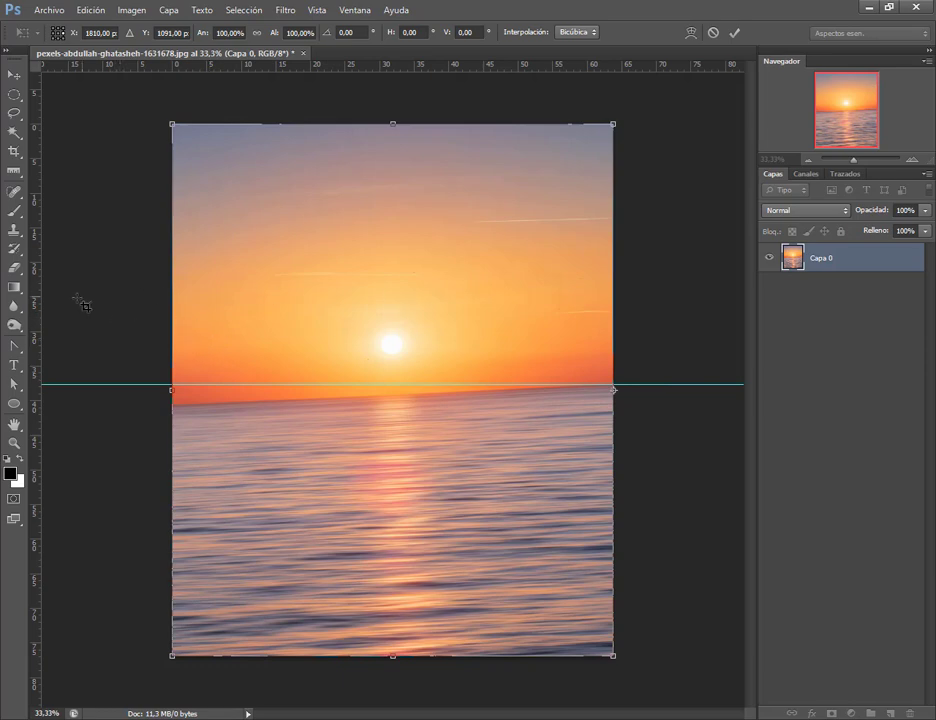
{"action": "left_click_drag", "start_coordinate": [150, 330], "coordinate": [150, 306]}
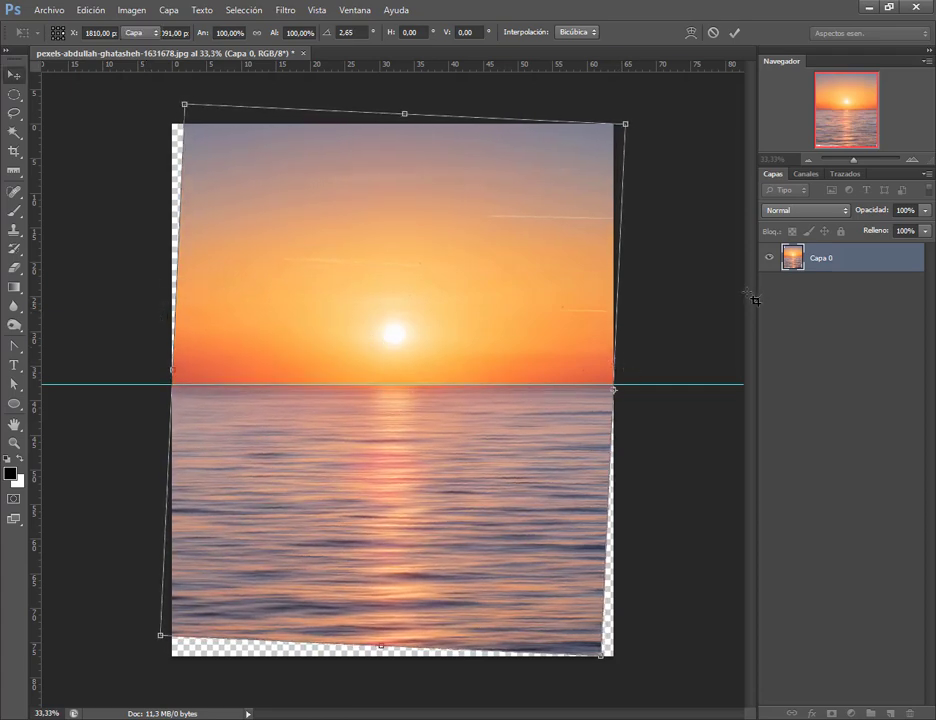
{"action": "key", "text": "Return"}
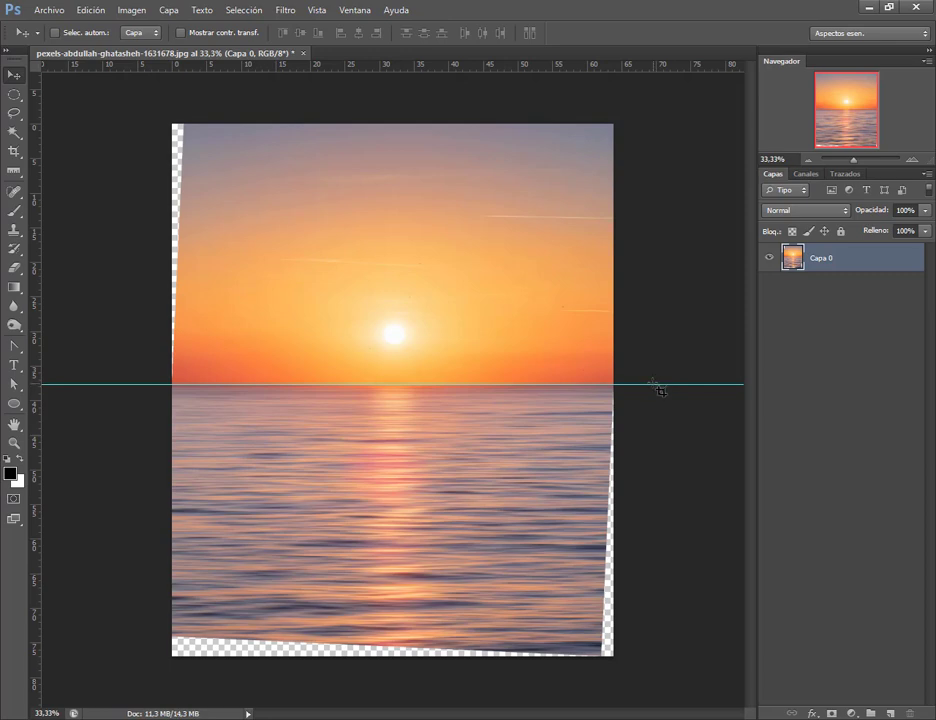
{"action": "left_click_drag", "start_coordinate": [660, 389], "coordinate": [630, 40]}
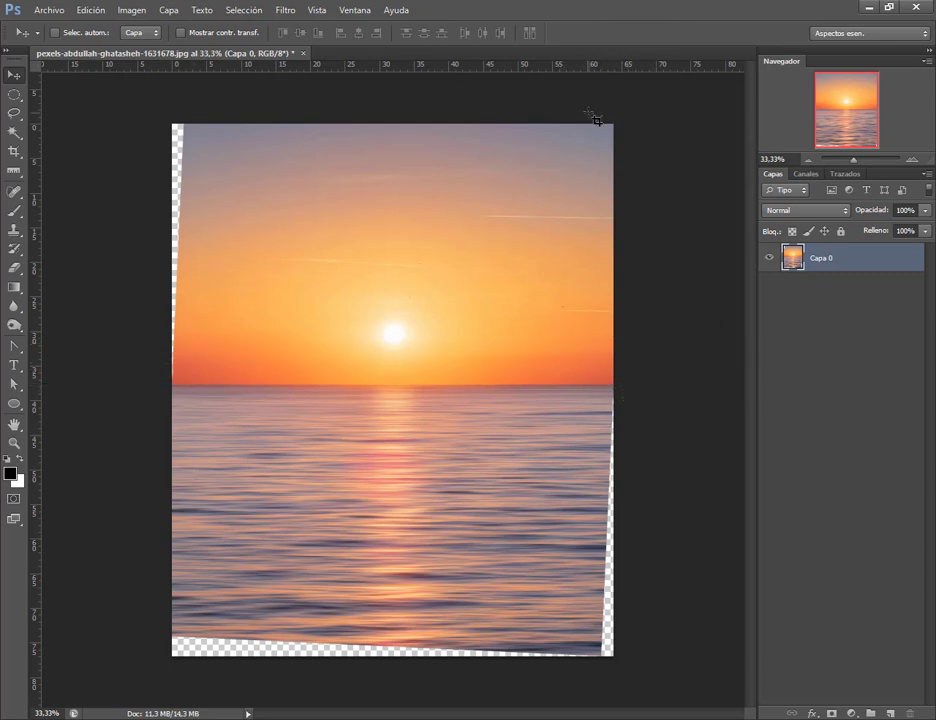
{"action": "mouse_move", "coordinate": [596, 73]}
{"action": "left_mouse_down"}
{"action": "mouse_move", "coordinate": [632, 388]}
{"action": "mouse_move", "coordinate": [662, 362]}
{"action": "mouse_move", "coordinate": [640, 388]}
{"action": "left_mouse_up"}
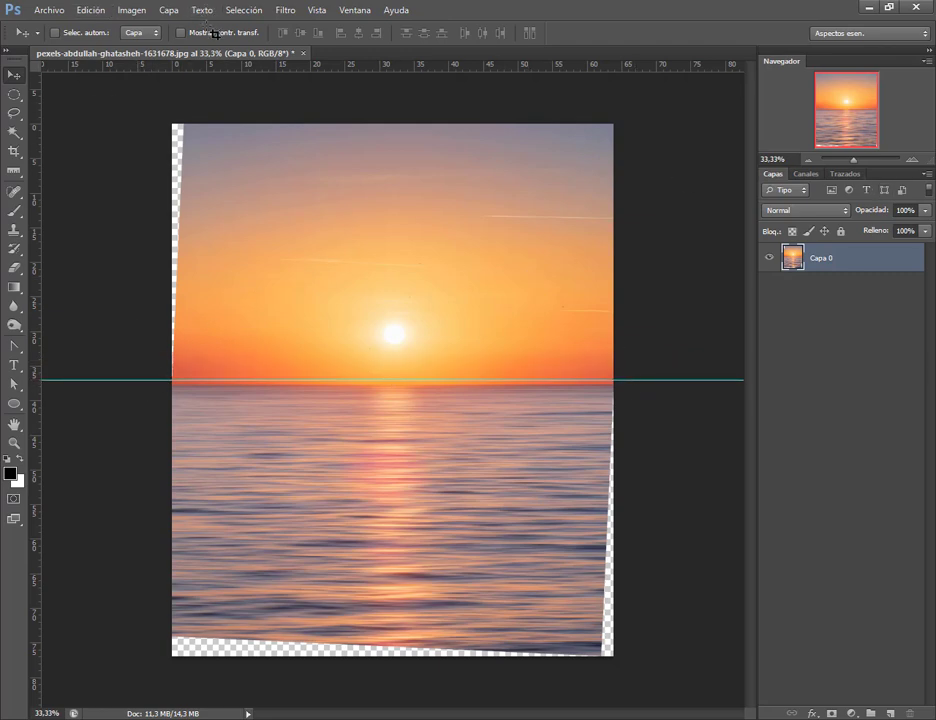
Undo the guide moves, rotation and unlock, back to the original tilted photo
{"action": "key", "text": "ctrl+z"}
{"action": "key", "text": "ctrl+shift+z"}
{"action": "key", "text": "ctrl+alt+z"}
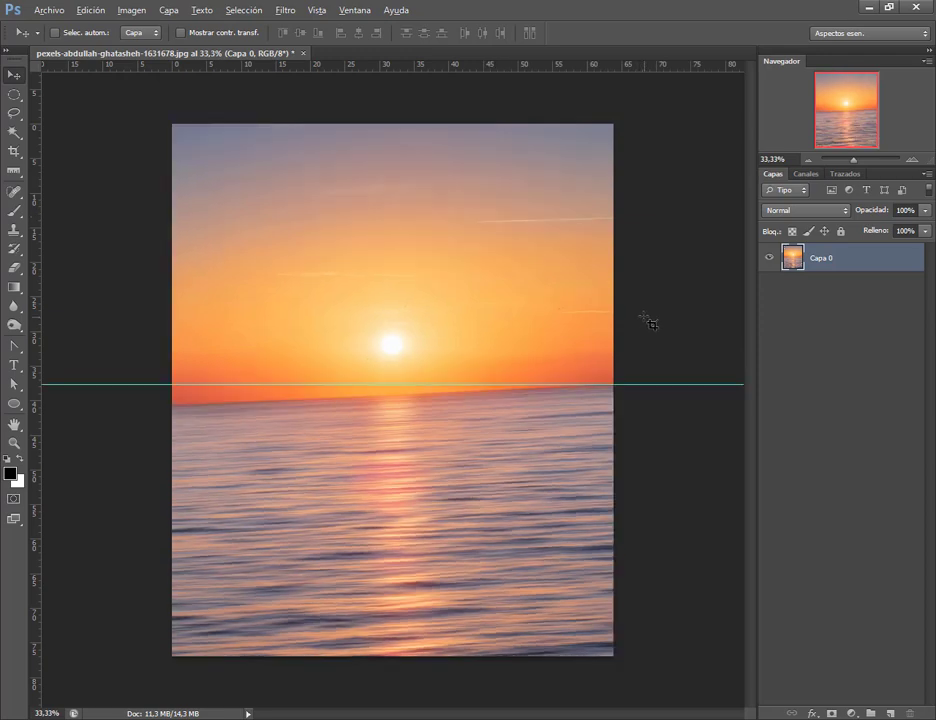
{"action": "key", "text": "ctrl+alt+z"}
{"action": "key", "text": "ctrl+alt+z"}
{"action": "key", "text": "ctrl+alt+z"}
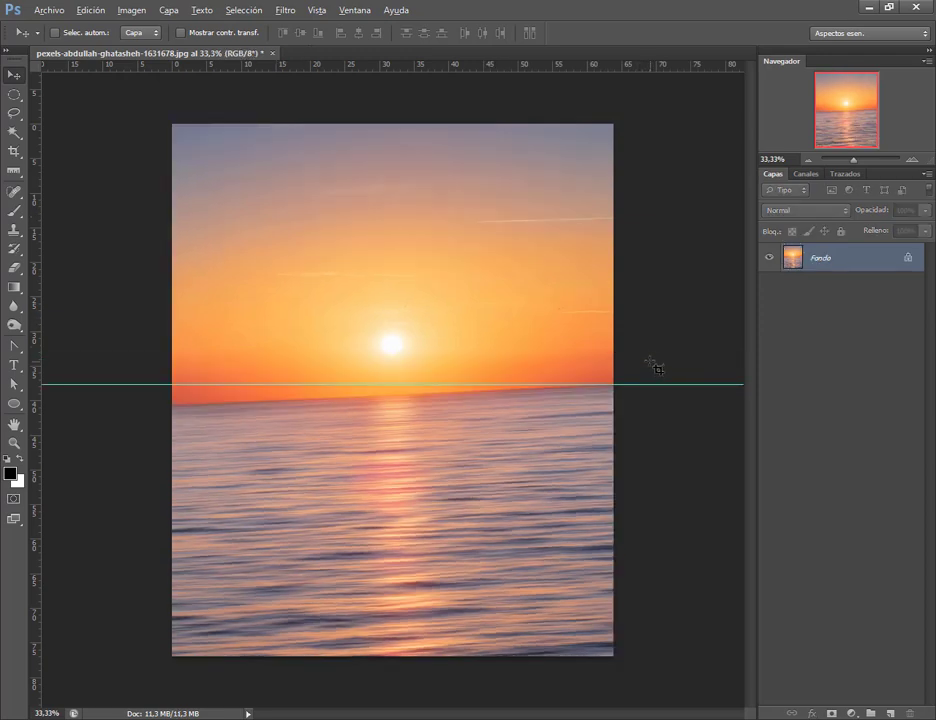
{"action": "key", "text": "ctrl+alt+z"}
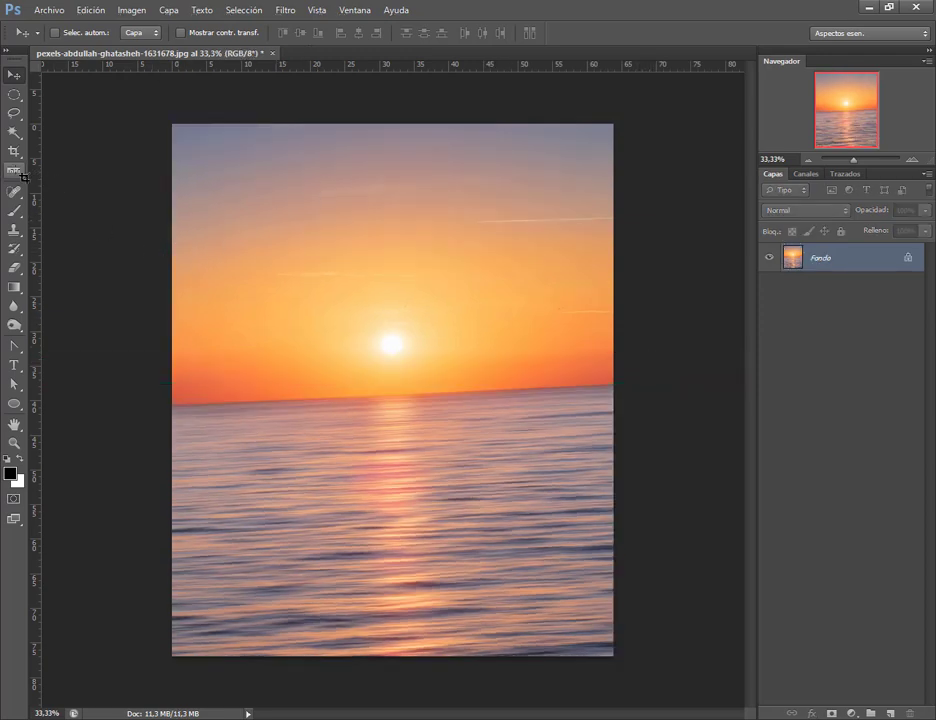
Draw a Ruler line along the horizon and fine-tune both endpoints
{"action": "left_click", "coordinate": [15, 171]}
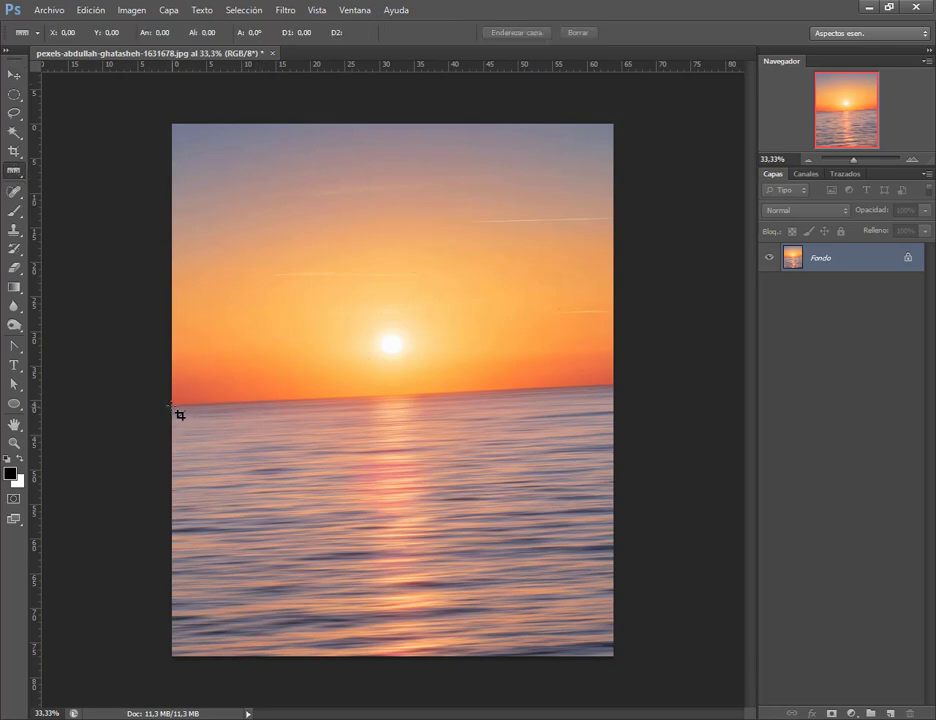
{"action": "left_click_drag", "start_coordinate": [173, 407], "coordinate": [622, 386]}
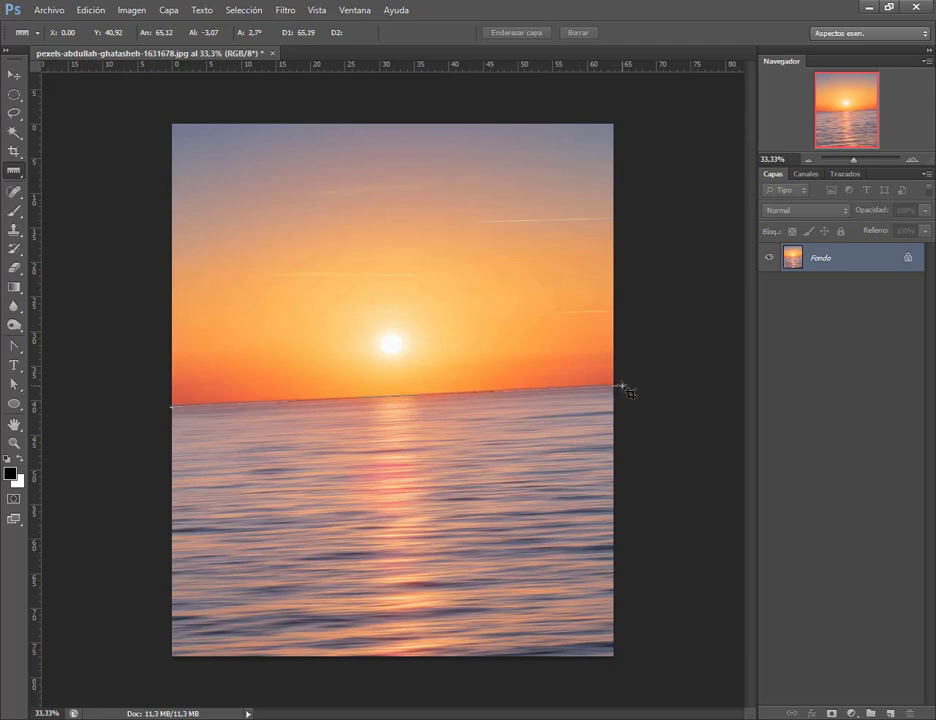
{"action": "left_click_drag", "start_coordinate": [623, 387], "coordinate": [623, 387]}
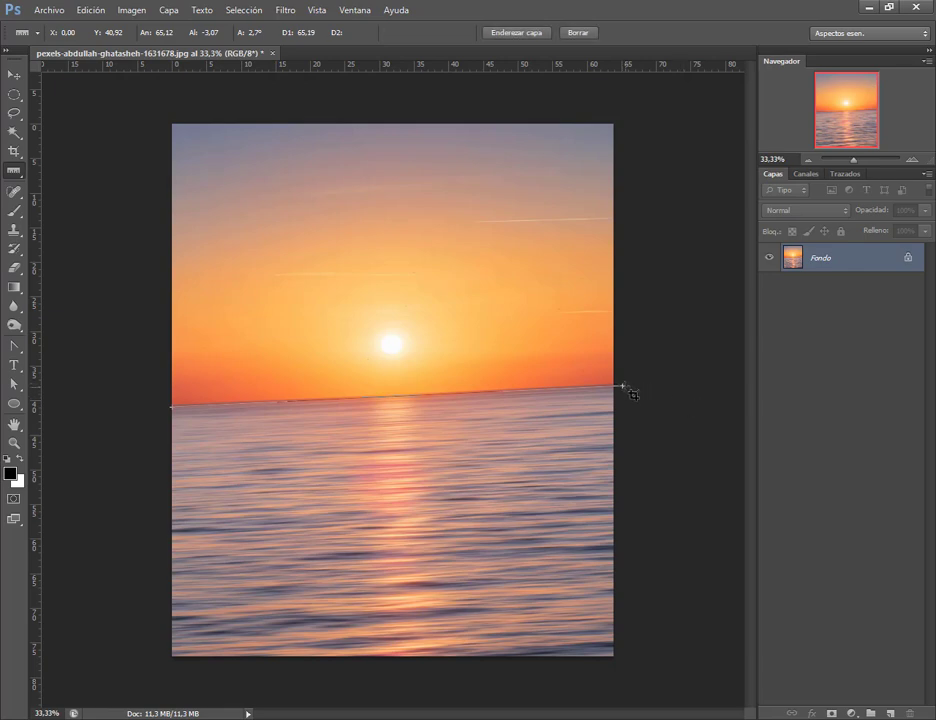
{"action": "mouse_move", "coordinate": [622, 386]}
{"action": "left_mouse_down"}
{"action": "mouse_move", "coordinate": [597, 353]}
{"action": "mouse_move", "coordinate": [614, 385]}
{"action": "left_mouse_up"}
{"action": "left_click_drag", "start_coordinate": [180, 415], "coordinate": [179, 413]}
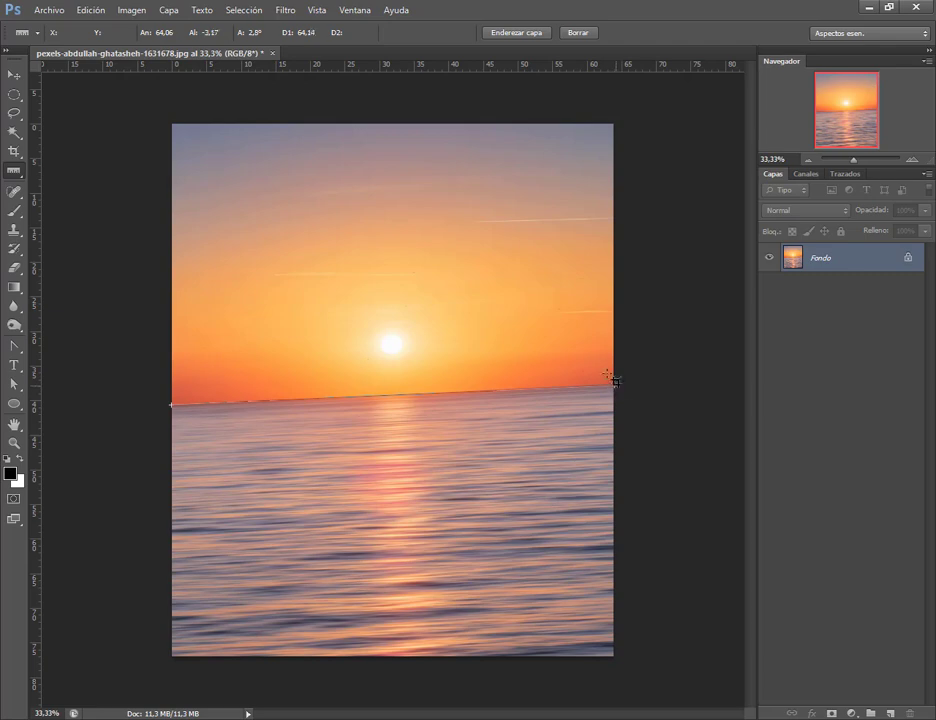
{"action": "left_click_drag", "start_coordinate": [614, 388], "coordinate": [614, 383]}
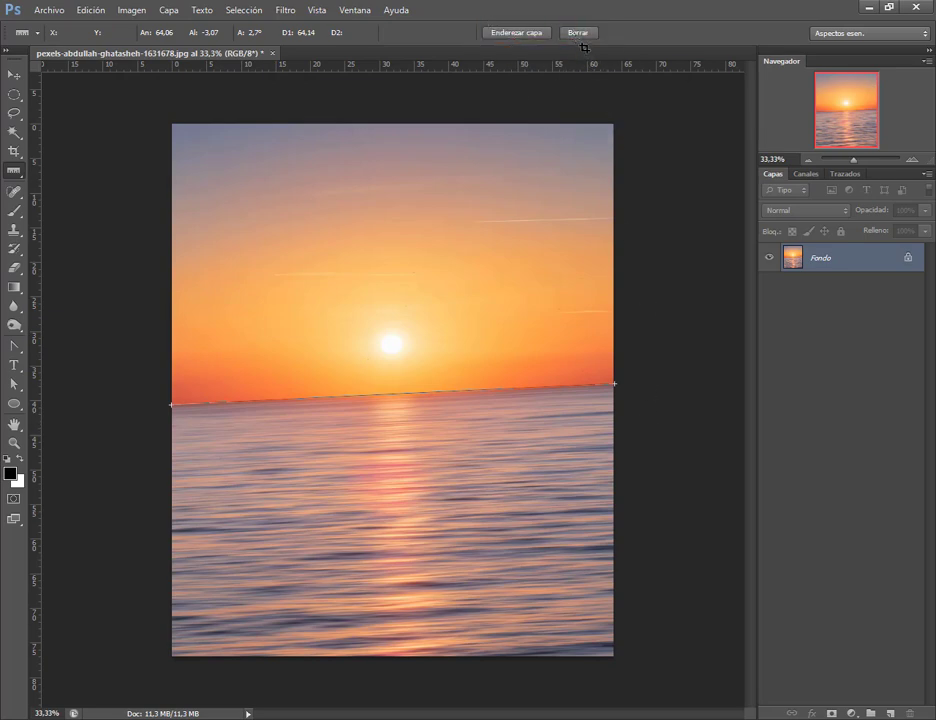
Clear the measurement and redraw it edge to edge along the horizon, about 2.8°
{"action": "left_click", "coordinate": [577, 32]}
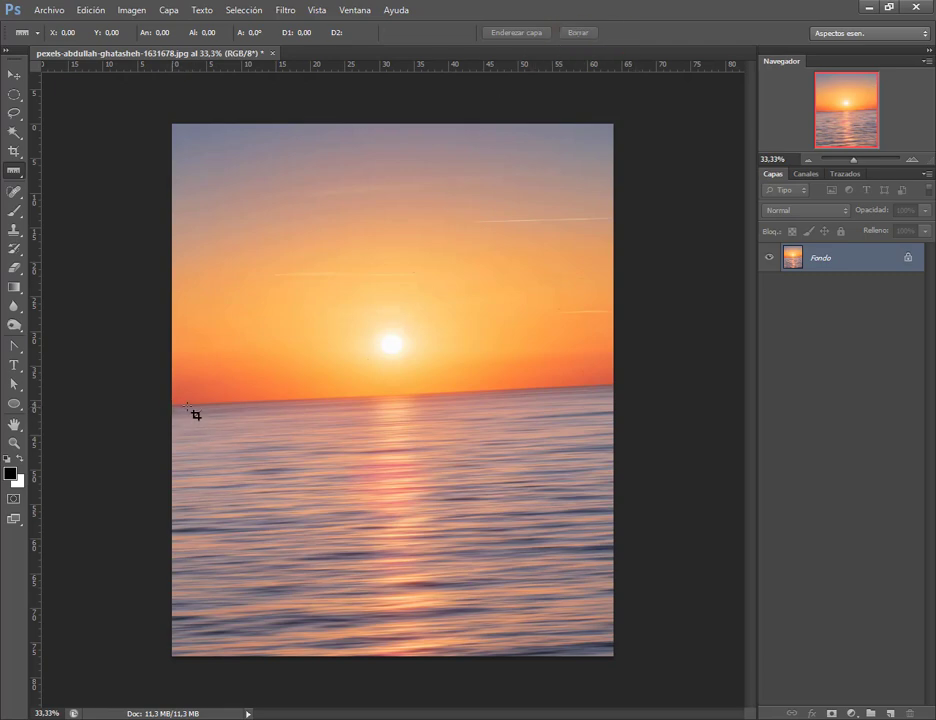
{"action": "left_click_drag", "start_coordinate": [173, 407], "coordinate": [613, 386]}
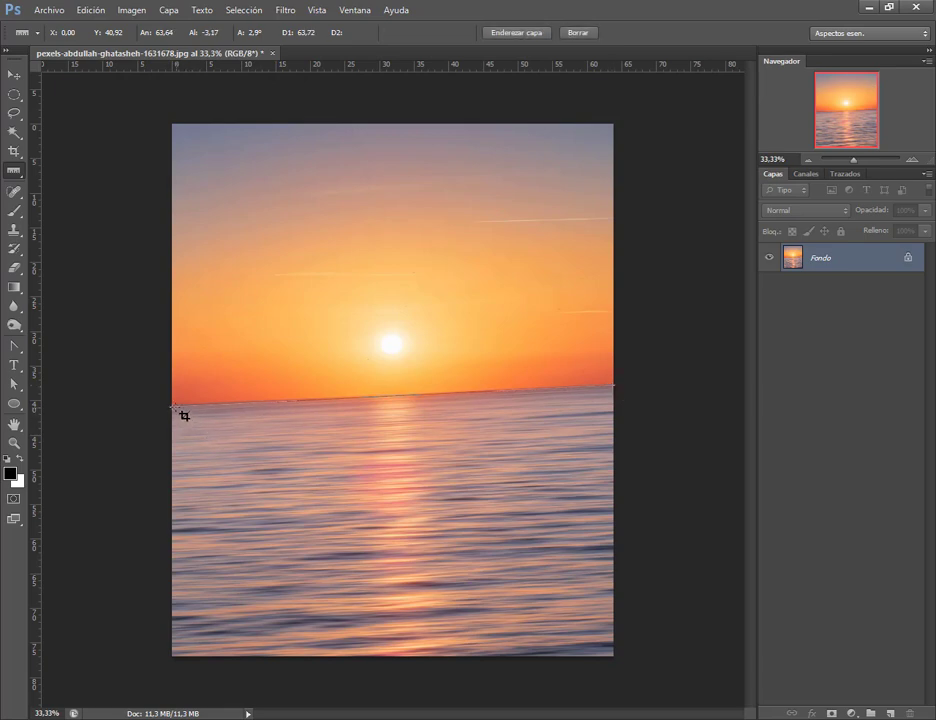
{"action": "left_click_drag", "start_coordinate": [181, 416], "coordinate": [173, 407]}
Straighten the layer along the measured horizon with Enderezar capa
{"action": "left_click", "coordinate": [530, 38]}
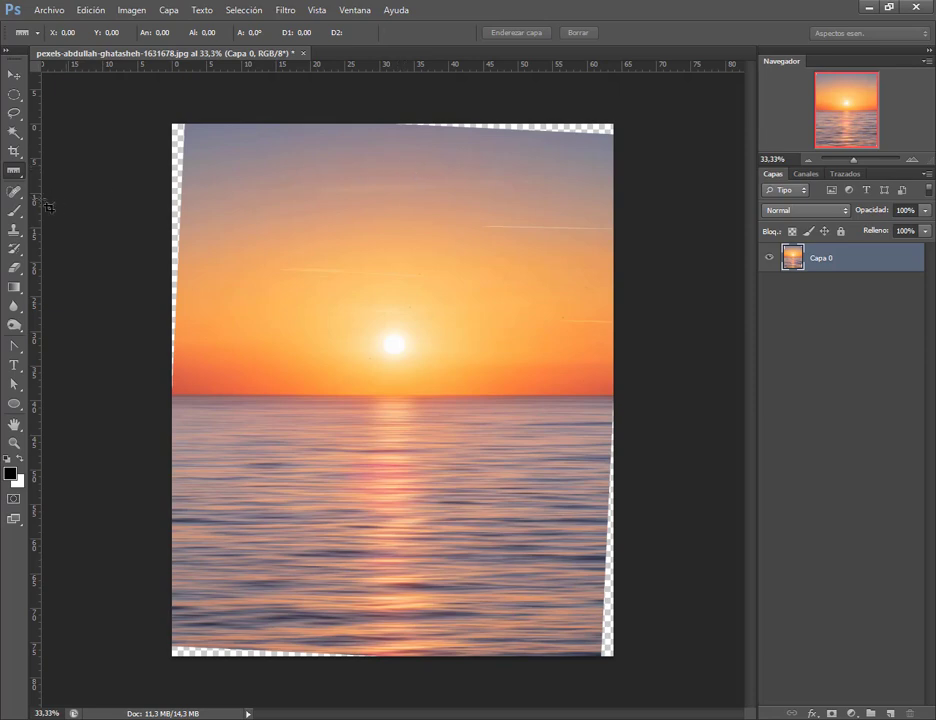
{"action": "key", "text": "s"}
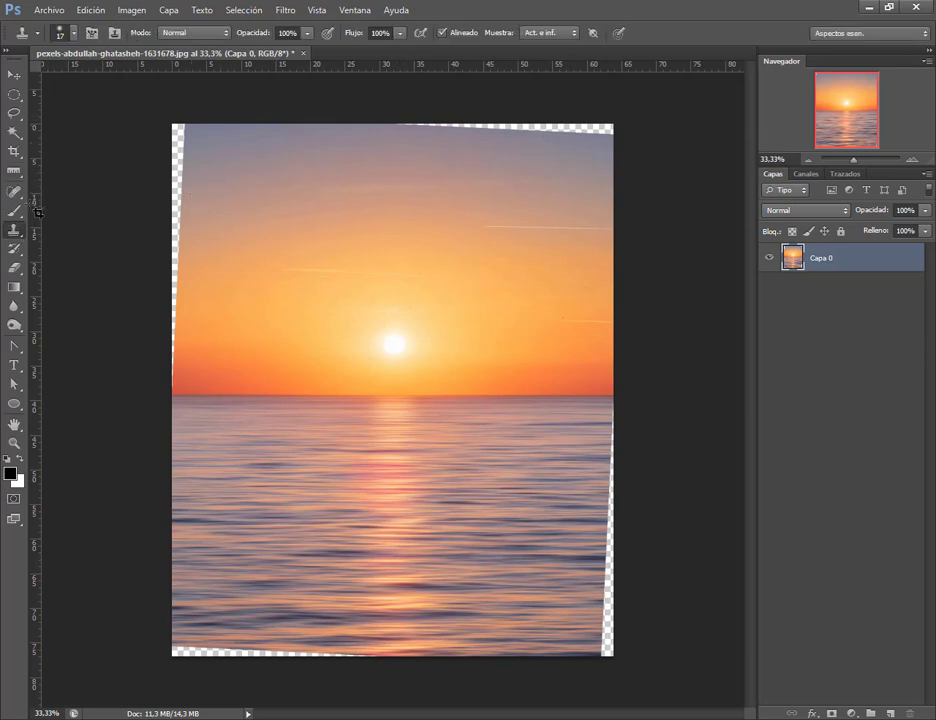
Crop inside all four transparent wedges with Eliminar píxeles recortados enabled
{"action": "left_click", "coordinate": [15, 150]}
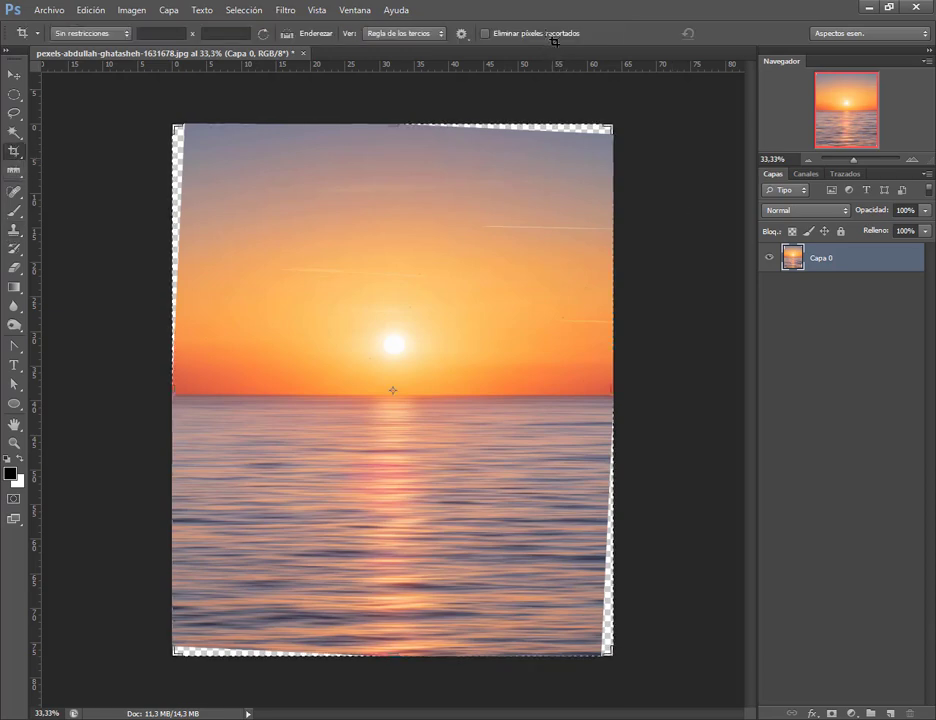
{"action": "left_click", "coordinate": [557, 41]}
{"action": "left_click_drag", "start_coordinate": [612, 393], "coordinate": [612, 399]}
{"action": "left_click_drag", "start_coordinate": [189, 400], "coordinate": [196, 398]}
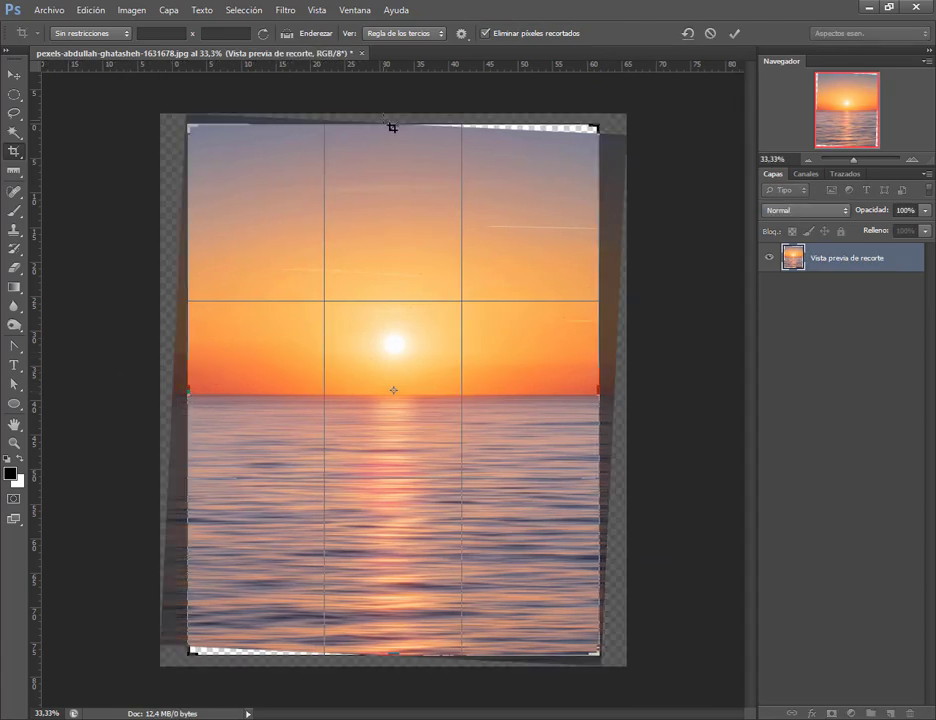
{"action": "left_click_drag", "start_coordinate": [396, 130], "coordinate": [397, 135]}
{"action": "left_click_drag", "start_coordinate": [405, 654], "coordinate": [407, 646]}
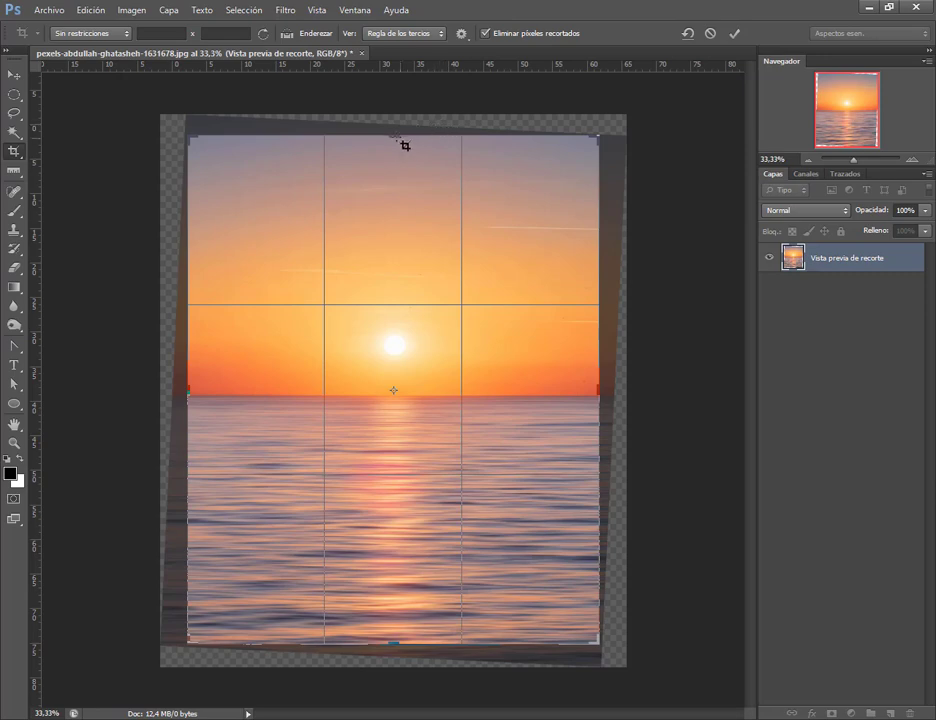
{"action": "left_click_drag", "start_coordinate": [403, 145], "coordinate": [411, 147]}
{"action": "key", "text": "Return"}
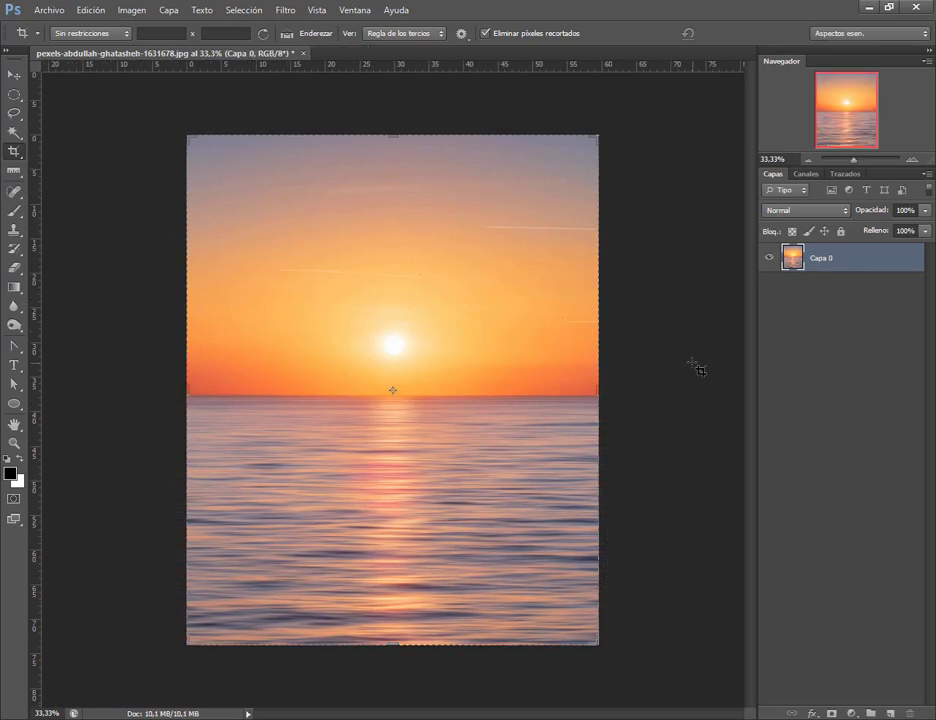
{"action": "left_click", "coordinate": [14, 74]}
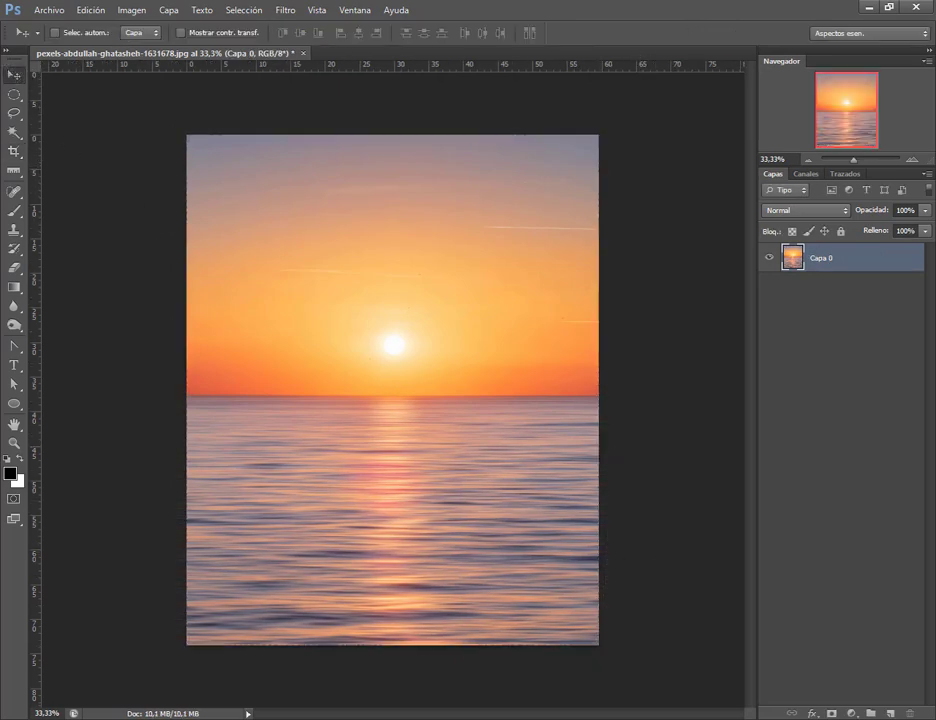
Close the sunset document without saving, then go to the Photoshop folder in File Explorer
{"action": "left_click", "coordinate": [77, 650]}
{"action": "left_click", "coordinate": [305, 54]}
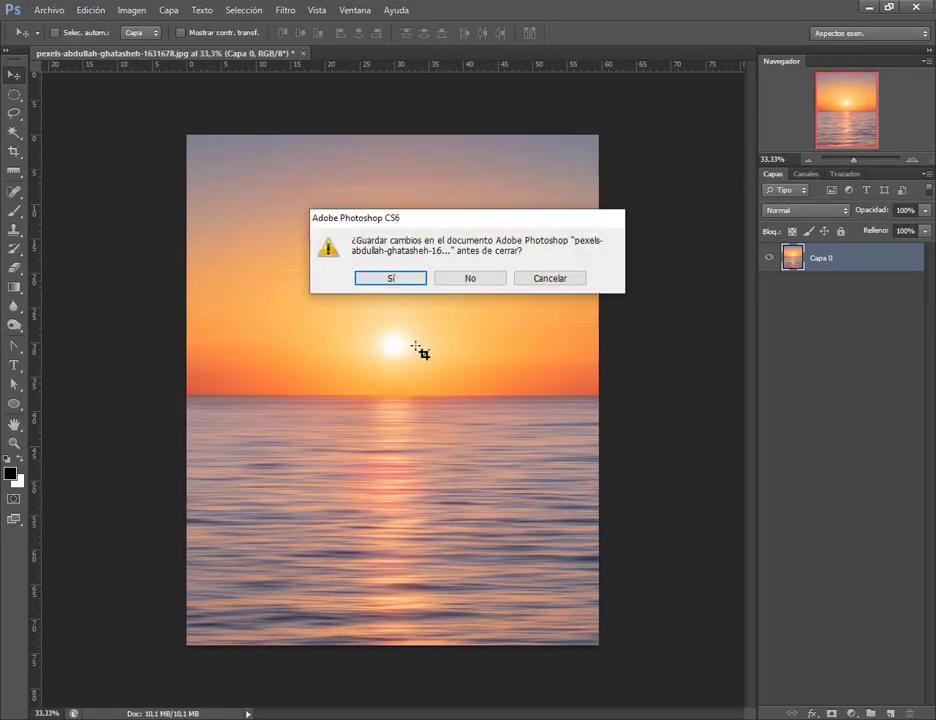
{"action": "left_click", "coordinate": [474, 279]}
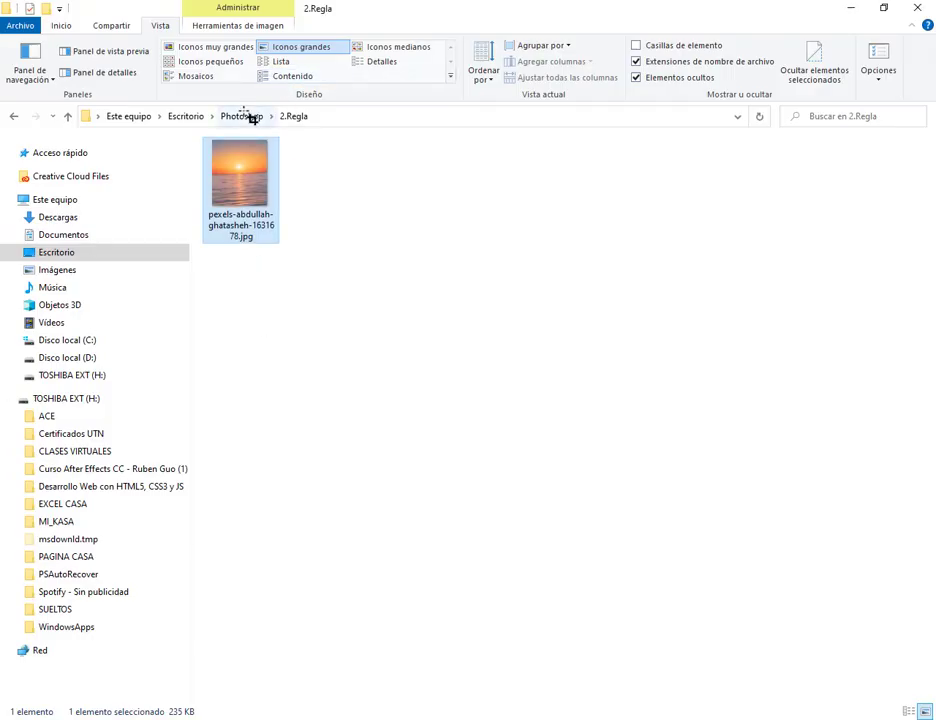
{"action": "left_click", "coordinate": [244, 117]}
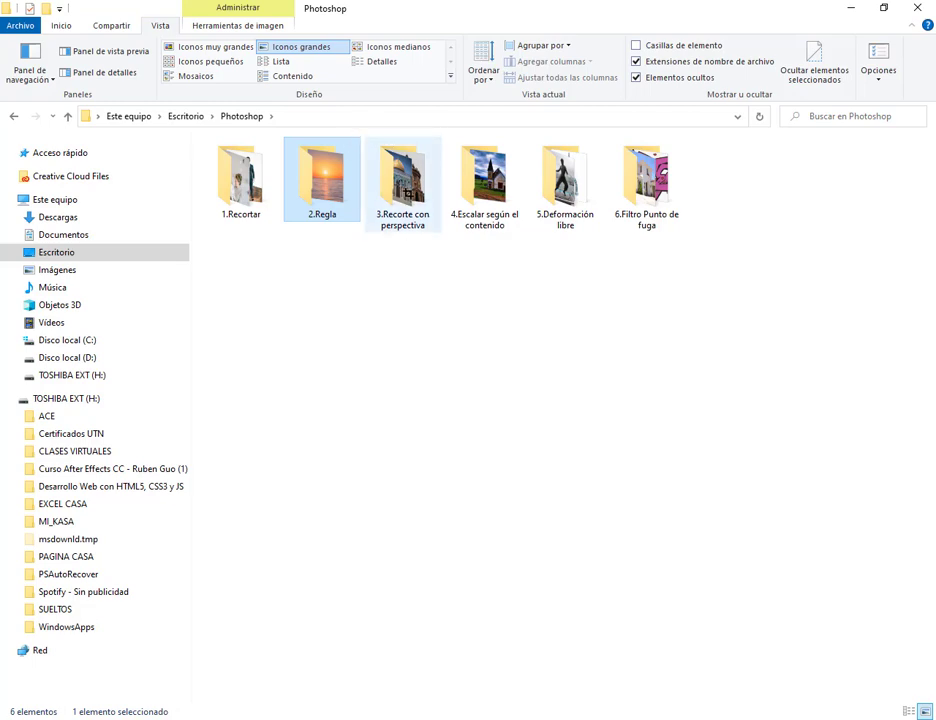
Open the 3.Recorte con perspectiva folder and view its photos as extra-large icons
{"action": "left_click", "coordinate": [406, 193]}
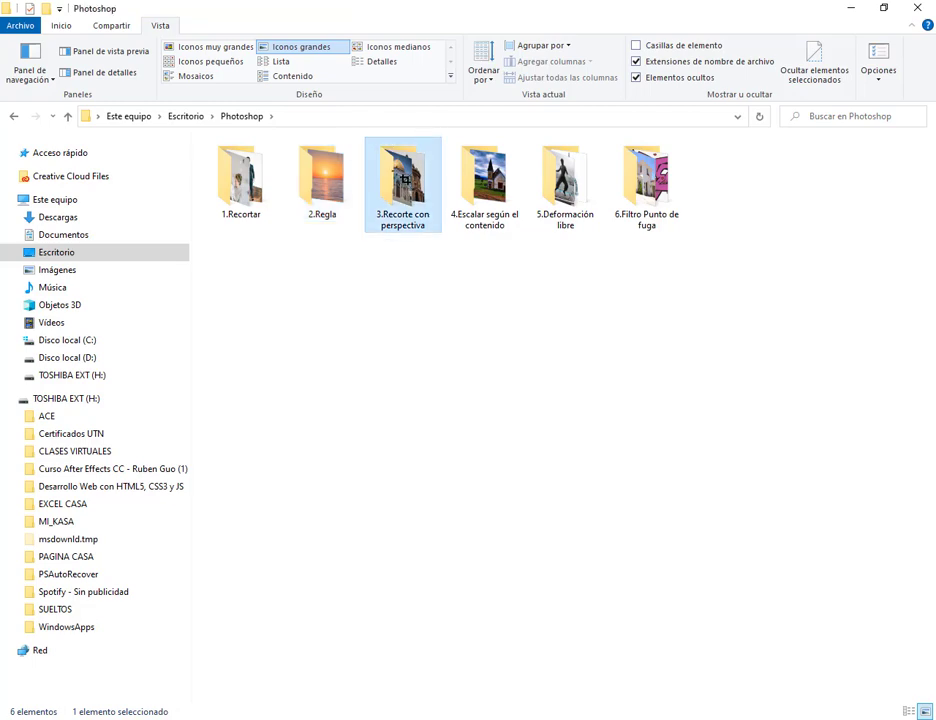
{"action": "double_click", "coordinate": [405, 180]}
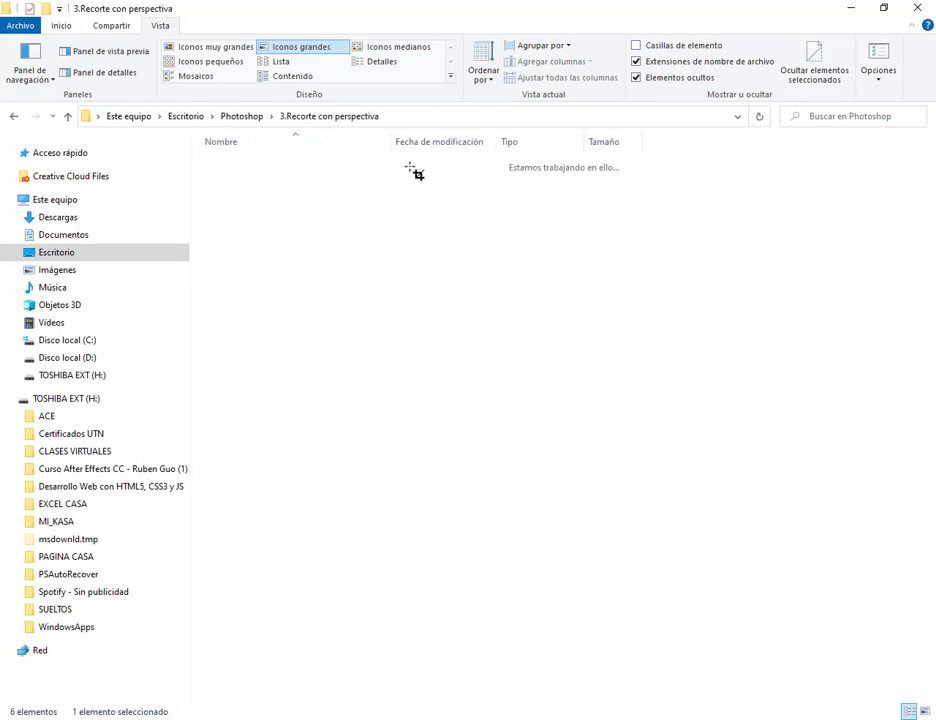
{"action": "left_click", "coordinate": [185, 47]}
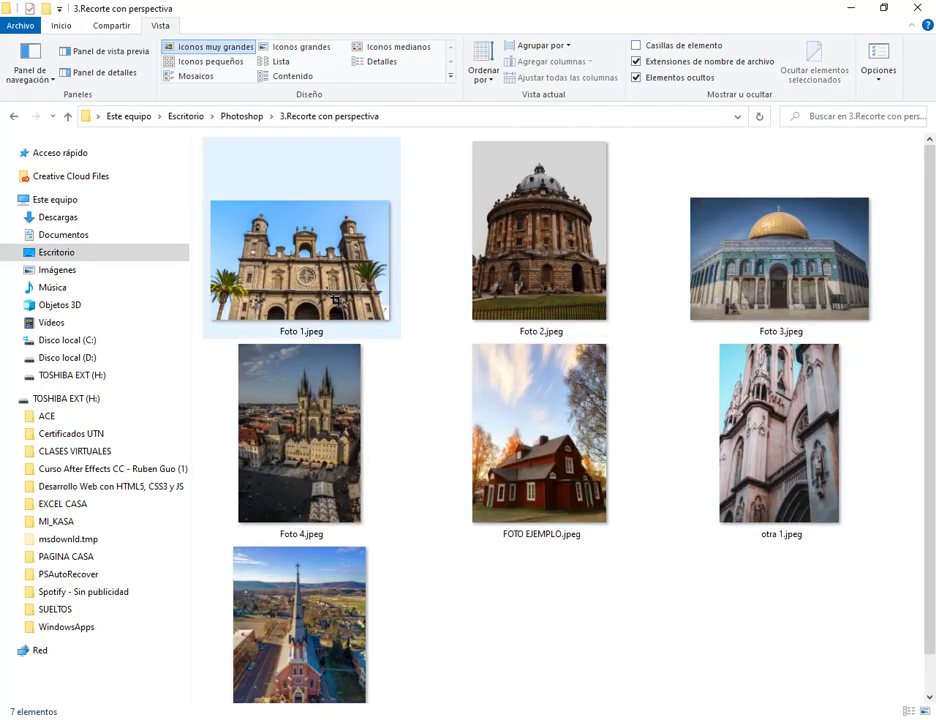
Open Foto 1.jpeg in Photos and compare it with Foto 2.jpeg, ending on Foto 2
{"action": "double_click", "coordinate": [330, 270]}
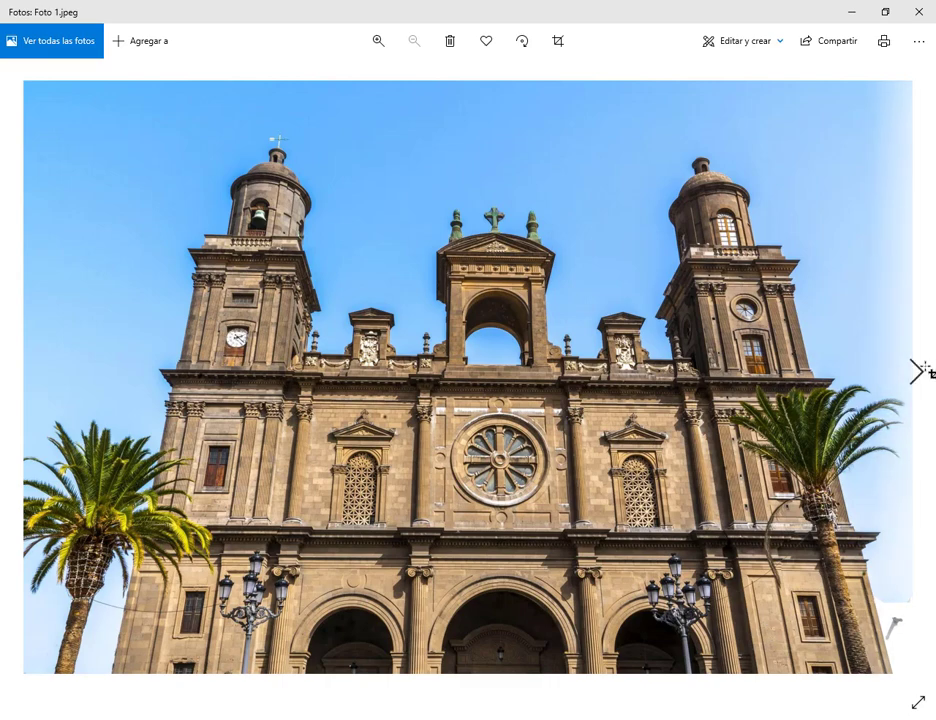
{"action": "left_click", "coordinate": [918, 372]}
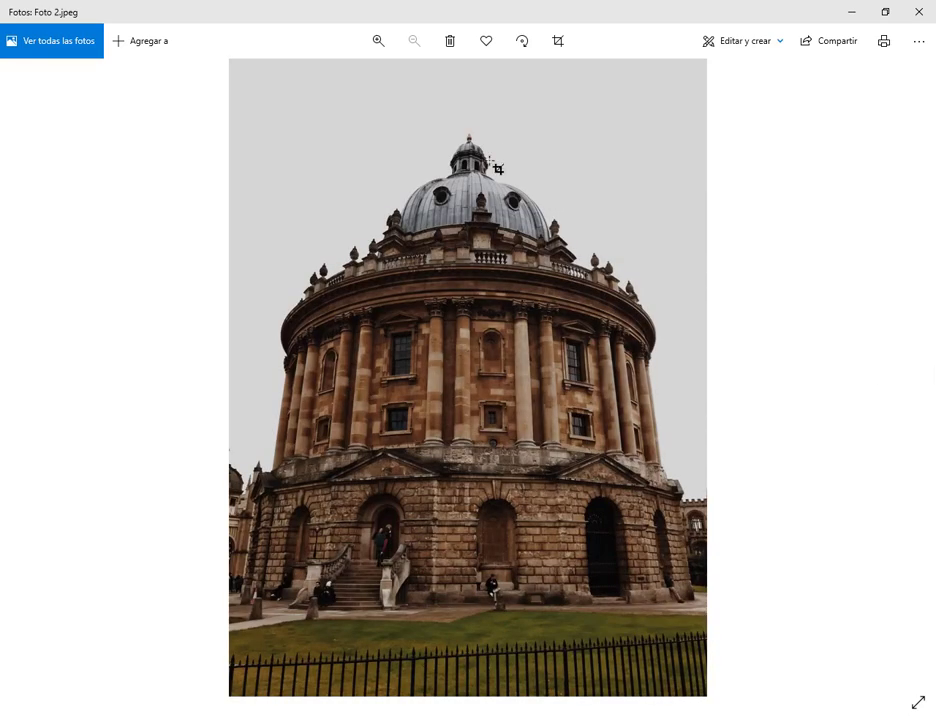
{"action": "left_click", "coordinate": [20, 372]}
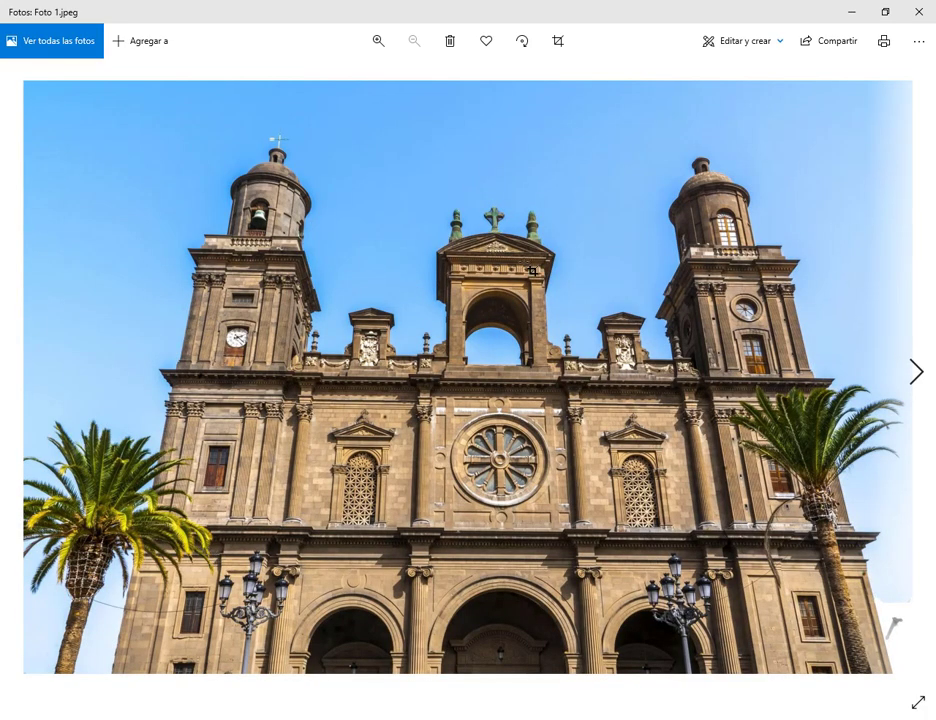
{"action": "left_click", "coordinate": [918, 345]}
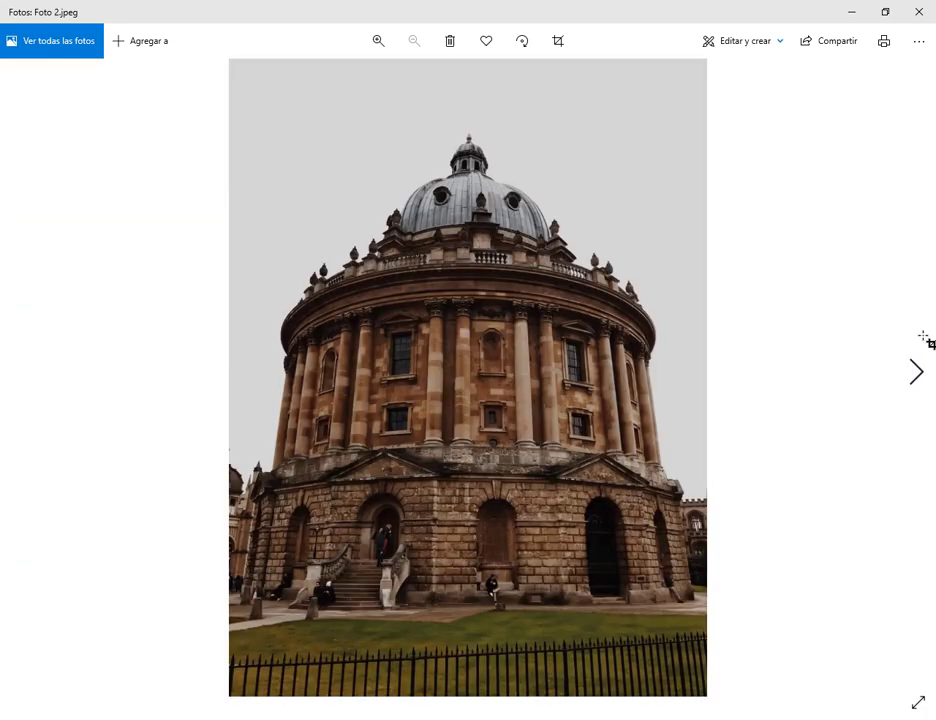
{"action": "left_click", "coordinate": [886, 14]}
Trace guide lines along the building's leaning left and right sides, then erase them
{"action": "left_click_drag", "start_coordinate": [411, 34], "coordinate": [468, 197]}
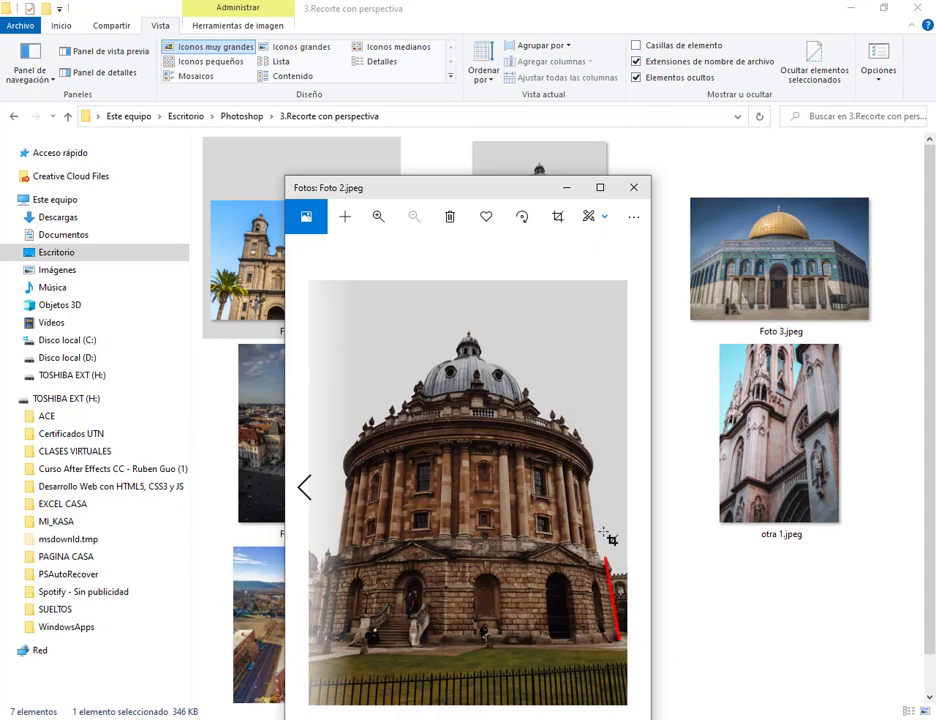
{"action": "mouse_move", "coordinate": [625, 648]}
{"action": "left_mouse_down"}
{"action": "mouse_move", "coordinate": [563, 187]}
{"action": "mouse_move", "coordinate": [527, 8]}
{"action": "left_mouse_up"}
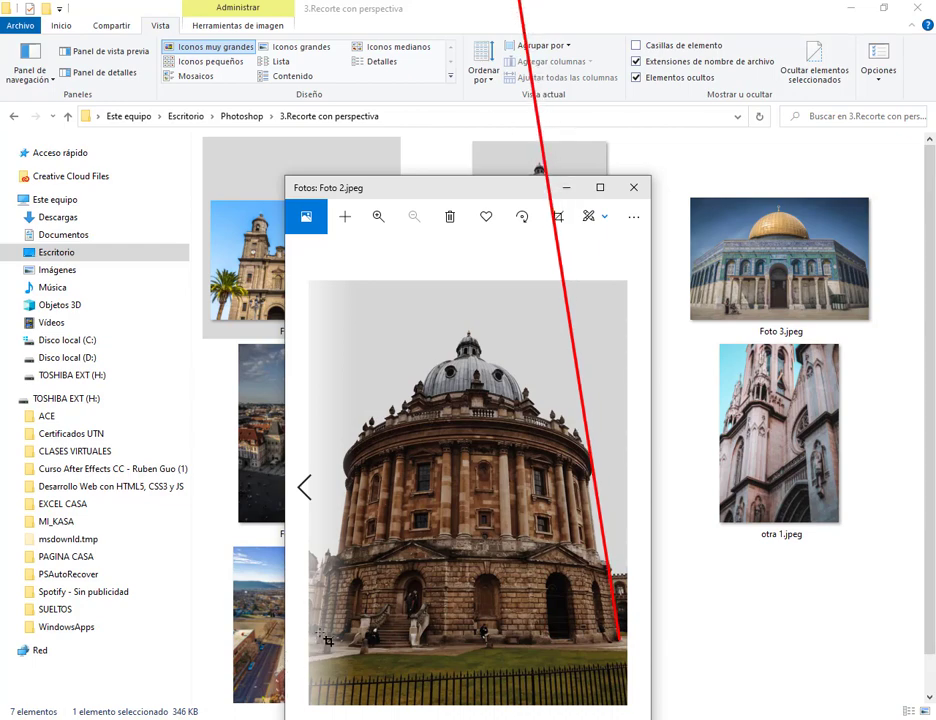
{"action": "left_click_drag", "start_coordinate": [320, 637], "coordinate": [419, 8]}
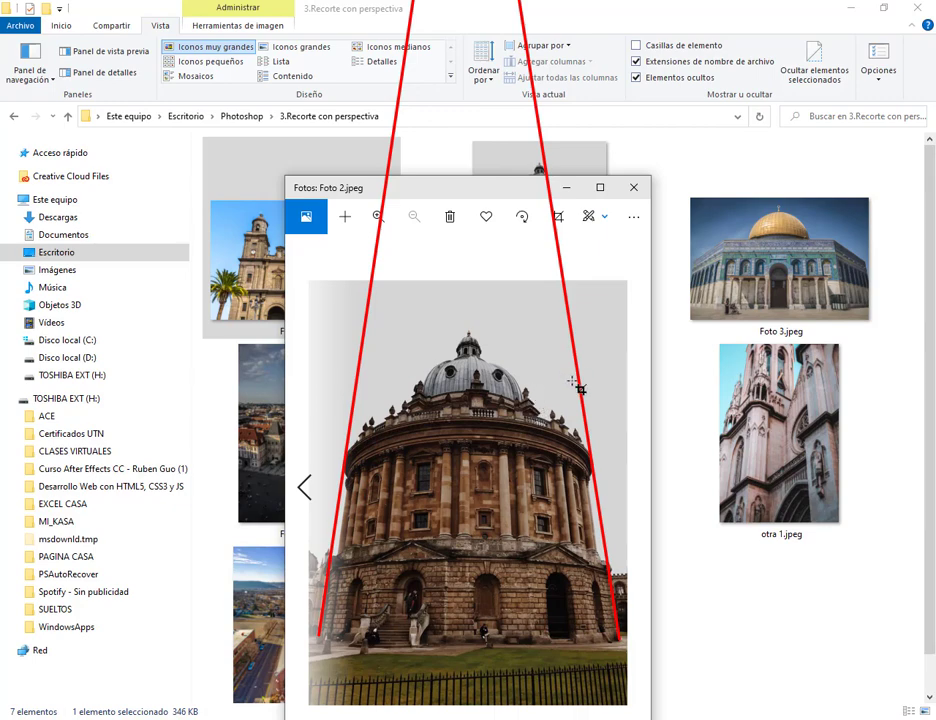
{"action": "key", "text": "Escape"}
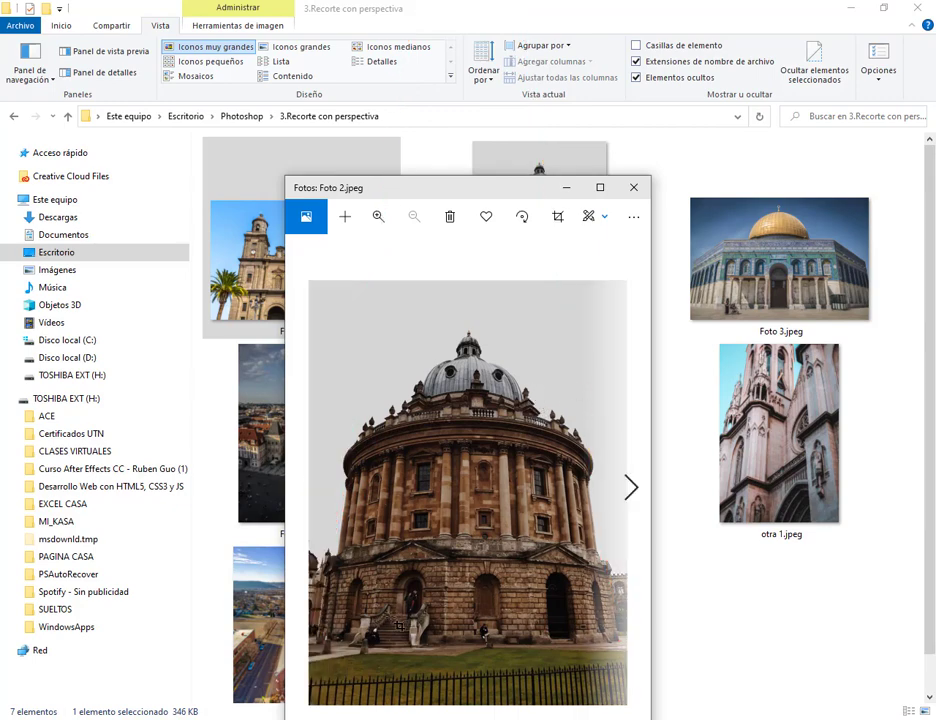
Draw a true vertical guide from the building's lower-left corner, then close the photo viewer
{"action": "left_click_drag", "start_coordinate": [327, 644], "coordinate": [430, 63]}
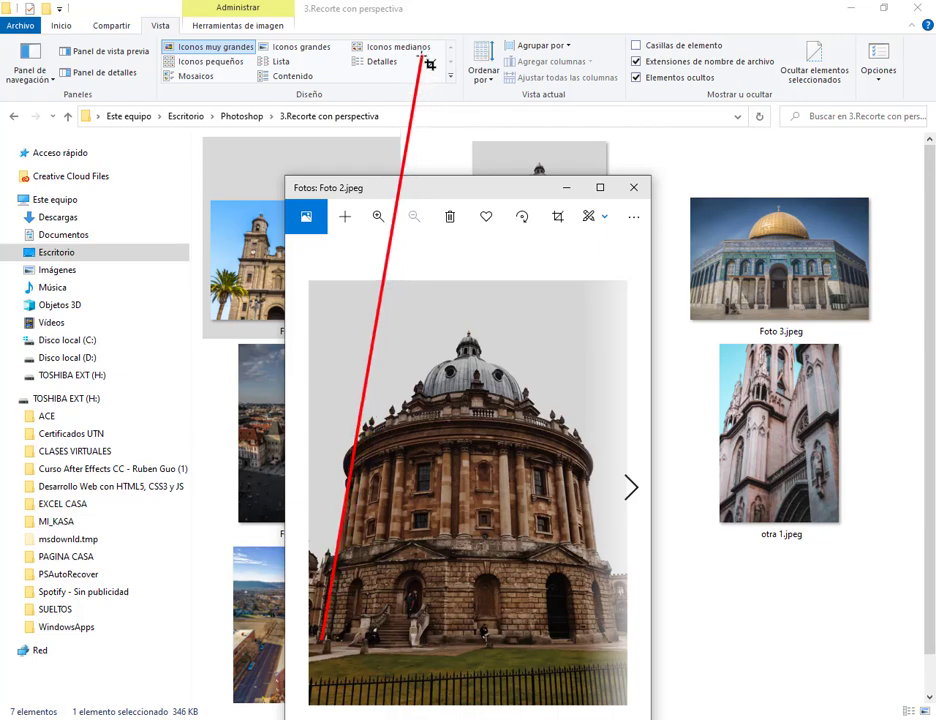
{"action": "mouse_move", "coordinate": [430, 63]}
{"action": "left_mouse_down"}
{"action": "mouse_move", "coordinate": [339, 61]}
{"action": "mouse_move", "coordinate": [324, 50]}
{"action": "left_mouse_up"}
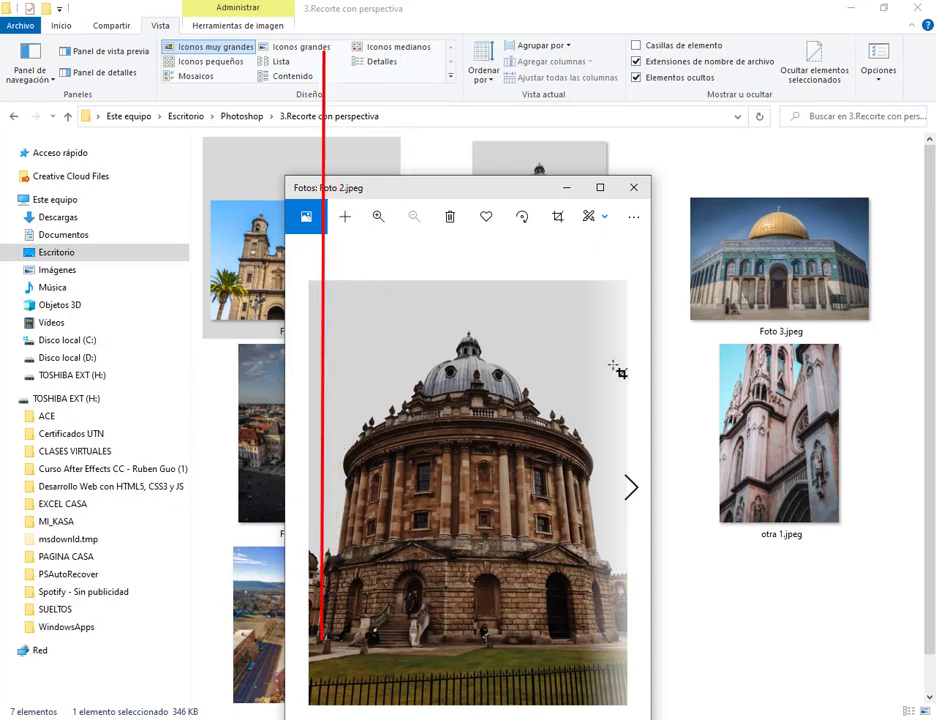
{"action": "left_click", "coordinate": [633, 187]}
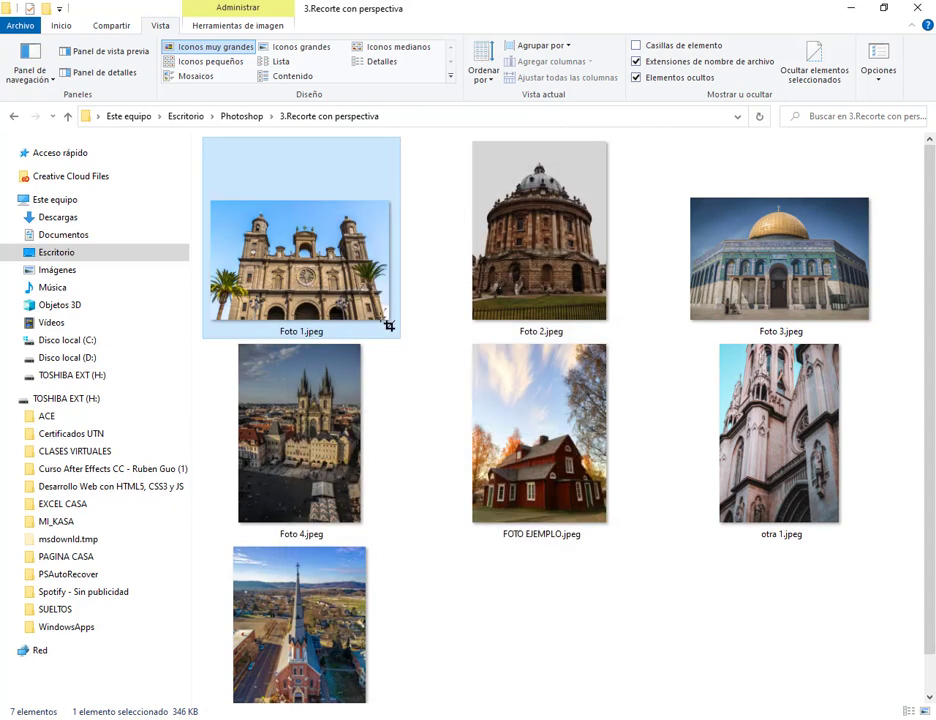
Drag Foto 1.jpeg into Photoshop, keeping its embedded colour profile
{"action": "mouse_move", "coordinate": [300, 290]}
{"action": "left_mouse_down"}
{"action": "mouse_move", "coordinate": [441, 553]}
{"action": "mouse_move", "coordinate": [427, 410]}
{"action": "left_mouse_up"}
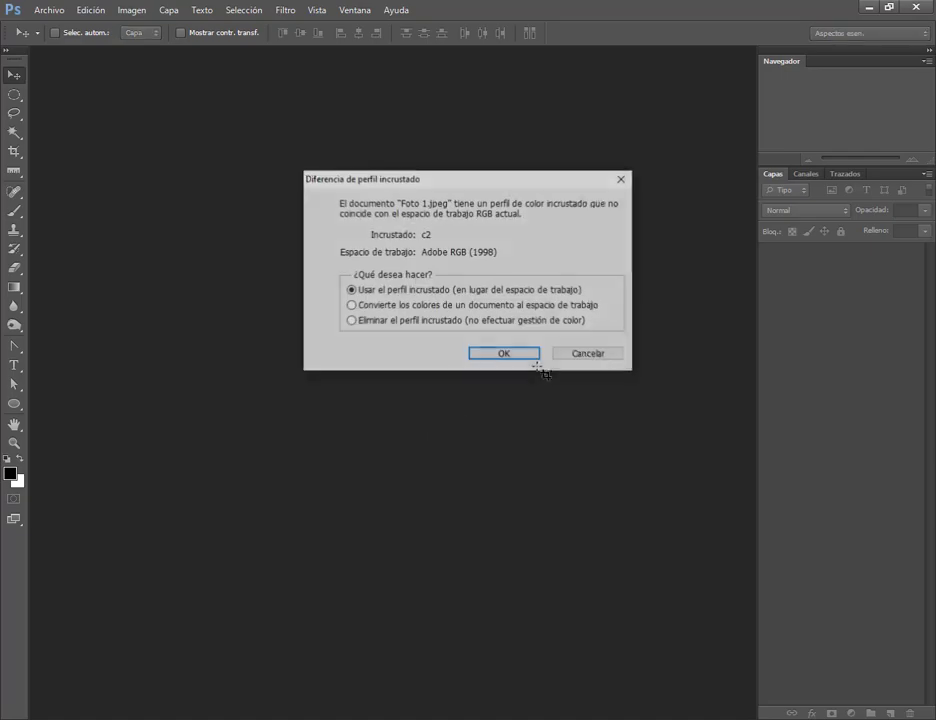
{"action": "left_click", "coordinate": [491, 355]}
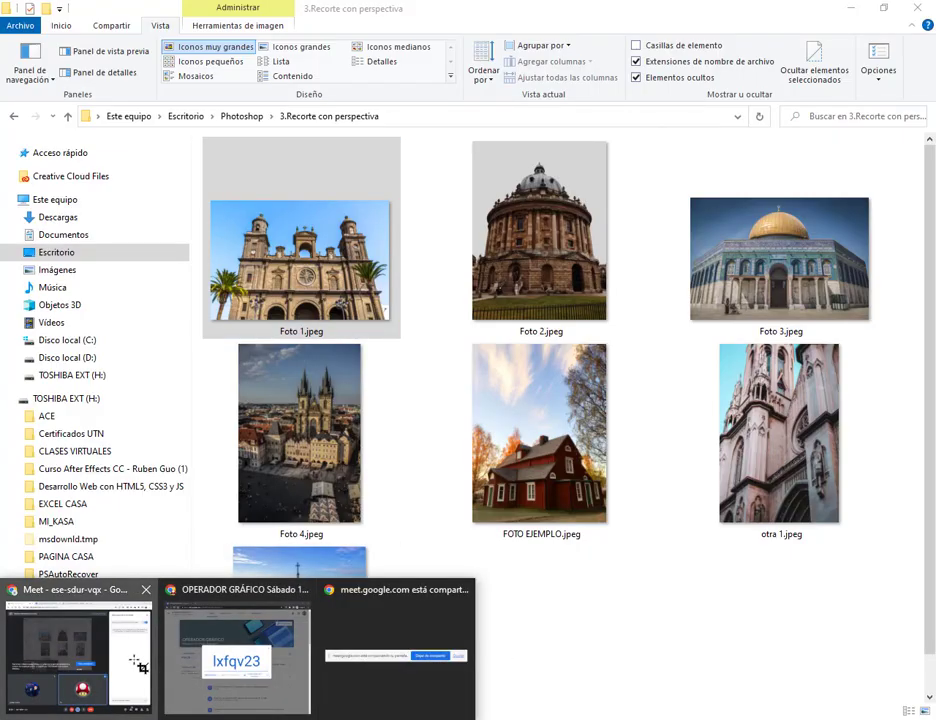
In the browser's Drive tab, go up to Clase 9 - Otras herramientas and open Recorte con perspectiva
{"action": "left_click", "coordinate": [135, 663]}
{"action": "left_click", "coordinate": [330, 12]}
{"action": "left_click", "coordinate": [455, 12]}
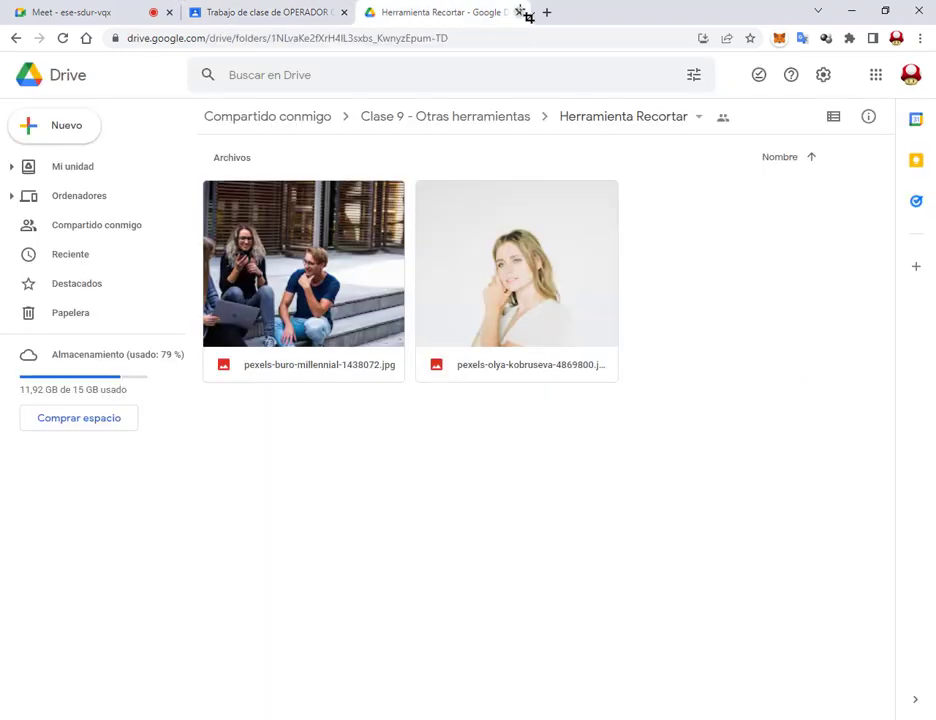
{"action": "left_click", "coordinate": [528, 128]}
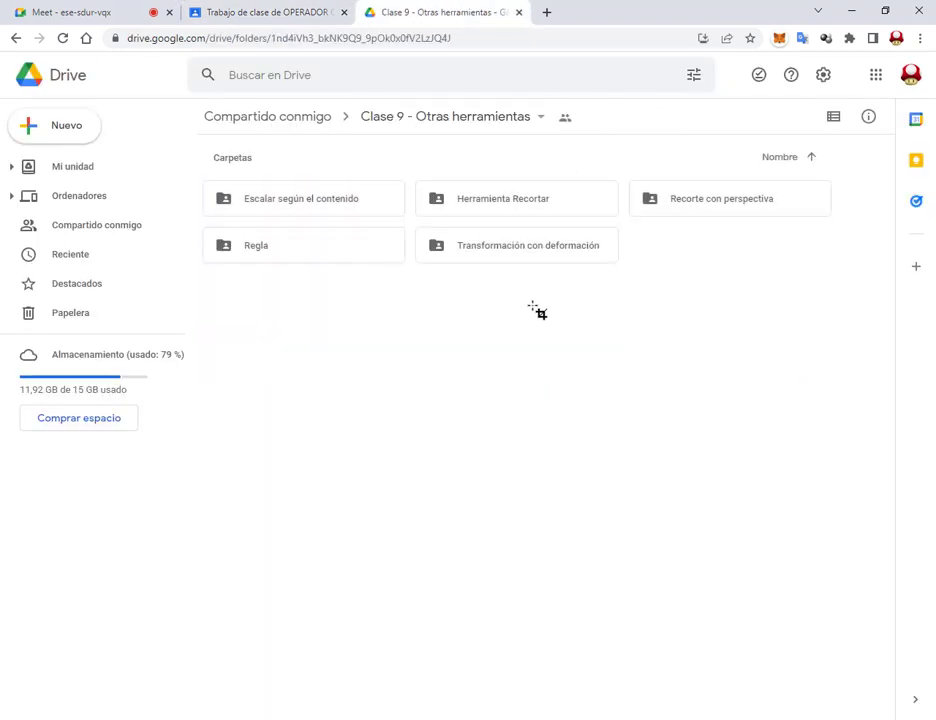
{"action": "double_click", "coordinate": [708, 205]}
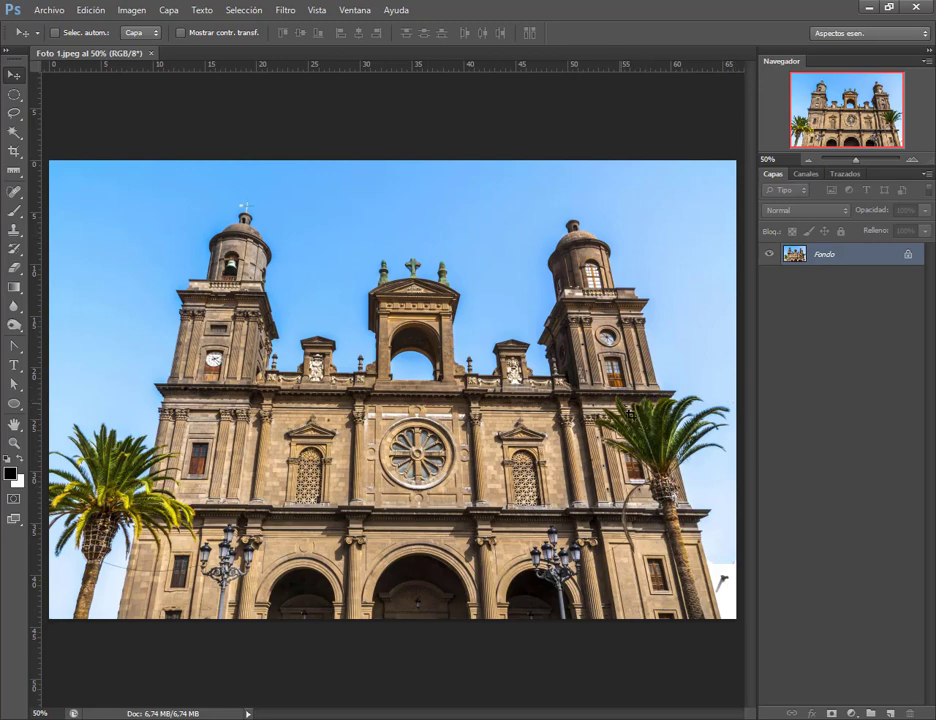
Zoom out and switch to the Perspective Crop (Recorte con perspectiva) tool
{"action": "scroll", "coordinate": [392, 390], "scroll_direction": "down", "scroll_amount": 2}
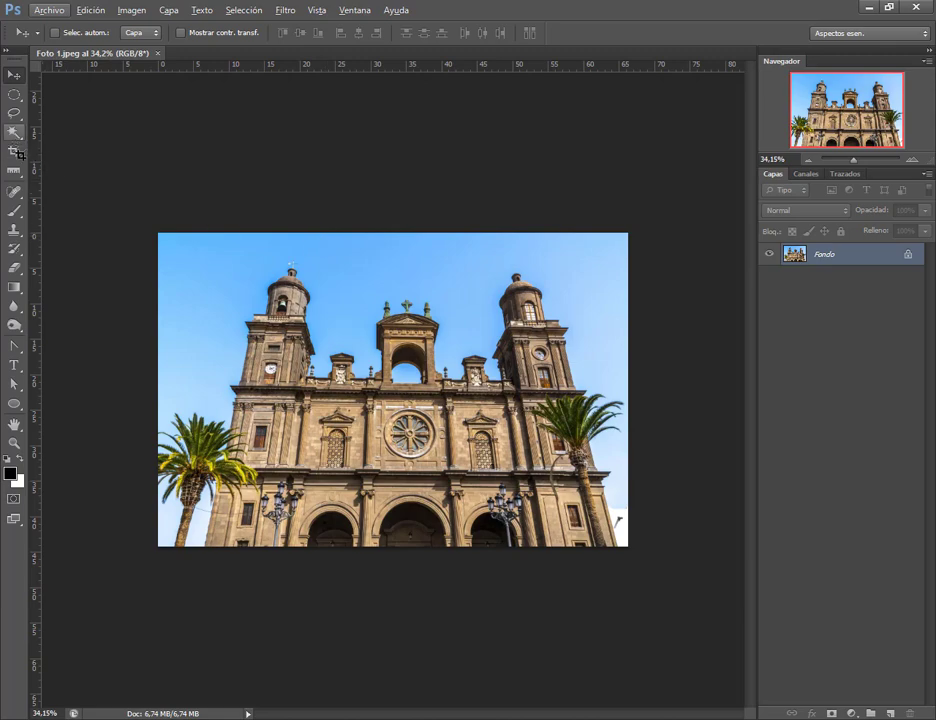
{"action": "left_click", "coordinate": [16, 153]}
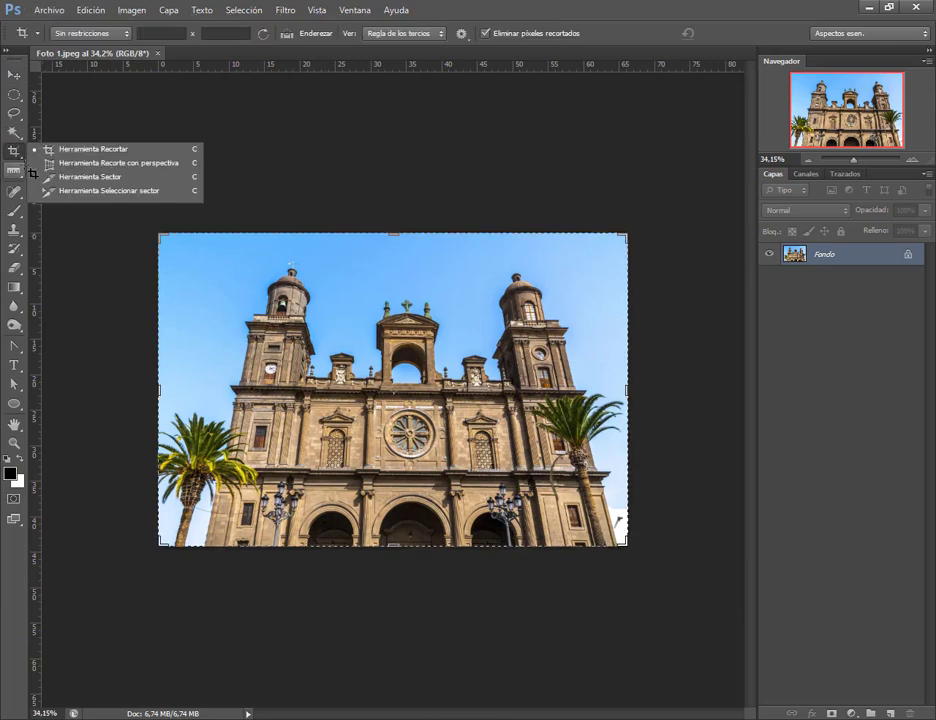
{"action": "left_click", "coordinate": [150, 166]}
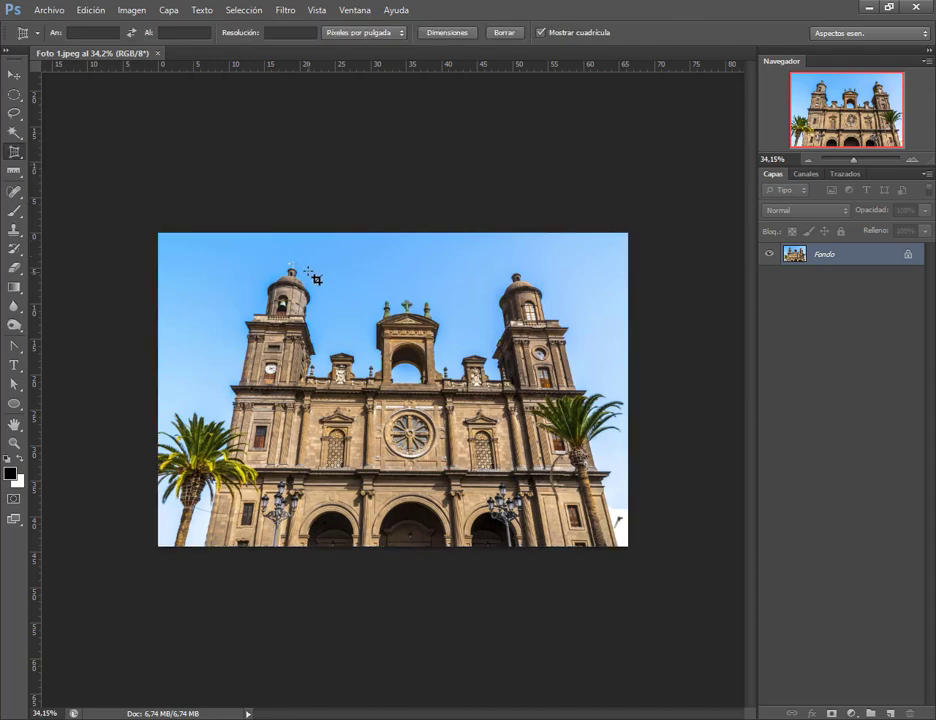
{"action": "right_click", "coordinate": [30, 159]}
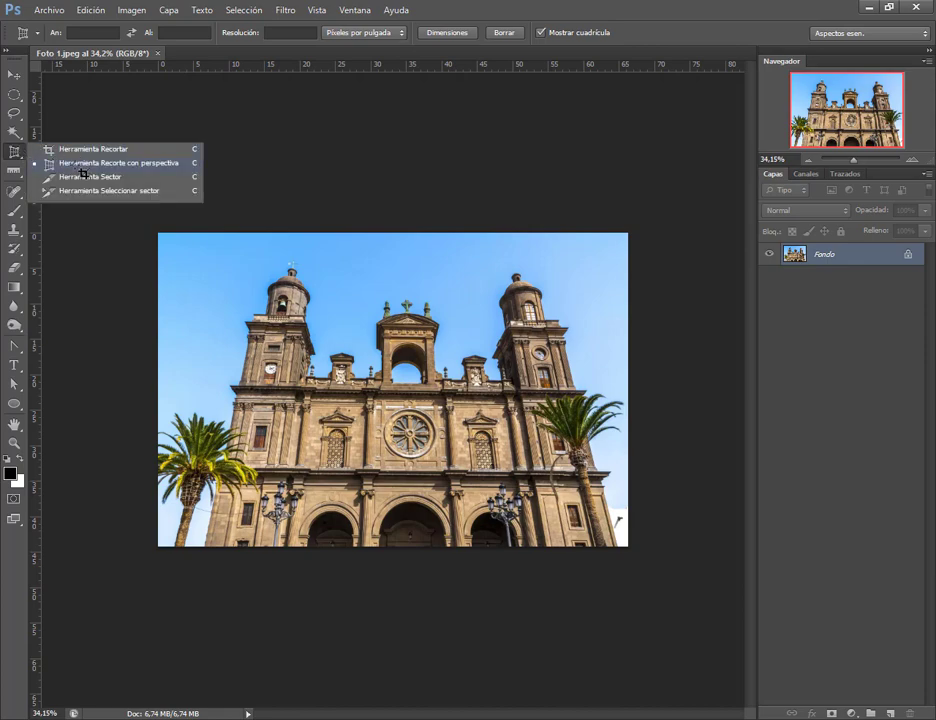
{"action": "key", "text": "Escape"}
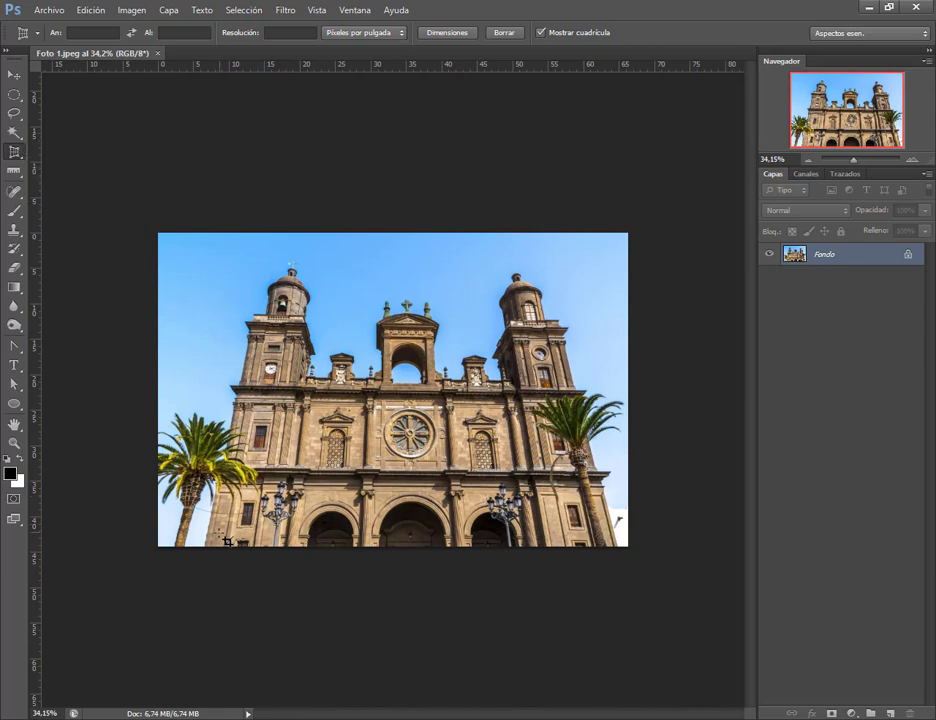
Draw a perspective crop box and align its top corners with the cathedral's towers
{"action": "left_click_drag", "start_coordinate": [204, 546], "coordinate": [617, 268]}
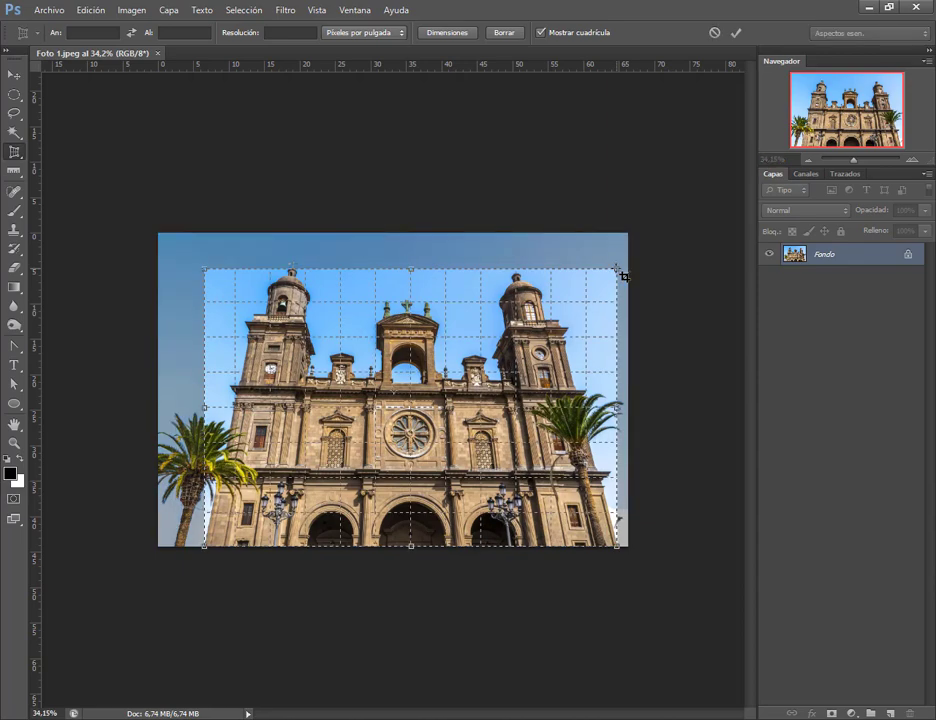
{"action": "key", "text": "ctrl+plus"}
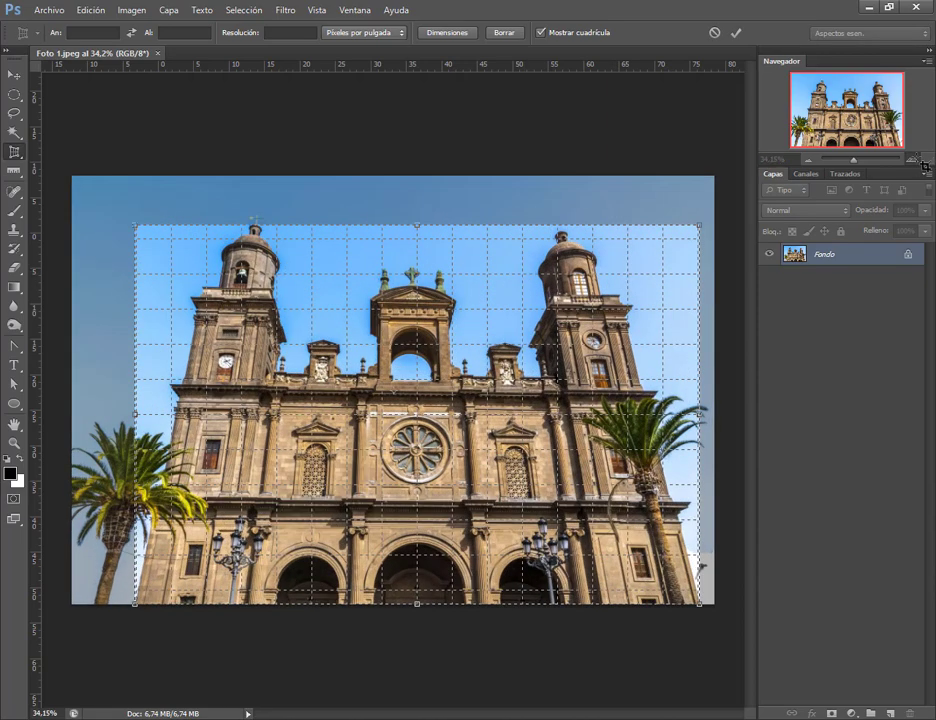
{"action": "left_click_drag", "start_coordinate": [720, 213], "coordinate": [692, 213]}
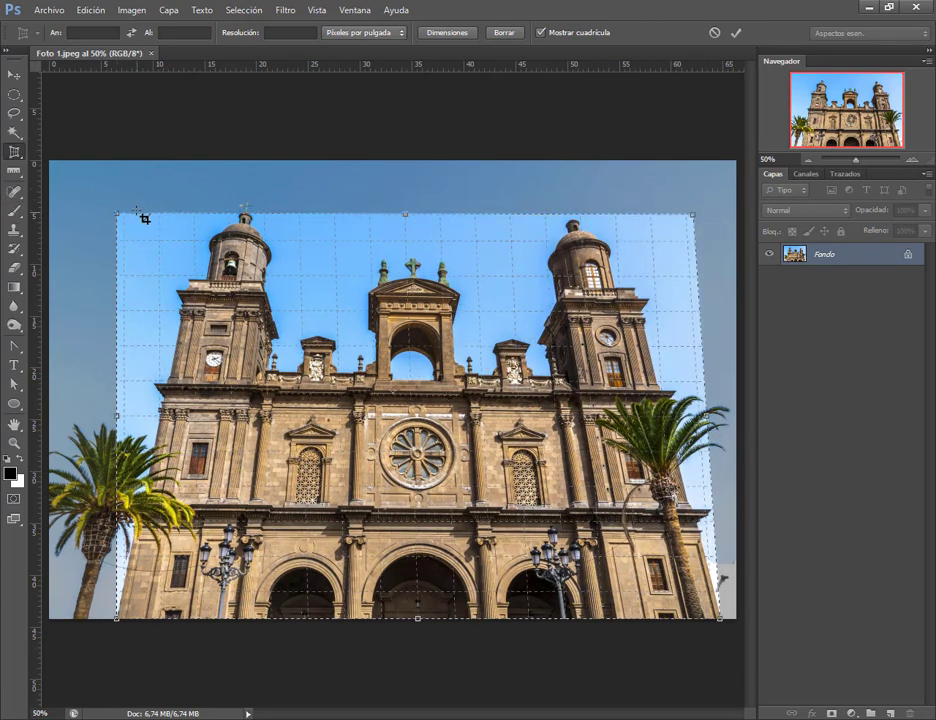
{"action": "mouse_move", "coordinate": [121, 218]}
{"action": "left_mouse_down"}
{"action": "mouse_move", "coordinate": [184, 180]}
{"action": "mouse_move", "coordinate": [213, 199]}
{"action": "left_mouse_up"}
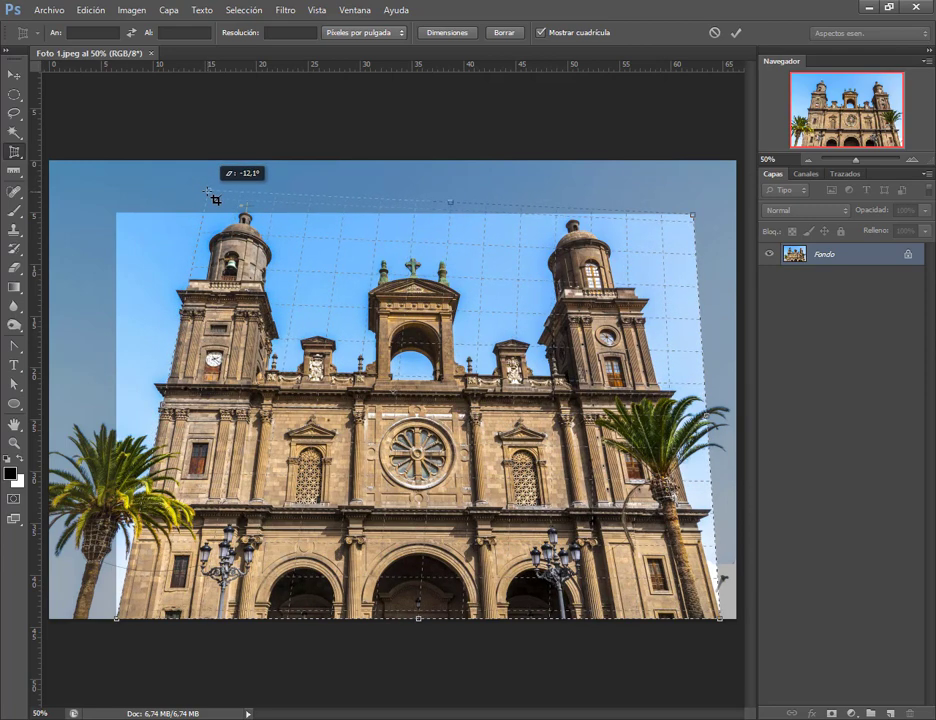
{"action": "left_click_drag", "start_coordinate": [213, 199], "coordinate": [213, 199]}
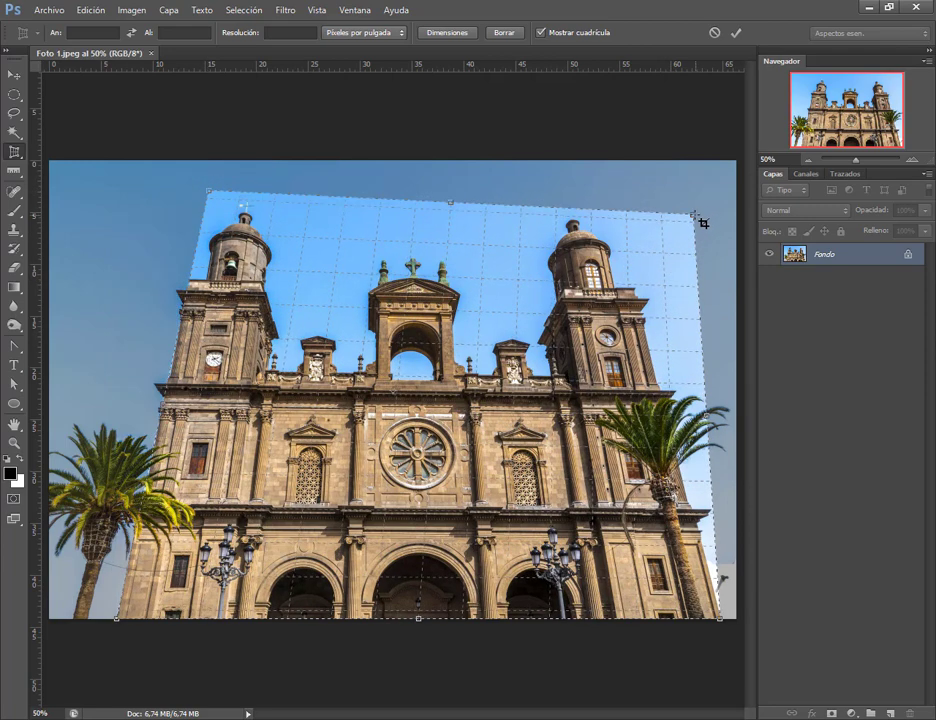
{"action": "mouse_move", "coordinate": [703, 222]}
{"action": "left_mouse_down"}
{"action": "mouse_move", "coordinate": [626, 209]}
{"action": "mouse_move", "coordinate": [612, 200]}
{"action": "mouse_move", "coordinate": [639, 203]}
{"action": "mouse_move", "coordinate": [614, 197]}
{"action": "left_mouse_up"}
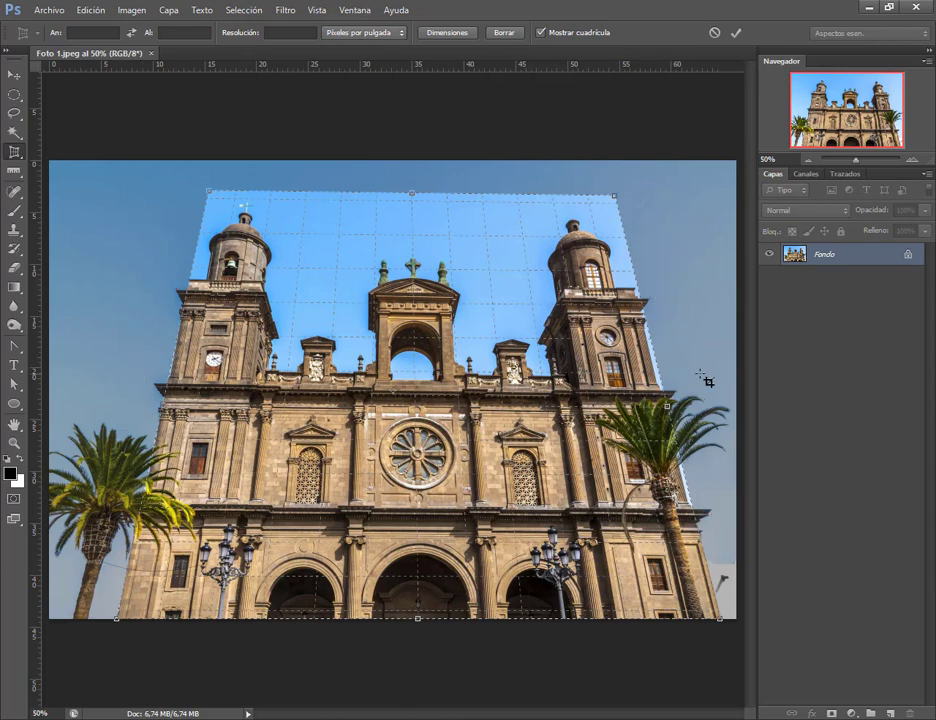
Fine-tune the crop corners to the towers and photo edges, then apply the perspective crop
{"action": "mouse_move", "coordinate": [727, 630]}
{"action": "left_mouse_down"}
{"action": "mouse_move", "coordinate": [742, 630]}
{"action": "mouse_move", "coordinate": [735, 619]}
{"action": "left_mouse_up"}
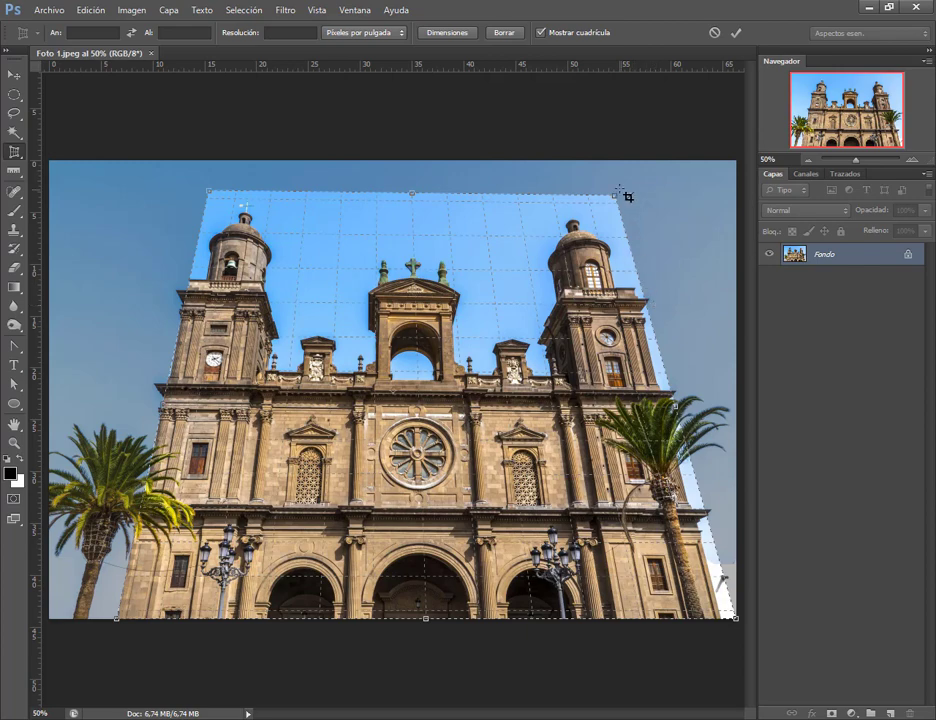
{"action": "left_click_drag", "start_coordinate": [616, 197], "coordinate": [636, 202]}
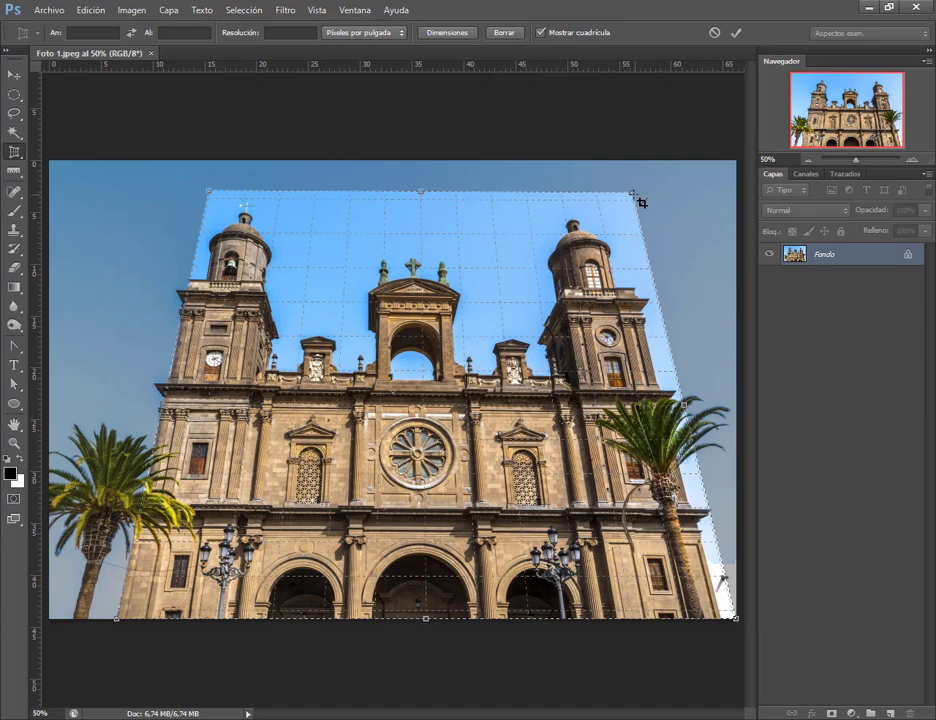
{"action": "left_click_drag", "start_coordinate": [639, 203], "coordinate": [637, 202]}
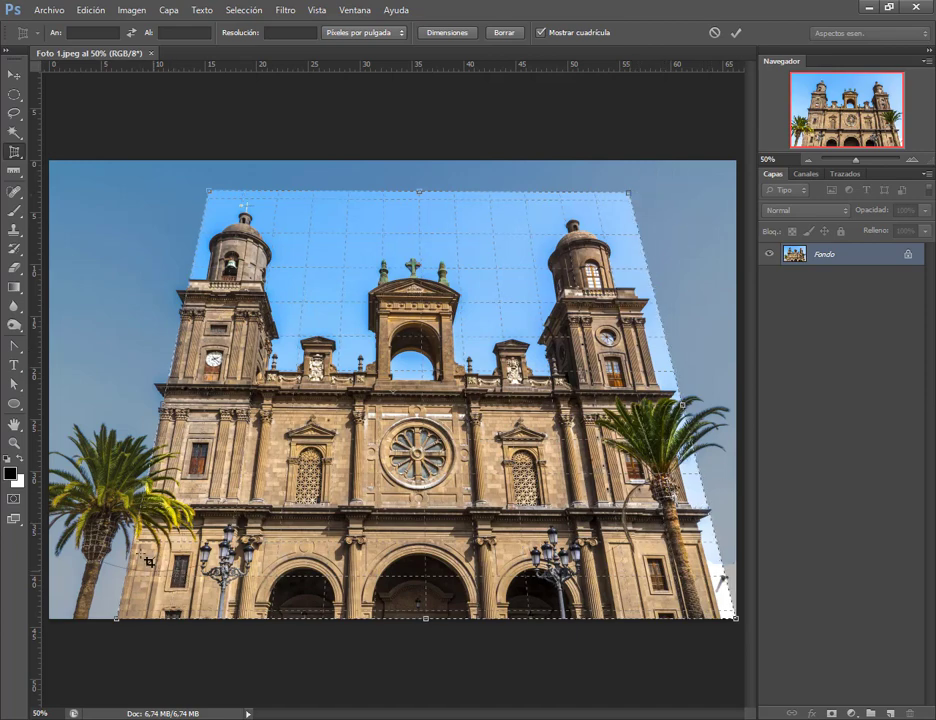
{"action": "left_click_drag", "start_coordinate": [119, 624], "coordinate": [90, 620]}
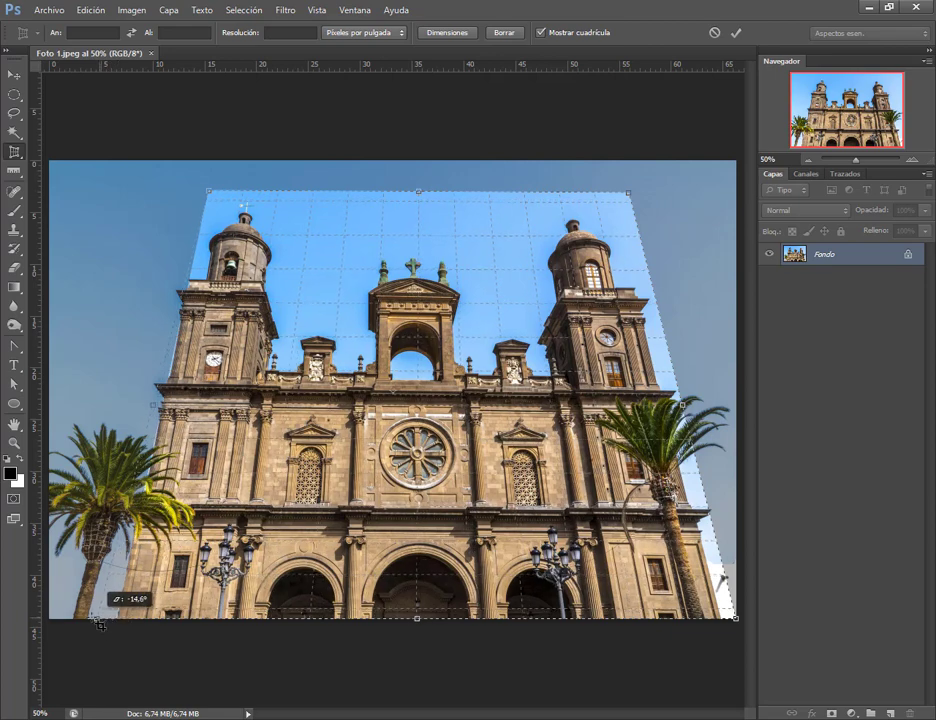
{"action": "left_click_drag", "start_coordinate": [220, 200], "coordinate": [200, 197]}
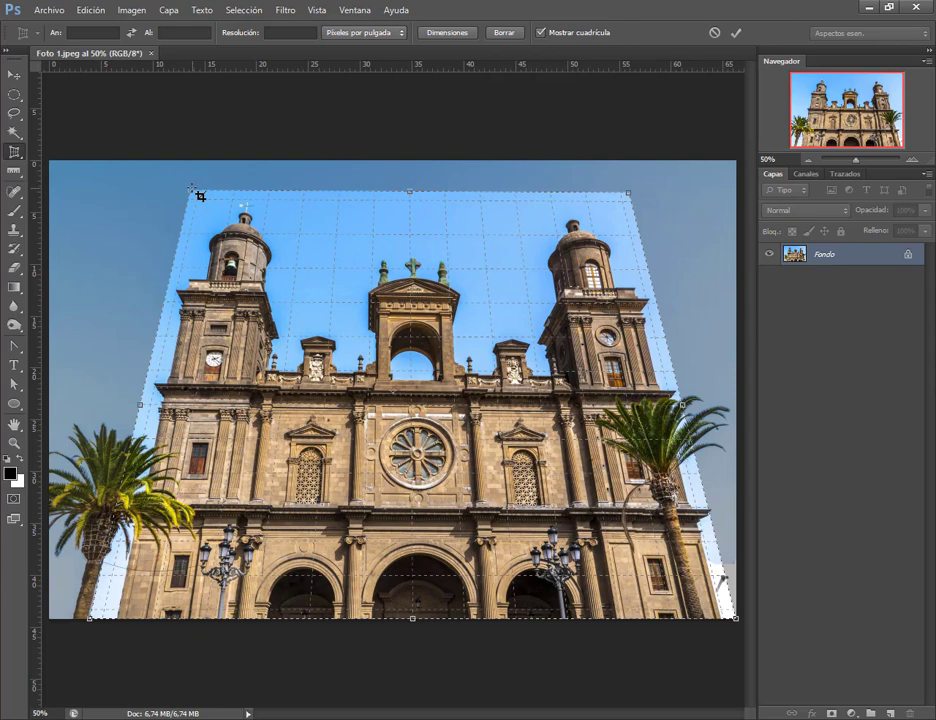
{"action": "left_click_drag", "start_coordinate": [98, 628], "coordinate": [103, 628]}
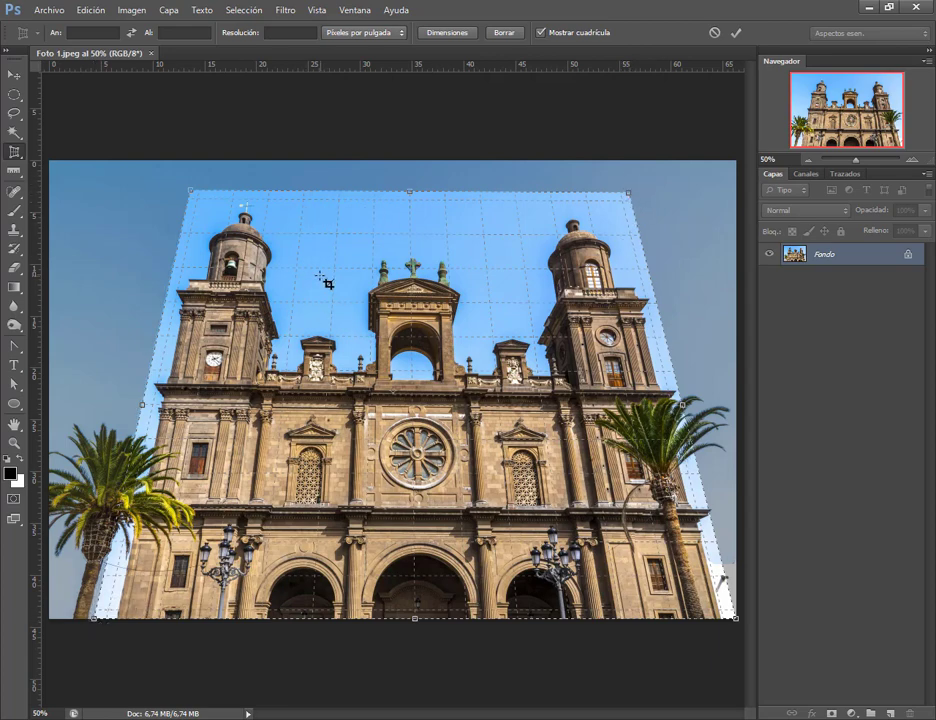
{"action": "scroll", "coordinate": [324, 278], "scroll_direction": "down", "scroll_amount": 3}
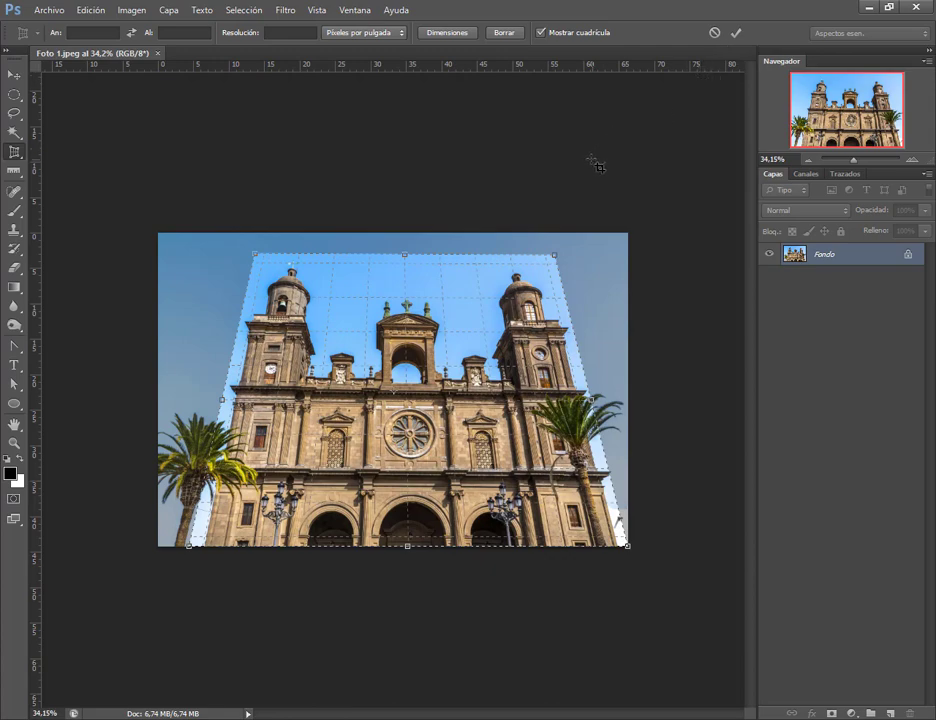
{"action": "key", "text": "alt+space"}
{"action": "key", "text": "Escape"}
{"action": "key", "text": "Return"}
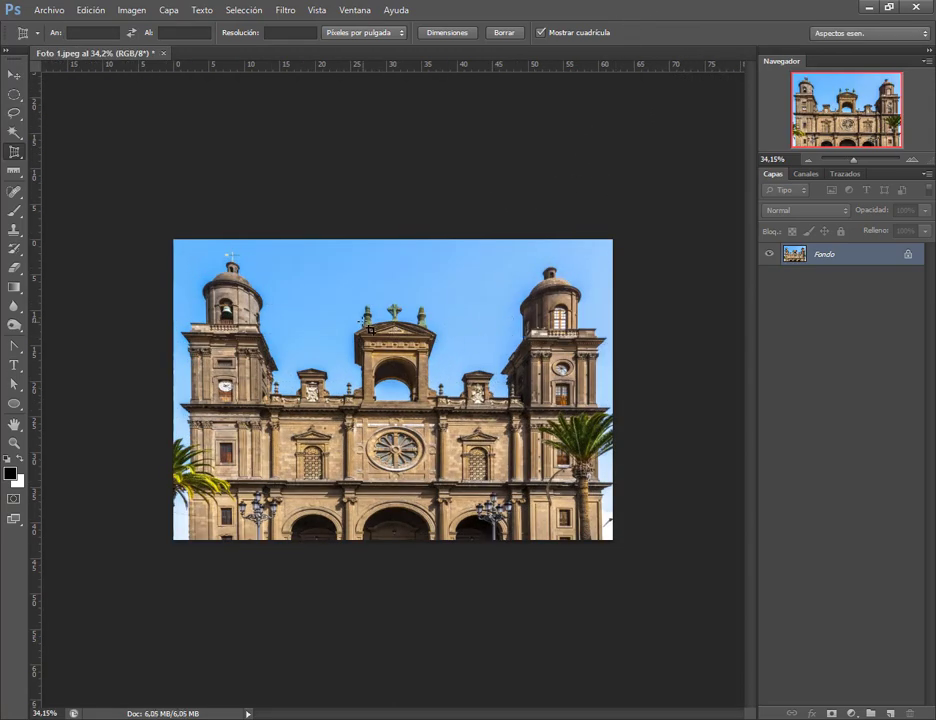
Convert the locked Fondo background into the editable layer Capa 0
{"action": "left_click", "coordinate": [15, 75]}
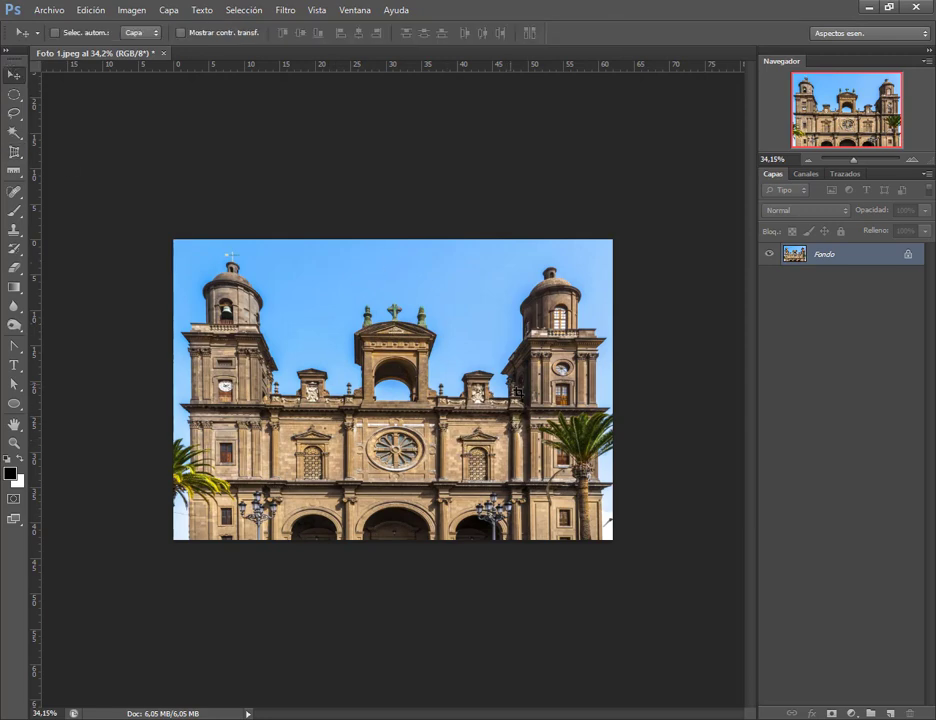
{"action": "double_click", "coordinate": [915, 262]}
{"action": "key", "text": "Return"}
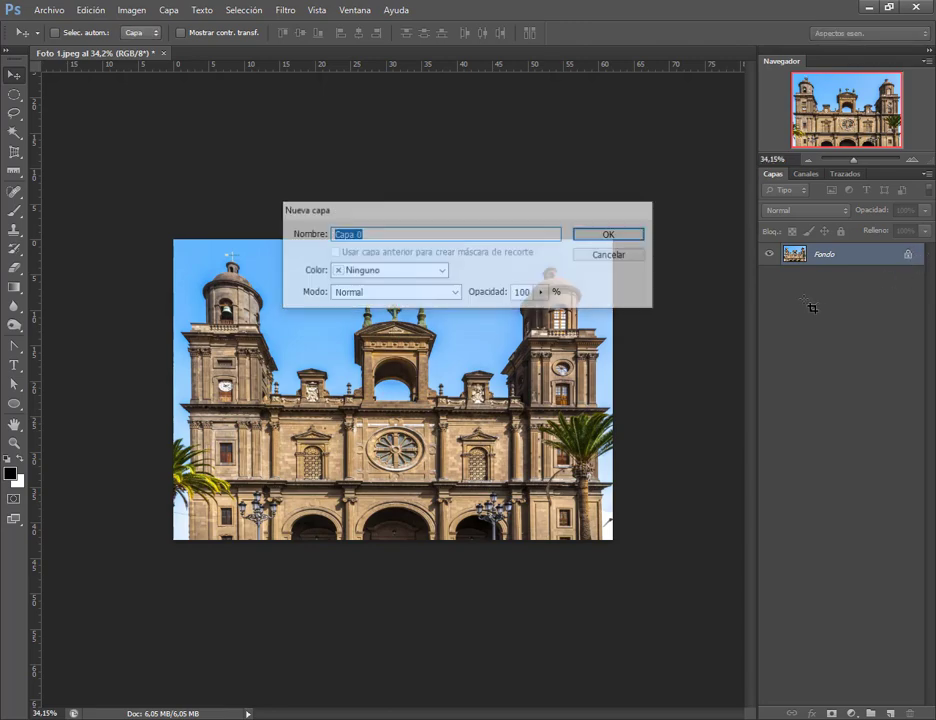
Free-transform Capa 0, squeezing it from the right to about 78% width
{"action": "key", "text": "ctrl+t"}
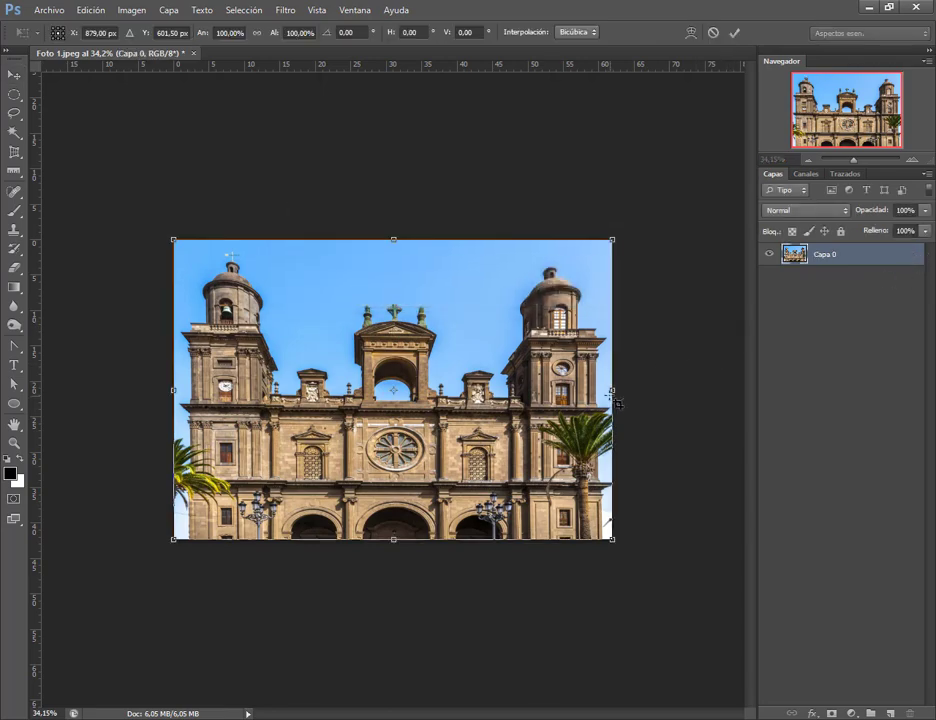
{"action": "left_click_drag", "start_coordinate": [620, 400], "coordinate": [572, 402]}
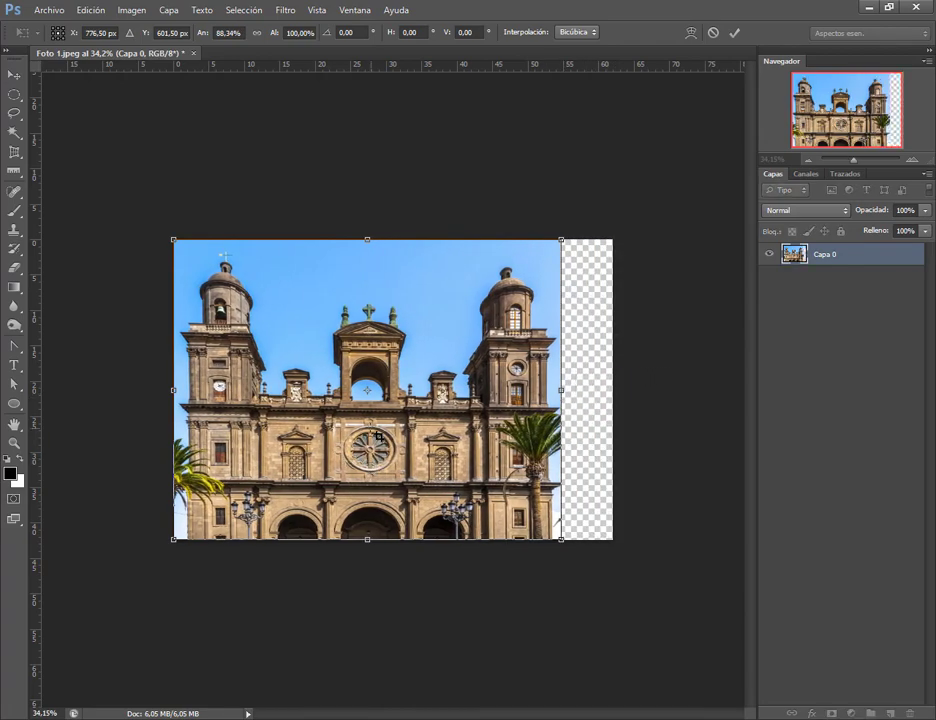
{"action": "key", "text": "ctrl+z"}
{"action": "key", "text": "ctrl+0"}
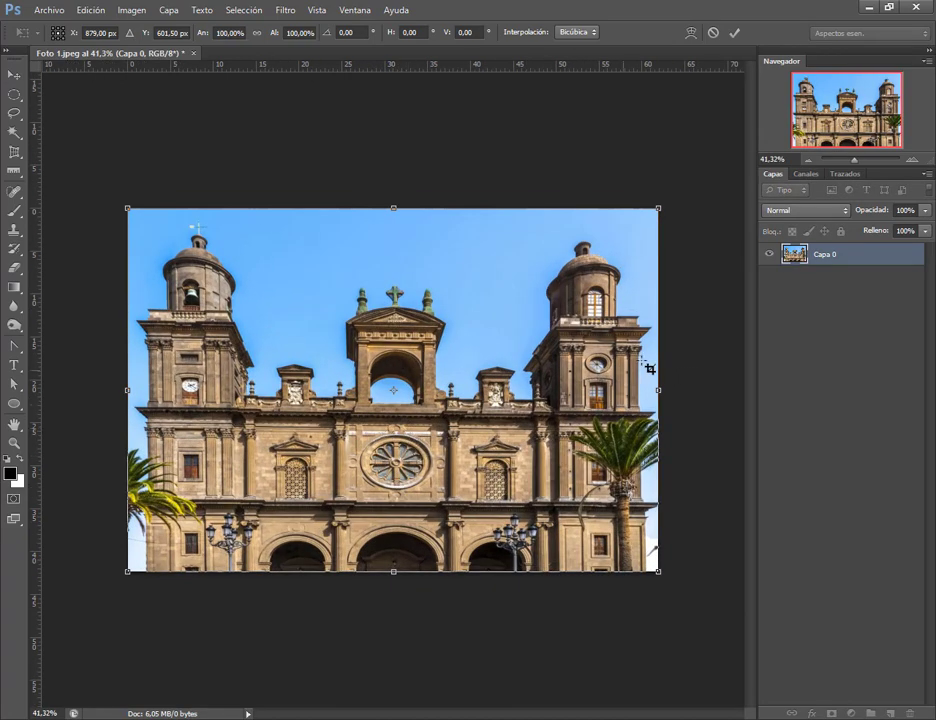
{"action": "left_click_drag", "start_coordinate": [658, 390], "coordinate": [552, 403]}
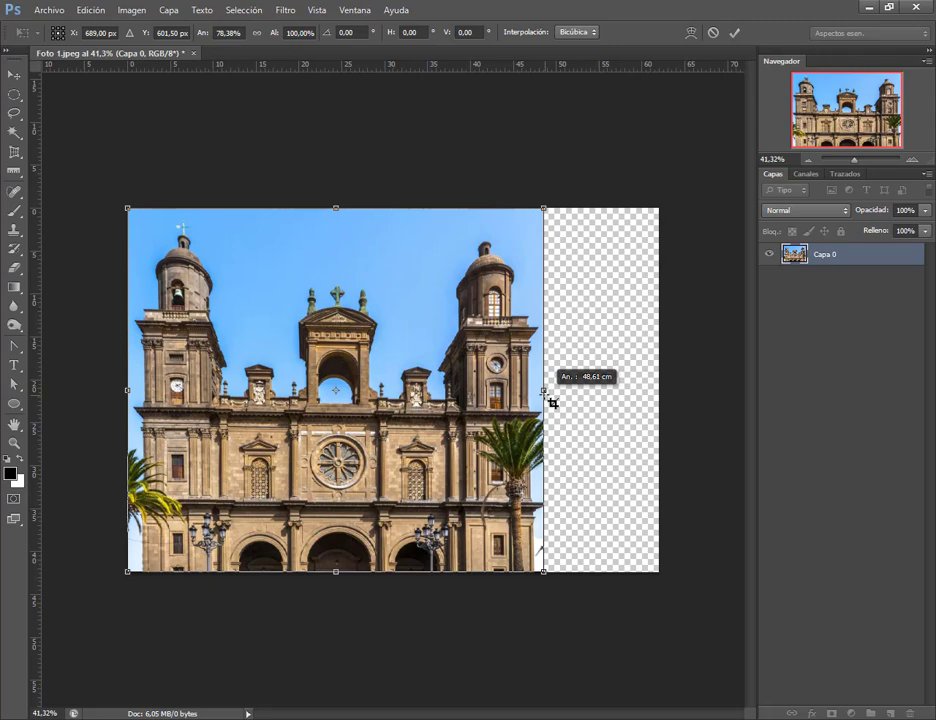
{"action": "key", "text": "Return"}
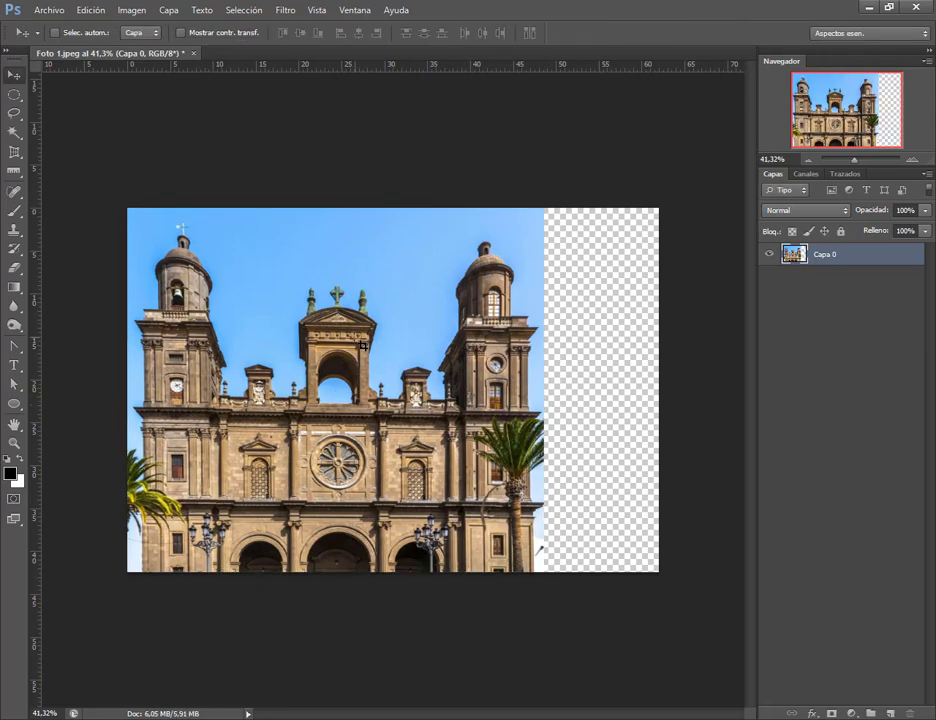
Crop the canvas's right edge in to the photo, removing the transparent strip (4,74 MB)
{"action": "left_click", "coordinate": [14, 152]}
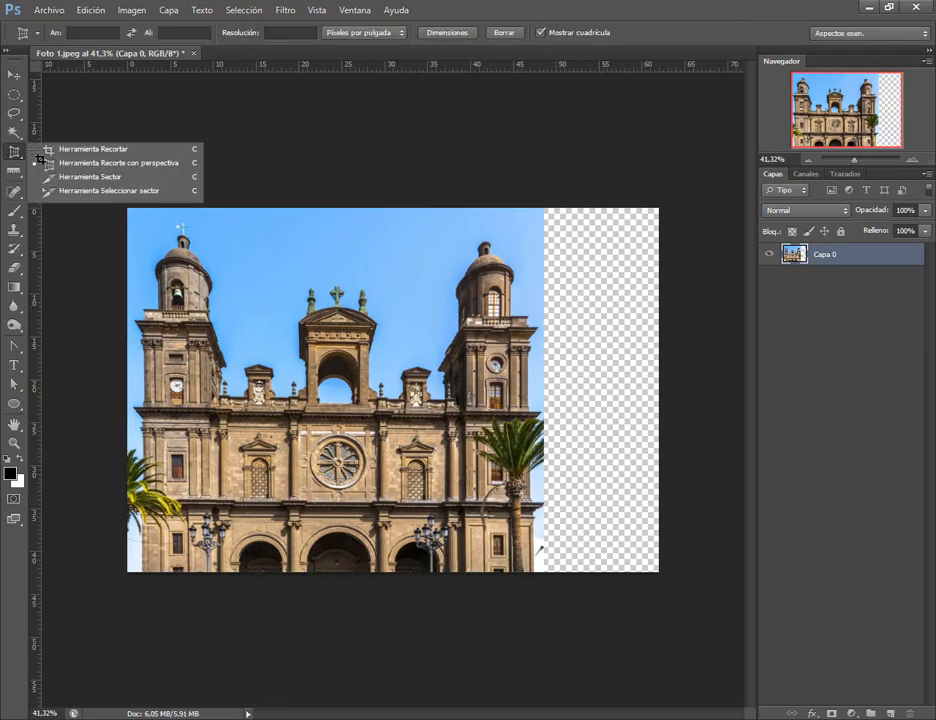
{"action": "left_click", "coordinate": [40, 156]}
{"action": "left_click_drag", "start_coordinate": [659, 389], "coordinate": [602, 391]}
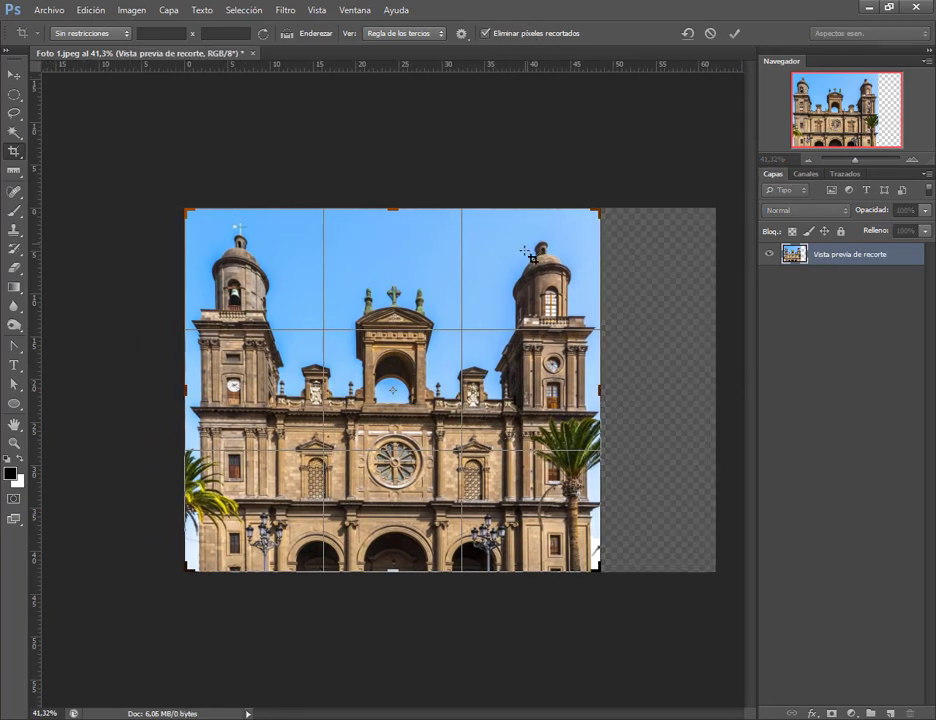
{"action": "key", "text": "Return"}
{"action": "key", "text": "v"}
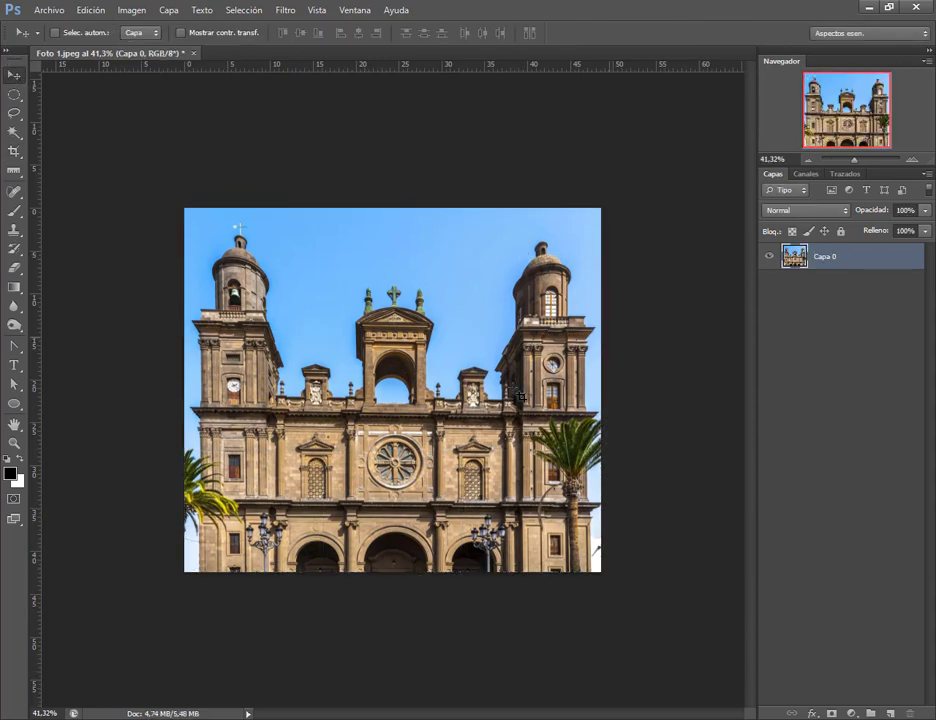
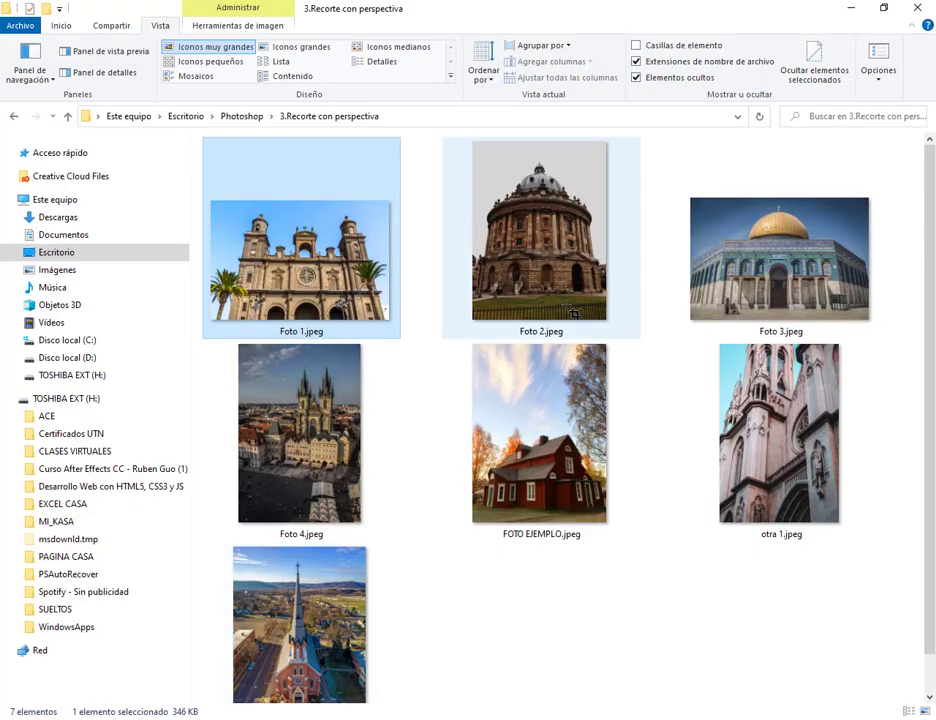
Drag Foto 2.jpeg from File Explorer toward the Photoshop window
{"action": "left_click_drag", "start_coordinate": [575, 298], "coordinate": [434, 25]}
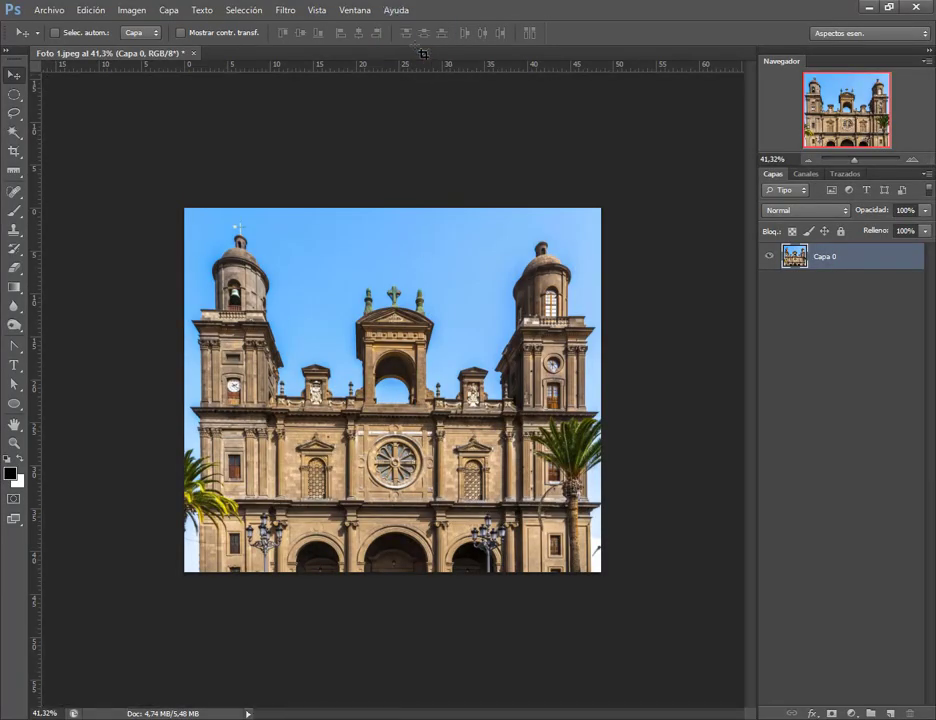
Open Foto 2.jpeg in Photoshop, keeping its embedded profile, and select the Perspective Crop Tool
{"action": "left_click_drag", "start_coordinate": [434, 25], "coordinate": [310, 39]}
{"action": "left_click", "coordinate": [525, 355]}
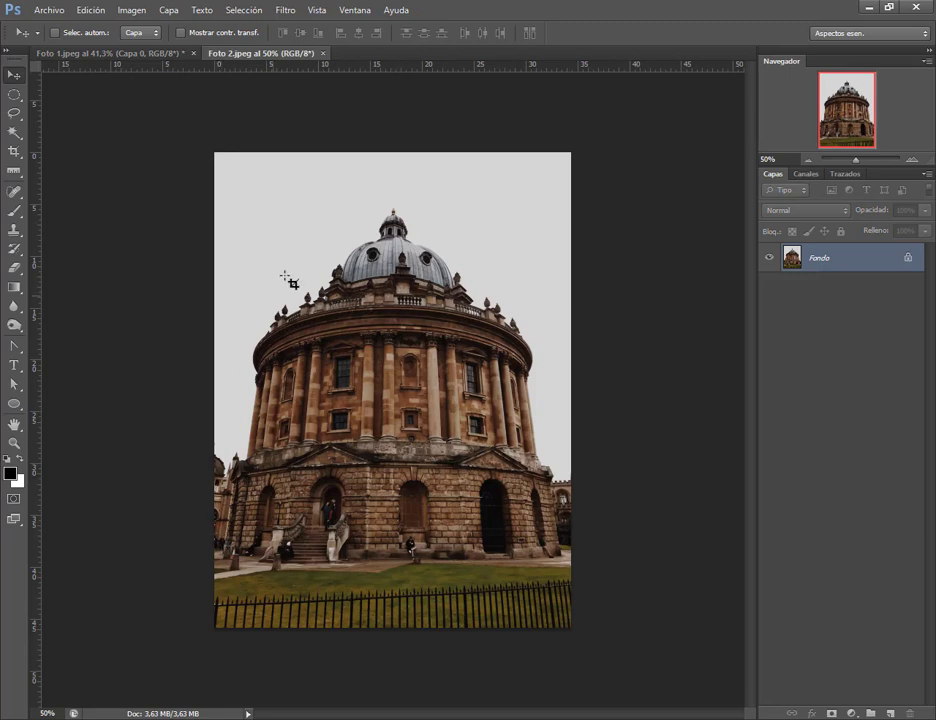
{"action": "left_click", "coordinate": [14, 151]}
{"action": "left_click", "coordinate": [46, 164]}
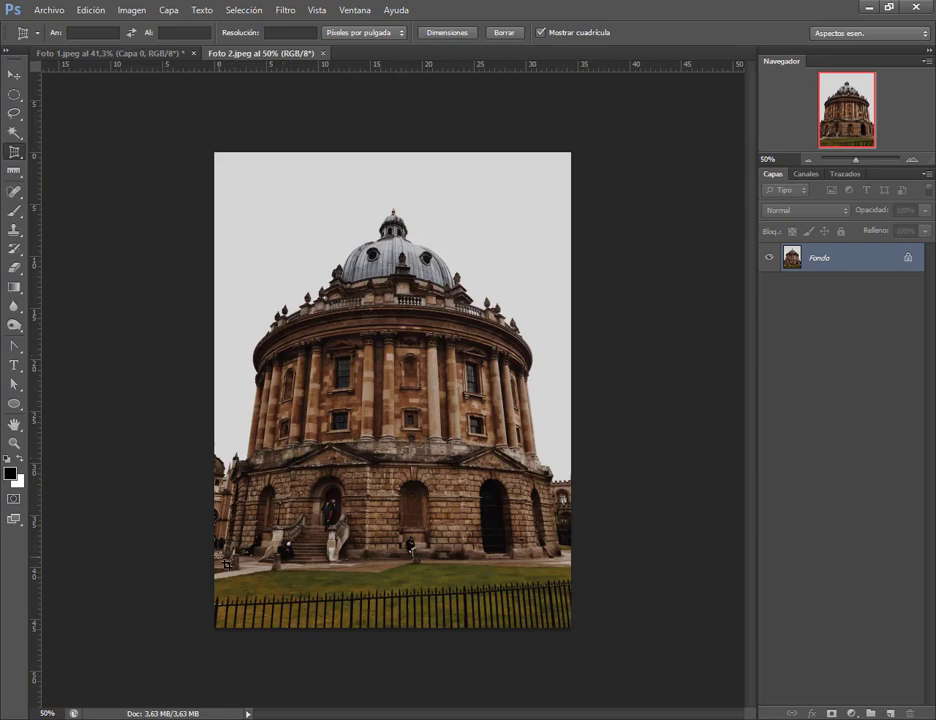
Draw a perspective crop frame and taper its corners along the domed building's leaning walls
{"action": "mouse_move", "coordinate": [216, 556]}
{"action": "left_mouse_down"}
{"action": "mouse_move", "coordinate": [579, 210]}
{"action": "mouse_move", "coordinate": [569, 193]}
{"action": "left_mouse_up"}
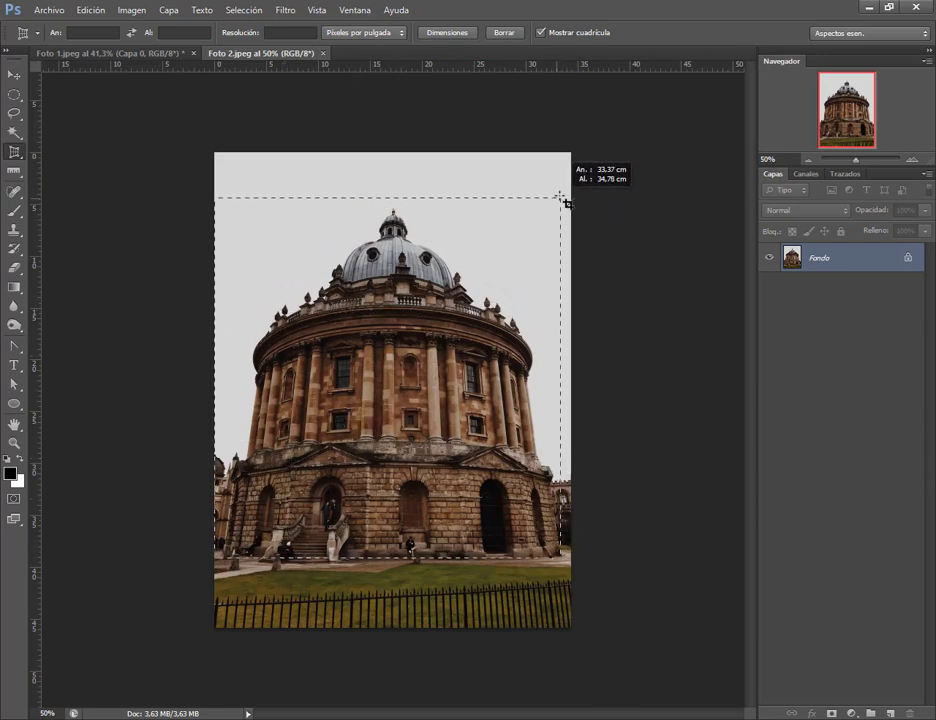
{"action": "left_click_drag", "start_coordinate": [569, 193], "coordinate": [519, 181]}
{"action": "left_click_drag", "start_coordinate": [570, 563], "coordinate": [564, 563]}
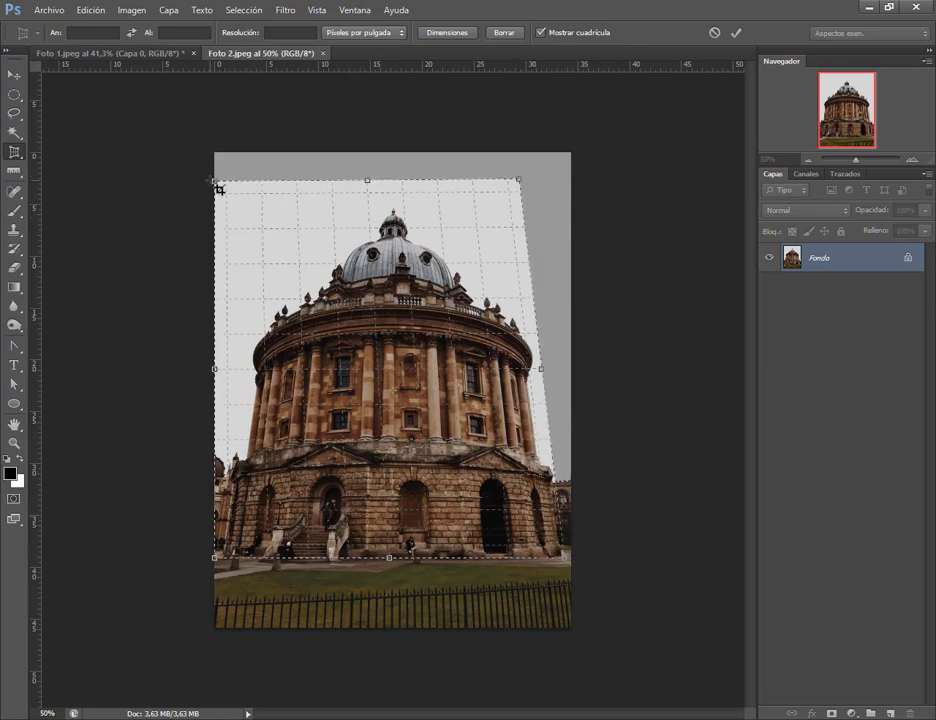
{"action": "mouse_move", "coordinate": [216, 181]}
{"action": "left_mouse_down"}
{"action": "mouse_move", "coordinate": [284, 181]}
{"action": "mouse_move", "coordinate": [276, 181]}
{"action": "left_mouse_up"}
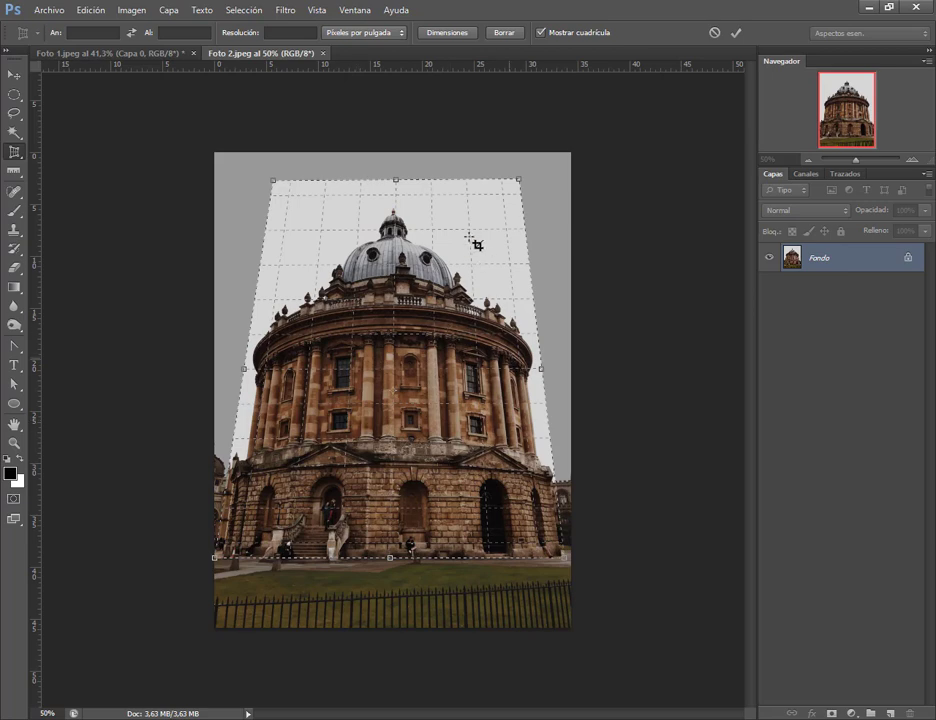
{"action": "mouse_move", "coordinate": [469, 240]}
{"action": "left_mouse_down"}
{"action": "mouse_move", "coordinate": [475, 550]}
{"action": "mouse_move", "coordinate": [496, 565]}
{"action": "left_mouse_up"}
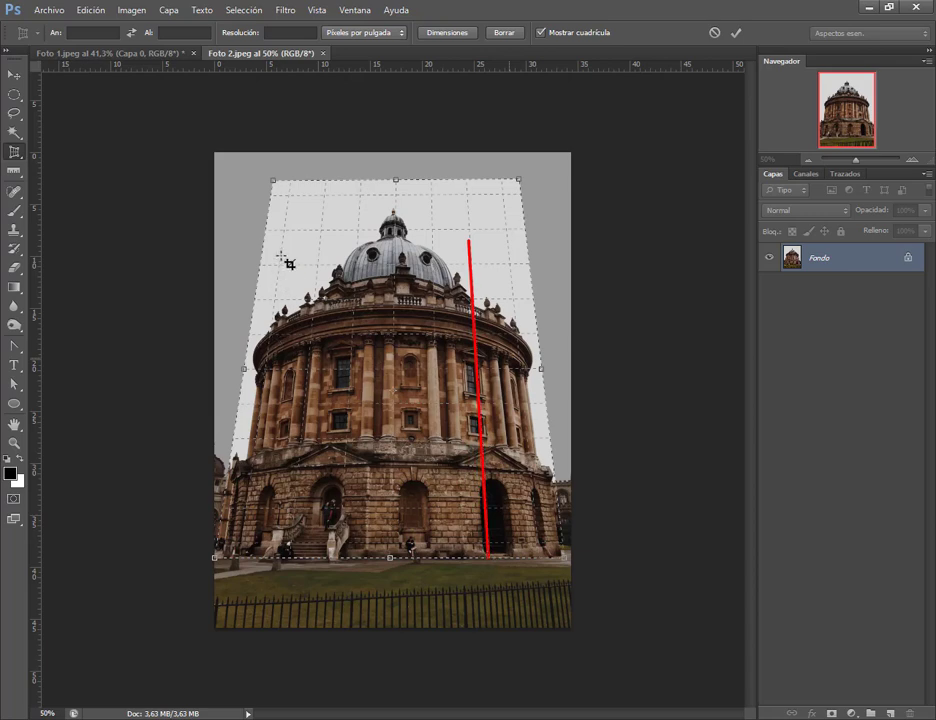
{"action": "left_click_drag", "start_coordinate": [281, 257], "coordinate": [249, 557]}
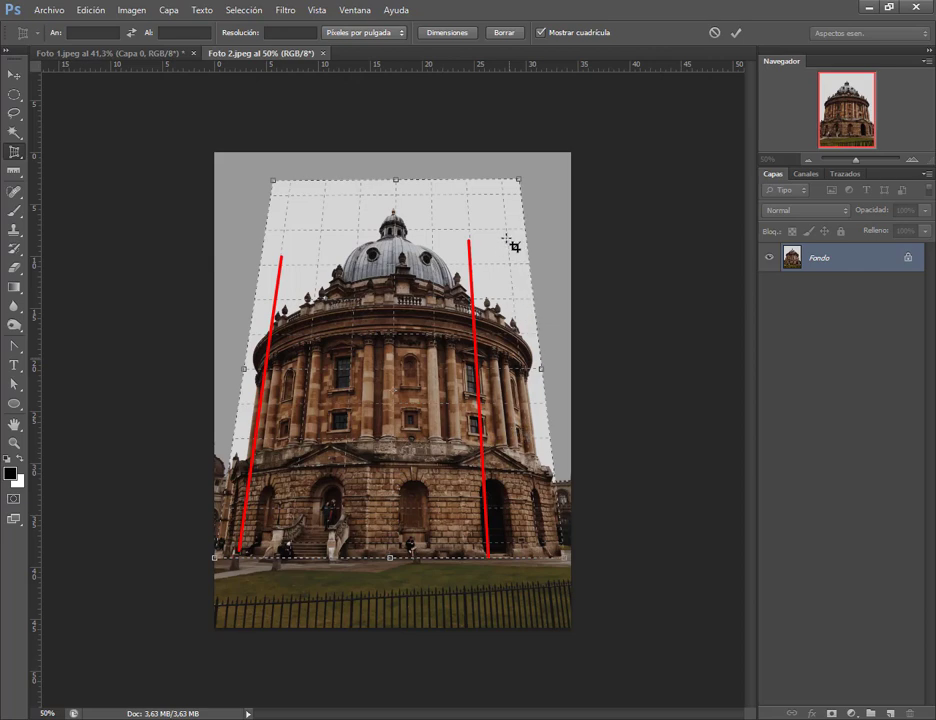
{"action": "mouse_move", "coordinate": [510, 241]}
{"action": "left_mouse_down"}
{"action": "mouse_move", "coordinate": [524, 572]}
{"action": "mouse_move", "coordinate": [547, 568]}
{"action": "left_mouse_up"}
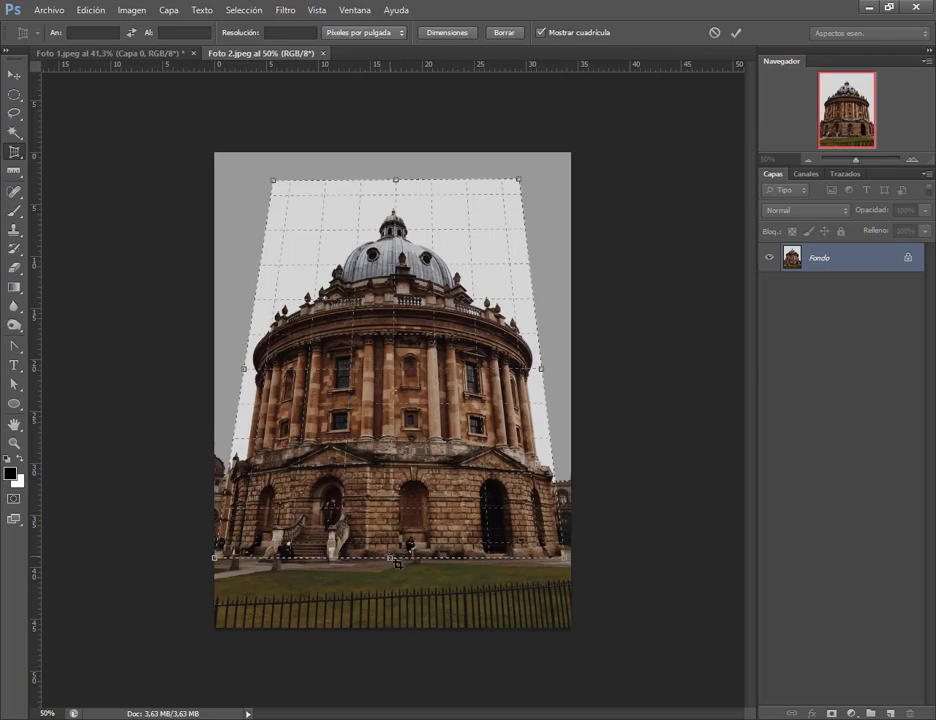
{"action": "left_click_drag", "start_coordinate": [397, 563], "coordinate": [398, 570]}
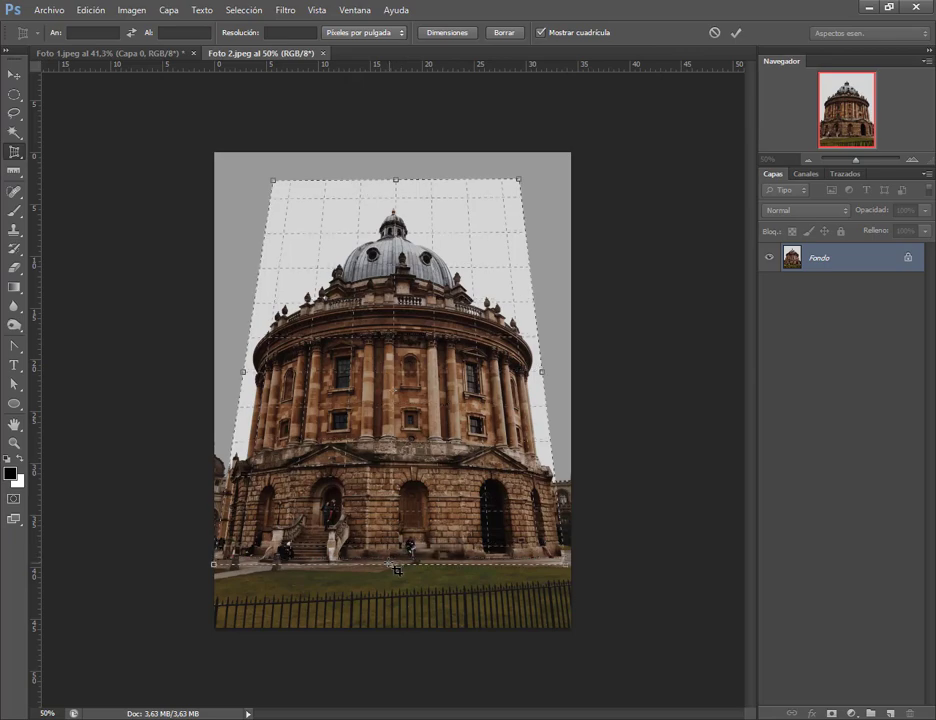
Apply the perspective crop and fit the whole image in the window
{"action": "key", "text": "Return"}
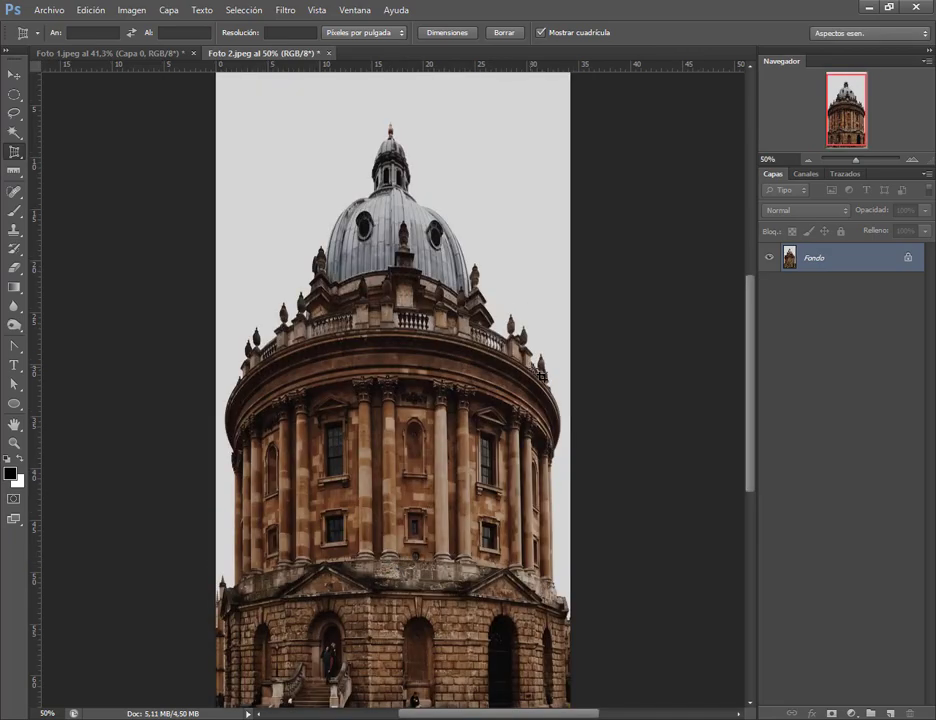
{"action": "key", "text": "ctrl+0"}
{"action": "key", "text": "alt"}
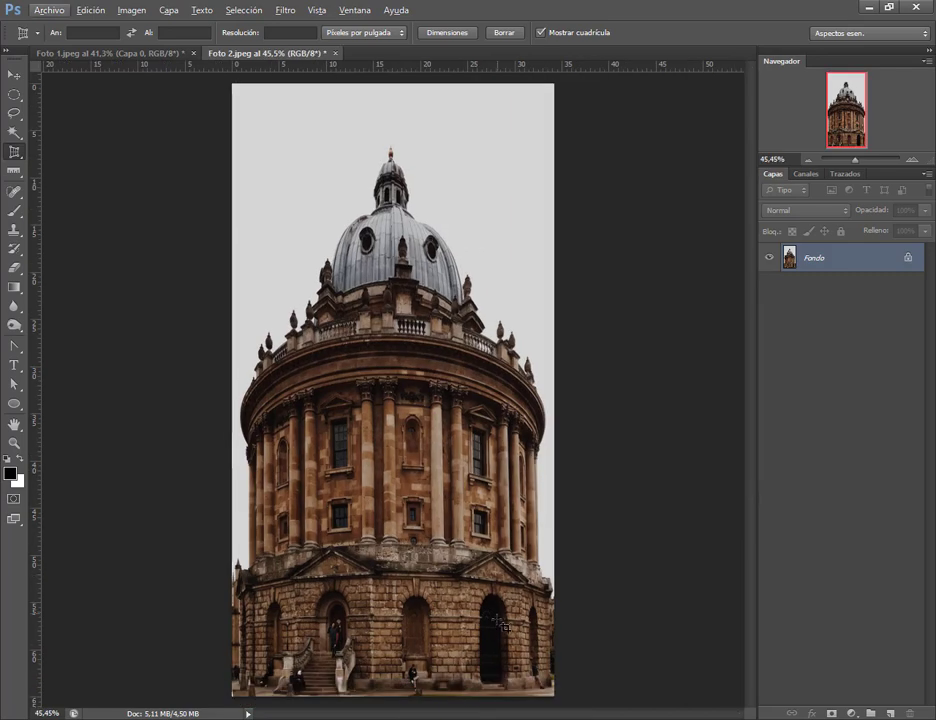
{"action": "left_click", "coordinate": [14, 74]}
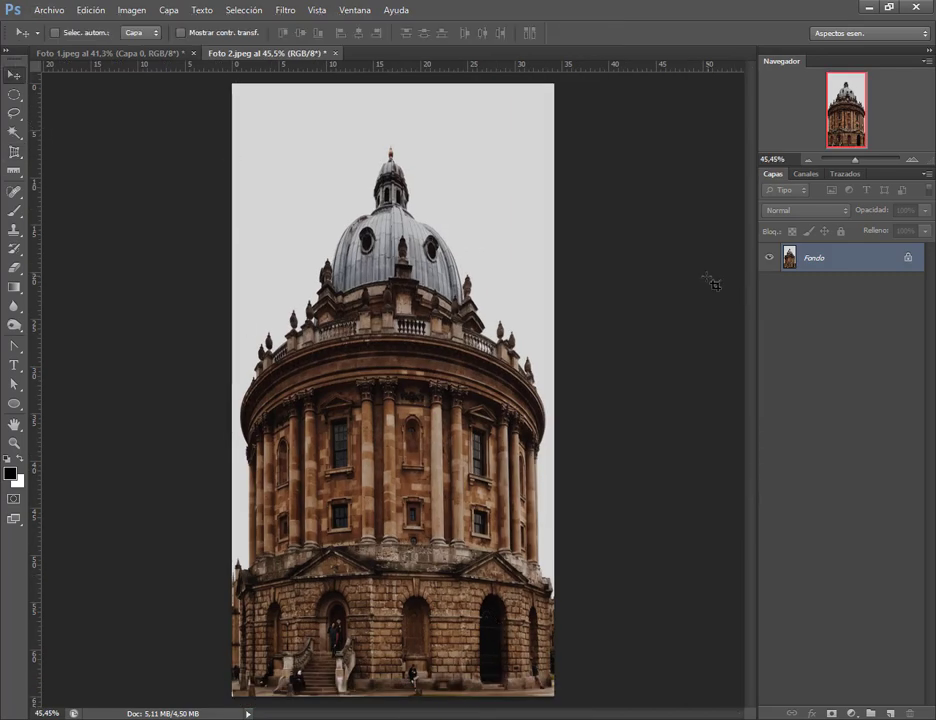
Unlock the background as Capa 0 and free-transform it to about 81% height
{"action": "double_click", "coordinate": [910, 260]}
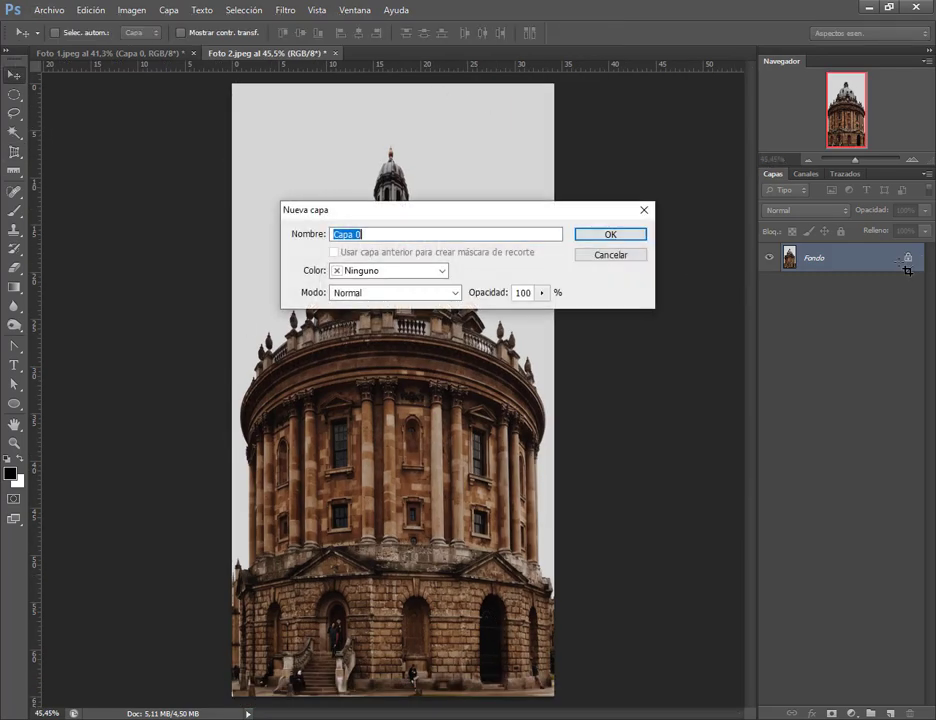
{"action": "key", "text": "Return"}
{"action": "left_click", "coordinate": [90, 10]}
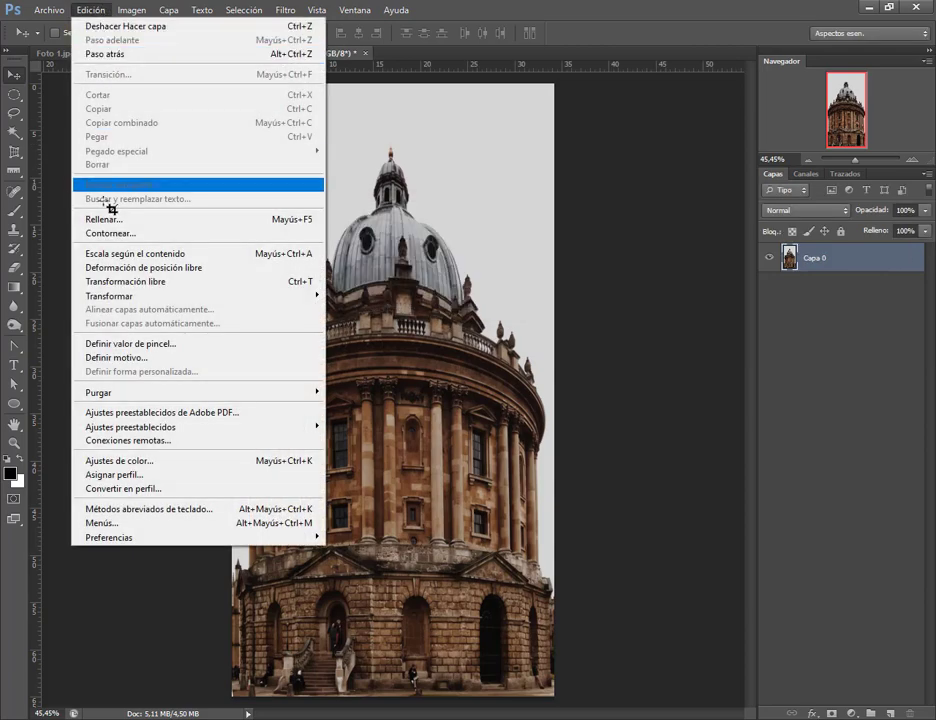
{"action": "left_click", "coordinate": [125, 281]}
{"action": "left_click_drag", "start_coordinate": [396, 88], "coordinate": [411, 202]}
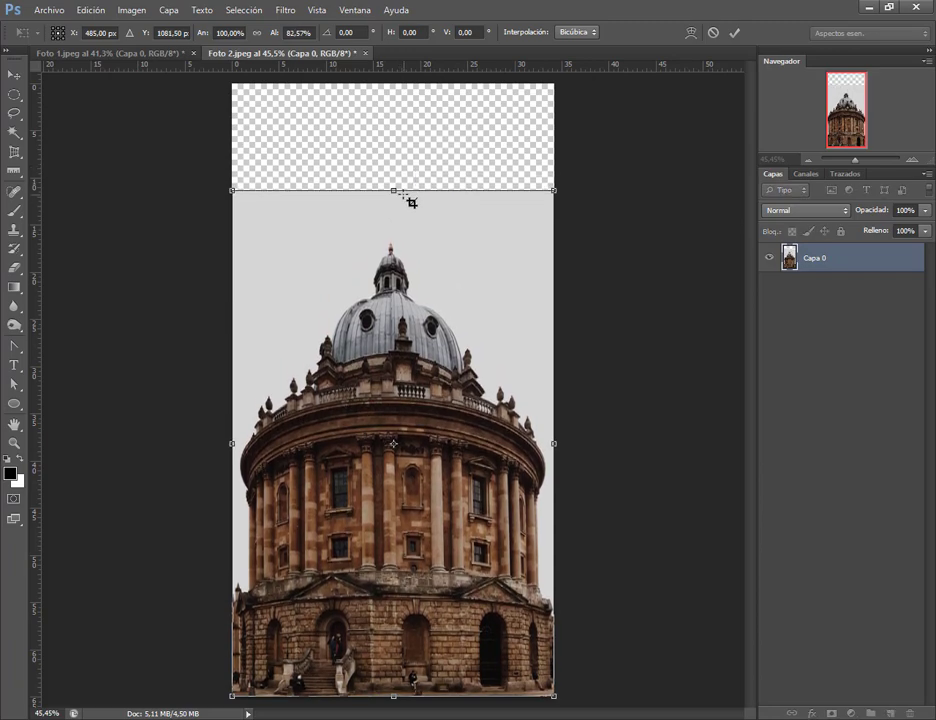
{"action": "left_click_drag", "start_coordinate": [411, 202], "coordinate": [403, 205]}
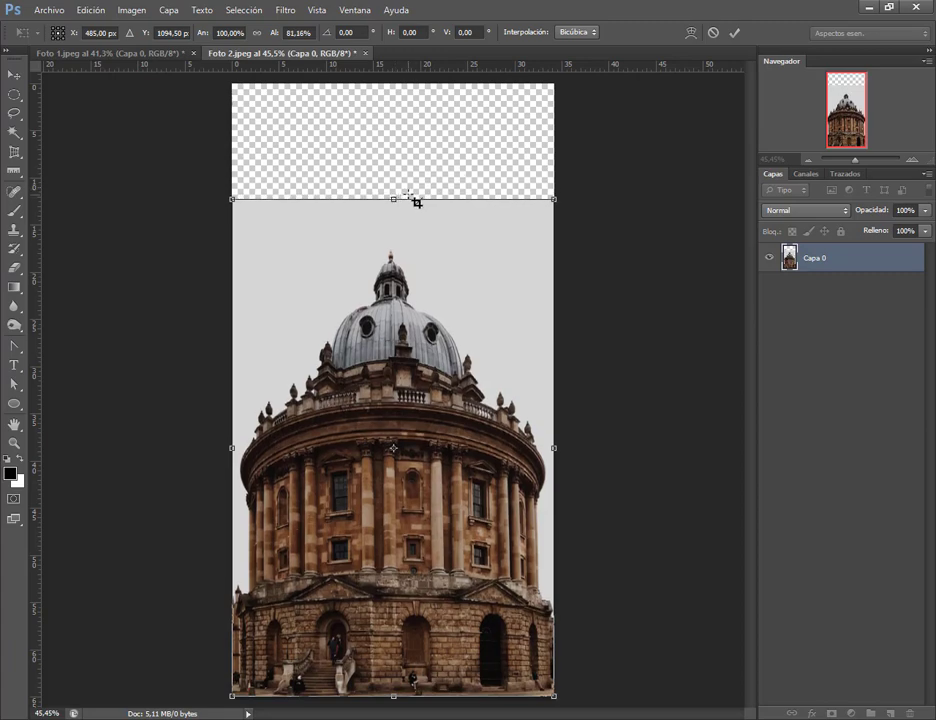
{"action": "key", "text": "Return"}
Crop the transparent band off the top of the image
{"action": "right_click", "coordinate": [14, 152]}
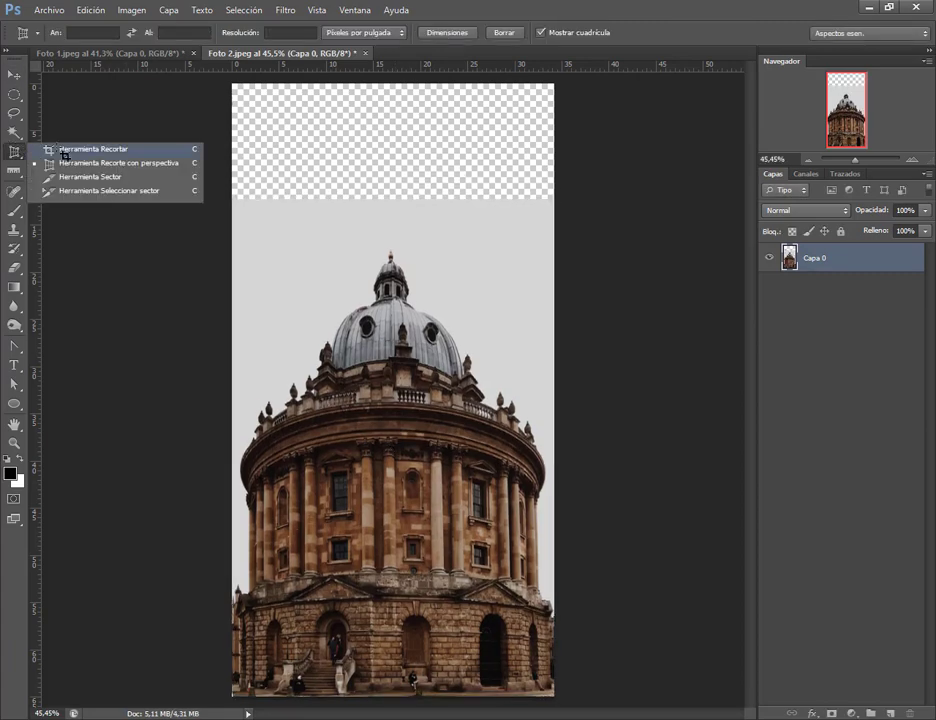
{"action": "left_click", "coordinate": [90, 144]}
{"action": "left_click_drag", "start_coordinate": [424, 89], "coordinate": [405, 151]}
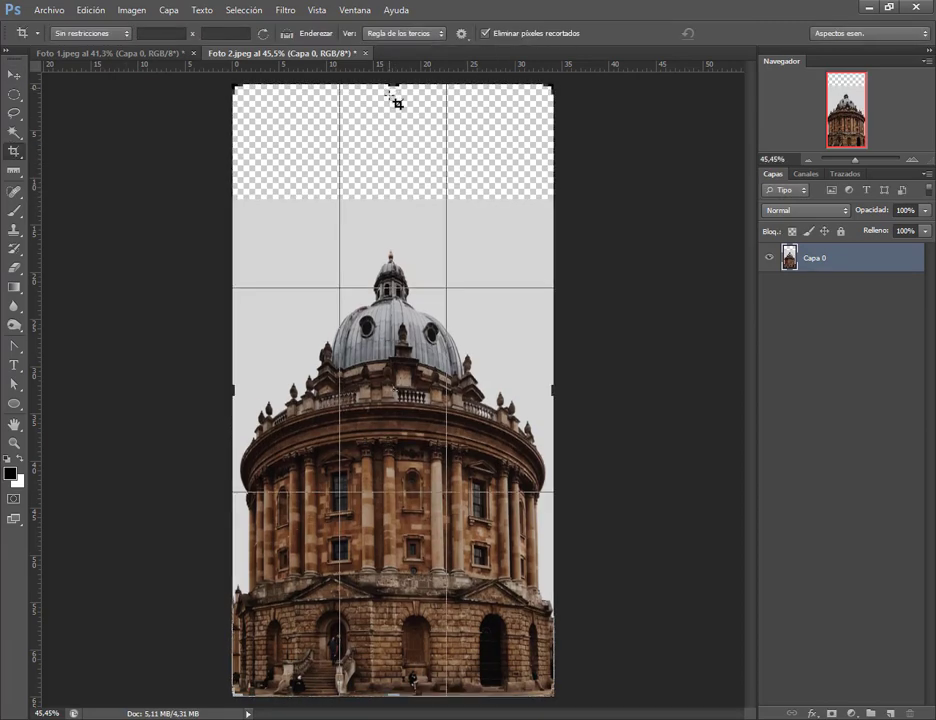
{"action": "key", "text": "Return"}
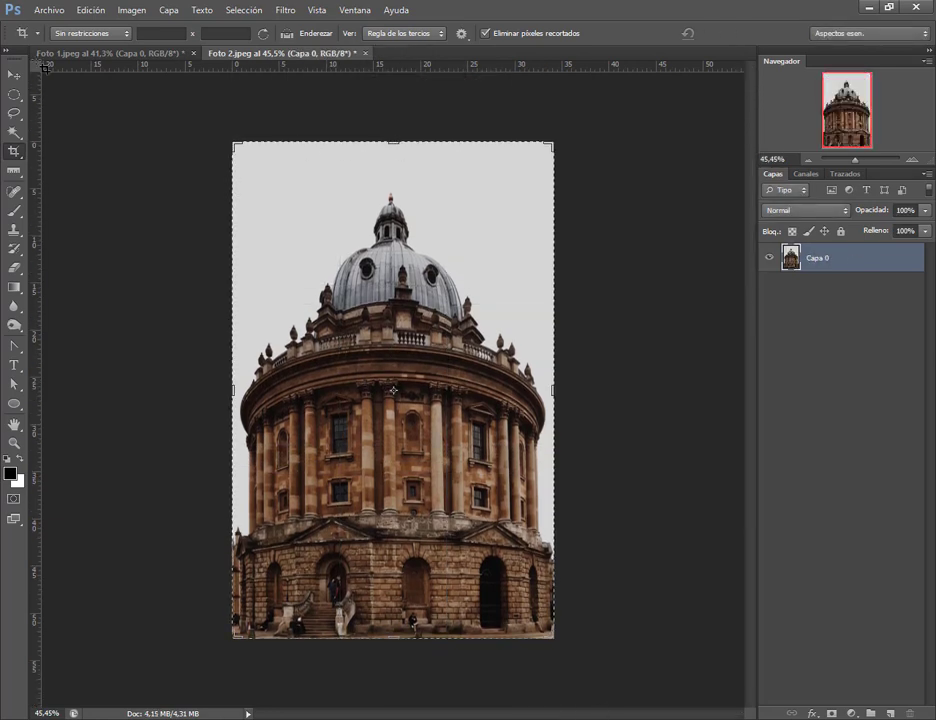
{"action": "key", "text": "v"}
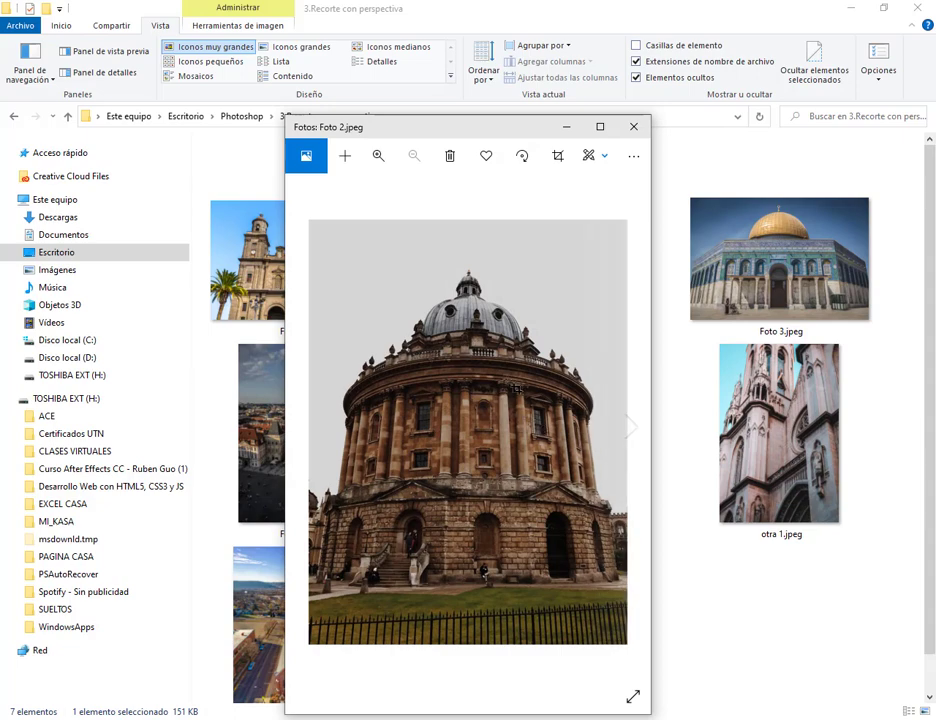
Close the Windows Photos preview of the original Foto 2.jpeg
{"action": "key", "text": "alt+F4"}
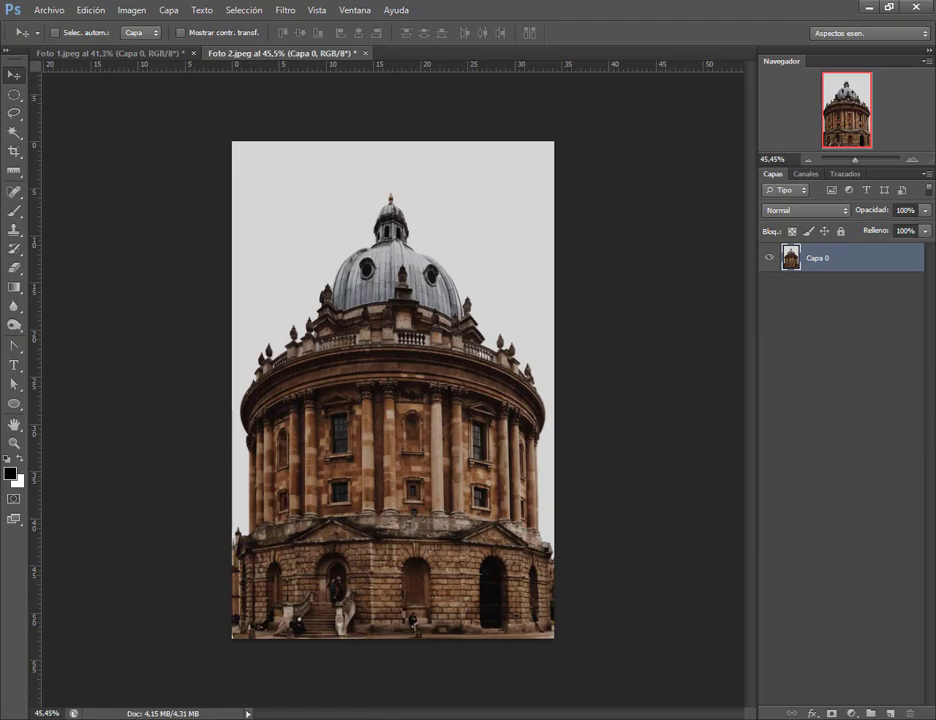
Select FOTO EJEMPLO.jpeg in the Drive folder and drag it into Photoshop
{"action": "left_click", "coordinate": [125, 650]}
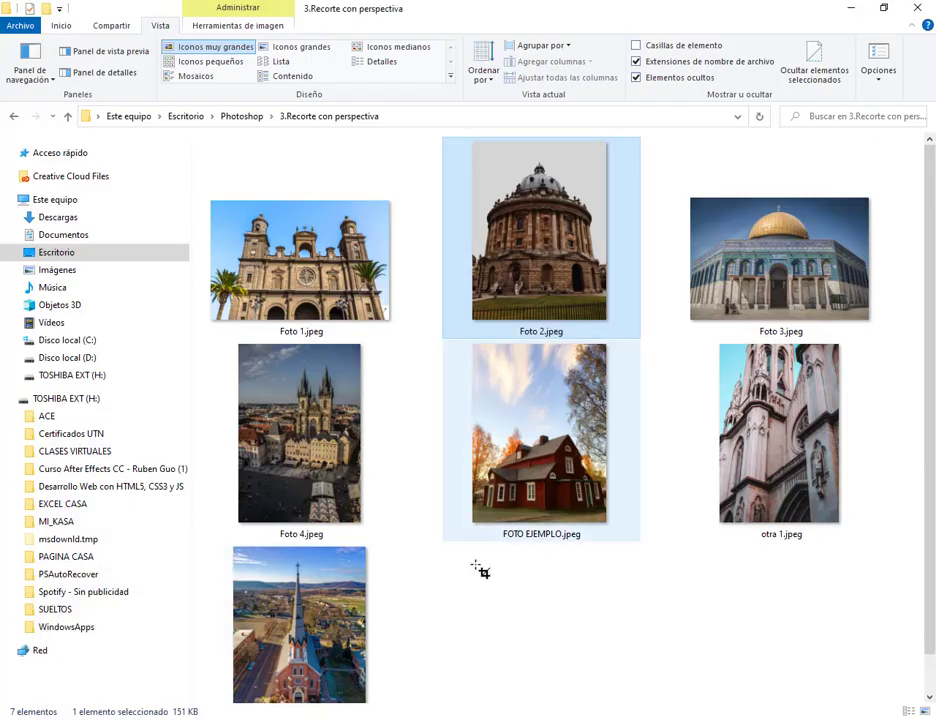
{"action": "left_click", "coordinate": [75, 660]}
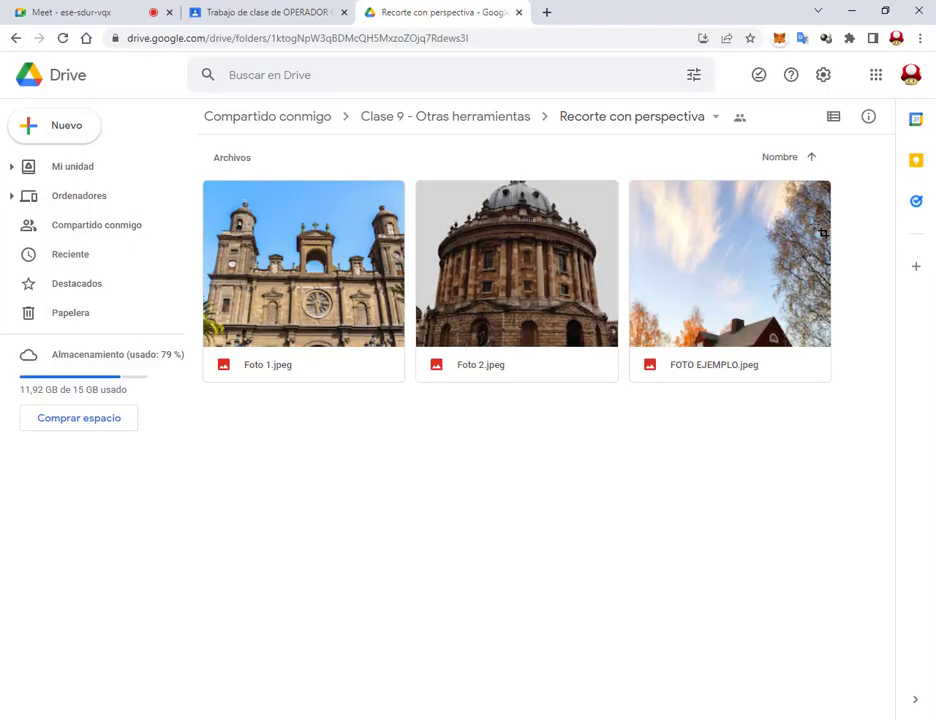
{"action": "left_click", "coordinate": [790, 270]}
{"action": "left_click", "coordinate": [855, 10]}
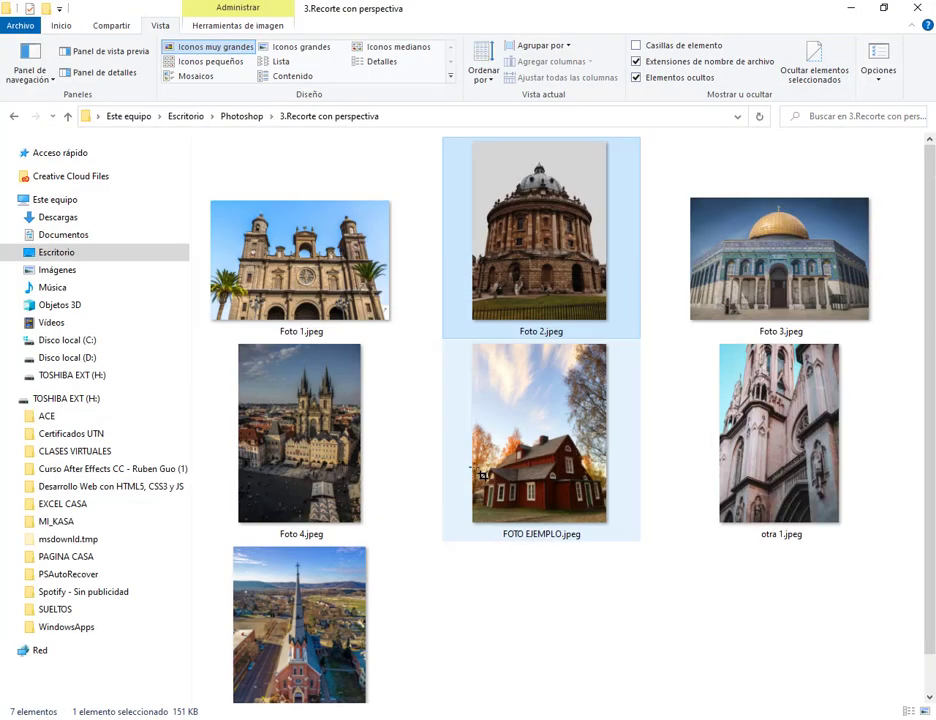
{"action": "left_click_drag", "start_coordinate": [545, 505], "coordinate": [385, 712]}
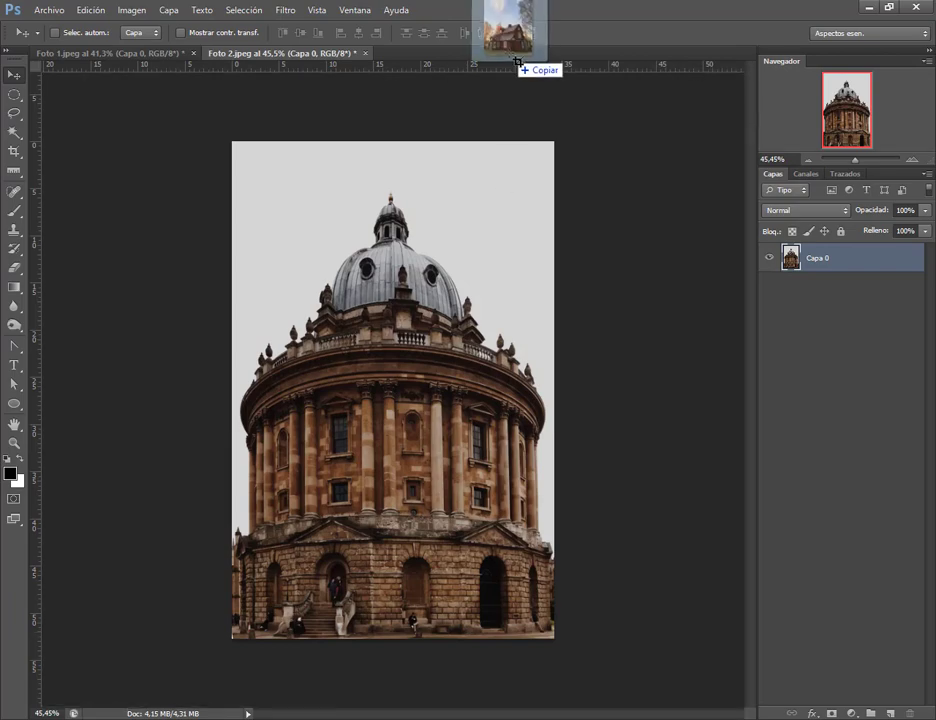
{"action": "left_click_drag", "start_coordinate": [385, 712], "coordinate": [500, 35]}
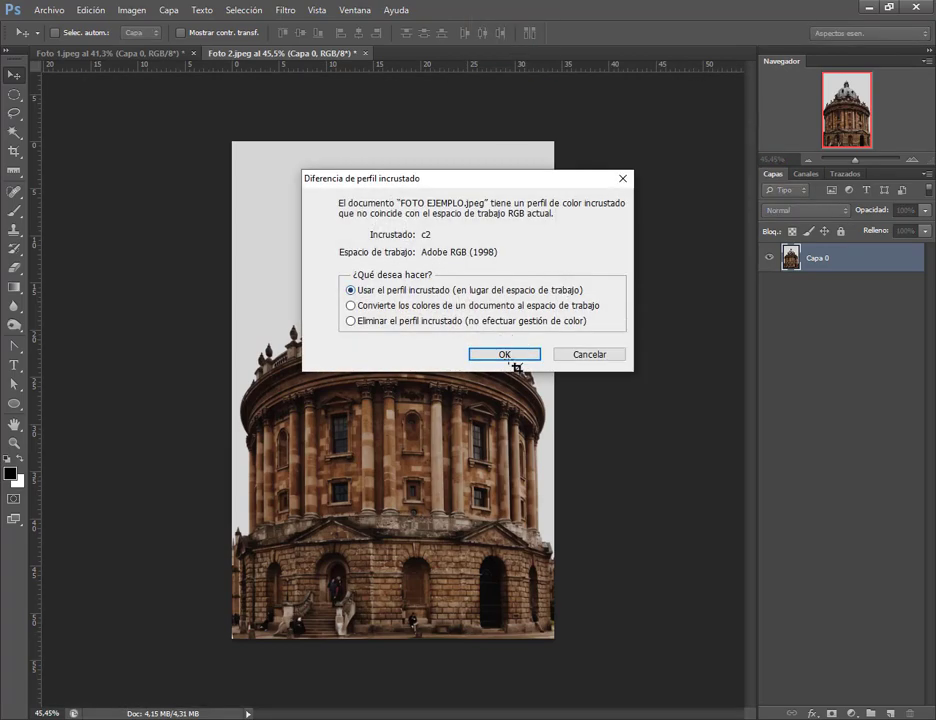
Open FOTO EJEMPLO.jpeg, keeping its embedded profile, and select the Perspective Crop Tool
{"action": "left_click", "coordinate": [510, 356]}
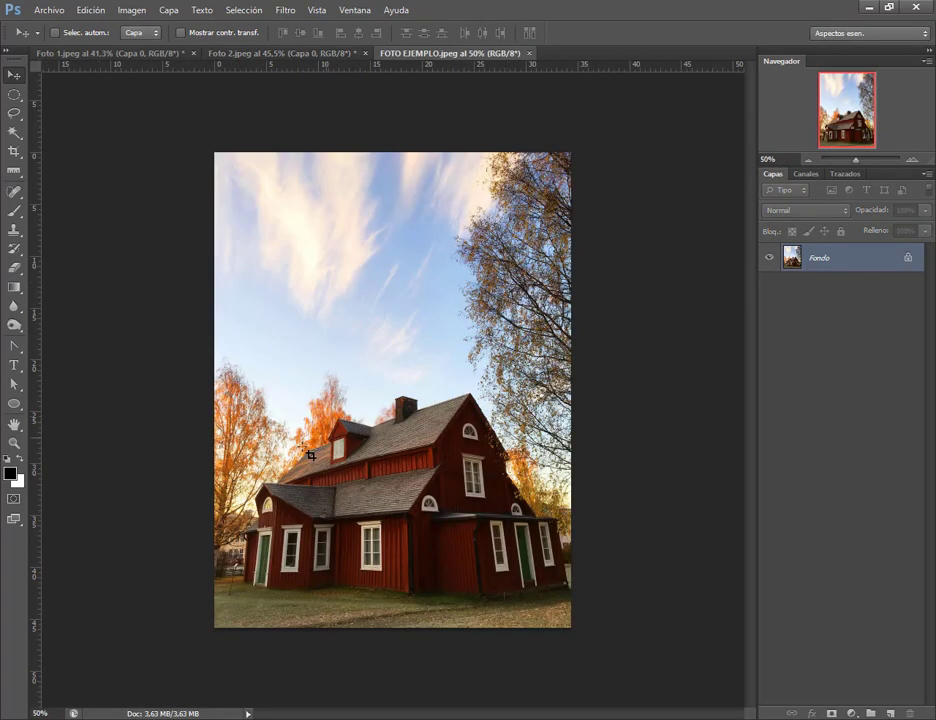
{"action": "left_click", "coordinate": [16, 171]}
{"action": "left_click", "coordinate": [14, 150]}
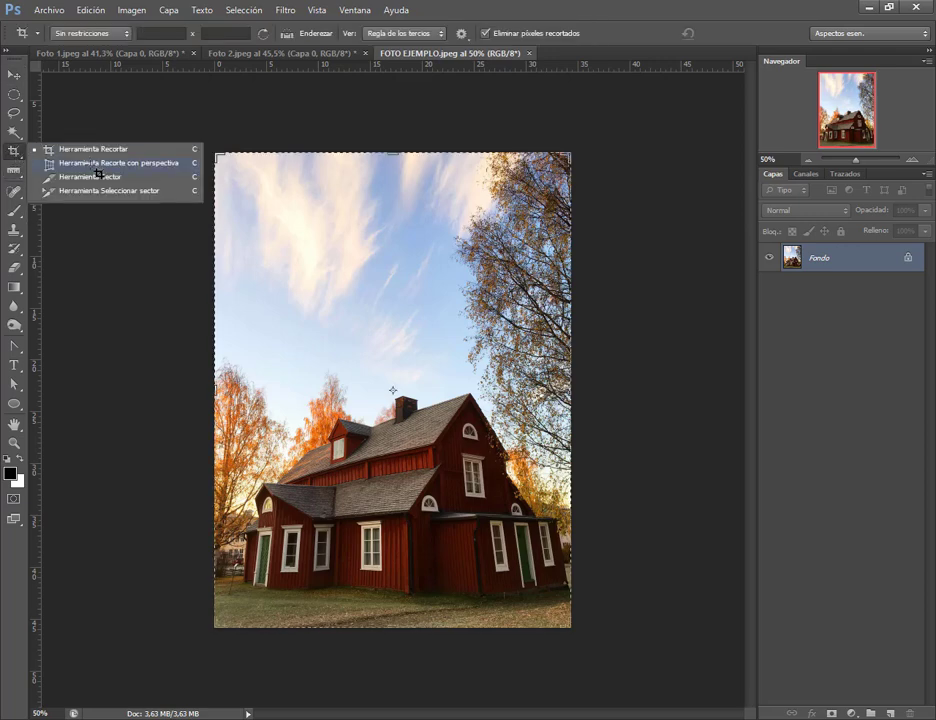
{"action": "left_click", "coordinate": [95, 163]}
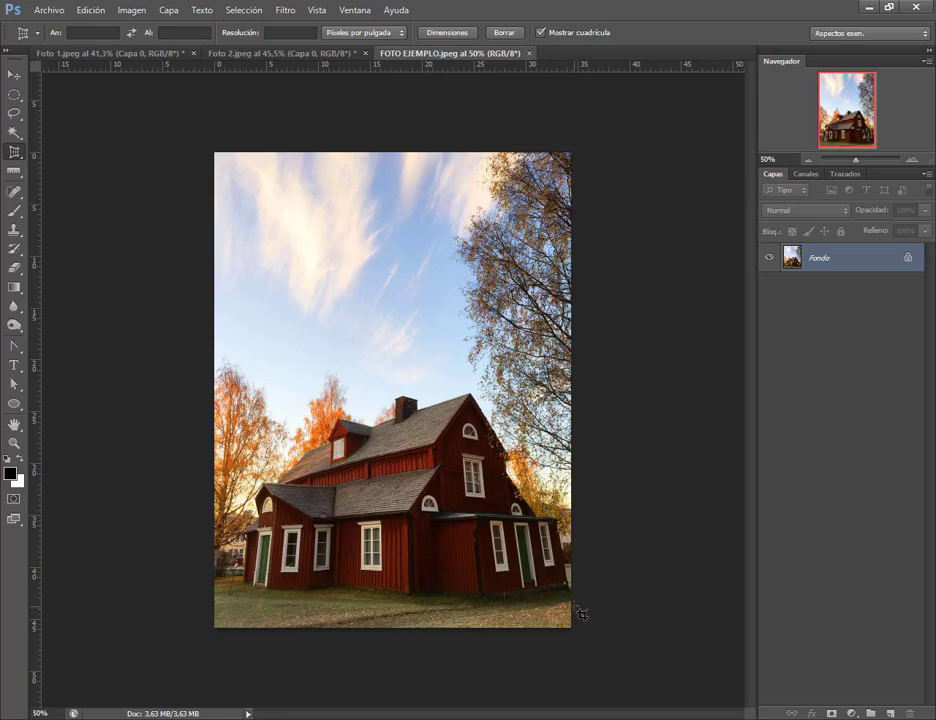
Try a perspective crop frame around the red house, then cancel it
{"action": "mouse_move", "coordinate": [571, 607]}
{"action": "left_mouse_down"}
{"action": "mouse_move", "coordinate": [217, 336]}
{"action": "mouse_move", "coordinate": [232, 331]}
{"action": "left_mouse_up"}
{"action": "left_click_drag", "start_coordinate": [580, 341], "coordinate": [537, 342]}
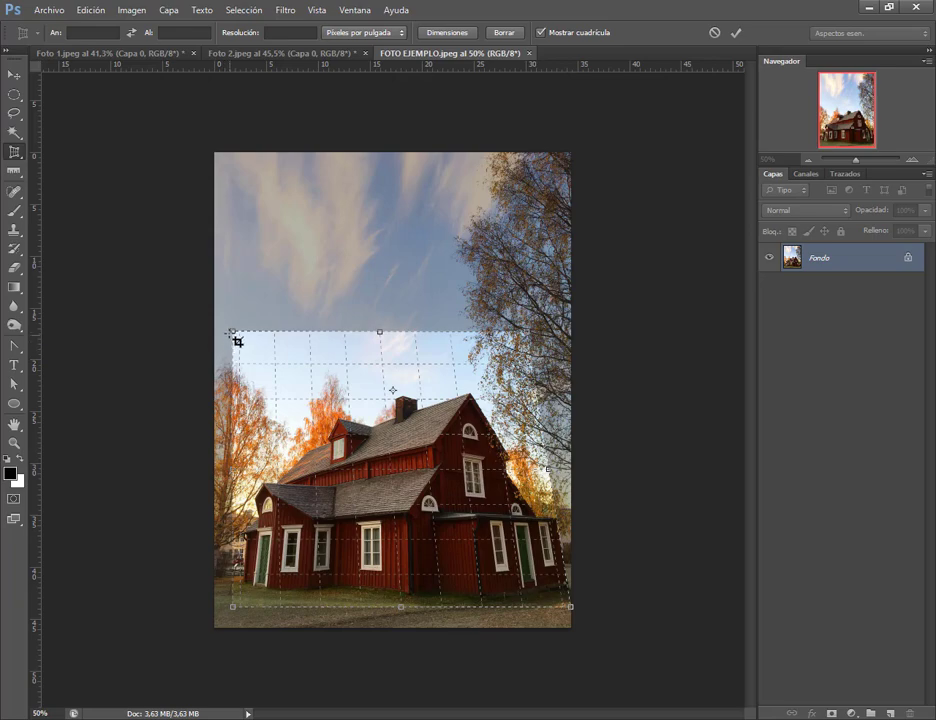
{"action": "left_click_drag", "start_coordinate": [244, 341], "coordinate": [282, 346]}
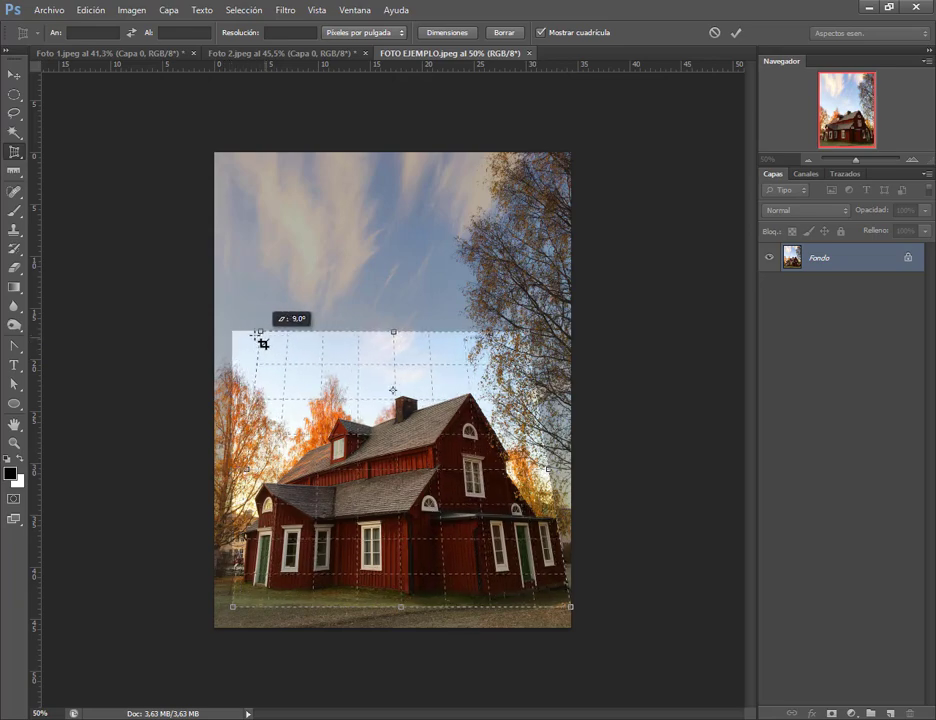
{"action": "mouse_move", "coordinate": [282, 346]}
{"action": "left_mouse_down"}
{"action": "mouse_move", "coordinate": [381, 341]}
{"action": "mouse_move", "coordinate": [267, 334]}
{"action": "mouse_move", "coordinate": [409, 338]}
{"action": "mouse_move", "coordinate": [251, 338]}
{"action": "mouse_move", "coordinate": [437, 337]}
{"action": "mouse_move", "coordinate": [141, 337]}
{"action": "mouse_move", "coordinate": [421, 342]}
{"action": "mouse_move", "coordinate": [196, 334]}
{"action": "mouse_move", "coordinate": [370, 337]}
{"action": "mouse_move", "coordinate": [368, 362]}
{"action": "mouse_move", "coordinate": [411, 349]}
{"action": "mouse_move", "coordinate": [432, 325]}
{"action": "mouse_move", "coordinate": [437, 351]}
{"action": "mouse_move", "coordinate": [412, 370]}
{"action": "mouse_move", "coordinate": [330, 341]}
{"action": "mouse_move", "coordinate": [320, 324]}
{"action": "mouse_move", "coordinate": [282, 355]}
{"action": "mouse_move", "coordinate": [242, 340]}
{"action": "mouse_move", "coordinate": [231, 347]}
{"action": "left_mouse_up"}
{"action": "key", "text": "Escape"}
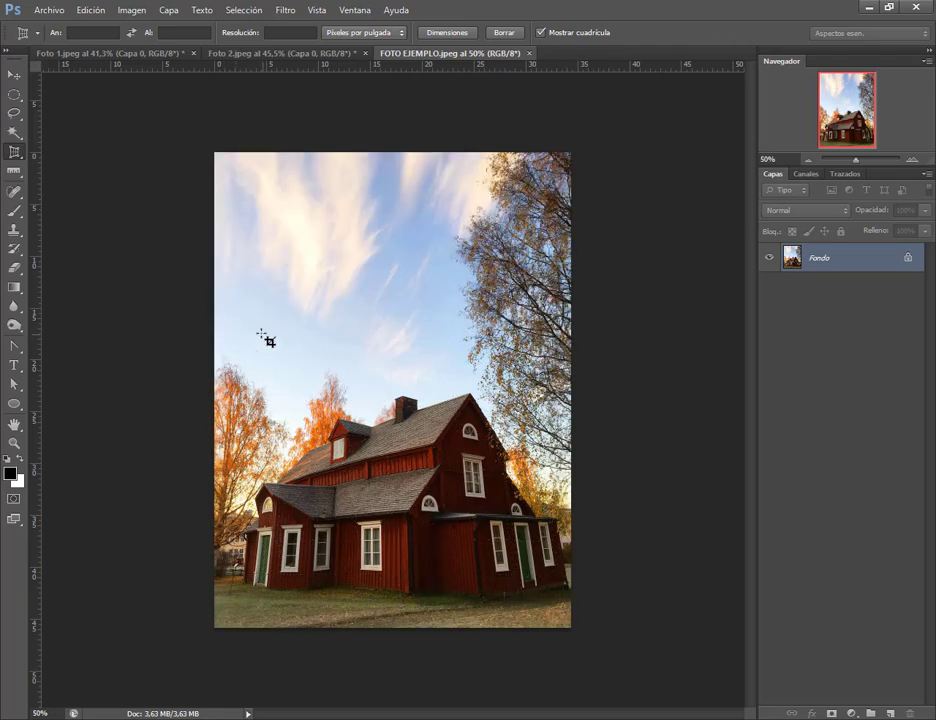
Redraw the crop frame with its top edge angled along the roofline and walls
{"action": "left_click_drag", "start_coordinate": [572, 605], "coordinate": [234, 350]}
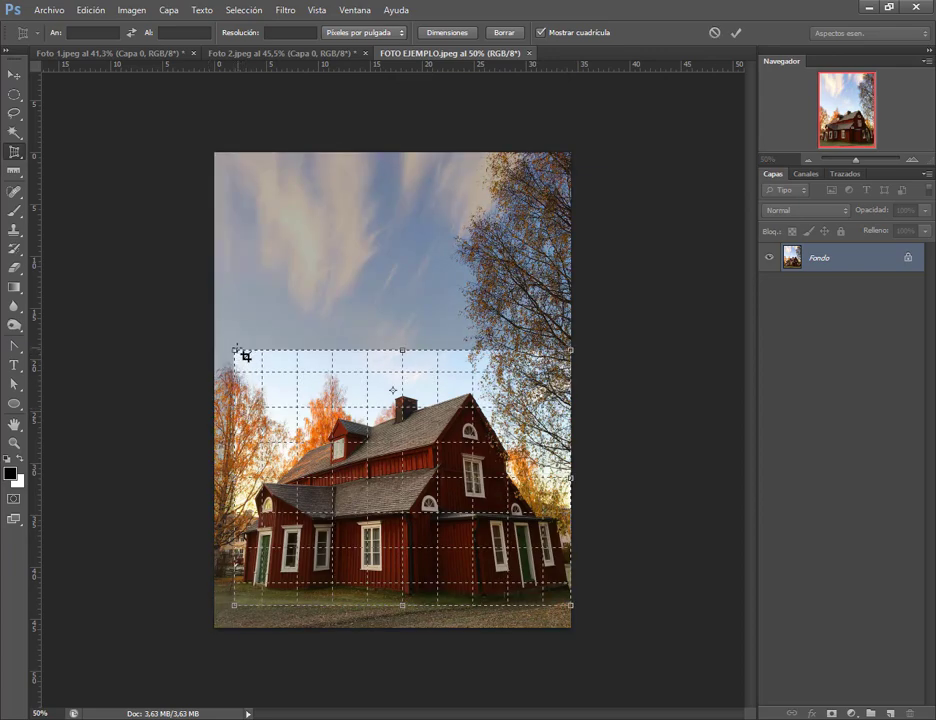
{"action": "left_click_drag", "start_coordinate": [245, 358], "coordinate": [298, 358]}
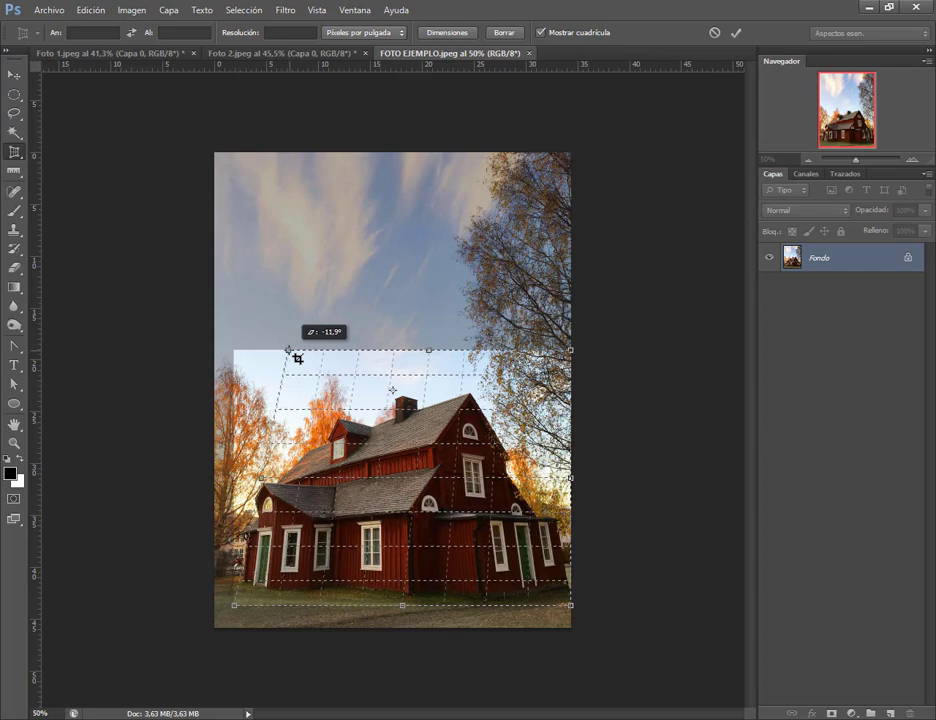
{"action": "left_click_drag", "start_coordinate": [292, 356], "coordinate": [272, 355]}
{"action": "left_click_drag", "start_coordinate": [581, 356], "coordinate": [531, 358]}
{"action": "left_click_drag", "start_coordinate": [576, 609], "coordinate": [580, 610]}
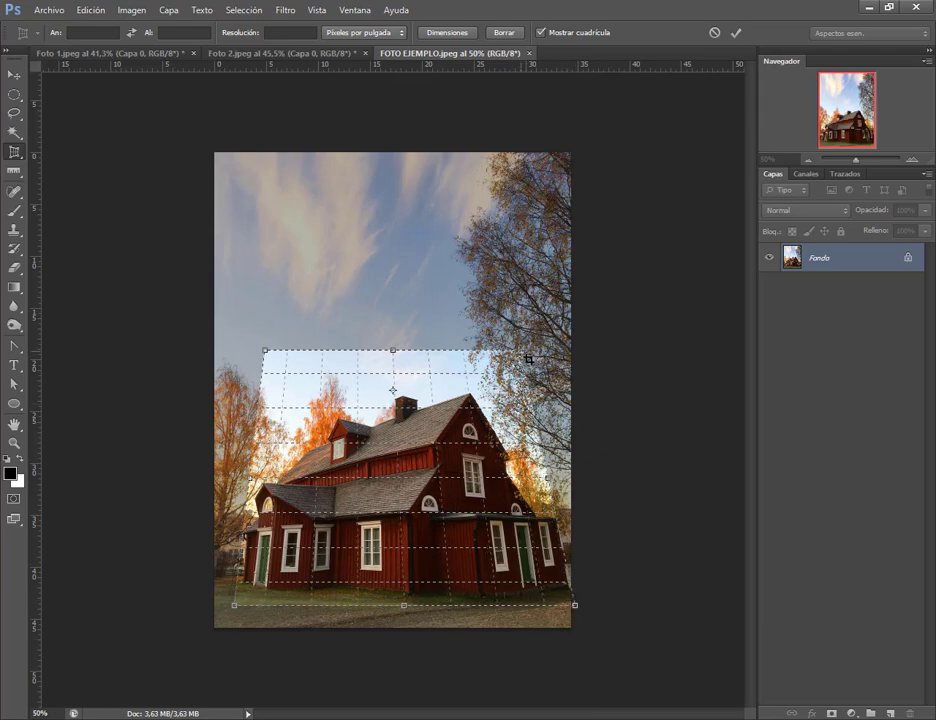
{"action": "left_click_drag", "start_coordinate": [529, 359], "coordinate": [535, 360]}
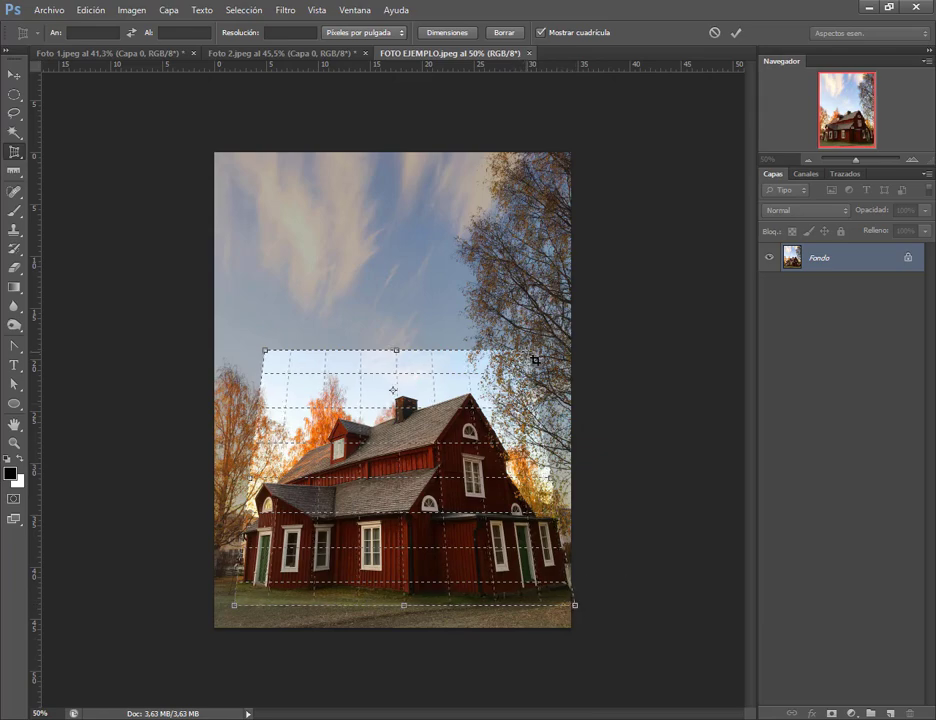
Zoom in, fine-tune the four crop corners, and apply the perspective crop
{"action": "key", "text": "ctrl+plus"}
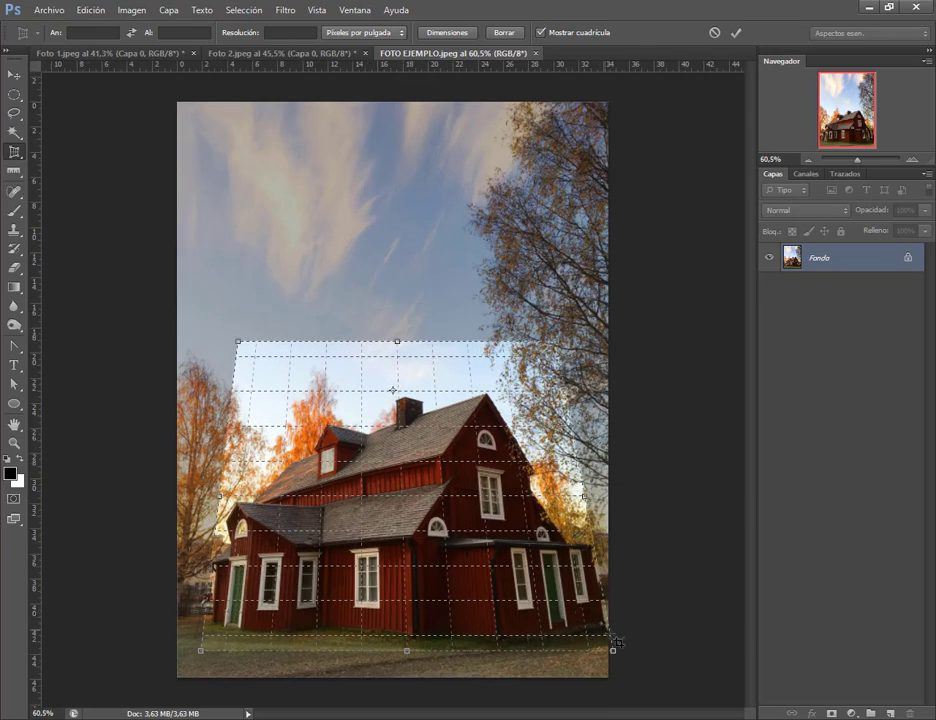
{"action": "key", "text": "ctrl+plus"}
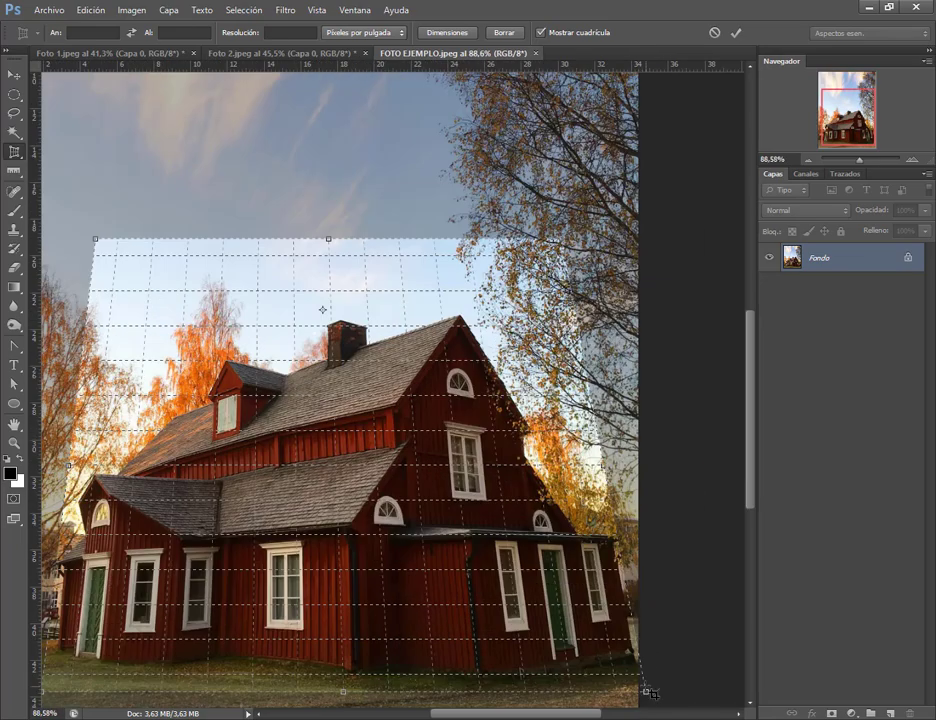
{"action": "mouse_move", "coordinate": [652, 700]}
{"action": "left_mouse_down"}
{"action": "mouse_move", "coordinate": [666, 700]}
{"action": "mouse_move", "coordinate": [650, 700]}
{"action": "left_mouse_up"}
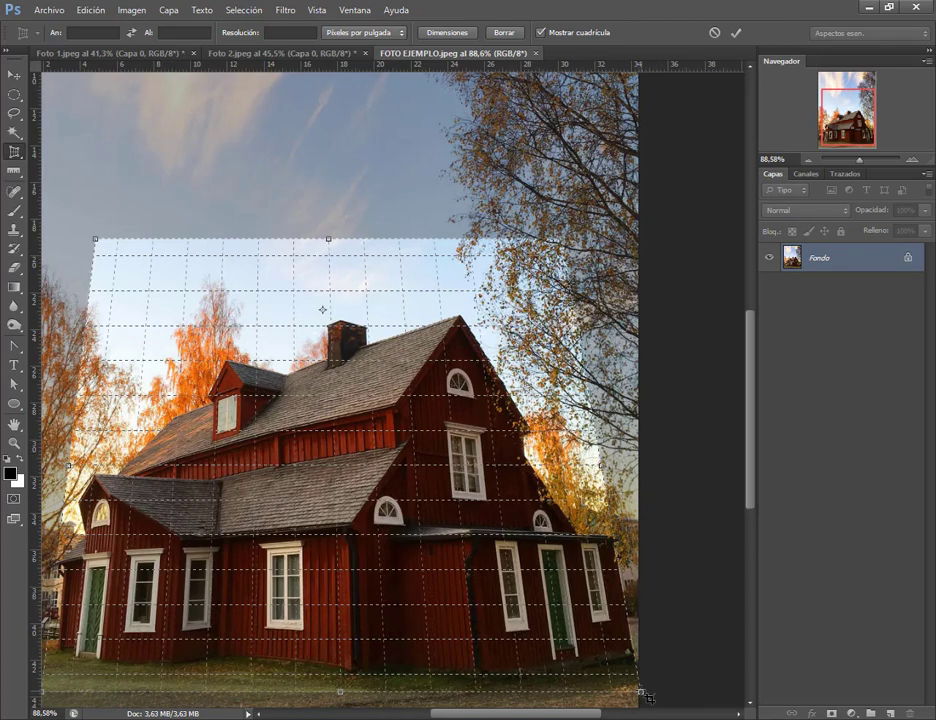
{"action": "left_click_drag", "start_coordinate": [651, 699], "coordinate": [653, 699]}
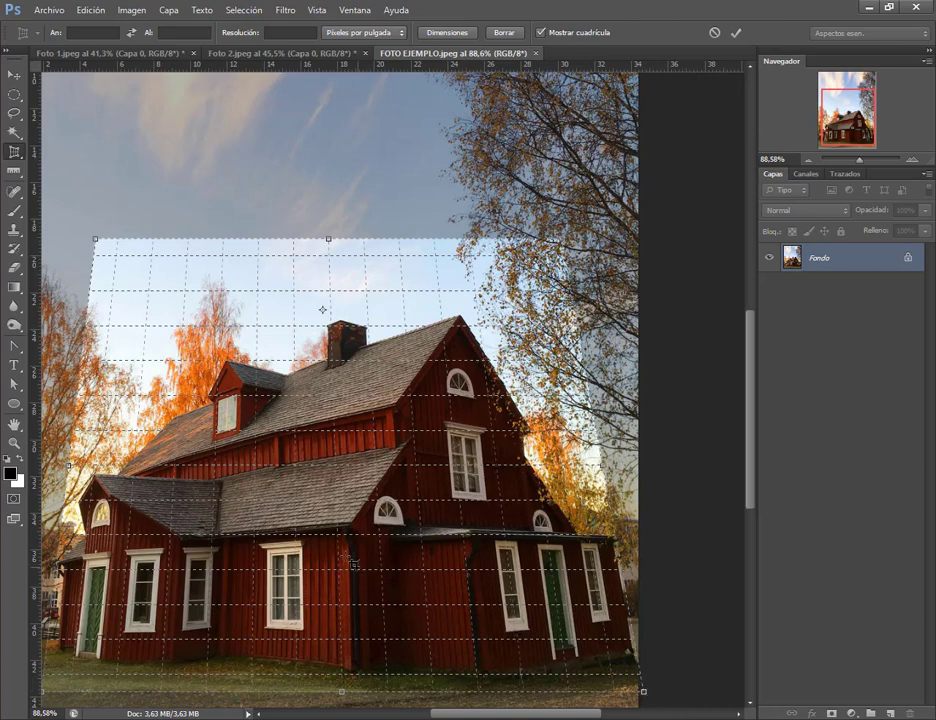
{"action": "left_click_drag", "start_coordinate": [250, 581], "coordinate": [289, 533]}
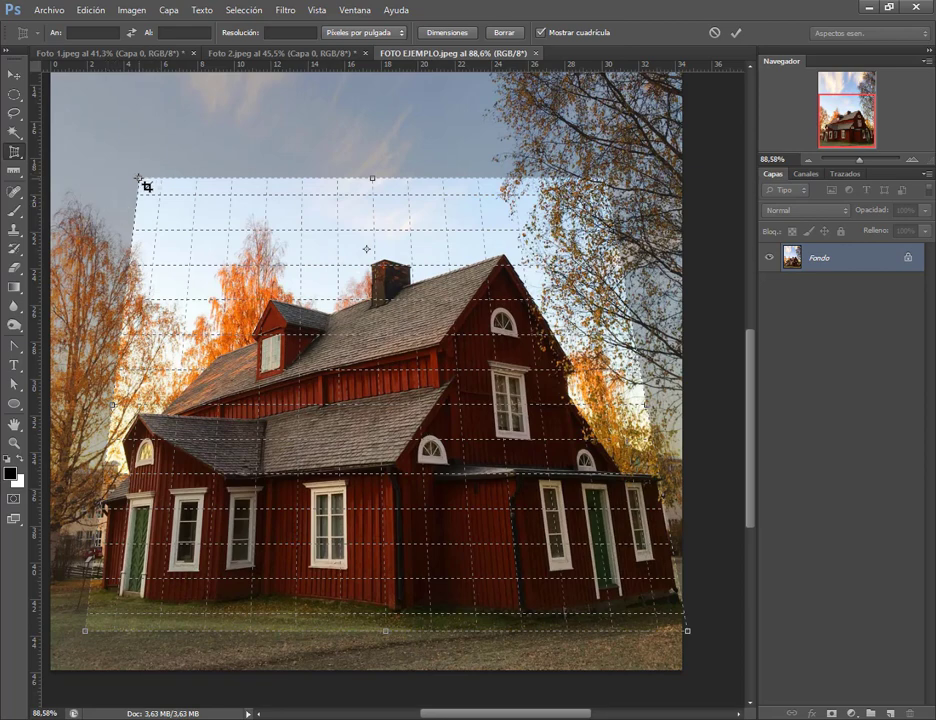
{"action": "left_click_drag", "start_coordinate": [140, 180], "coordinate": [135, 178]}
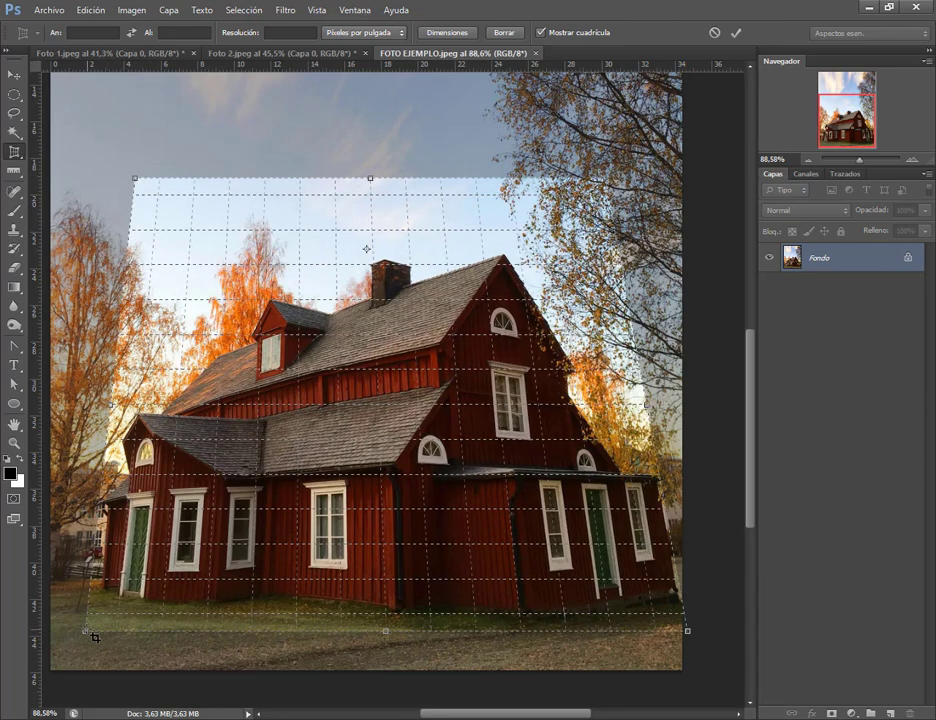
{"action": "left_click_drag", "start_coordinate": [87, 633], "coordinate": [82, 632]}
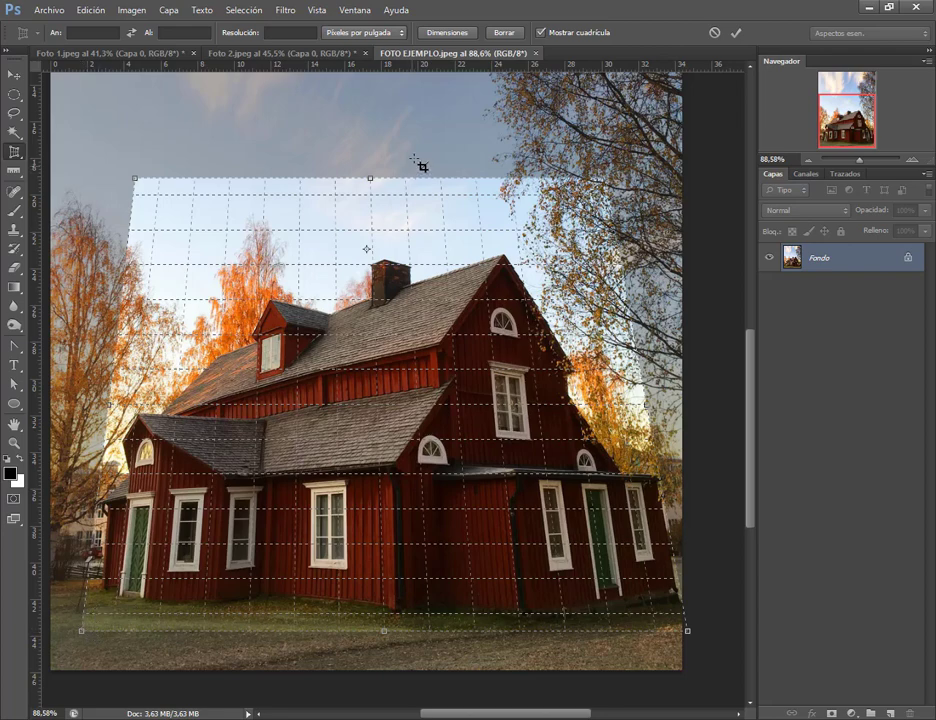
{"action": "key", "text": "Return"}
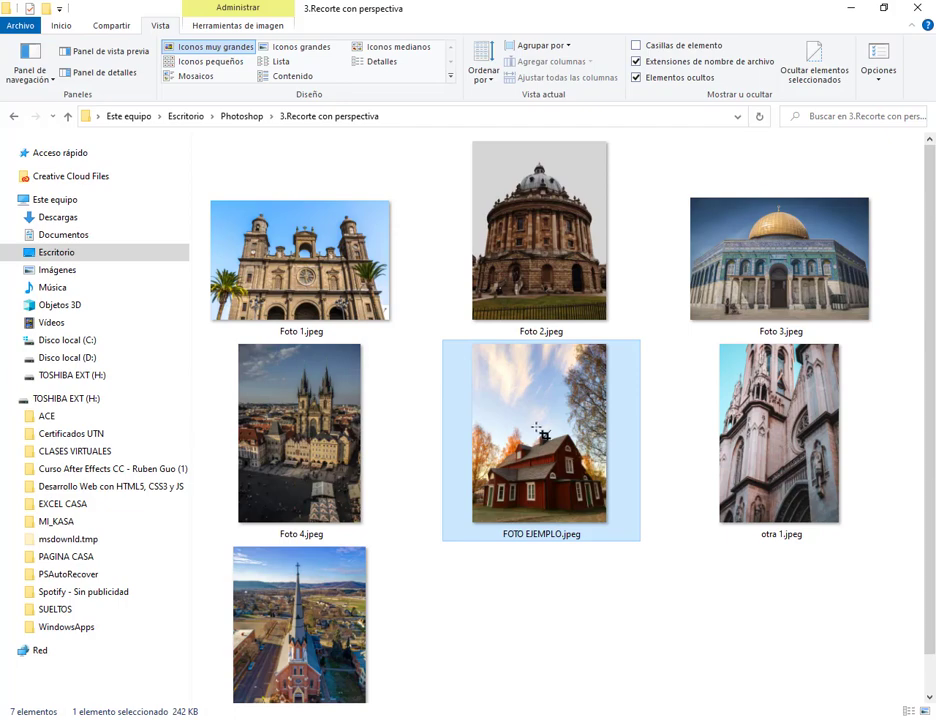
Open the original FOTO EJEMPLO.jpeg in Photos and maximize the viewer
{"action": "double_click", "coordinate": [542, 432]}
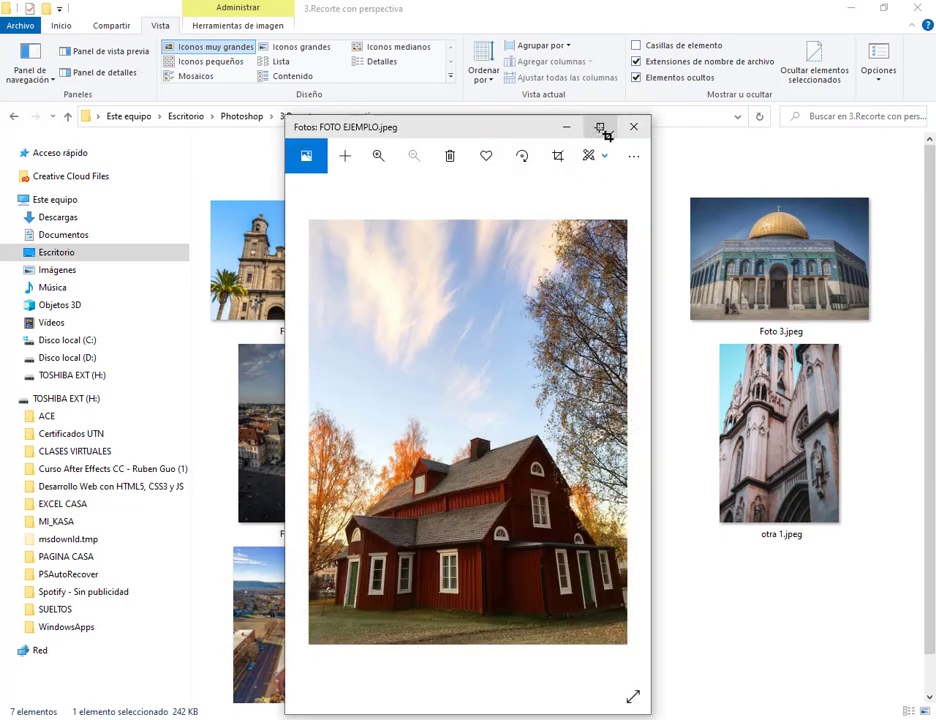
{"action": "left_click", "coordinate": [600, 126]}
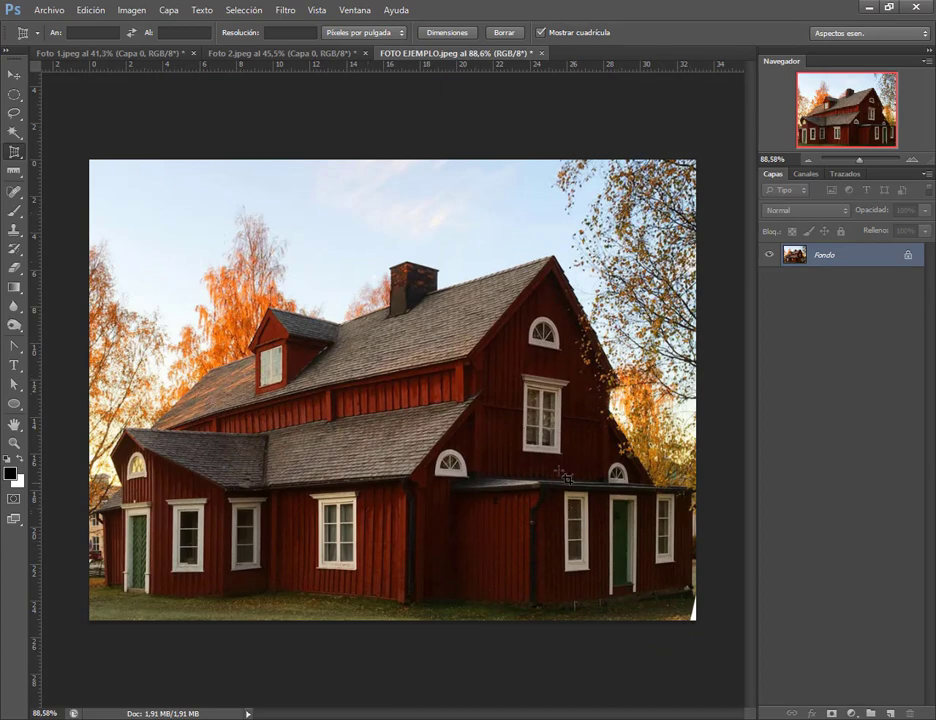
Check the Google Meet call in Chrome, then close the Foto 2.jpeg Photos window
{"action": "left_click", "coordinate": [129, 702]}
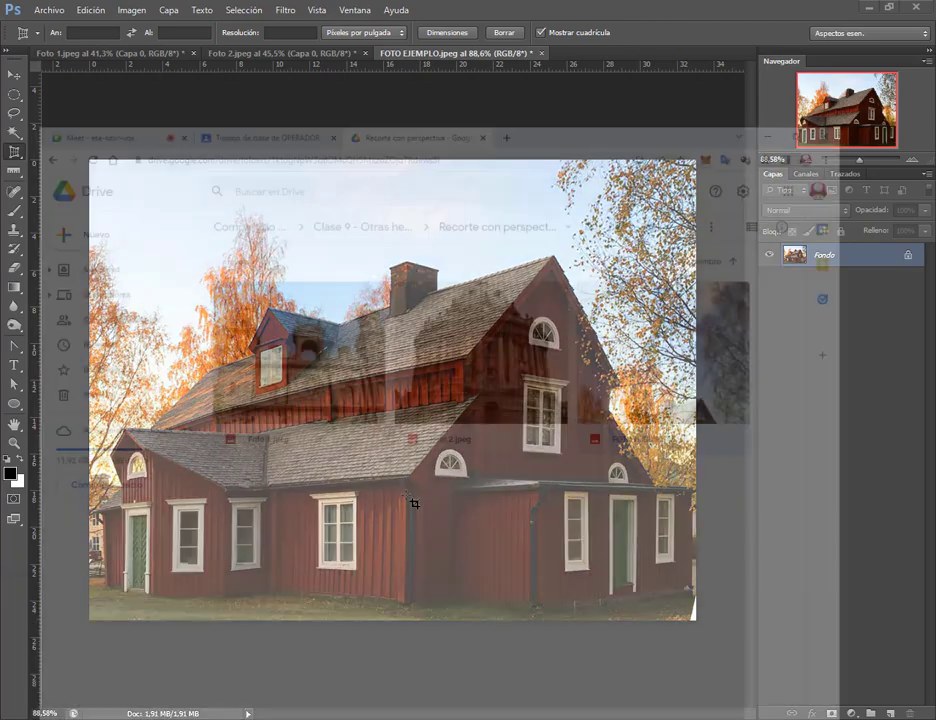
{"action": "left_click", "coordinate": [134, 11]}
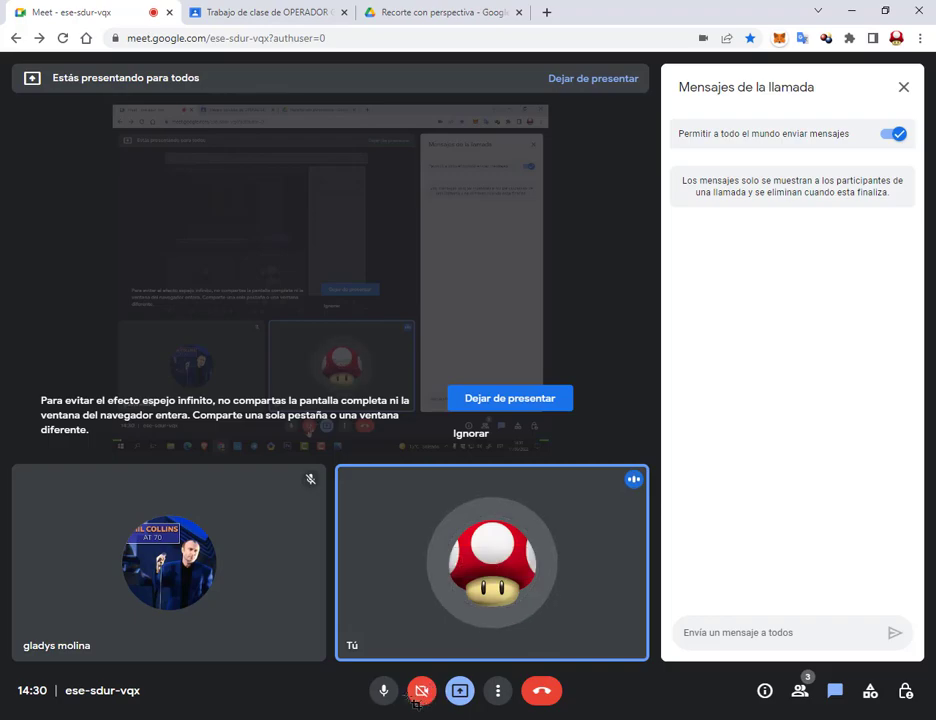
{"action": "left_click", "coordinate": [483, 712]}
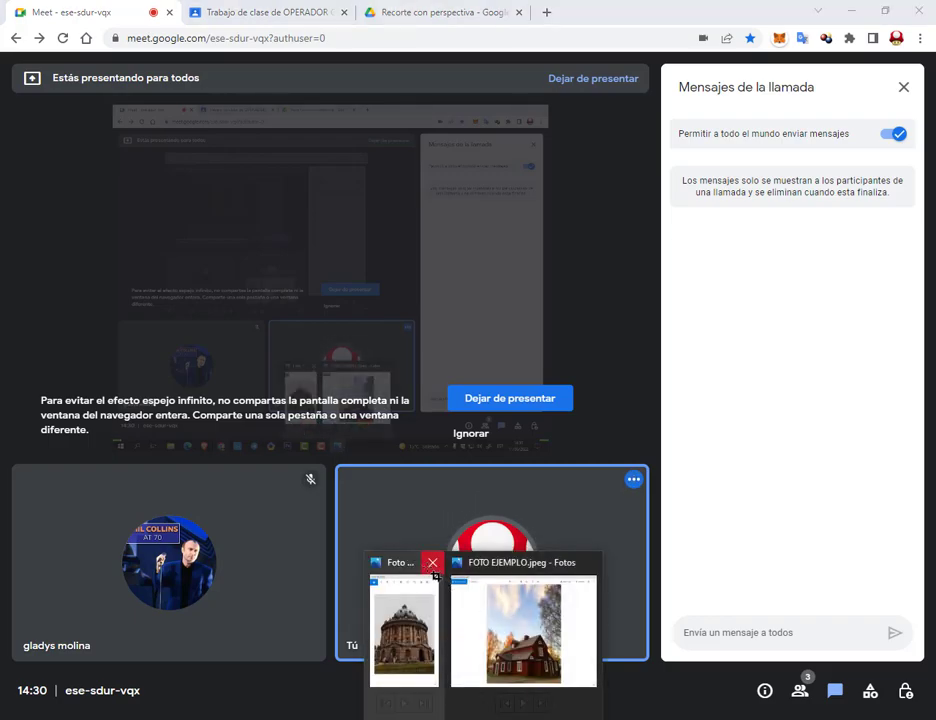
{"action": "left_click", "coordinate": [432, 561]}
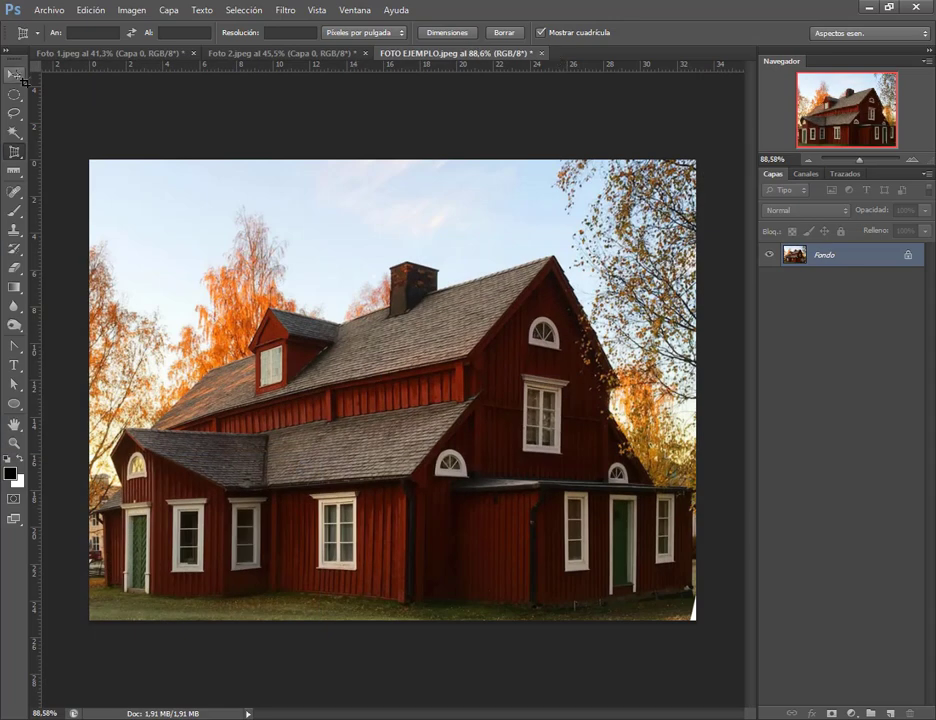
Close FOTO EJEMPLO.jpeg, Foto 2.jpeg and Foto 1.jpeg, discarding changes to each
{"action": "key", "text": "v"}
{"action": "left_click", "coordinate": [541, 53]}
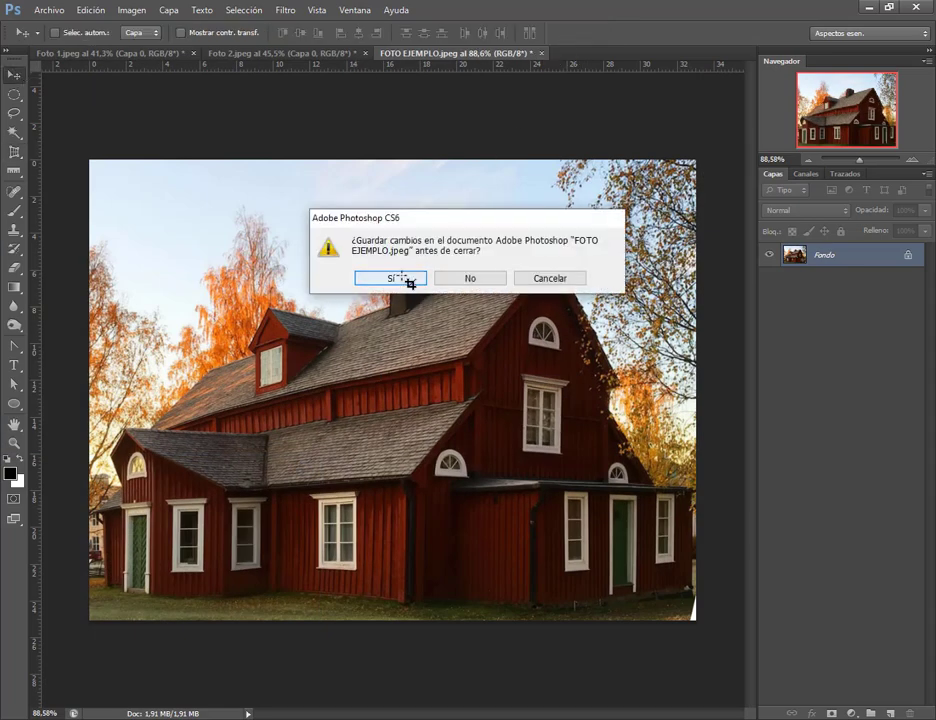
{"action": "left_click", "coordinate": [470, 274]}
{"action": "left_click", "coordinate": [365, 53]}
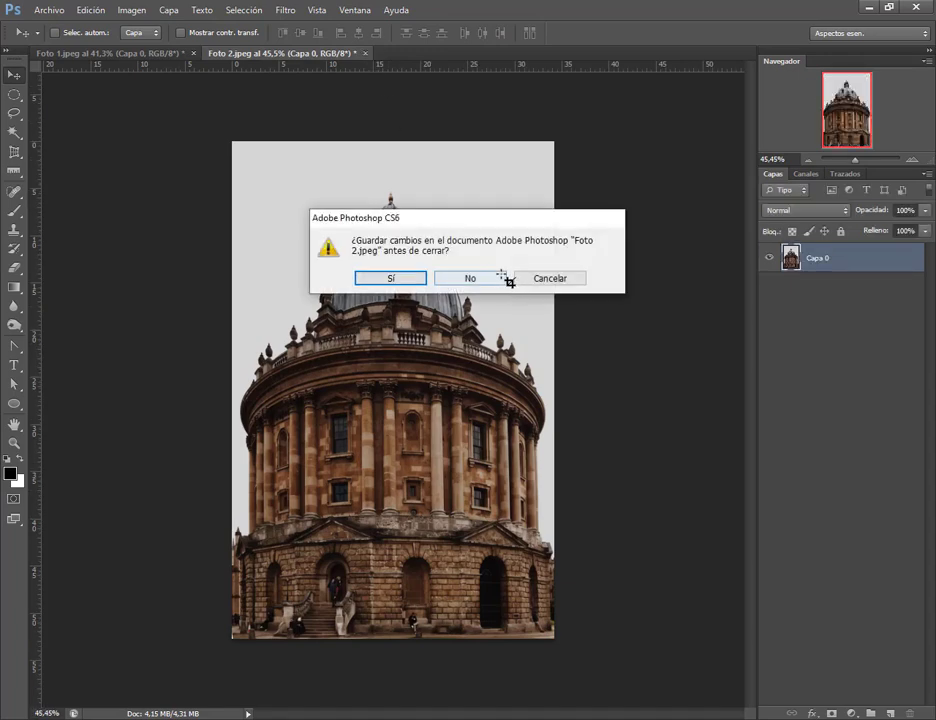
{"action": "left_click", "coordinate": [490, 276]}
{"action": "left_click", "coordinate": [194, 52]}
{"action": "left_click", "coordinate": [472, 276]}
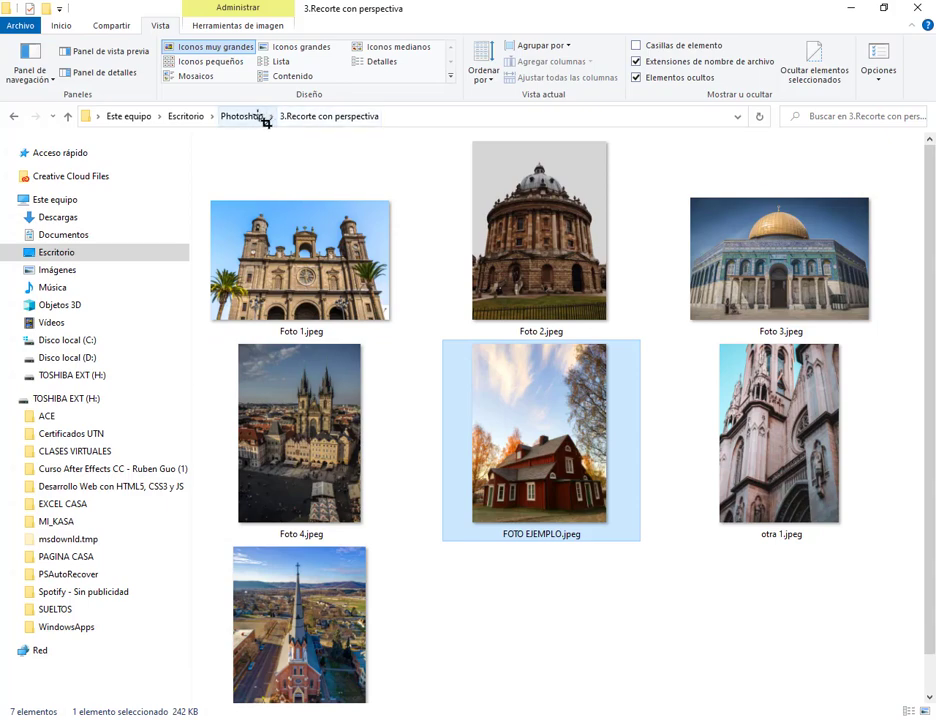
Open the 4.Escalar según el contenido folder and drag Casa.jpg toward Photoshop
{"action": "left_click", "coordinate": [255, 117]}
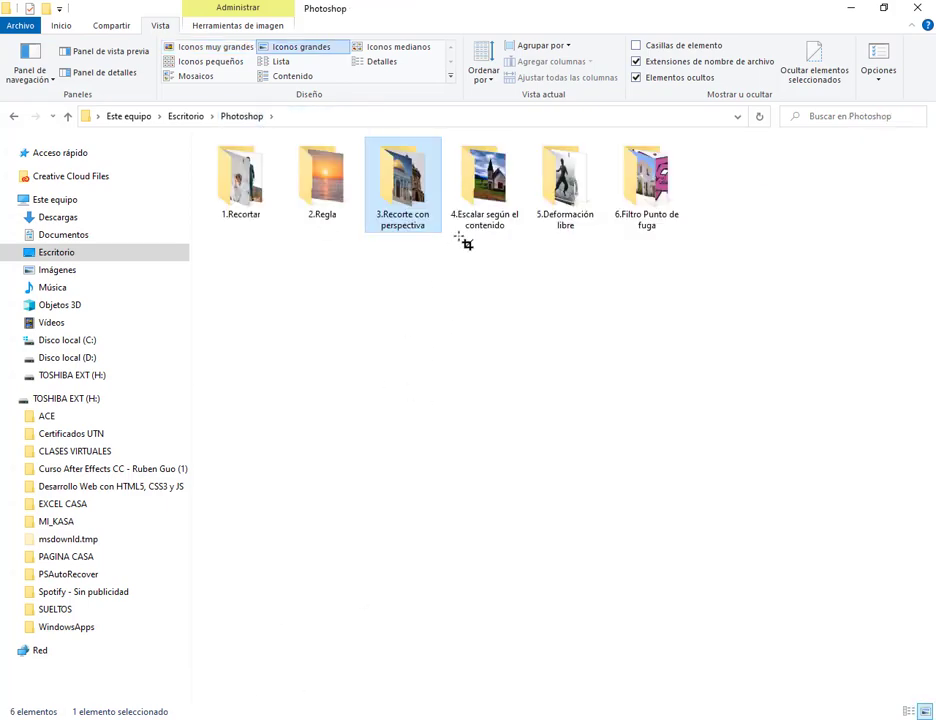
{"action": "double_click", "coordinate": [484, 180]}
{"action": "left_click", "coordinate": [249, 211]}
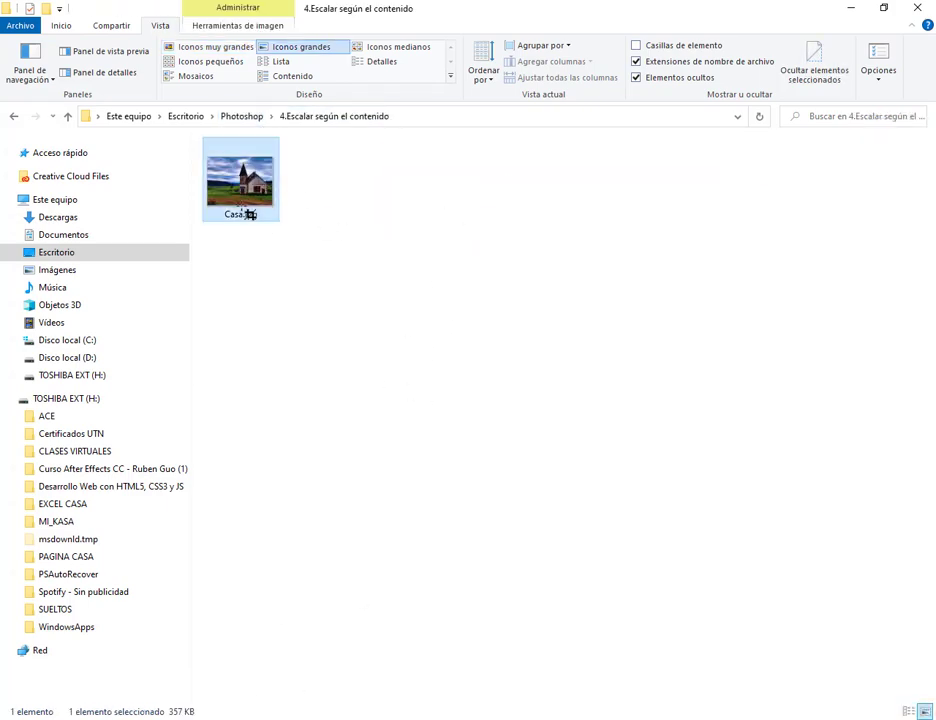
{"action": "mouse_move", "coordinate": [241, 180]}
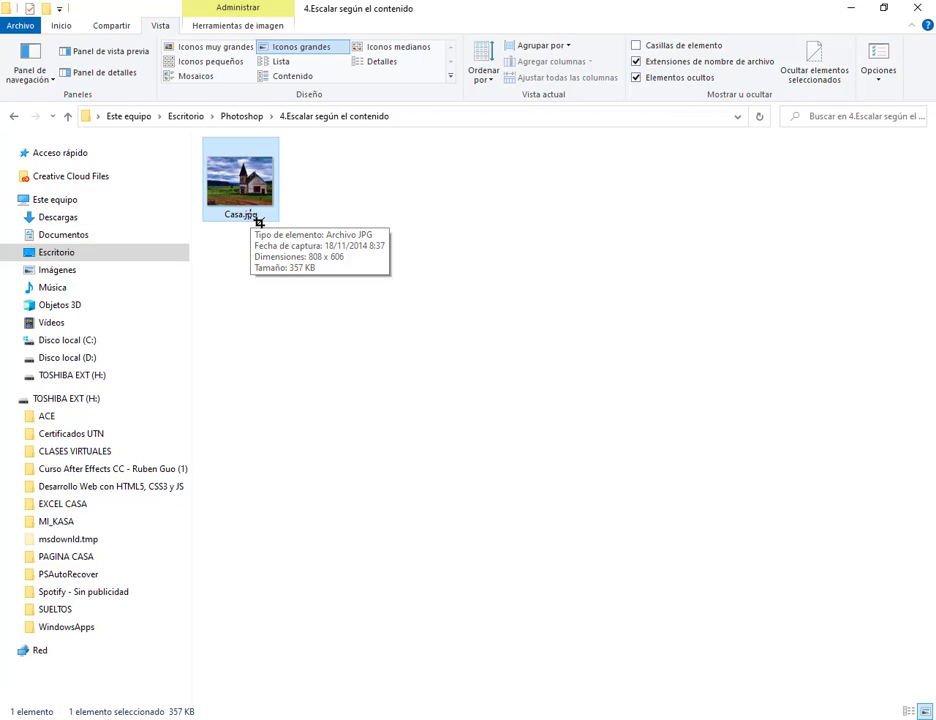
{"action": "left_click_drag", "start_coordinate": [258, 222], "coordinate": [377, 712]}
Open Casa.jpg as background layer Fondo, accepting the missing colour profile notice, then reset Crop and Move tools
{"action": "left_click_drag", "start_coordinate": [386, 522], "coordinate": [418, 480]}
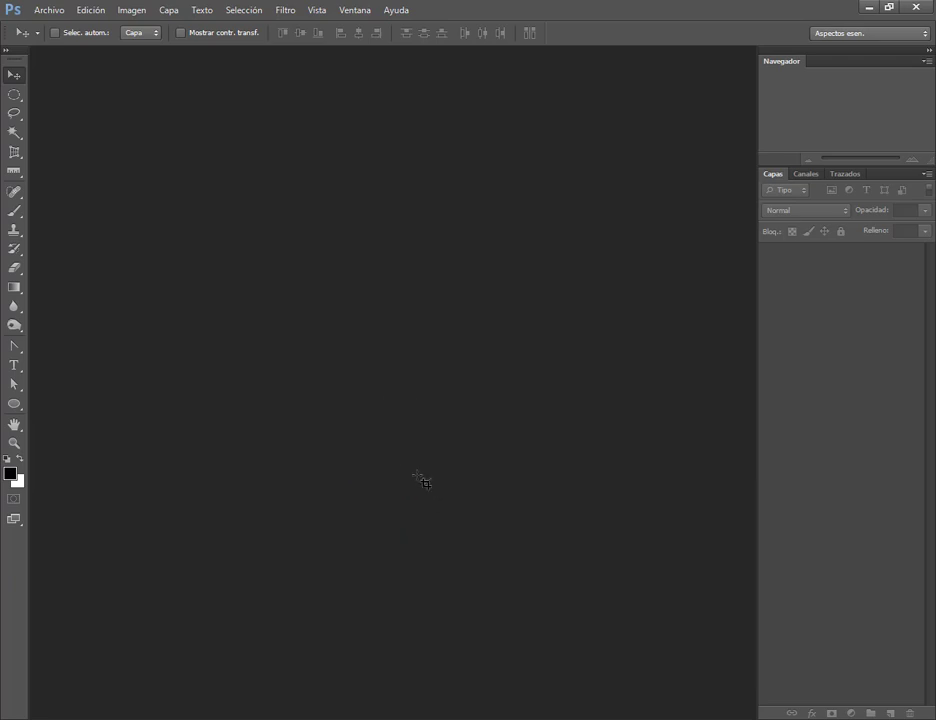
{"action": "left_click", "coordinate": [530, 338]}
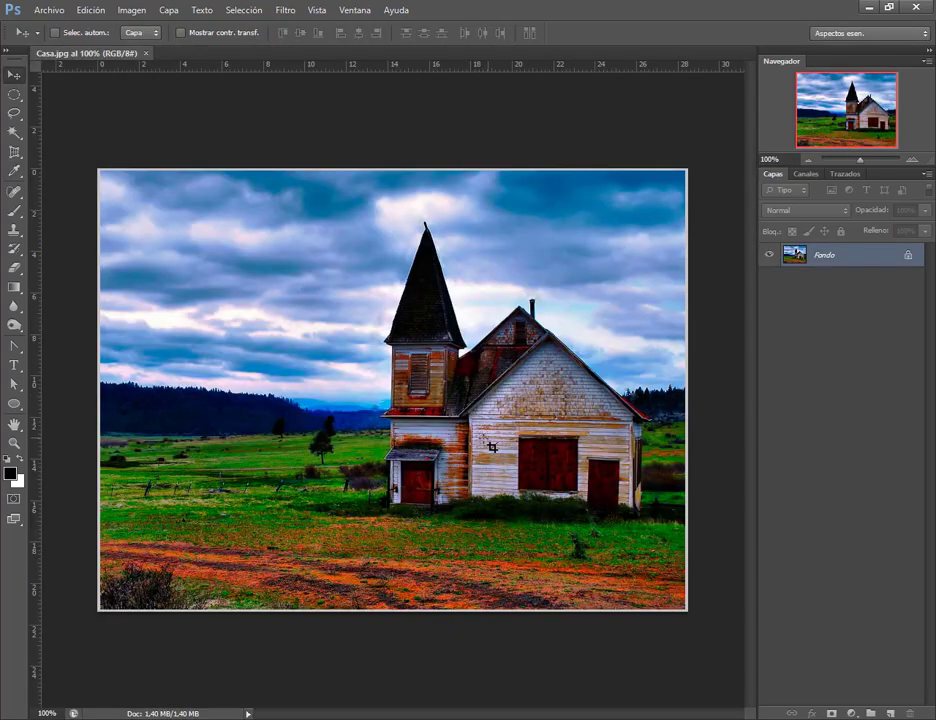
{"action": "left_click", "coordinate": [14, 152]}
{"action": "left_click", "coordinate": [80, 152]}
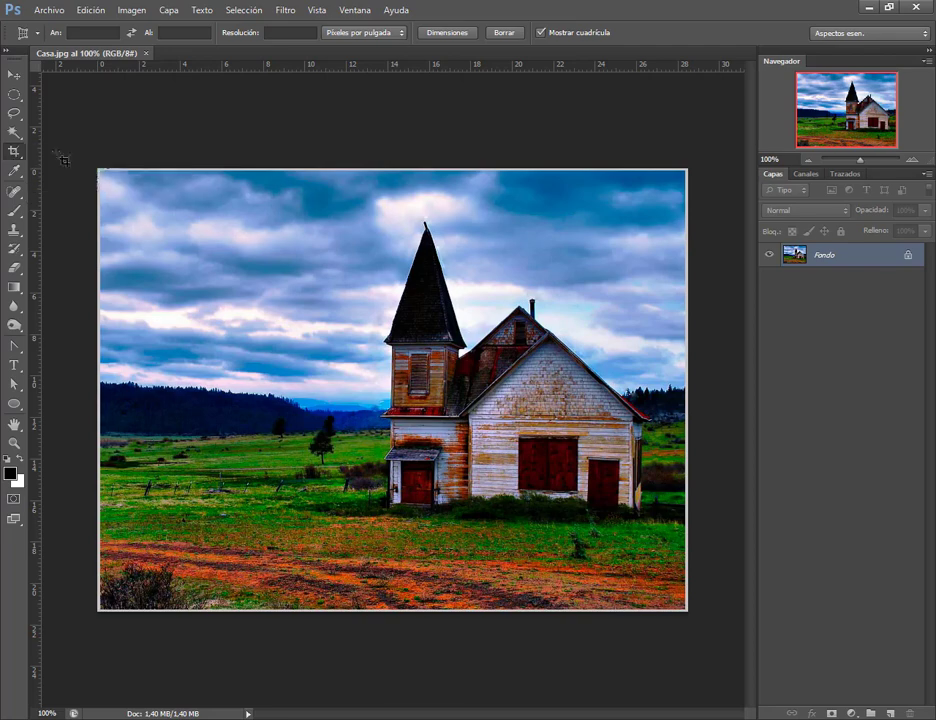
{"action": "left_click", "coordinate": [14, 74]}
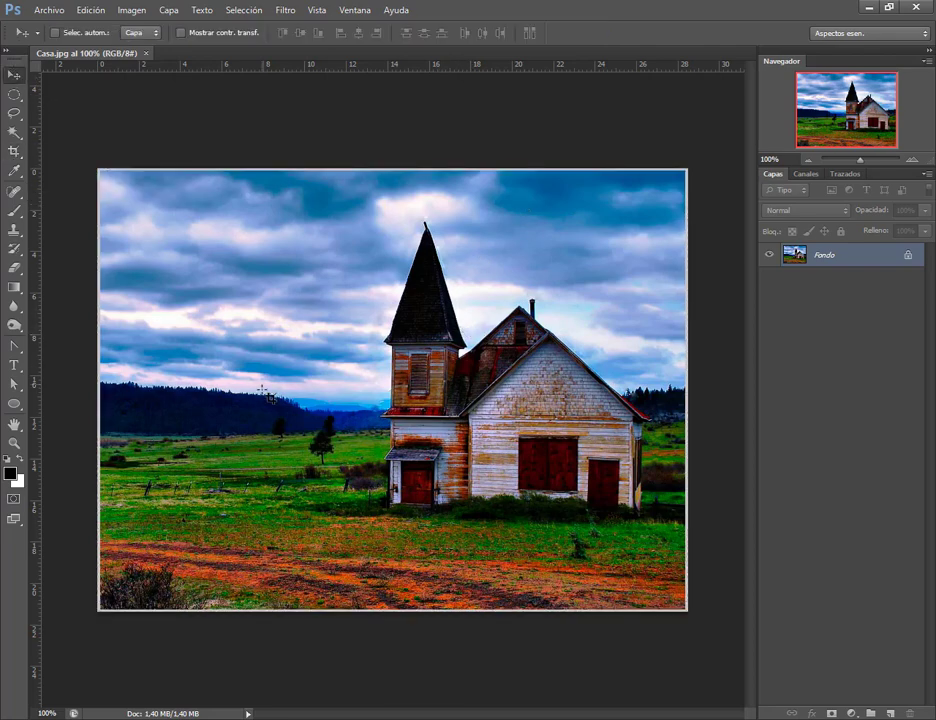
{"action": "scroll", "coordinate": [270, 410], "scroll_direction": "down", "scroll_amount": 3}
{"action": "scroll", "coordinate": [285, 425], "scroll_direction": "down", "scroll_amount": 2}
{"action": "scroll", "coordinate": [300, 440], "scroll_direction": "down", "scroll_amount": 1}
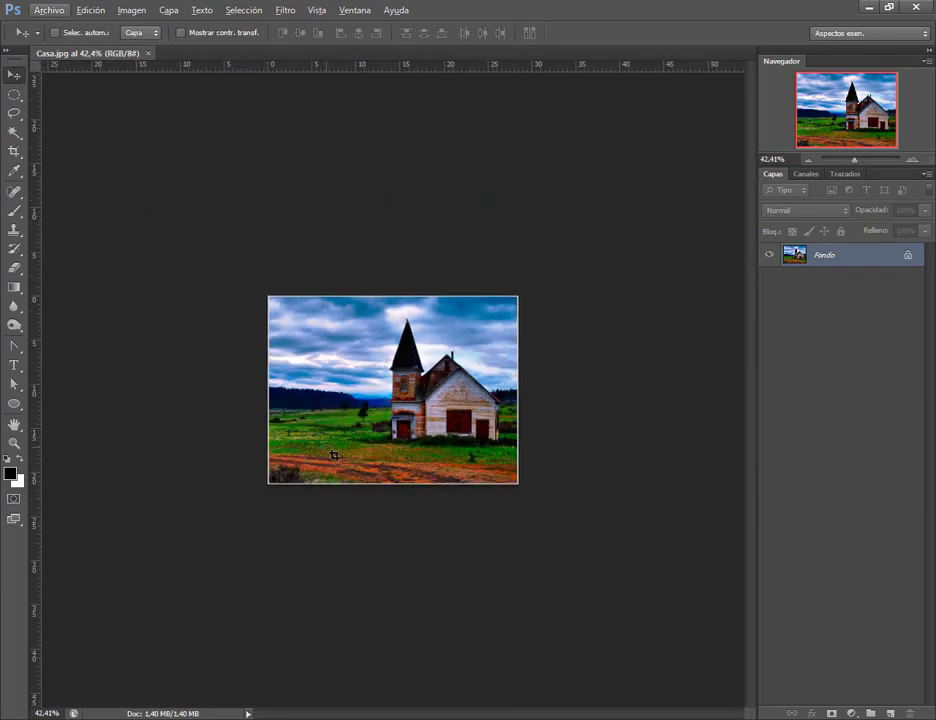
{"action": "scroll", "coordinate": [312, 455], "scroll_direction": "up", "scroll_amount": 1}
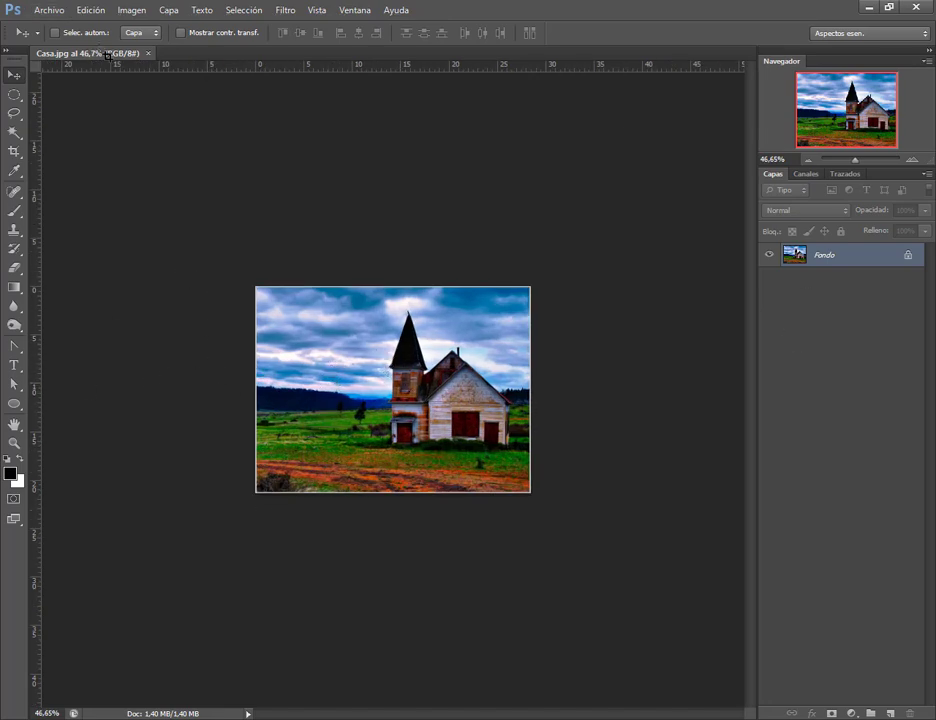
Check Casa.jpg's Image Size (width 28,5) and cancel without changes
{"action": "left_click", "coordinate": [131, 10]}
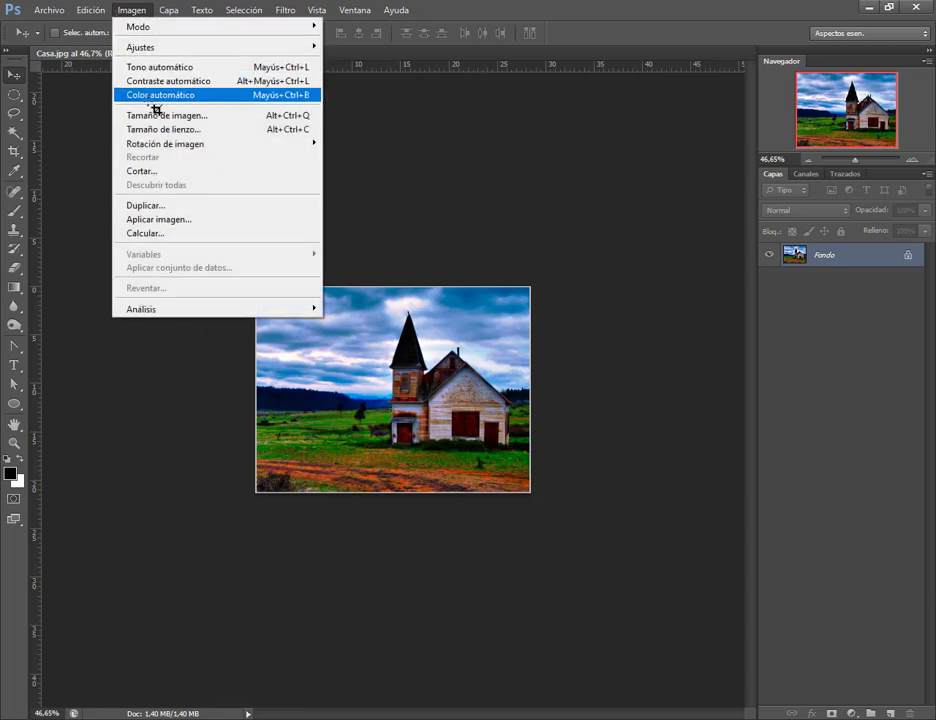
{"action": "left_click", "coordinate": [160, 117]}
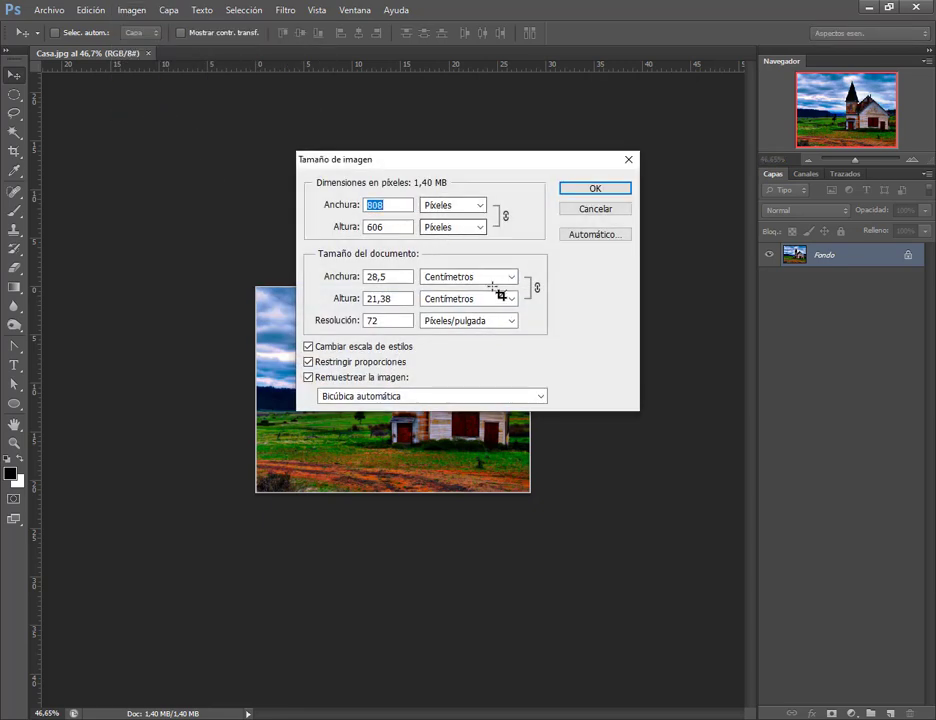
{"action": "left_click", "coordinate": [398, 278]}
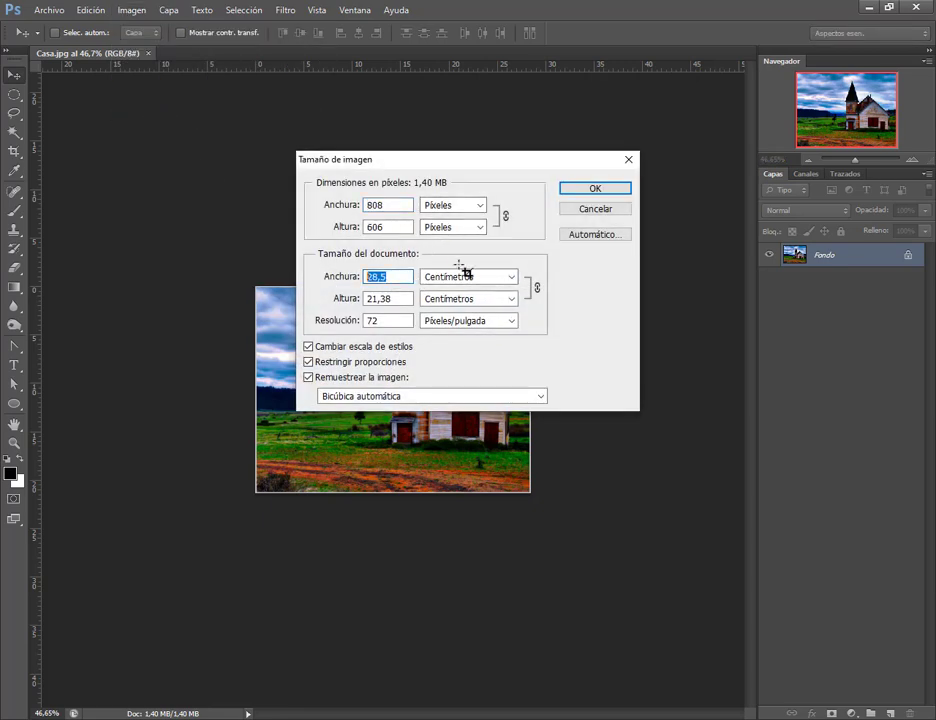
{"action": "left_click_drag", "start_coordinate": [428, 161], "coordinate": [582, 114]}
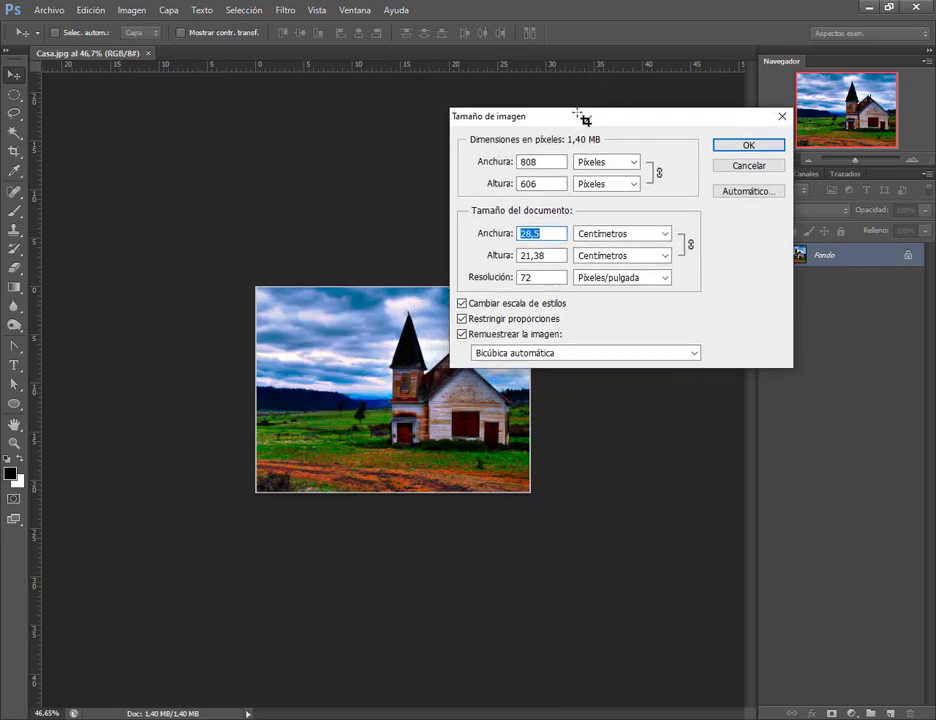
{"action": "left_click", "coordinate": [750, 165]}
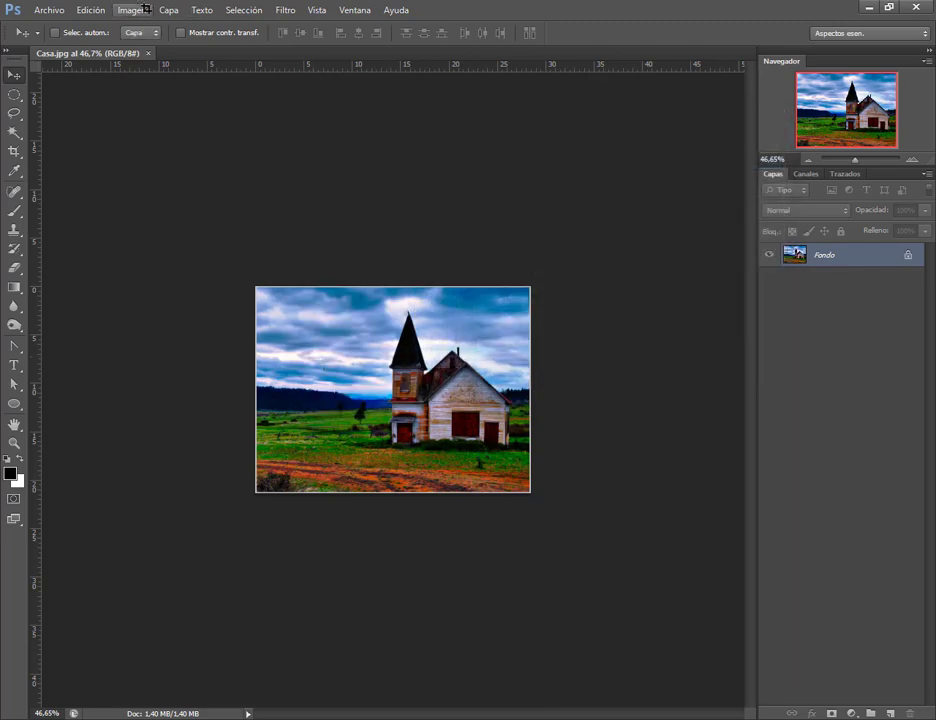
Review the Canvas Size settings for Casa.jpg and cancel without changes
{"action": "left_click", "coordinate": [146, 10]}
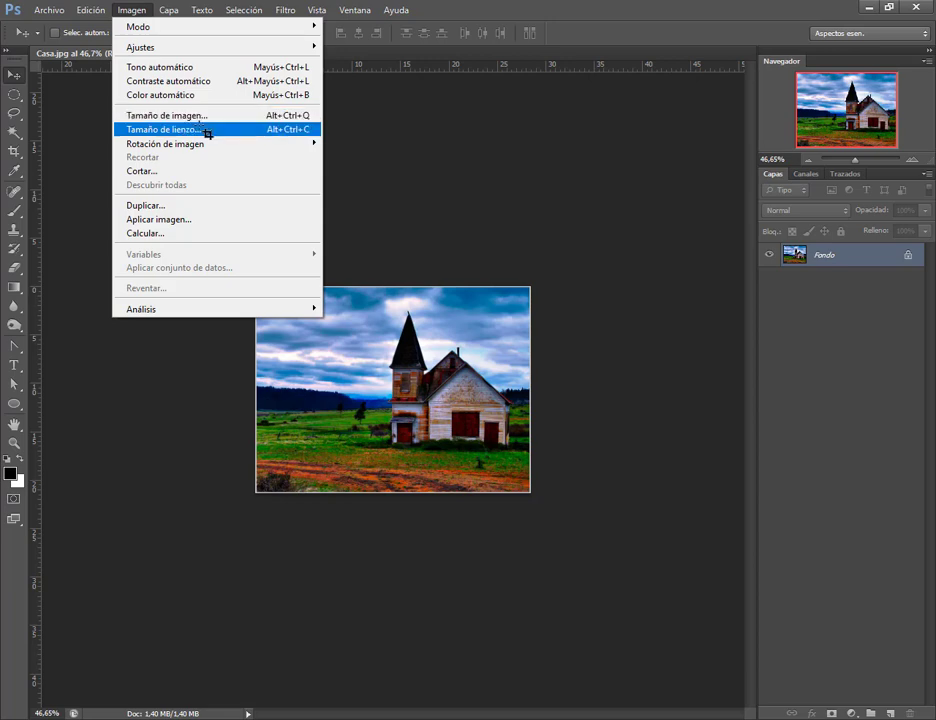
{"action": "left_click", "coordinate": [207, 133]}
{"action": "left_click_drag", "start_coordinate": [662, 112], "coordinate": [755, 96]}
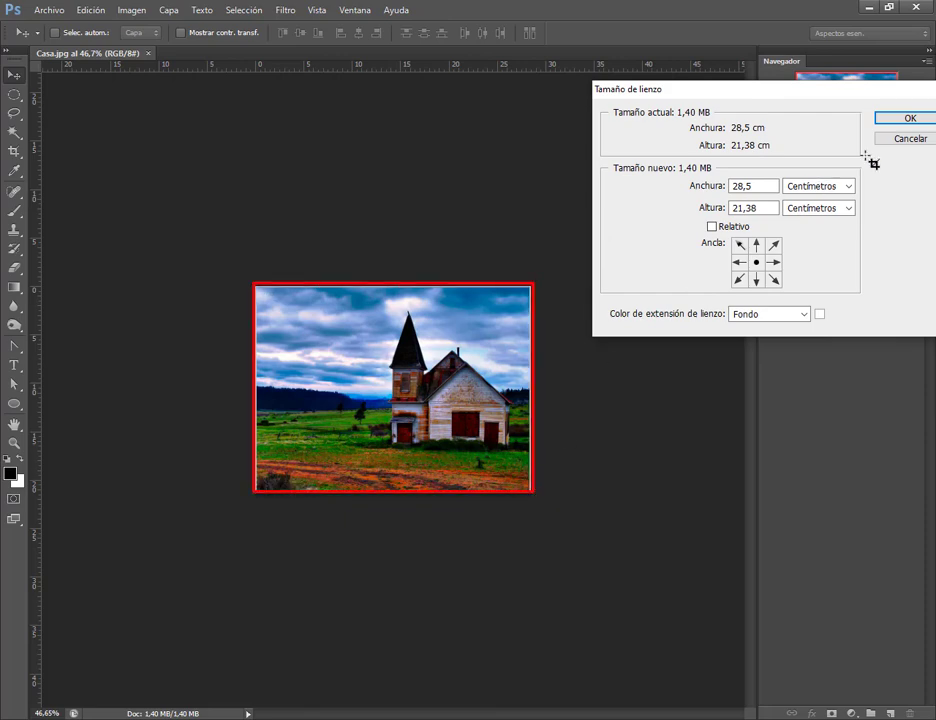
{"action": "left_click", "coordinate": [910, 139]}
Bring up New document settings of 1000 × 1000 pixels at 300 pixels/inch
{"action": "key", "text": "alt"}
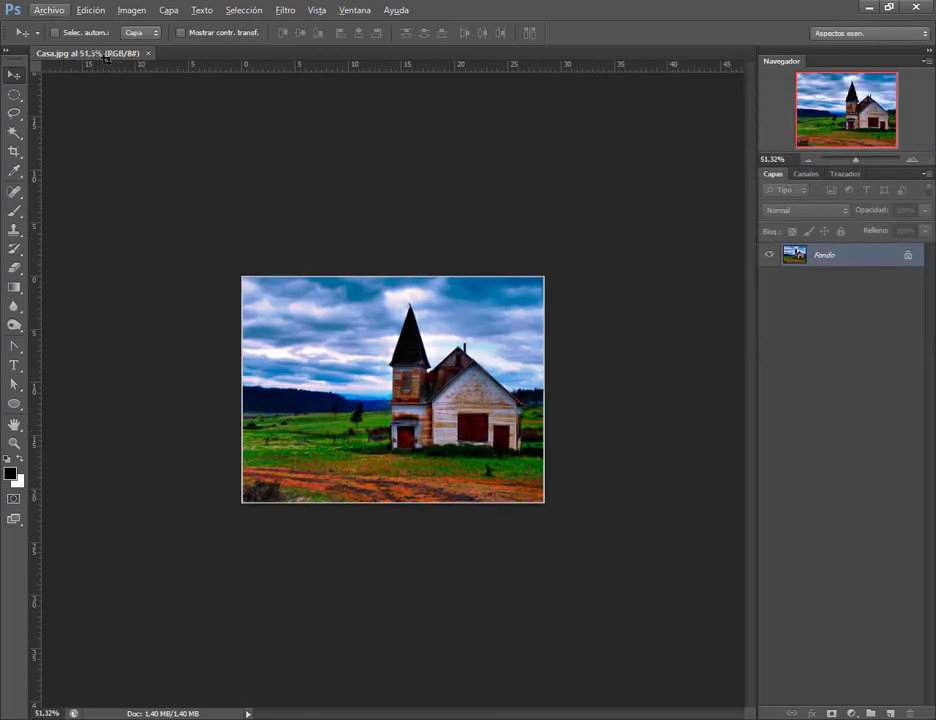
{"action": "left_click", "coordinate": [50, 10]}
{"action": "left_click", "coordinate": [46, 25]}
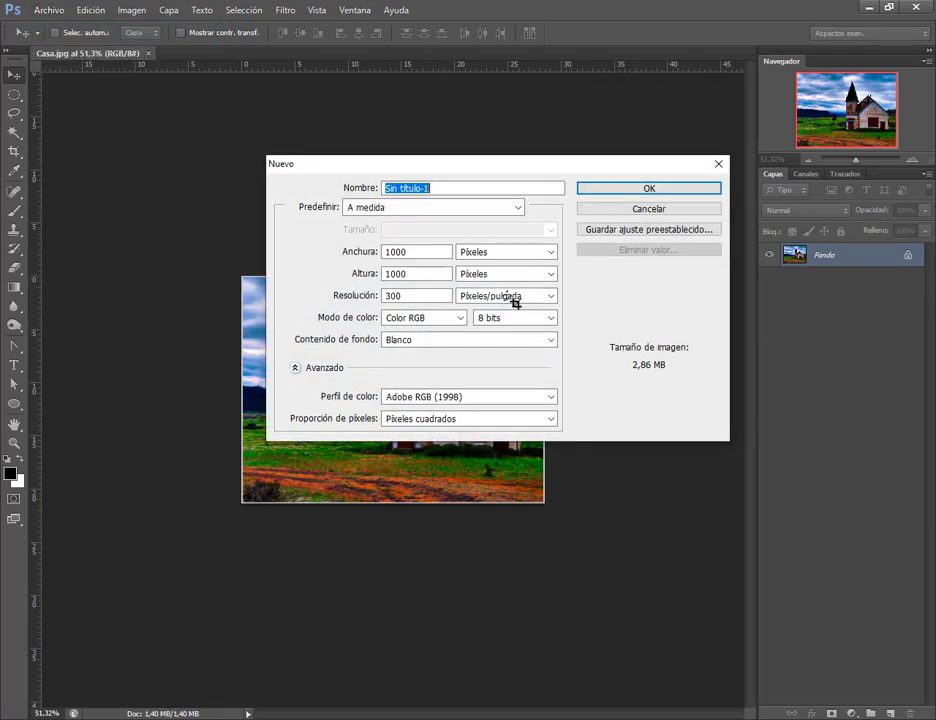
Create the 1000 × 1000 white document and place Casa.jpg into it as layer Casa
{"action": "left_click", "coordinate": [621, 189]}
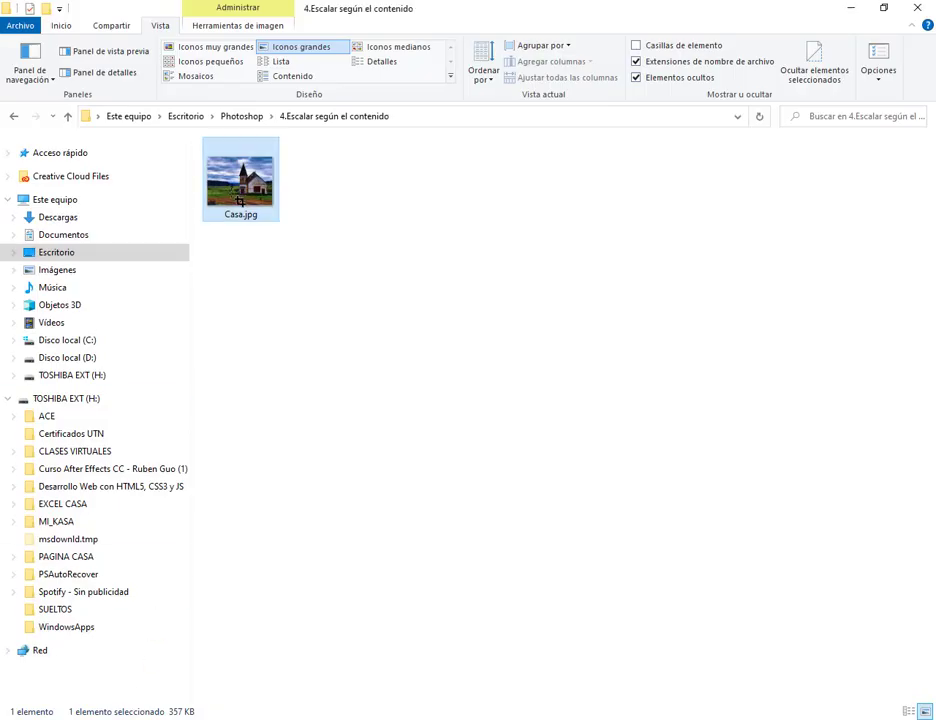
{"action": "mouse_move", "coordinate": [238, 185]}
{"action": "left_mouse_down"}
{"action": "mouse_move", "coordinate": [382, 710]}
{"action": "mouse_move", "coordinate": [390, 305]}
{"action": "left_mouse_up"}
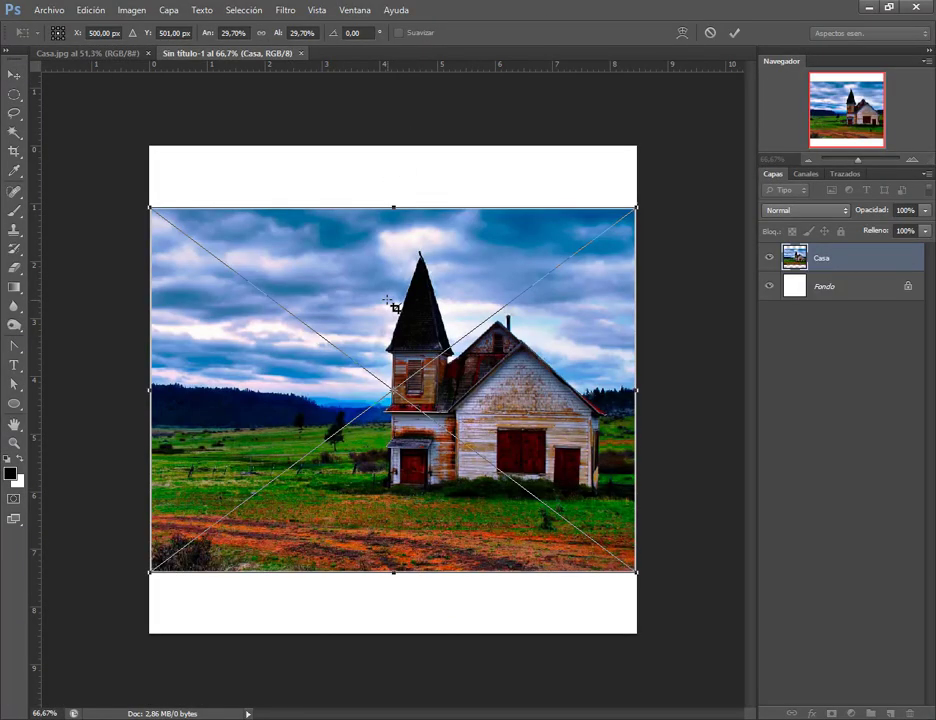
{"action": "key", "text": "Return"}
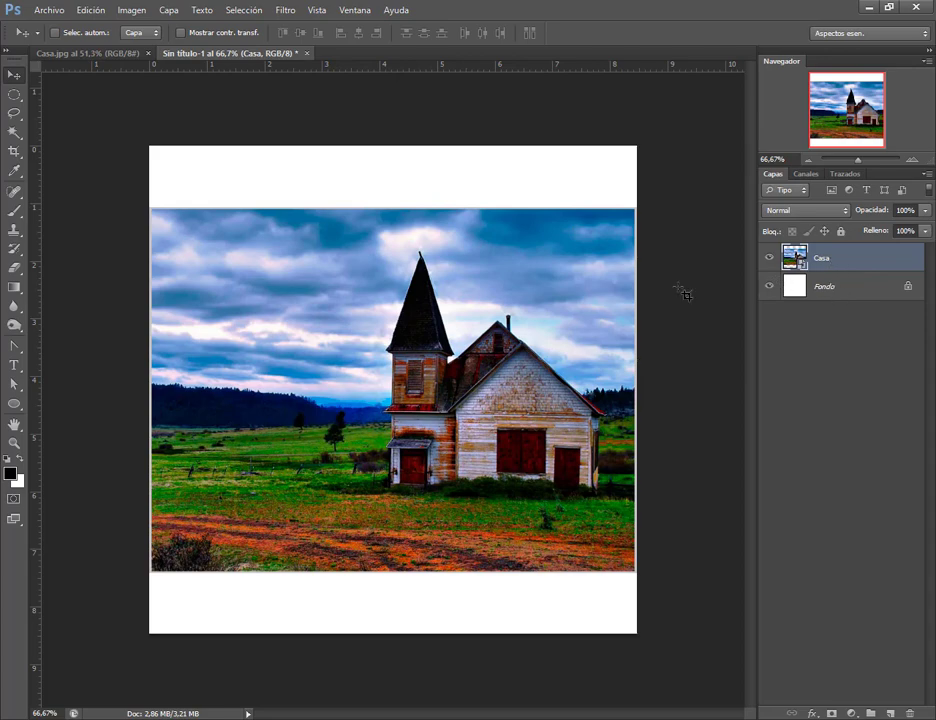
Nudge the Casa layer slightly lower and check the new document's Canvas Size without changes
{"action": "left_click_drag", "start_coordinate": [405, 331], "coordinate": [384, 326]}
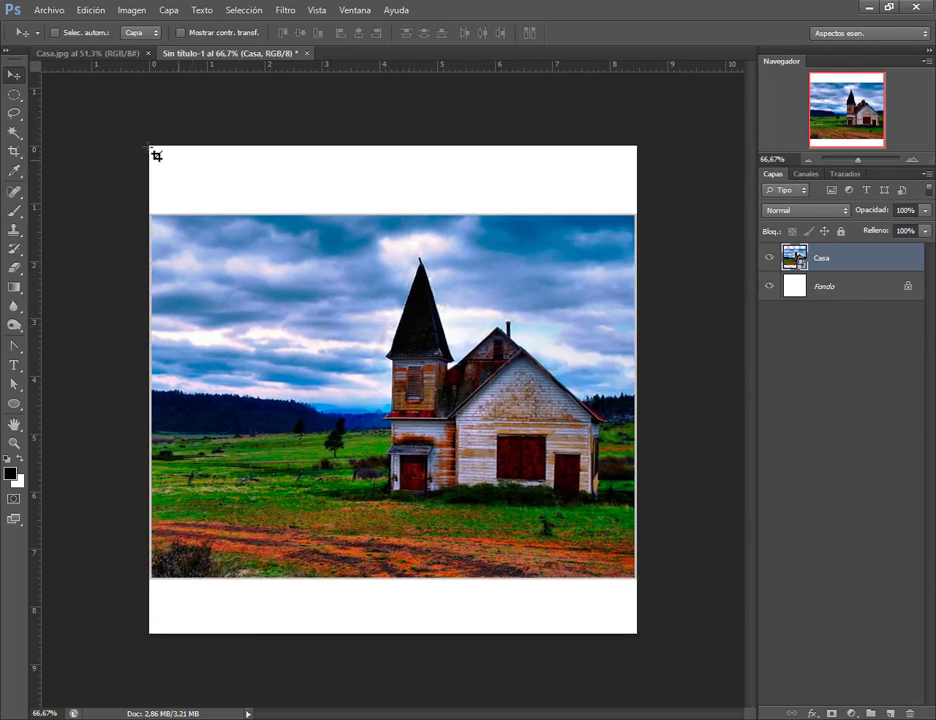
{"action": "left_click_drag", "start_coordinate": [146, 143], "coordinate": [646, 645]}
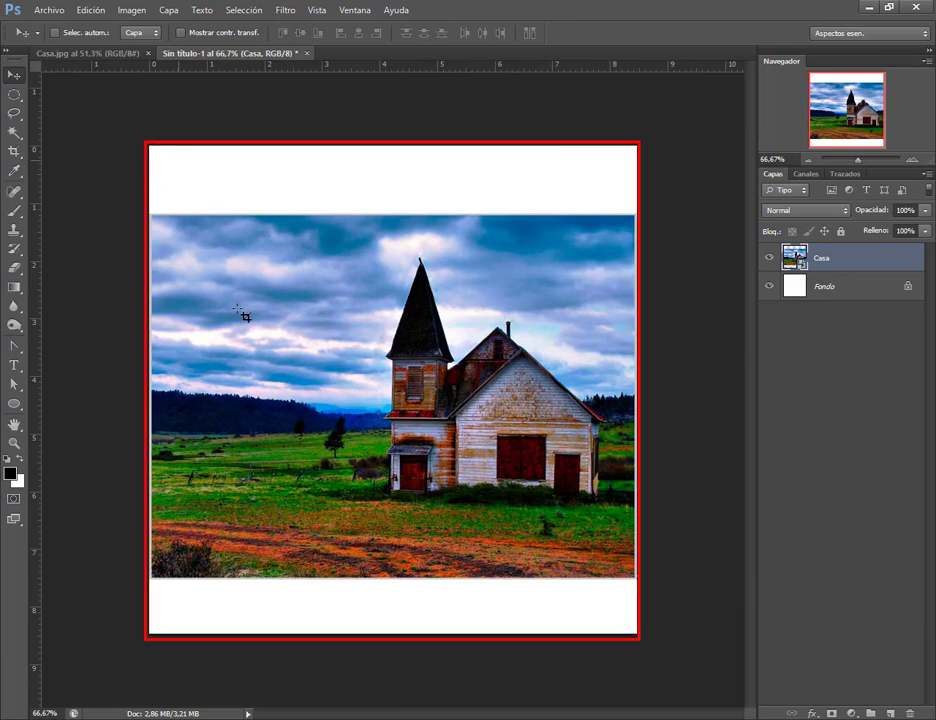
{"action": "left_click", "coordinate": [132, 10]}
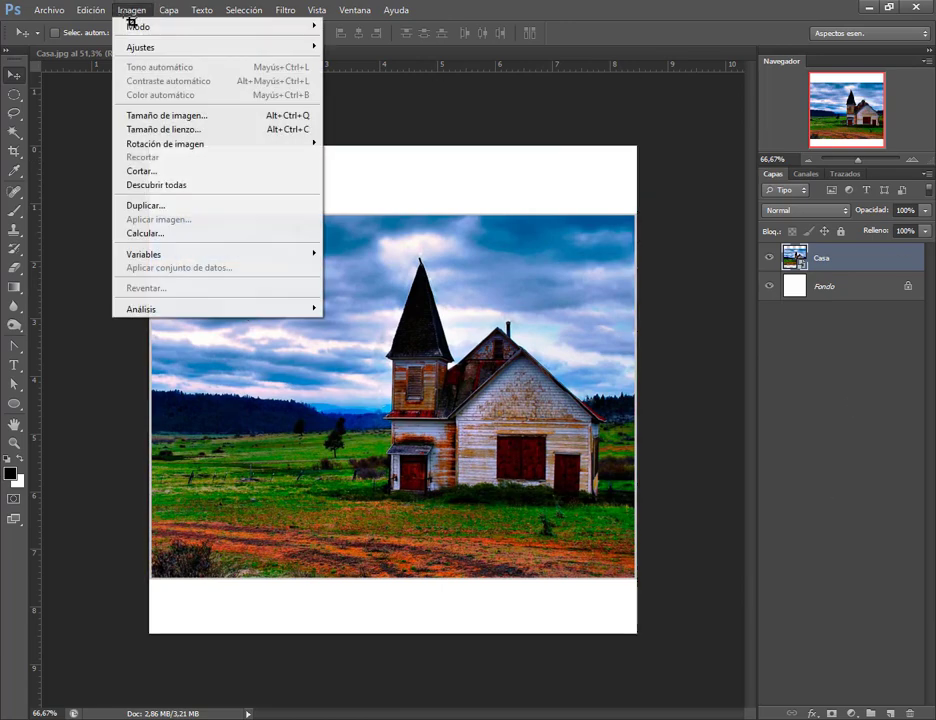
{"action": "left_click", "coordinate": [164, 130]}
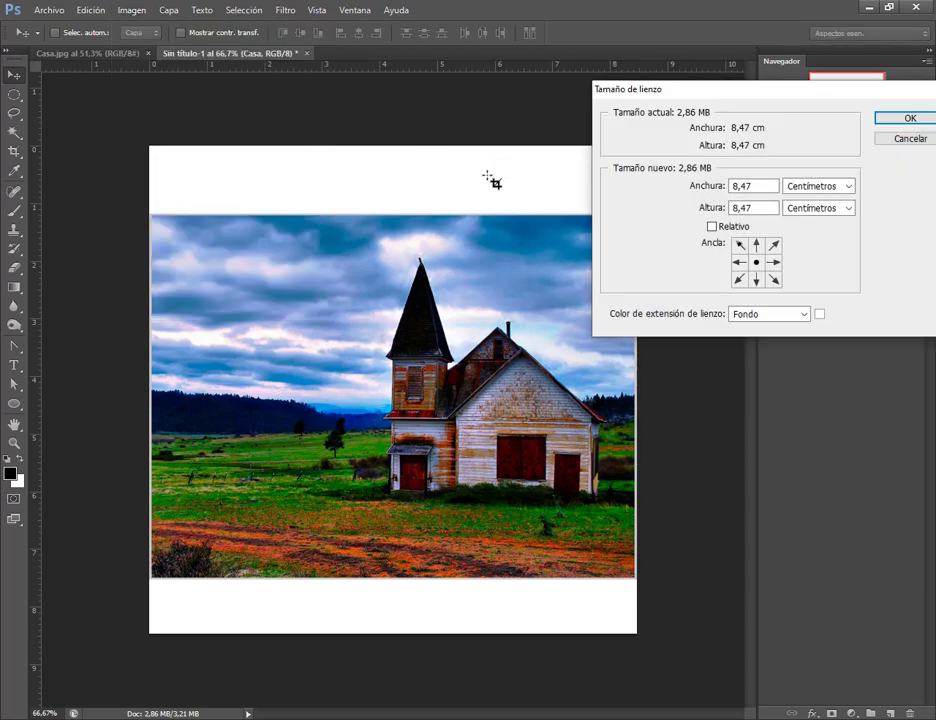
{"action": "left_click", "coordinate": [905, 138]}
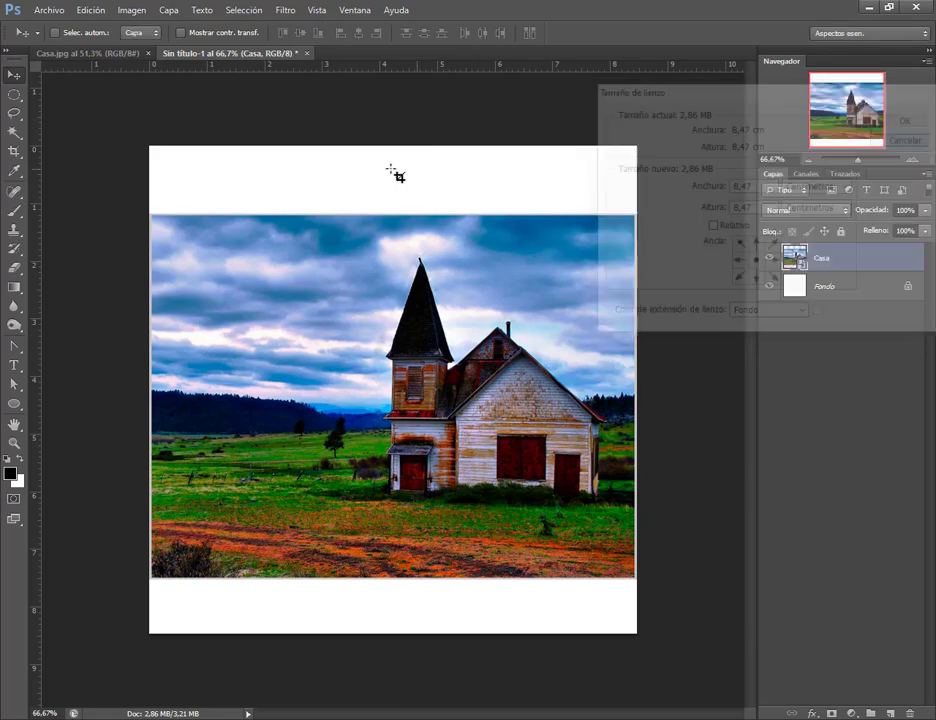
{"action": "left_click", "coordinate": [131, 10]}
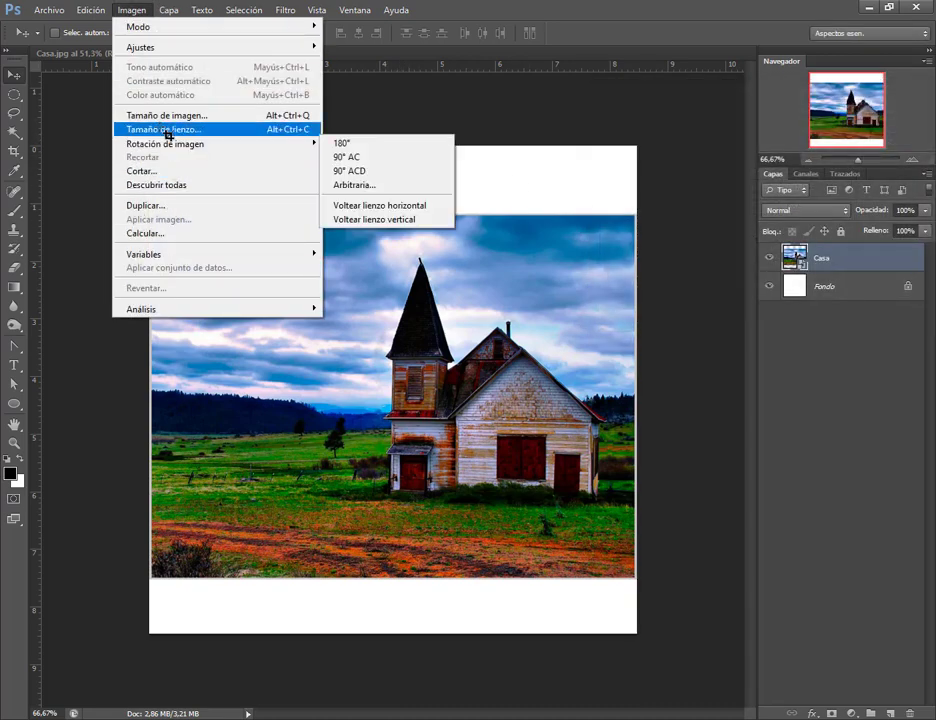
{"action": "left_click", "coordinate": [165, 129]}
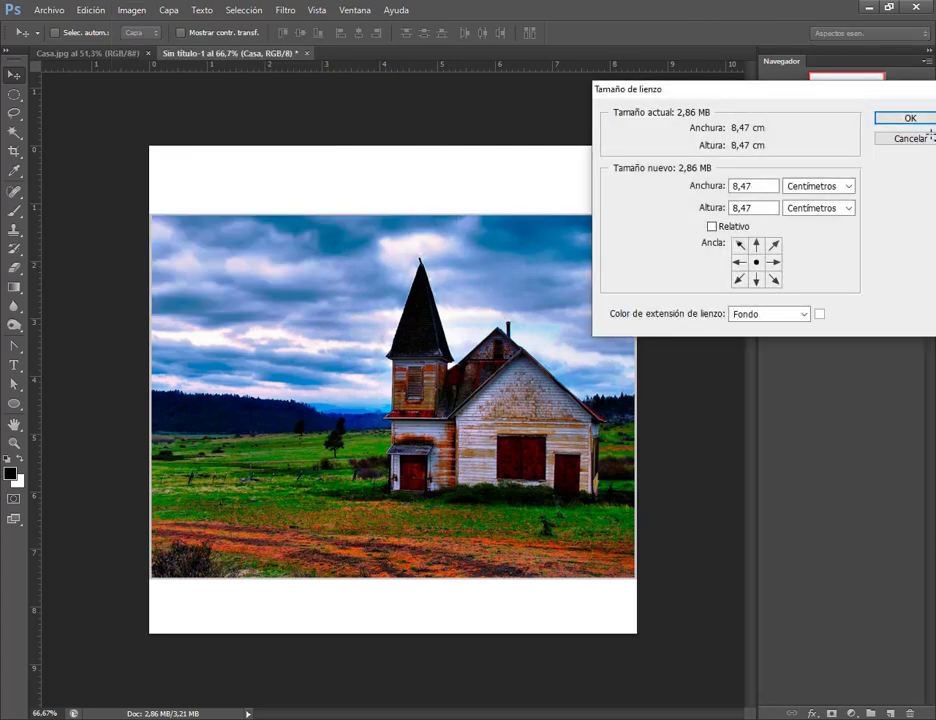
{"action": "left_click", "coordinate": [910, 138]}
Check Casa.jpg's Image Size (height 21,38) and cancel
{"action": "left_click", "coordinate": [88, 53]}
{"action": "left_click", "coordinate": [133, 10]}
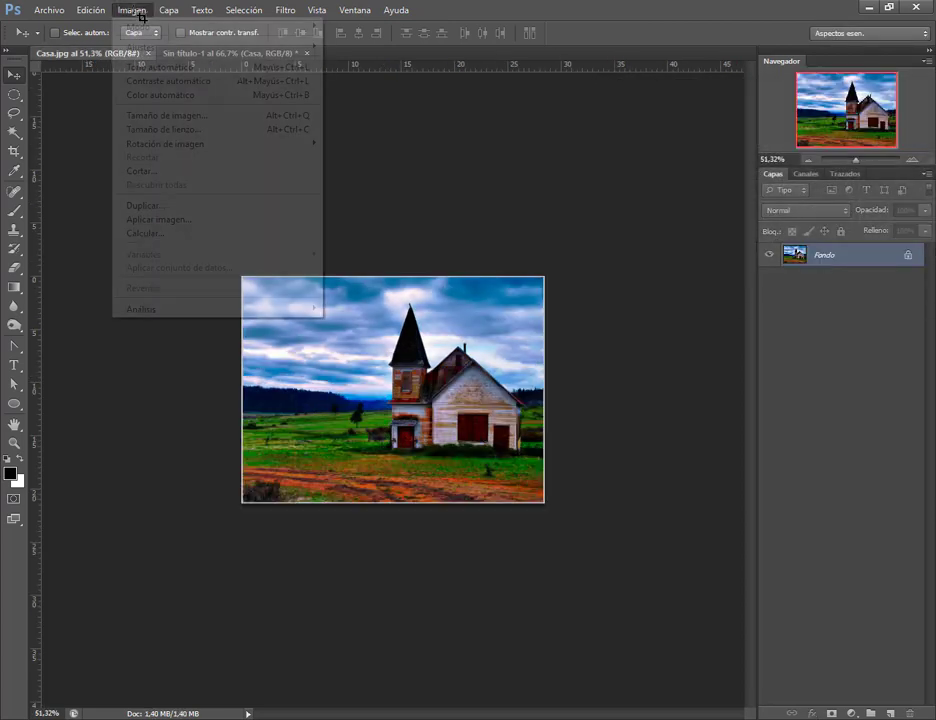
{"action": "left_click", "coordinate": [177, 117]}
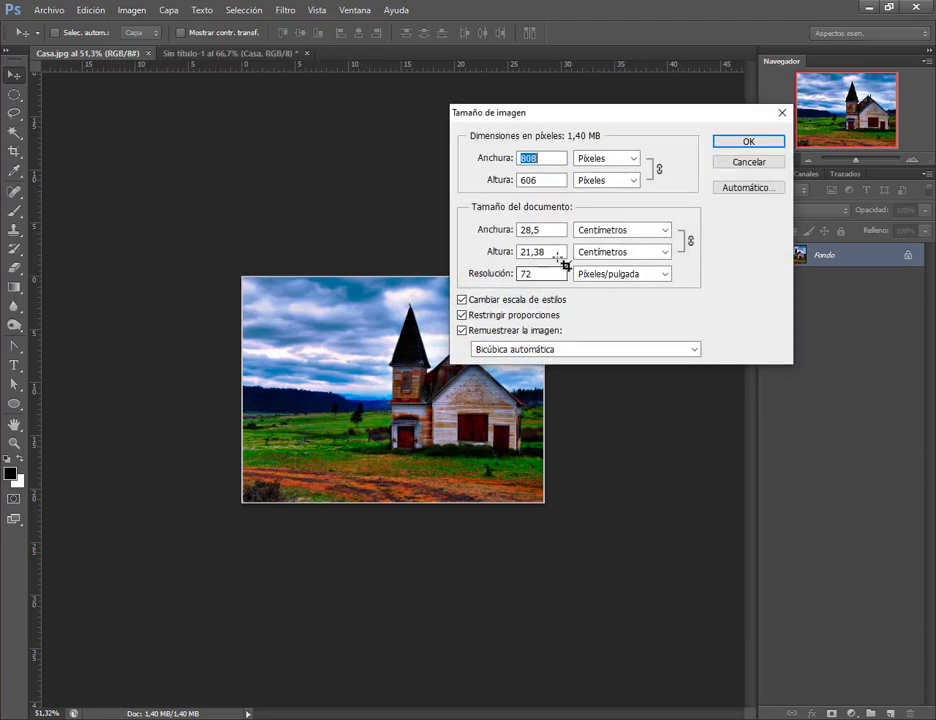
{"action": "left_click", "coordinate": [480, 254]}
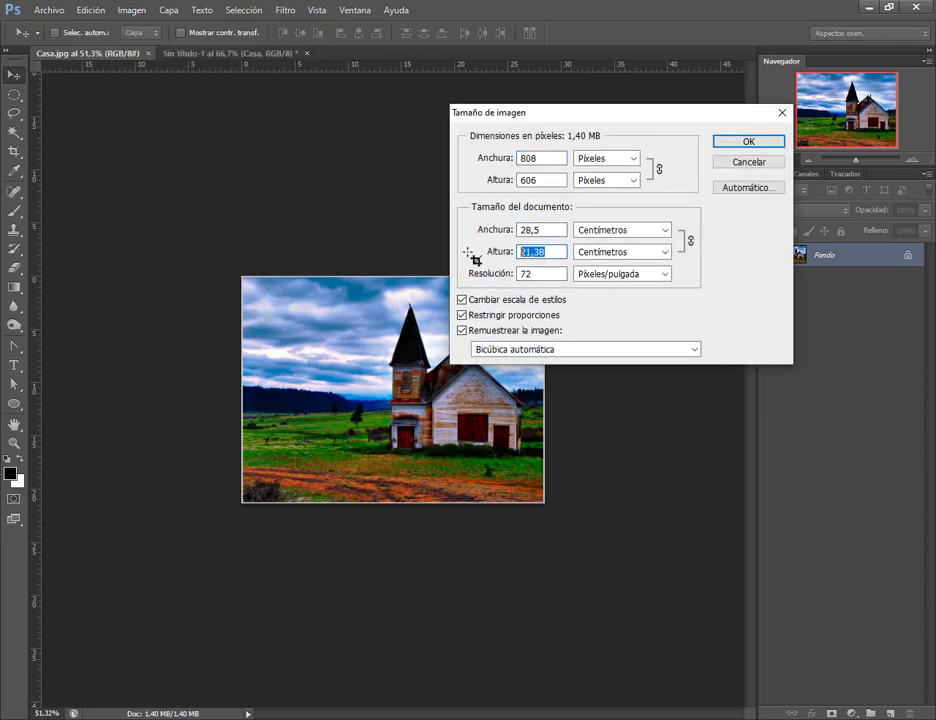
{"action": "left_click", "coordinate": [745, 163]}
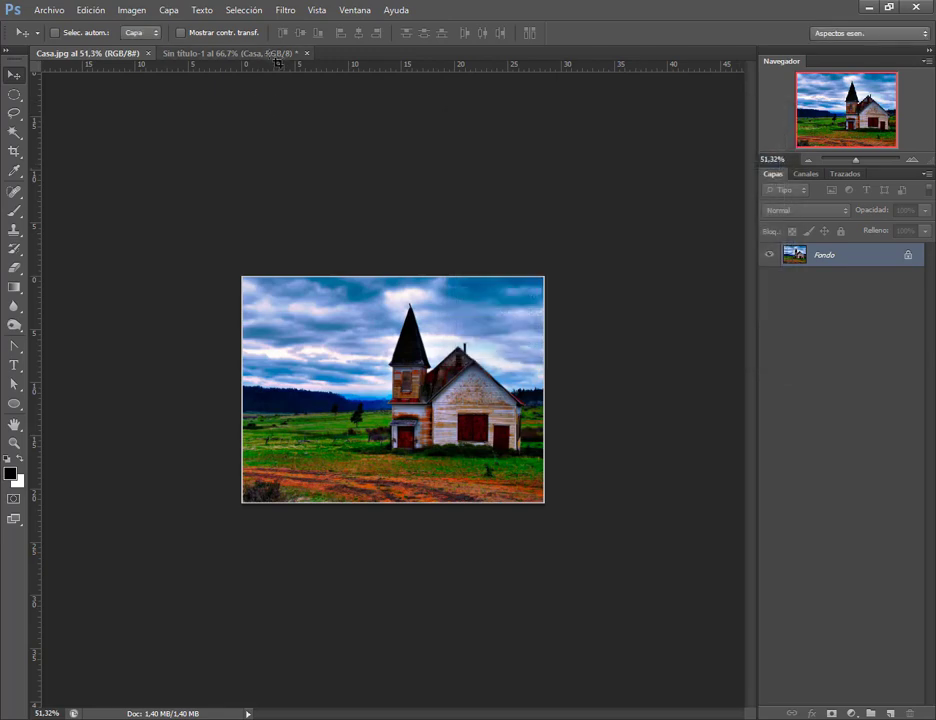
Check the square document's Image Size in Centímetros, 8,47 × 8,47, and cancel
{"action": "left_click_drag", "start_coordinate": [277, 63], "coordinate": [225, 110]}
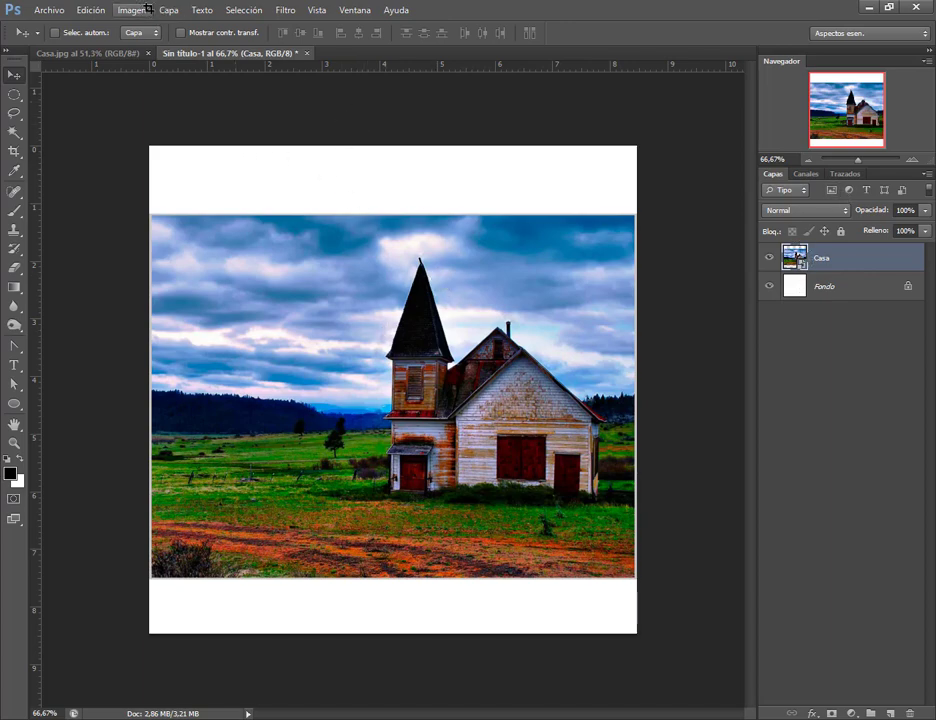
{"action": "left_click", "coordinate": [131, 10]}
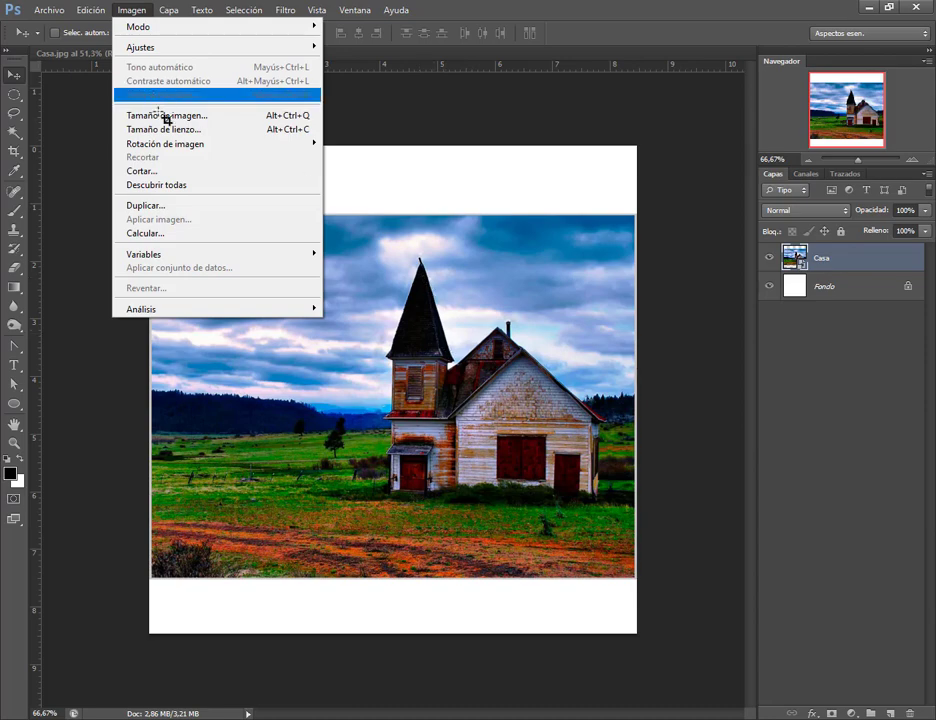
{"action": "left_click", "coordinate": [165, 116]}
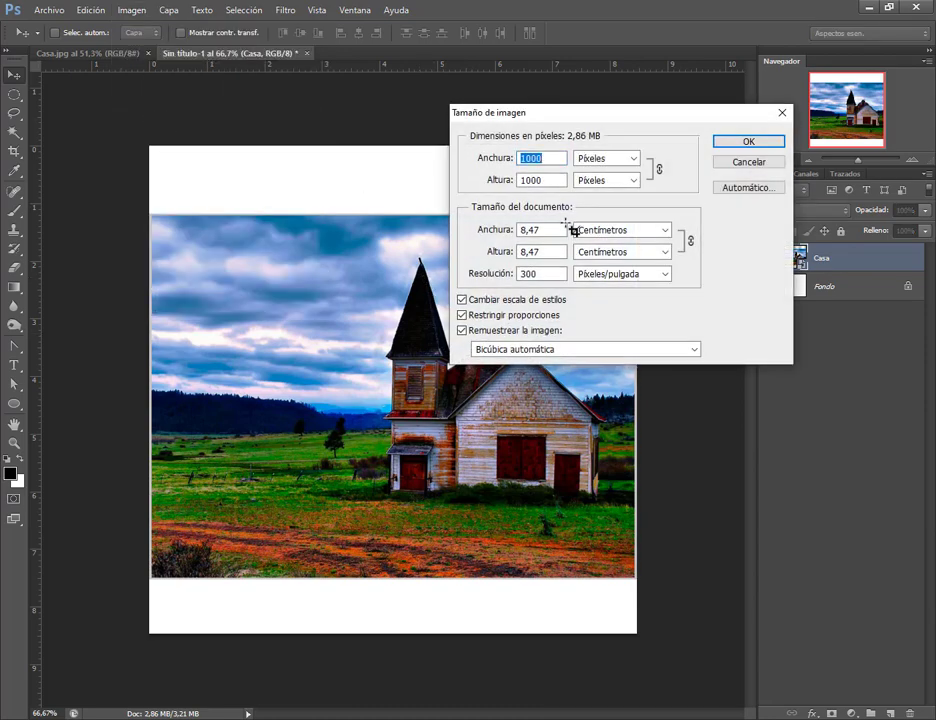
{"action": "left_click", "coordinate": [590, 231]}
{"action": "left_click", "coordinate": [592, 234]}
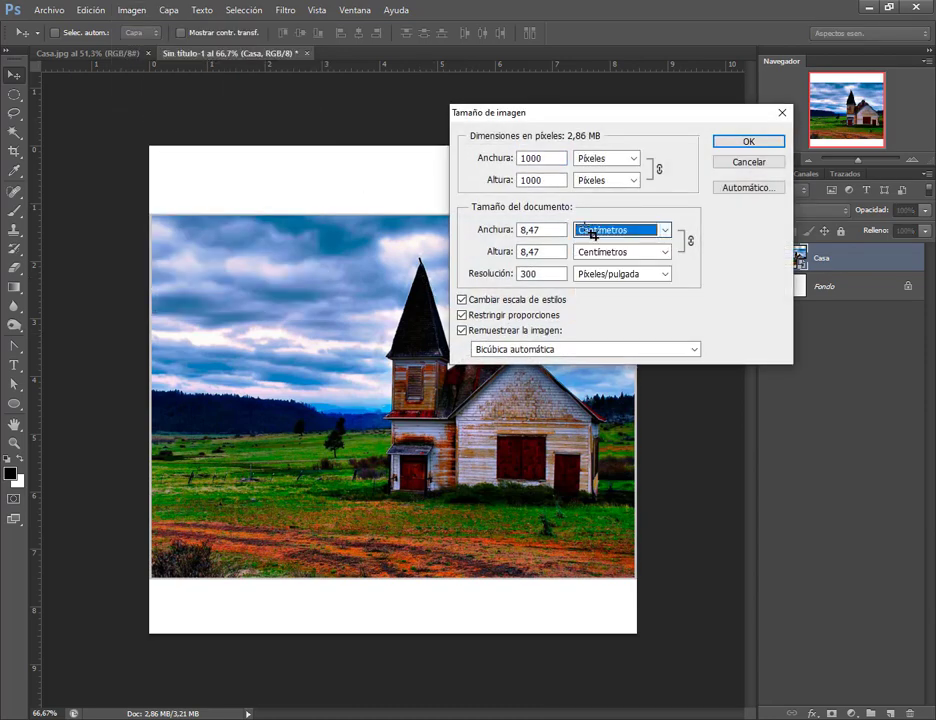
{"action": "mouse_move", "coordinate": [537, 114]}
{"action": "left_mouse_down"}
{"action": "mouse_move", "coordinate": [599, 164]}
{"action": "mouse_move", "coordinate": [554, 82]}
{"action": "left_mouse_up"}
{"action": "double_click", "coordinate": [549, 199]}
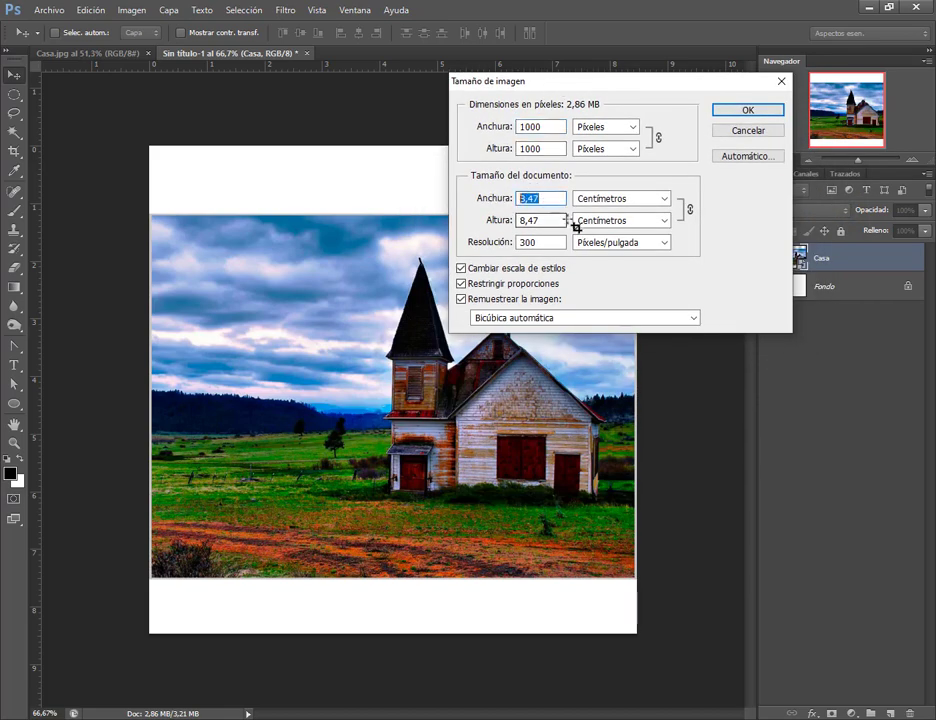
{"action": "left_click", "coordinate": [547, 220]}
{"action": "double_click", "coordinate": [547, 220]}
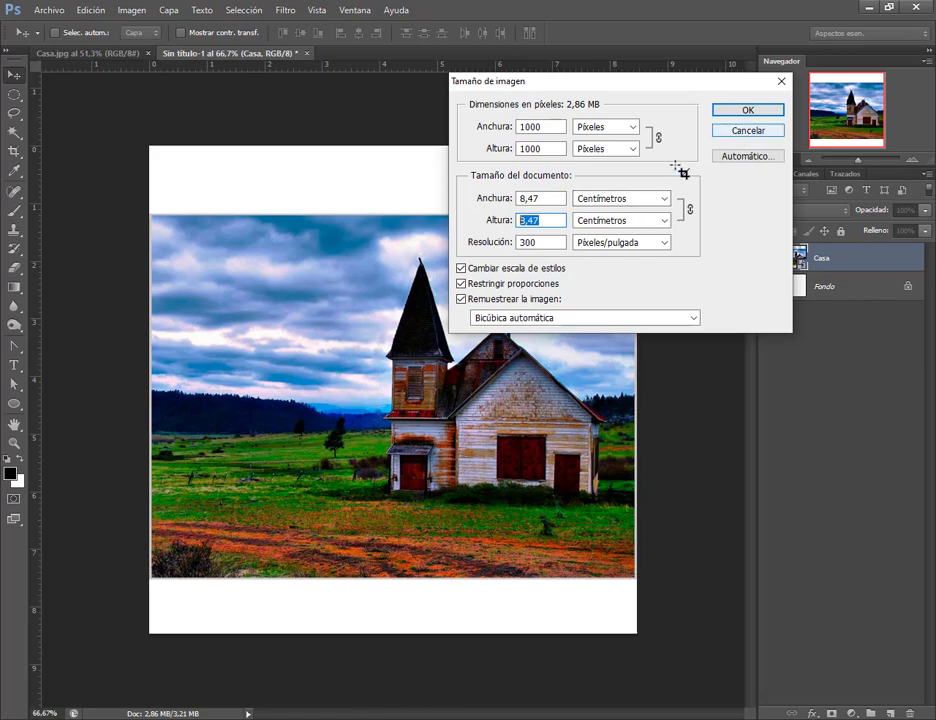
{"action": "left_click", "coordinate": [750, 131]}
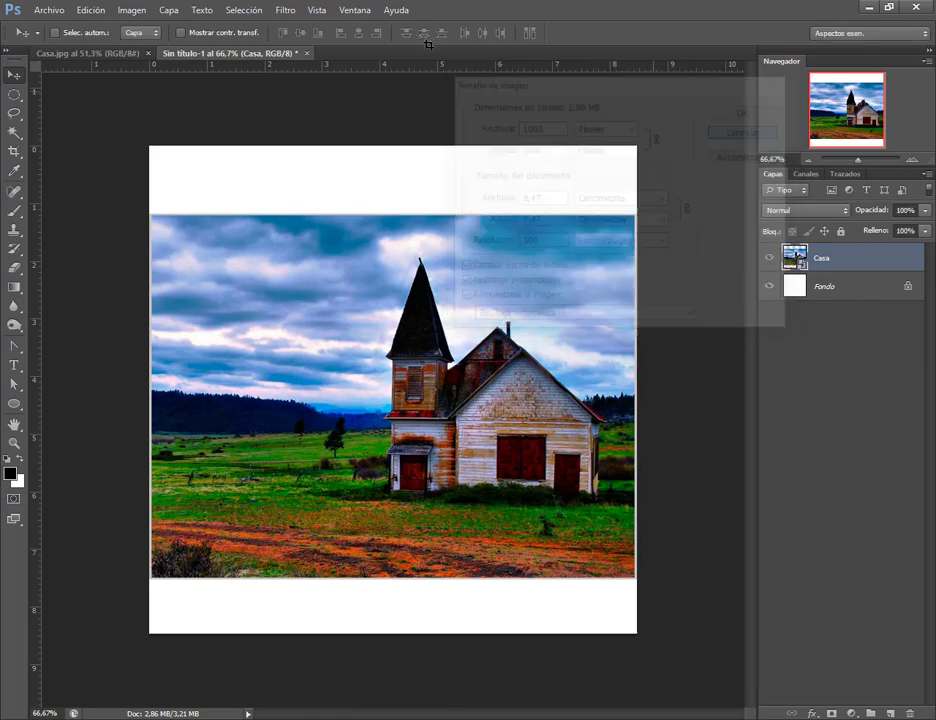
Cut the Sin título-1 canvas height from 8,47 to 5 cm, accepting the clipping warning
{"action": "left_click", "coordinate": [133, 10]}
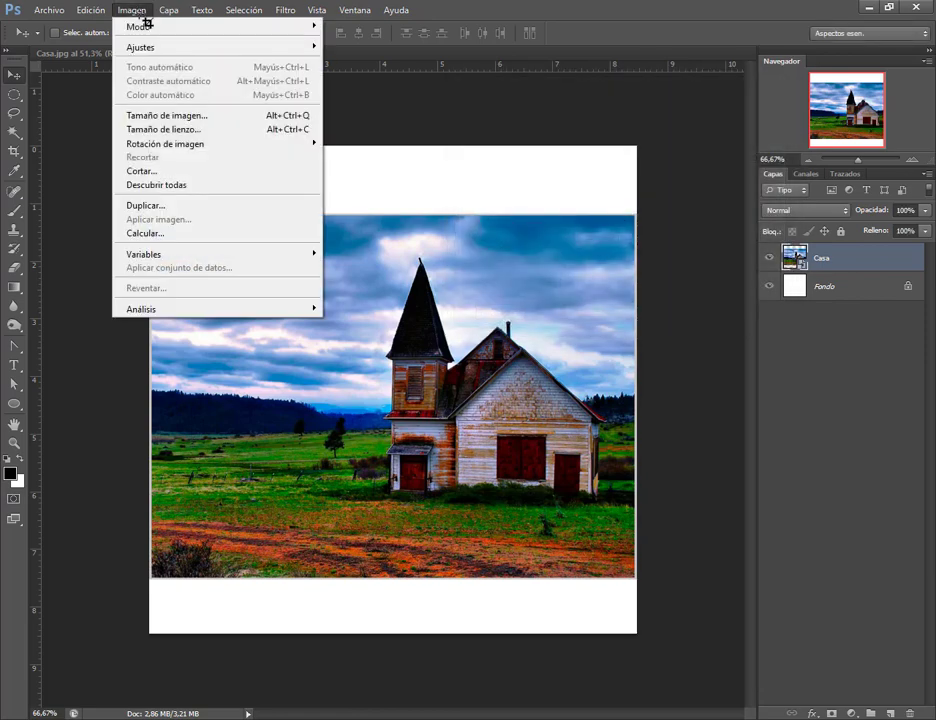
{"action": "left_click", "coordinate": [200, 129]}
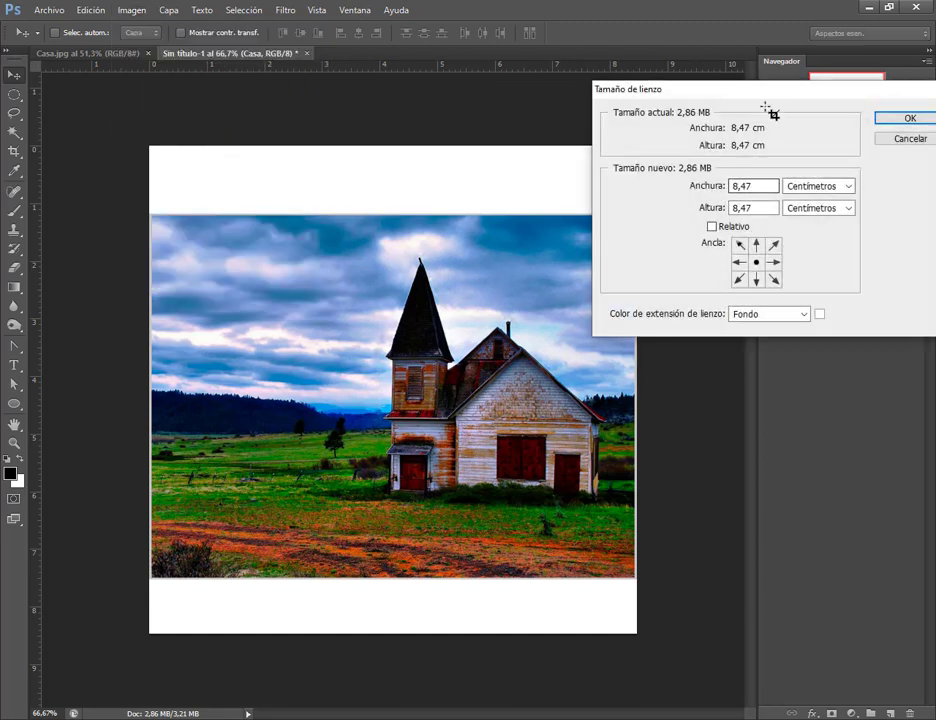
{"action": "left_click_drag", "start_coordinate": [765, 107], "coordinate": [636, 79]}
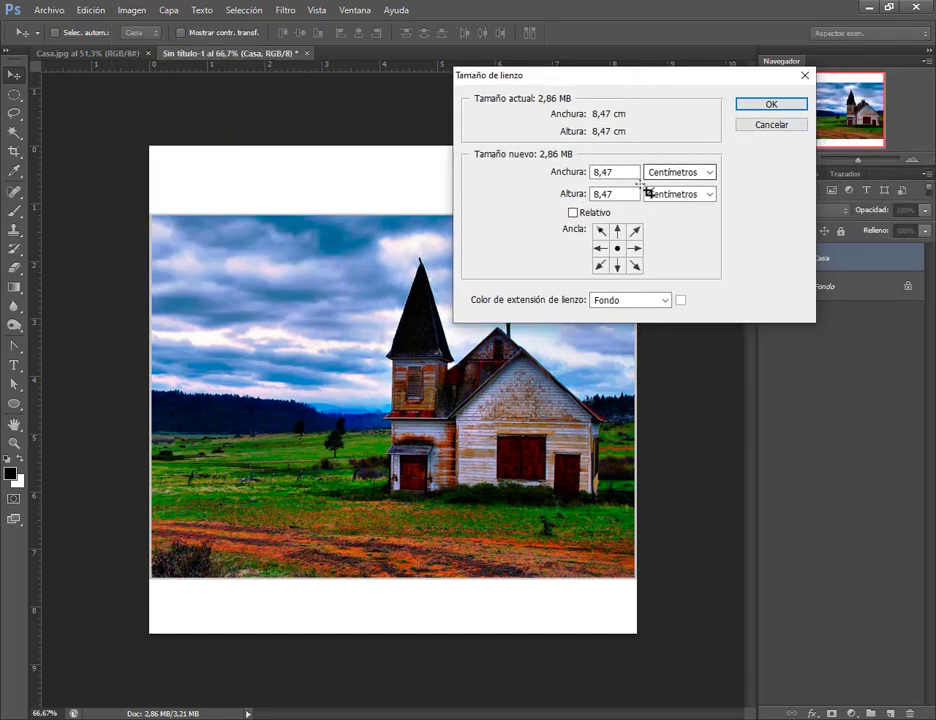
{"action": "double_click", "coordinate": [608, 196]}
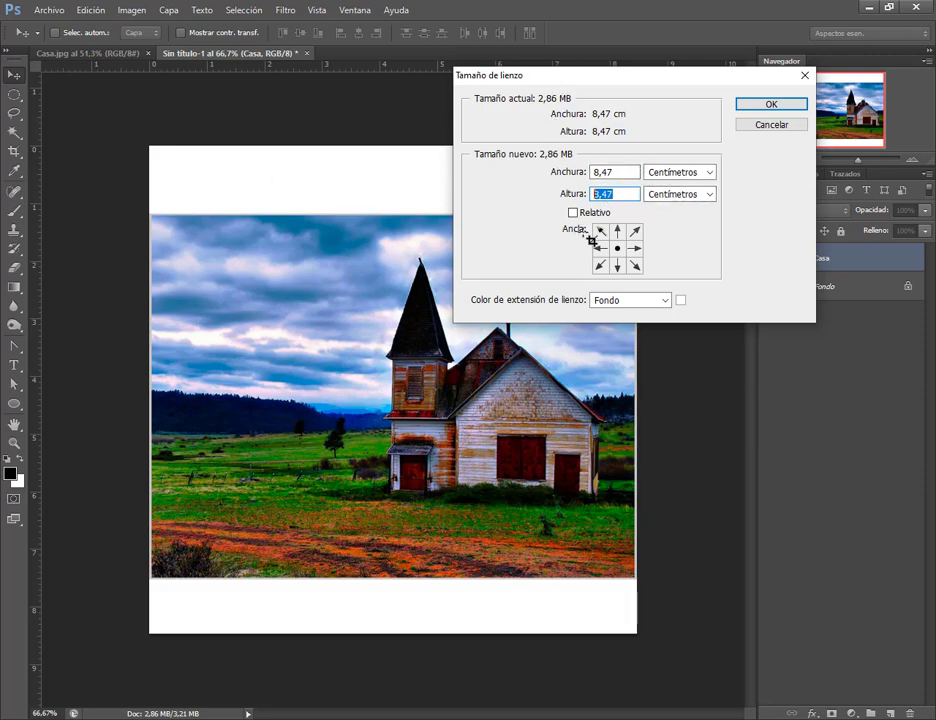
{"action": "type", "text": "5"}
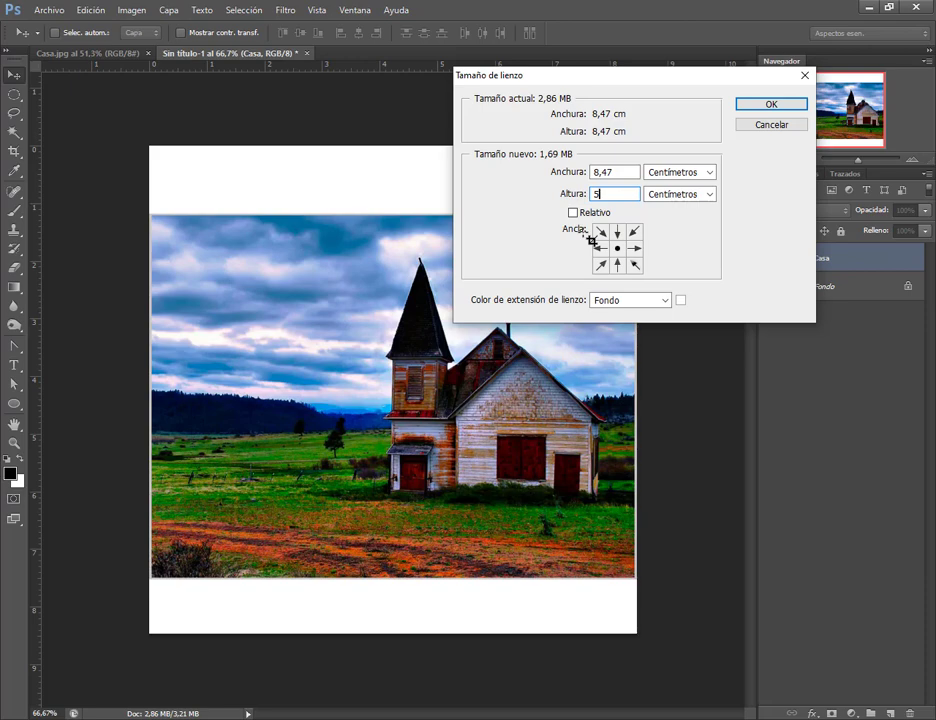
{"action": "double_click", "coordinate": [610, 195]}
{"action": "key", "text": "BackSpace"}
{"action": "type", "text": "9"}
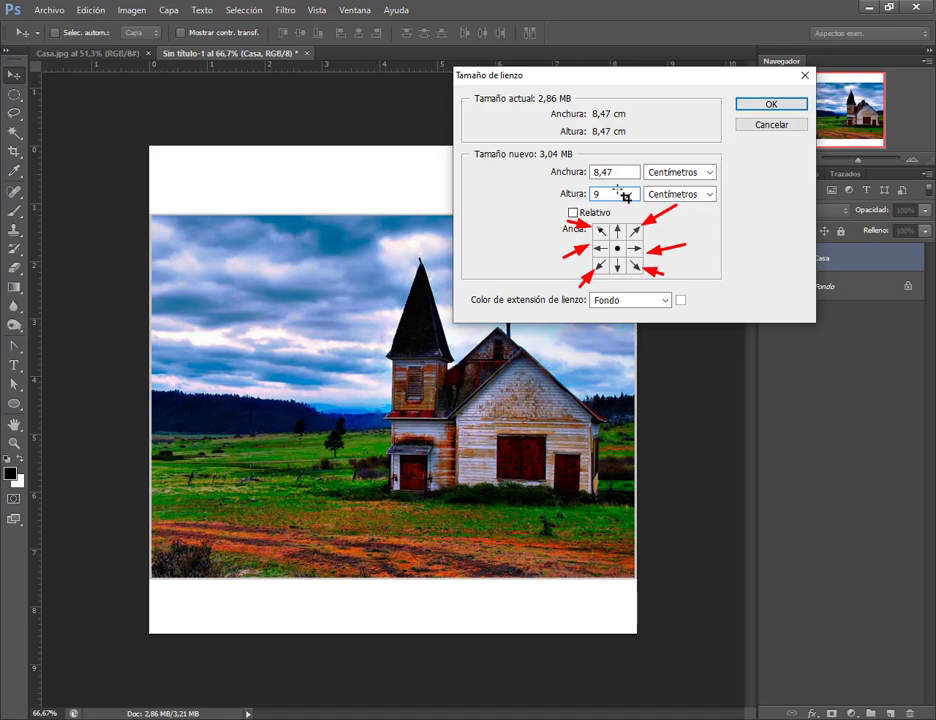
{"action": "left_click", "coordinate": [572, 195]}
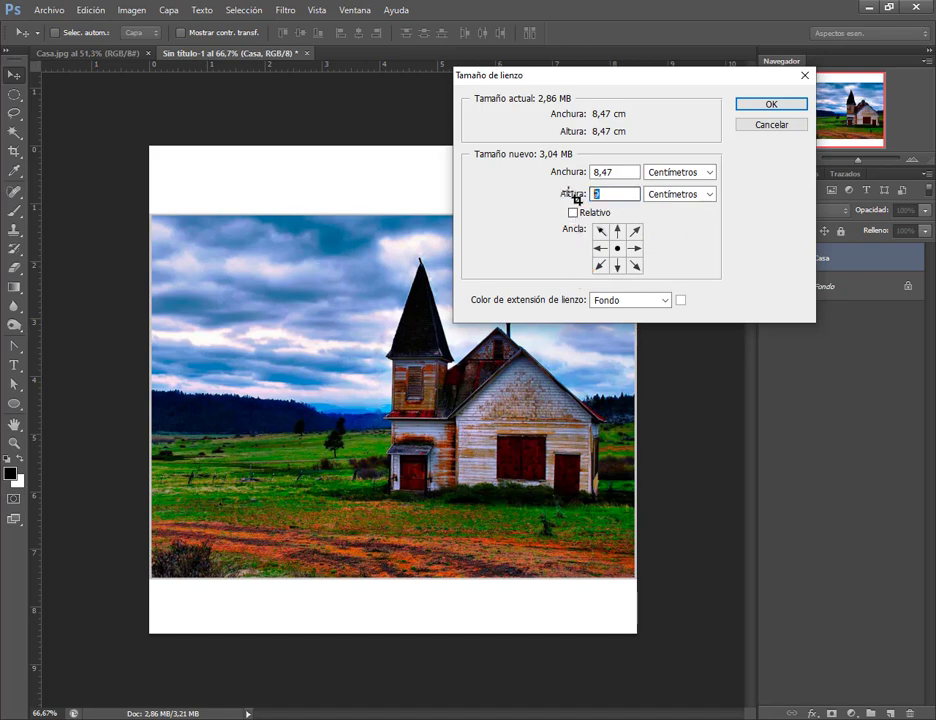
{"action": "type", "text": "5"}
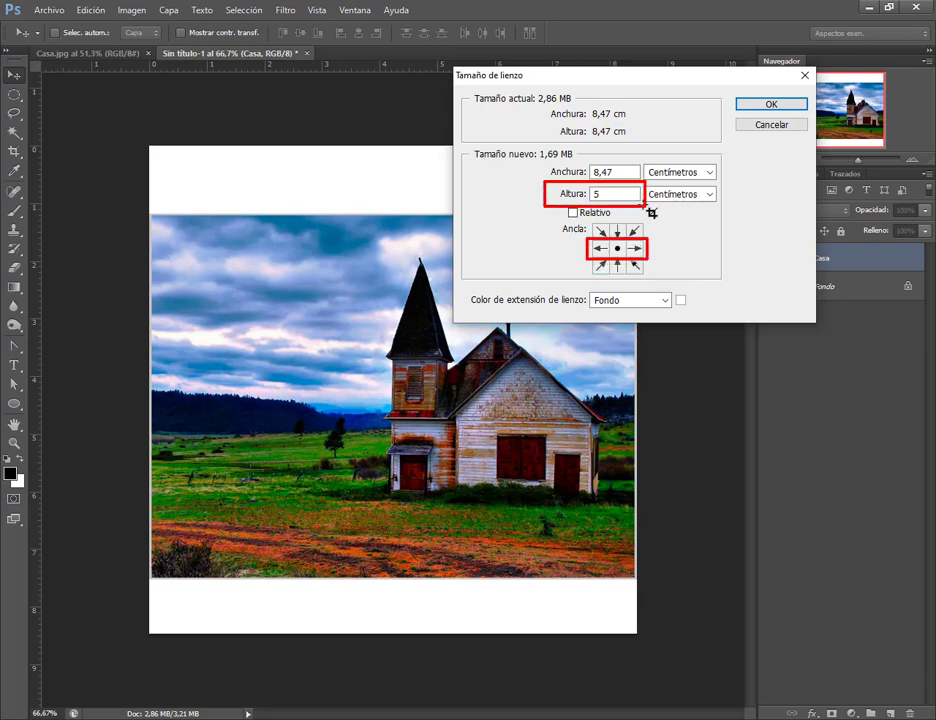
{"action": "left_click", "coordinate": [785, 105]}
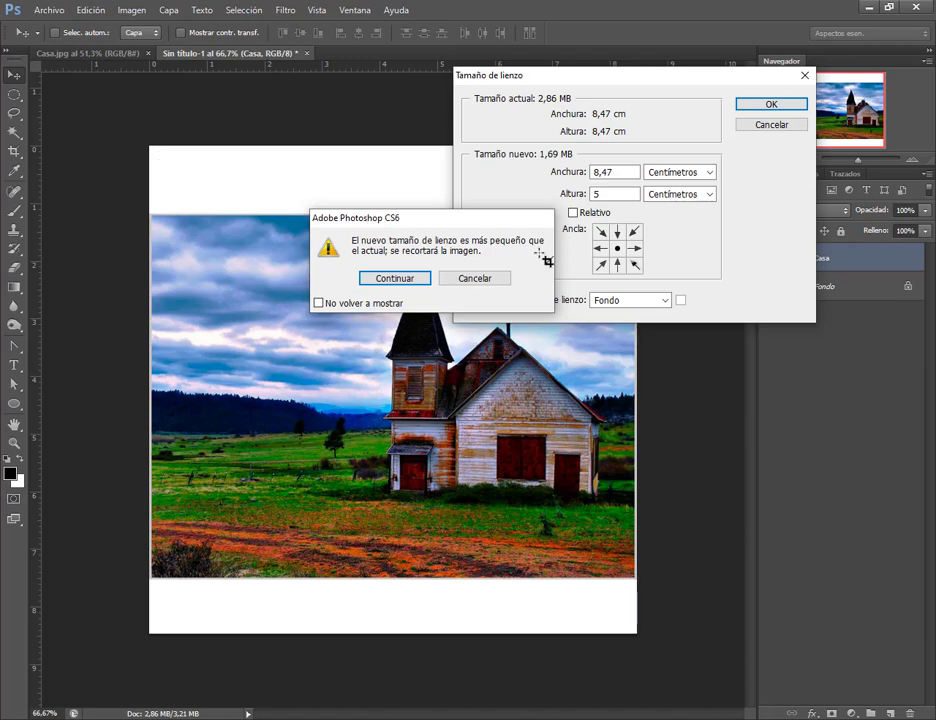
{"action": "left_click", "coordinate": [395, 278]}
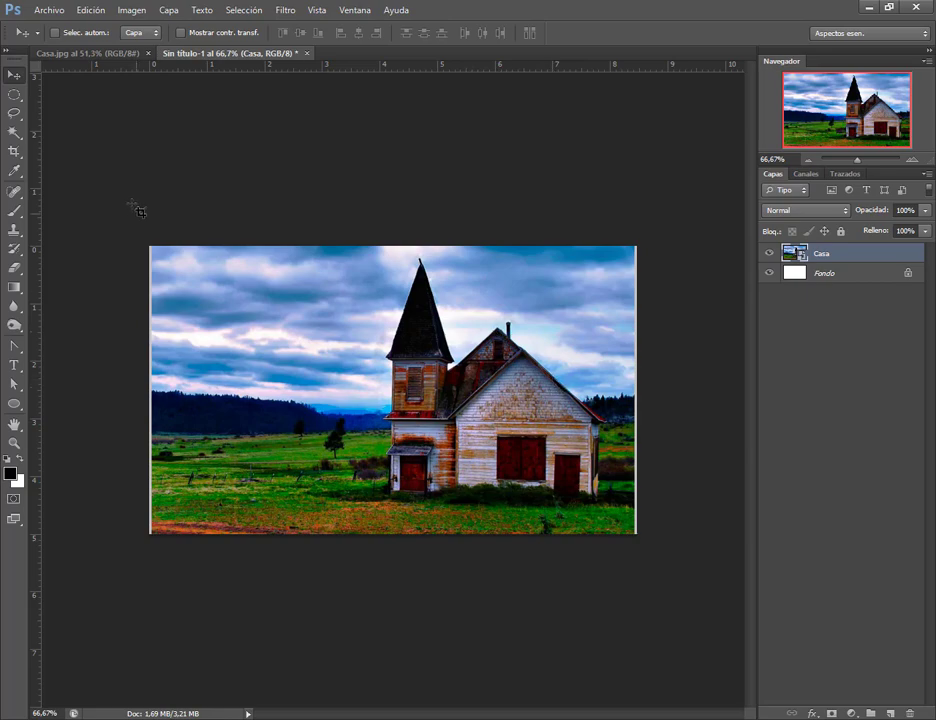
Crop the image, extending the bottom edge to include the dirt road
{"action": "left_click", "coordinate": [14, 151]}
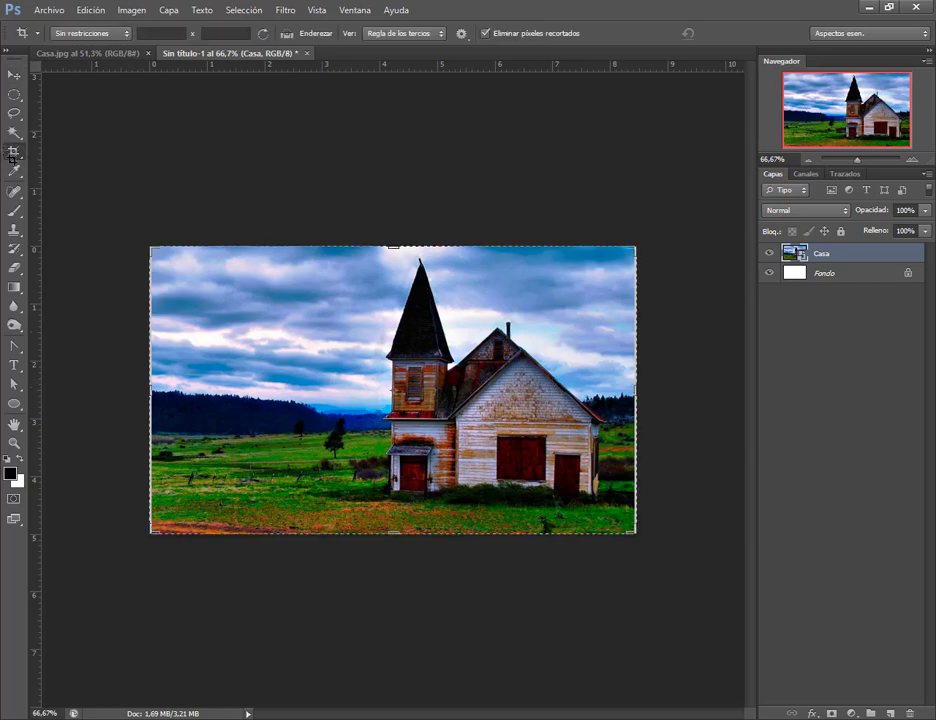
{"action": "left_click_drag", "start_coordinate": [401, 255], "coordinate": [420, 240]}
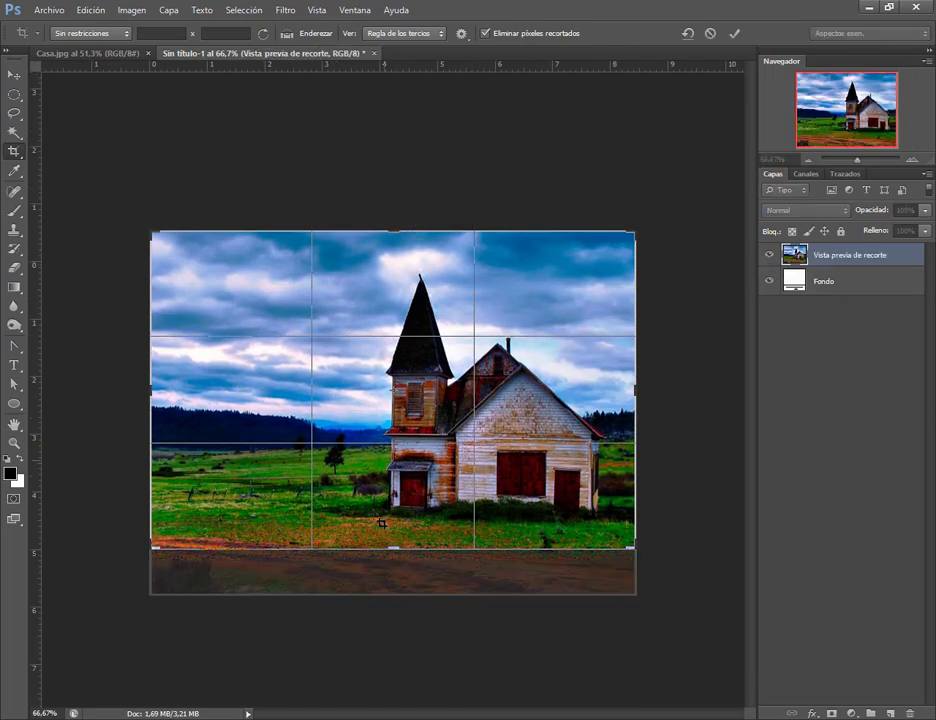
{"action": "left_click_drag", "start_coordinate": [404, 556], "coordinate": [404, 578]}
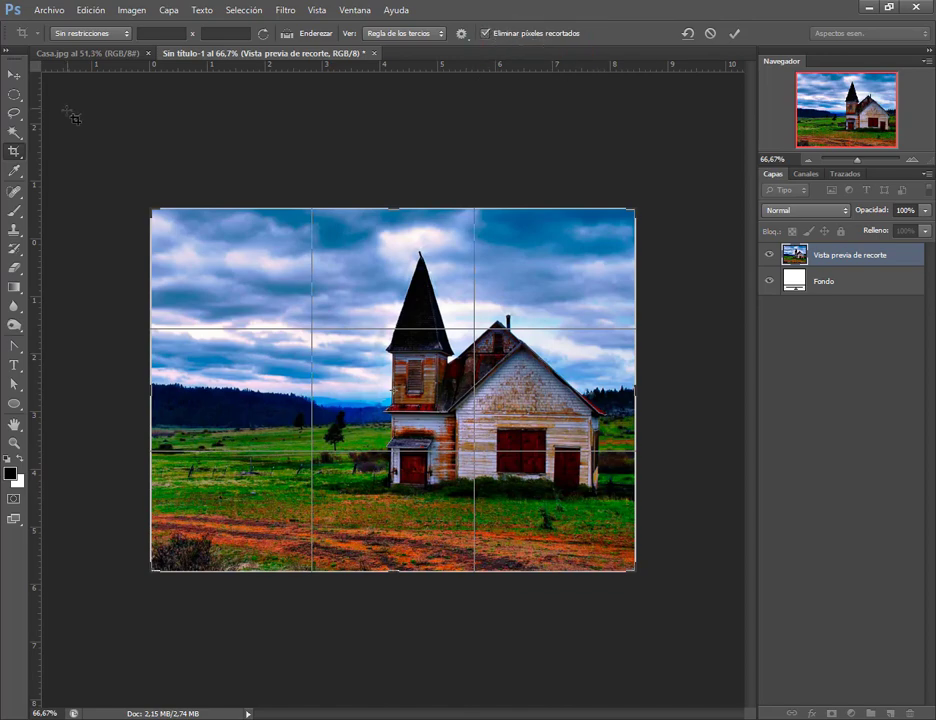
{"action": "key", "text": "Return"}
{"action": "left_click", "coordinate": [14, 74]}
Check Canvas Size without changes, then undo back to the taller canvas with white bands
{"action": "left_click", "coordinate": [131, 10]}
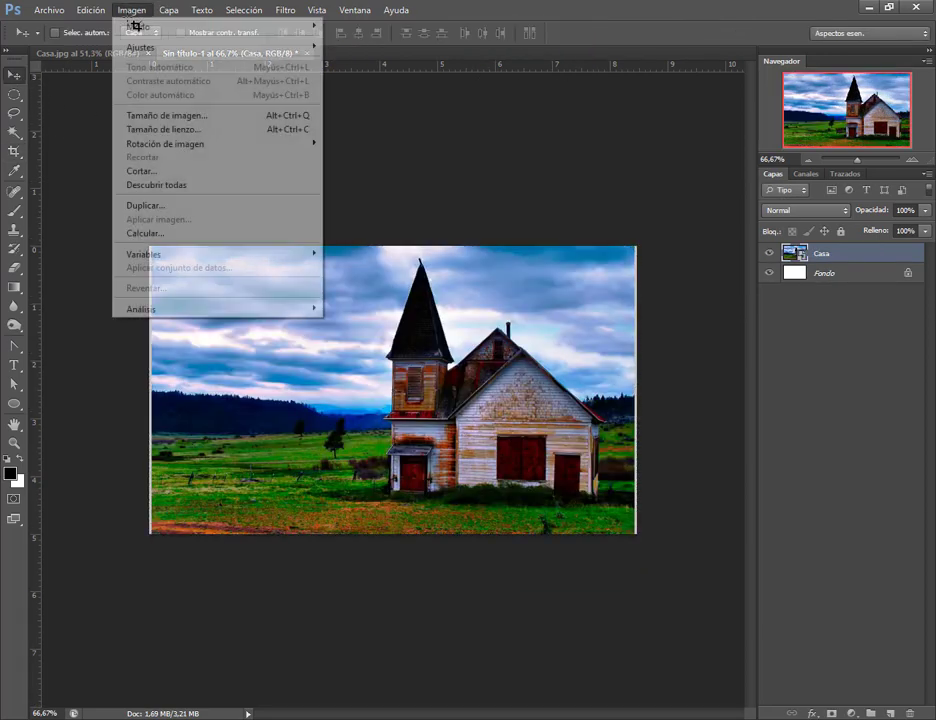
{"action": "left_click", "coordinate": [120, 130]}
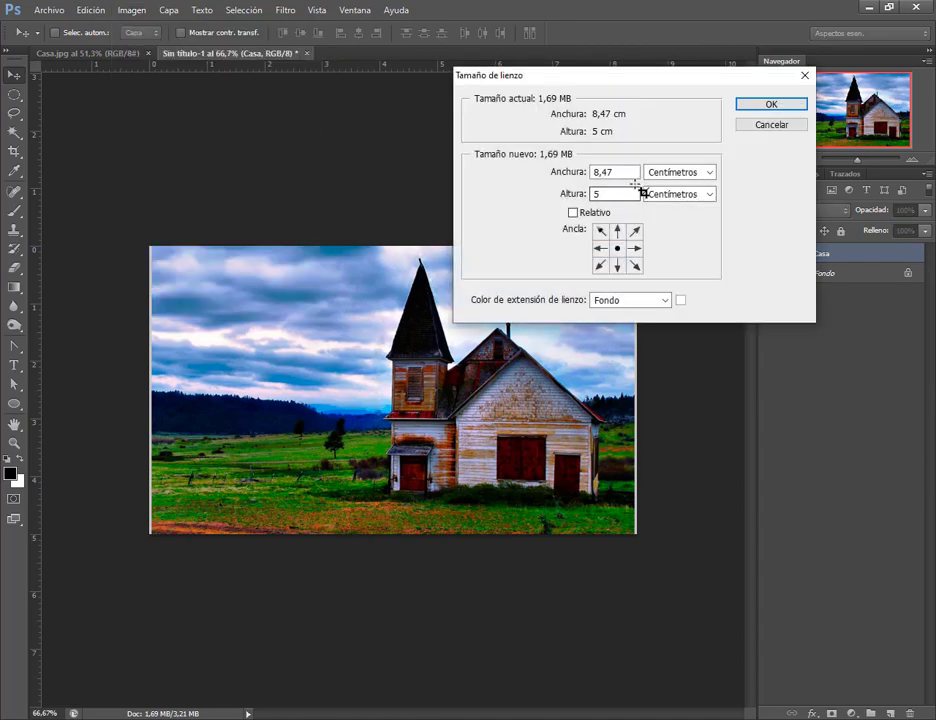
{"action": "left_click", "coordinate": [800, 124]}
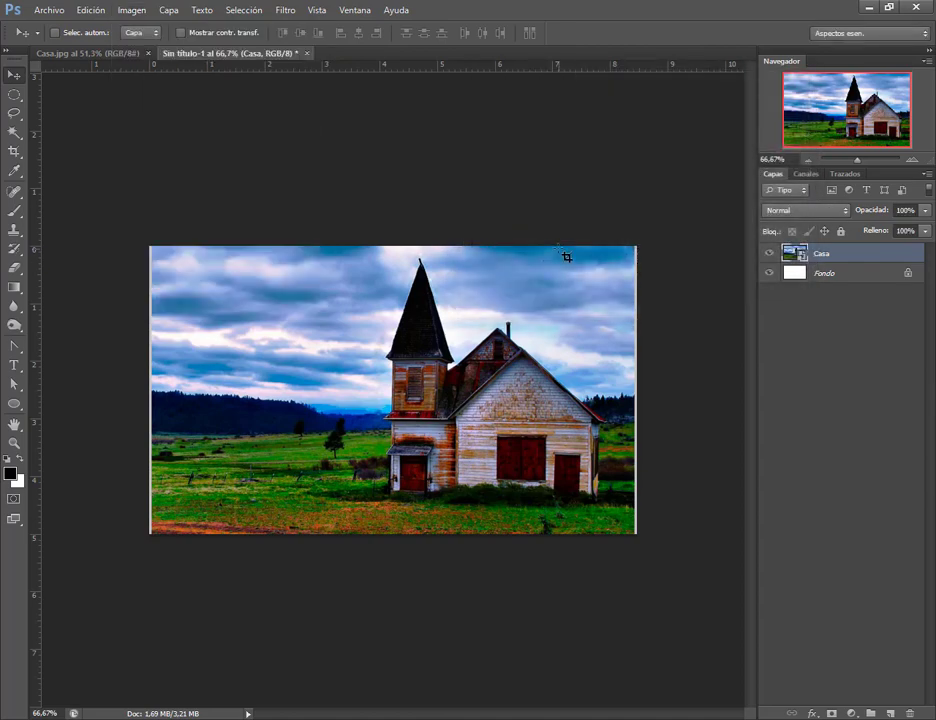
{"action": "key", "text": "ctrl+z"}
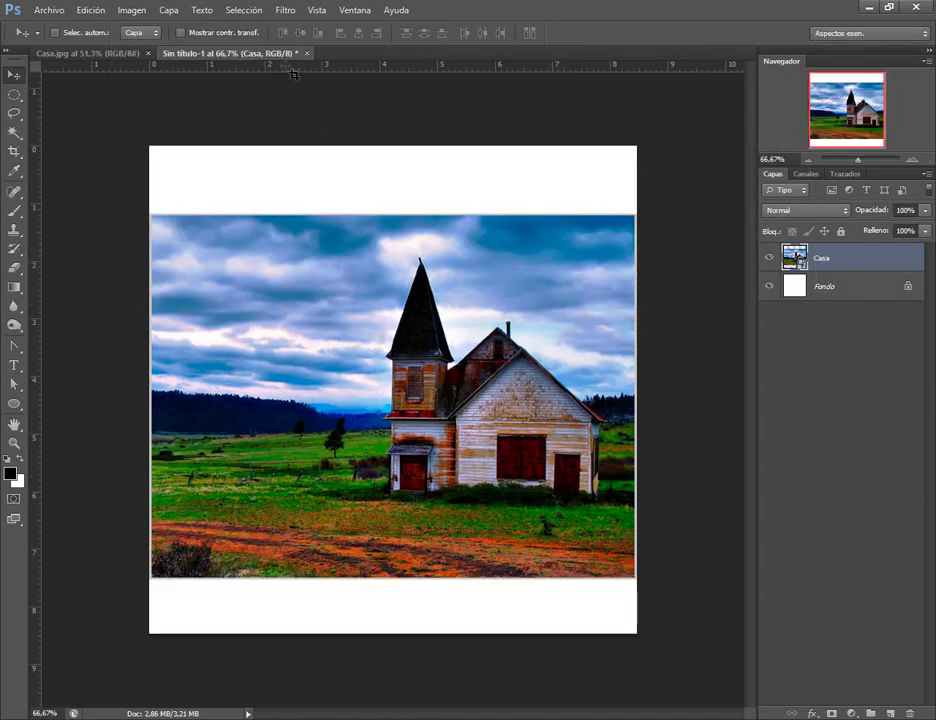
Close the Sin título-1 document, confirming the prompt
{"action": "left_click", "coordinate": [307, 53]}
{"action": "left_click", "coordinate": [469, 278]}
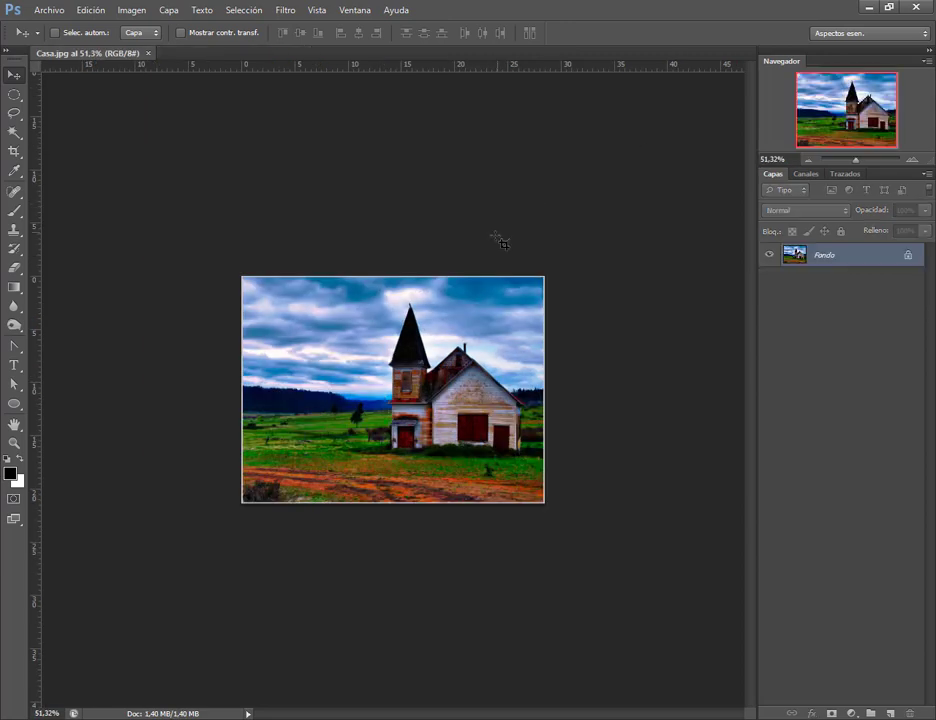
{"action": "scroll", "coordinate": [411, 352], "scroll_direction": "up", "scroll_amount": 1, "text": "alt"}
{"action": "scroll", "coordinate": [411, 352], "scroll_direction": "up", "scroll_amount": 1, "text": "alt"}
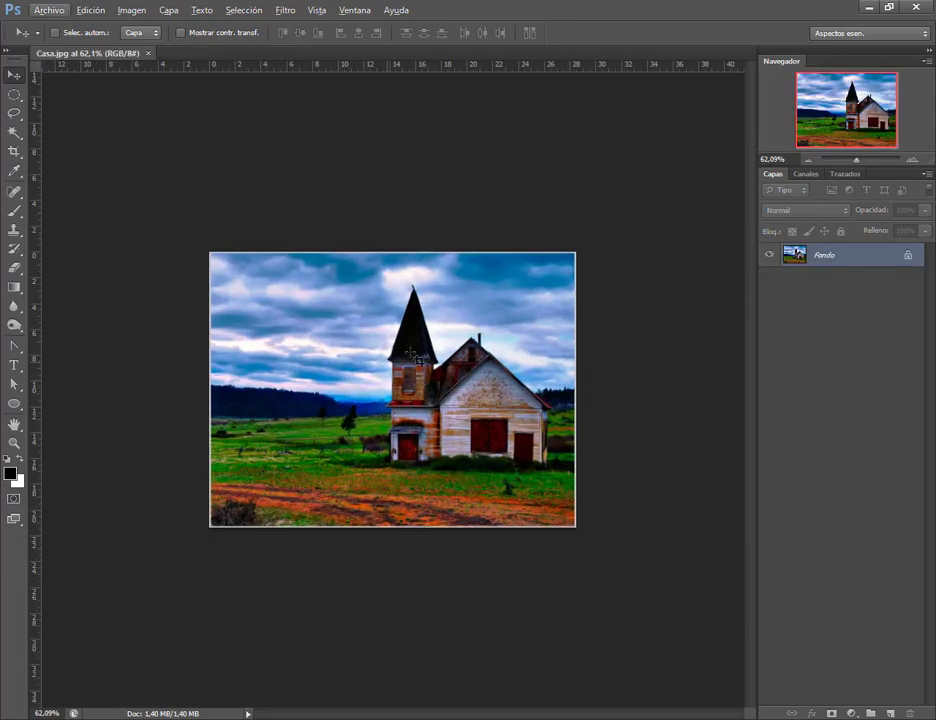
Widen Casa.jpg's canvas from 28,5 to 35 cm width
{"action": "left_click", "coordinate": [131, 10]}
{"action": "left_click", "coordinate": [177, 129]}
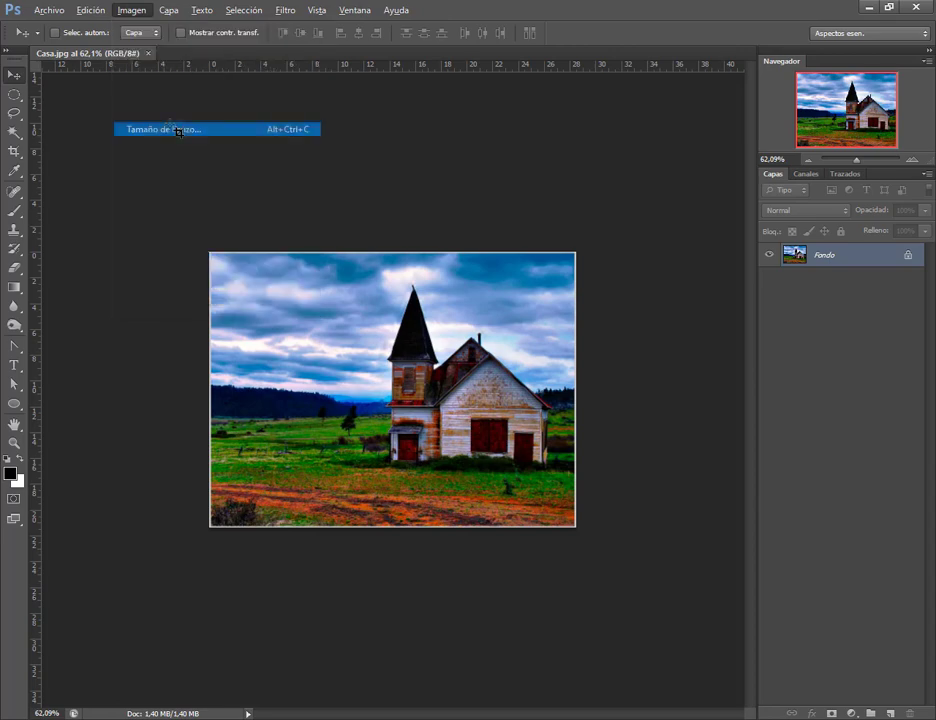
{"action": "left_click_drag", "start_coordinate": [658, 82], "coordinate": [753, 104]}
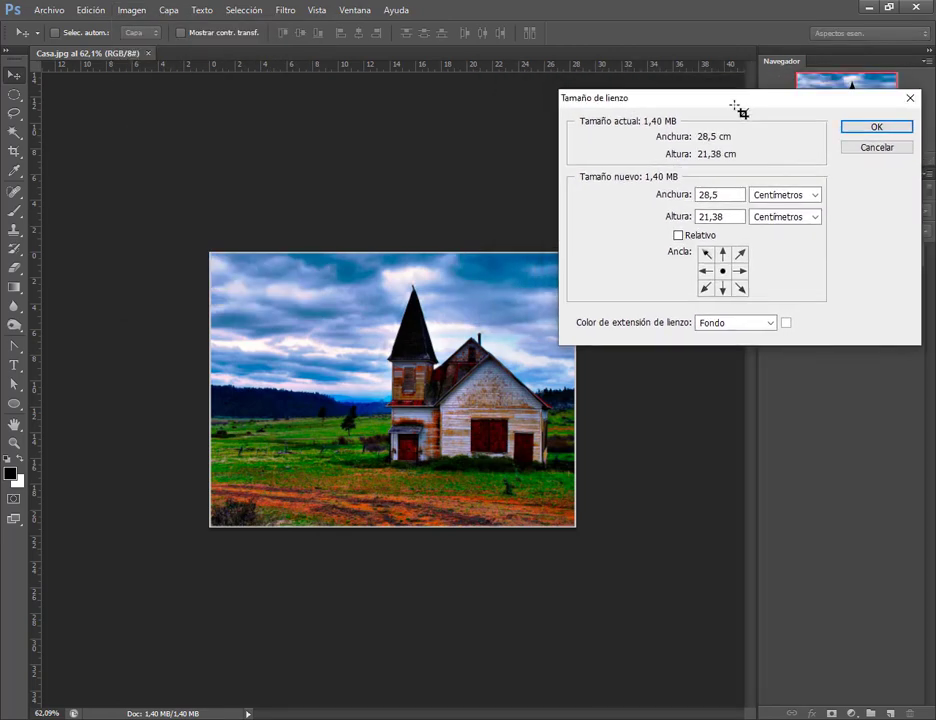
{"action": "double_click", "coordinate": [720, 195]}
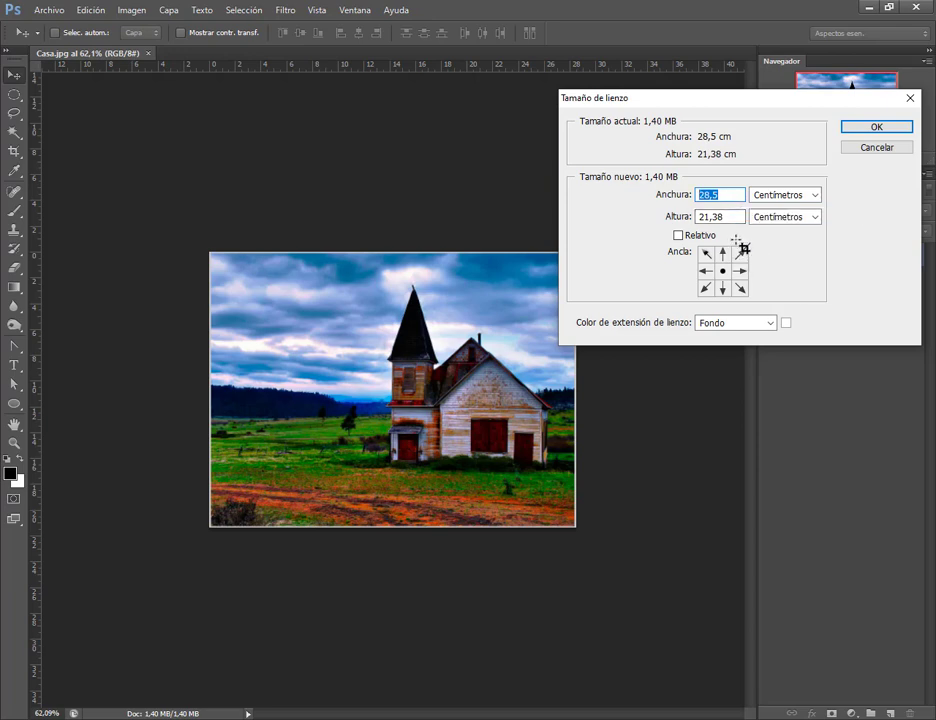
{"action": "type", "text": "35"}
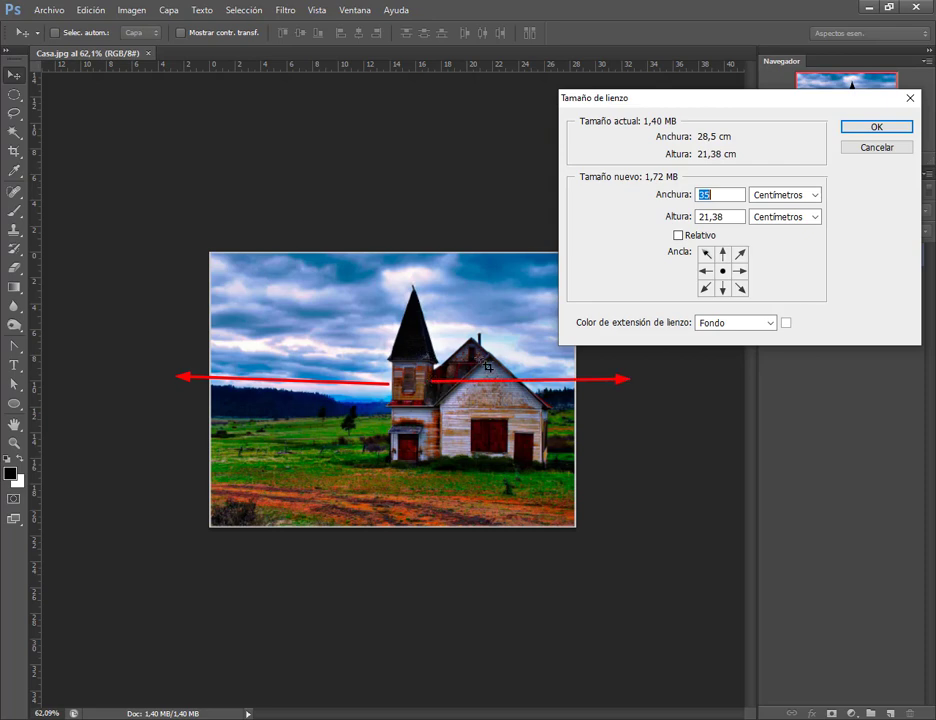
{"action": "left_click", "coordinate": [876, 128]}
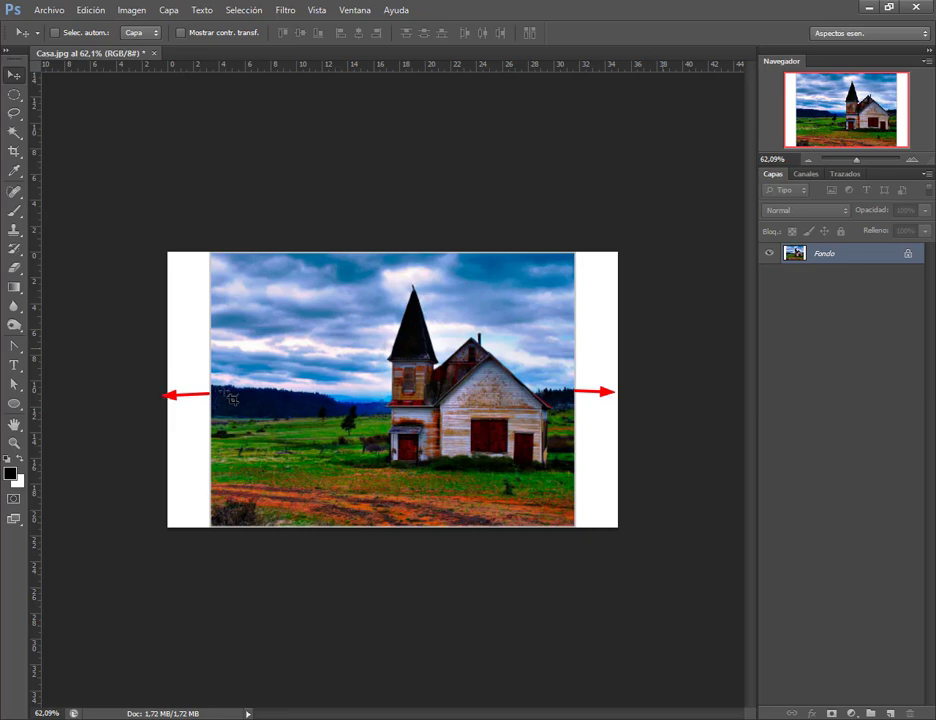
{"action": "left_click_drag", "start_coordinate": [161, 383], "coordinate": [209, 409]}
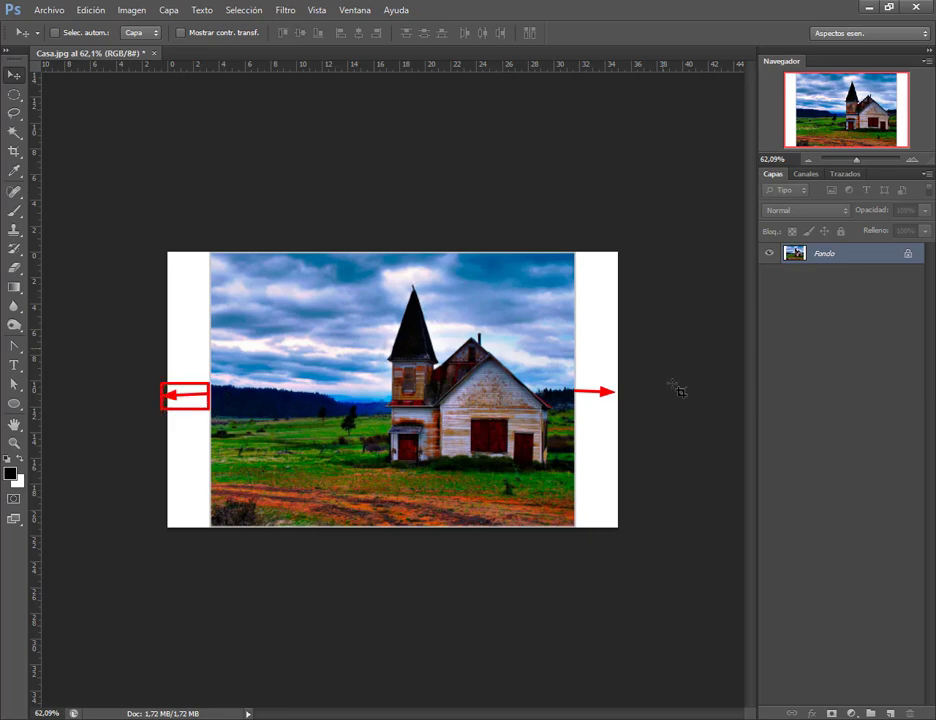
{"action": "left_click_drag", "start_coordinate": [572, 377], "coordinate": [618, 407]}
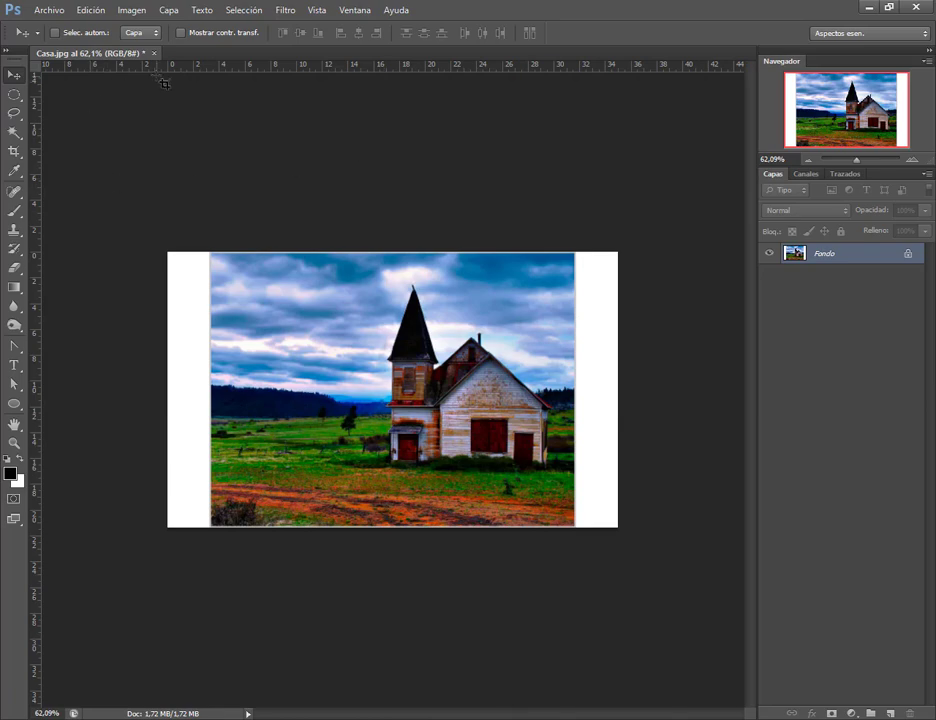
Undo the 35 cm widening and widen the canvas to 38 cm instead
{"action": "left_click", "coordinate": [146, 16]}
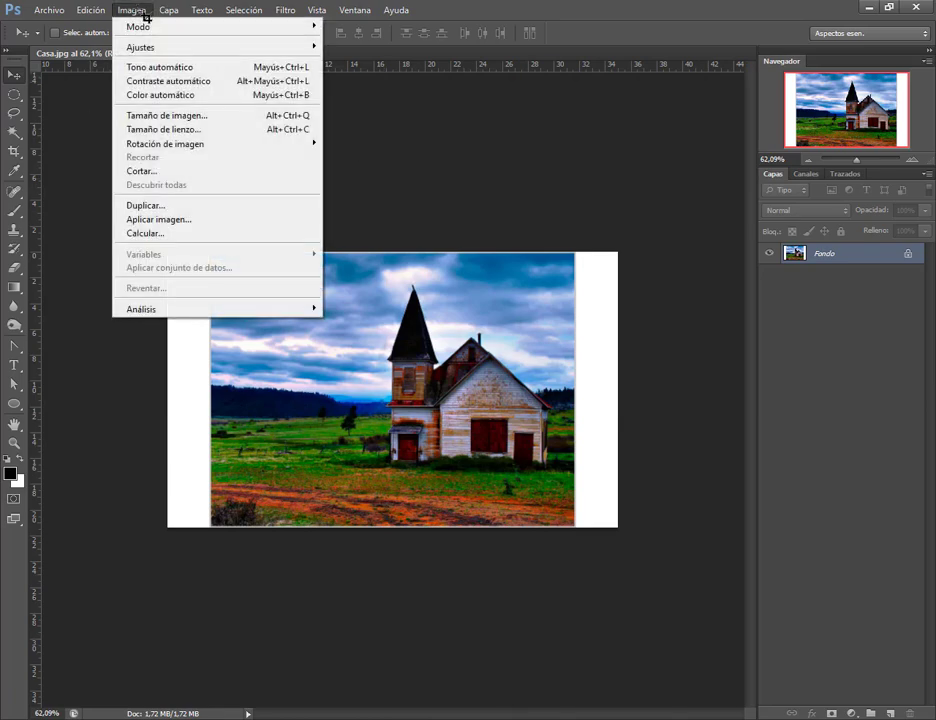
{"action": "left_click", "coordinate": [125, 58]}
{"action": "left_click", "coordinate": [133, 10]}
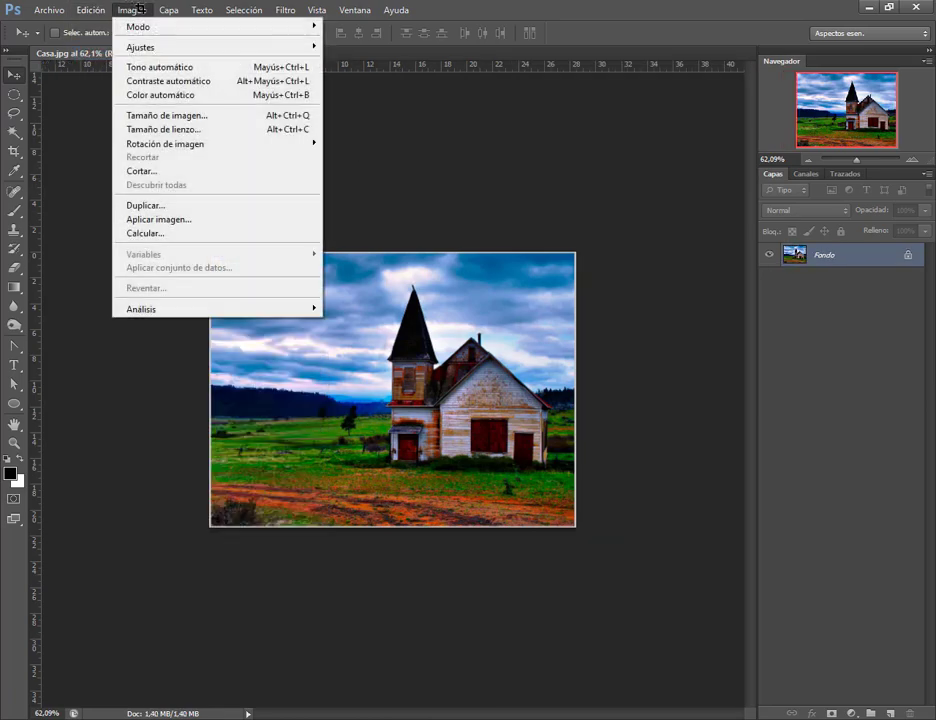
{"action": "left_click", "coordinate": [160, 129]}
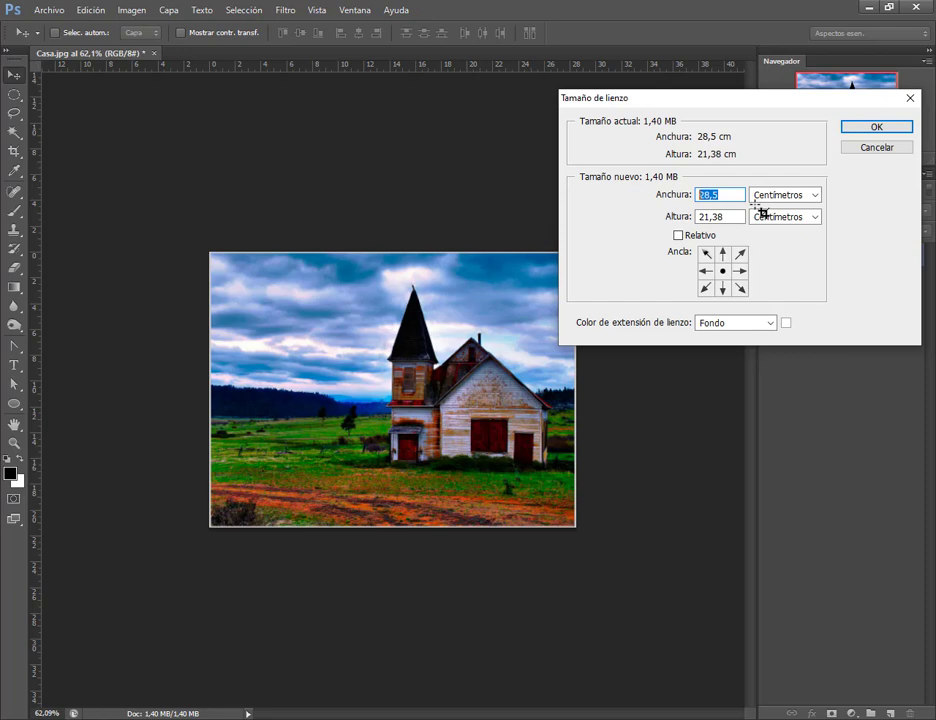
{"action": "type", "text": "38"}
{"action": "left_click", "coordinate": [898, 127]}
Switch to the Move tool and undo the 38 cm canvas widening
{"action": "key", "text": "a"}
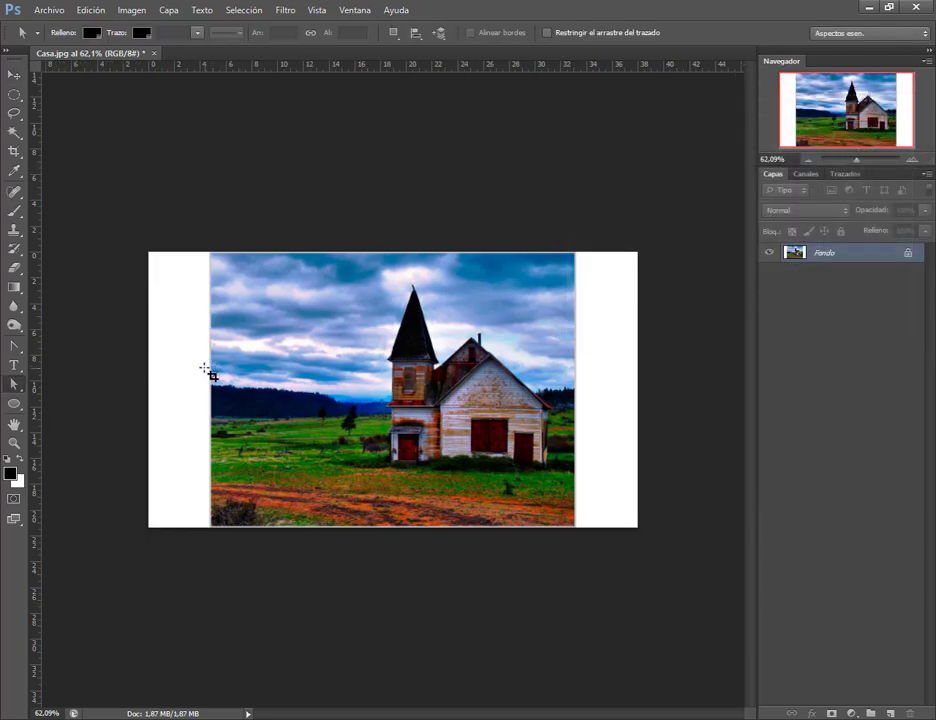
{"action": "key", "text": "v"}
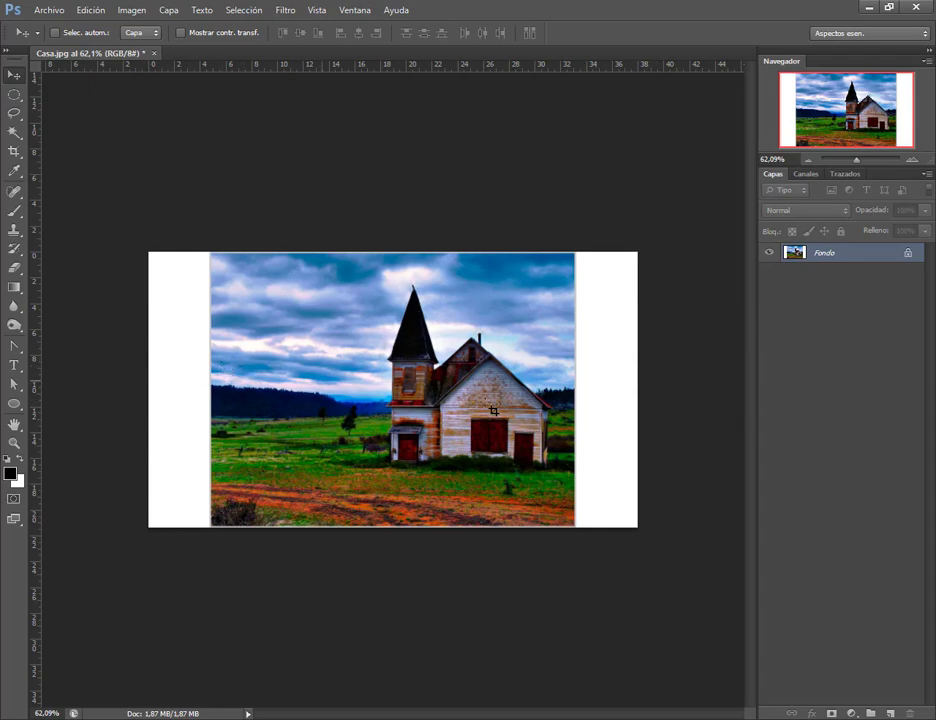
{"action": "key", "text": "ctrl+z"}
Set canvas width to 38 cm with a right-middle anchor so it grows leftward
{"action": "left_click", "coordinate": [131, 12]}
{"action": "mouse_move", "coordinate": [140, 47]}
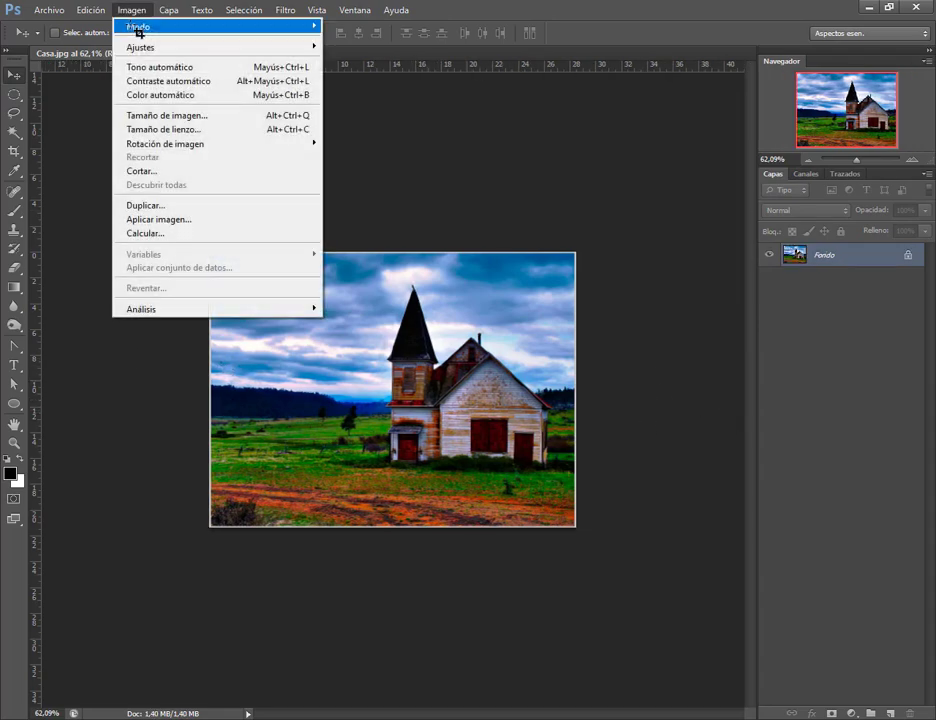
{"action": "left_click", "coordinate": [135, 129]}
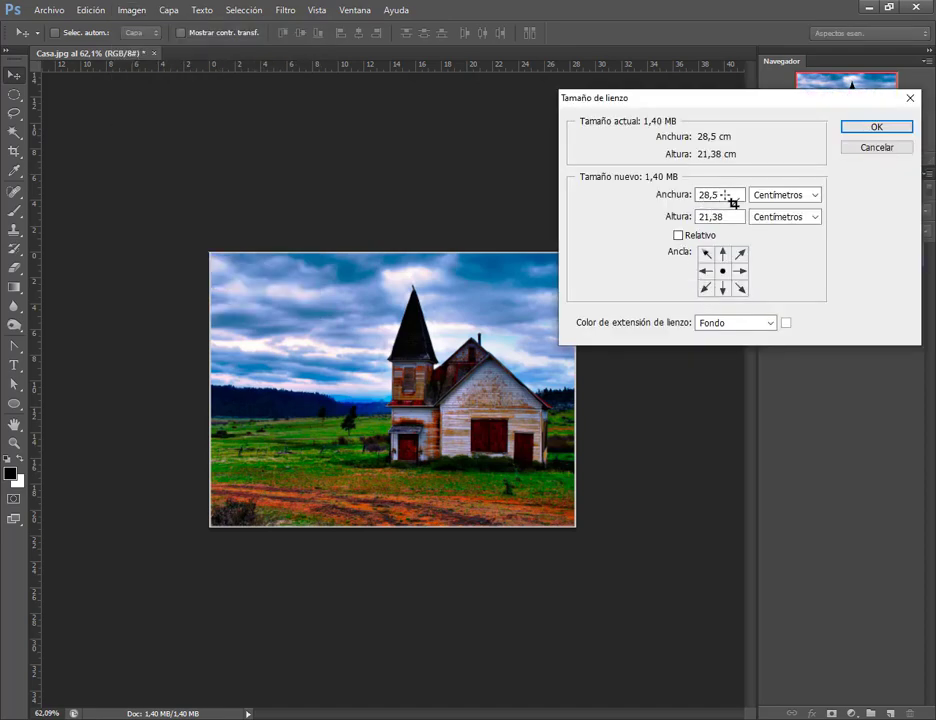
{"action": "left_click_drag", "start_coordinate": [730, 195], "coordinate": [682, 200]}
{"action": "type", "text": "38"}
{"action": "left_click_drag", "start_coordinate": [693, 100], "coordinate": [763, 85]}
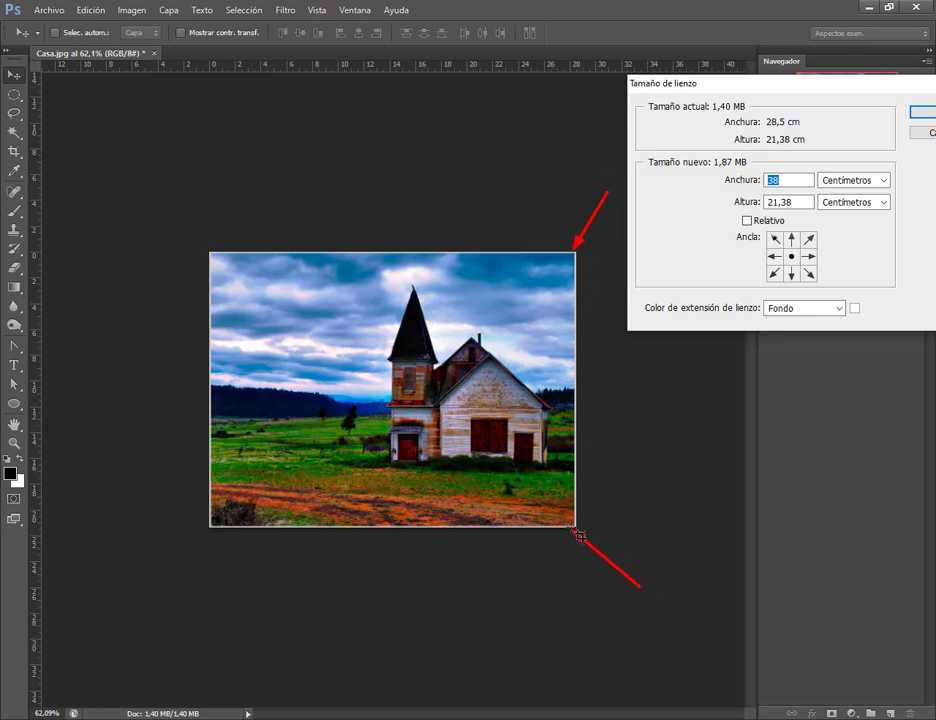
{"action": "left_click", "coordinate": [809, 257]}
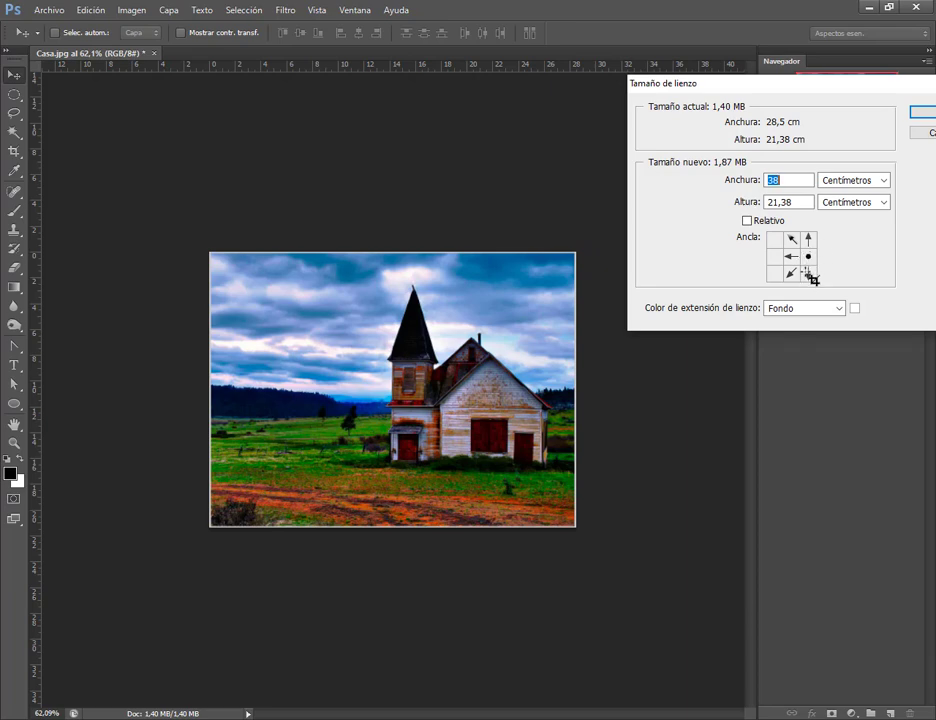
Outline the picture, draw an arrow showing the extension, and apply the 38 cm width
{"action": "left_click_drag", "start_coordinate": [204, 243], "coordinate": [582, 528]}
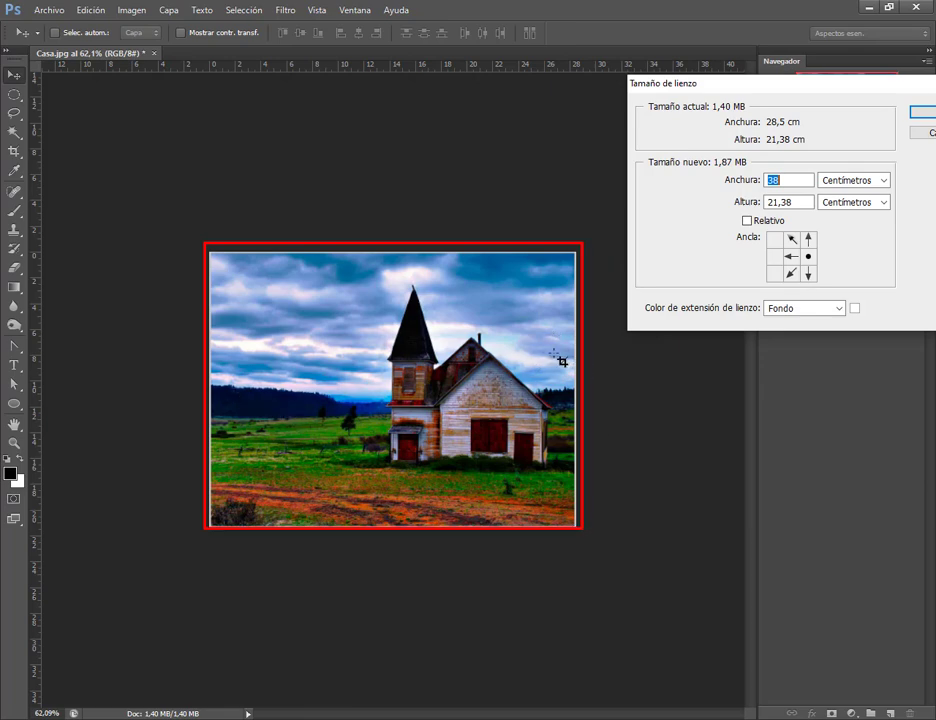
{"action": "left_click_drag", "start_coordinate": [235, 397], "coordinate": [115, 397]}
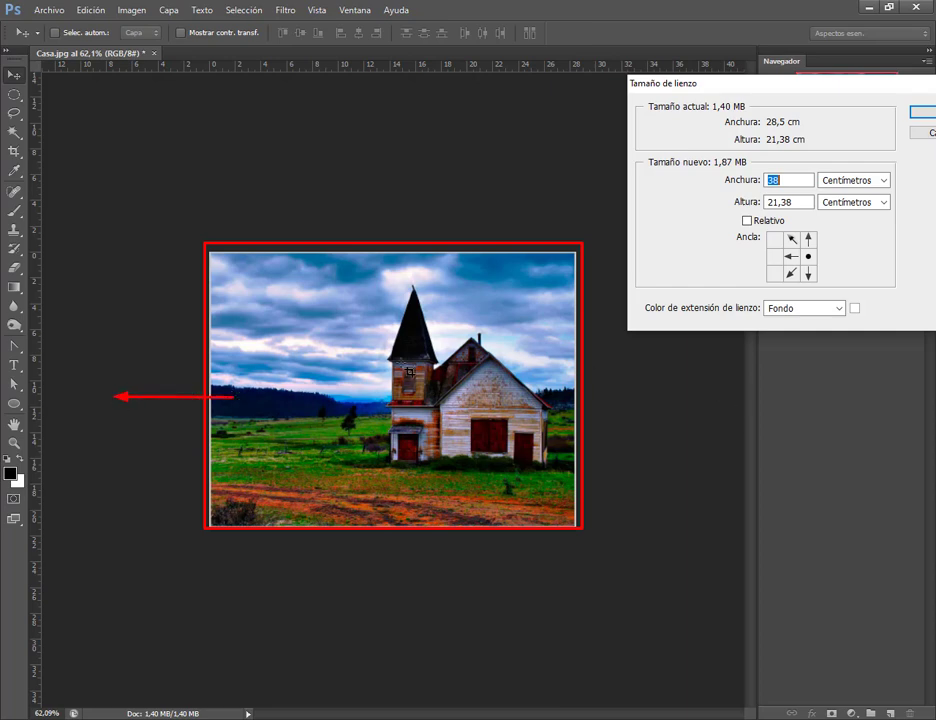
{"action": "left_click_drag", "start_coordinate": [866, 86], "coordinate": [821, 81]}
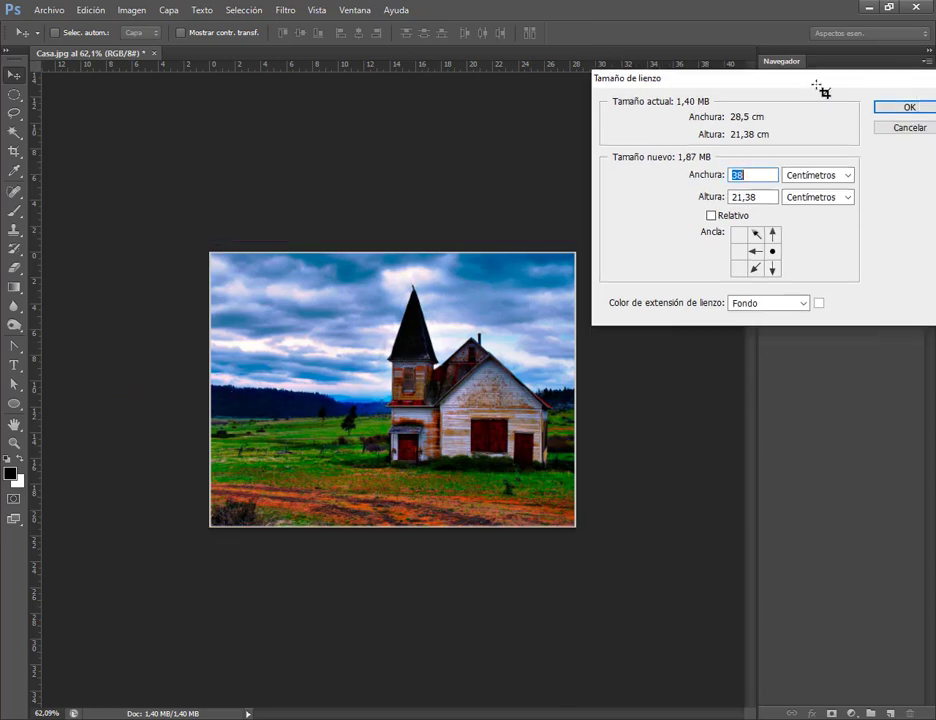
{"action": "left_click", "coordinate": [899, 108]}
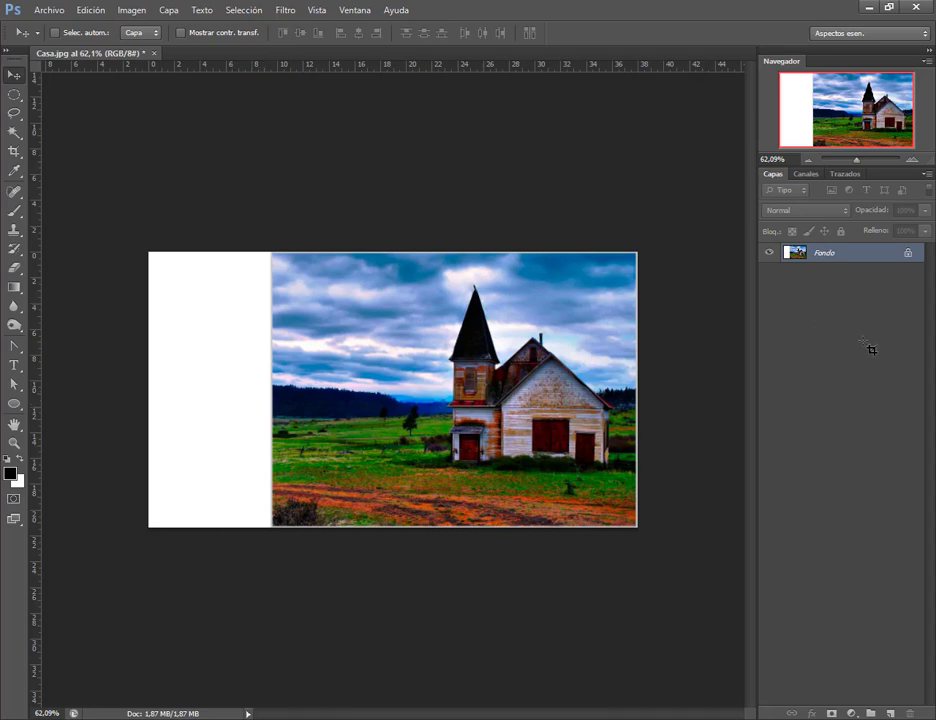
{"action": "left_click", "coordinate": [78, 655]}
Undo the white extension and convert background Fondo into normal layer Capa 0
{"action": "key", "text": "ctrl+z"}
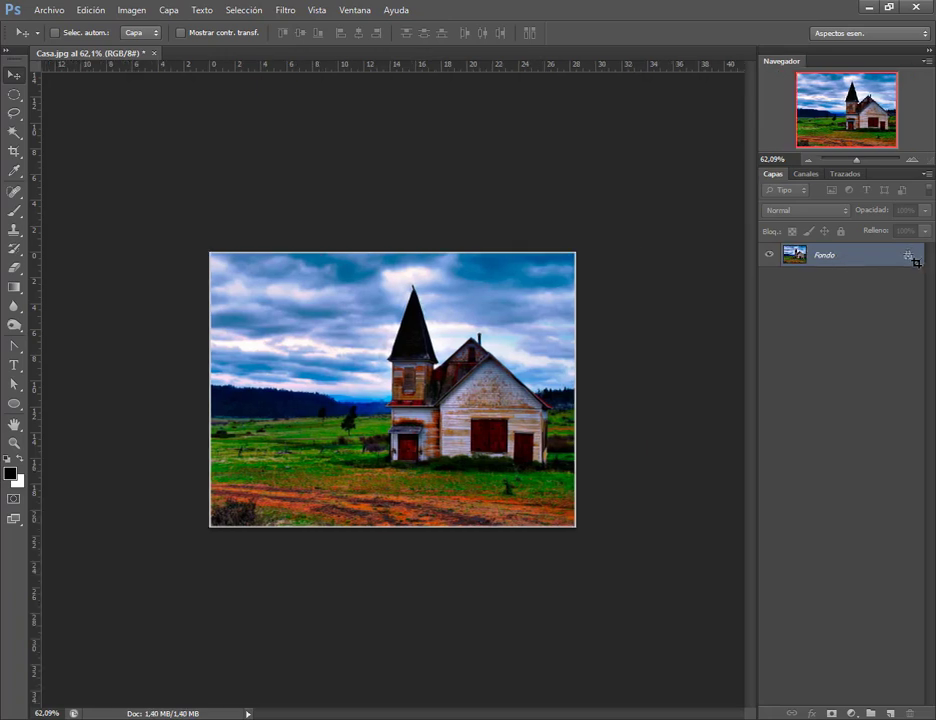
{"action": "double_click", "coordinate": [913, 261]}
{"action": "left_click", "coordinate": [638, 238]}
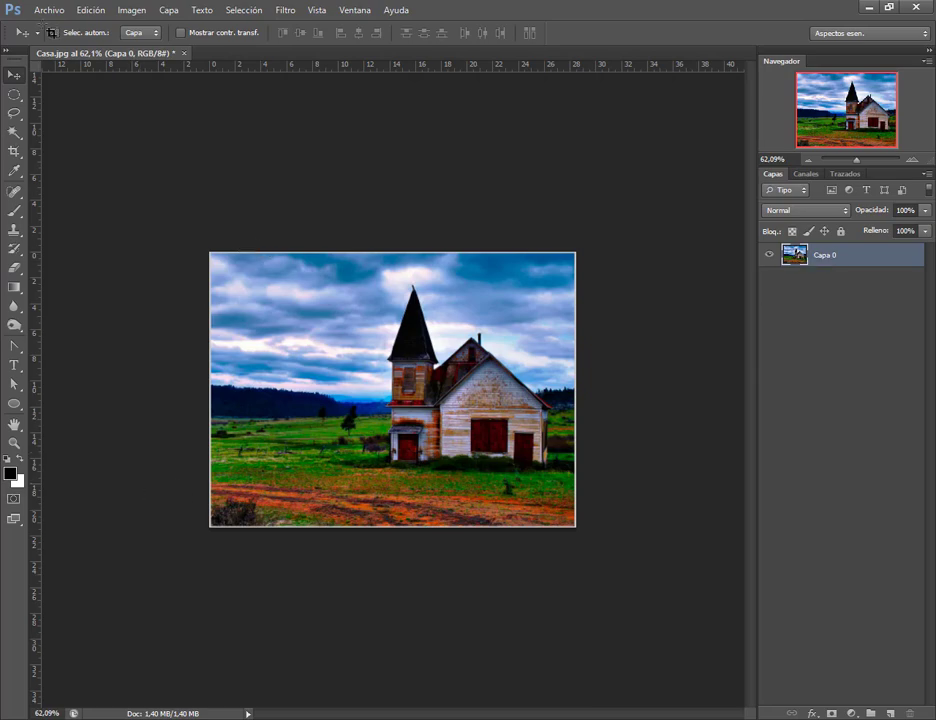
Widen the canvas to 38 cm, leaving a transparent band on the left
{"action": "left_click", "coordinate": [87, 9]}
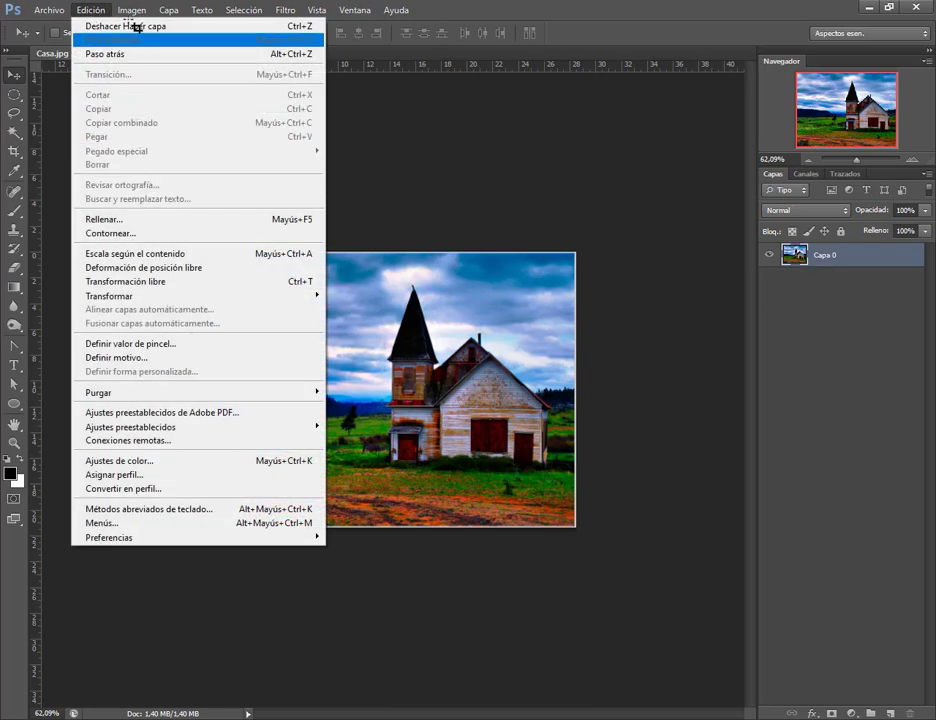
{"action": "left_click", "coordinate": [170, 131]}
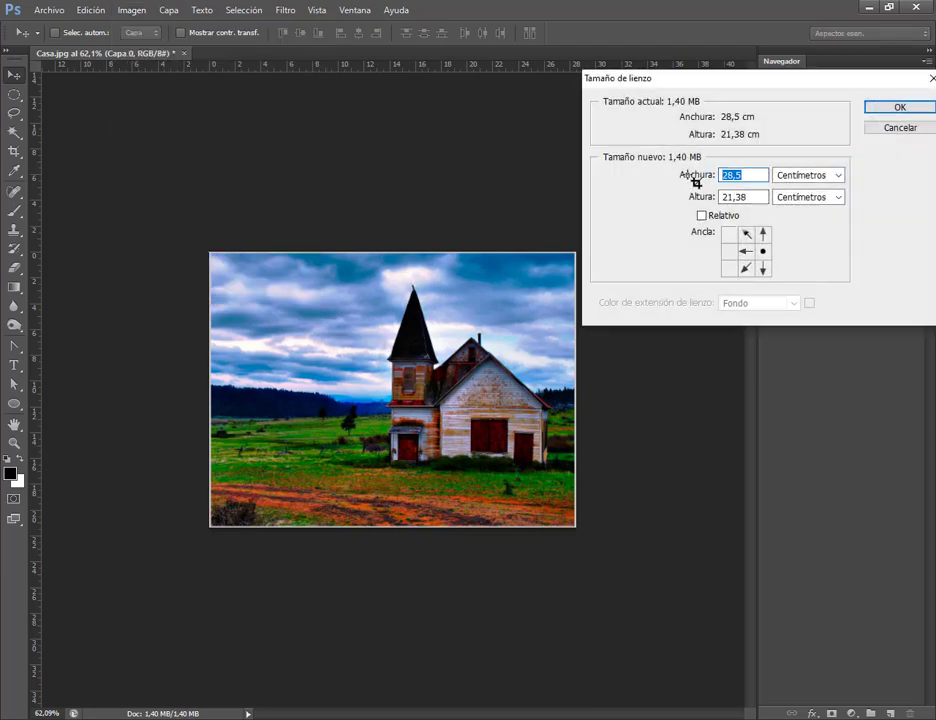
{"action": "type", "text": "38"}
{"action": "key", "text": "Return"}
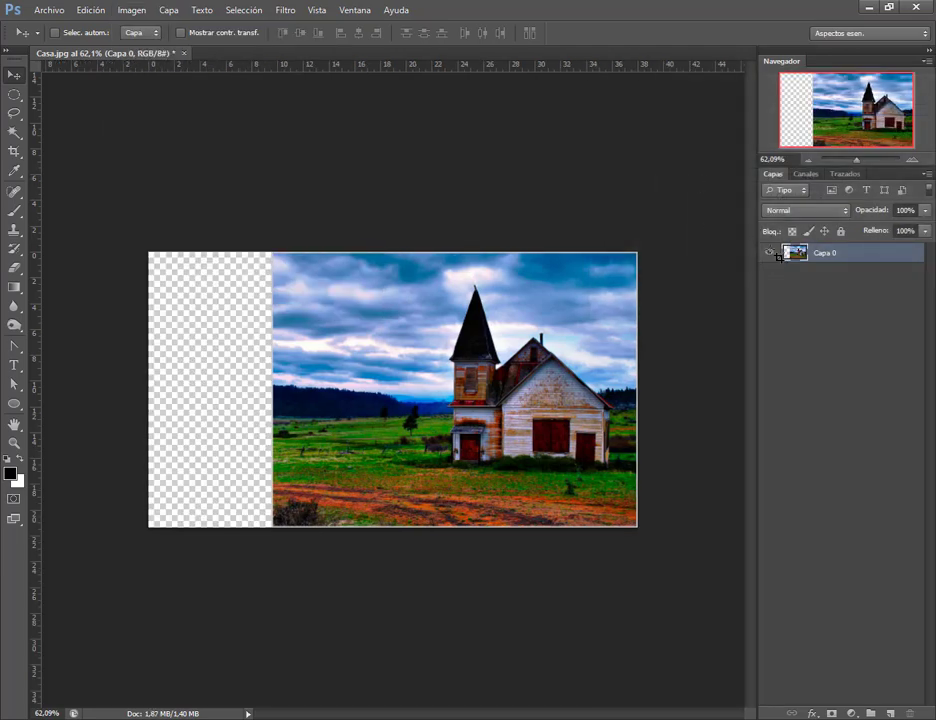
{"action": "scroll", "coordinate": [250, 393], "scroll_direction": "up", "scroll_amount": 2, "text": "alt"}
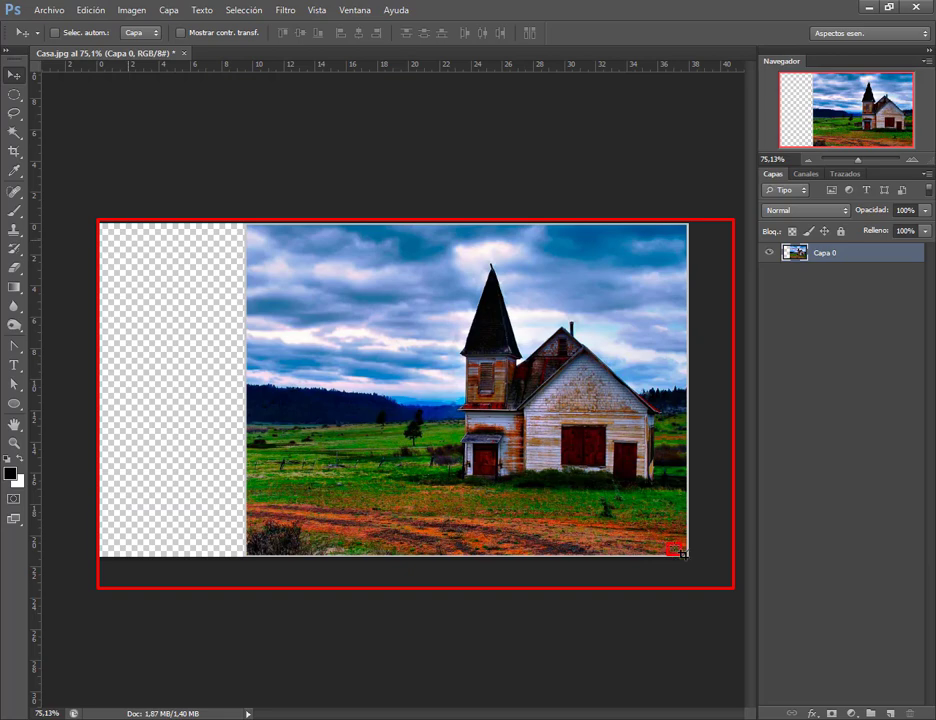
{"action": "left_click", "coordinate": [89, 10]}
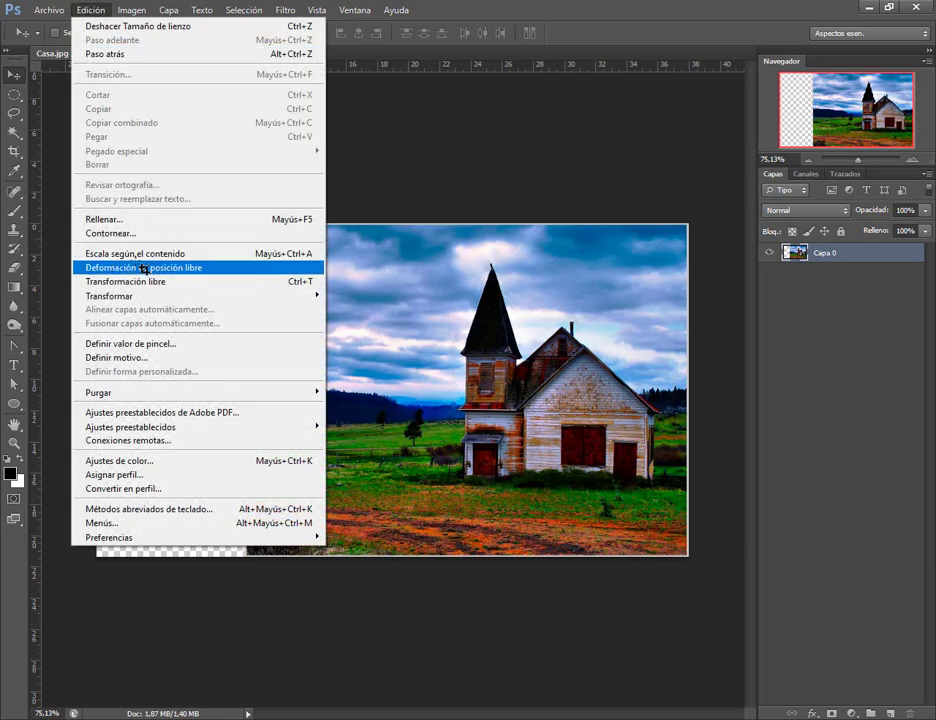
{"action": "left_click", "coordinate": [125, 281]}
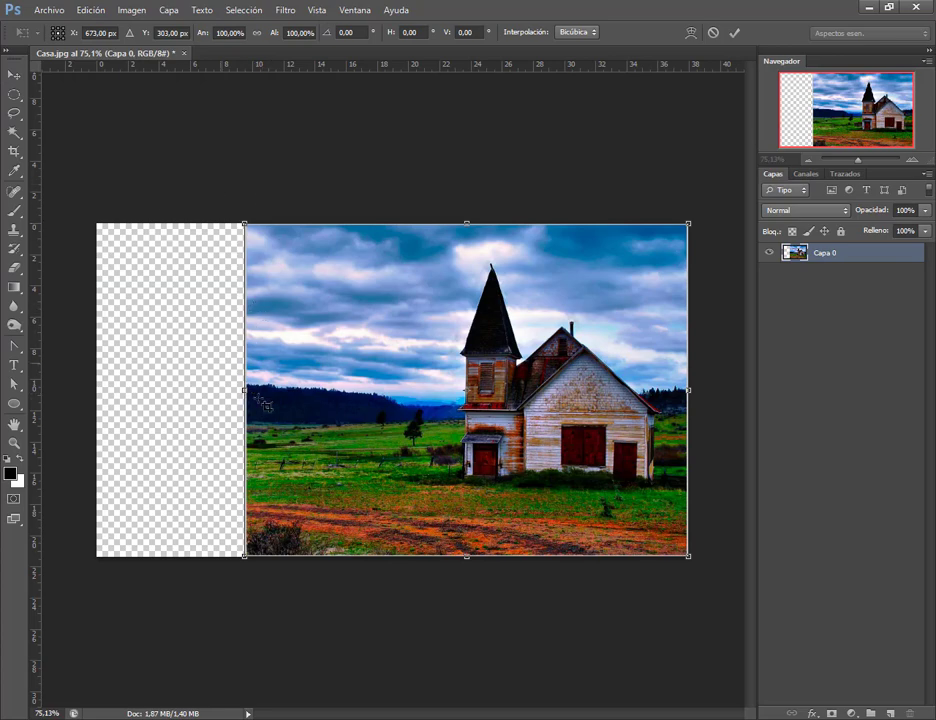
{"action": "left_click_drag", "start_coordinate": [250, 399], "coordinate": [98, 390]}
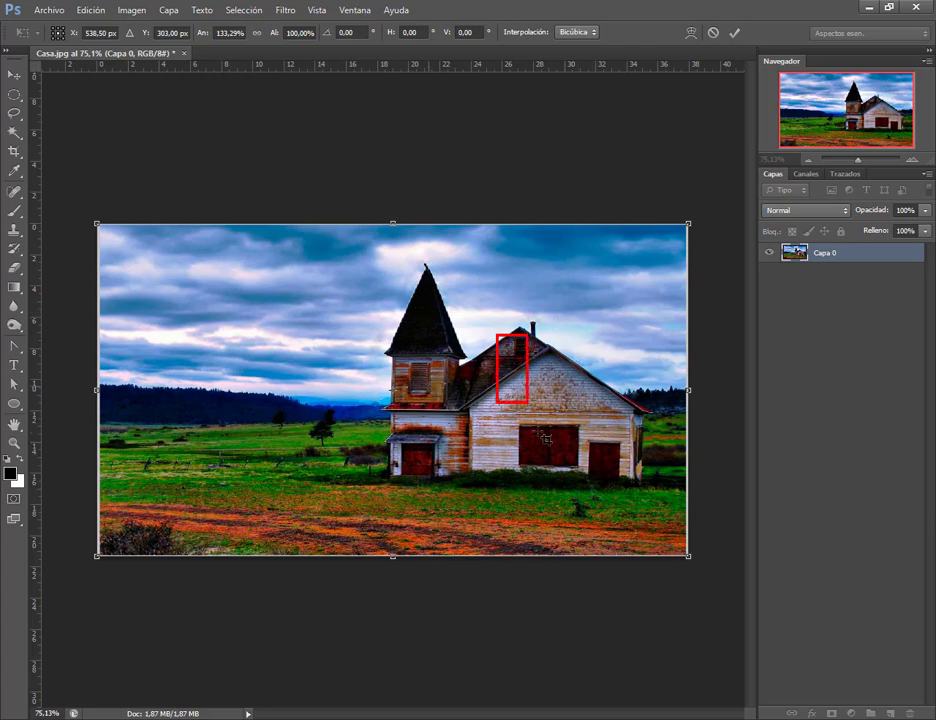
{"action": "mouse_move", "coordinate": [566, 474]}
{"action": "left_mouse_down"}
{"action": "mouse_move", "coordinate": [612, 478]}
{"action": "mouse_move", "coordinate": [360, 584]}
{"action": "left_mouse_up"}
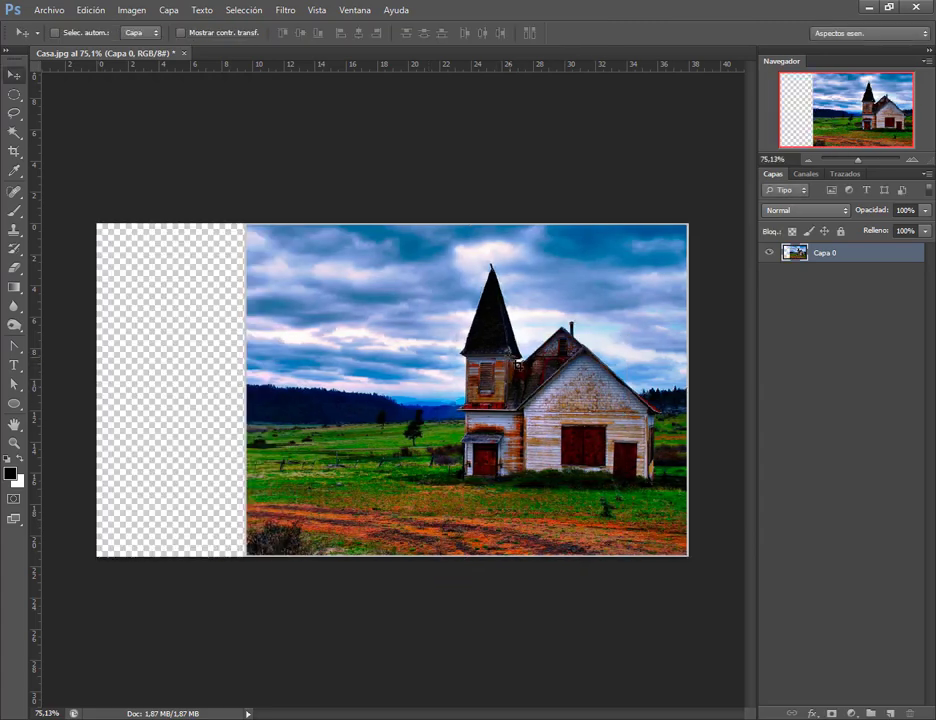
{"action": "scroll", "coordinate": [300, 300], "scroll_direction": "down", "scroll_amount": 2}
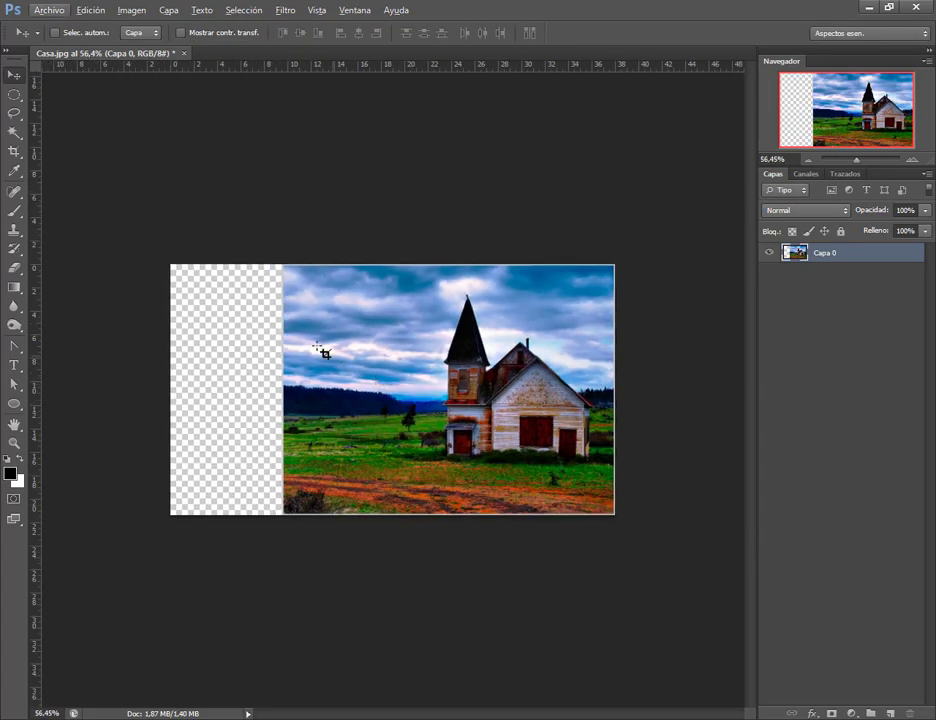
{"action": "left_click", "coordinate": [90, 10]}
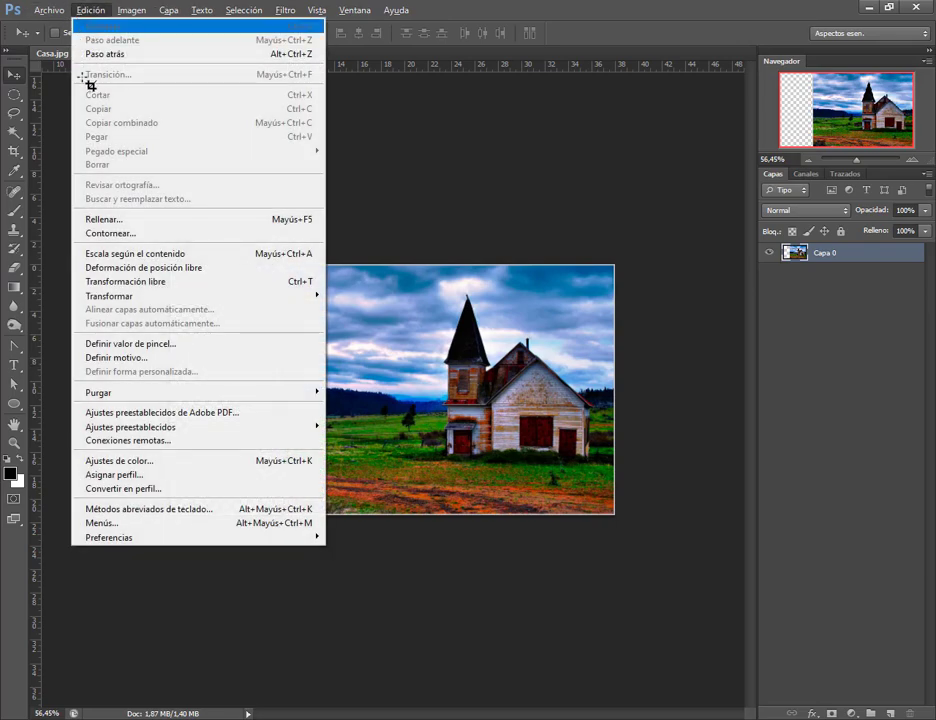
{"action": "left_click", "coordinate": [128, 282]}
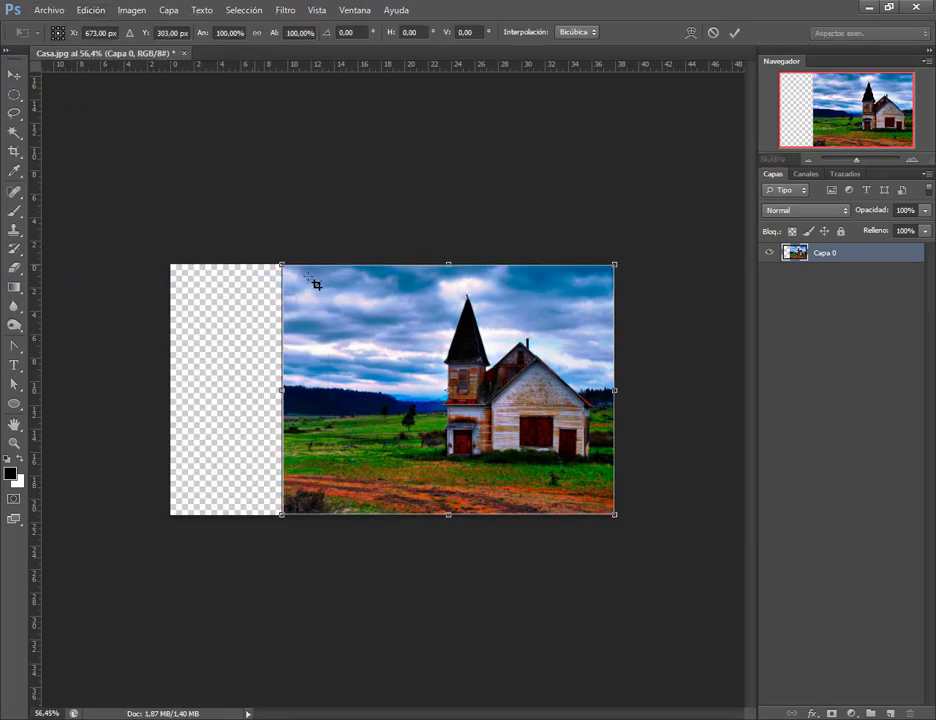
{"action": "left_click", "coordinate": [257, 32]}
{"action": "left_click_drag", "start_coordinate": [293, 273], "coordinate": [178, 186]}
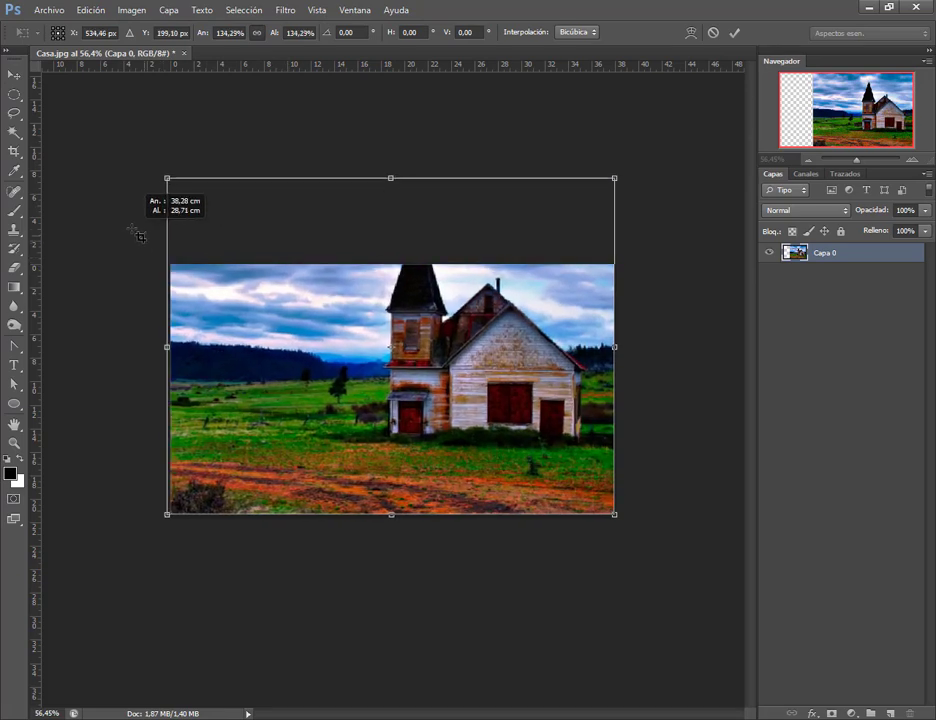
{"action": "left_click_drag", "start_coordinate": [466, 422], "coordinate": [470, 475]}
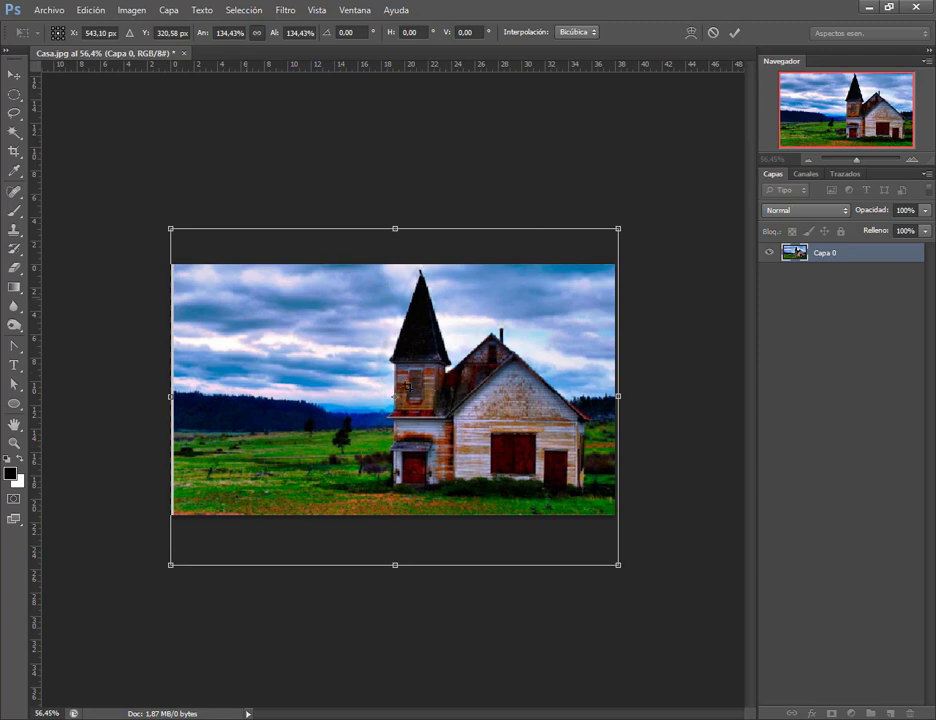
{"action": "key", "text": "Return"}
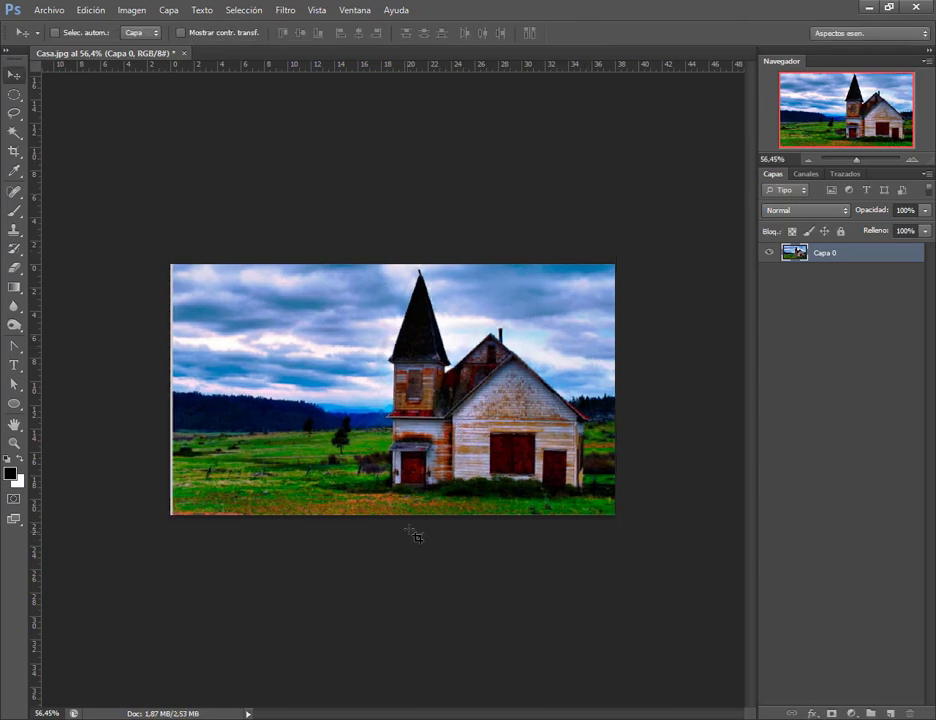
{"action": "key", "text": "ctrl+0"}
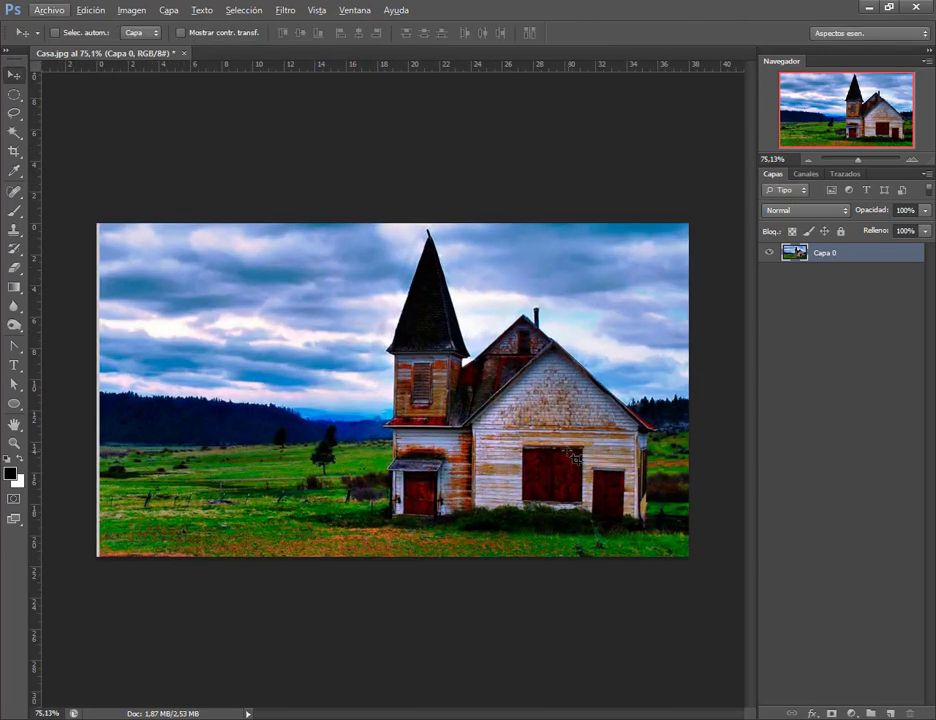
{"action": "left_click_drag", "start_coordinate": [273, 398], "coordinate": [270, 404]}
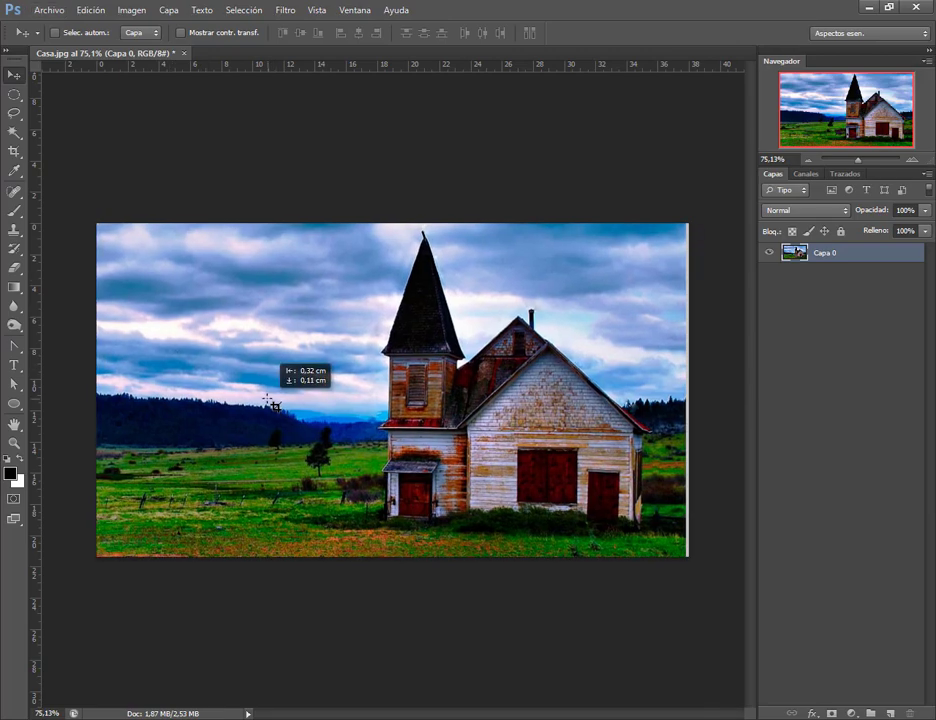
{"action": "key", "text": "ctrl+t"}
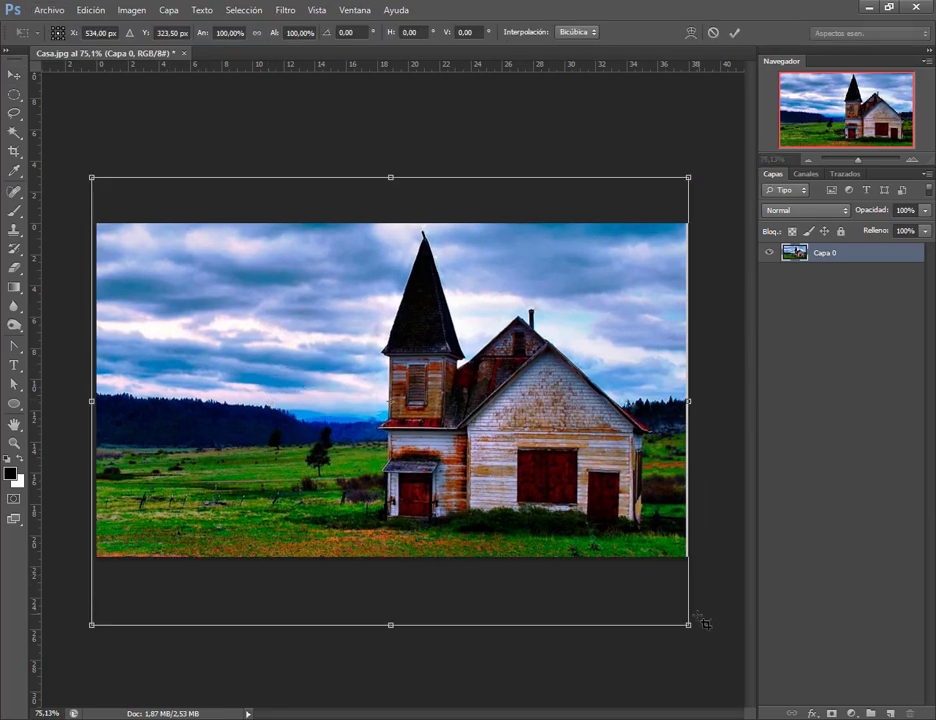
{"action": "left_click_drag", "start_coordinate": [702, 628], "coordinate": [710, 637]}
{"action": "key", "text": "Return"}
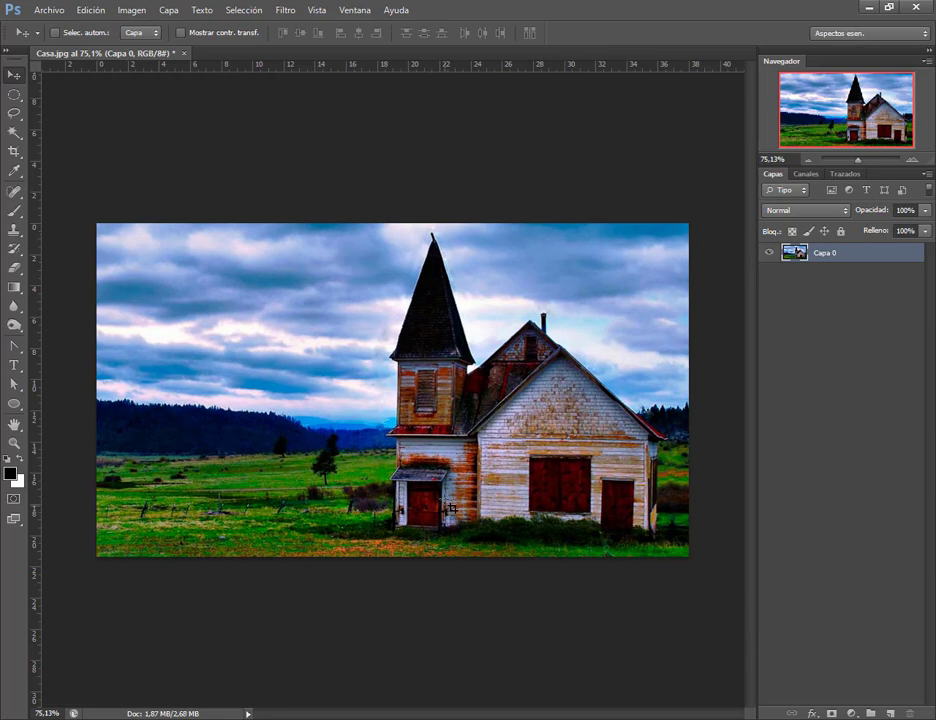
{"action": "key", "text": "ctrl+z"}
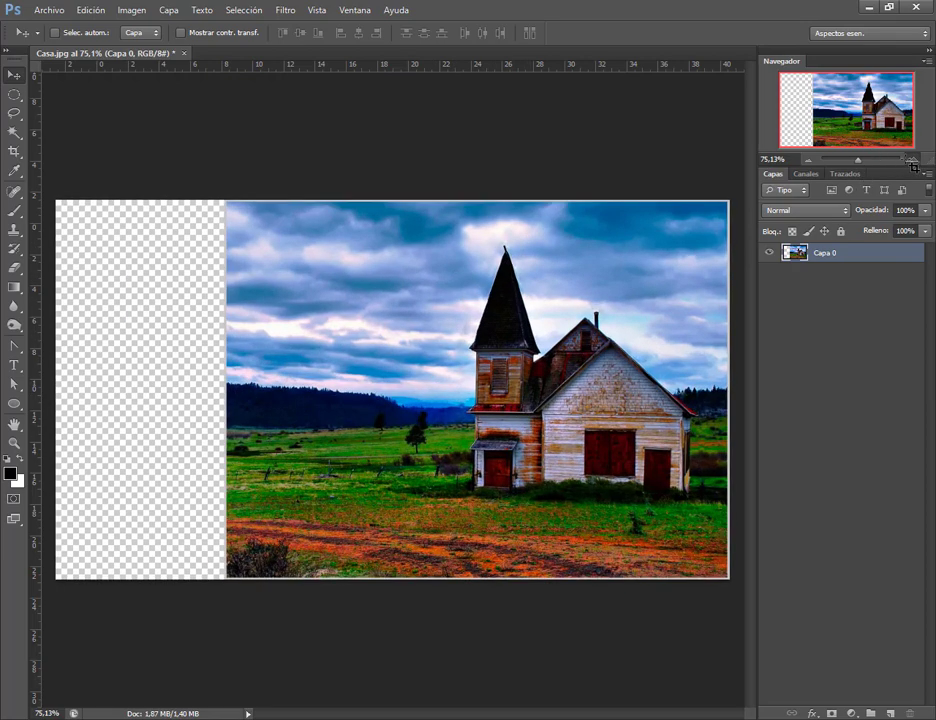
{"action": "left_click", "coordinate": [911, 160]}
{"action": "left_click", "coordinate": [911, 160]}
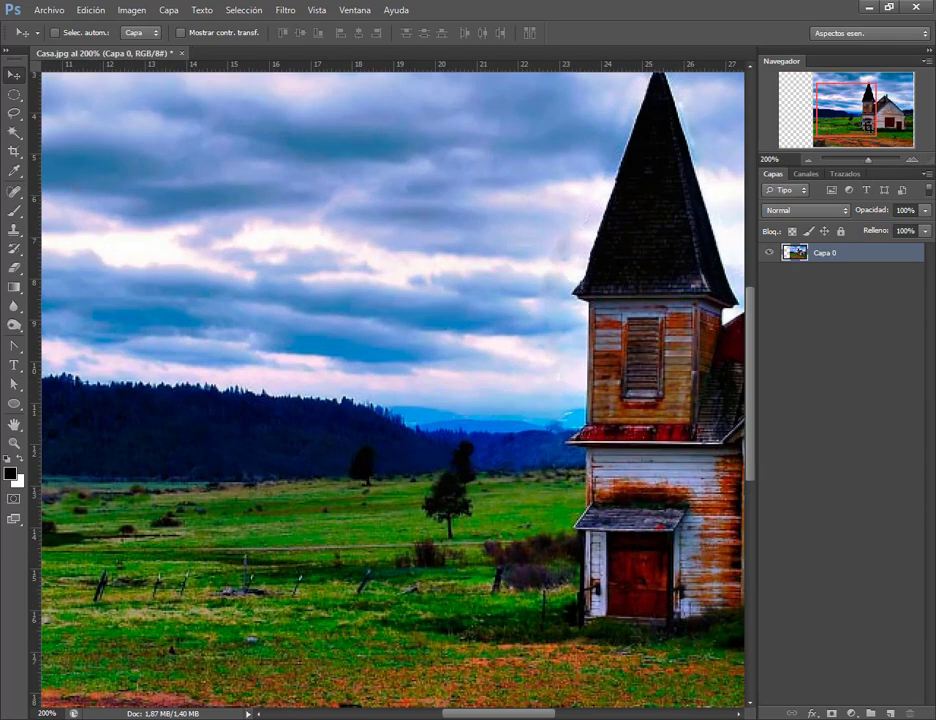
{"action": "left_click_drag", "start_coordinate": [869, 123], "coordinate": [891, 124]}
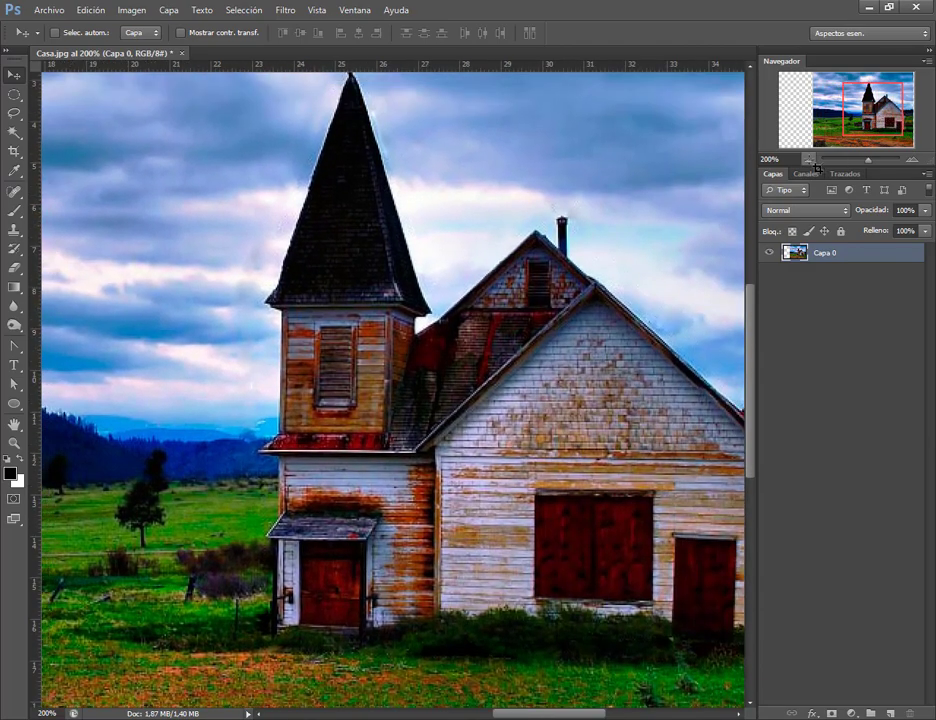
{"action": "left_click", "coordinate": [810, 160]}
{"action": "left_click", "coordinate": [810, 160]}
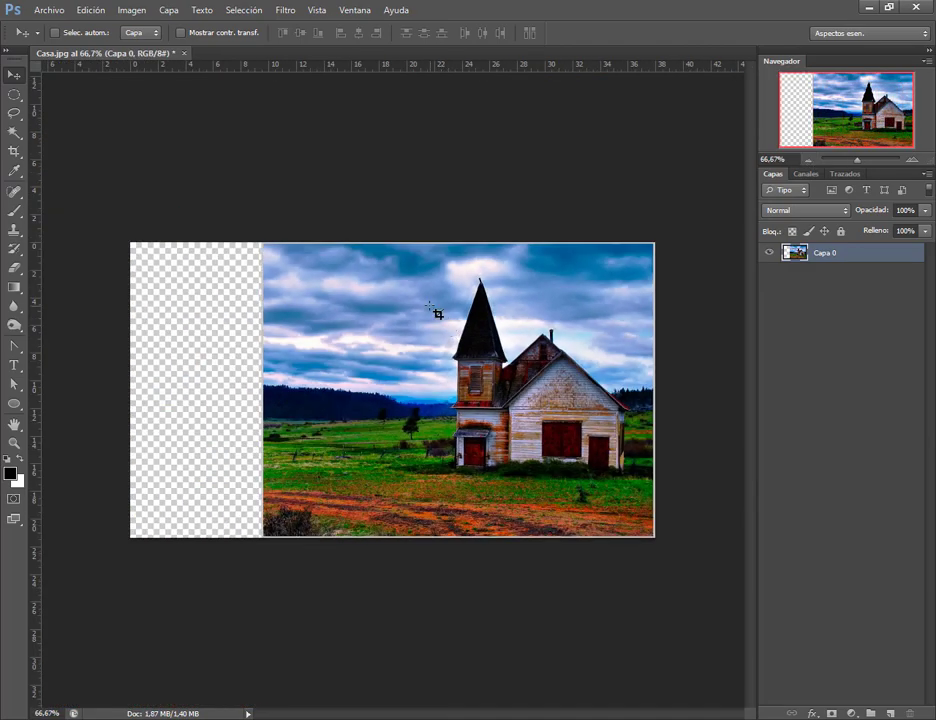
{"action": "mouse_move", "coordinate": [37, 330]}
{"action": "left_mouse_down"}
{"action": "mouse_move", "coordinate": [451, 351]}
{"action": "mouse_move", "coordinate": [457, 302]}
{"action": "left_mouse_up"}
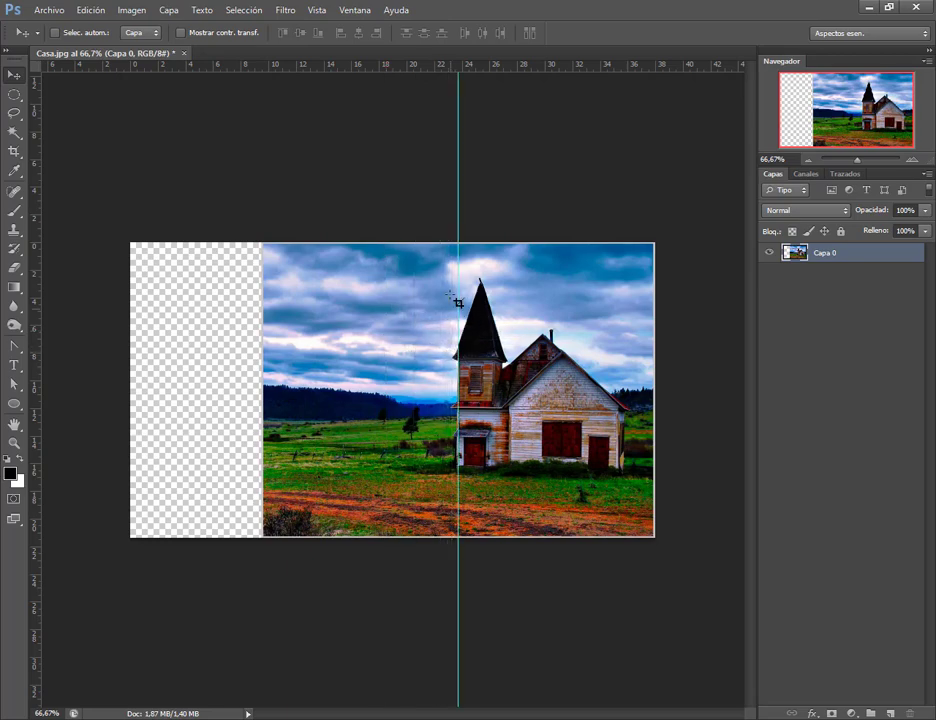
{"action": "left_click", "coordinate": [90, 10]}
{"action": "left_click", "coordinate": [149, 282]}
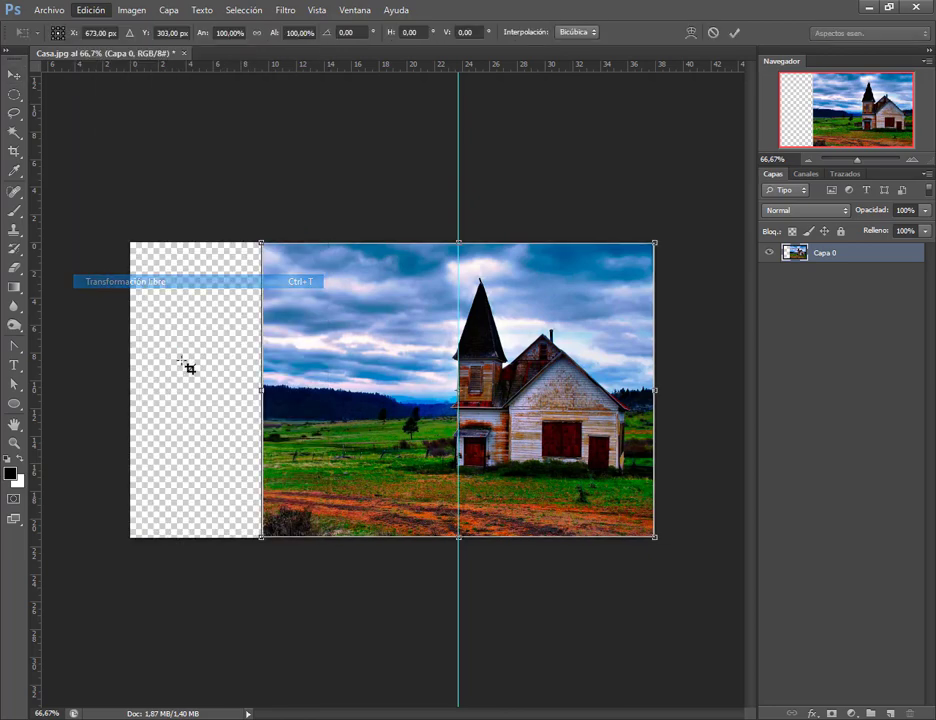
{"action": "mouse_move", "coordinate": [261, 390]}
{"action": "left_mouse_down"}
{"action": "mouse_move", "coordinate": [209, 400]}
{"action": "mouse_move", "coordinate": [131, 390]}
{"action": "left_mouse_up"}
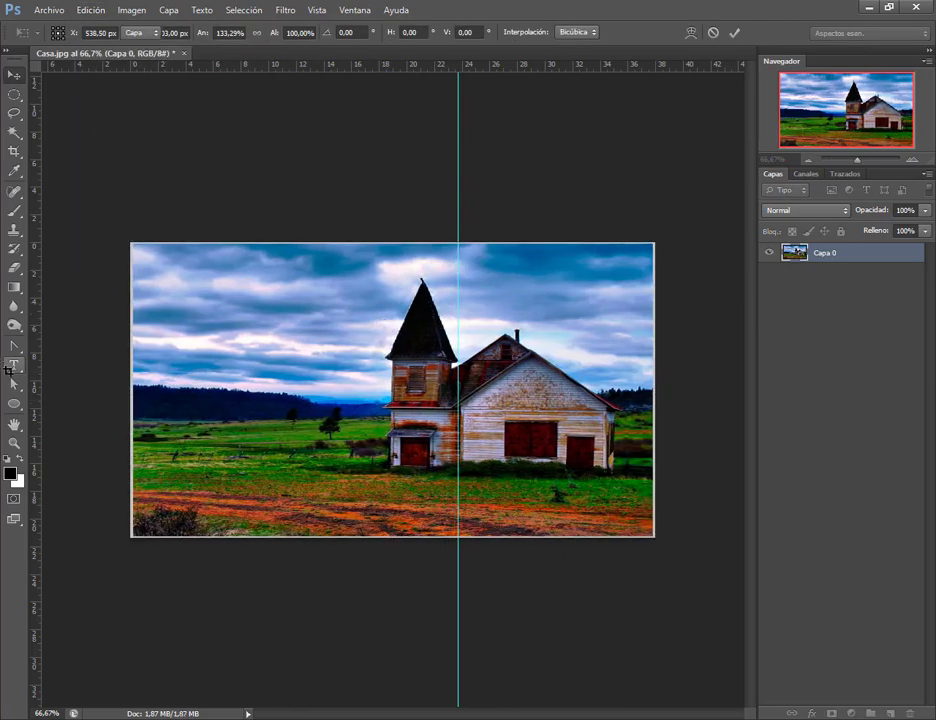
{"action": "key", "text": "Return"}
{"action": "left_click_drag", "start_coordinate": [36, 270], "coordinate": [403, 390]}
{"action": "key", "text": "a"}
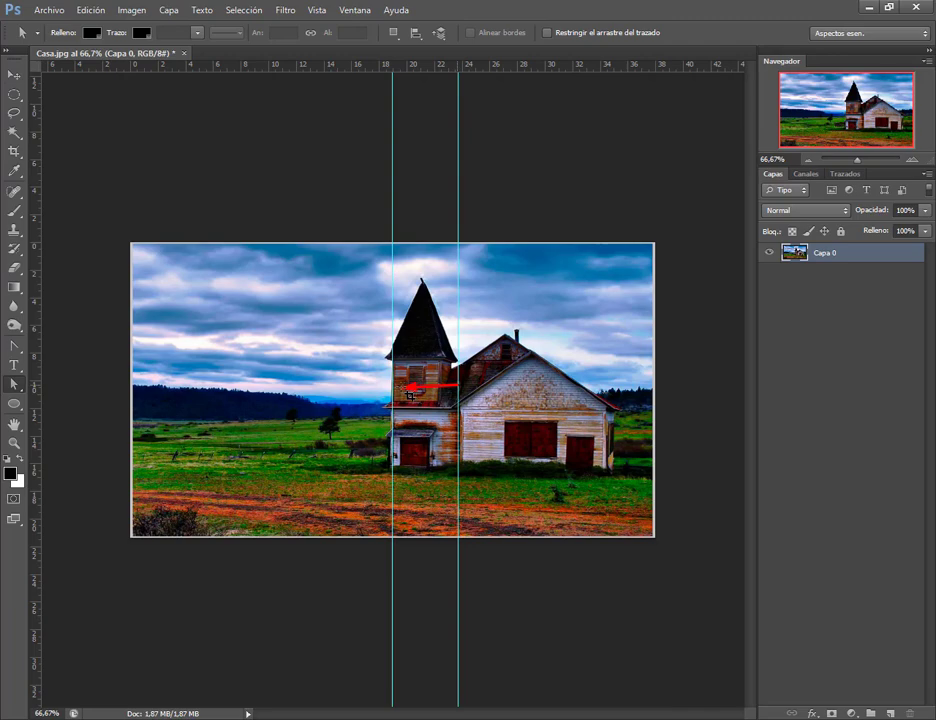
{"action": "key", "text": "v"}
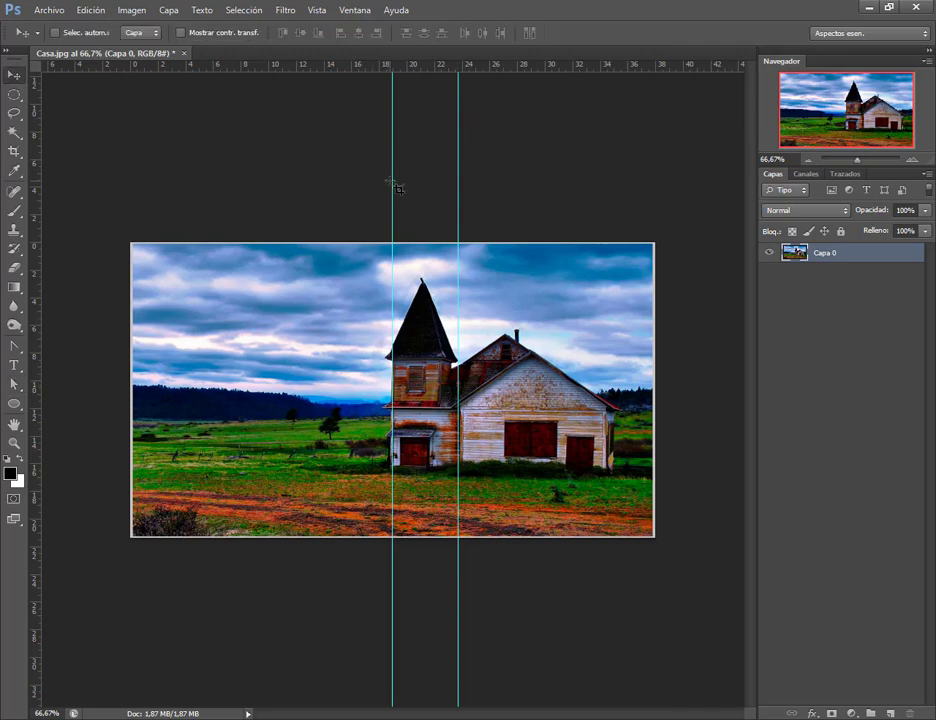
{"action": "mouse_move", "coordinate": [397, 190]}
{"action": "left_mouse_down"}
{"action": "mouse_move", "coordinate": [163, 171]}
{"action": "mouse_move", "coordinate": [424, 203]}
{"action": "mouse_move", "coordinate": [393, 205]}
{"action": "left_mouse_up"}
{"action": "key", "text": "ctrl+alt+z"}
{"action": "key", "text": "ctrl+alt+z"}
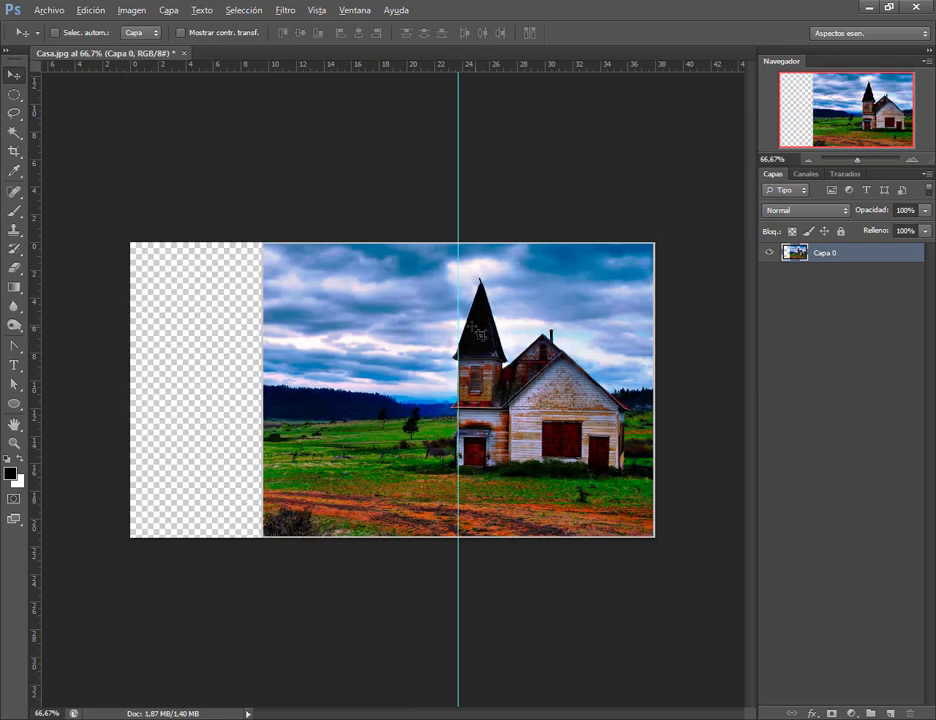
{"action": "left_click_drag", "start_coordinate": [461, 328], "coordinate": [30, 330]}
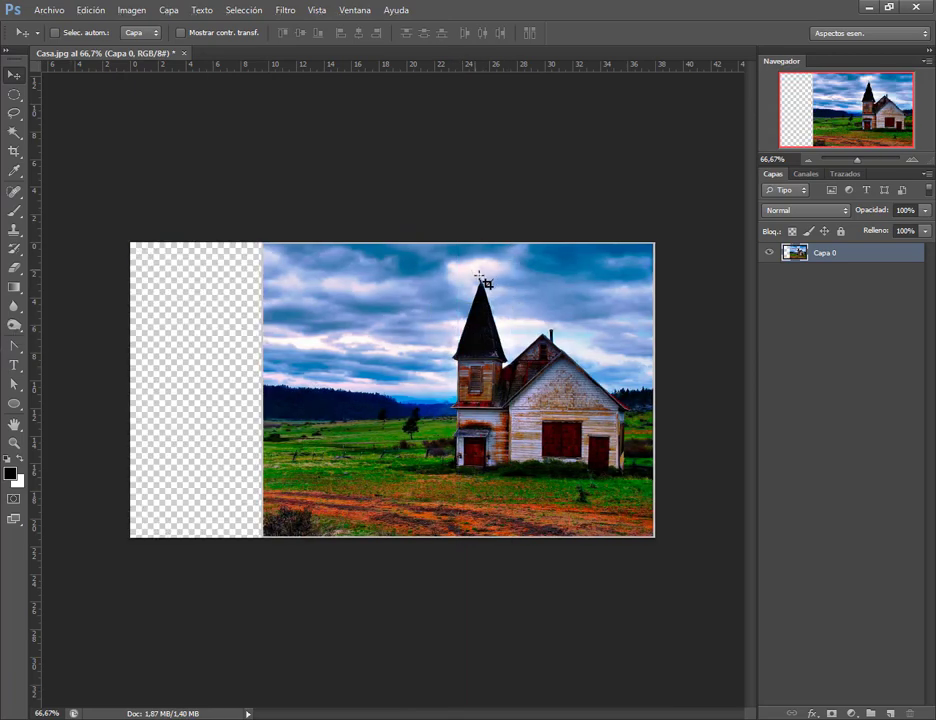
{"action": "mouse_move", "coordinate": [479, 276]}
{"action": "left_mouse_down"}
{"action": "mouse_move", "coordinate": [453, 355]}
{"action": "mouse_move", "coordinate": [454, 428]}
{"action": "mouse_move", "coordinate": [470, 476]}
{"action": "mouse_move", "coordinate": [564, 472]}
{"action": "mouse_move", "coordinate": [624, 445]}
{"action": "mouse_move", "coordinate": [630, 405]}
{"action": "mouse_move", "coordinate": [545, 326]}
{"action": "mouse_move", "coordinate": [516, 330]}
{"action": "mouse_move", "coordinate": [480, 277]}
{"action": "left_mouse_up"}
Zoom in on the church and bring up the lasso tools flyout
{"action": "left_click_drag", "start_coordinate": [654, 376], "coordinate": [748, 368]}
{"action": "key", "text": "alt"}
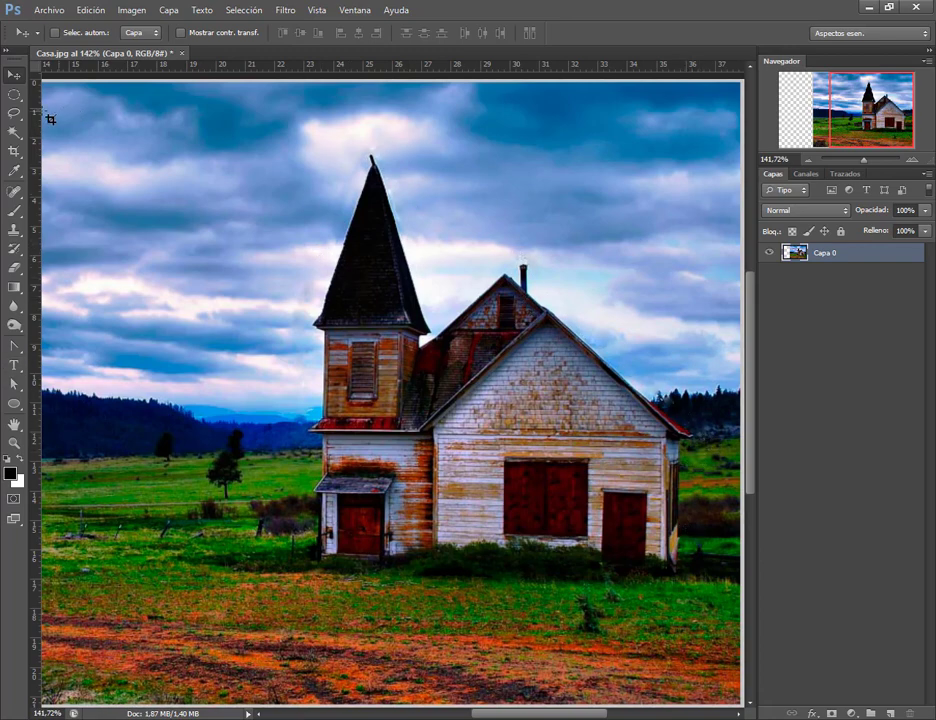
{"action": "left_click", "coordinate": [14, 114]}
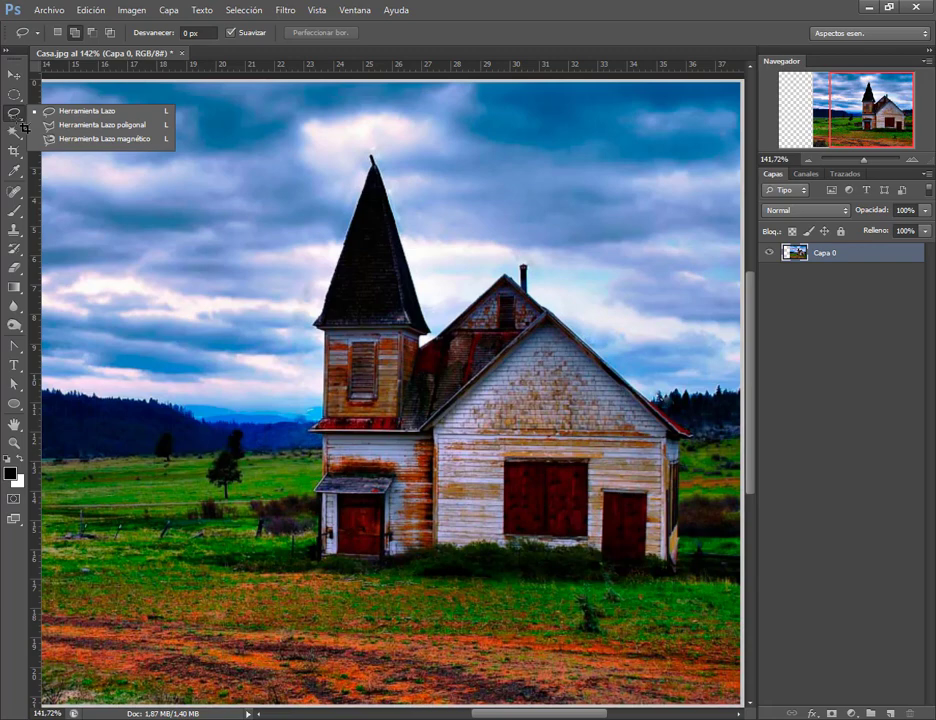
Switch to Polygonal Lasso, trace a trial outline along the steeple, then deselect it
{"action": "left_click", "coordinate": [89, 126]}
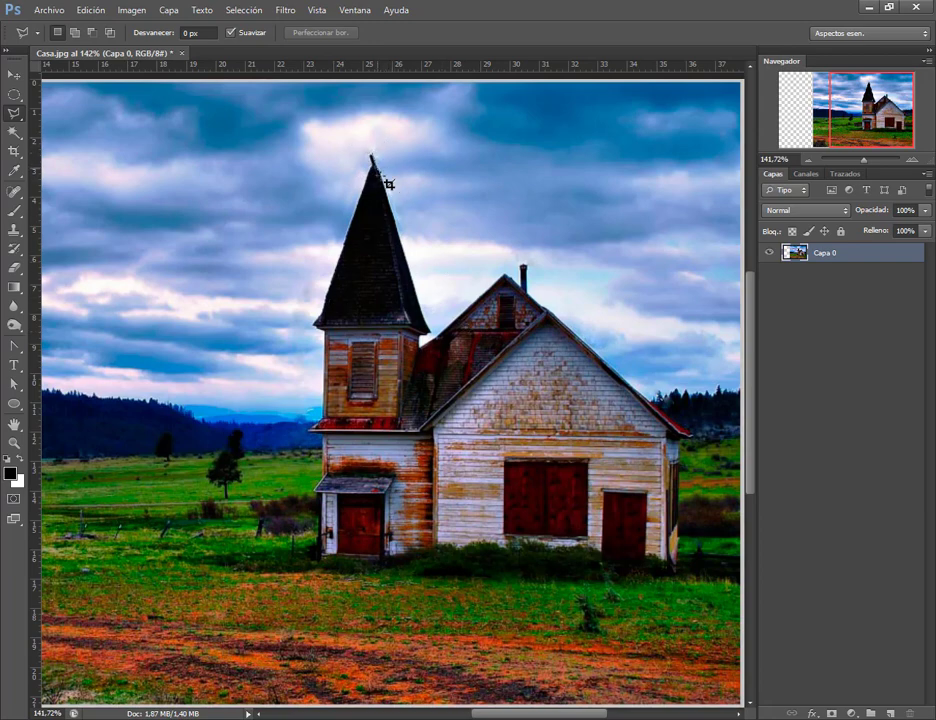
{"action": "left_click", "coordinate": [371, 157]}
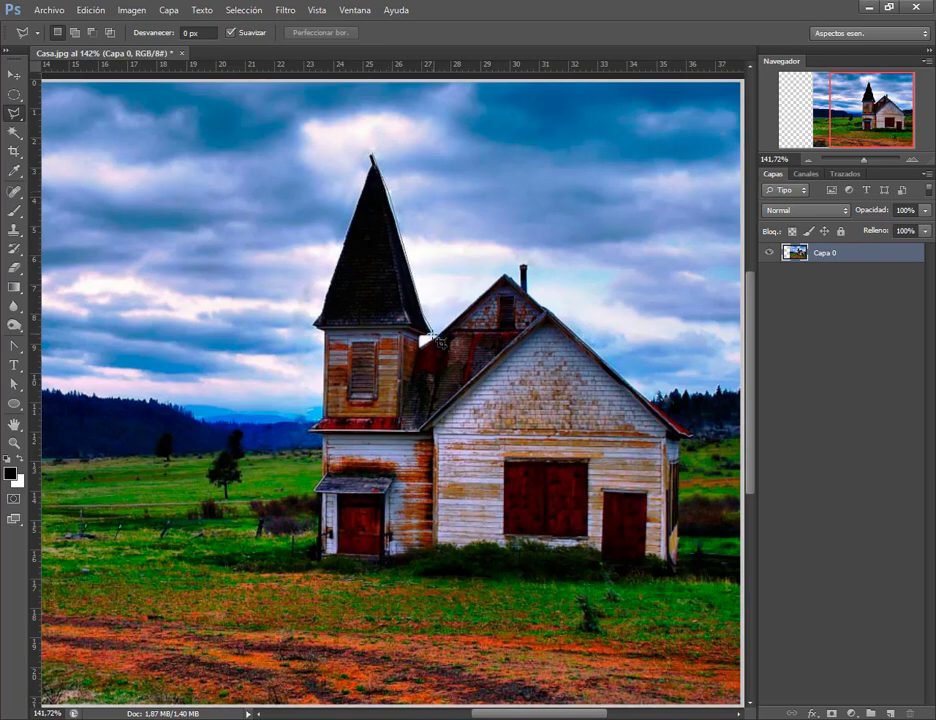
{"action": "double_click", "coordinate": [433, 336]}
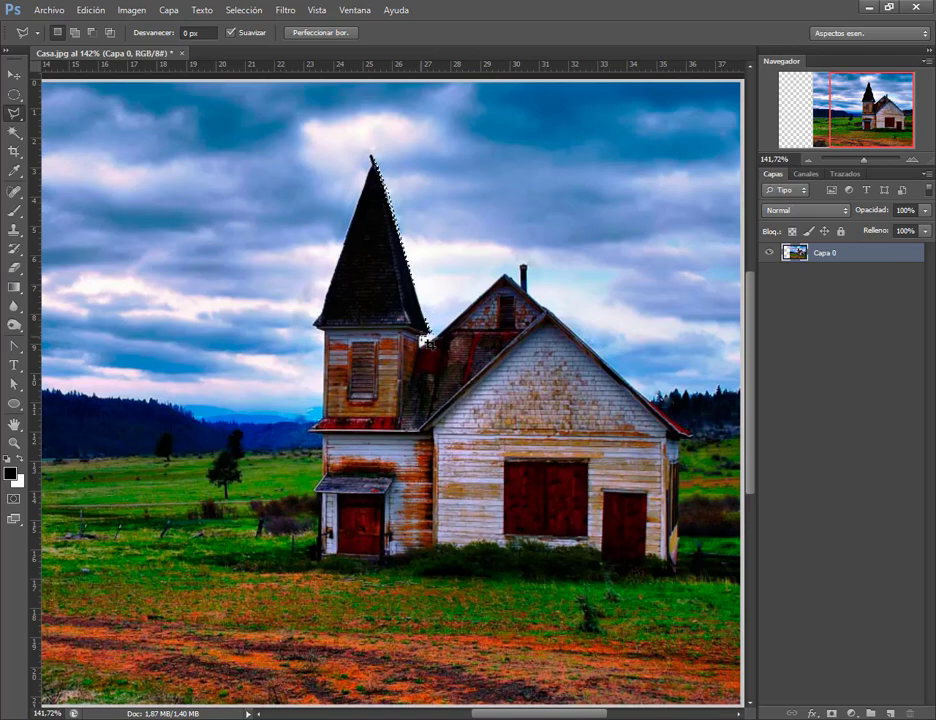
{"action": "key", "text": "ctrl+shift+s"}
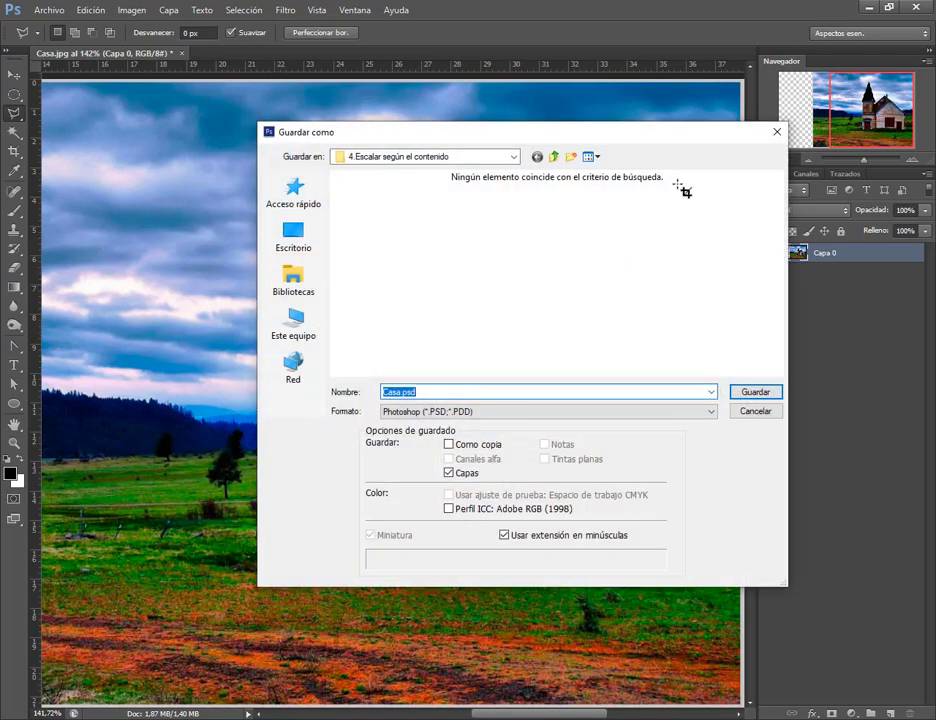
{"action": "key", "text": "Escape"}
{"action": "key", "text": "ctrl+d"}
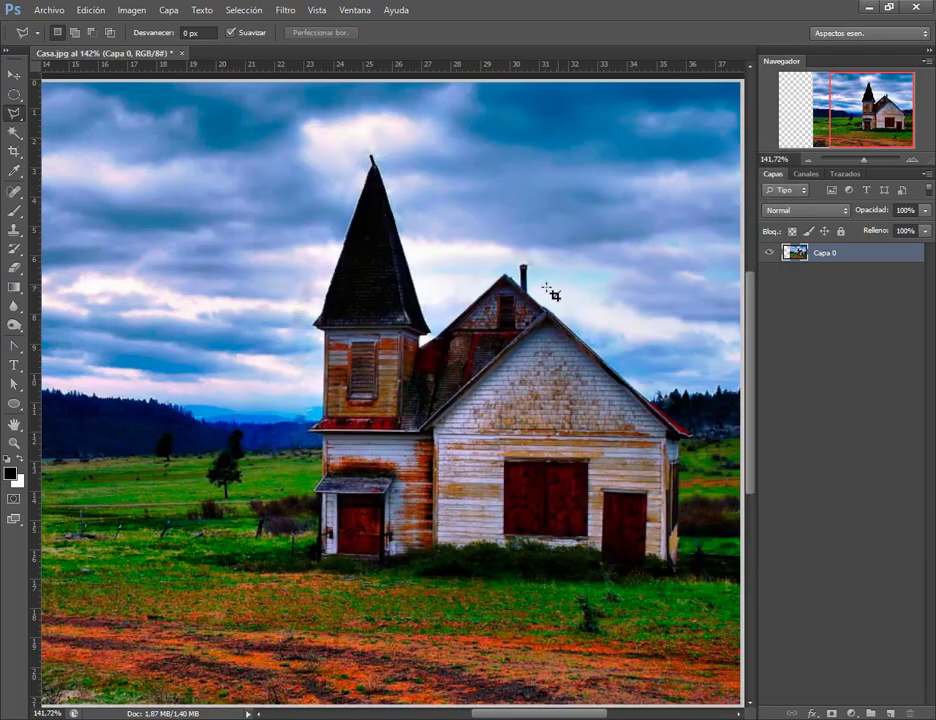
{"action": "scroll", "coordinate": [636, 255], "scroll_direction": "up", "scroll_amount": 1}
Trace the church point by point from spire tip, along roof, base and grass, closing at the spire
{"action": "scroll", "coordinate": [636, 255], "scroll_direction": "up", "scroll_amount": 1}
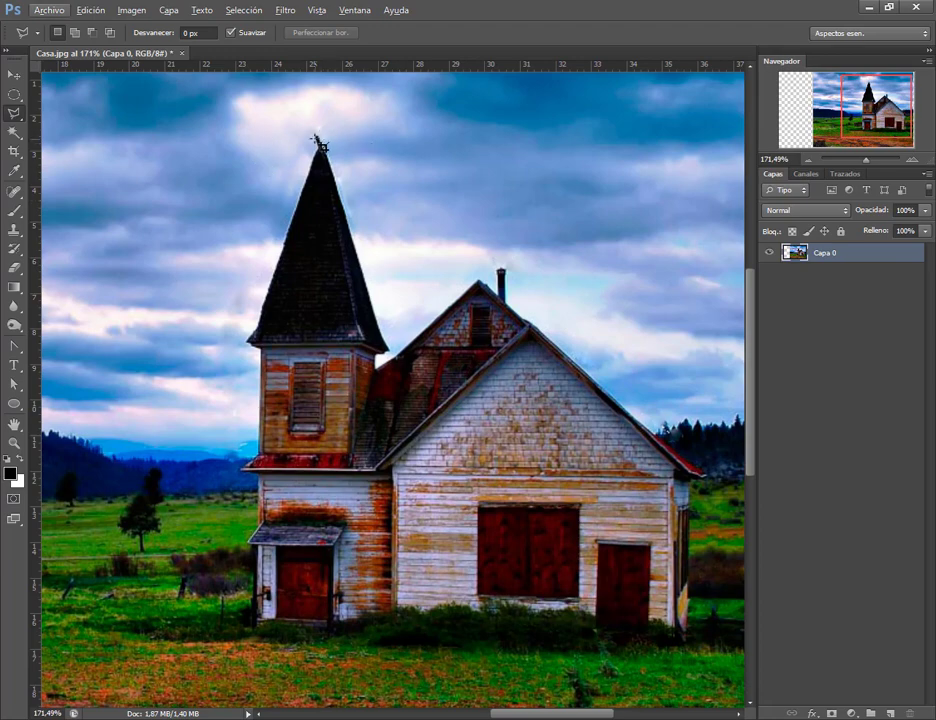
{"action": "left_click", "coordinate": [318, 137]}
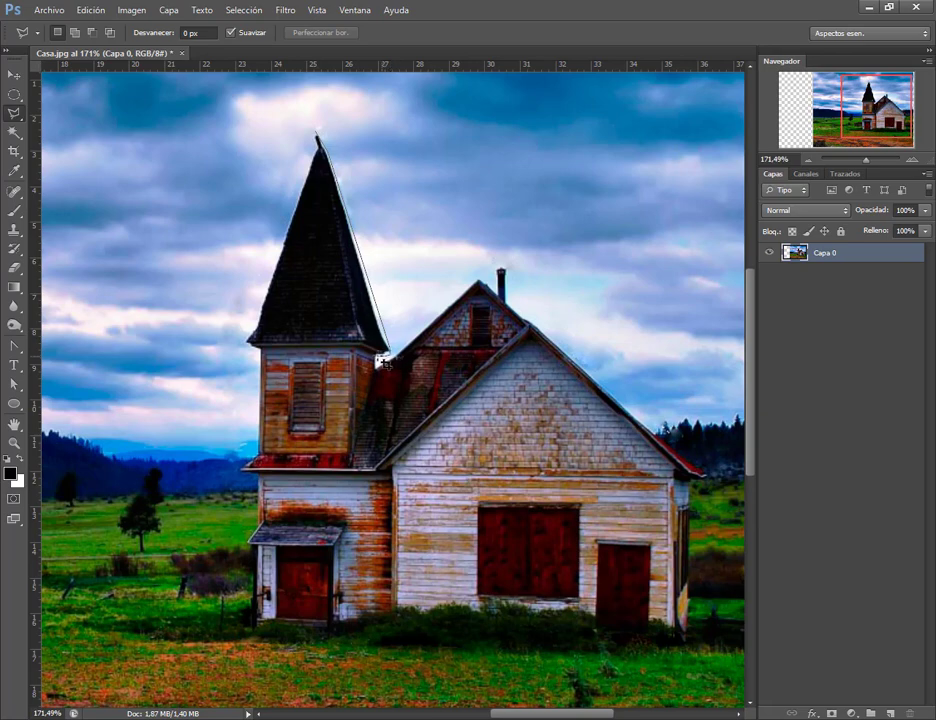
{"action": "left_click", "coordinate": [389, 357]}
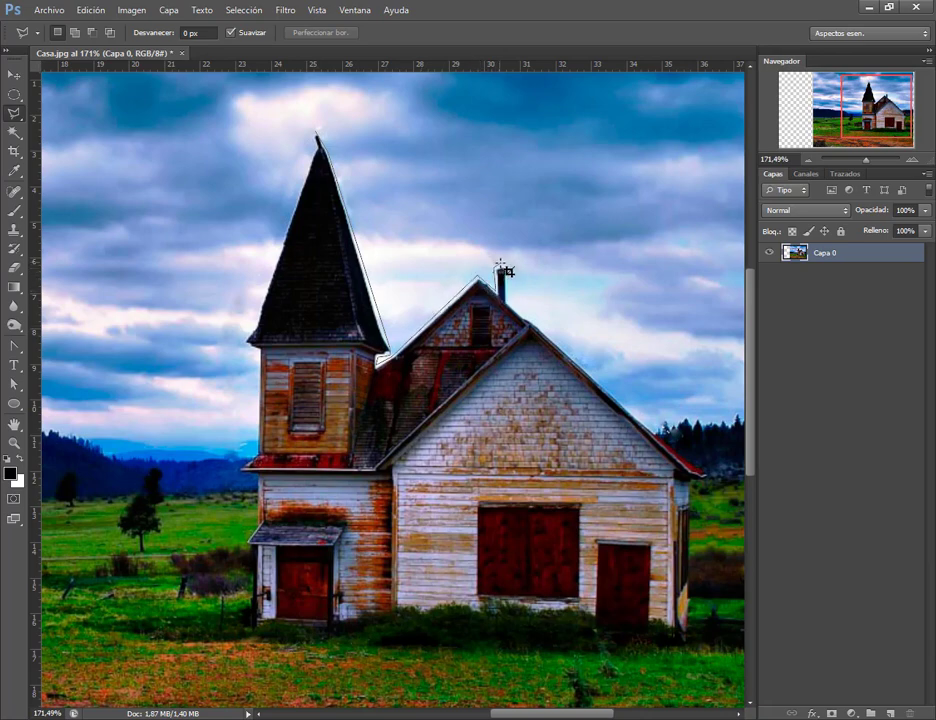
{"action": "left_click", "coordinate": [499, 265]}
{"action": "left_click", "coordinate": [516, 310]}
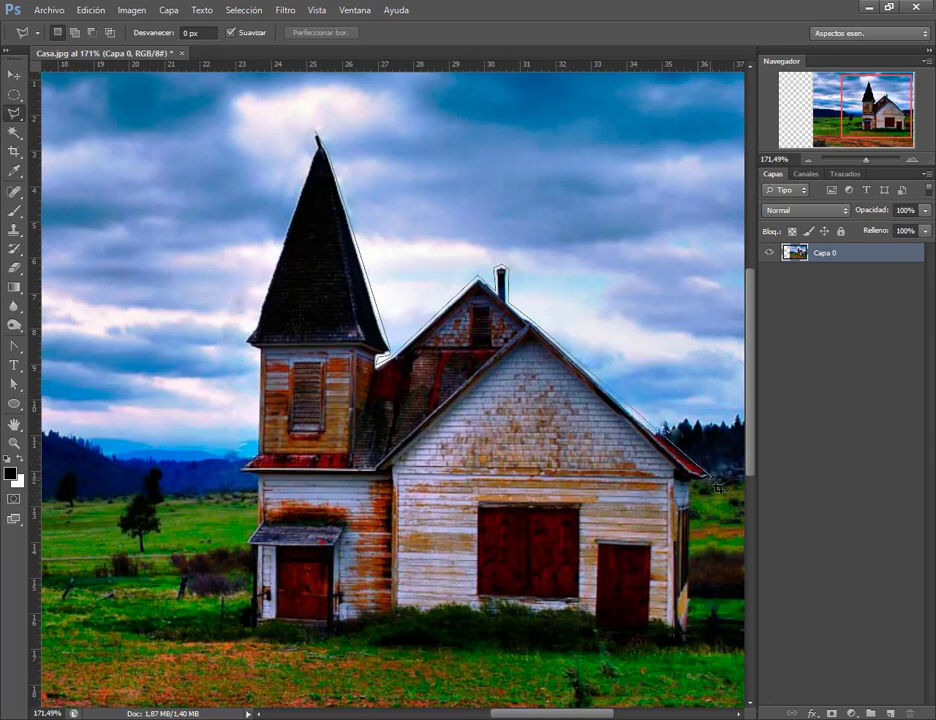
{"action": "left_click", "coordinate": [704, 481]}
{"action": "left_click", "coordinate": [686, 657]}
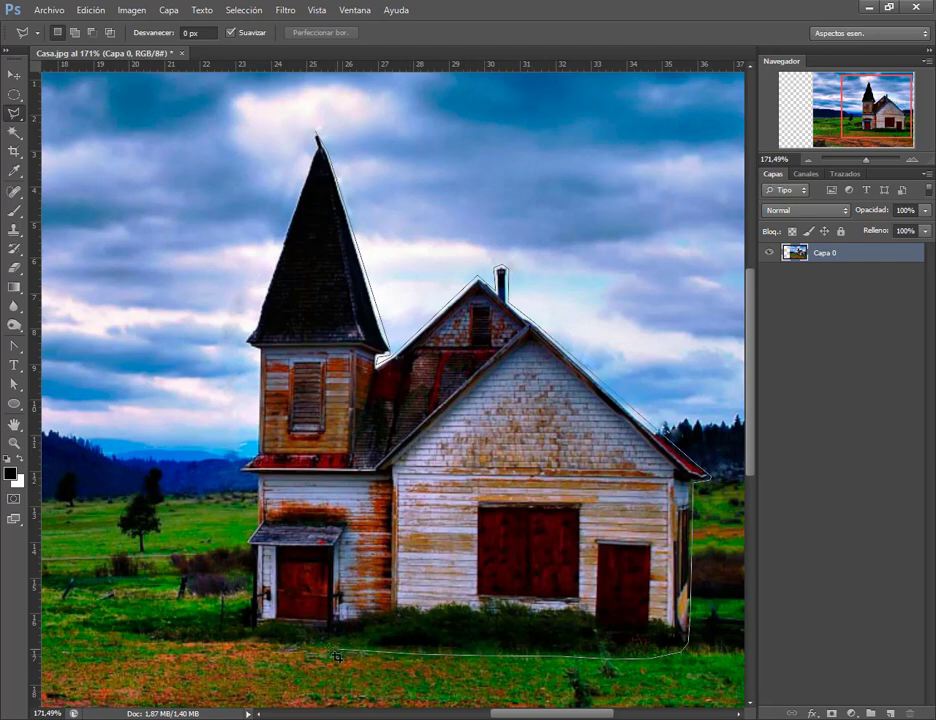
{"action": "left_click", "coordinate": [238, 641]}
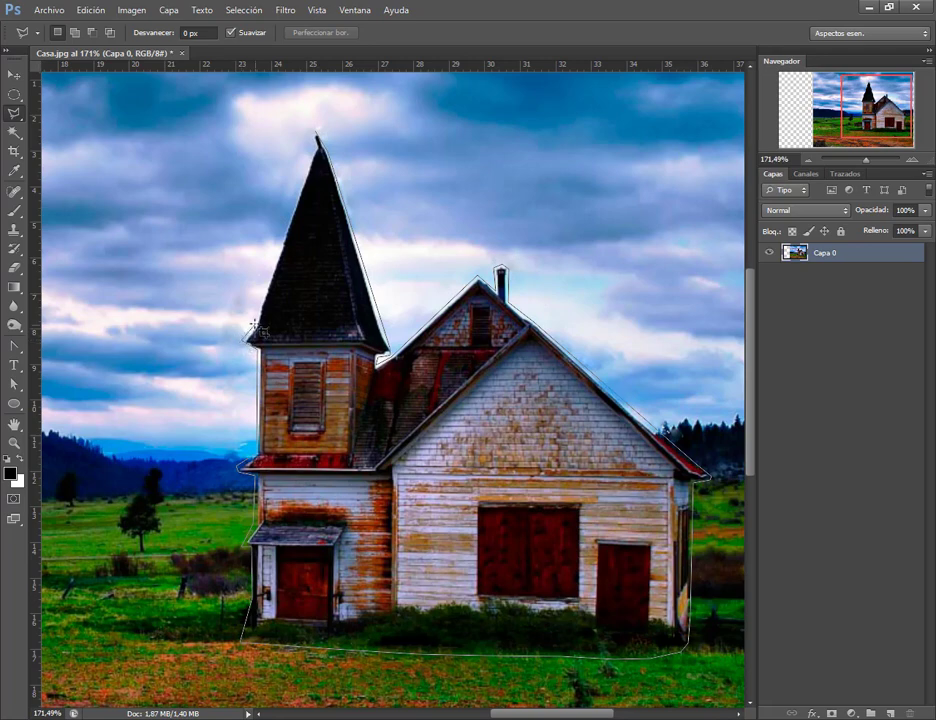
{"action": "left_click", "coordinate": [251, 331]}
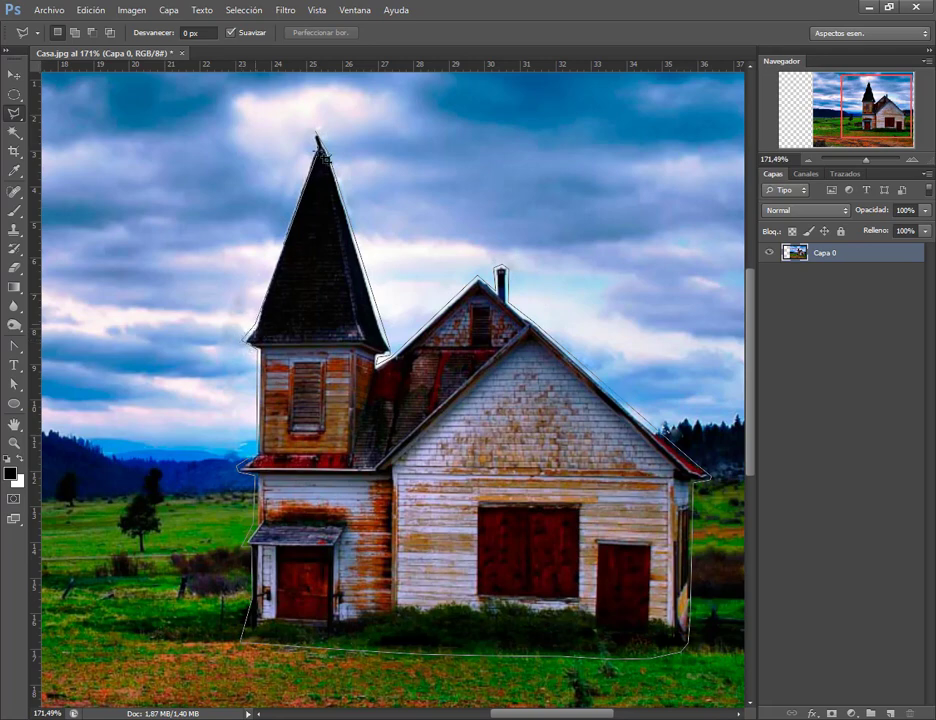
{"action": "left_click", "coordinate": [318, 145]}
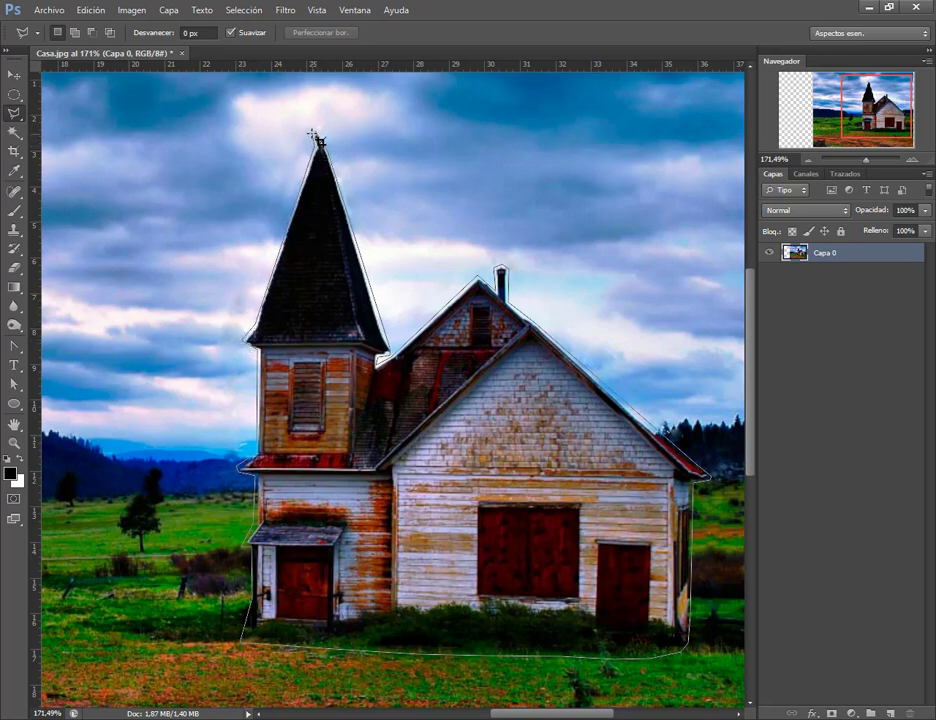
{"action": "left_click", "coordinate": [316, 136]}
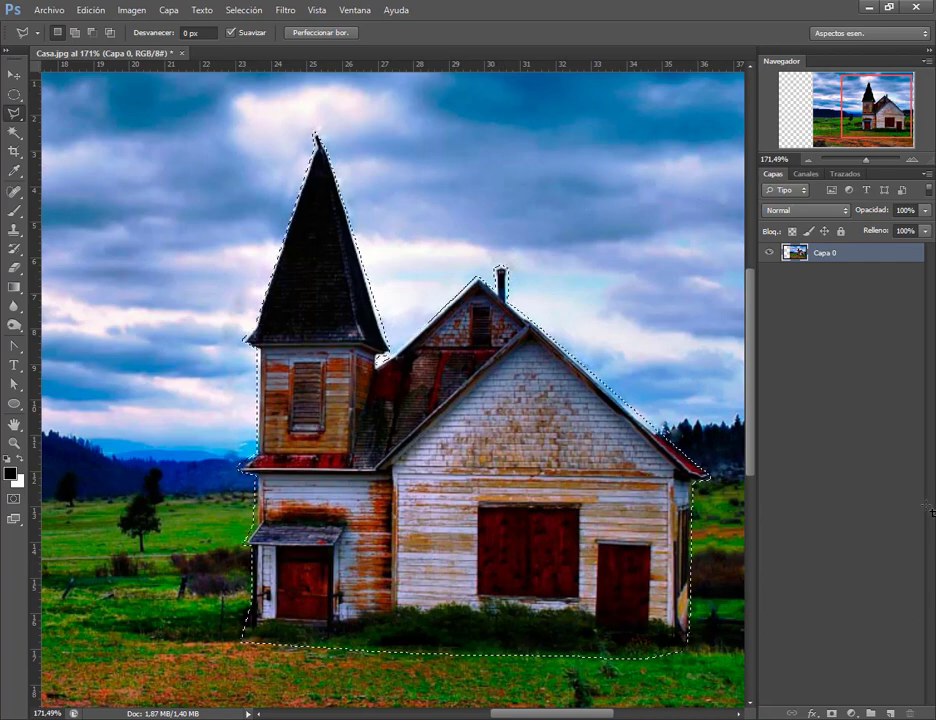
Save the church selection under the name 'casa'
{"action": "left_click", "coordinate": [243, 10]}
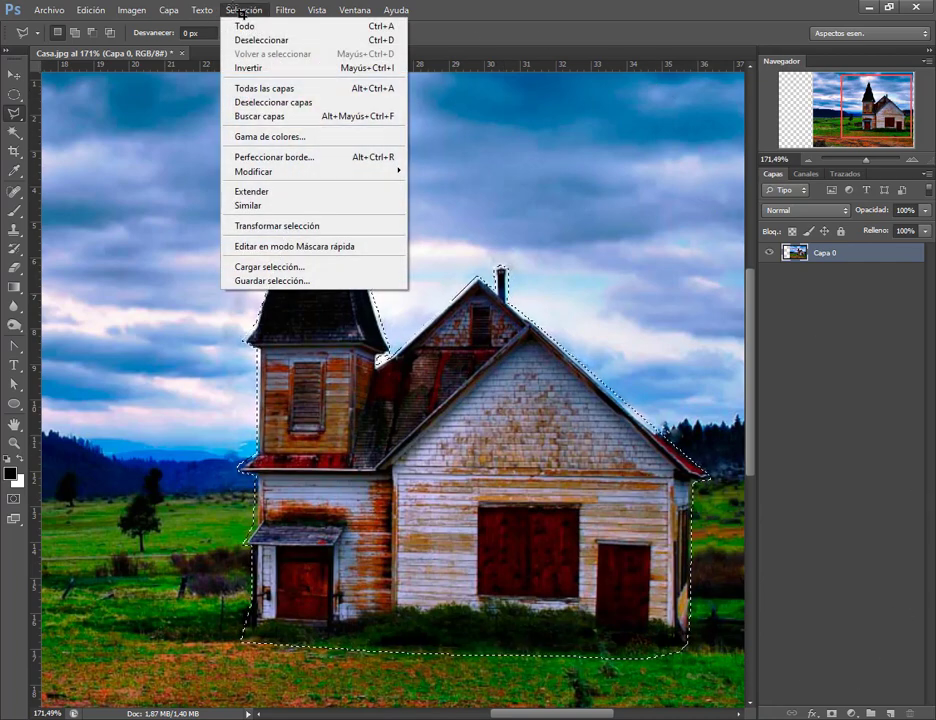
{"action": "left_click", "coordinate": [292, 283]}
{"action": "type", "text": "c"}
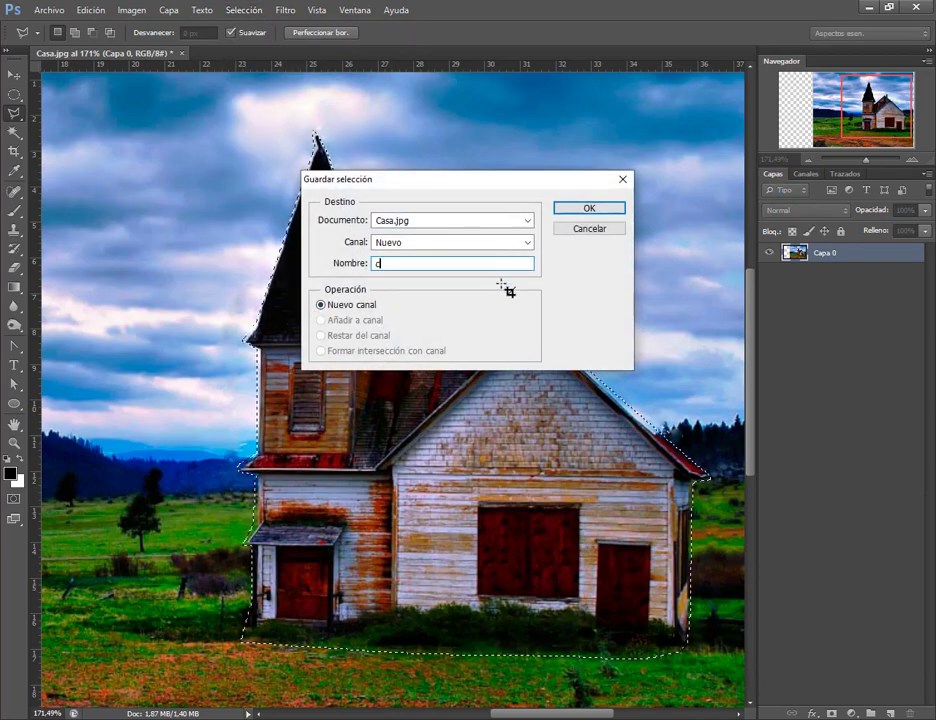
{"action": "type", "text": "asa"}
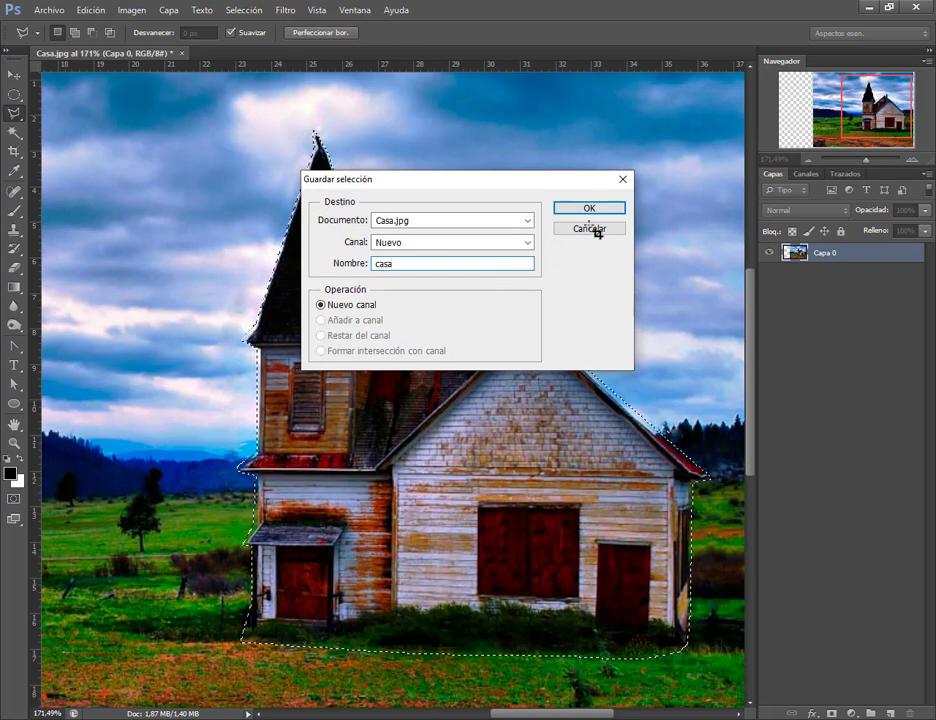
{"action": "left_click", "coordinate": [589, 208]}
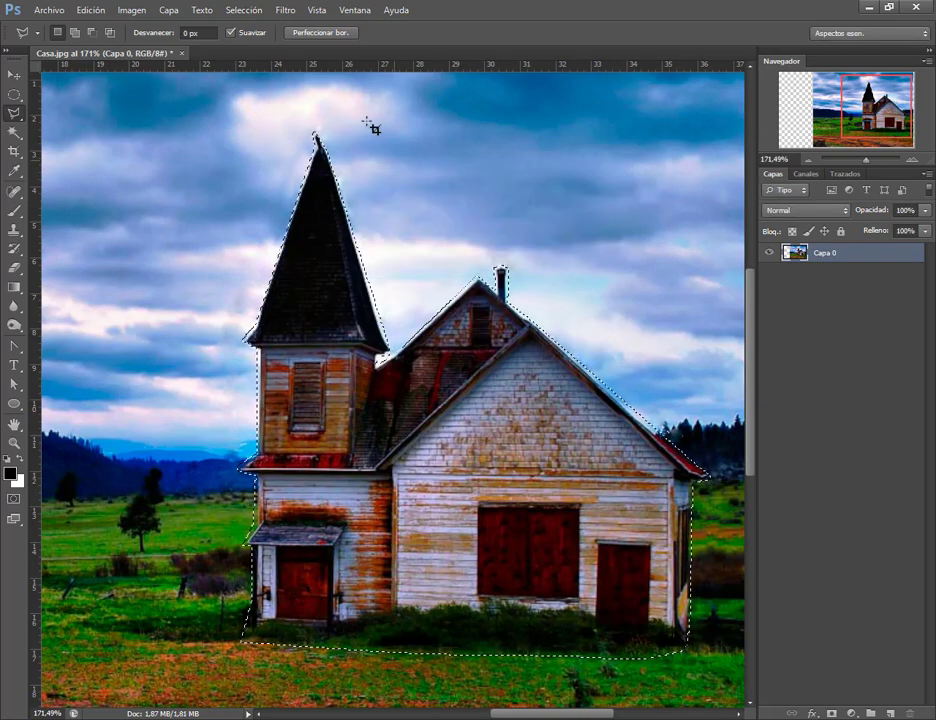
Clear the selection, zoom out to the whole image, and choose the Move tool
{"action": "left_click", "coordinate": [243, 10]}
{"action": "left_click", "coordinate": [258, 42]}
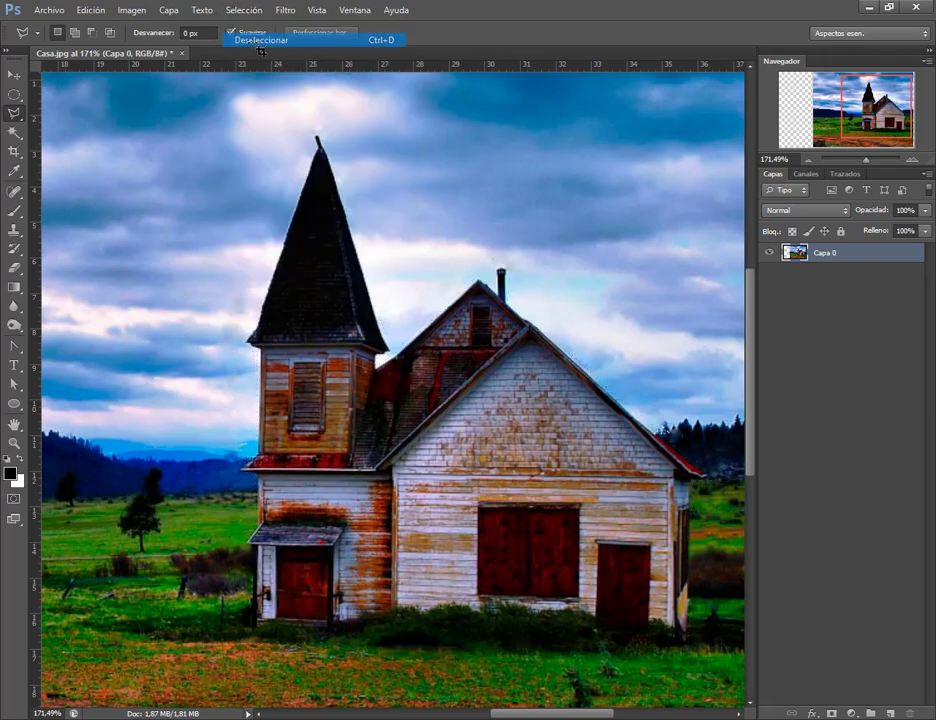
{"action": "left_click", "coordinate": [808, 159]}
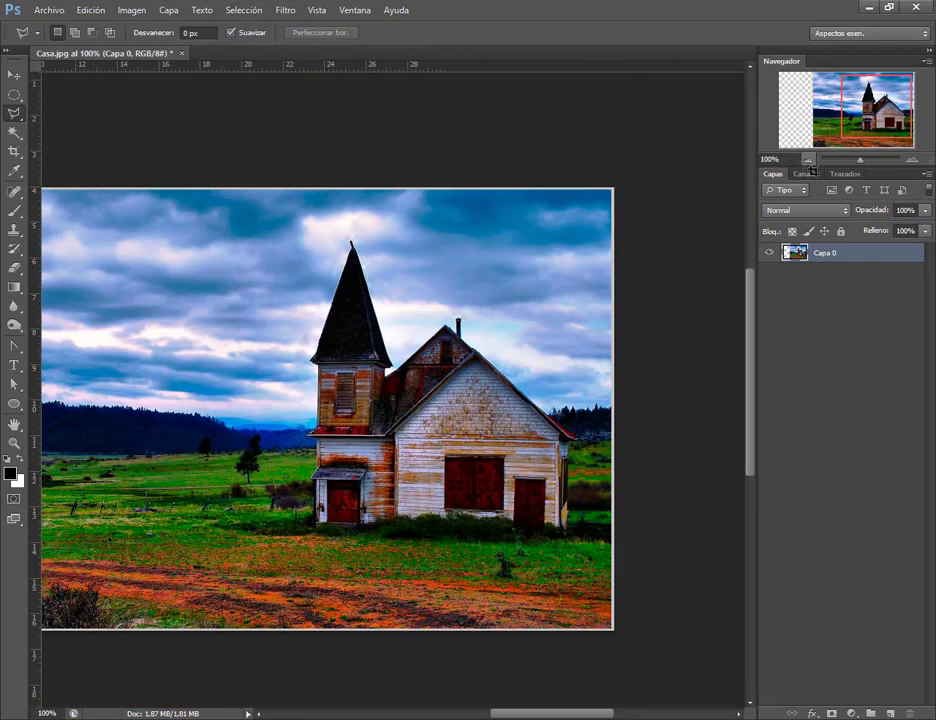
{"action": "left_click", "coordinate": [808, 159]}
{"action": "left_click", "coordinate": [24, 73]}
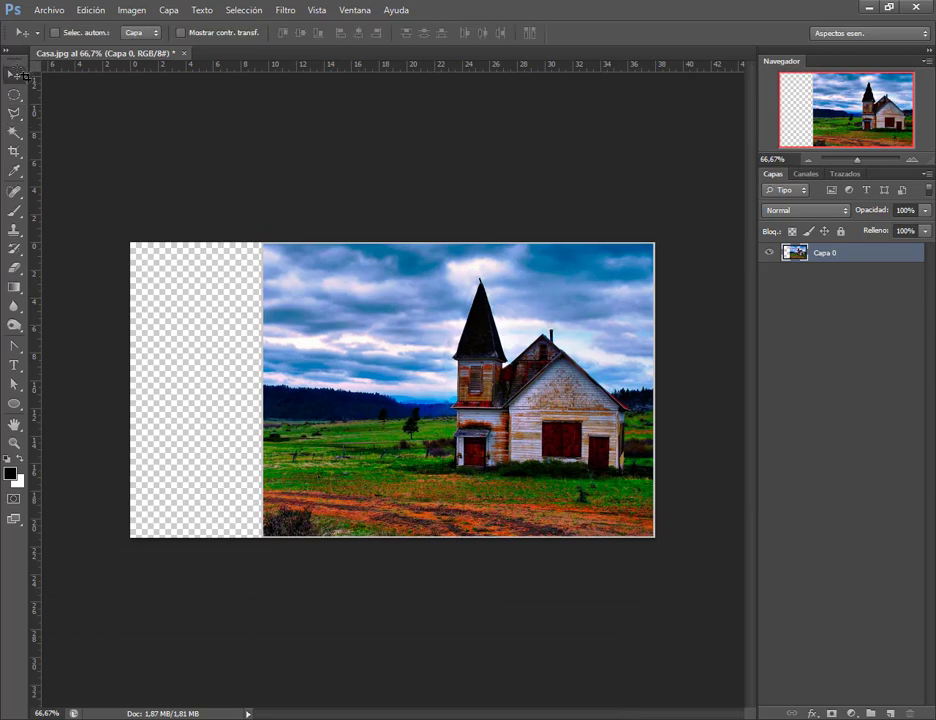
{"action": "left_click", "coordinate": [89, 11]}
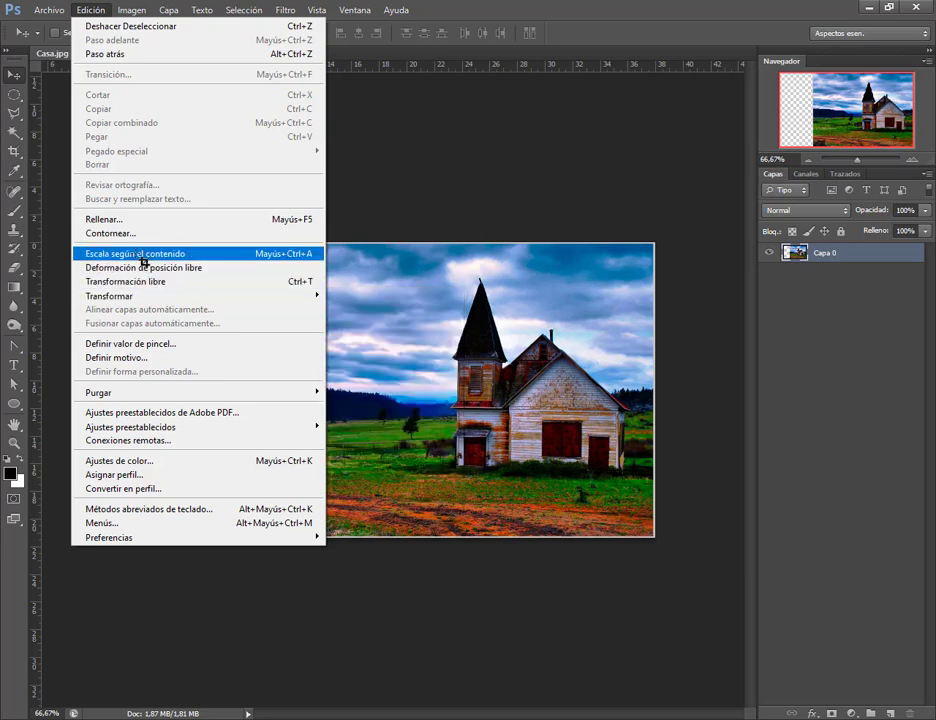
Try an unprotected content-aware stretch to the left, then cancel it
{"action": "left_click", "coordinate": [143, 258]}
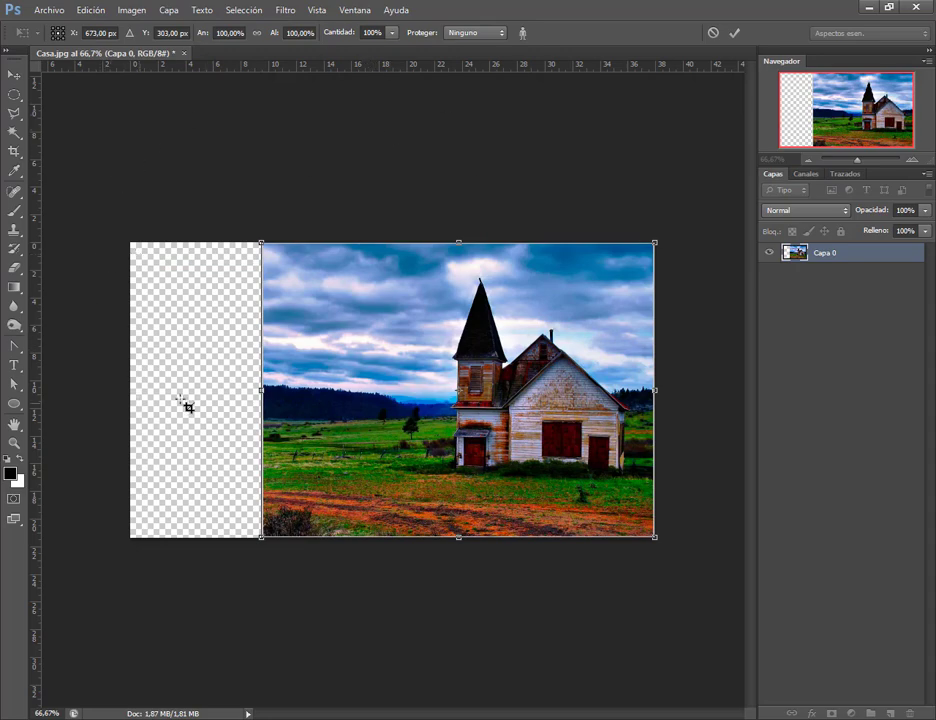
{"action": "left_click_drag", "start_coordinate": [261, 390], "coordinate": [167, 397]}
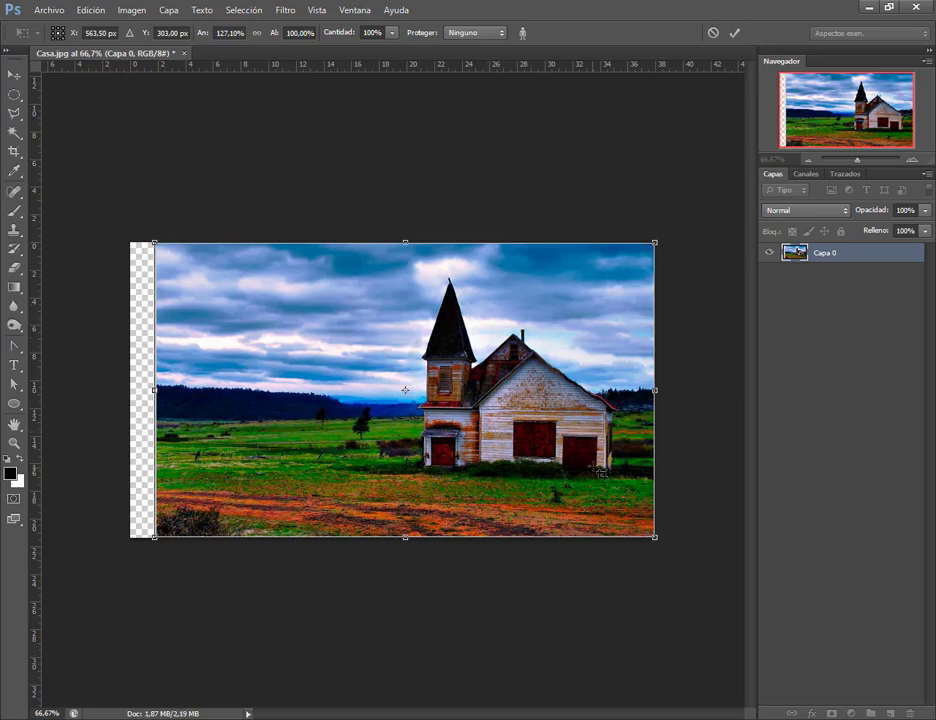
{"action": "key", "text": "Escape"}
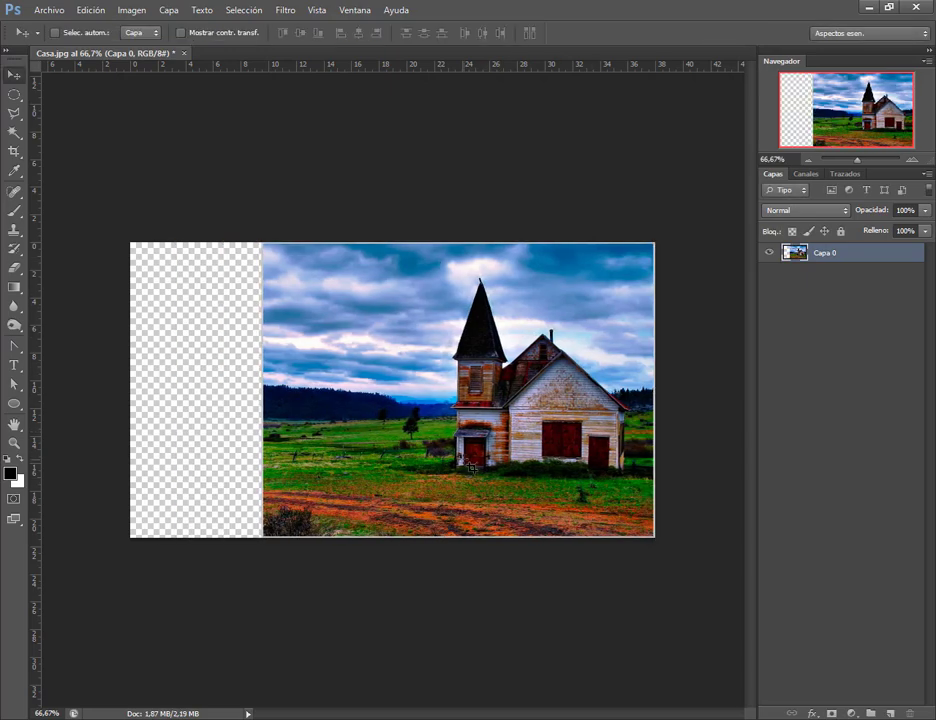
Rerun Escala según el contenido protecting 'casa', add a spire guide, and stretch left to the edge
{"action": "left_click", "coordinate": [80, 9]}
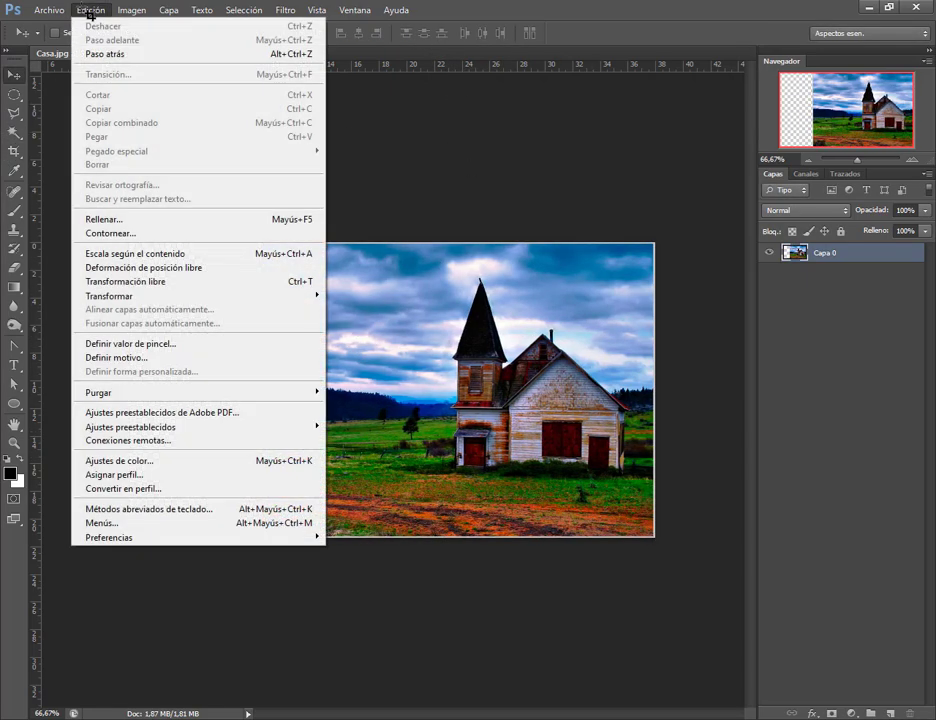
{"action": "left_click", "coordinate": [140, 254]}
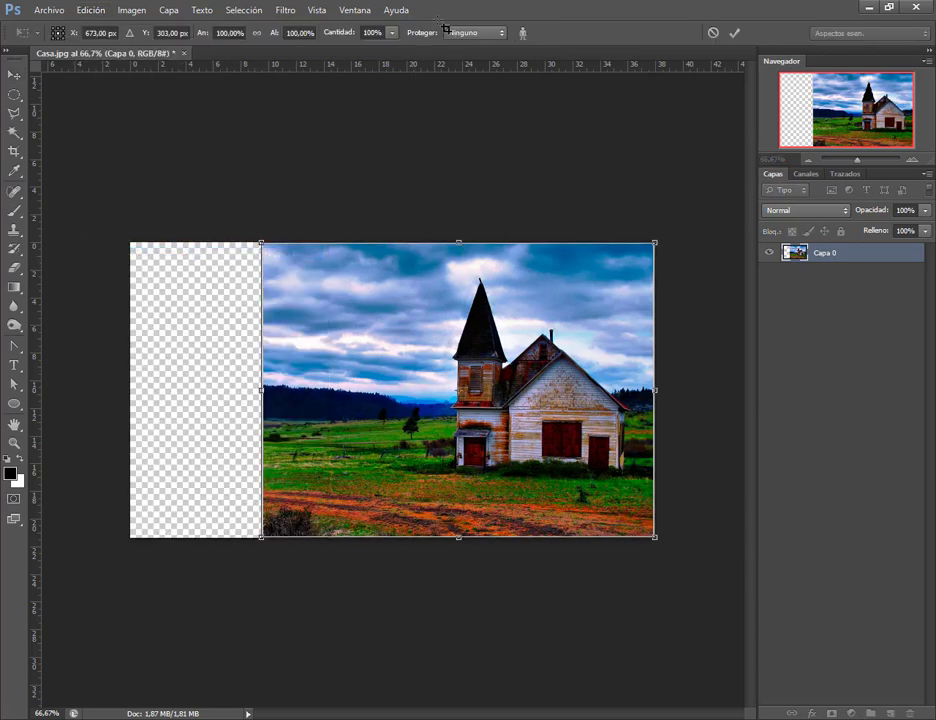
{"action": "left_click", "coordinate": [478, 33]}
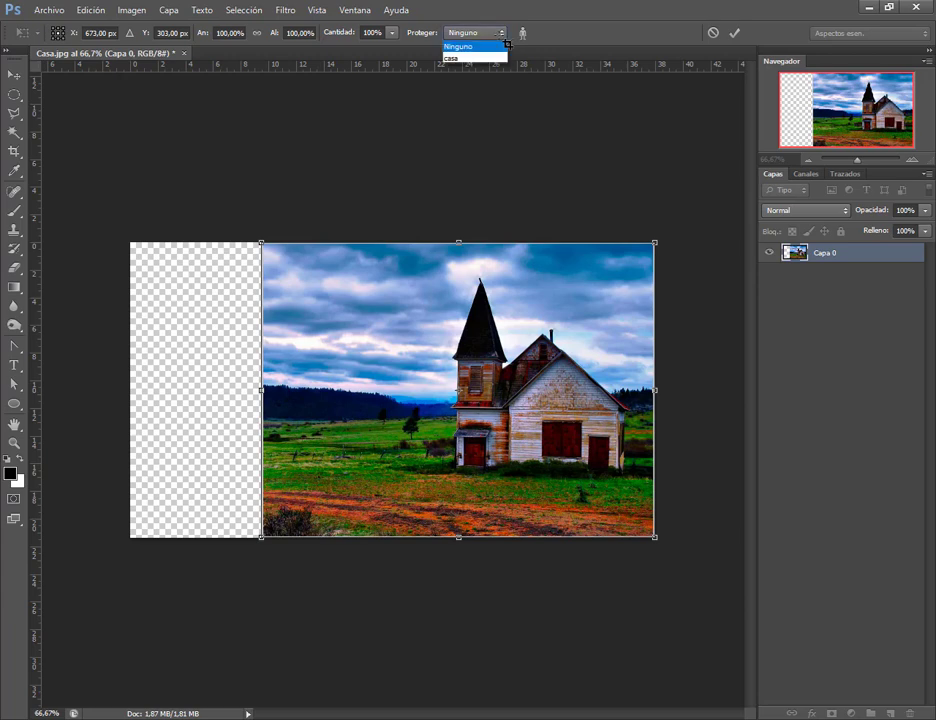
{"action": "left_click", "coordinate": [460, 60]}
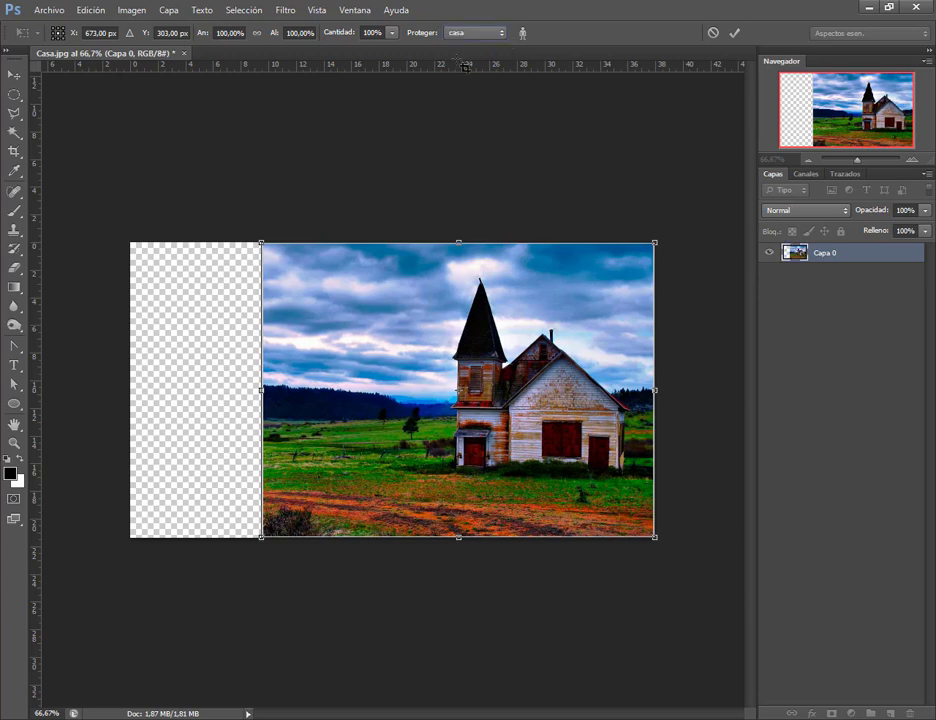
{"action": "mouse_move", "coordinate": [36, 365]}
{"action": "left_mouse_down"}
{"action": "mouse_move", "coordinate": [414, 390]}
{"action": "mouse_move", "coordinate": [449, 419]}
{"action": "left_mouse_up"}
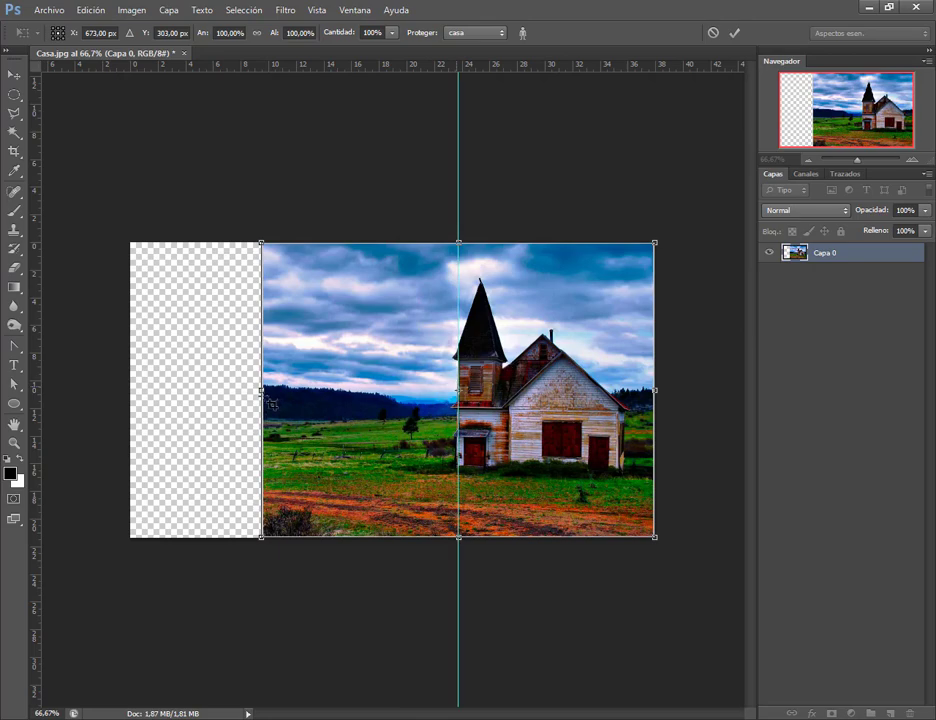
{"action": "left_click_drag", "start_coordinate": [268, 401], "coordinate": [140, 410]}
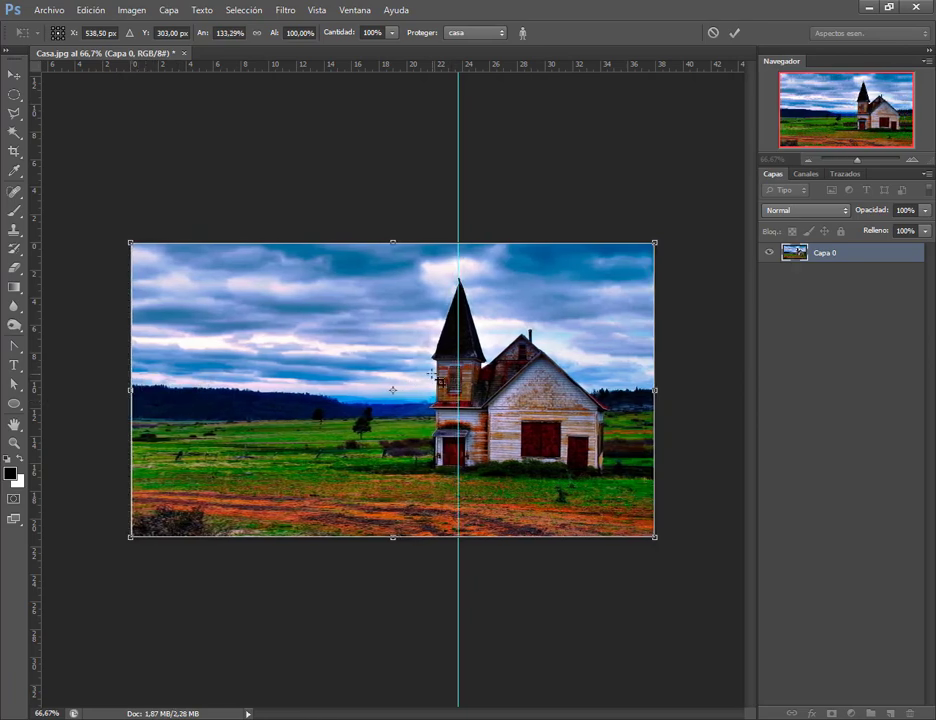
Apply the content-aware scaling and zoom to check the house
{"action": "key", "text": "Return"}
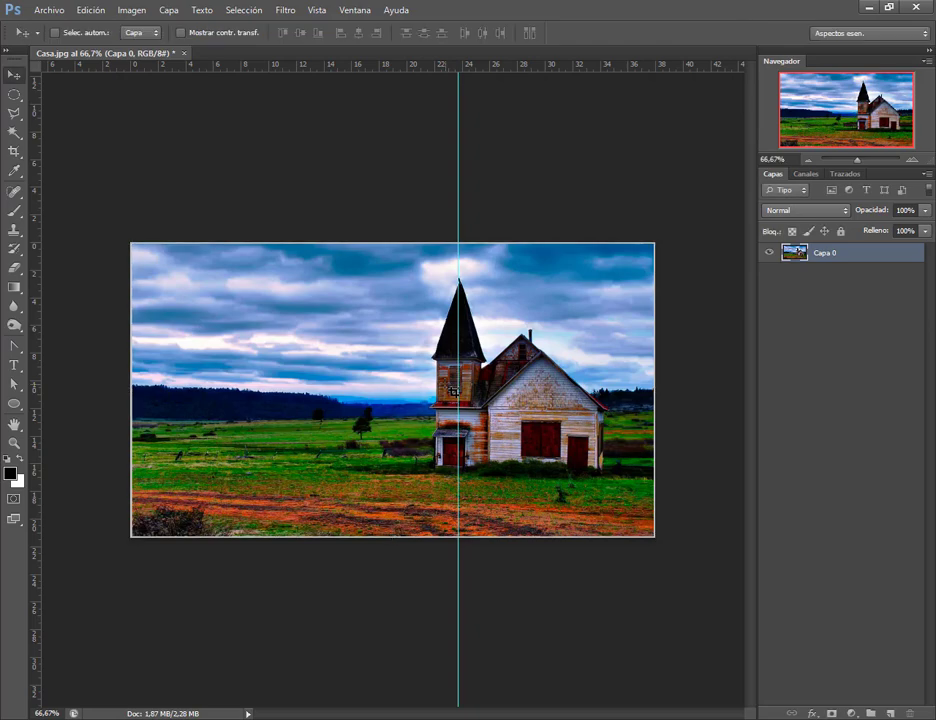
{"action": "scroll", "coordinate": [443, 295], "scroll_direction": "up", "scroll_amount": 3}
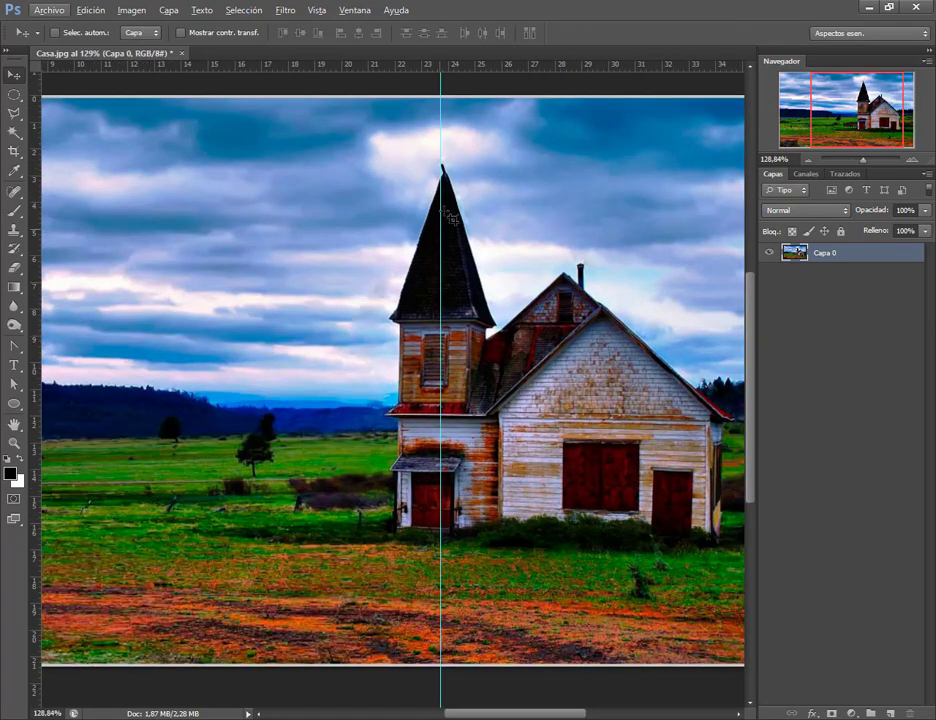
{"action": "scroll", "coordinate": [433, 320], "scroll_direction": "down", "scroll_amount": 2}
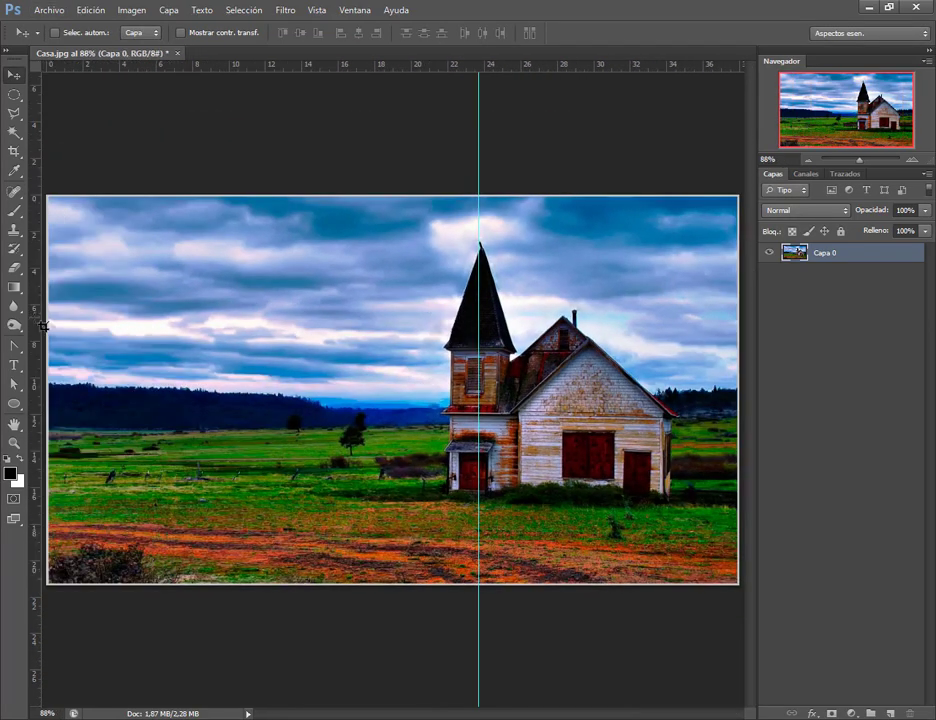
Add a vertical guide left of the tower, then undo to remove the guides
{"action": "left_click_drag", "start_coordinate": [36, 318], "coordinate": [441, 383]}
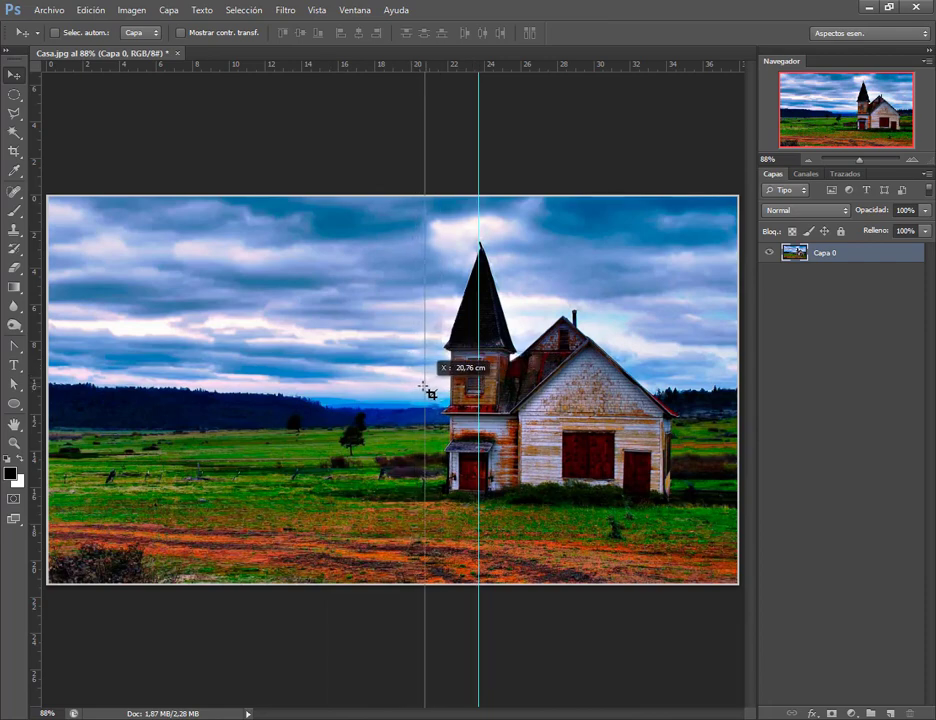
{"action": "left_click_drag", "start_coordinate": [443, 383], "coordinate": [393, 395]}
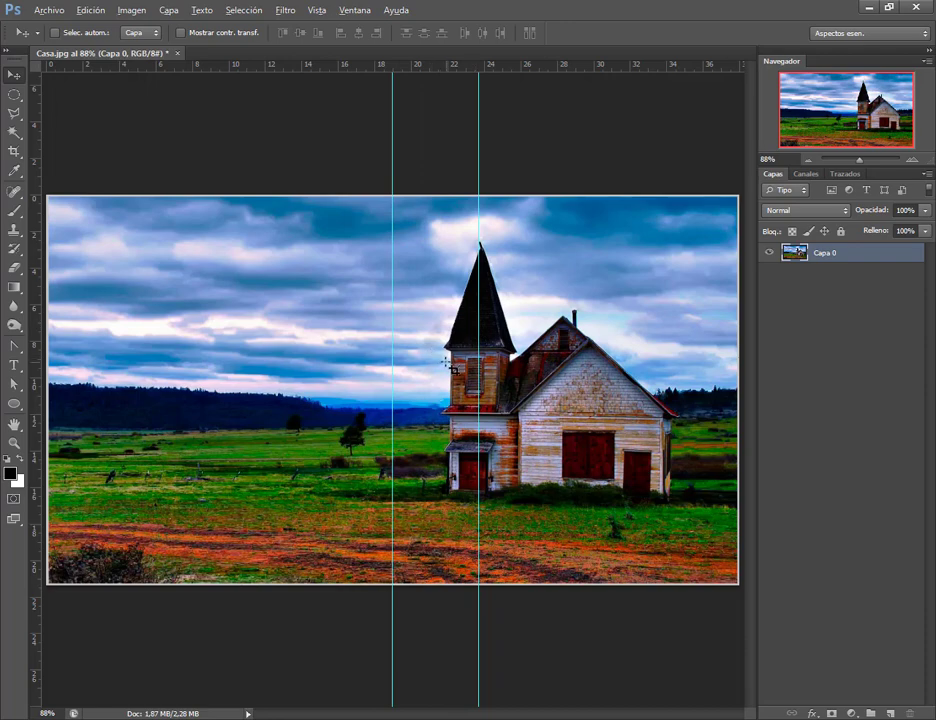
{"action": "key", "text": "ctrl+z"}
{"action": "scroll", "coordinate": [470, 235], "scroll_direction": "down", "scroll_amount": 1}
{"action": "scroll", "coordinate": [460, 232], "scroll_direction": "down", "scroll_amount": 3}
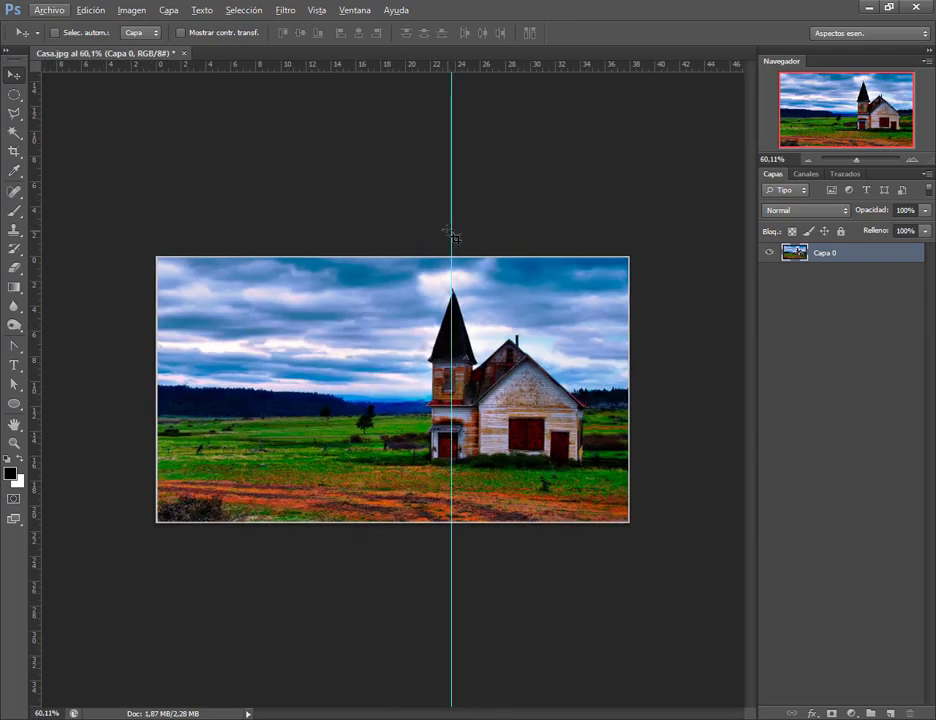
{"action": "key", "text": "ctrl+z"}
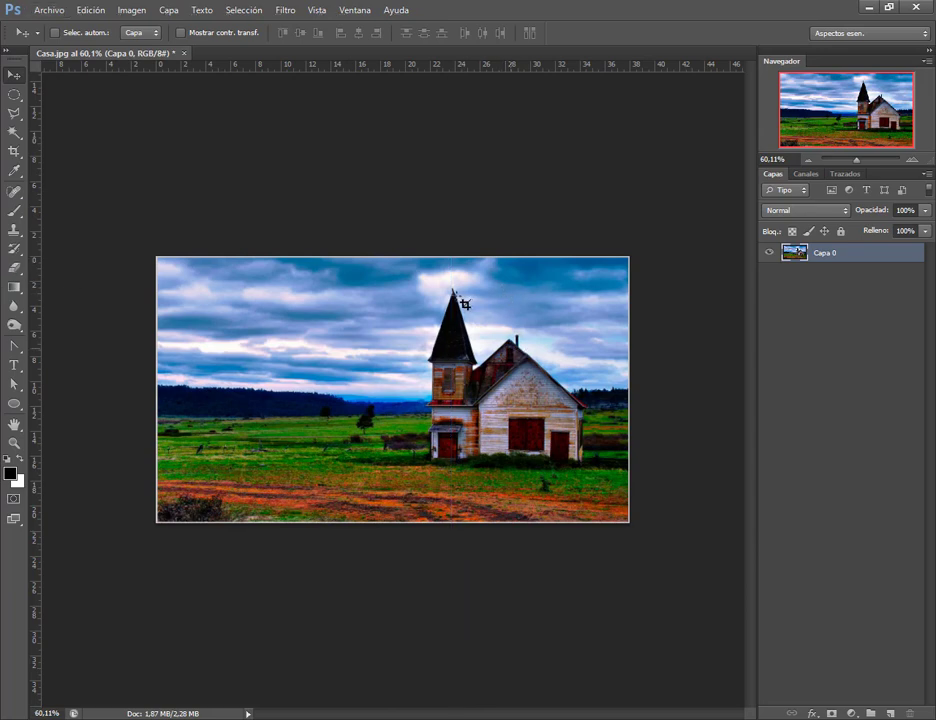
{"action": "mouse_move", "coordinate": [455, 287]}
{"action": "left_mouse_down"}
{"action": "mouse_move", "coordinate": [532, 480]}
{"action": "mouse_move", "coordinate": [495, 343]}
{"action": "mouse_move", "coordinate": [480, 303]}
{"action": "mouse_move", "coordinate": [461, 290]}
{"action": "left_mouse_up"}
Step back in history to the unstretched image
{"action": "left_click", "coordinate": [244, 10]}
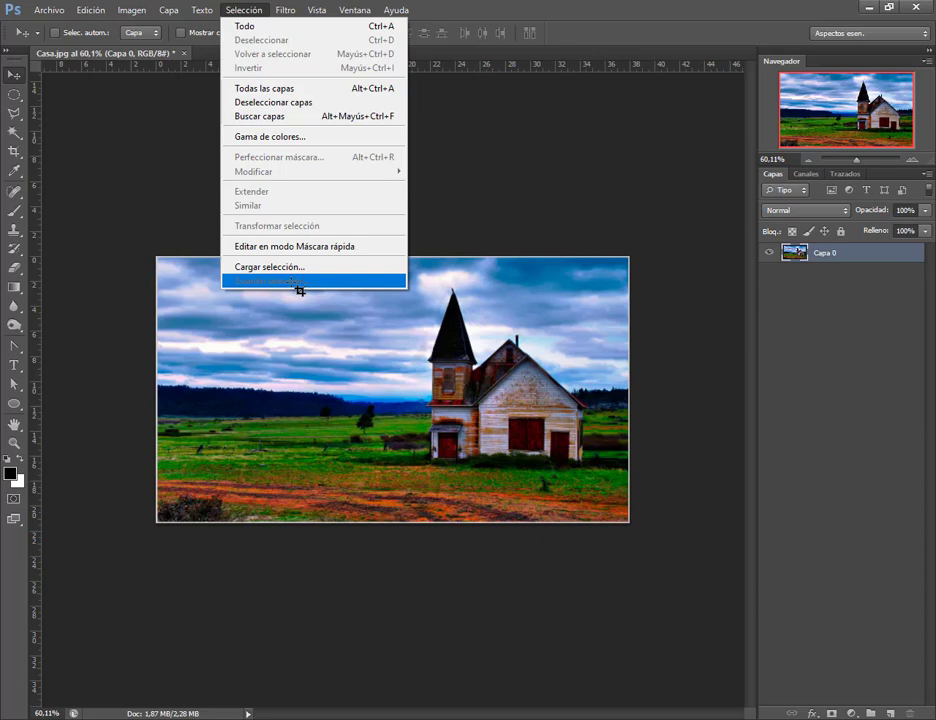
{"action": "left_click", "coordinate": [545, 160]}
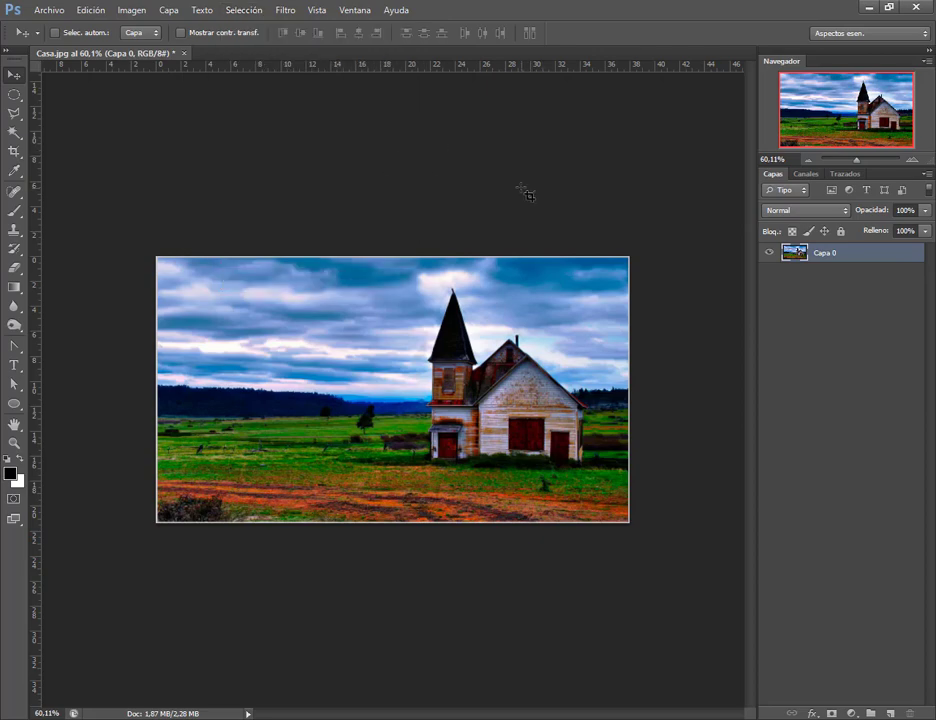
{"action": "key", "text": "ctrl+shift+z"}
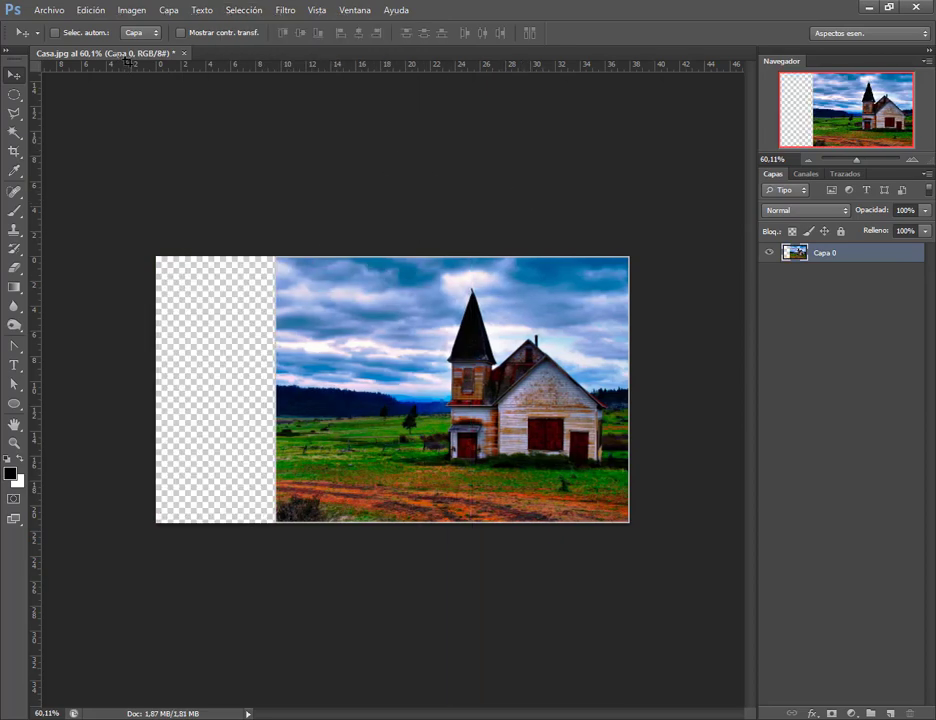
Run Escala según el contenido again and commit it without resizing
{"action": "left_click", "coordinate": [87, 10]}
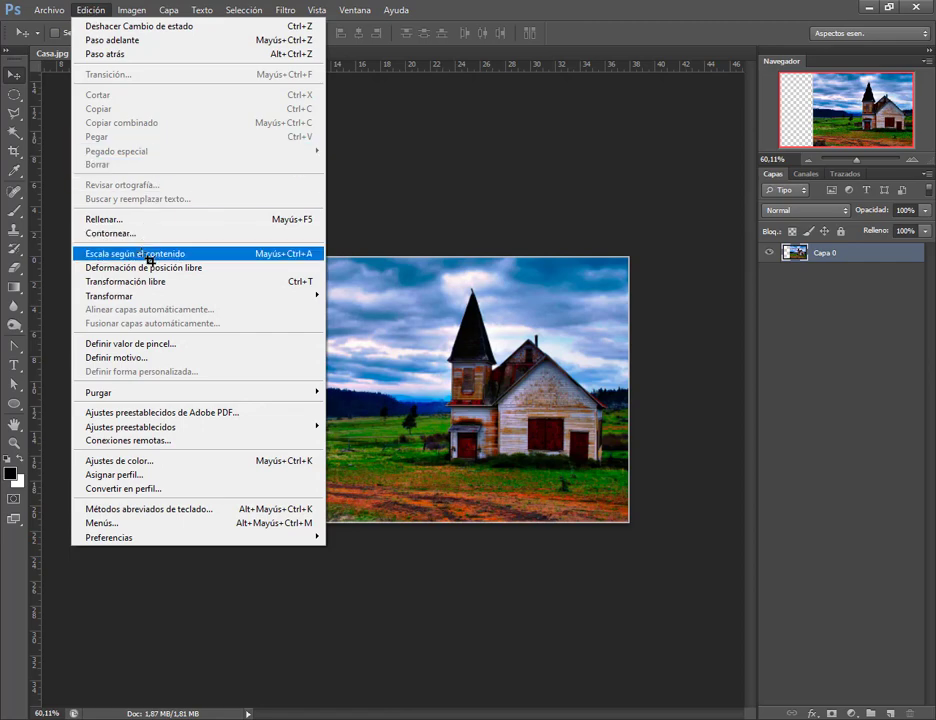
{"action": "left_click", "coordinate": [205, 253]}
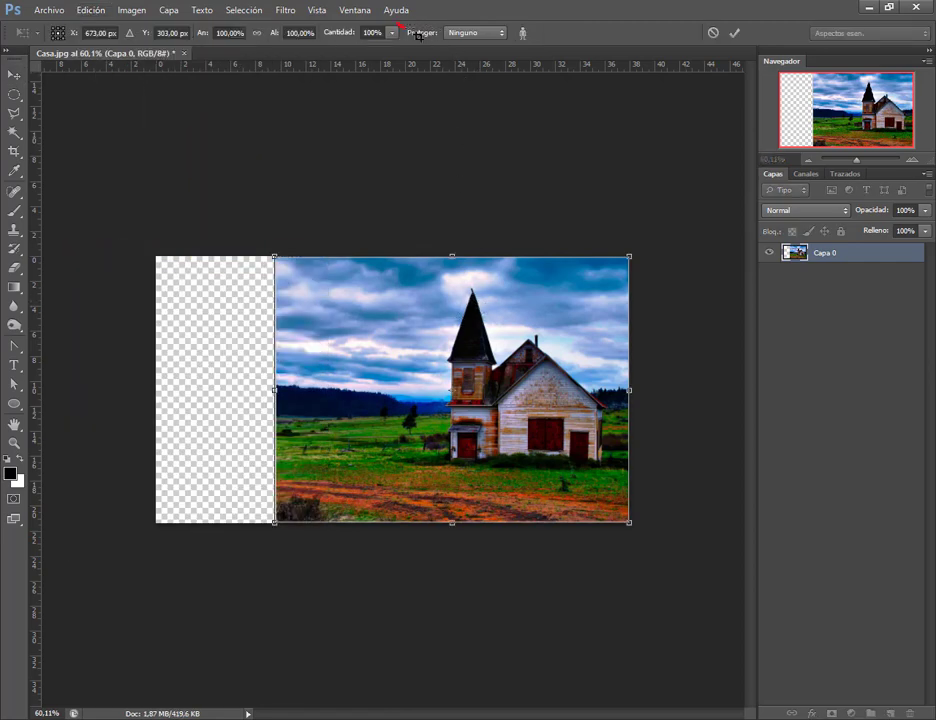
{"action": "left_click_drag", "start_coordinate": [418, 34], "coordinate": [520, 49]}
{"action": "left_click_drag", "start_coordinate": [440, 20], "coordinate": [517, 49]}
{"action": "key", "text": "Return"}
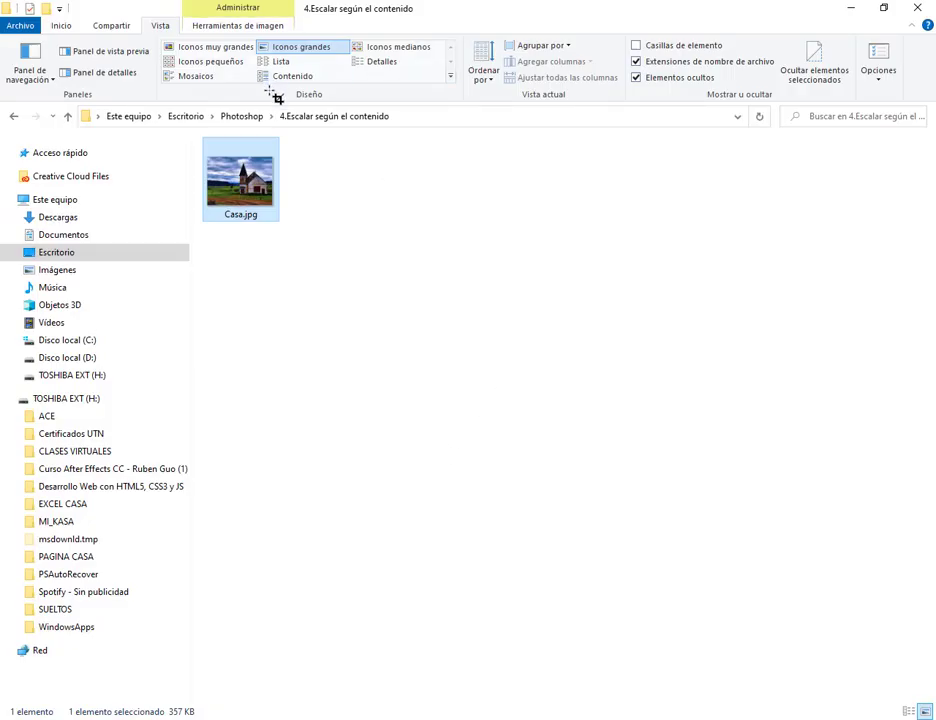
Browse to the course's 1.Recortar folder, then minimise File Explorer
{"action": "left_click", "coordinate": [248, 117]}
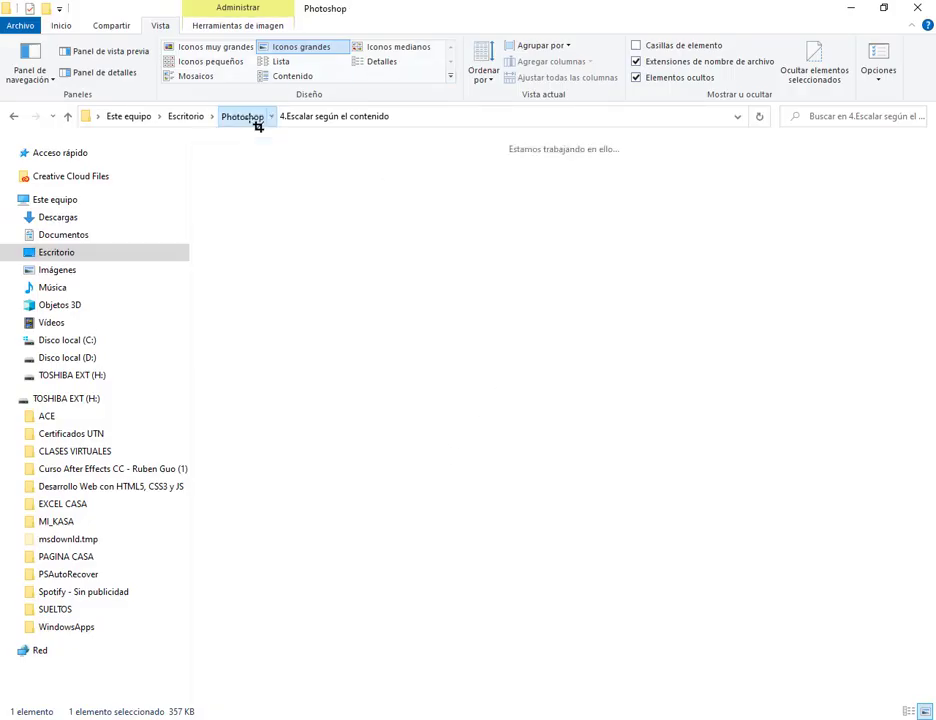
{"action": "double_click", "coordinate": [252, 213]}
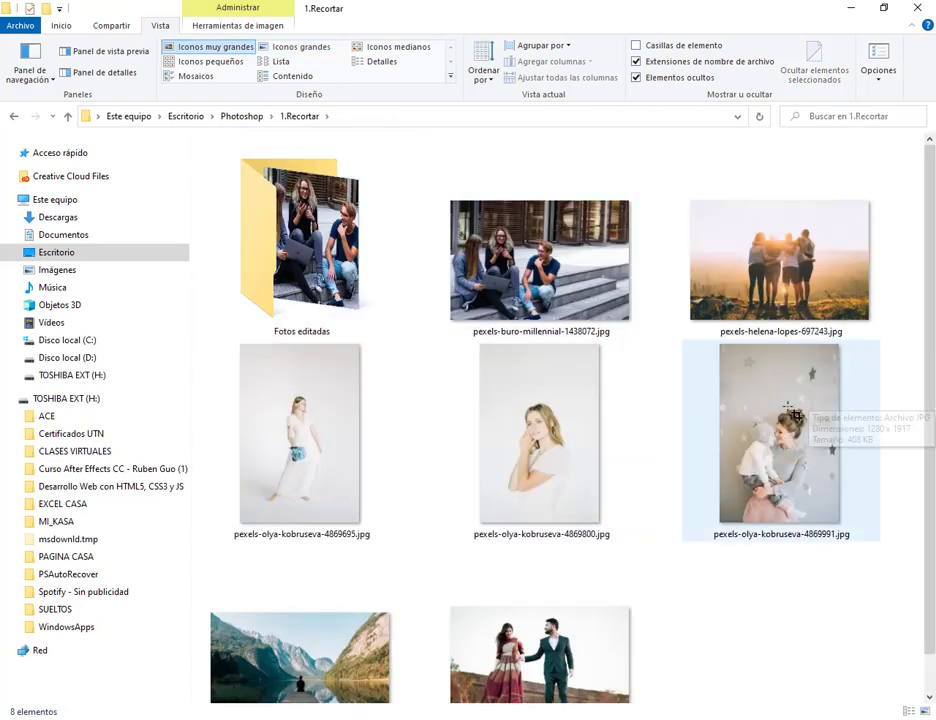
{"action": "scroll", "coordinate": [668, 527], "scroll_direction": "down", "scroll_amount": 1}
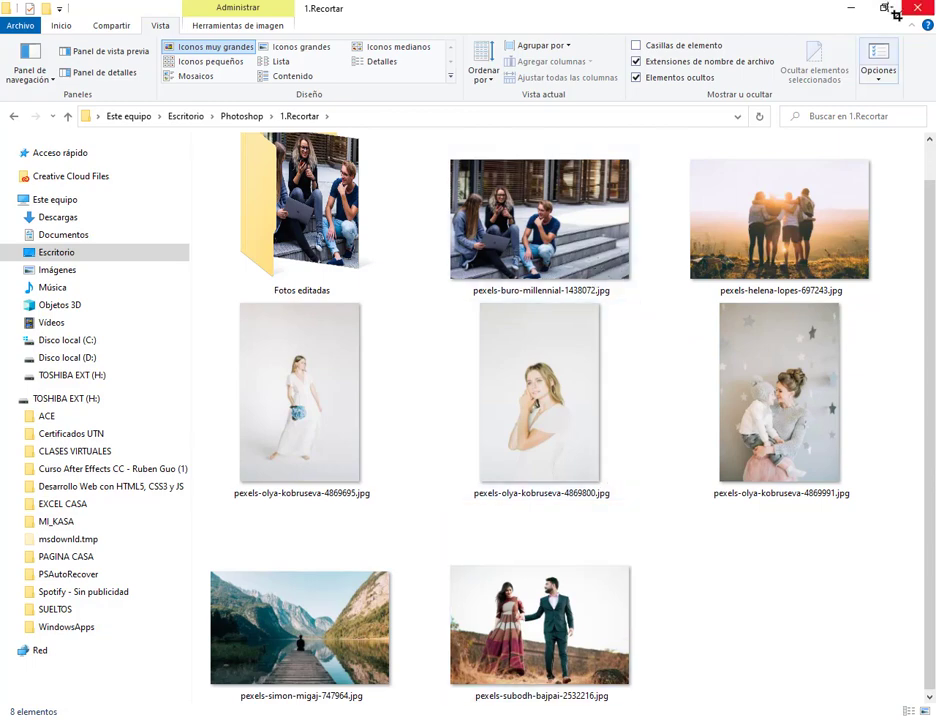
{"action": "left_click", "coordinate": [851, 8]}
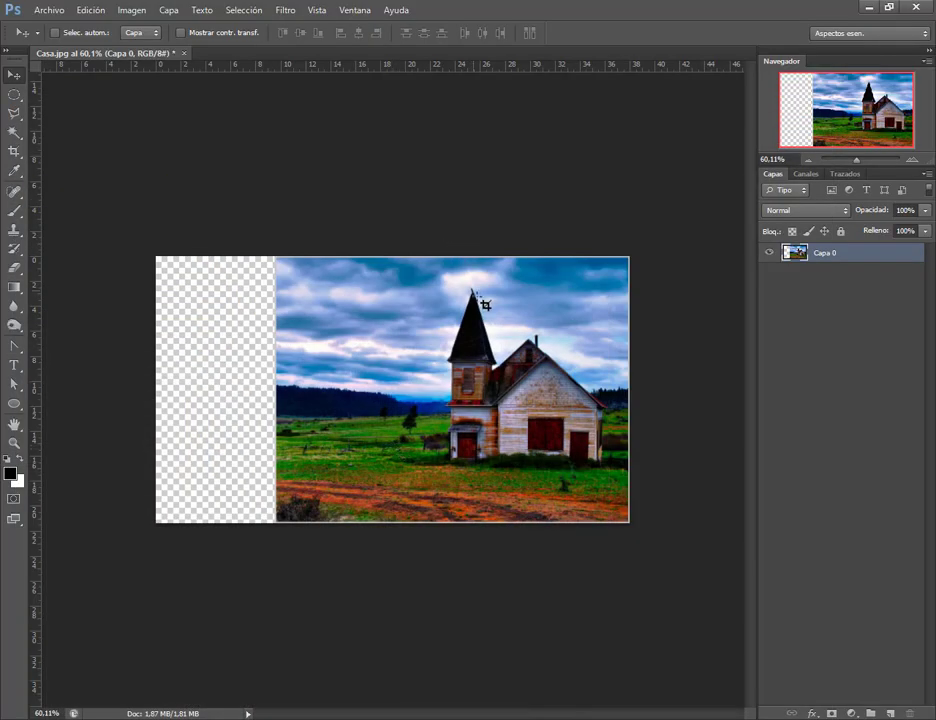
Pick the freehand Lasso, then the Move tool, and switch to the Google Meet call
{"action": "left_click", "coordinate": [22, 119]}
{"action": "left_click", "coordinate": [85, 111]}
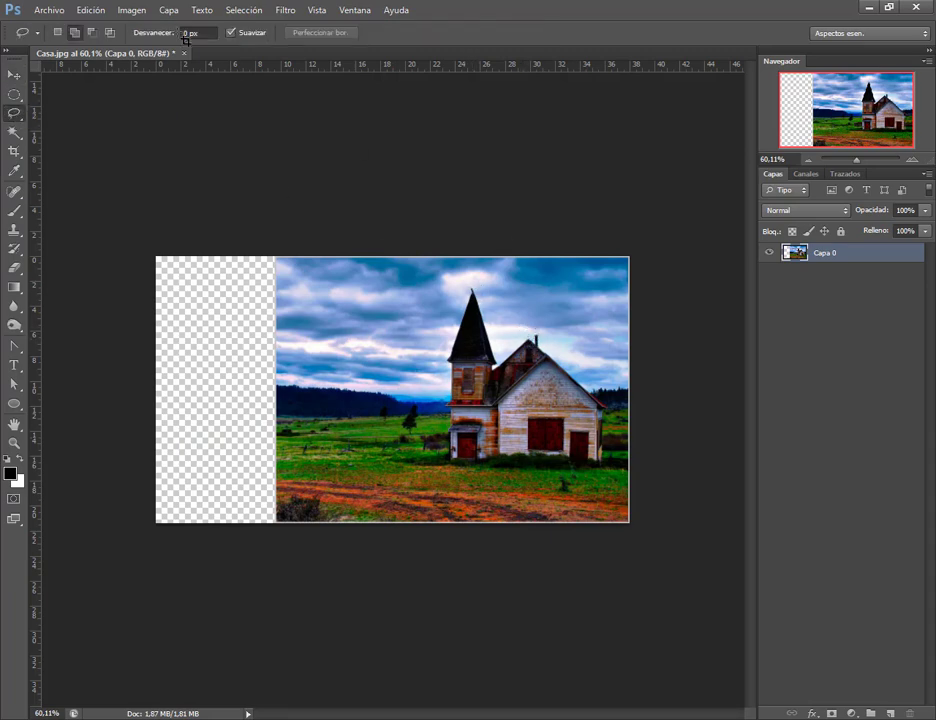
{"action": "left_click", "coordinate": [14, 74]}
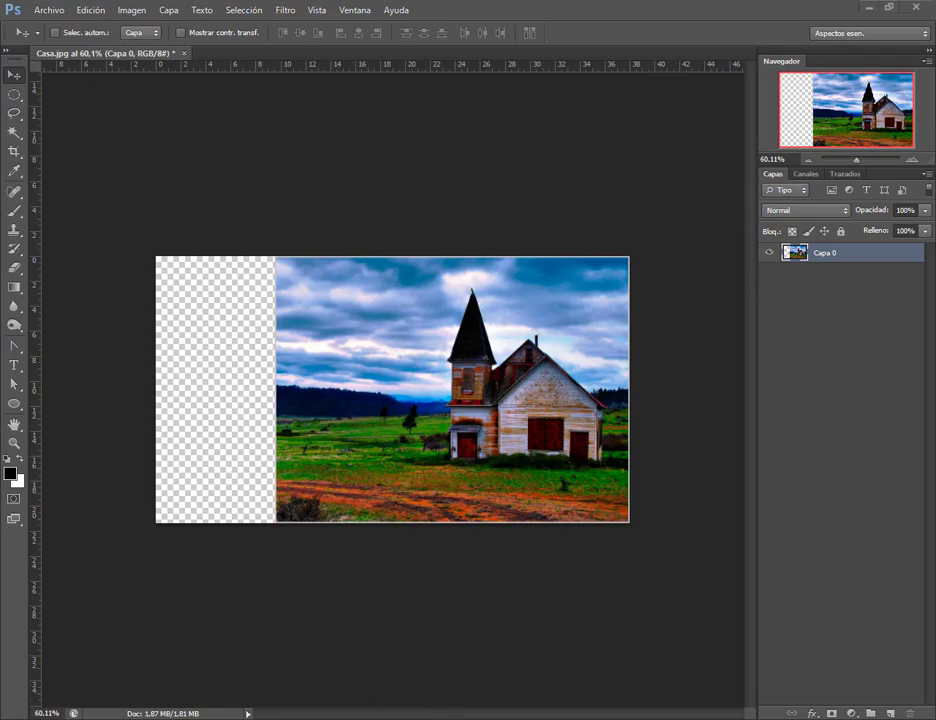
{"action": "left_click", "coordinate": [75, 650]}
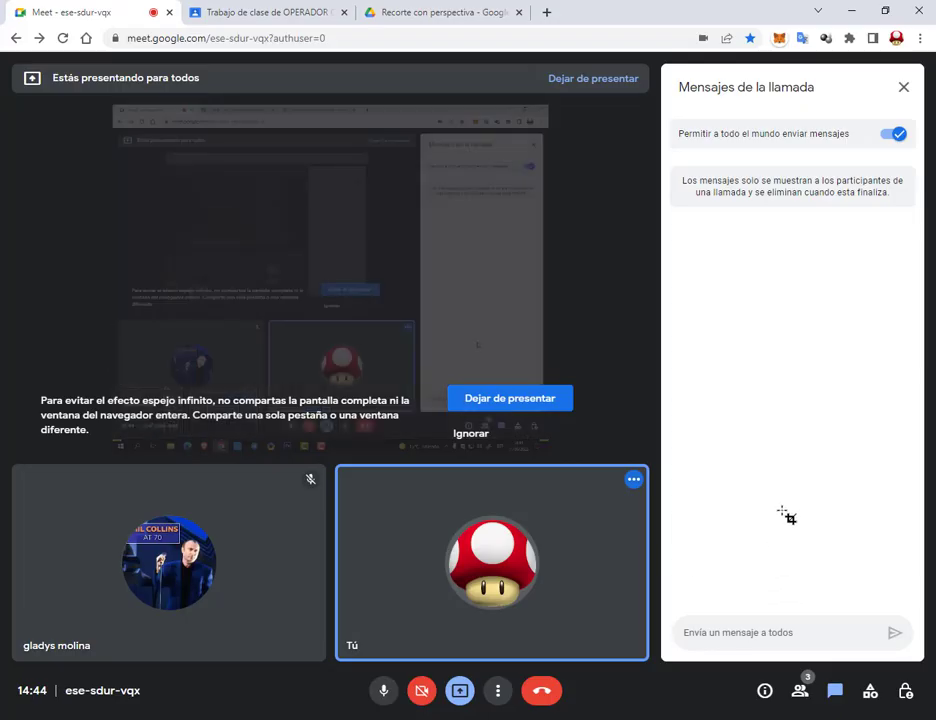
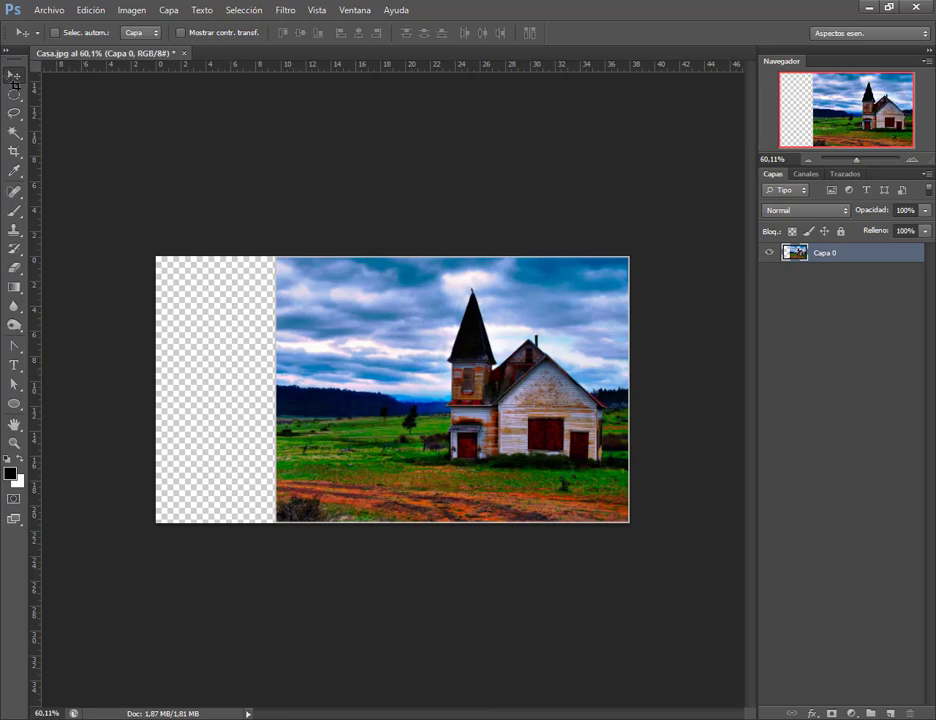
Close Casa.jpg in Photoshop and discard its unsaved changes
{"action": "left_click", "coordinate": [184, 52]}
{"action": "left_click", "coordinate": [465, 284]}
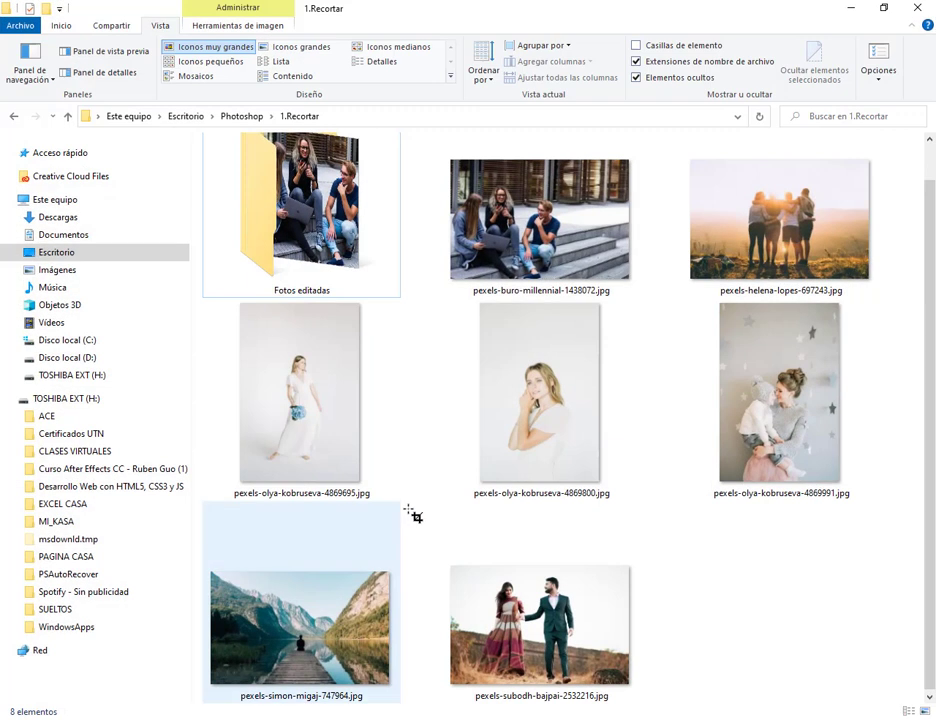
Go up to the Photoshop lessons folder and open the 5.Deformación libre folder
{"action": "left_click", "coordinate": [242, 116]}
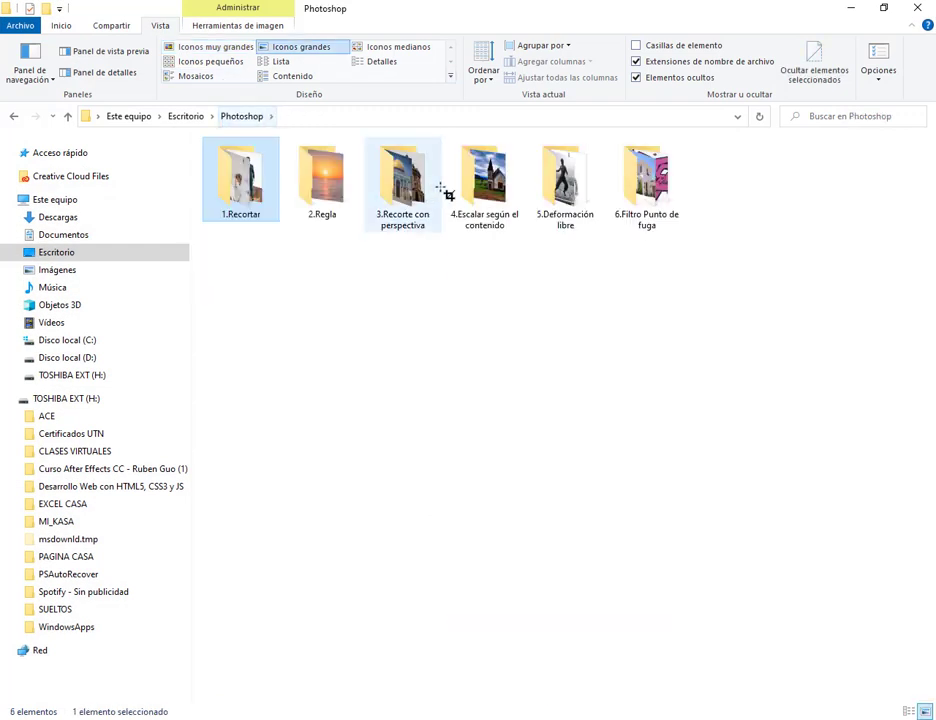
{"action": "left_click", "coordinate": [462, 200]}
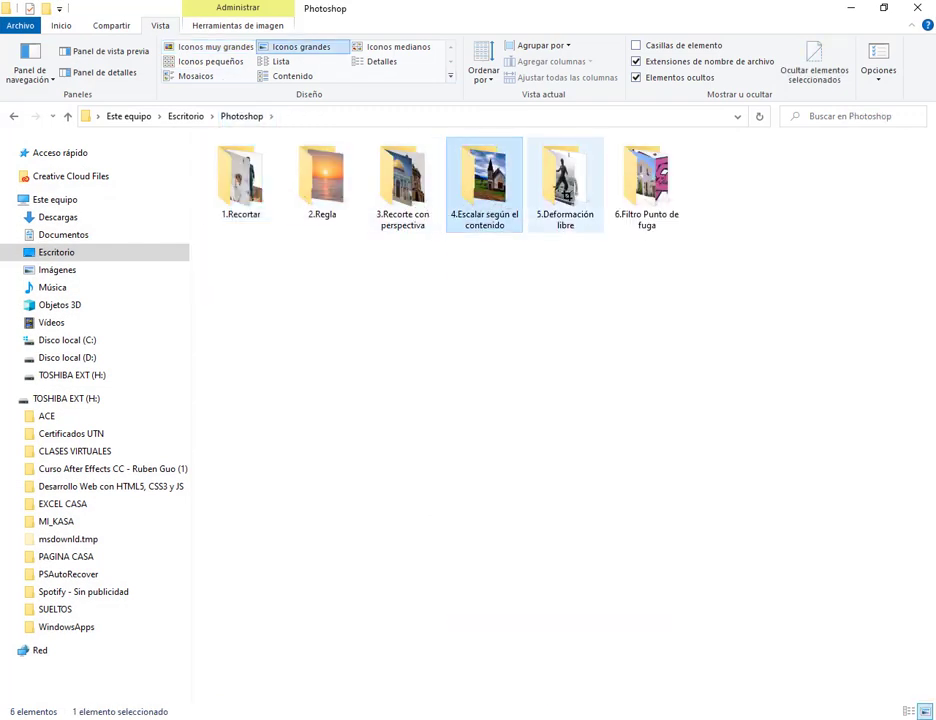
{"action": "left_click", "coordinate": [565, 190]}
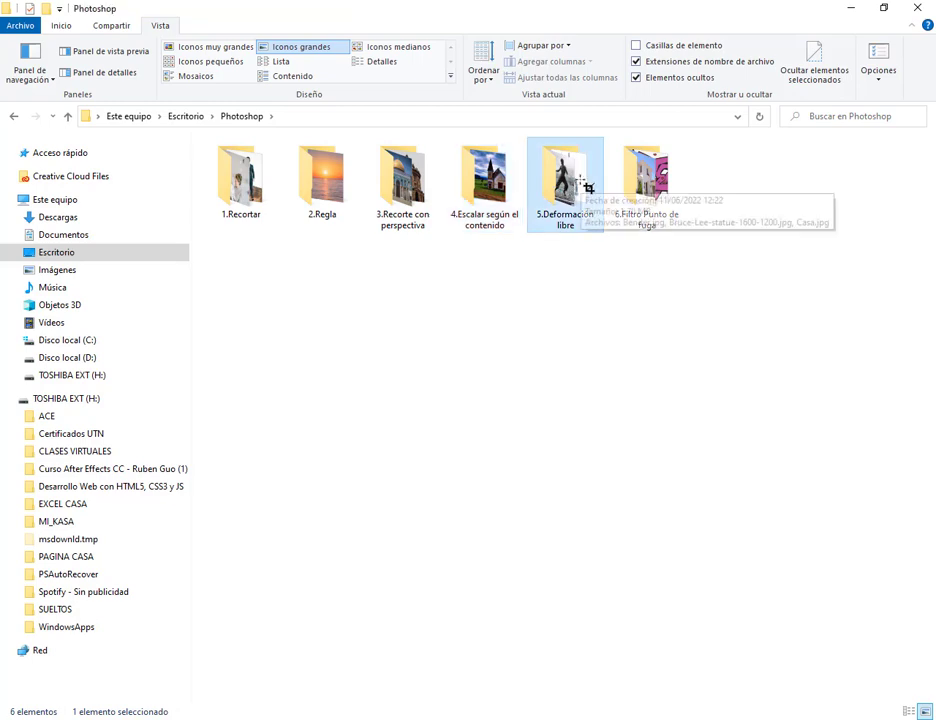
{"action": "double_click", "coordinate": [577, 181]}
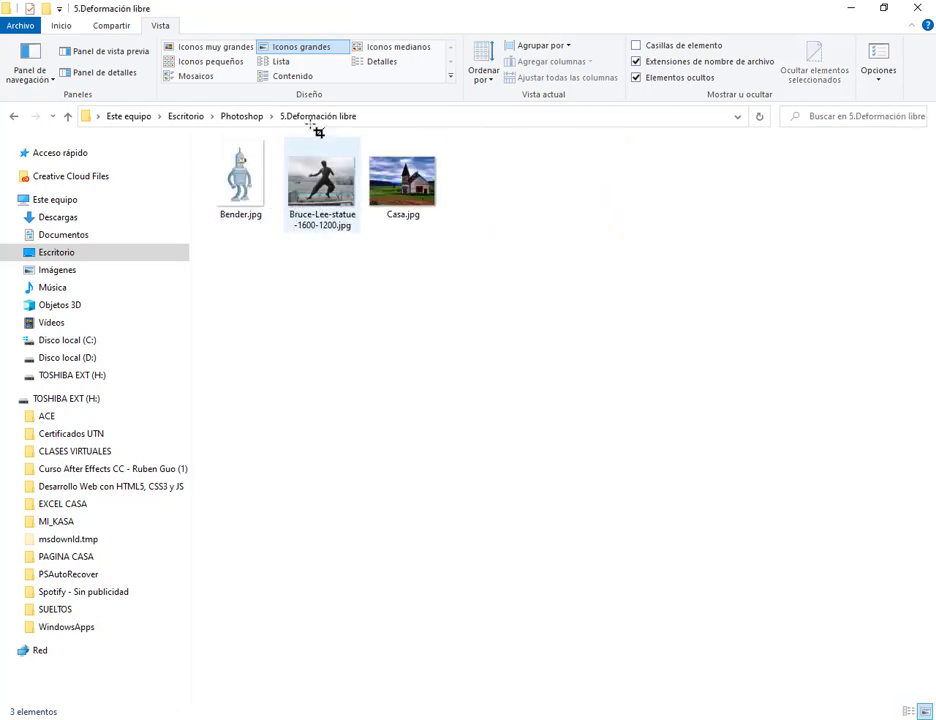
Delete Casa.jpg and drag Bender.jpg into Photoshop to open it
{"action": "left_click", "coordinate": [402, 180]}
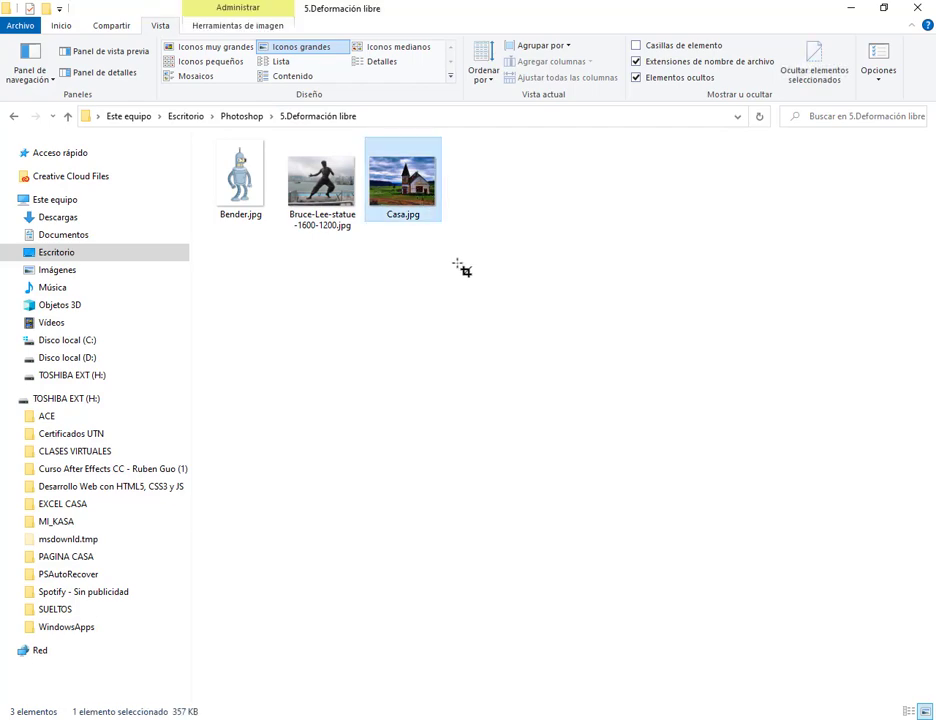
{"action": "key", "text": "Delete"}
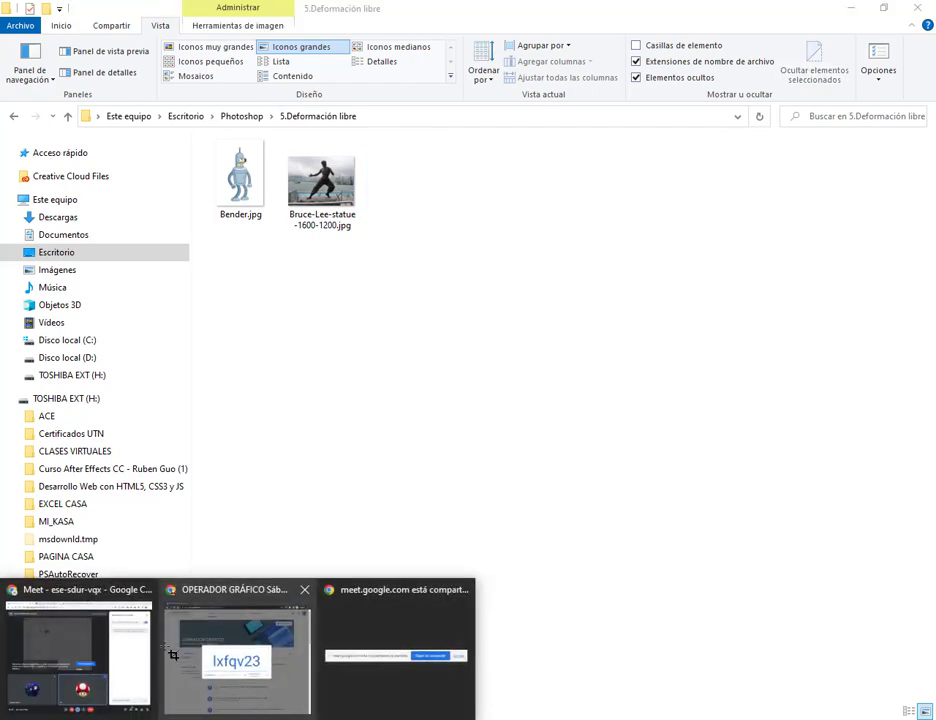
{"action": "mouse_move", "coordinate": [238, 168]}
{"action": "left_mouse_down"}
{"action": "mouse_move", "coordinate": [410, 505]}
{"action": "mouse_move", "coordinate": [429, 463]}
{"action": "left_mouse_up"}
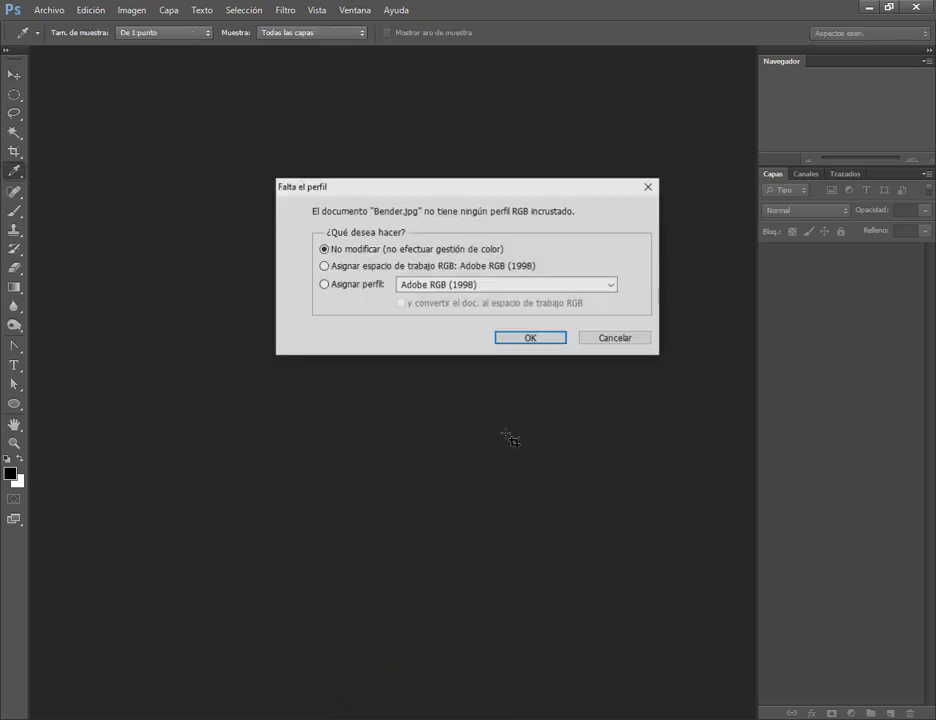
Open Bender.jpg with its colour profile unchanged and mark his arms and legs as separate parts
{"action": "left_click", "coordinate": [556, 343]}
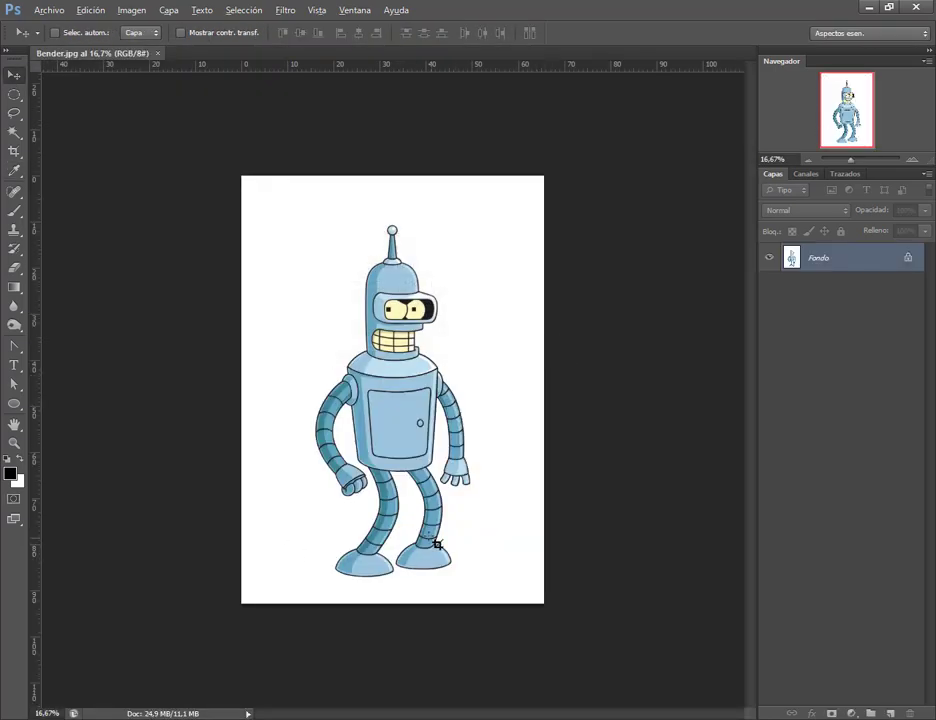
{"action": "scroll", "coordinate": [428, 545], "scroll_direction": "up", "scroll_amount": 4}
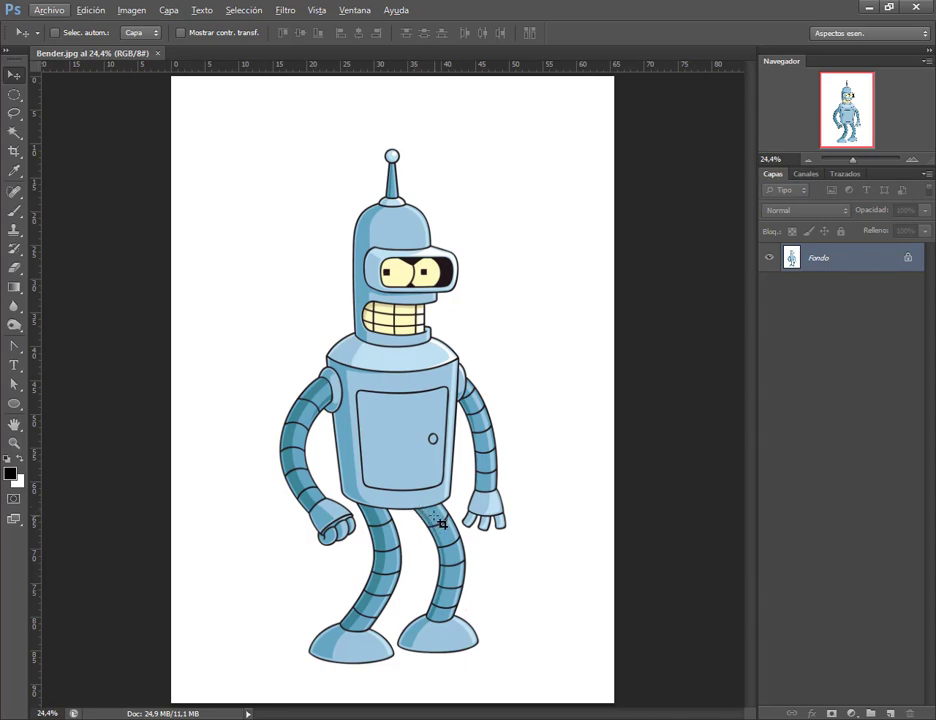
{"action": "left_click_drag", "start_coordinate": [279, 362], "coordinate": [361, 553]}
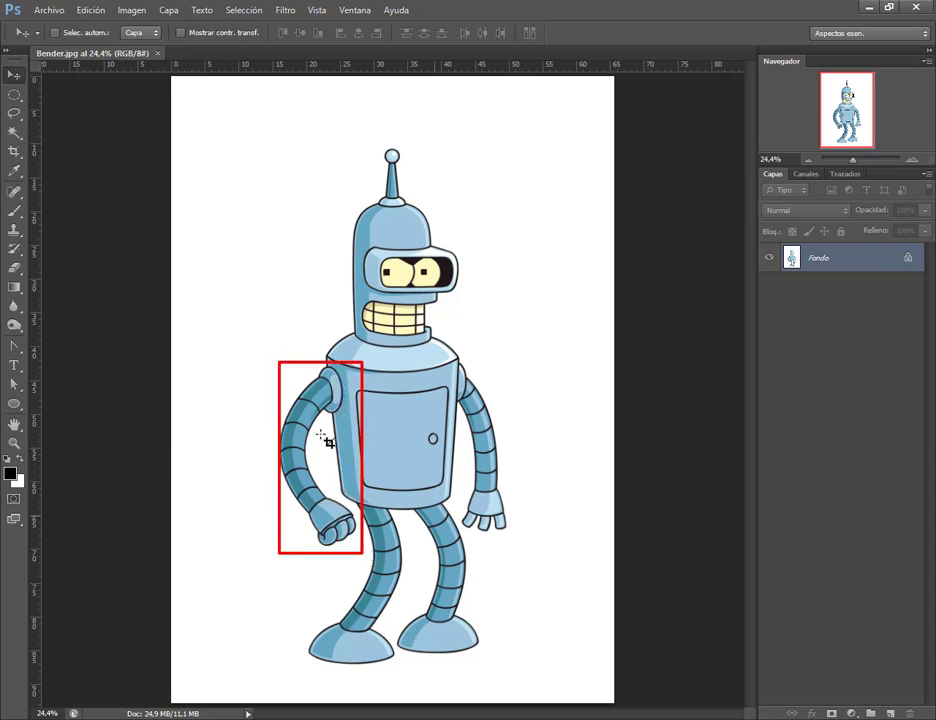
{"action": "left_click_drag", "start_coordinate": [460, 371], "coordinate": [461, 409]}
{"action": "left_click_drag", "start_coordinate": [478, 492], "coordinate": [525, 548]}
{"action": "mouse_move", "coordinate": [305, 496]}
{"action": "left_mouse_down"}
{"action": "mouse_move", "coordinate": [508, 671]}
{"action": "mouse_move", "coordinate": [437, 683]}
{"action": "mouse_move", "coordinate": [403, 675]}
{"action": "left_mouse_up"}
{"action": "left_click_drag", "start_coordinate": [406, 497], "coordinate": [498, 665]}
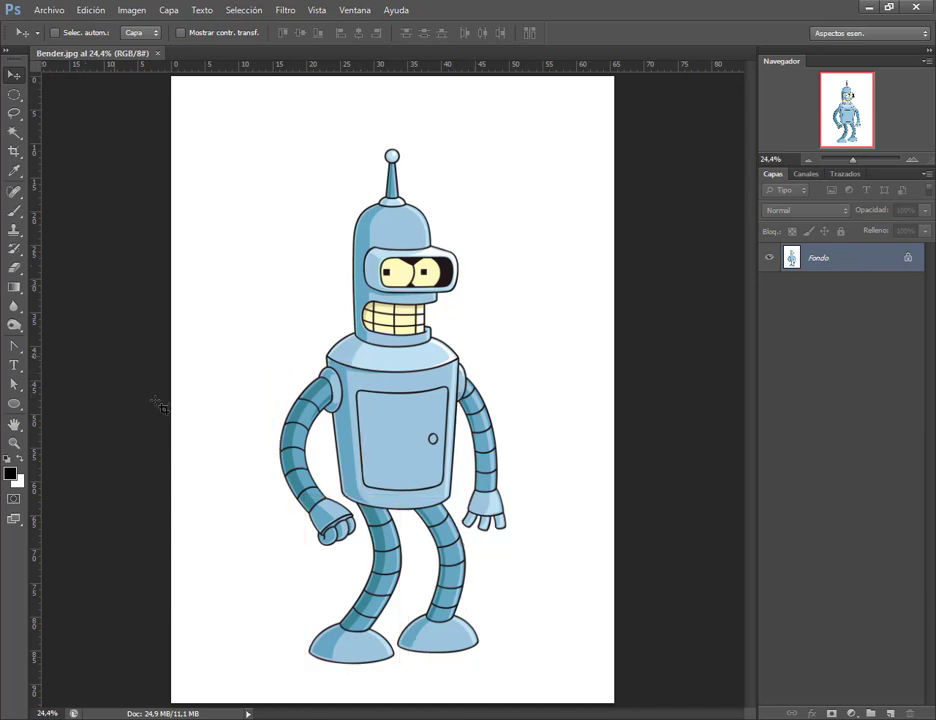
Convert the locked Fondo background into an editable layer named Capa 0
{"action": "scroll", "coordinate": [411, 398], "scroll_direction": "down", "scroll_amount": 1}
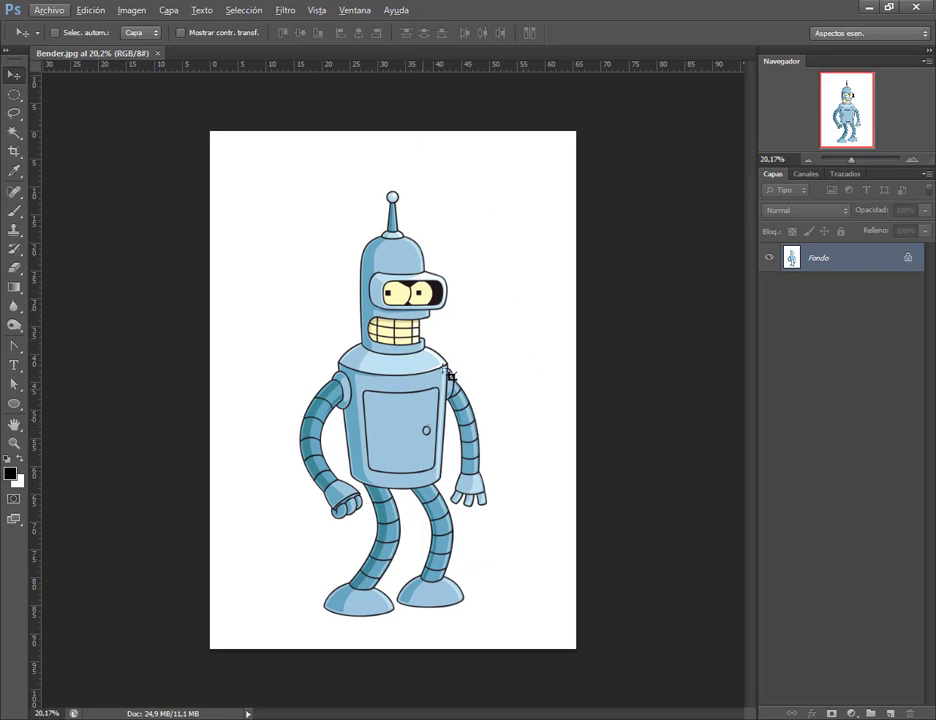
{"action": "key", "text": "Right"}
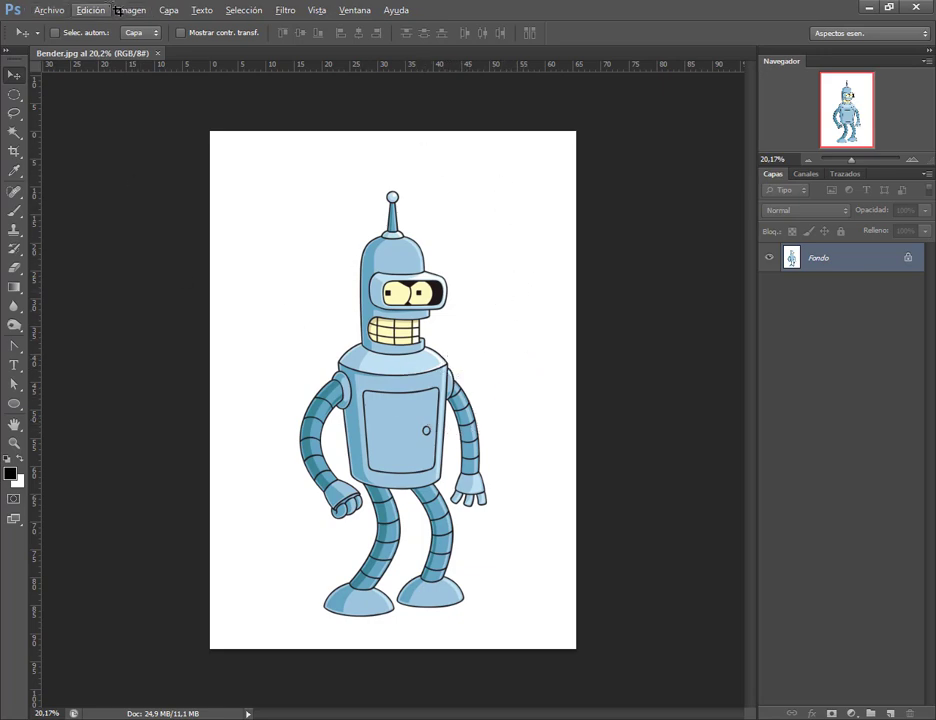
{"action": "key", "text": "Right"}
{"action": "double_click", "coordinate": [912, 266]}
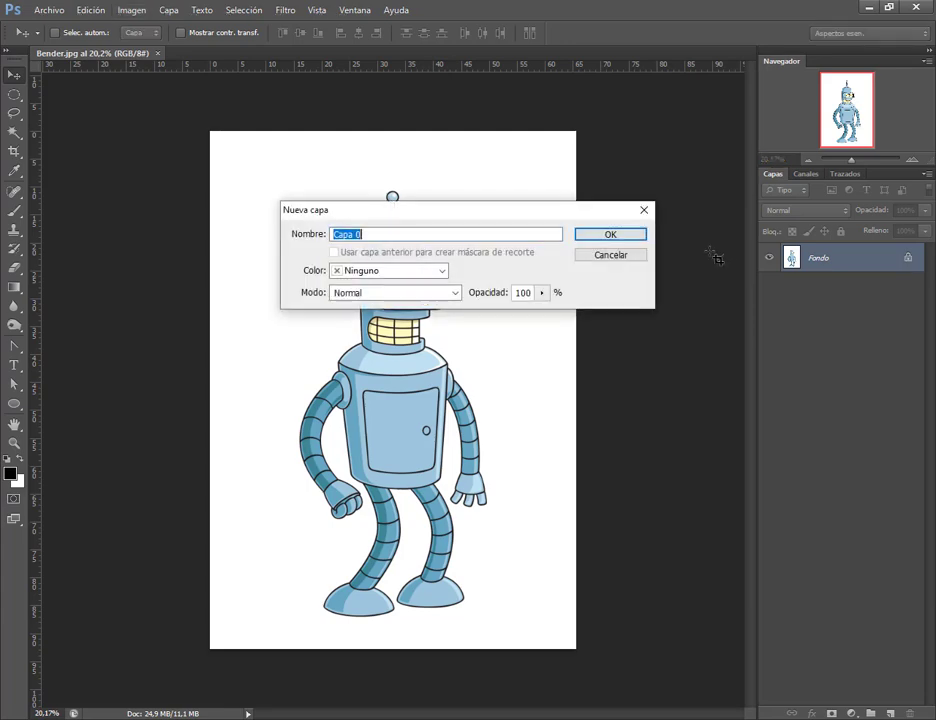
{"action": "left_click", "coordinate": [630, 238]}
{"action": "left_click", "coordinate": [87, 11]}
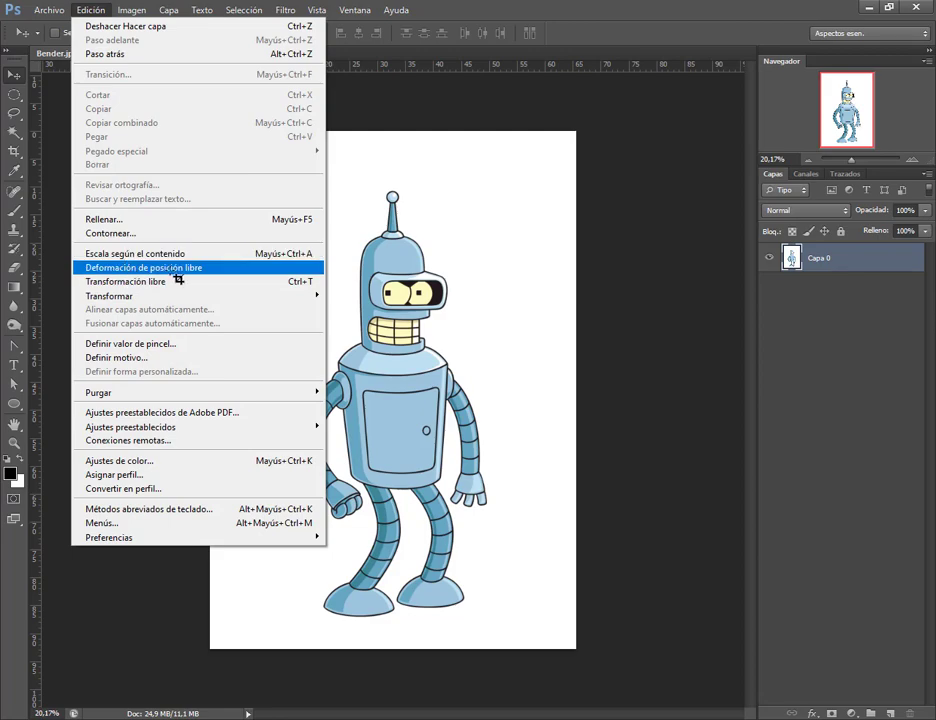
{"action": "left_click", "coordinate": [177, 271]}
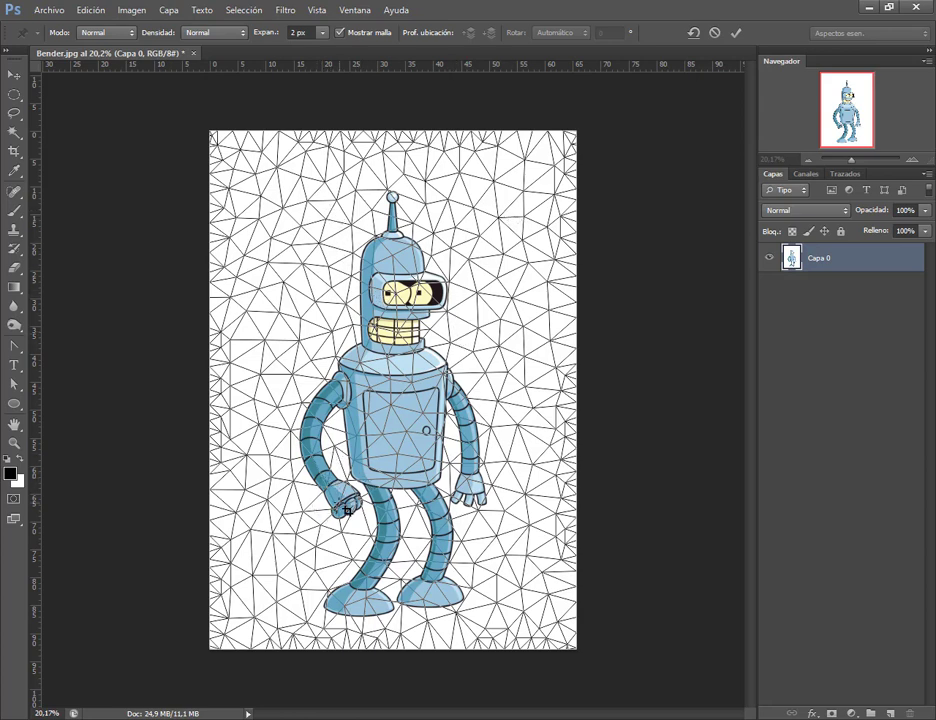
{"action": "left_click", "coordinate": [349, 506]}
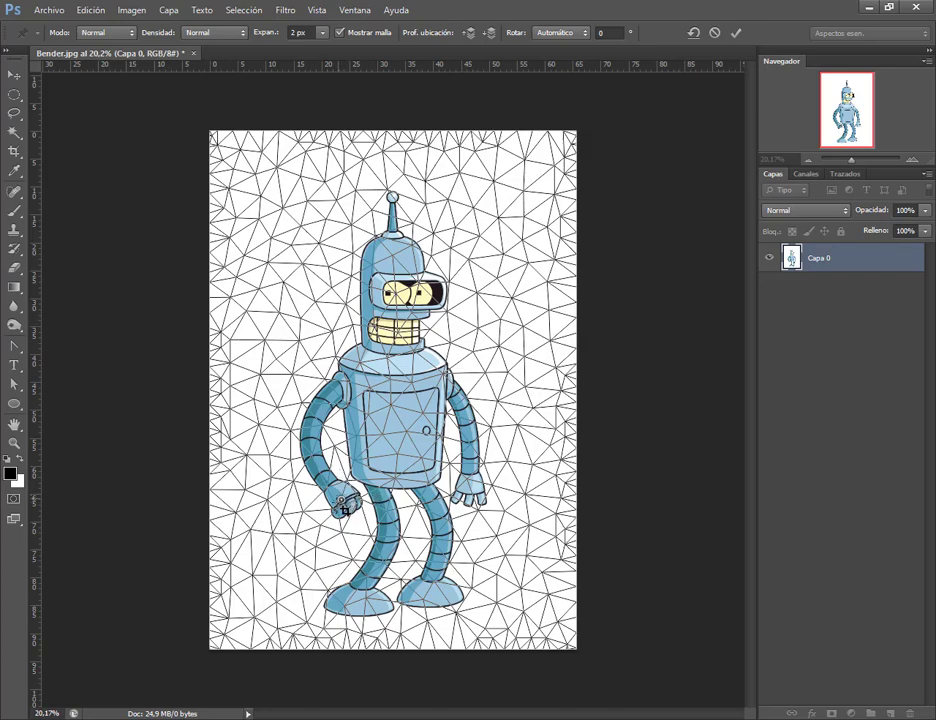
{"action": "left_click_drag", "start_coordinate": [347, 505], "coordinate": [325, 517]}
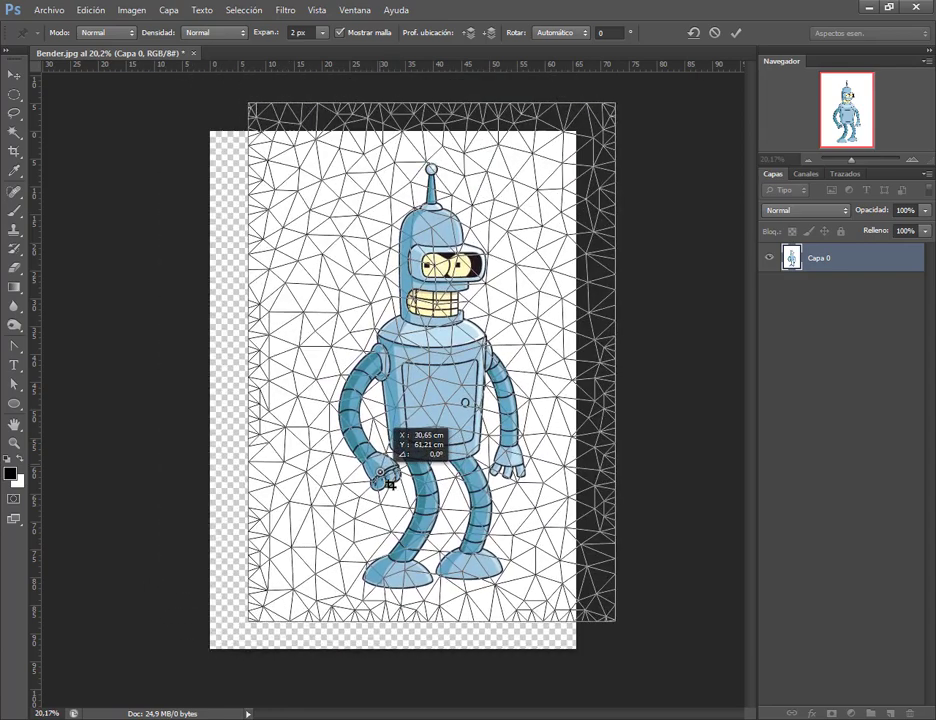
{"action": "left_click_drag", "start_coordinate": [325, 517], "coordinate": [341, 497]}
{"action": "scroll", "coordinate": [391, 597], "scroll_direction": "up", "scroll_amount": 2}
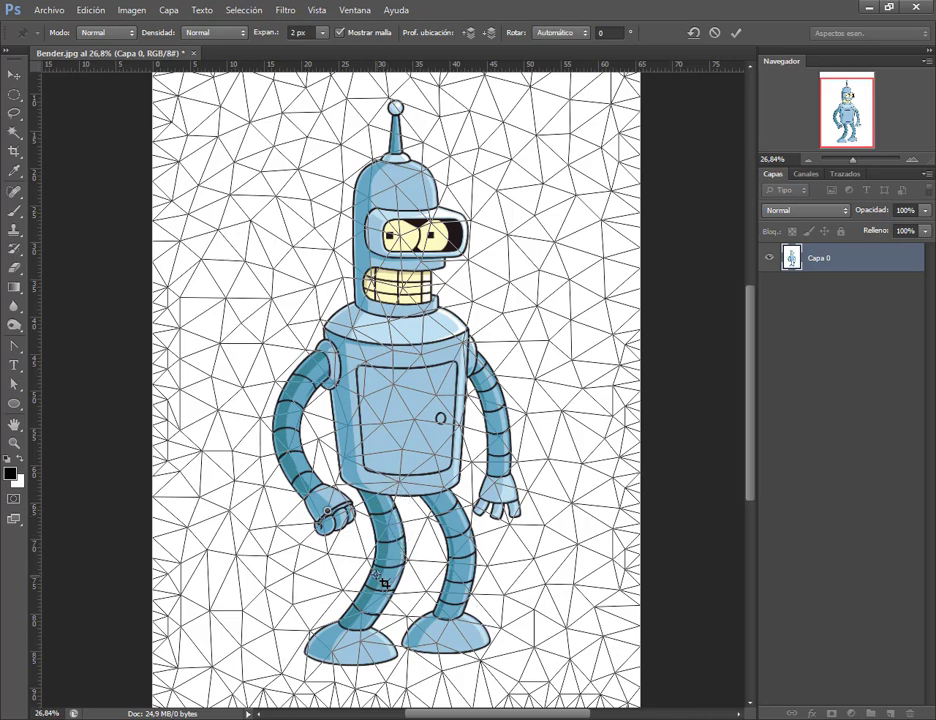
{"action": "left_click", "coordinate": [376, 575]}
{"action": "left_click", "coordinate": [370, 462]}
{"action": "left_click", "coordinate": [370, 371]}
{"action": "left_click_drag", "start_coordinate": [334, 517], "coordinate": [324, 512]}
{"action": "left_click_drag", "start_coordinate": [378, 474], "coordinate": [378, 472]}
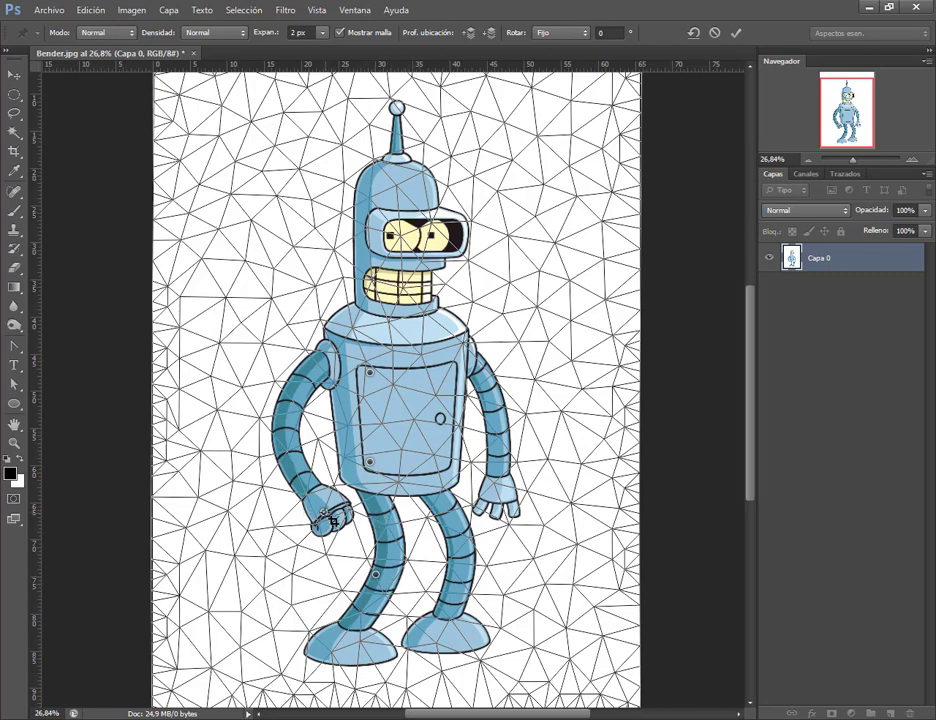
{"action": "left_click_drag", "start_coordinate": [330, 516], "coordinate": [224, 503]}
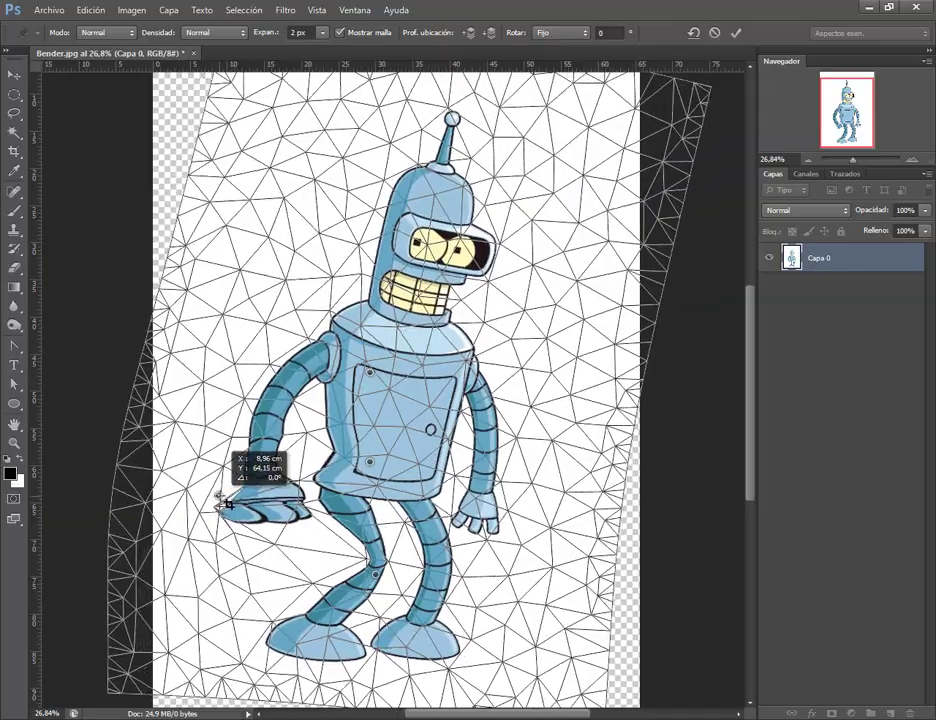
{"action": "mouse_move", "coordinate": [228, 505]}
{"action": "left_mouse_down"}
{"action": "mouse_move", "coordinate": [304, 538]}
{"action": "mouse_move", "coordinate": [304, 518]}
{"action": "mouse_move", "coordinate": [270, 537]}
{"action": "mouse_move", "coordinate": [234, 516]}
{"action": "mouse_move", "coordinate": [221, 554]}
{"action": "mouse_move", "coordinate": [240, 555]}
{"action": "mouse_move", "coordinate": [241, 566]}
{"action": "left_mouse_up"}
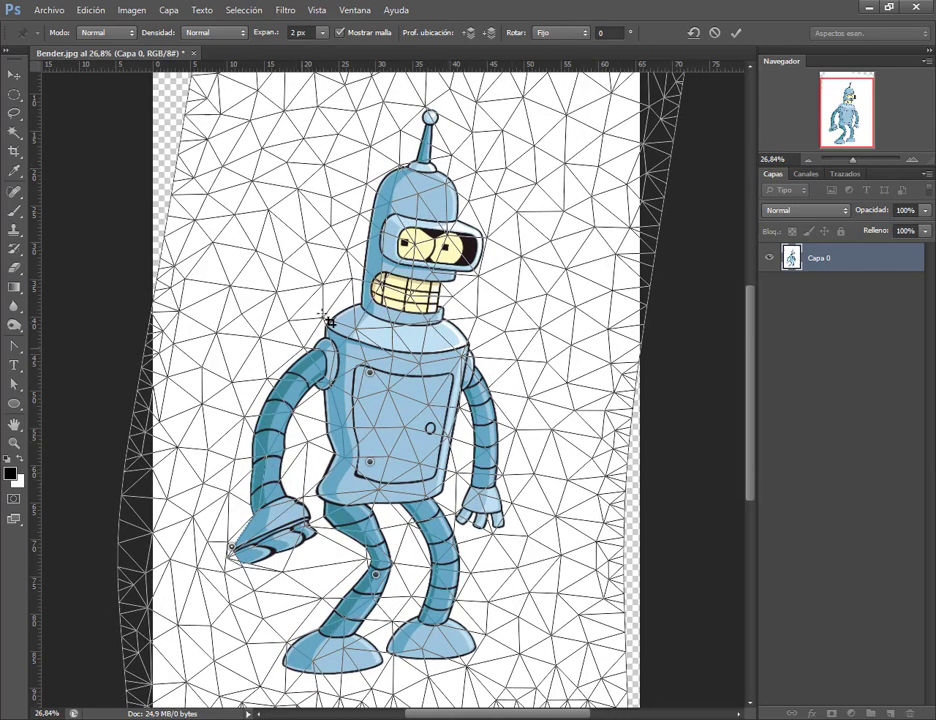
Cancel the warp, Magic Wand-delete the white background around Bender, and deselect
{"action": "key", "text": "Escape"}
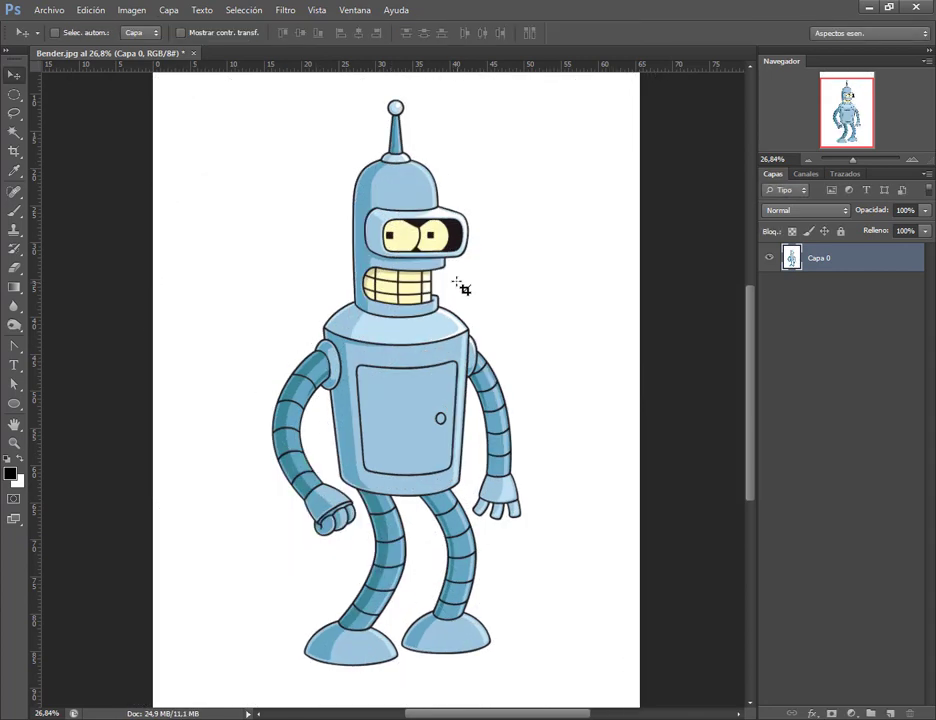
{"action": "key", "text": "w"}
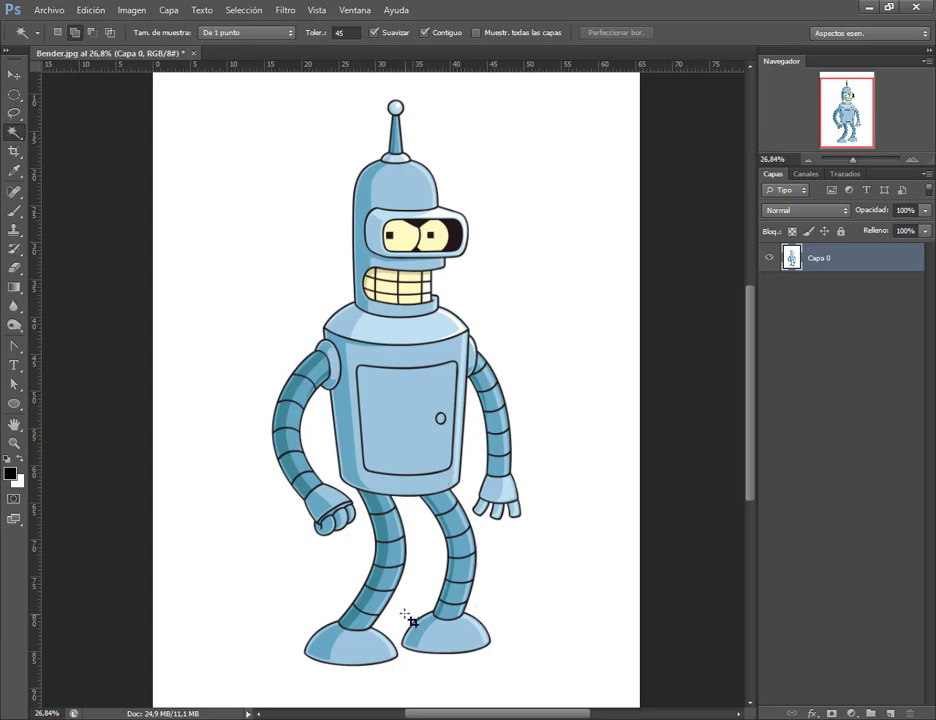
{"action": "left_click", "coordinate": [525, 358]}
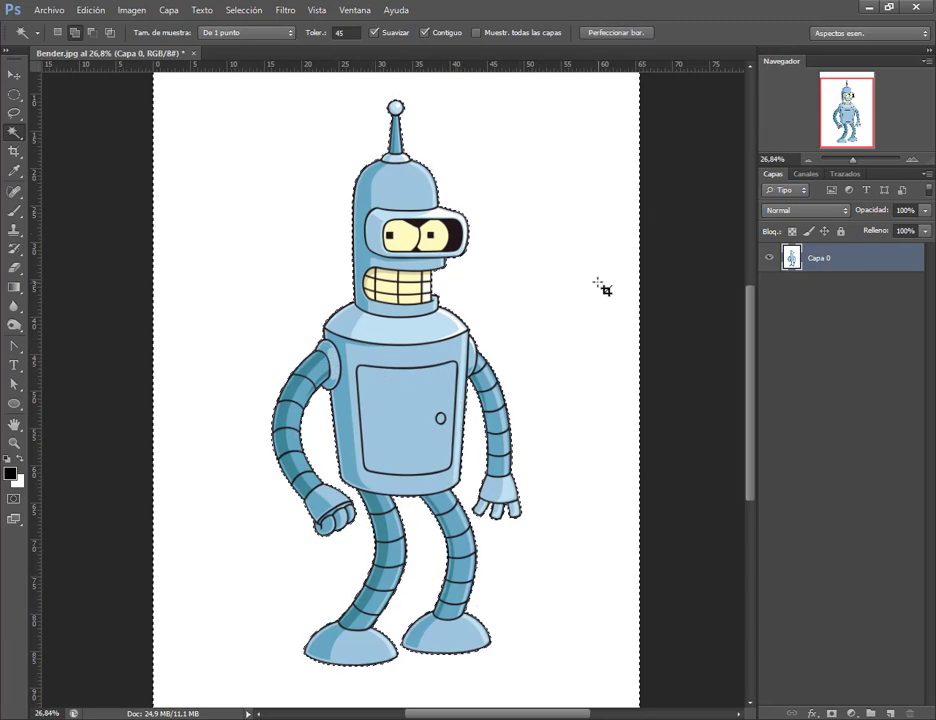
{"action": "key", "text": "Delete"}
{"action": "key", "text": "ctrl+d"}
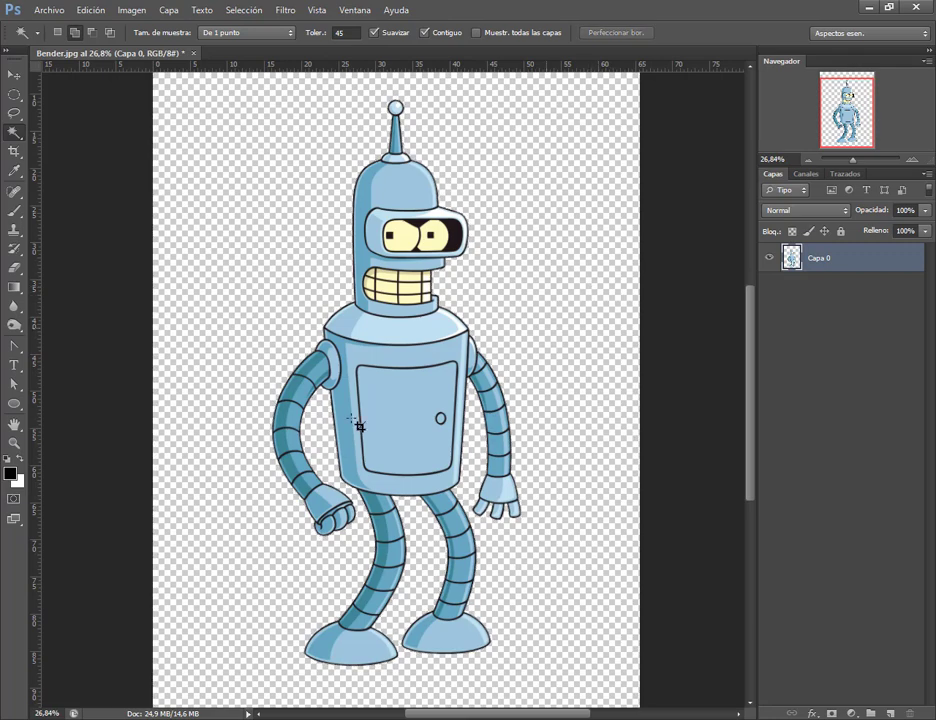
{"action": "left_click", "coordinate": [90, 10]}
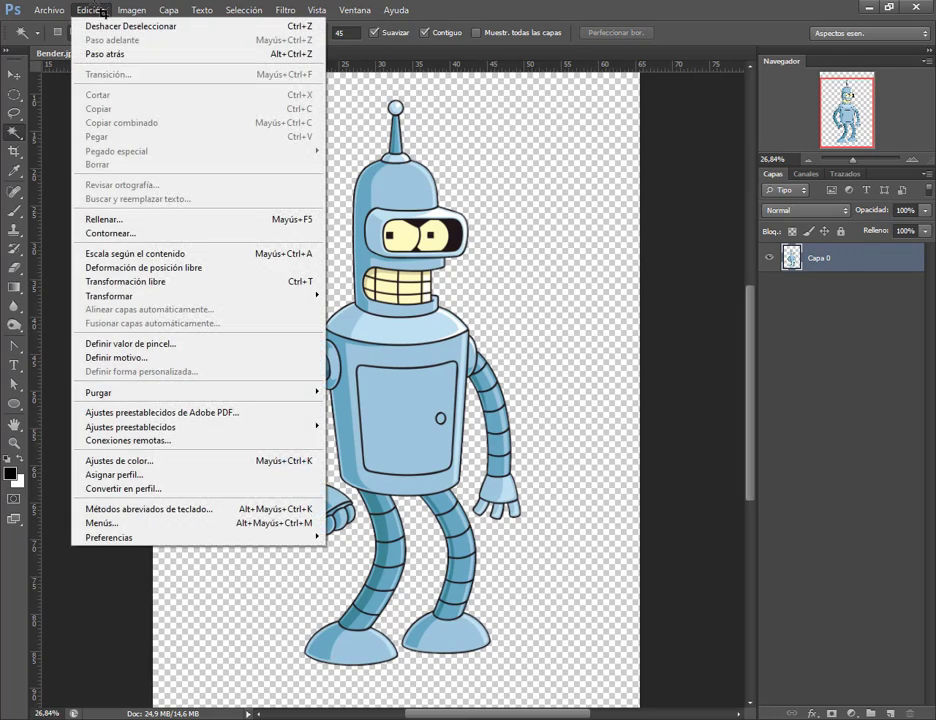
Start Puppet Warp on the cut-out Bender and pin his left hand
{"action": "left_click", "coordinate": [112, 268]}
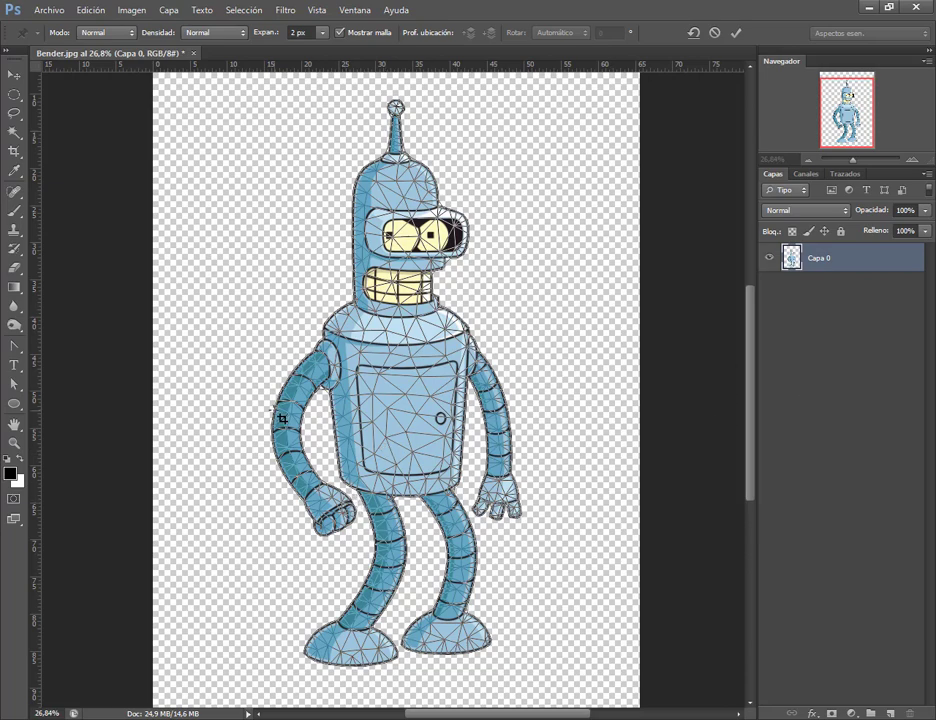
{"action": "left_click", "coordinate": [326, 508]}
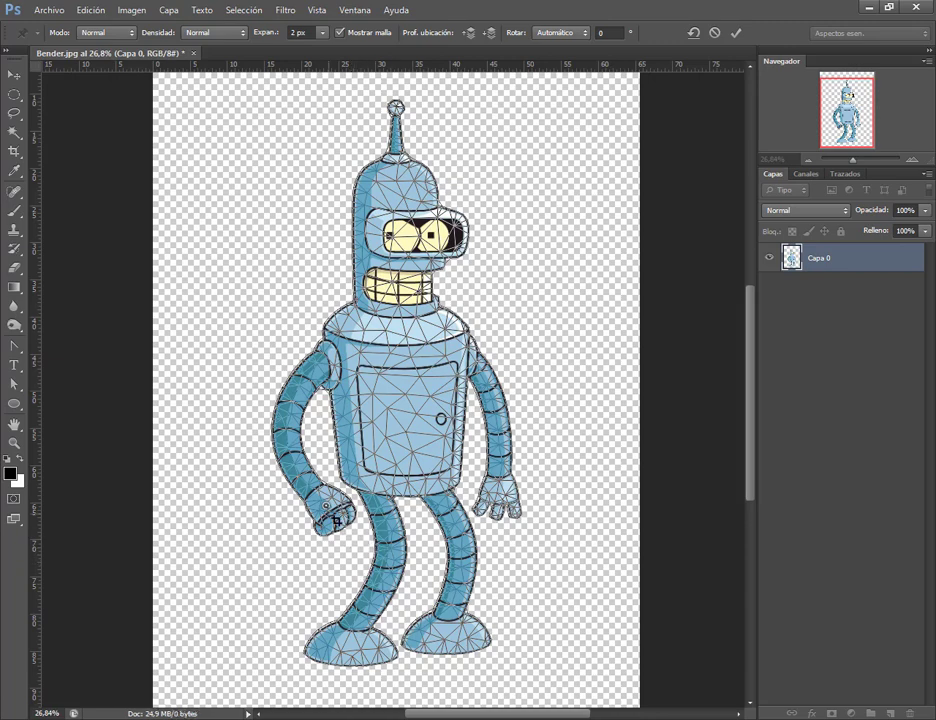
{"action": "left_click_drag", "start_coordinate": [331, 514], "coordinate": [322, 521]}
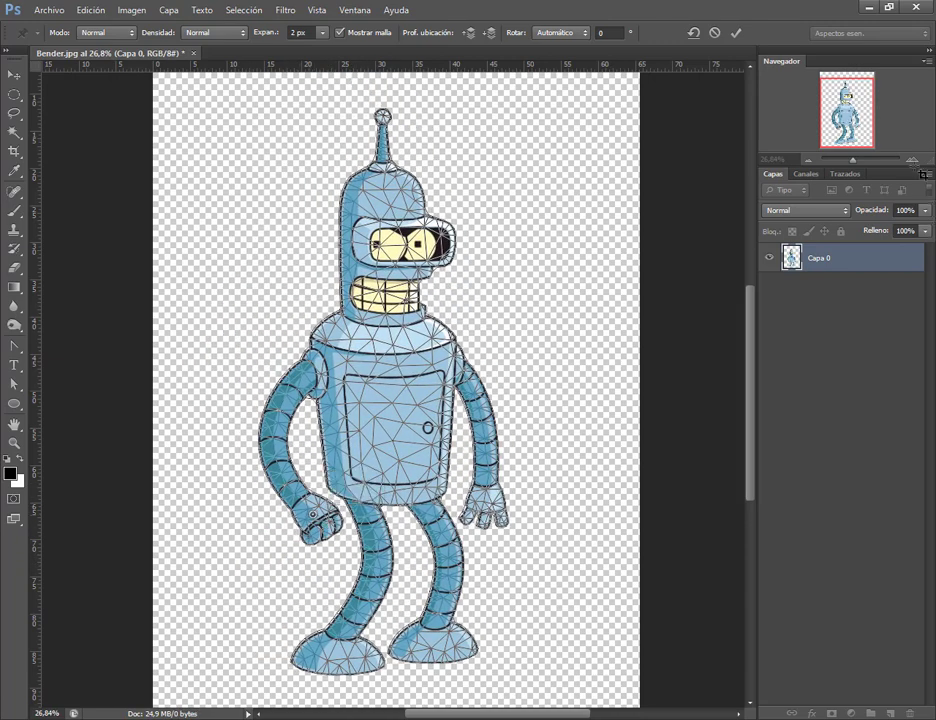
{"action": "key", "text": "ctrl+plus"}
{"action": "left_click_drag", "start_coordinate": [848, 131], "coordinate": [849, 136]}
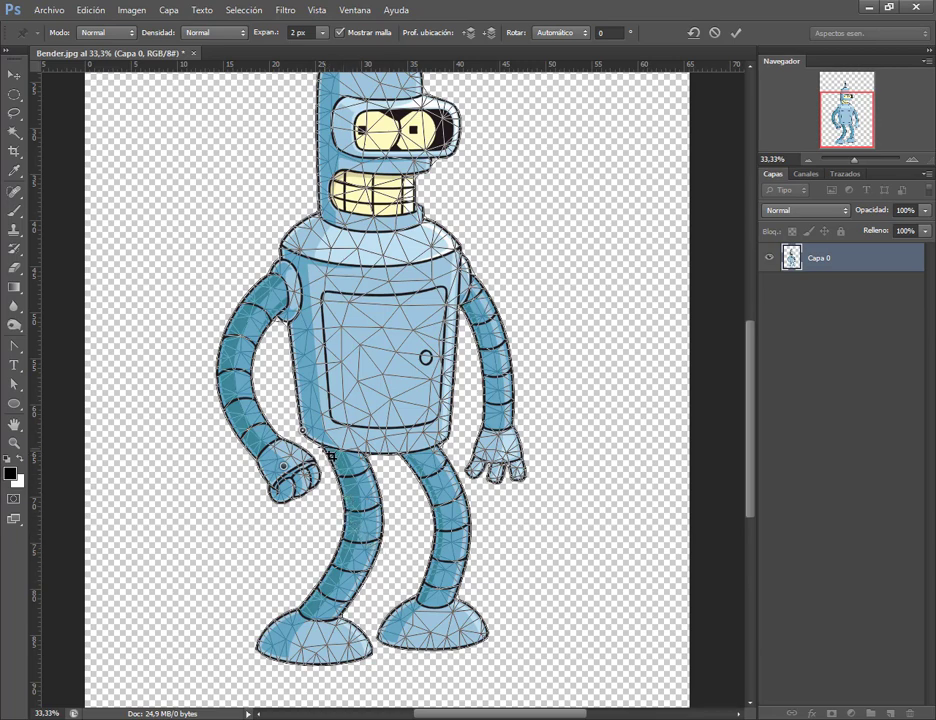
Pin Bender's left leg and shoulder, then bend his left arm outward
{"action": "left_click", "coordinate": [323, 447]}
{"action": "left_click", "coordinate": [360, 535]}
{"action": "left_click", "coordinate": [287, 283]}
{"action": "mouse_move", "coordinate": [290, 468]}
{"action": "left_mouse_down"}
{"action": "mouse_move", "coordinate": [215, 465]}
{"action": "mouse_move", "coordinate": [163, 441]}
{"action": "mouse_move", "coordinate": [243, 461]}
{"action": "mouse_move", "coordinate": [287, 459]}
{"action": "left_mouse_up"}
{"action": "mouse_move", "coordinate": [243, 453]}
{"action": "left_mouse_down"}
{"action": "mouse_move", "coordinate": [284, 456]}
{"action": "mouse_move", "coordinate": [258, 470]}
{"action": "mouse_move", "coordinate": [212, 468]}
{"action": "left_mouse_up"}
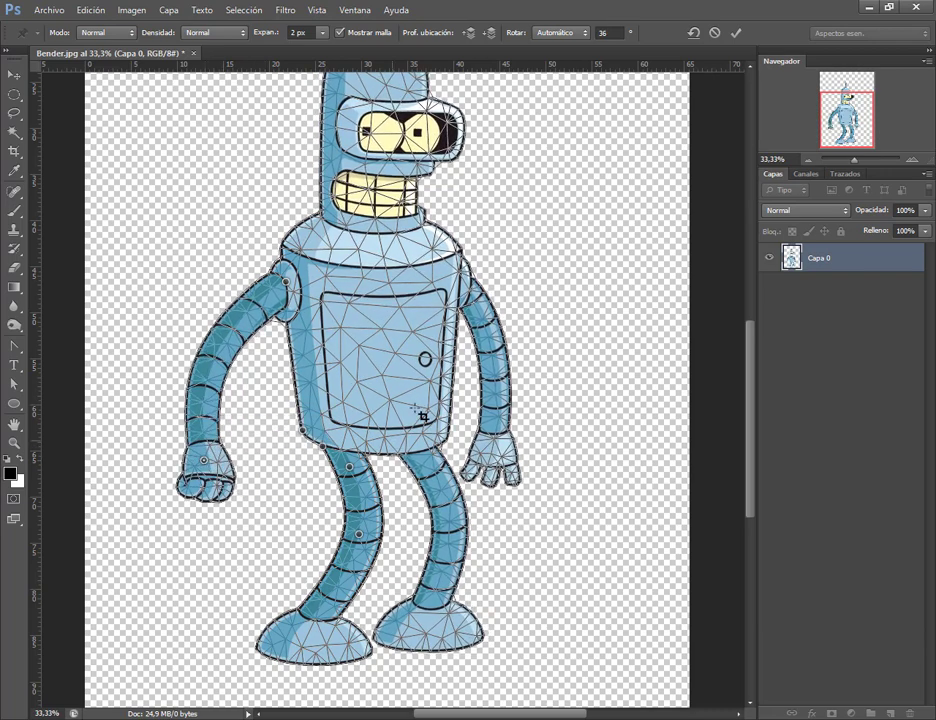
Undo the last arm bend and try several outward and downward poses for the left arm
{"action": "left_click", "coordinate": [91, 10]}
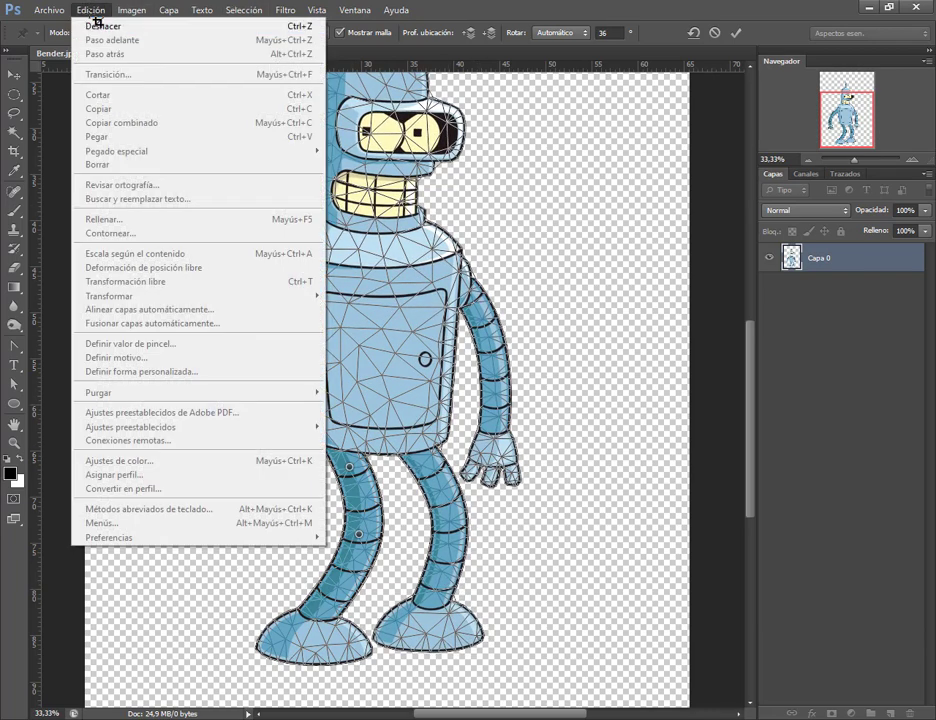
{"action": "left_click", "coordinate": [104, 28]}
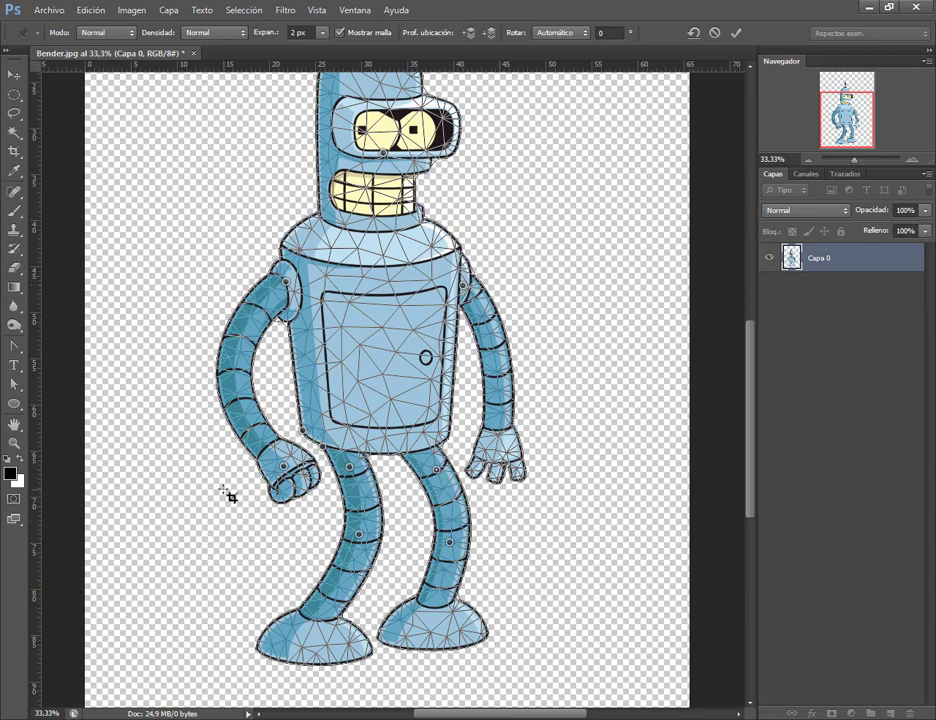
{"action": "left_click_drag", "start_coordinate": [284, 466], "coordinate": [232, 467]}
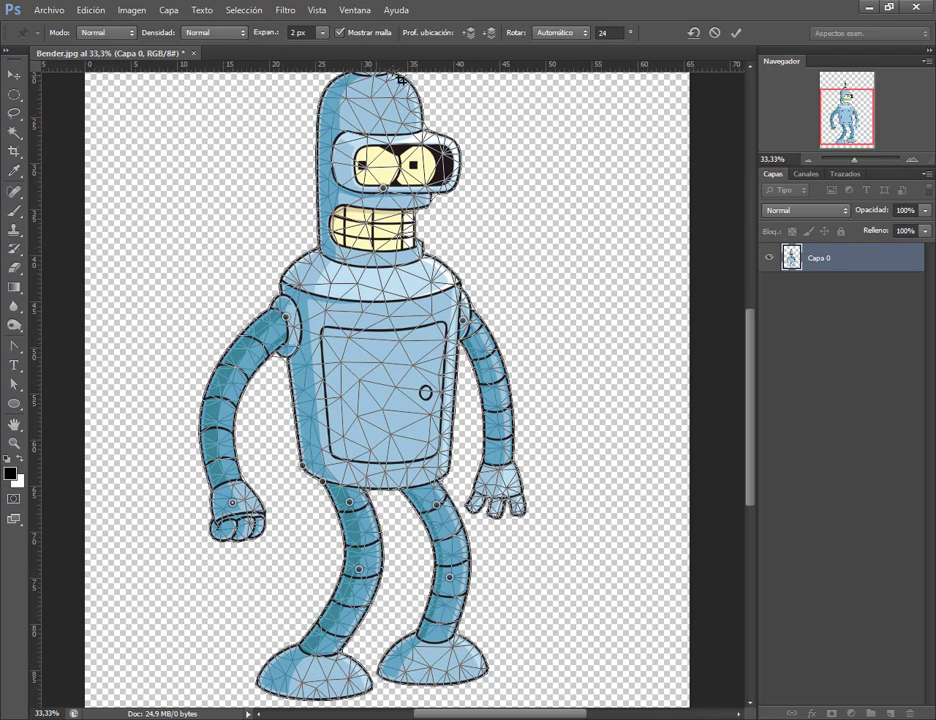
{"action": "left_click_drag", "start_coordinate": [240, 512], "coordinate": [203, 515]}
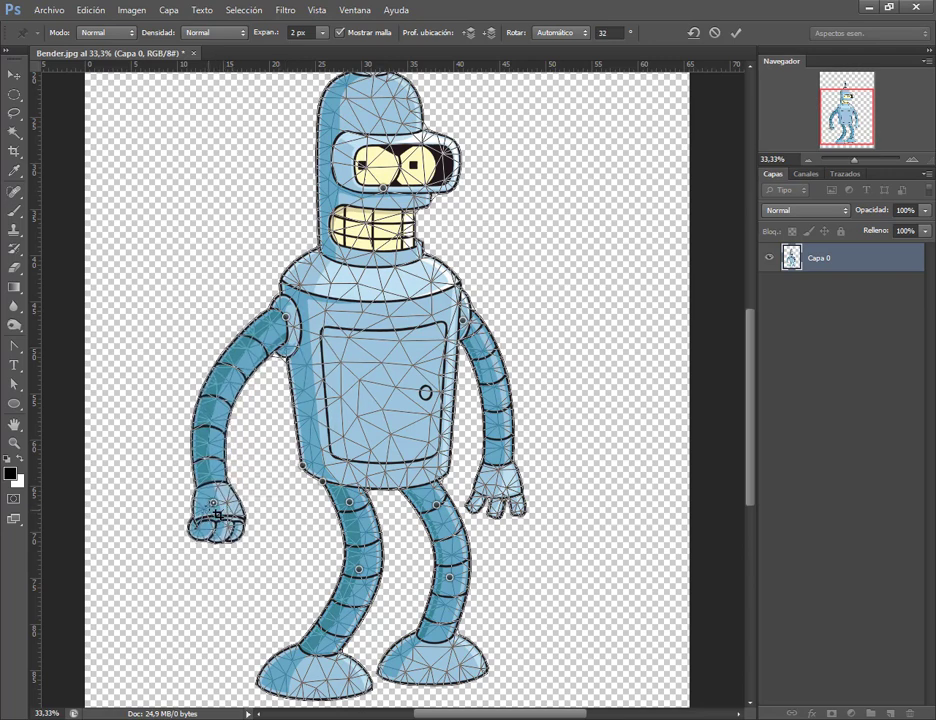
{"action": "left_click_drag", "start_coordinate": [219, 511], "coordinate": [246, 510]}
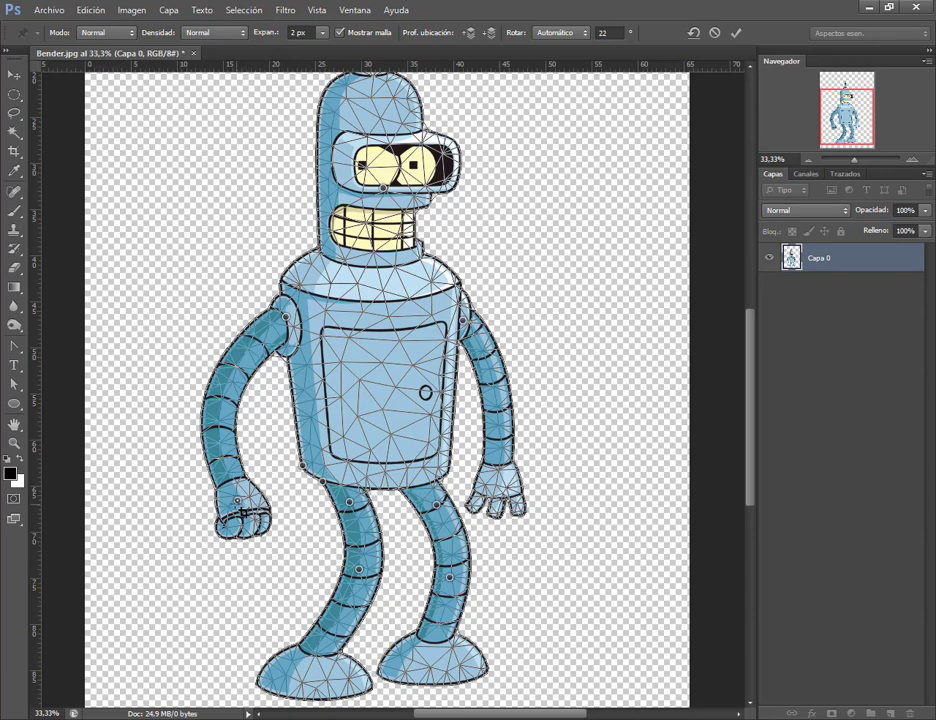
{"action": "mouse_move", "coordinate": [251, 509]}
{"action": "left_mouse_down"}
{"action": "mouse_move", "coordinate": [205, 511]}
{"action": "mouse_move", "coordinate": [86, 245]}
{"action": "mouse_move", "coordinate": [195, 151]}
{"action": "mouse_move", "coordinate": [185, 146]}
{"action": "left_mouse_up"}
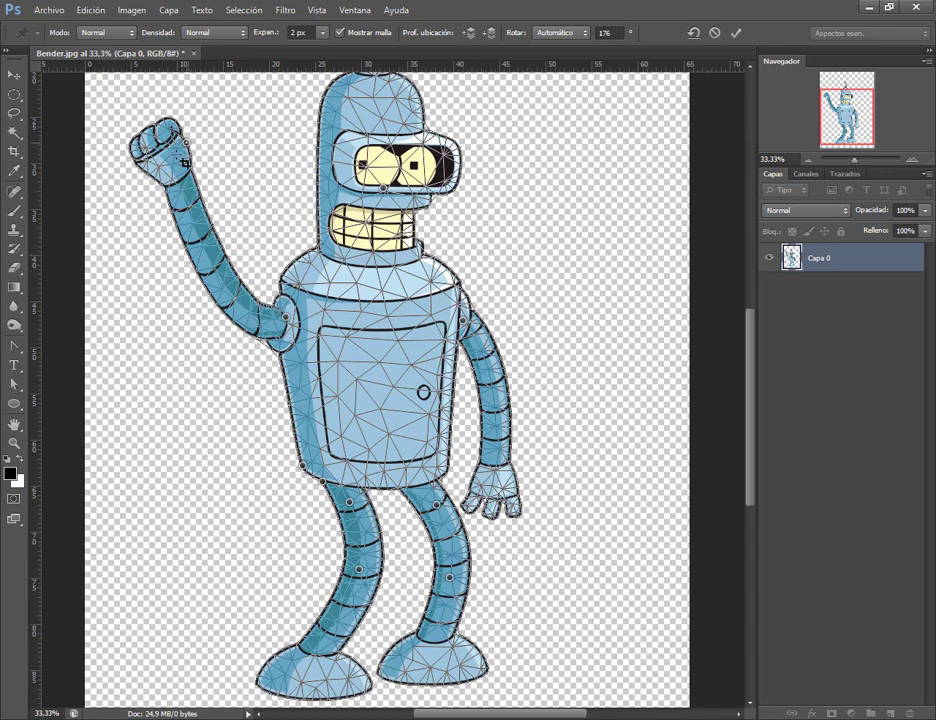
{"action": "left_click_drag", "start_coordinate": [185, 160], "coordinate": [228, 465]}
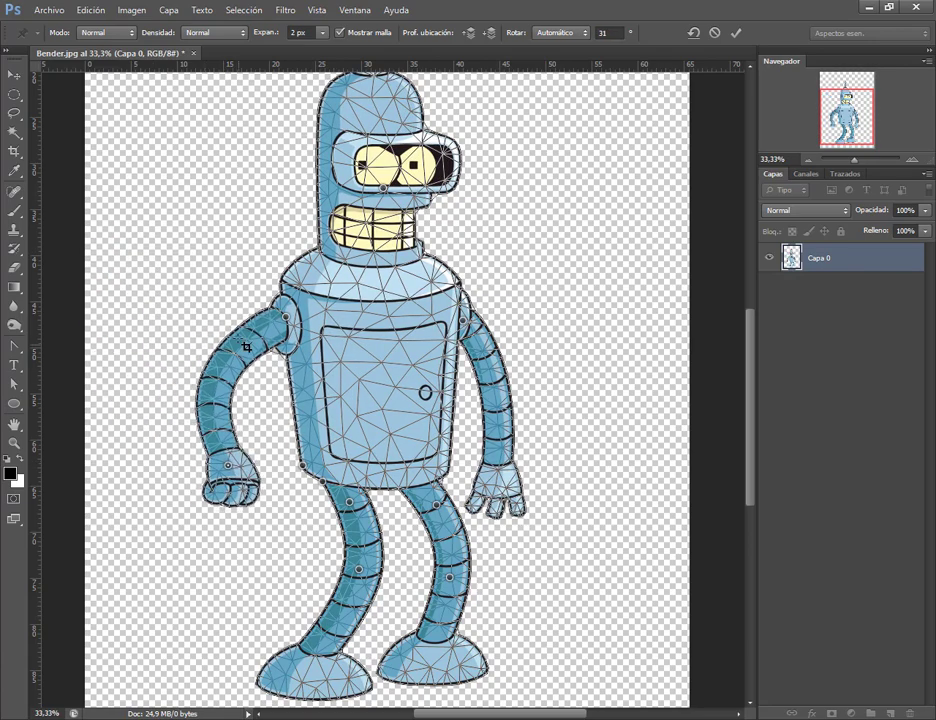
Raise Bender's left arm high up beside his head
{"action": "left_click", "coordinate": [912, 159]}
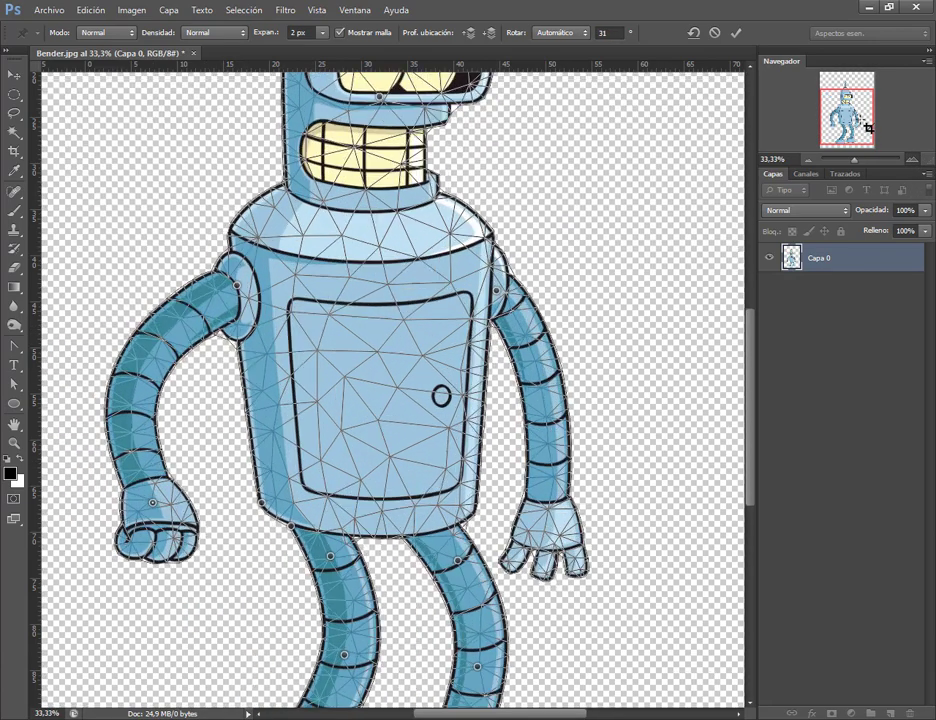
{"action": "left_click_drag", "start_coordinate": [863, 129], "coordinate": [855, 137]}
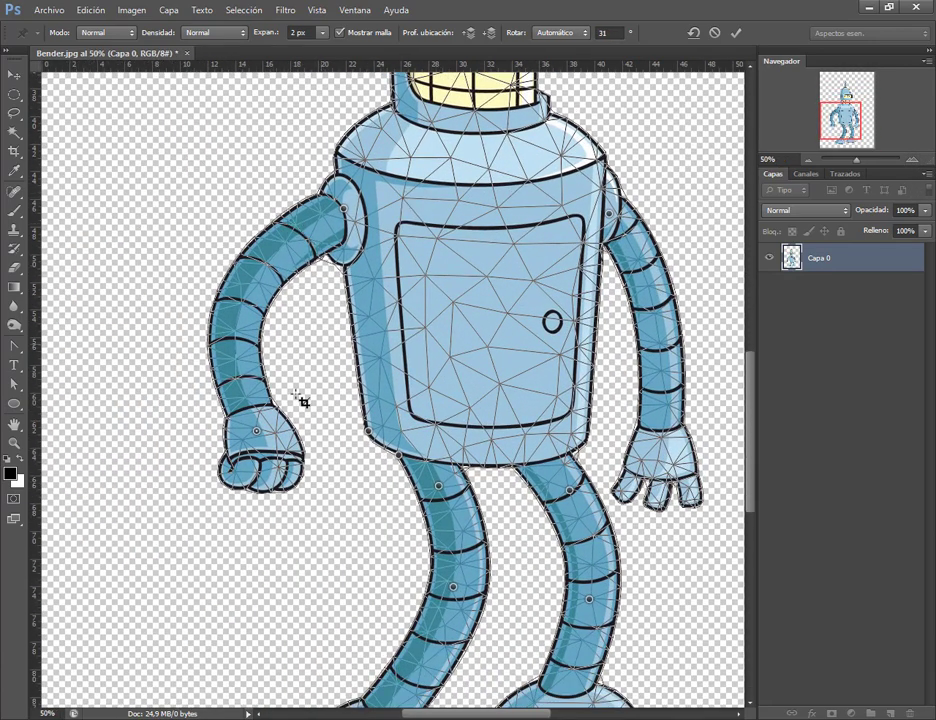
{"action": "left_click_drag", "start_coordinate": [257, 432], "coordinate": [193, 116]}
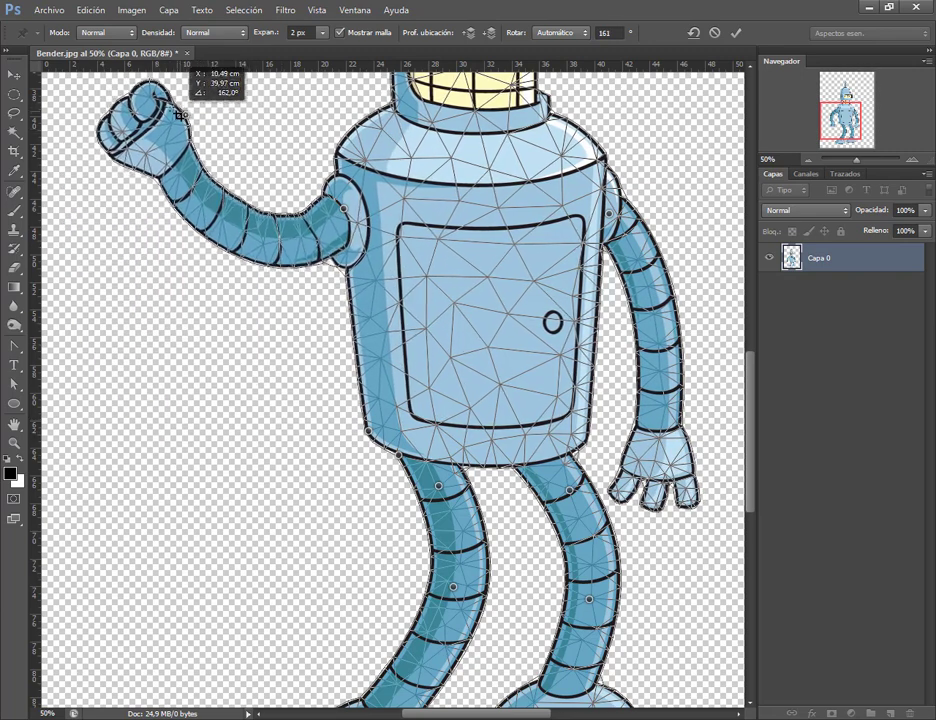
{"action": "left_click_drag", "start_coordinate": [201, 123], "coordinate": [163, 100]}
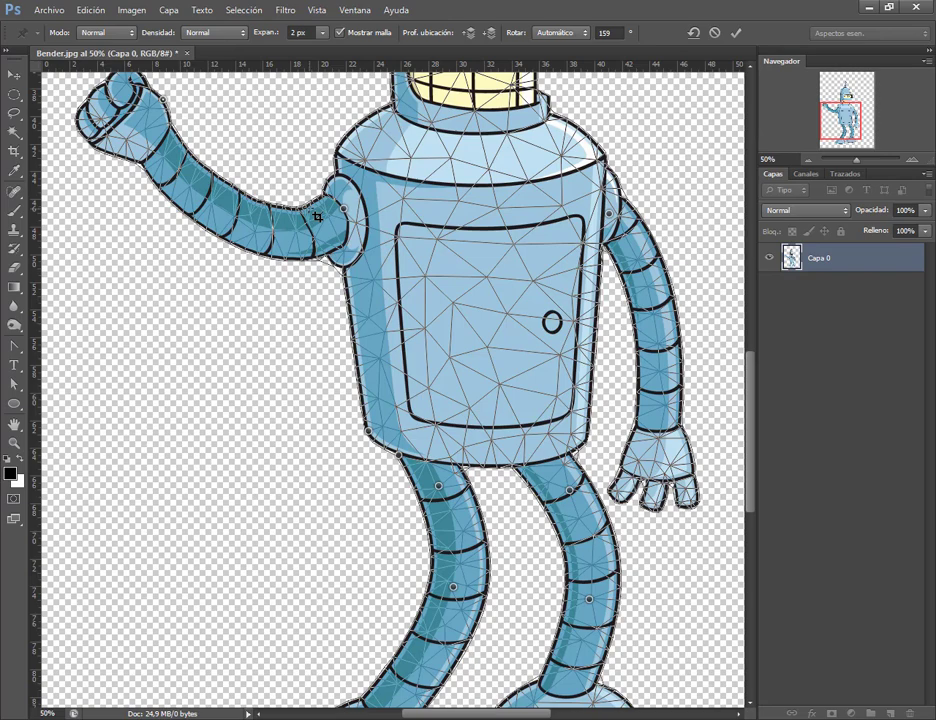
{"action": "scroll", "coordinate": [305, 222], "scroll_direction": "up", "scroll_amount": 3}
{"action": "scroll", "coordinate": [305, 222], "scroll_direction": "up", "scroll_amount": 2}
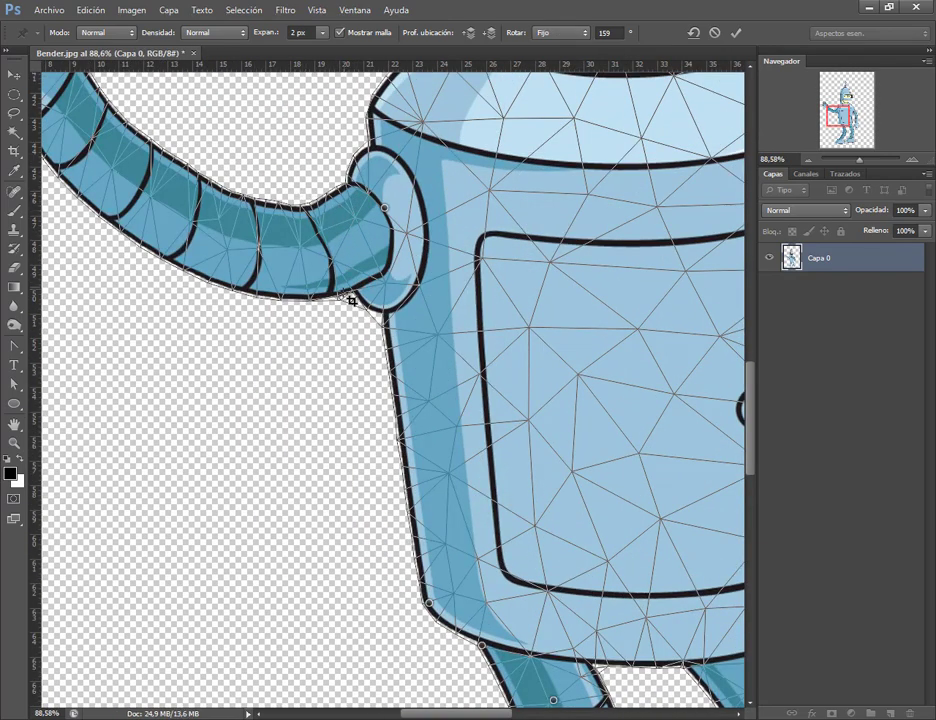
{"action": "left_click_drag", "start_coordinate": [302, 261], "coordinate": [451, 418]}
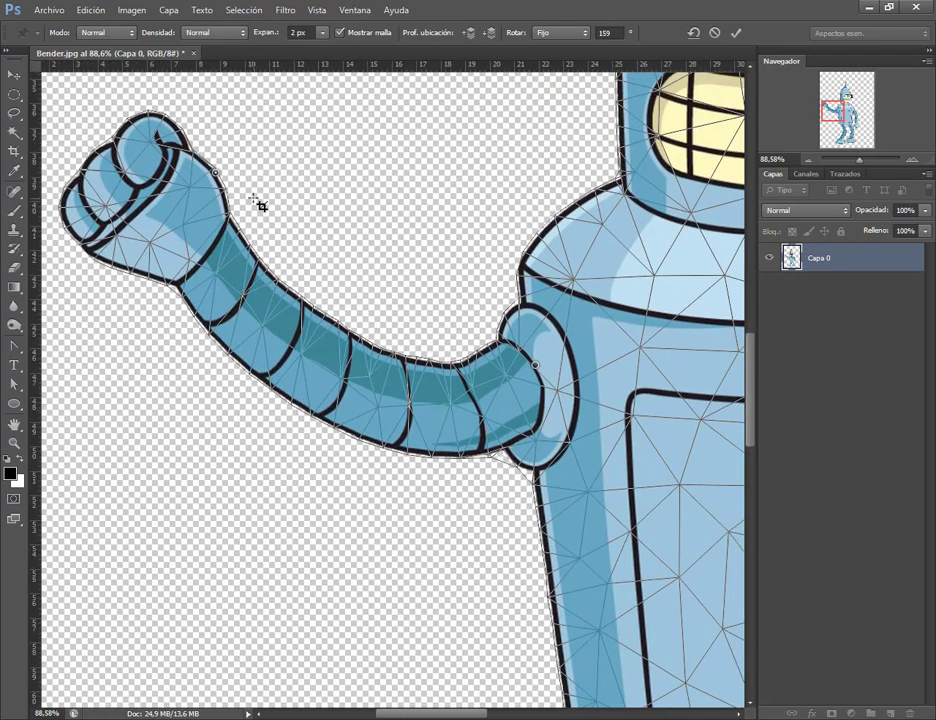
Bend and rotate the fist upward and add a mid-arm pin to reshape the arm
{"action": "left_click_drag", "start_coordinate": [218, 177], "coordinate": [230, 163]}
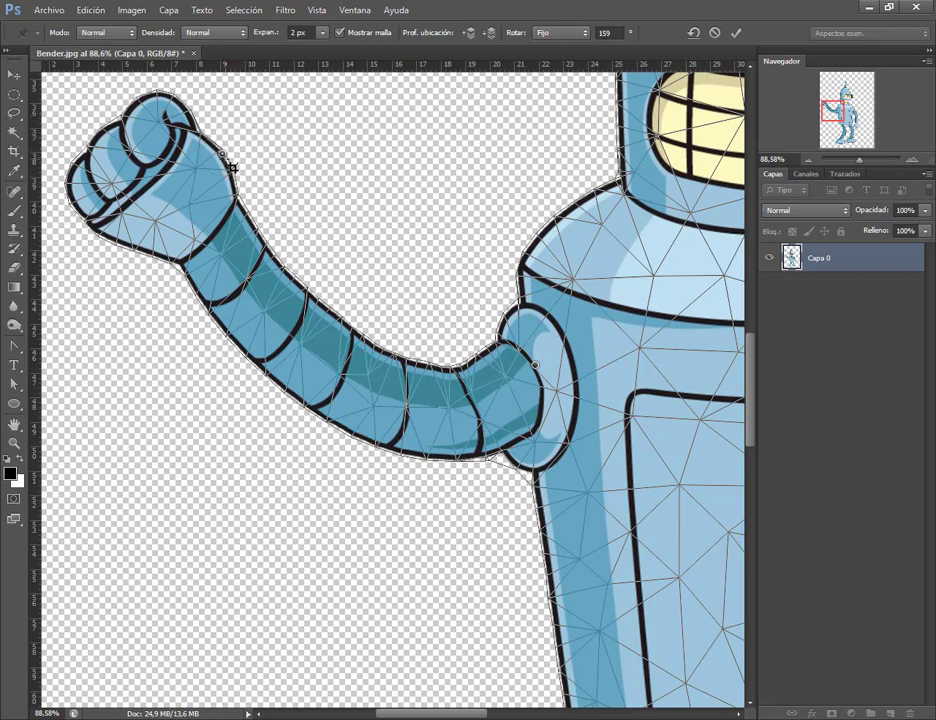
{"action": "left_click_drag", "start_coordinate": [246, 150], "coordinate": [240, 155]}
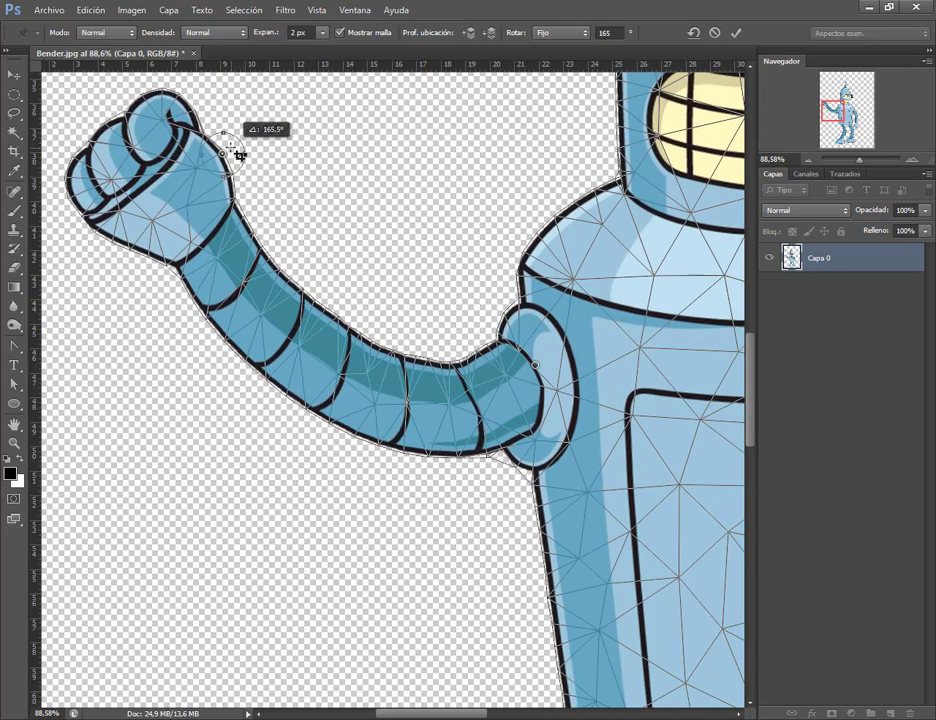
{"action": "left_click", "coordinate": [353, 384]}
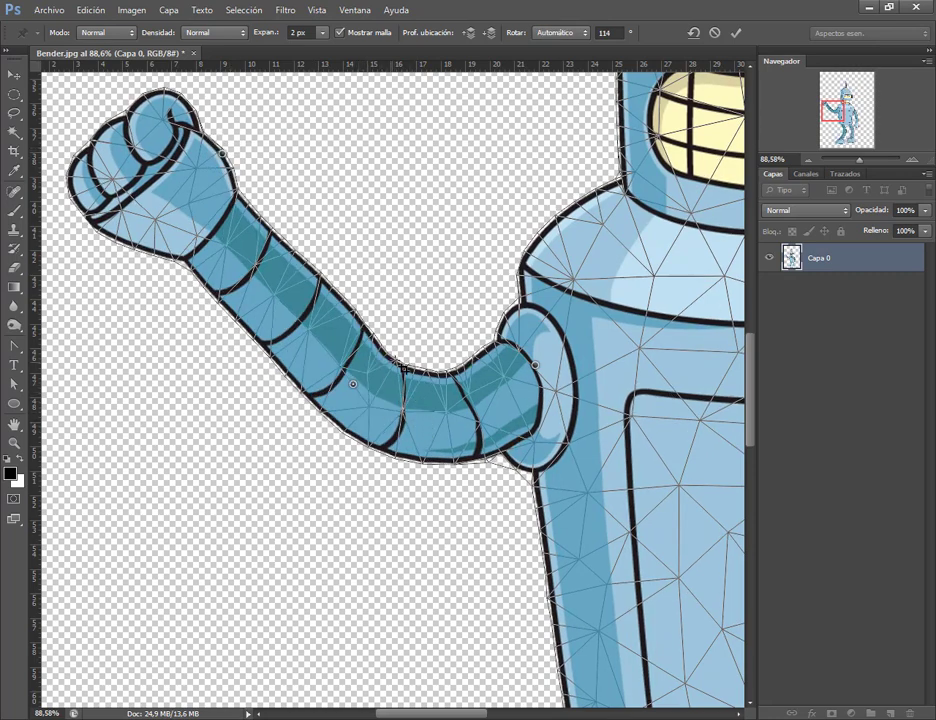
{"action": "mouse_move", "coordinate": [358, 388]}
{"action": "left_mouse_down"}
{"action": "mouse_move", "coordinate": [353, 397]}
{"action": "mouse_move", "coordinate": [366, 378]}
{"action": "left_mouse_up"}
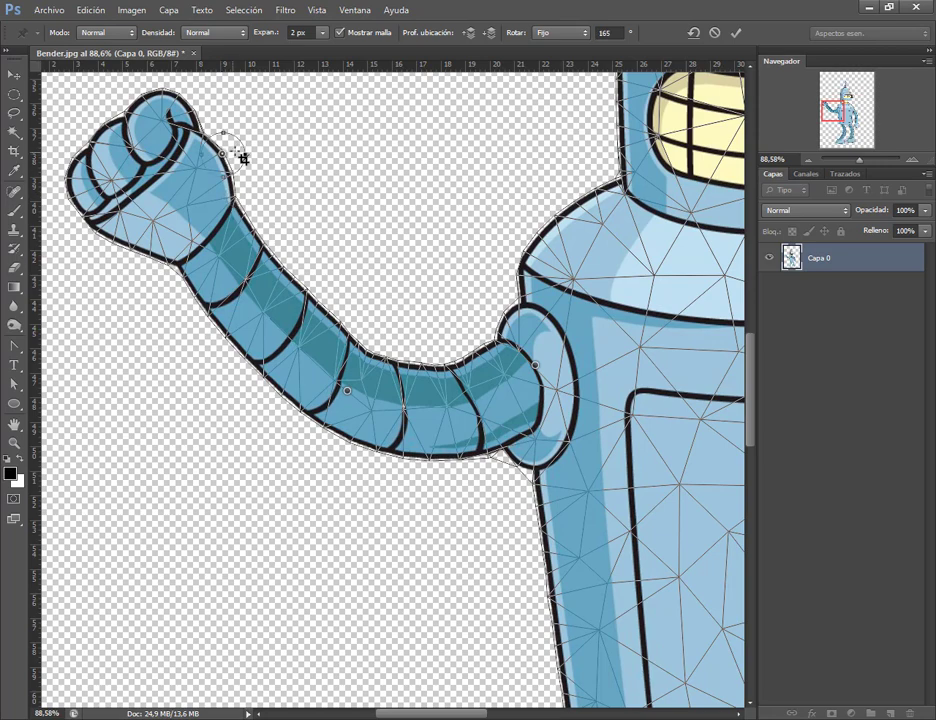
{"action": "mouse_move", "coordinate": [247, 153]}
{"action": "left_mouse_down"}
{"action": "mouse_move", "coordinate": [201, 180]}
{"action": "mouse_move", "coordinate": [221, 188]}
{"action": "mouse_move", "coordinate": [225, 154]}
{"action": "mouse_move", "coordinate": [228, 174]}
{"action": "left_mouse_up"}
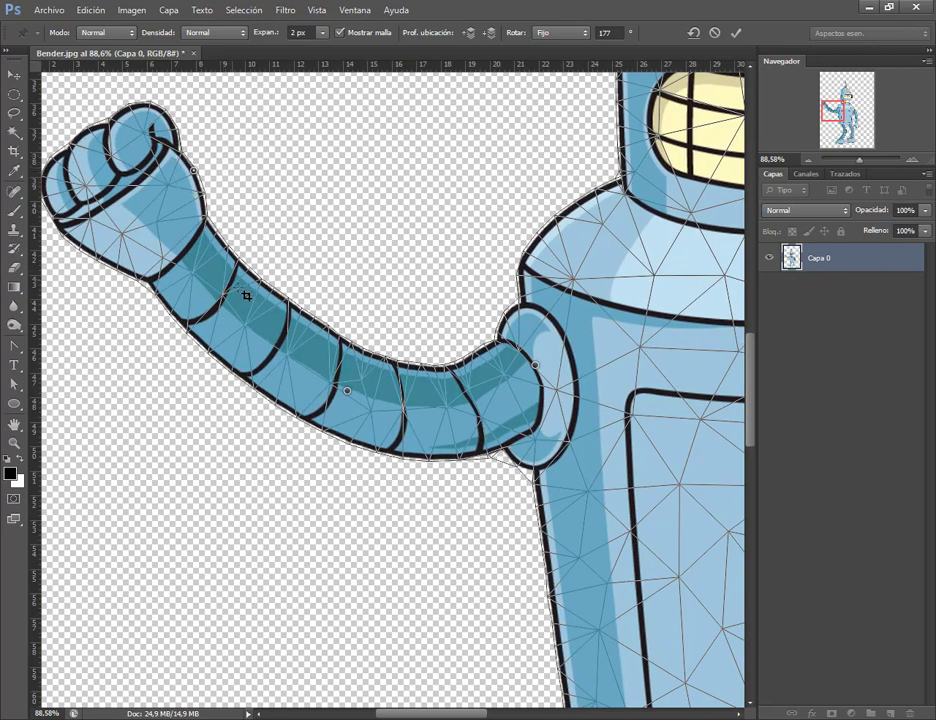
Add a forearm pin and adjust the fist and arm pins into a curved raised-fist pose
{"action": "left_click", "coordinate": [245, 327]}
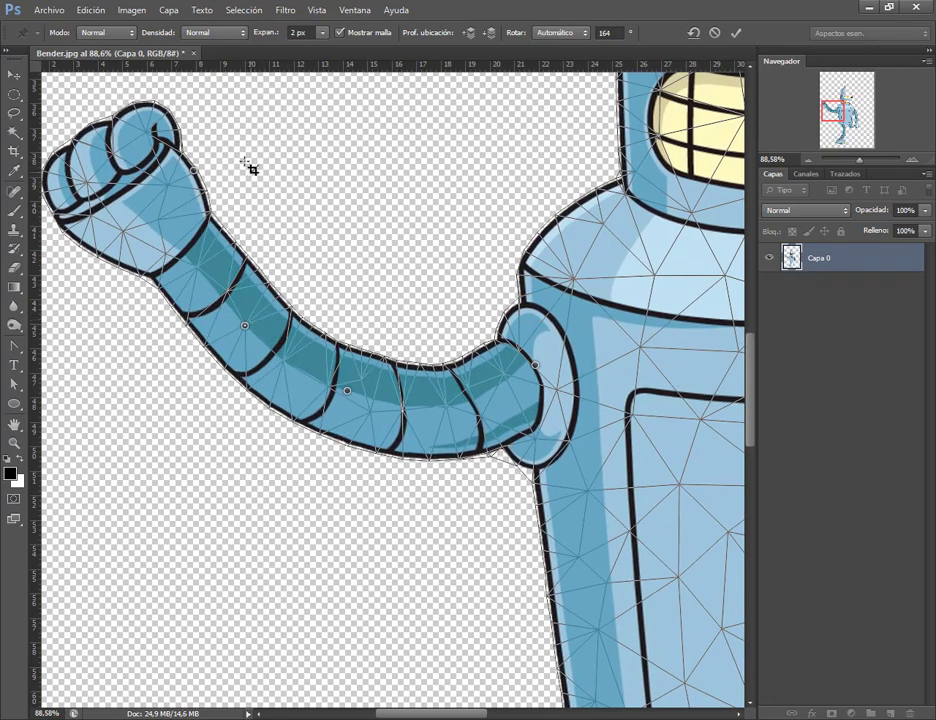
{"action": "left_click", "coordinate": [196, 172]}
{"action": "left_click_drag", "start_coordinate": [215, 168], "coordinate": [256, 160]}
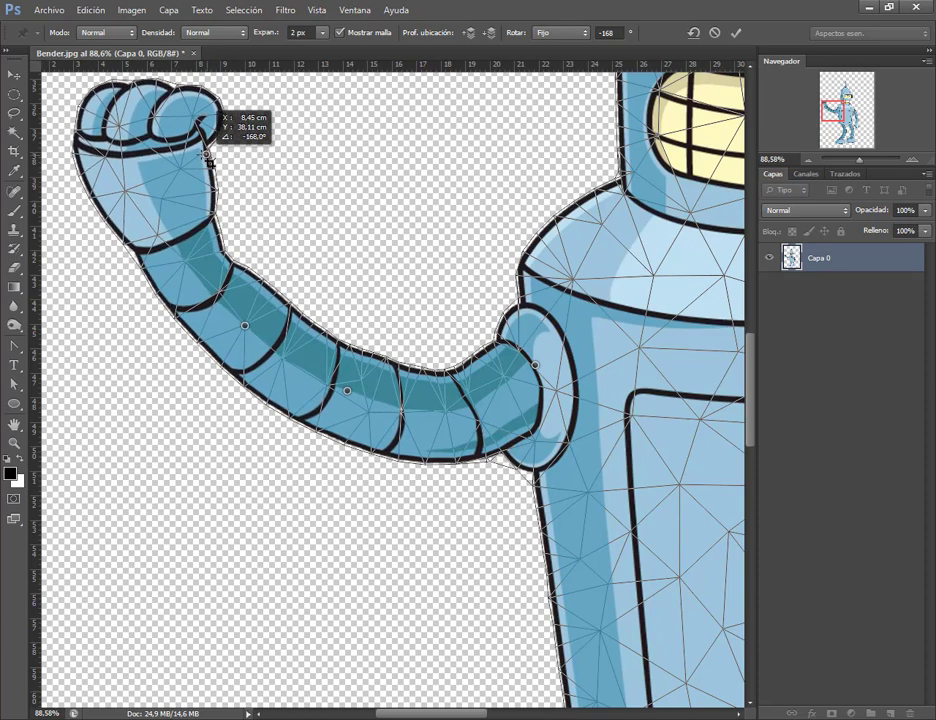
{"action": "left_click_drag", "start_coordinate": [256, 160], "coordinate": [205, 157]}
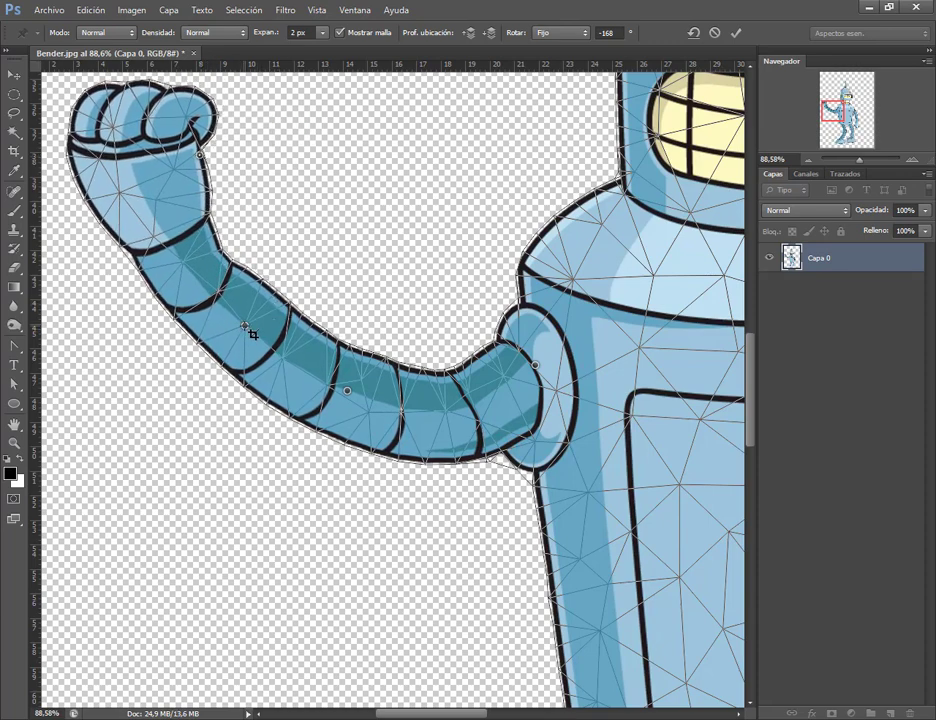
{"action": "left_click_drag", "start_coordinate": [246, 327], "coordinate": [226, 351]}
{"action": "left_click_drag", "start_coordinate": [352, 394], "coordinate": [340, 421]}
Pin Bender's other hand and stretch that arm up and outward
{"action": "scroll", "coordinate": [355, 340], "scroll_direction": "down", "scroll_amount": 2}
{"action": "scroll", "coordinate": [449, 355], "scroll_direction": "down", "scroll_amount": 2}
{"action": "scroll", "coordinate": [449, 355], "scroll_direction": "down", "scroll_amount": 2}
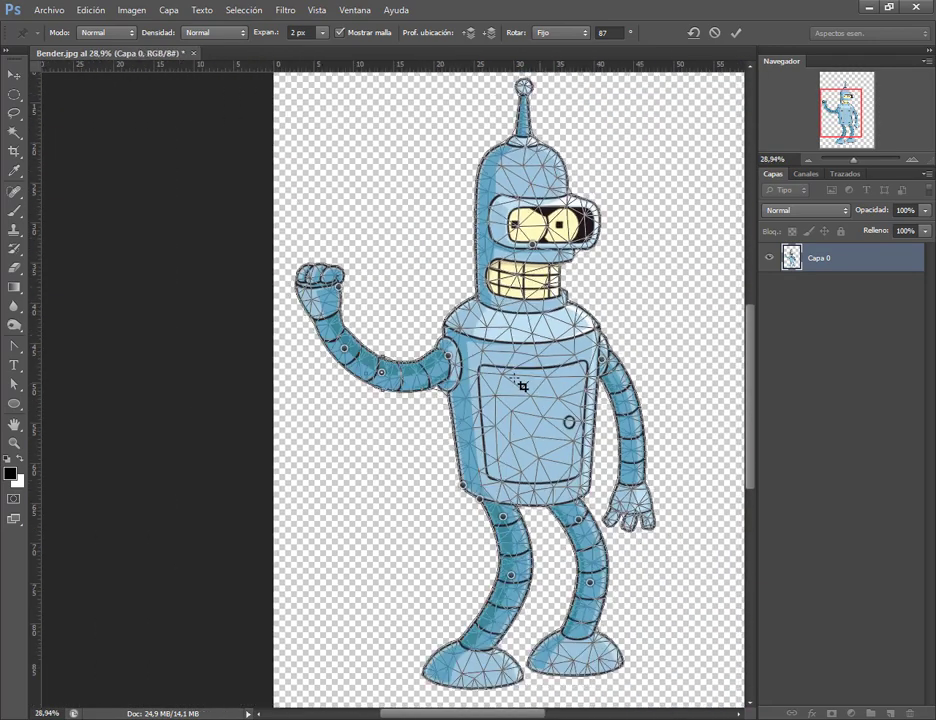
{"action": "key", "text": "alt+space"}
{"action": "scroll", "coordinate": [604, 434], "scroll_direction": "up", "scroll_amount": 1}
{"action": "scroll", "coordinate": [490, 332], "scroll_direction": "up", "scroll_amount": 1}
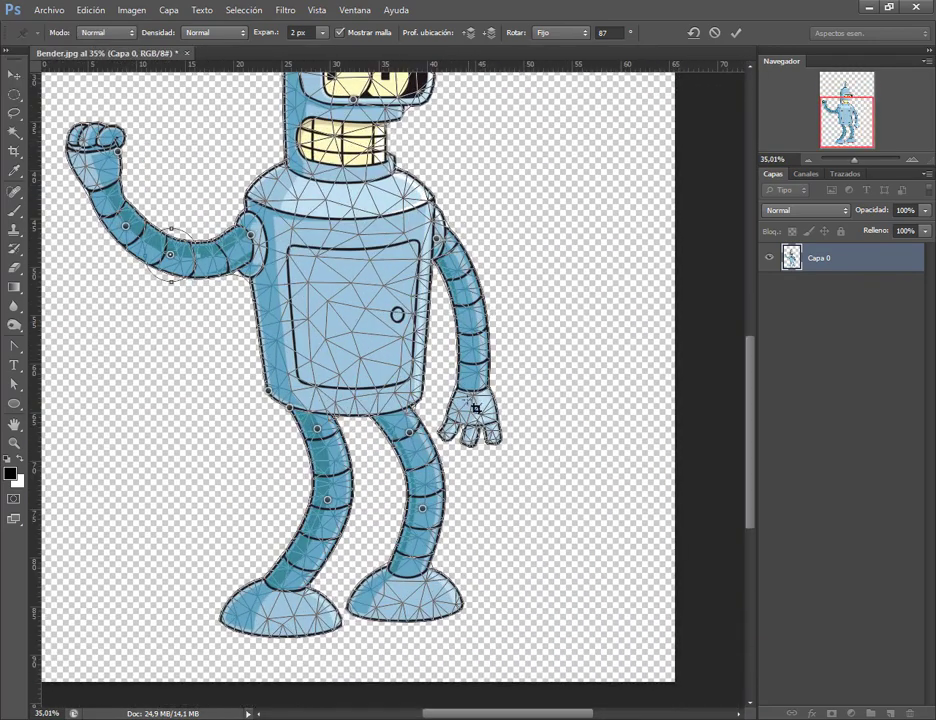
{"action": "left_click", "coordinate": [466, 409]}
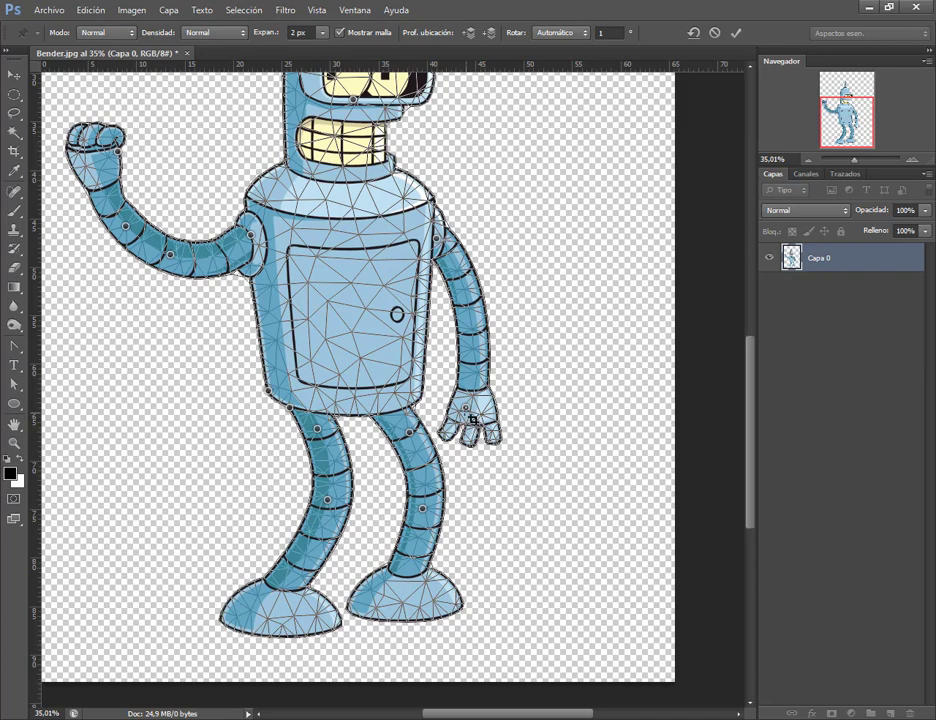
{"action": "left_click_drag", "start_coordinate": [470, 415], "coordinate": [589, 316]}
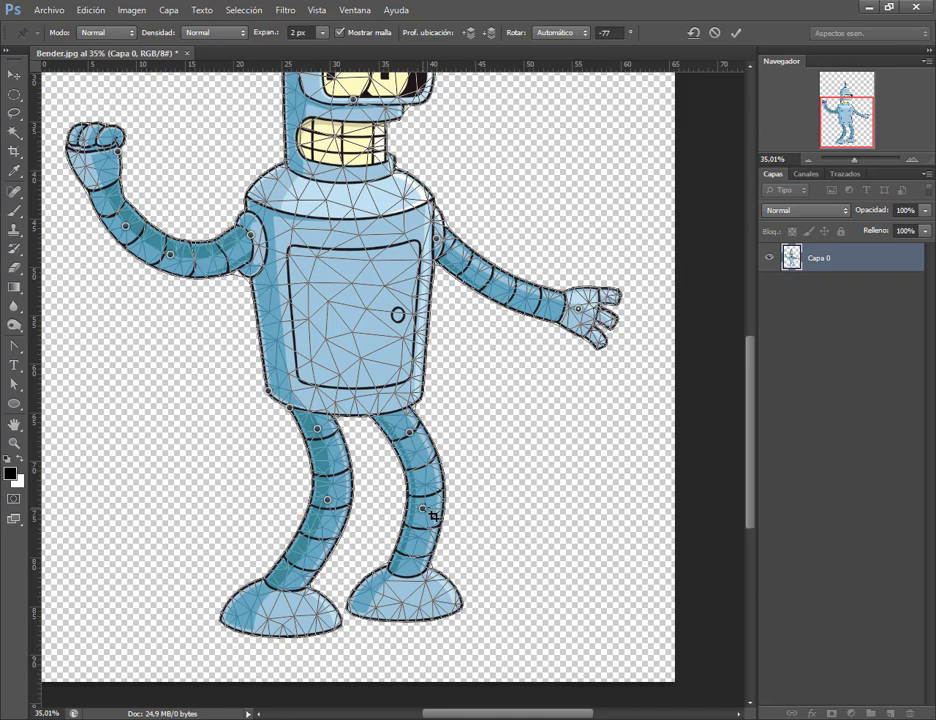
Bend the right-hand leg at the knee and lift the foot up and to the right
{"action": "left_click_drag", "start_coordinate": [432, 514], "coordinate": [453, 517]}
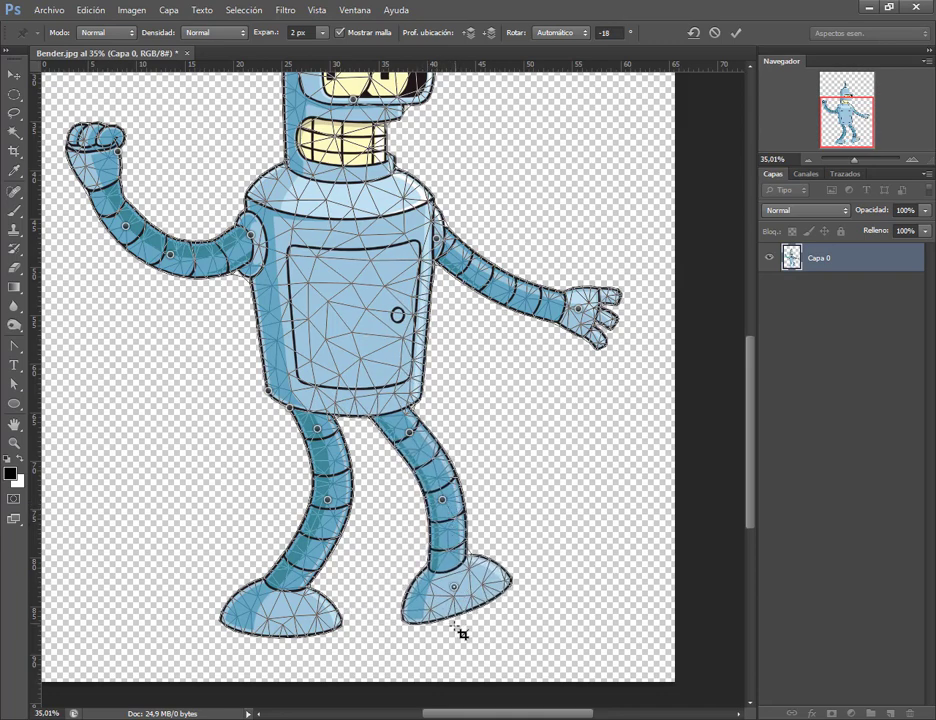
{"action": "scroll", "coordinate": [457, 628], "scroll_direction": "up", "scroll_amount": 3}
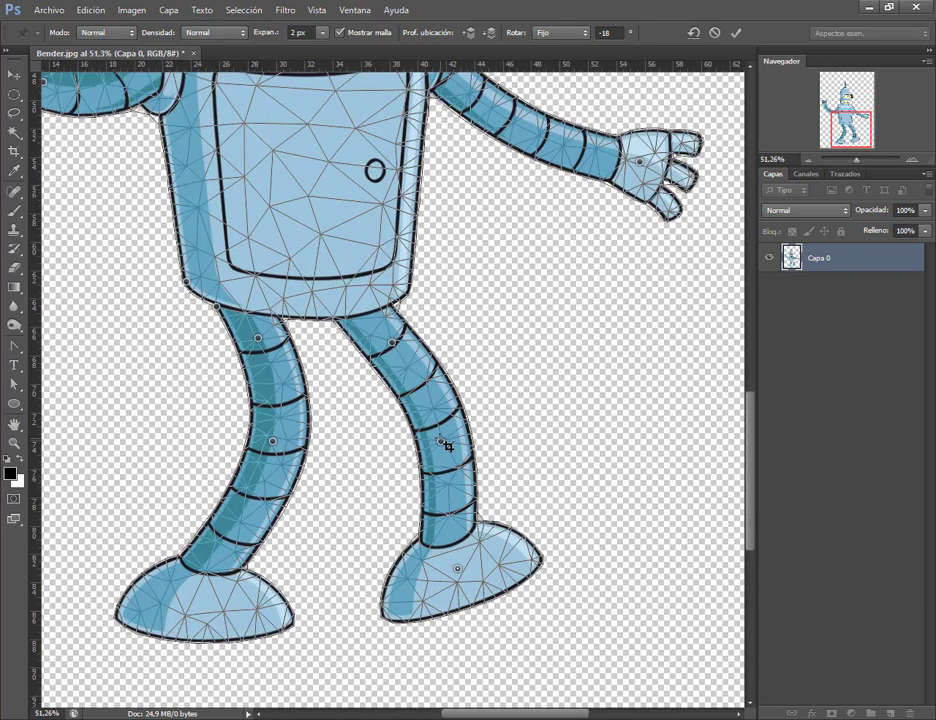
{"action": "left_click_drag", "start_coordinate": [448, 446], "coordinate": [461, 433]}
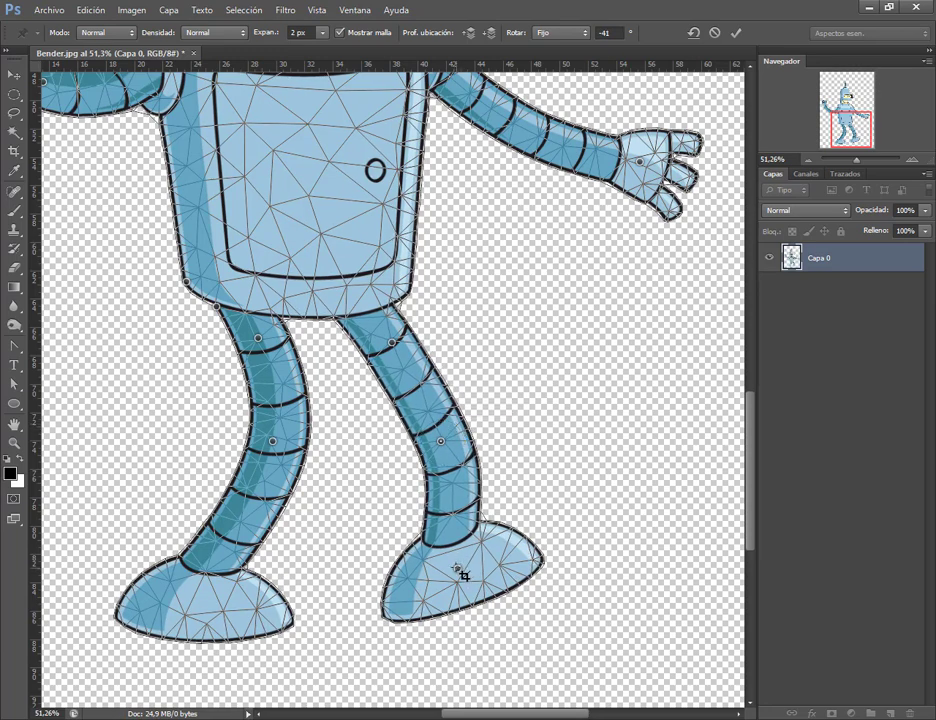
{"action": "left_click_drag", "start_coordinate": [459, 571], "coordinate": [520, 525]}
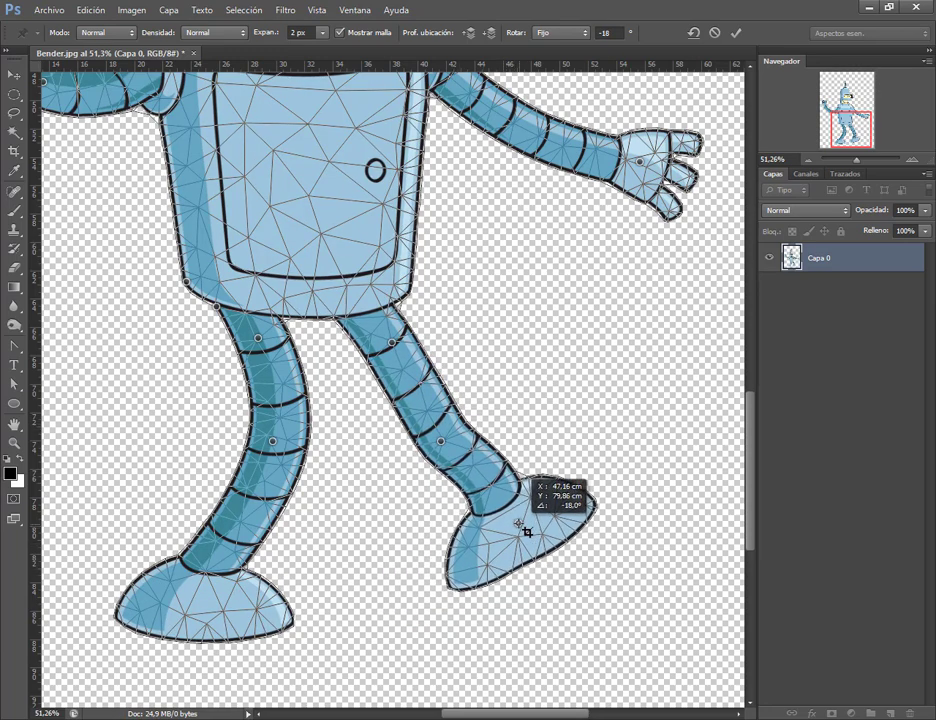
{"action": "left_click_drag", "start_coordinate": [539, 516], "coordinate": [528, 507]}
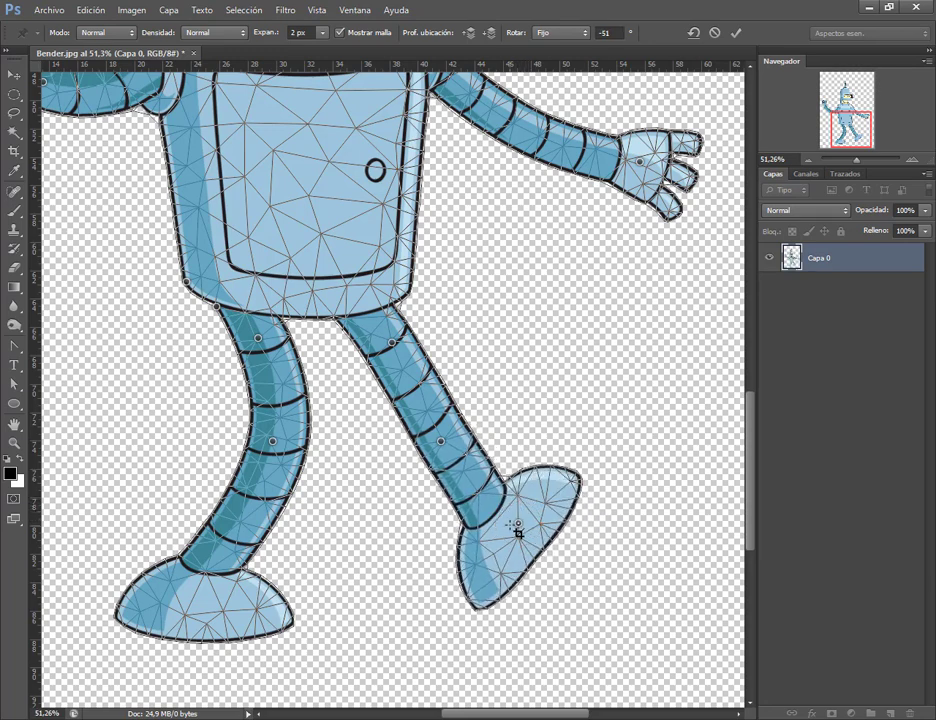
{"action": "left_click_drag", "start_coordinate": [519, 528], "coordinate": [513, 487]}
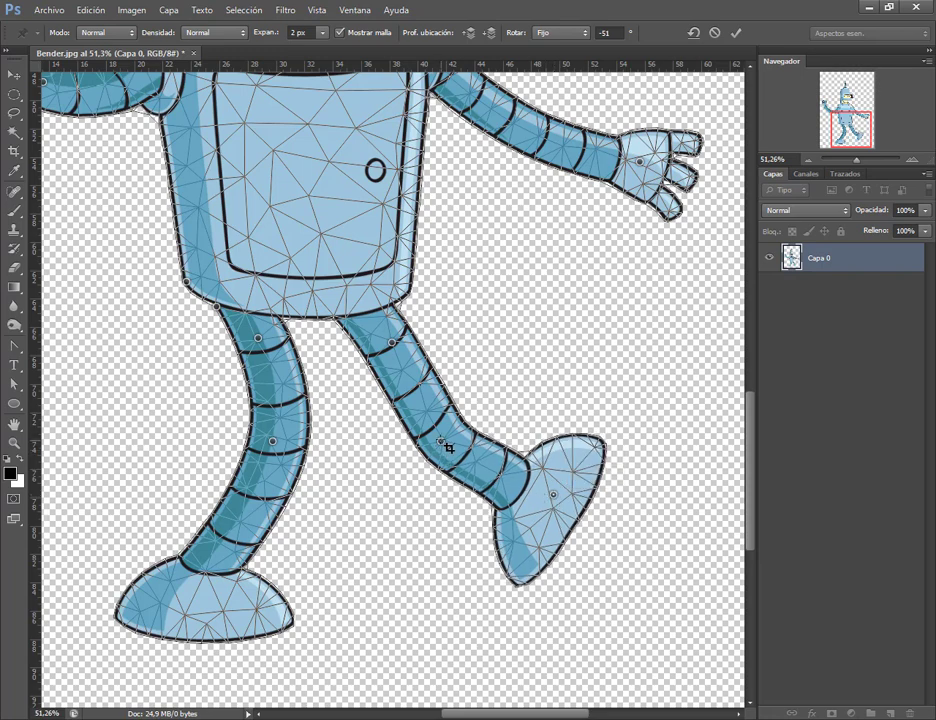
Refine the knee bend and foot tilt into a kick, then fit the image on screen
{"action": "left_click_drag", "start_coordinate": [447, 447], "coordinate": [455, 428]}
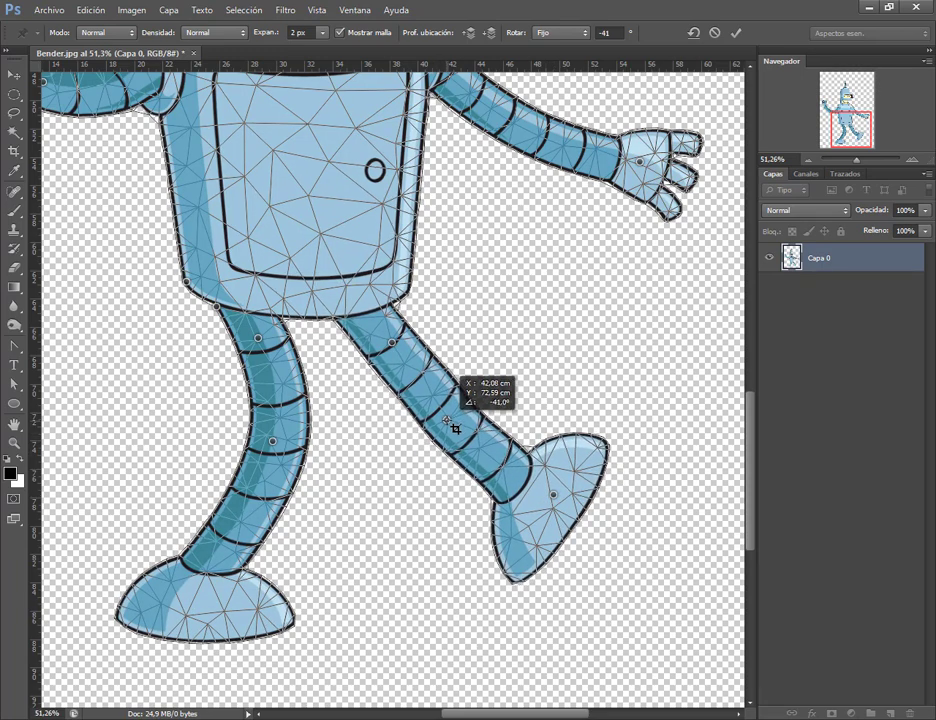
{"action": "left_click_drag", "start_coordinate": [455, 428], "coordinate": [456, 422]}
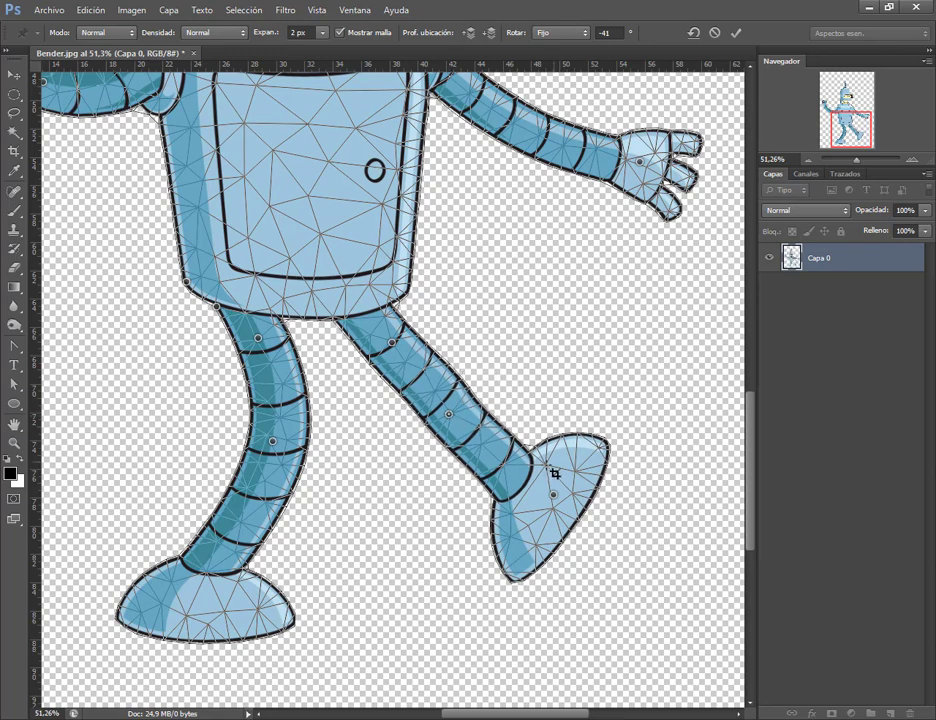
{"action": "left_click_drag", "start_coordinate": [562, 492], "coordinate": [593, 455]}
{"action": "left_click_drag", "start_coordinate": [456, 425], "coordinate": [440, 432]}
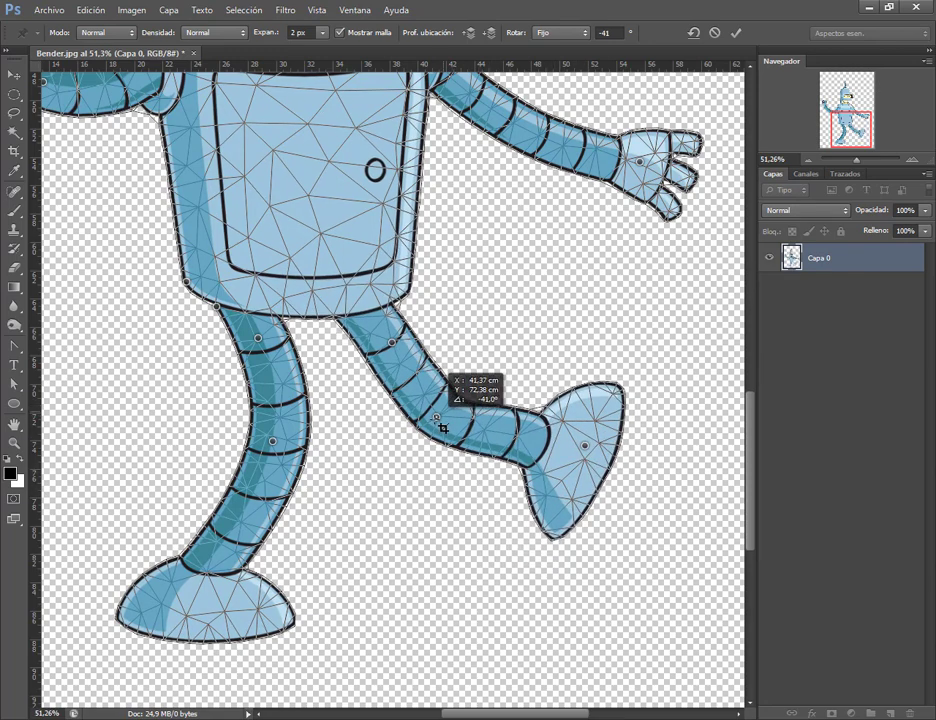
{"action": "mouse_move", "coordinate": [594, 449]}
{"action": "left_mouse_down"}
{"action": "mouse_move", "coordinate": [583, 450]}
{"action": "mouse_move", "coordinate": [595, 459]}
{"action": "mouse_move", "coordinate": [580, 459]}
{"action": "mouse_move", "coordinate": [597, 459]}
{"action": "left_mouse_up"}
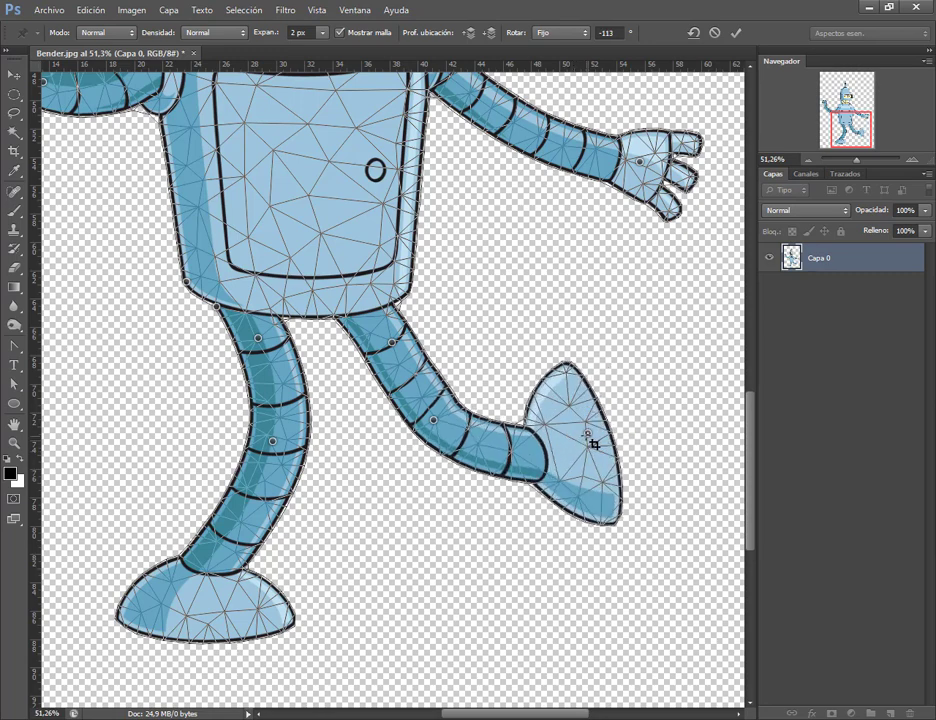
{"action": "left_click_drag", "start_coordinate": [594, 444], "coordinate": [586, 458]}
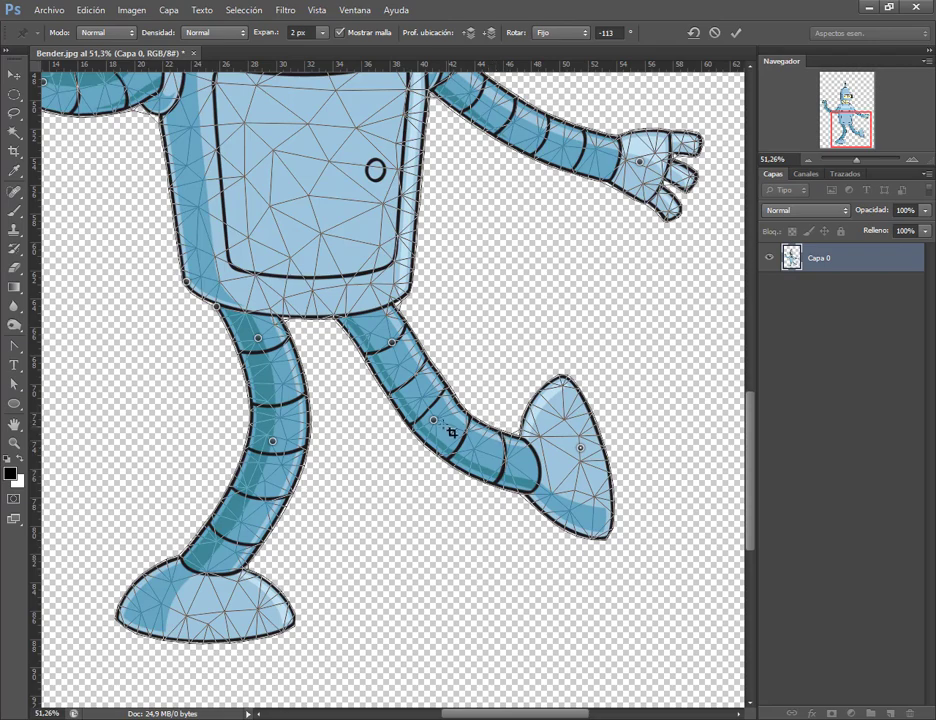
{"action": "key", "text": "ctrl+0"}
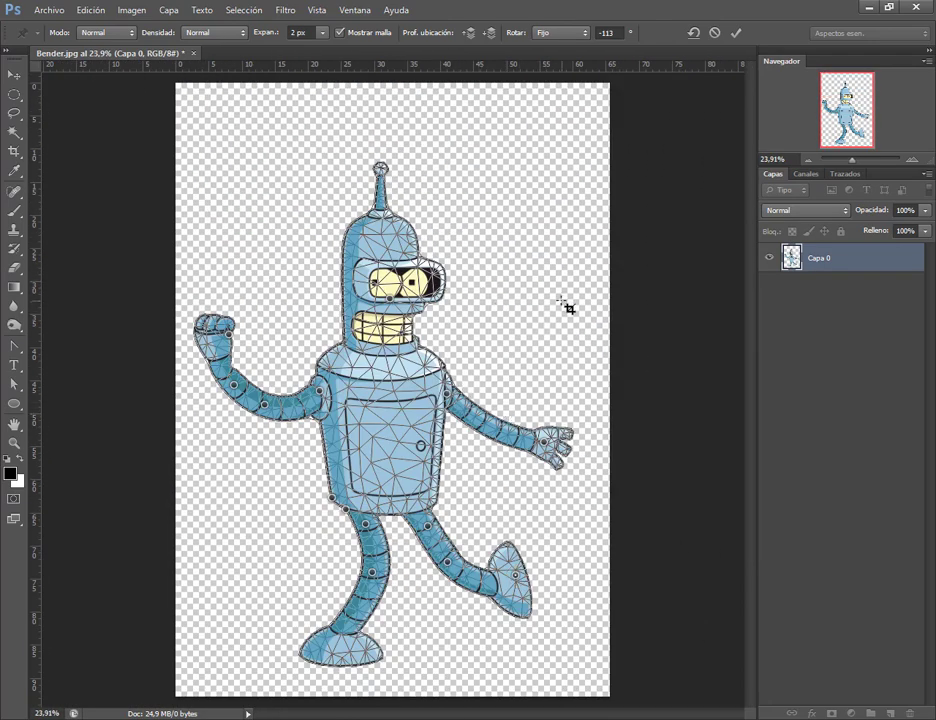
Commit the Puppet Warp pose to Bender's Capa 0 layer
{"action": "key", "text": "alt+space"}
{"action": "left_click", "coordinate": [396, 10]}
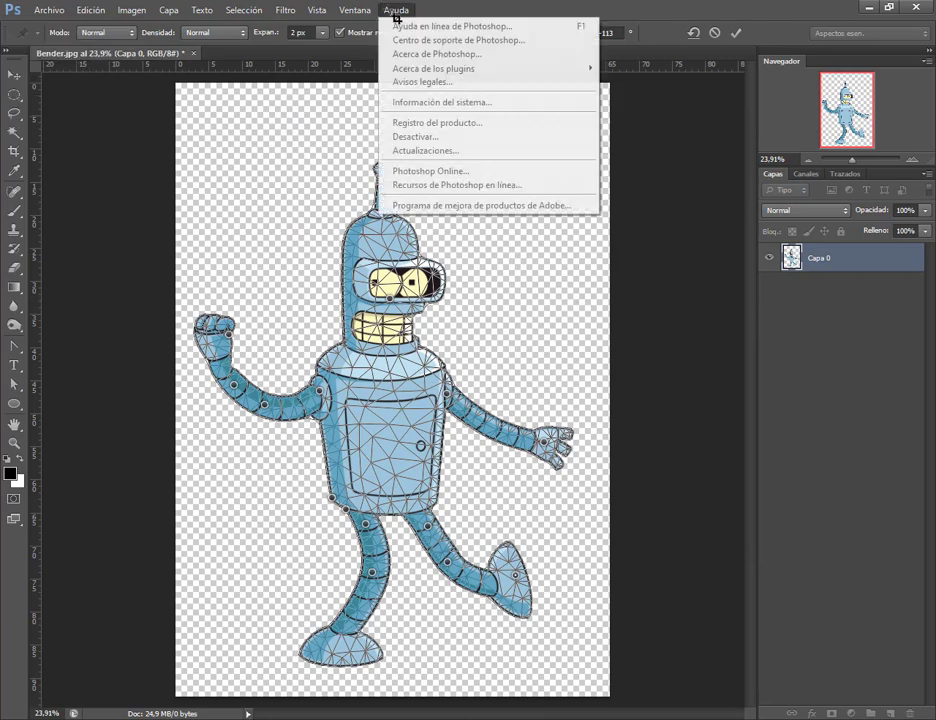
{"action": "key", "text": "Escape"}
{"action": "key", "text": "Return"}
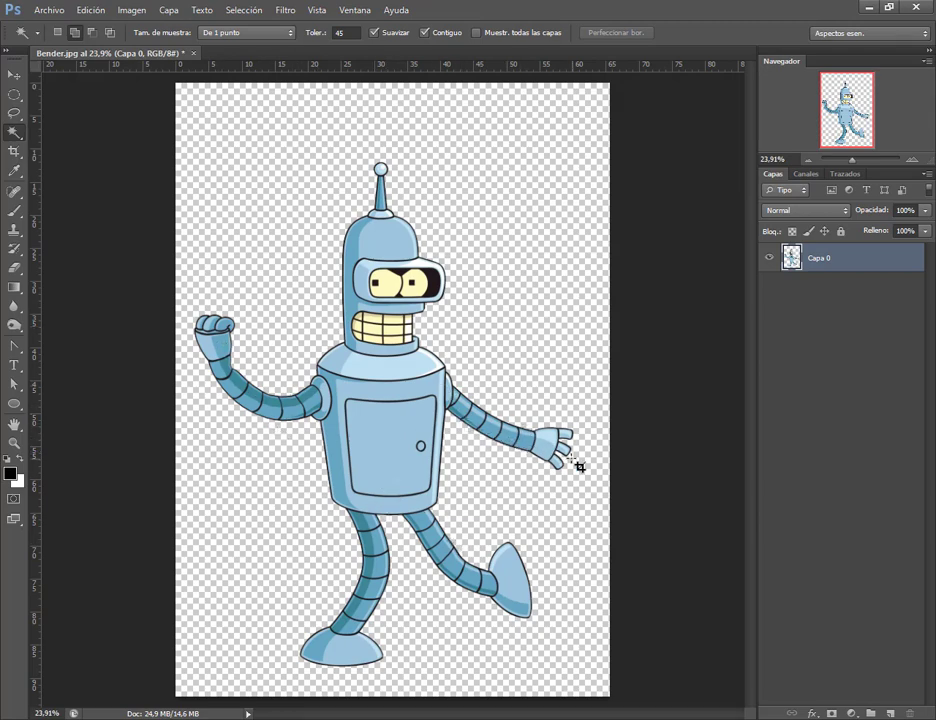
Zoom in to check Bender's warped body, arms, legs and raised foot
{"action": "scroll", "coordinate": [249, 348], "scroll_direction": "up", "scroll_amount": 1}
{"action": "scroll", "coordinate": [240, 406], "scroll_direction": "up", "scroll_amount": 3}
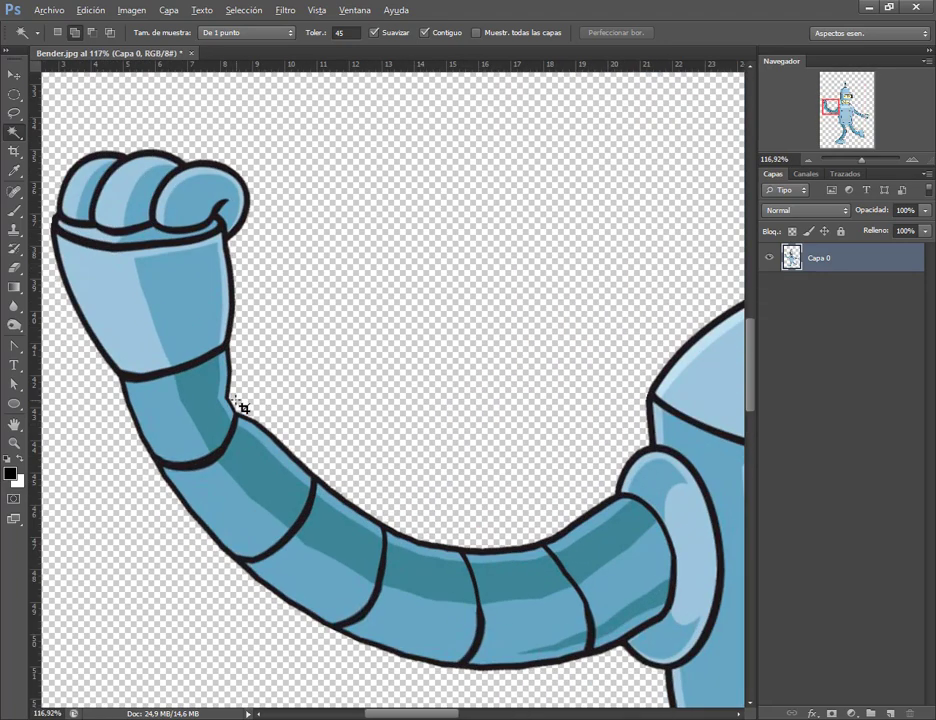
{"action": "scroll", "coordinate": [237, 425], "scroll_direction": "up", "scroll_amount": 2}
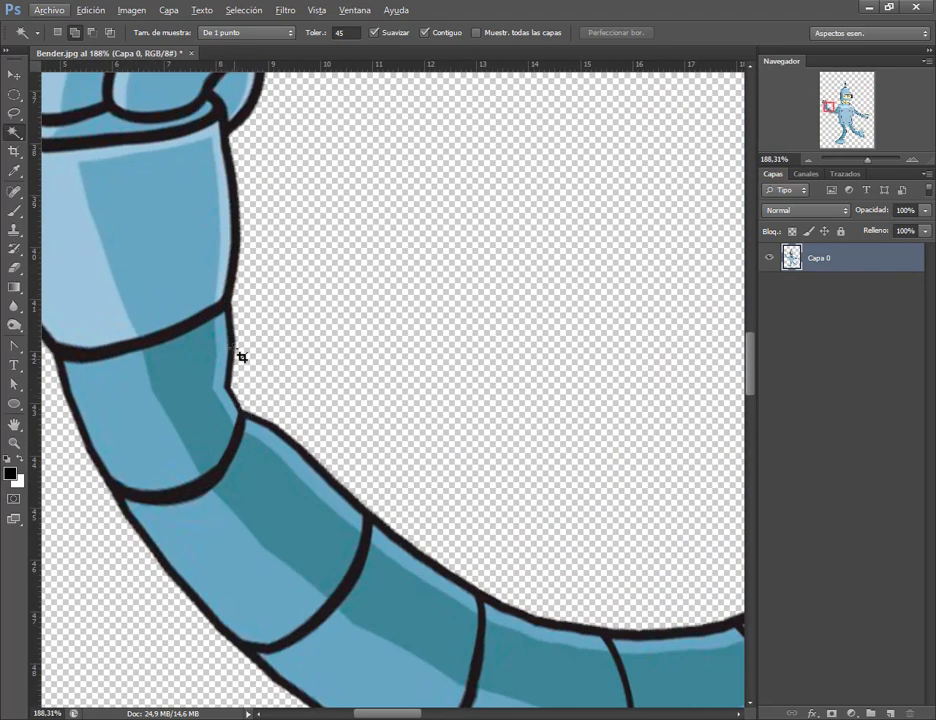
{"action": "scroll", "coordinate": [251, 428], "scroll_direction": "down", "scroll_amount": 2}
{"action": "scroll", "coordinate": [425, 477], "scroll_direction": "down", "scroll_amount": 2}
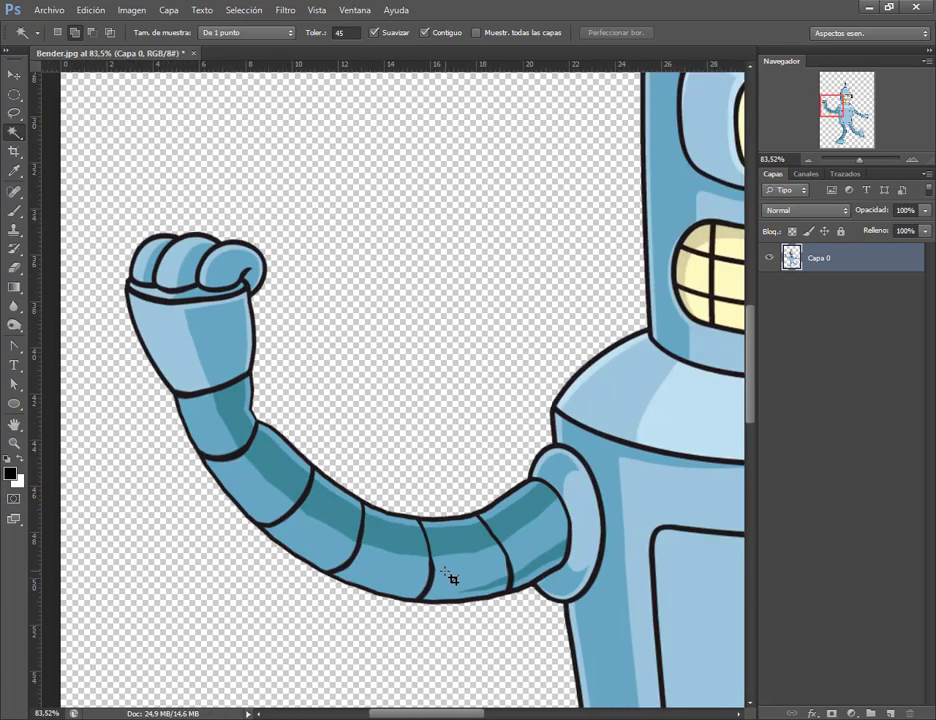
{"action": "scroll", "coordinate": [451, 578], "scroll_direction": "up", "scroll_amount": 2}
{"action": "scroll", "coordinate": [462, 599], "scroll_direction": "up", "scroll_amount": 2}
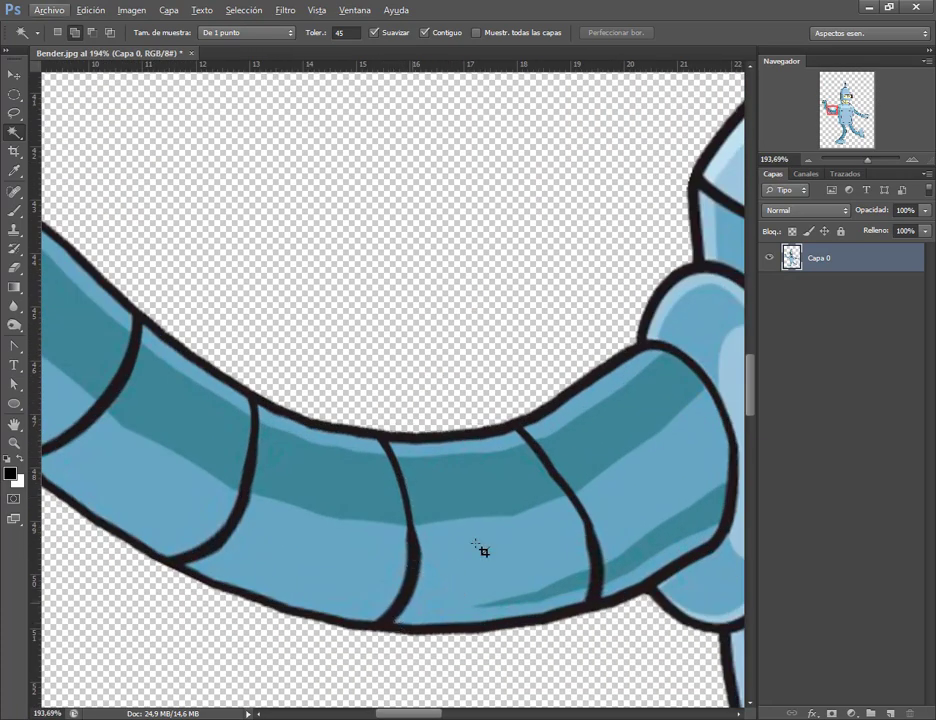
{"action": "left_click", "coordinate": [14, 74]}
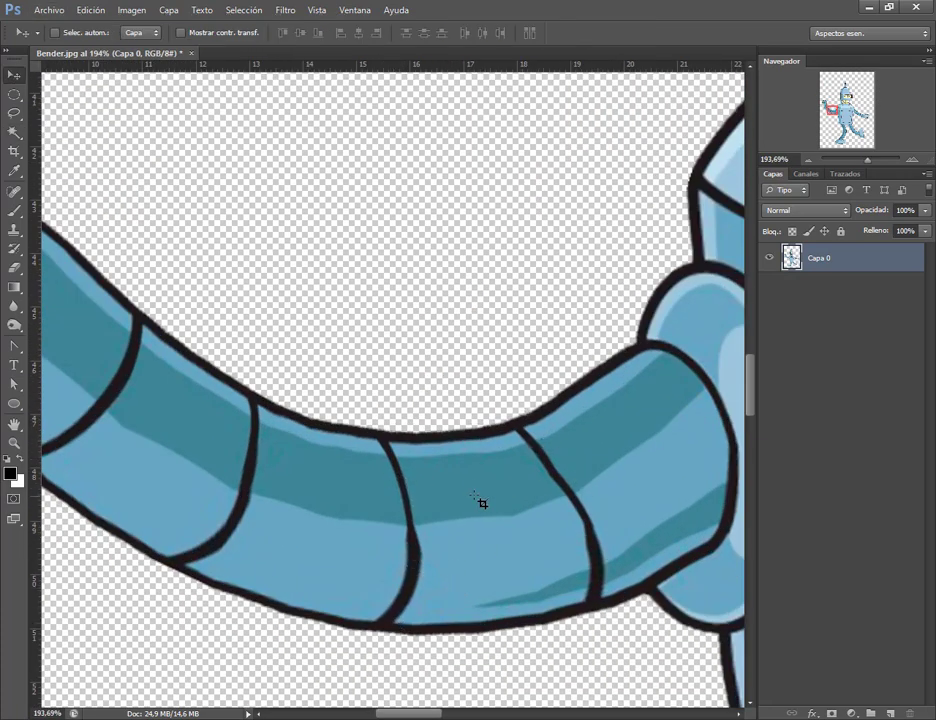
{"action": "scroll", "coordinate": [478, 501], "scroll_direction": "down", "scroll_amount": 2}
{"action": "scroll", "coordinate": [493, 495], "scroll_direction": "down", "scroll_amount": 2}
{"action": "left_click_drag", "start_coordinate": [567, 512], "coordinate": [299, 320]}
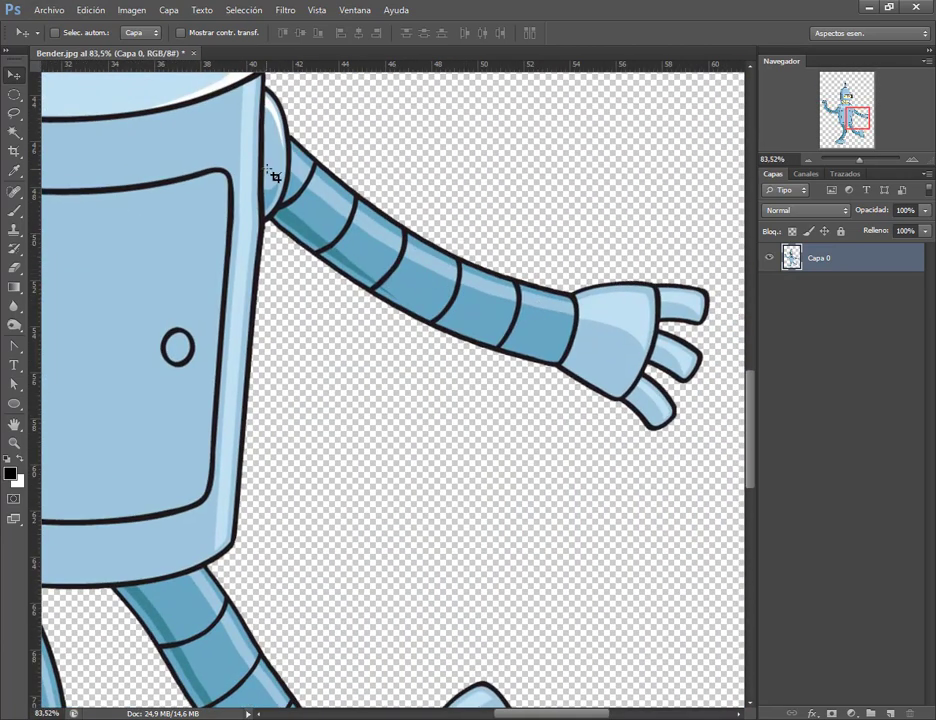
{"action": "left_click_drag", "start_coordinate": [418, 448], "coordinate": [577, 96]}
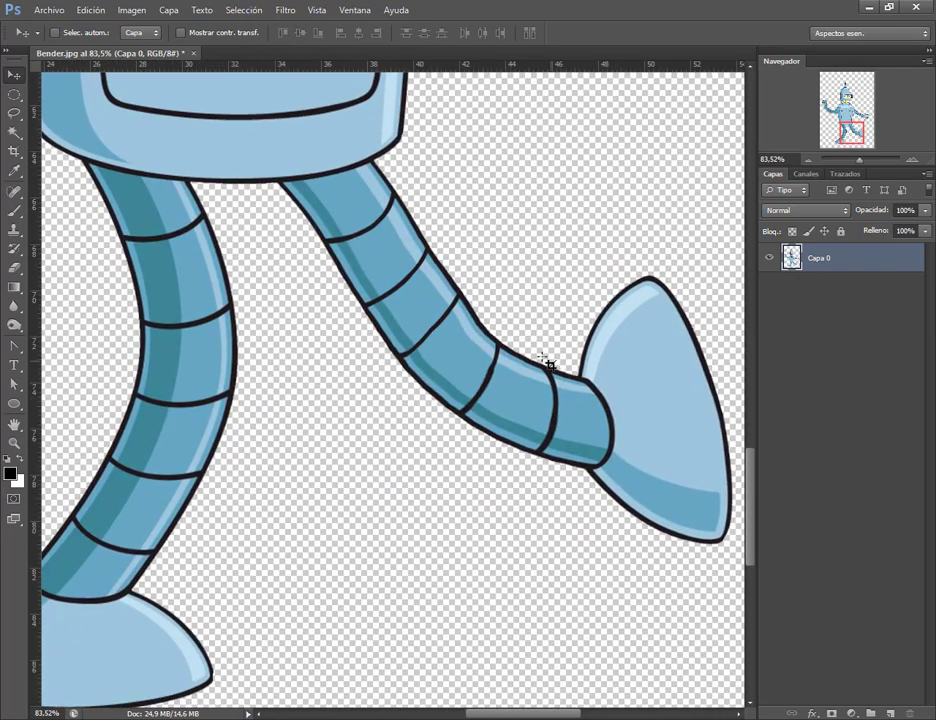
Move Bender slightly higher and left on the canvas
{"action": "scroll", "coordinate": [550, 360], "scroll_direction": "down", "scroll_amount": 3}
{"action": "scroll", "coordinate": [552, 358], "scroll_direction": "down", "scroll_amount": 3}
{"action": "scroll", "coordinate": [552, 355], "scroll_direction": "down", "scroll_amount": 3}
{"action": "scroll", "coordinate": [552, 355], "scroll_direction": "down", "scroll_amount": 1}
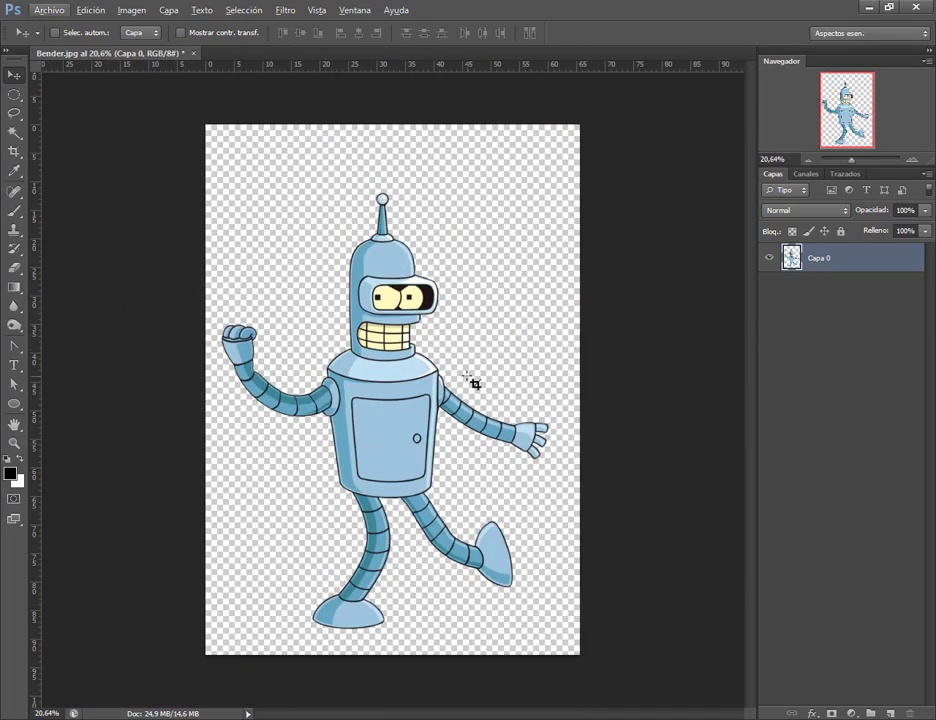
{"action": "left_click_drag", "start_coordinate": [427, 428], "coordinate": [423, 401]}
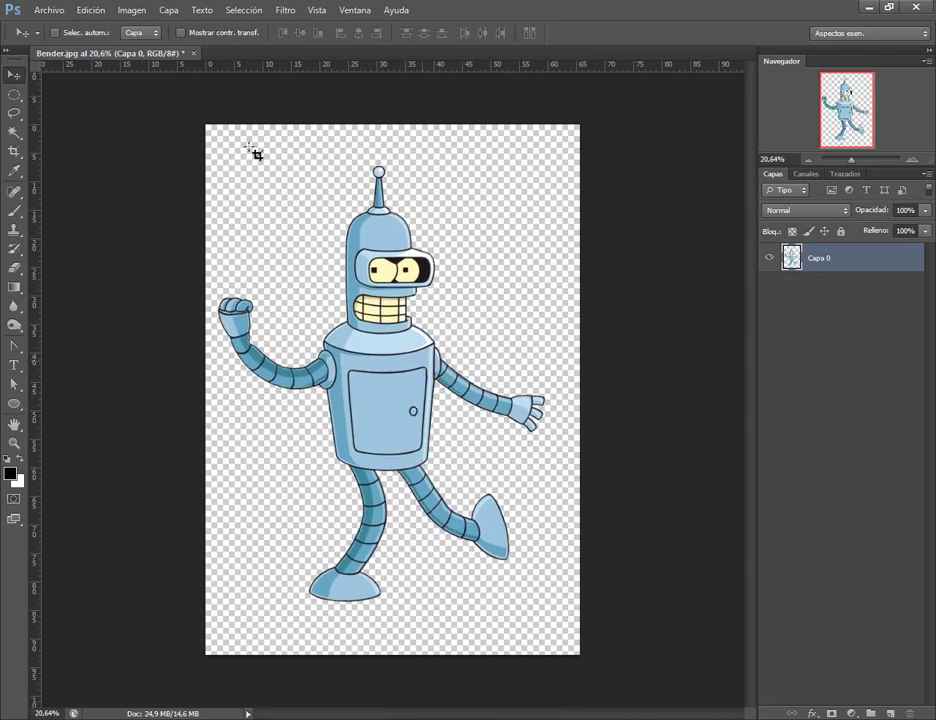
Open the History panel and place it beside the Navigator
{"action": "left_click", "coordinate": [92, 12]}
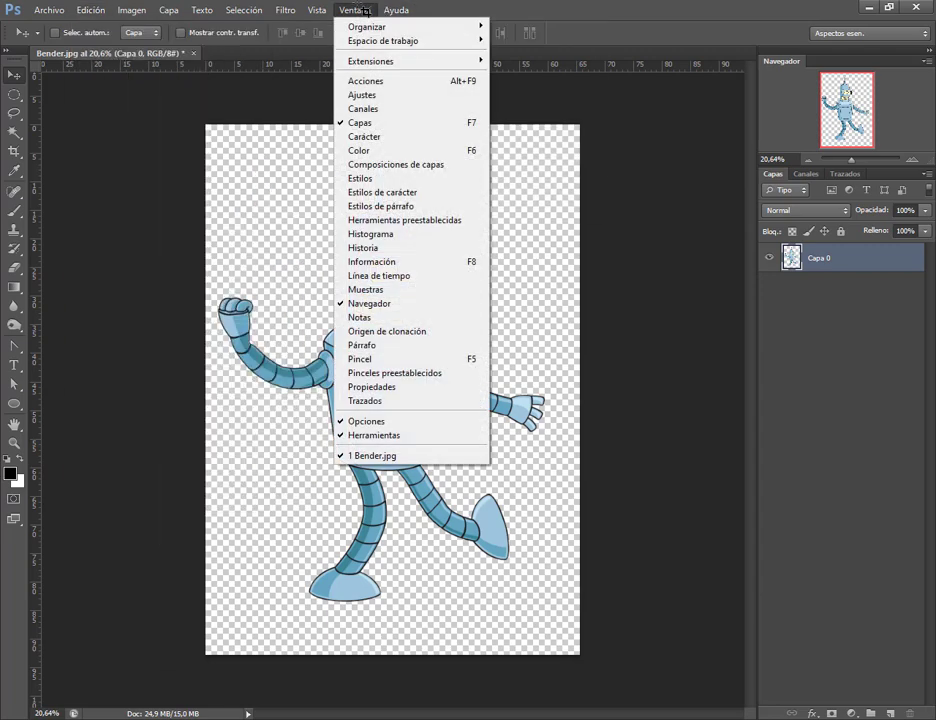
{"action": "left_click", "coordinate": [379, 250]}
{"action": "left_click_drag", "start_coordinate": [480, 74], "coordinate": [681, 105]}
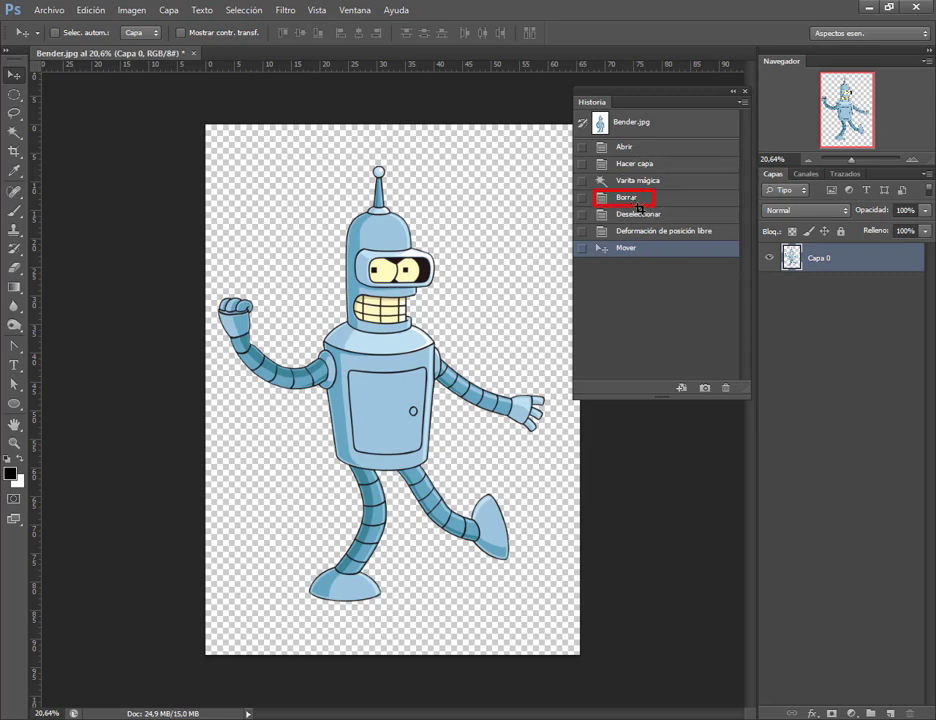
Step back through the Borrar and Deseleccionar states, then return to the final Mover state
{"action": "left_click", "coordinate": [630, 200]}
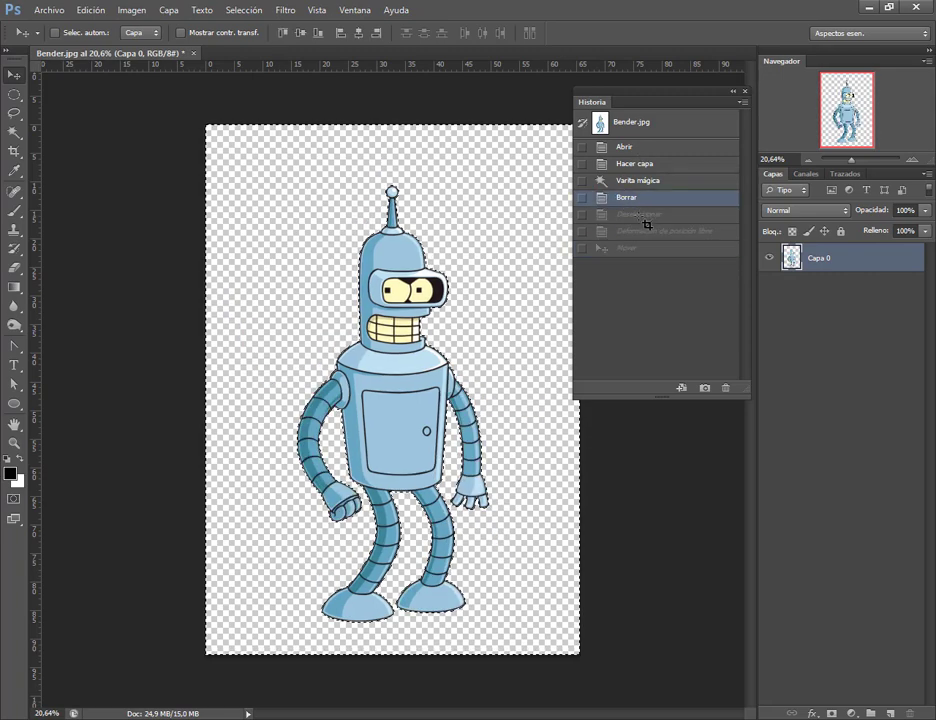
{"action": "left_click", "coordinate": [643, 215]}
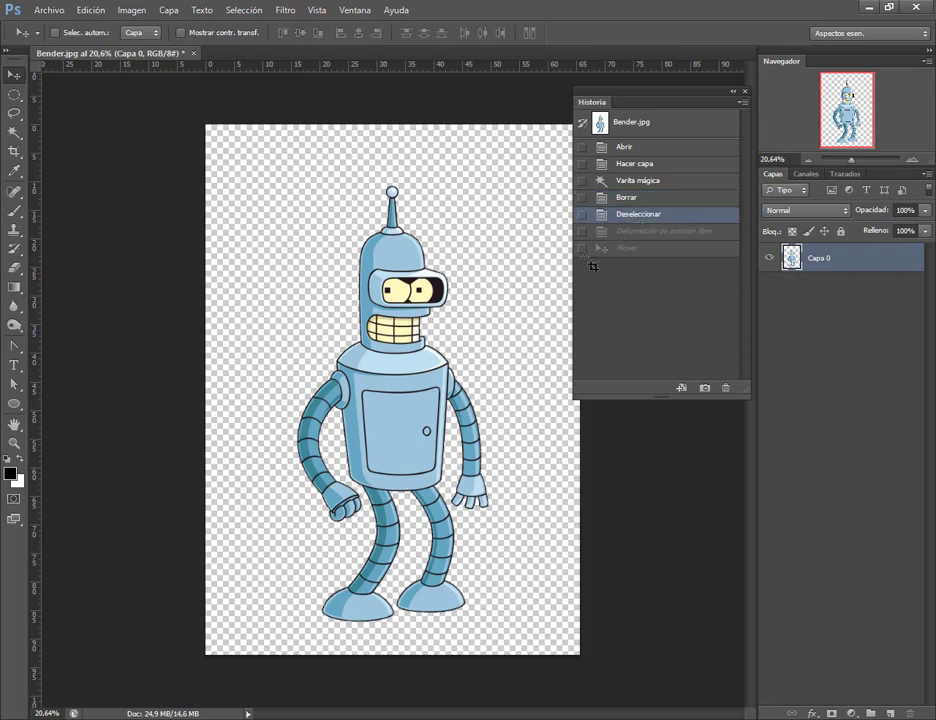
{"action": "left_click_drag", "start_coordinate": [568, 95], "coordinate": [748, 262]}
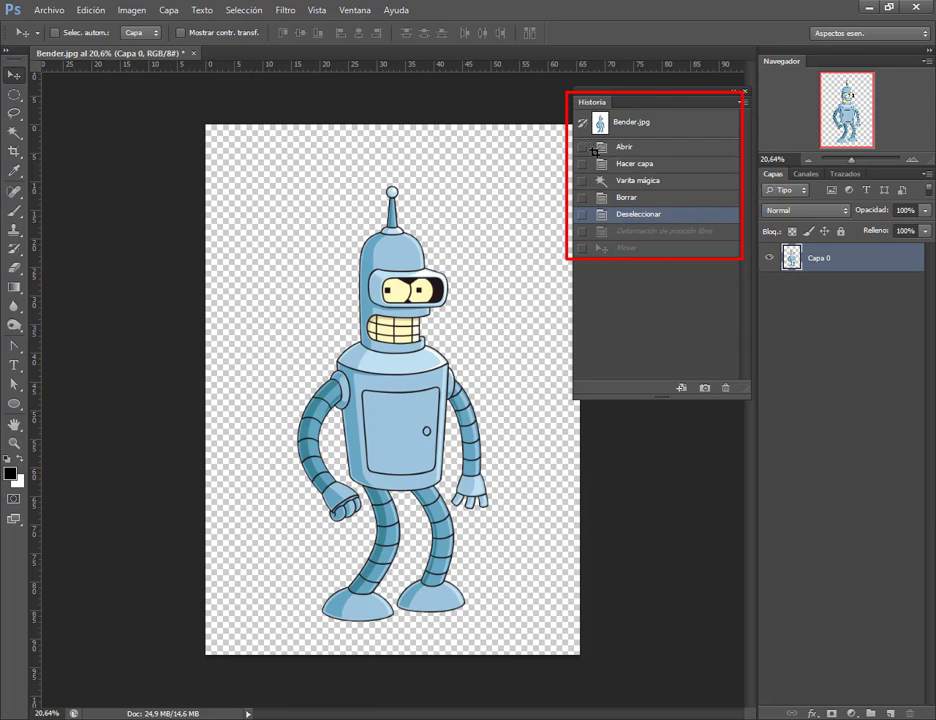
{"action": "mouse_move", "coordinate": [543, 134]}
{"action": "left_mouse_down"}
{"action": "mouse_move", "coordinate": [574, 162]}
{"action": "mouse_move", "coordinate": [576, 214]}
{"action": "left_mouse_up"}
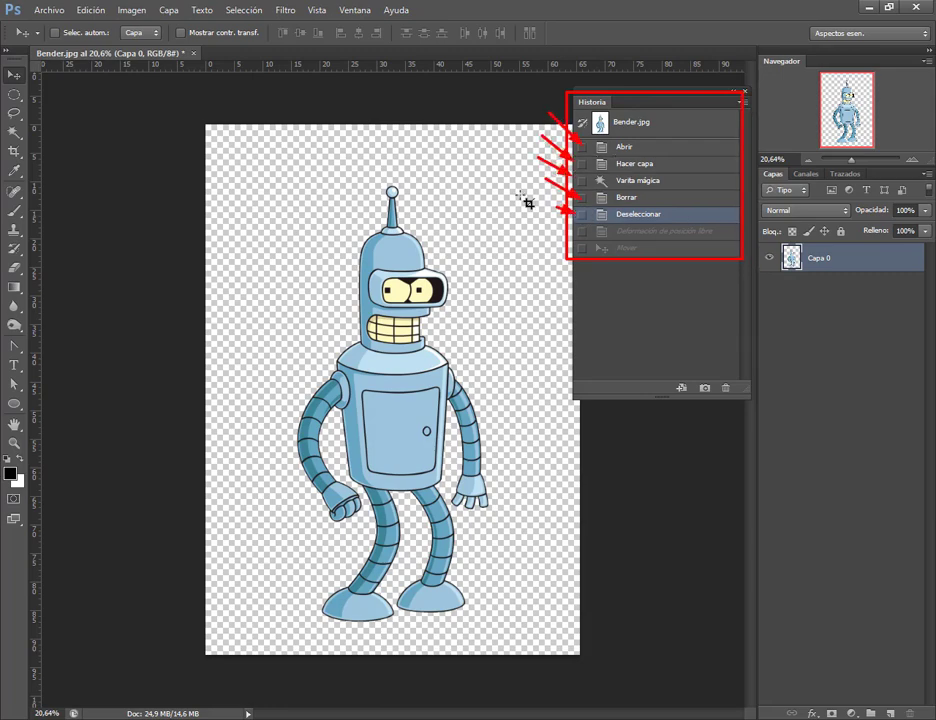
{"action": "key", "text": "Escape"}
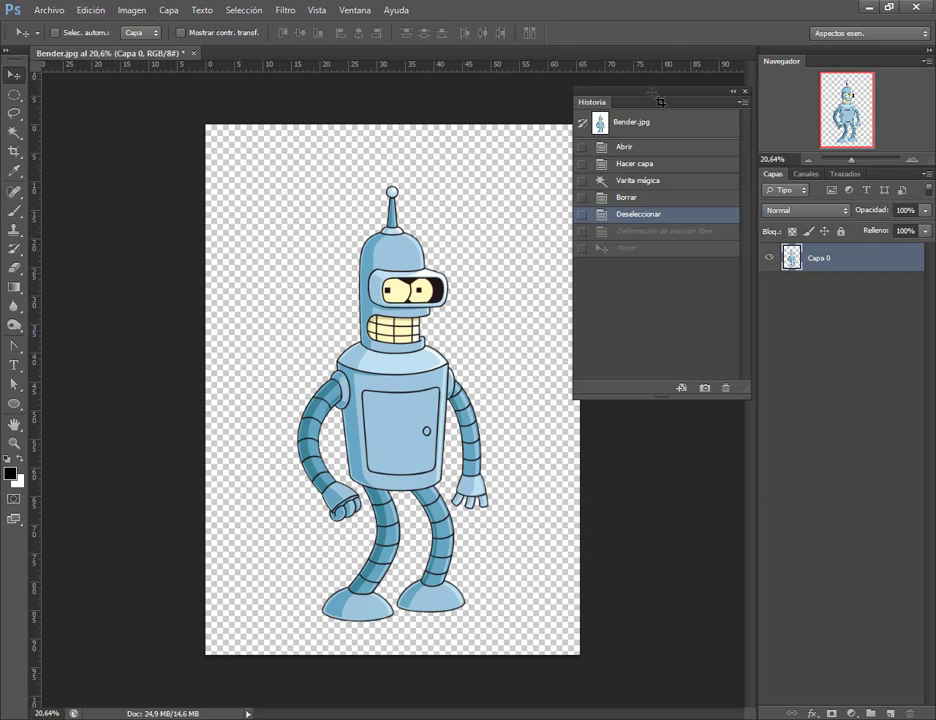
{"action": "left_click_drag", "start_coordinate": [660, 101], "coordinate": [653, 106]}
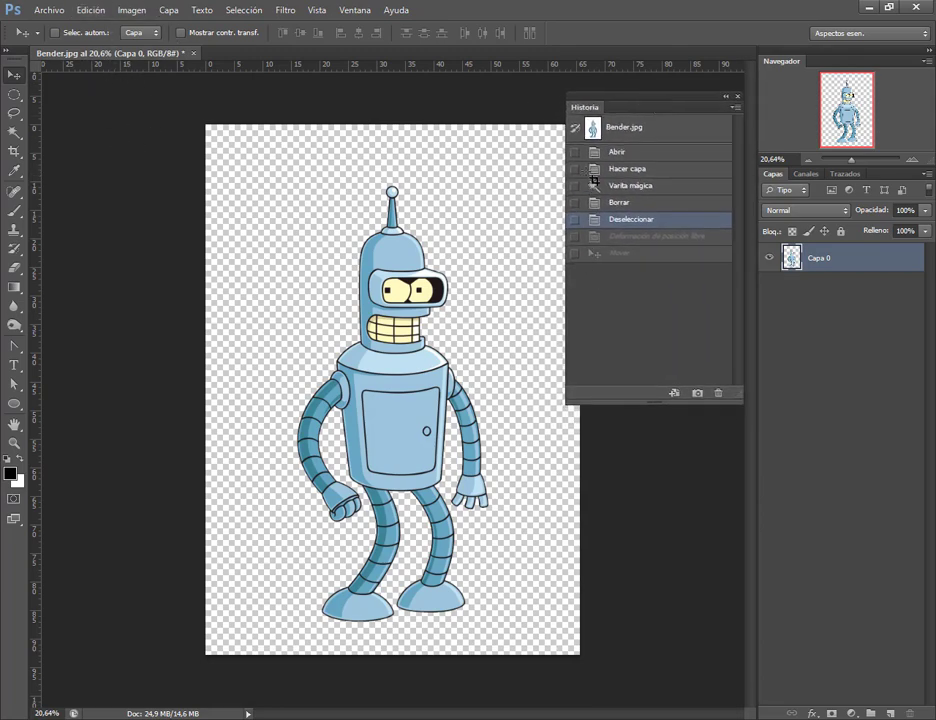
{"action": "left_click", "coordinate": [630, 258]}
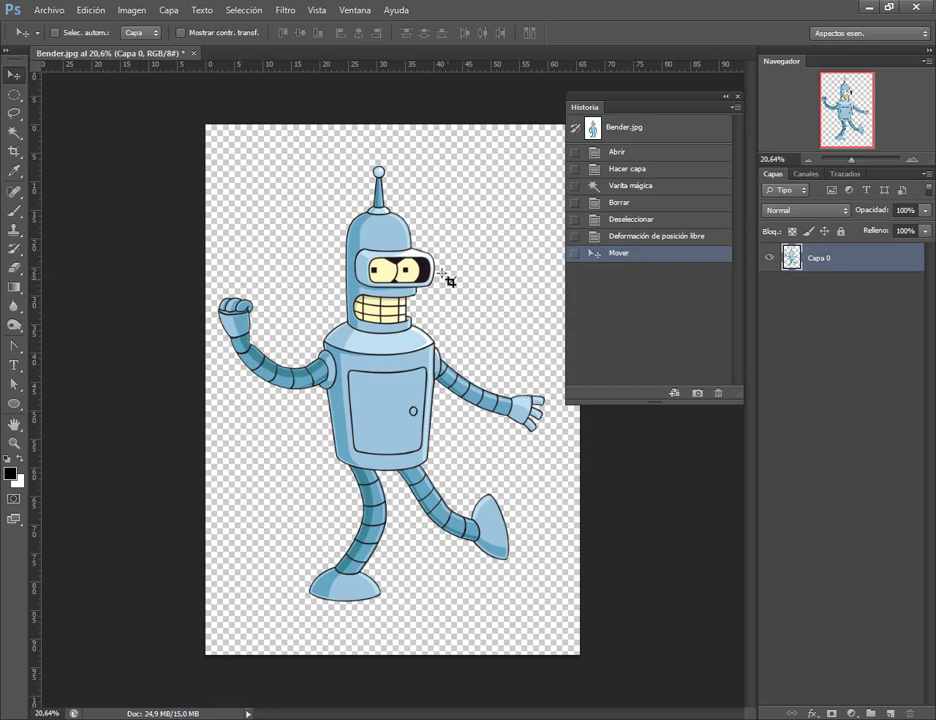
Revert to the Deseleccionar history state and switch to the Google Meet call
{"action": "left_click", "coordinate": [640, 220]}
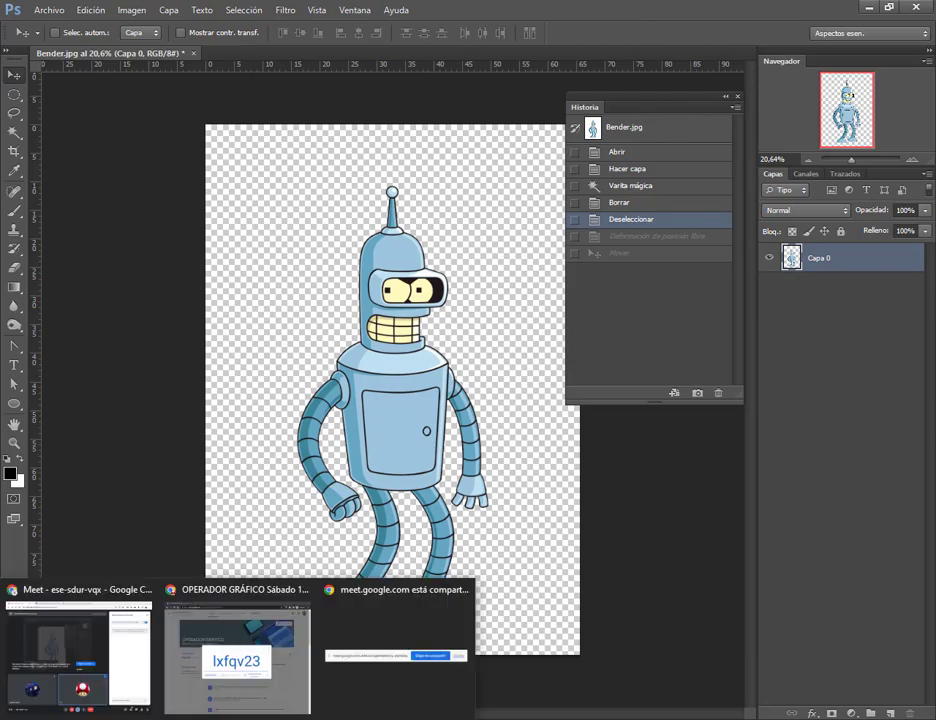
{"action": "left_click", "coordinate": [140, 660]}
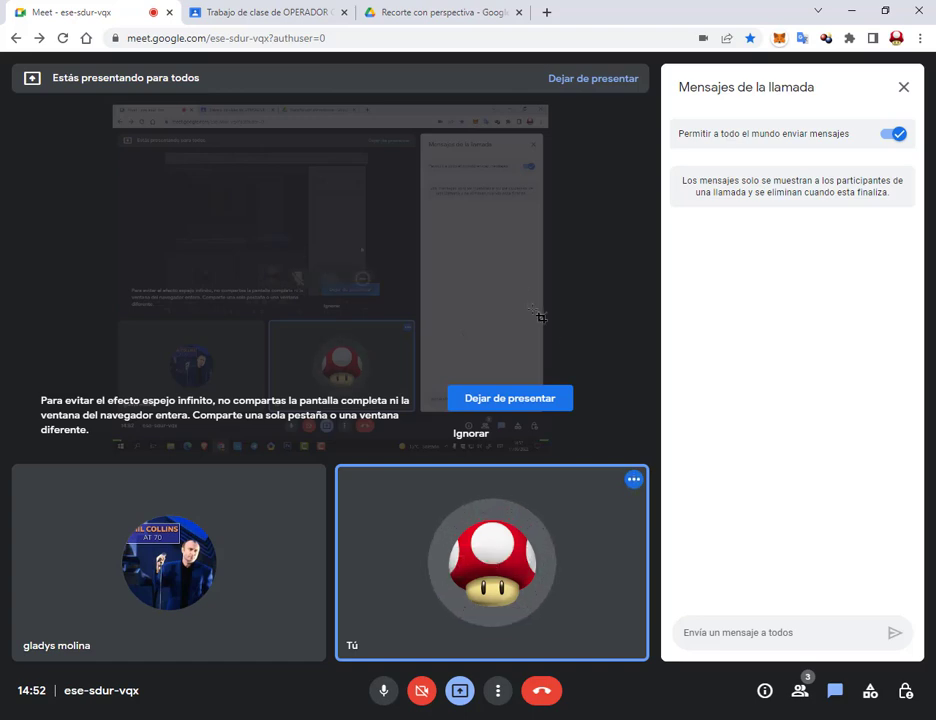
Switch between the Meet call and a new Chrome tab, then bring forward the 5.Deformación libre folder window
{"action": "left_click", "coordinate": [546, 12]}
{"action": "left_click", "coordinate": [68, 10]}
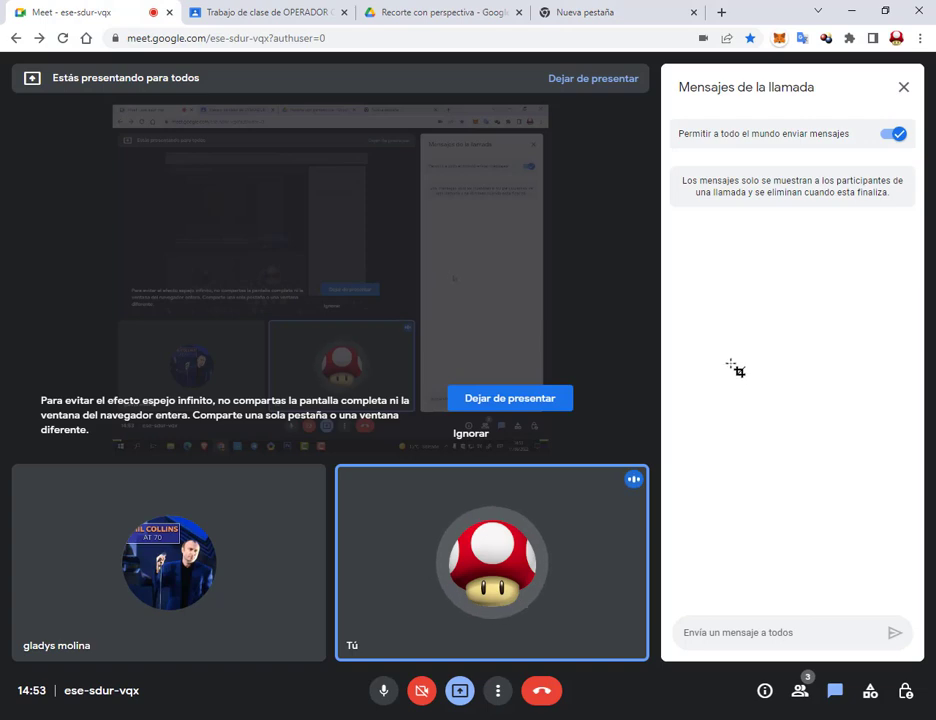
{"action": "left_click", "coordinate": [621, 10]}
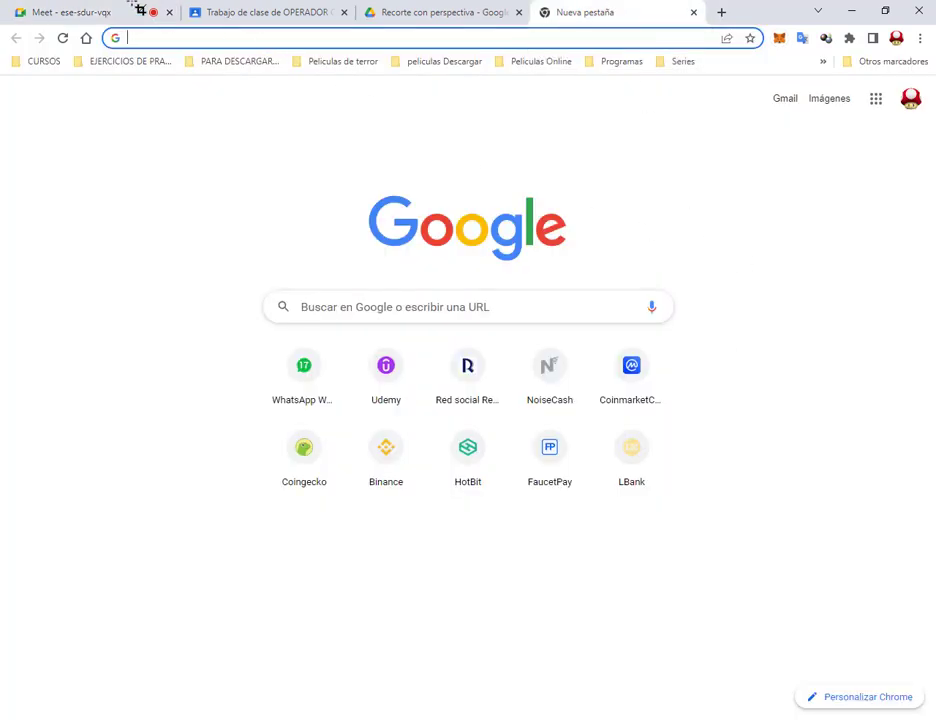
{"action": "left_click", "coordinate": [146, 10]}
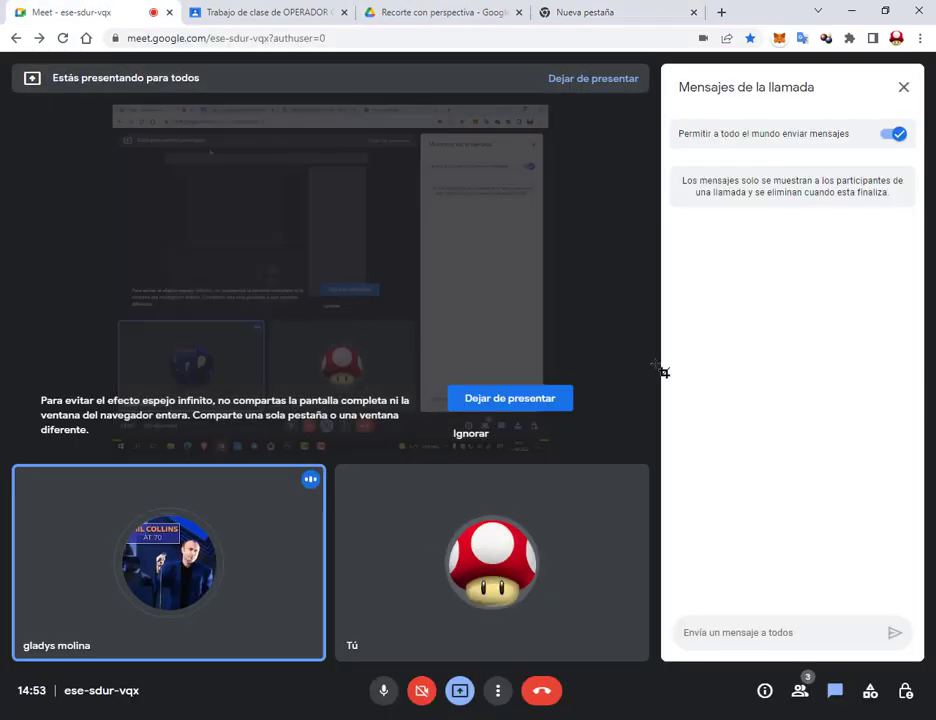
{"action": "left_click", "coordinate": [510, 9]}
{"action": "left_click", "coordinate": [600, 10]}
Preview pexels-subodh-bajpai-2532216.jpg from the 1.Recortar folder, then drag it into Photoshop
{"action": "left_click", "coordinate": [146, 710]}
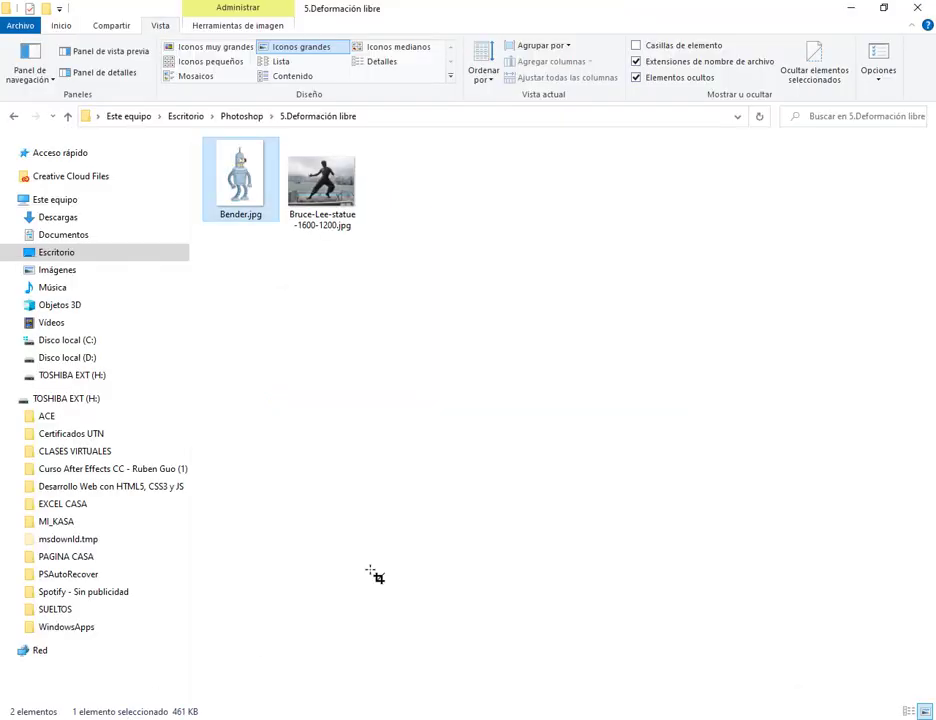
{"action": "left_click", "coordinate": [256, 118]}
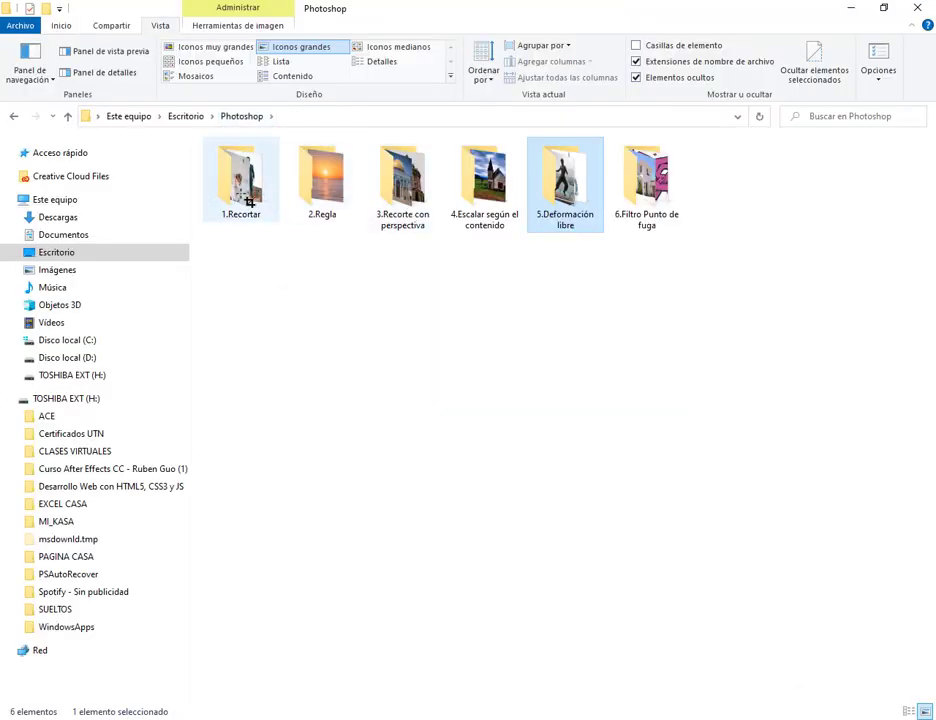
{"action": "double_click", "coordinate": [240, 180]}
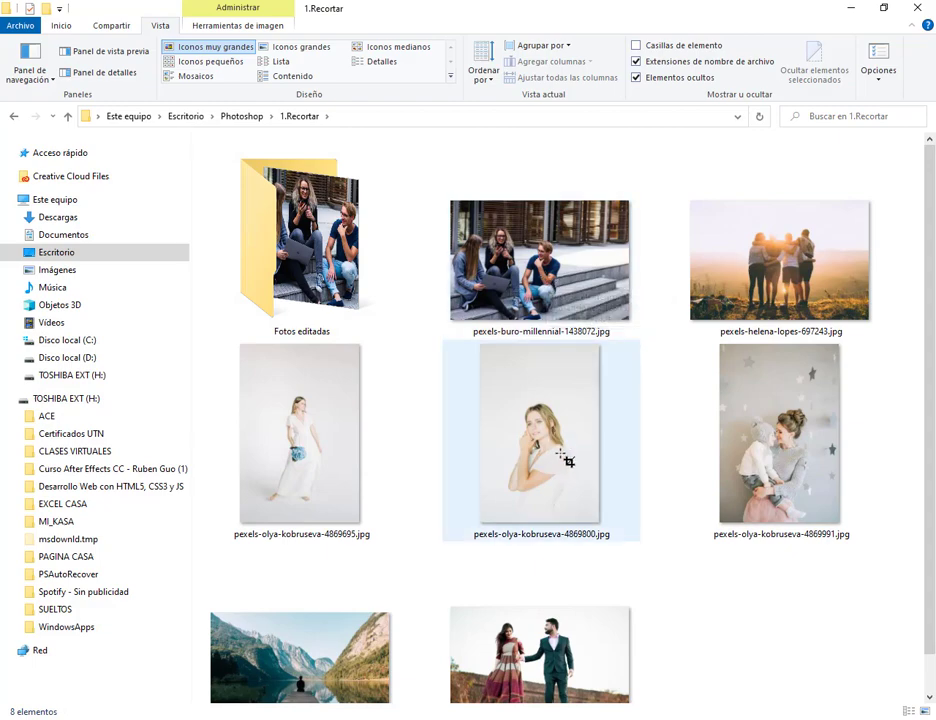
{"action": "scroll", "coordinate": [566, 500], "scroll_direction": "down", "scroll_amount": 1}
{"action": "double_click", "coordinate": [569, 612]}
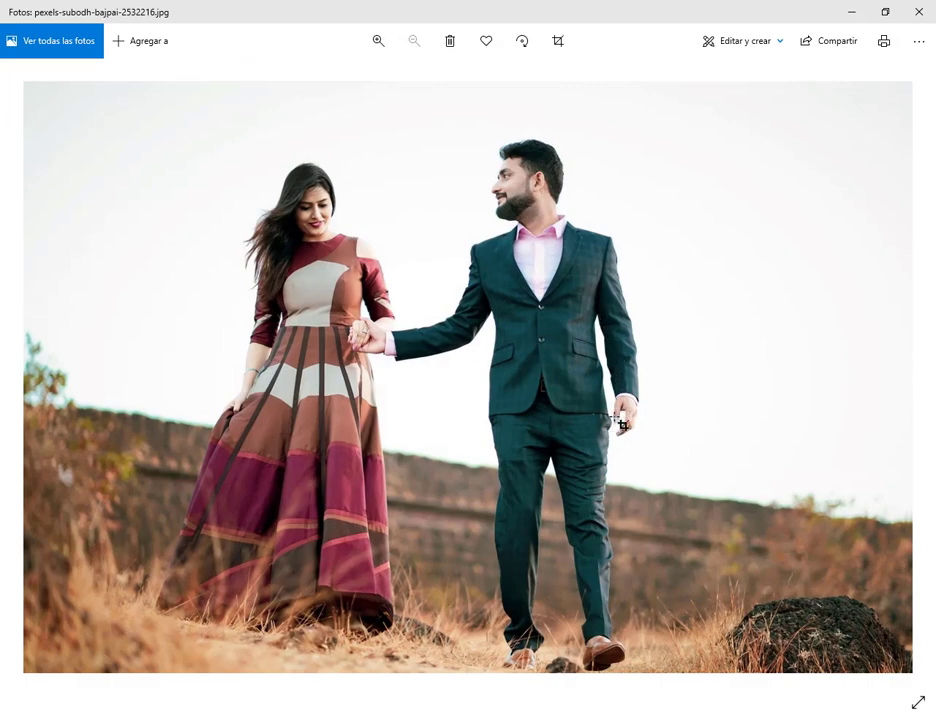
{"action": "left_click", "coordinate": [918, 11]}
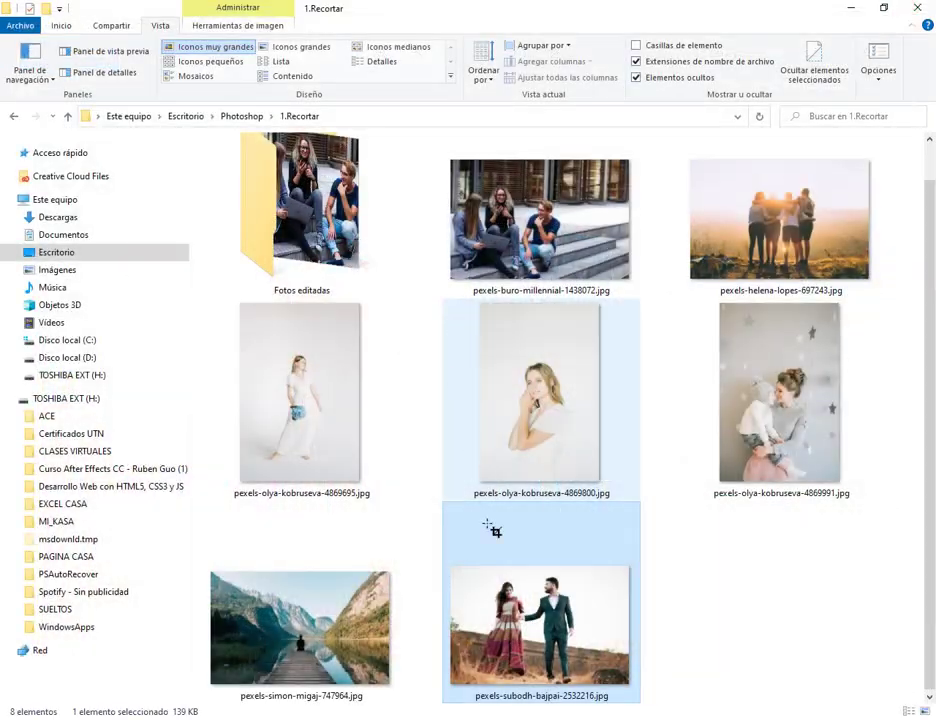
{"action": "left_click_drag", "start_coordinate": [440, 657], "coordinate": [415, 67]}
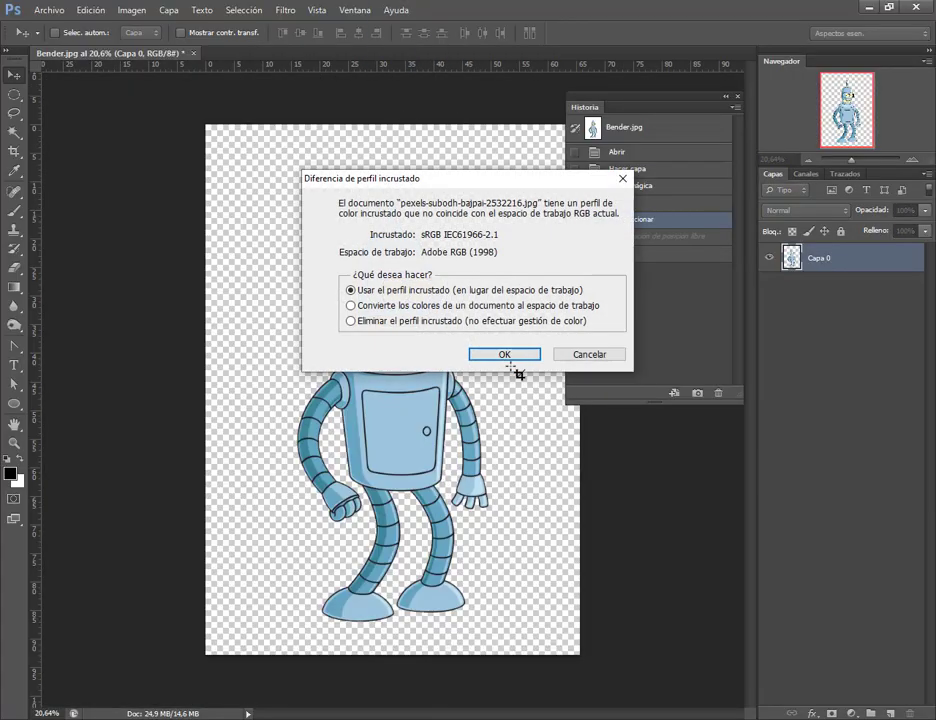
Open the couple photo, keeping its embedded colour profile
{"action": "left_click", "coordinate": [520, 358]}
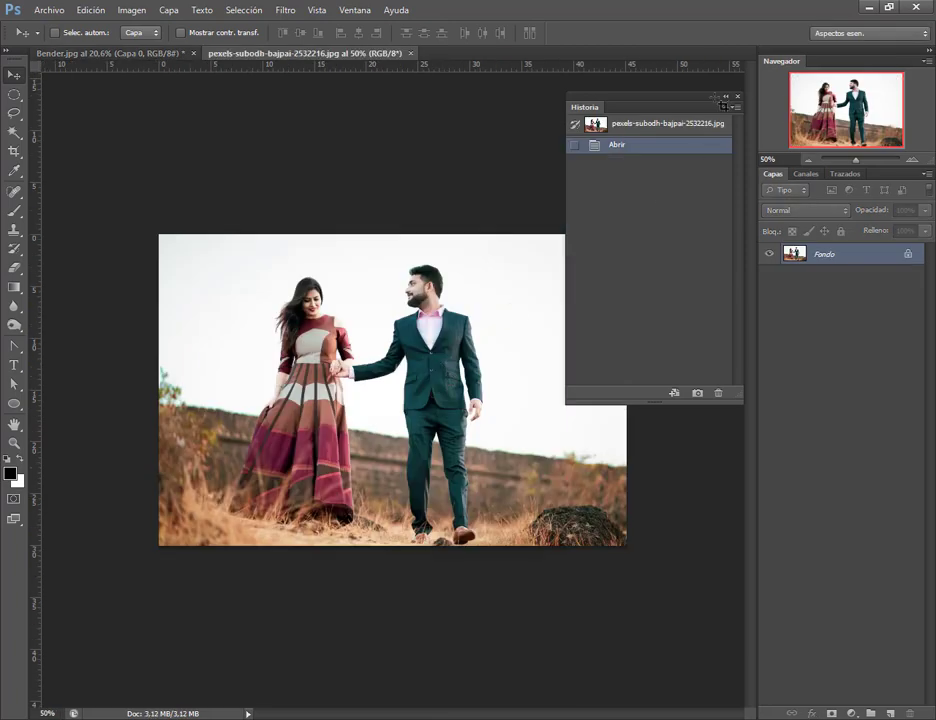
{"action": "left_click", "coordinate": [728, 98]}
{"action": "scroll", "coordinate": [497, 451], "scroll_direction": "up", "scroll_amount": 5, "text": "alt"}
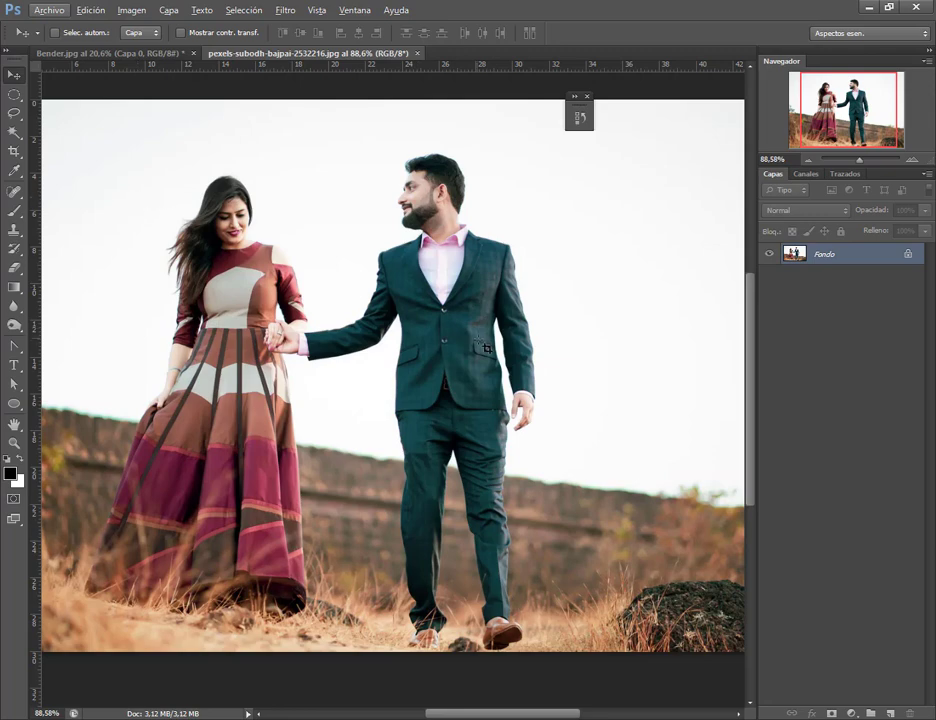
Start tracing the man from his head with the Magnetic Lasso
{"action": "left_click", "coordinate": [14, 113]}
{"action": "left_click", "coordinate": [55, 139]}
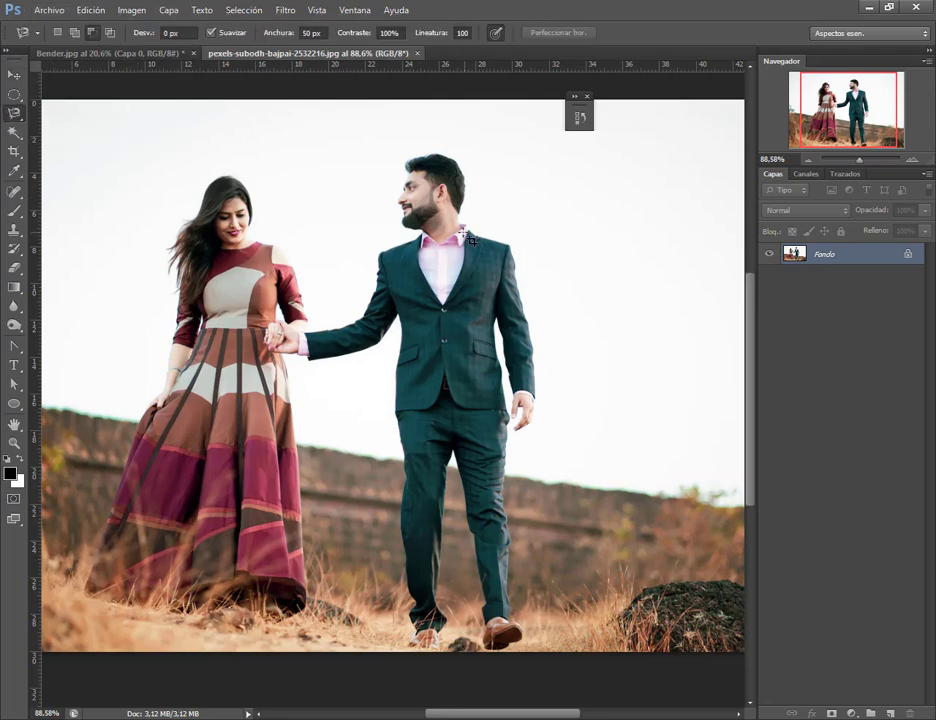
{"action": "left_click", "coordinate": [408, 160]}
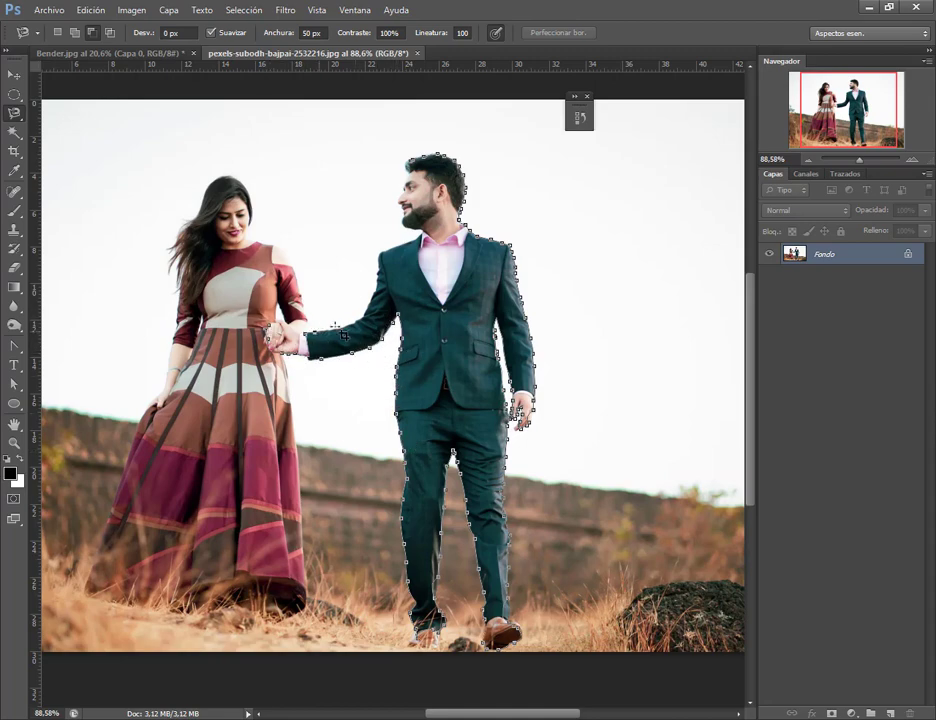
Close the lasso outline around the man and extend it around his hand
{"action": "left_click", "coordinate": [408, 229]}
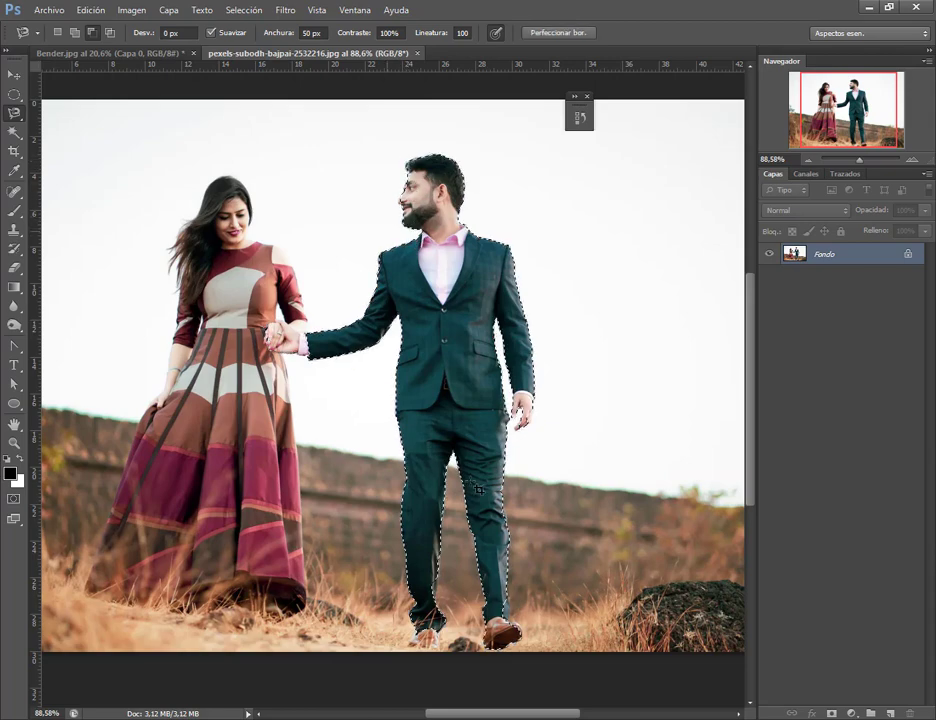
{"action": "scroll", "coordinate": [548, 440], "scroll_direction": "up", "scroll_amount": 3}
{"action": "scroll", "coordinate": [548, 450], "scroll_direction": "up", "scroll_amount": 3}
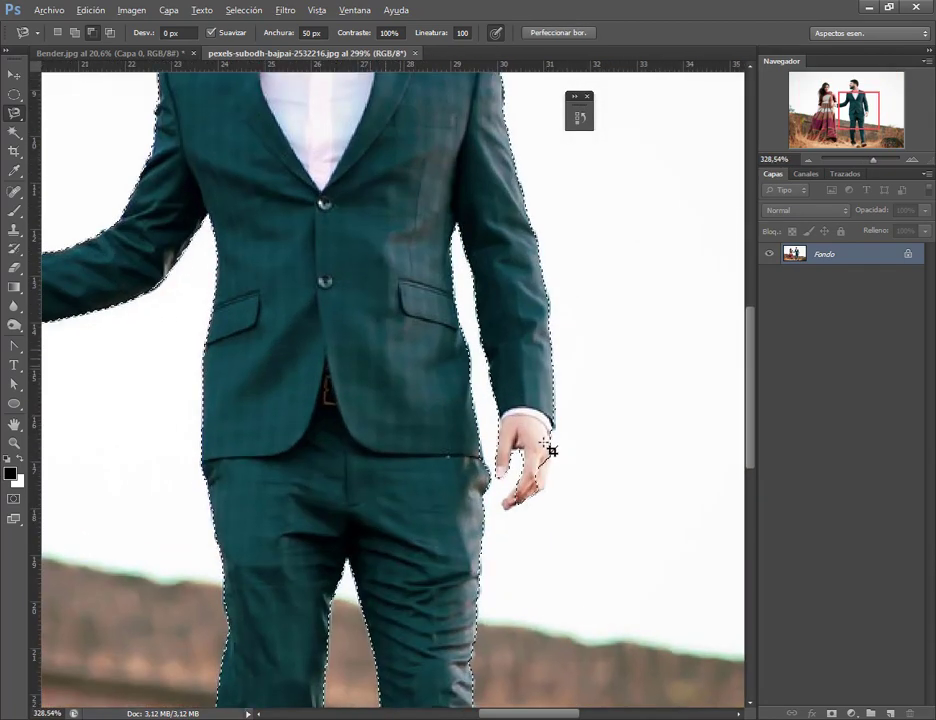
{"action": "scroll", "coordinate": [548, 450], "scroll_direction": "up", "scroll_amount": 1}
{"action": "left_click_drag", "start_coordinate": [14, 94], "coordinate": [80, 116]}
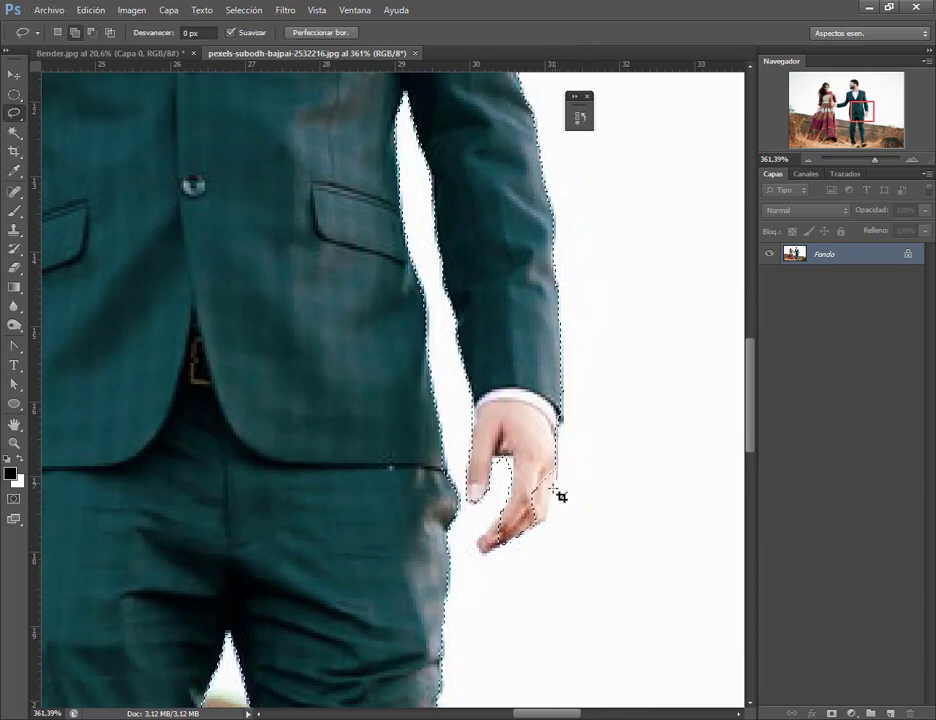
{"action": "left_click_drag", "start_coordinate": [561, 497], "coordinate": [539, 538]}
{"action": "scroll", "coordinate": [506, 545], "scroll_direction": "up", "scroll_amount": 3}
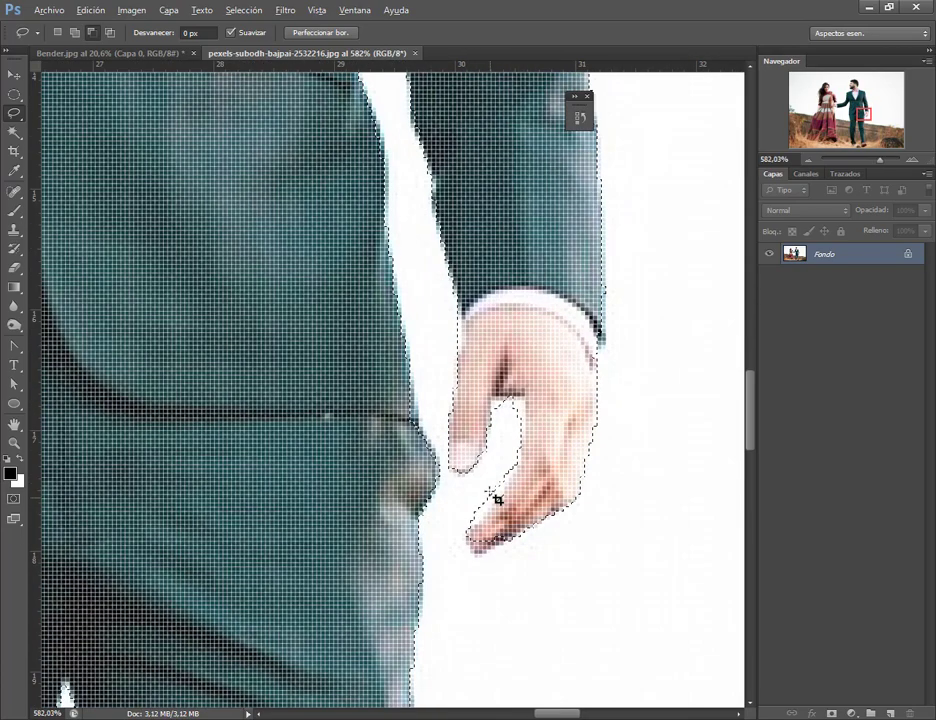
{"action": "scroll", "coordinate": [495, 520], "scroll_direction": "down", "scroll_amount": 2}
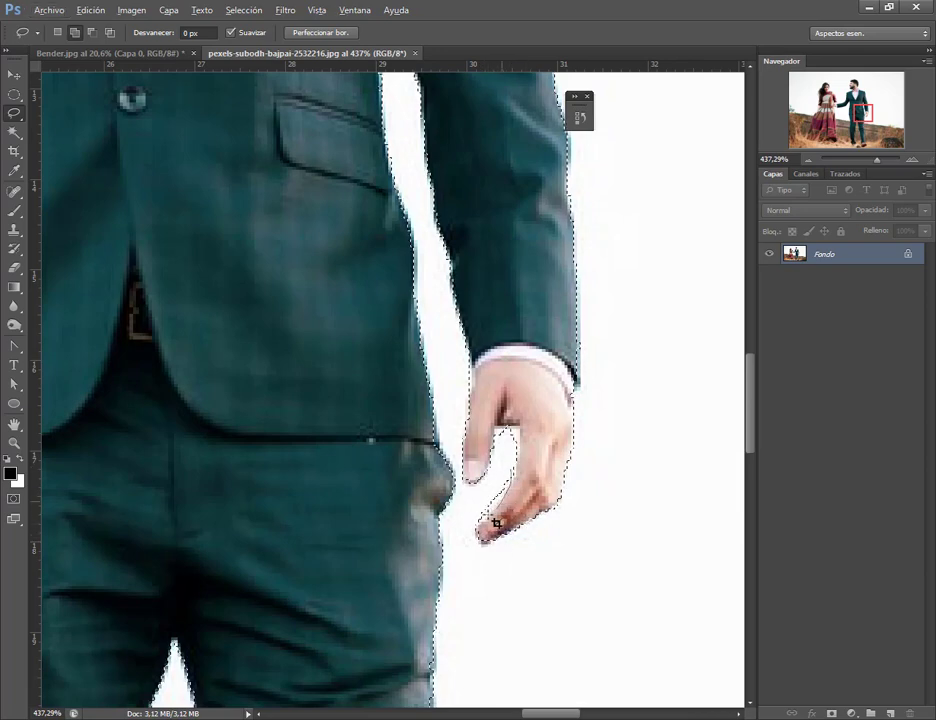
Trim the selection along the forehead and refine it around the joined hands and arm
{"action": "key", "text": "alt"}
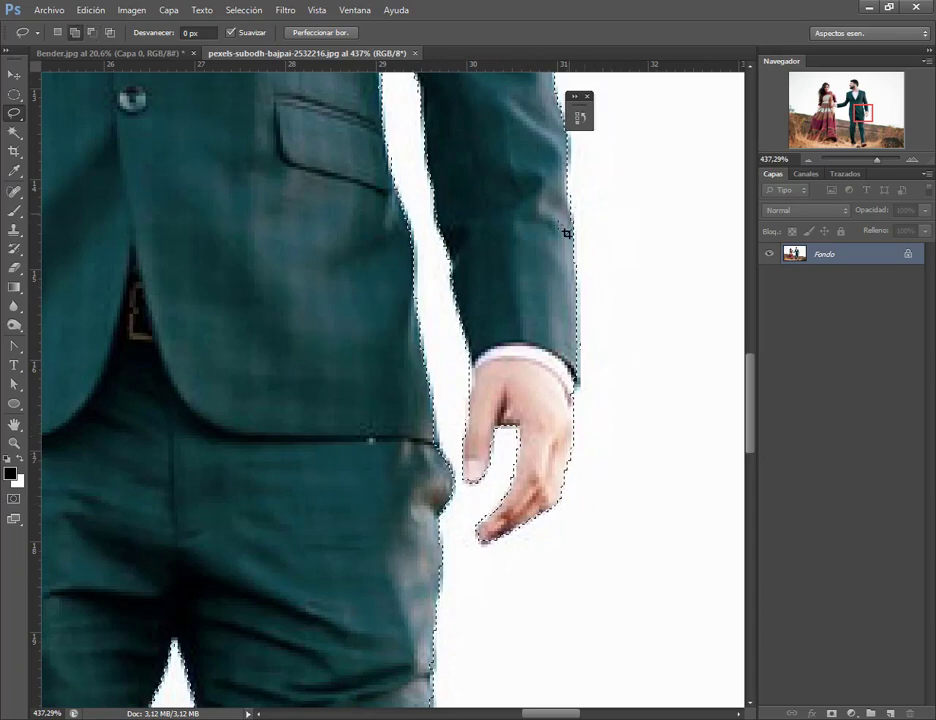
{"action": "scroll", "coordinate": [592, 415], "scroll_direction": "up", "scroll_amount": 3}
{"action": "scroll", "coordinate": [543, 515], "scroll_direction": "up", "scroll_amount": 3}
{"action": "scroll", "coordinate": [543, 515], "scroll_direction": "up", "scroll_amount": 3}
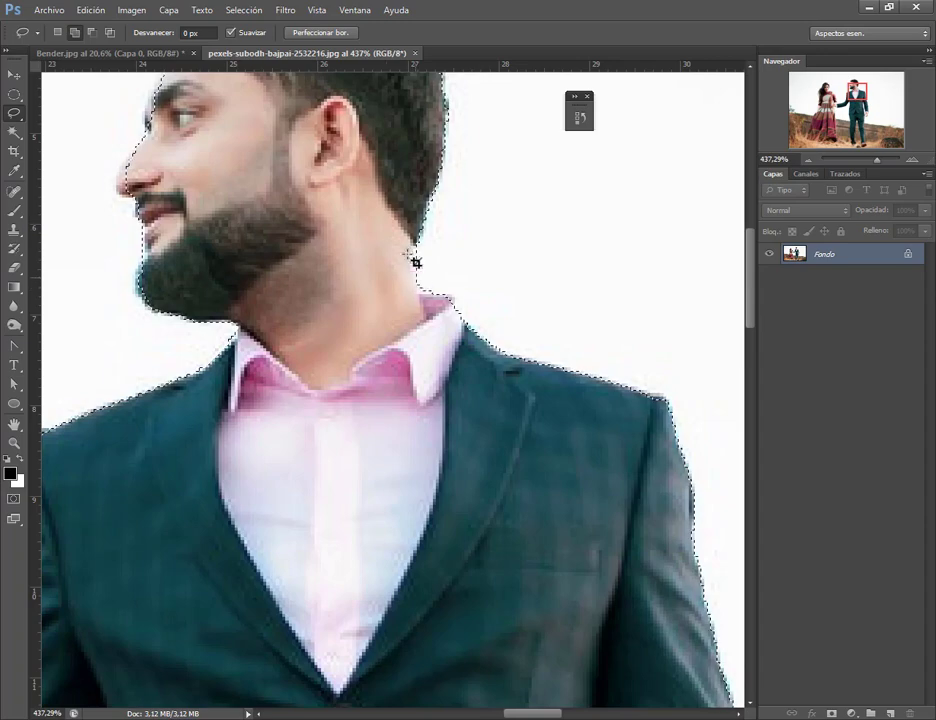
{"action": "left_click_drag", "start_coordinate": [439, 307], "coordinate": [491, 470]}
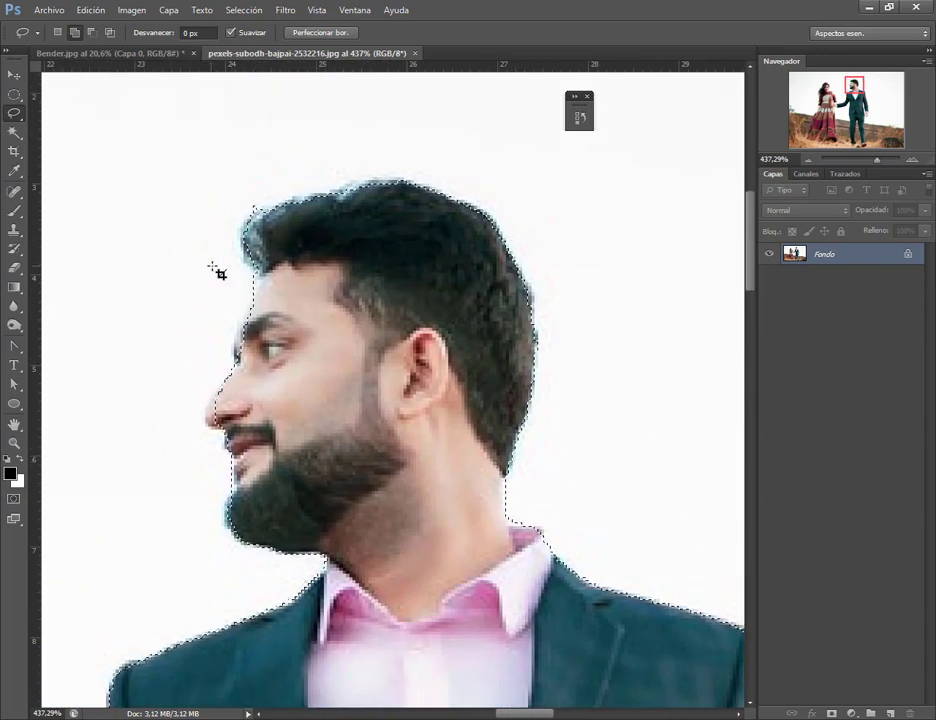
{"action": "mouse_move", "coordinate": [257, 281]}
{"action": "left_mouse_down"}
{"action": "mouse_move", "coordinate": [240, 364]}
{"action": "mouse_move", "coordinate": [212, 417]}
{"action": "mouse_move", "coordinate": [475, 422]}
{"action": "mouse_move", "coordinate": [560, 452]}
{"action": "mouse_move", "coordinate": [347, 403]}
{"action": "mouse_move", "coordinate": [232, 302]}
{"action": "mouse_move", "coordinate": [170, 338]}
{"action": "left_mouse_up"}
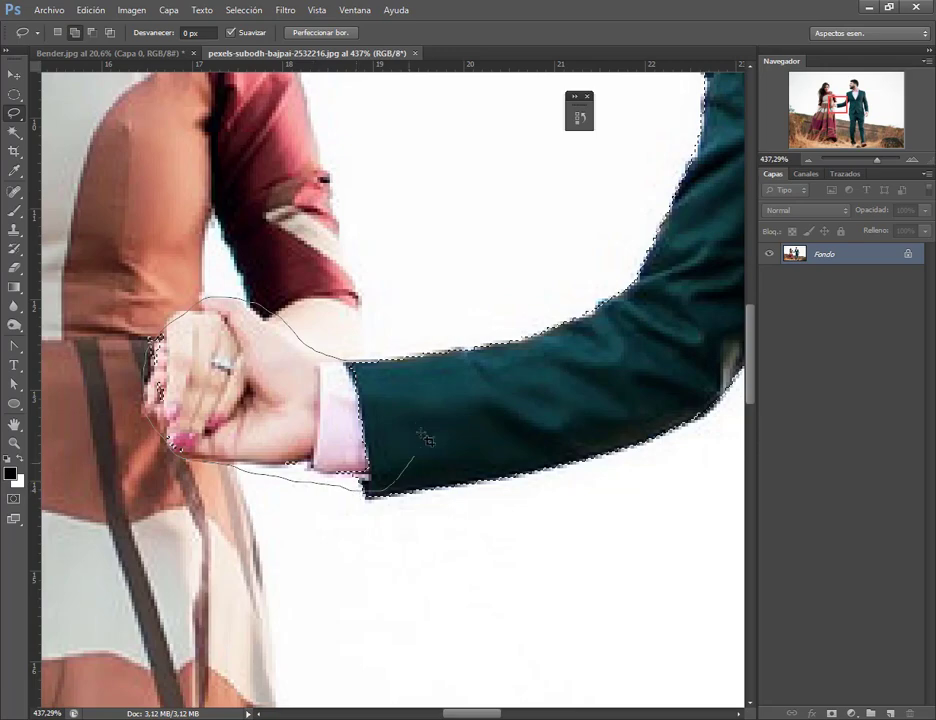
{"action": "left_click_drag", "start_coordinate": [231, 472], "coordinate": [311, 330]}
{"action": "mouse_move", "coordinate": [600, 554]}
{"action": "left_mouse_down"}
{"action": "mouse_move", "coordinate": [518, 388]}
{"action": "mouse_move", "coordinate": [351, 246]}
{"action": "left_mouse_up"}
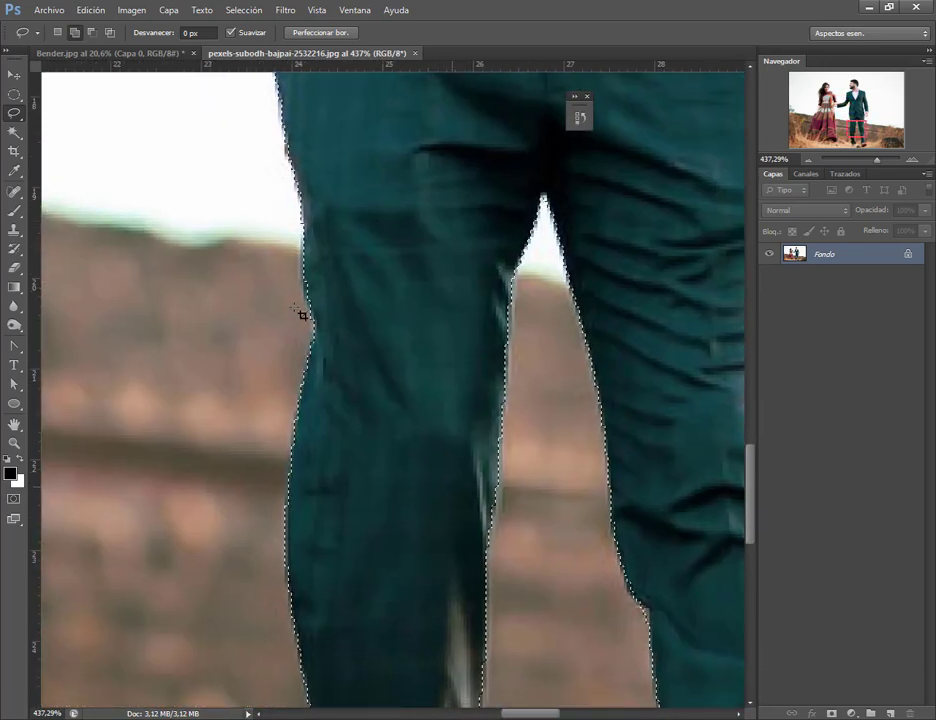
Extend the selection along both trouser legs and shoes, then zoom out to the whole photo
{"action": "left_click_drag", "start_coordinate": [301, 316], "coordinate": [272, 236]}
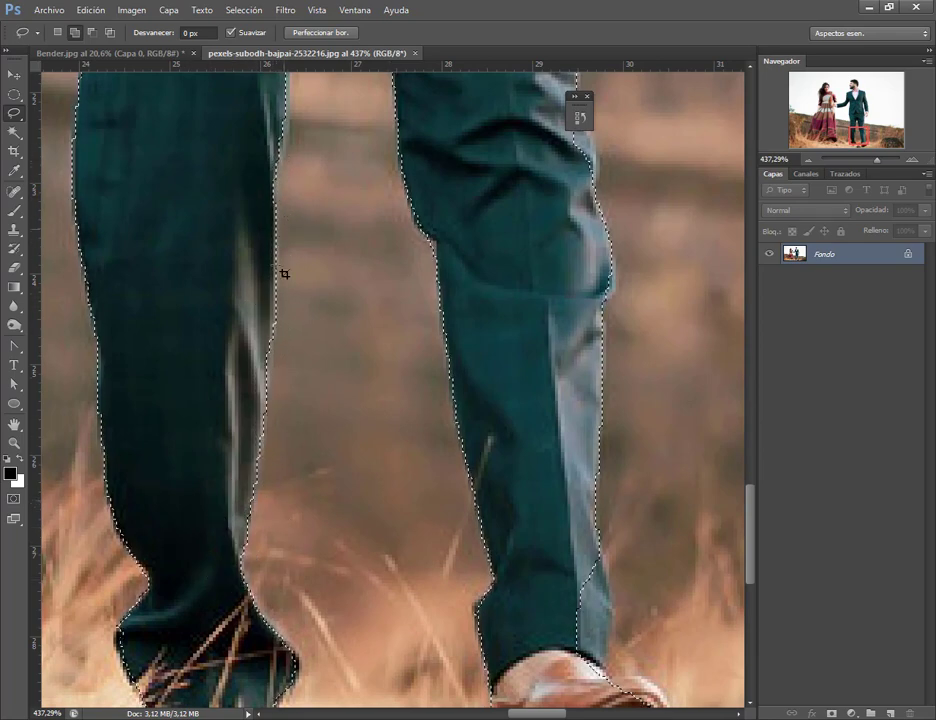
{"action": "left_click_drag", "start_coordinate": [261, 501], "coordinate": [276, 317]}
{"action": "left_click_drag", "start_coordinate": [245, 437], "coordinate": [293, 119]}
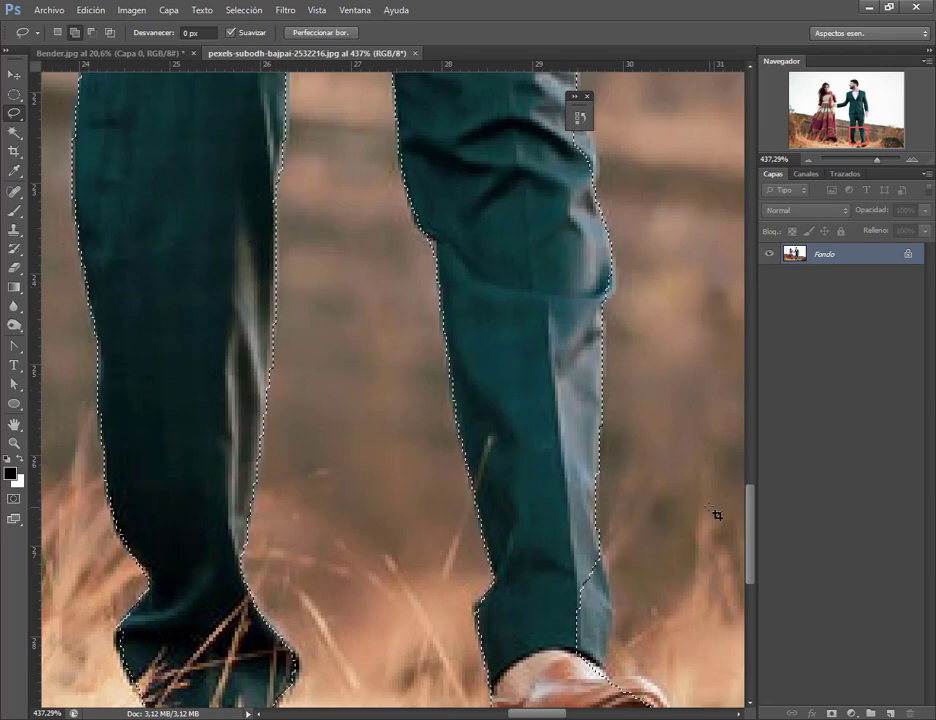
{"action": "scroll", "coordinate": [715, 516], "scroll_direction": "down", "scroll_amount": 5}
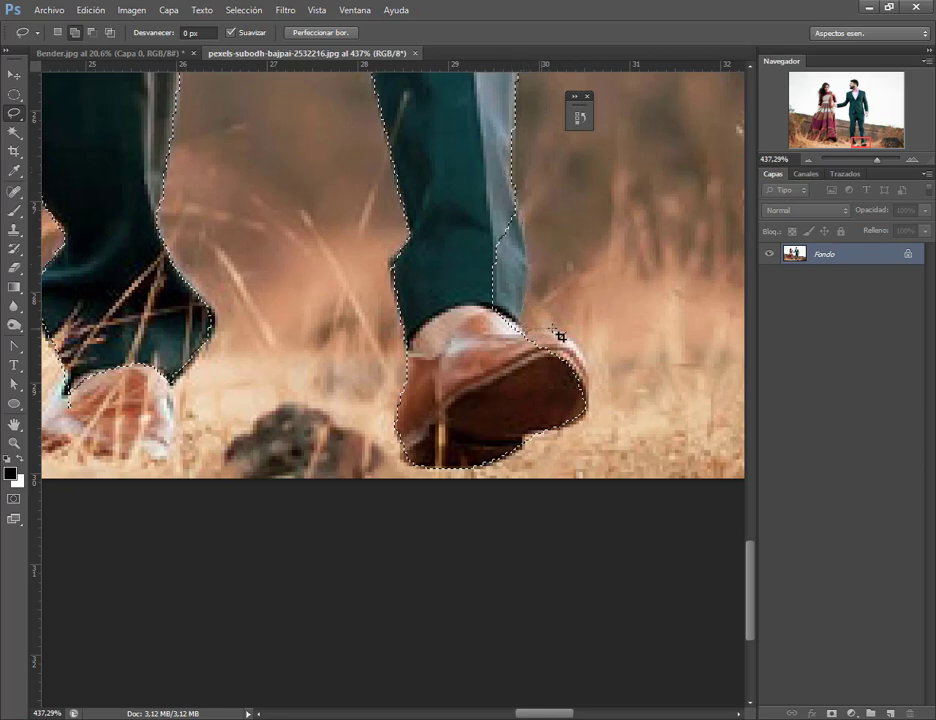
{"action": "mouse_move", "coordinate": [594, 416]}
{"action": "left_mouse_down"}
{"action": "mouse_move", "coordinate": [421, 375]}
{"action": "mouse_move", "coordinate": [508, 376]}
{"action": "left_mouse_up"}
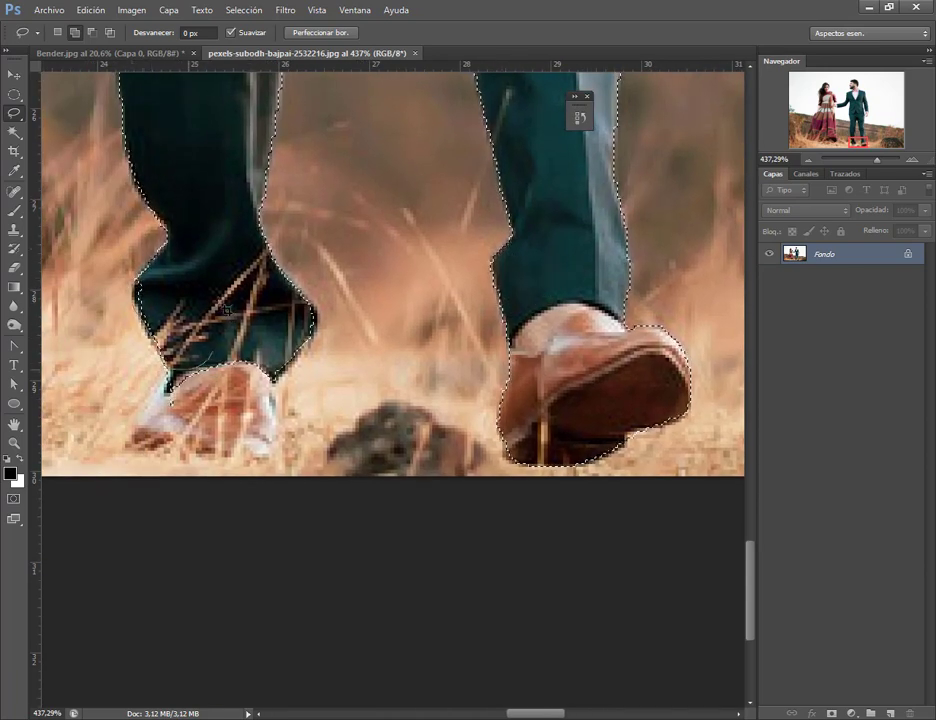
{"action": "scroll", "coordinate": [472, 349], "scroll_direction": "down", "scroll_amount": 5}
{"action": "scroll", "coordinate": [486, 265], "scroll_direction": "down", "scroll_amount": 1}
{"action": "scroll", "coordinate": [486, 265], "scroll_direction": "down", "scroll_amount": 2}
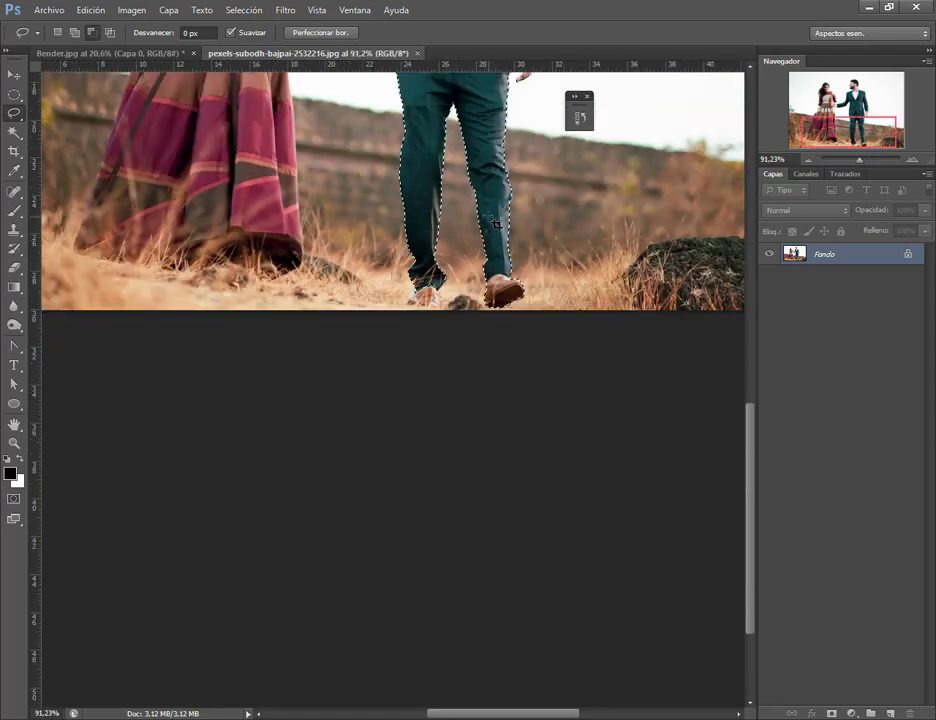
{"action": "scroll", "coordinate": [491, 213], "scroll_direction": "down", "scroll_amount": 2}
{"action": "scroll", "coordinate": [495, 453], "scroll_direction": "down", "scroll_amount": 1}
{"action": "scroll", "coordinate": [517, 445], "scroll_direction": "up", "scroll_amount": 1}
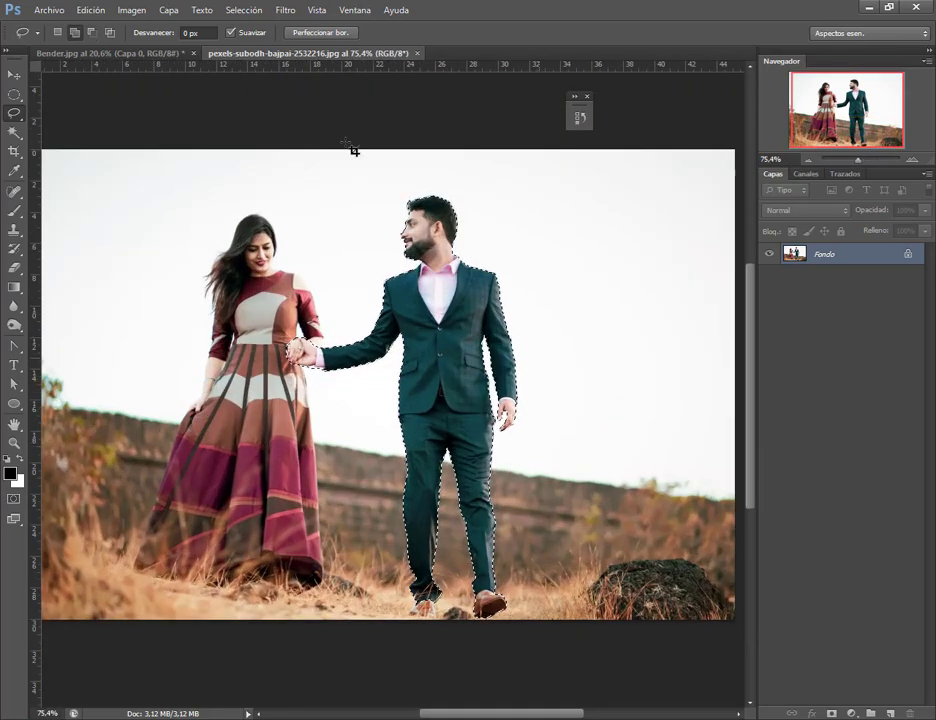
Cut the man onto Capa 1 with Capa vía cortar, check its visibility, and view at 100%
{"action": "left_click", "coordinate": [169, 10]}
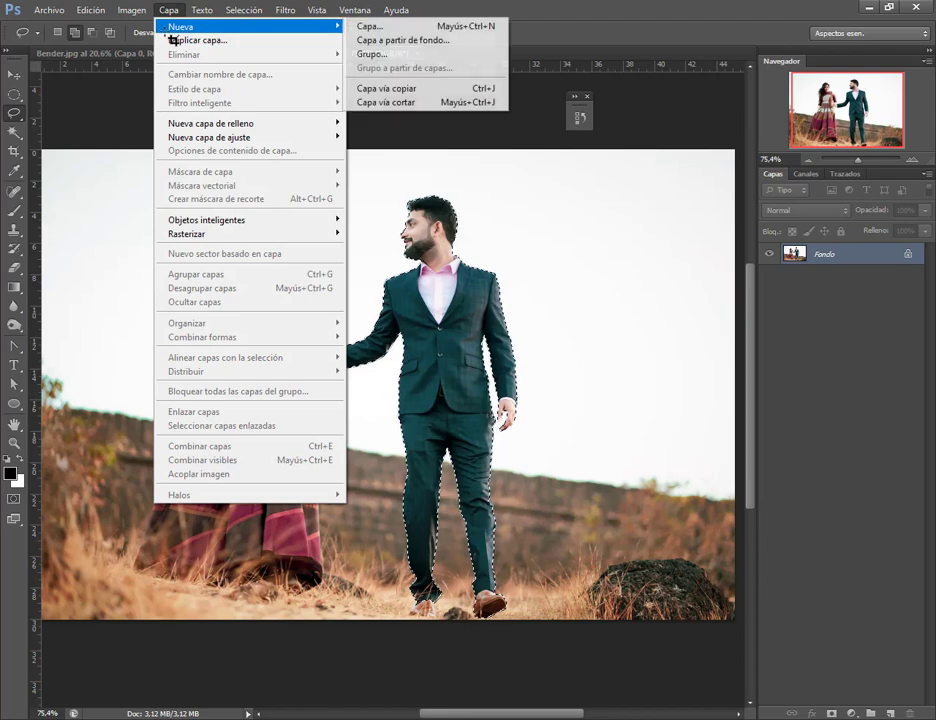
{"action": "mouse_move", "coordinate": [247, 26]}
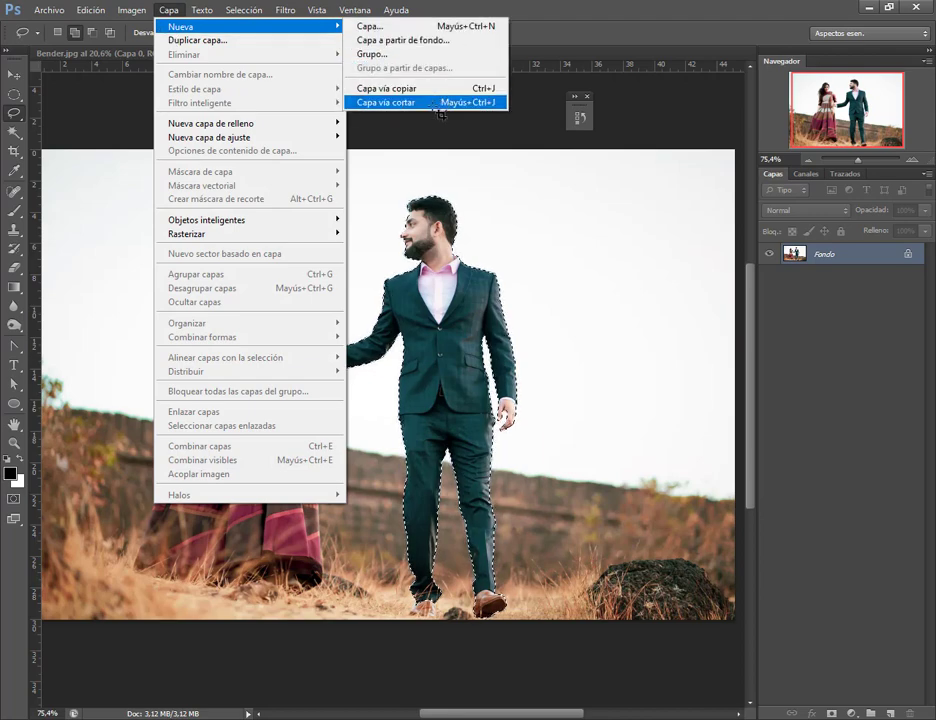
{"action": "left_click", "coordinate": [436, 103]}
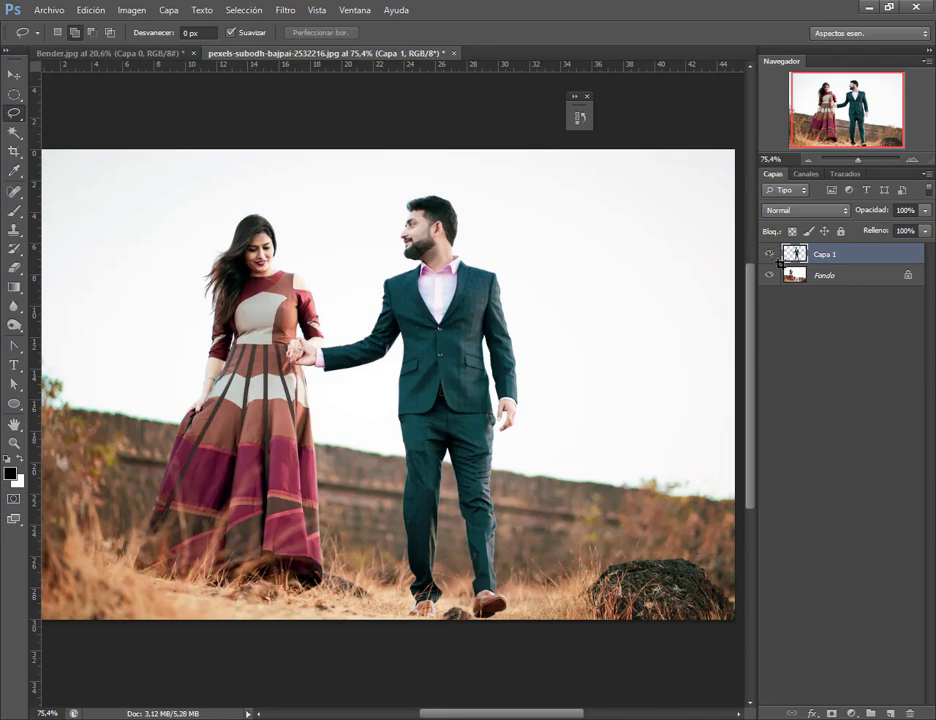
{"action": "left_click", "coordinate": [770, 255]}
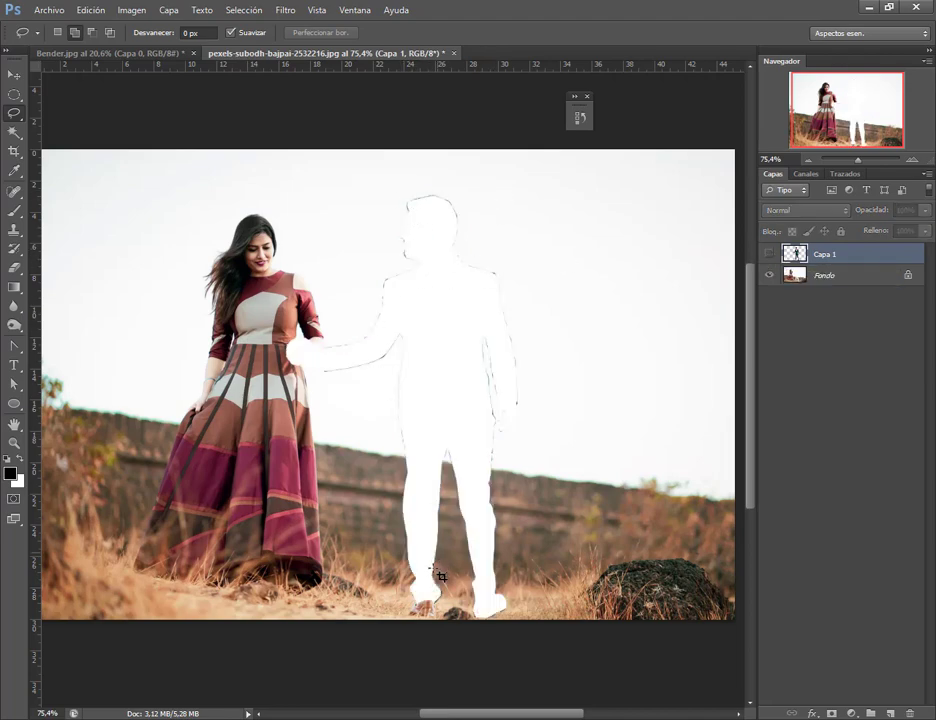
{"action": "left_click", "coordinate": [769, 254]}
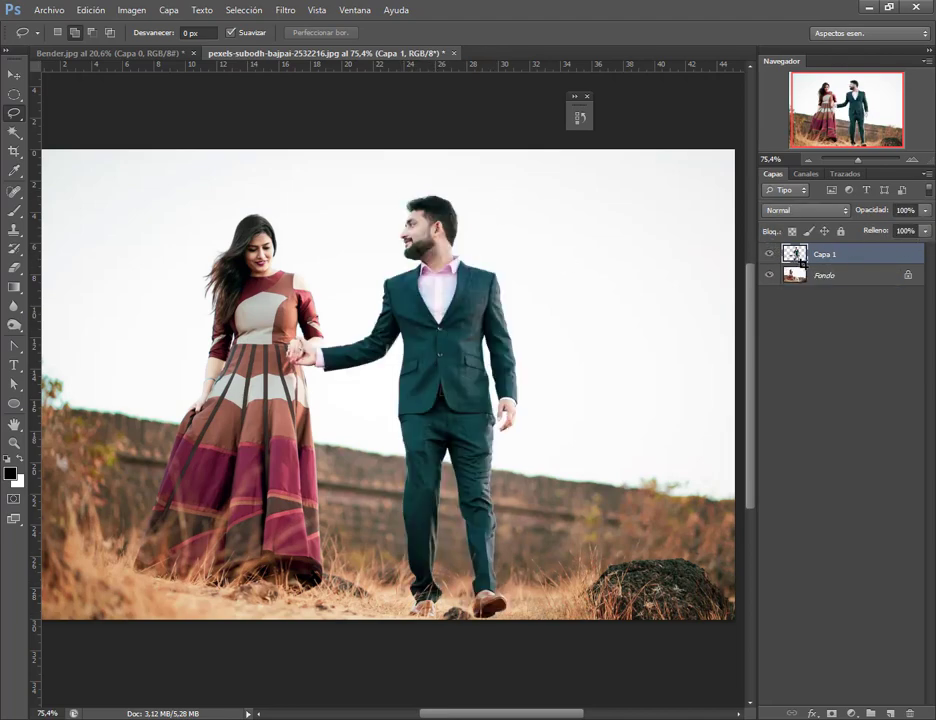
{"action": "key", "text": "ctrl+1"}
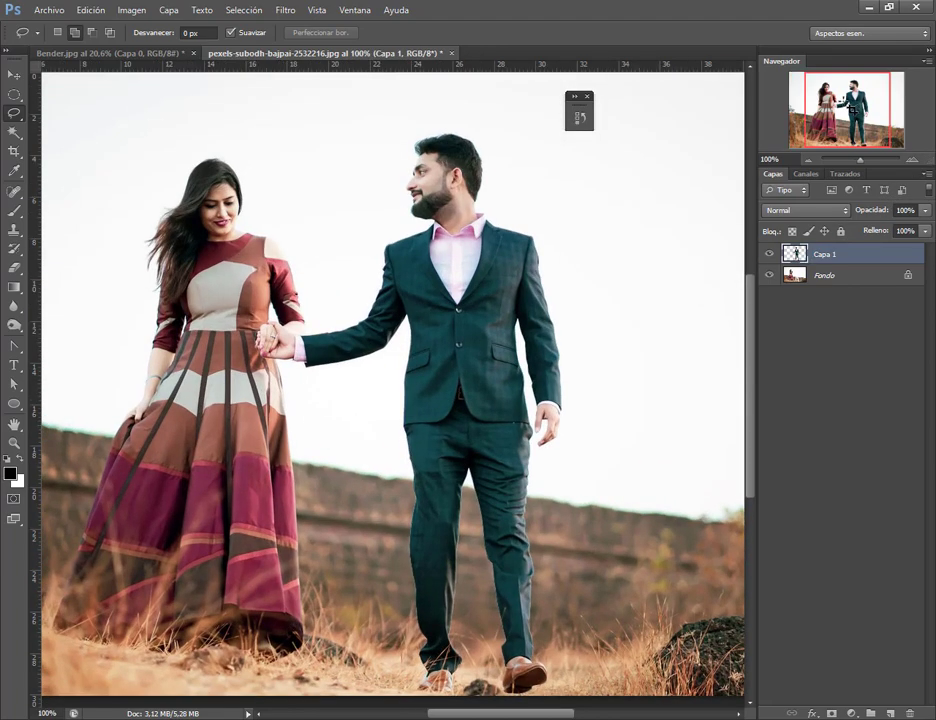
{"action": "left_click", "coordinate": [99, 13]}
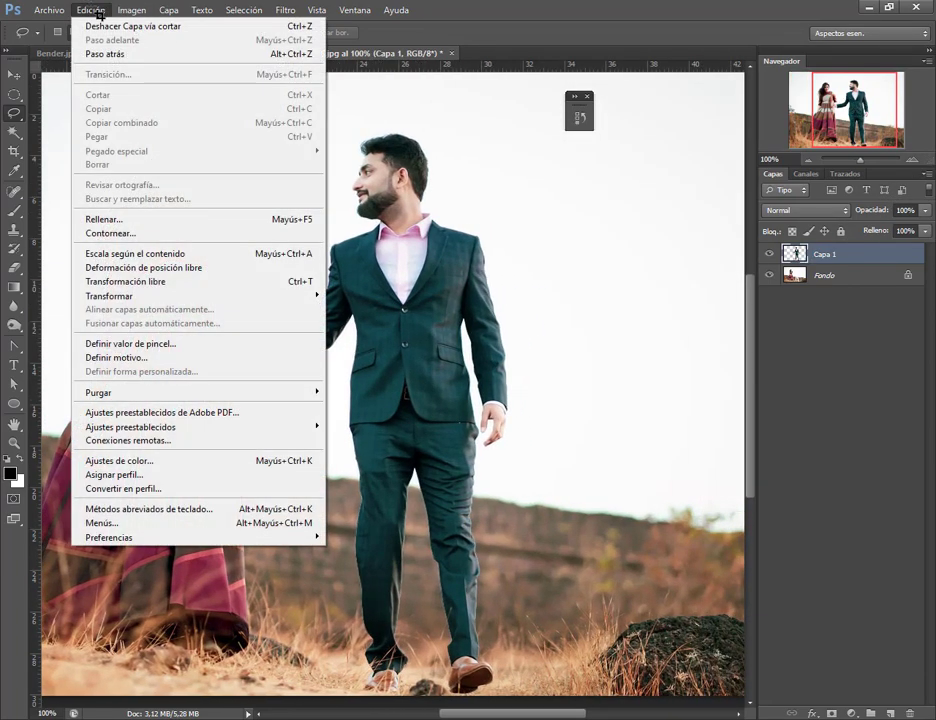
Start Deformación de posición libre on Capa 1, pin the man's face, and zoom in on his hand
{"action": "left_click", "coordinate": [165, 268]}
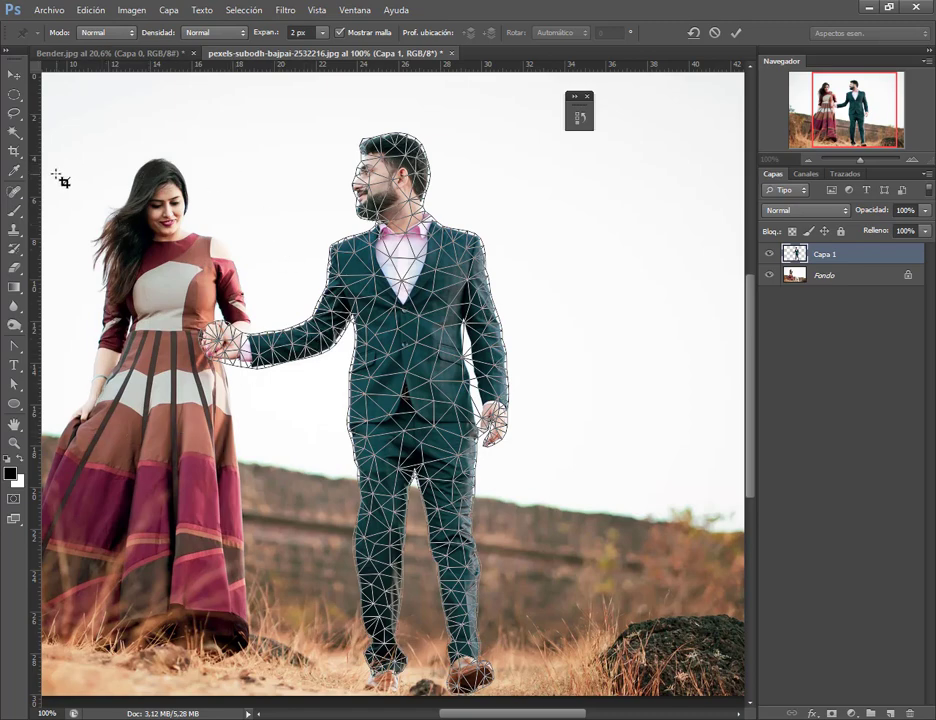
{"action": "left_click", "coordinate": [390, 190]}
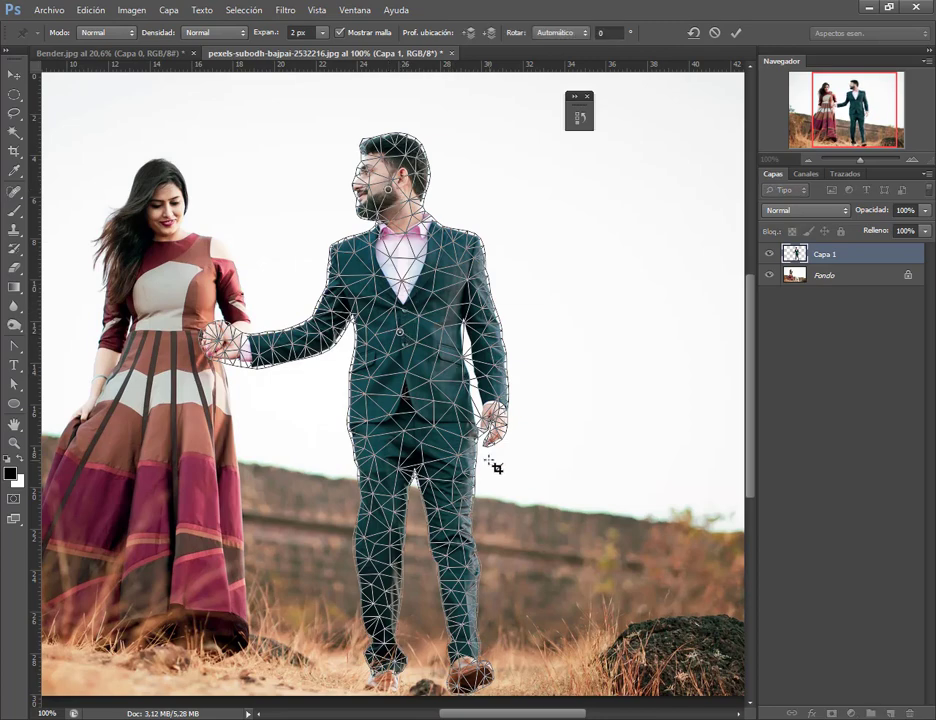
{"action": "left_click", "coordinate": [918, 161]}
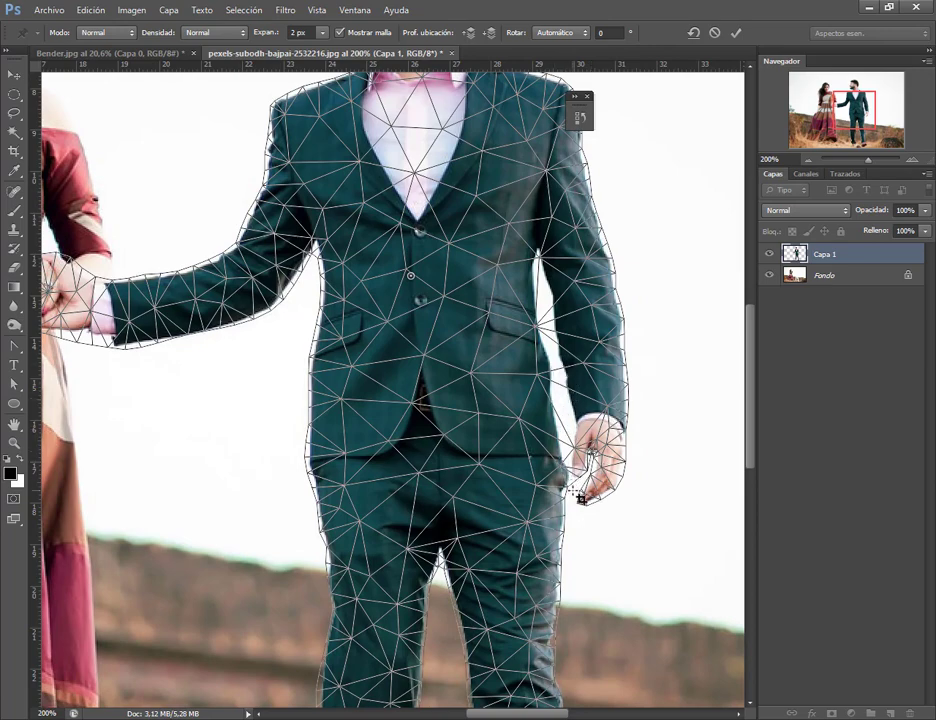
{"action": "left_click", "coordinate": [913, 162]}
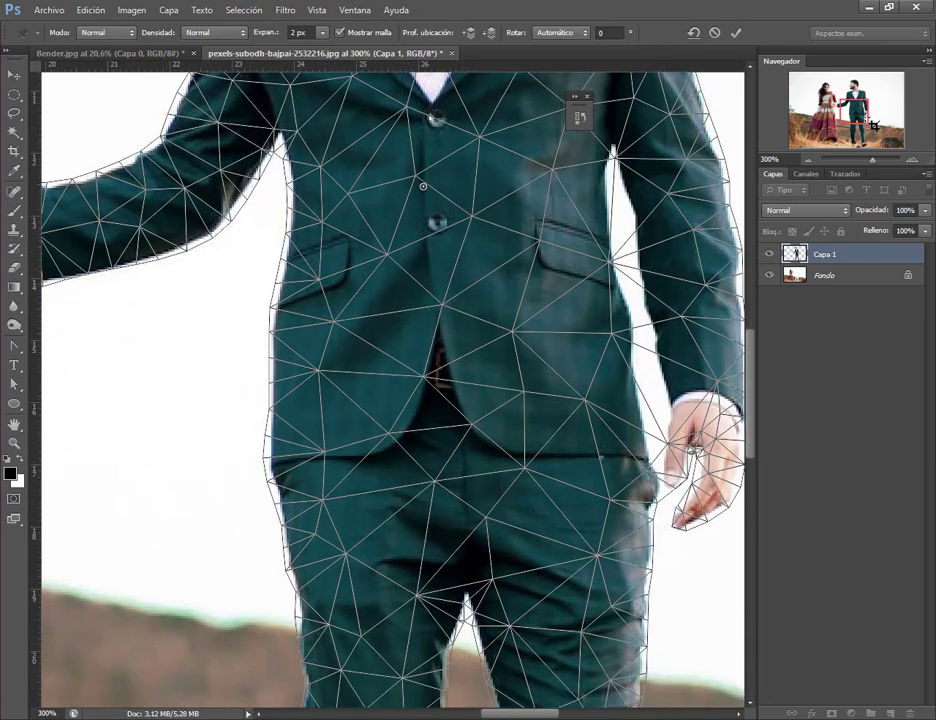
{"action": "mouse_move", "coordinate": [872, 112]}
{"action": "left_mouse_down"}
{"action": "mouse_move", "coordinate": [877, 122]}
{"action": "mouse_move", "coordinate": [874, 115]}
{"action": "left_mouse_up"}
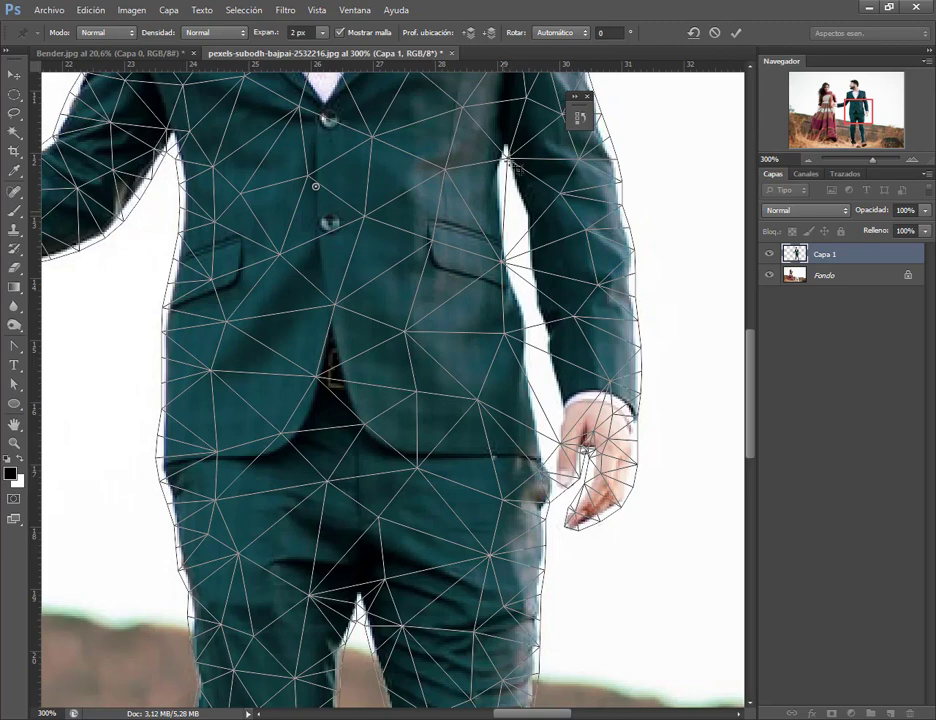
{"action": "mouse_move", "coordinate": [508, 160]}
{"action": "left_mouse_down"}
{"action": "mouse_move", "coordinate": [560, 538]}
{"action": "mouse_move", "coordinate": [552, 292]}
{"action": "mouse_move", "coordinate": [530, 182]}
{"action": "left_mouse_up"}
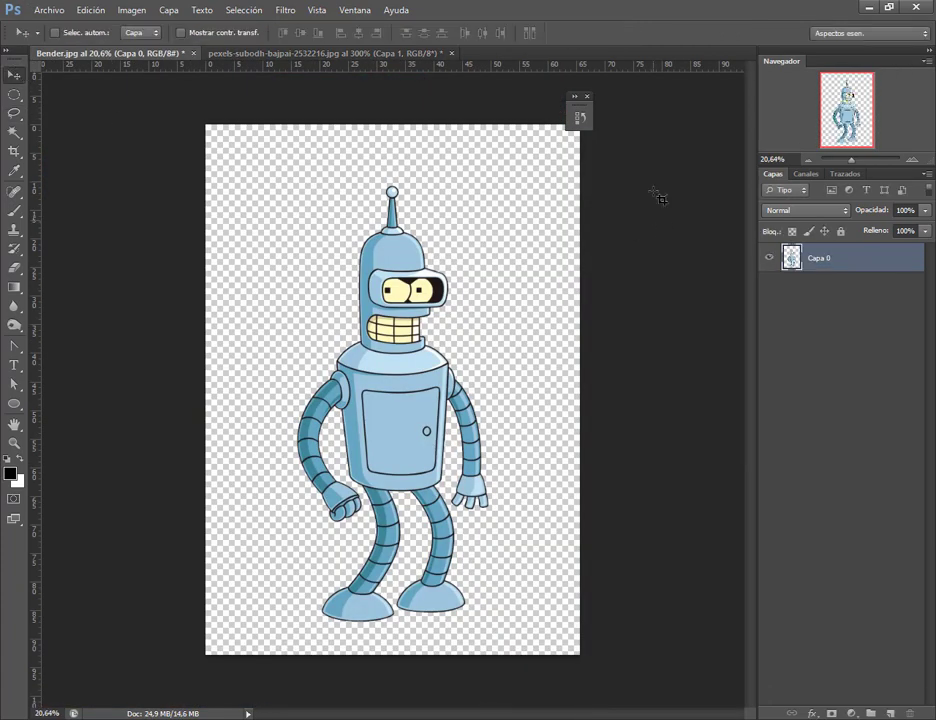
Start Deformación de posición libre on Bender.jpg and zoom in
{"action": "left_click", "coordinate": [90, 10]}
{"action": "left_click", "coordinate": [132, 268]}
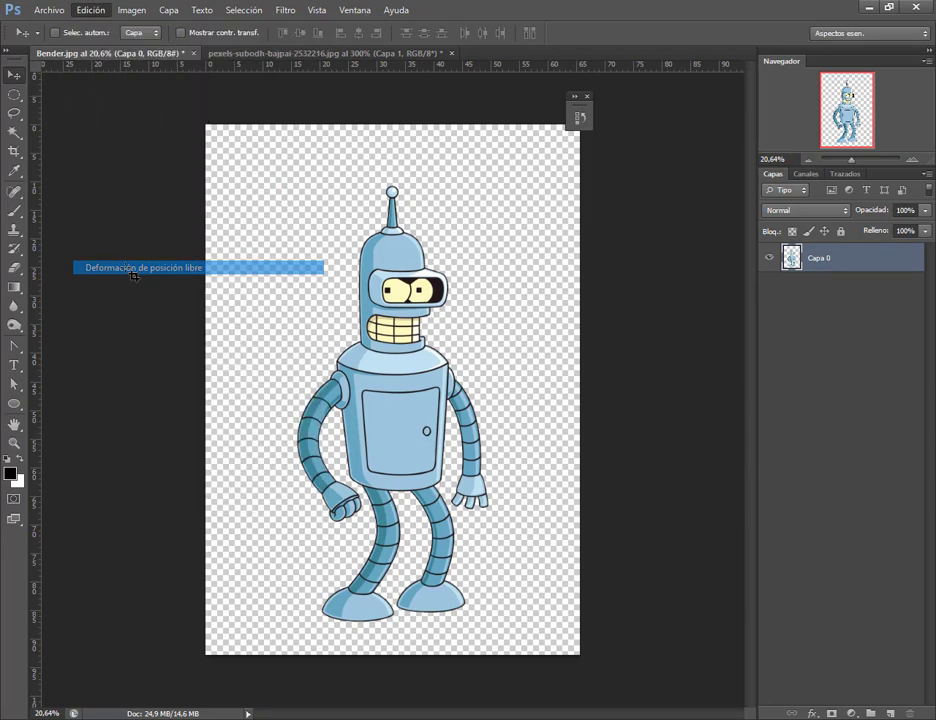
{"action": "left_click", "coordinate": [100, 14]}
{"action": "left_click", "coordinate": [169, 10]}
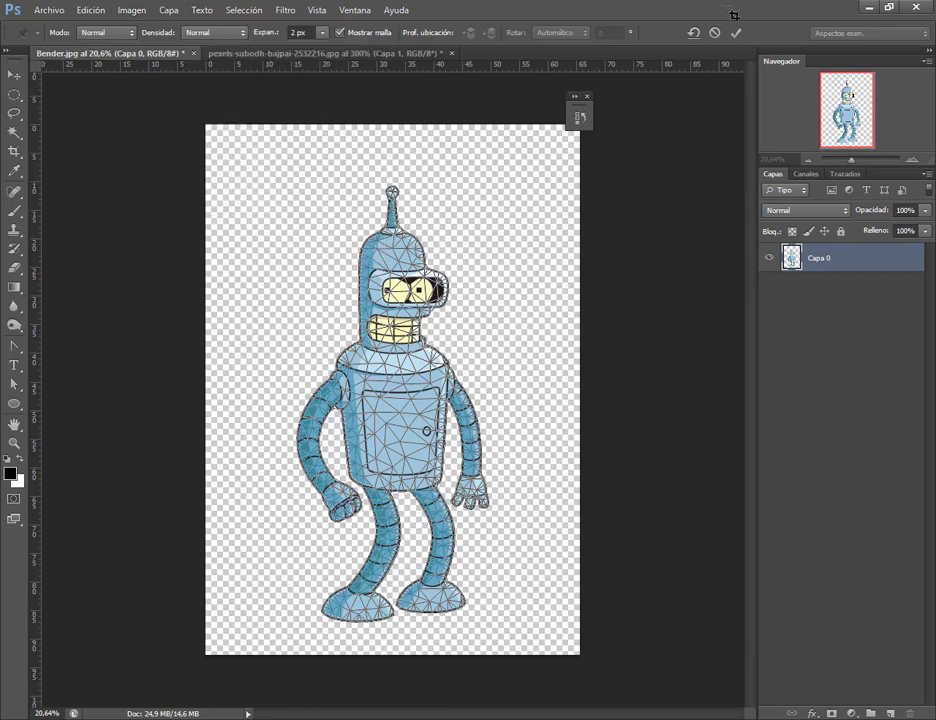
{"action": "scroll", "coordinate": [398, 538], "scroll_direction": "up", "scroll_amount": 3}
{"action": "scroll", "coordinate": [413, 556], "scroll_direction": "up", "scroll_amount": 3}
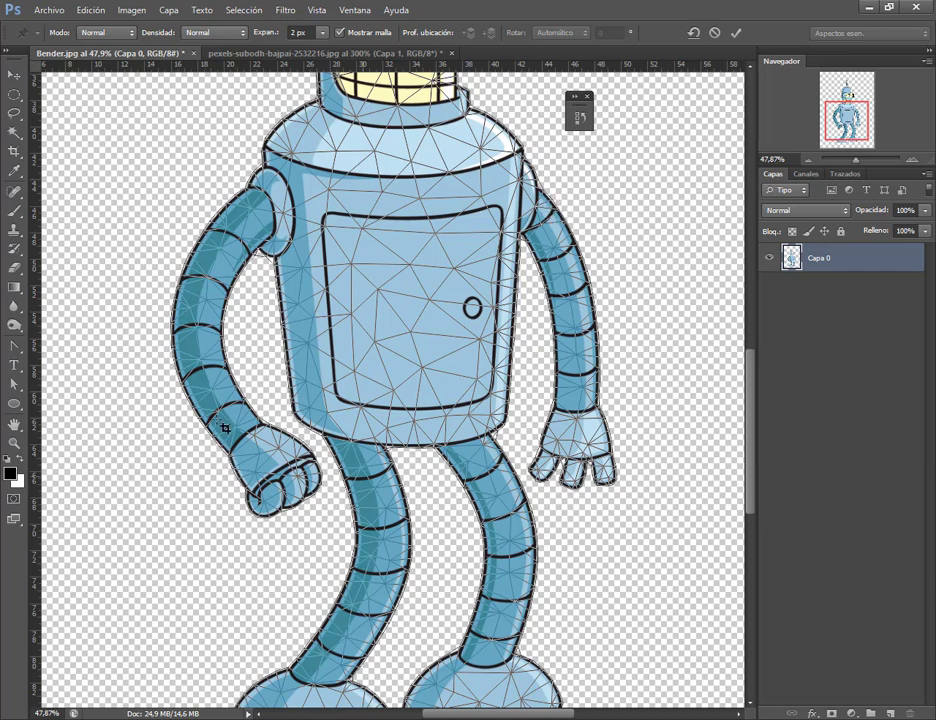
Work on Bender's warp mesh, cancel the warp unchanged, and return to the couple photo
{"action": "left_click_drag", "start_coordinate": [262, 130], "coordinate": [517, 430]}
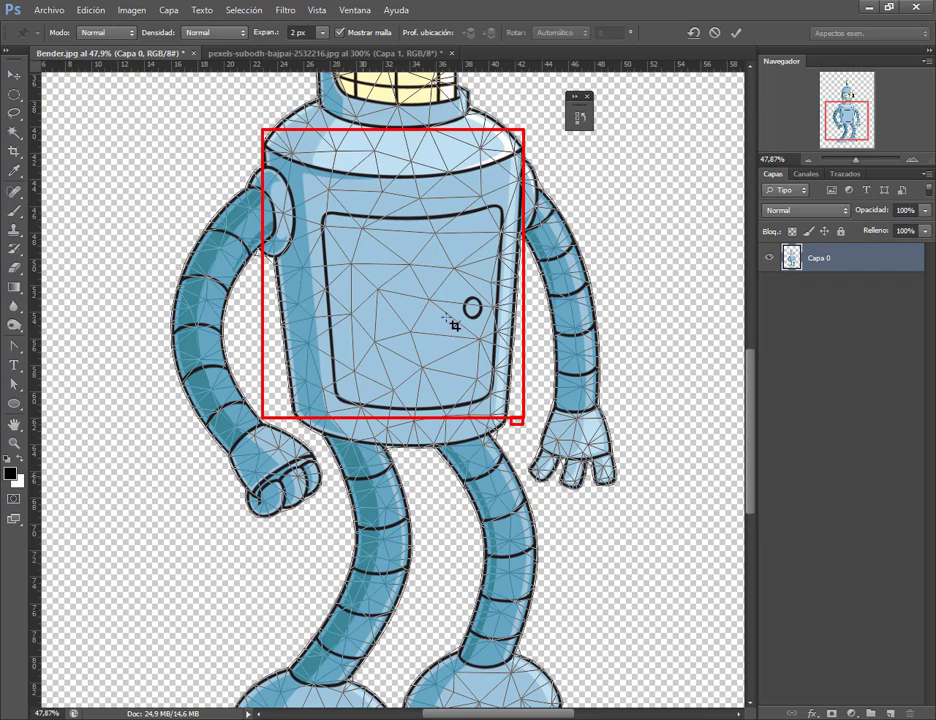
{"action": "mouse_move", "coordinate": [549, 193]}
{"action": "left_mouse_down"}
{"action": "mouse_move", "coordinate": [540, 476]}
{"action": "mouse_move", "coordinate": [528, 187]}
{"action": "mouse_move", "coordinate": [538, 262]}
{"action": "left_mouse_up"}
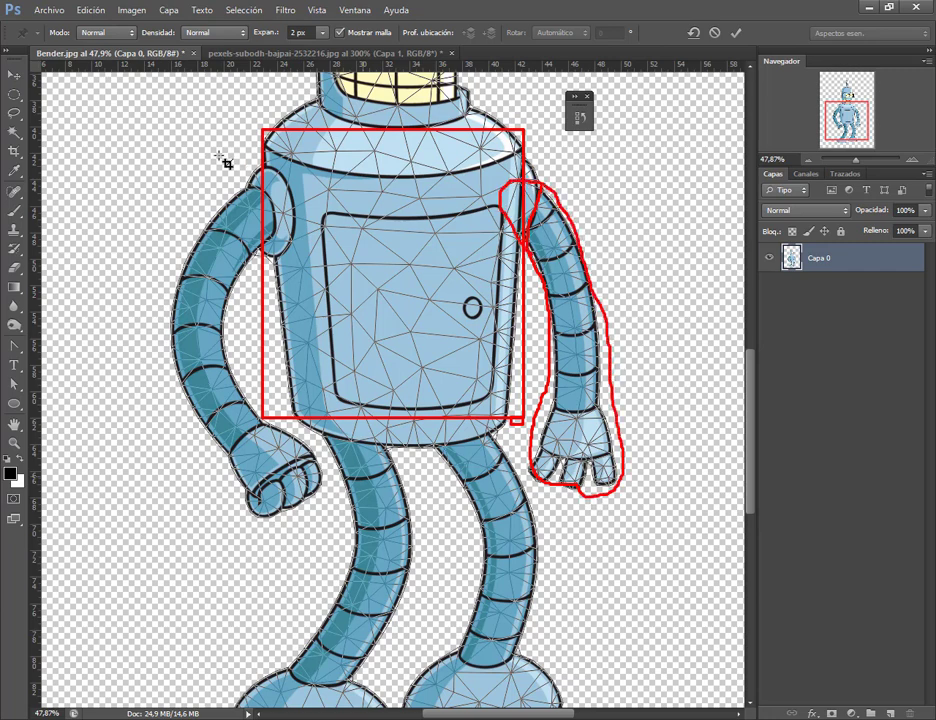
{"action": "mouse_move", "coordinate": [258, 180]}
{"action": "left_mouse_down"}
{"action": "mouse_move", "coordinate": [307, 505]}
{"action": "mouse_move", "coordinate": [258, 262]}
{"action": "mouse_move", "coordinate": [284, 228]}
{"action": "left_mouse_up"}
{"action": "mouse_move", "coordinate": [326, 410]}
{"action": "left_mouse_down"}
{"action": "mouse_move", "coordinate": [340, 476]}
{"action": "mouse_move", "coordinate": [311, 685]}
{"action": "mouse_move", "coordinate": [393, 620]}
{"action": "mouse_move", "coordinate": [403, 507]}
{"action": "mouse_move", "coordinate": [371, 407]}
{"action": "left_mouse_up"}
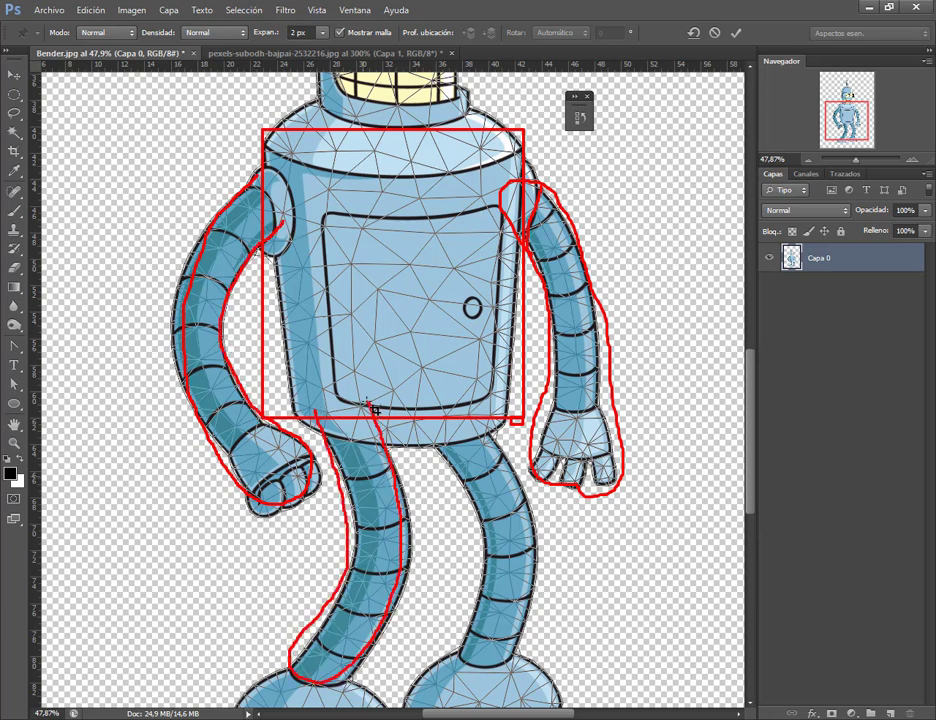
{"action": "mouse_move", "coordinate": [449, 432]}
{"action": "left_mouse_down"}
{"action": "mouse_move", "coordinate": [440, 510]}
{"action": "mouse_move", "coordinate": [468, 589]}
{"action": "mouse_move", "coordinate": [476, 672]}
{"action": "mouse_move", "coordinate": [548, 587]}
{"action": "mouse_move", "coordinate": [480, 405]}
{"action": "left_mouse_up"}
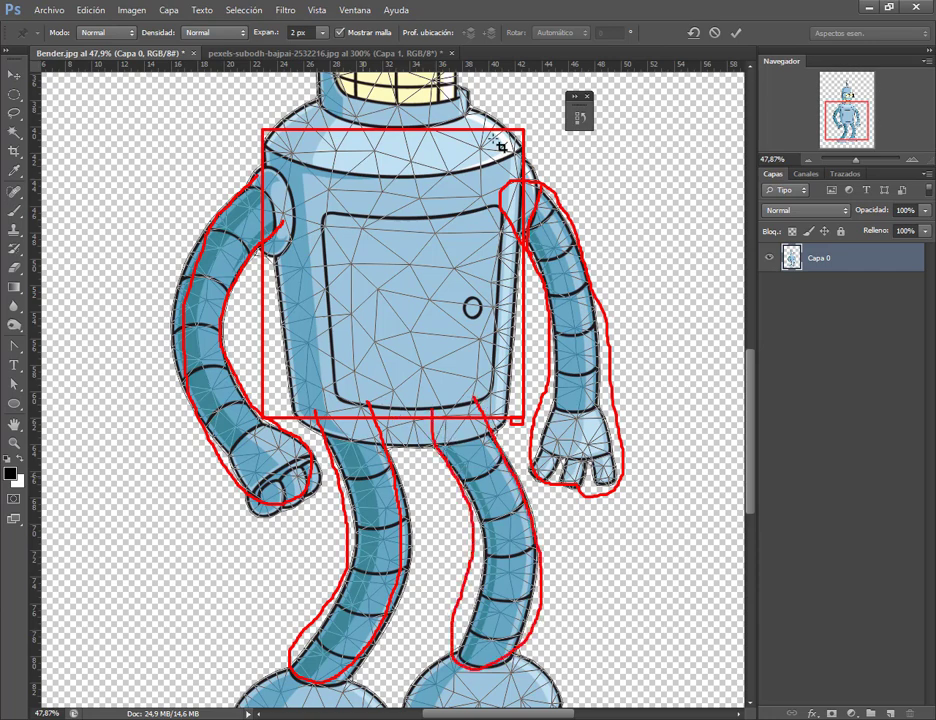
{"action": "key", "text": "Return"}
{"action": "left_click", "coordinate": [300, 52]}
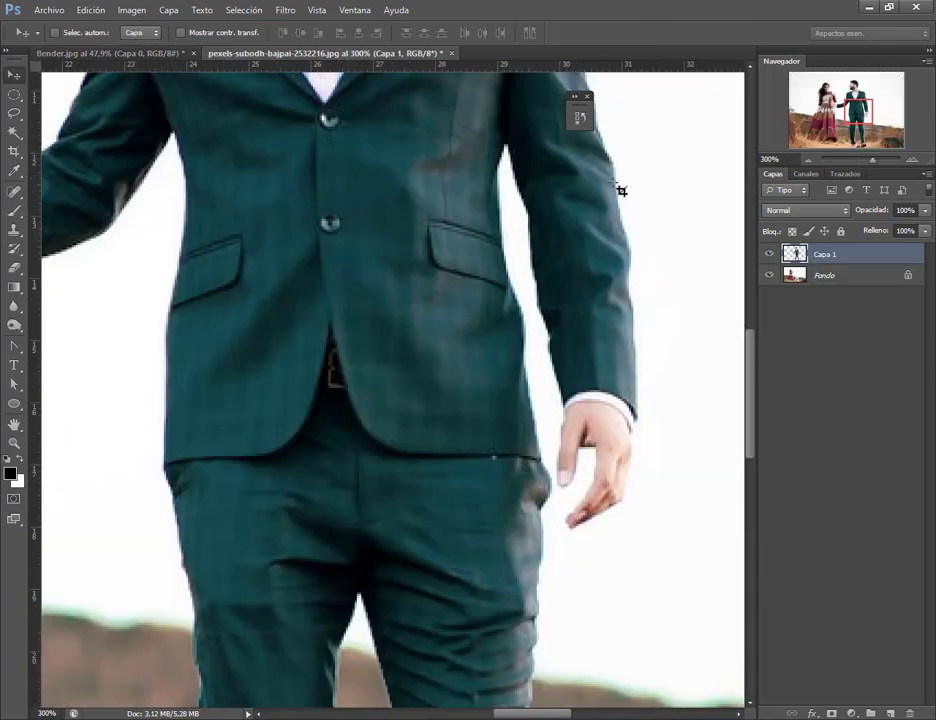
{"action": "left_click", "coordinate": [90, 10]}
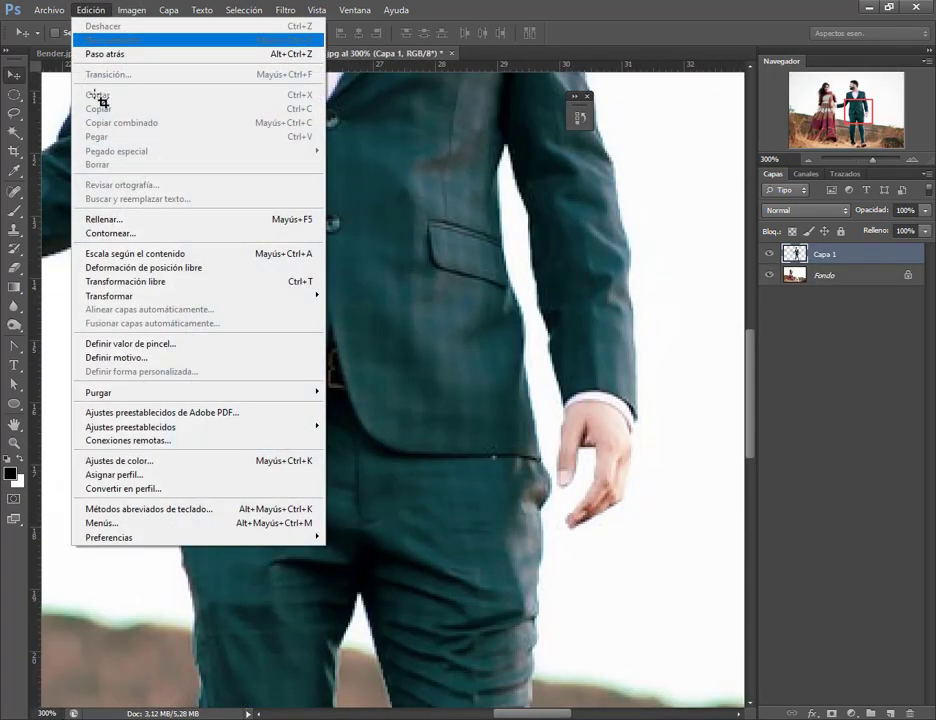
{"action": "left_click", "coordinate": [160, 267]}
{"action": "scroll", "coordinate": [472, 177], "scroll_direction": "down", "scroll_amount": 2}
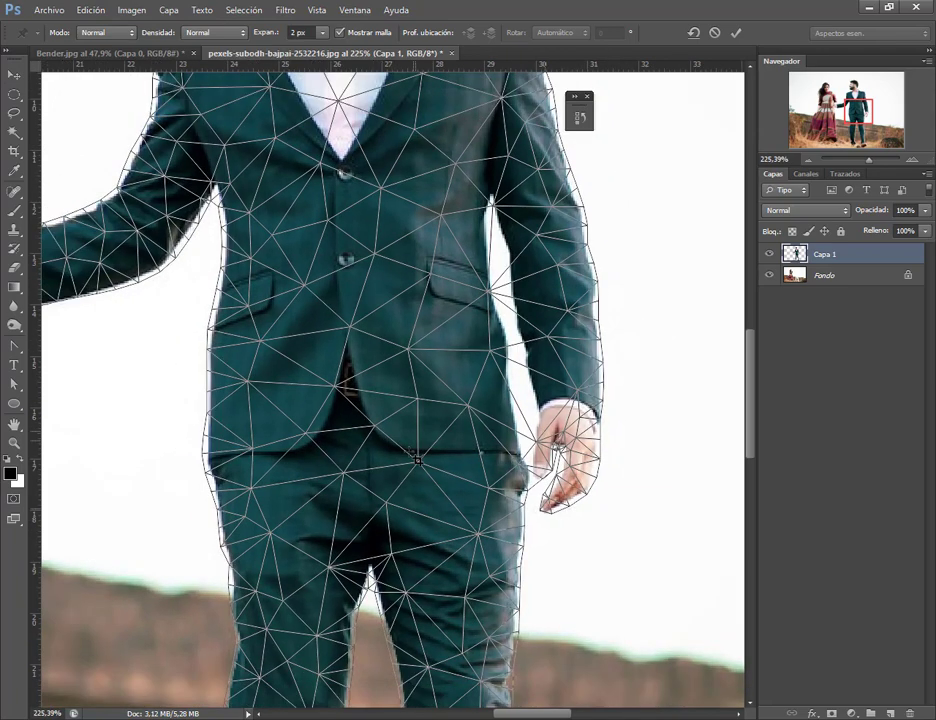
{"action": "scroll", "coordinate": [509, 296], "scroll_direction": "down", "scroll_amount": 2}
{"action": "scroll", "coordinate": [489, 316], "scroll_direction": "down", "scroll_amount": 3}
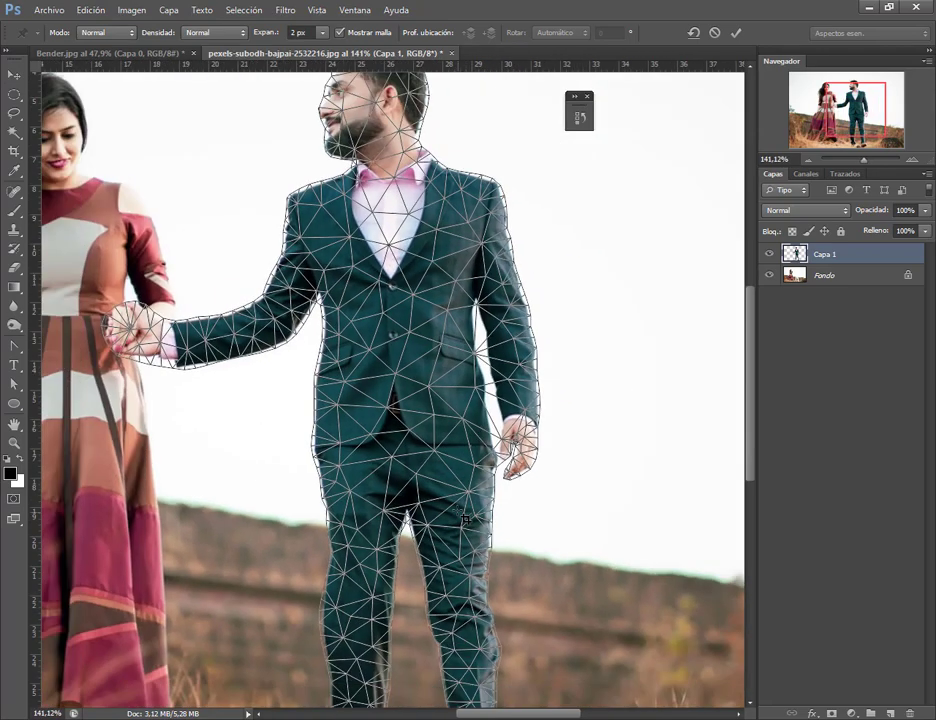
{"action": "scroll", "coordinate": [495, 580], "scroll_direction": "down", "scroll_amount": 3}
{"action": "scroll", "coordinate": [470, 432], "scroll_direction": "down", "scroll_amount": 3}
{"action": "scroll", "coordinate": [388, 386], "scroll_direction": "down", "scroll_amount": 1}
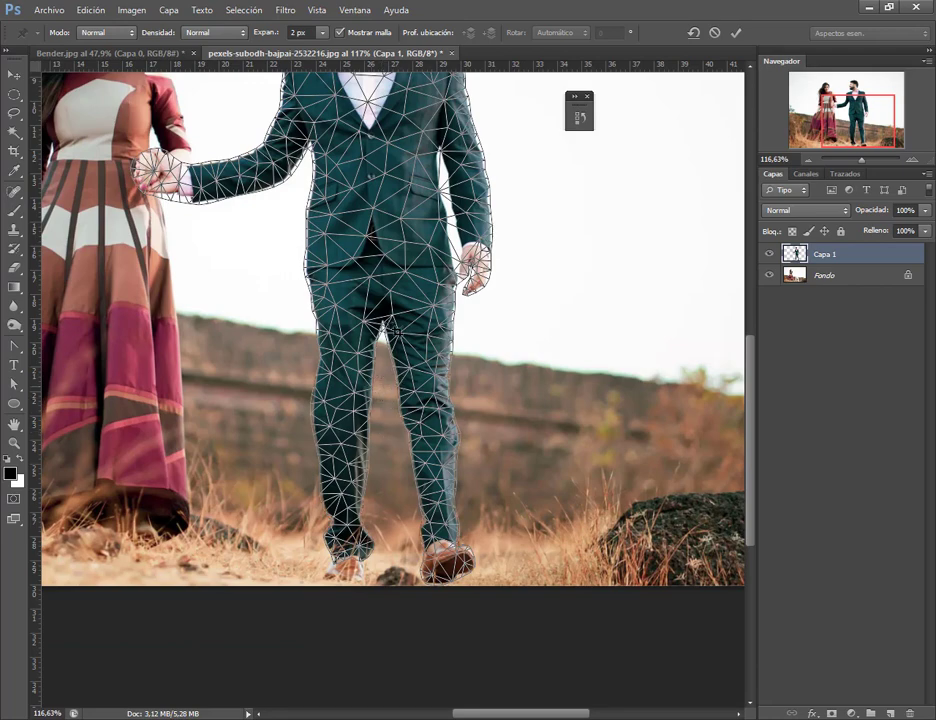
{"action": "mouse_move", "coordinate": [383, 320]}
{"action": "left_mouse_down"}
{"action": "mouse_move", "coordinate": [372, 526]}
{"action": "mouse_move", "coordinate": [328, 340]}
{"action": "mouse_move", "coordinate": [334, 332]}
{"action": "mouse_move", "coordinate": [397, 482]}
{"action": "mouse_move", "coordinate": [418, 566]}
{"action": "mouse_move", "coordinate": [478, 490]}
{"action": "mouse_move", "coordinate": [458, 323]}
{"action": "mouse_move", "coordinate": [438, 490]}
{"action": "left_mouse_up"}
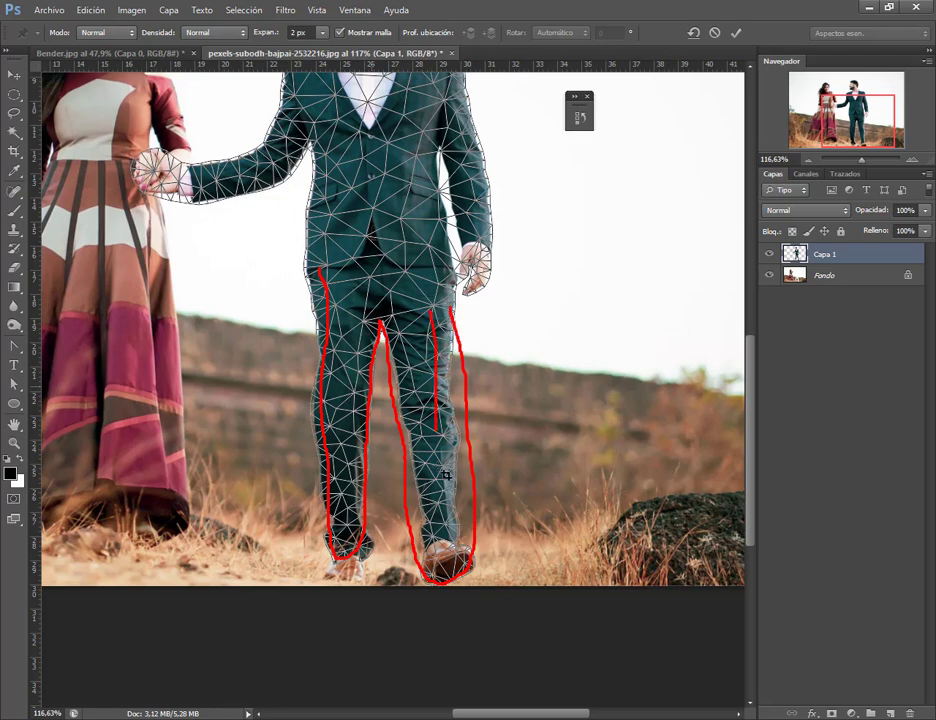
{"action": "key", "text": "ctrl+z"}
{"action": "mouse_move", "coordinate": [286, 82]}
{"action": "left_mouse_down"}
{"action": "mouse_move", "coordinate": [172, 157]}
{"action": "mouse_move", "coordinate": [236, 209]}
{"action": "mouse_move", "coordinate": [313, 147]}
{"action": "left_mouse_up"}
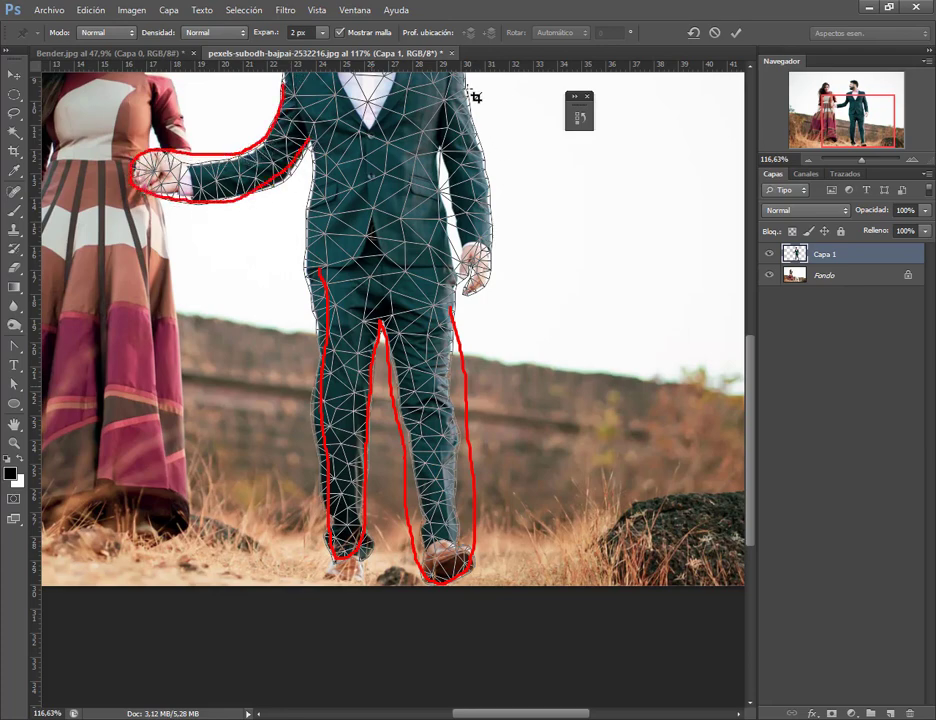
{"action": "left_click_drag", "start_coordinate": [476, 97], "coordinate": [466, 290]}
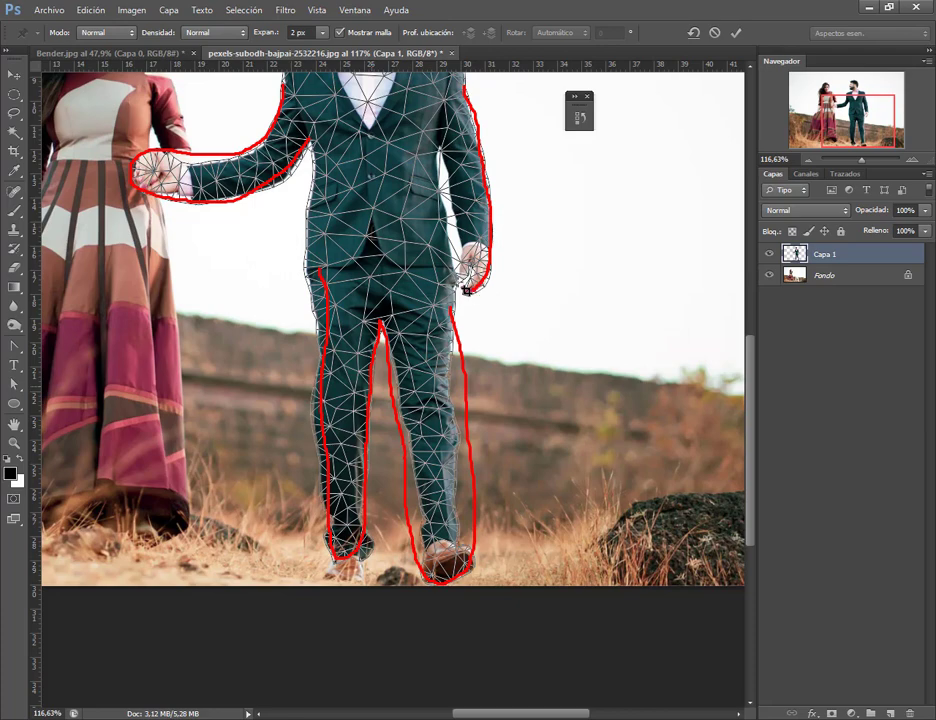
{"action": "left_click_drag", "start_coordinate": [441, 155], "coordinate": [459, 290]}
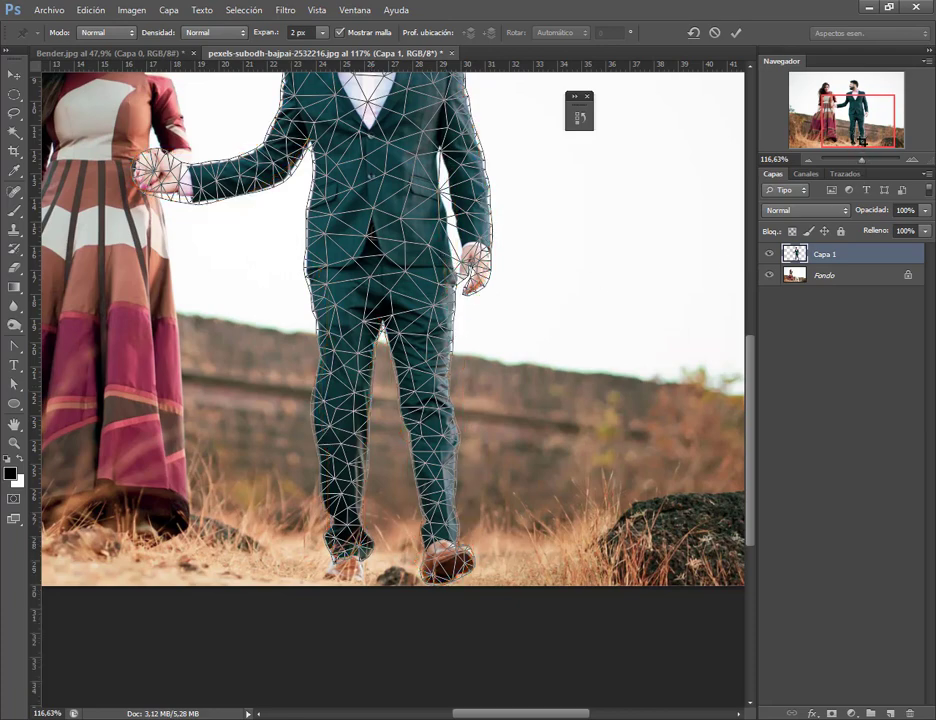
{"action": "scroll", "coordinate": [385, 300], "scroll_direction": "up", "scroll_amount": 3}
{"action": "scroll", "coordinate": [385, 190], "scroll_direction": "left", "scroll_amount": 1}
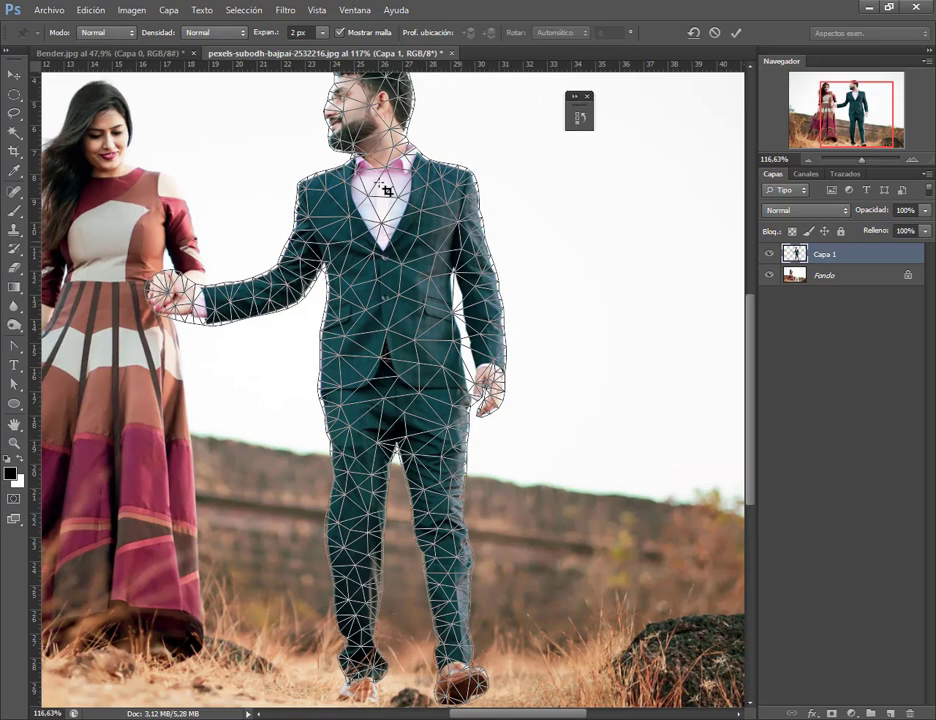
Pin the man's face and jacket, undoing the trial hand bend and pin rotation
{"action": "left_click", "coordinate": [375, 122]}
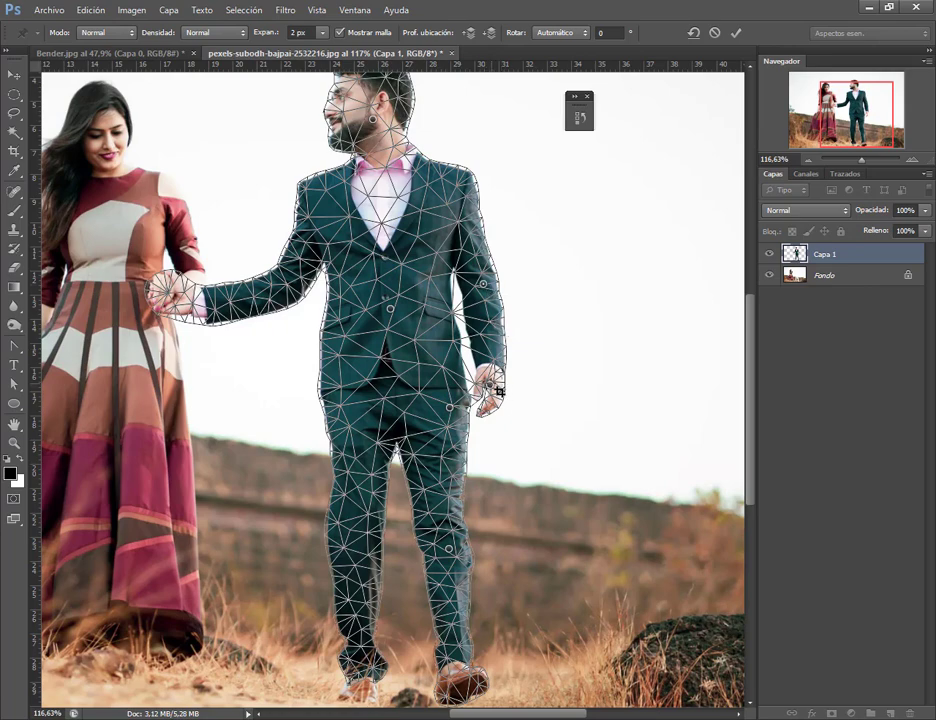
{"action": "mouse_move", "coordinate": [498, 392]}
{"action": "left_mouse_down"}
{"action": "mouse_move", "coordinate": [530, 389]}
{"action": "mouse_move", "coordinate": [486, 389]}
{"action": "left_mouse_up"}
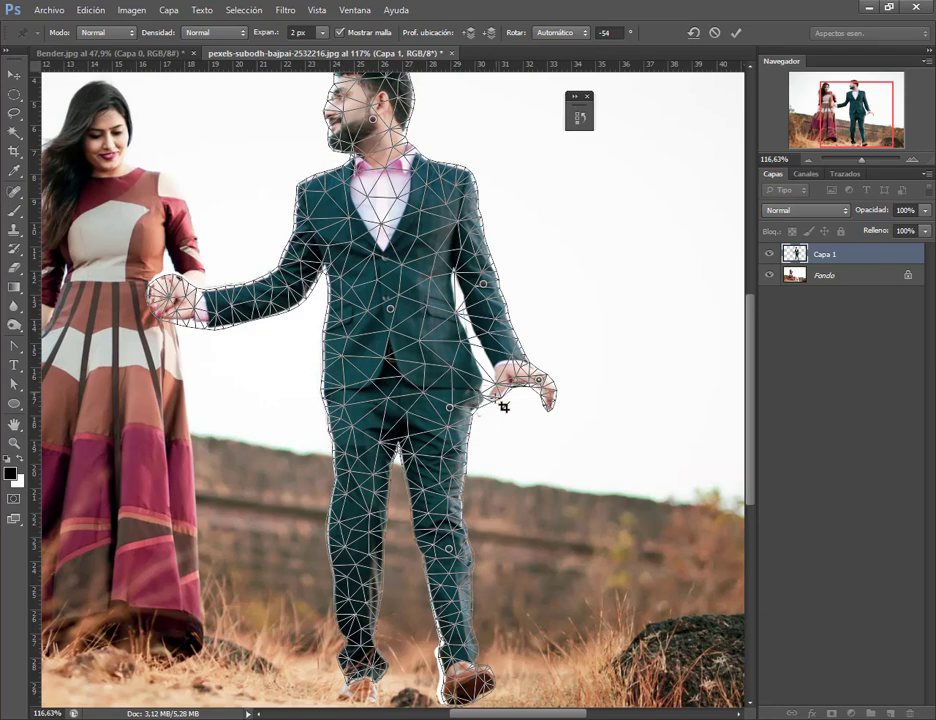
{"action": "left_click", "coordinate": [104, 13]}
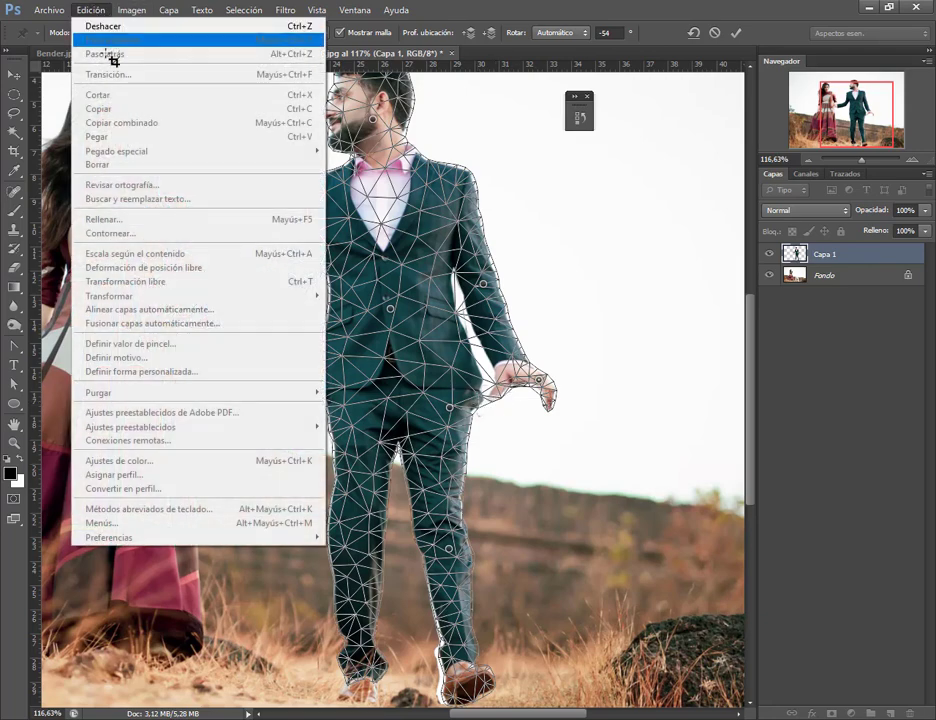
{"action": "left_click", "coordinate": [115, 22]}
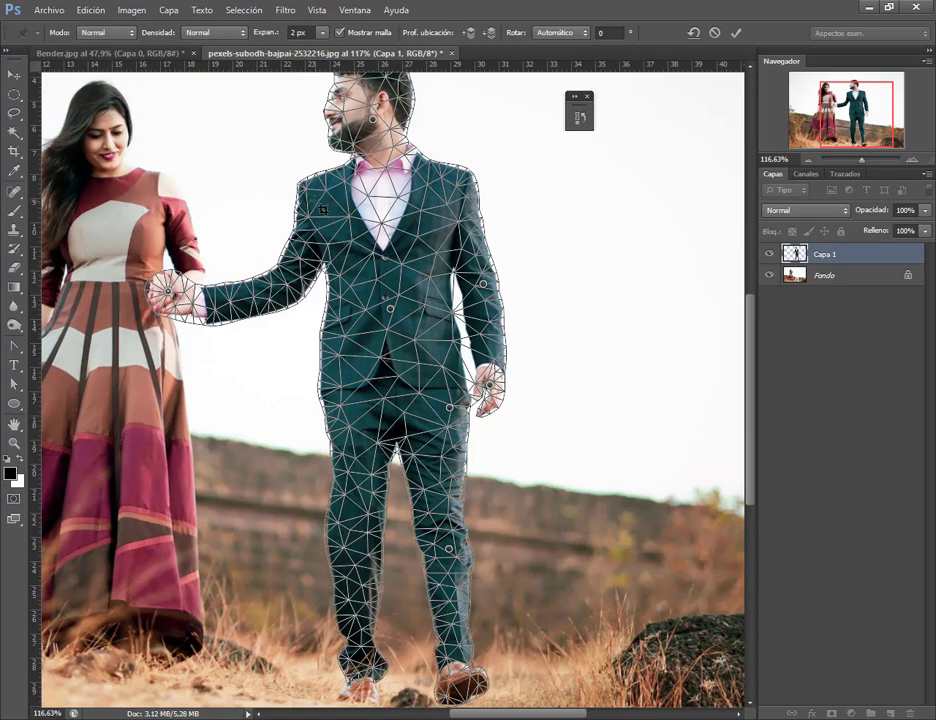
{"action": "left_click", "coordinate": [316, 202]}
{"action": "mouse_move", "coordinate": [178, 293]}
{"action": "left_mouse_down"}
{"action": "mouse_move", "coordinate": [175, 306]}
{"action": "mouse_move", "coordinate": [177, 292]}
{"action": "left_mouse_up"}
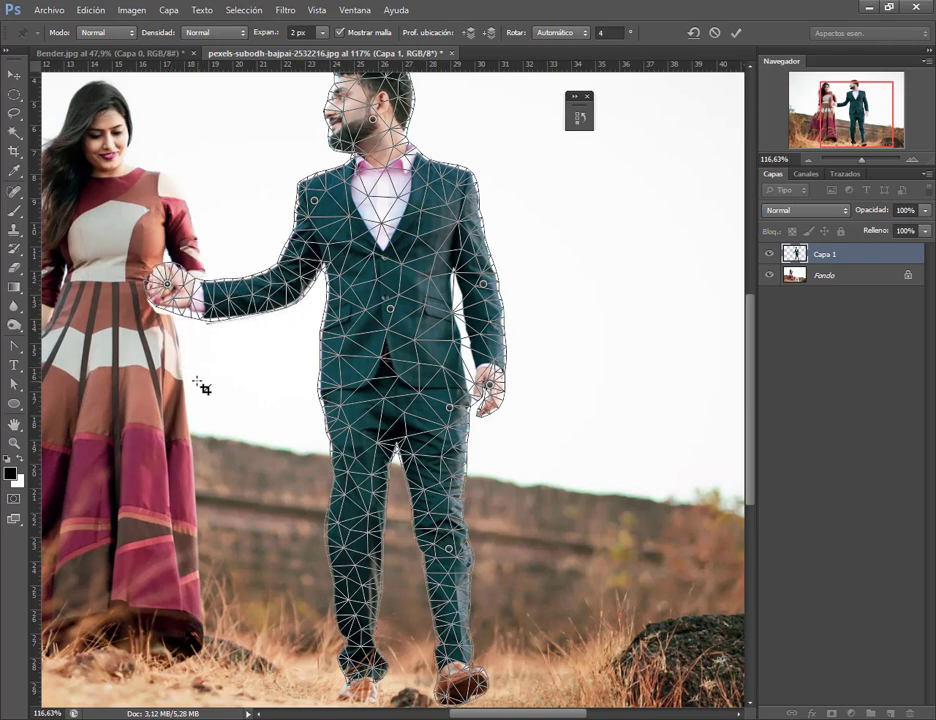
{"action": "left_click", "coordinate": [90, 10]}
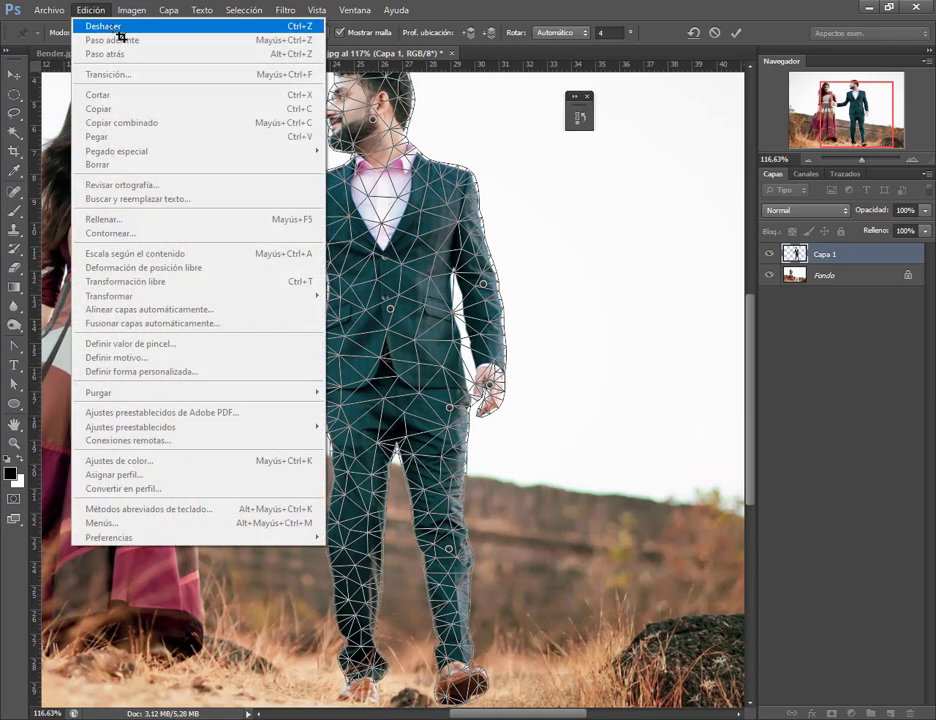
{"action": "left_click", "coordinate": [112, 26]}
Shift the right trouser leg and shoe slightly left and commit the Puppet Warp
{"action": "scroll", "coordinate": [600, 600], "scroll_direction": "left", "scroll_amount": 1}
{"action": "scroll", "coordinate": [548, 567], "scroll_direction": "left", "scroll_amount": 1}
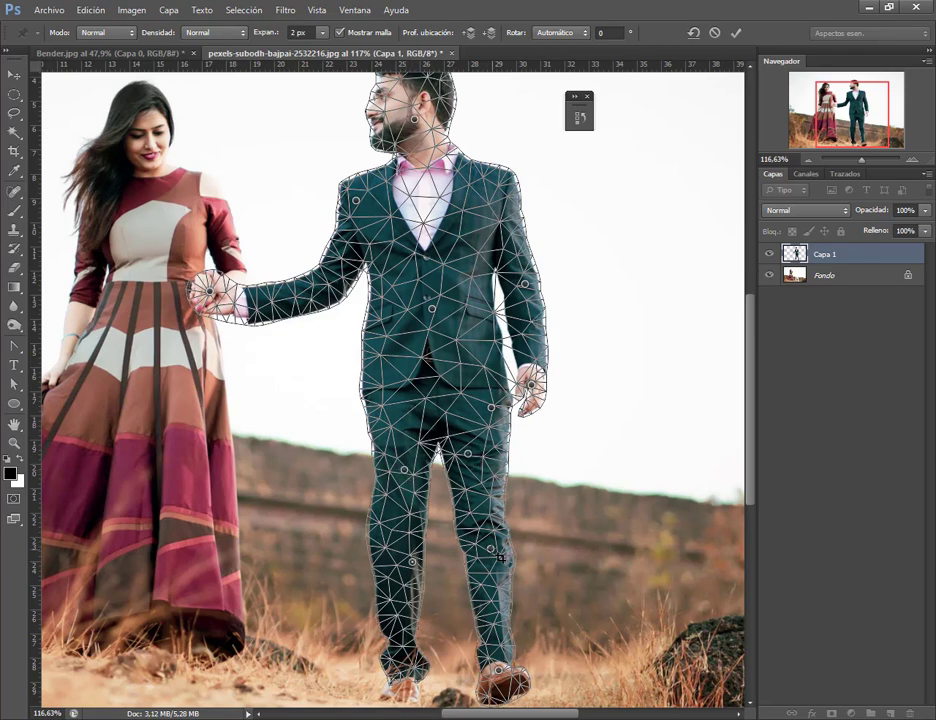
{"action": "left_click_drag", "start_coordinate": [491, 549], "coordinate": [483, 551]}
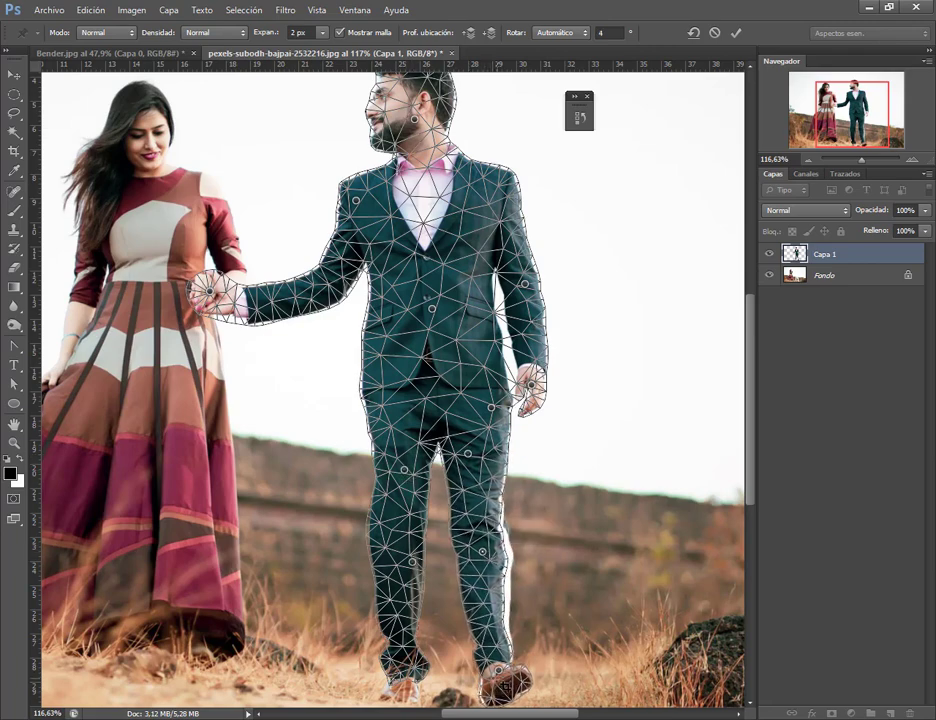
{"action": "left_click_drag", "start_coordinate": [499, 673], "coordinate": [487, 672]}
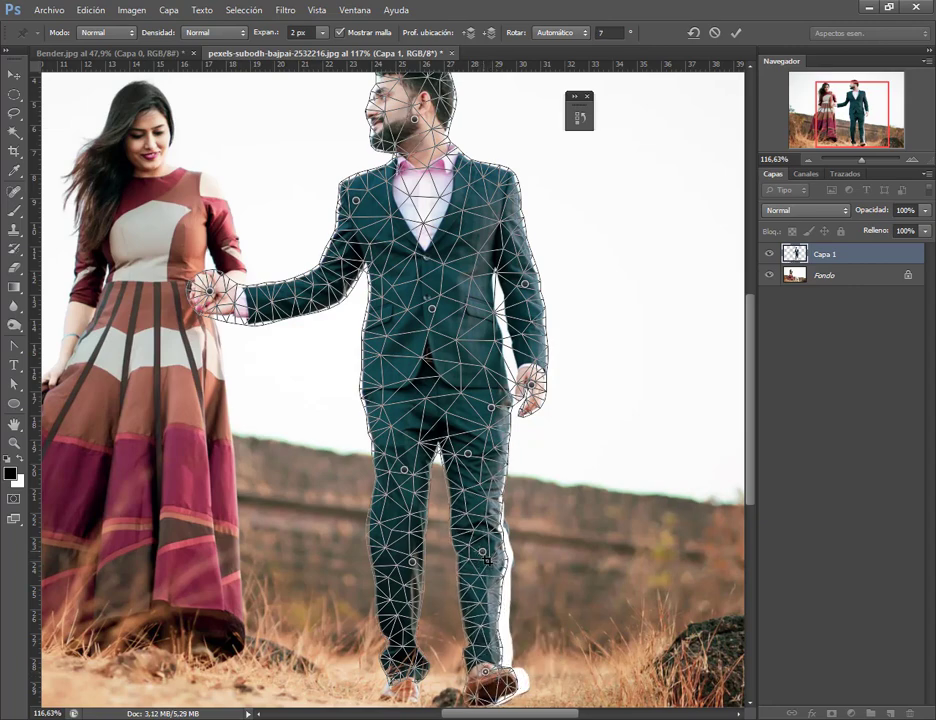
{"action": "left_click_drag", "start_coordinate": [487, 561], "coordinate": [483, 561]}
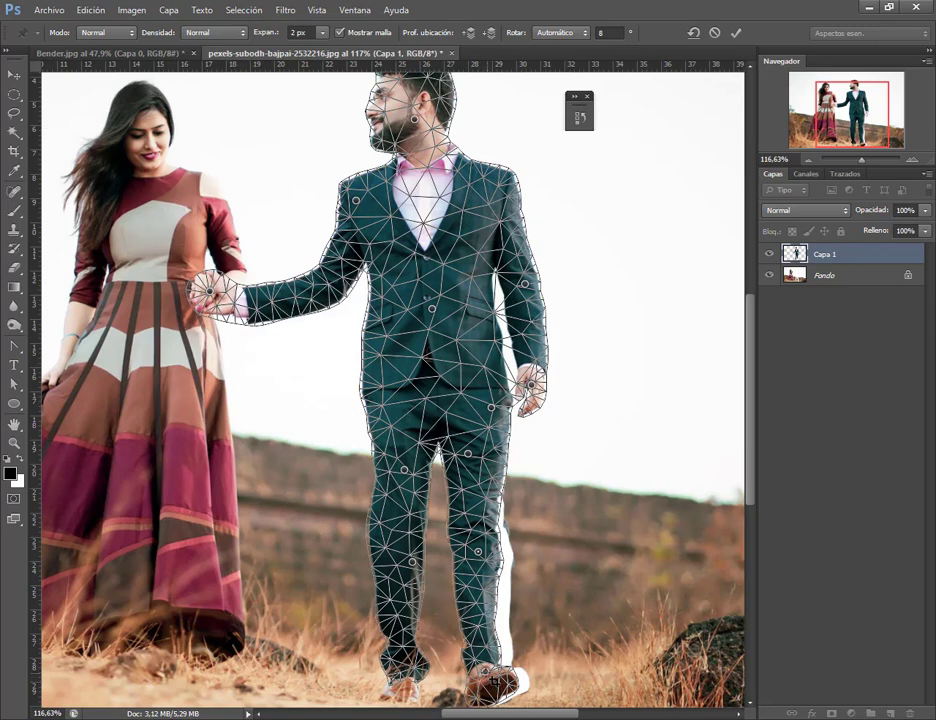
{"action": "left_click_drag", "start_coordinate": [485, 671], "coordinate": [480, 673]}
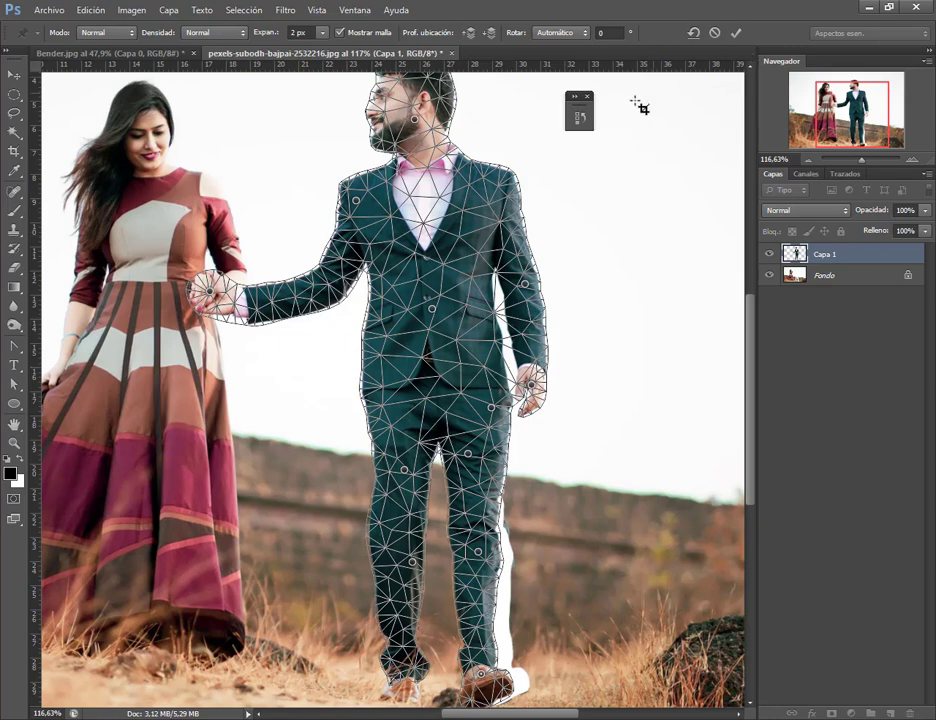
{"action": "left_click", "coordinate": [736, 33]}
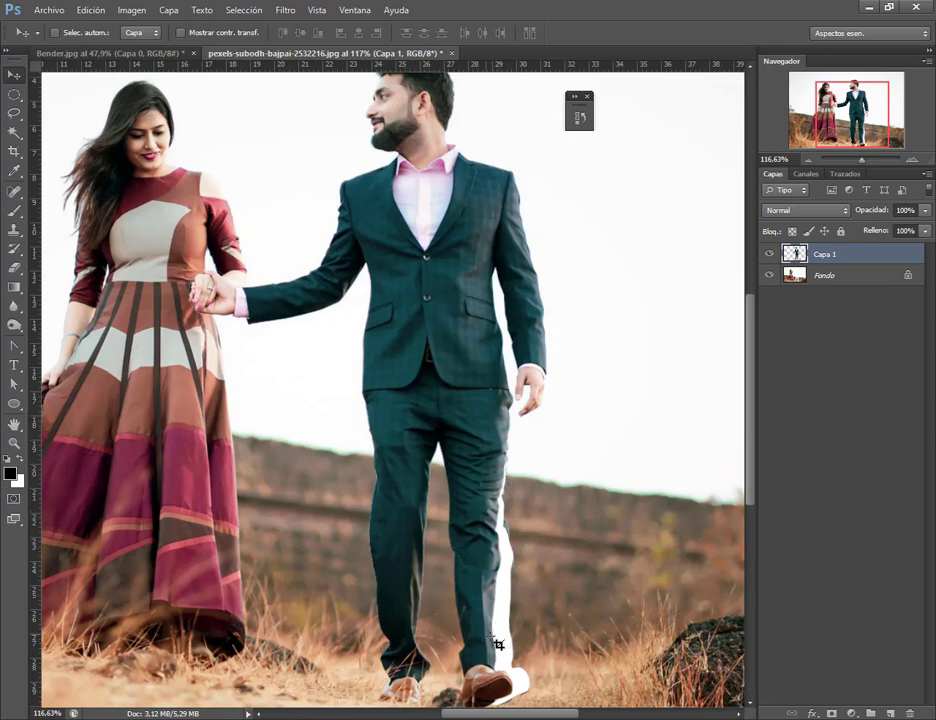
Close the couple photo, then close Bender.jpg without saving changes
{"action": "left_click", "coordinate": [452, 52]}
{"action": "left_click", "coordinate": [497, 280]}
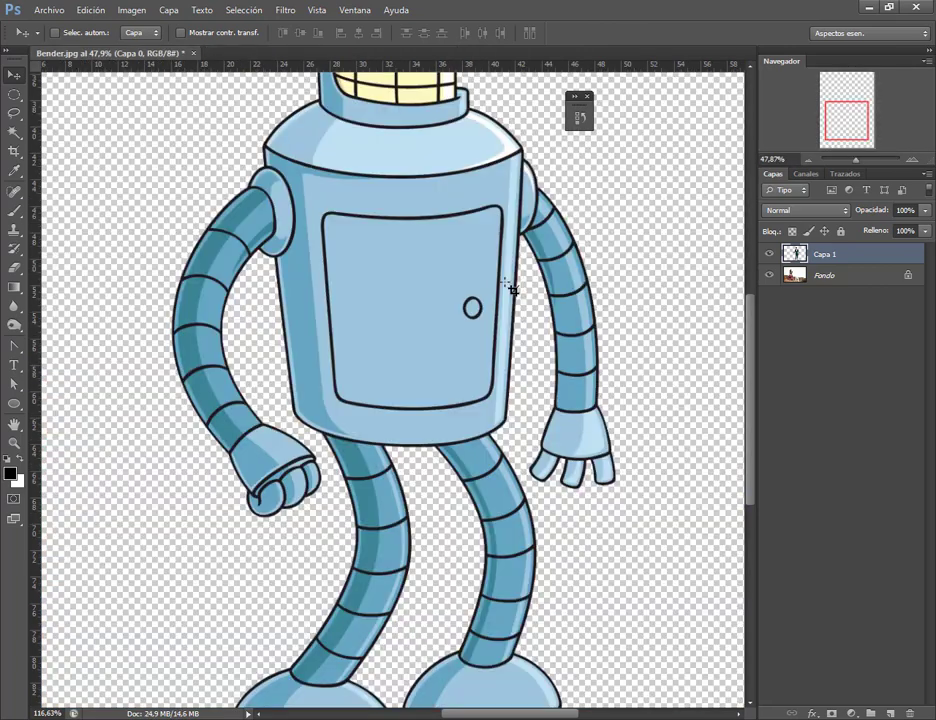
{"action": "left_click", "coordinate": [195, 54]}
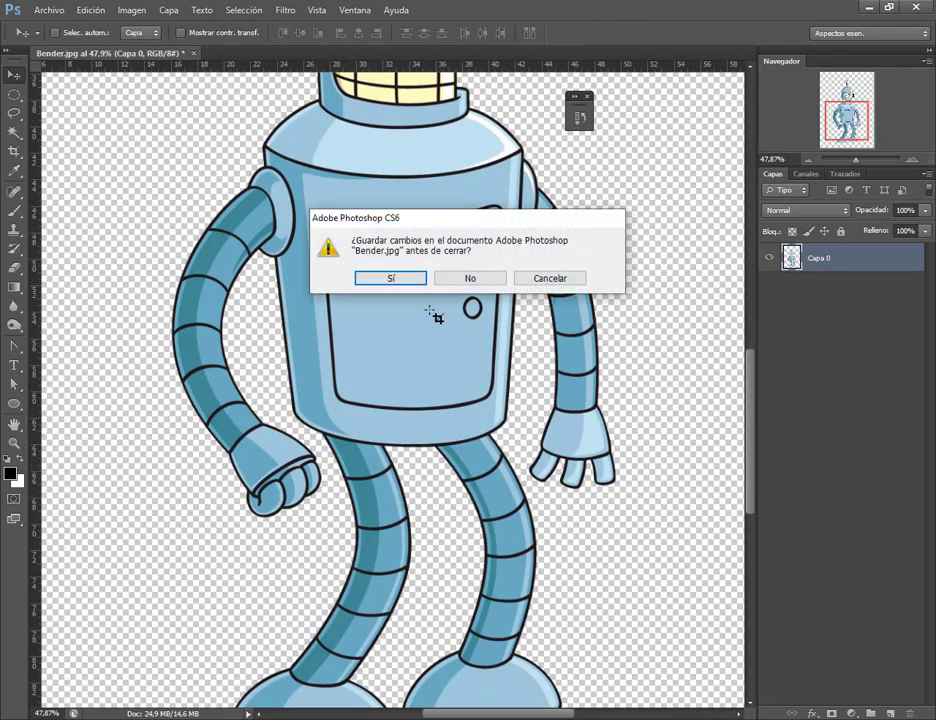
{"action": "left_click", "coordinate": [472, 278]}
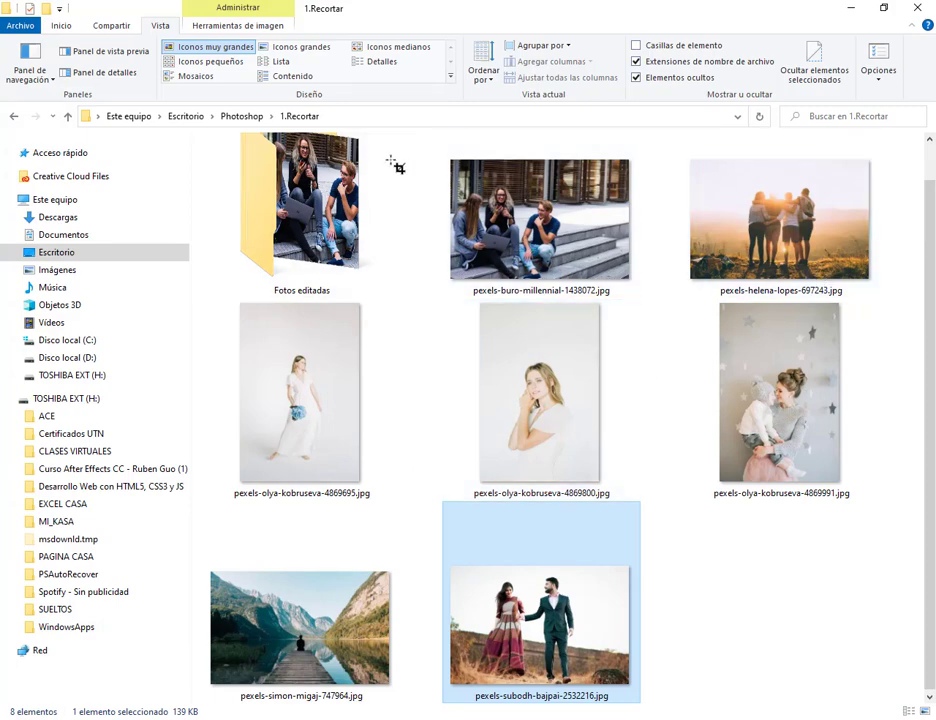
Open the 5.Deformación libre folder and drag Bruce-Lee-statue-1600-1200.jpg into Photoshop
{"action": "left_click", "coordinate": [248, 116]}
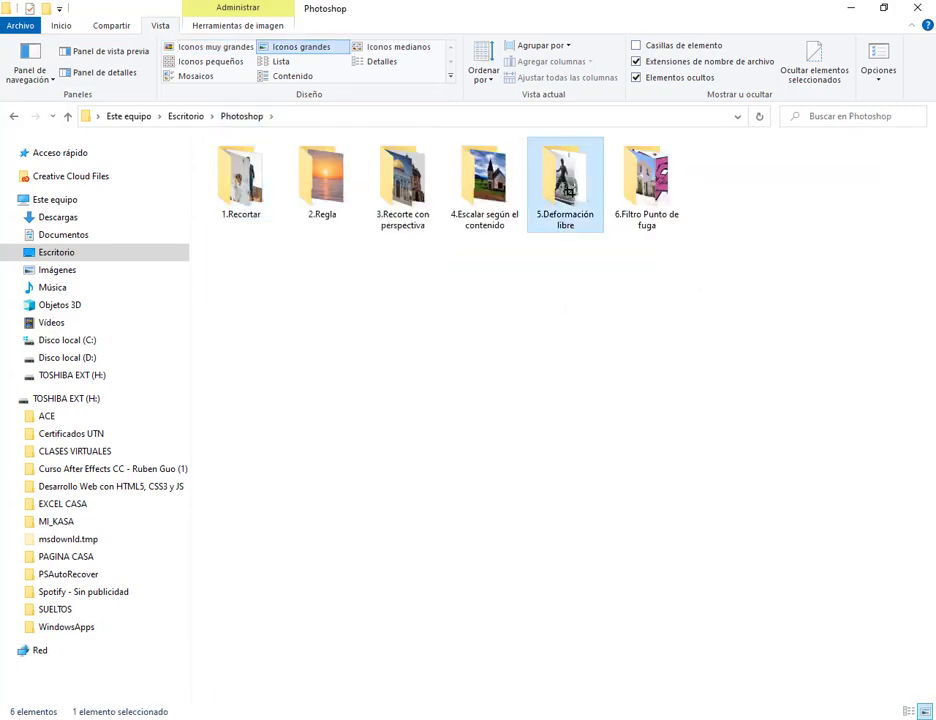
{"action": "double_click", "coordinate": [566, 185]}
{"action": "left_click", "coordinate": [245, 117]}
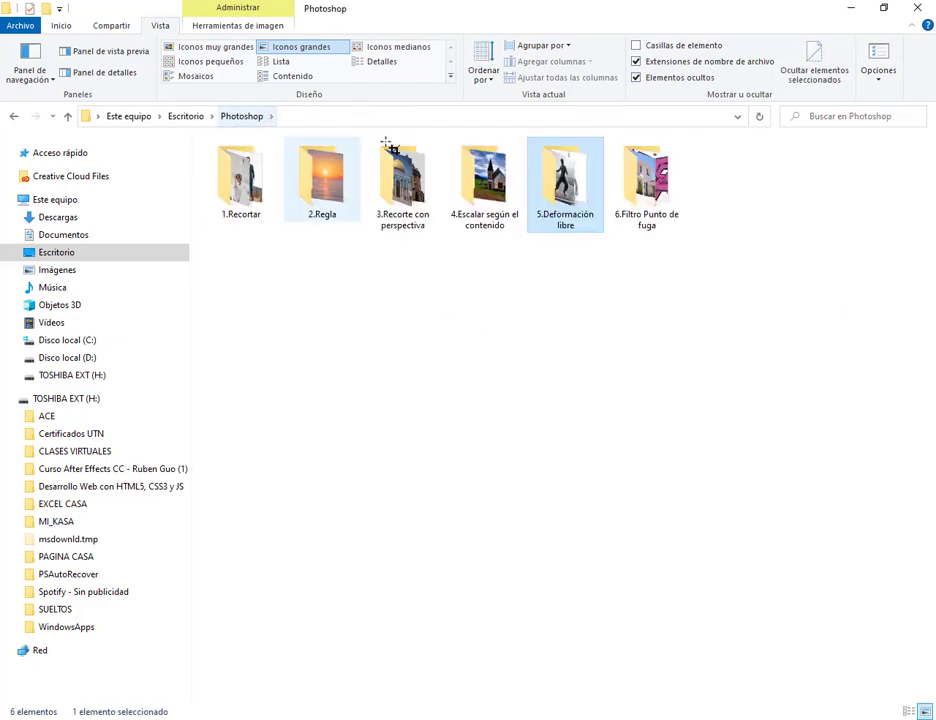
{"action": "double_click", "coordinate": [566, 175]}
{"action": "left_click", "coordinate": [322, 182]}
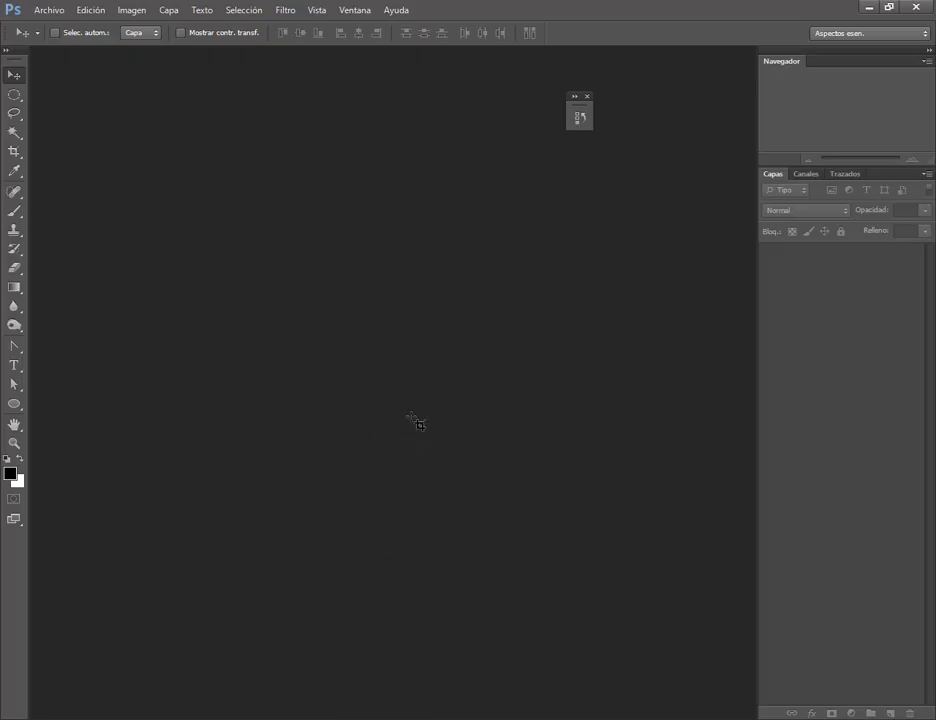
{"action": "left_click_drag", "start_coordinate": [407, 507], "coordinate": [522, 420]}
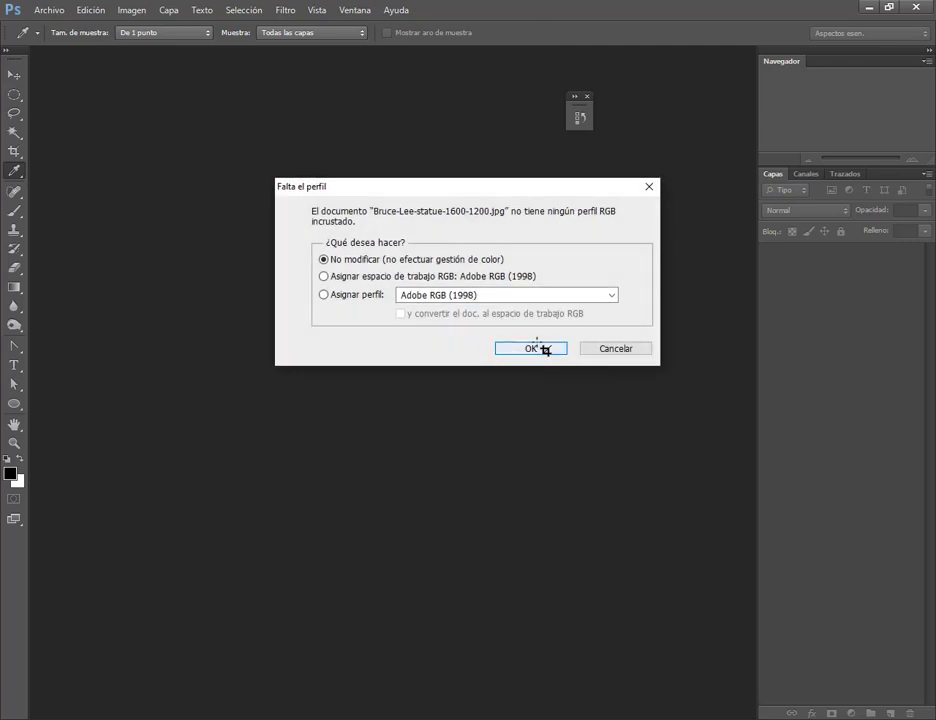
Open Bruce-Lee-statue-1600-1200.jpg unmanaged ('Leave as is') and hide the Meet video window
{"action": "left_click", "coordinate": [532, 347]}
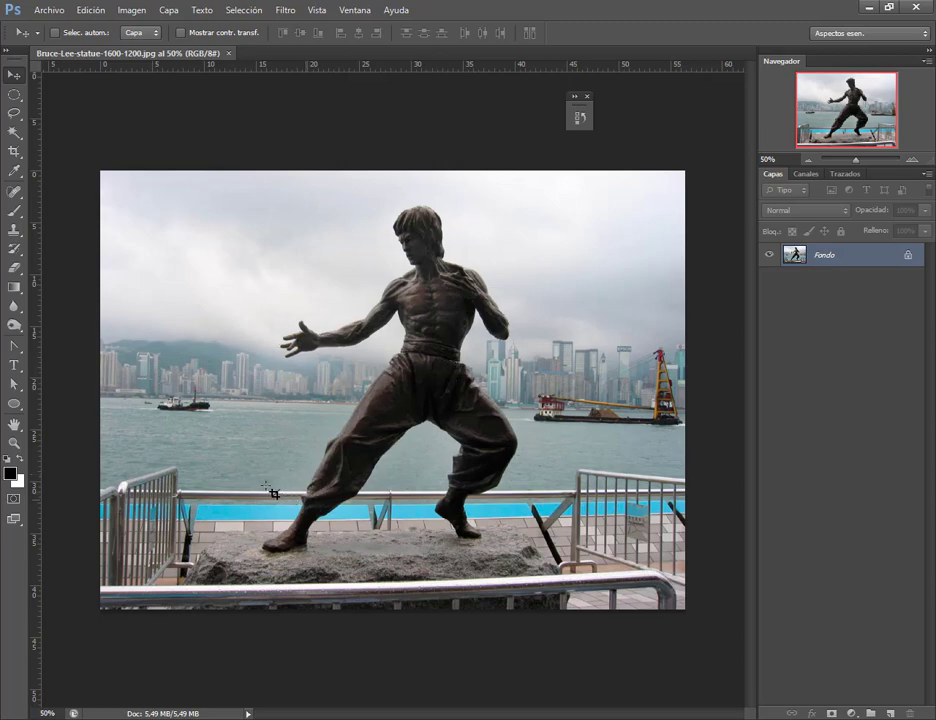
{"action": "left_click_drag", "start_coordinate": [260, 486], "coordinate": [368, 513]}
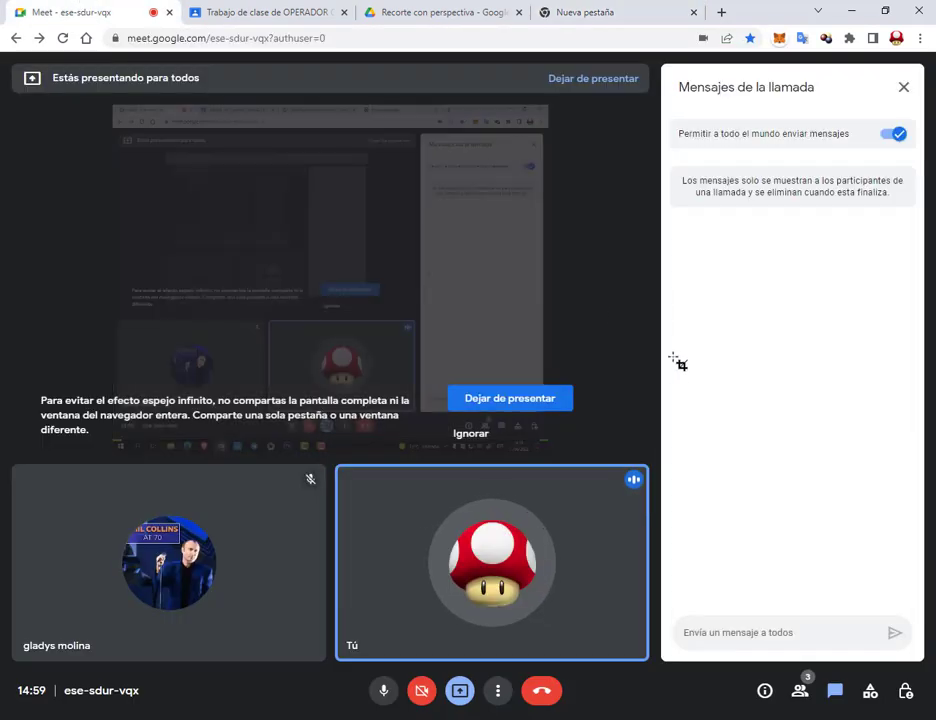
{"action": "left_click", "coordinate": [853, 12]}
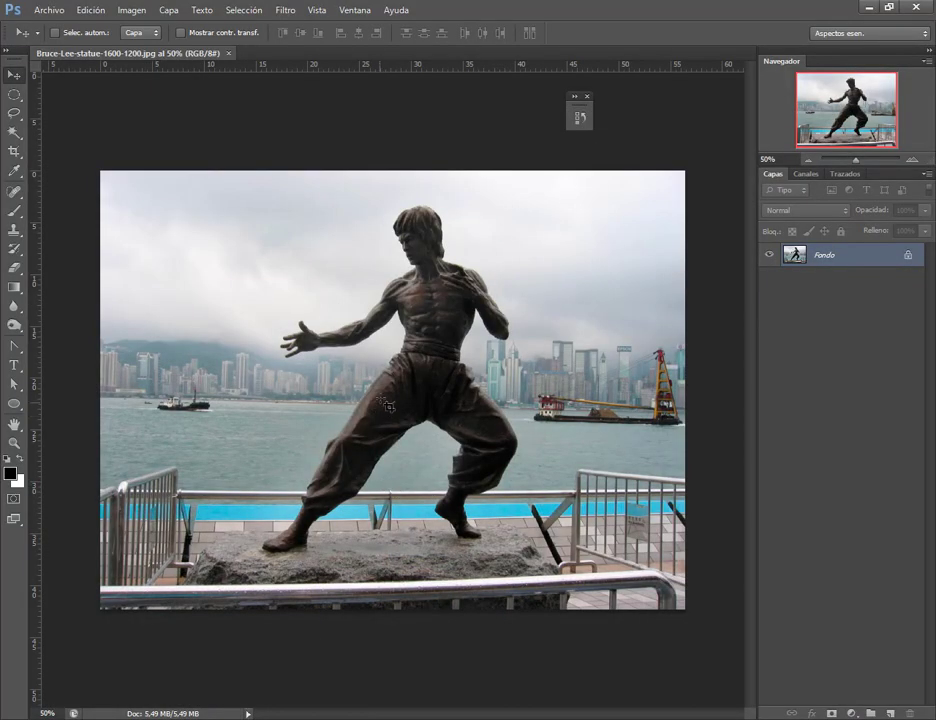
Zoom in on the statue and choose the Magnetic Lasso from the lasso flyout
{"action": "scroll", "coordinate": [422, 453], "scroll_direction": "up", "scroll_amount": 3}
{"action": "scroll", "coordinate": [428, 453], "scroll_direction": "up", "scroll_amount": 1}
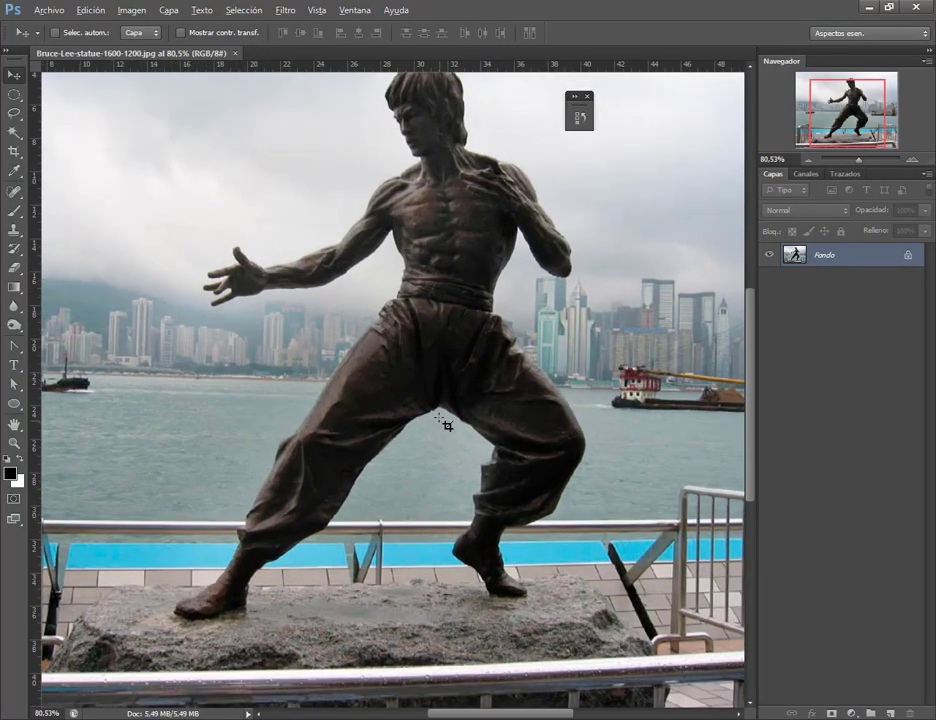
{"action": "scroll", "coordinate": [447, 424], "scroll_direction": "down", "scroll_amount": 1}
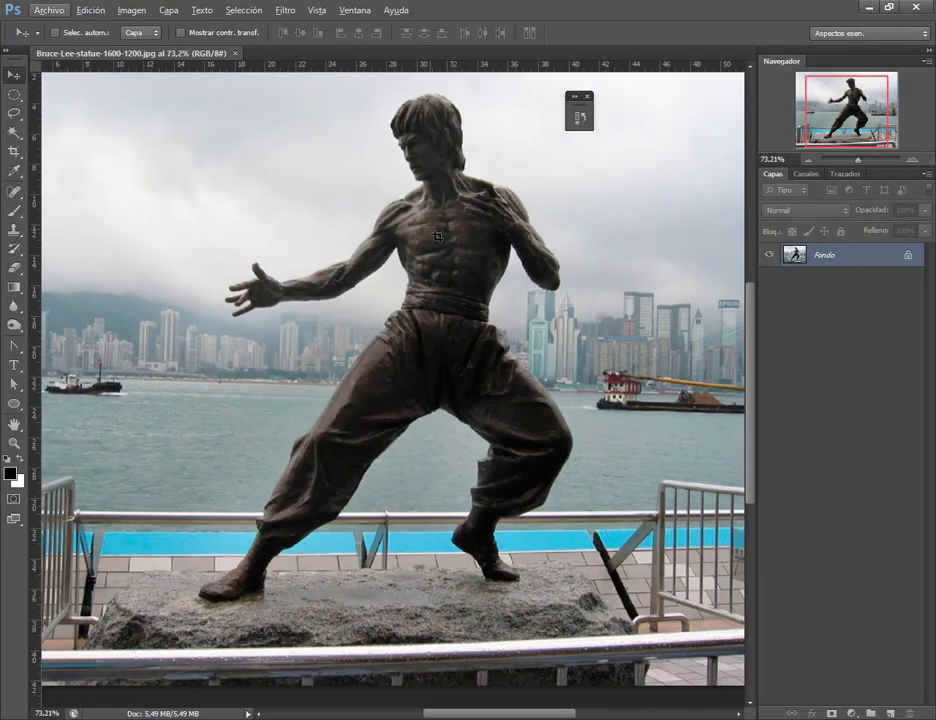
{"action": "left_click", "coordinate": [14, 113]}
{"action": "left_click", "coordinate": [90, 138]}
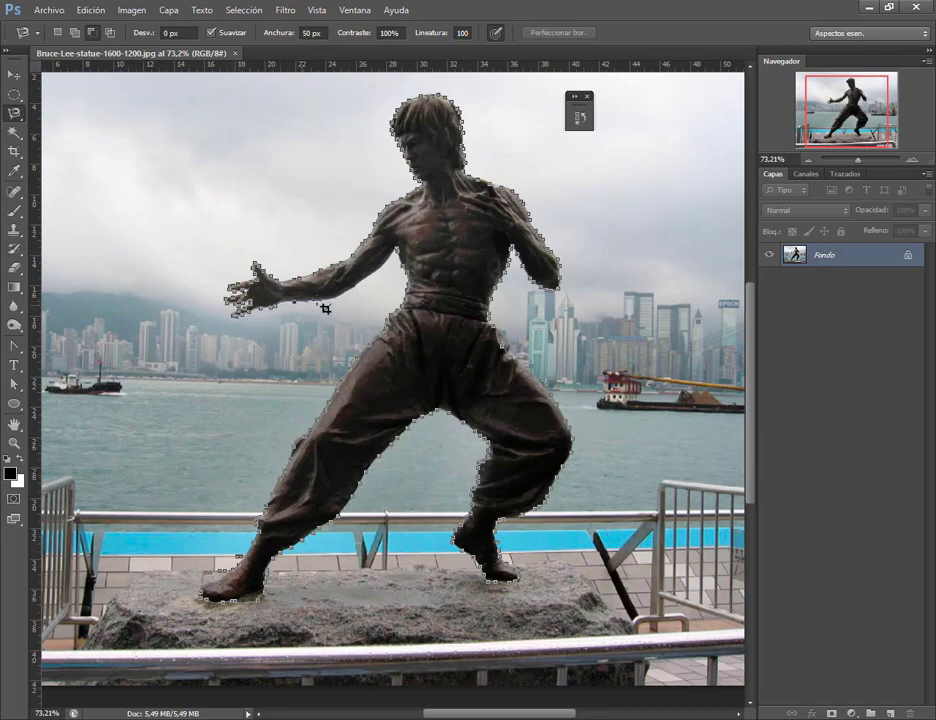
Close the Magnetic Lasso selection, add the shoulder edge with the freehand Lasso, and enter Quick Mask
{"action": "left_click", "coordinate": [406, 257]}
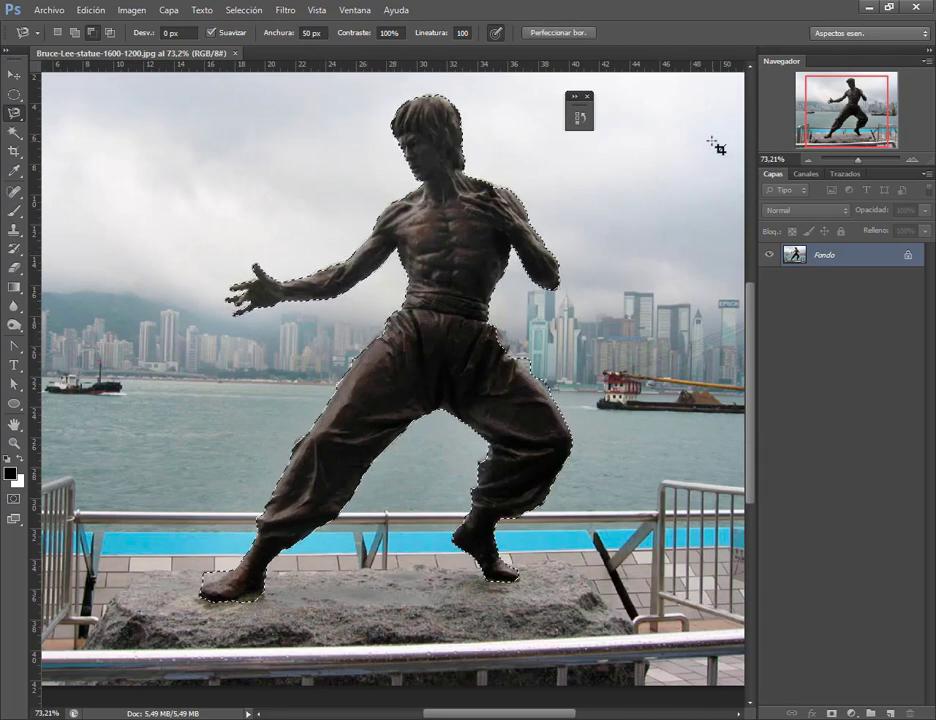
{"action": "scroll", "coordinate": [535, 125], "scroll_direction": "up", "scroll_amount": 5}
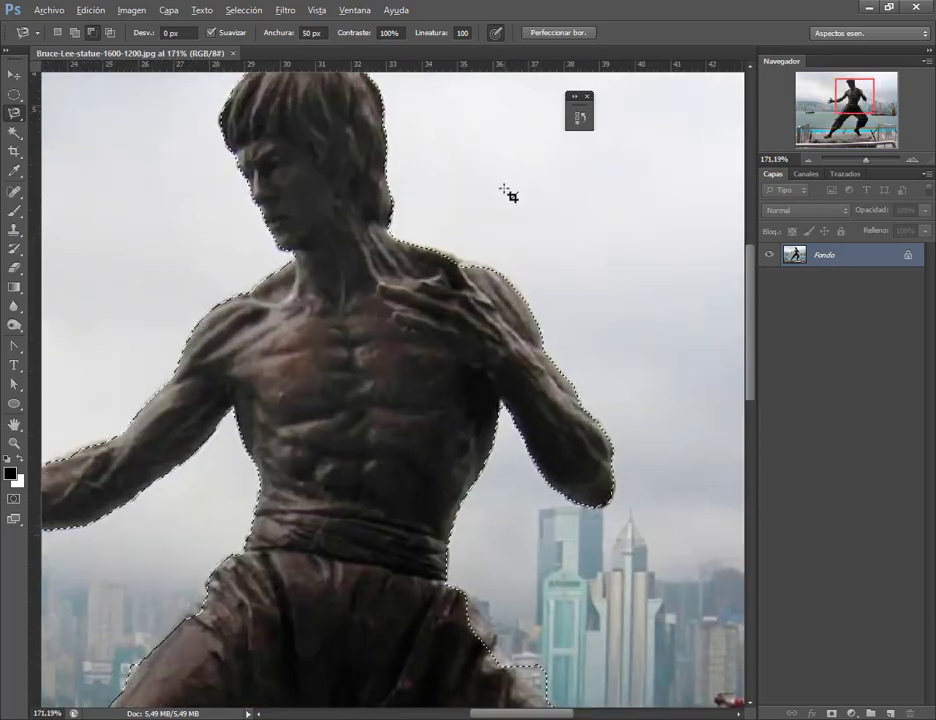
{"action": "right_click", "coordinate": [14, 113]}
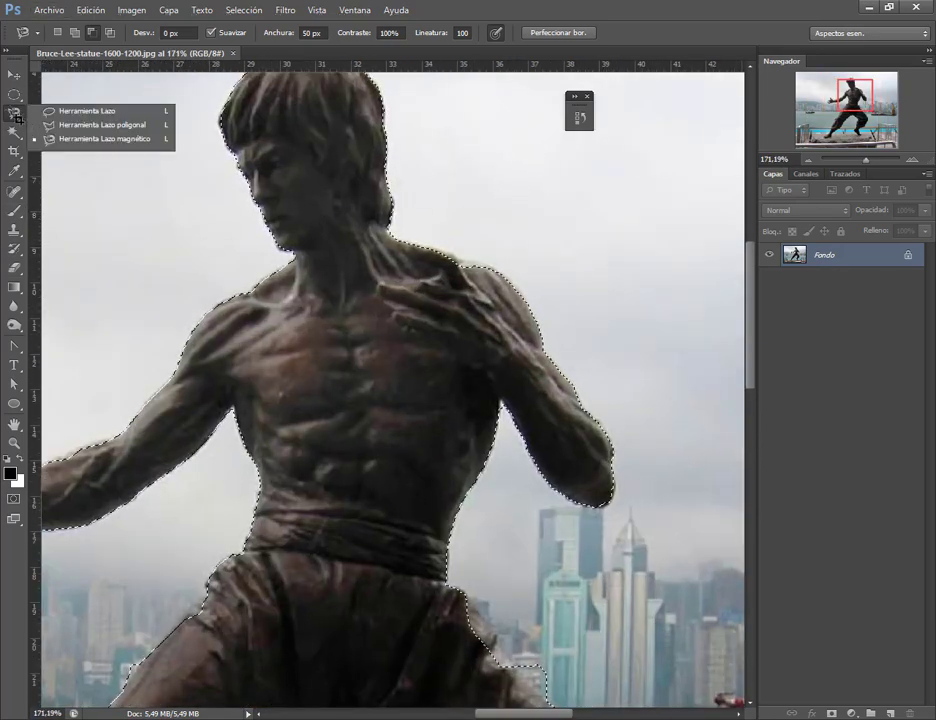
{"action": "left_click", "coordinate": [85, 110]}
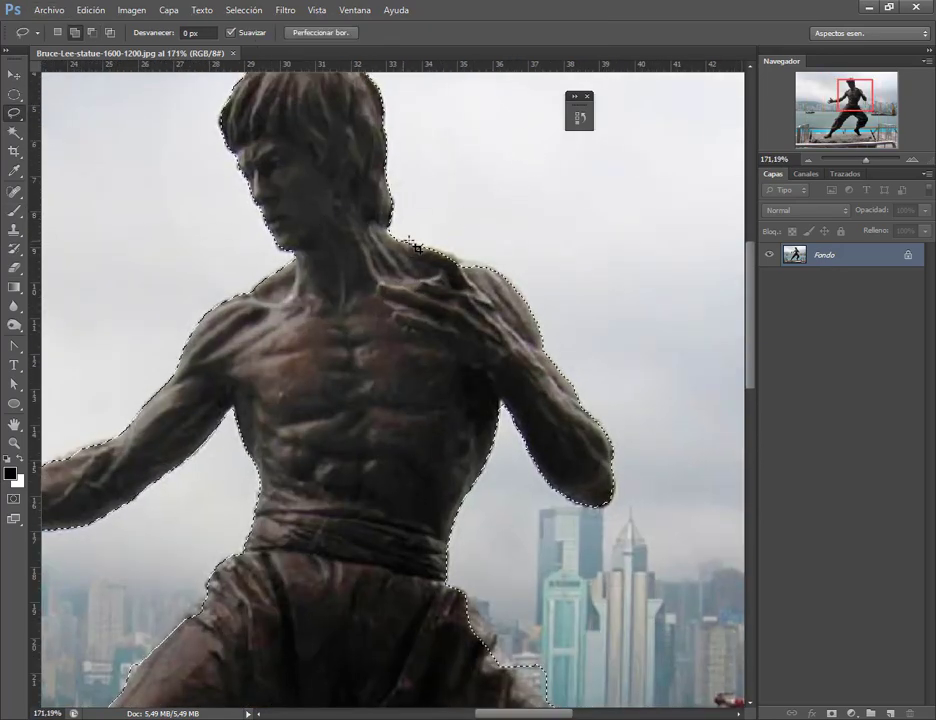
{"action": "mouse_move", "coordinate": [439, 246]}
{"action": "left_mouse_down"}
{"action": "mouse_move", "coordinate": [481, 262]}
{"action": "mouse_move", "coordinate": [499, 285]}
{"action": "left_mouse_up"}
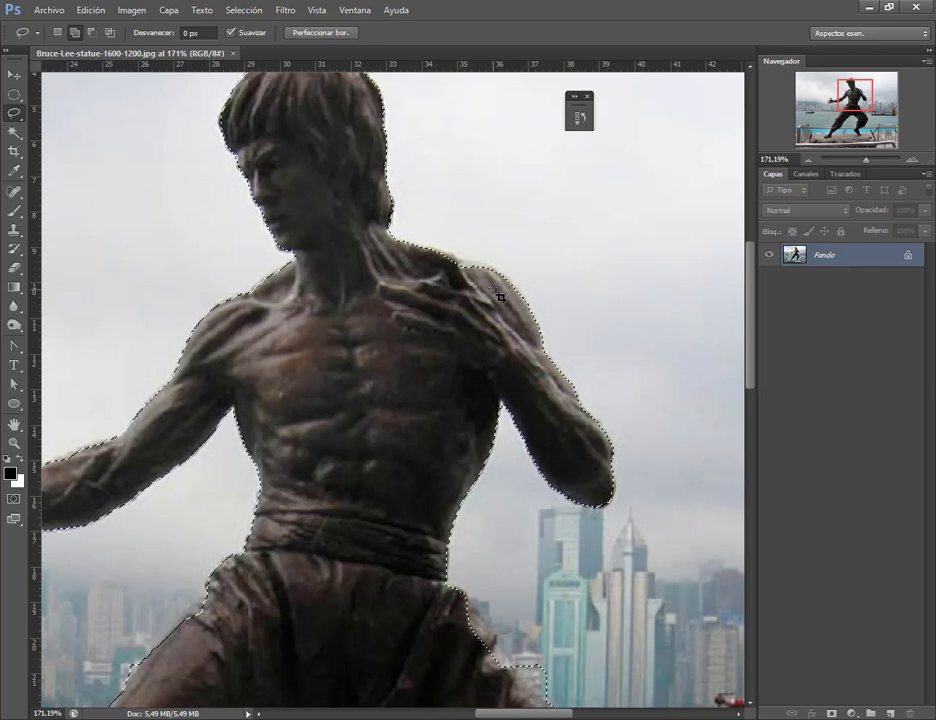
{"action": "key", "text": "q"}
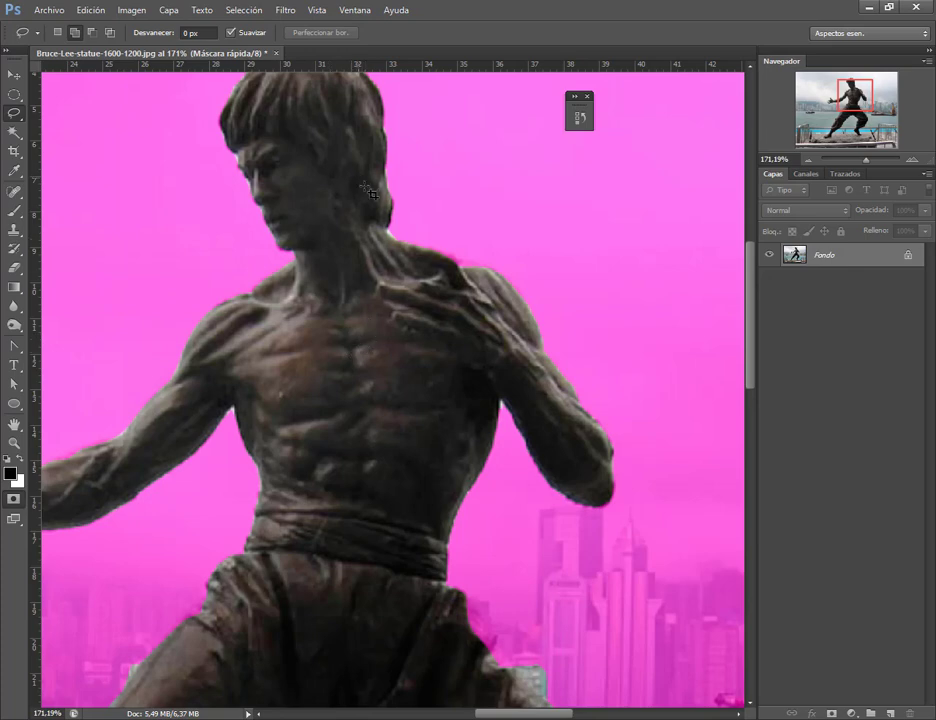
Set the Quick Mask eraser tip to 21 px with 62% hardness
{"action": "key", "text": "b"}
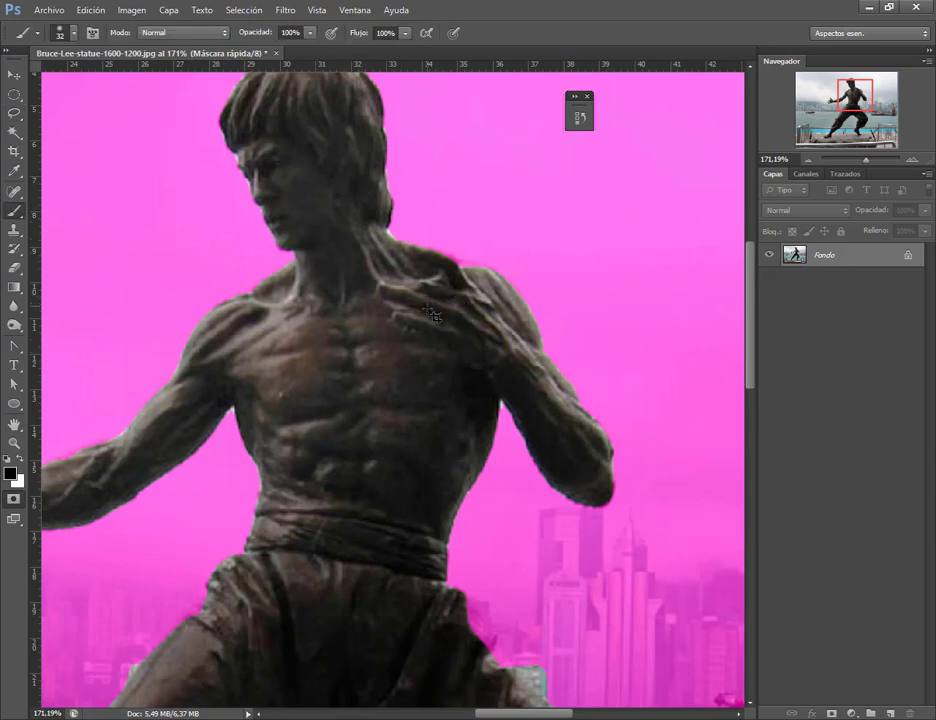
{"action": "key", "text": "e"}
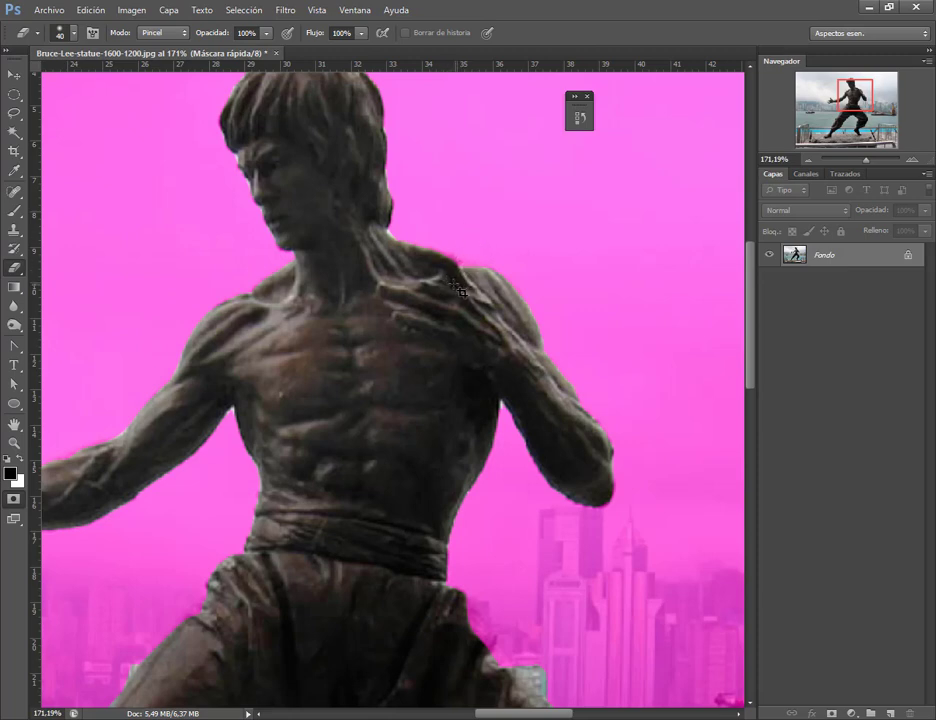
{"action": "key", "text": "b"}
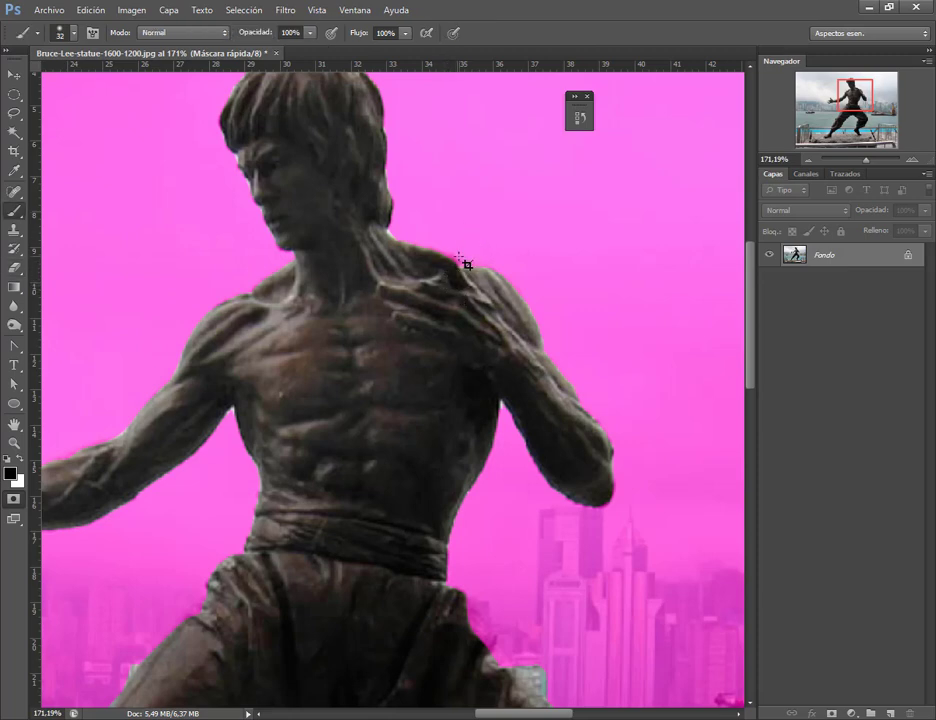
{"action": "key", "text": "e"}
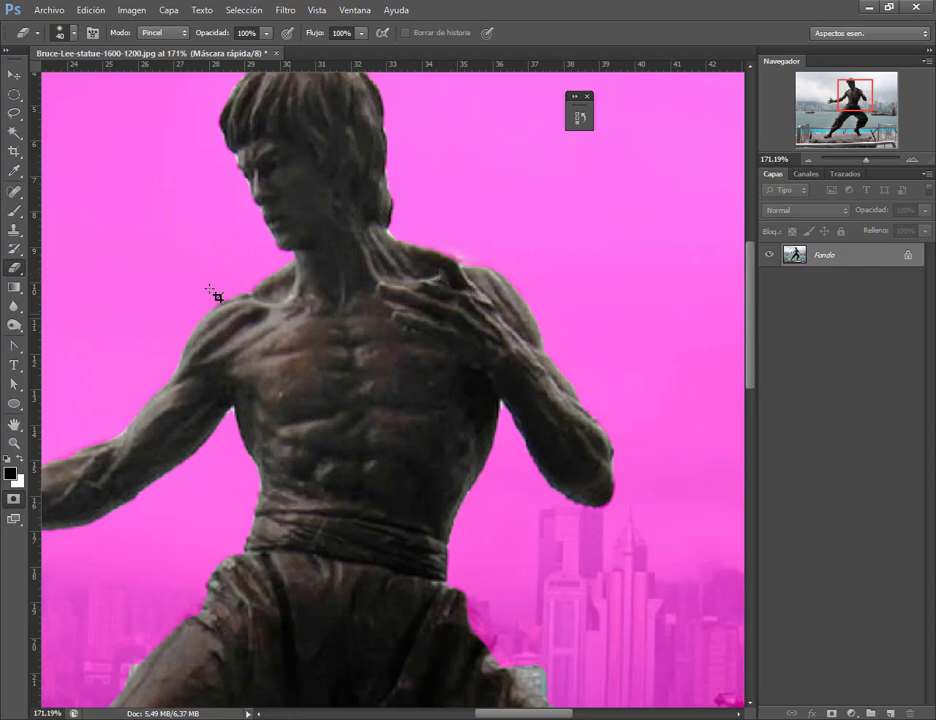
{"action": "left_click", "coordinate": [73, 33]}
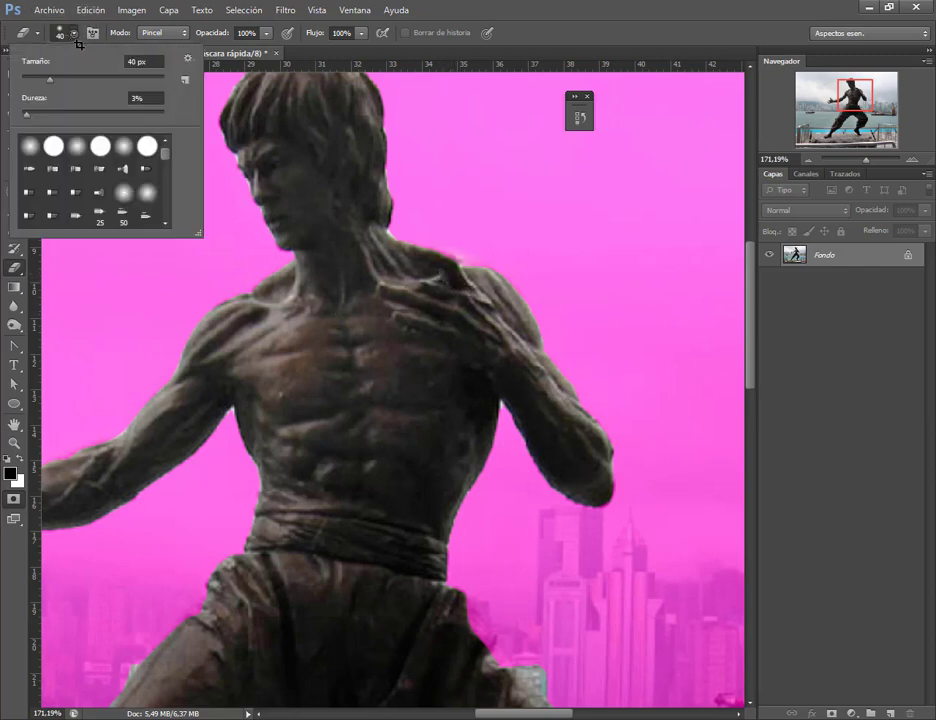
{"action": "left_click", "coordinate": [109, 113]}
{"action": "left_click_drag", "start_coordinate": [44, 79], "coordinate": [36, 79]}
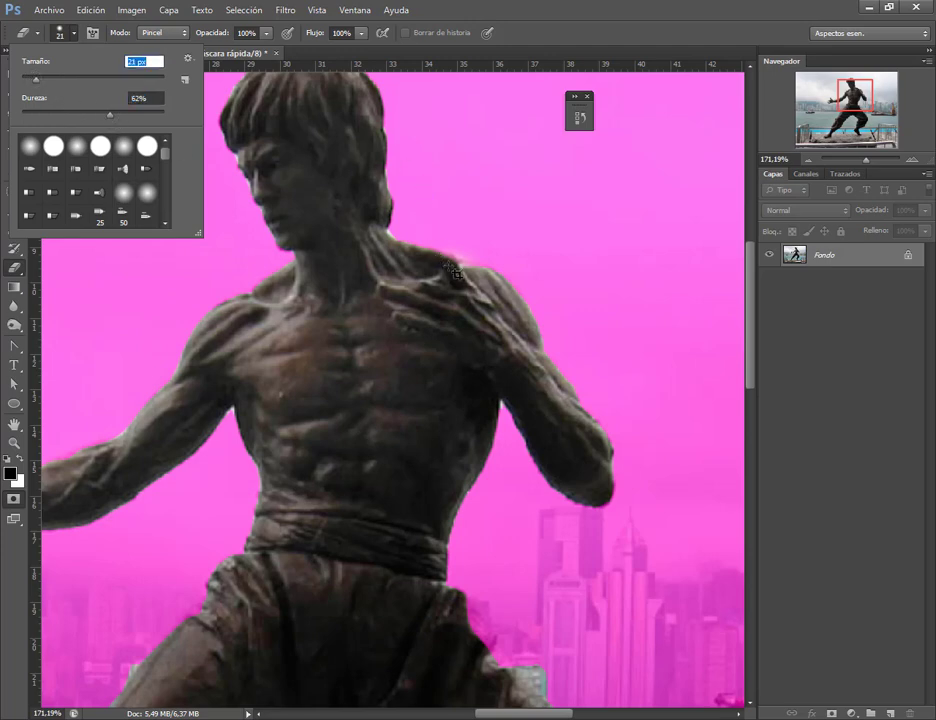
{"action": "key", "text": "Return"}
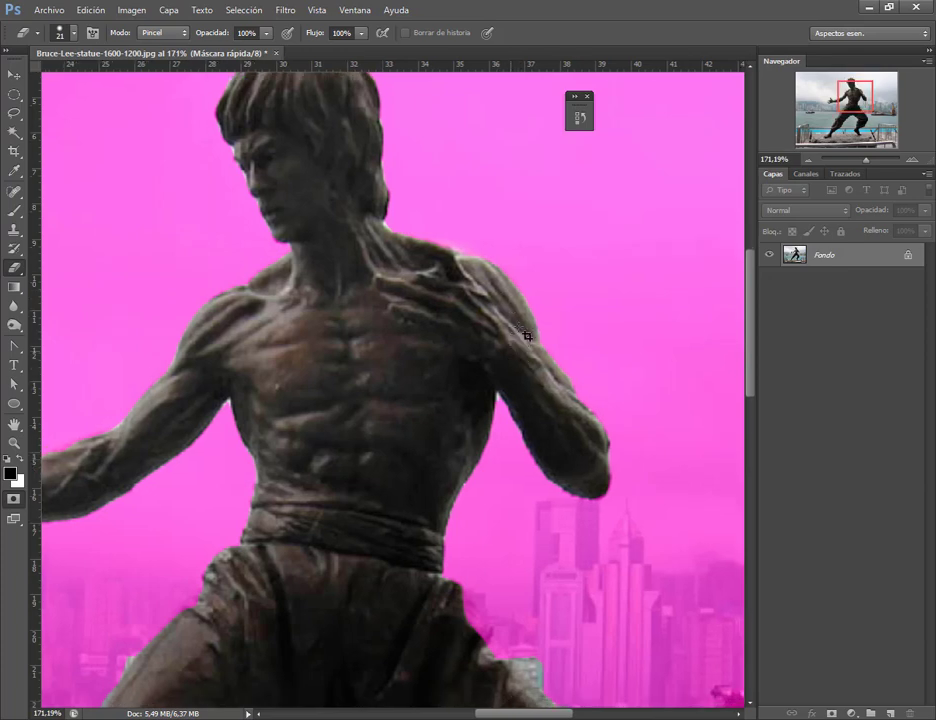
Pan the view from the statue's upper body down to its legs
{"action": "left_click_drag", "start_coordinate": [520, 361], "coordinate": [577, 293]}
{"action": "scroll", "coordinate": [597, 268], "scroll_direction": "down", "scroll_amount": 2}
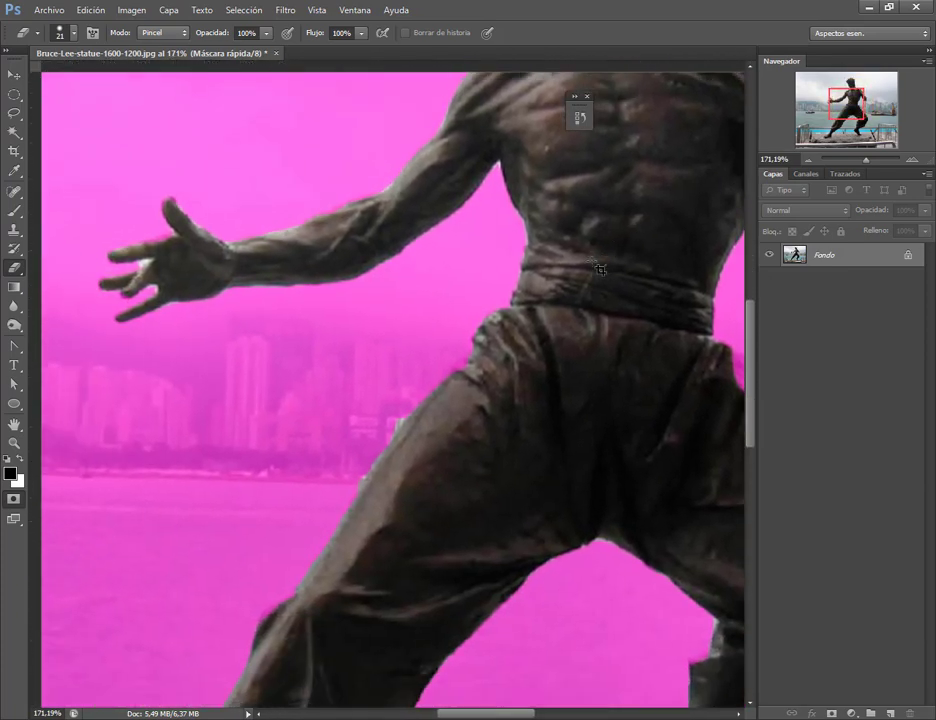
{"action": "scroll", "coordinate": [455, 370], "scroll_direction": "down", "scroll_amount": 4}
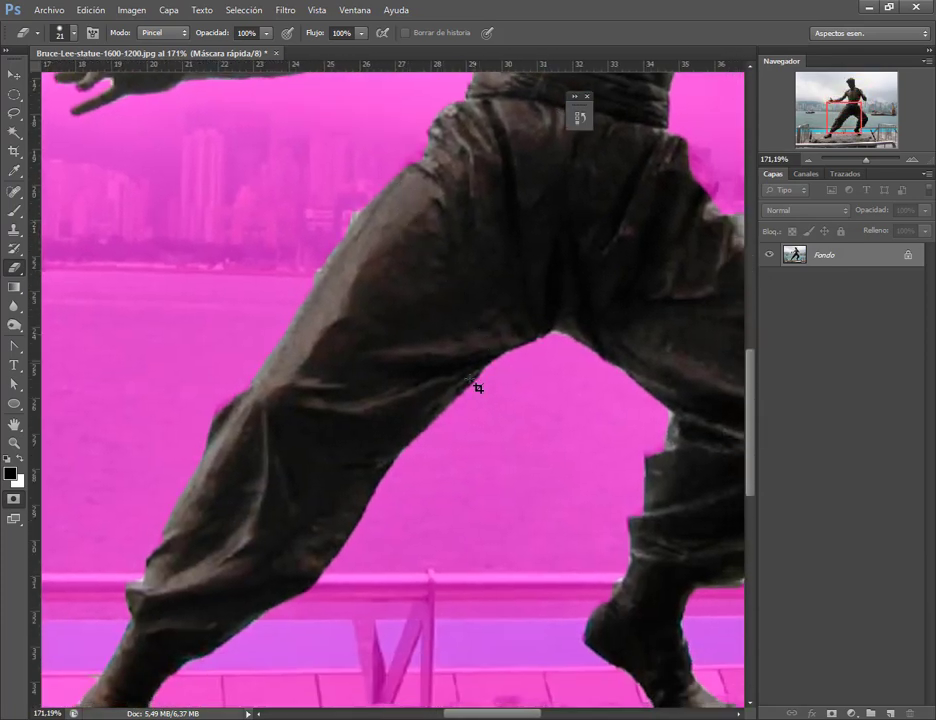
{"action": "scroll", "coordinate": [397, 330], "scroll_direction": "down", "scroll_amount": 2}
{"action": "scroll", "coordinate": [313, 265], "scroll_direction": "right", "scroll_amount": 3}
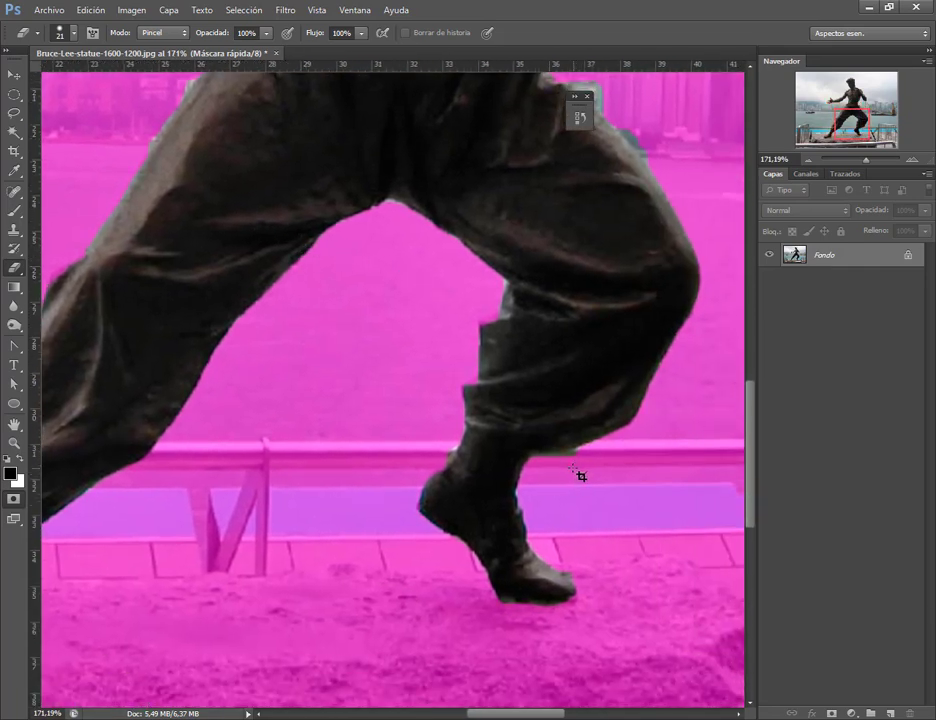
Set the mask-painting brush to 20 px with 58% hardness
{"action": "key", "text": "b"}
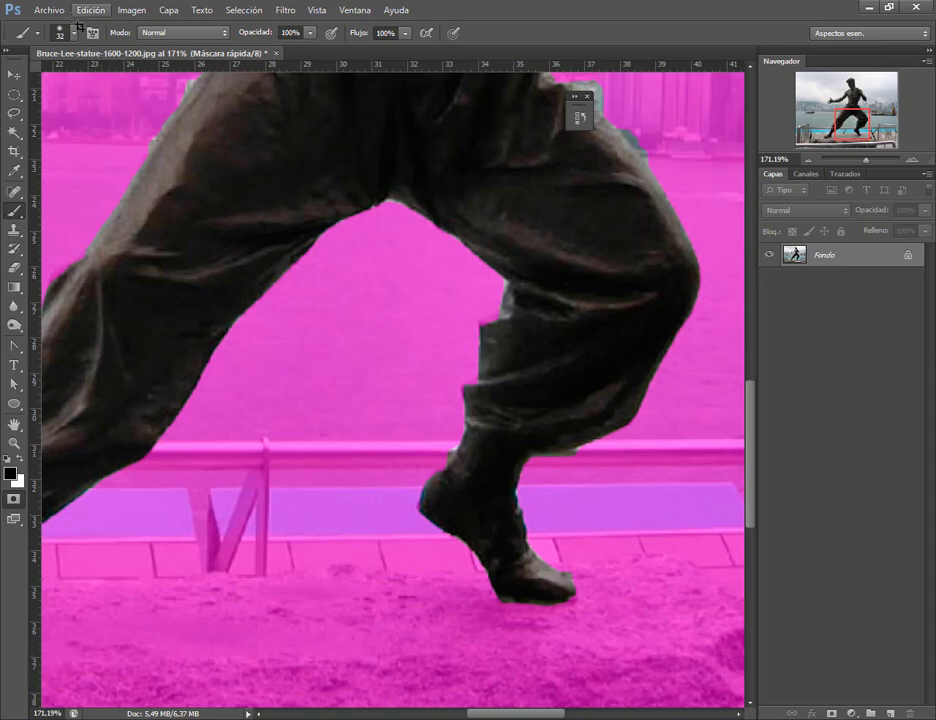
{"action": "left_click", "coordinate": [60, 30]}
{"action": "left_click_drag", "start_coordinate": [80, 111], "coordinate": [96, 111]}
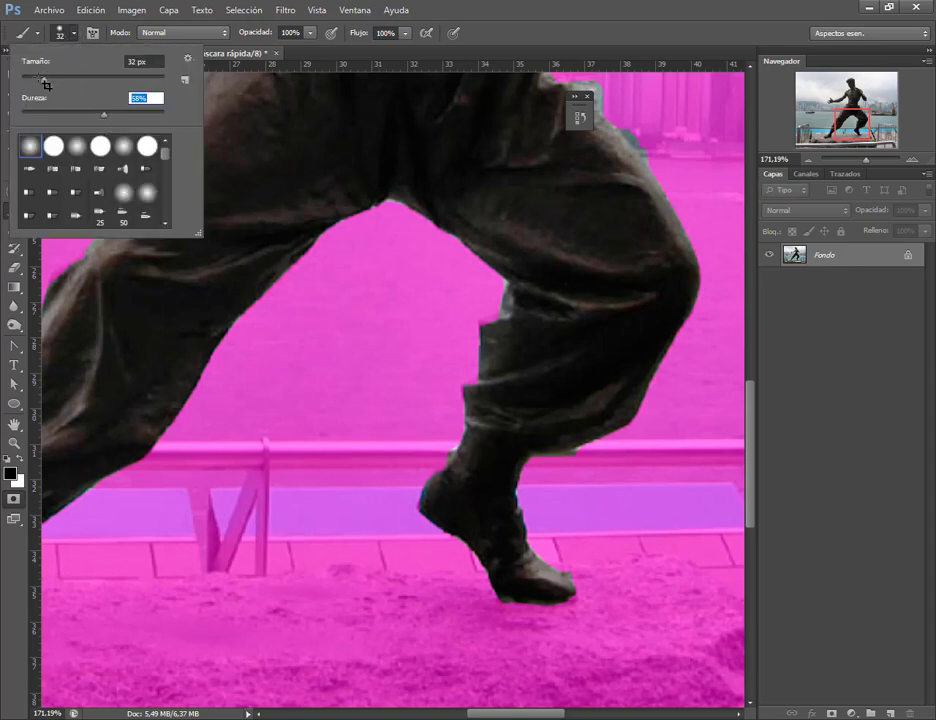
{"action": "left_click_drag", "start_coordinate": [44, 82], "coordinate": [37, 78]}
{"action": "left_click", "coordinate": [382, 26]}
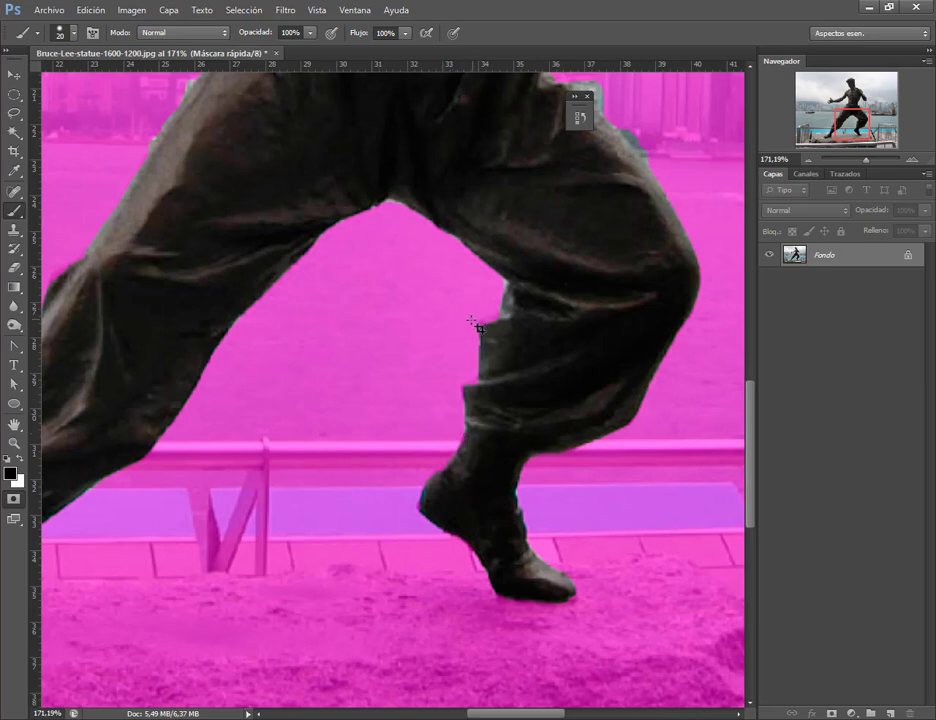
Erase the mask along the trousers' right edge and hip, then pan down to the left foot
{"action": "left_click_drag", "start_coordinate": [562, 300], "coordinate": [490, 440]}
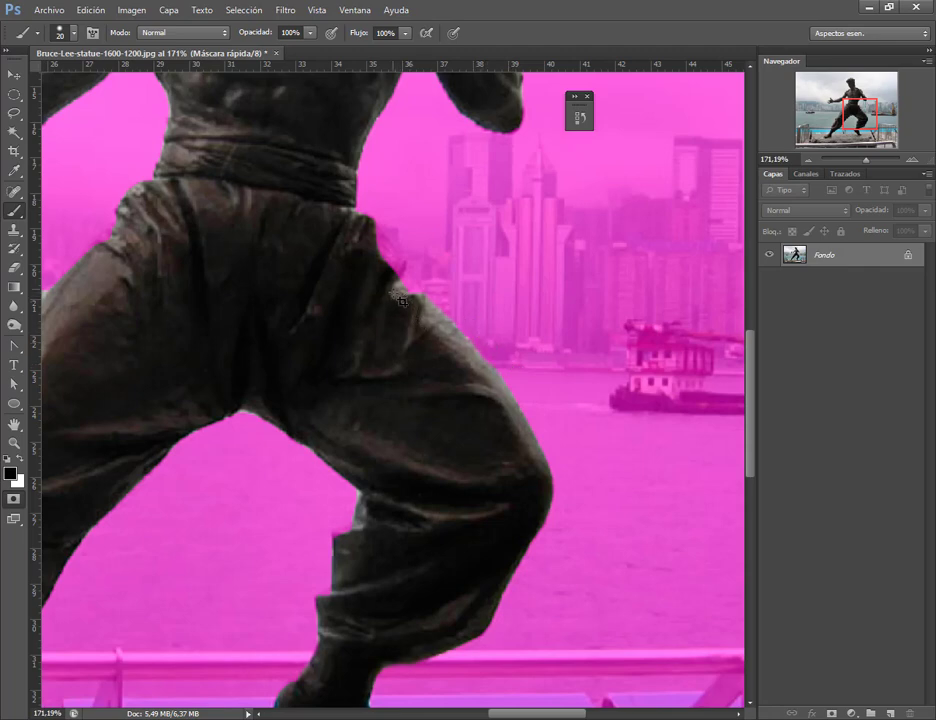
{"action": "key", "text": "e"}
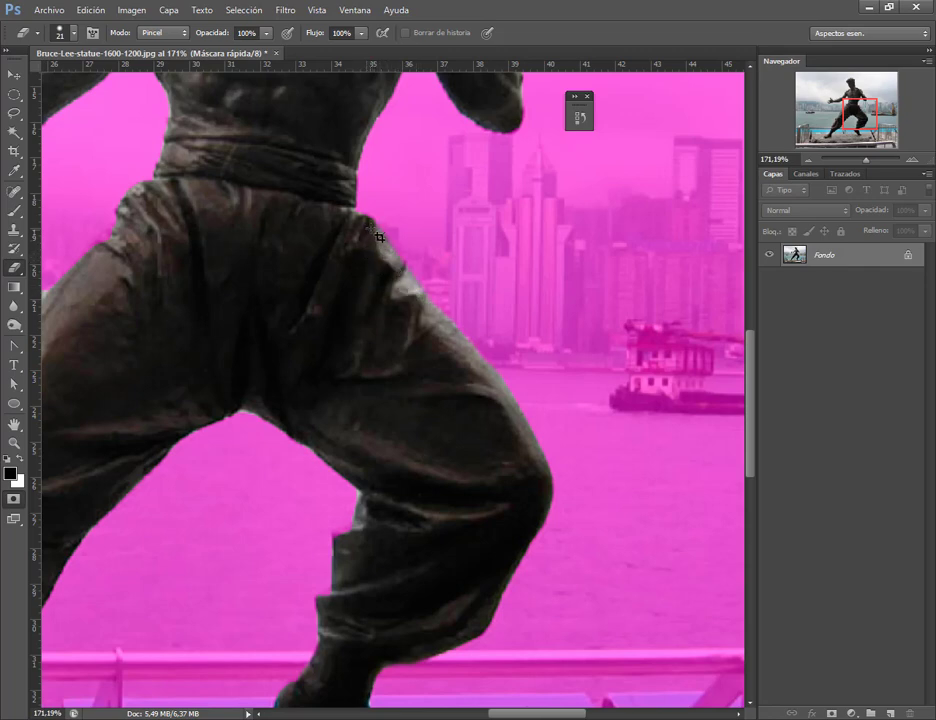
{"action": "left_click_drag", "start_coordinate": [399, 262], "coordinate": [466, 347]}
{"action": "mouse_move", "coordinate": [395, 220]}
{"action": "left_mouse_down"}
{"action": "mouse_move", "coordinate": [410, 235]}
{"action": "mouse_move", "coordinate": [397, 215]}
{"action": "left_mouse_up"}
{"action": "key", "text": "b"}
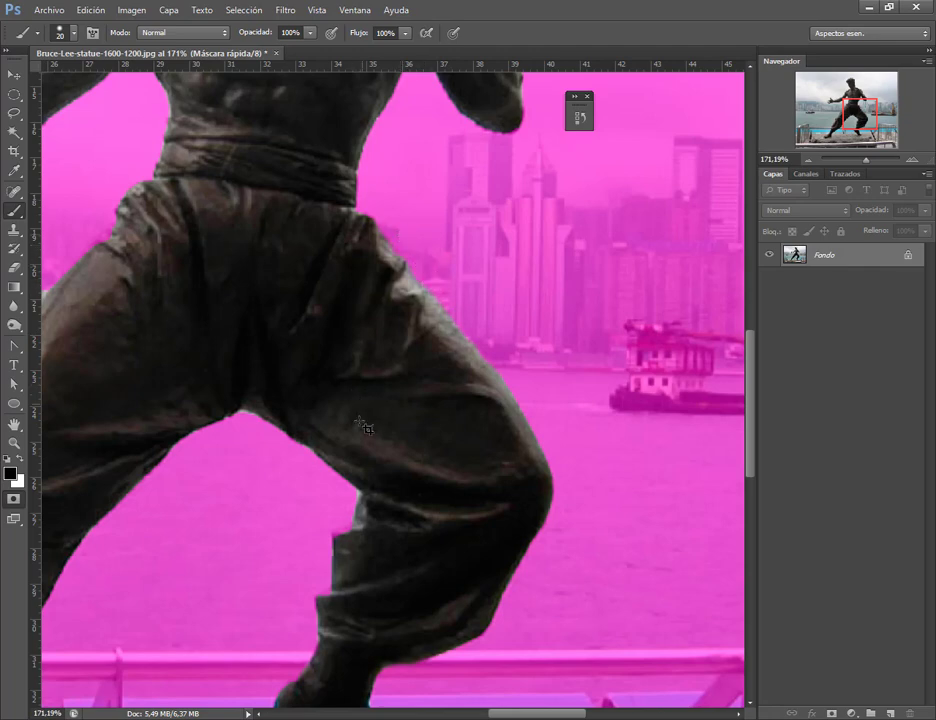
{"action": "left_click_drag", "start_coordinate": [361, 426], "coordinate": [491, 292]}
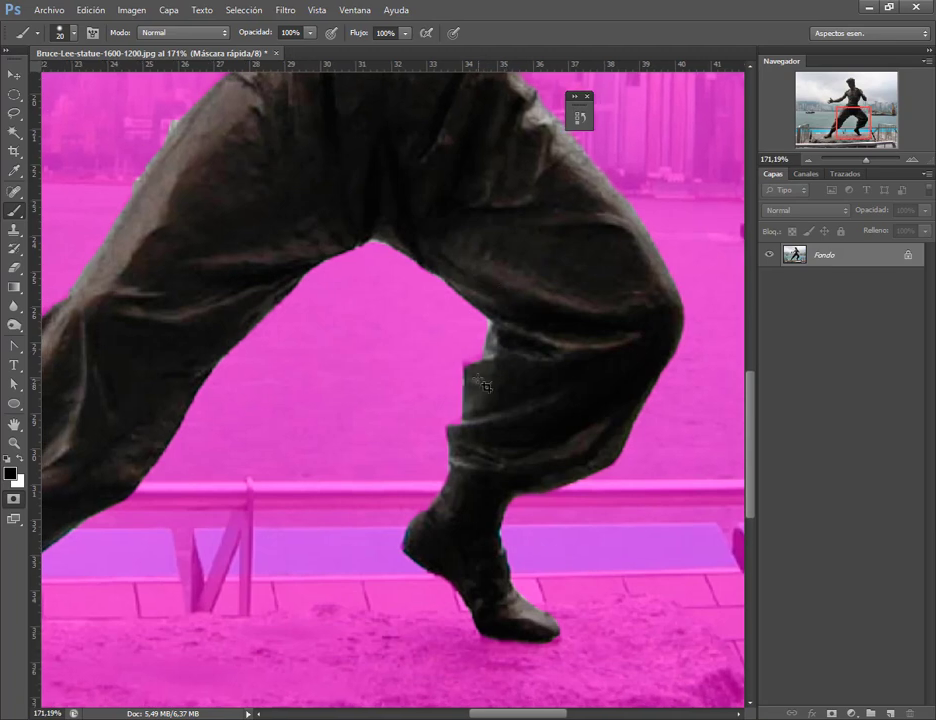
{"action": "key", "text": "e"}
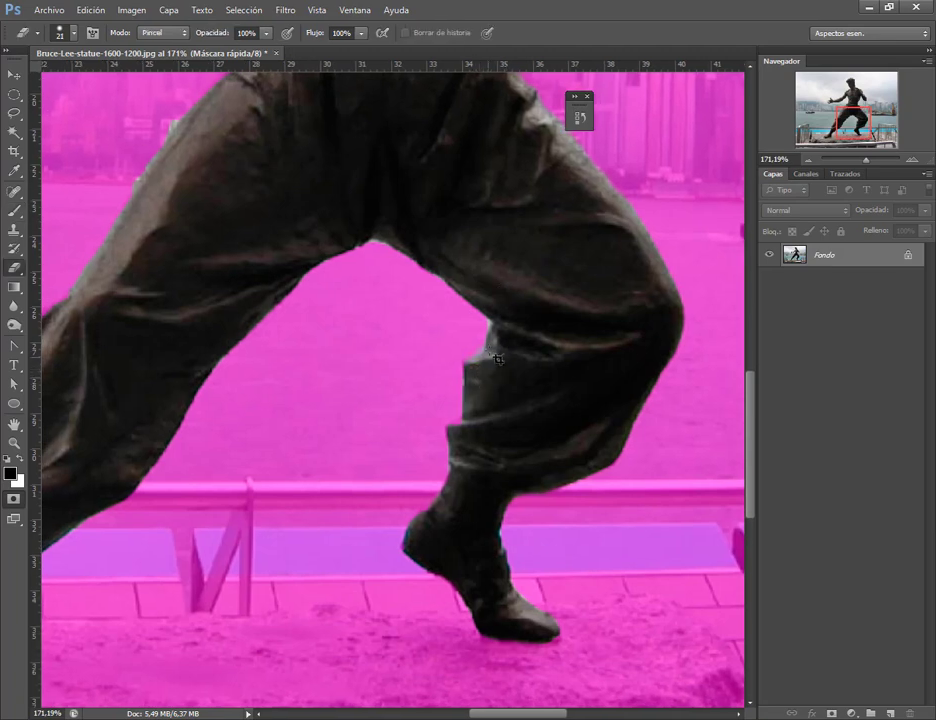
{"action": "key", "text": "b"}
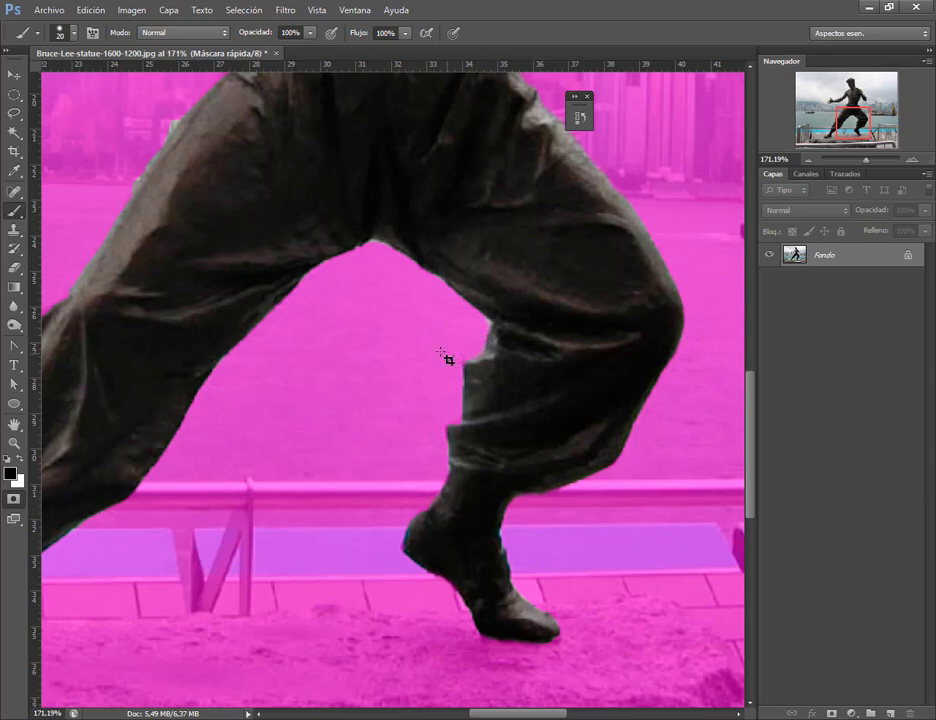
{"action": "left_click_drag", "start_coordinate": [440, 352], "coordinate": [568, 267]}
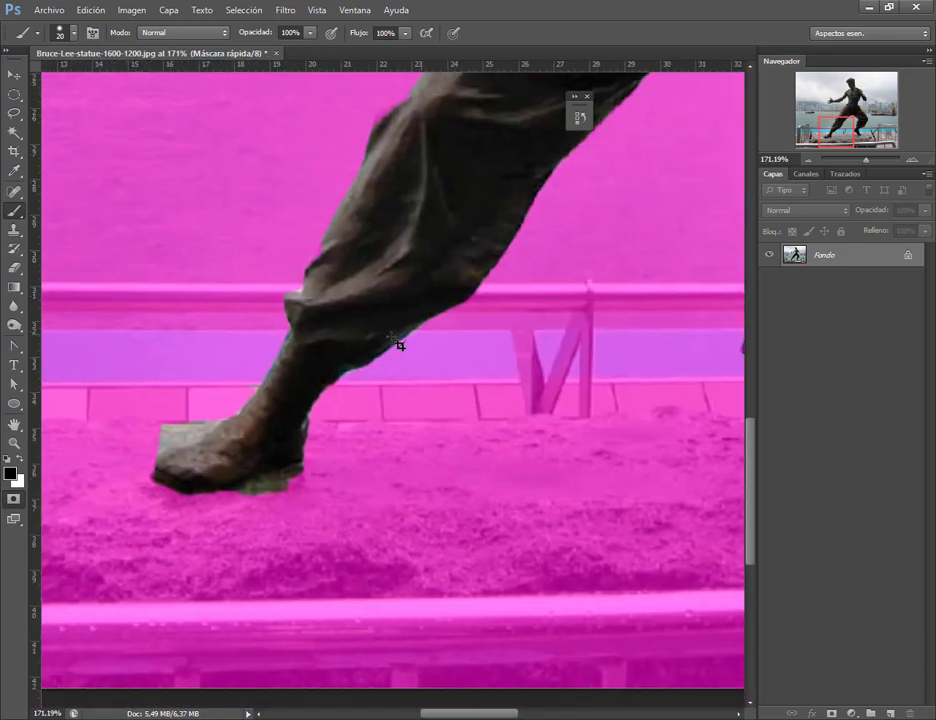
Paint the Quick Mask over the grey patch behind the heel and the gap under the shoe
{"action": "key", "text": "e"}
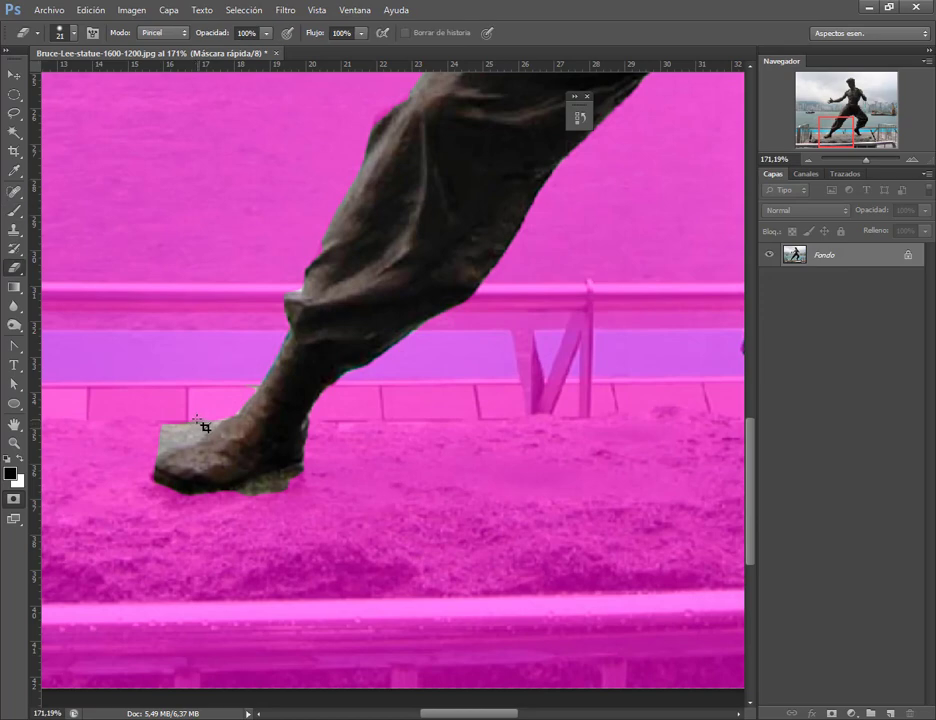
{"action": "key", "text": "b"}
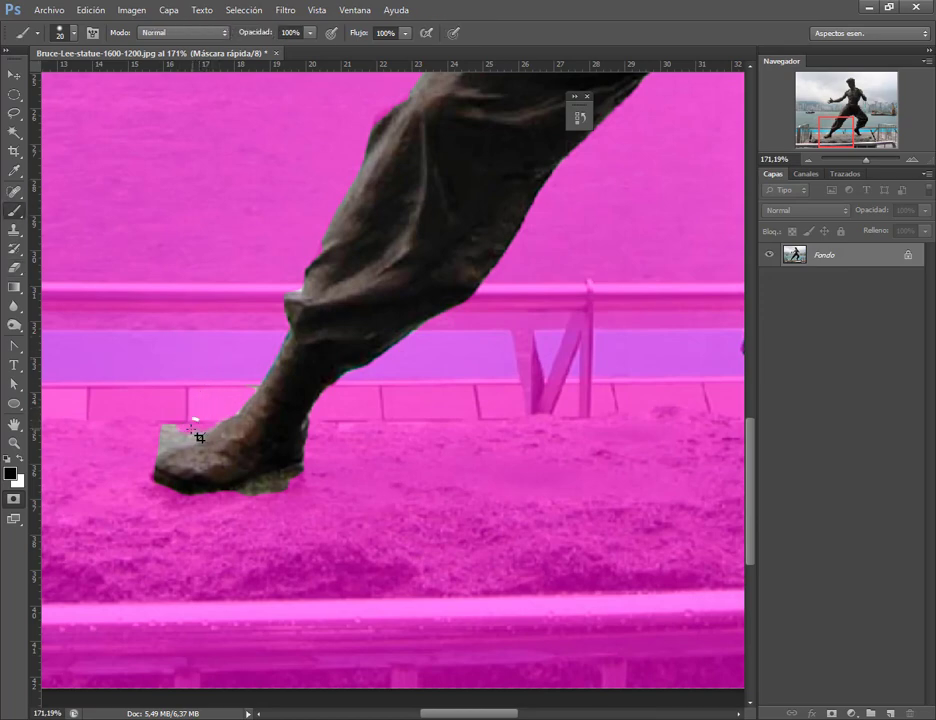
{"action": "left_click_drag", "start_coordinate": [191, 430], "coordinate": [164, 443]}
{"action": "key", "text": "e"}
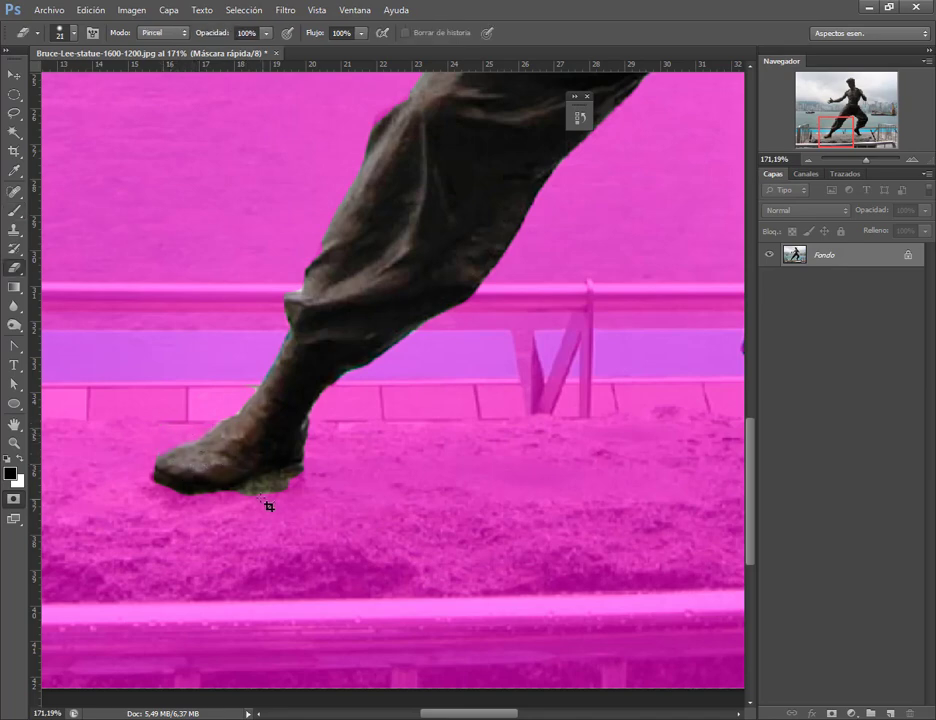
{"action": "key", "text": "b"}
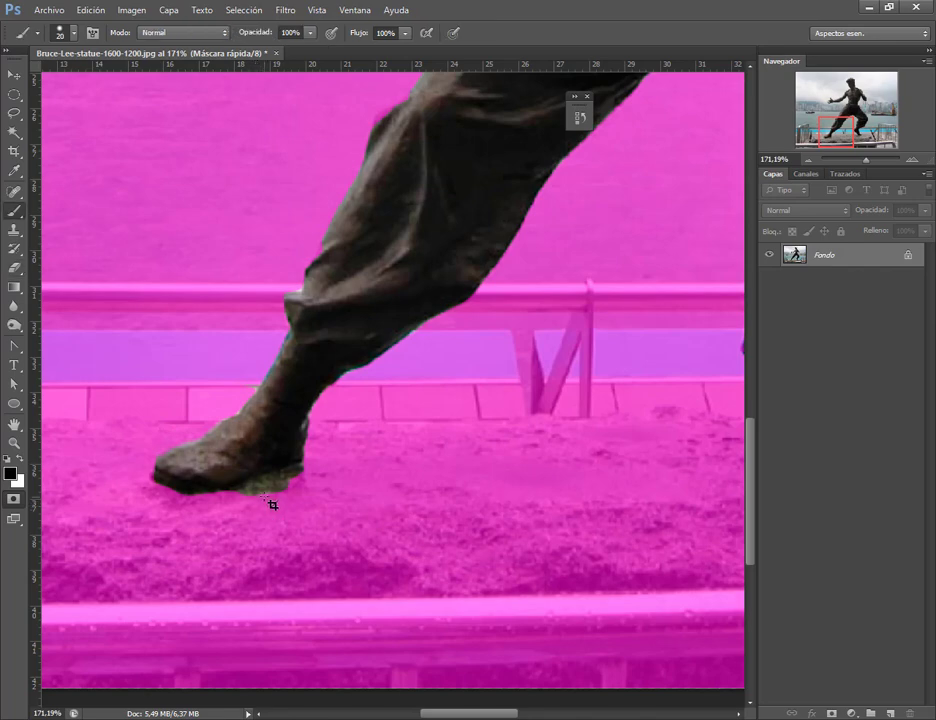
{"action": "left_click_drag", "start_coordinate": [267, 495], "coordinate": [285, 488]}
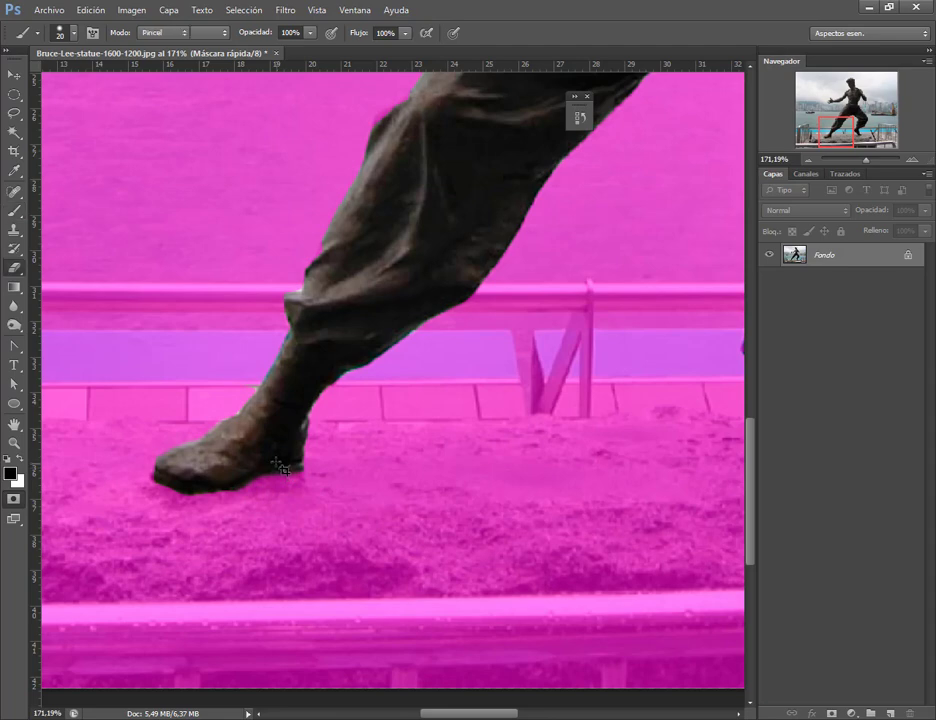
{"action": "key", "text": "e"}
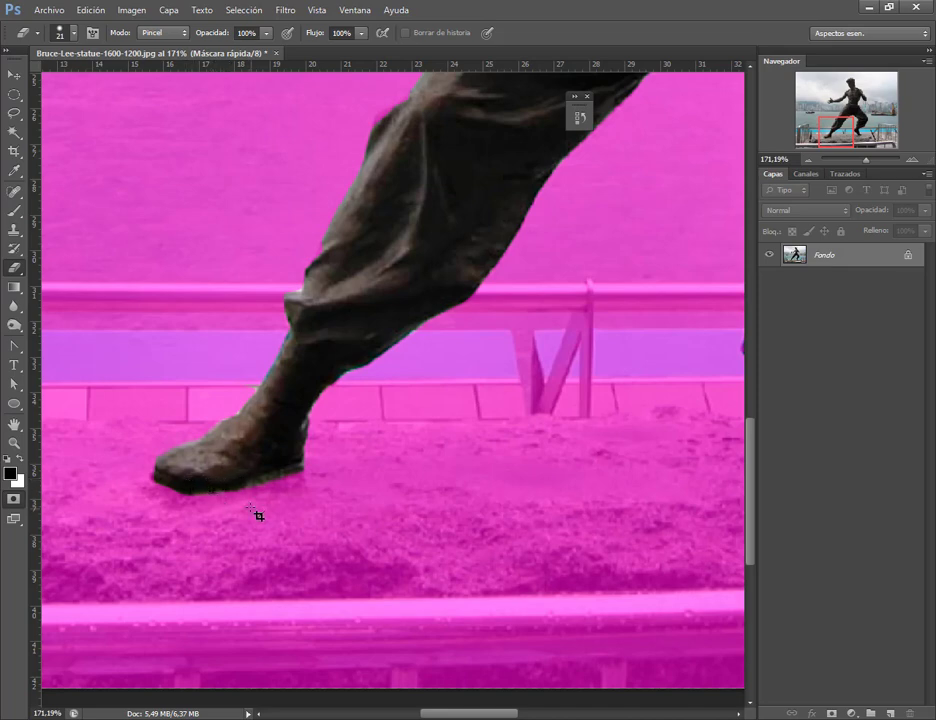
{"action": "key", "text": "b"}
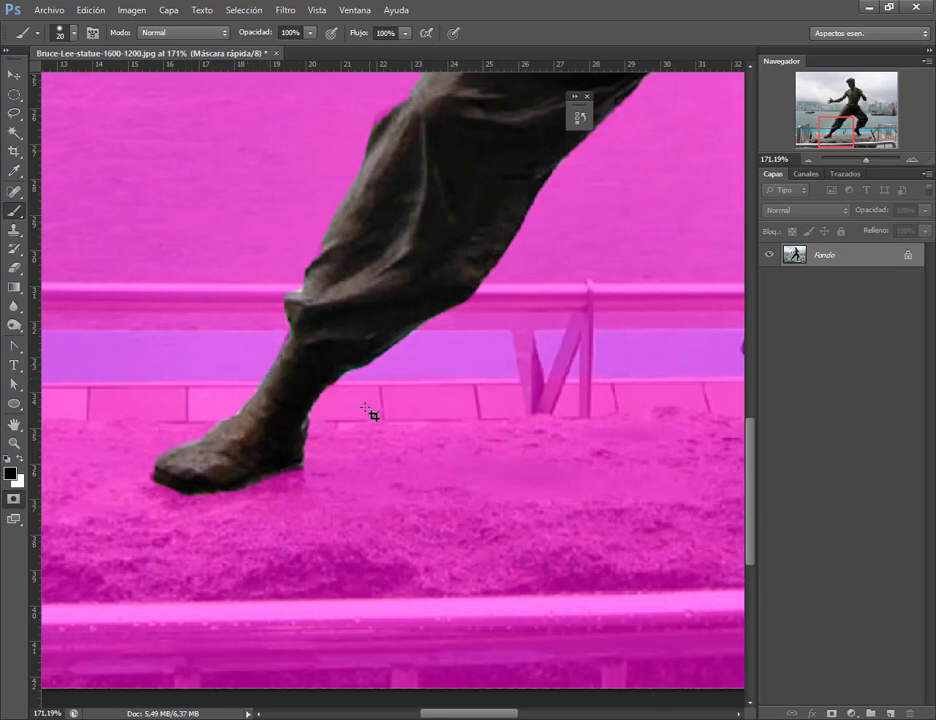
{"action": "scroll", "coordinate": [345, 384], "scroll_direction": "up", "scroll_amount": 1}
{"action": "scroll", "coordinate": [345, 384], "scroll_direction": "up", "scroll_amount": 5}
{"action": "scroll", "coordinate": [343, 362], "scroll_direction": "up", "scroll_amount": 1}
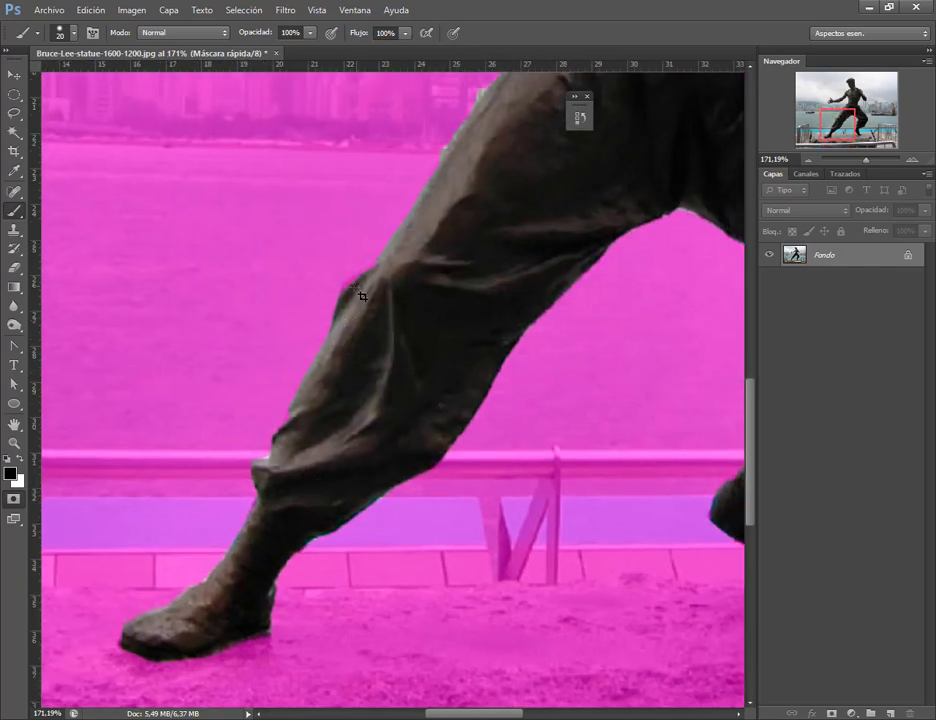
Pan up the statue from the leg to the torso, outstretched hand and head
{"action": "key", "text": "e"}
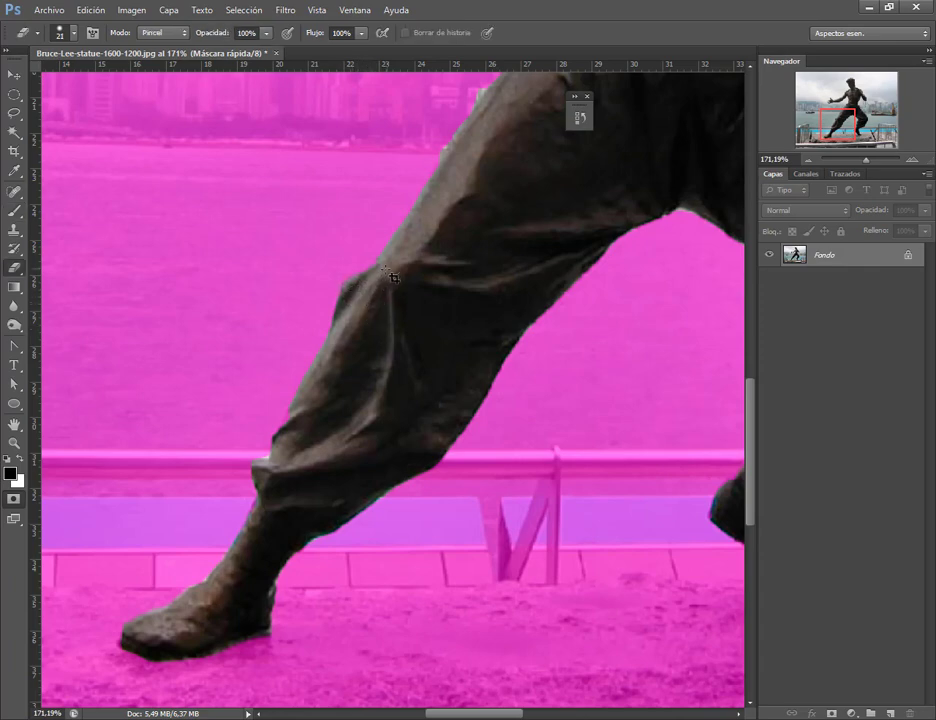
{"action": "scroll", "coordinate": [410, 259], "scroll_direction": "up", "scroll_amount": 4}
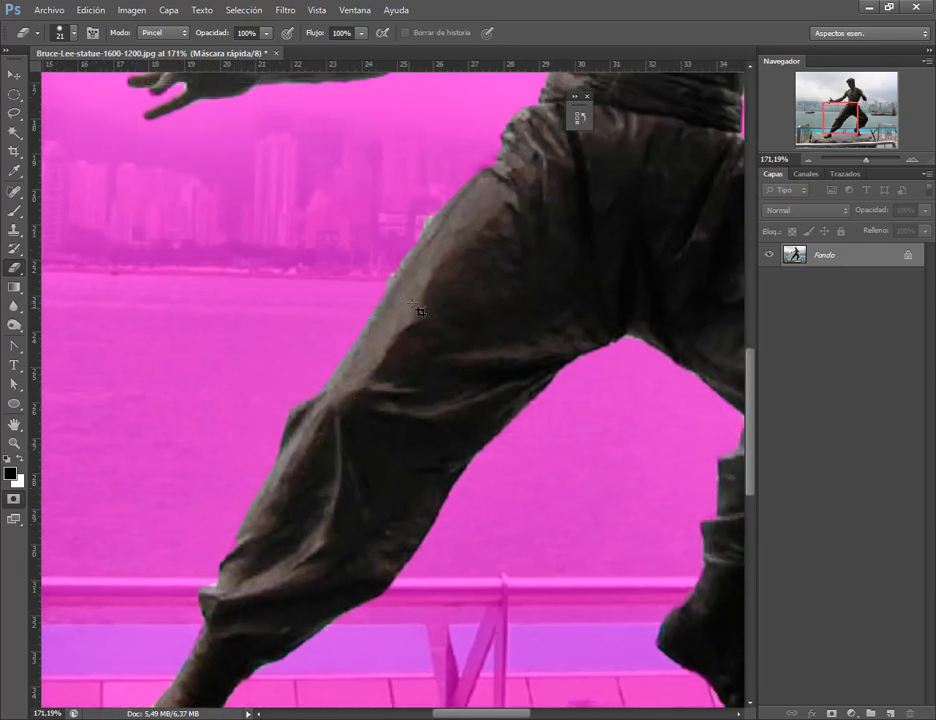
{"action": "left_click_drag", "start_coordinate": [420, 312], "coordinate": [403, 357]}
{"action": "key", "text": "b"}
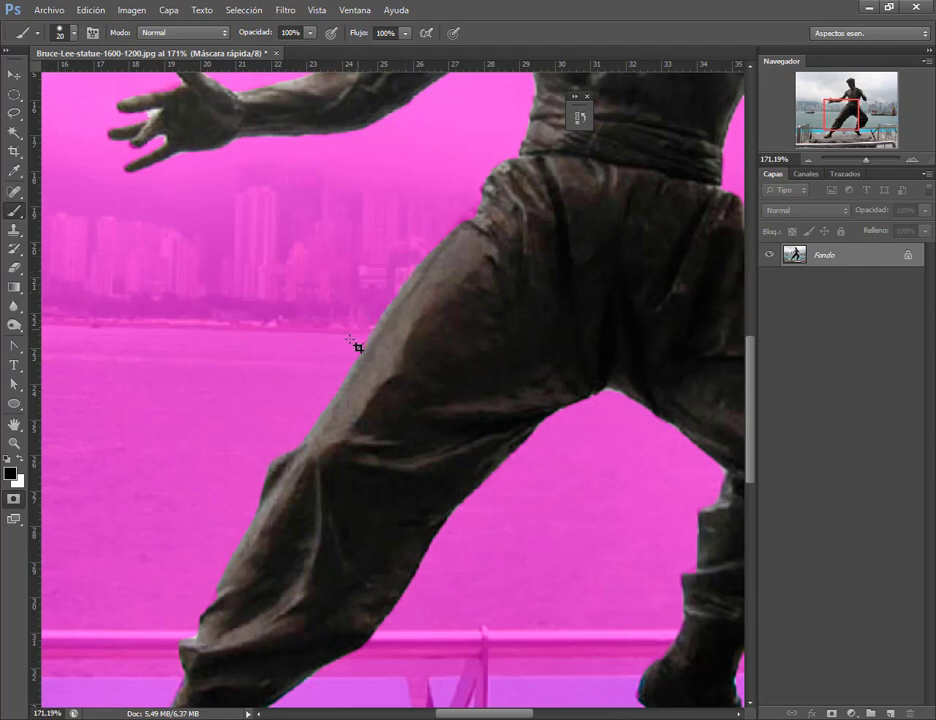
{"action": "key", "text": "e"}
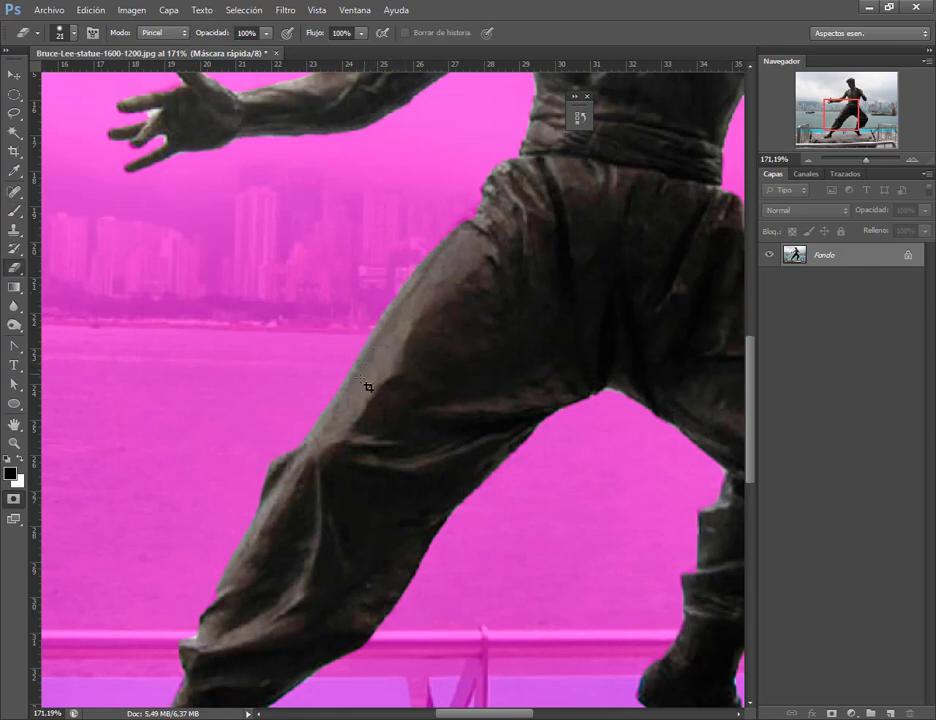
{"action": "left_click_drag", "start_coordinate": [388, 353], "coordinate": [338, 464]}
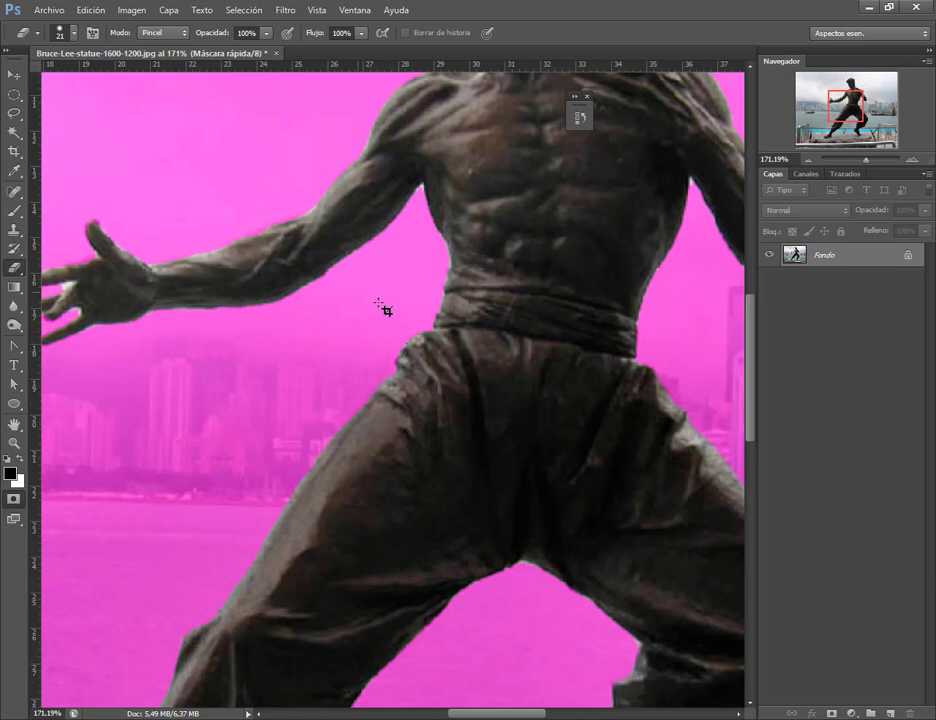
{"action": "mouse_move", "coordinate": [384, 311]}
{"action": "left_mouse_down"}
{"action": "mouse_move", "coordinate": [460, 318]}
{"action": "mouse_move", "coordinate": [382, 439]}
{"action": "mouse_move", "coordinate": [376, 474]}
{"action": "left_mouse_up"}
{"action": "mouse_move", "coordinate": [400, 266]}
{"action": "left_mouse_down"}
{"action": "mouse_move", "coordinate": [440, 316]}
{"action": "mouse_move", "coordinate": [415, 390]}
{"action": "left_mouse_up"}
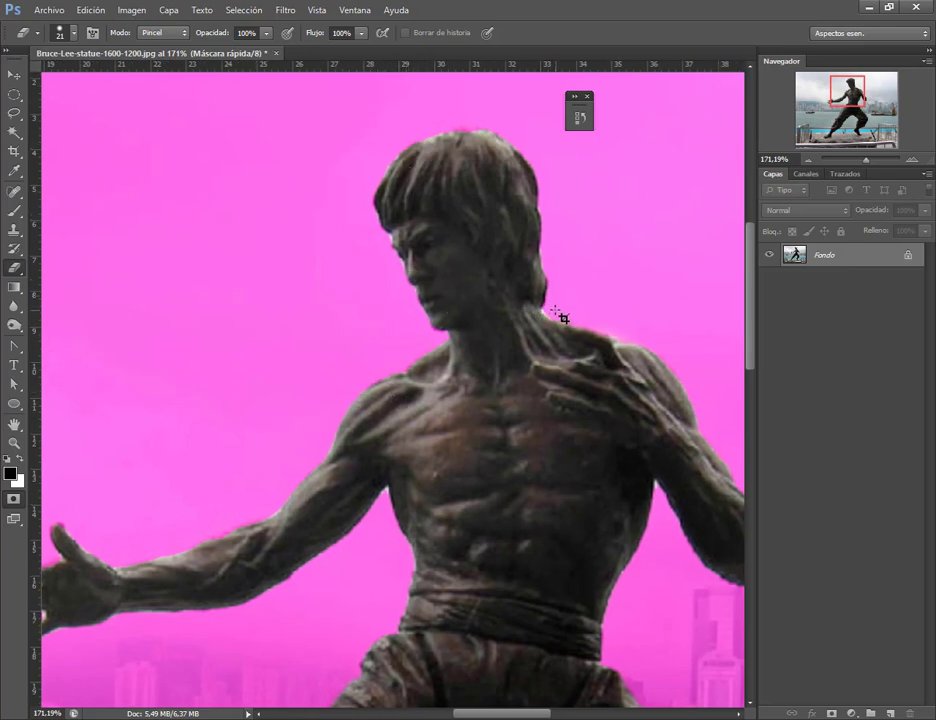
Shrink the Quick Mask eraser to 11 px
{"action": "left_click", "coordinate": [78, 34]}
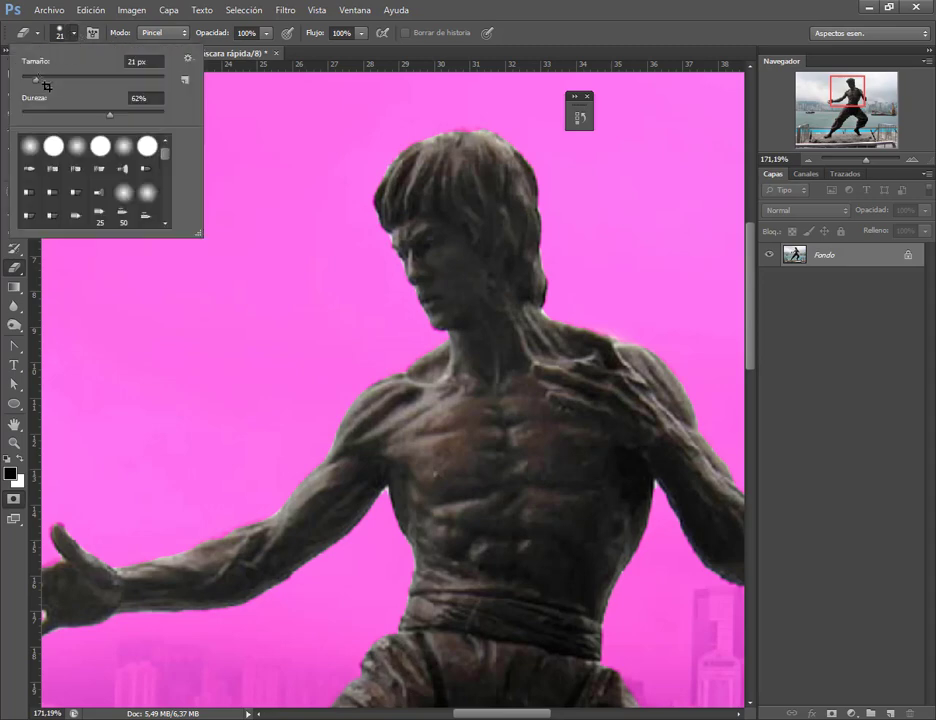
{"action": "left_click_drag", "start_coordinate": [37, 84], "coordinate": [29, 84]}
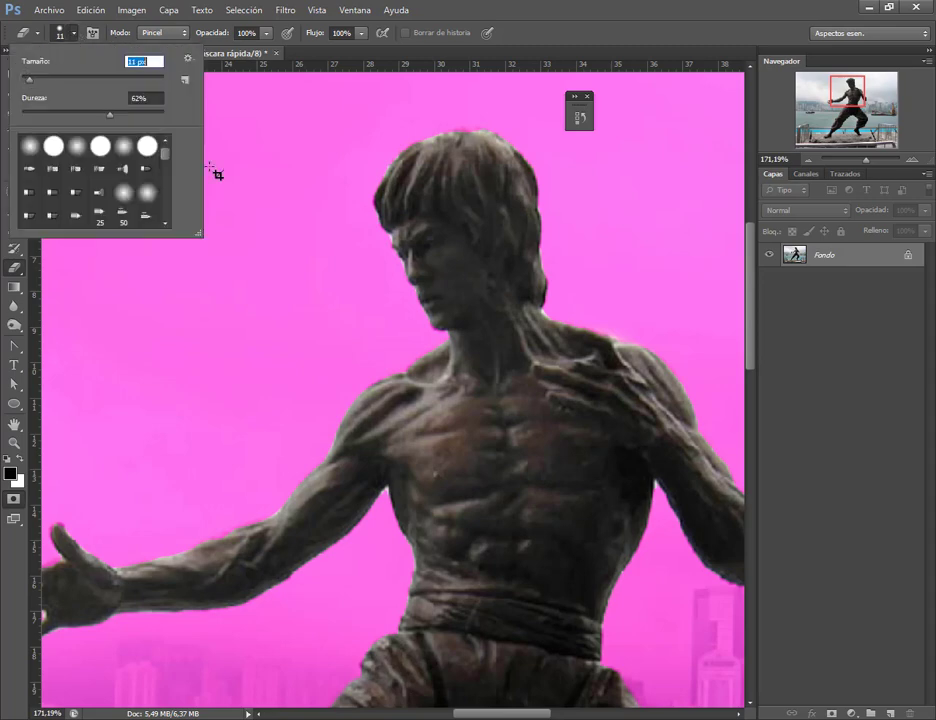
{"action": "left_click", "coordinate": [553, 313]}
{"action": "right_click", "coordinate": [553, 313]}
{"action": "left_click", "coordinate": [553, 313]}
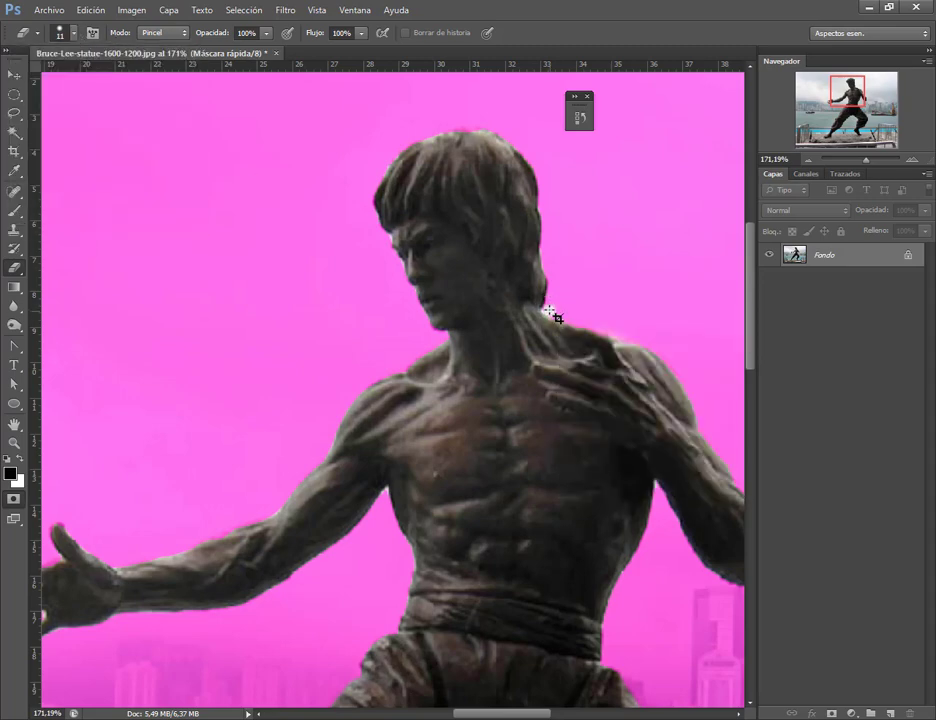
Shrink the mask-painting brush to 10 px and zoom in closer on the statue
{"action": "key", "text": "b"}
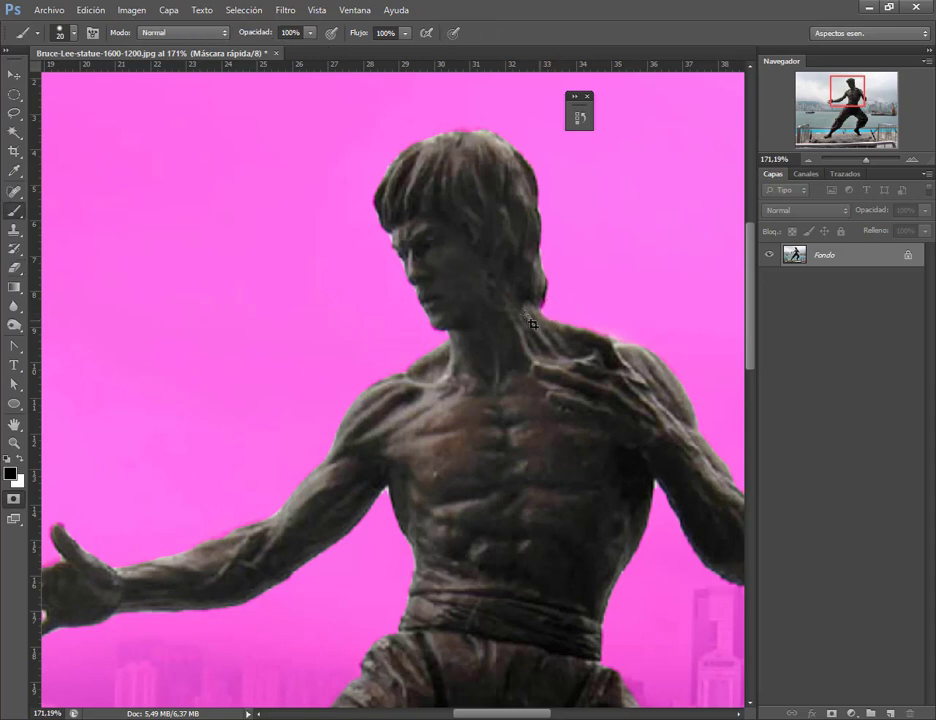
{"action": "left_click", "coordinate": [73, 33]}
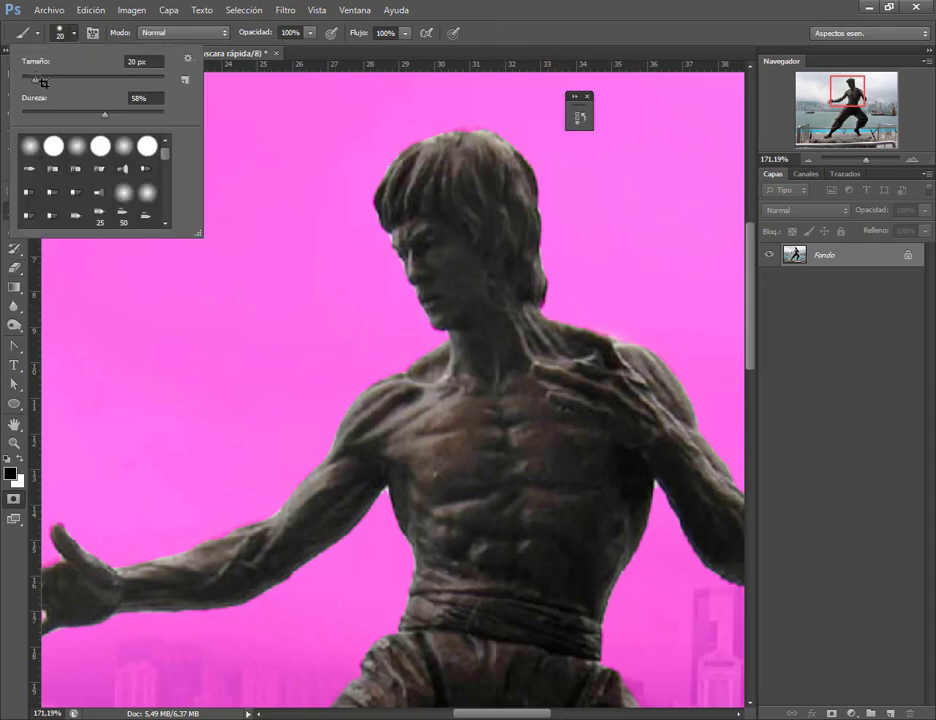
{"action": "left_click_drag", "start_coordinate": [43, 82], "coordinate": [36, 82]}
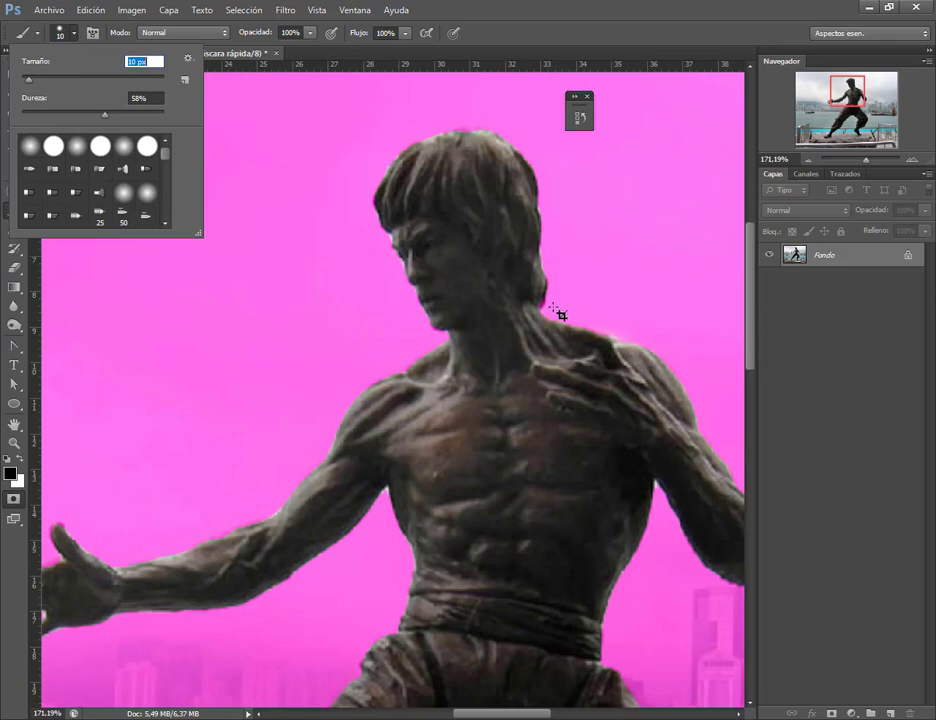
{"action": "key", "text": "Return"}
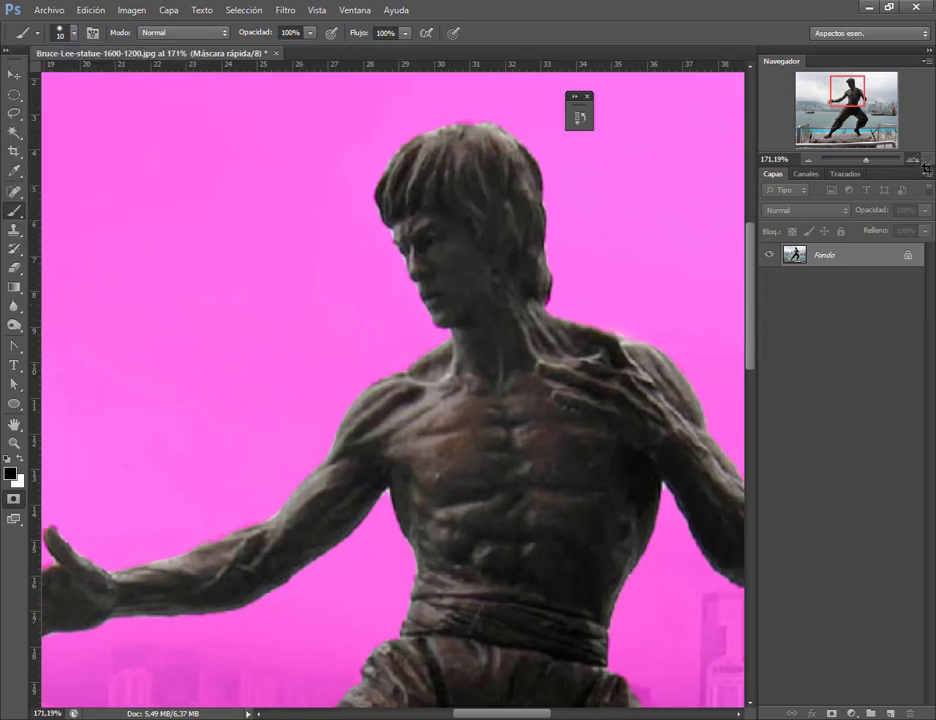
{"action": "left_click", "coordinate": [912, 158]}
Zoom to 400% on the neck and shoulder, then follow the arm out to the hand
{"action": "left_click", "coordinate": [912, 158]}
{"action": "left_click", "coordinate": [866, 97]}
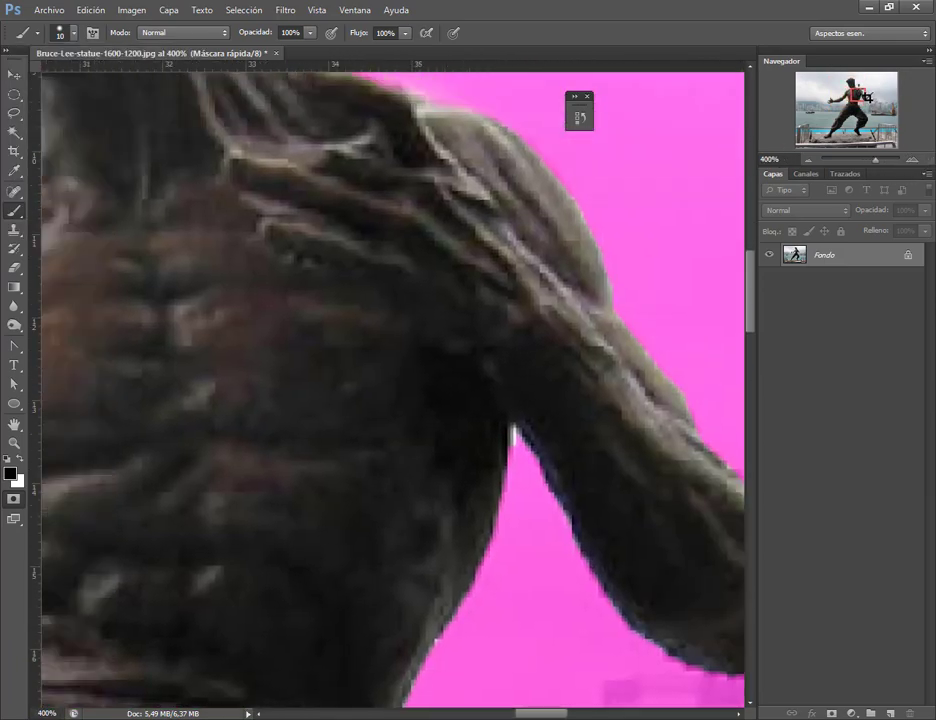
{"action": "left_click_drag", "start_coordinate": [866, 97], "coordinate": [863, 92]}
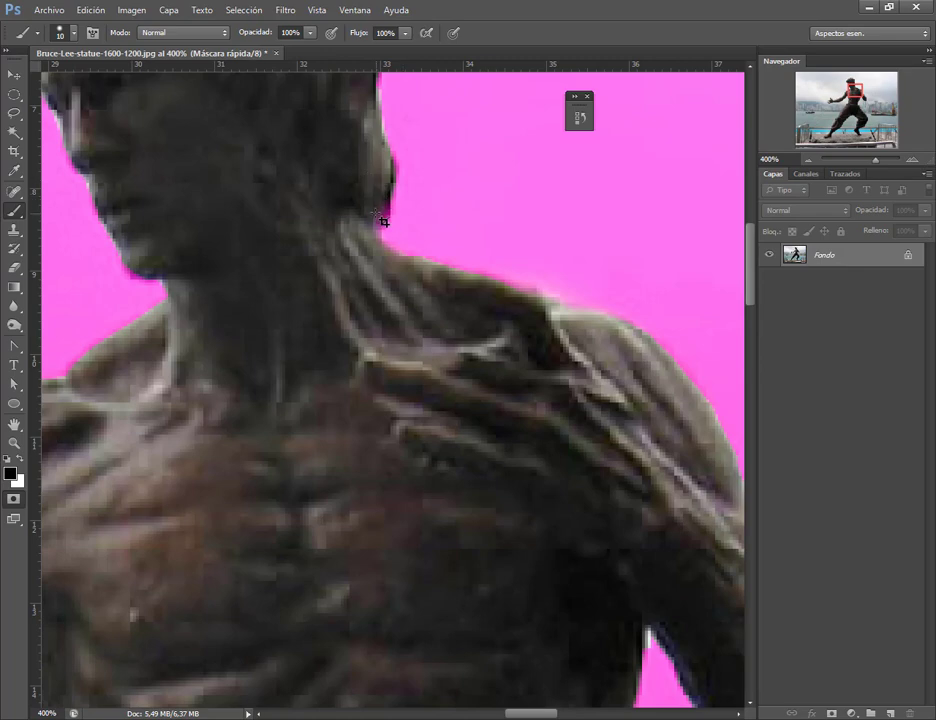
{"action": "key", "text": "e"}
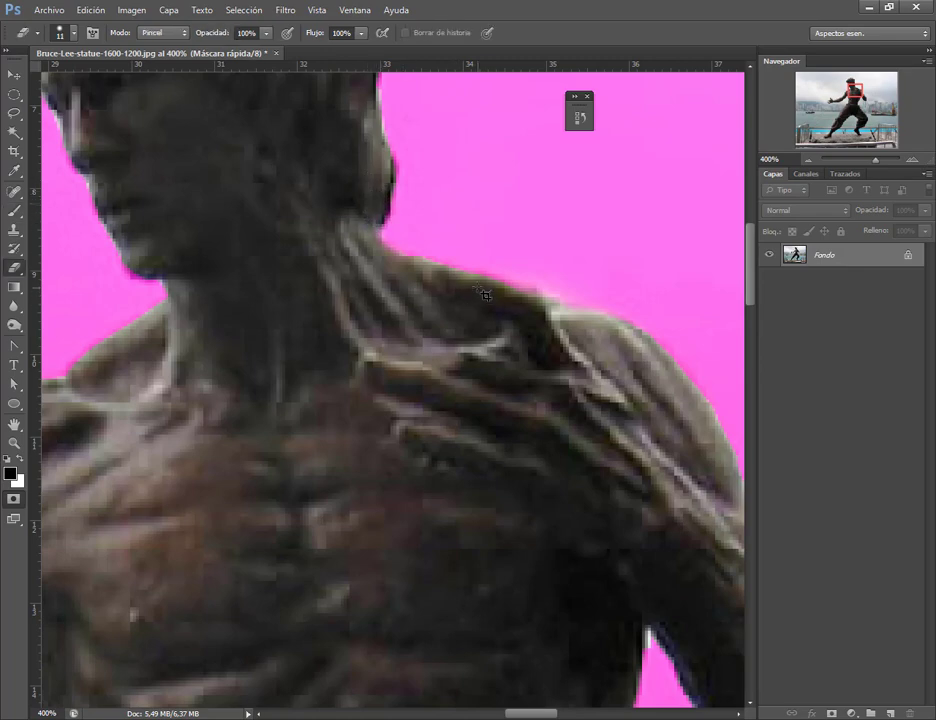
{"action": "left_click_drag", "start_coordinate": [272, 262], "coordinate": [296, 256]}
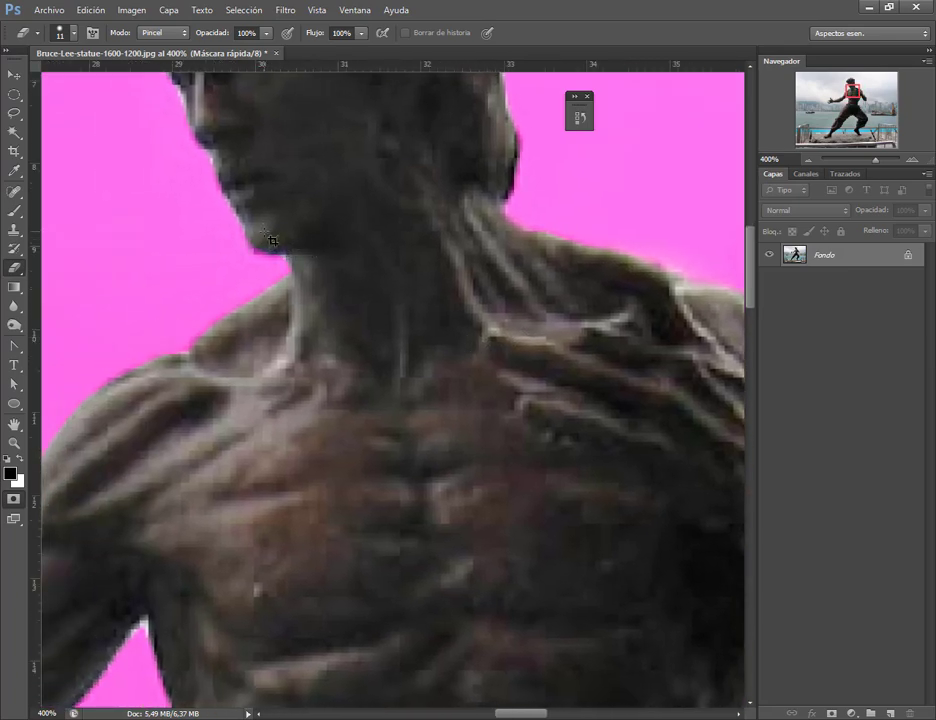
{"action": "mouse_move", "coordinate": [249, 387]}
{"action": "left_mouse_down"}
{"action": "mouse_move", "coordinate": [341, 334]}
{"action": "mouse_move", "coordinate": [468, 293]}
{"action": "mouse_move", "coordinate": [467, 260]}
{"action": "left_mouse_up"}
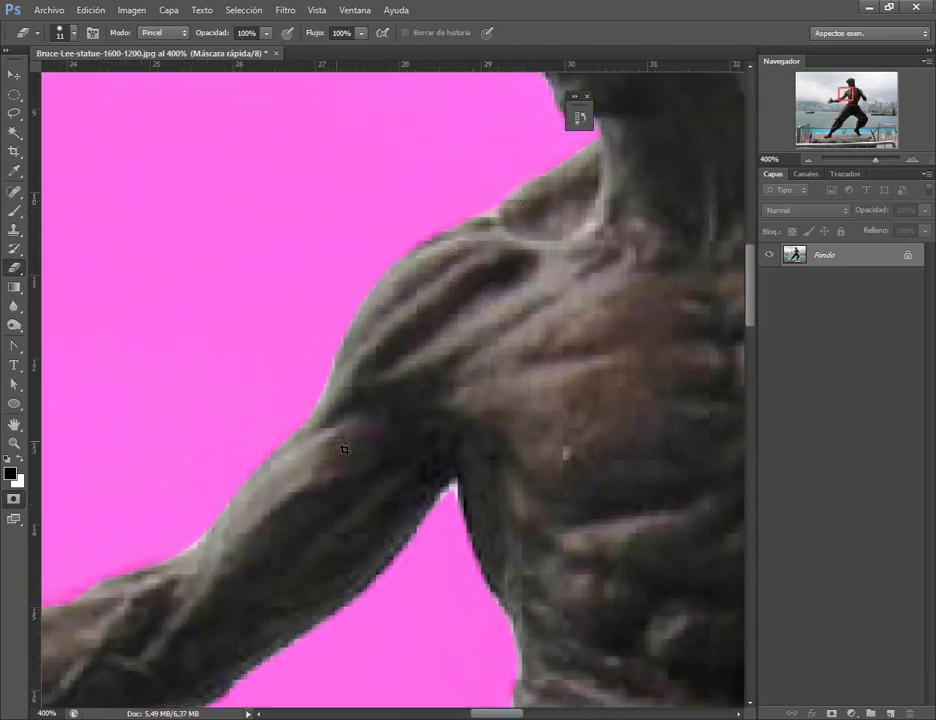
{"action": "mouse_move", "coordinate": [344, 449]}
{"action": "left_mouse_down"}
{"action": "mouse_move", "coordinate": [487, 290]}
{"action": "mouse_move", "coordinate": [510, 307]}
{"action": "mouse_move", "coordinate": [493, 357]}
{"action": "left_mouse_up"}
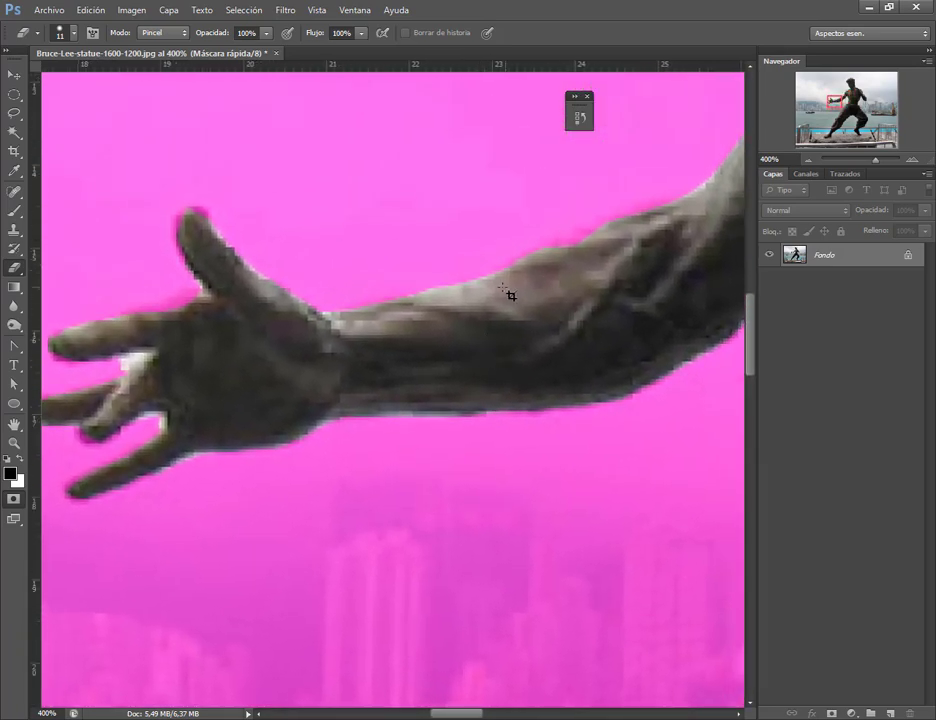
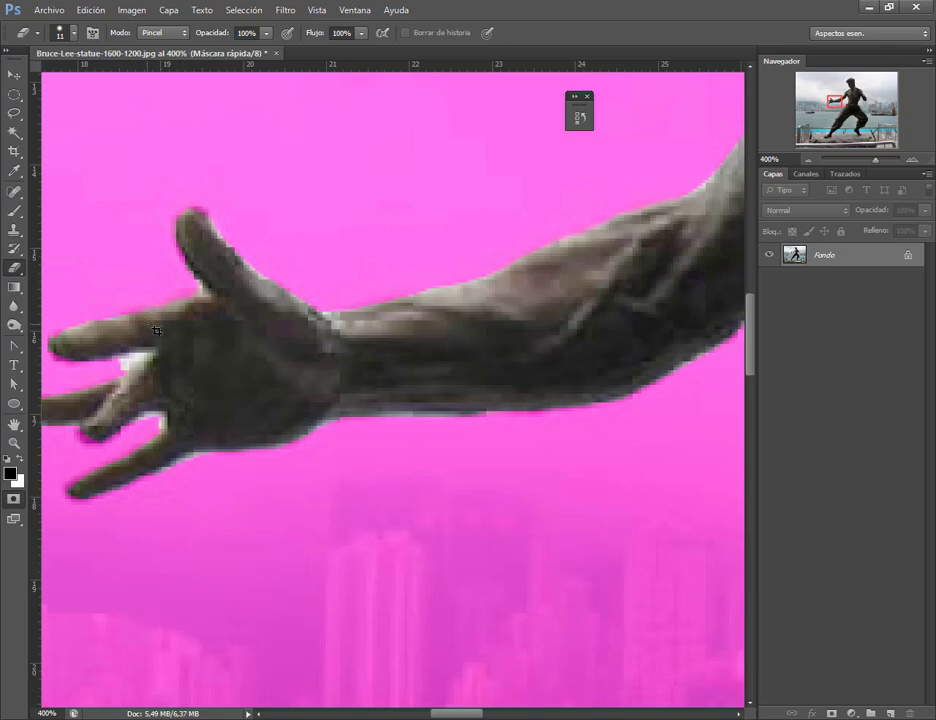
Erase the quick mask along the upper finger edge and set the brush to 6 px
{"action": "left_click_drag", "start_coordinate": [162, 326], "coordinate": [277, 272]}
{"action": "key", "text": "b"}
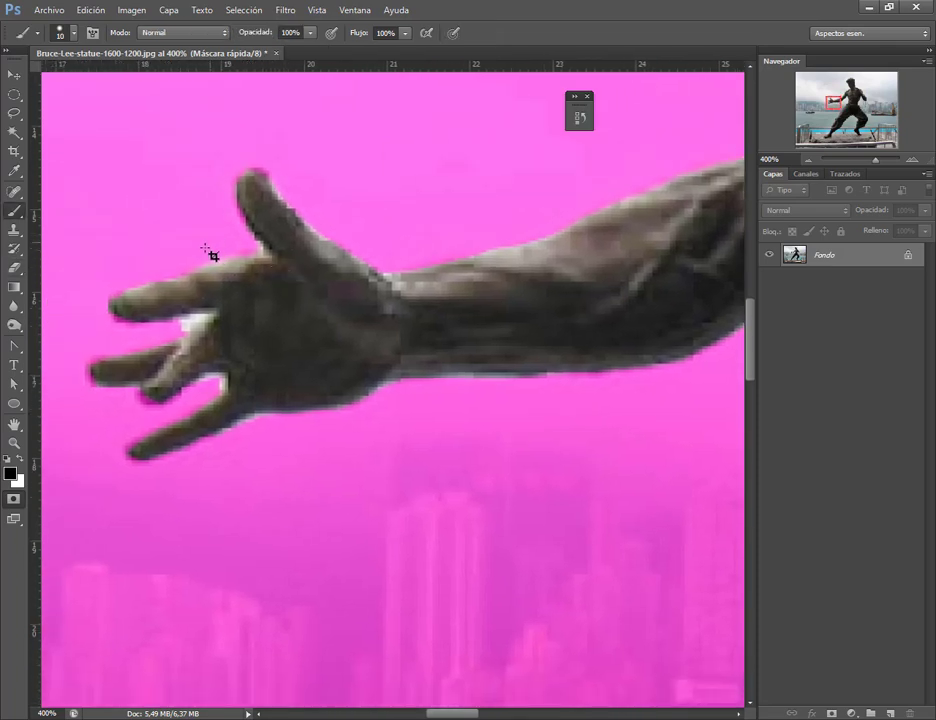
{"action": "right_click", "coordinate": [209, 389]}
{"action": "key", "text": "Escape"}
{"action": "left_click", "coordinate": [60, 32]}
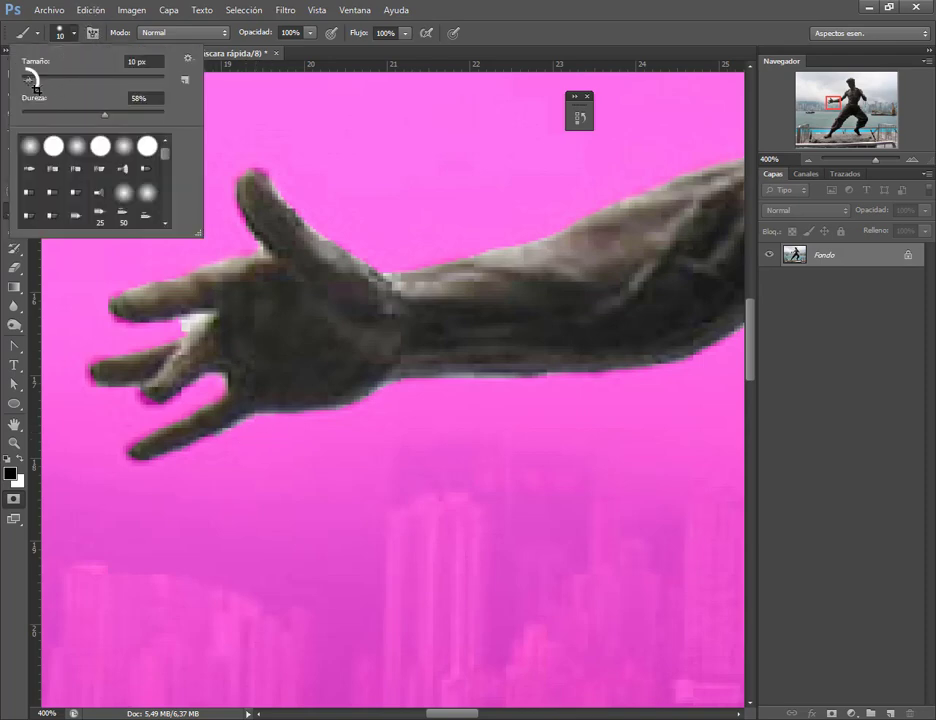
{"action": "left_click_drag", "start_coordinate": [36, 89], "coordinate": [32, 87]}
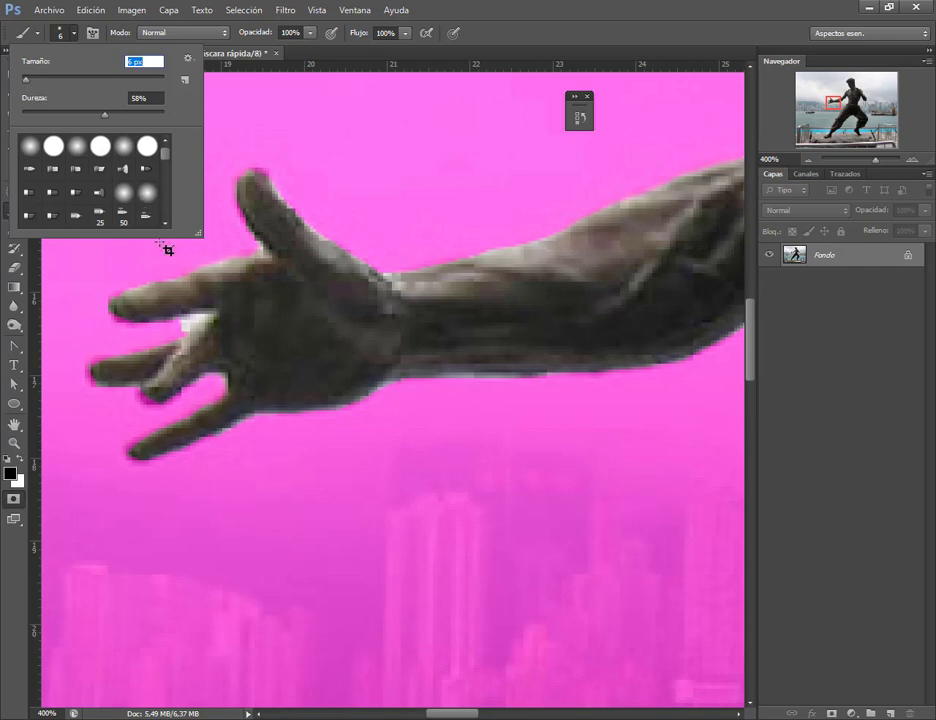
{"action": "left_click", "coordinate": [189, 324]}
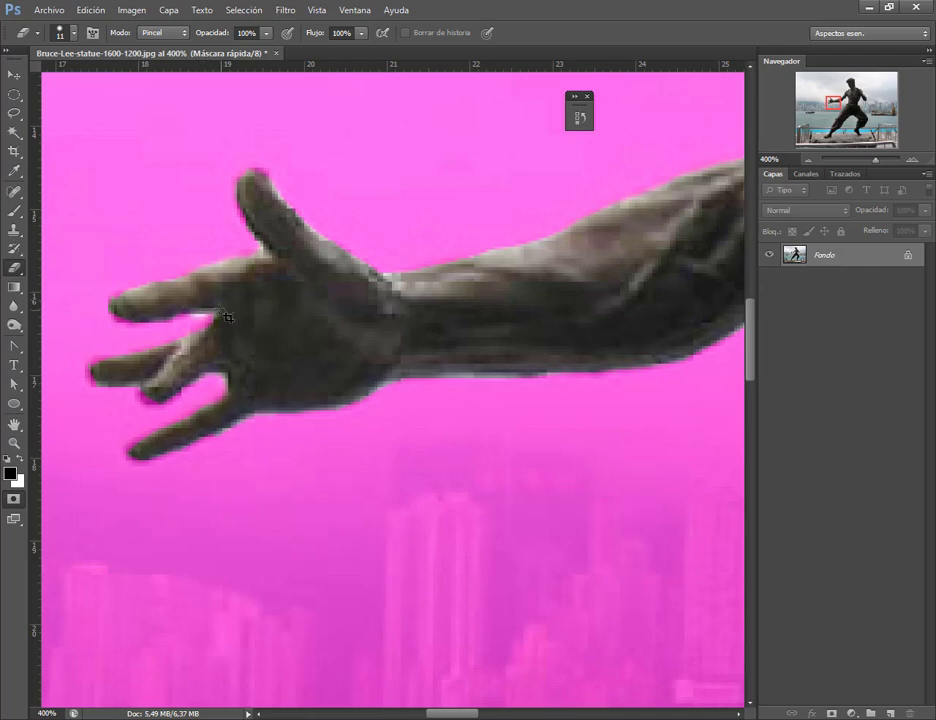
Clean the mask at the lower fingertip, then view the statue at 100%
{"action": "key", "text": "e"}
{"action": "left_click_drag", "start_coordinate": [148, 459], "coordinate": [142, 452]}
{"action": "key", "text": "b"}
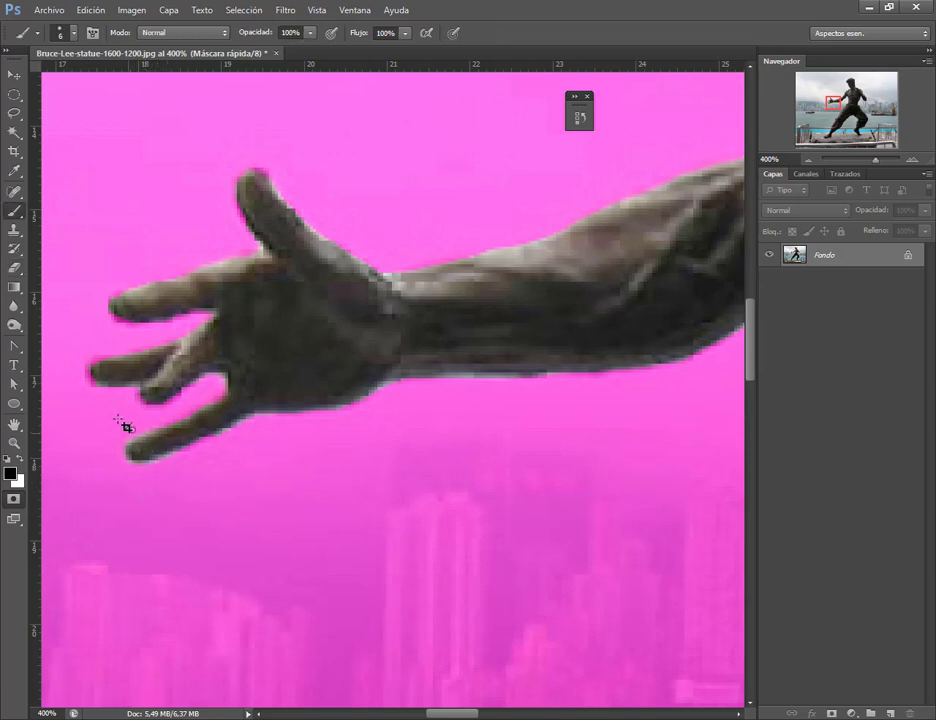
{"action": "key", "text": "e"}
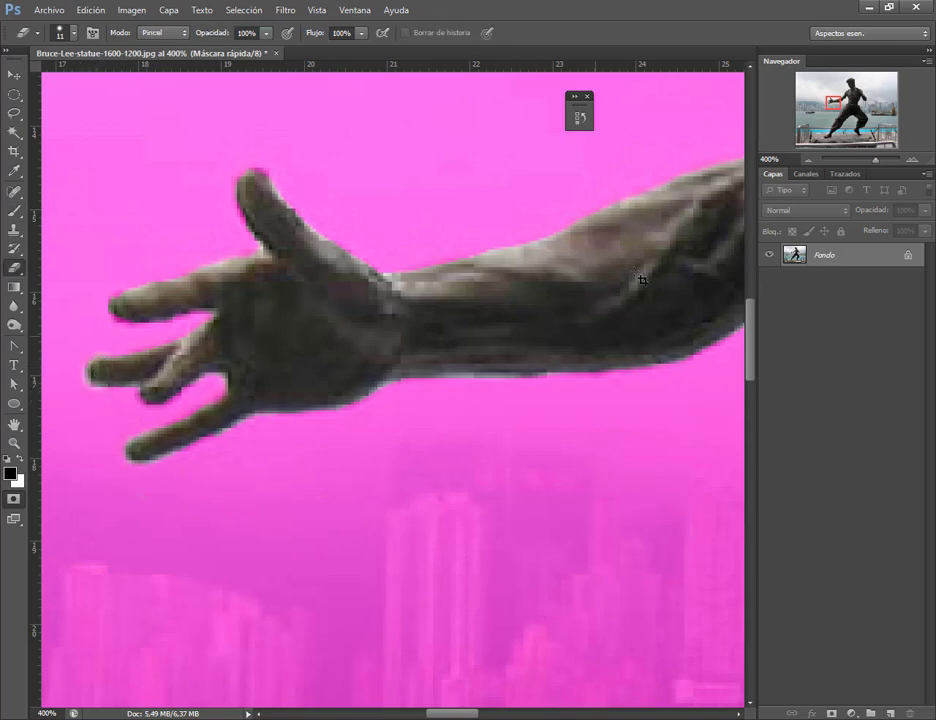
{"action": "mouse_move", "coordinate": [848, 104]}
{"action": "left_mouse_down"}
{"action": "mouse_move", "coordinate": [866, 134]}
{"action": "mouse_move", "coordinate": [861, 90]}
{"action": "mouse_move", "coordinate": [850, 104]}
{"action": "left_mouse_up"}
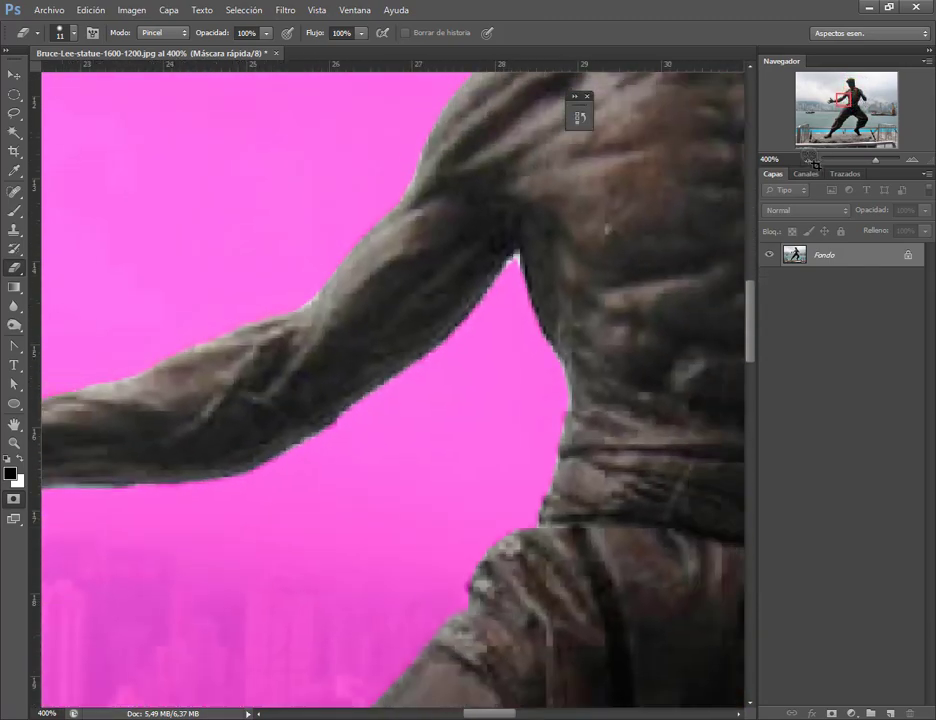
{"action": "key", "text": "ctrl+1"}
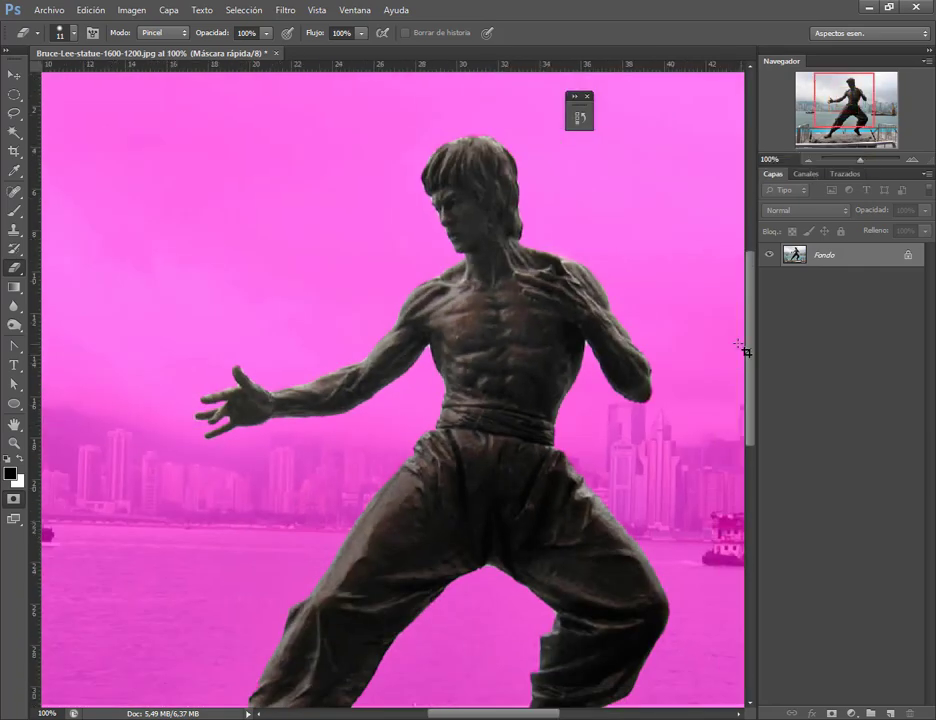
Turn the quick mask into a selection and cut the statue onto its own layer, Capa 1
{"action": "key", "text": "q"}
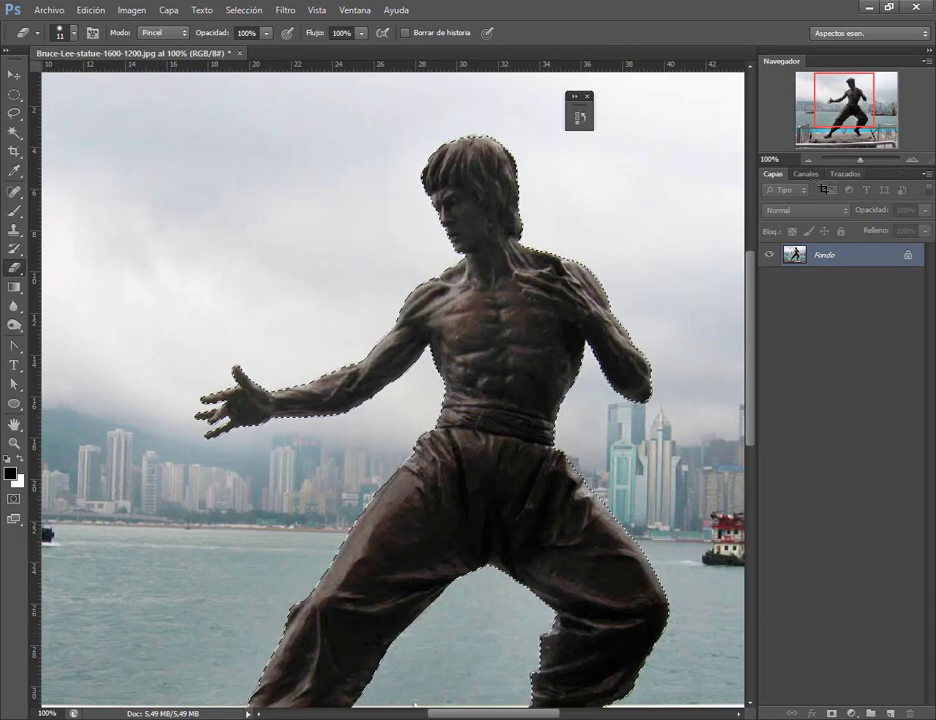
{"action": "key", "text": "ctrl+minus"}
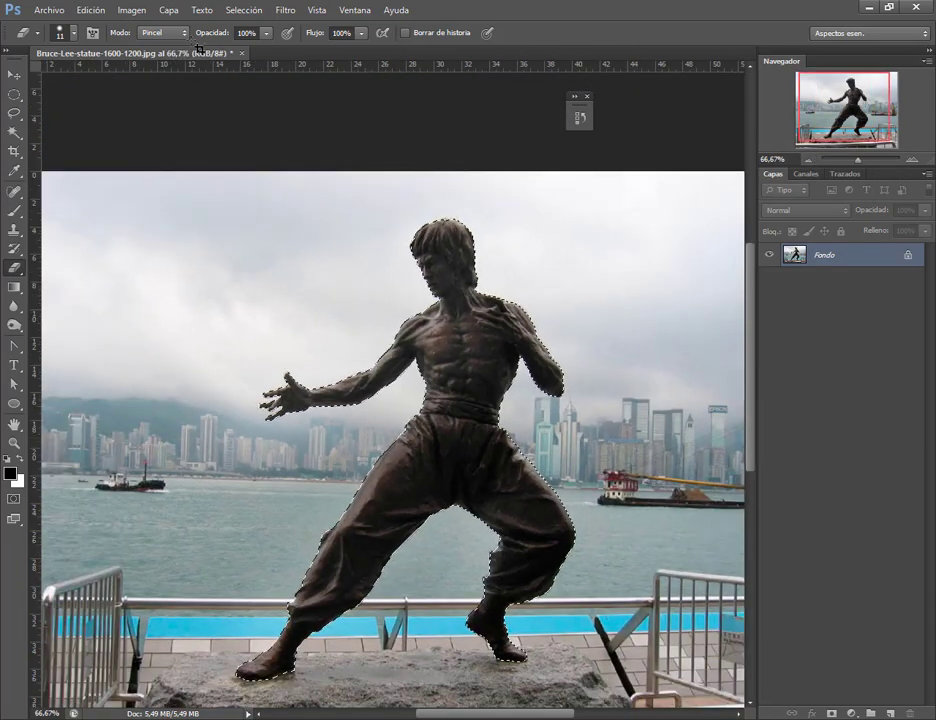
{"action": "left_click", "coordinate": [170, 10]}
{"action": "mouse_move", "coordinate": [200, 26]}
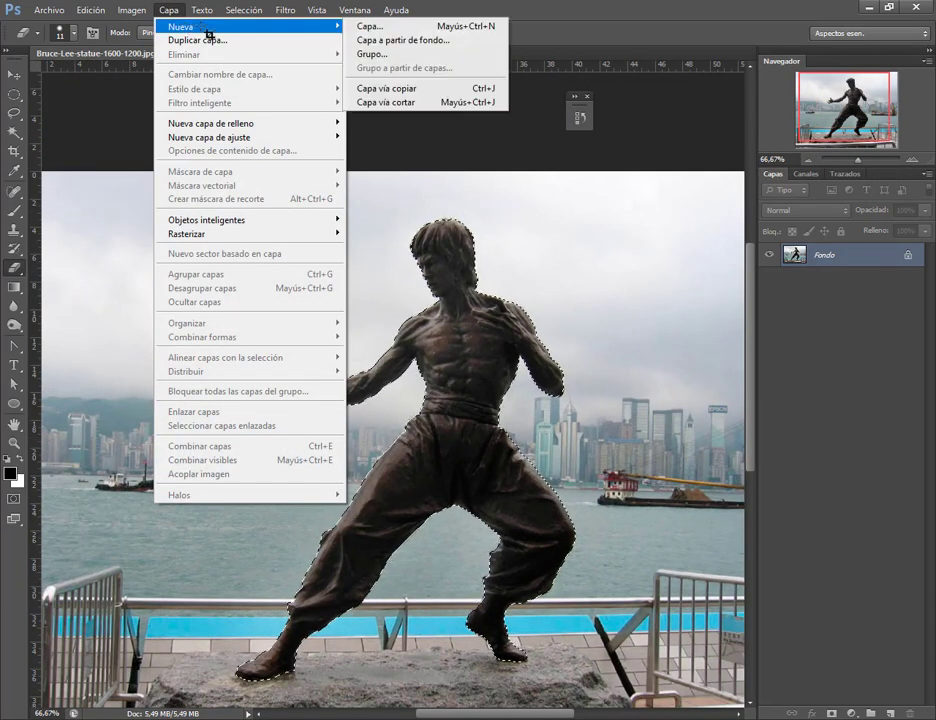
{"action": "left_click", "coordinate": [446, 103]}
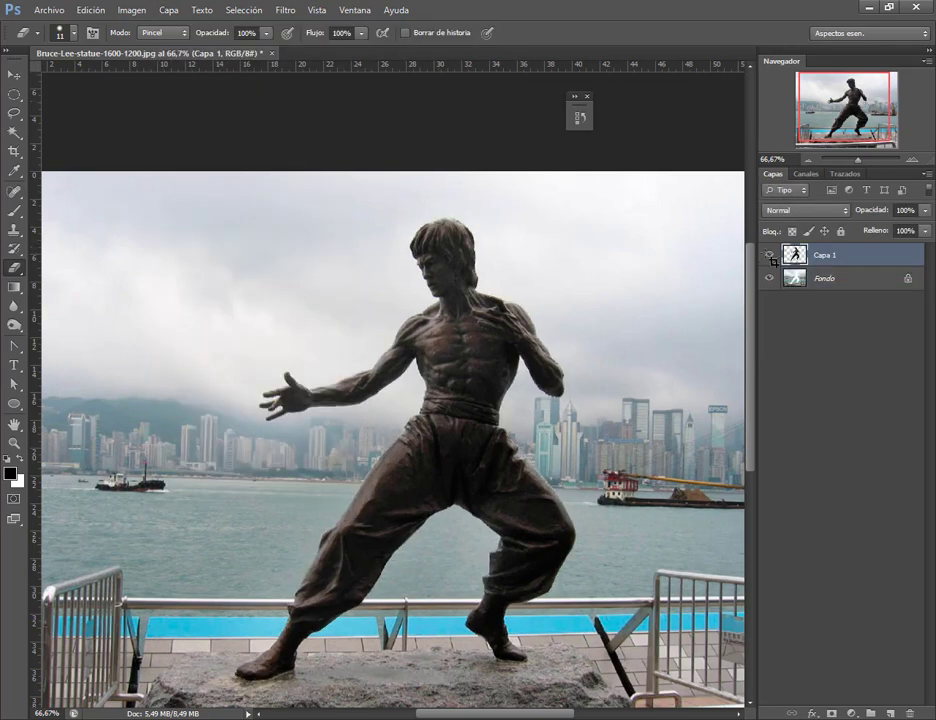
{"action": "left_click", "coordinate": [770, 256]}
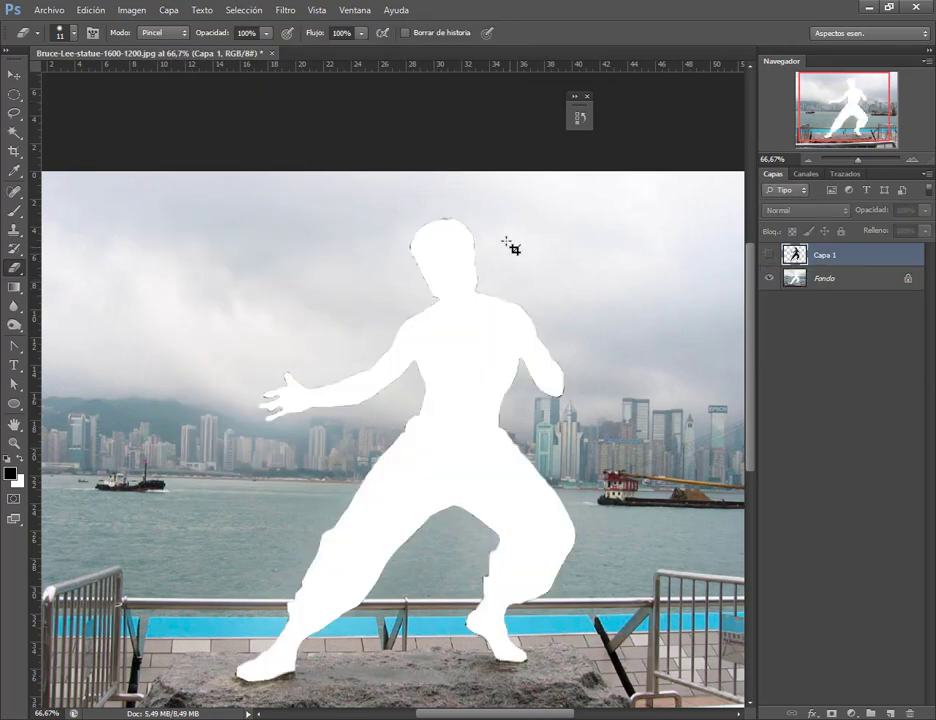
Convert the locked Fondo background into Capa 0 and reselect the visible Capa 1
{"action": "left_click", "coordinate": [14, 75]}
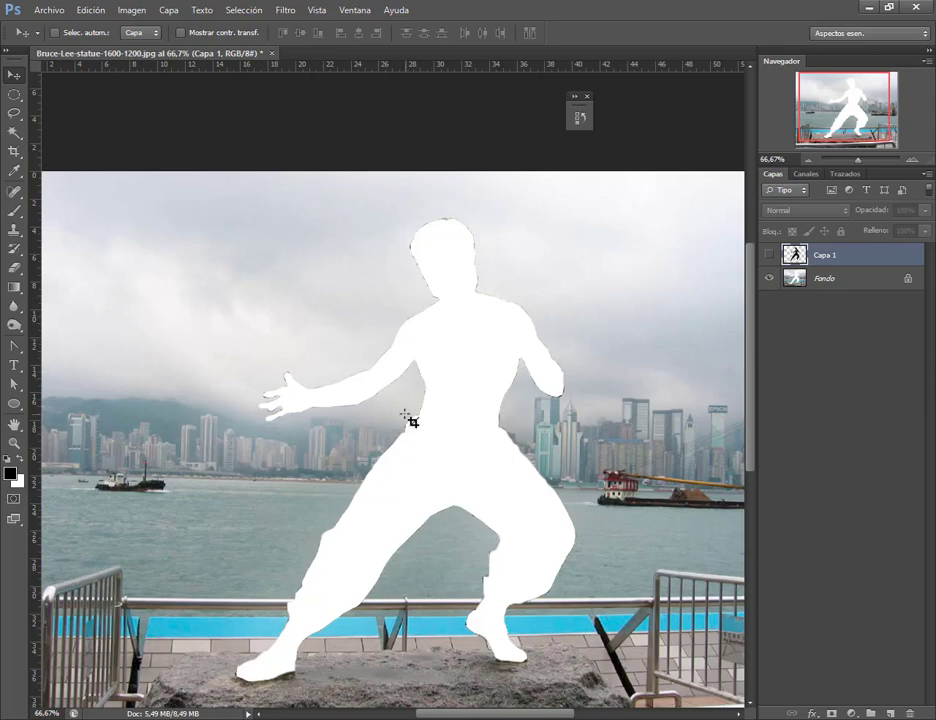
{"action": "left_click", "coordinate": [917, 285]}
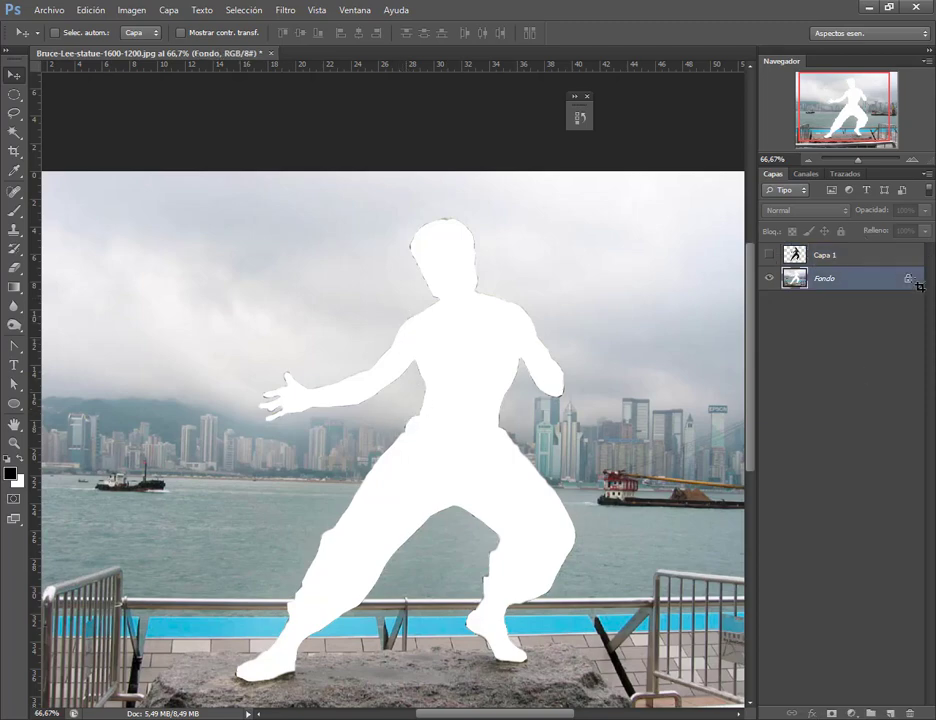
{"action": "double_click", "coordinate": [917, 285]}
{"action": "left_click", "coordinate": [606, 234]}
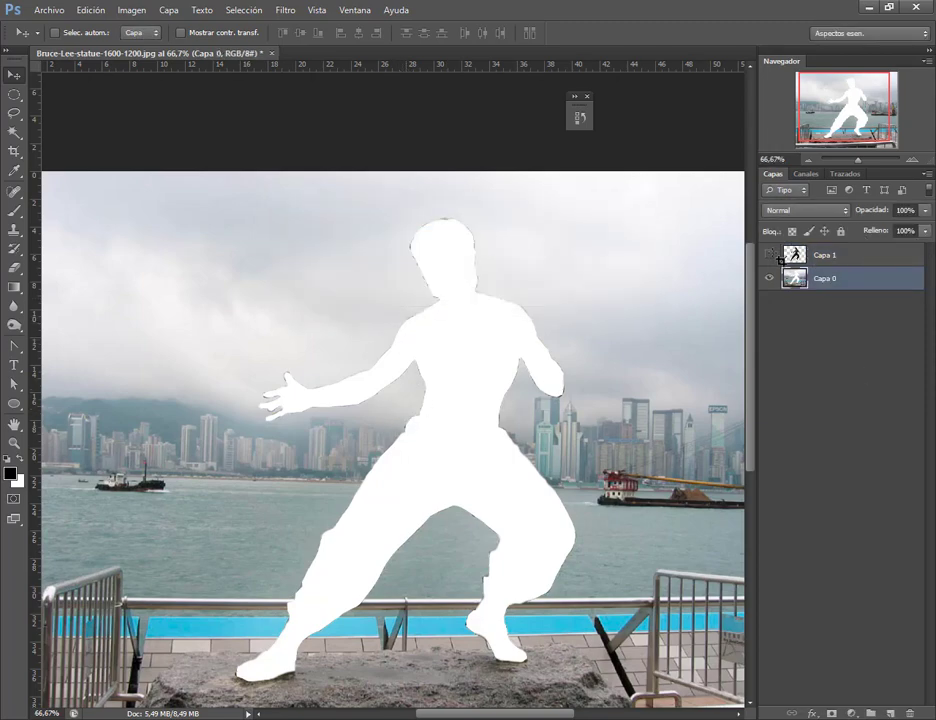
{"action": "left_click", "coordinate": [768, 254]}
{"action": "left_click", "coordinate": [815, 258]}
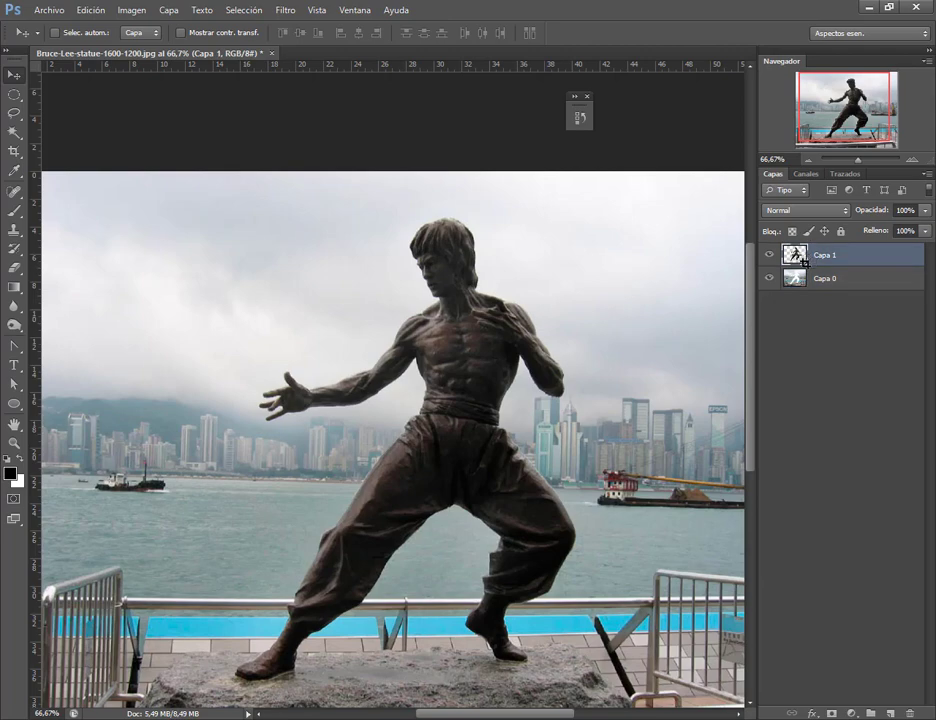
{"action": "left_click", "coordinate": [92, 10]}
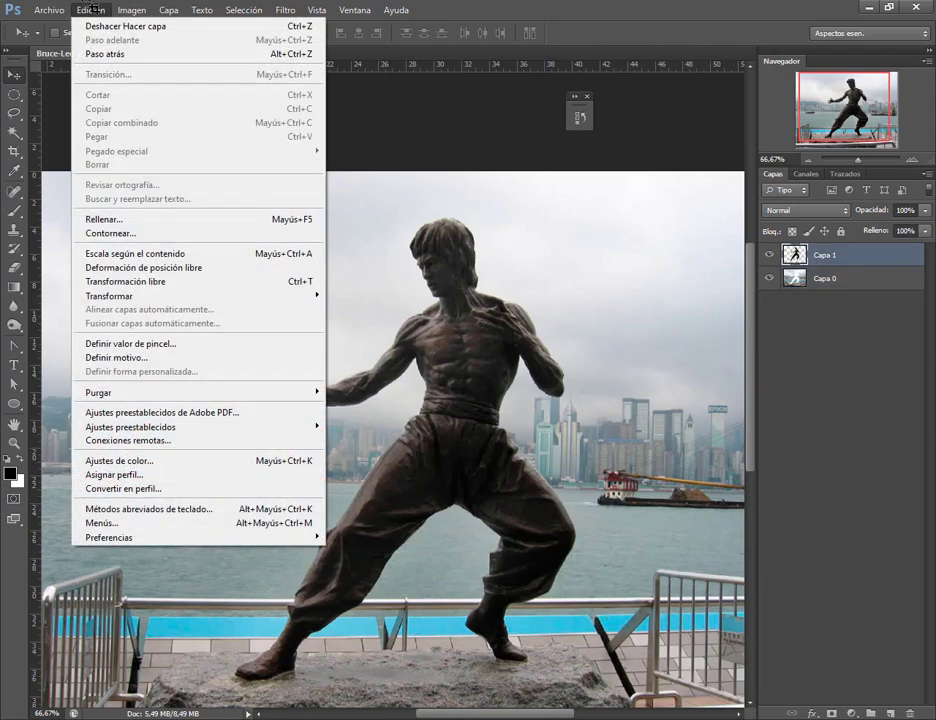
Start Puppet Warp on the statue and pin its head, chest, forearm and upper chest
{"action": "left_click", "coordinate": [186, 267]}
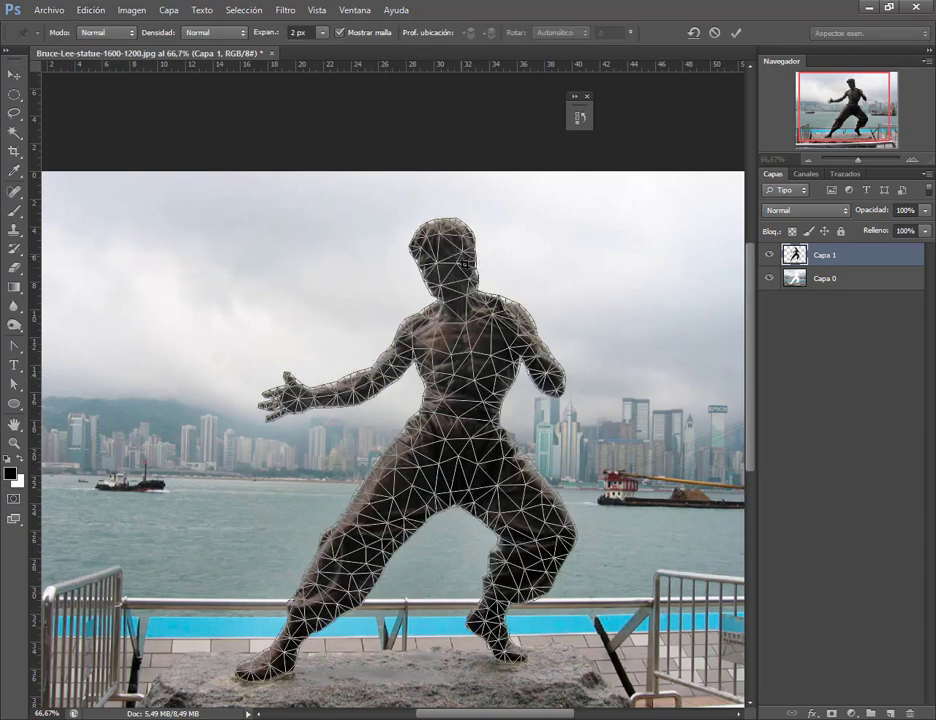
{"action": "left_click", "coordinate": [447, 259]}
{"action": "left_click", "coordinate": [459, 367]}
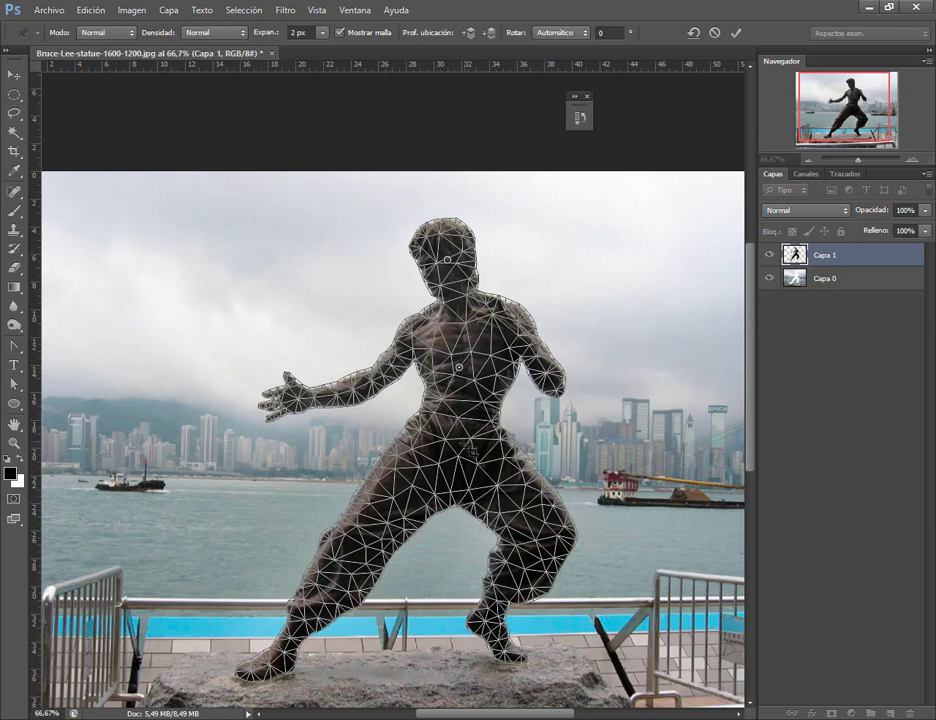
{"action": "left_click", "coordinate": [353, 393]}
{"action": "left_click", "coordinate": [414, 333]}
{"action": "key", "text": "ctrl+plus"}
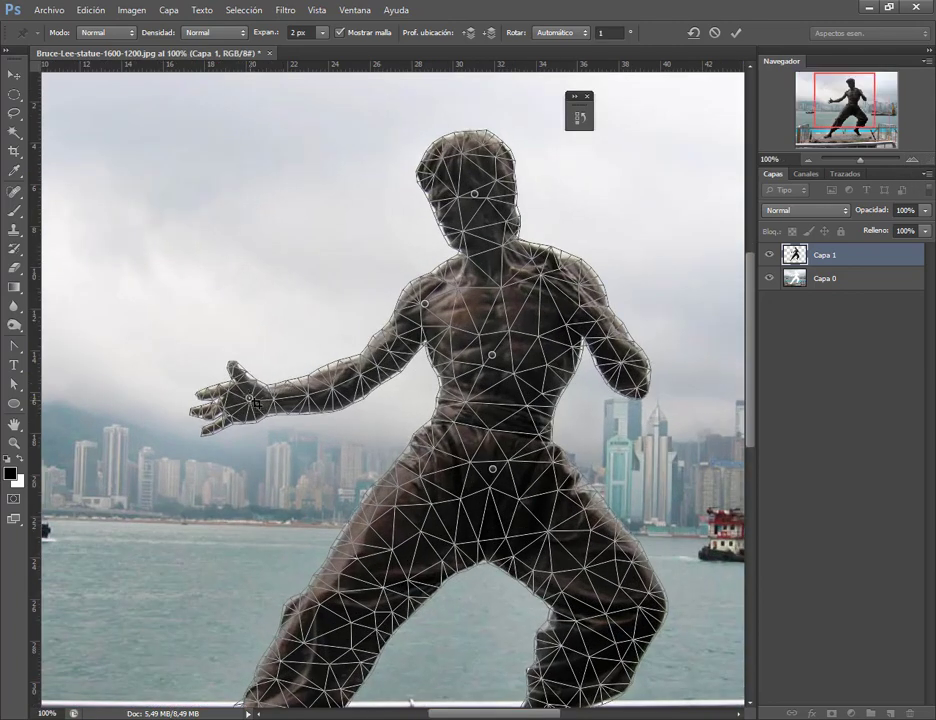
Add leg pins and test-drag the hand and back leg, then undo and redo the leg bend
{"action": "left_click_drag", "start_coordinate": [250, 399], "coordinate": [247, 381]}
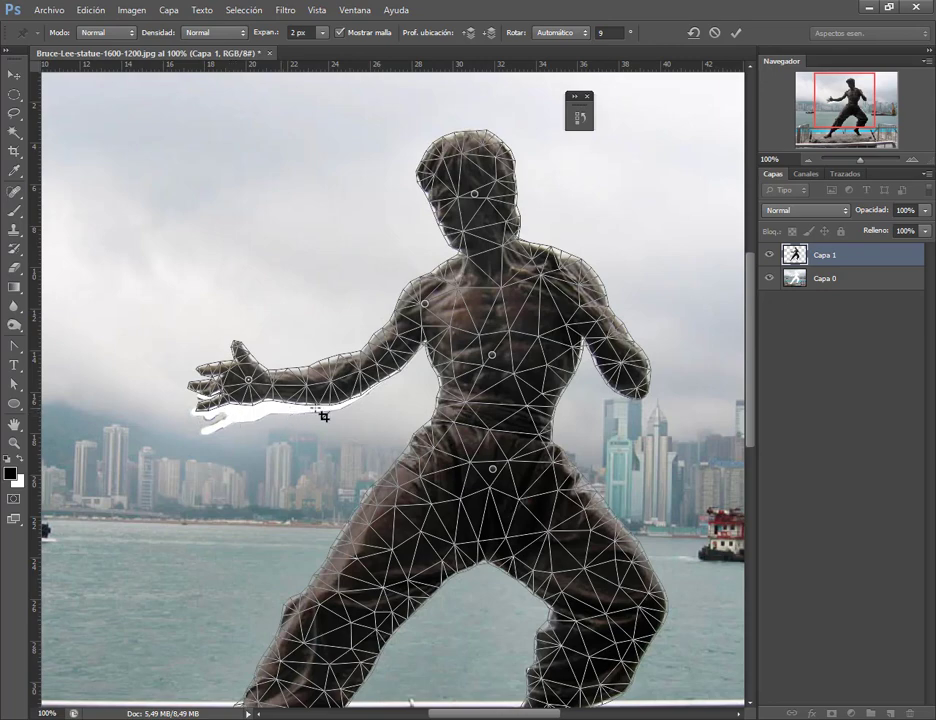
{"action": "scroll", "coordinate": [755, 291], "scroll_direction": "down", "scroll_amount": 5}
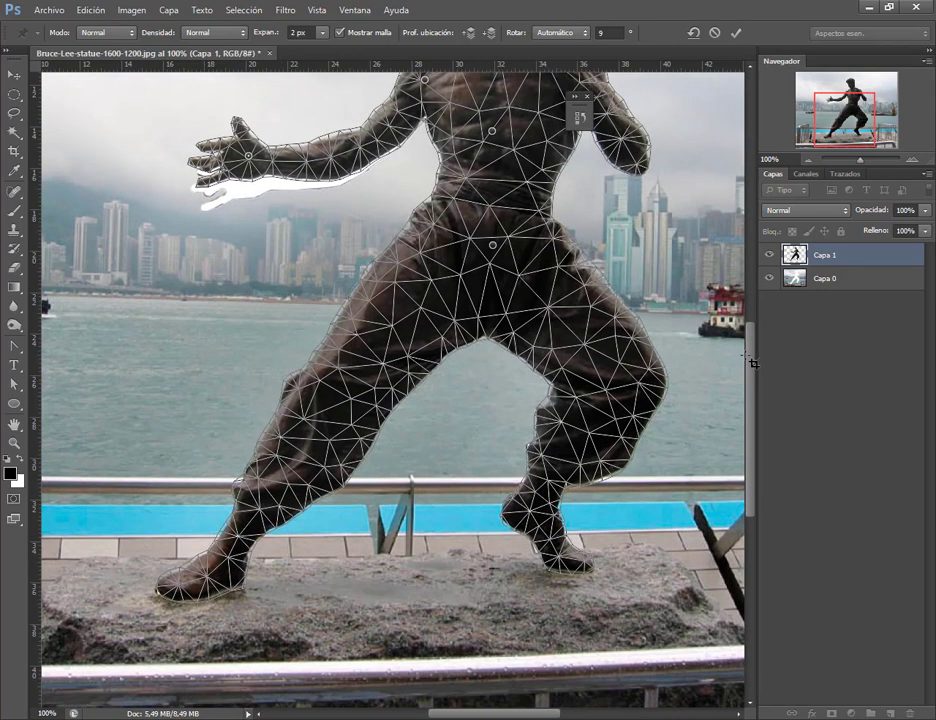
{"action": "left_click", "coordinate": [428, 305]}
{"action": "left_click", "coordinate": [330, 377]}
{"action": "left_click", "coordinate": [234, 574], "text": "alt"}
{"action": "left_click_drag", "start_coordinate": [256, 162], "coordinate": [250, 182]}
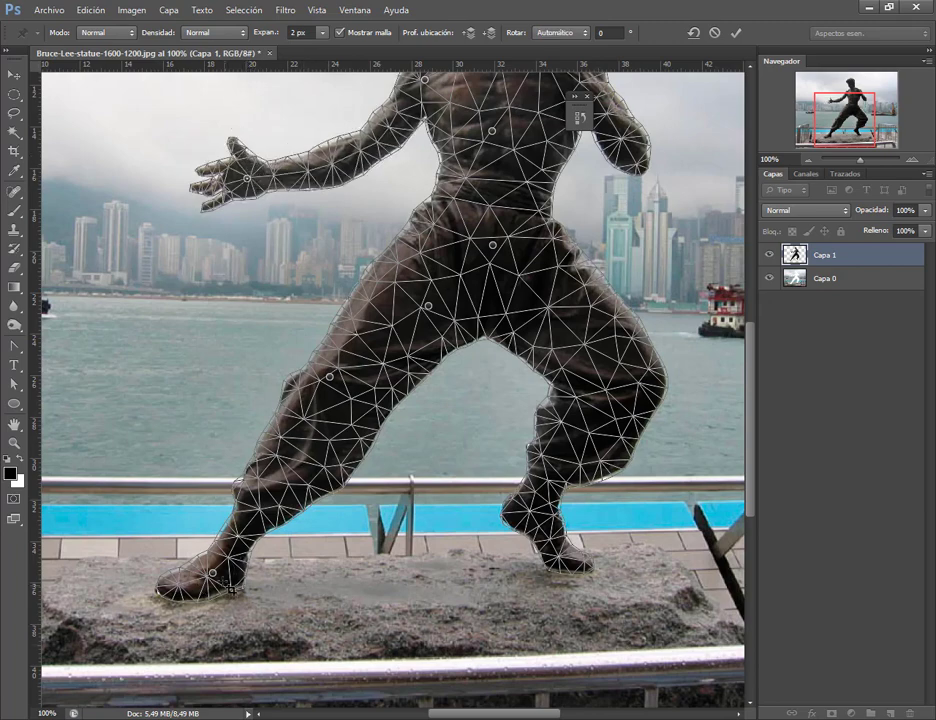
{"action": "left_click", "coordinate": [214, 575], "text": "alt"}
{"action": "mouse_move", "coordinate": [335, 384]}
{"action": "left_mouse_down"}
{"action": "mouse_move", "coordinate": [337, 366]}
{"action": "mouse_move", "coordinate": [316, 331]}
{"action": "left_mouse_up"}
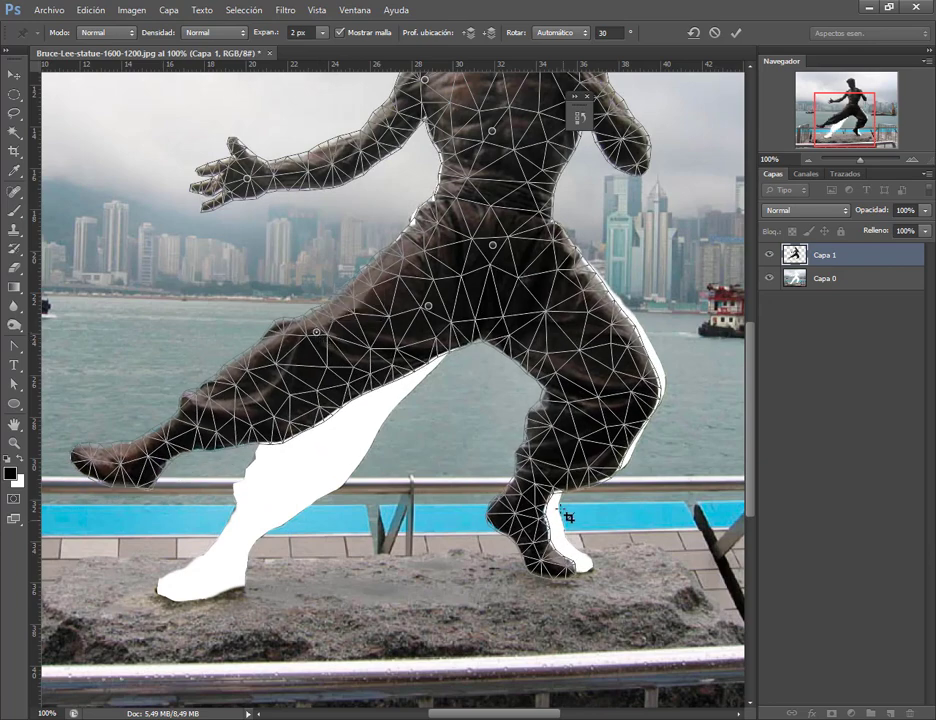
{"action": "key", "text": "ctrl+z"}
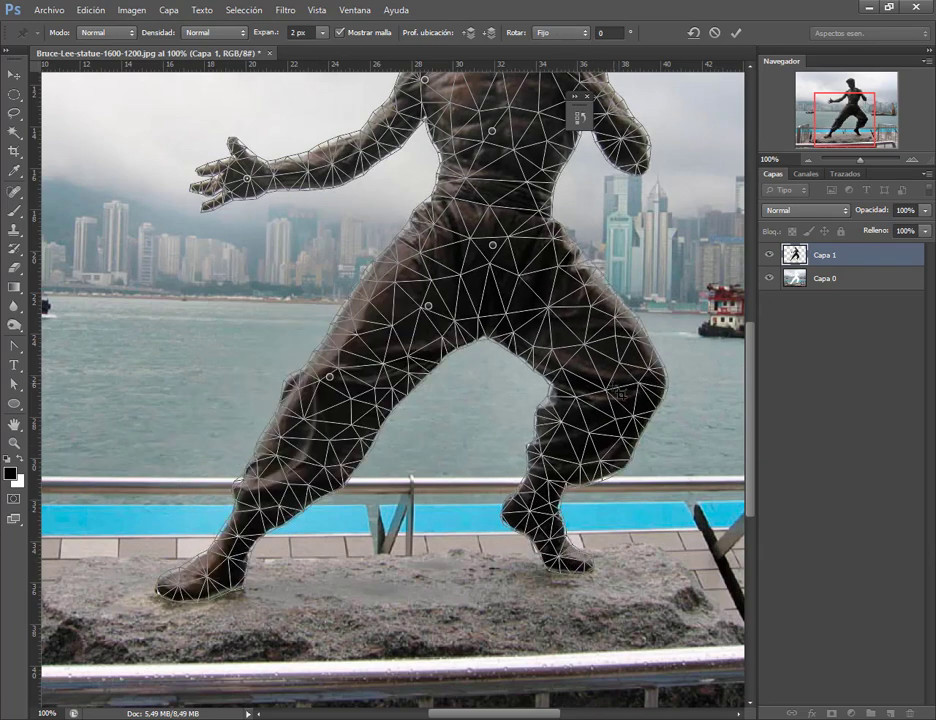
{"action": "key", "text": "ctrl+shift+z"}
Pin both feet and try bending the back leg, then undo the attempt
{"action": "left_click", "coordinate": [557, 548]}
{"action": "left_click_drag", "start_coordinate": [331, 377], "coordinate": [310, 352]}
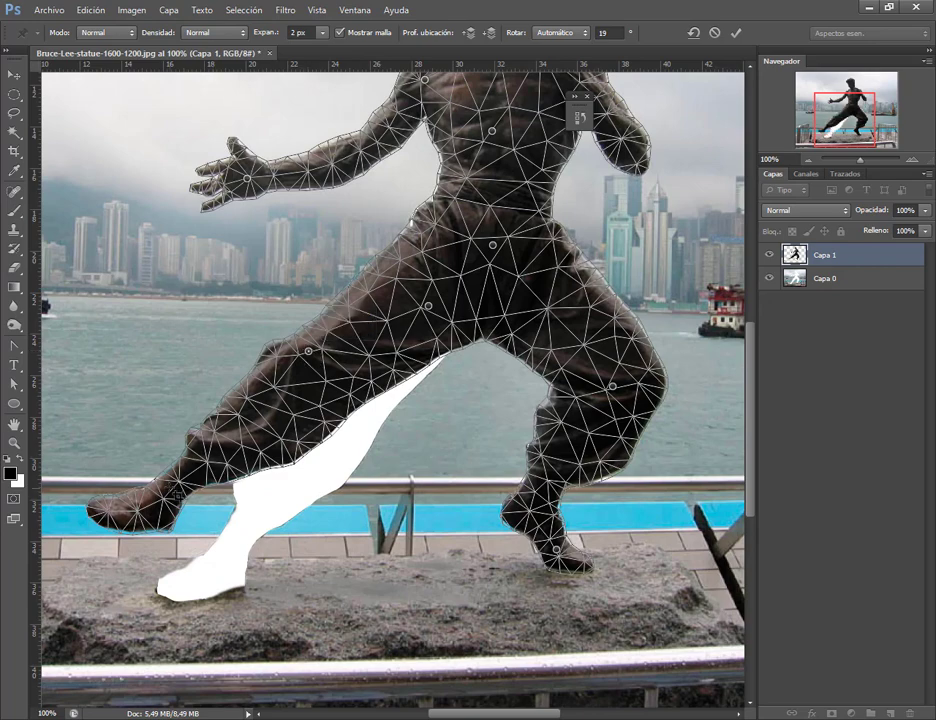
{"action": "left_click", "coordinate": [181, 481]}
{"action": "left_click_drag", "start_coordinate": [182, 481], "coordinate": [242, 508]}
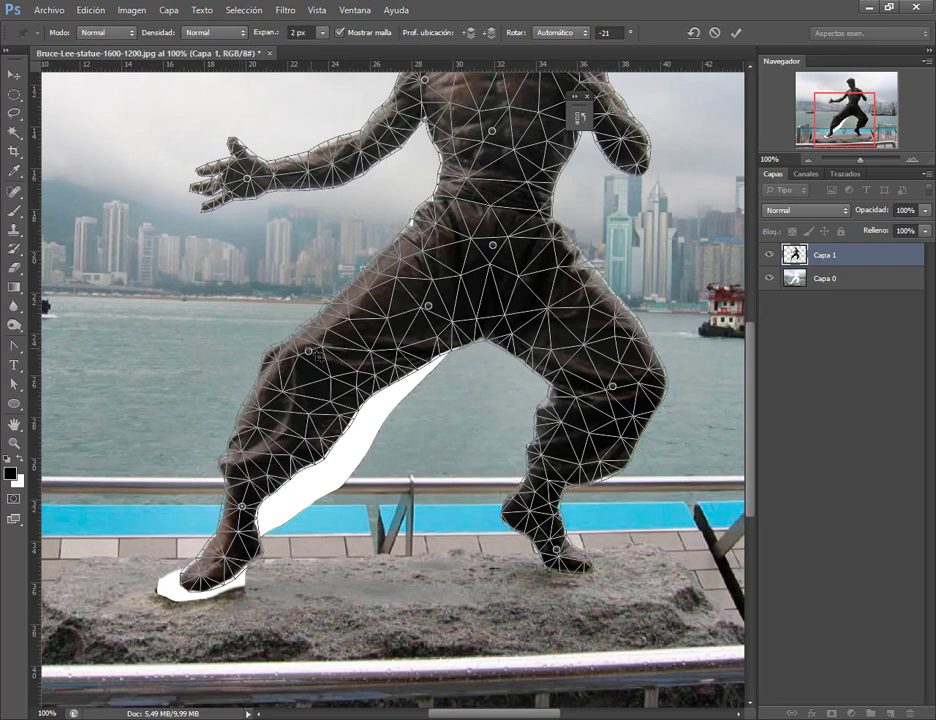
{"action": "mouse_move", "coordinate": [320, 357]}
{"action": "left_mouse_down"}
{"action": "mouse_move", "coordinate": [272, 505]}
{"action": "mouse_move", "coordinate": [245, 440]}
{"action": "left_mouse_up"}
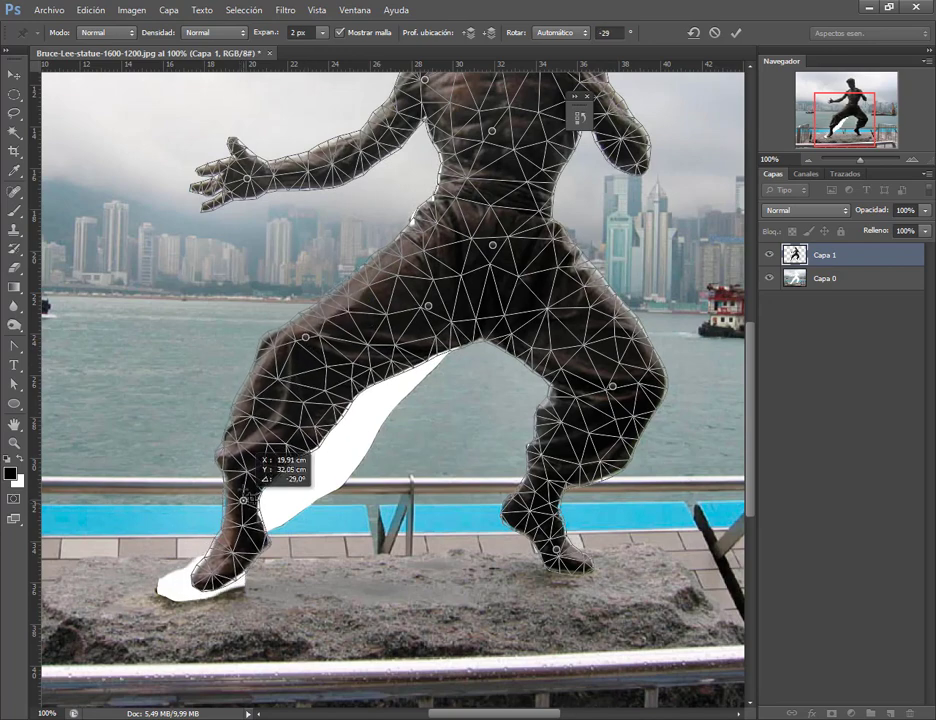
{"action": "left_click_drag", "start_coordinate": [243, 498], "coordinate": [243, 487]}
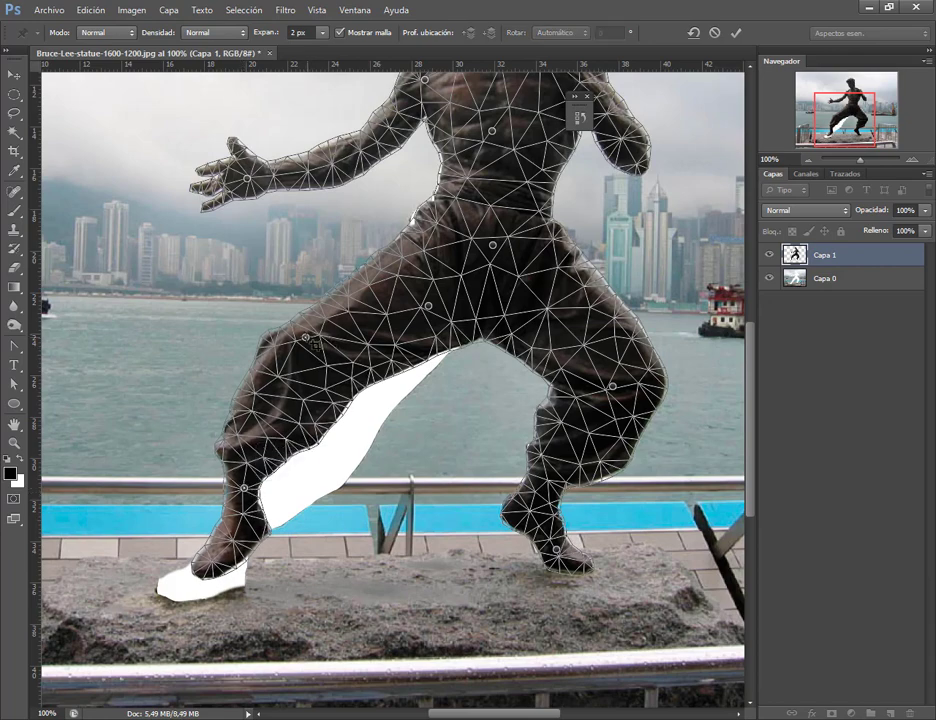
{"action": "mouse_move", "coordinate": [306, 337]}
{"action": "left_mouse_down"}
{"action": "mouse_move", "coordinate": [306, 321]}
{"action": "mouse_move", "coordinate": [319, 363]}
{"action": "left_mouse_up"}
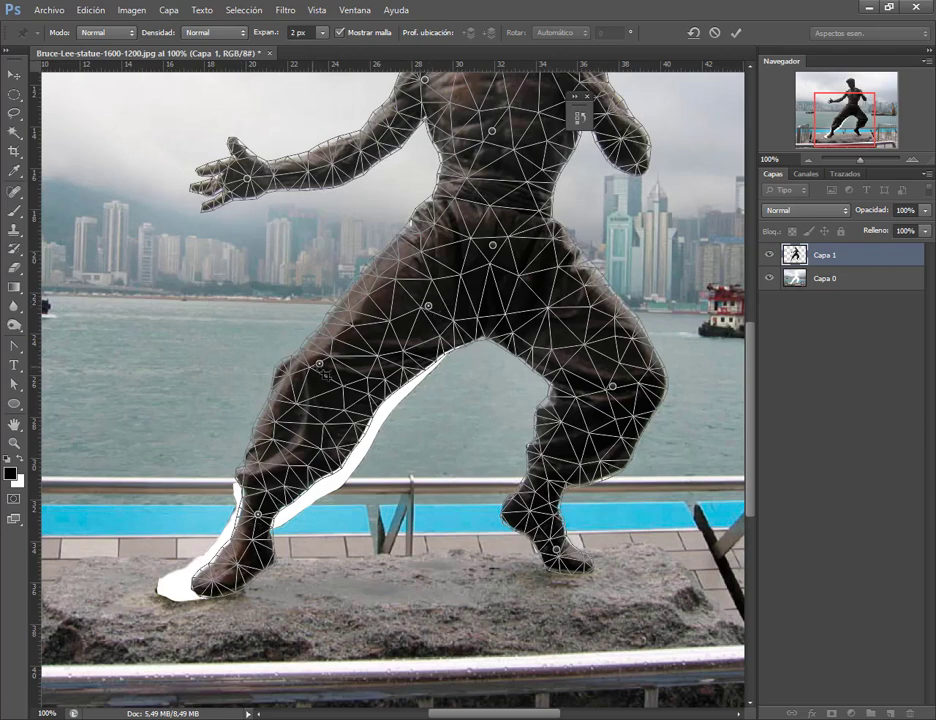
{"action": "mouse_move", "coordinate": [320, 364]}
{"action": "left_mouse_down"}
{"action": "mouse_move", "coordinate": [362, 392]}
{"action": "mouse_move", "coordinate": [338, 405]}
{"action": "left_mouse_up"}
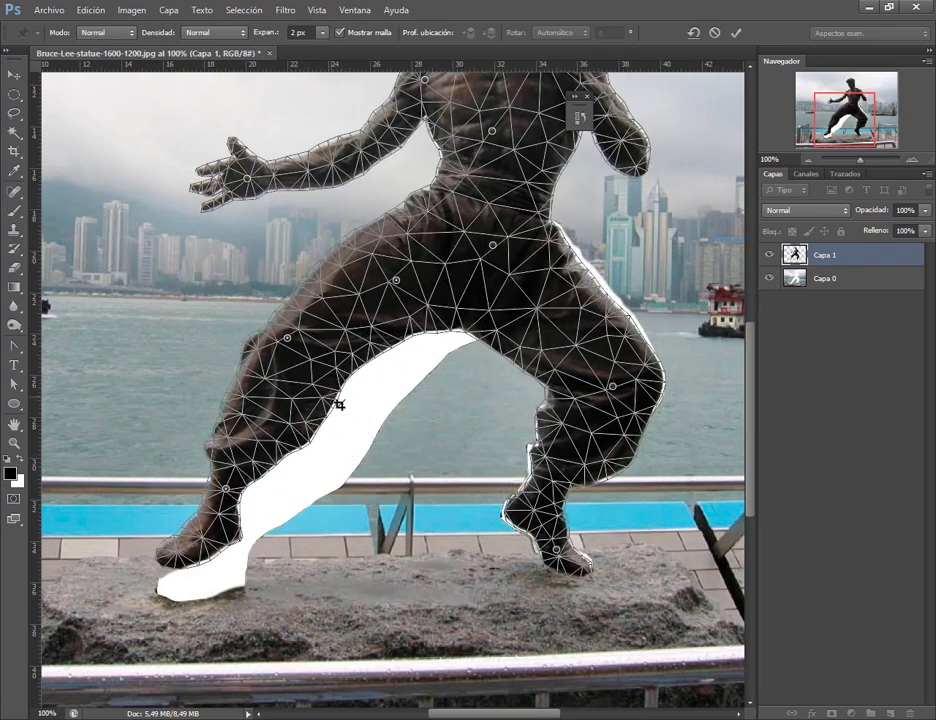
{"action": "key", "text": "ctrl+z"}
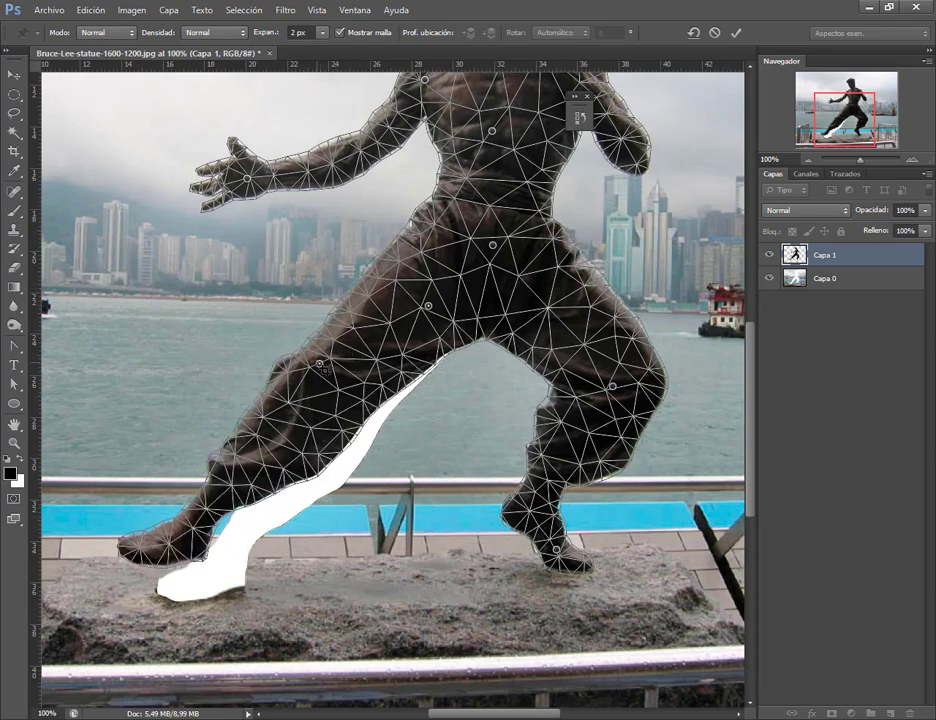
{"action": "key", "text": "ctrl+z"}
Re-pose the left leg by pinning and raising the thigh and foot, deleting the crotch pin
{"action": "left_click", "coordinate": [208, 579]}
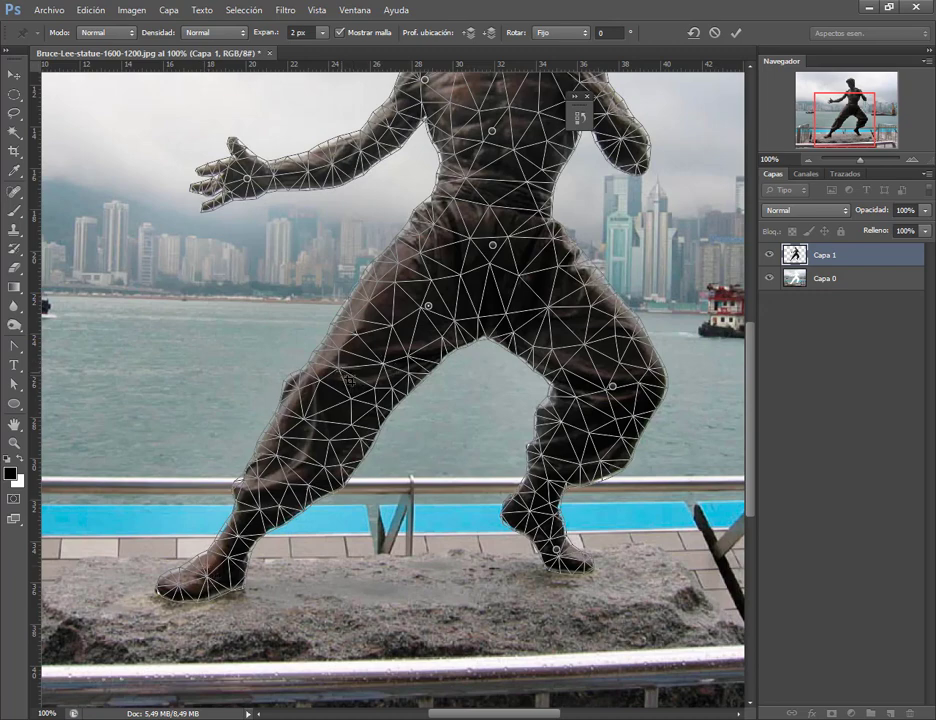
{"action": "left_click", "coordinate": [339, 375]}
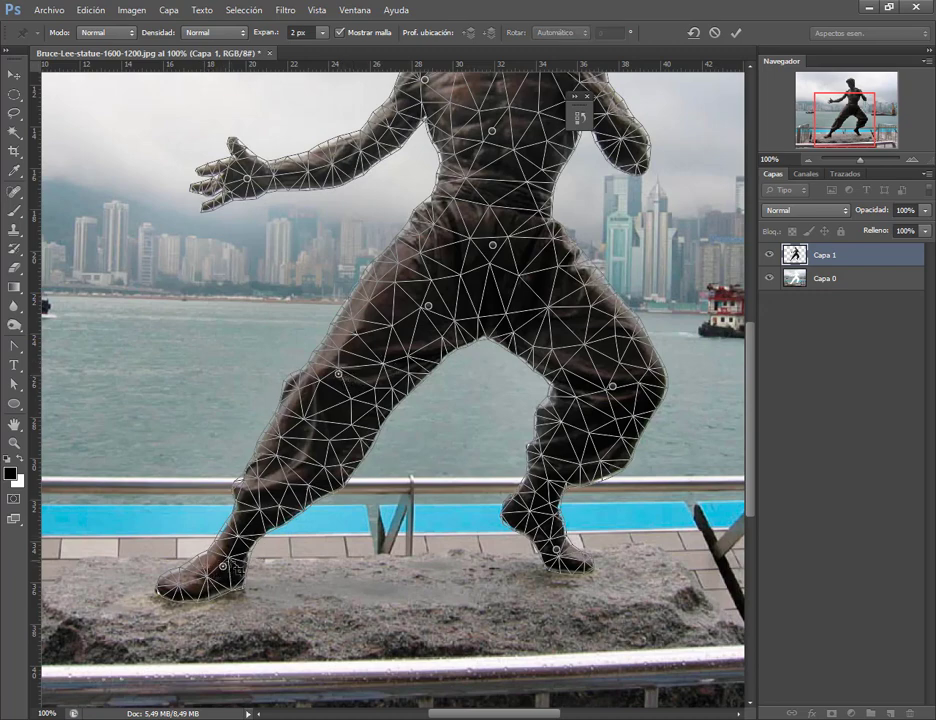
{"action": "left_click_drag", "start_coordinate": [339, 375], "coordinate": [326, 357]}
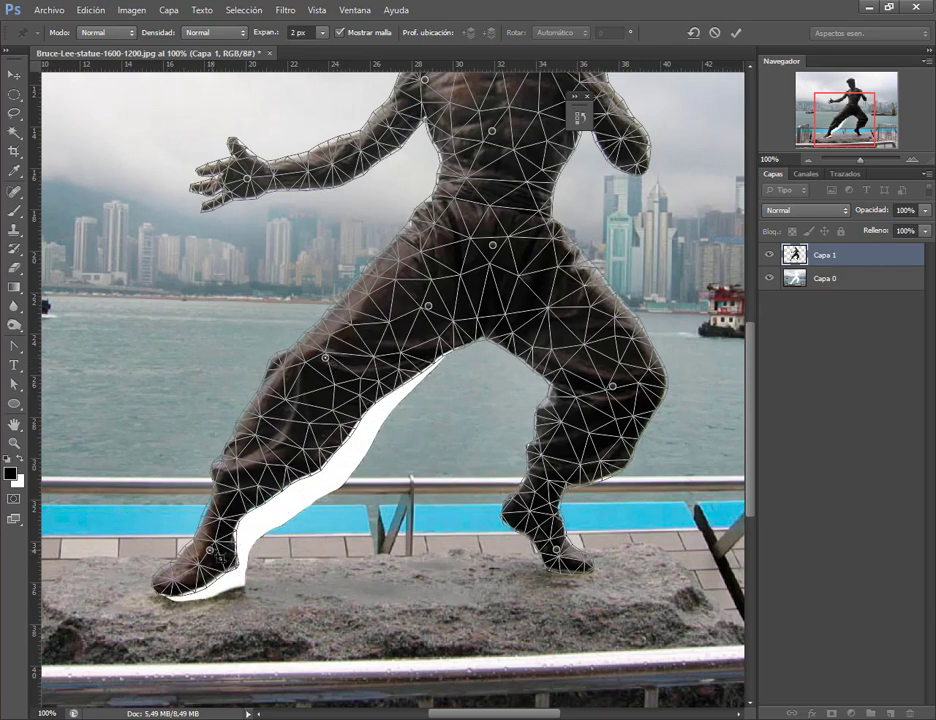
{"action": "left_click_drag", "start_coordinate": [222, 548], "coordinate": [219, 530]}
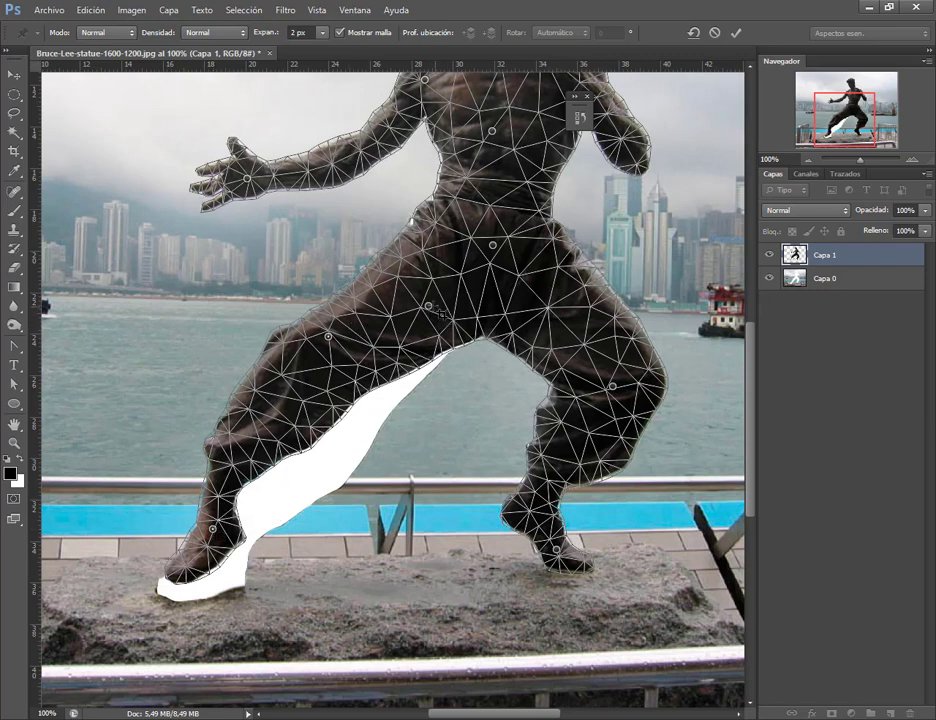
{"action": "left_click_drag", "start_coordinate": [438, 312], "coordinate": [428, 306]}
{"action": "key", "text": "Delete"}
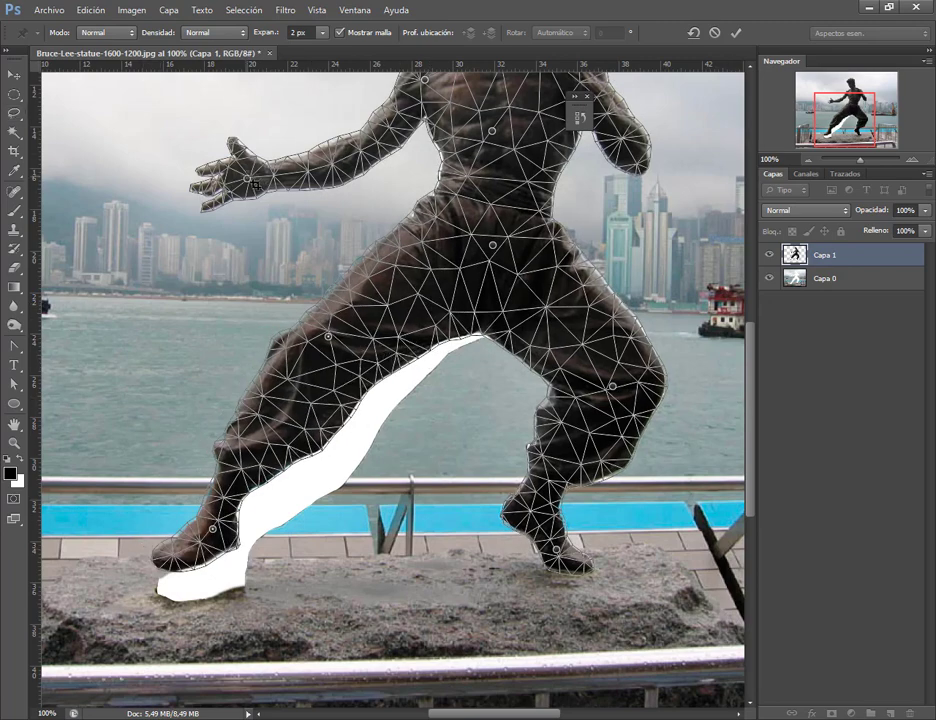
Lift the outstretched arm, rotate the hand about 10 degrees, and commit the warp
{"action": "left_click_drag", "start_coordinate": [255, 185], "coordinate": [253, 162]}
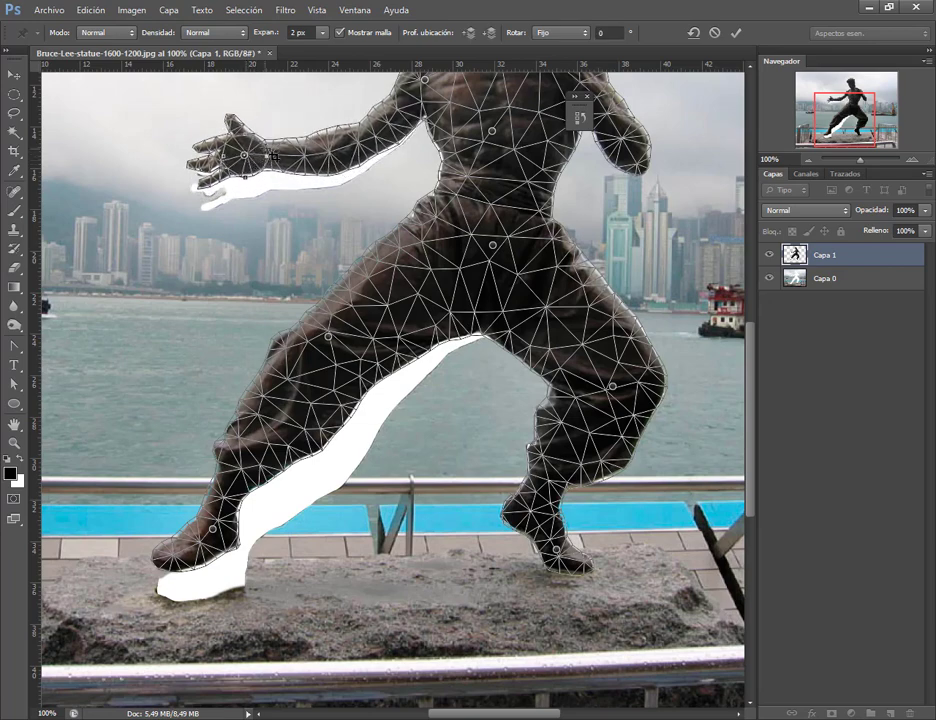
{"action": "mouse_move", "coordinate": [273, 157]}
{"action": "left_mouse_down"}
{"action": "mouse_move", "coordinate": [253, 157]}
{"action": "mouse_move", "coordinate": [294, 158]}
{"action": "mouse_move", "coordinate": [274, 110]}
{"action": "left_mouse_up"}
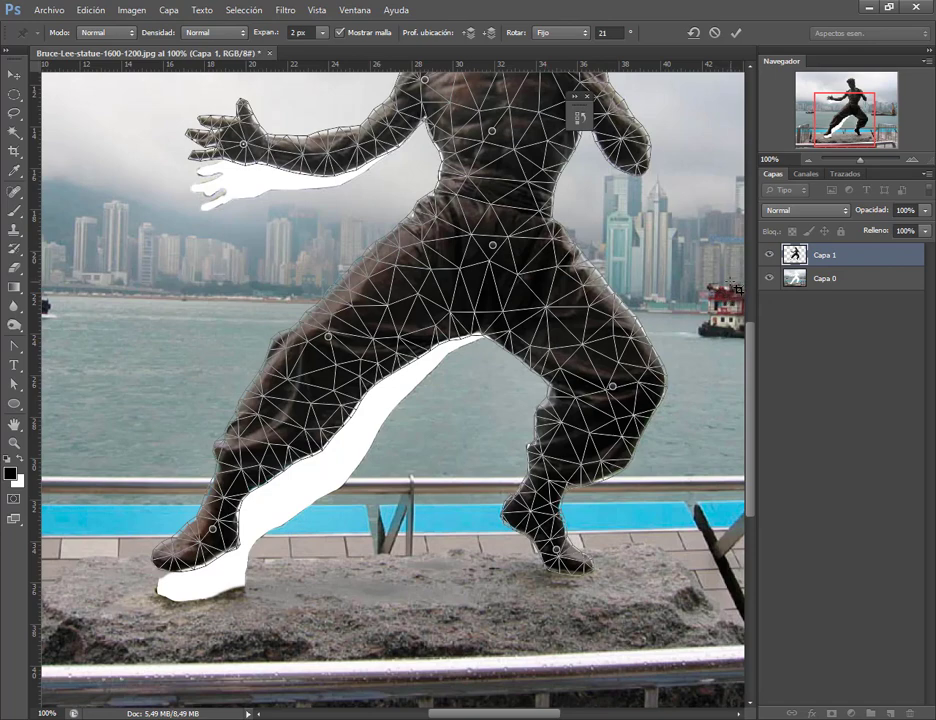
{"action": "key", "text": "Return"}
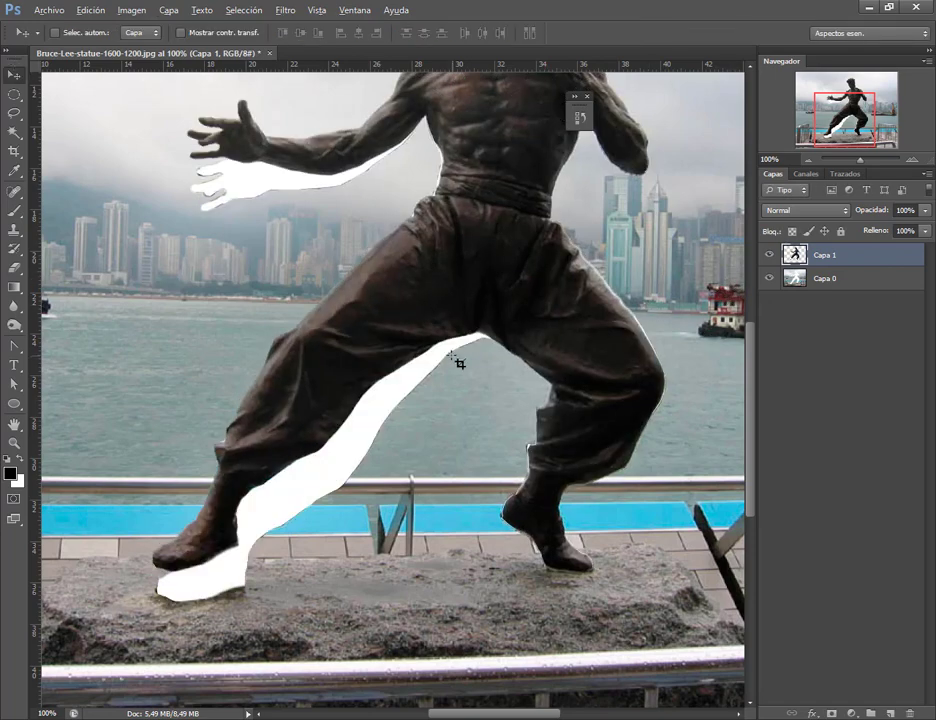
{"action": "scroll", "coordinate": [460, 362], "scroll_direction": "down", "scroll_amount": 3}
{"action": "scroll", "coordinate": [477, 357], "scroll_direction": "down", "scroll_amount": 3}
{"action": "scroll", "coordinate": [430, 450], "scroll_direction": "up", "scroll_amount": 1}
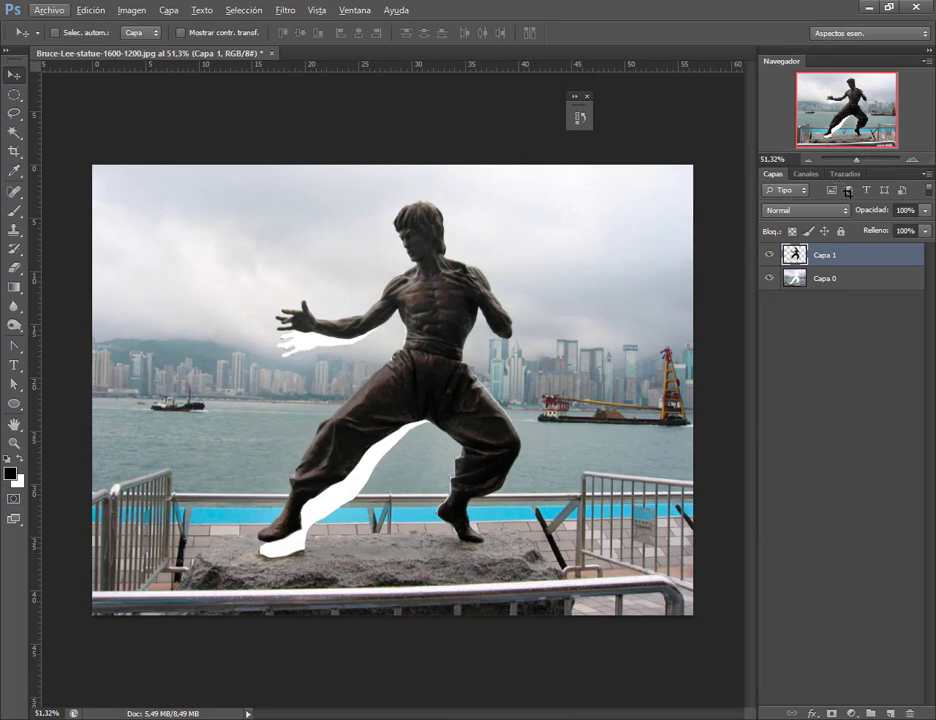
{"action": "left_click", "coordinate": [916, 165]}
{"action": "left_click", "coordinate": [916, 165]}
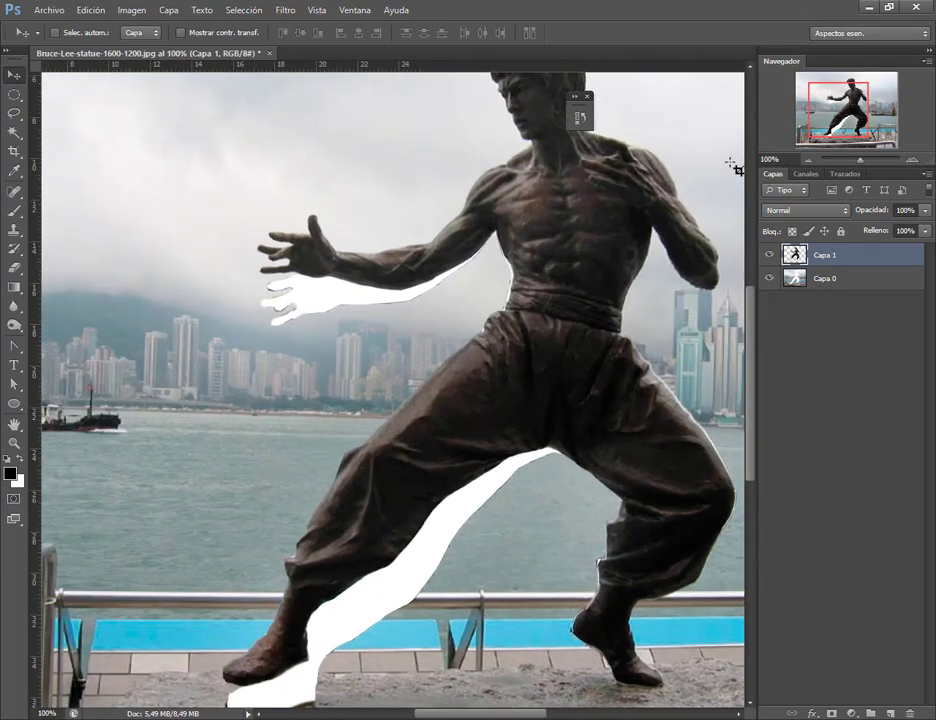
{"action": "scroll", "coordinate": [731, 163], "scroll_direction": "left", "scroll_amount": 2}
{"action": "scroll", "coordinate": [341, 553], "scroll_direction": "down", "scroll_amount": 3}
{"action": "scroll", "coordinate": [341, 553], "scroll_direction": "left", "scroll_amount": 2}
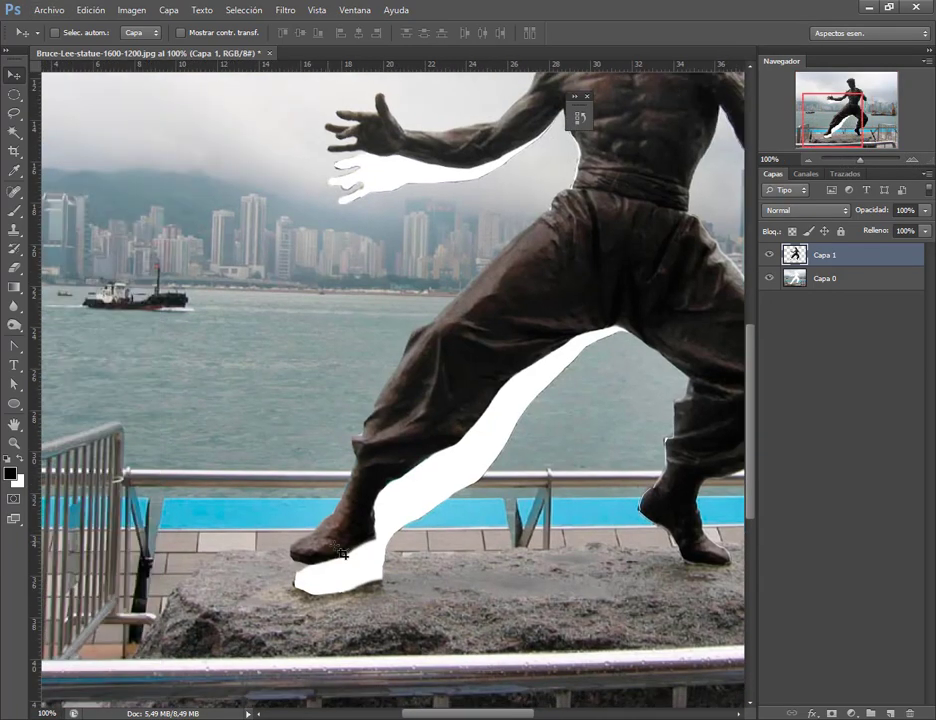
{"action": "scroll", "coordinate": [390, 390], "scroll_direction": "right", "scroll_amount": 4}
{"action": "scroll", "coordinate": [390, 390], "scroll_direction": "up", "scroll_amount": 1}
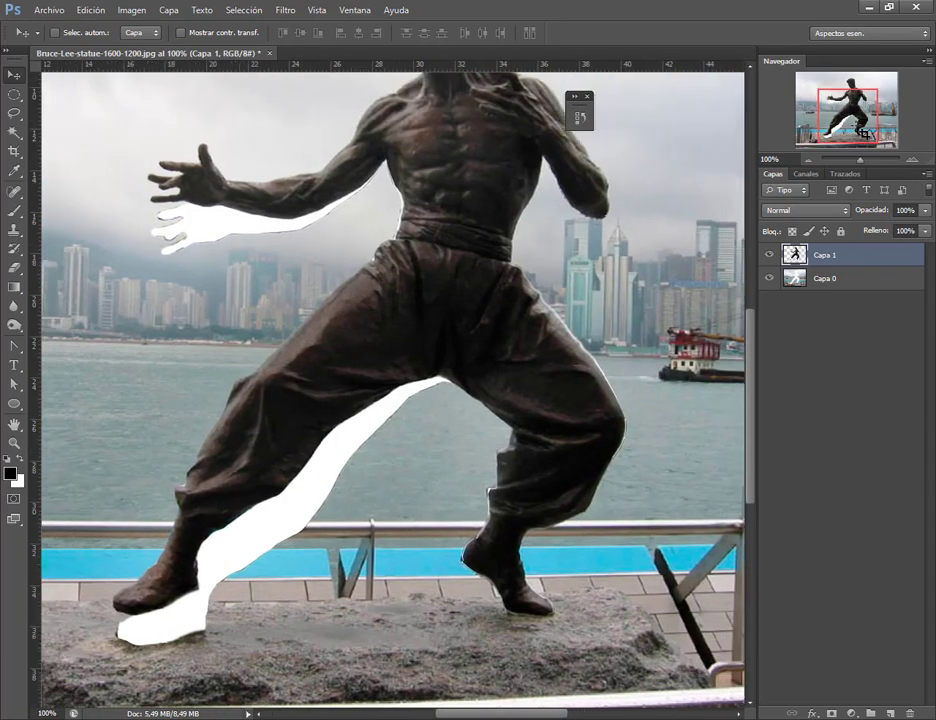
Add empty layer Capa 2 above Capa 0 and toggle Capa 1's visibility, leaving it hidden
{"action": "left_click", "coordinate": [862, 285]}
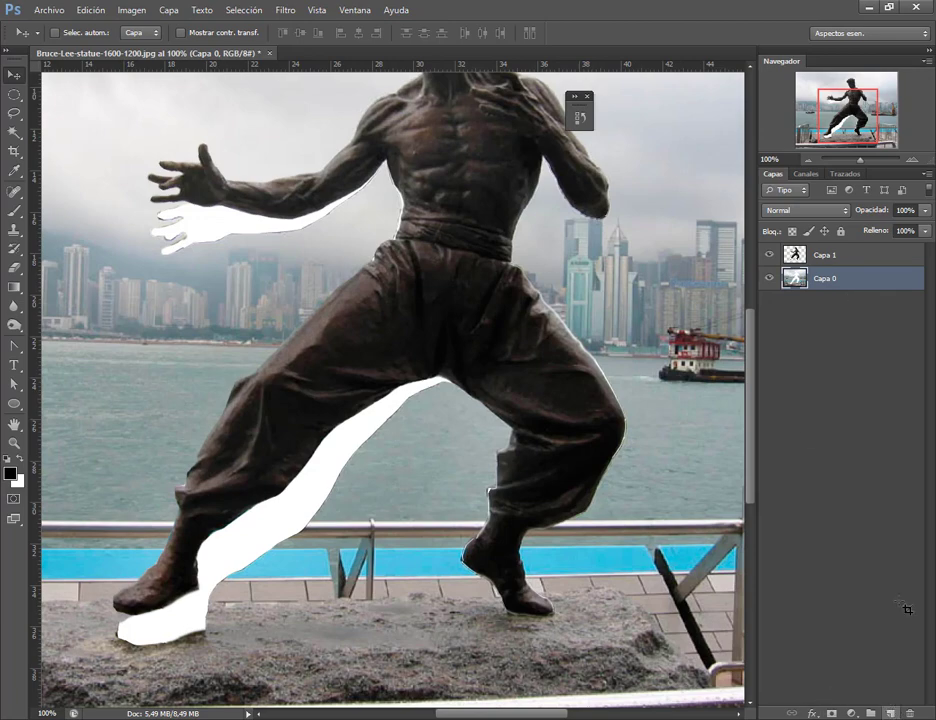
{"action": "left_click", "coordinate": [890, 713]}
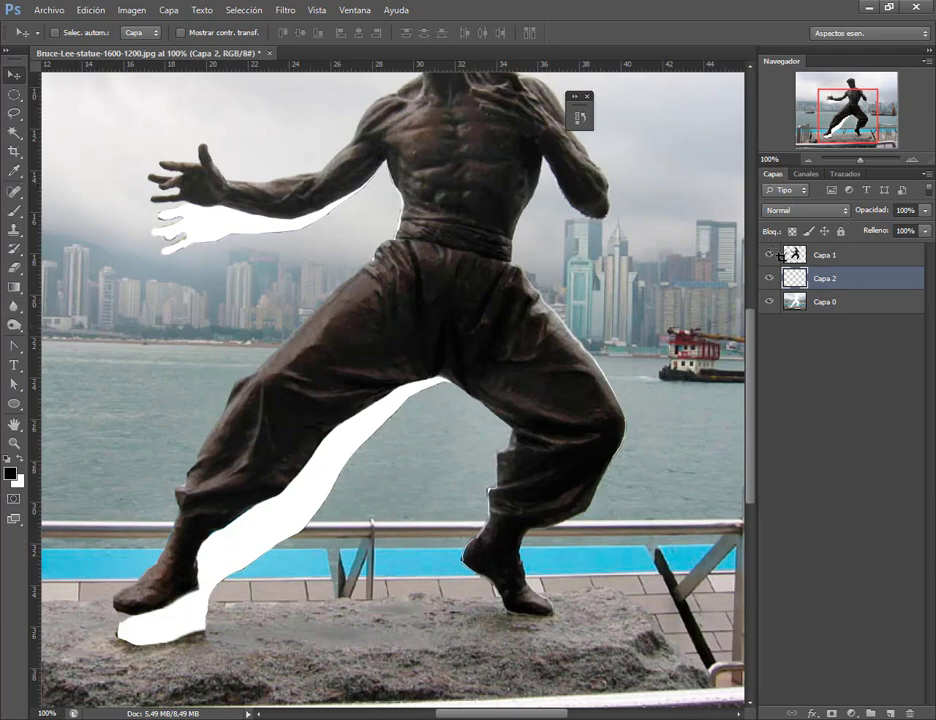
{"action": "left_click", "coordinate": [770, 254]}
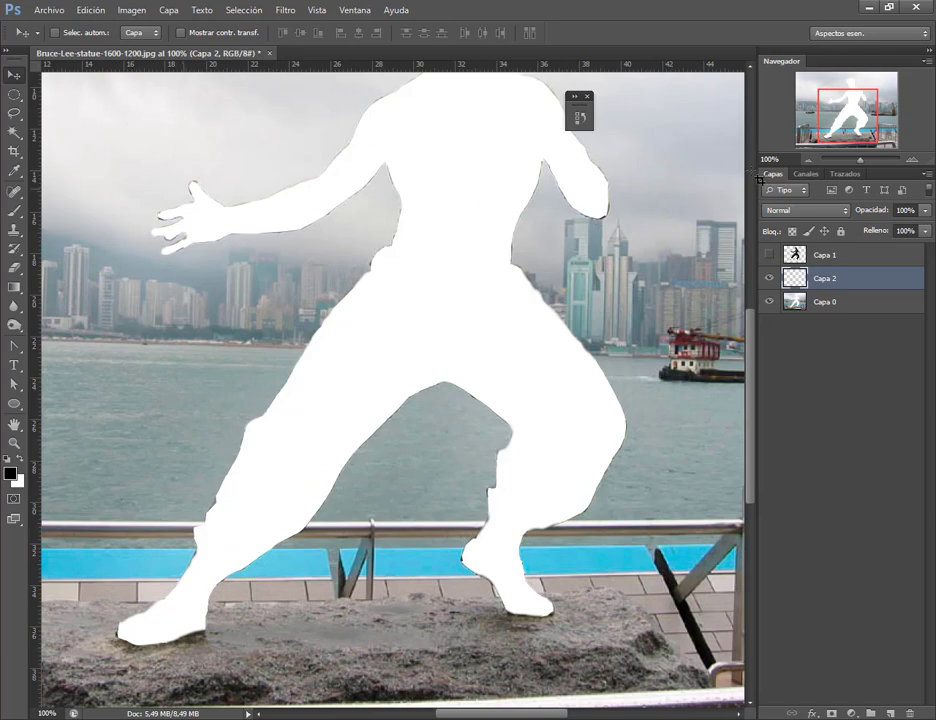
{"action": "scroll", "coordinate": [463, 189], "scroll_direction": "down", "scroll_amount": 2}
{"action": "scroll", "coordinate": [460, 200], "scroll_direction": "down", "scroll_amount": 2}
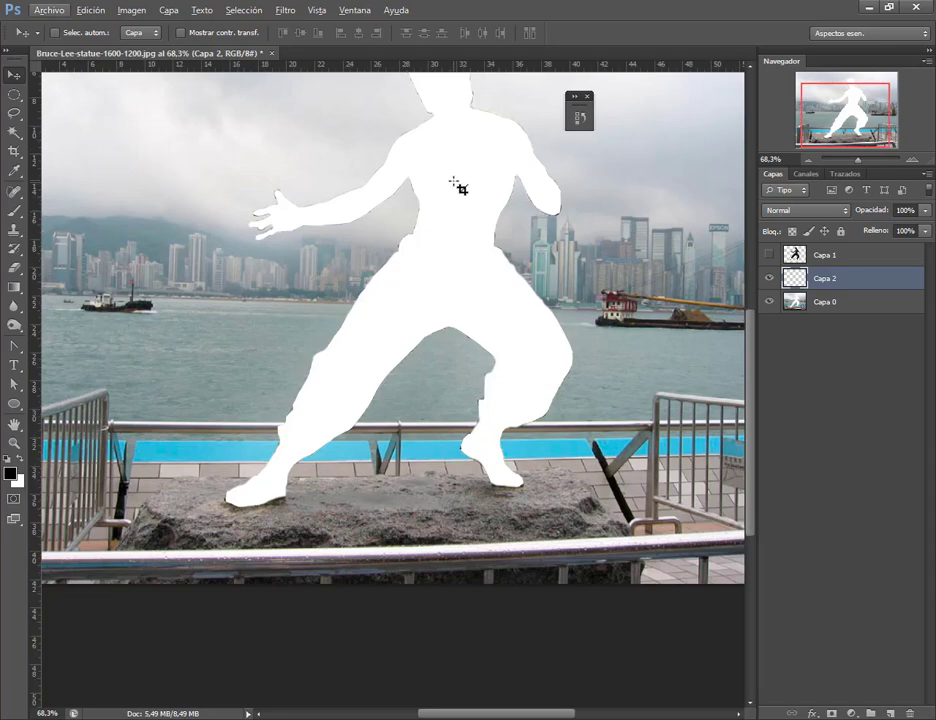
{"action": "scroll", "coordinate": [455, 215], "scroll_direction": "up", "scroll_amount": 2}
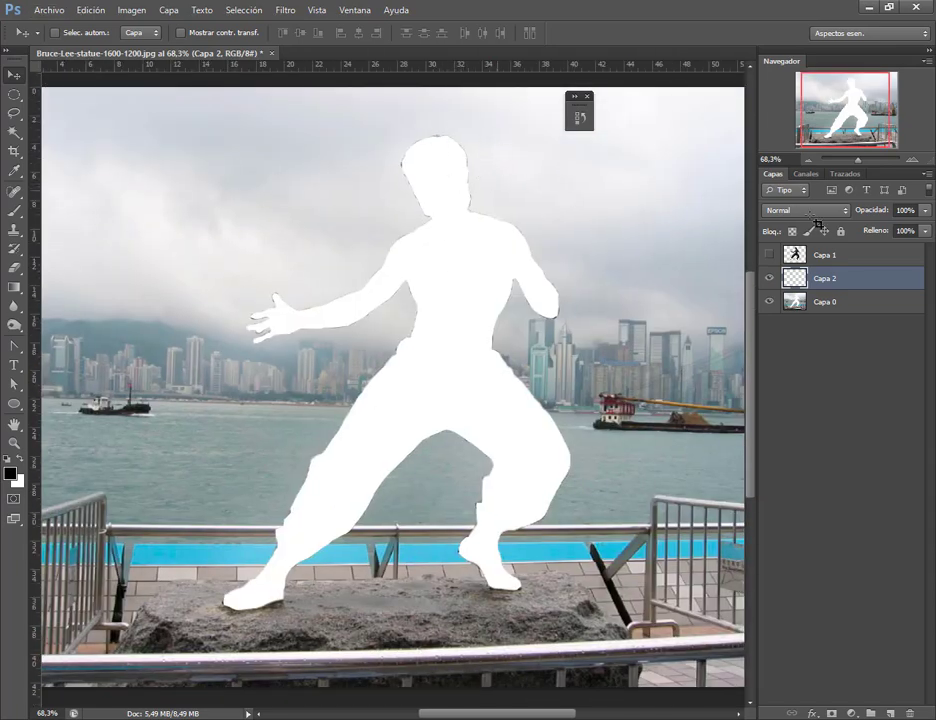
{"action": "left_click", "coordinate": [769, 255]}
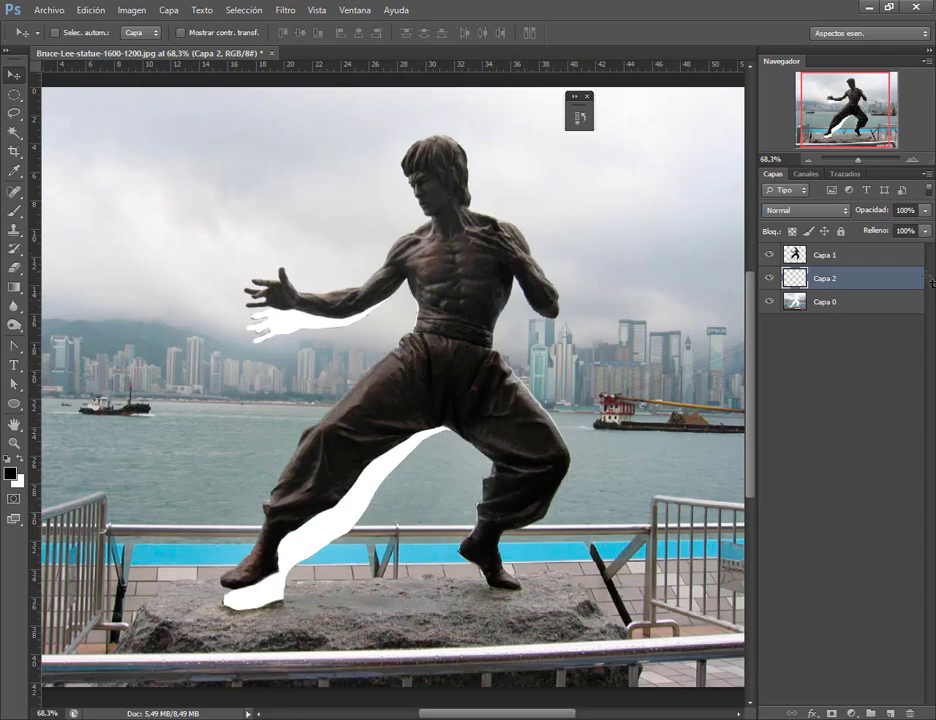
{"action": "left_click", "coordinate": [769, 255]}
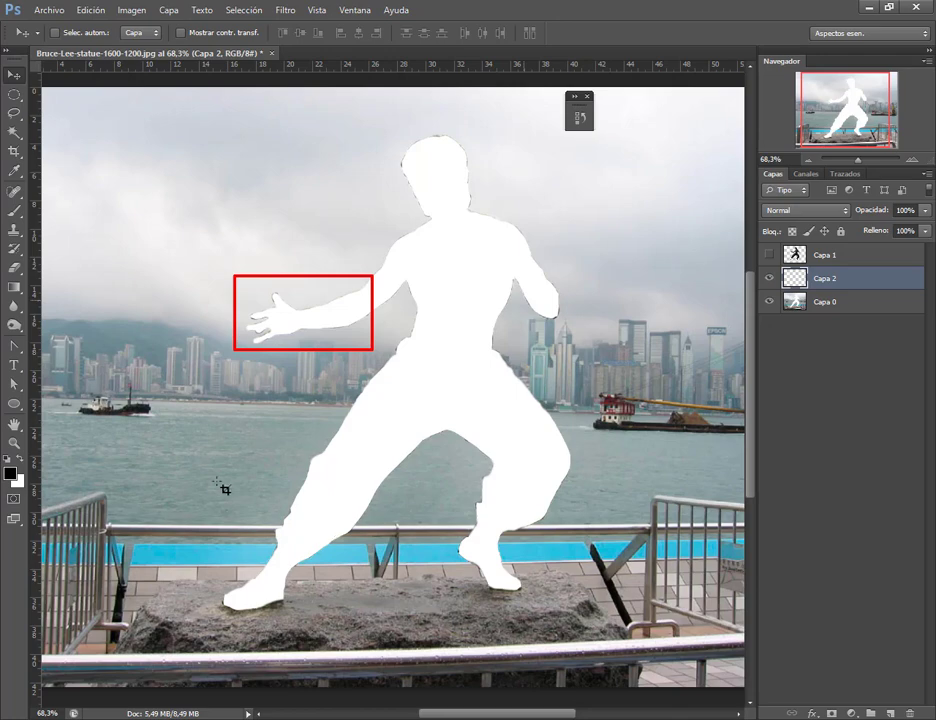
Make three drags on the canvas, then cancel with Escape
{"action": "left_click_drag", "start_coordinate": [336, 541], "coordinate": [375, 624]}
{"action": "left_click_drag", "start_coordinate": [446, 480], "coordinate": [567, 595]}
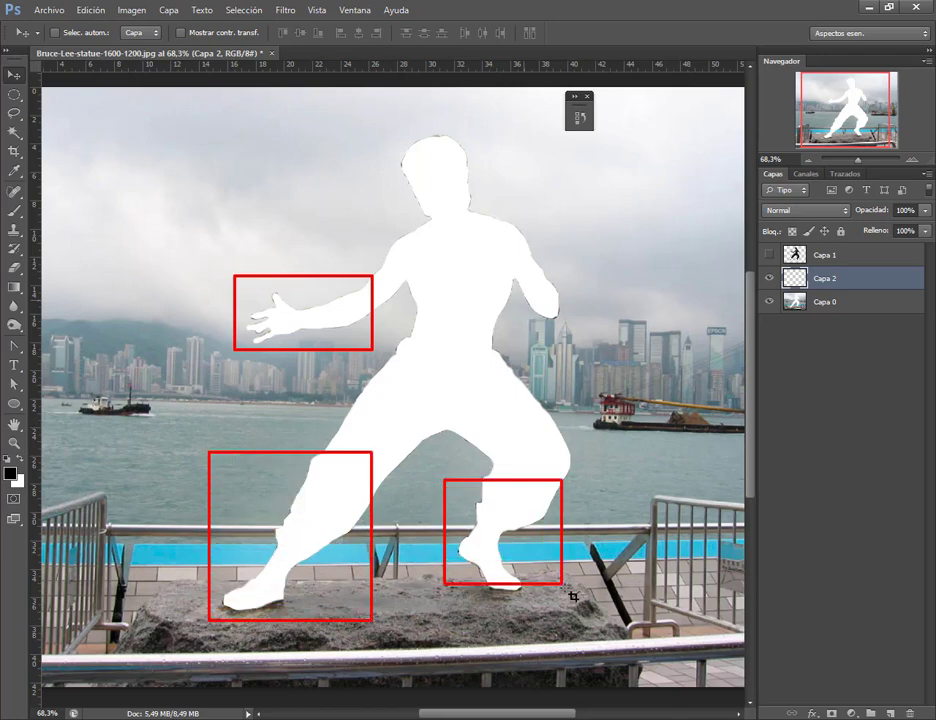
{"action": "left_click_drag", "start_coordinate": [590, 400], "coordinate": [565, 433]}
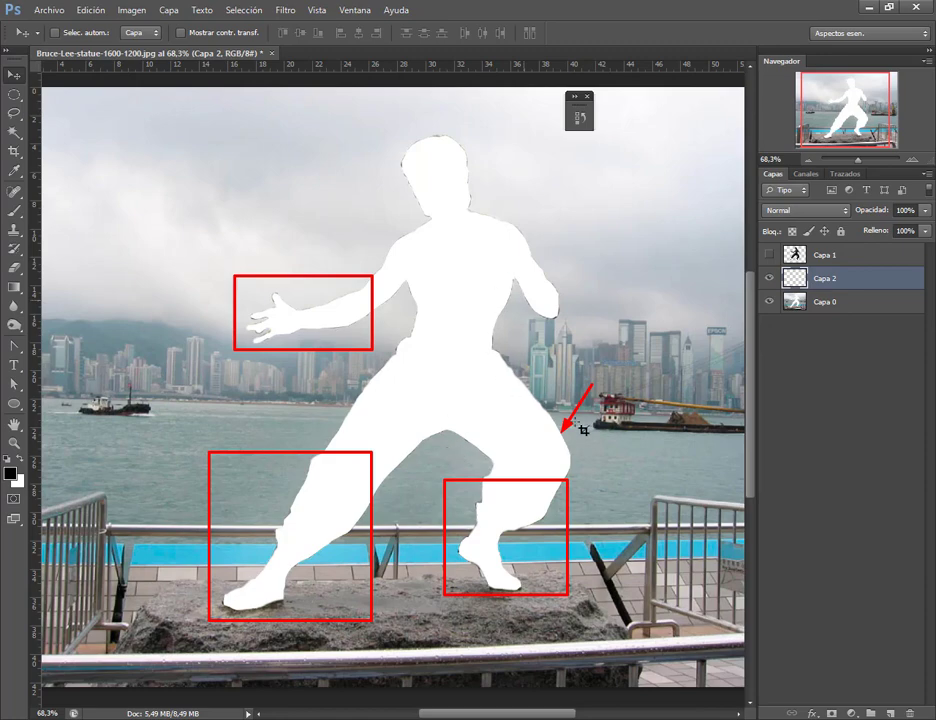
{"action": "key", "text": "Escape"}
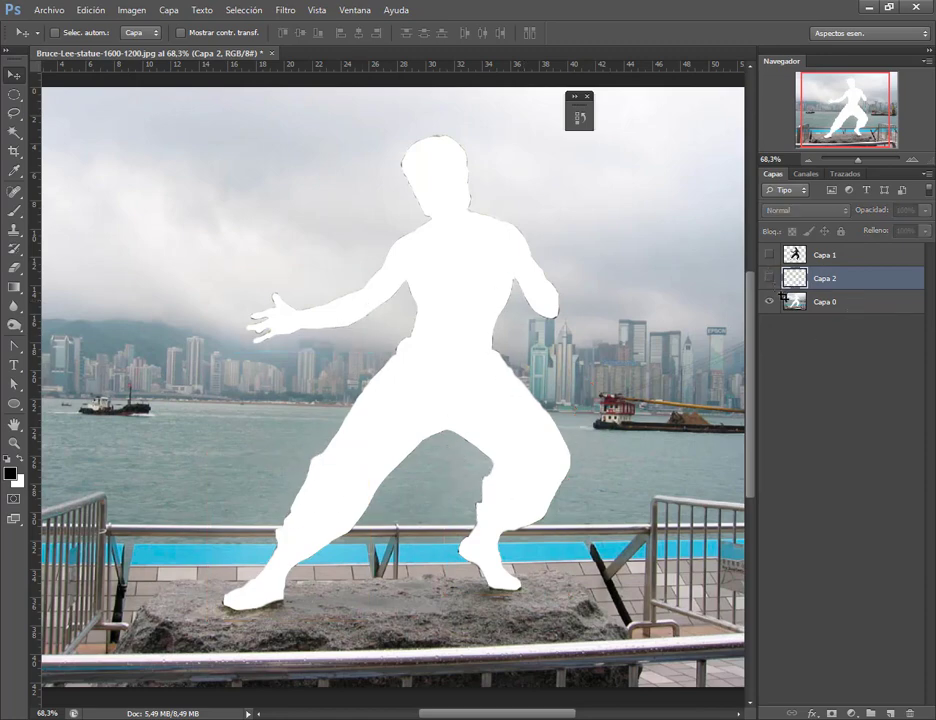
Select Capa 0, then select and show the empty Capa 2 layer
{"action": "left_click", "coordinate": [814, 306]}
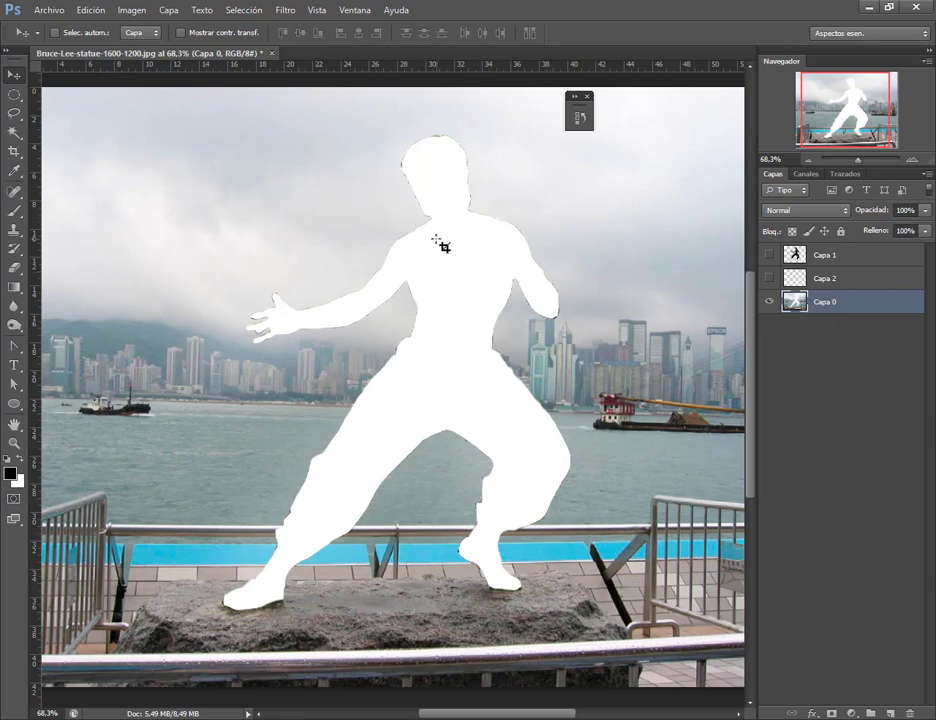
{"action": "scroll", "coordinate": [439, 244], "scroll_direction": "down", "scroll_amount": 1}
{"action": "scroll", "coordinate": [586, 205], "scroll_direction": "up", "scroll_amount": 2}
{"action": "left_click", "coordinate": [769, 278]}
{"action": "left_click", "coordinate": [806, 285]}
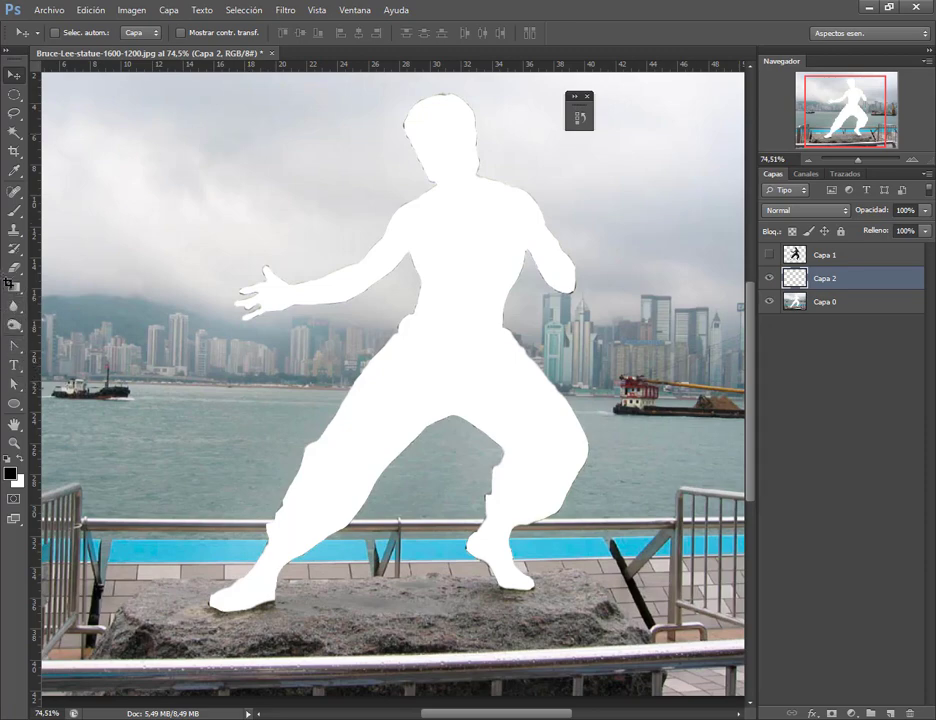
Choose the Clone Stamp sampling current layer and below, and zoom to 200% on the hand
{"action": "left_click", "coordinate": [17, 230]}
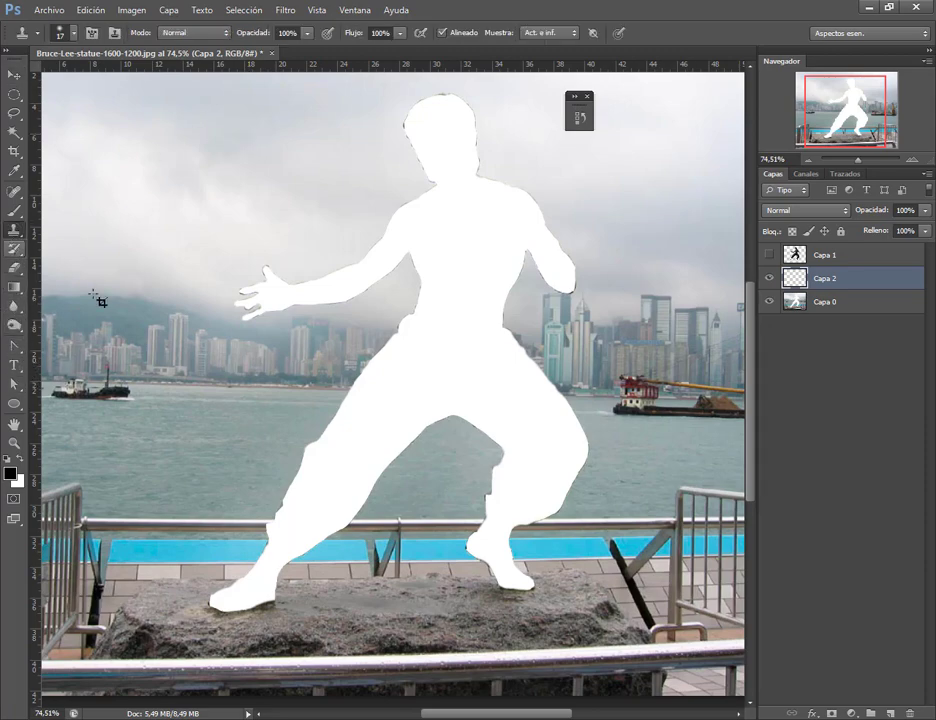
{"action": "key", "text": "ctrl"}
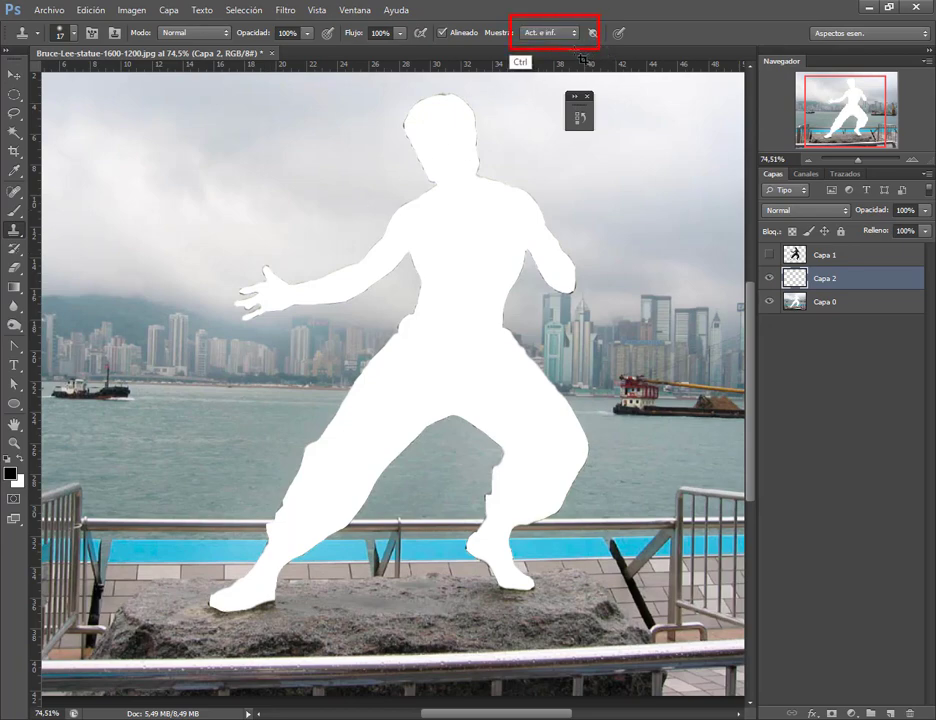
{"action": "left_click", "coordinate": [548, 33]}
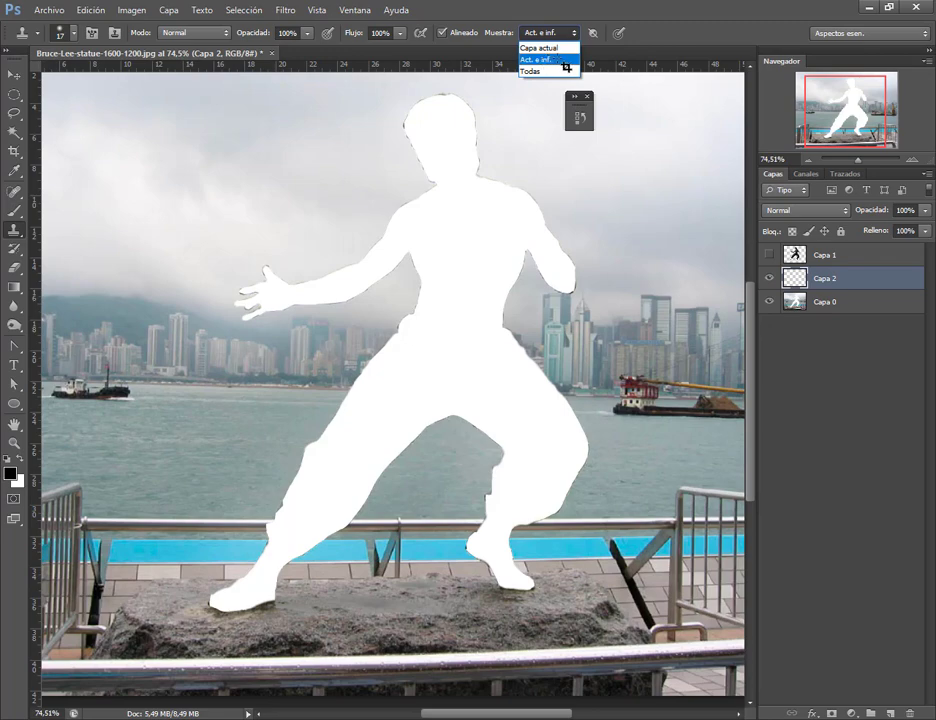
{"action": "left_click", "coordinate": [564, 60]}
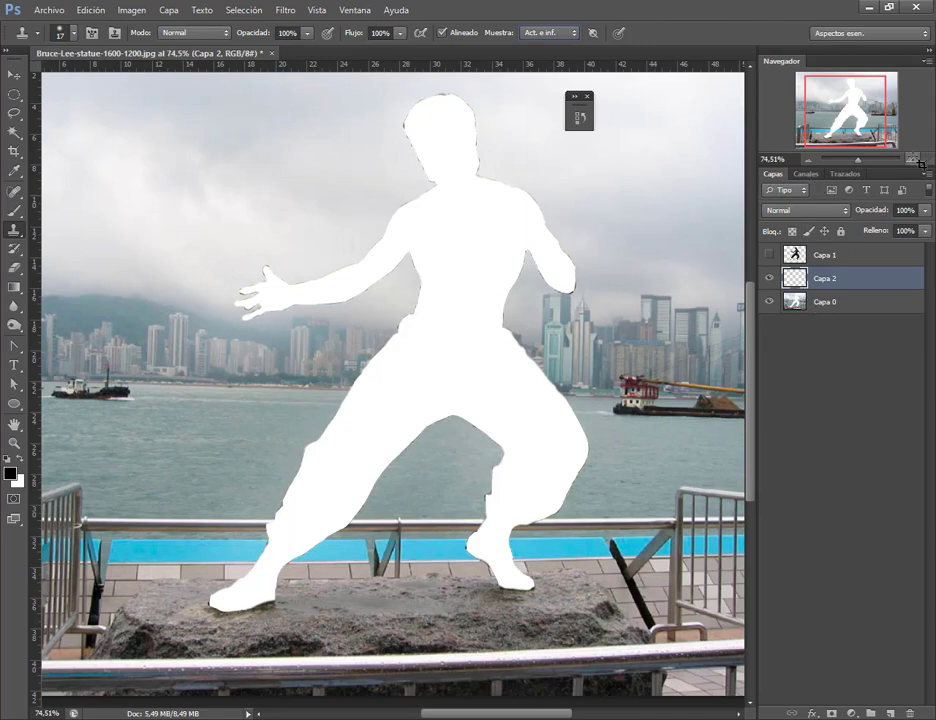
{"action": "key", "text": "ctrl+plus"}
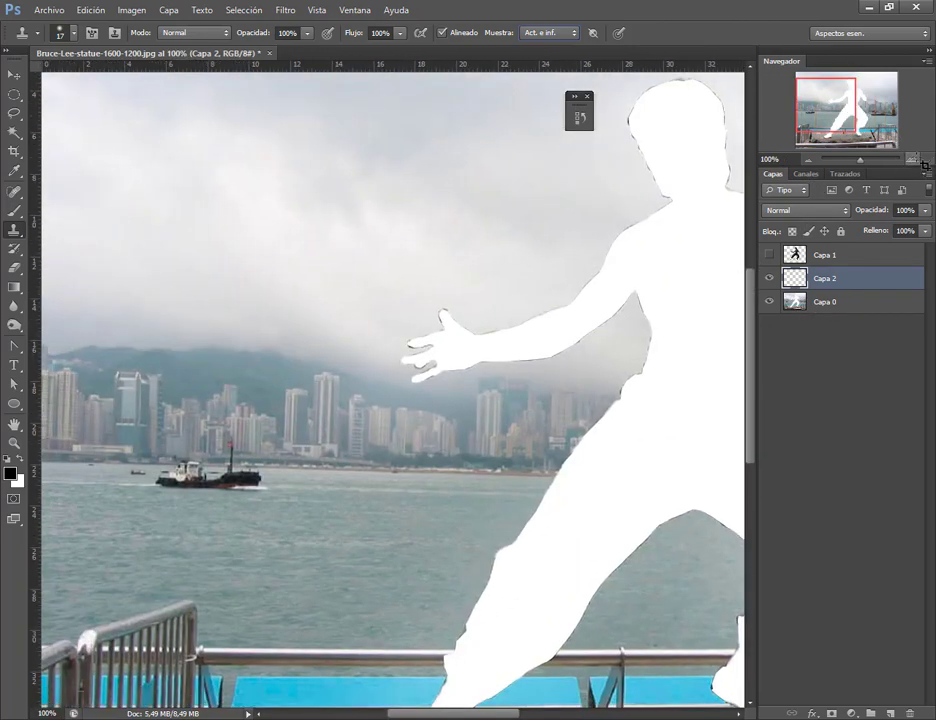
{"action": "key", "text": "ctrl+plus"}
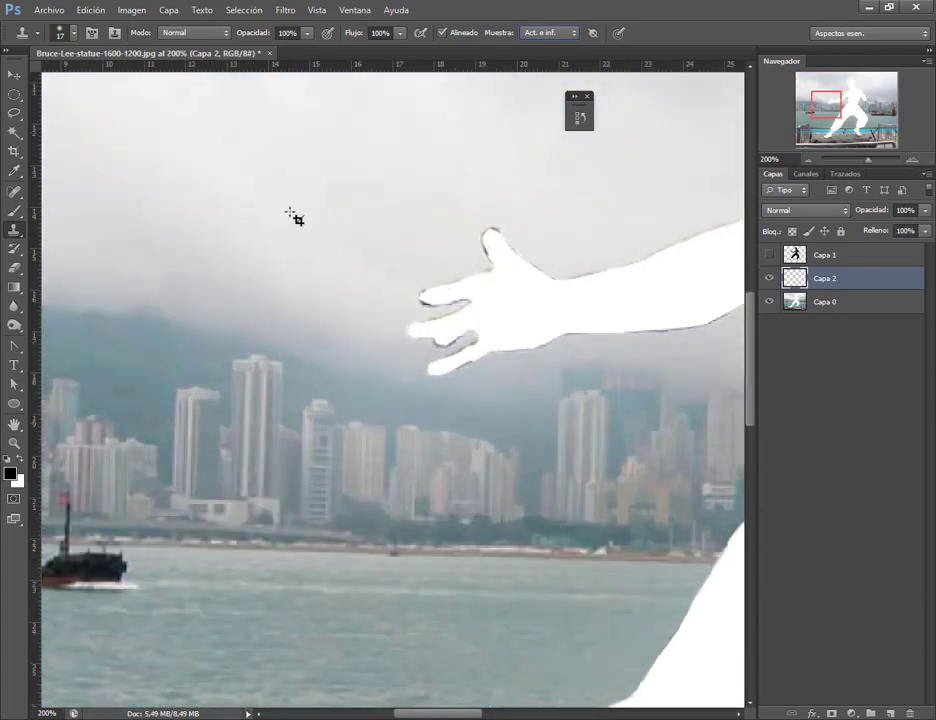
Enlarge the clone brush to 47 px and bring the white hand into view
{"action": "left_click", "coordinate": [72, 35]}
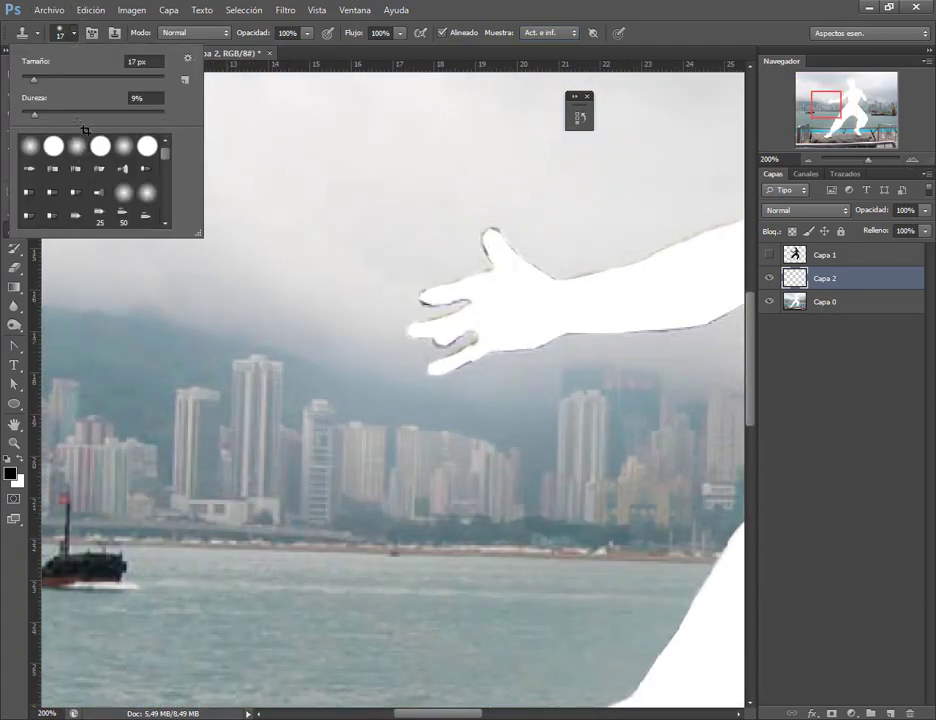
{"action": "left_click", "coordinate": [52, 79]}
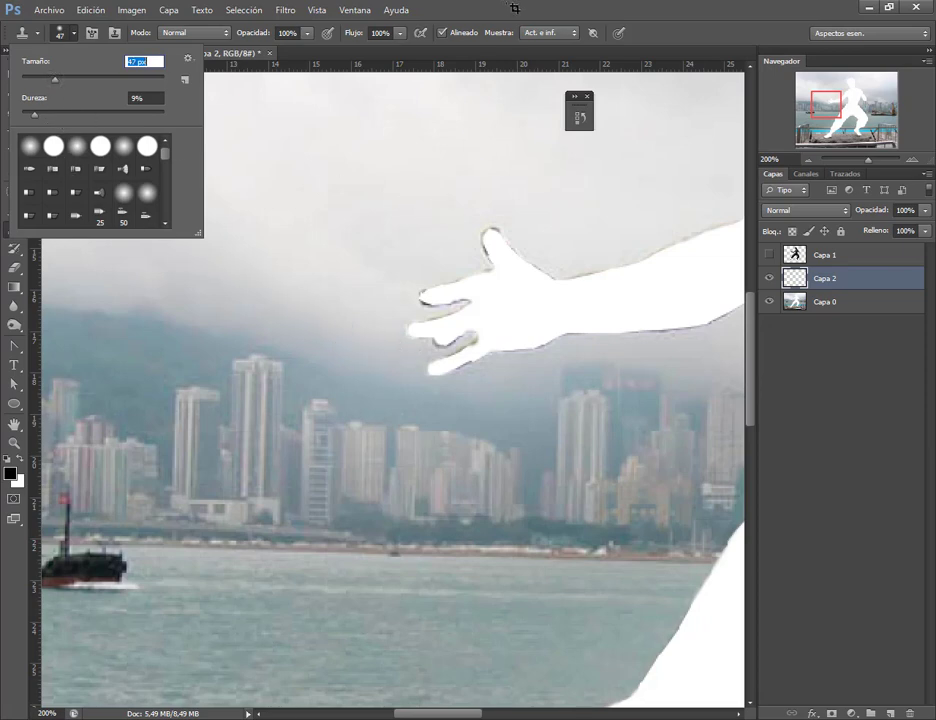
{"action": "key", "text": "Return"}
{"action": "left_click_drag", "start_coordinate": [443, 284], "coordinate": [424, 293]}
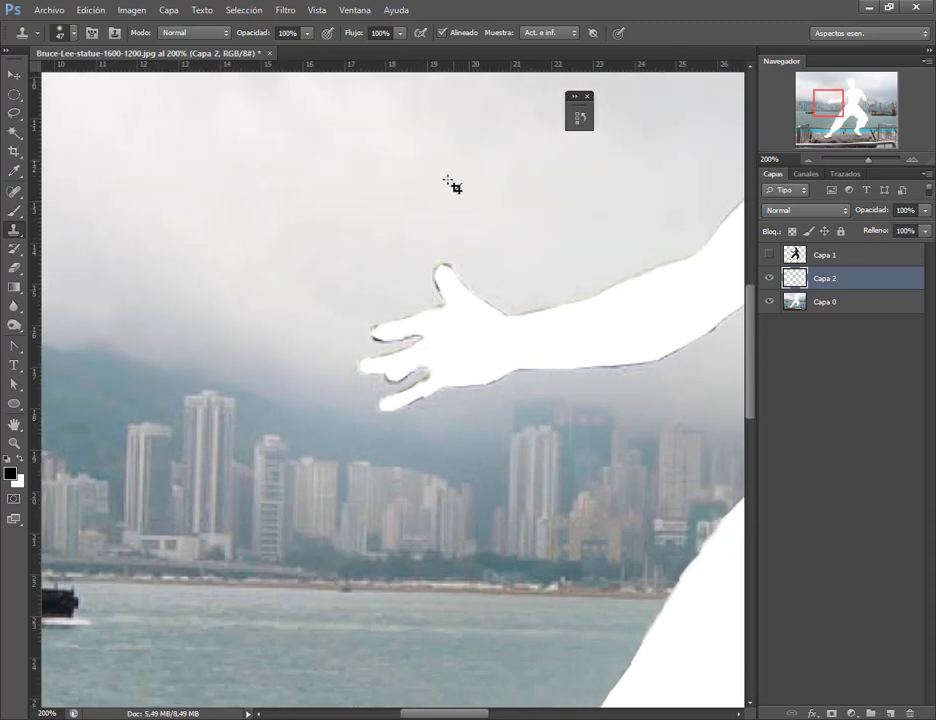
Sample sky near the hand and clone it over the raised finger and finger peak
{"action": "key", "text": "alt"}
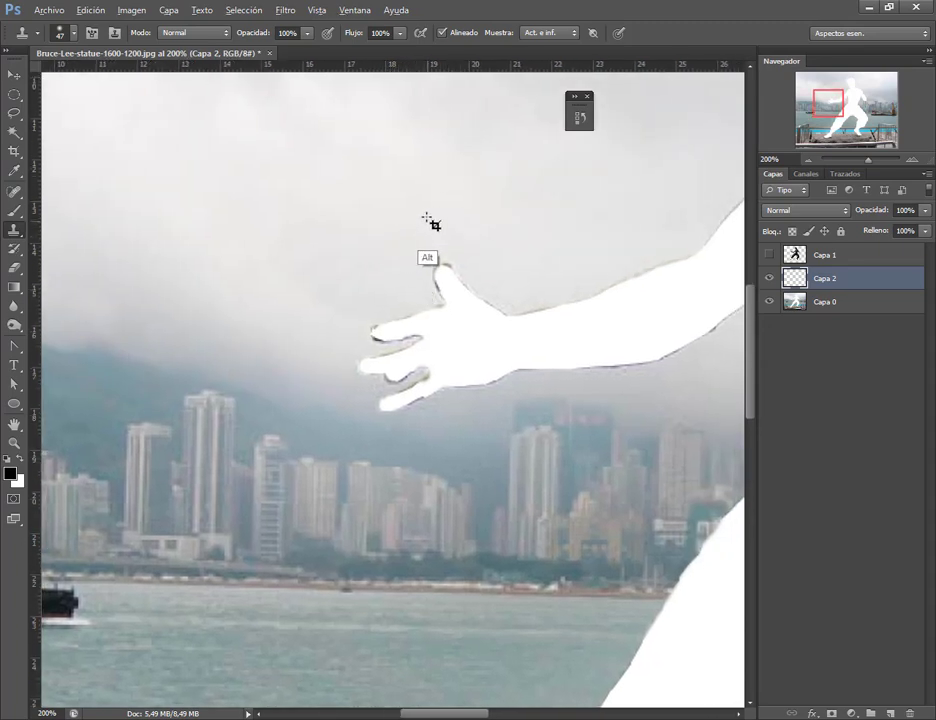
{"action": "left_click", "coordinate": [427, 219], "text": "alt"}
{"action": "left_click_drag", "start_coordinate": [428, 280], "coordinate": [455, 290]}
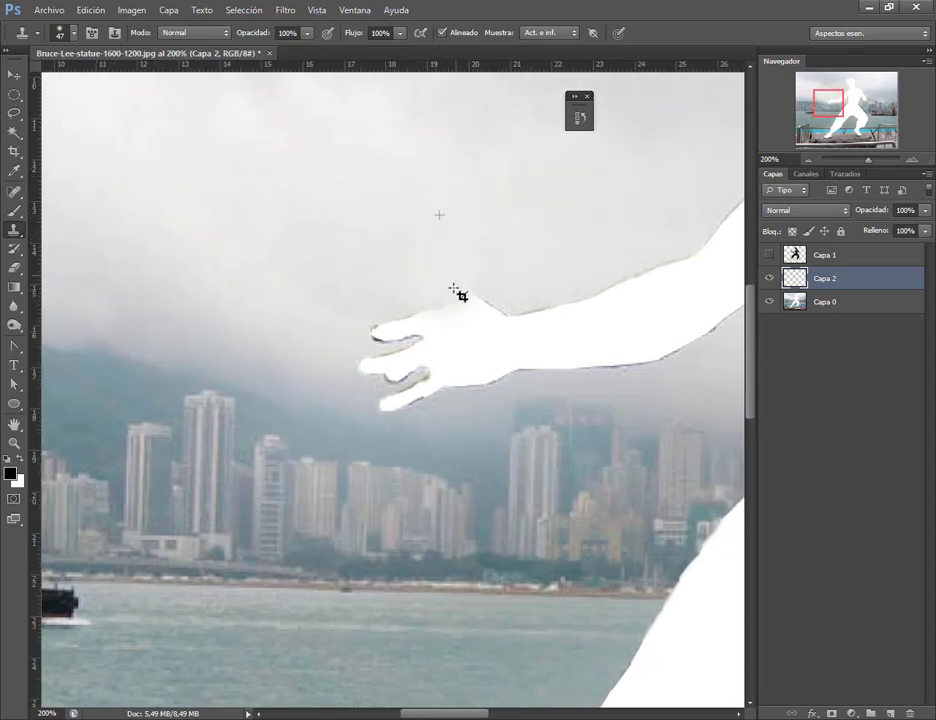
{"action": "key", "text": "alt"}
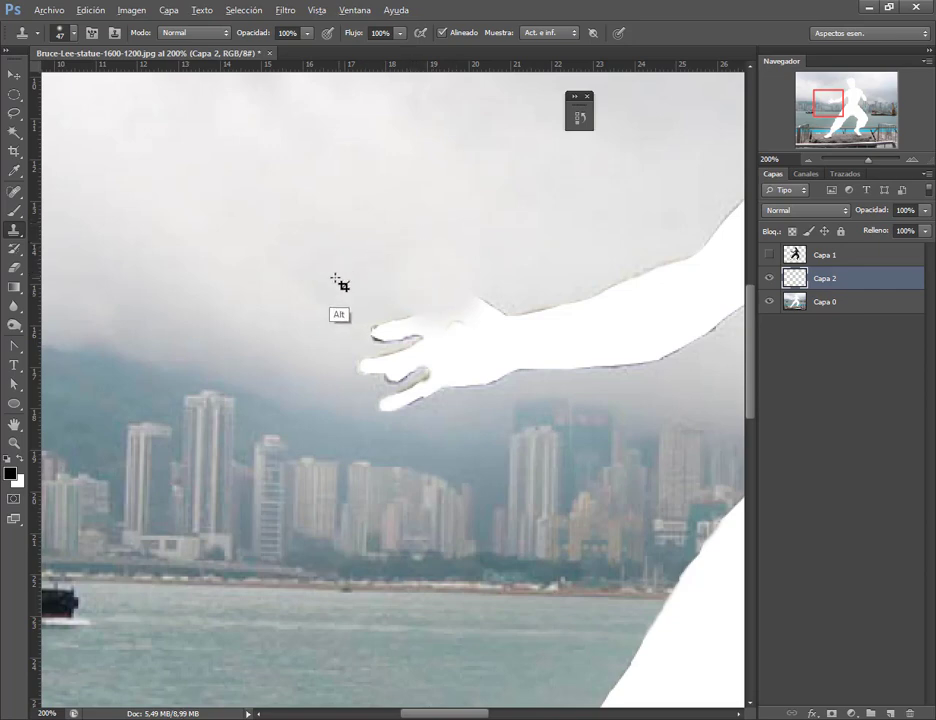
{"action": "left_click", "coordinate": [333, 281], "text": "alt"}
{"action": "mouse_move", "coordinate": [397, 320]}
{"action": "left_mouse_down"}
{"action": "mouse_move", "coordinate": [420, 324]}
{"action": "mouse_move", "coordinate": [413, 357]}
{"action": "left_mouse_up"}
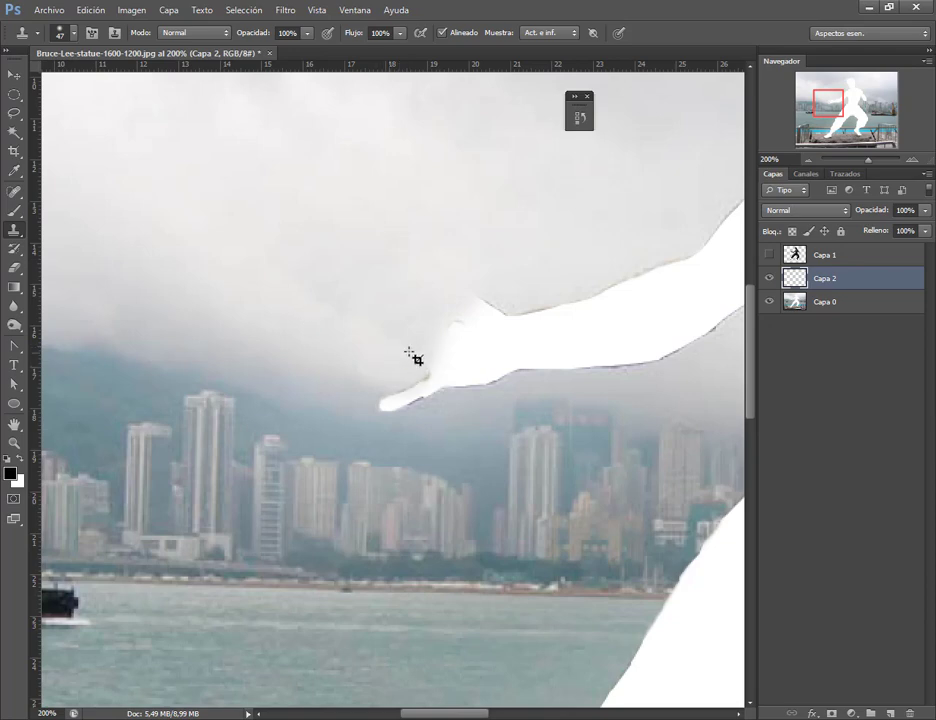
{"action": "left_click", "coordinate": [558, 264], "text": "alt"}
{"action": "mouse_move", "coordinate": [539, 278]}
{"action": "left_mouse_down"}
{"action": "mouse_move", "coordinate": [500, 313]}
{"action": "mouse_move", "coordinate": [445, 324]}
{"action": "left_mouse_up"}
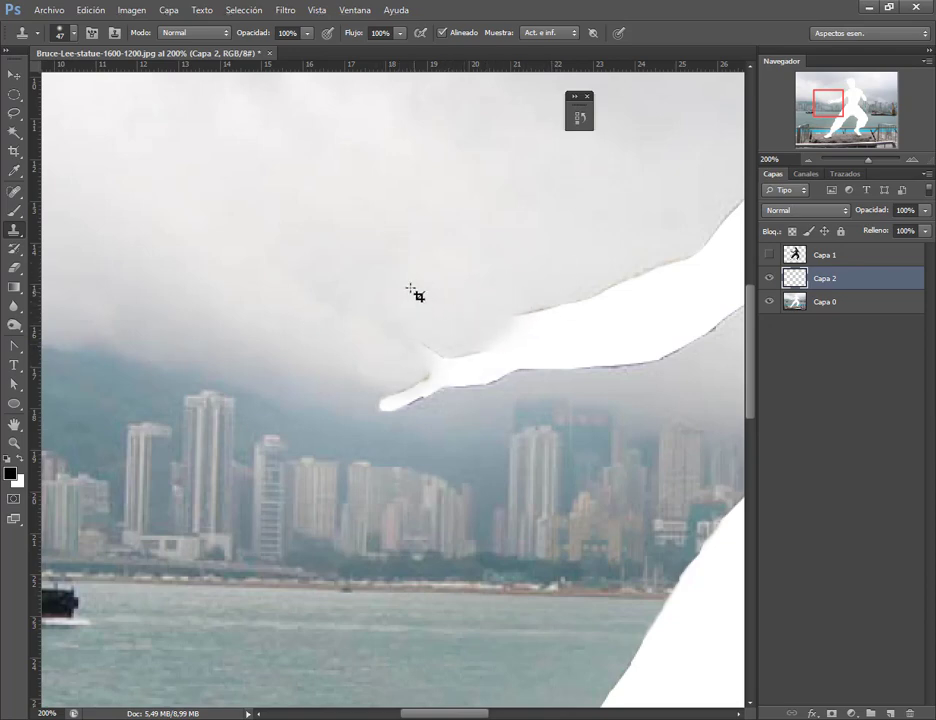
Clone sky over the hand's upper-left bump and the rest, then undo two bad strokes
{"action": "left_click", "coordinate": [326, 324], "text": "alt"}
{"action": "left_click_drag", "start_coordinate": [368, 361], "coordinate": [503, 357]}
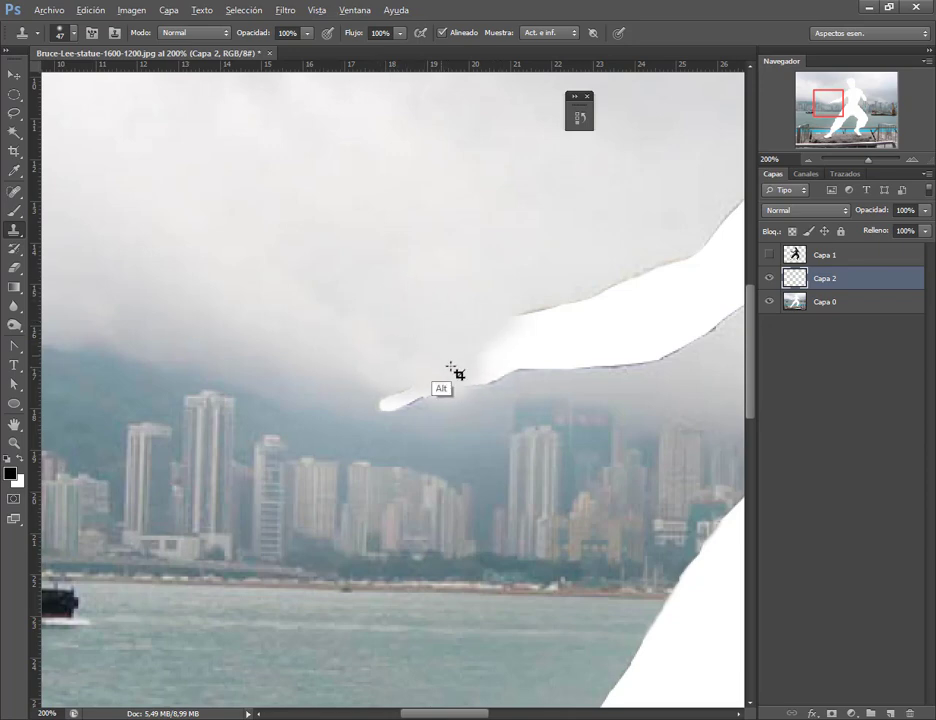
{"action": "left_click", "coordinate": [611, 255], "text": "alt"}
{"action": "left_click_drag", "start_coordinate": [535, 328], "coordinate": [510, 330]}
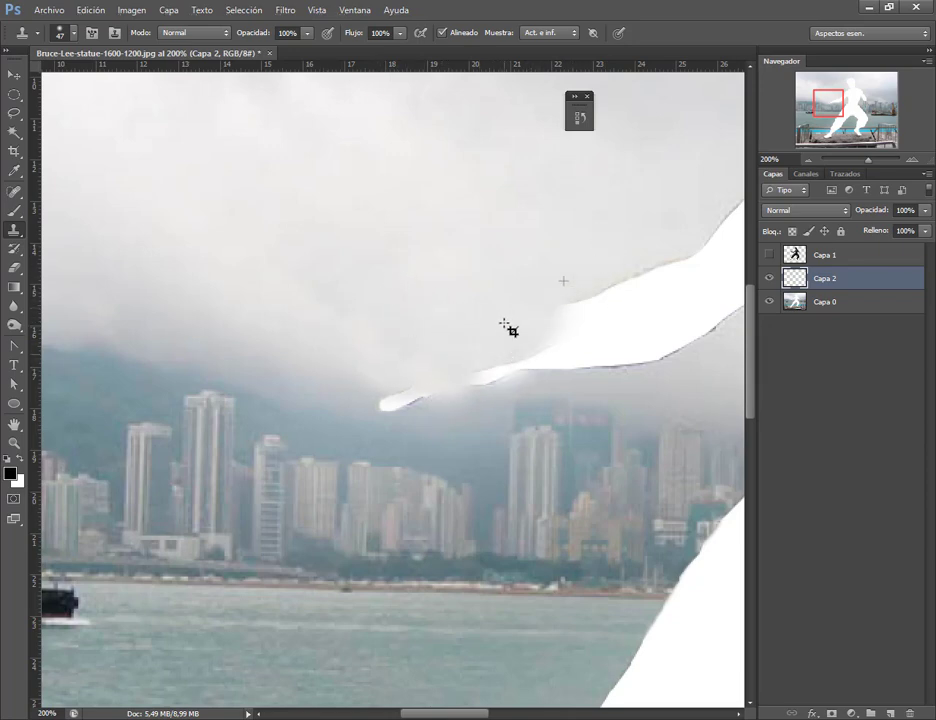
{"action": "key", "text": "ctrl+z"}
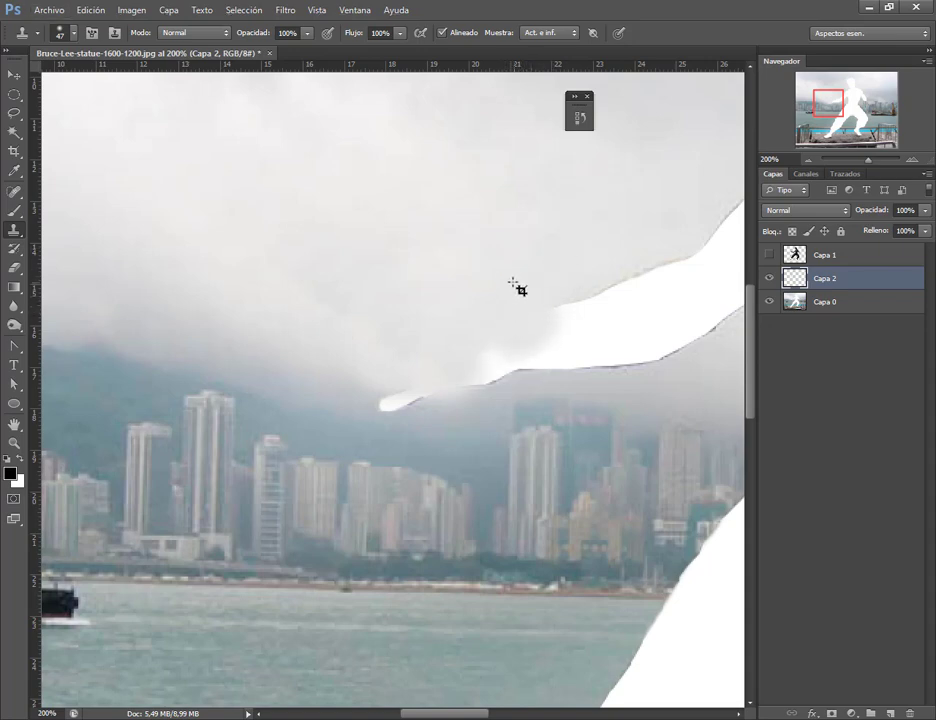
{"action": "key", "text": "ctrl+alt+z"}
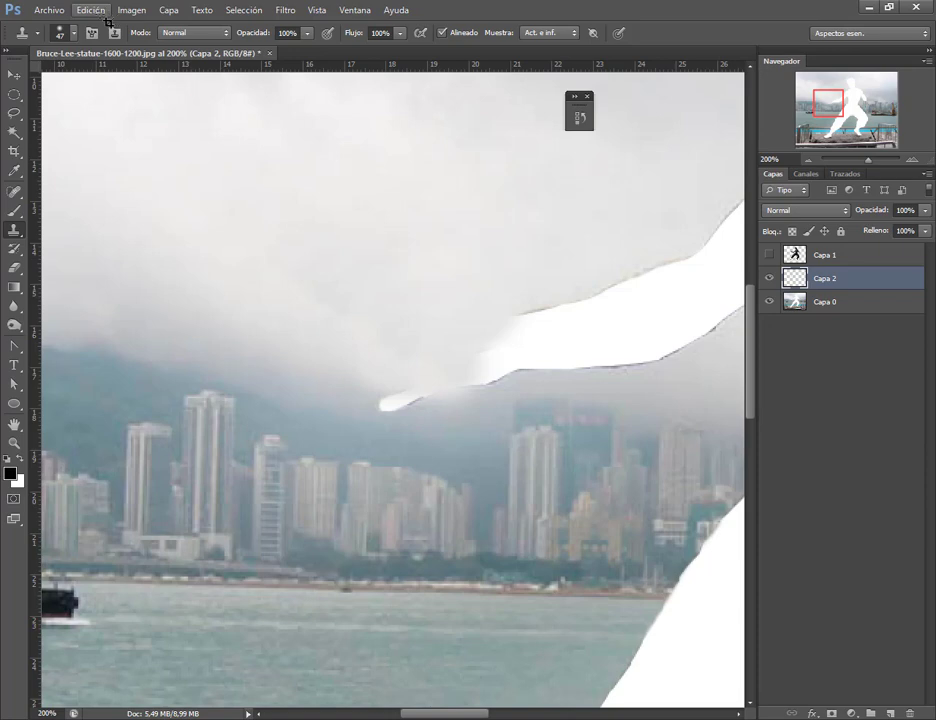
{"action": "left_click", "coordinate": [92, 11]}
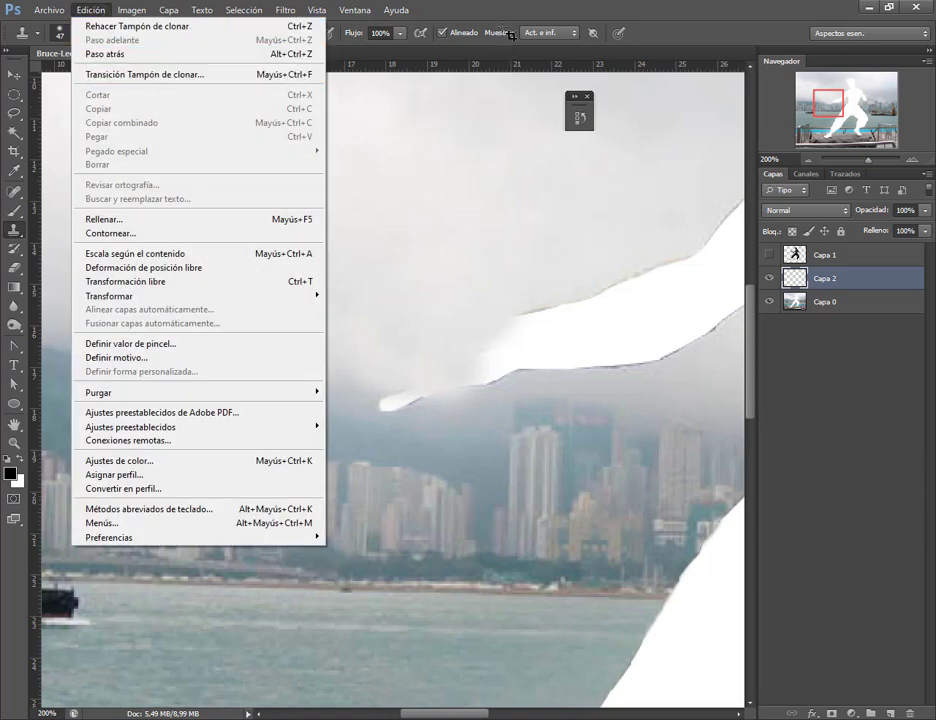
{"action": "left_click", "coordinate": [510, 22]}
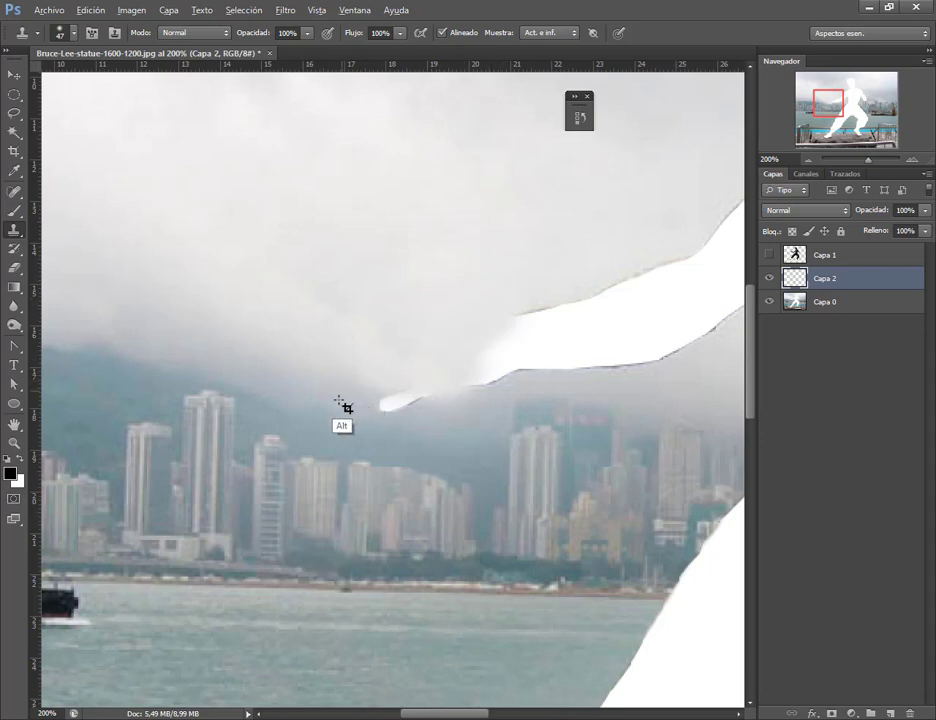
Cover the white fingertip and the hand's lower edge with grey cloud sampled nearby
{"action": "left_click_drag", "start_coordinate": [382, 414], "coordinate": [430, 420]}
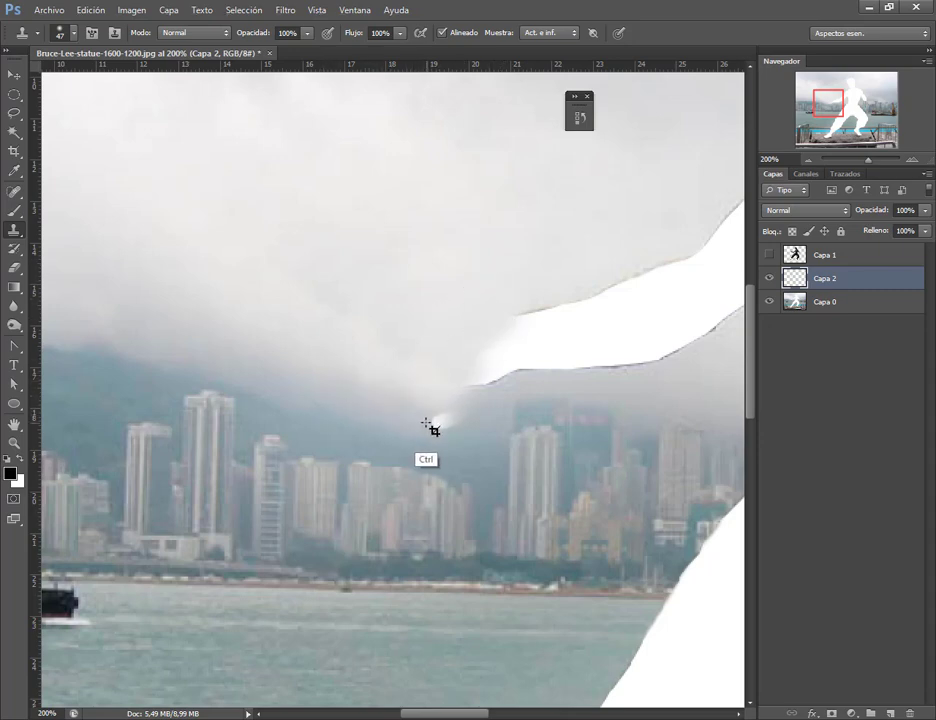
{"action": "key", "text": "ctrl+alt+z"}
{"action": "left_click", "coordinate": [326, 395], "text": "alt"}
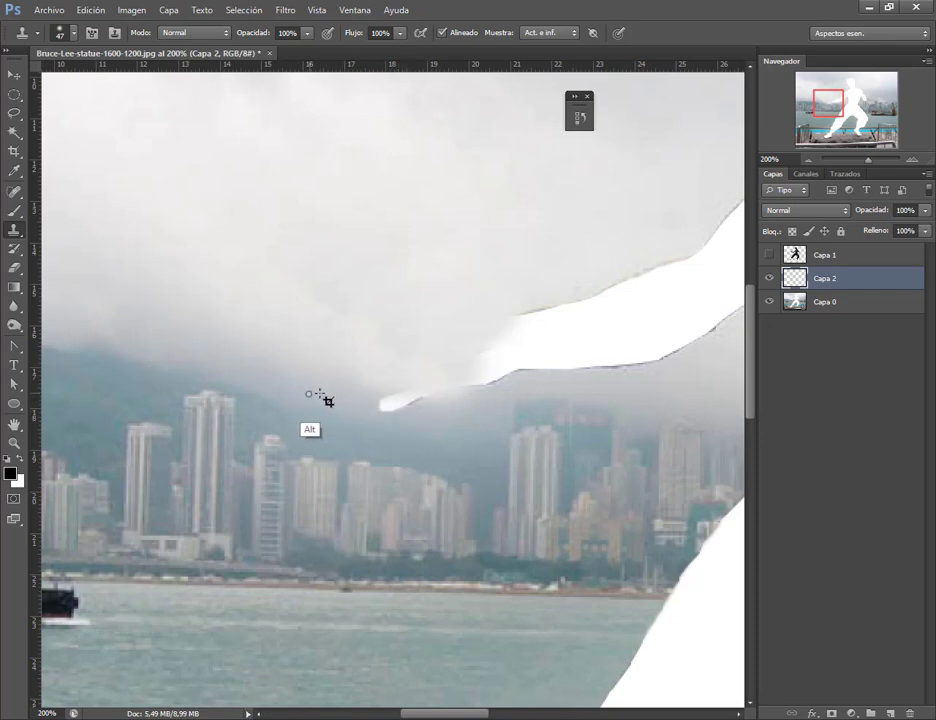
{"action": "left_click_drag", "start_coordinate": [385, 412], "coordinate": [413, 416]}
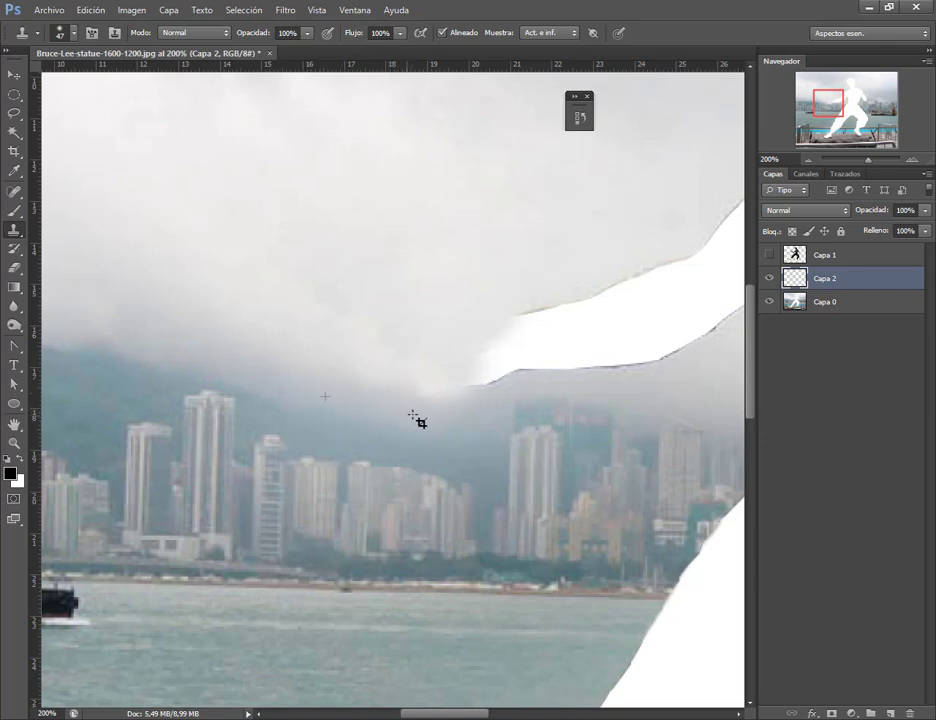
{"action": "left_click", "coordinate": [330, 397], "text": "alt"}
{"action": "mouse_move", "coordinate": [424, 412]}
{"action": "left_mouse_down"}
{"action": "mouse_move", "coordinate": [461, 405]}
{"action": "mouse_move", "coordinate": [446, 376]}
{"action": "left_mouse_up"}
Scroll right and set new clone sources in the sky and skyline fog
{"action": "scroll", "coordinate": [455, 368], "scroll_direction": "right", "scroll_amount": 2}
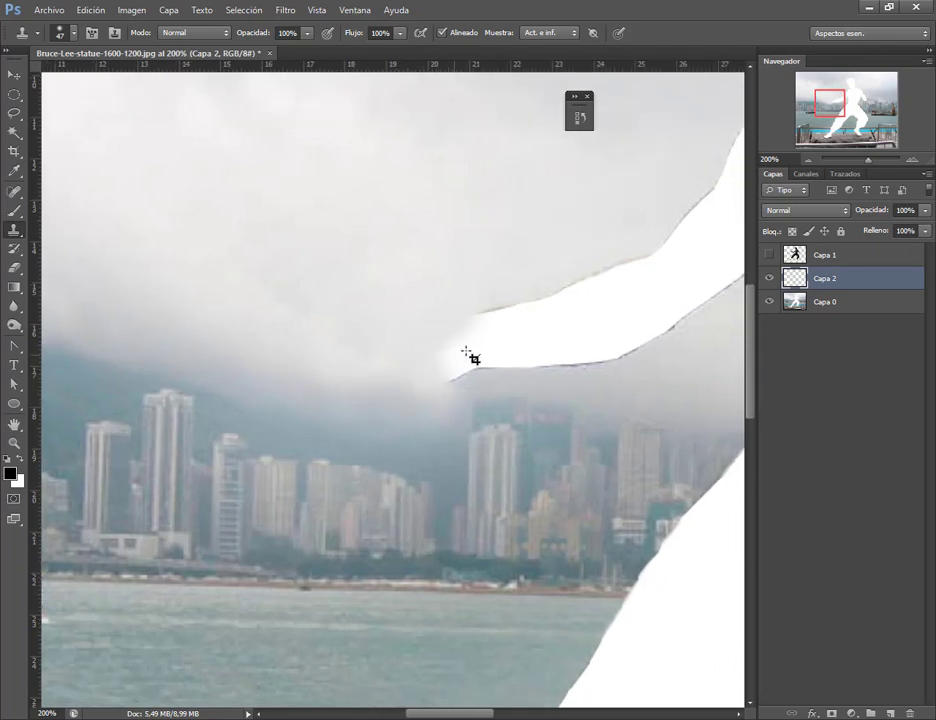
{"action": "left_click", "coordinate": [449, 282], "text": "alt"}
{"action": "left_click", "coordinate": [367, 404], "text": "alt"}
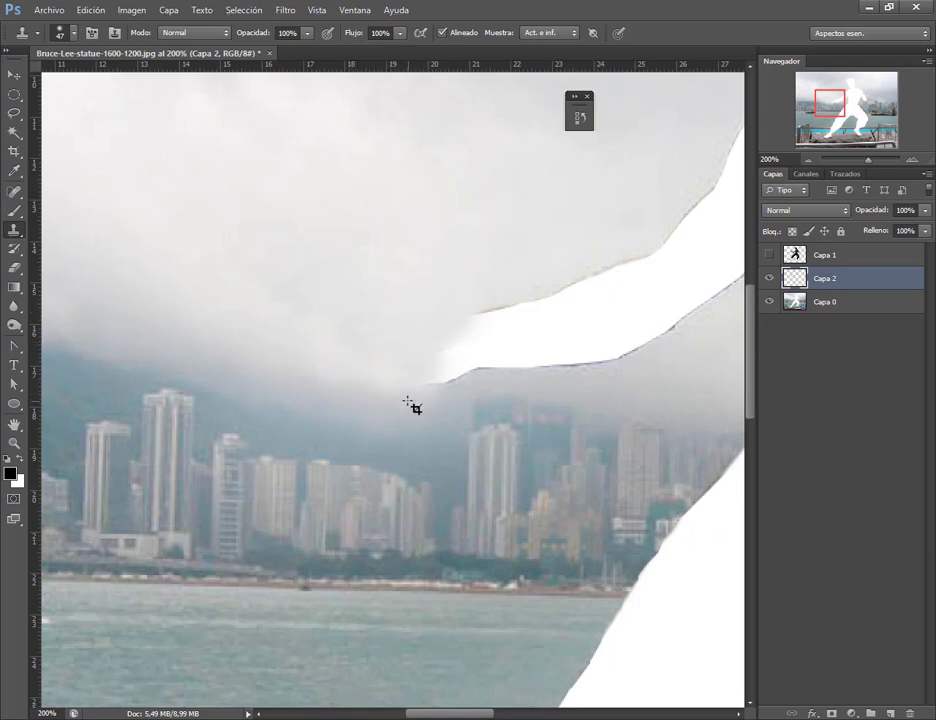
{"action": "left_click", "coordinate": [386, 262], "text": "alt"}
Raise clone opacity to 100% and soften fog around the arm tip, undoing two strokes
{"action": "mouse_move", "coordinate": [266, 35]}
{"action": "left_mouse_down"}
{"action": "mouse_move", "coordinate": [306, 36]}
{"action": "mouse_move", "coordinate": [268, 56]}
{"action": "left_mouse_up"}
{"action": "left_click", "coordinate": [308, 34]}
{"action": "mouse_move", "coordinate": [438, 345]}
{"action": "left_mouse_down"}
{"action": "mouse_move", "coordinate": [370, 372]}
{"action": "mouse_move", "coordinate": [468, 318]}
{"action": "left_mouse_up"}
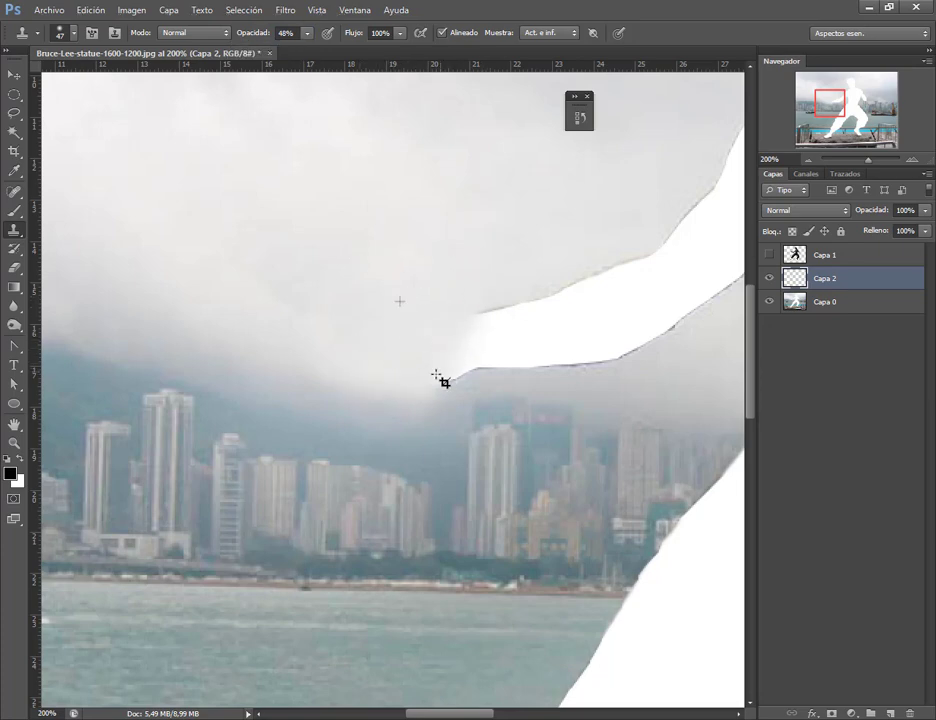
{"action": "left_click_drag", "start_coordinate": [437, 376], "coordinate": [454, 374]}
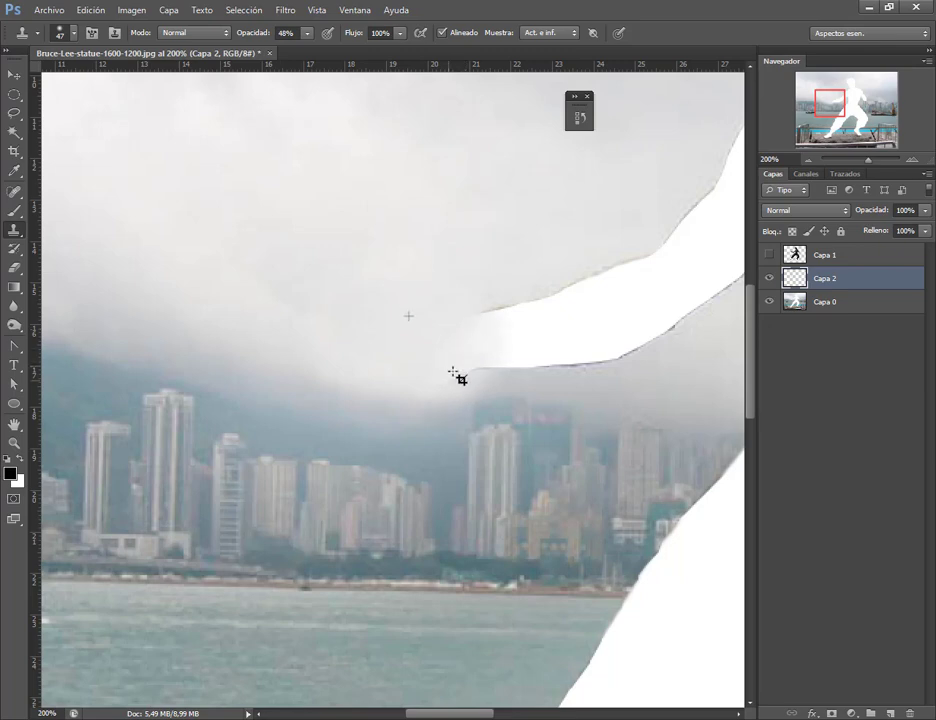
{"action": "left_click_drag", "start_coordinate": [454, 374], "coordinate": [472, 338]}
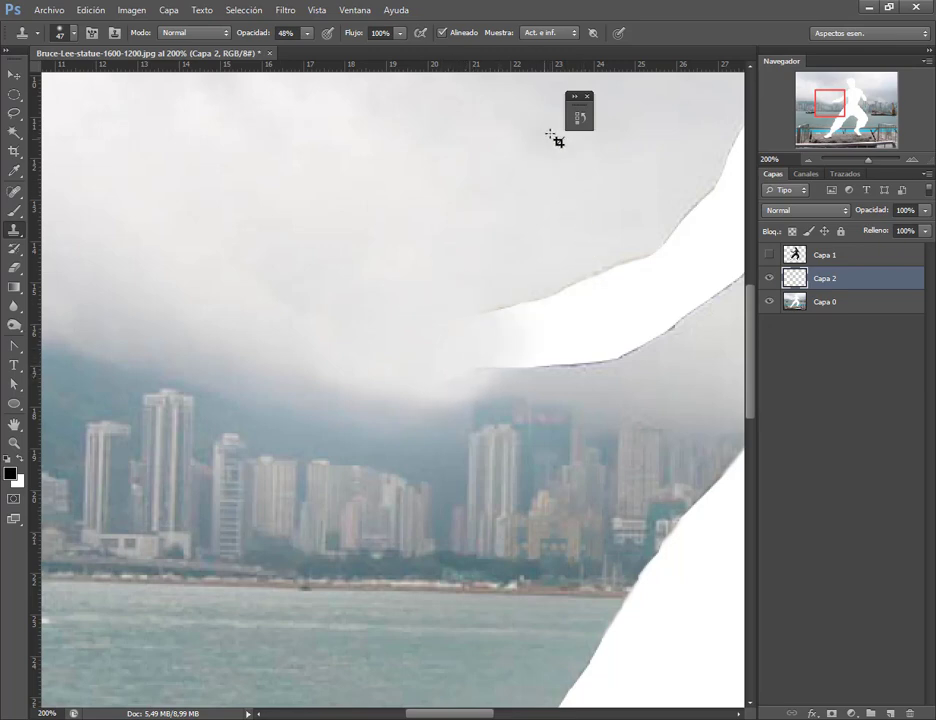
{"action": "key", "text": "ctrl+alt+z"}
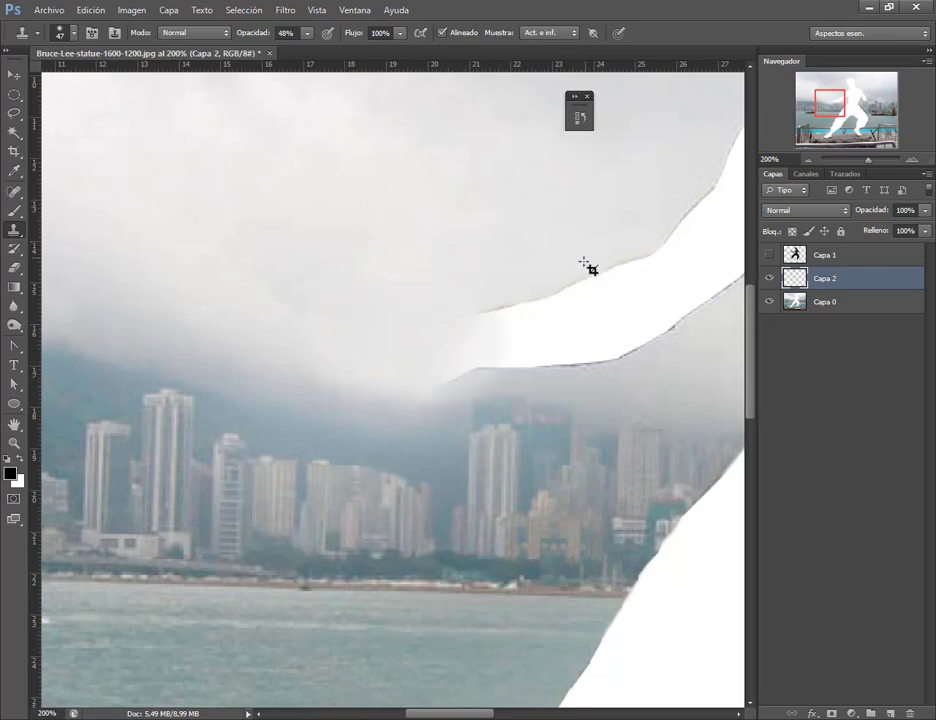
{"action": "key", "text": "ctrl+alt+z"}
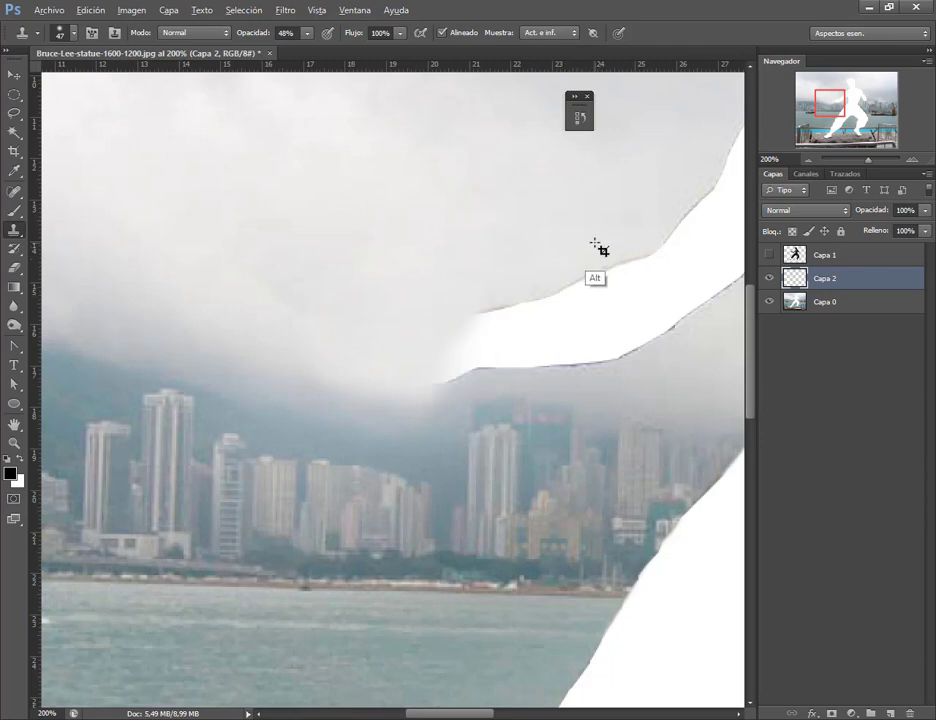
Blend sampled fog over the arm's upper-left edge, then undo grey patches on its lower edge
{"action": "left_click", "coordinate": [600, 248], "text": "alt"}
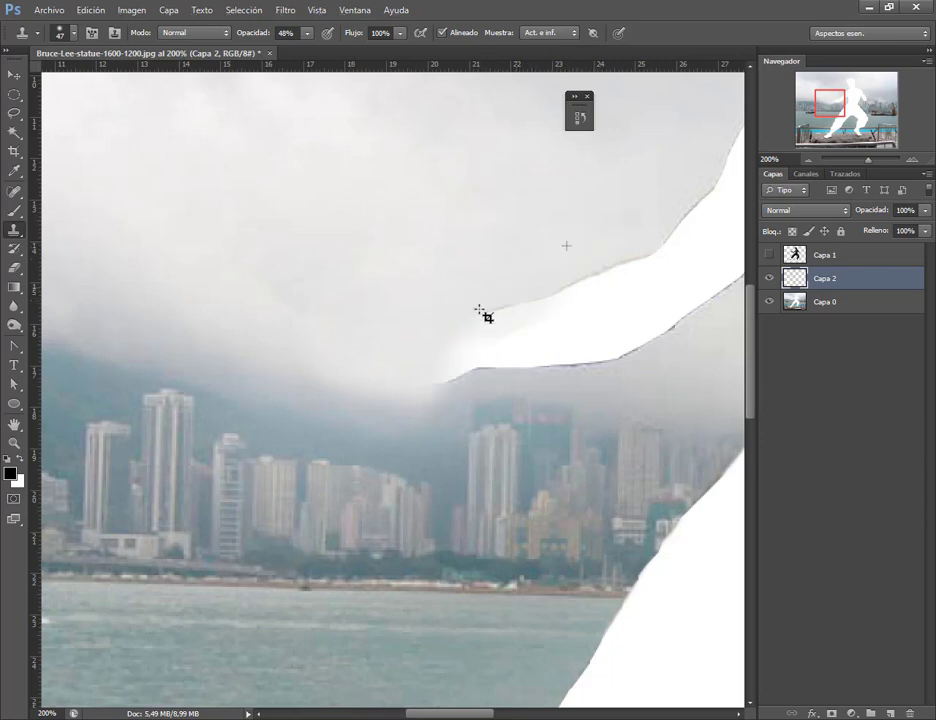
{"action": "left_click_drag", "start_coordinate": [483, 315], "coordinate": [491, 359]}
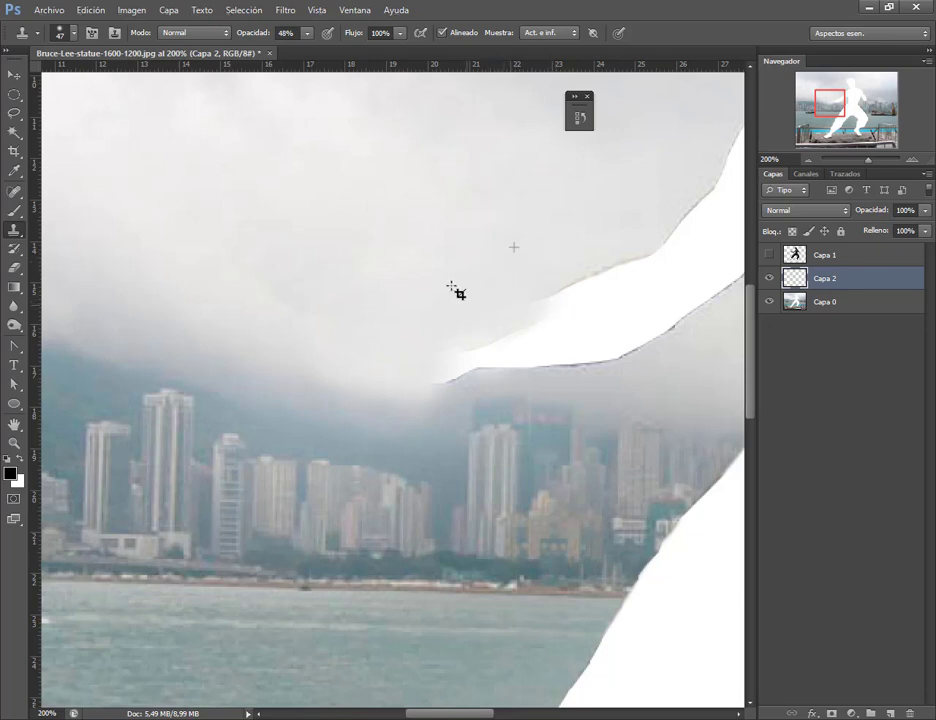
{"action": "key", "text": "alt"}
{"action": "left_click", "coordinate": [585, 352]}
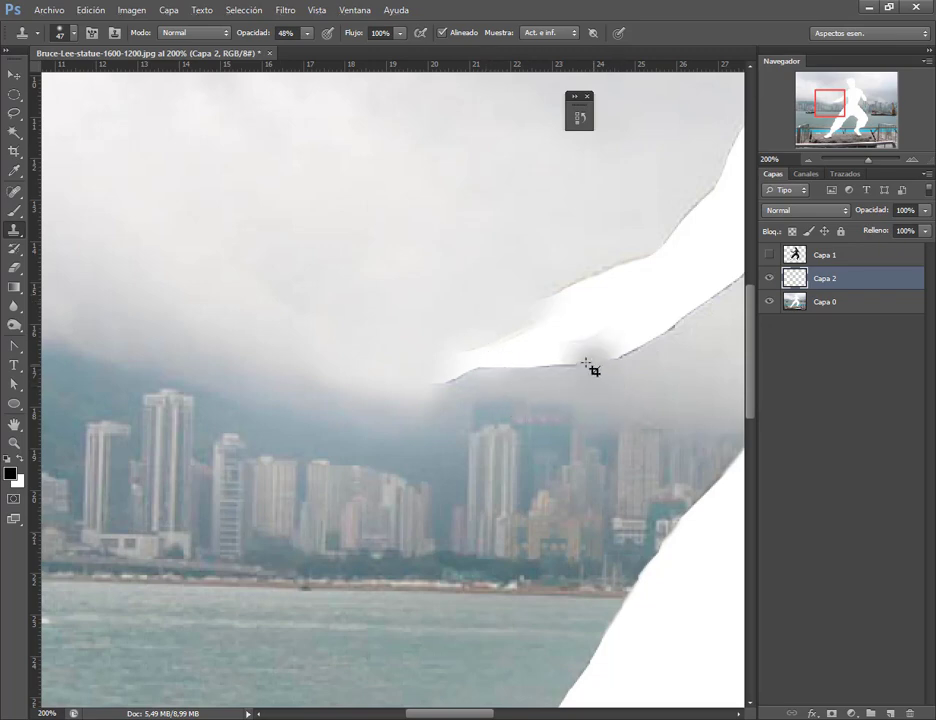
{"action": "left_click_drag", "start_coordinate": [591, 370], "coordinate": [541, 365]}
{"action": "key", "text": "ctrl+z"}
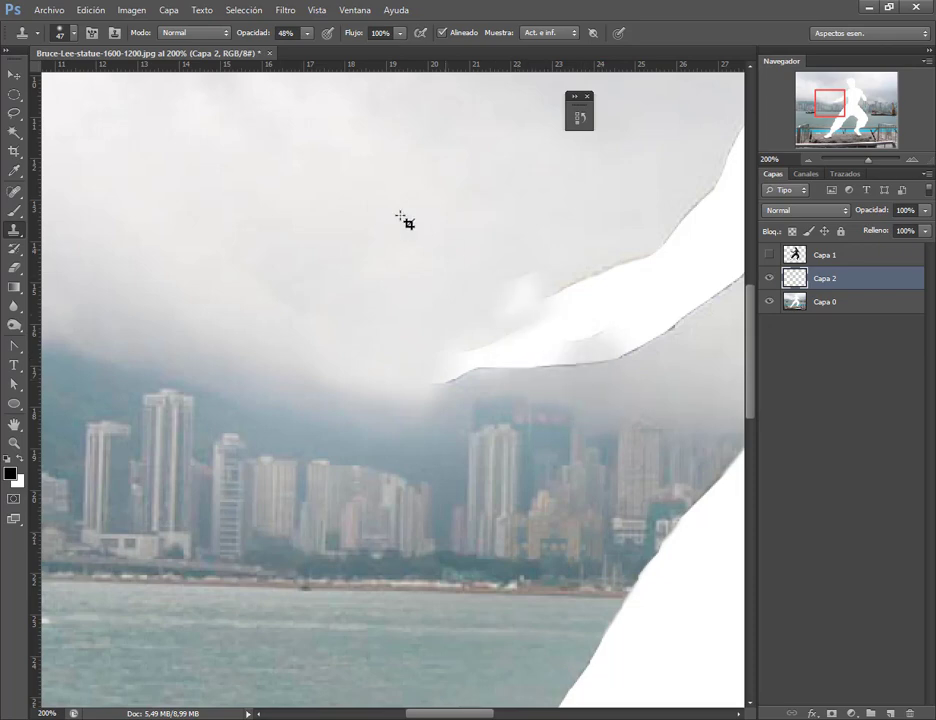
{"action": "key", "text": "ctrl+alt+z"}
Shrink the brush to 20 px, clone cloud over the band's lower edge, then undo it
{"action": "left_click", "coordinate": [74, 34]}
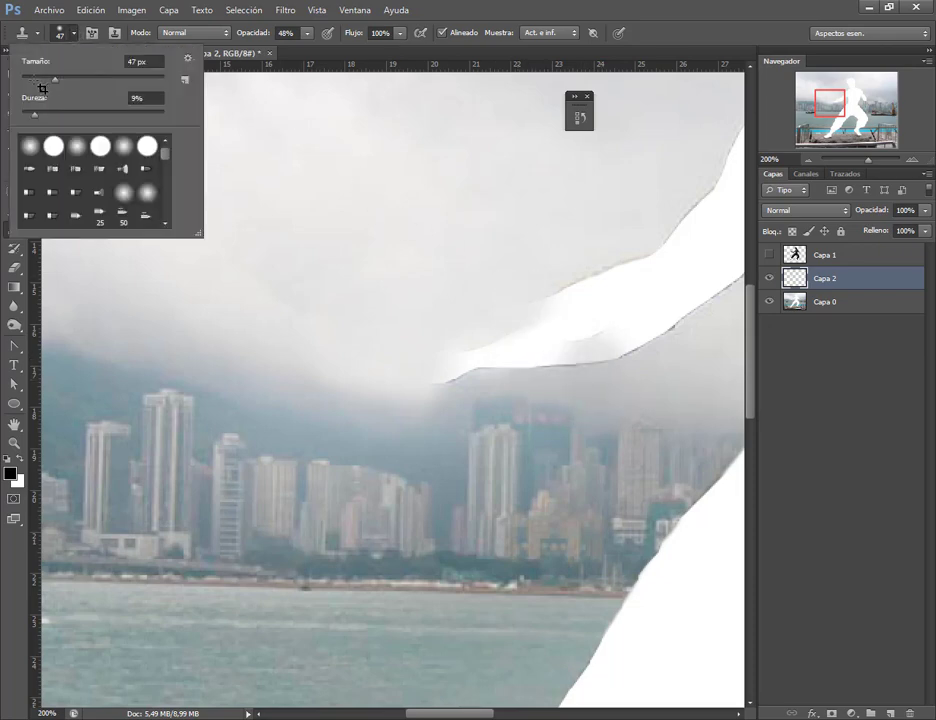
{"action": "left_click_drag", "start_coordinate": [42, 89], "coordinate": [36, 89]}
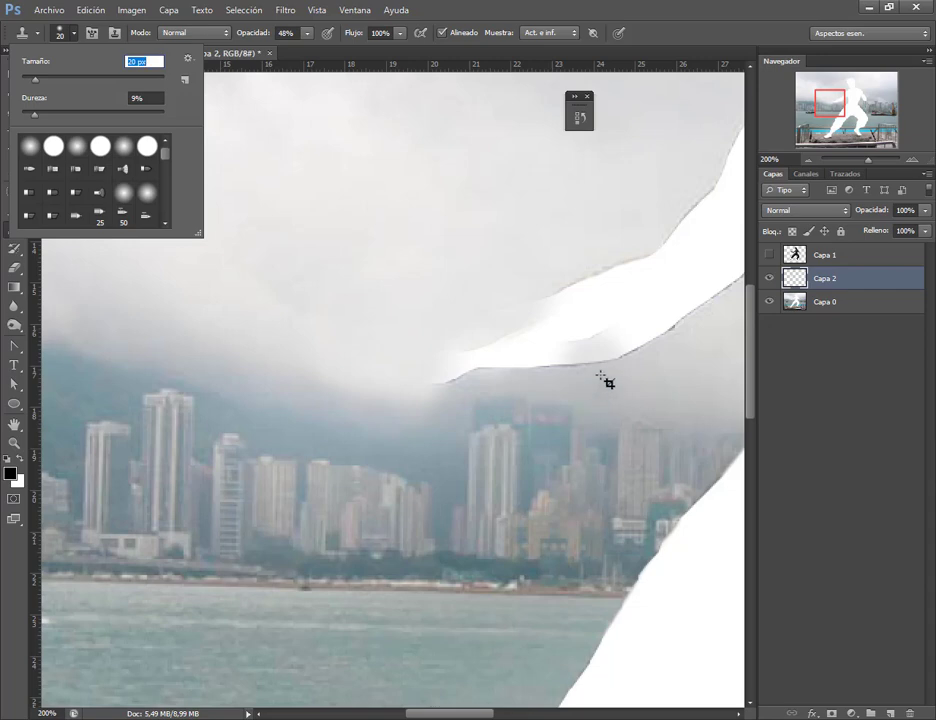
{"action": "key", "text": "Return"}
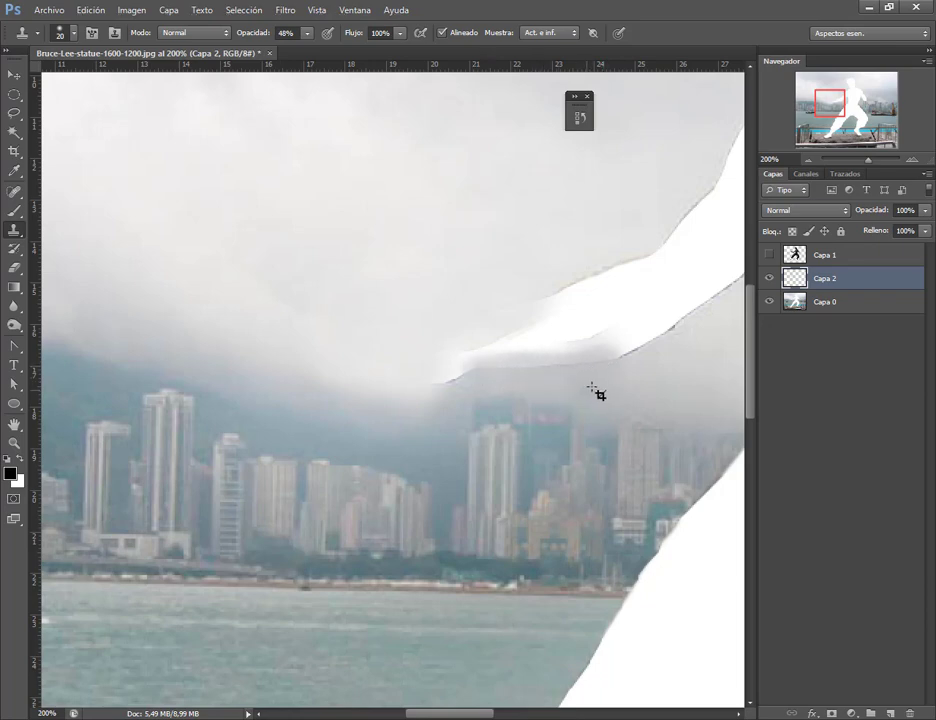
{"action": "left_click_drag", "start_coordinate": [589, 368], "coordinate": [533, 364]}
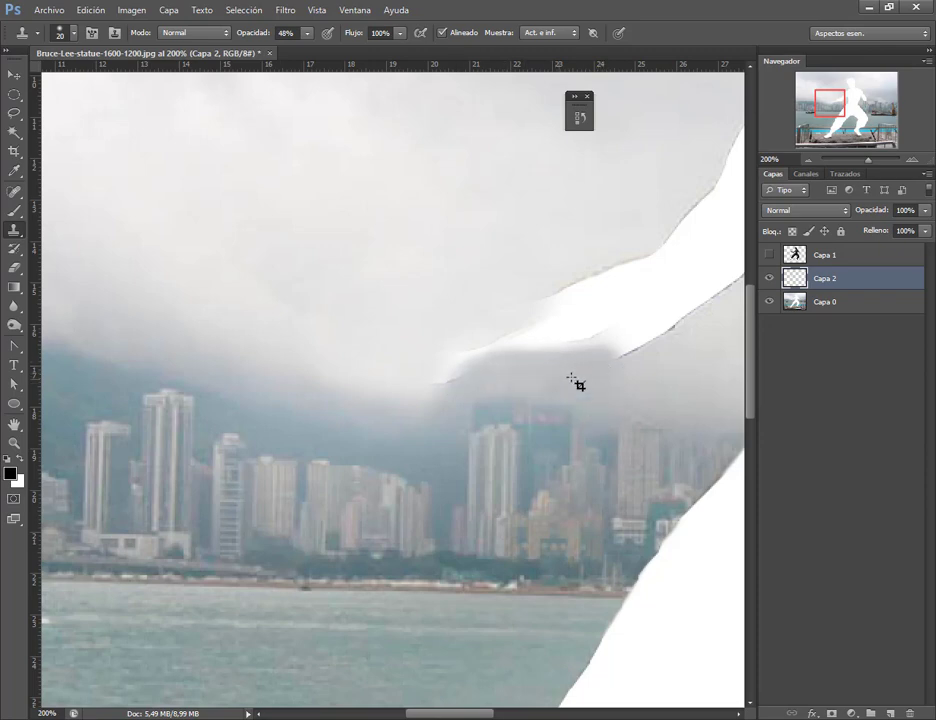
{"action": "key", "text": "ctrl+alt+z"}
{"action": "key", "text": "ctrl+alt+z"}
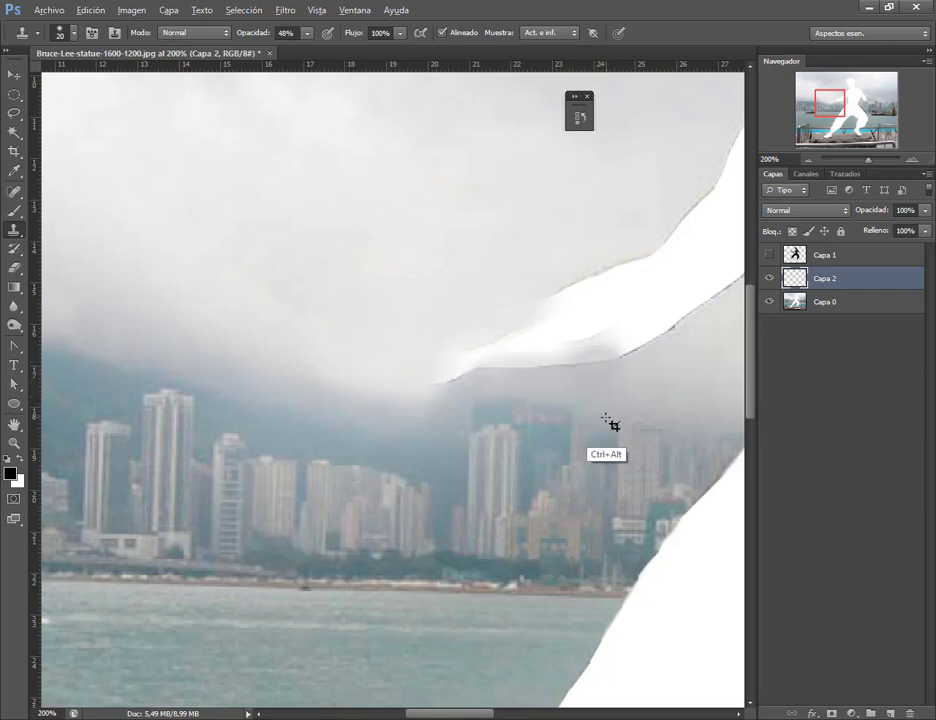
{"action": "key", "text": "ctrl+alt+z"}
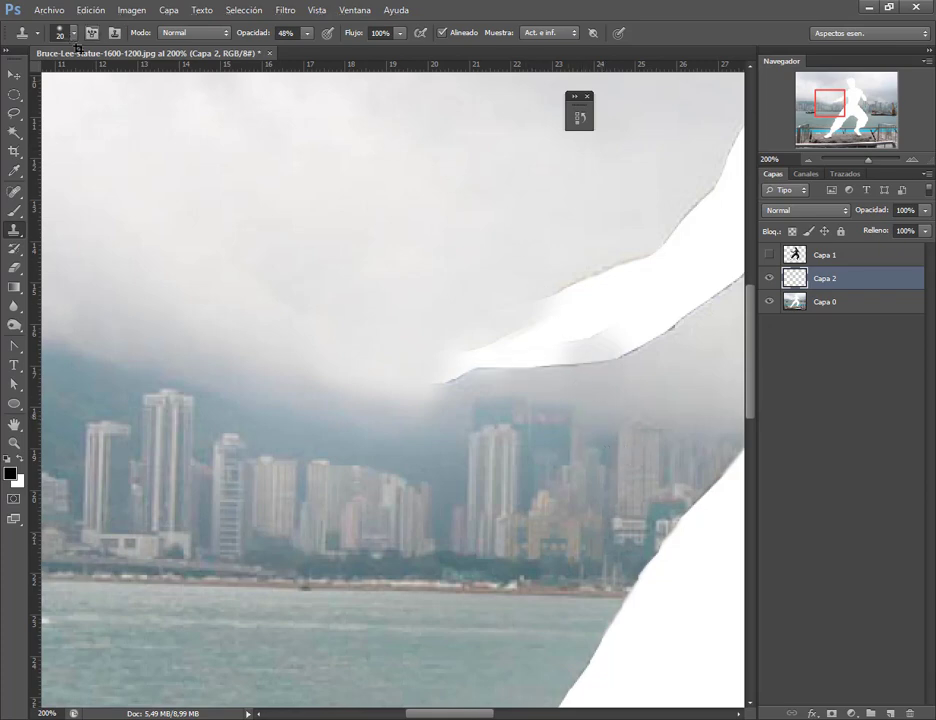
Enlarge the clone brush to 41 px
{"action": "left_click", "coordinate": [74, 34]}
{"action": "left_click_drag", "start_coordinate": [36, 77], "coordinate": [51, 77]}
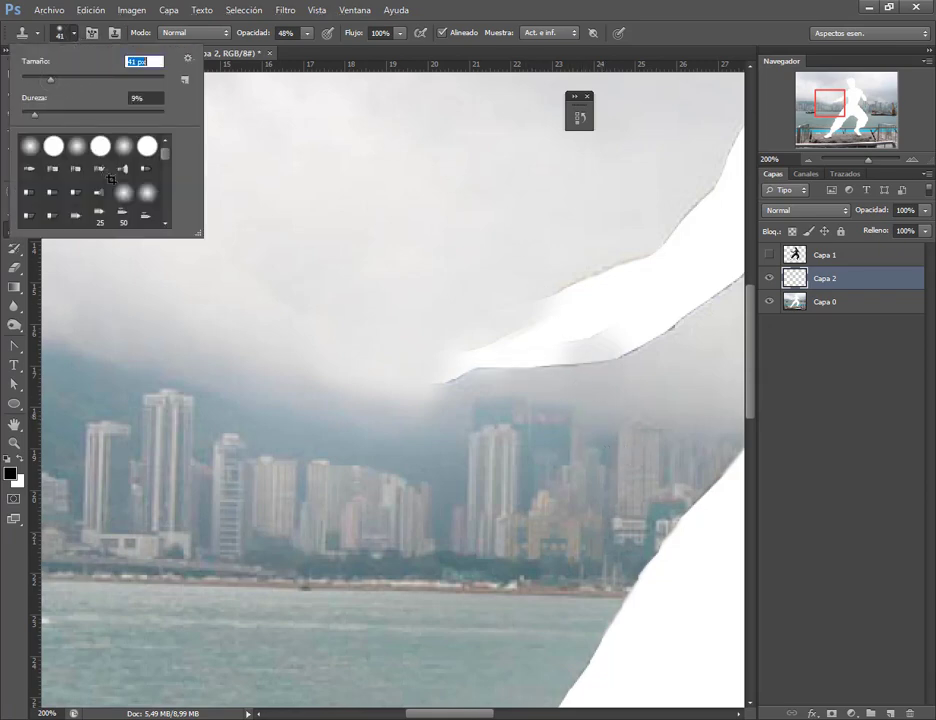
{"action": "left_click", "coordinate": [525, 245], "text": "alt"}
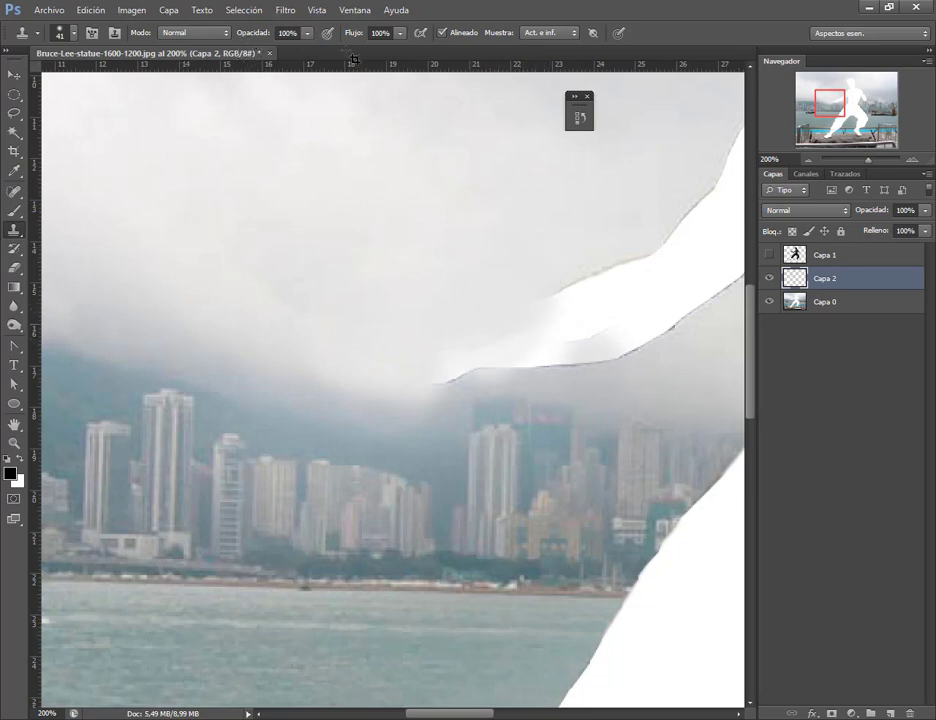
Clone grey cloud and haze from the sky over the white band's left tip
{"action": "left_click", "coordinate": [527, 263], "text": "alt"}
{"action": "left_click_drag", "start_coordinate": [542, 316], "coordinate": [468, 366]}
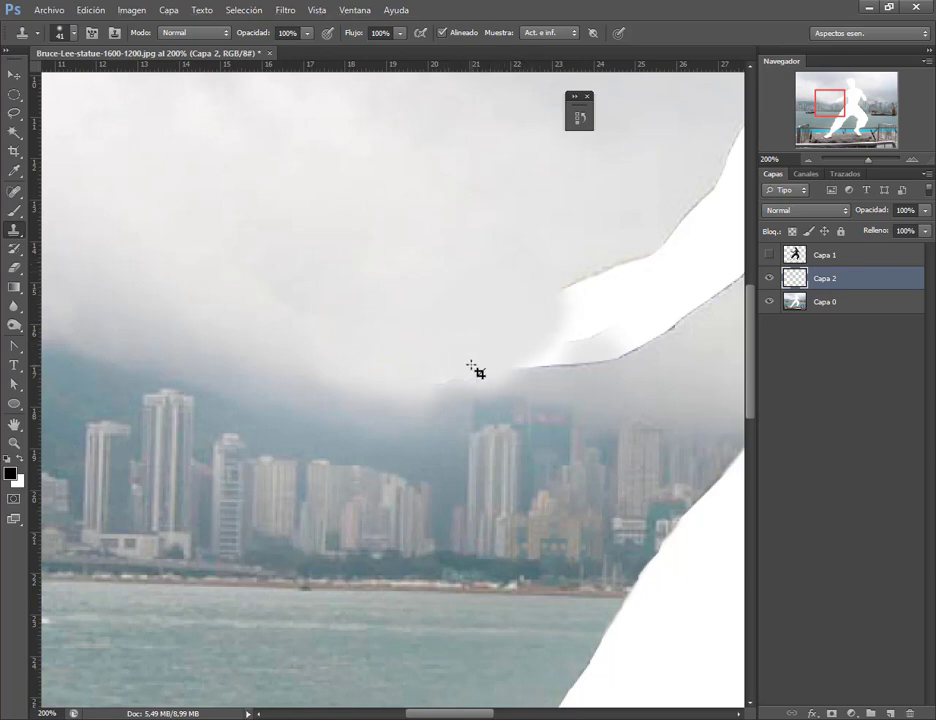
{"action": "left_click", "coordinate": [621, 388], "text": "alt"}
{"action": "mouse_move", "coordinate": [585, 348]}
{"action": "left_mouse_down"}
{"action": "mouse_move", "coordinate": [609, 369]}
{"action": "mouse_move", "coordinate": [514, 368]}
{"action": "left_mouse_up"}
{"action": "right_click", "coordinate": [600, 360]}
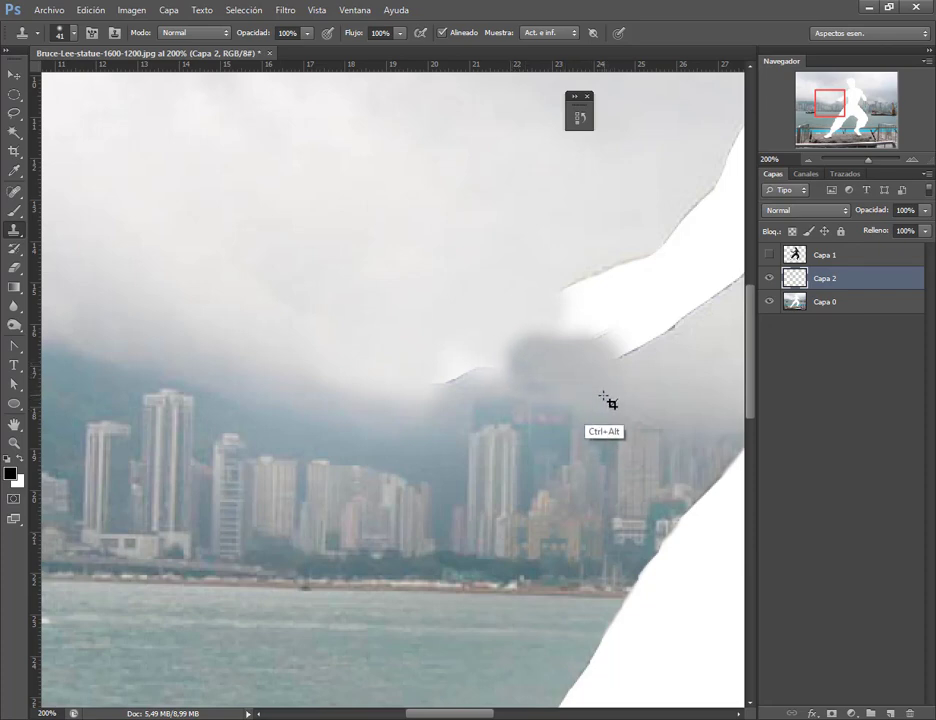
Undo three dark strokes, toggle Capa 1 to check, and restamp cloud on the tip
{"action": "key", "text": "ctrl+alt+z"}
{"action": "key", "text": "ctrl+alt+z"}
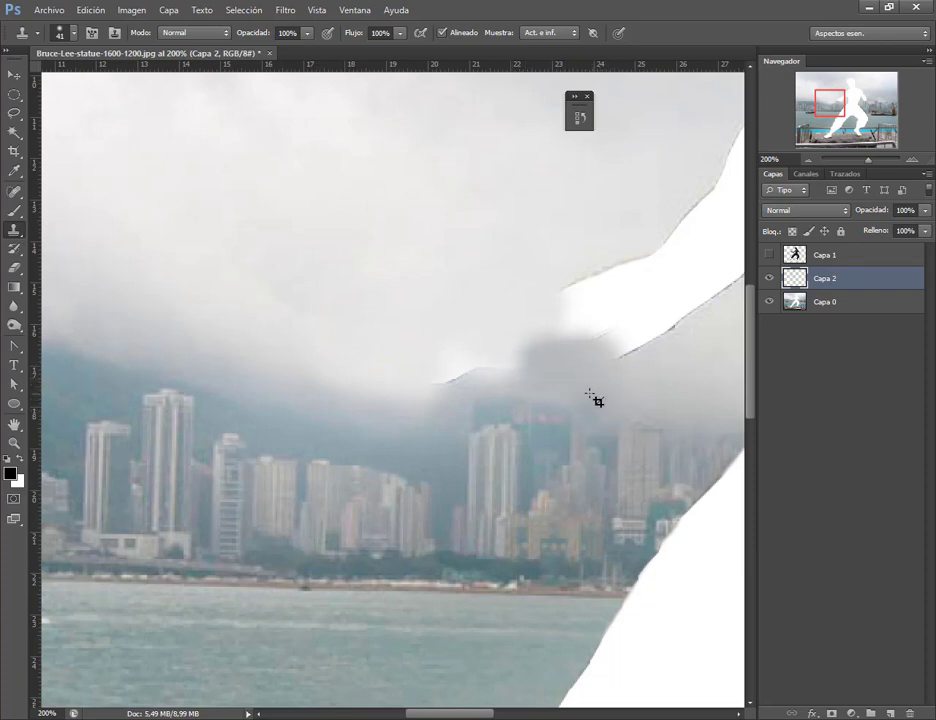
{"action": "key", "text": "ctrl+alt+z"}
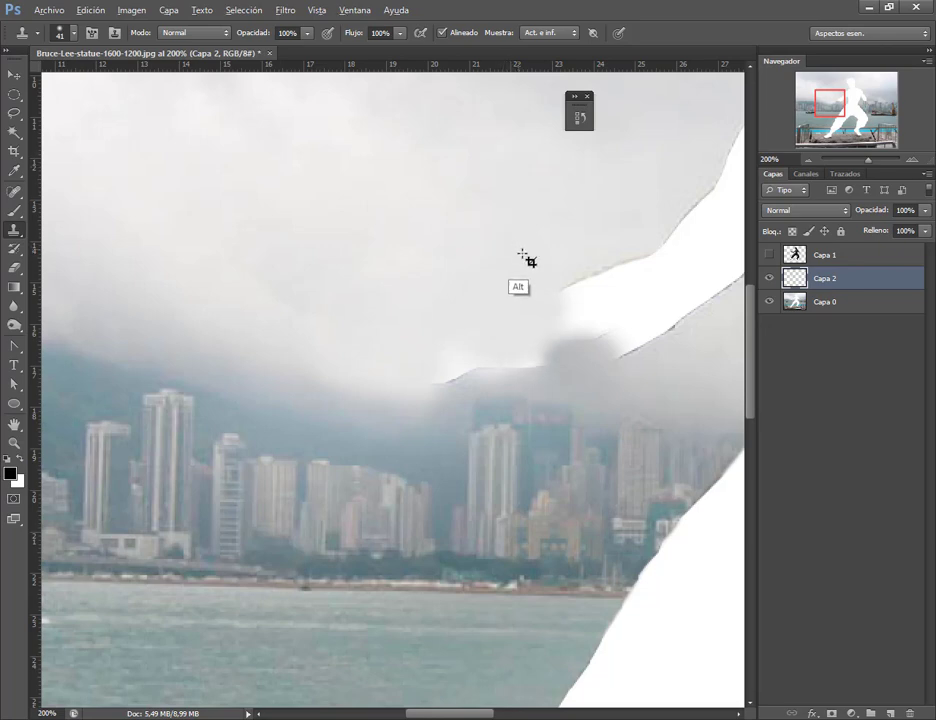
{"action": "key", "text": "ctrl+alt+z"}
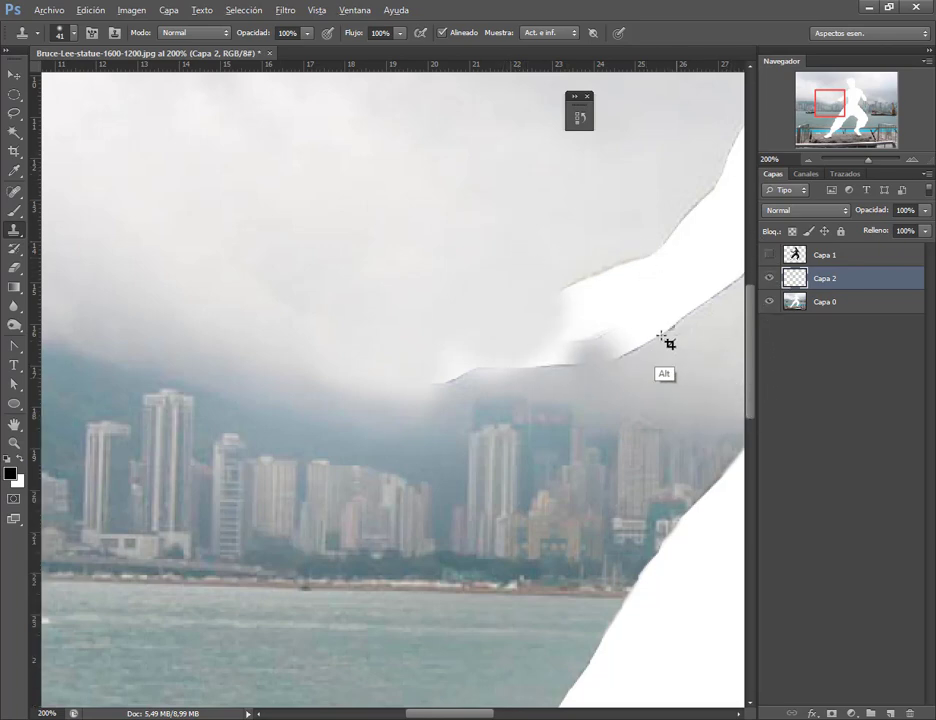
{"action": "left_click", "coordinate": [771, 255]}
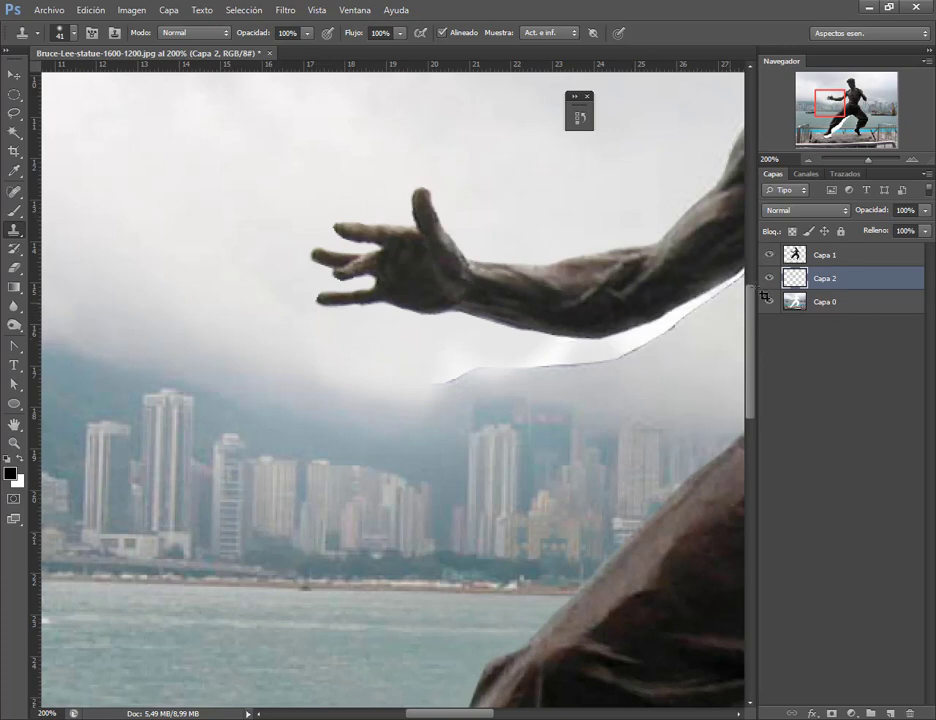
{"action": "left_click", "coordinate": [770, 255]}
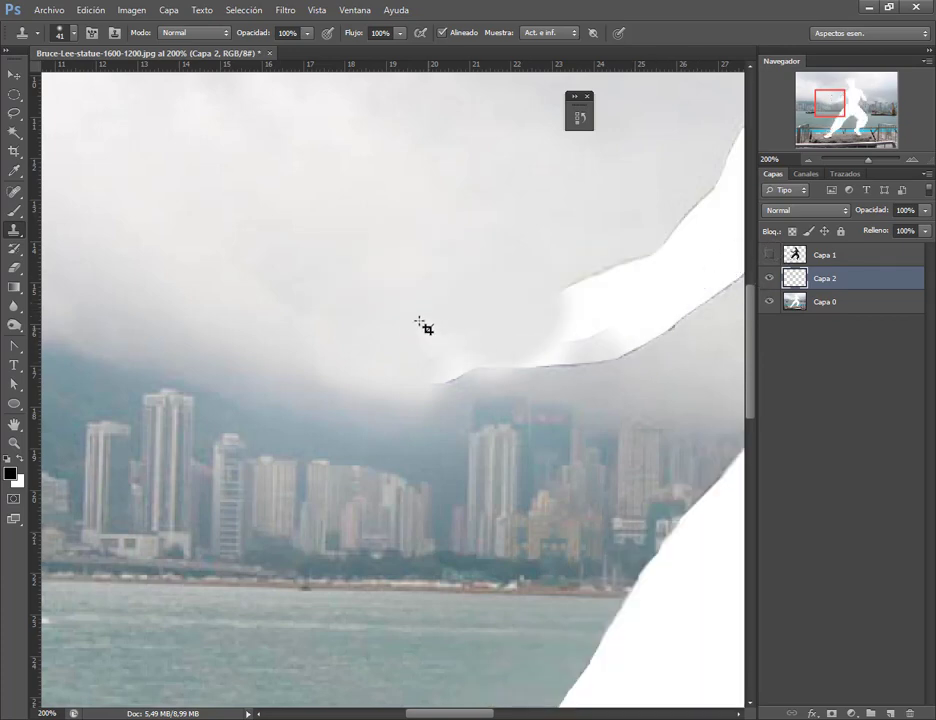
{"action": "left_click", "coordinate": [465, 367]}
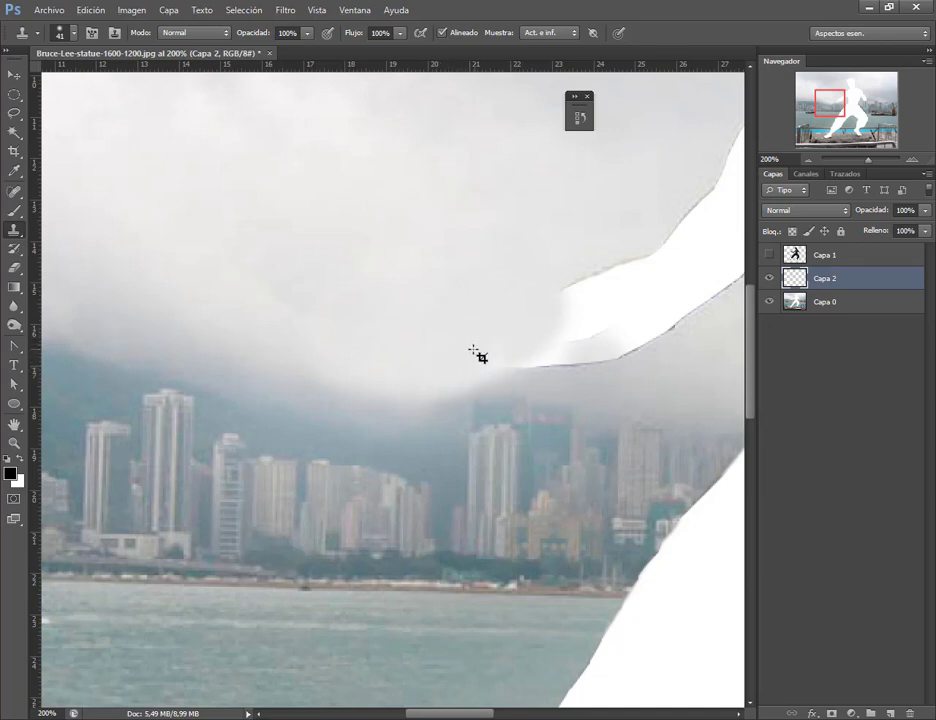
Clone haze and grey sky along the white band by the arm
{"action": "scroll", "coordinate": [476, 359], "scroll_direction": "right", "scroll_amount": 5}
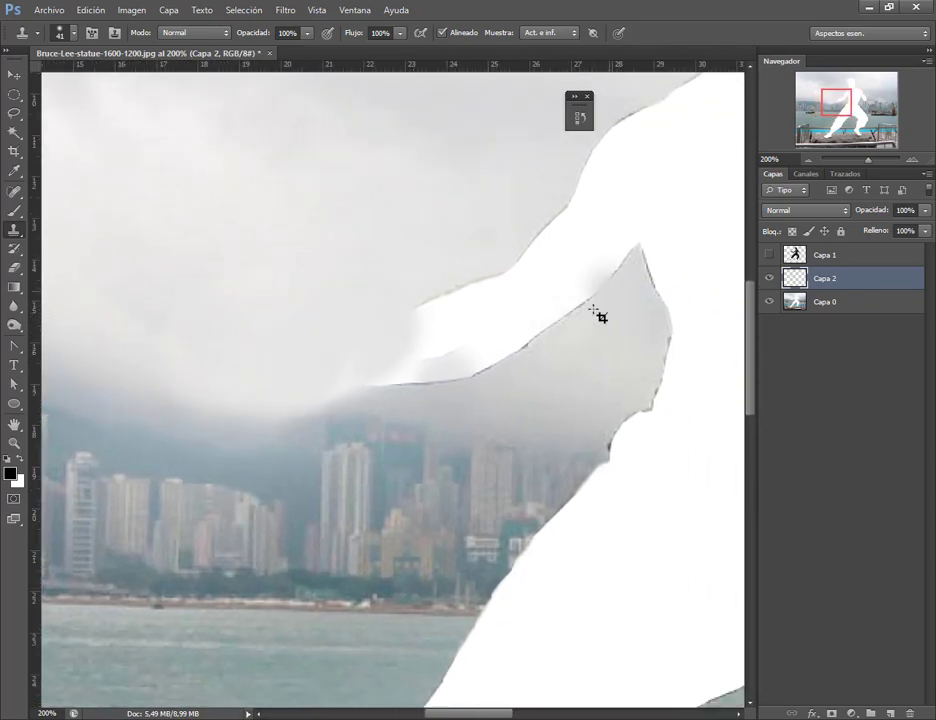
{"action": "left_click", "coordinate": [549, 345], "text": "alt"}
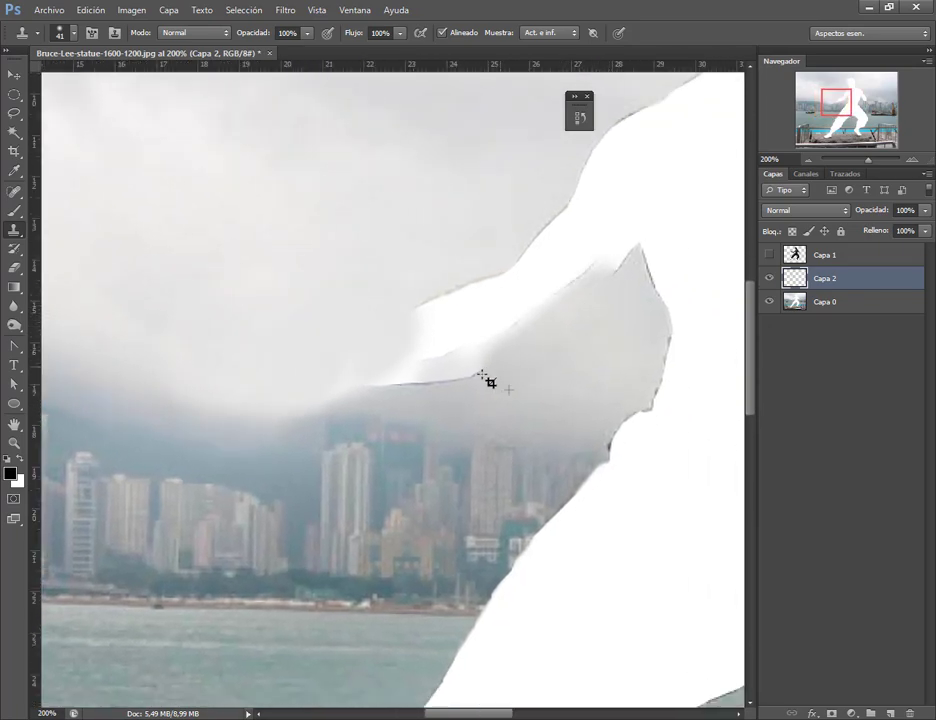
{"action": "mouse_move", "coordinate": [547, 352]}
{"action": "left_mouse_down"}
{"action": "mouse_move", "coordinate": [436, 391]}
{"action": "mouse_move", "coordinate": [370, 386]}
{"action": "left_mouse_up"}
{"action": "left_click", "coordinate": [605, 316], "text": "alt"}
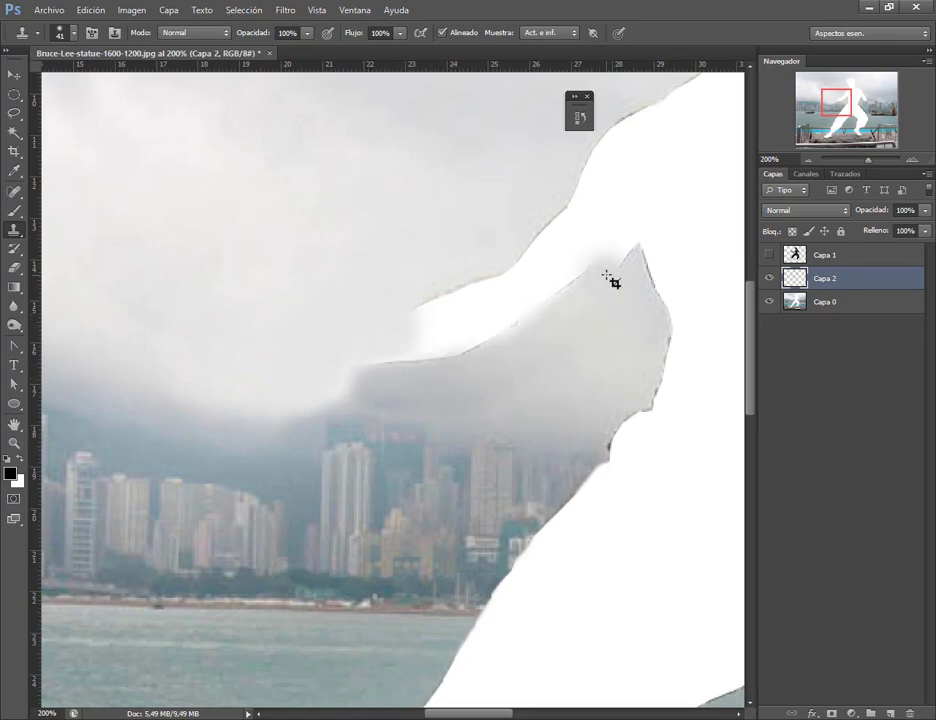
{"action": "left_click_drag", "start_coordinate": [615, 275], "coordinate": [387, 359]}
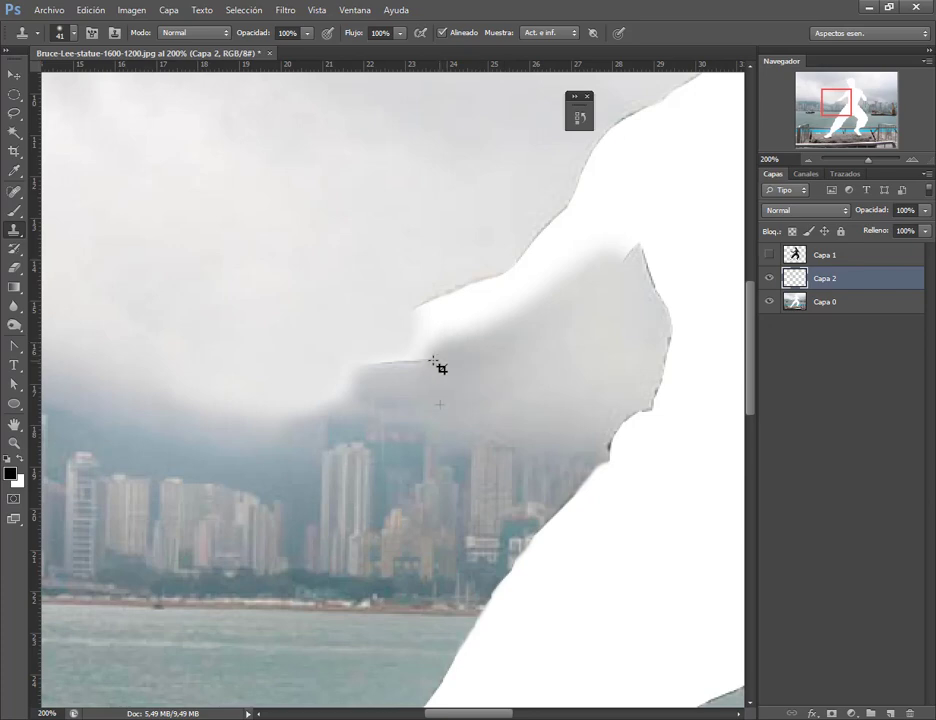
{"action": "key", "text": "alt"}
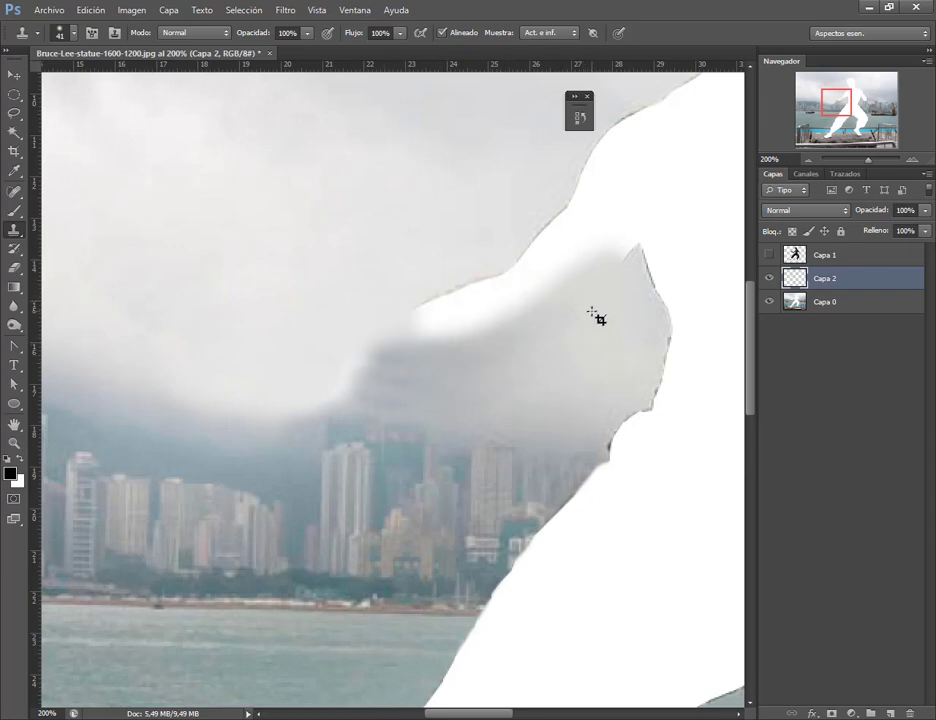
{"action": "left_click", "coordinate": [615, 334], "text": "alt"}
{"action": "left_click_drag", "start_coordinate": [581, 274], "coordinate": [545, 263]}
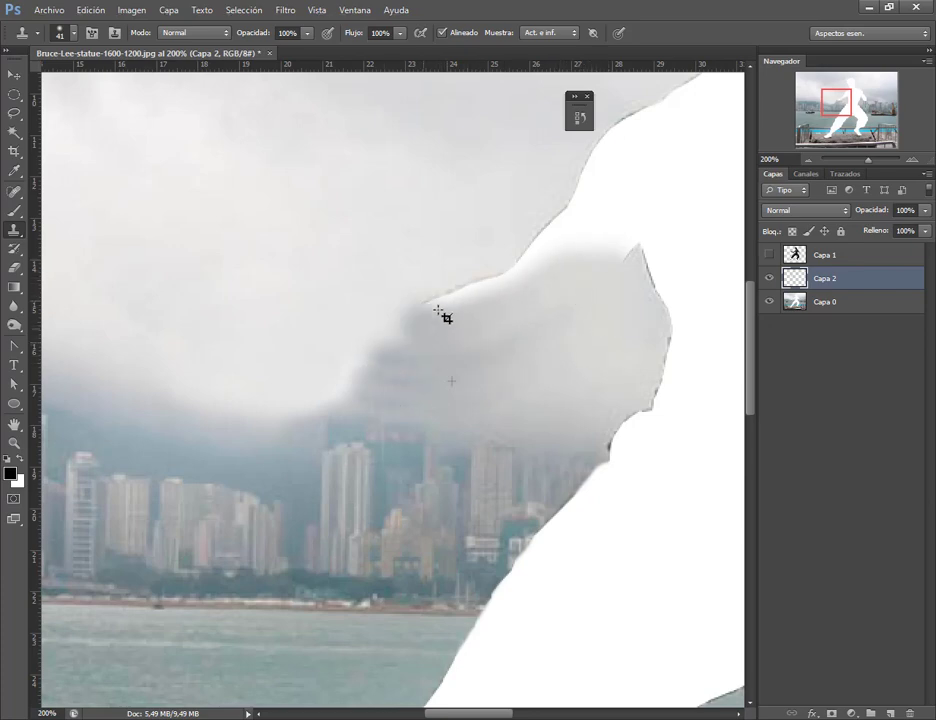
Stamp cloud over the white notch at the statue edge, undoing a bad stamp
{"action": "left_click", "coordinate": [516, 202], "text": "alt"}
{"action": "left_click", "coordinate": [512, 249]}
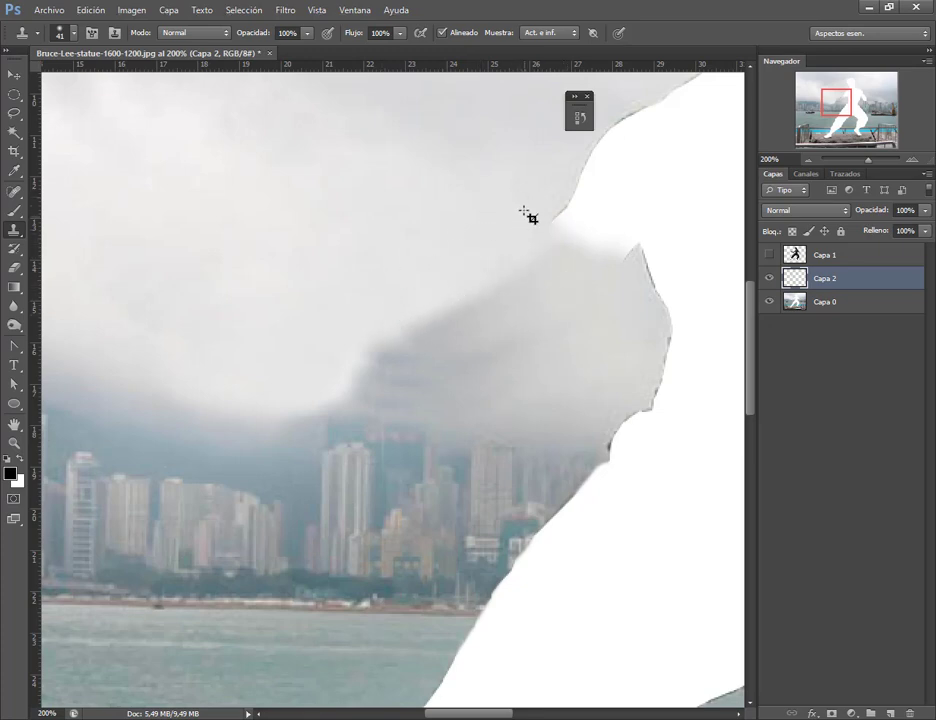
{"action": "left_click", "coordinate": [519, 192], "text": "alt"}
{"action": "left_click", "coordinate": [560, 212]}
{"action": "left_click", "coordinate": [506, 230], "text": "alt"}
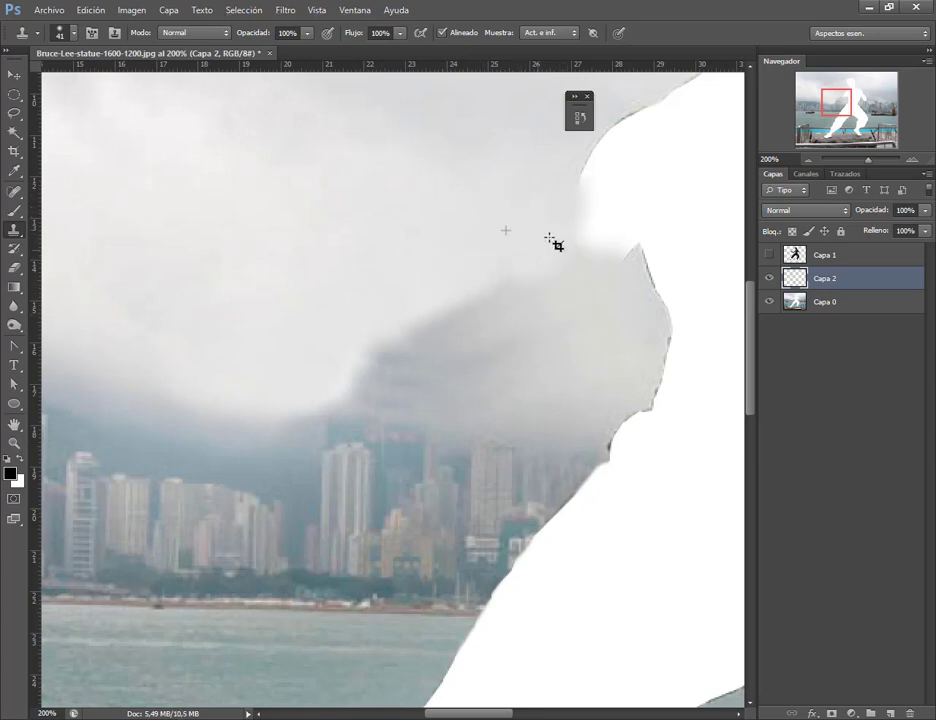
{"action": "key", "text": "ctrl+z"}
{"action": "left_click", "coordinate": [453, 254], "text": "alt"}
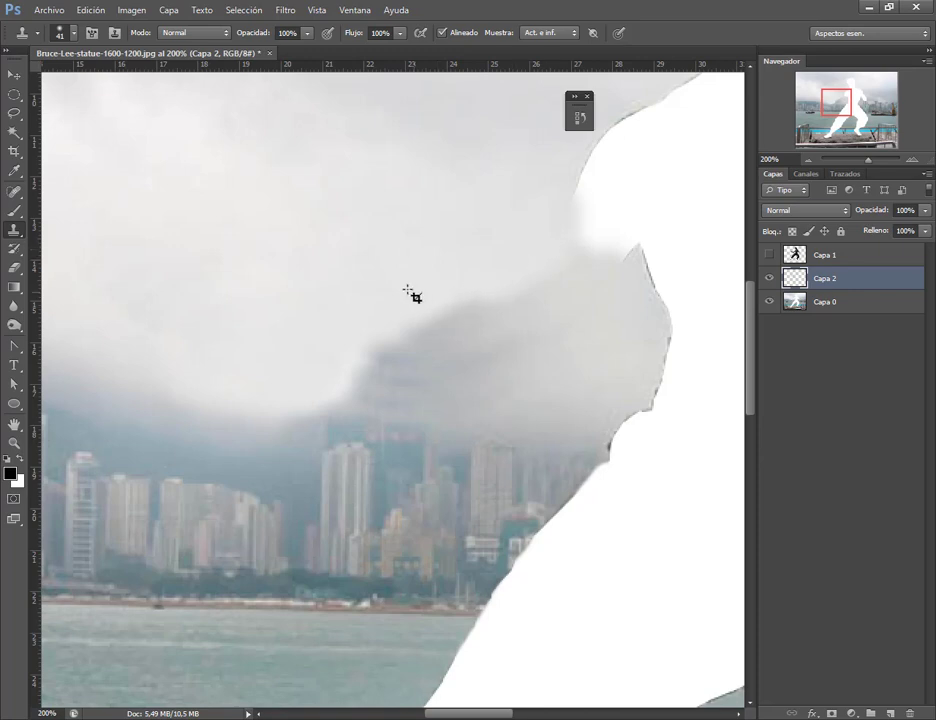
Enlarge the clone brush to 77 px and clone over the dark cloud area
{"action": "left_click", "coordinate": [66, 30]}
{"action": "left_click", "coordinate": [78, 78]}
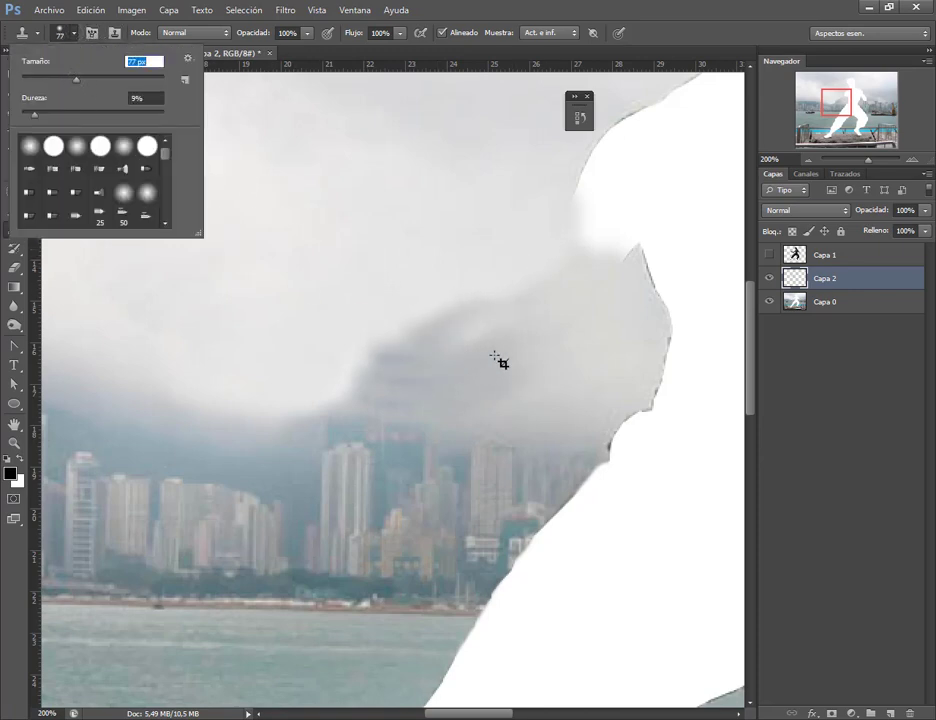
{"action": "left_click", "coordinate": [589, 358], "text": "alt"}
{"action": "mouse_move", "coordinate": [415, 366]}
{"action": "left_mouse_down"}
{"action": "mouse_move", "coordinate": [340, 378]}
{"action": "mouse_move", "coordinate": [426, 355]}
{"action": "left_mouse_up"}
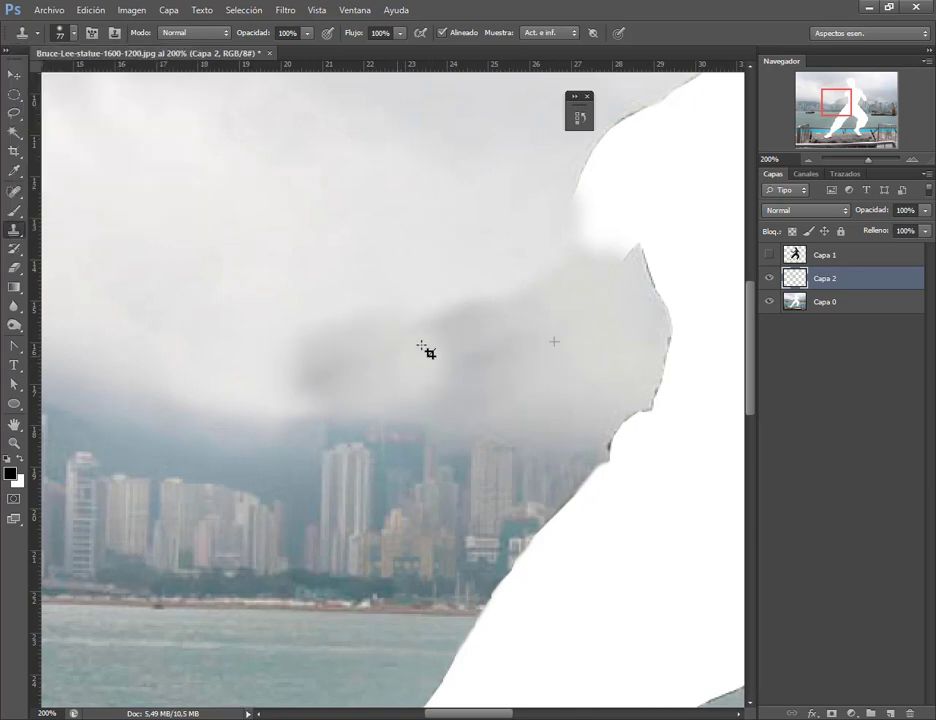
Set Clone Stamp opacity to 44% and blend lighter cloud into the dark patch
{"action": "left_click", "coordinate": [307, 33]}
{"action": "left_click", "coordinate": [269, 50]}
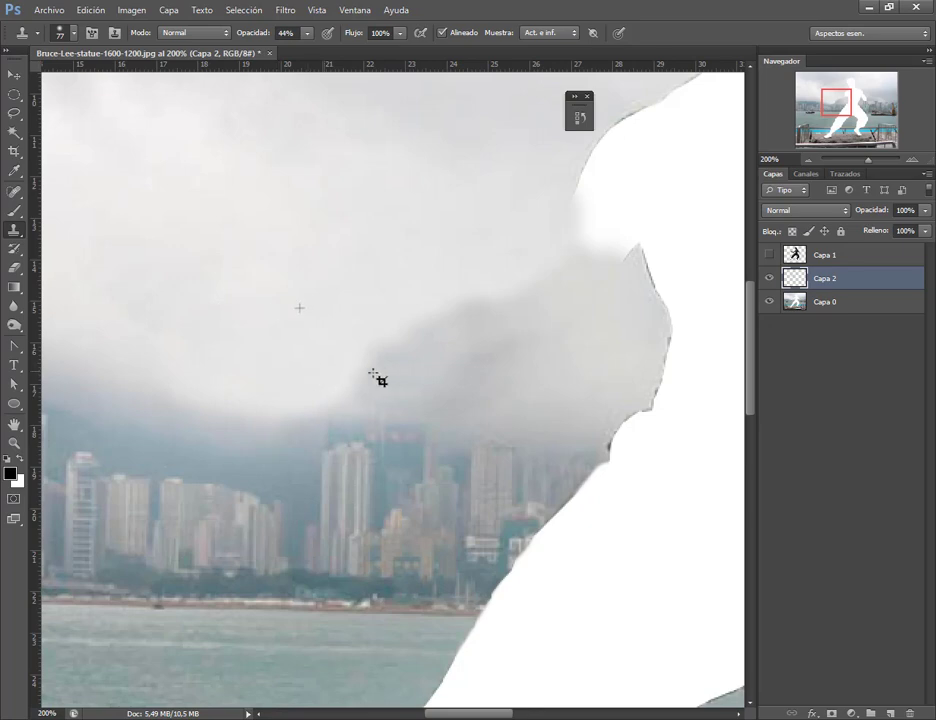
{"action": "mouse_move", "coordinate": [518, 286]}
{"action": "left_mouse_down"}
{"action": "mouse_move", "coordinate": [372, 343]}
{"action": "mouse_move", "coordinate": [472, 382]}
{"action": "mouse_move", "coordinate": [471, 321]}
{"action": "left_mouse_up"}
{"action": "left_click_drag", "start_coordinate": [576, 292], "coordinate": [604, 356]}
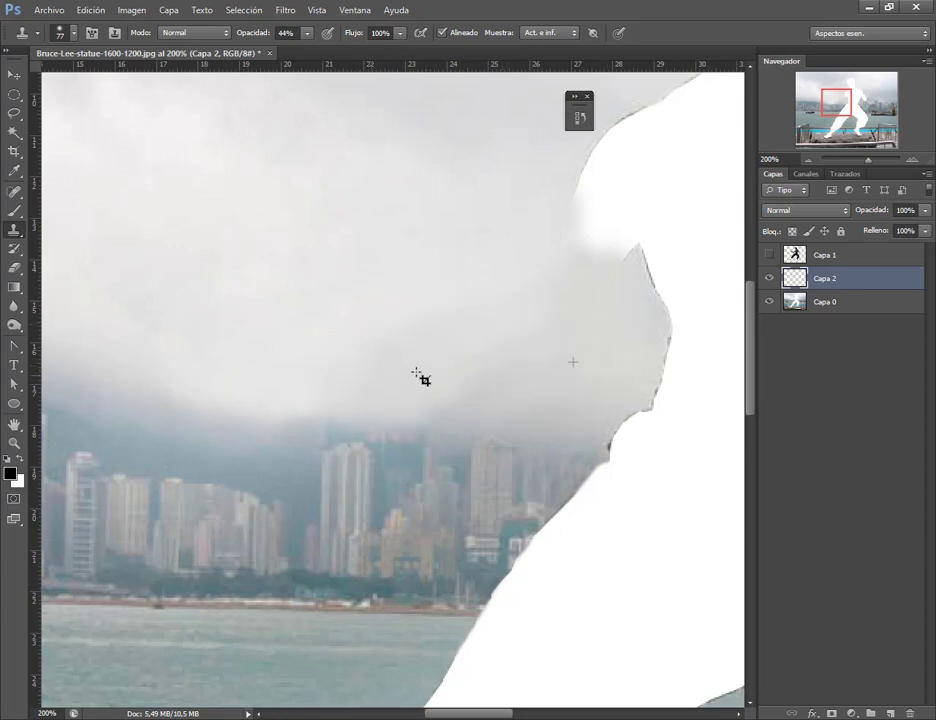
{"action": "left_click_drag", "start_coordinate": [447, 380], "coordinate": [453, 384]}
Clone cloud beside the statue edge, undo a bright patch, and show Capa 1 again
{"action": "left_click", "coordinate": [569, 334], "text": "alt"}
{"action": "left_click", "coordinate": [554, 349], "text": "alt"}
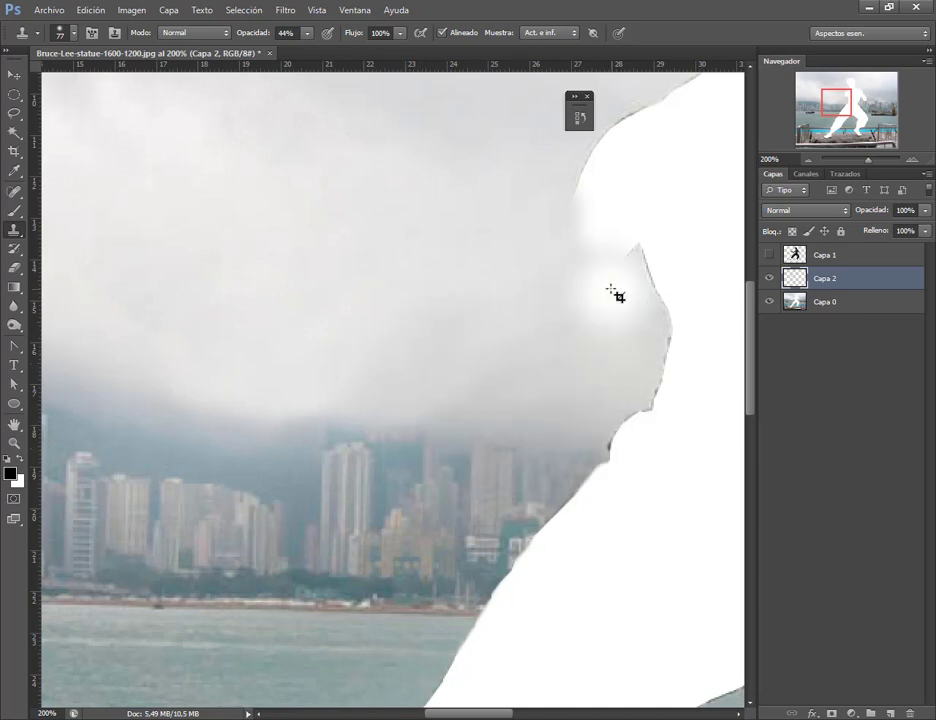
{"action": "left_click_drag", "start_coordinate": [540, 390], "coordinate": [573, 360]}
{"action": "key", "text": "ctrl+z"}
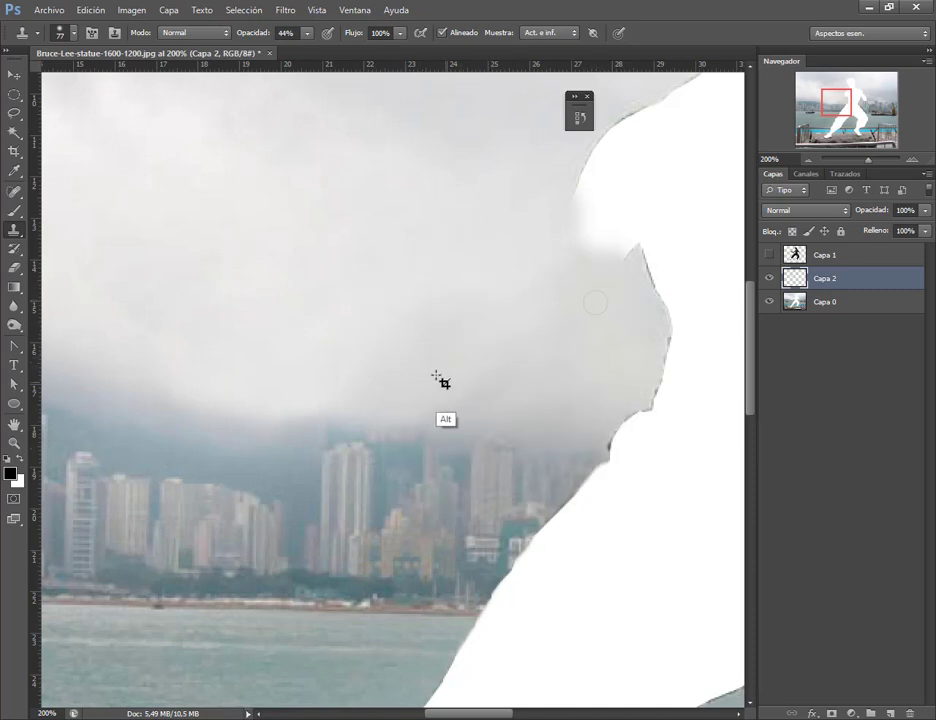
{"action": "left_click", "coordinate": [570, 305], "text": "alt"}
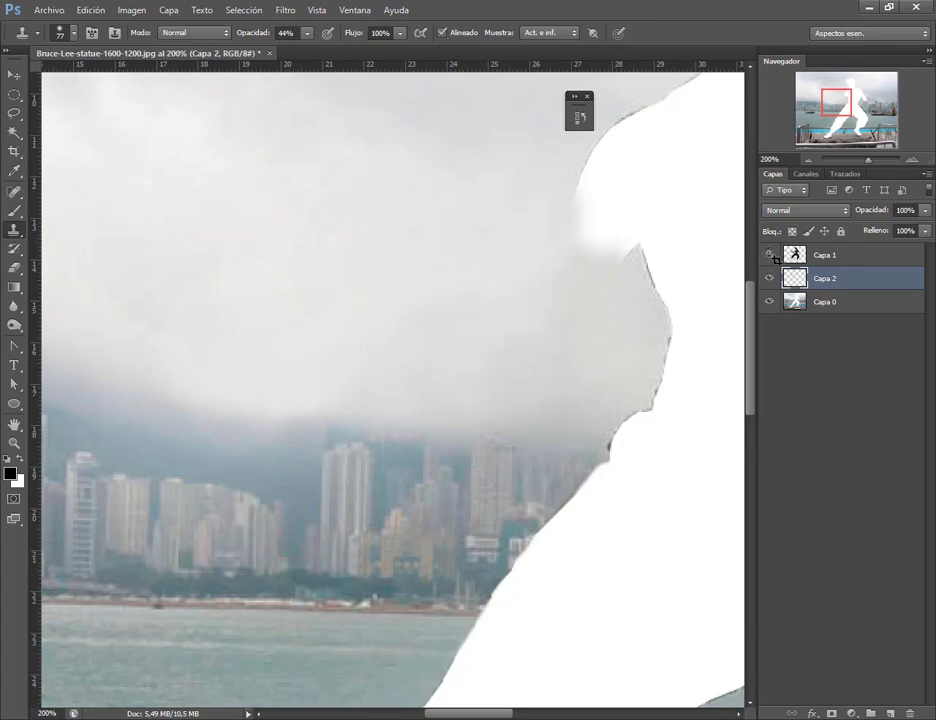
{"action": "left_click", "coordinate": [770, 255]}
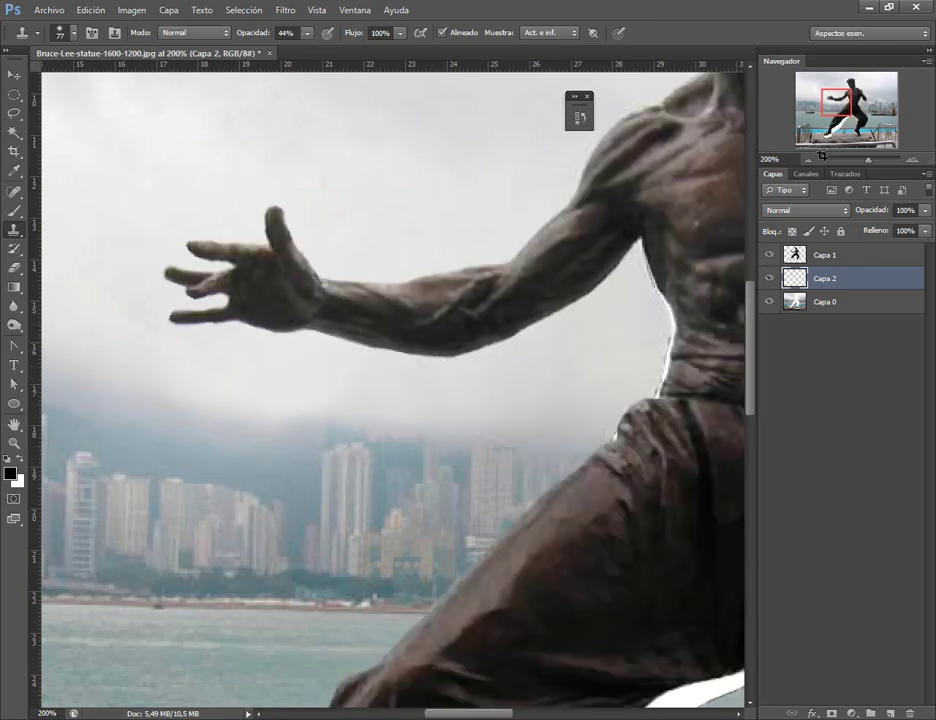
{"action": "left_click", "coordinate": [809, 159]}
{"action": "left_click", "coordinate": [809, 159]}
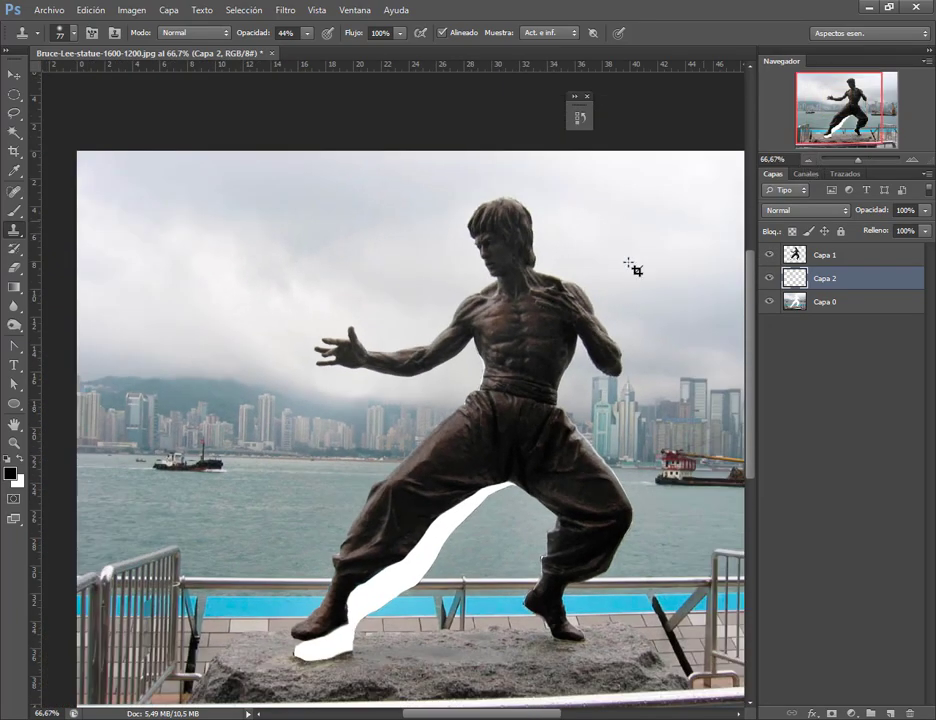
{"action": "left_click_drag", "start_coordinate": [440, 372], "coordinate": [325, 388]}
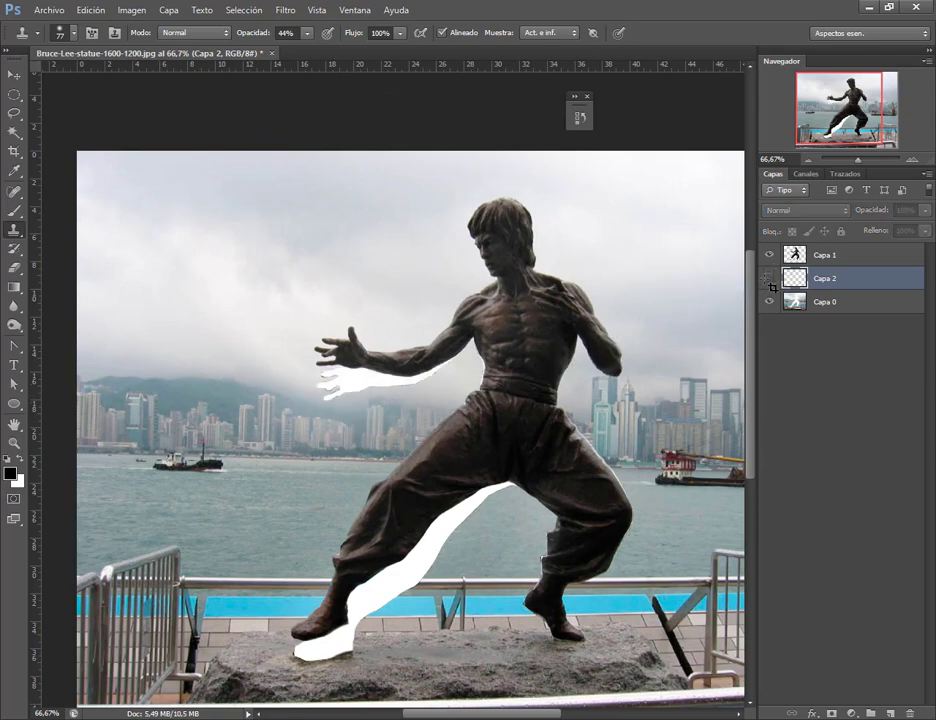
{"action": "key", "text": "ctrl+z"}
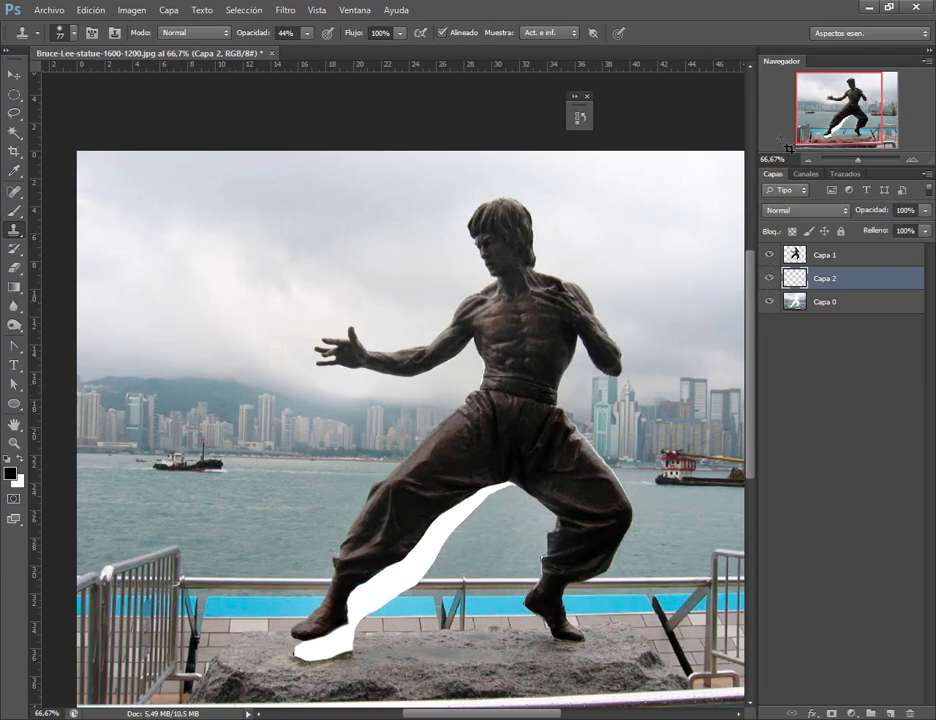
{"action": "mouse_move", "coordinate": [843, 131]}
{"action": "left_mouse_down"}
{"action": "mouse_move", "coordinate": [862, 173]}
{"action": "mouse_move", "coordinate": [866, 128]}
{"action": "left_mouse_up"}
{"action": "left_click", "coordinate": [912, 159]}
{"action": "left_click", "coordinate": [912, 159]}
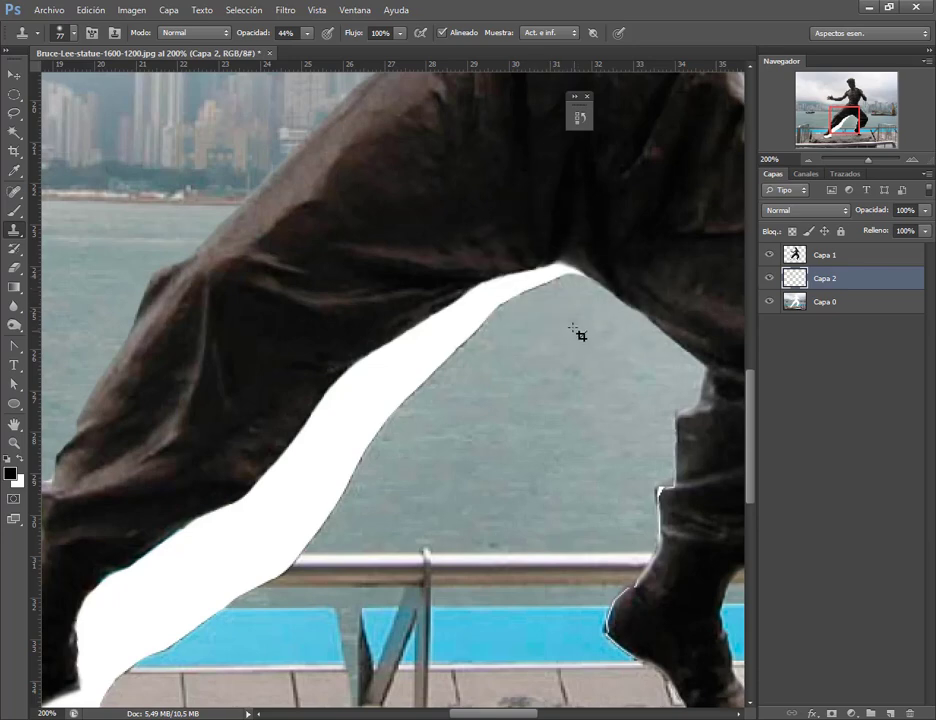
{"action": "mouse_move", "coordinate": [581, 334]}
{"action": "left_mouse_down"}
{"action": "mouse_move", "coordinate": [412, 349]}
{"action": "mouse_move", "coordinate": [362, 326]}
{"action": "left_mouse_up"}
{"action": "left_click_drag", "start_coordinate": [547, 232], "coordinate": [539, 344]}
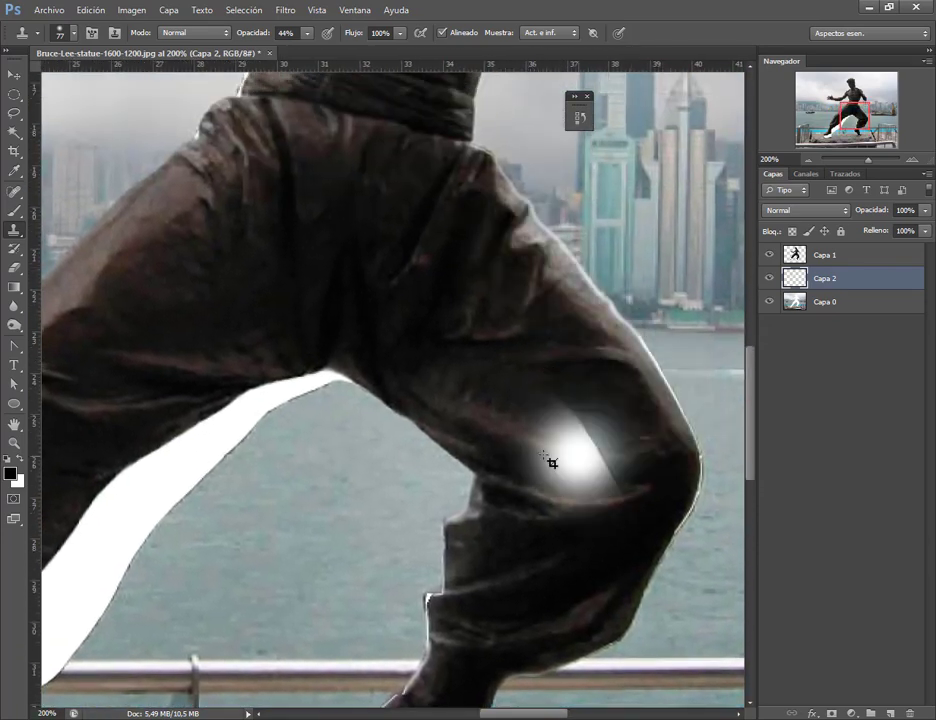
{"action": "left_click_drag", "start_coordinate": [409, 428], "coordinate": [585, 282]}
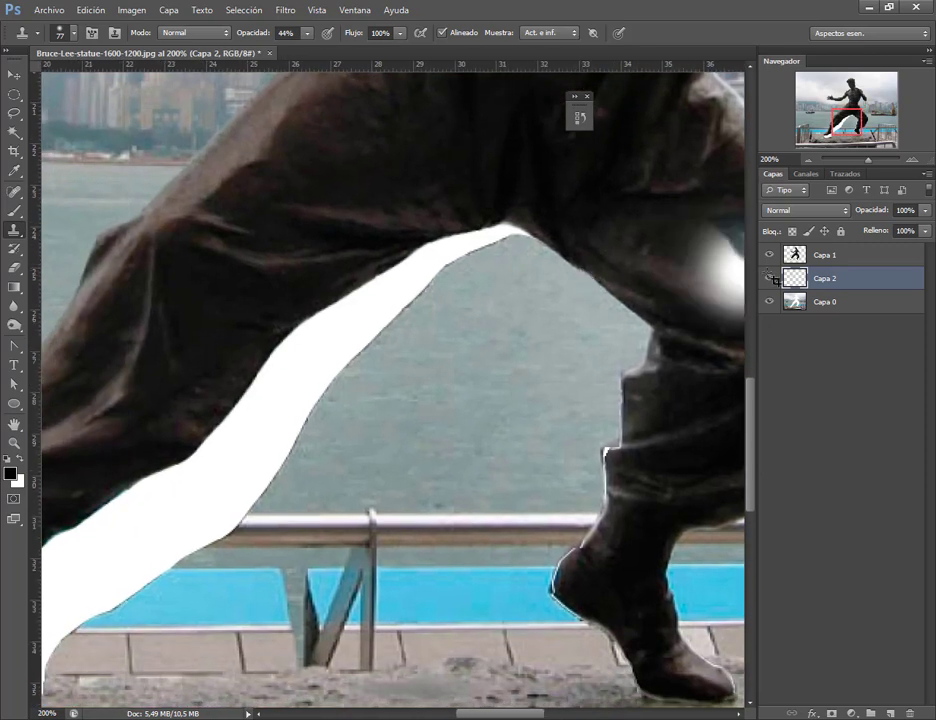
Hide Capa 1 and set the Clone Stamp hardness to 55%
{"action": "left_click", "coordinate": [769, 254]}
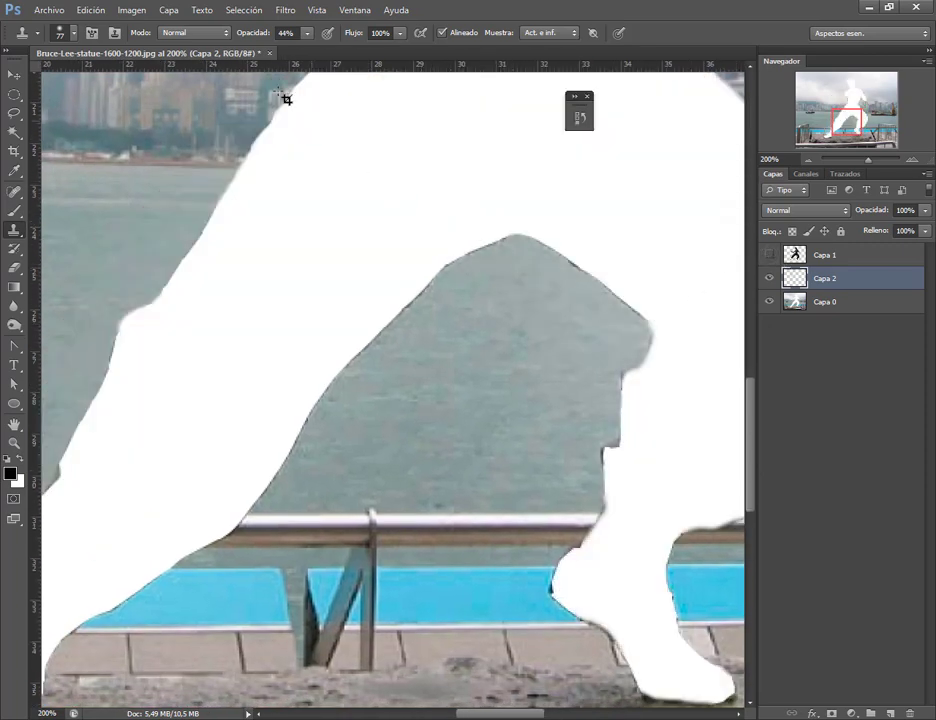
{"action": "left_click", "coordinate": [80, 35]}
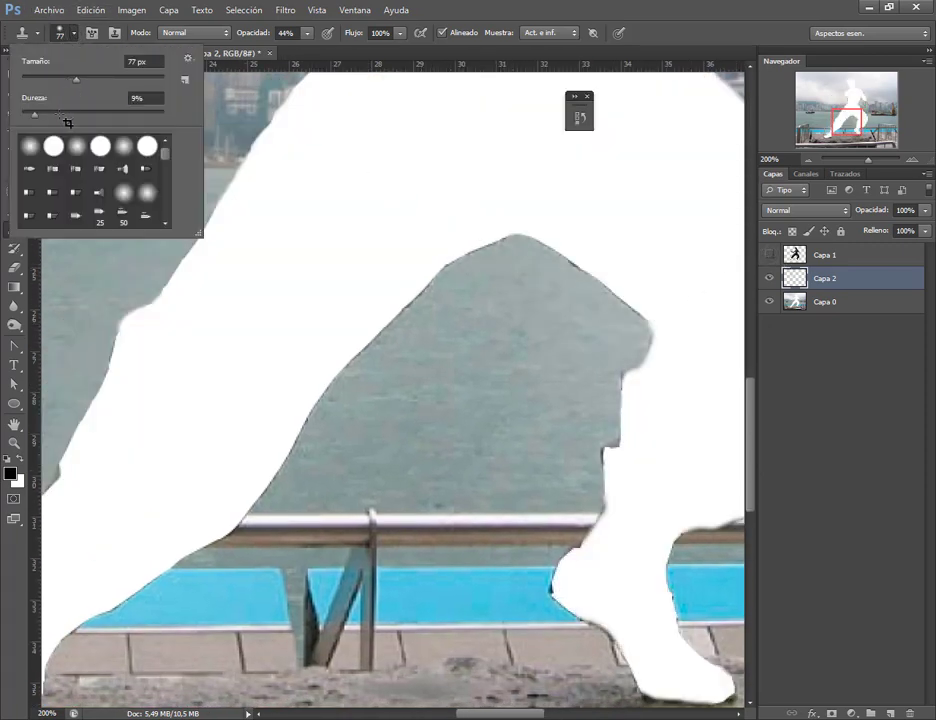
{"action": "left_click", "coordinate": [60, 112]}
{"action": "type", "text": "55"}
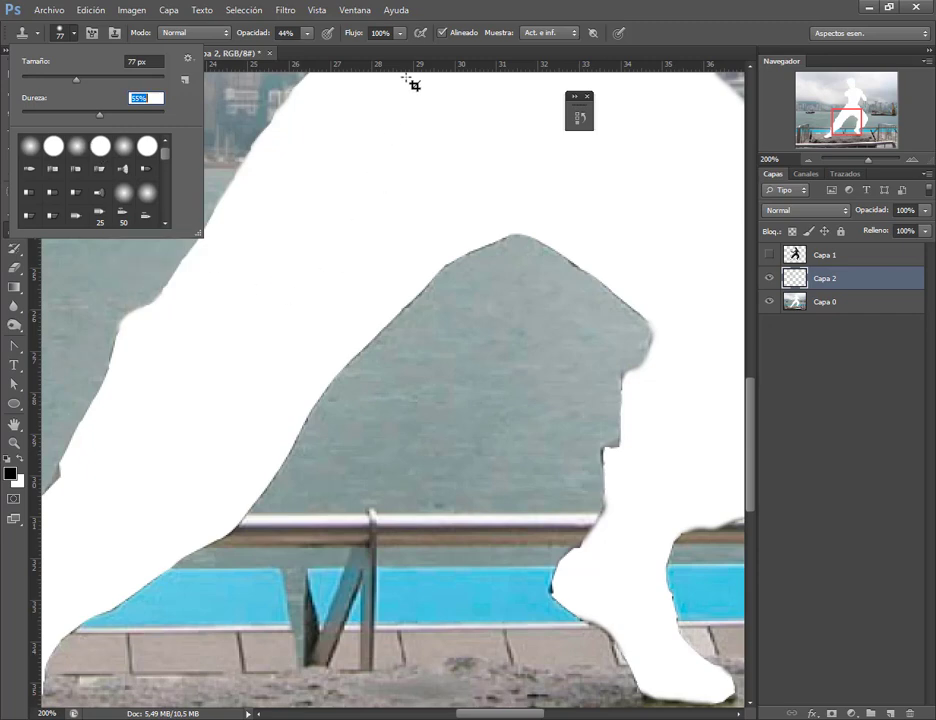
Clone sea water over the white silhouette between the legs at 100% opacity
{"action": "left_click", "coordinate": [465, 322]}
{"action": "mouse_move", "coordinate": [460, 330]}
{"action": "left_mouse_down"}
{"action": "mouse_move", "coordinate": [408, 320]}
{"action": "mouse_move", "coordinate": [498, 314]}
{"action": "mouse_move", "coordinate": [463, 313]}
{"action": "mouse_move", "coordinate": [392, 368]}
{"action": "left_mouse_up"}
{"action": "left_click", "coordinate": [498, 314], "text": "alt"}
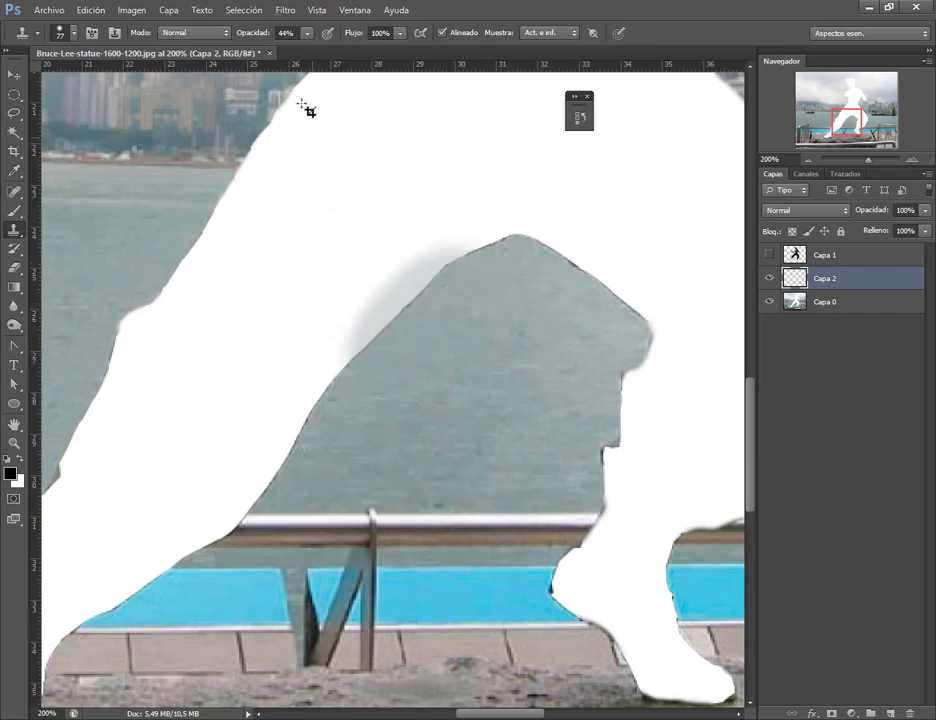
{"action": "key", "text": "ctrl+z"}
{"action": "type", "text": "100"}
{"action": "left_click_drag", "start_coordinate": [425, 270], "coordinate": [441, 282]}
{"action": "key", "text": "ctrl+z"}
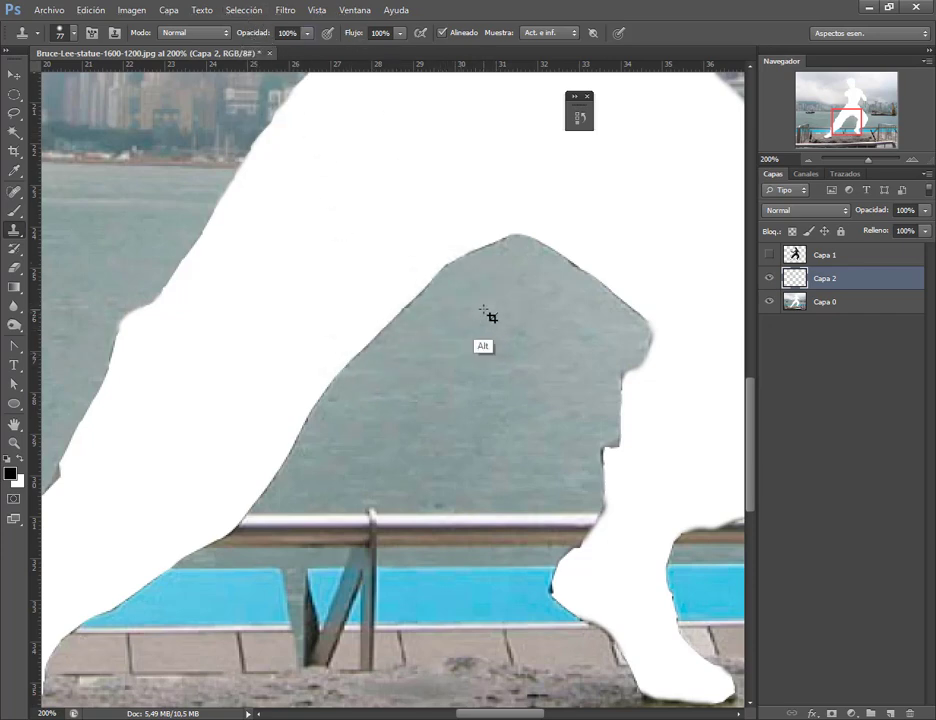
{"action": "mouse_move", "coordinate": [485, 310]}
{"action": "left_mouse_down"}
{"action": "mouse_move", "coordinate": [458, 302]}
{"action": "mouse_move", "coordinate": [359, 428]}
{"action": "mouse_move", "coordinate": [414, 334]}
{"action": "mouse_move", "coordinate": [469, 310]}
{"action": "left_mouse_up"}
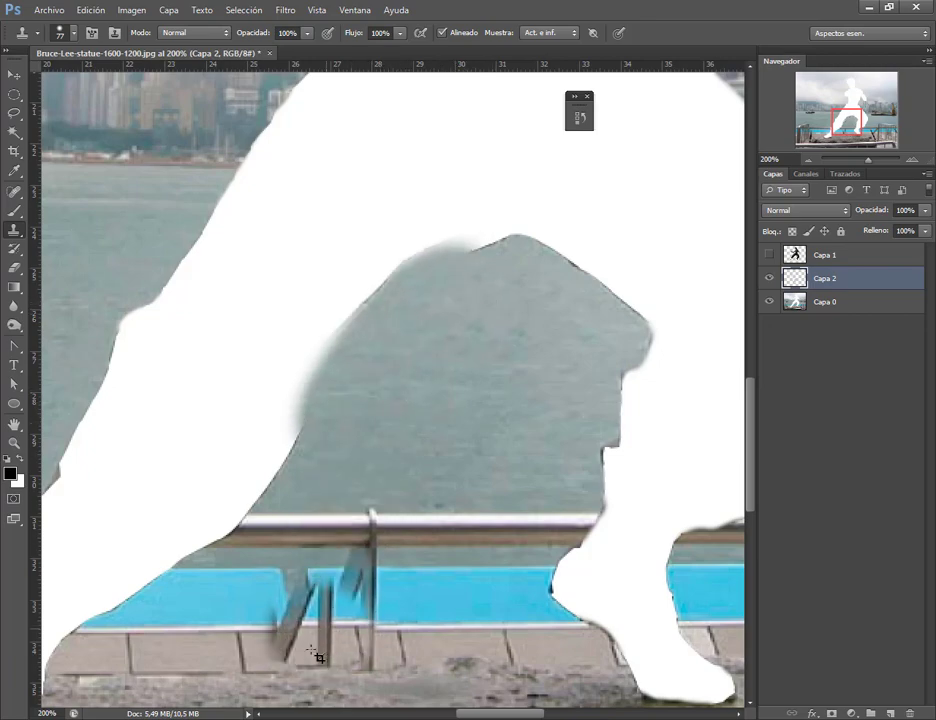
Sample more water and stamp it over the silhouette's lower edge, then zoom out
{"action": "key", "text": "alt+Tab"}
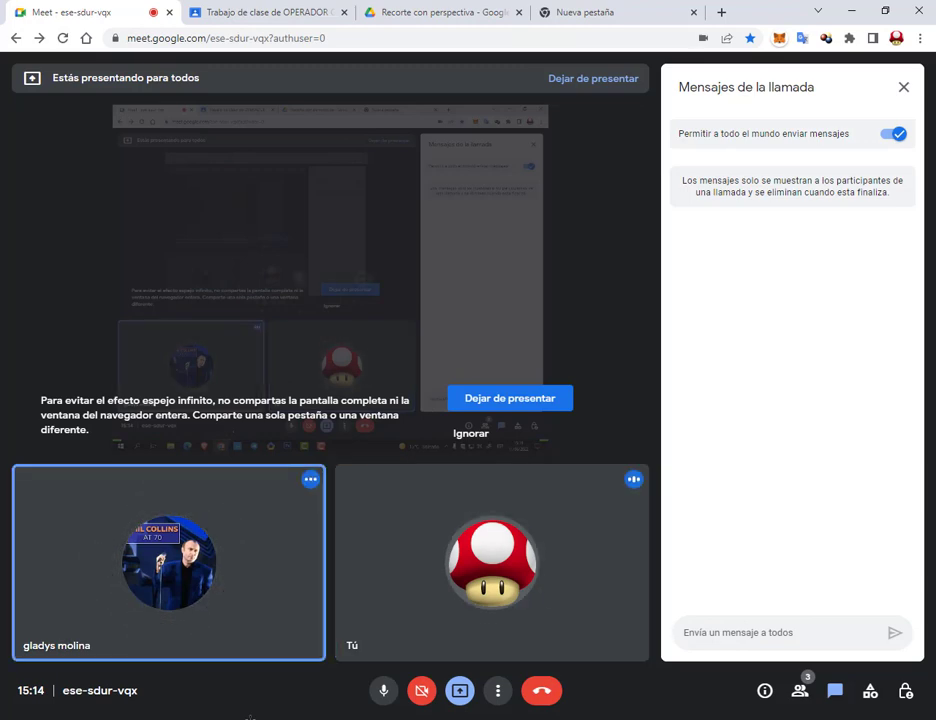
{"action": "key", "text": "alt+Tab"}
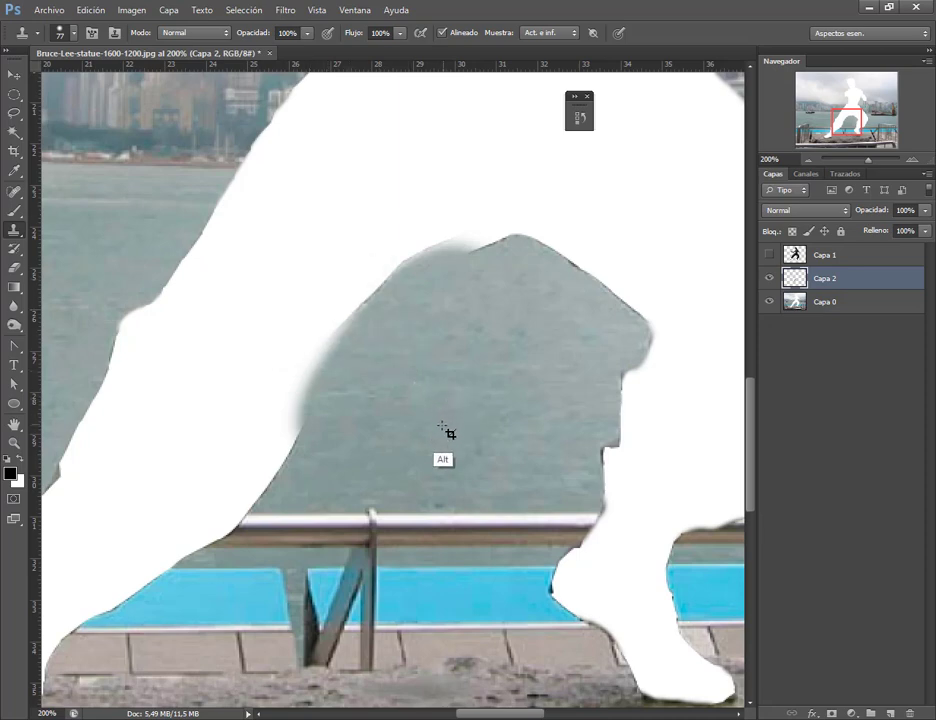
{"action": "left_click", "coordinate": [447, 433], "text": "alt"}
{"action": "left_click", "coordinate": [307, 442]}
{"action": "left_click_drag", "start_coordinate": [281, 459], "coordinate": [277, 456]}
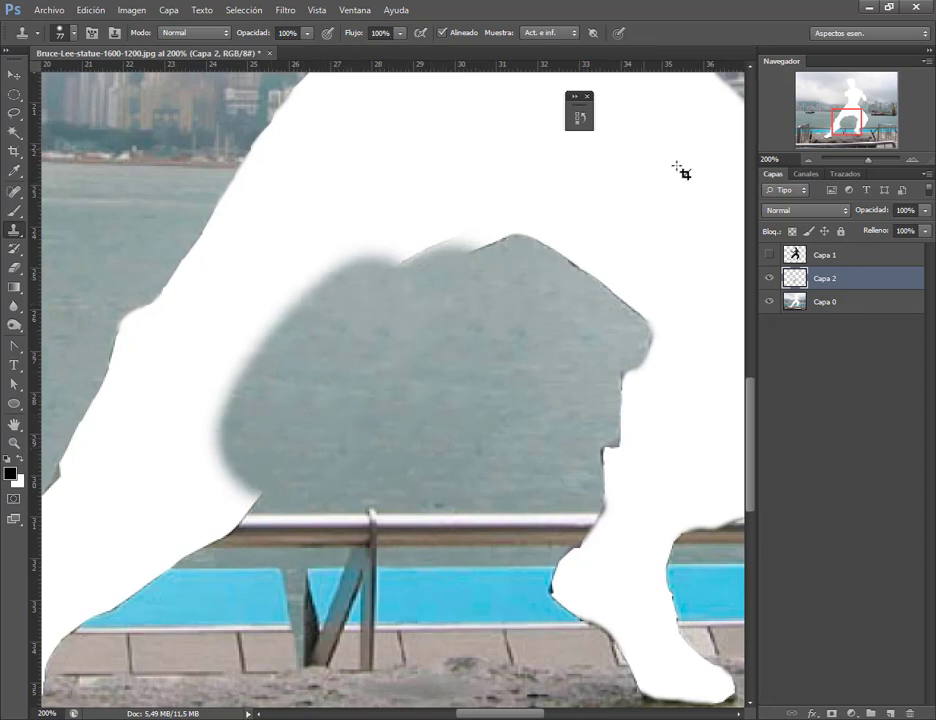
{"action": "key", "text": "ctrl+minus"}
{"action": "key", "text": "ctrl+minus"}
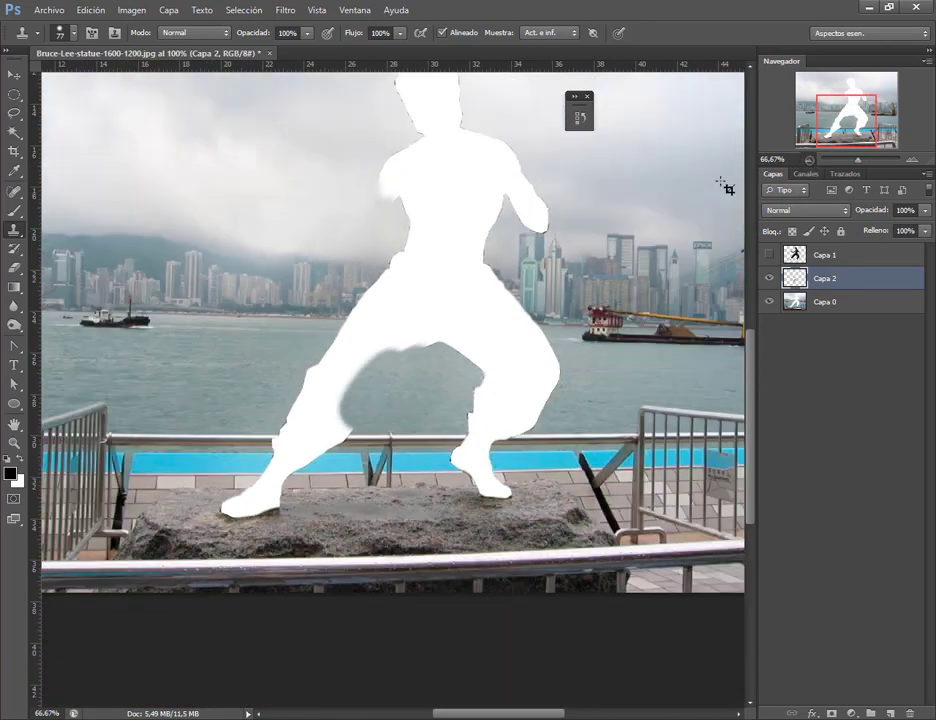
{"action": "left_click", "coordinate": [770, 255]}
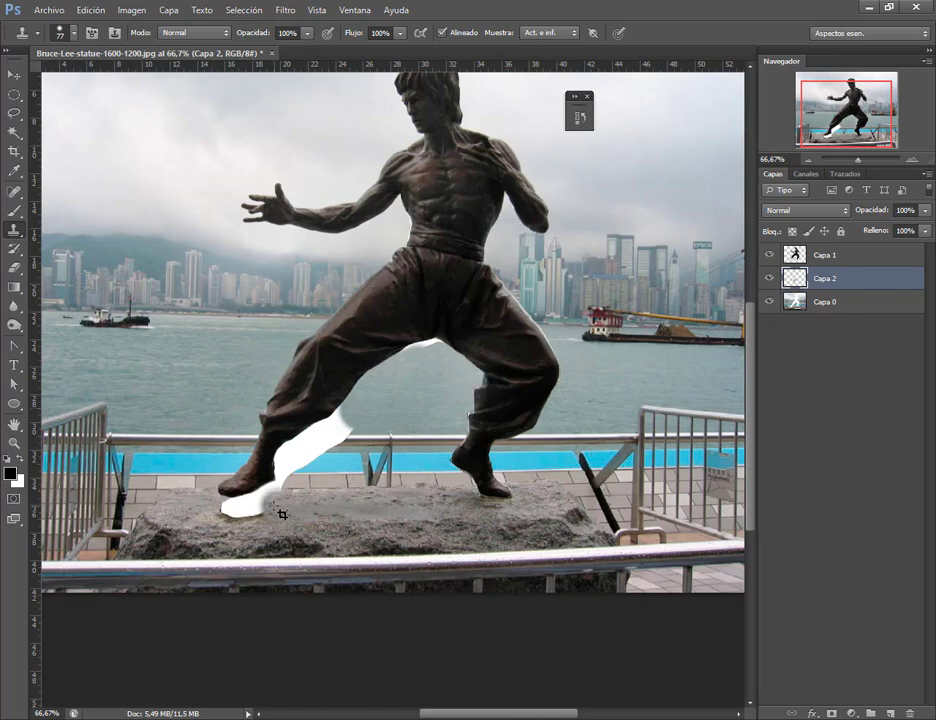
{"action": "mouse_move", "coordinate": [282, 445]}
{"action": "left_mouse_down"}
{"action": "mouse_move", "coordinate": [287, 479]}
{"action": "mouse_move", "coordinate": [308, 464]}
{"action": "left_mouse_up"}
{"action": "key", "text": "ctrl+z"}
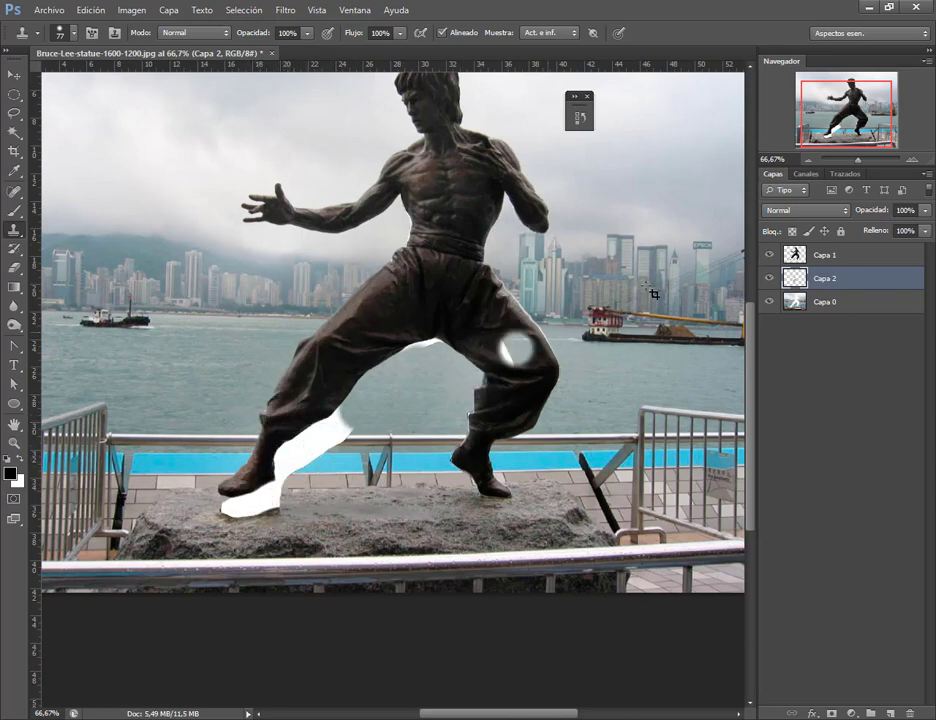
{"action": "left_click", "coordinate": [770, 256]}
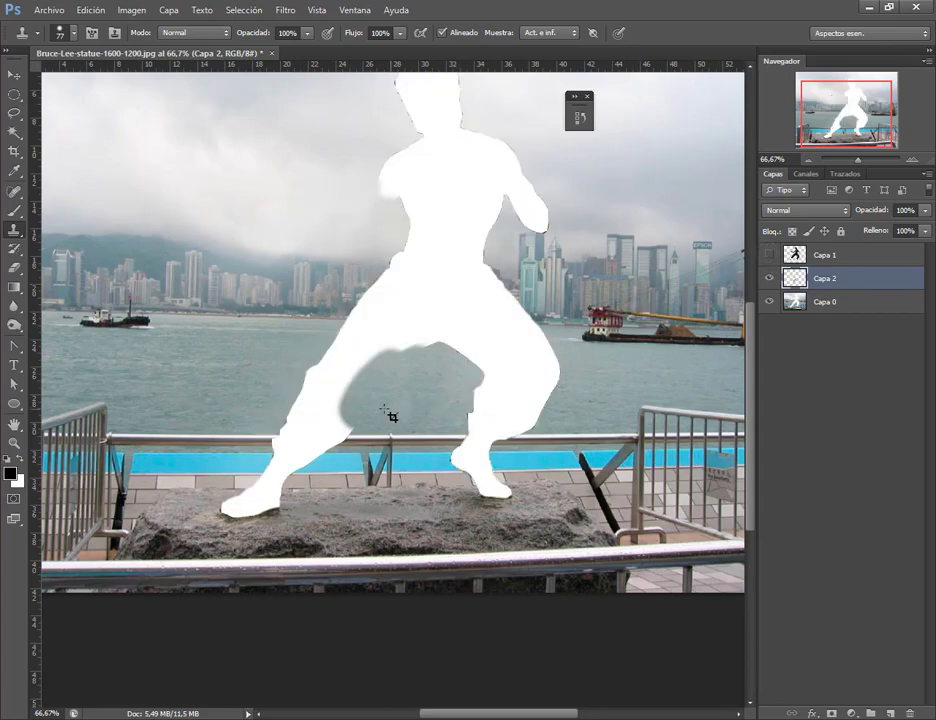
{"action": "left_click", "coordinate": [912, 158]}
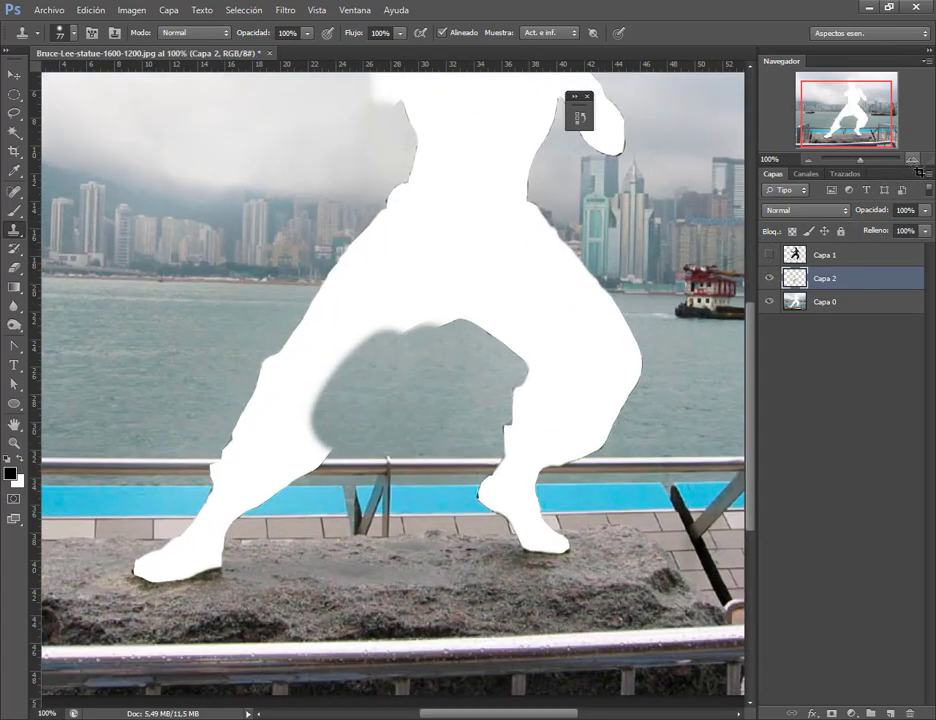
{"action": "left_click", "coordinate": [912, 158]}
Clone sea water over the white thigh and the top of the leg
{"action": "mouse_move", "coordinate": [853, 112]}
{"action": "left_mouse_down"}
{"action": "mouse_move", "coordinate": [827, 133]}
{"action": "mouse_move", "coordinate": [856, 124]}
{"action": "left_mouse_up"}
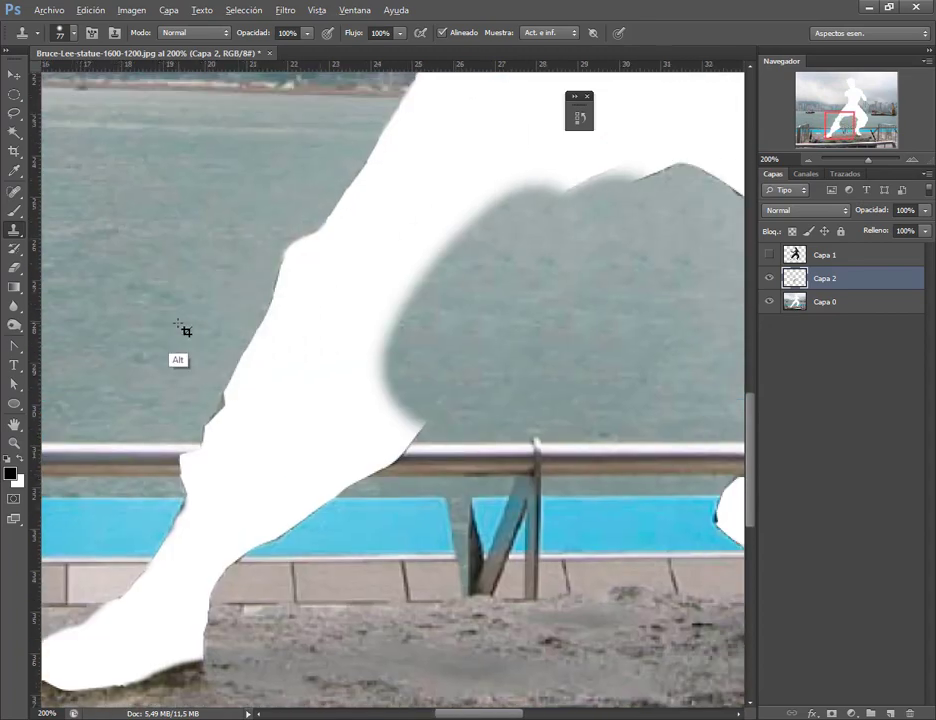
{"action": "left_click", "coordinate": [245, 360]}
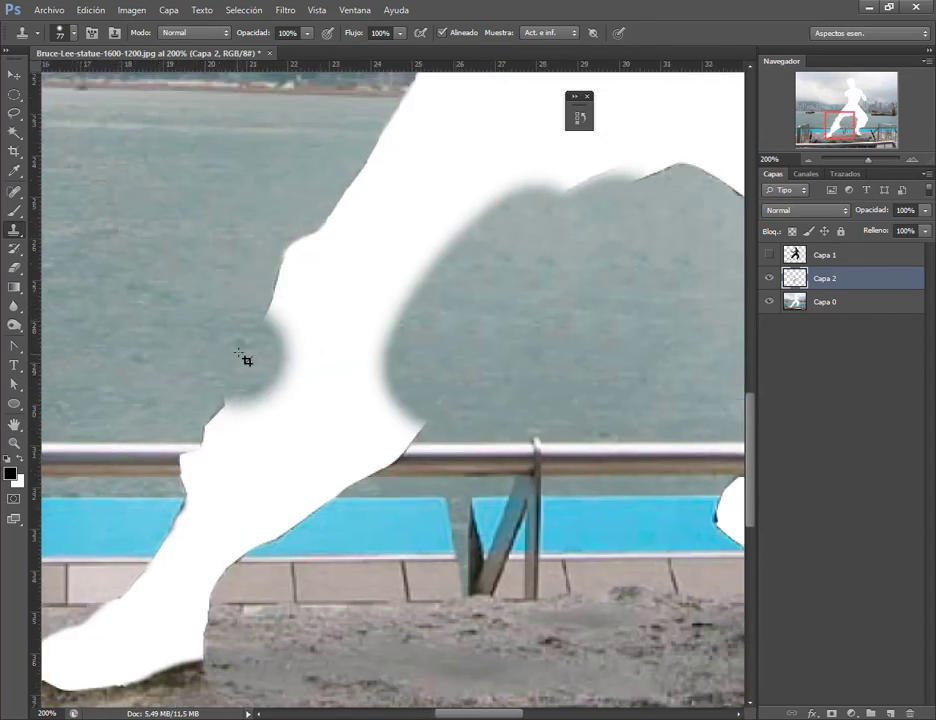
{"action": "mouse_move", "coordinate": [245, 360]}
{"action": "left_mouse_down"}
{"action": "mouse_move", "coordinate": [278, 282]}
{"action": "mouse_move", "coordinate": [321, 231]}
{"action": "mouse_move", "coordinate": [356, 209]}
{"action": "mouse_move", "coordinate": [324, 265]}
{"action": "mouse_move", "coordinate": [428, 303]}
{"action": "left_mouse_up"}
{"action": "left_click", "coordinate": [561, 288], "text": "alt"}
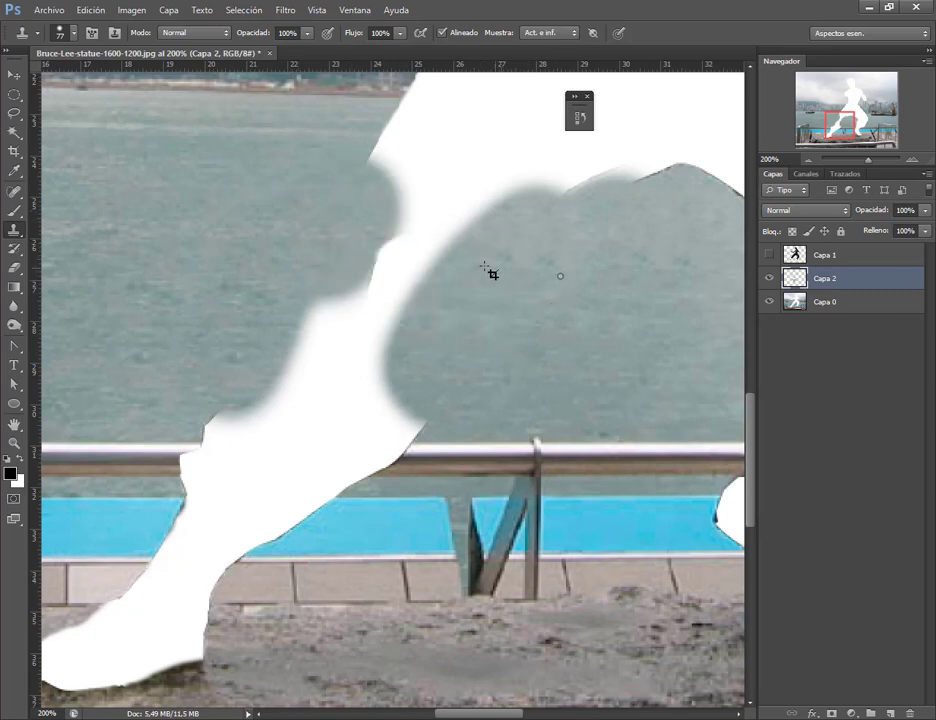
{"action": "mouse_move", "coordinate": [492, 273]}
{"action": "left_mouse_down"}
{"action": "mouse_move", "coordinate": [422, 276]}
{"action": "mouse_move", "coordinate": [391, 334]}
{"action": "mouse_move", "coordinate": [400, 340]}
{"action": "left_mouse_up"}
{"action": "left_click", "coordinate": [510, 338], "text": "alt"}
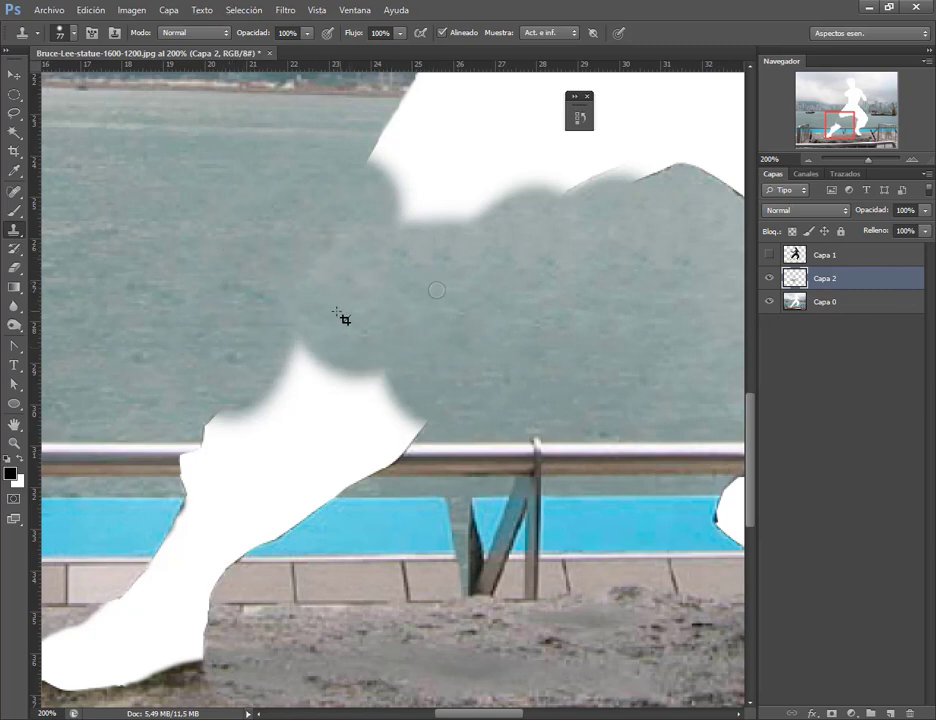
{"action": "mouse_move", "coordinate": [345, 320]}
{"action": "left_mouse_down"}
{"action": "mouse_move", "coordinate": [287, 321]}
{"action": "mouse_move", "coordinate": [422, 372]}
{"action": "left_mouse_up"}
{"action": "left_click_drag", "start_coordinate": [386, 314], "coordinate": [347, 281]}
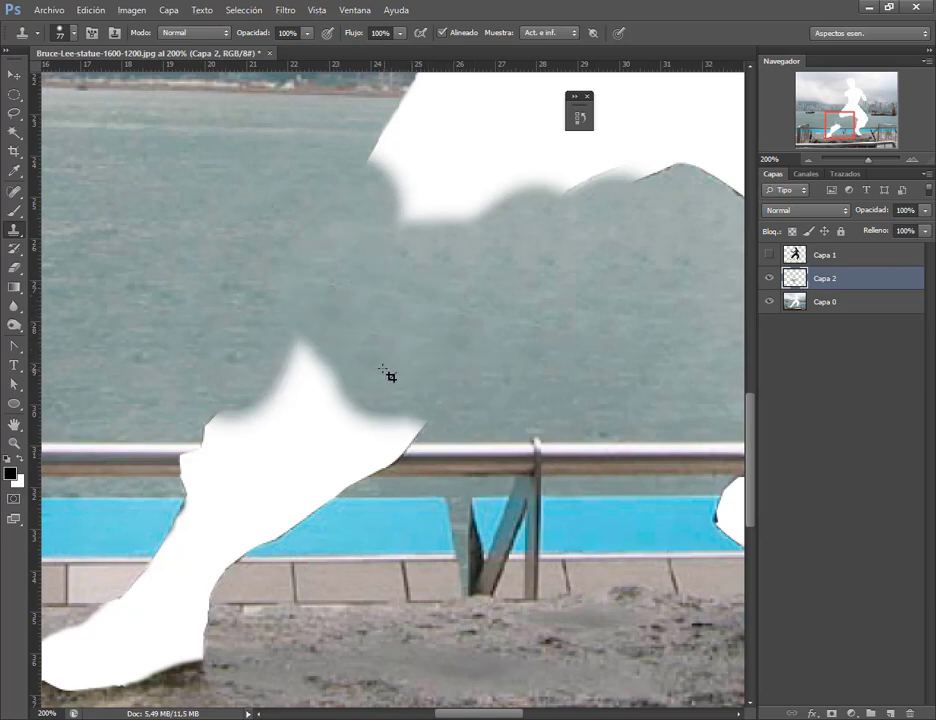
{"action": "left_click_drag", "start_coordinate": [372, 374], "coordinate": [325, 367]}
{"action": "key", "text": "ctrl+z"}
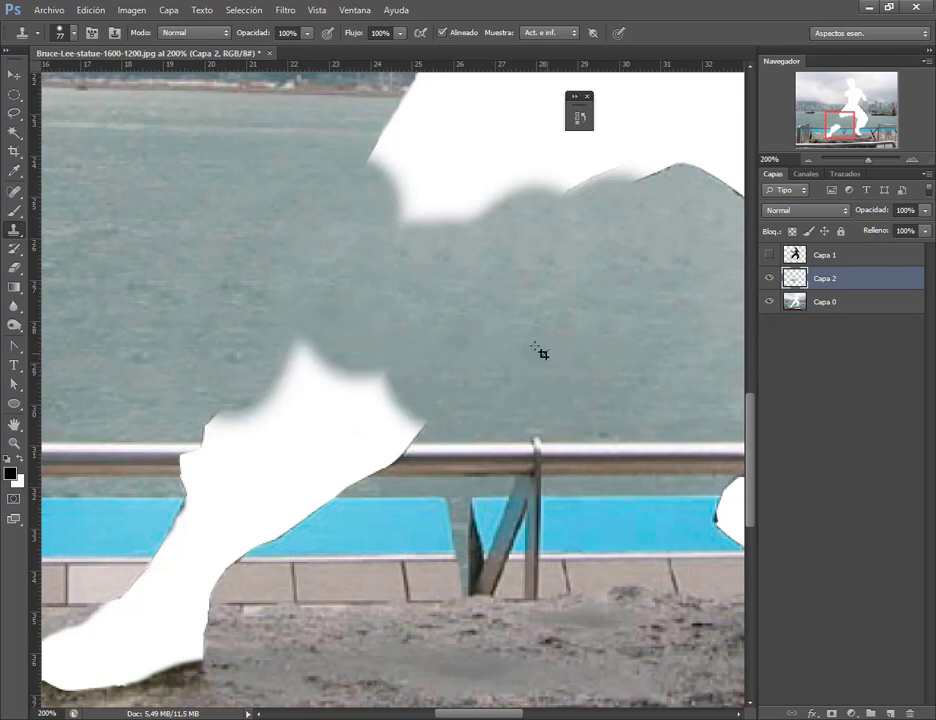
{"action": "left_click", "coordinate": [570, 393], "text": "alt"}
Reduce the brush to 50 px and cover the white bump above the railing with water
{"action": "left_click", "coordinate": [73, 33]}
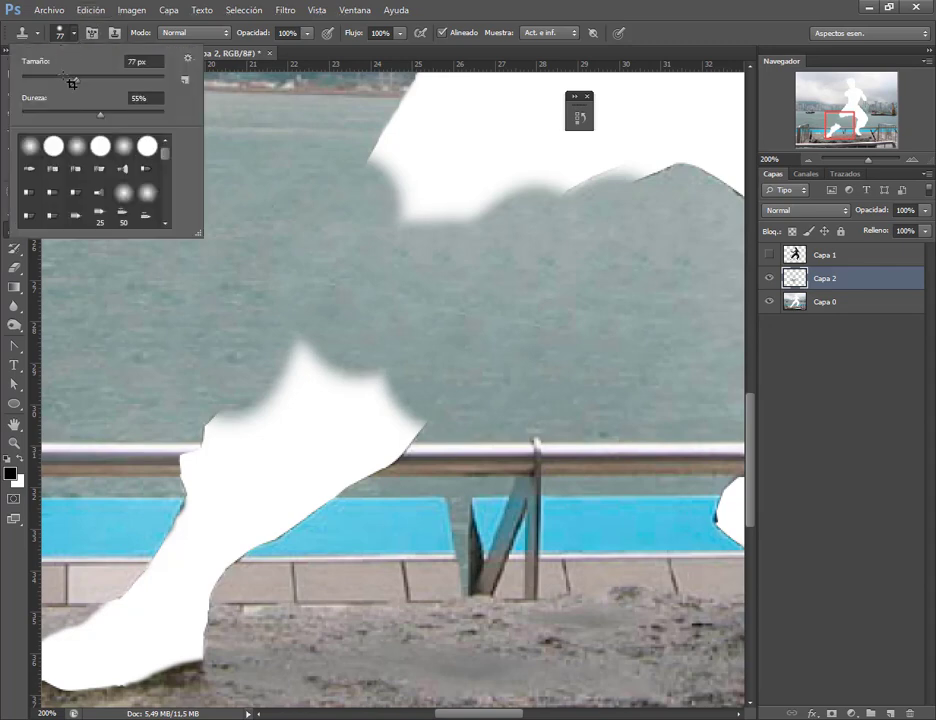
{"action": "left_click_drag", "start_coordinate": [65, 77], "coordinate": [58, 97]}
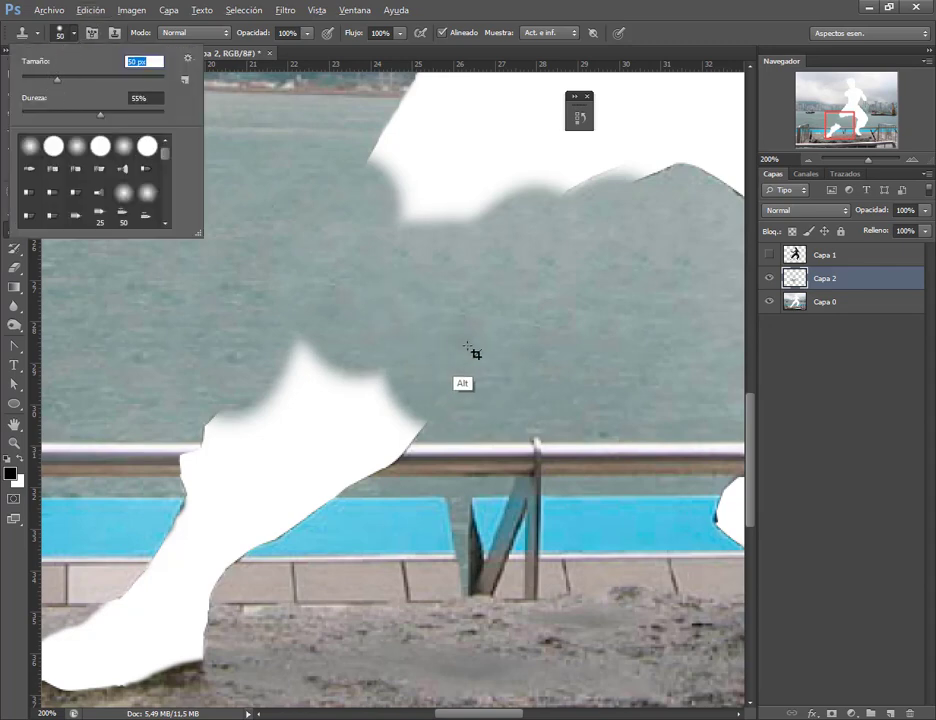
{"action": "key", "text": "Return"}
{"action": "mouse_move", "coordinate": [352, 372]}
{"action": "left_mouse_down"}
{"action": "mouse_move", "coordinate": [299, 387]}
{"action": "mouse_move", "coordinate": [366, 382]}
{"action": "left_mouse_up"}
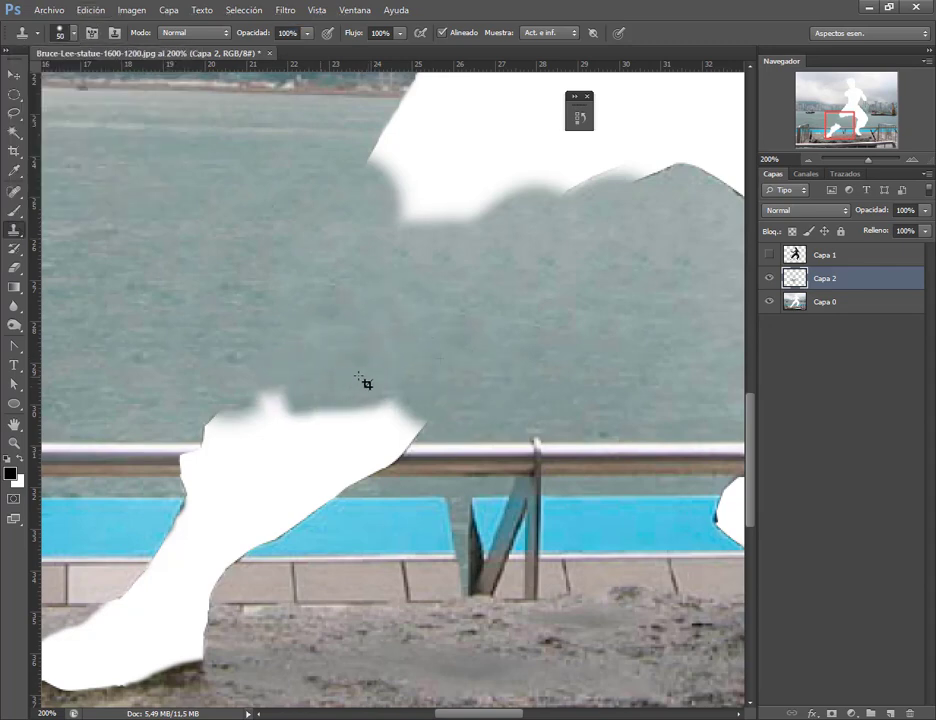
{"action": "left_click", "coordinate": [474, 362], "text": "alt"}
{"action": "left_click", "coordinate": [452, 266]}
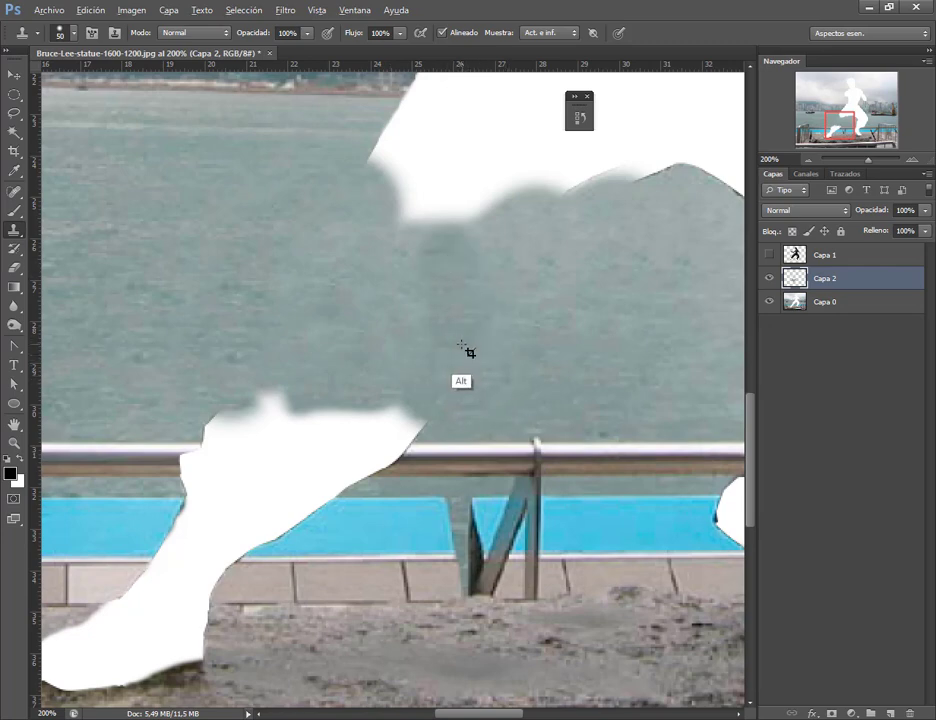
{"action": "left_click", "coordinate": [583, 241], "text": "alt"}
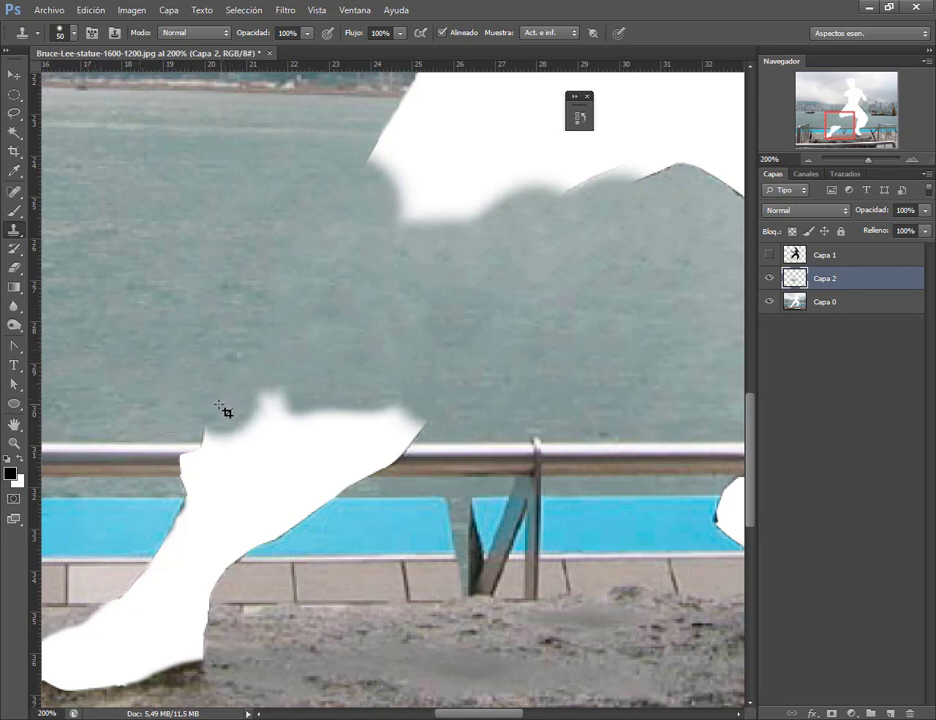
{"action": "left_click_drag", "start_coordinate": [303, 418], "coordinate": [443, 418]}
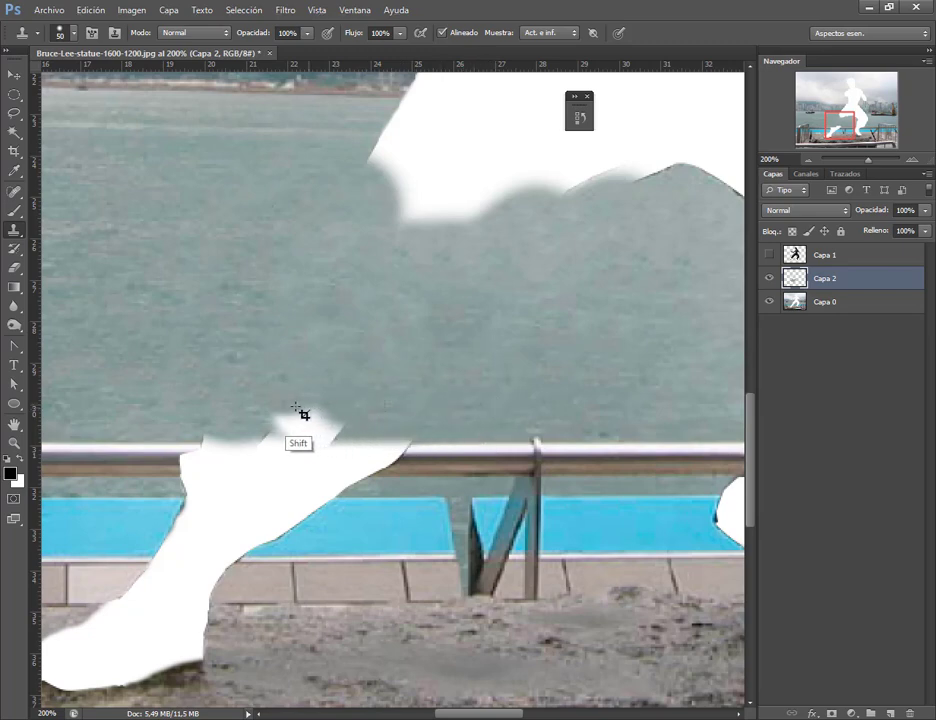
{"action": "mouse_move", "coordinate": [350, 420]}
{"action": "left_mouse_down"}
{"action": "mouse_move", "coordinate": [385, 416]}
{"action": "mouse_move", "coordinate": [342, 417]}
{"action": "left_mouse_up"}
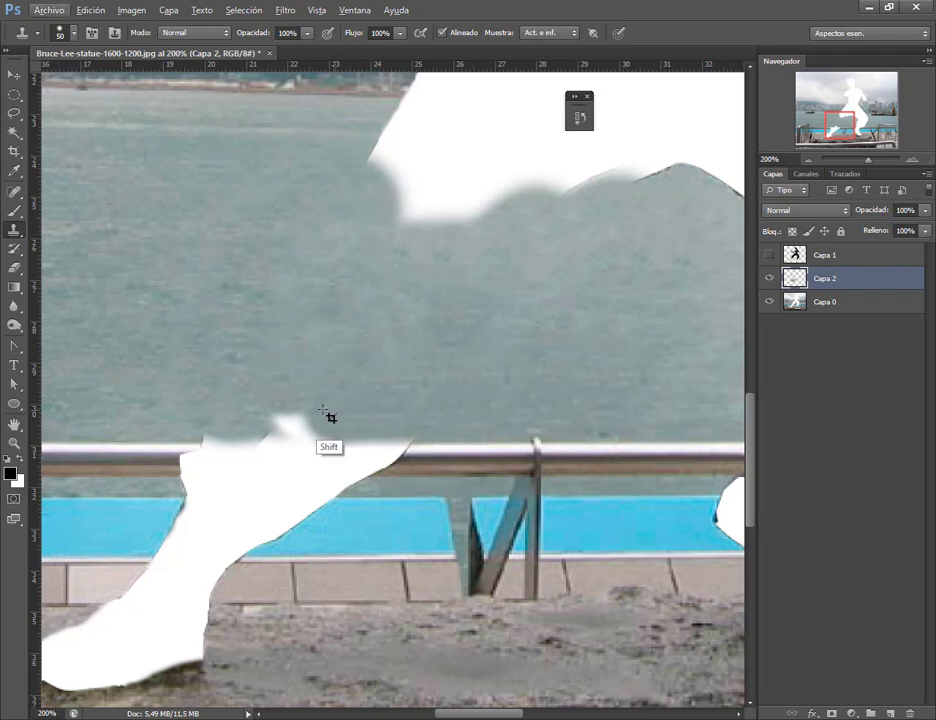
{"action": "left_click", "coordinate": [263, 418], "text": "shift"}
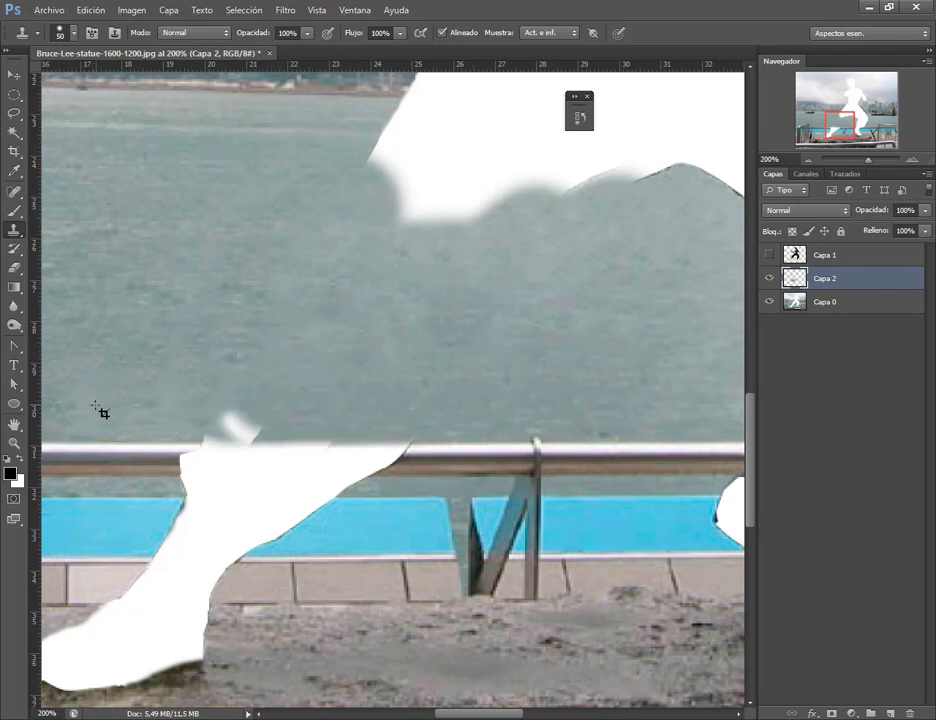
{"action": "left_click", "coordinate": [222, 422]}
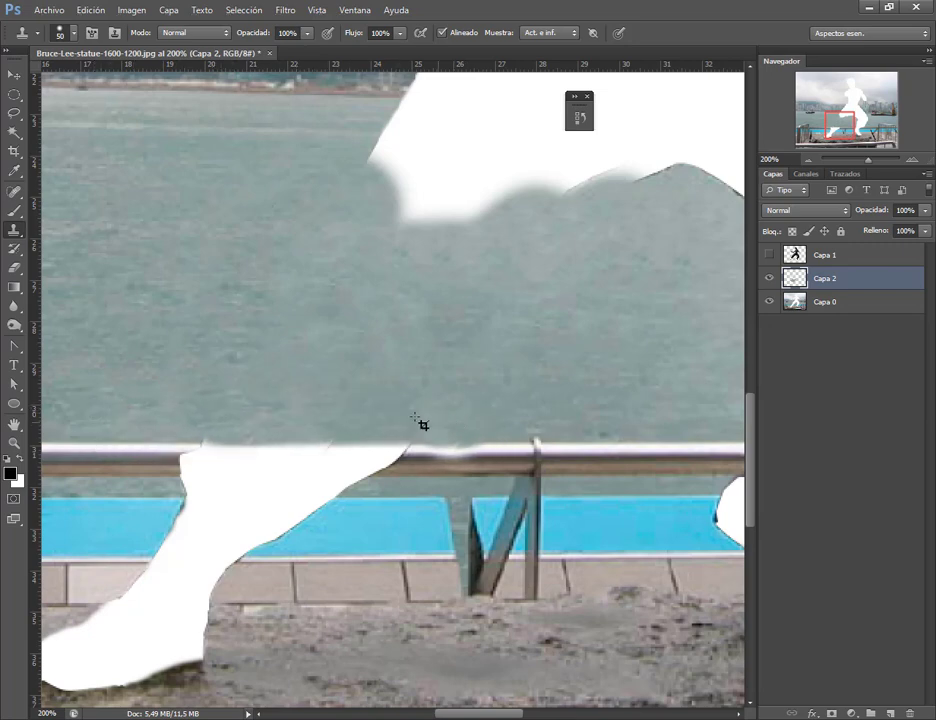
Clone railing texture across the gap over the white blob, removing a duplicated post
{"action": "left_click_drag", "start_coordinate": [422, 426], "coordinate": [441, 318]}
{"action": "left_click", "coordinate": [500, 400]}
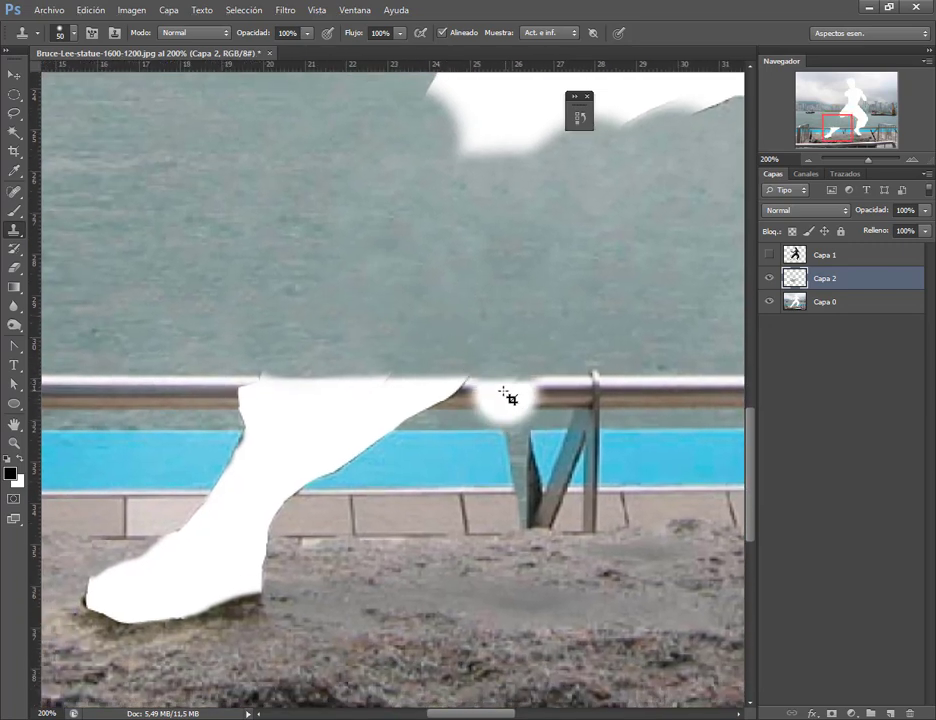
{"action": "key", "text": "ctrl+z"}
{"action": "left_click_drag", "start_coordinate": [472, 392], "coordinate": [449, 400]}
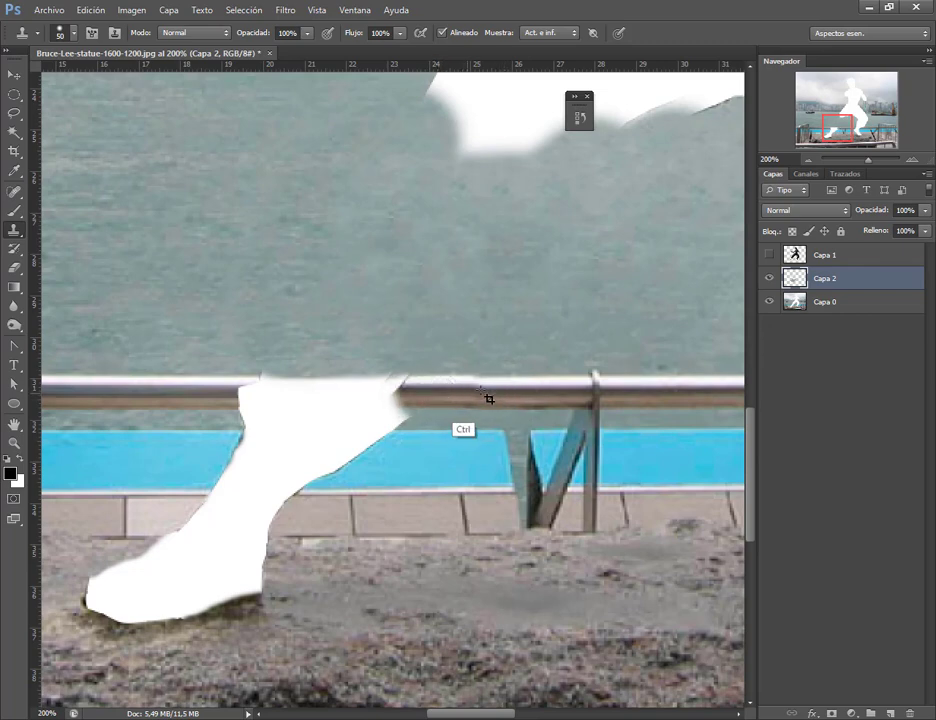
{"action": "left_click_drag", "start_coordinate": [435, 399], "coordinate": [541, 398]}
{"action": "left_click", "coordinate": [537, 400]}
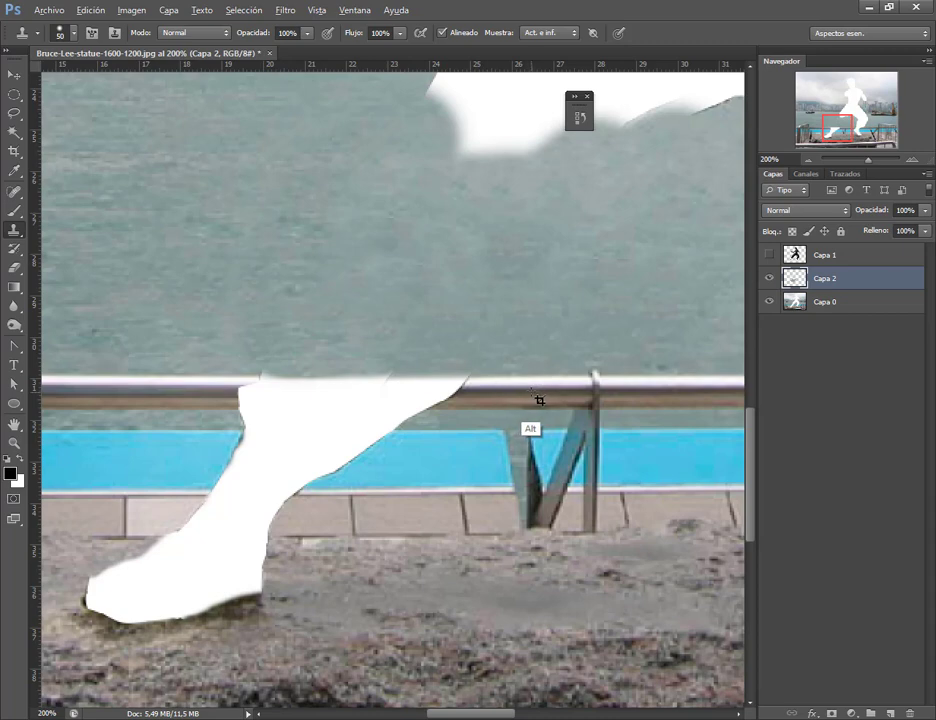
{"action": "left_click", "coordinate": [449, 400]}
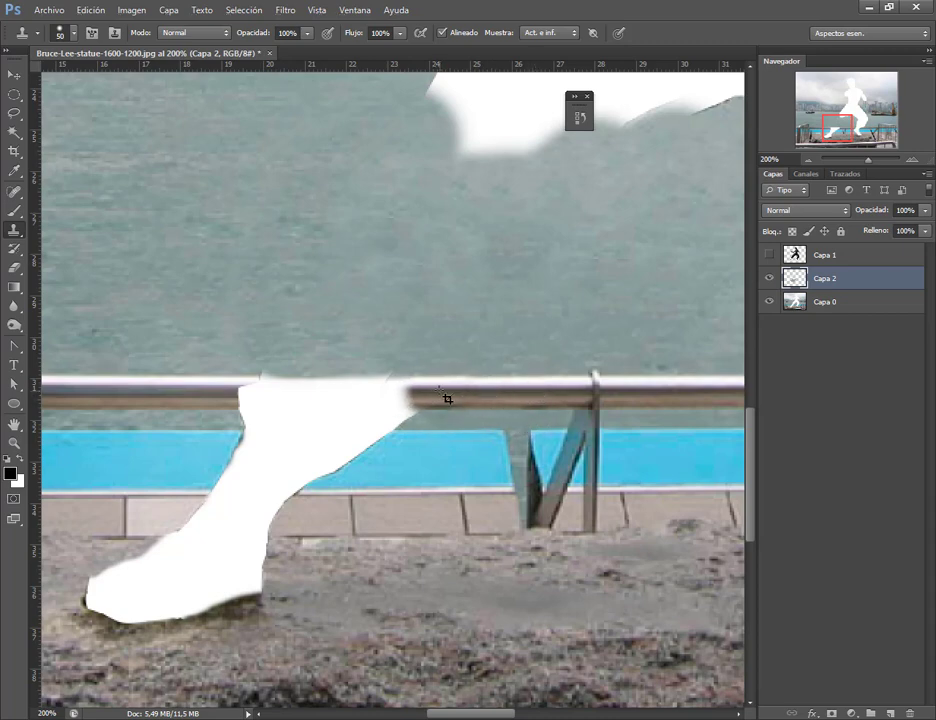
{"action": "left_click", "coordinate": [447, 400]}
Extend the cloned railing over the white patch, undoing stray strokes
{"action": "right_click", "coordinate": [447, 400]}
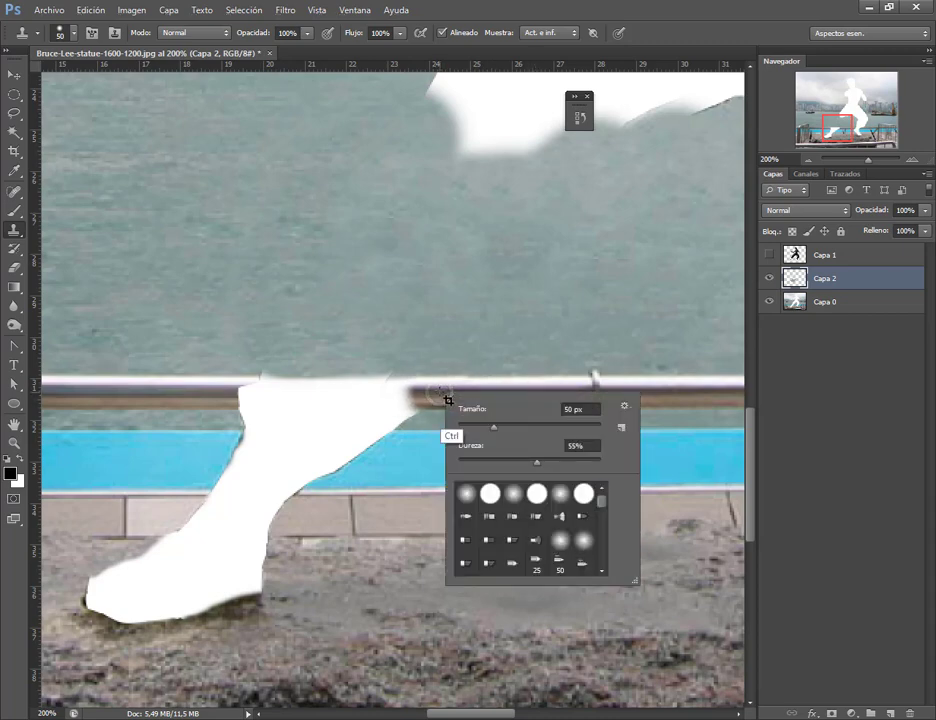
{"action": "left_click", "coordinate": [447, 400]}
{"action": "right_click", "coordinate": [446, 399]}
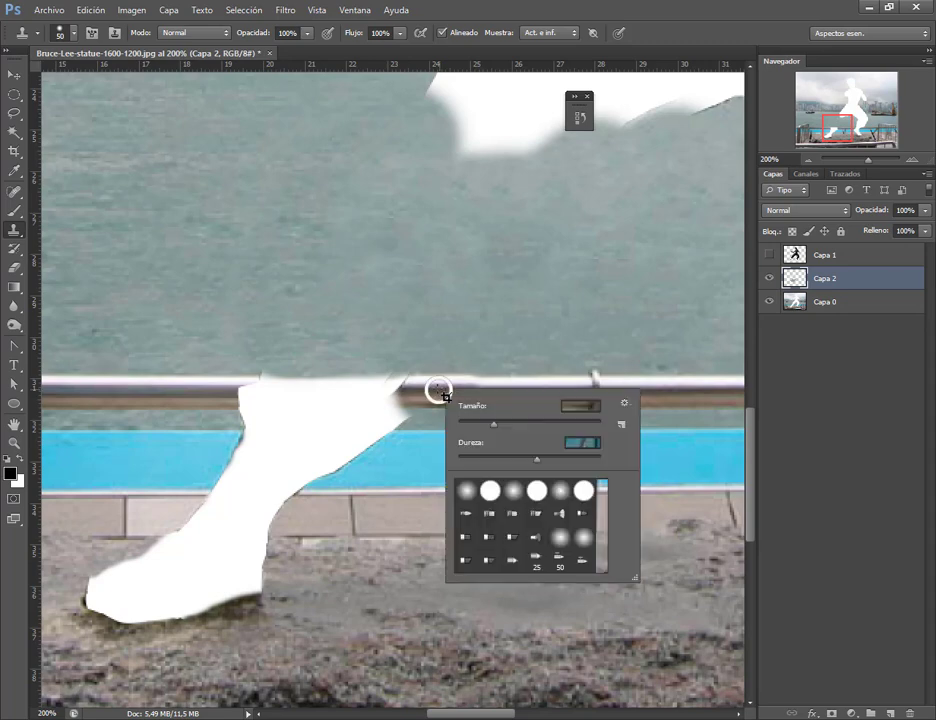
{"action": "left_click", "coordinate": [446, 399]}
{"action": "key", "text": "ctrl+z"}
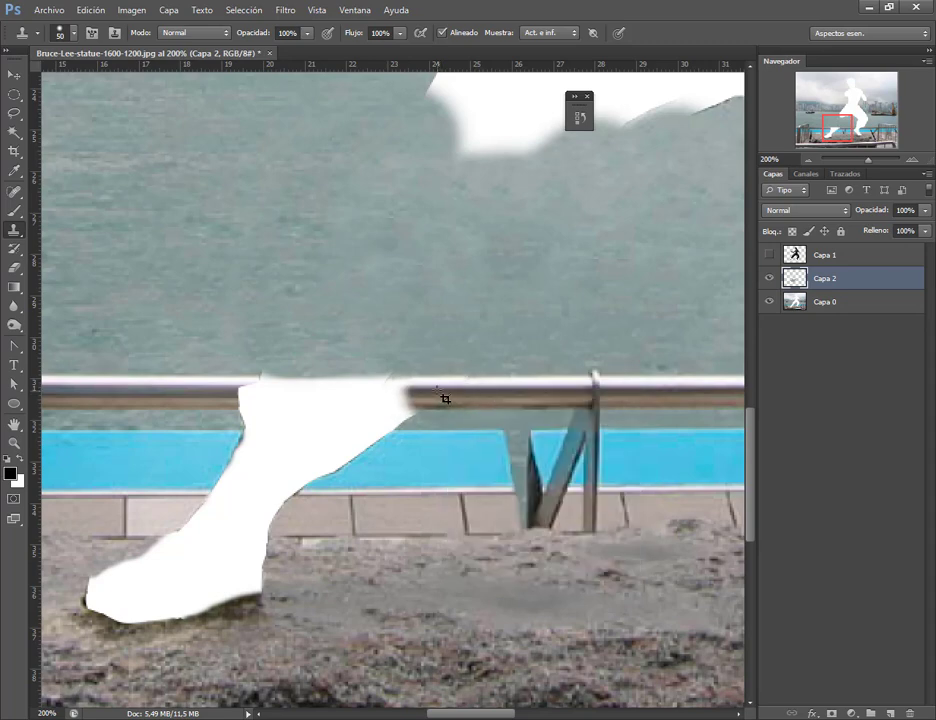
{"action": "mouse_move", "coordinate": [438, 399]}
{"action": "left_mouse_down"}
{"action": "mouse_move", "coordinate": [359, 397]}
{"action": "mouse_move", "coordinate": [394, 410]}
{"action": "mouse_move", "coordinate": [346, 398]}
{"action": "left_mouse_up"}
{"action": "key", "text": "ctrl+alt+z"}
{"action": "left_click", "coordinate": [528, 397], "text": "alt"}
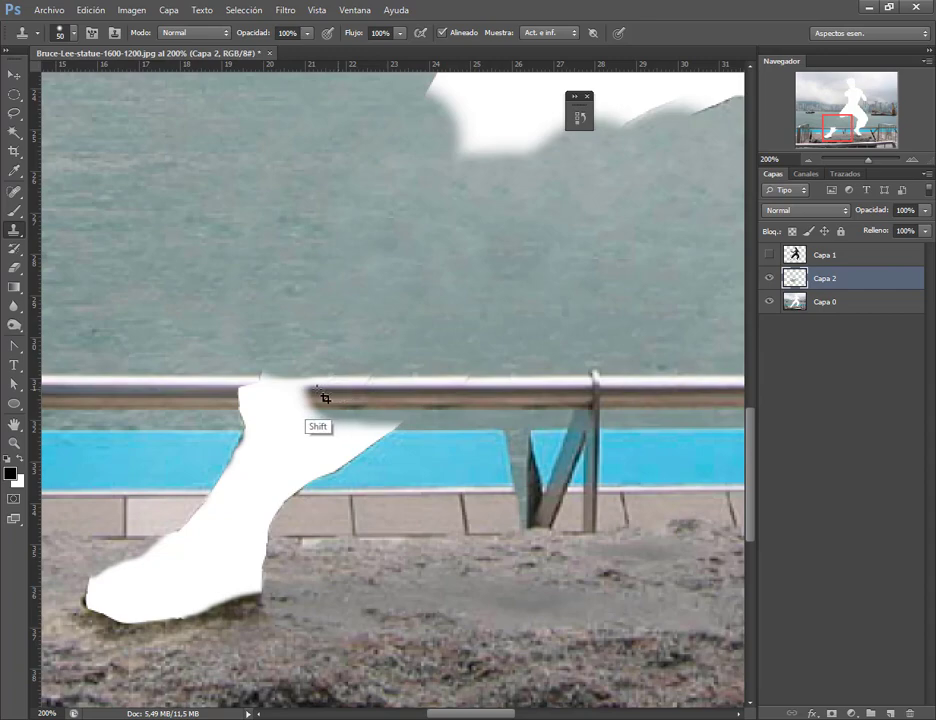
Repaint the railing across the top of the white leg, stepping back failed strokes
{"action": "left_click_drag", "start_coordinate": [307, 392], "coordinate": [322, 400]}
{"action": "key", "text": "ctrl+z"}
{"action": "key", "text": "ctrl+alt+z"}
{"action": "left_click_drag", "start_coordinate": [368, 402], "coordinate": [378, 398]}
{"action": "left_click_drag", "start_coordinate": [371, 388], "coordinate": [373, 404]}
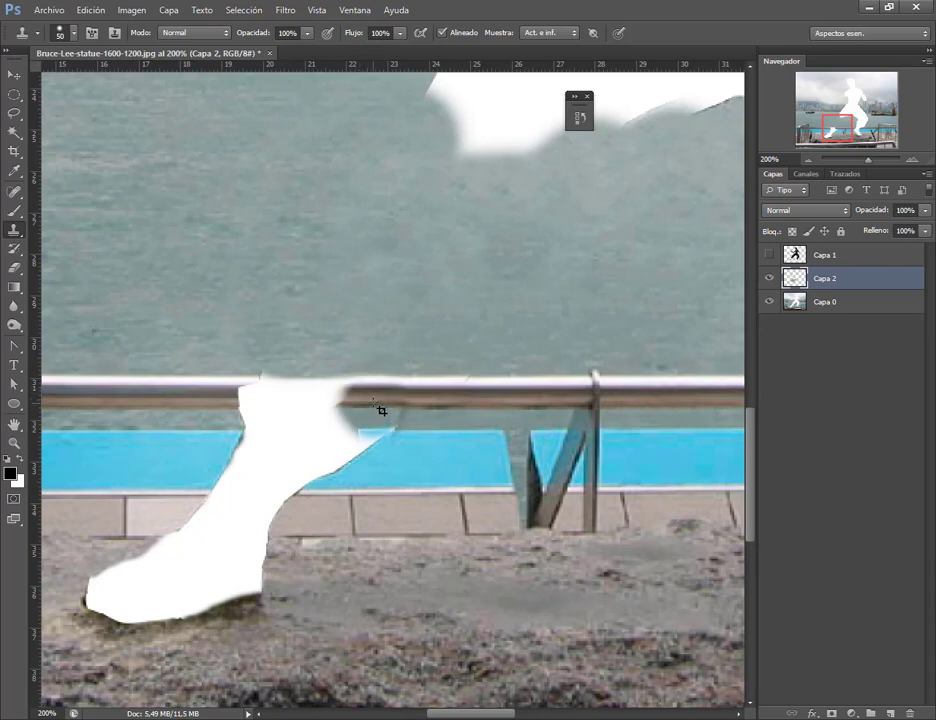
{"action": "key", "text": "ctrl+alt+z"}
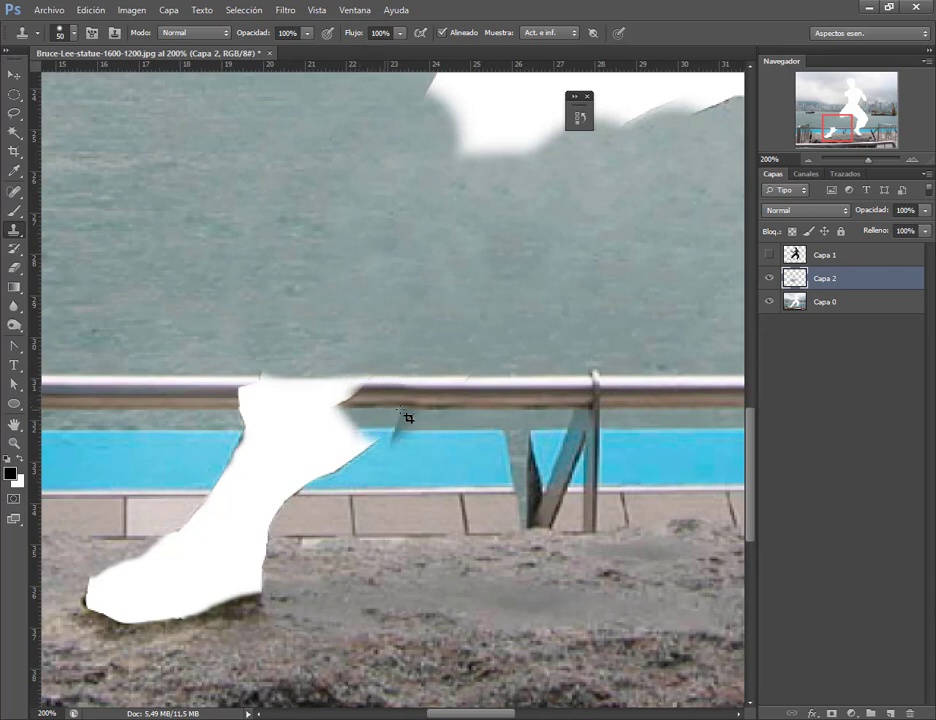
{"action": "key", "text": "ctrl+alt+z"}
{"action": "left_click_drag", "start_coordinate": [388, 408], "coordinate": [362, 404]}
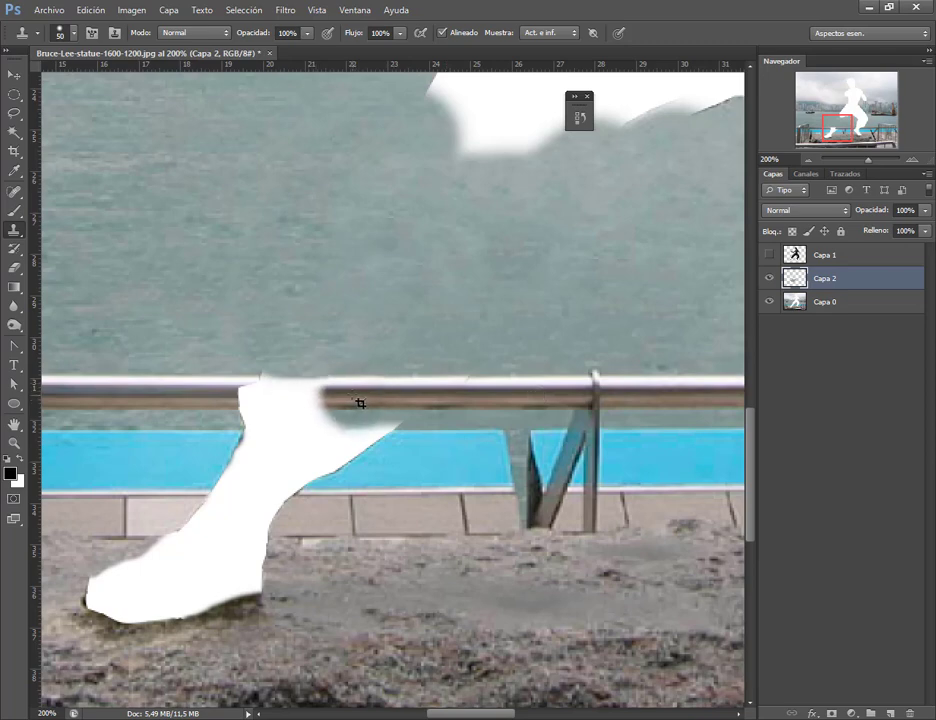
{"action": "right_click", "coordinate": [352, 397]}
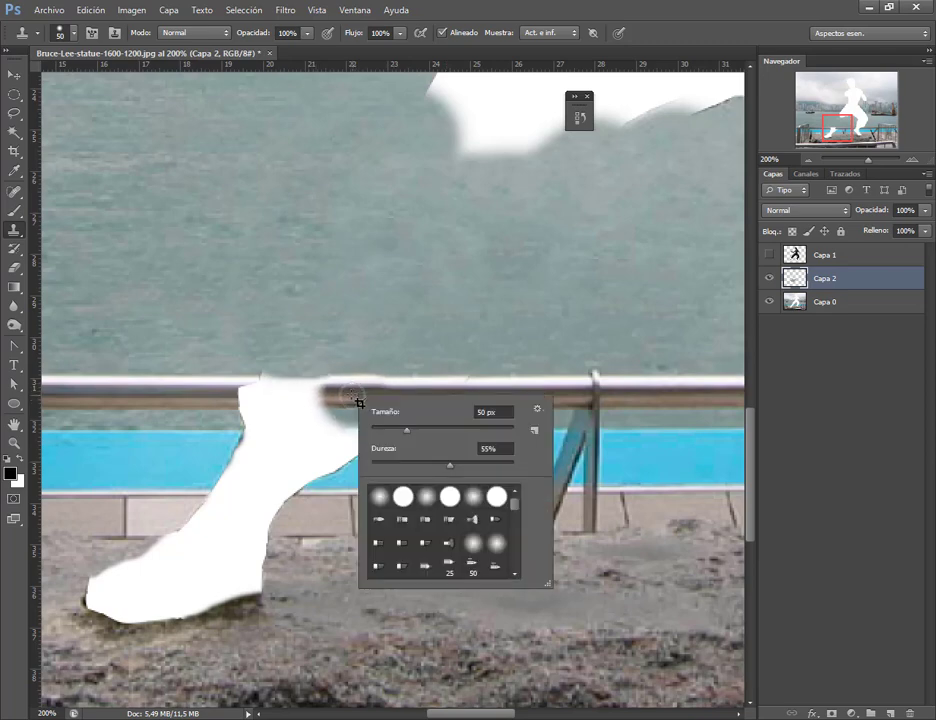
{"action": "key", "text": "Escape"}
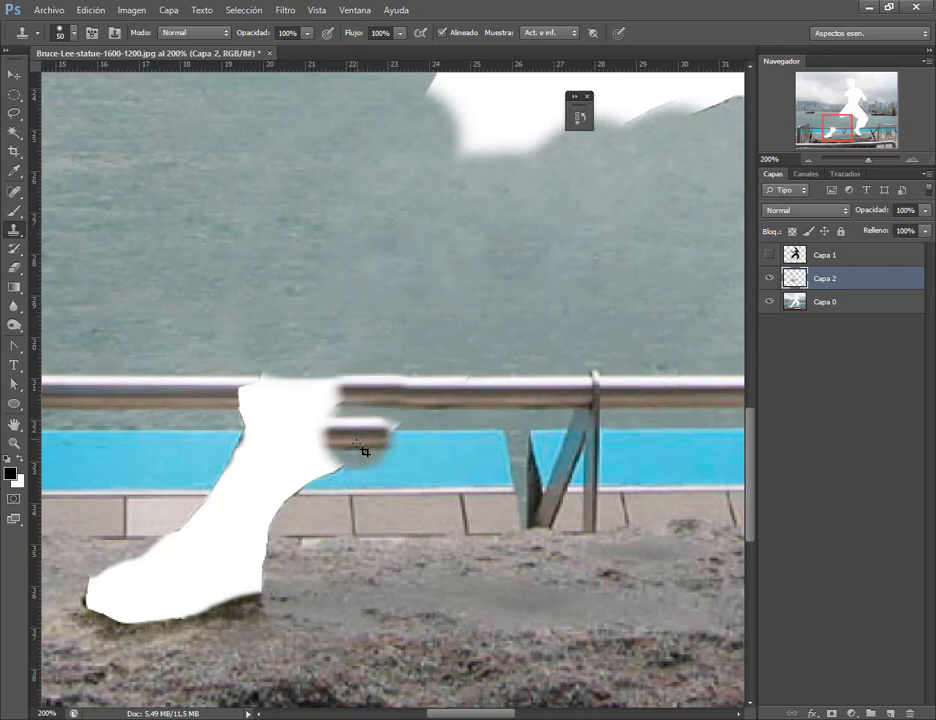
{"action": "left_click_drag", "start_coordinate": [388, 415], "coordinate": [393, 404]}
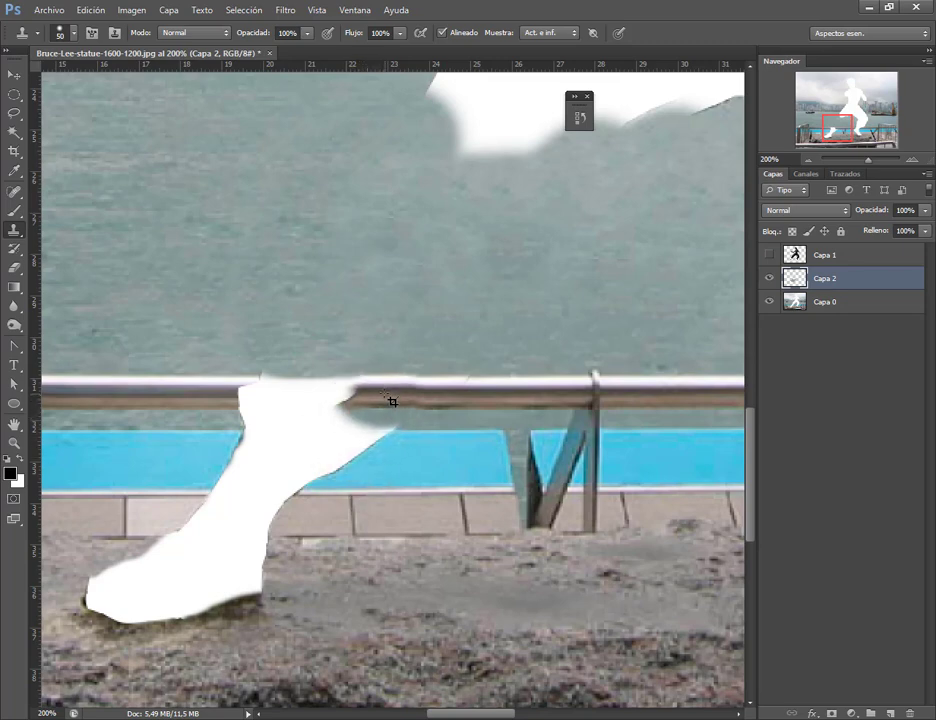
{"action": "left_click_drag", "start_coordinate": [390, 400], "coordinate": [272, 407]}
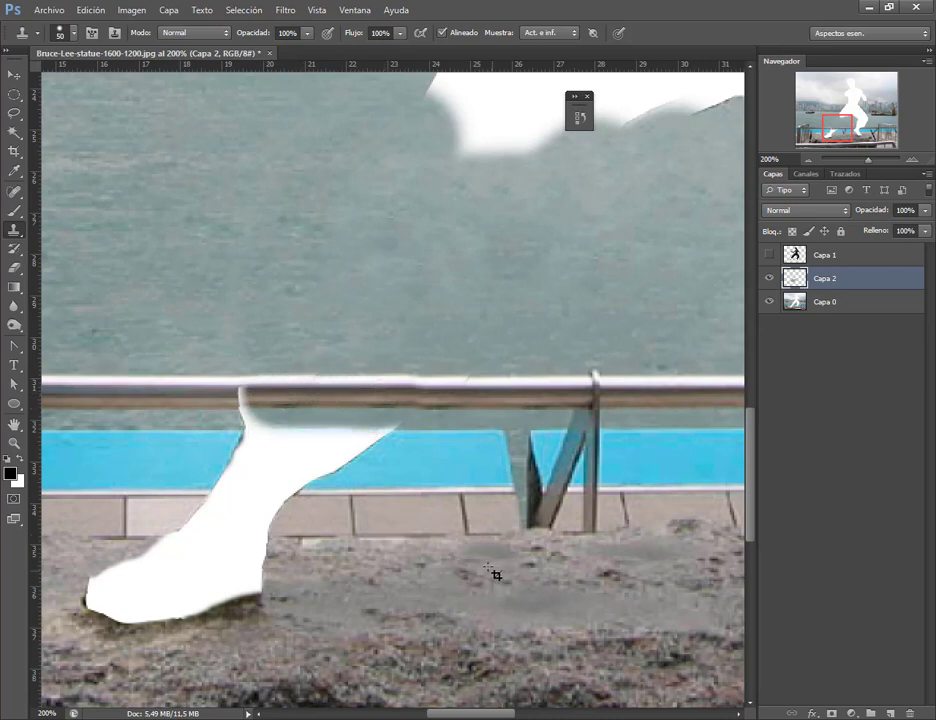
Sample clean railing to cover the remaining white and smooth the seam
{"action": "left_click", "coordinate": [165, 397], "text": "alt"}
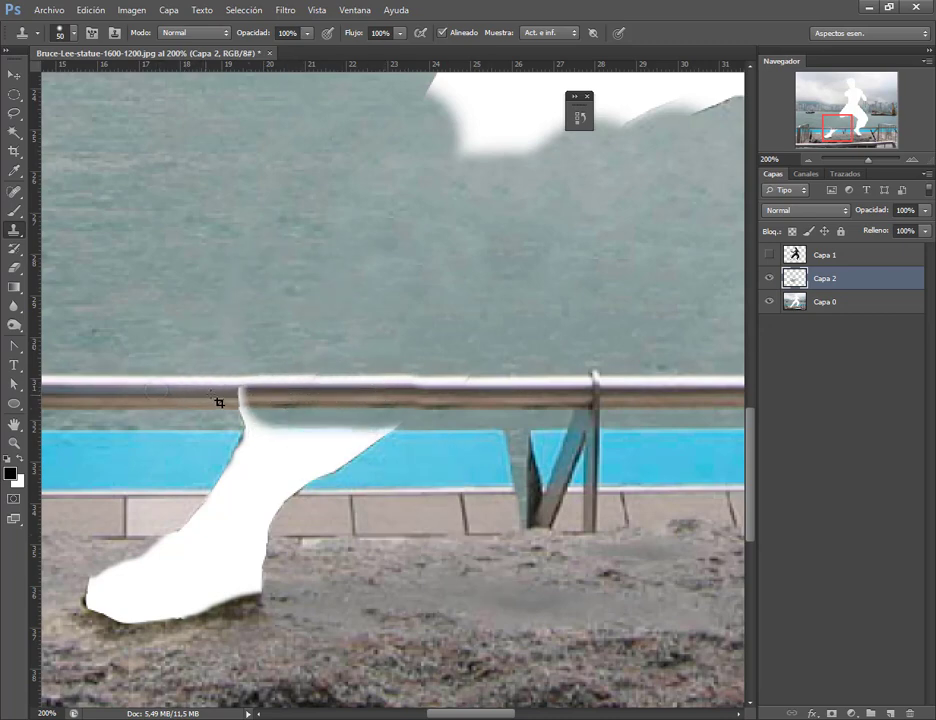
{"action": "left_click_drag", "start_coordinate": [219, 402], "coordinate": [240, 397]}
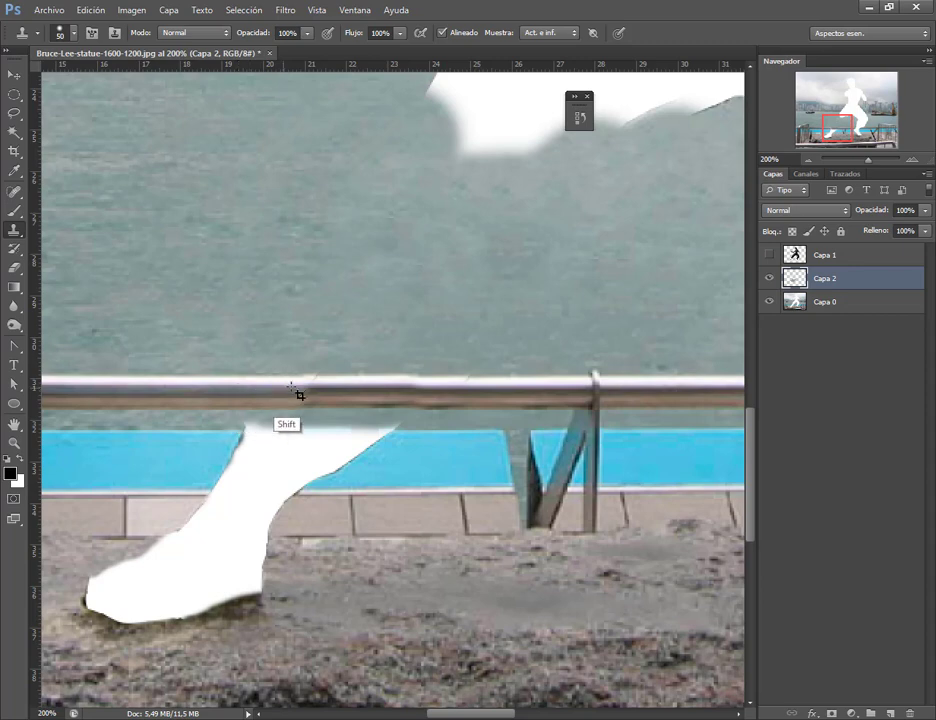
{"action": "left_click_drag", "start_coordinate": [299, 389], "coordinate": [328, 389]}
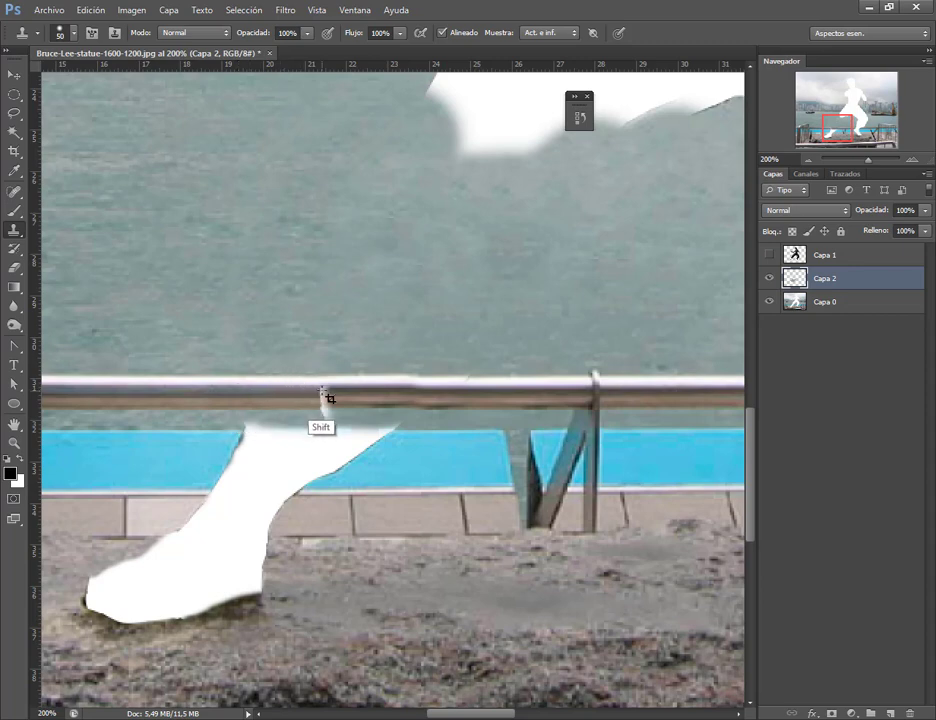
{"action": "left_click", "coordinate": [527, 402], "text": "alt"}
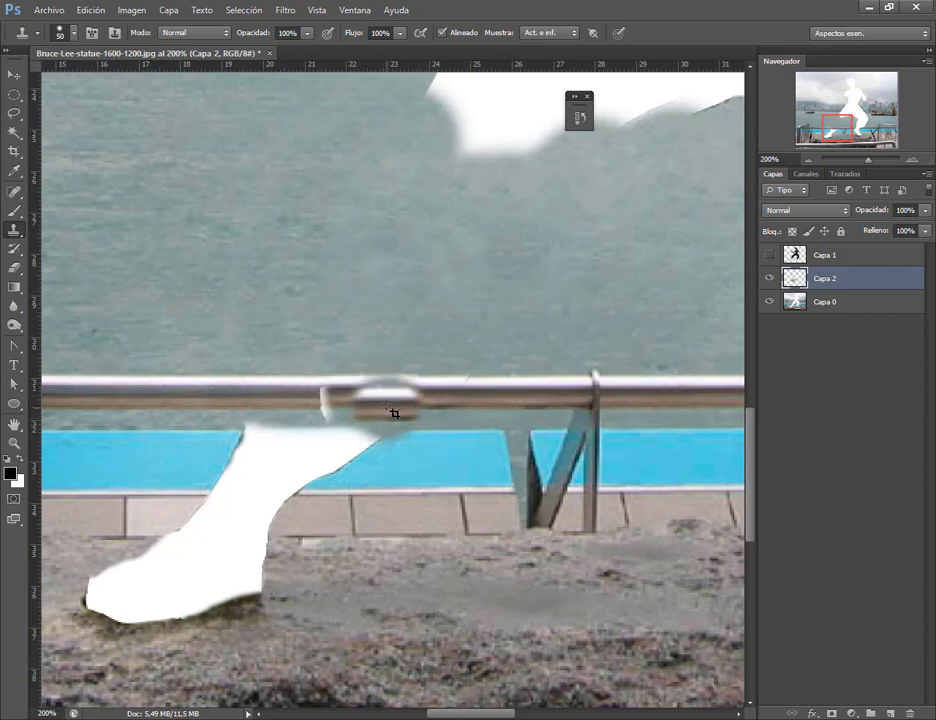
{"action": "left_click", "coordinate": [395, 405]}
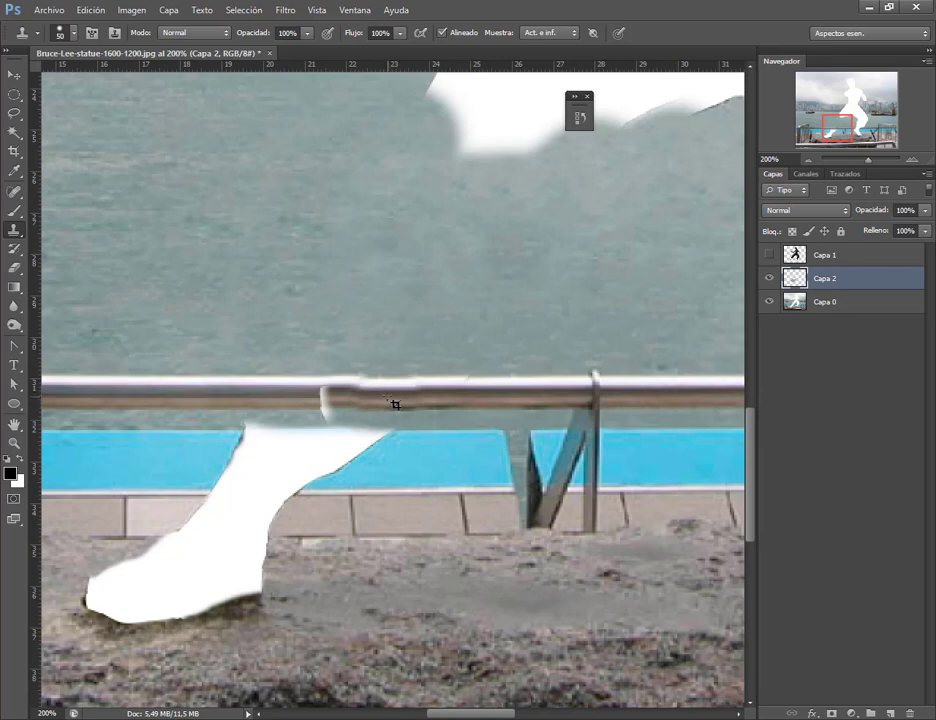
{"action": "right_click", "coordinate": [382, 399]}
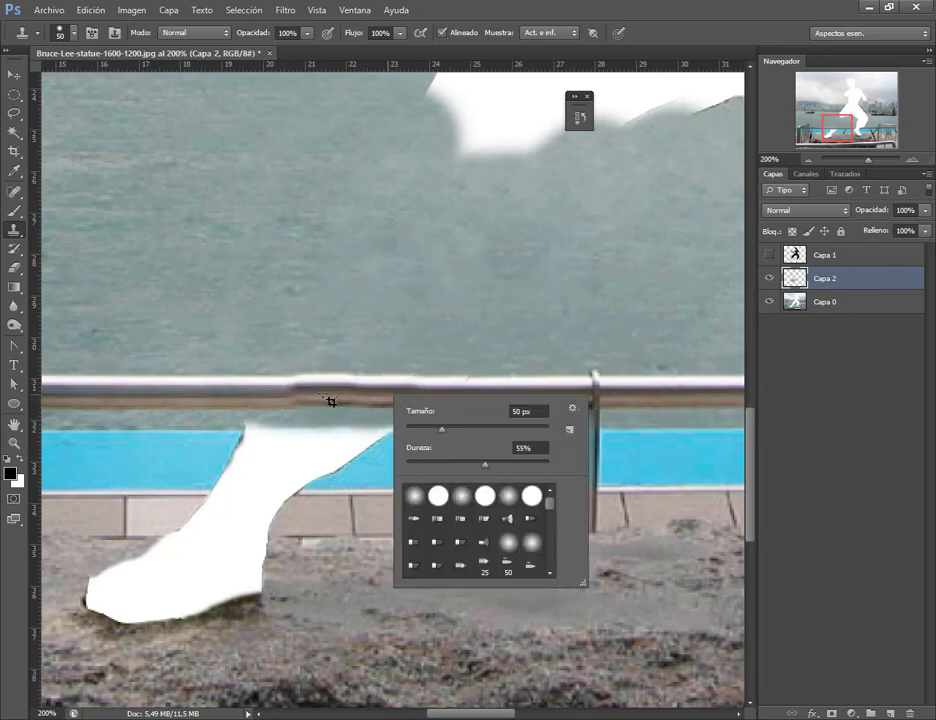
{"action": "key", "text": "Return"}
Clone away the dark post in the blue strip and paint railing over the leg top
{"action": "left_click", "coordinate": [397, 468]}
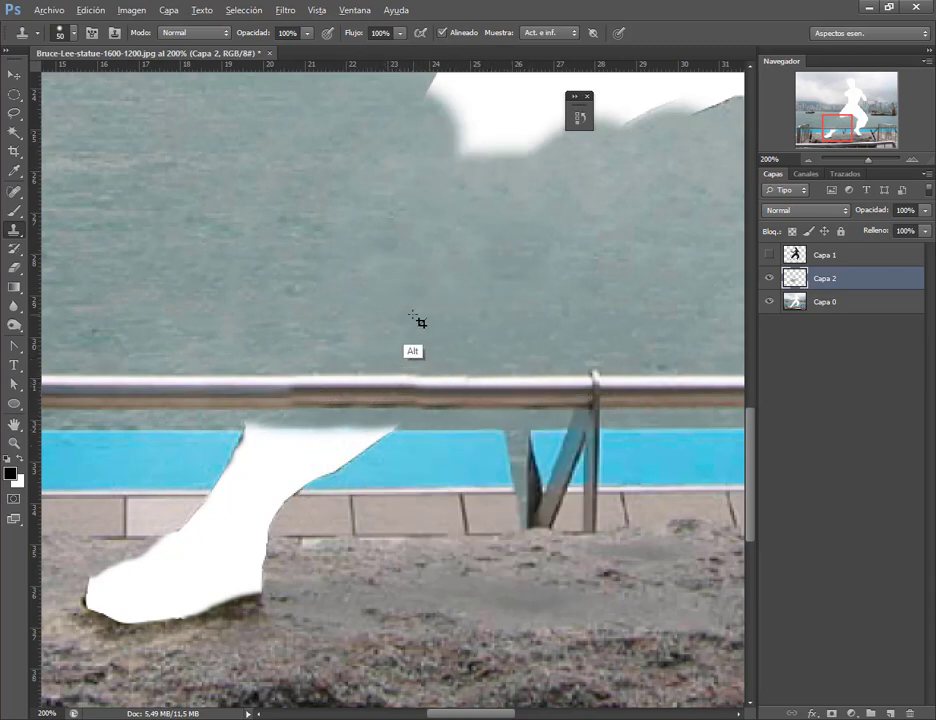
{"action": "left_click", "coordinate": [431, 461], "text": "alt"}
{"action": "left_click_drag", "start_coordinate": [219, 466], "coordinate": [254, 466]}
{"action": "key", "text": "ctrl+z"}
{"action": "left_click", "coordinate": [190, 404], "text": "alt"}
{"action": "left_click_drag", "start_coordinate": [250, 410], "coordinate": [318, 407]}
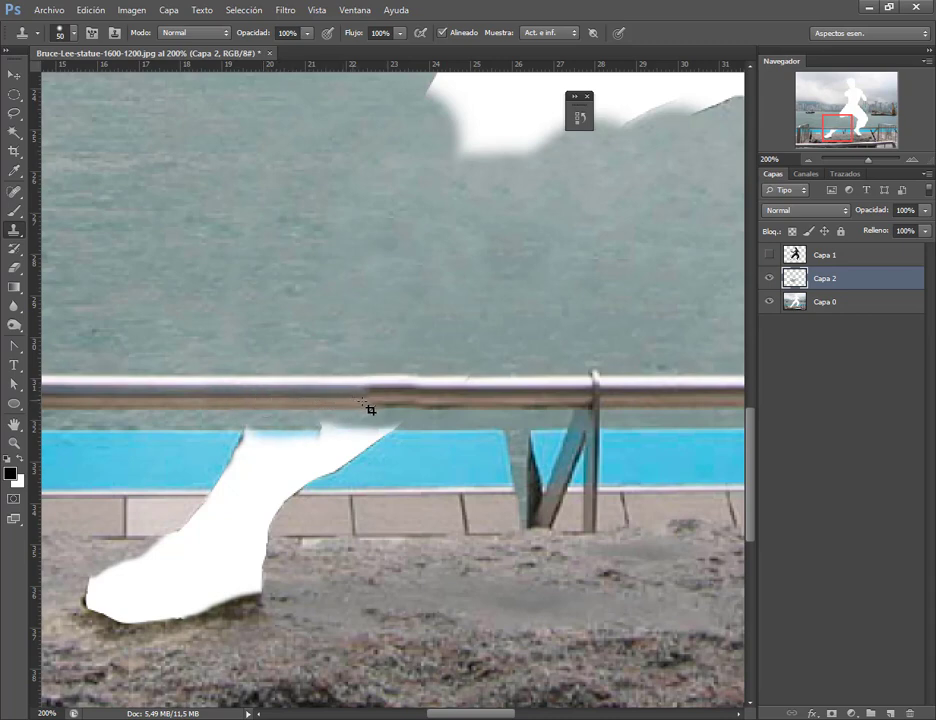
Tone down the bright railing highlight and drop the brush to 30 px
{"action": "left_click", "coordinate": [203, 411], "text": "alt"}
{"action": "left_click", "coordinate": [405, 408]}
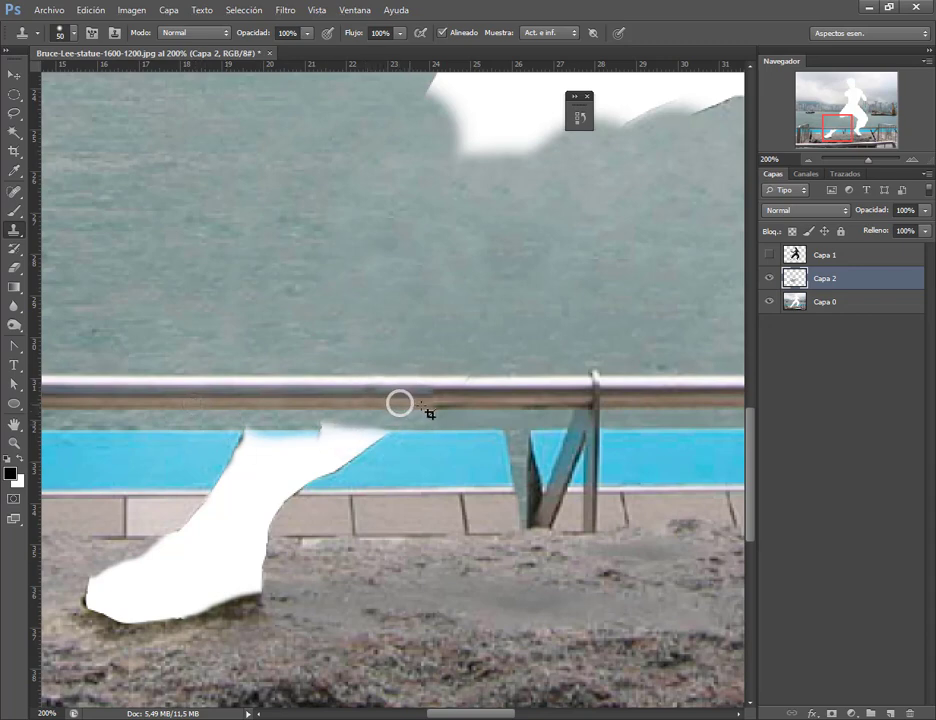
{"action": "left_click_drag", "start_coordinate": [399, 403], "coordinate": [438, 405]}
{"action": "left_click", "coordinate": [73, 33]}
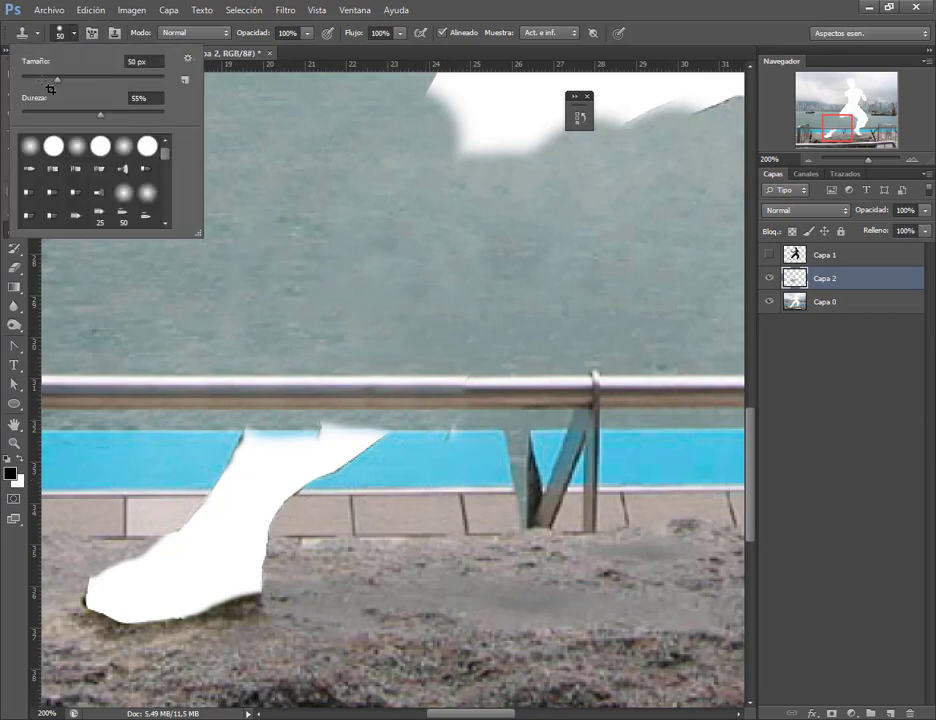
{"action": "left_click", "coordinate": [430, 390], "text": "alt"}
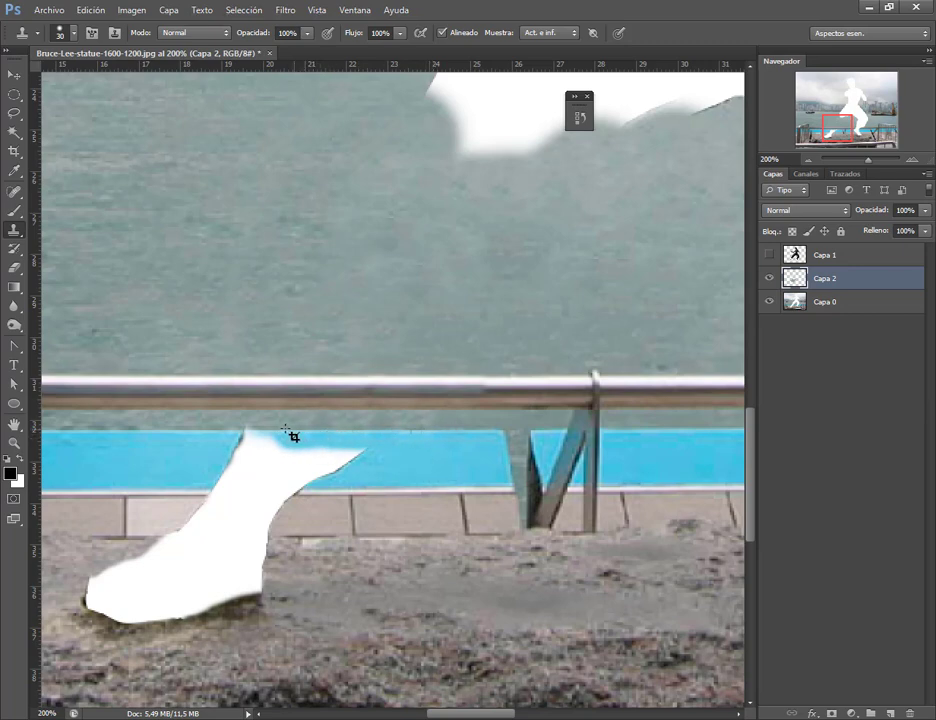
Clone the blue strip over the upper part of the white leg
{"action": "key", "text": "alt"}
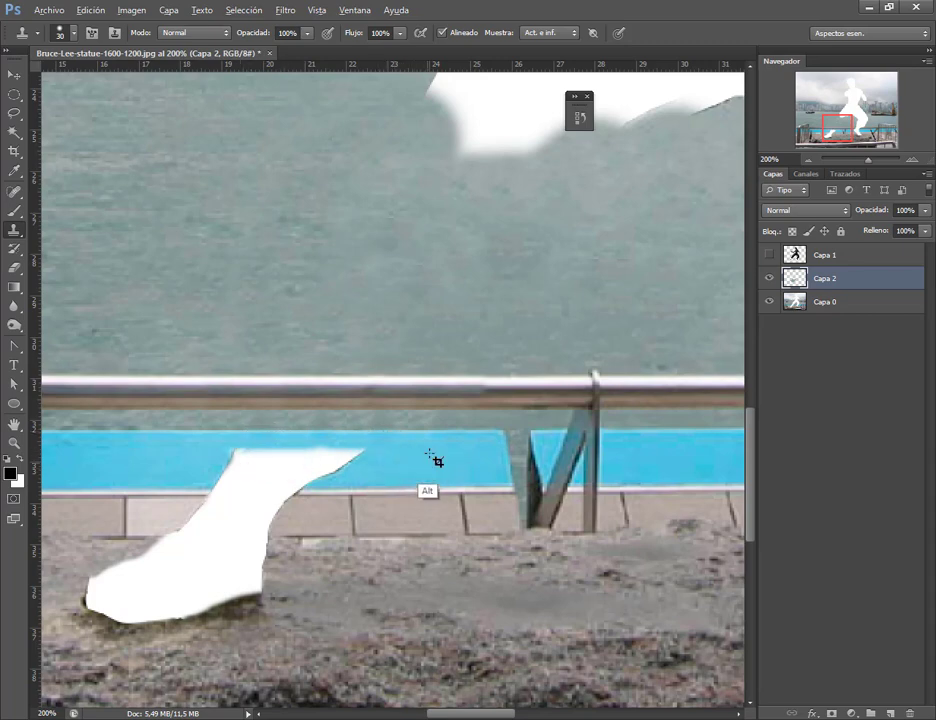
{"action": "mouse_move", "coordinate": [400, 485]}
{"action": "left_mouse_down"}
{"action": "mouse_move", "coordinate": [415, 467]}
{"action": "mouse_move", "coordinate": [347, 461]}
{"action": "left_mouse_up"}
{"action": "mouse_move", "coordinate": [334, 462]}
{"action": "left_mouse_down"}
{"action": "mouse_move", "coordinate": [233, 464]}
{"action": "mouse_move", "coordinate": [288, 468]}
{"action": "left_mouse_up"}
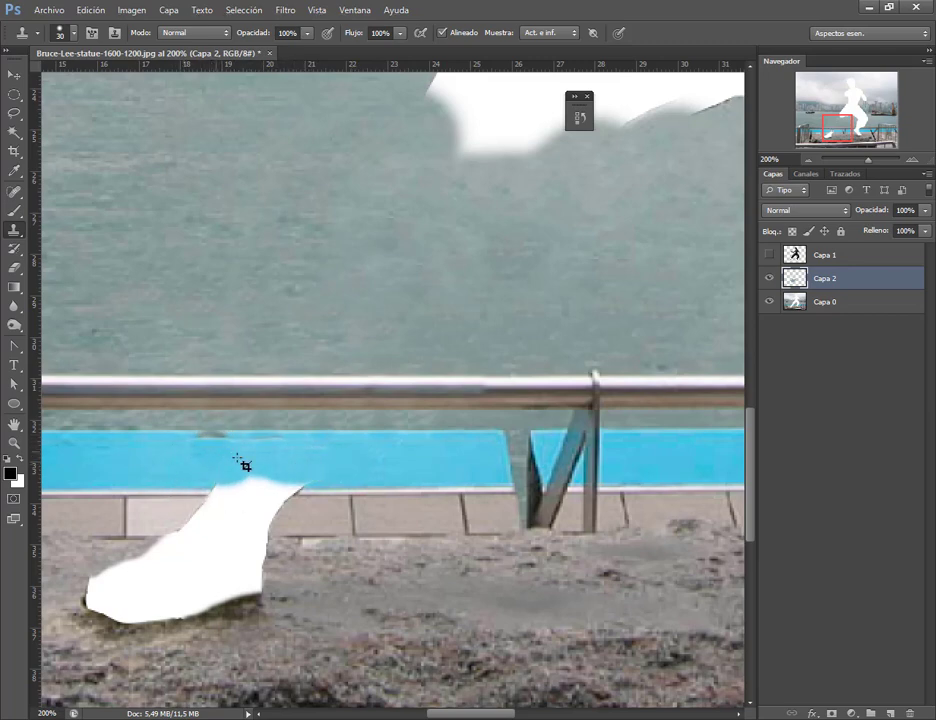
{"action": "left_click", "coordinate": [368, 440], "text": "alt"}
{"action": "left_click", "coordinate": [331, 468], "text": "alt"}
{"action": "left_click", "coordinate": [363, 453], "text": "alt"}
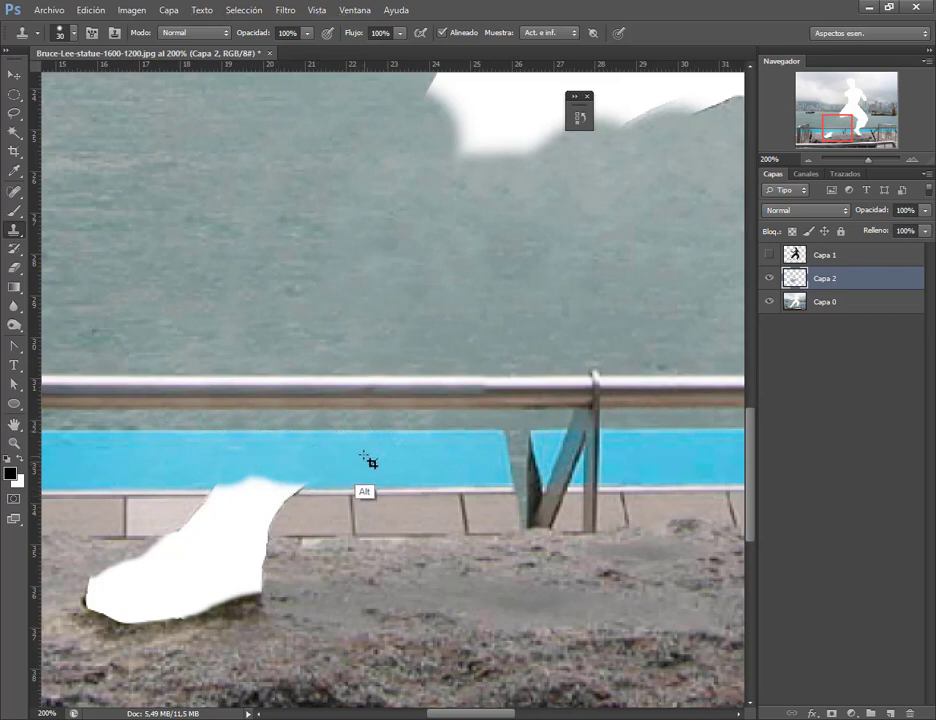
{"action": "left_click_drag", "start_coordinate": [309, 474], "coordinate": [230, 474]}
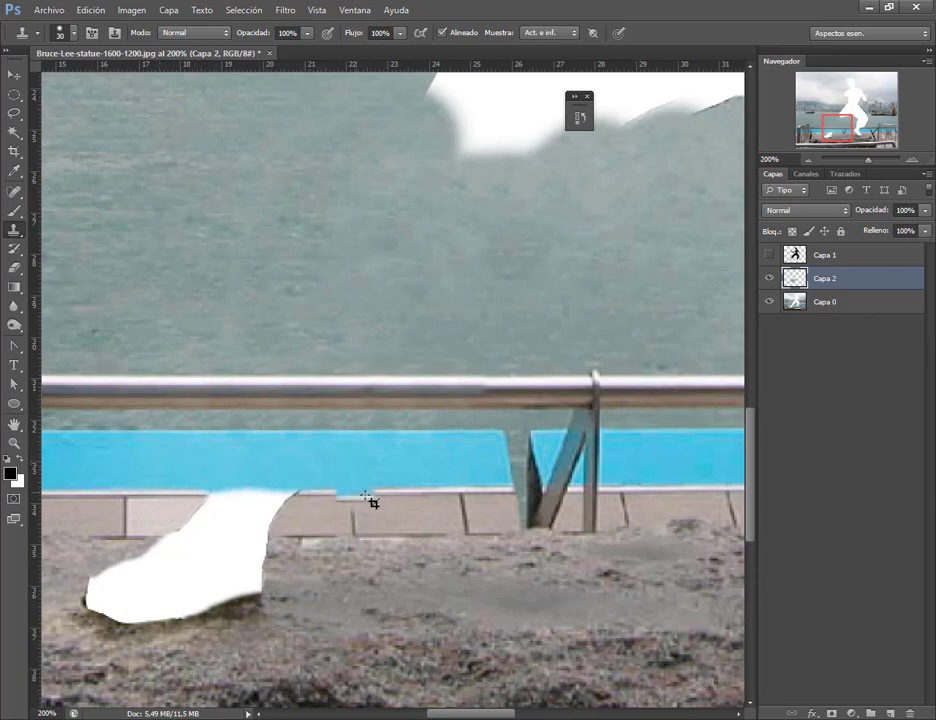
Clone paving tiles over the white patch's top-right beside the foot
{"action": "left_click_drag", "start_coordinate": [342, 487], "coordinate": [468, 443]}
{"action": "left_click", "coordinate": [536, 452], "text": "alt"}
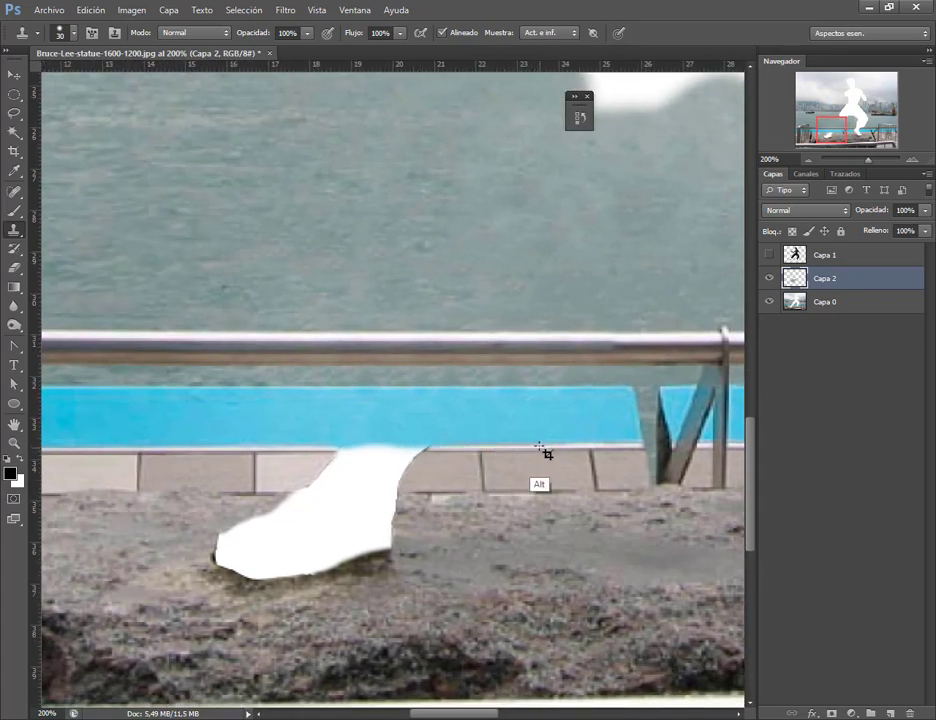
{"action": "mouse_move", "coordinate": [443, 487]}
{"action": "left_mouse_down"}
{"action": "mouse_move", "coordinate": [422, 462]}
{"action": "mouse_move", "coordinate": [376, 449]}
{"action": "mouse_move", "coordinate": [355, 452]}
{"action": "mouse_move", "coordinate": [359, 484]}
{"action": "mouse_move", "coordinate": [396, 462]}
{"action": "mouse_move", "coordinate": [366, 480]}
{"action": "mouse_move", "coordinate": [328, 464]}
{"action": "left_mouse_up"}
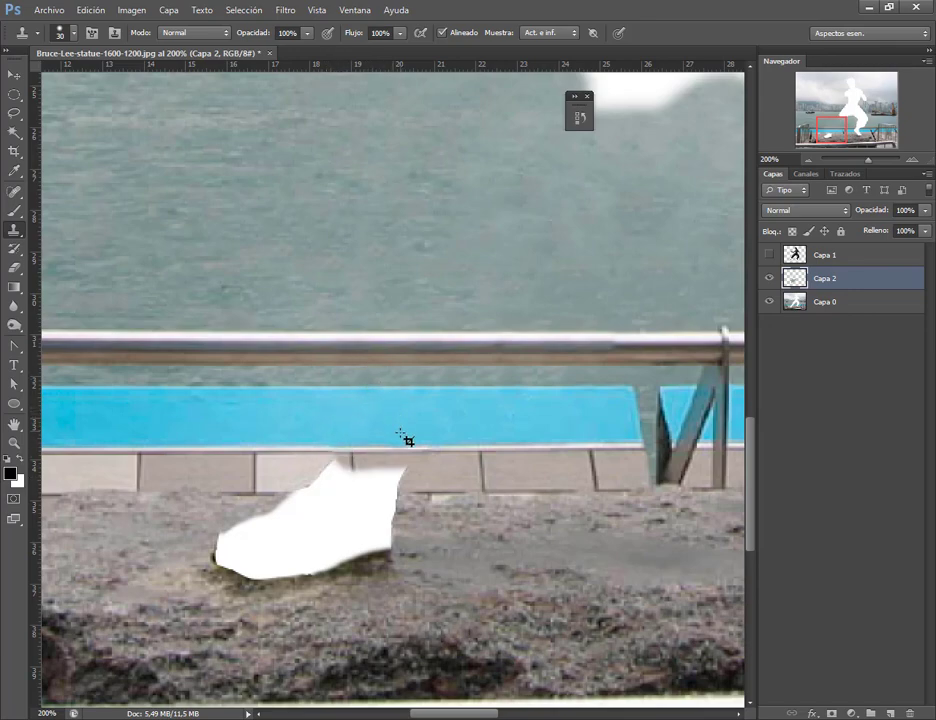
{"action": "mouse_move", "coordinate": [404, 438]}
{"action": "left_mouse_down"}
{"action": "mouse_move", "coordinate": [429, 370]}
{"action": "mouse_move", "coordinate": [431, 331]}
{"action": "mouse_move", "coordinate": [494, 328]}
{"action": "mouse_move", "coordinate": [532, 350]}
{"action": "mouse_move", "coordinate": [456, 345]}
{"action": "mouse_move", "coordinate": [464, 361]}
{"action": "left_mouse_up"}
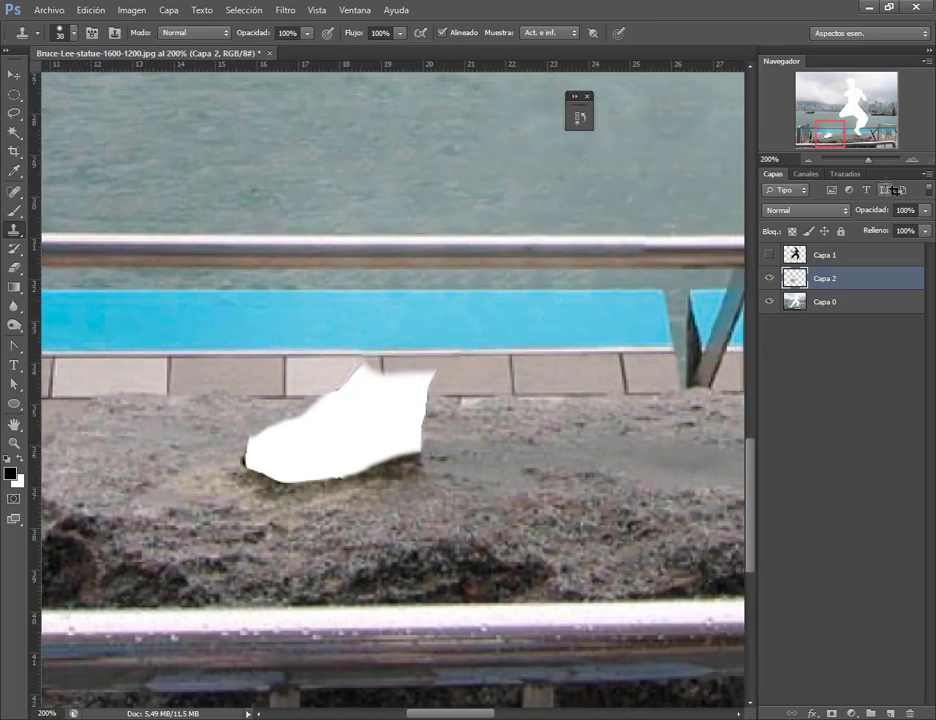
Zoom in and clone ground texture over the top and lower edge of the white gap
{"action": "key", "text": "ctrl+plus"}
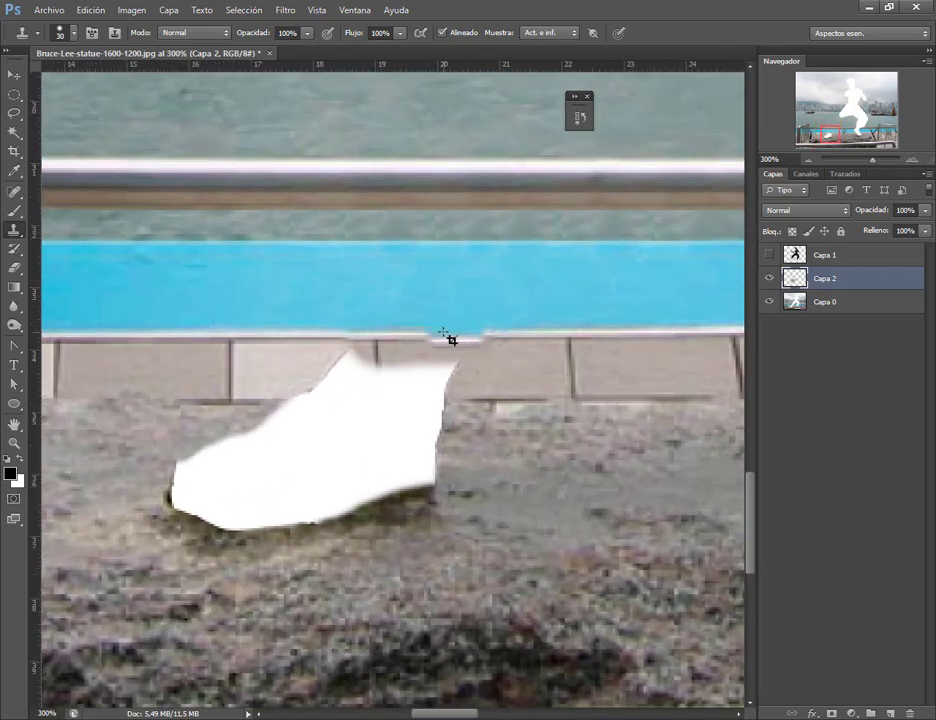
{"action": "left_click_drag", "start_coordinate": [341, 364], "coordinate": [286, 477]}
{"action": "mouse_move", "coordinate": [242, 535]}
{"action": "left_mouse_down"}
{"action": "mouse_move", "coordinate": [215, 543]}
{"action": "mouse_move", "coordinate": [182, 522]}
{"action": "mouse_move", "coordinate": [286, 536]}
{"action": "mouse_move", "coordinate": [376, 523]}
{"action": "left_mouse_up"}
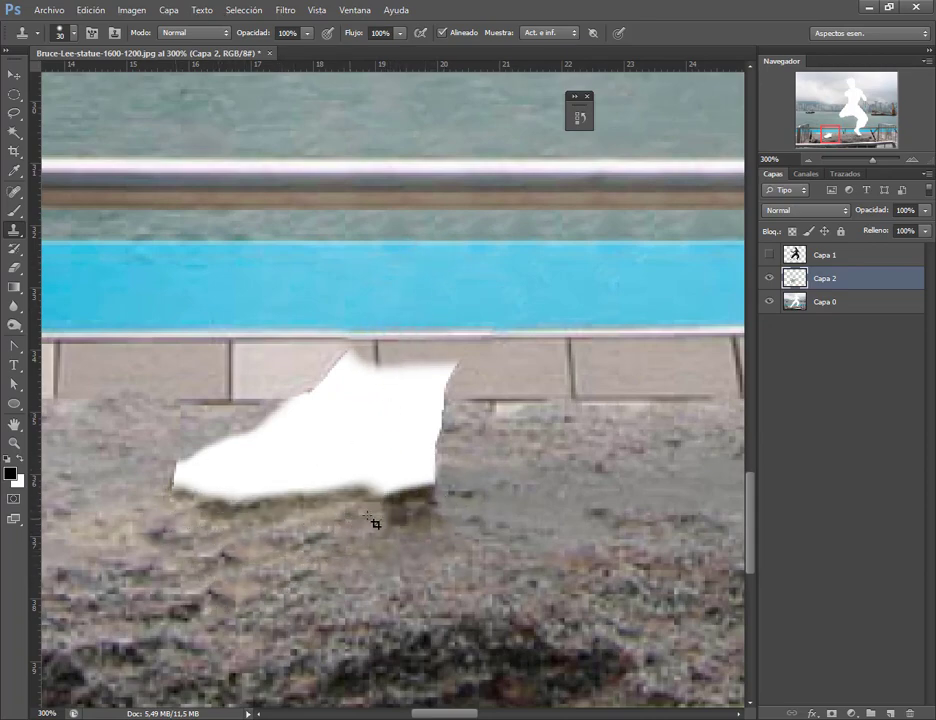
{"action": "left_click", "coordinate": [513, 488], "text": "alt"}
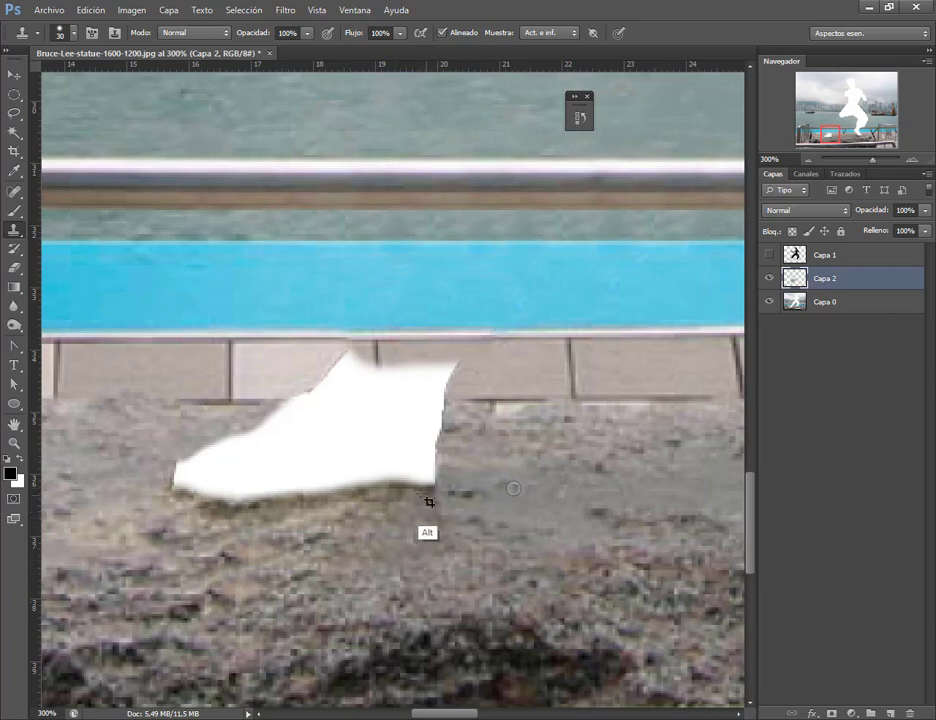
{"action": "left_click_drag", "start_coordinate": [416, 497], "coordinate": [330, 445]}
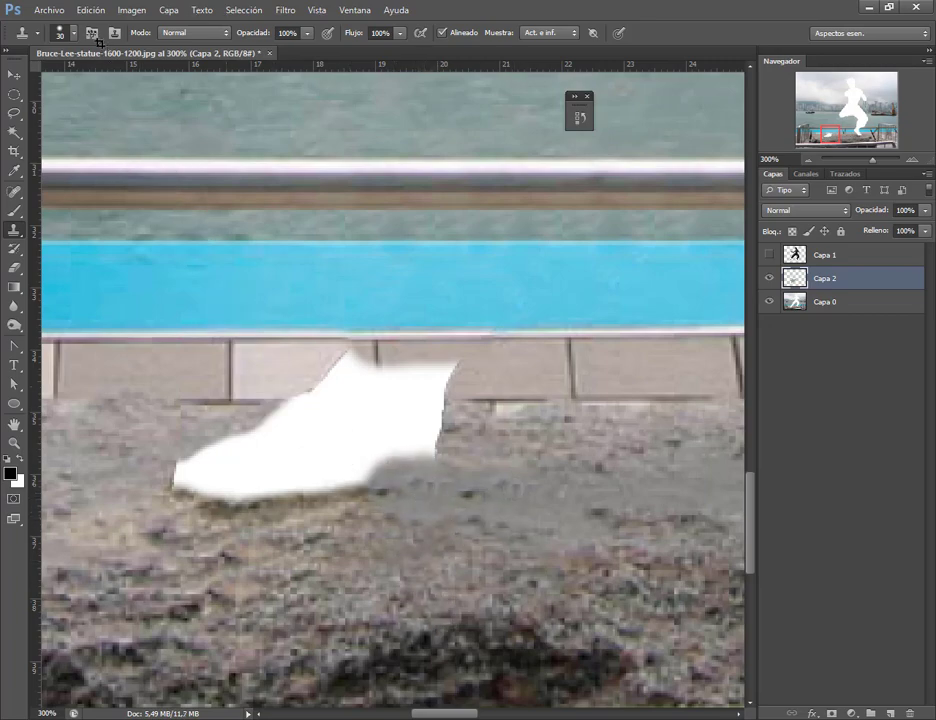
With a softer brush, clone ground over the gap's lower edges and rounded bottom lobe
{"action": "left_click", "coordinate": [74, 33]}
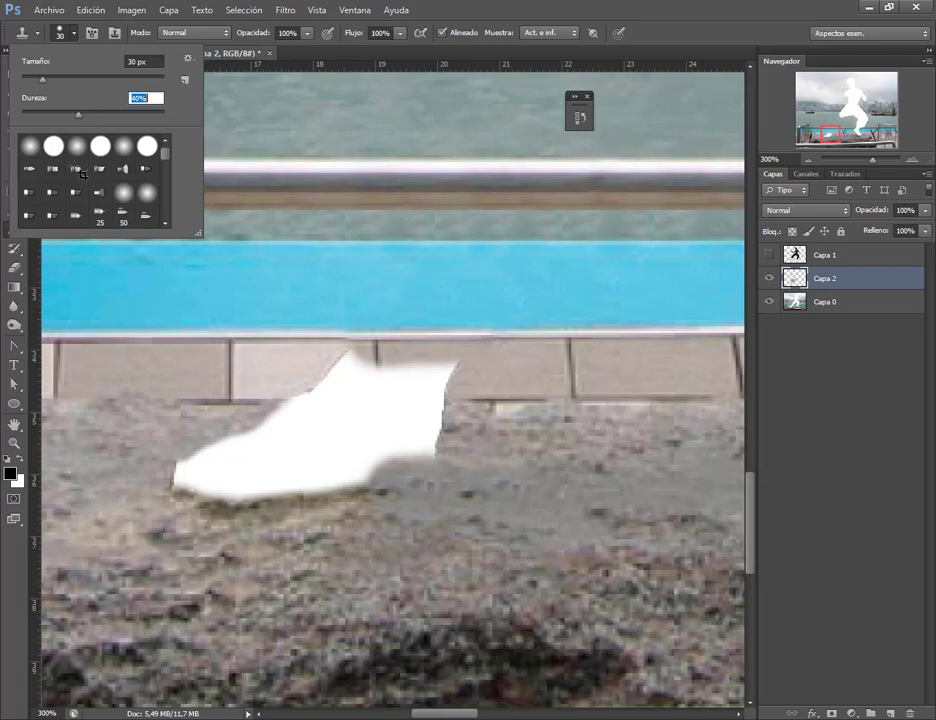
{"action": "left_click", "coordinate": [188, 502], "text": "alt"}
{"action": "left_click_drag", "start_coordinate": [188, 502], "coordinate": [453, 531]}
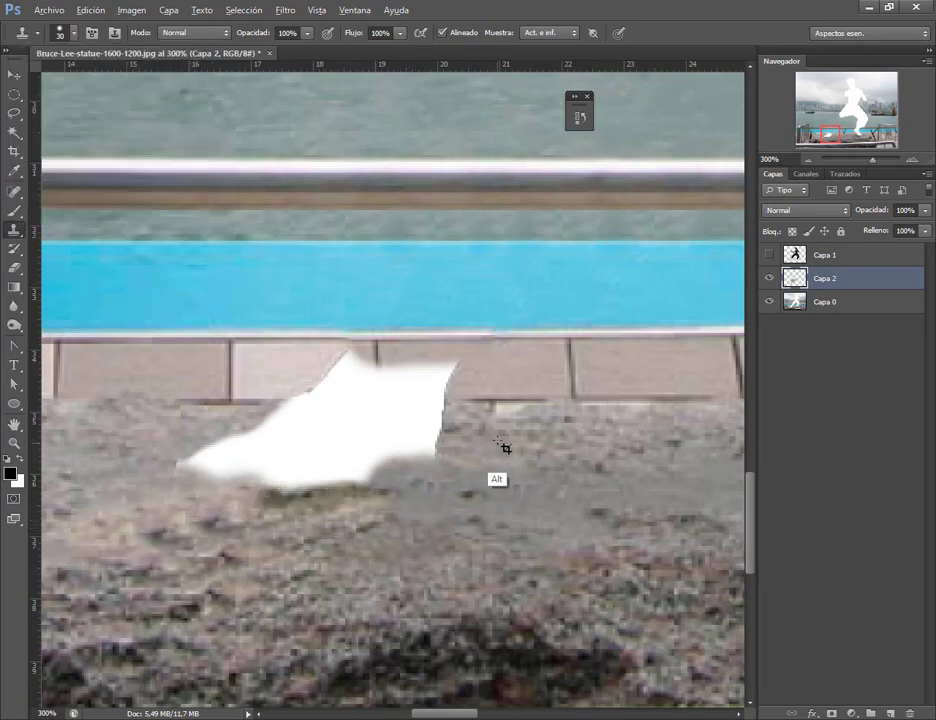
{"action": "left_click_drag", "start_coordinate": [437, 447], "coordinate": [333, 543]}
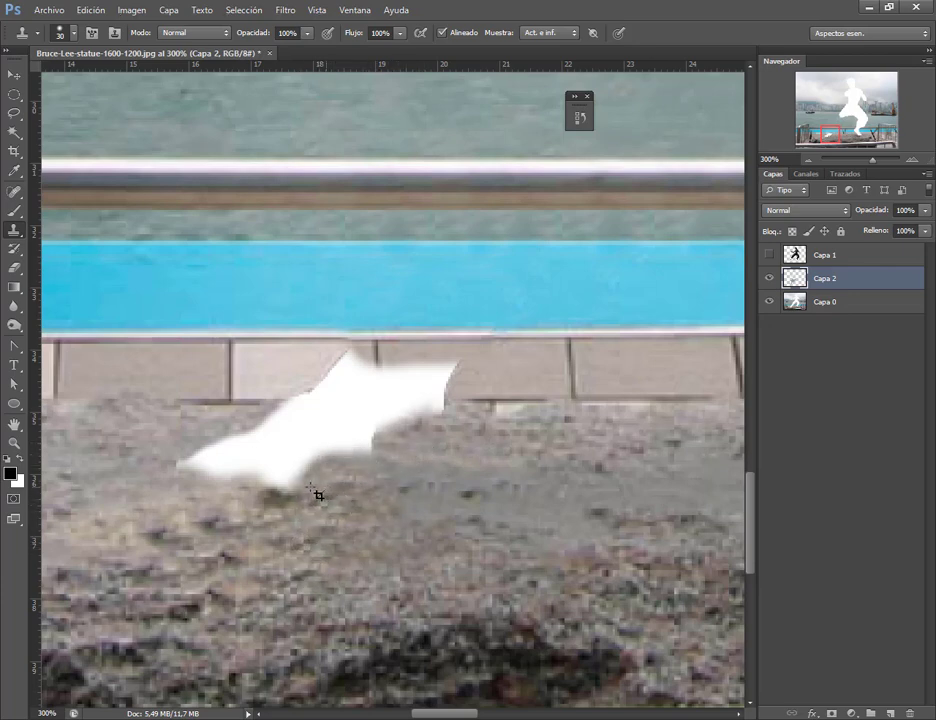
{"action": "mouse_move", "coordinate": [313, 493]}
{"action": "left_mouse_down"}
{"action": "mouse_move", "coordinate": [245, 494]}
{"action": "mouse_move", "coordinate": [192, 464]}
{"action": "mouse_move", "coordinate": [282, 453]}
{"action": "mouse_move", "coordinate": [292, 439]}
{"action": "mouse_move", "coordinate": [322, 434]}
{"action": "mouse_move", "coordinate": [372, 455]}
{"action": "left_mouse_up"}
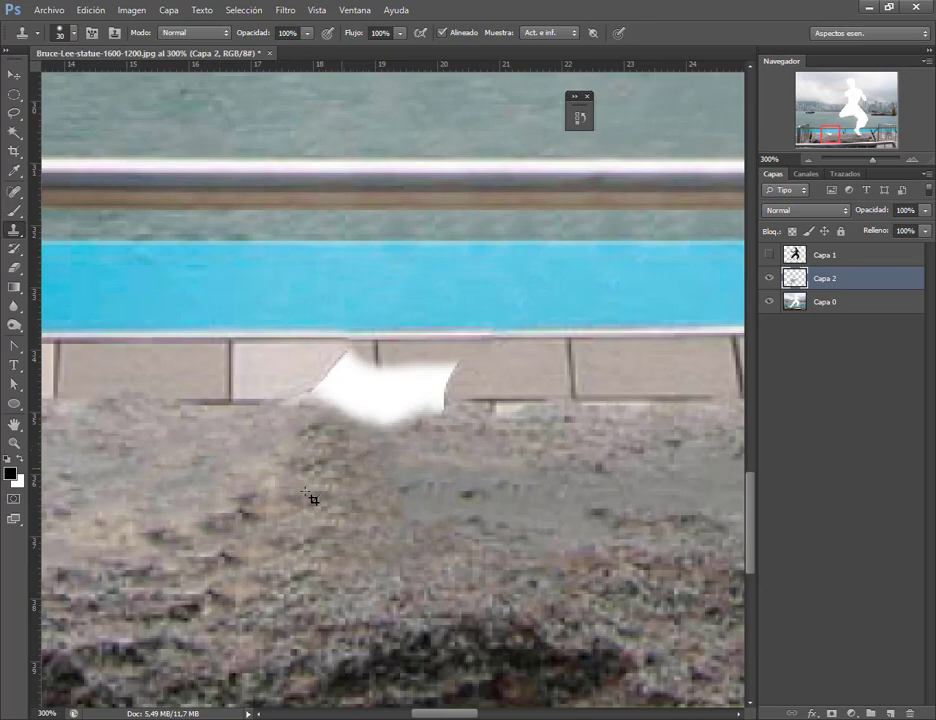
{"action": "left_click_drag", "start_coordinate": [432, 462], "coordinate": [380, 439]}
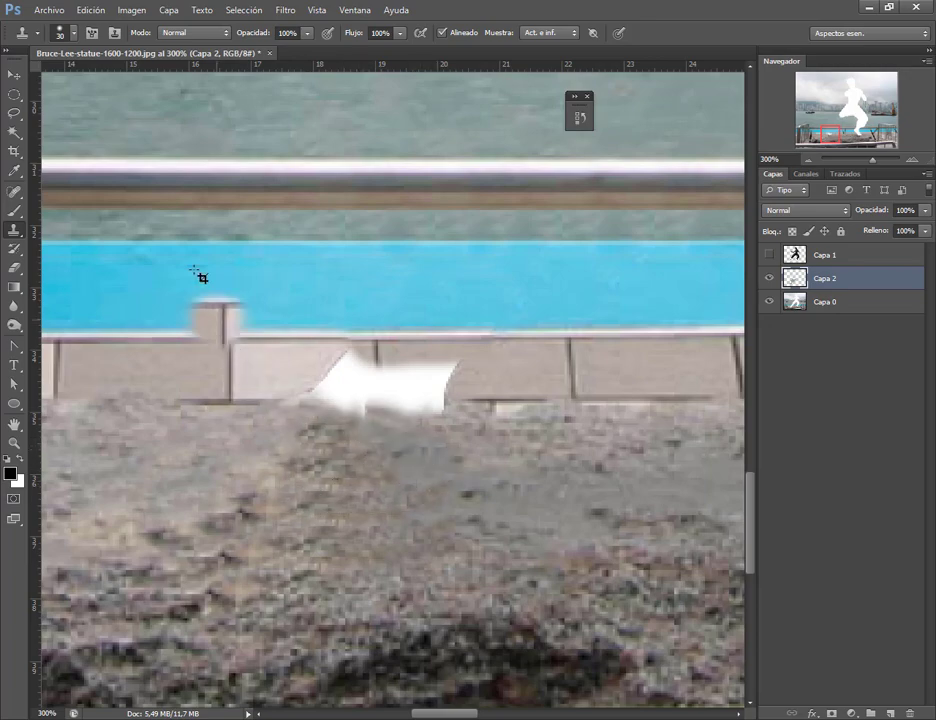
At 100% hardness, clone ground leftward across the gap's lower part
{"action": "left_click", "coordinate": [73, 33]}
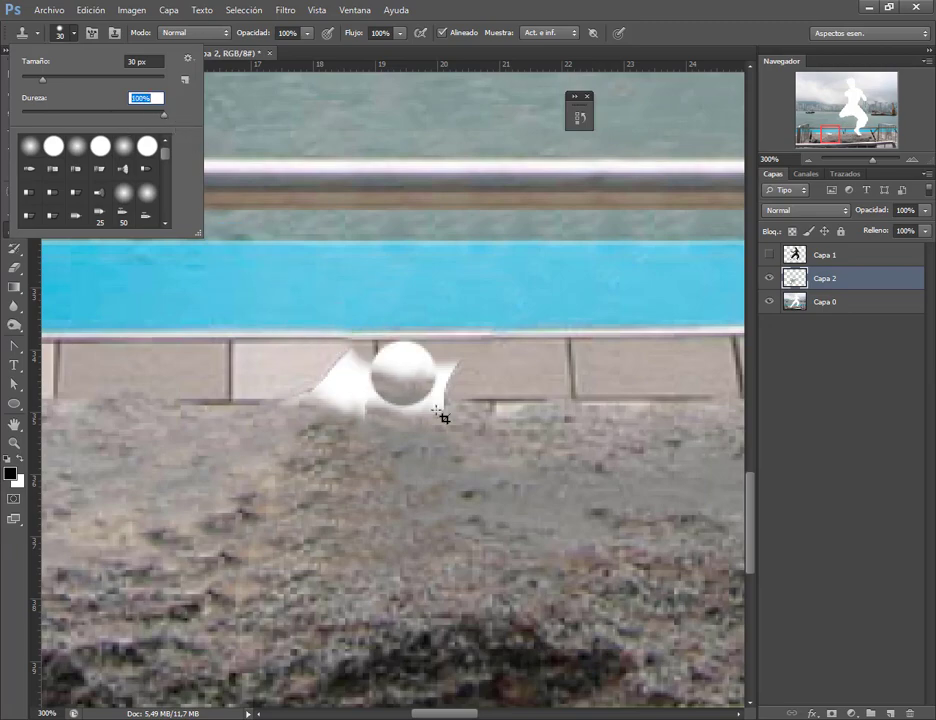
{"action": "left_click", "coordinate": [540, 438]}
{"action": "left_click", "coordinate": [421, 411]}
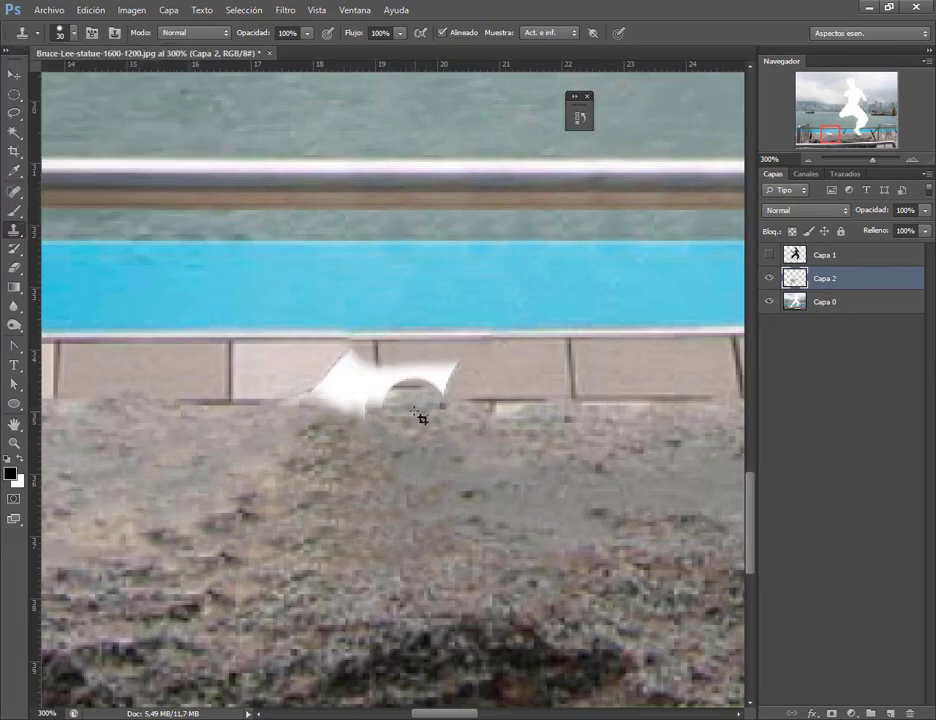
{"action": "mouse_move", "coordinate": [421, 411]}
{"action": "left_mouse_down"}
{"action": "mouse_move", "coordinate": [330, 418]}
{"action": "mouse_move", "coordinate": [349, 437]}
{"action": "mouse_move", "coordinate": [338, 426]}
{"action": "mouse_move", "coordinate": [303, 453]}
{"action": "mouse_move", "coordinate": [310, 437]}
{"action": "left_mouse_up"}
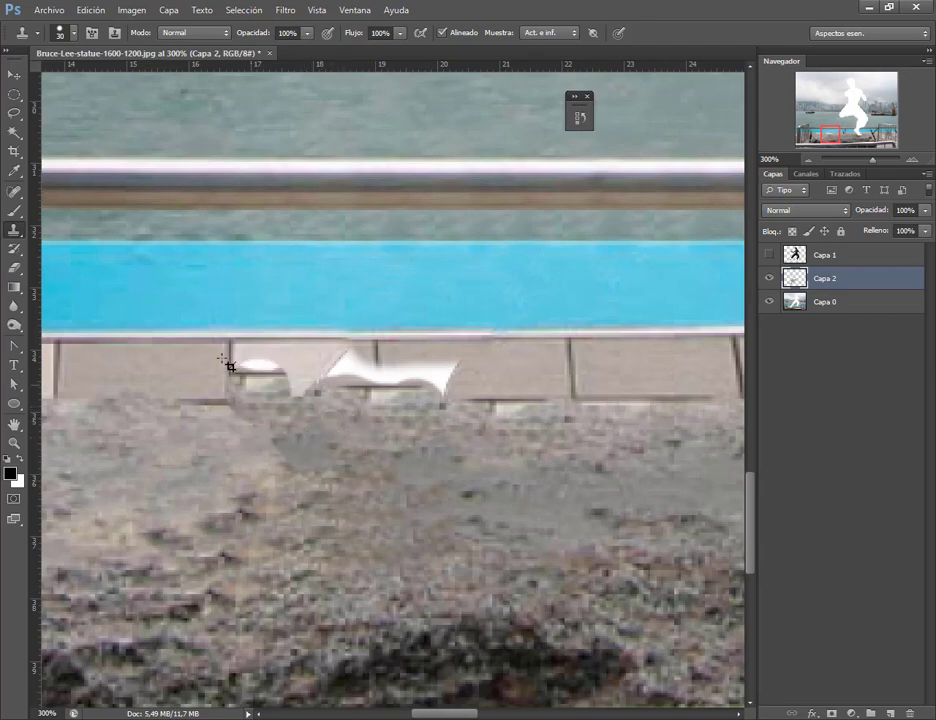
Lower Clone Stamp hardness to 18% and sample a new ground source
{"action": "left_click", "coordinate": [73, 34]}
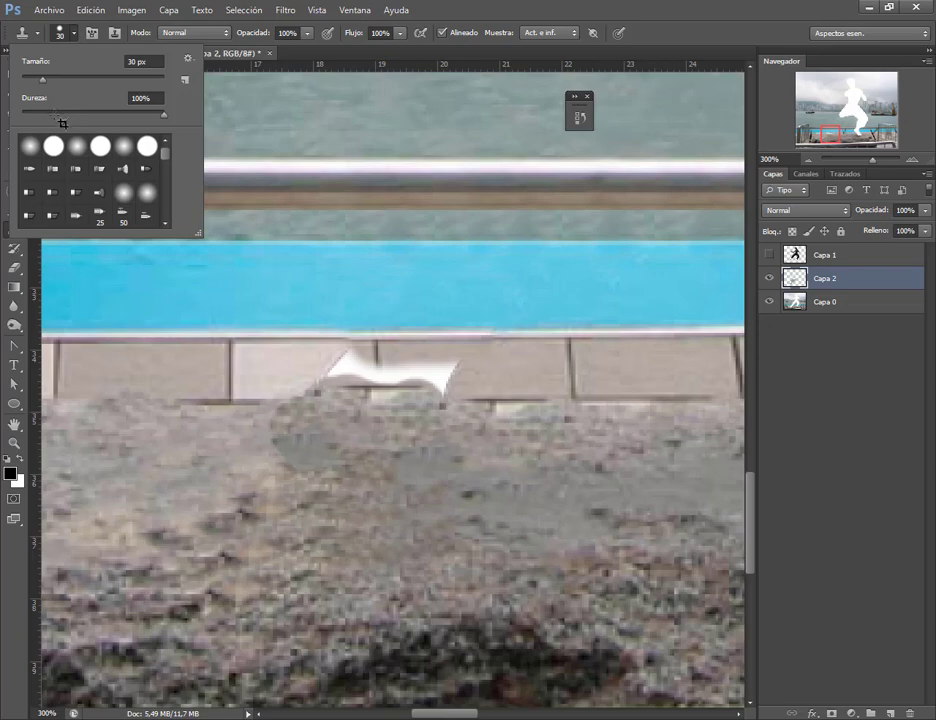
{"action": "left_click", "coordinate": [47, 113]}
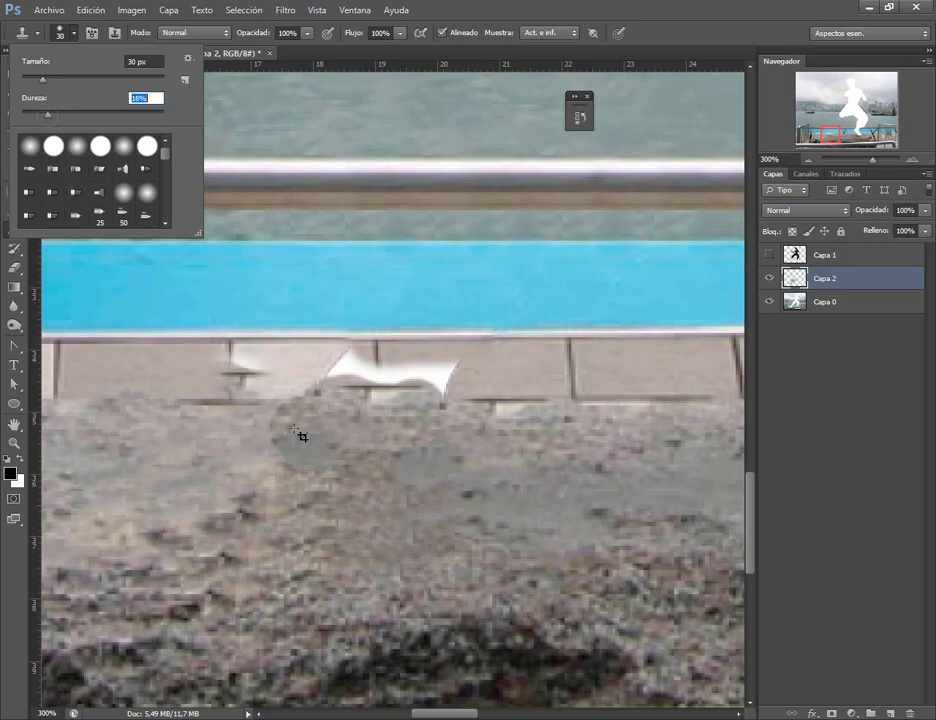
{"action": "left_click", "coordinate": [231, 472], "text": "alt"}
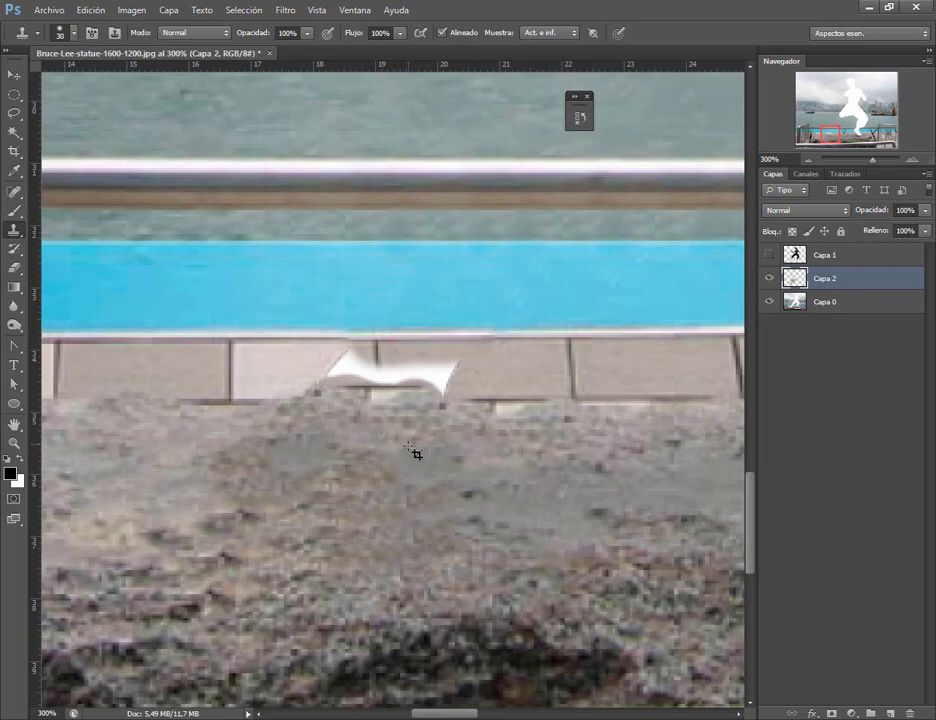
{"action": "key", "text": "alt"}
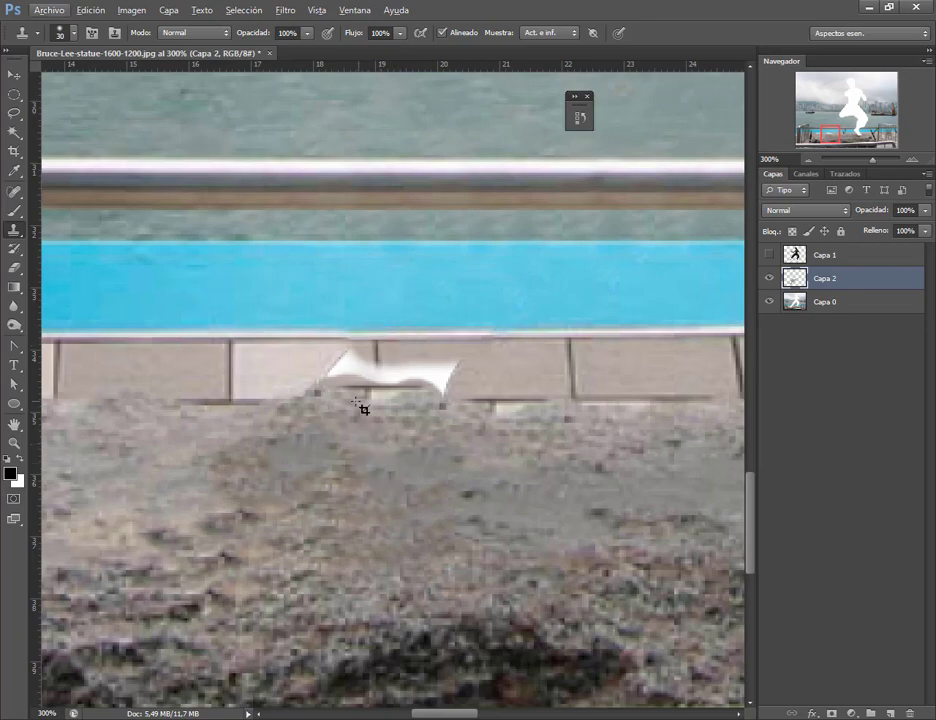
{"action": "left_click", "coordinate": [349, 403]}
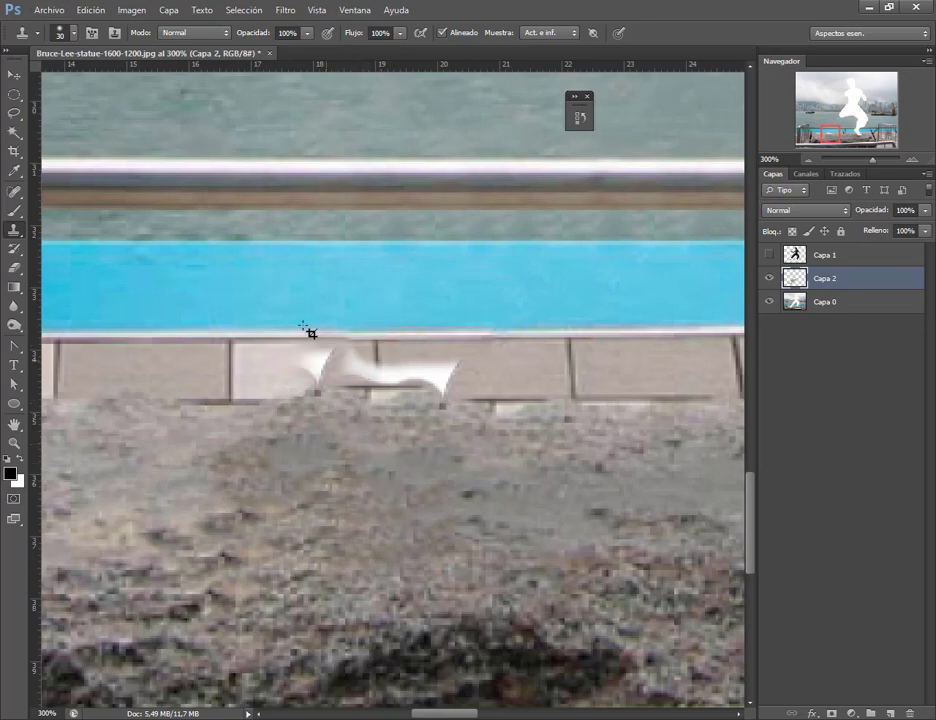
Resample ground and clone along the tile edge under the shape's right part
{"action": "left_click", "coordinate": [73, 34]}
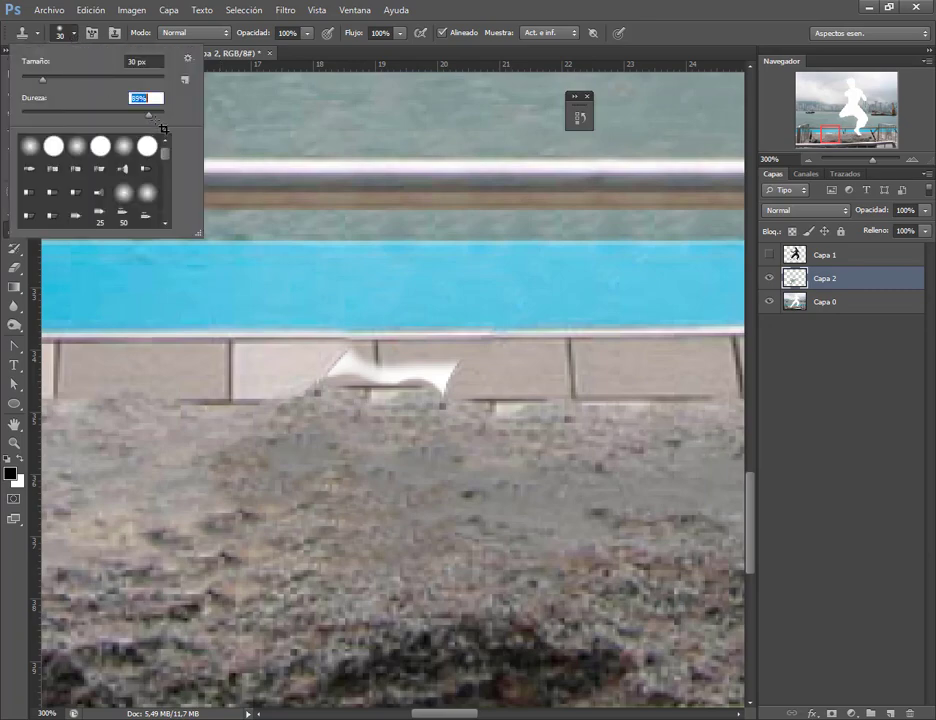
{"action": "left_click", "coordinate": [418, 421], "text": "alt"}
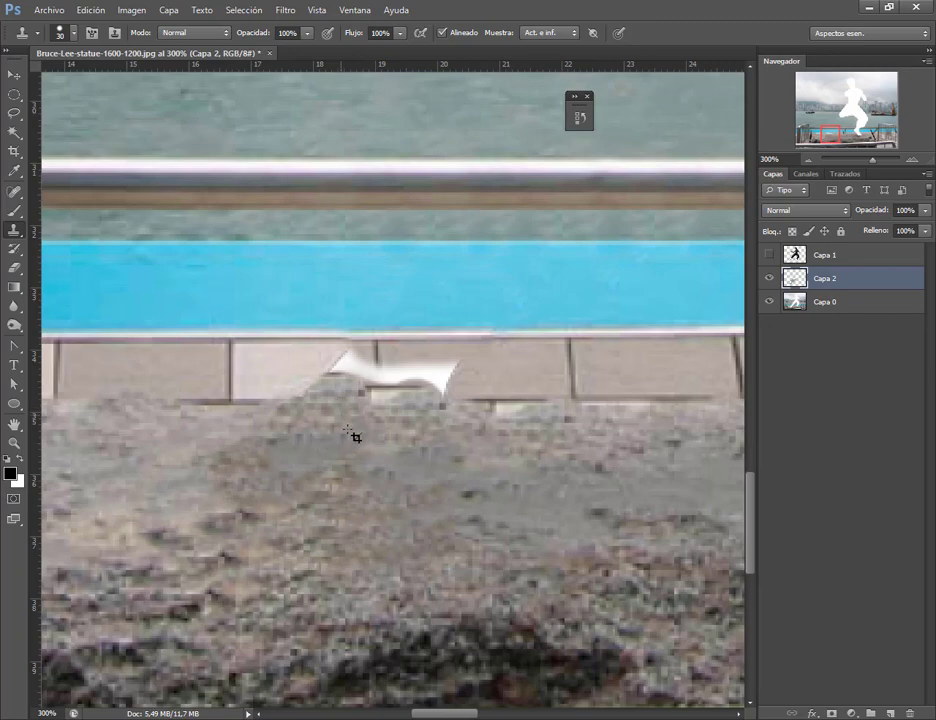
{"action": "left_click", "coordinate": [405, 417]}
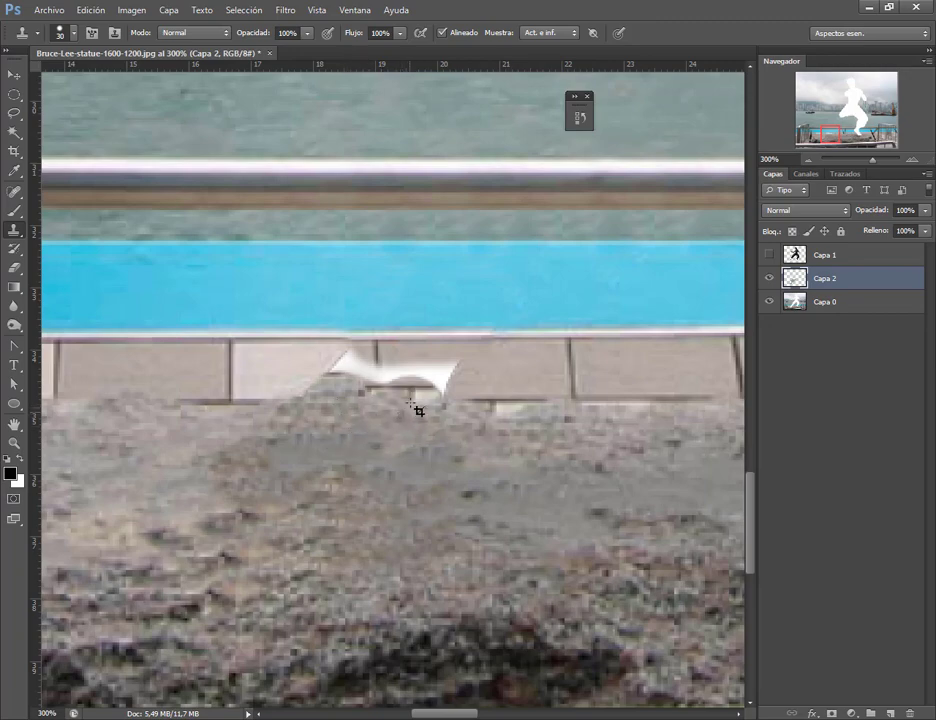
{"action": "left_click_drag", "start_coordinate": [412, 412], "coordinate": [421, 413]}
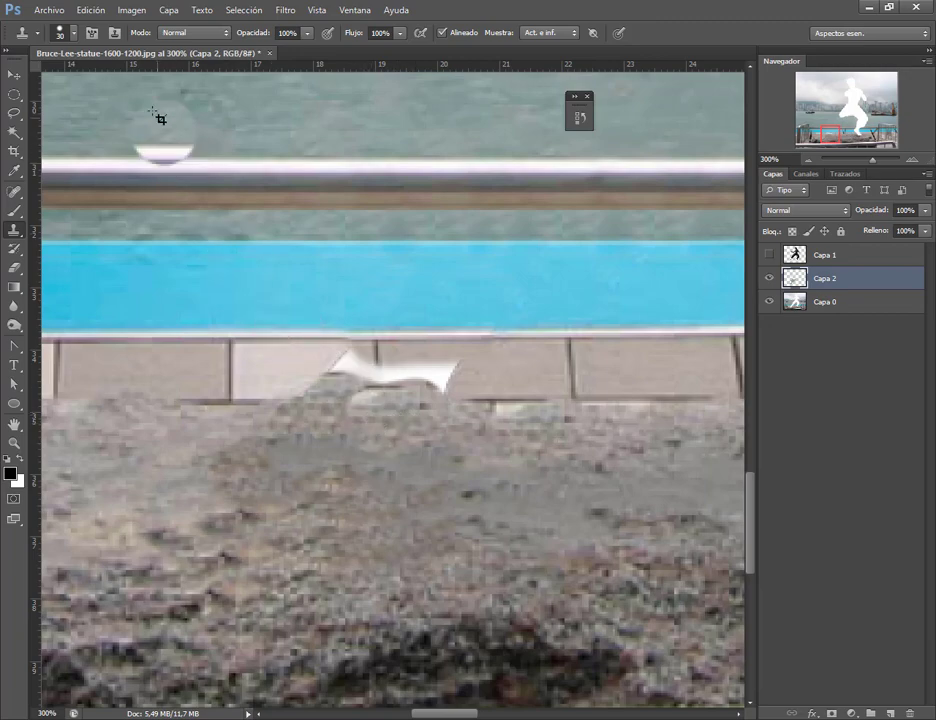
Shrink the brush to 19 px and paint ground over the white patch's right end
{"action": "left_click", "coordinate": [73, 33]}
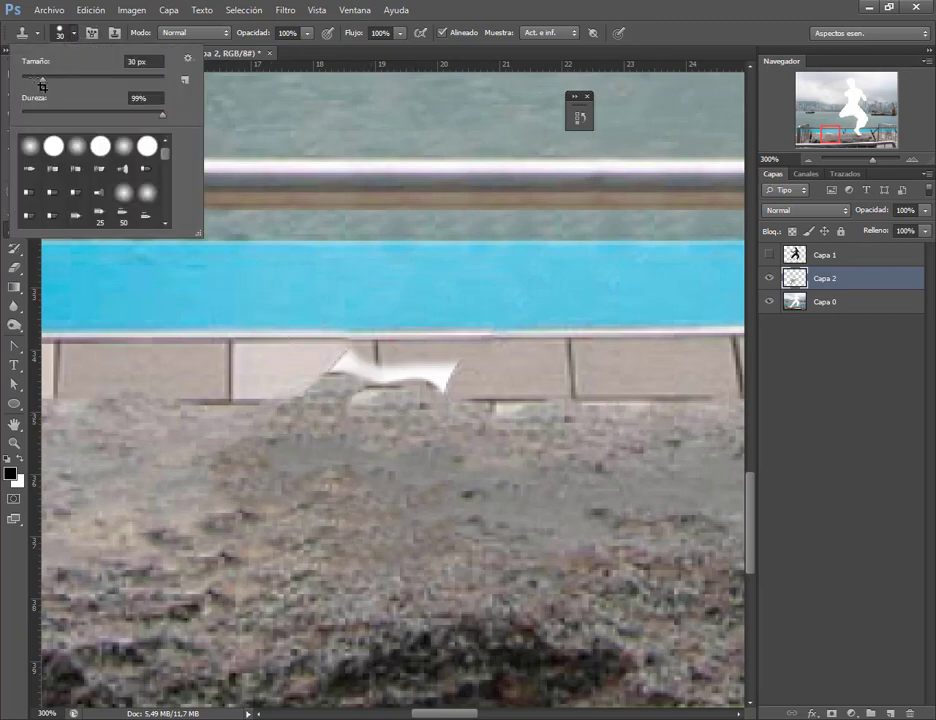
{"action": "left_click_drag", "start_coordinate": [41, 78], "coordinate": [36, 78]}
{"action": "left_click", "coordinate": [412, 408], "text": "alt"}
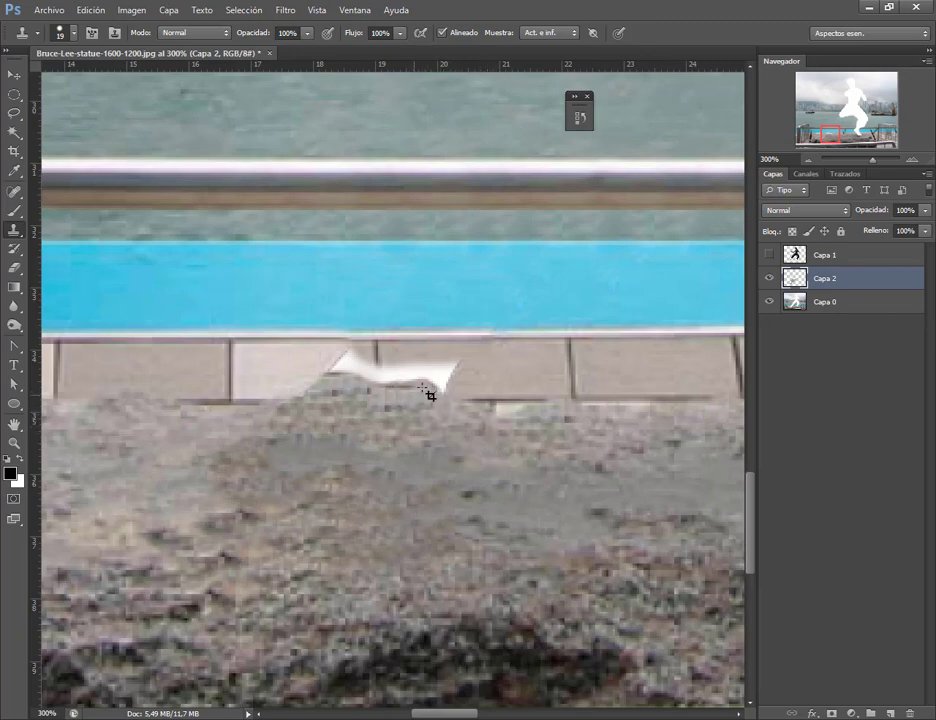
{"action": "left_click", "coordinate": [418, 428], "text": "alt"}
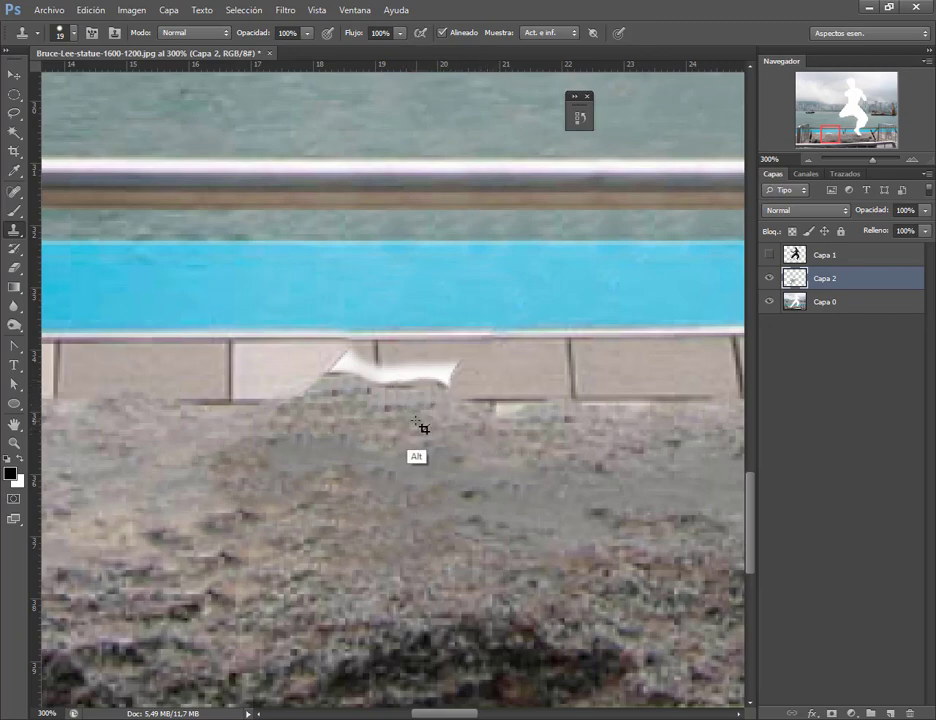
{"action": "mouse_move", "coordinate": [428, 386]}
{"action": "left_mouse_down"}
{"action": "mouse_move", "coordinate": [446, 375]}
{"action": "mouse_move", "coordinate": [351, 379]}
{"action": "left_mouse_up"}
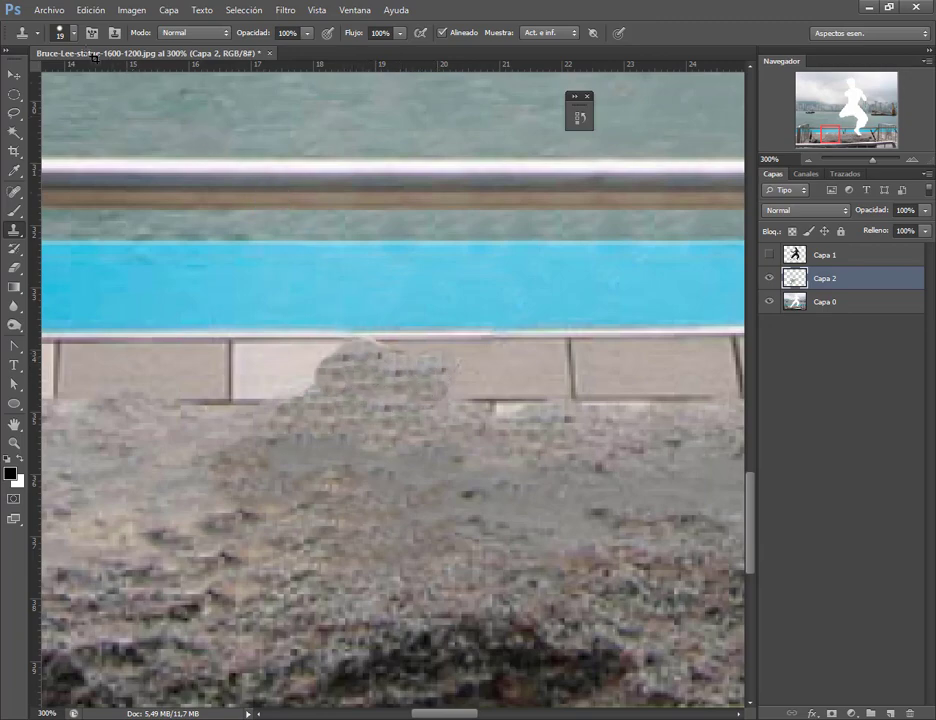
With zero hardness, clone ground over the remaining white area on the tiles
{"action": "left_click", "coordinate": [72, 33]}
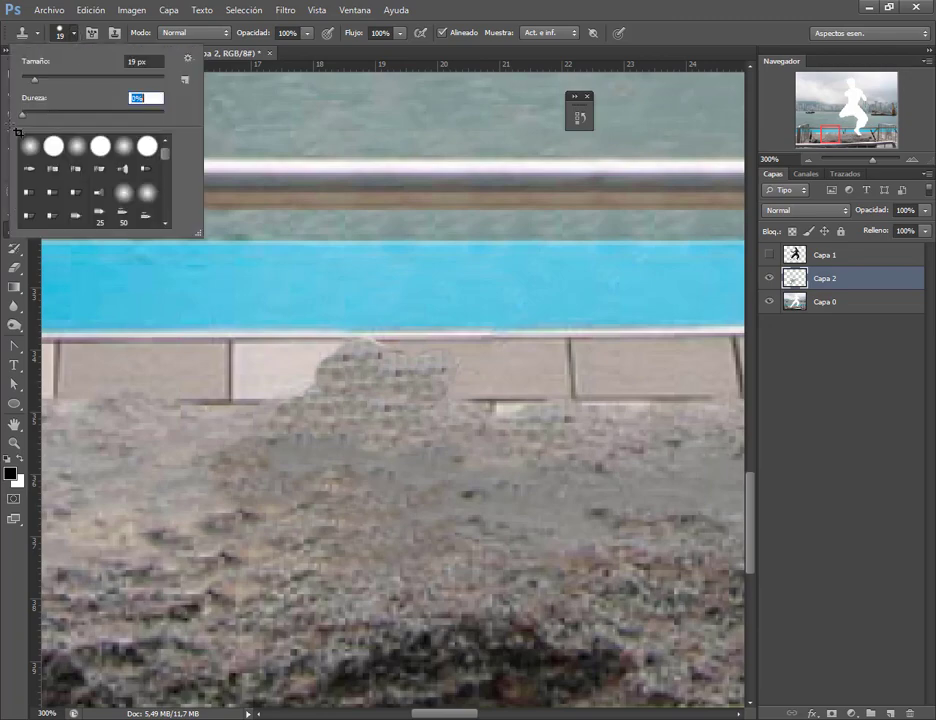
{"action": "key", "text": "Return"}
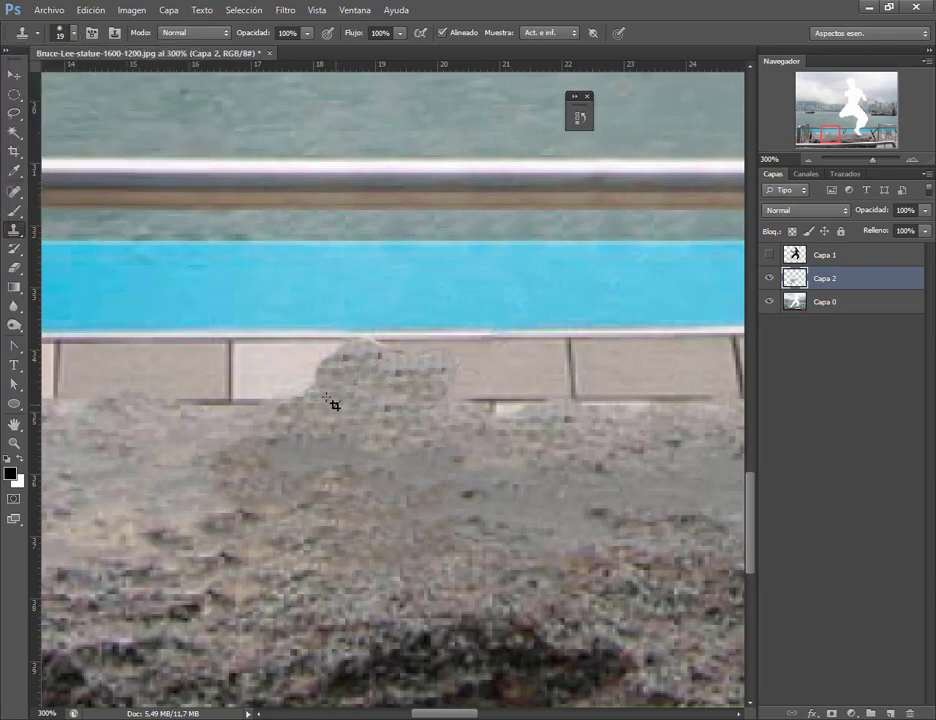
{"action": "left_click_drag", "start_coordinate": [366, 375], "coordinate": [334, 407]}
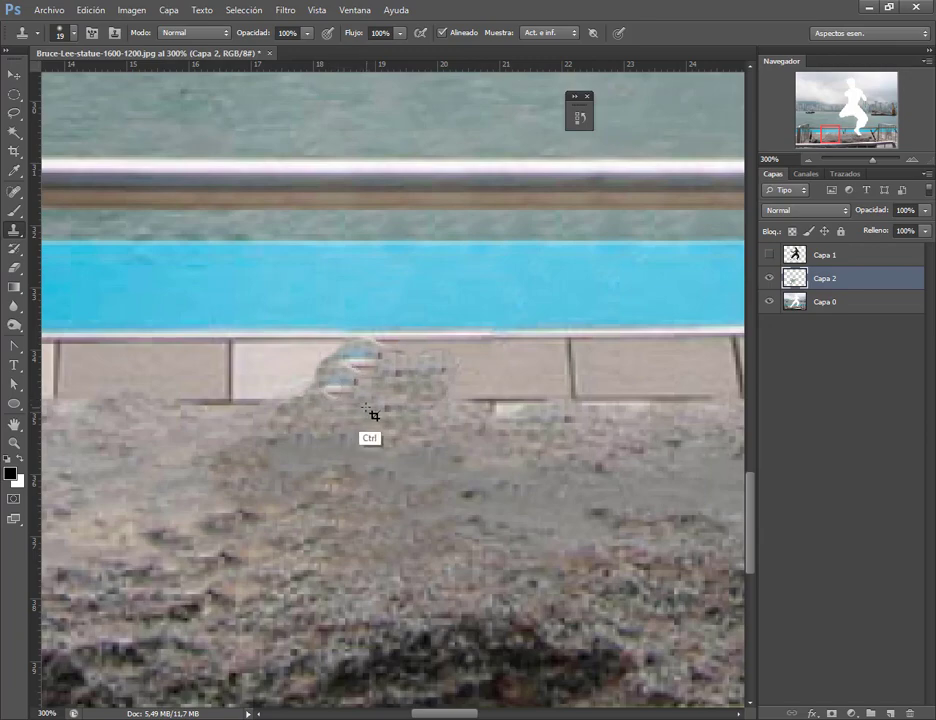
{"action": "left_click_drag", "start_coordinate": [380, 382], "coordinate": [378, 378]}
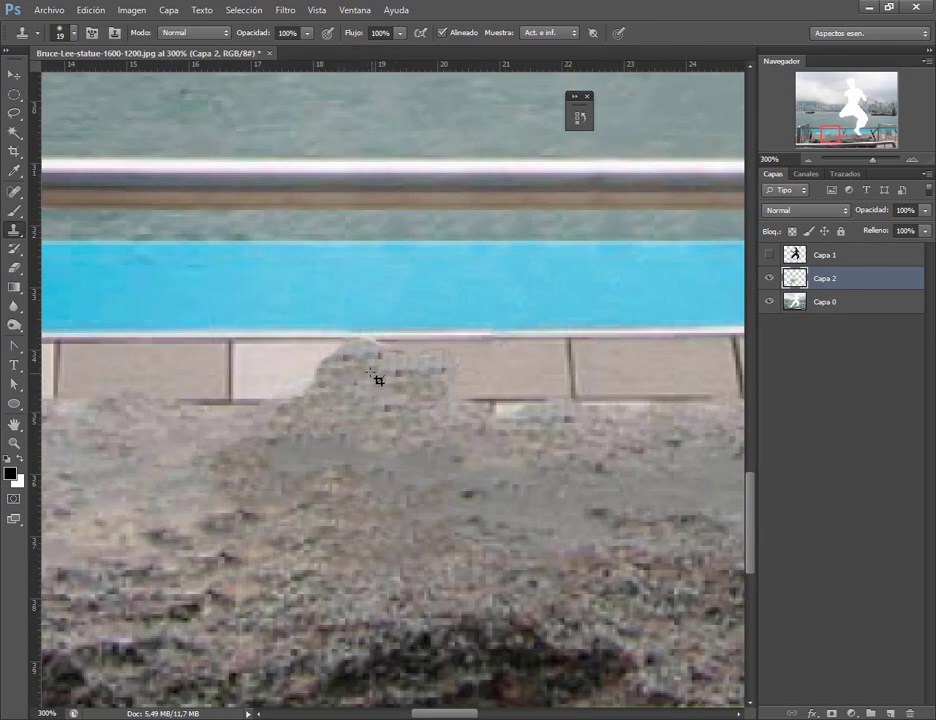
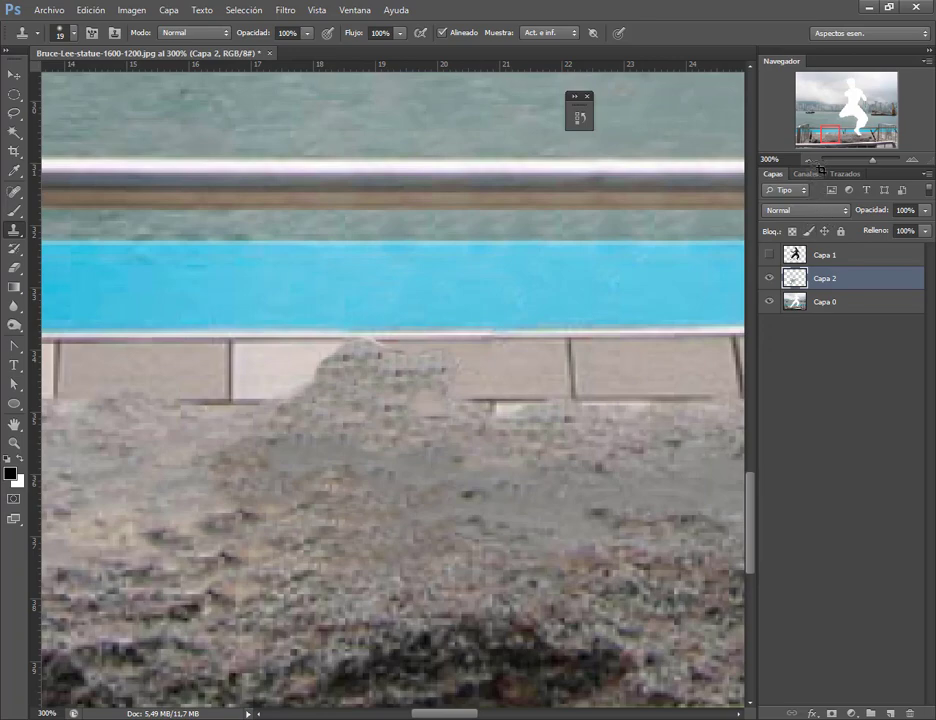
Zoom out on the harbour scene and toggle Capa 1's visibility to compare the statue
{"action": "key", "text": "ctrl+minus"}
{"action": "key", "text": "ctrl+minus"}
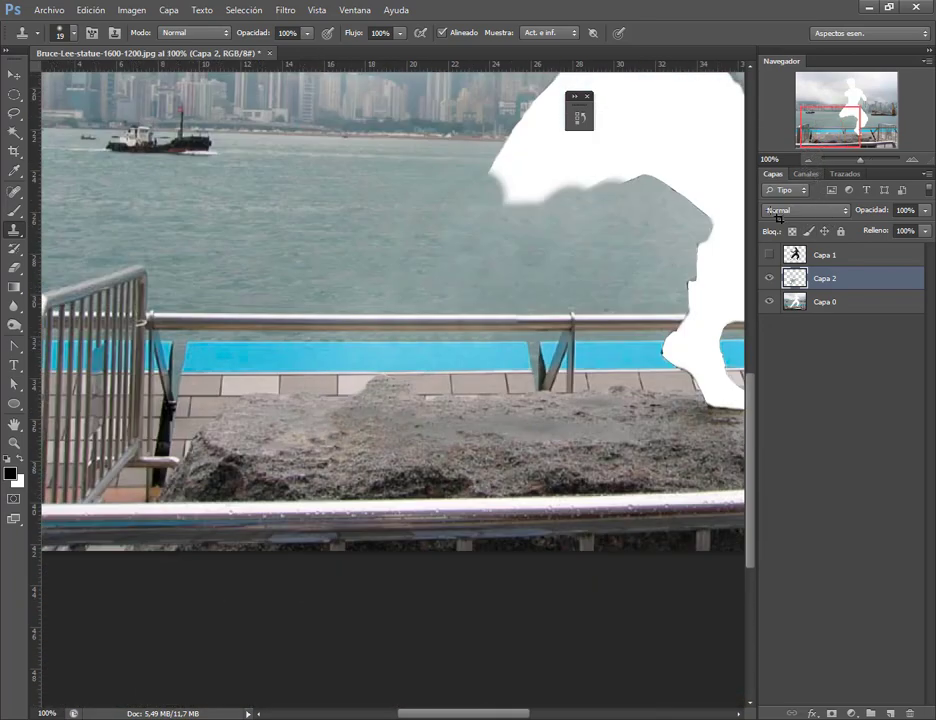
{"action": "key", "text": "ctrl+minus"}
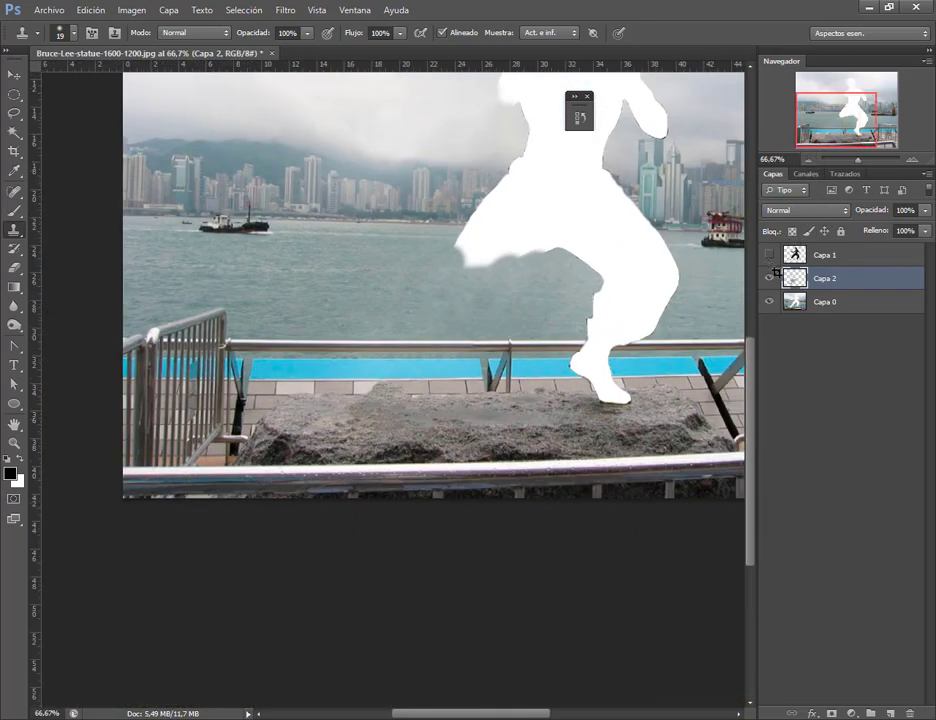
{"action": "left_click", "coordinate": [771, 256]}
{"action": "left_click", "coordinate": [770, 255]}
{"action": "left_click", "coordinate": [770, 255]}
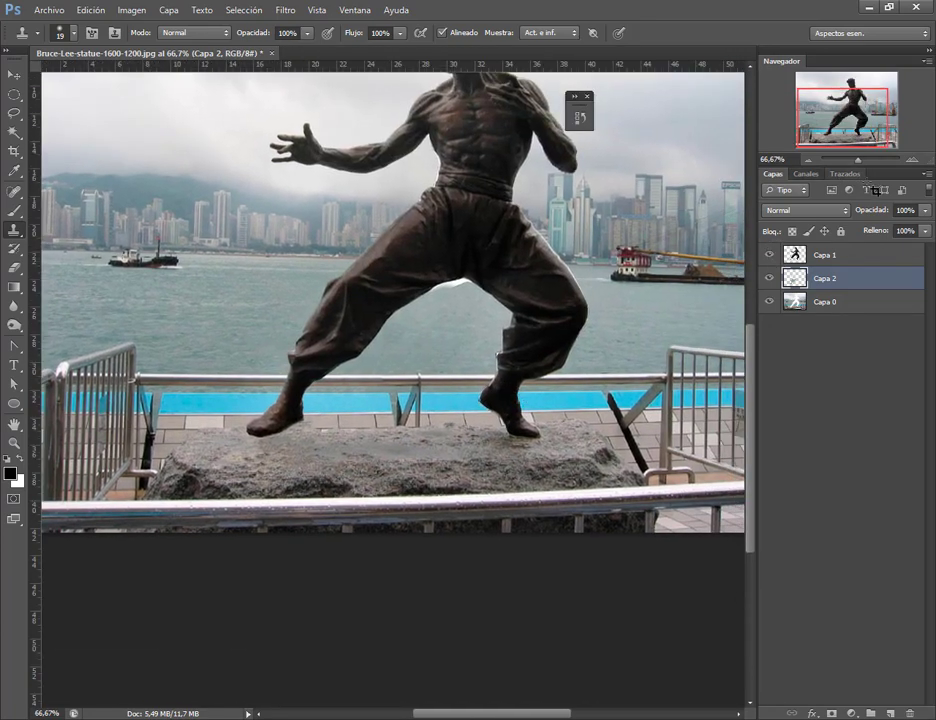
Hide Capa 1, zoom to 200% on the white gap, and set the brush to 63 px
{"action": "left_click", "coordinate": [912, 160]}
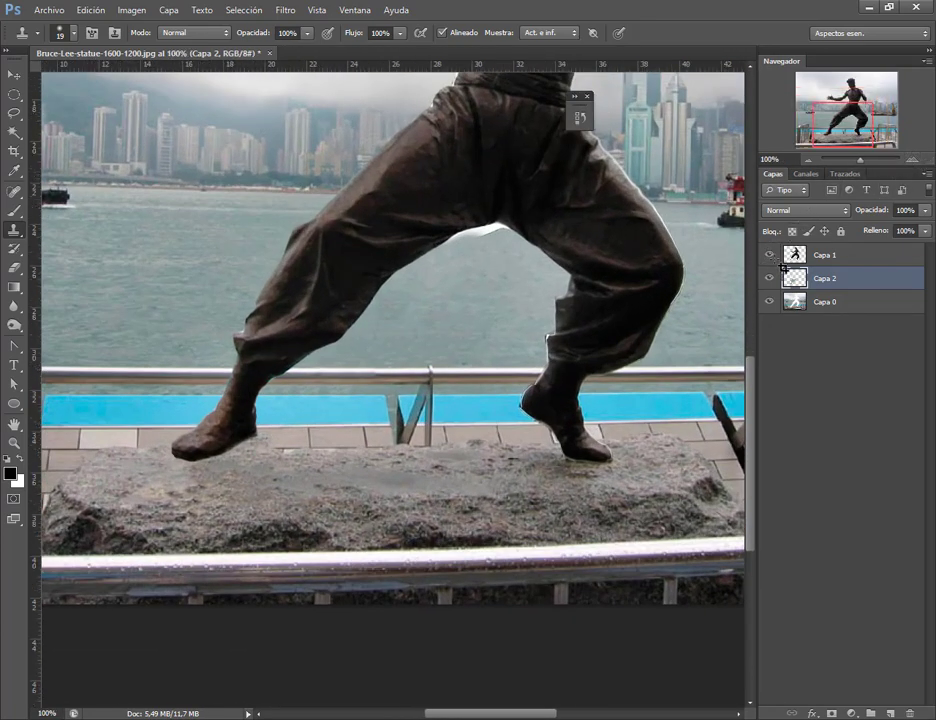
{"action": "left_click", "coordinate": [770, 255]}
{"action": "left_click_drag", "start_coordinate": [860, 128], "coordinate": [867, 122]}
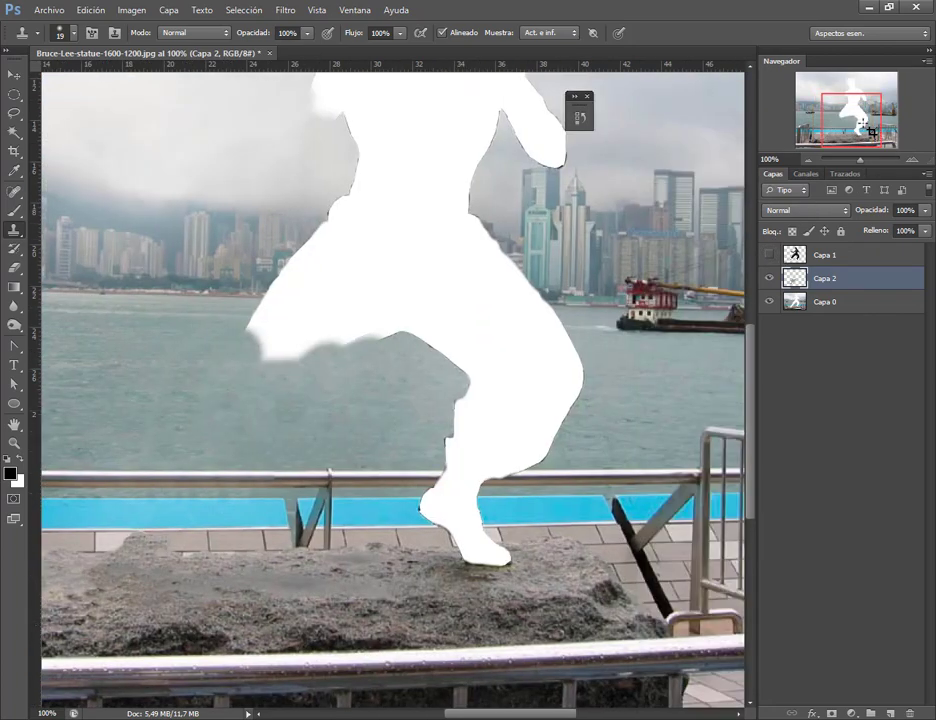
{"action": "left_click", "coordinate": [912, 160]}
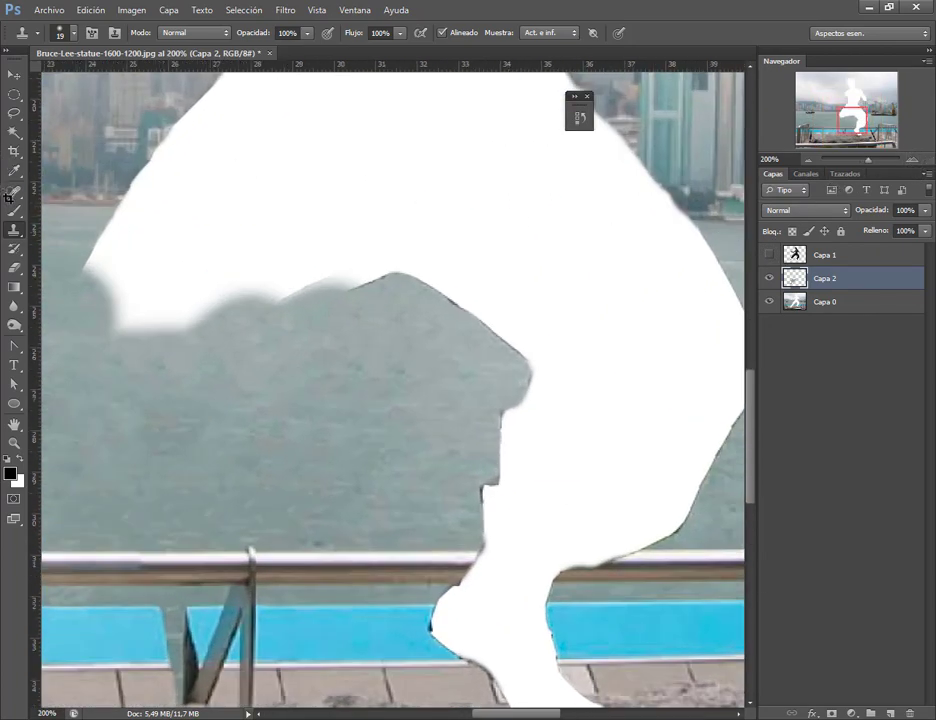
{"action": "left_click", "coordinate": [76, 36]}
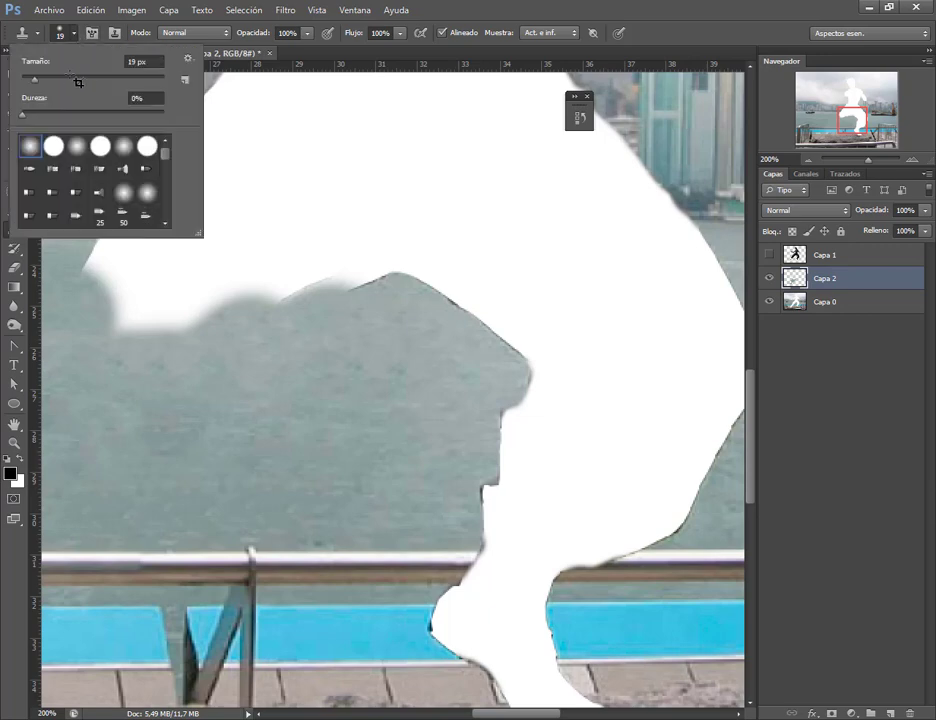
Sample the harbour water and clone it over the white gap beneath the knee
{"action": "left_click", "coordinate": [344, 350], "text": "alt"}
{"action": "mouse_move", "coordinate": [313, 348]}
{"action": "left_mouse_down"}
{"action": "mouse_move", "coordinate": [366, 295]}
{"action": "mouse_move", "coordinate": [260, 312]}
{"action": "left_mouse_up"}
{"action": "left_click", "coordinate": [323, 389], "text": "alt"}
{"action": "left_click", "coordinate": [342, 355], "text": "alt"}
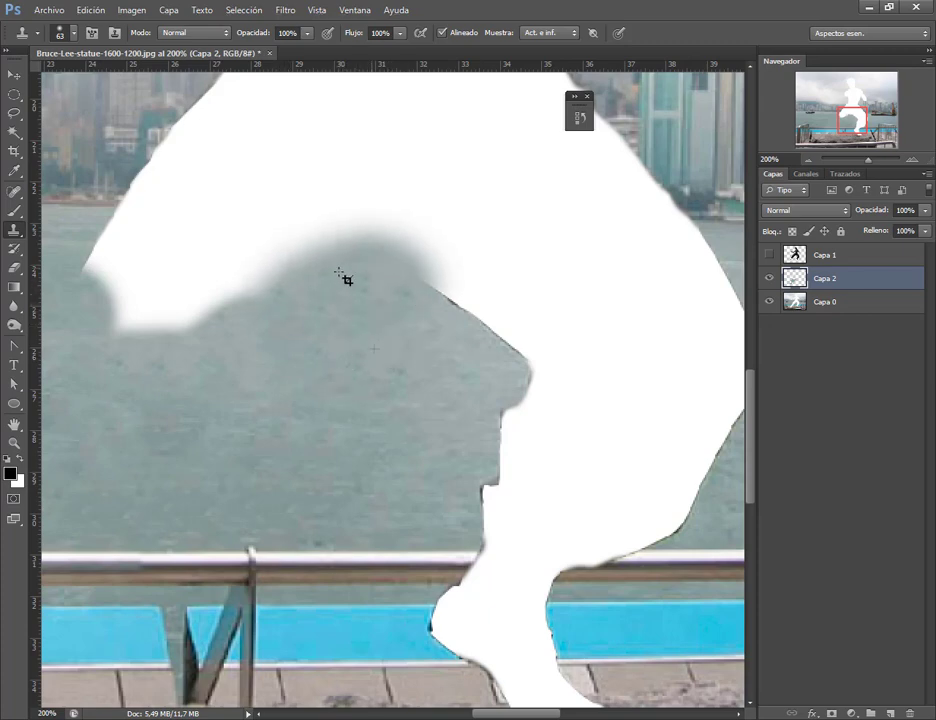
{"action": "left_click", "coordinate": [347, 328], "text": "alt"}
{"action": "mouse_move", "coordinate": [347, 328]}
{"action": "left_mouse_down"}
{"action": "mouse_move", "coordinate": [152, 313]}
{"action": "mouse_move", "coordinate": [200, 329]}
{"action": "mouse_move", "coordinate": [100, 290]}
{"action": "mouse_move", "coordinate": [184, 278]}
{"action": "mouse_move", "coordinate": [400, 323]}
{"action": "left_mouse_up"}
{"action": "scroll", "coordinate": [405, 327], "scroll_direction": "left", "scroll_amount": 5}
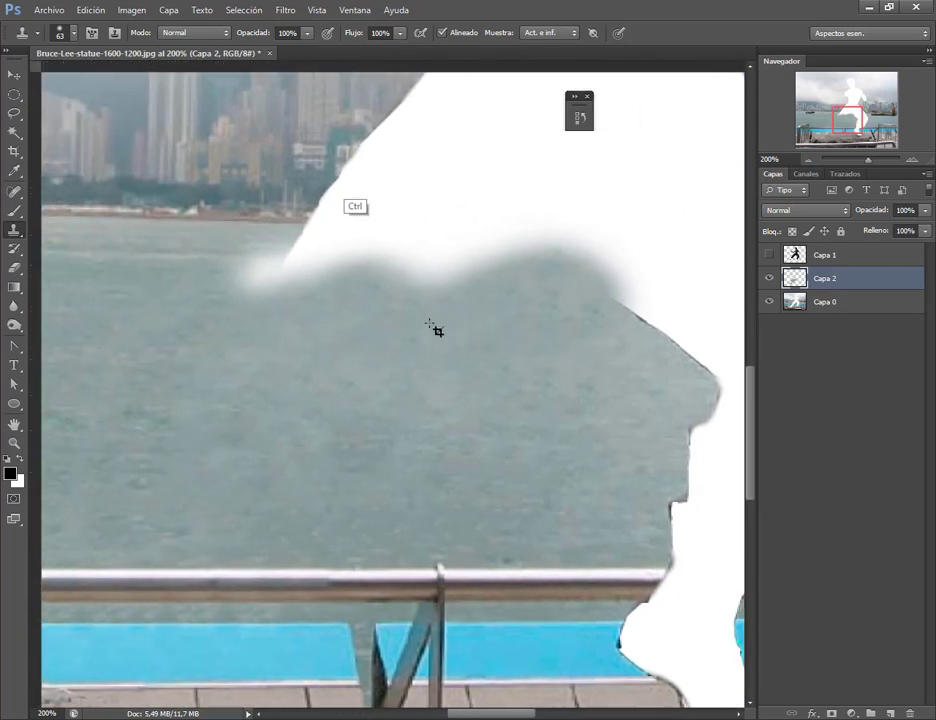
Undo the last two clone strokes and repaint water over the patch's lower-left edge
{"action": "key", "text": "ctrl+alt+z"}
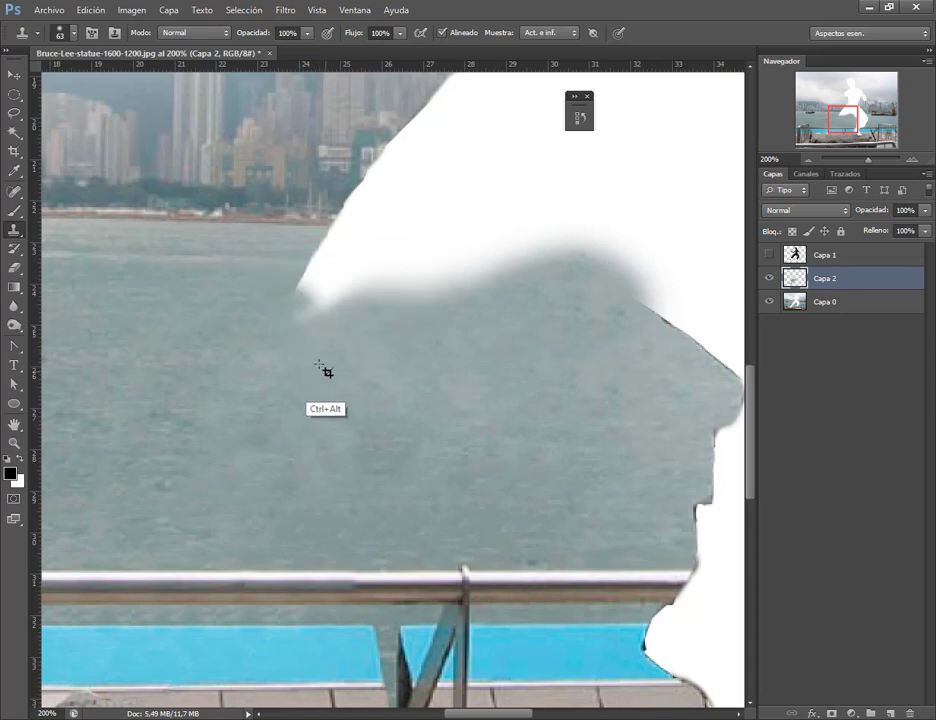
{"action": "key", "text": "ctrl+alt+z"}
{"action": "key", "text": "ctrl+alt+z"}
{"action": "mouse_move", "coordinate": [291, 286]}
{"action": "left_mouse_down"}
{"action": "mouse_move", "coordinate": [338, 340]}
{"action": "mouse_move", "coordinate": [411, 355]}
{"action": "mouse_move", "coordinate": [341, 326]}
{"action": "mouse_move", "coordinate": [305, 324]}
{"action": "left_mouse_up"}
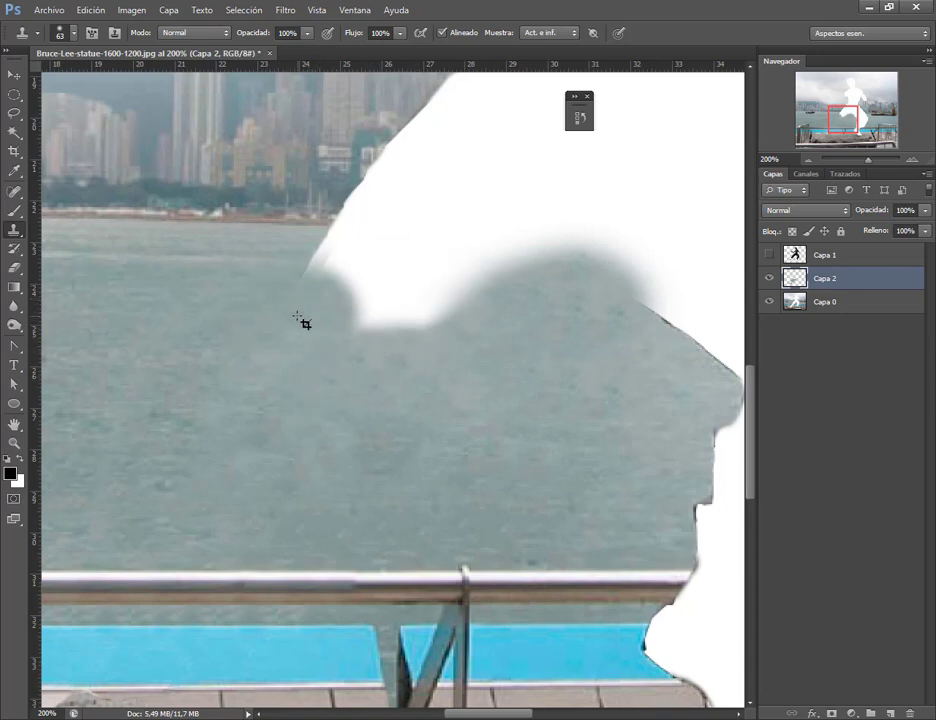
{"action": "left_click_drag", "start_coordinate": [483, 347], "coordinate": [410, 347]}
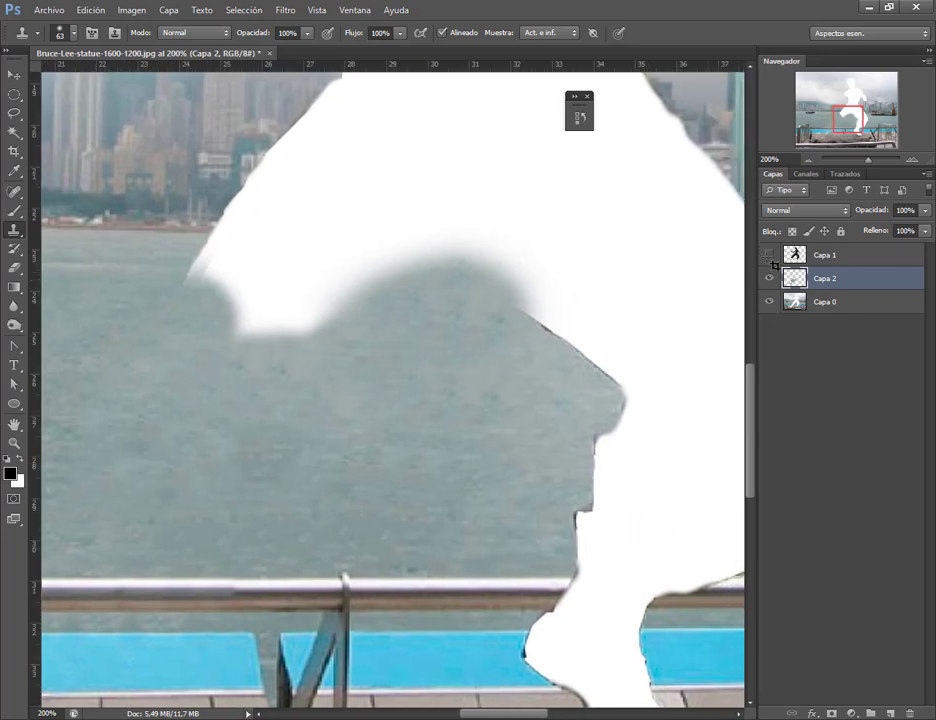
{"action": "left_click", "coordinate": [769, 256]}
{"action": "left_click", "coordinate": [769, 255]}
{"action": "mouse_move", "coordinate": [656, 363]}
{"action": "left_mouse_down"}
{"action": "mouse_move", "coordinate": [495, 313]}
{"action": "mouse_move", "coordinate": [475, 263]}
{"action": "left_mouse_up"}
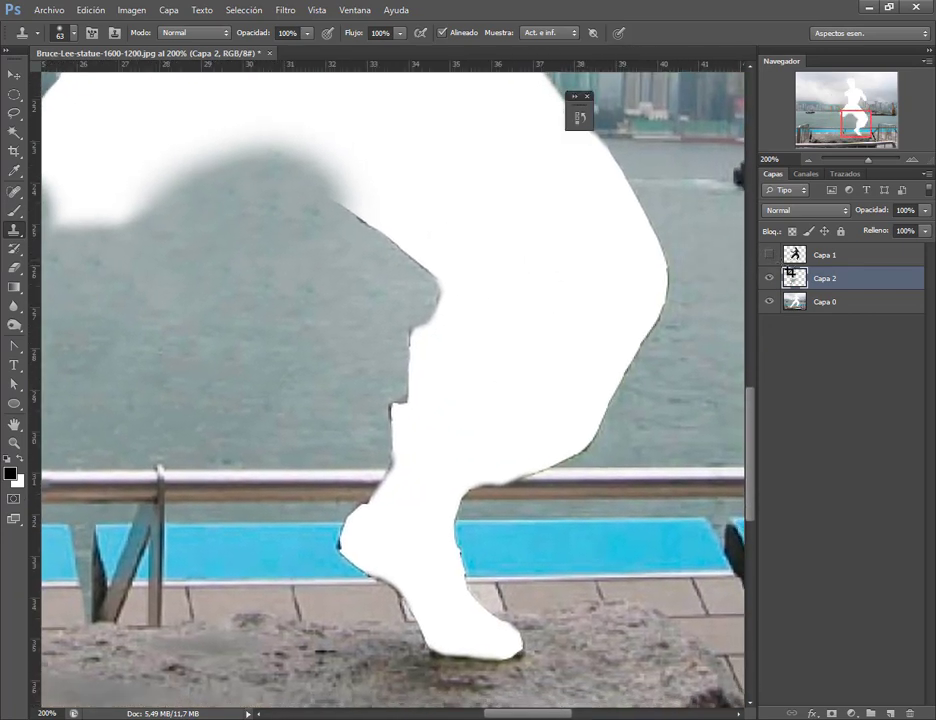
Show Capa 2 and Capa 1 again and clone water along the lower leg's edge
{"action": "left_click", "coordinate": [776, 279]}
{"action": "left_click", "coordinate": [769, 278]}
{"action": "left_click", "coordinate": [769, 255]}
{"action": "left_click_drag", "start_coordinate": [364, 388], "coordinate": [561, 438]}
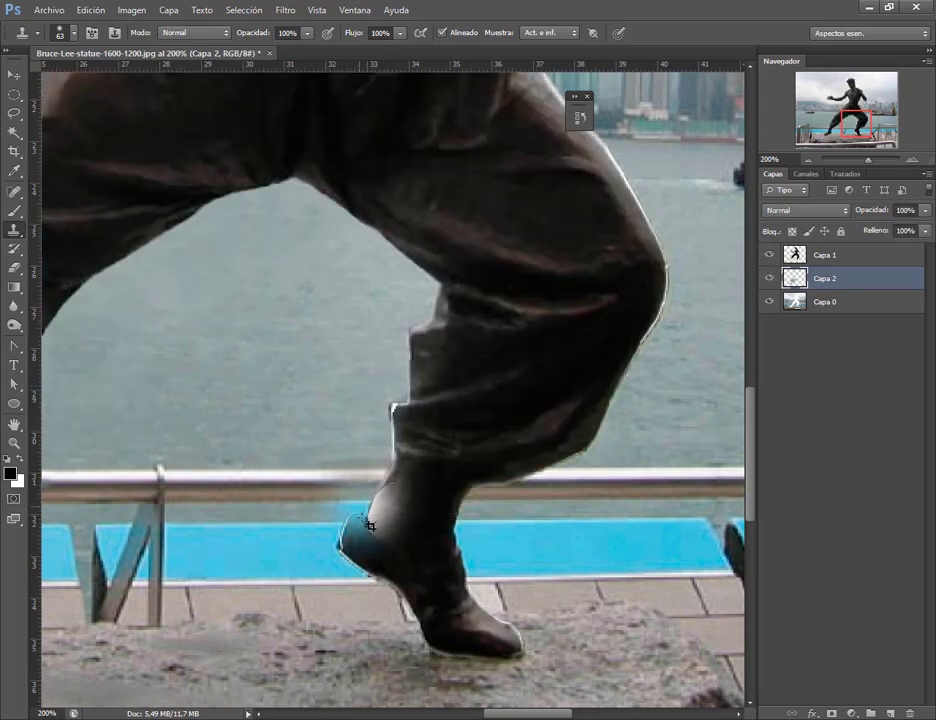
Sample water beside the knee and clone away the white fringe along the leg
{"action": "scroll", "coordinate": [560, 300], "scroll_direction": "up", "scroll_amount": 2}
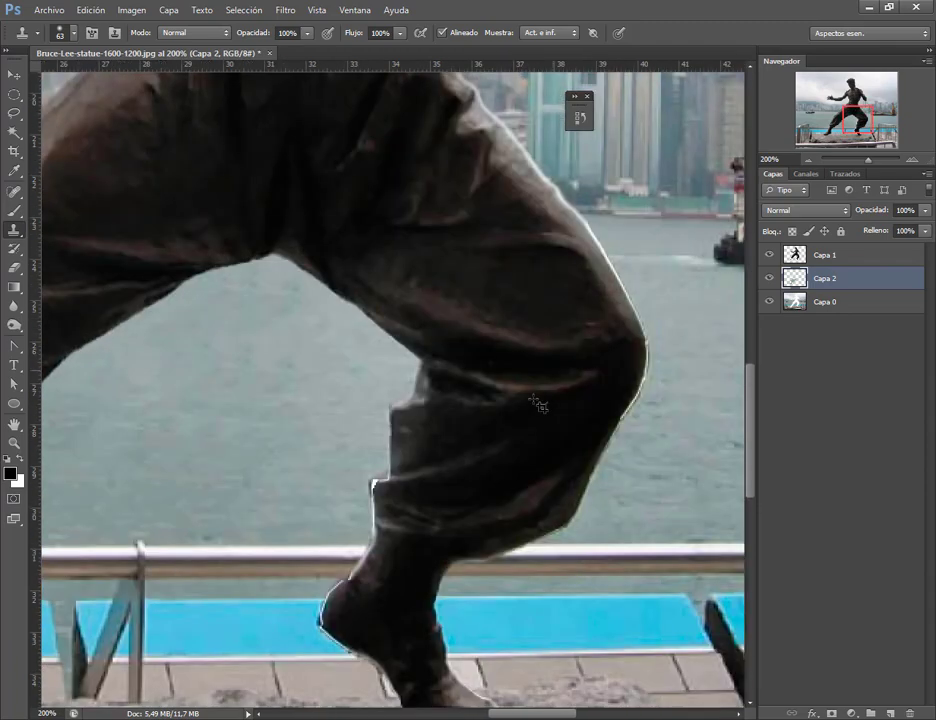
{"action": "scroll", "coordinate": [539, 403], "scroll_direction": "up", "scroll_amount": 2}
{"action": "scroll", "coordinate": [533, 428], "scroll_direction": "up", "scroll_amount": 2}
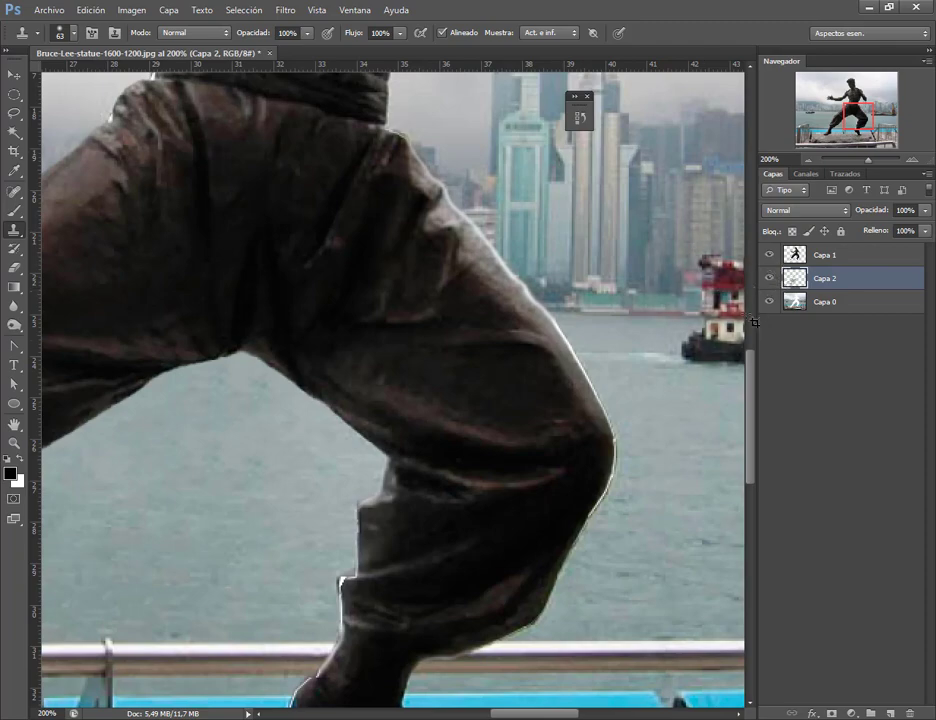
{"action": "left_click_drag", "start_coordinate": [669, 355], "coordinate": [655, 175]}
{"action": "left_click", "coordinate": [652, 244], "text": "alt"}
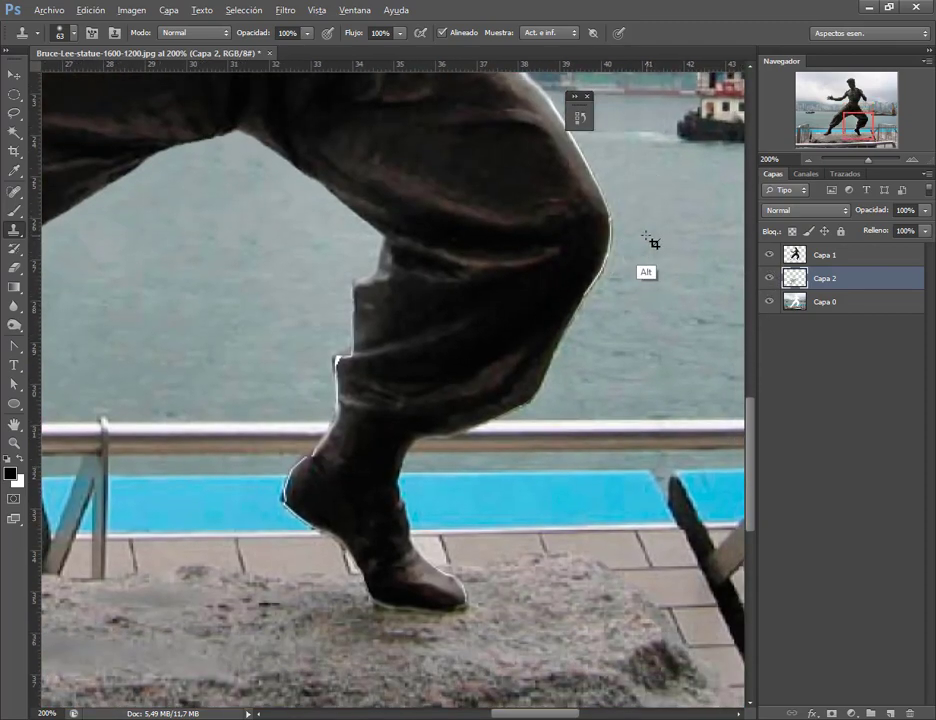
{"action": "mouse_move", "coordinate": [641, 268]}
{"action": "left_mouse_down"}
{"action": "mouse_move", "coordinate": [627, 272]}
{"action": "mouse_move", "coordinate": [618, 244]}
{"action": "mouse_move", "coordinate": [620, 265]}
{"action": "mouse_move", "coordinate": [594, 294]}
{"action": "left_mouse_up"}
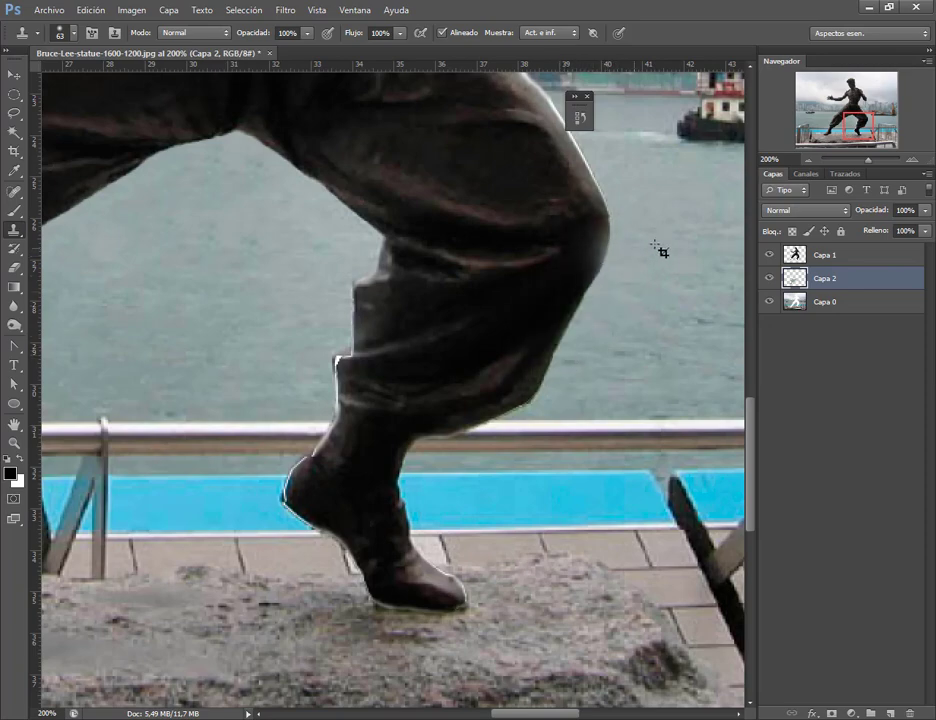
Resample water and clone over the leg's right edge, then zoom to 300% on the boot
{"action": "scroll", "coordinate": [631, 316], "scroll_direction": "up", "scroll_amount": 2}
{"action": "scroll", "coordinate": [631, 320], "scroll_direction": "up", "scroll_amount": 2}
{"action": "left_click", "coordinate": [628, 297], "text": "alt"}
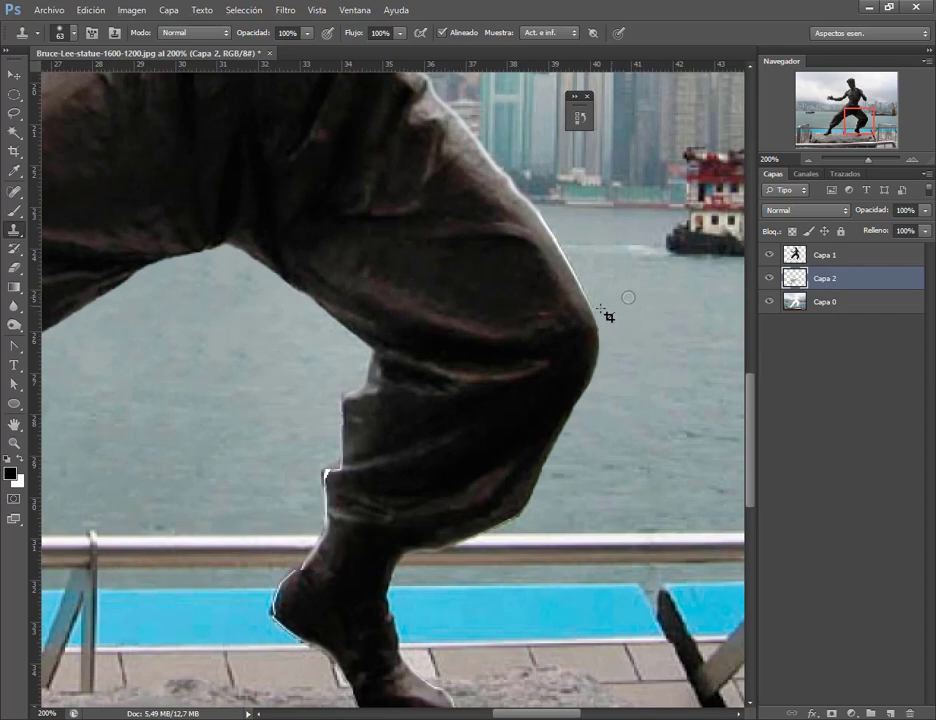
{"action": "left_click_drag", "start_coordinate": [628, 297], "coordinate": [613, 289]}
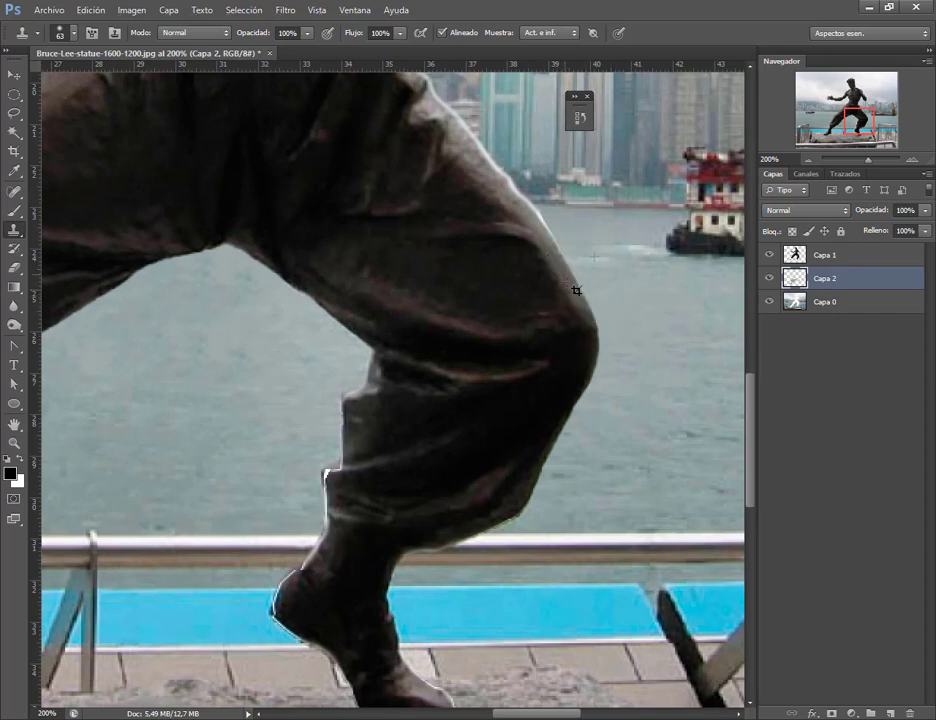
{"action": "left_click_drag", "start_coordinate": [548, 254], "coordinate": [577, 297]}
{"action": "scroll", "coordinate": [560, 385], "scroll_direction": "down", "scroll_amount": 5}
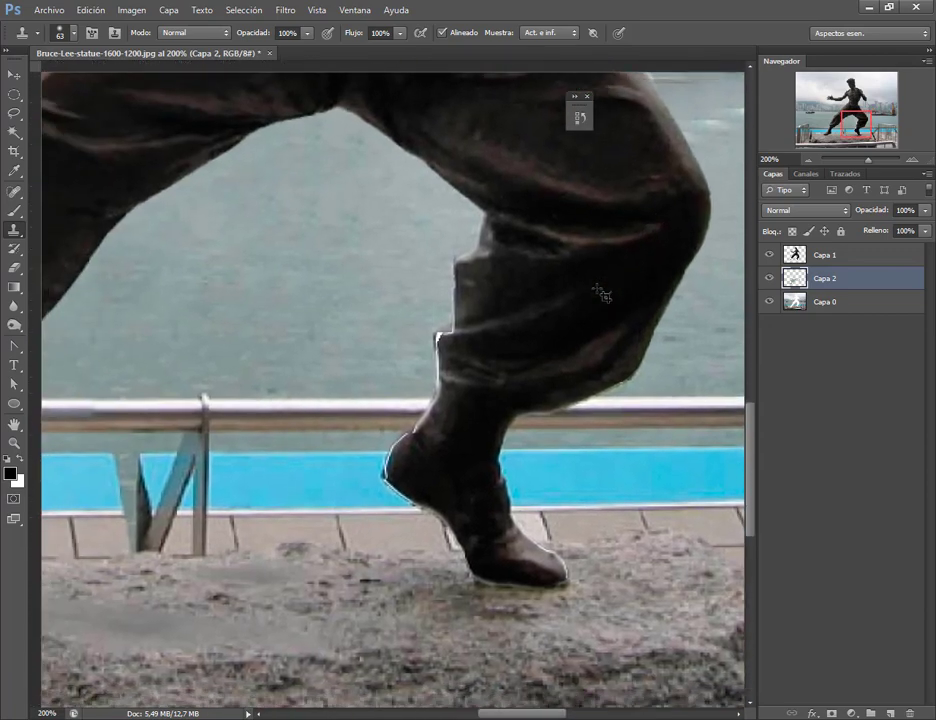
{"action": "scroll", "coordinate": [596, 293], "scroll_direction": "left", "scroll_amount": 3}
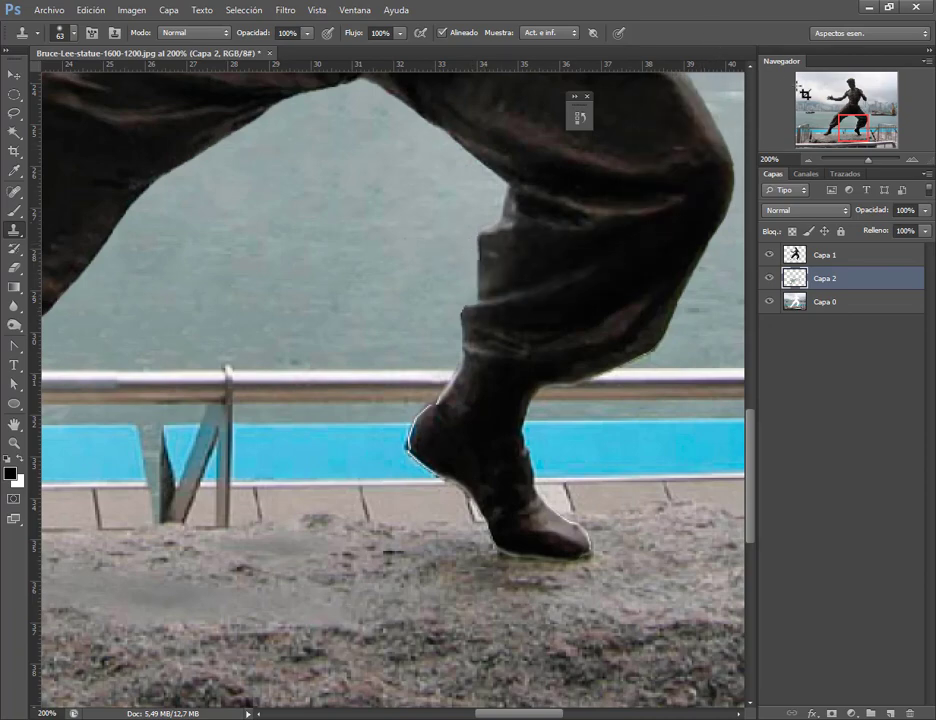
{"action": "left_click", "coordinate": [912, 159]}
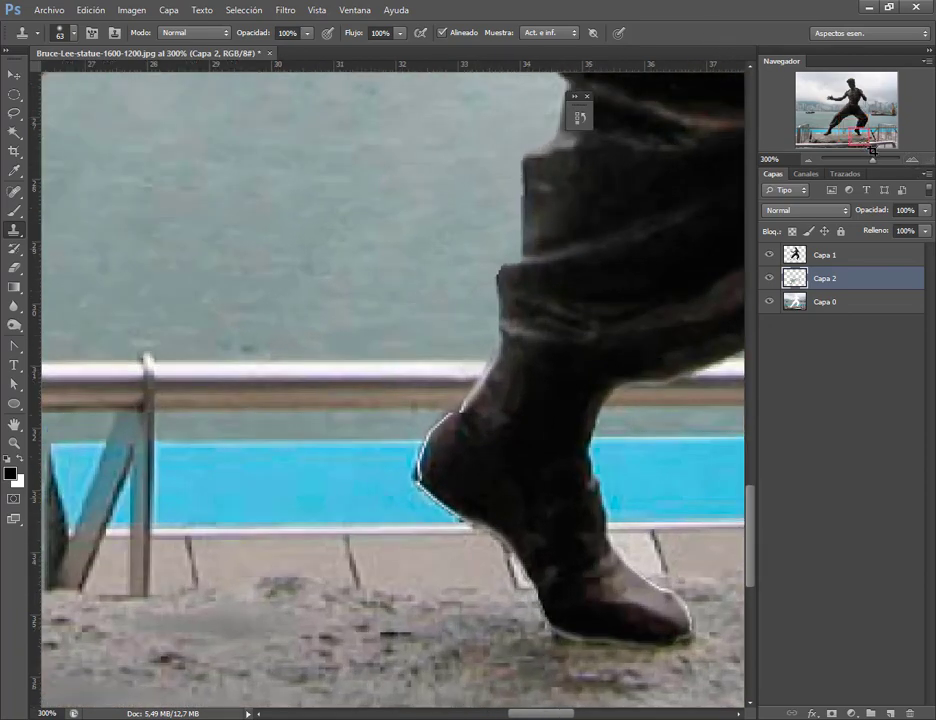
{"action": "left_click_drag", "start_coordinate": [852, 132], "coordinate": [838, 148]}
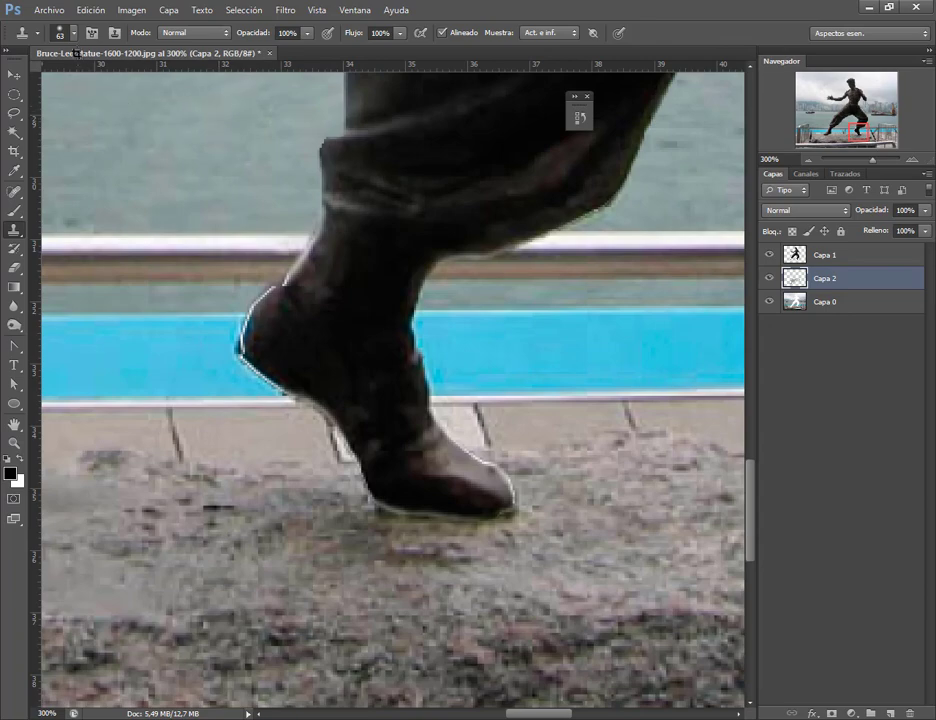
{"action": "left_click", "coordinate": [74, 34]}
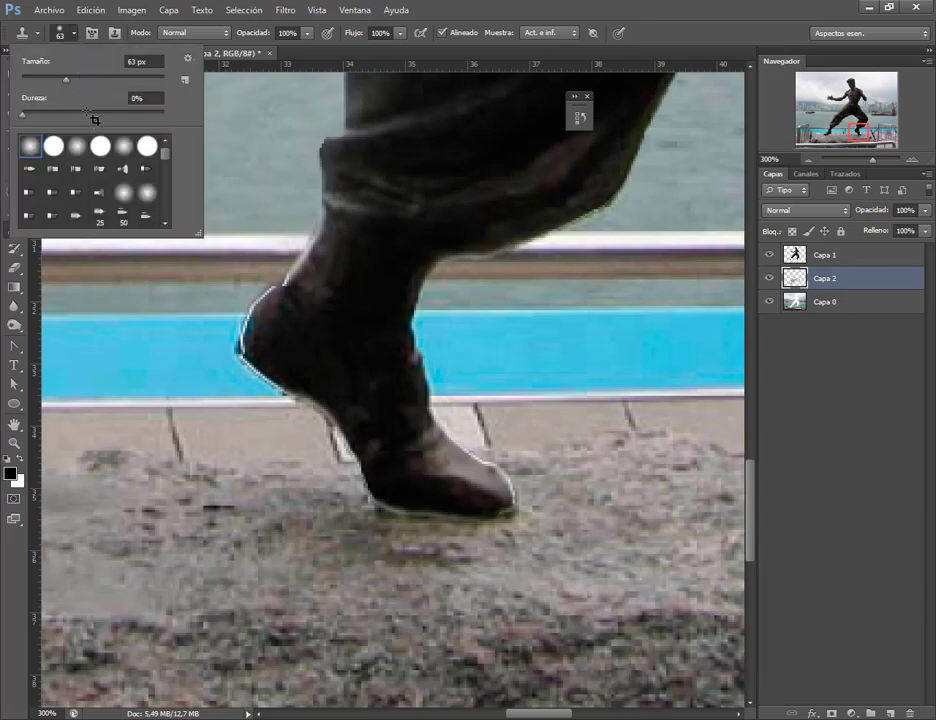
Set the clone brush to 37 px with 49% hardness; undo a trial stroke at the toe
{"action": "left_click", "coordinate": [93, 115]}
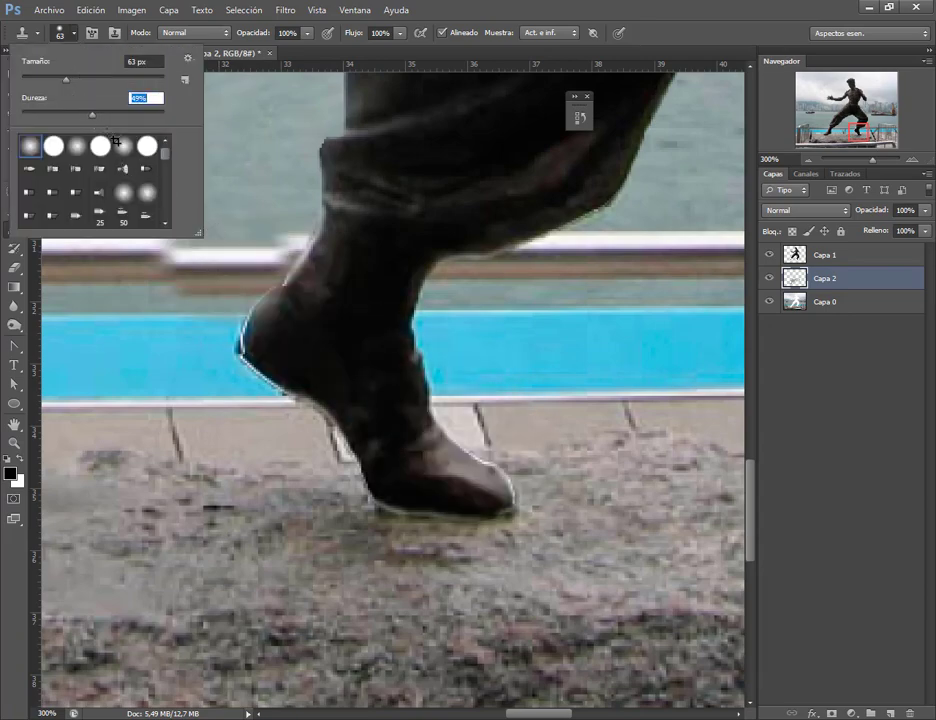
{"action": "left_click_drag", "start_coordinate": [66, 78], "coordinate": [47, 78]}
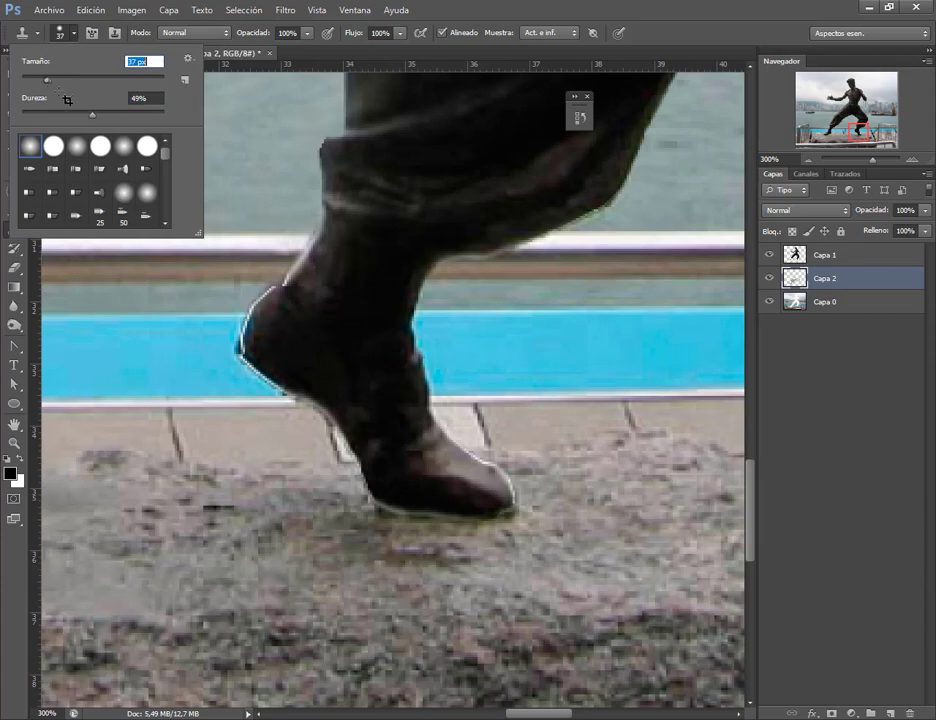
{"action": "left_click", "coordinate": [510, 500]}
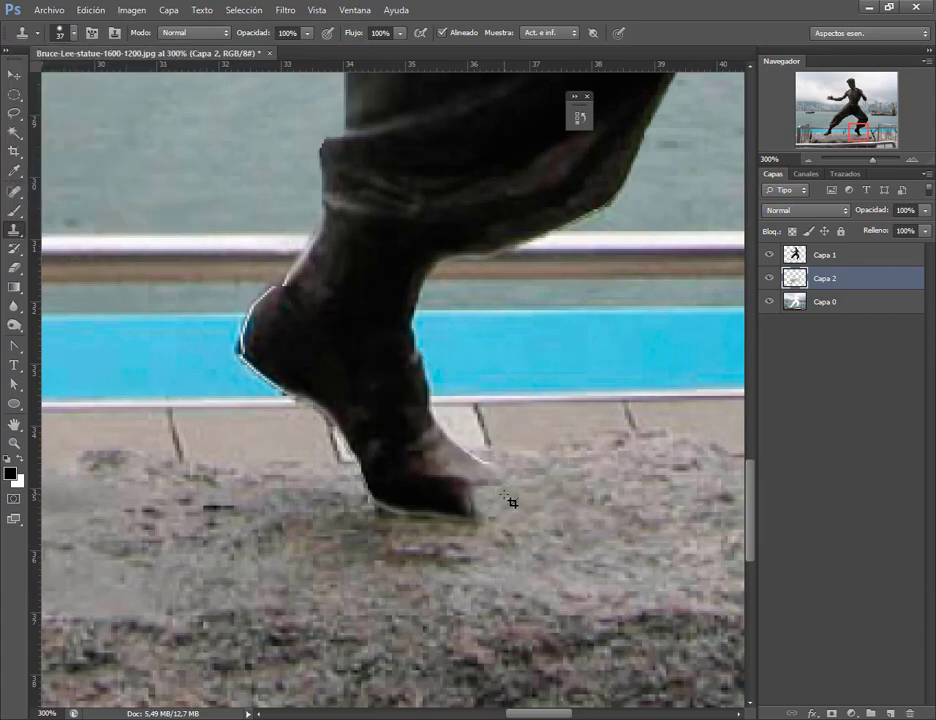
{"action": "left_click_drag", "start_coordinate": [510, 495], "coordinate": [488, 492]}
{"action": "key", "text": "ctrl+z"}
{"action": "key", "text": "ctrl+z"}
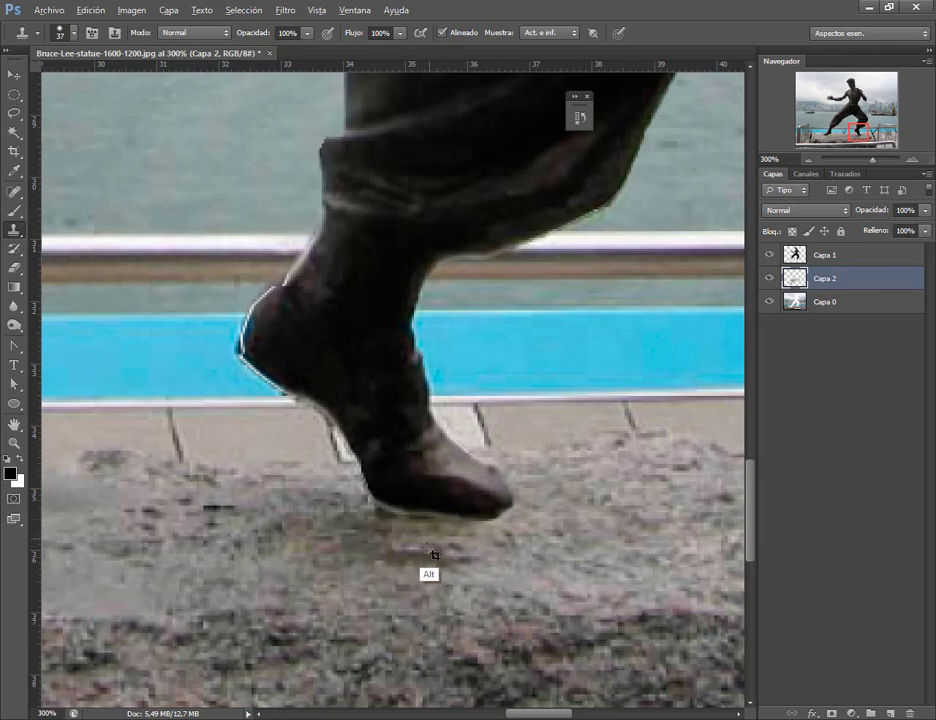
{"action": "left_click", "coordinate": [455, 527], "text": "alt"}
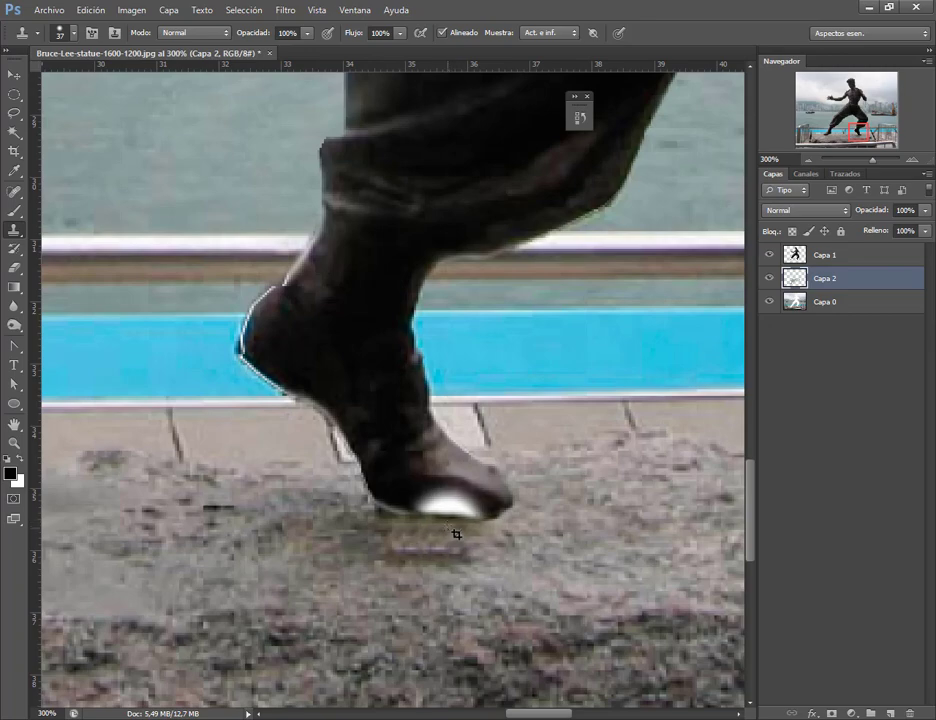
Sample background beside the heel and paint out the white halo around the heel
{"action": "left_click", "coordinate": [437, 493], "text": "alt"}
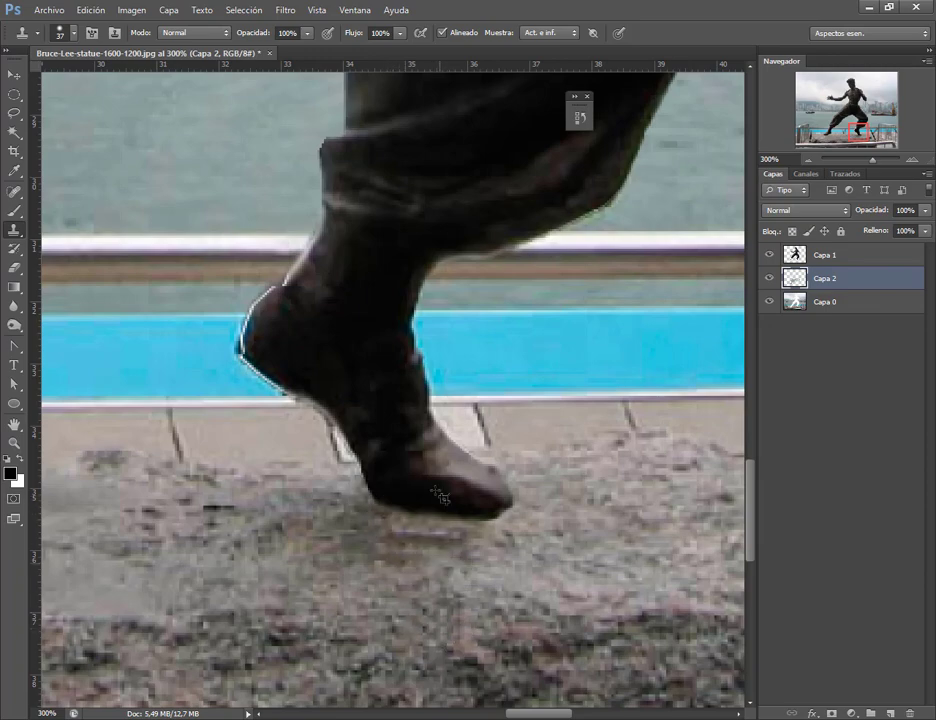
{"action": "left_click_drag", "start_coordinate": [418, 385], "coordinate": [468, 455]}
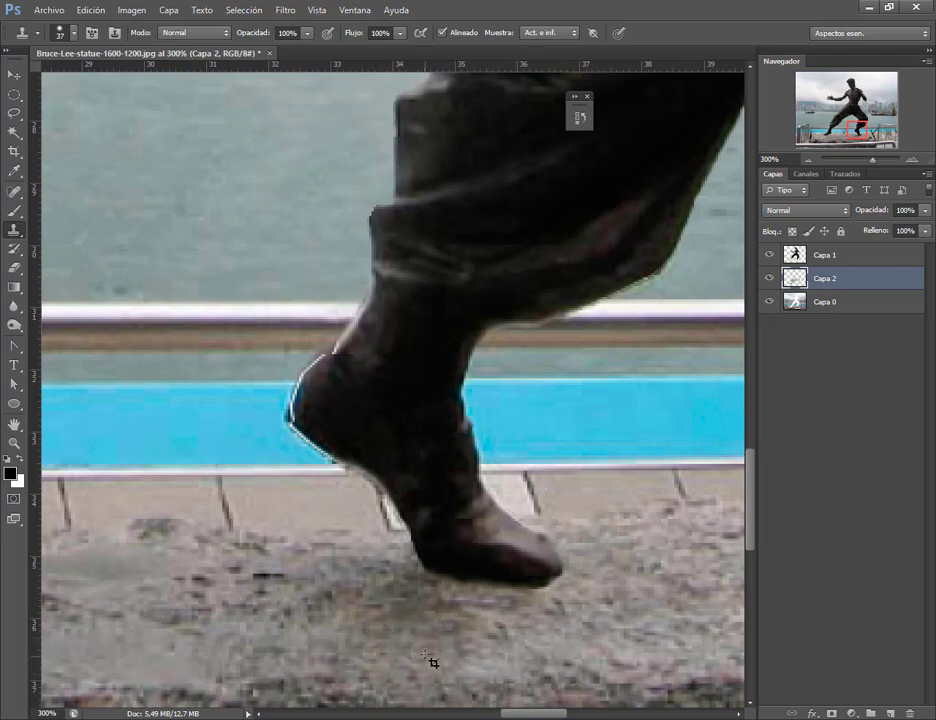
{"action": "left_click", "coordinate": [228, 426], "text": "alt"}
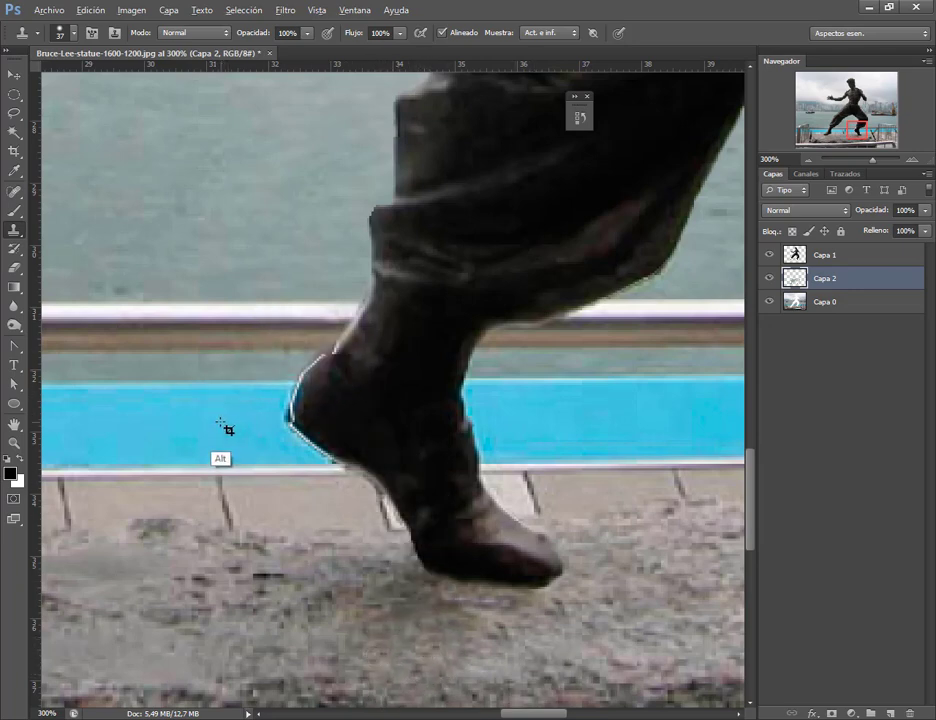
{"action": "left_click_drag", "start_coordinate": [303, 434], "coordinate": [333, 432]}
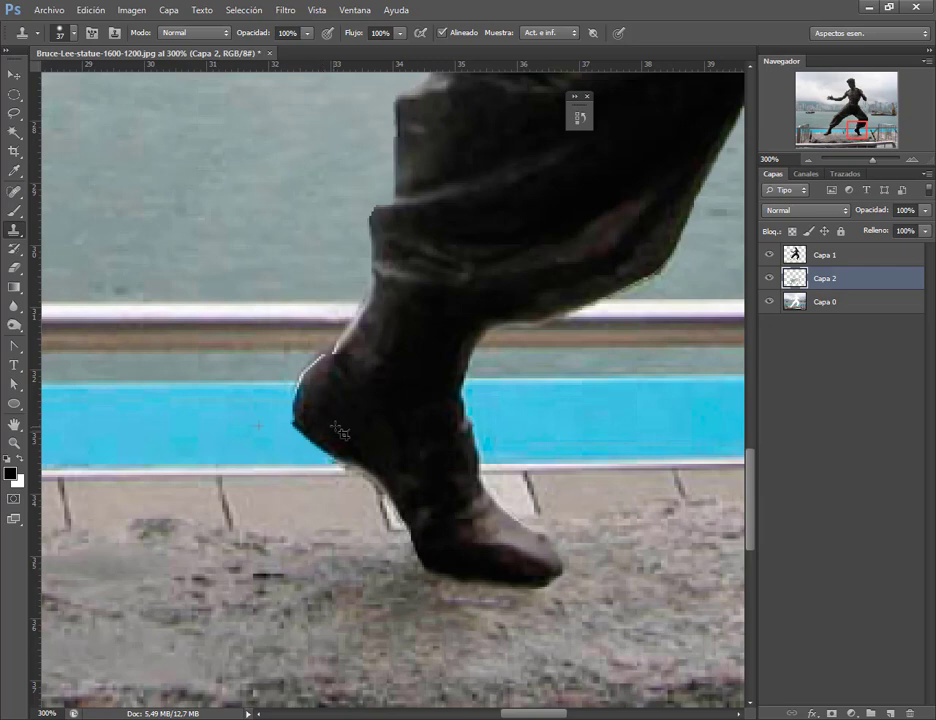
{"action": "left_click", "coordinate": [245, 376], "text": "alt"}
{"action": "left_click_drag", "start_coordinate": [272, 378], "coordinate": [311, 374]}
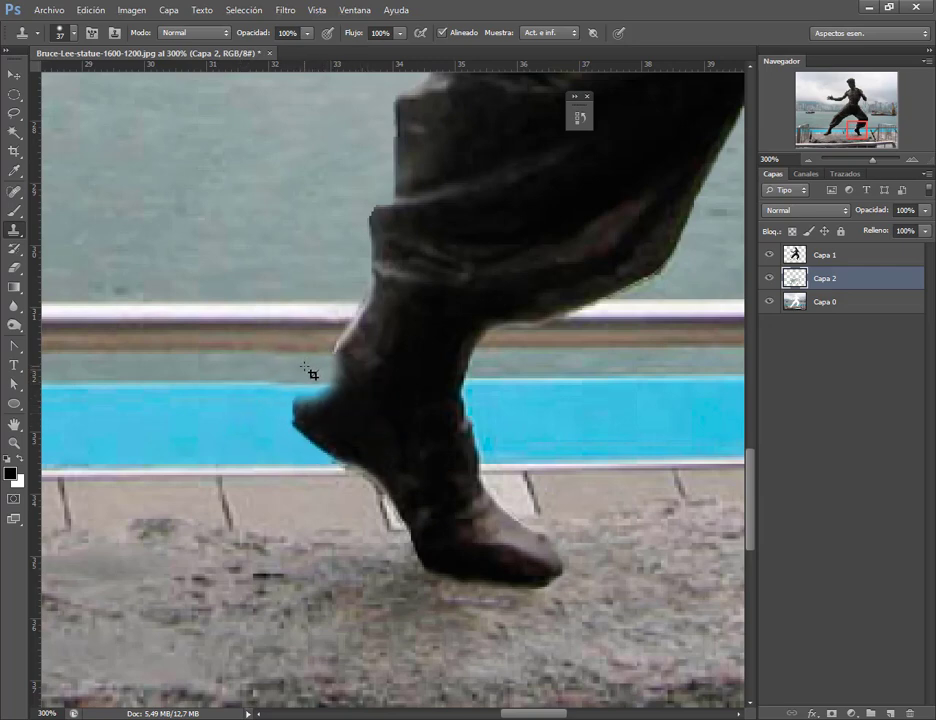
{"action": "left_click", "coordinate": [311, 372]}
Clone the railing over the leg's lower-right edge, discarding a stray left-edge stroke
{"action": "mouse_move", "coordinate": [370, 355]}
{"action": "left_mouse_down"}
{"action": "mouse_move", "coordinate": [326, 341]}
{"action": "mouse_move", "coordinate": [354, 336]}
{"action": "left_mouse_up"}
{"action": "key", "text": "ctrl+z"}
{"action": "left_click", "coordinate": [428, 414]}
{"action": "scroll", "coordinate": [420, 350], "scroll_direction": "up", "scroll_amount": 3}
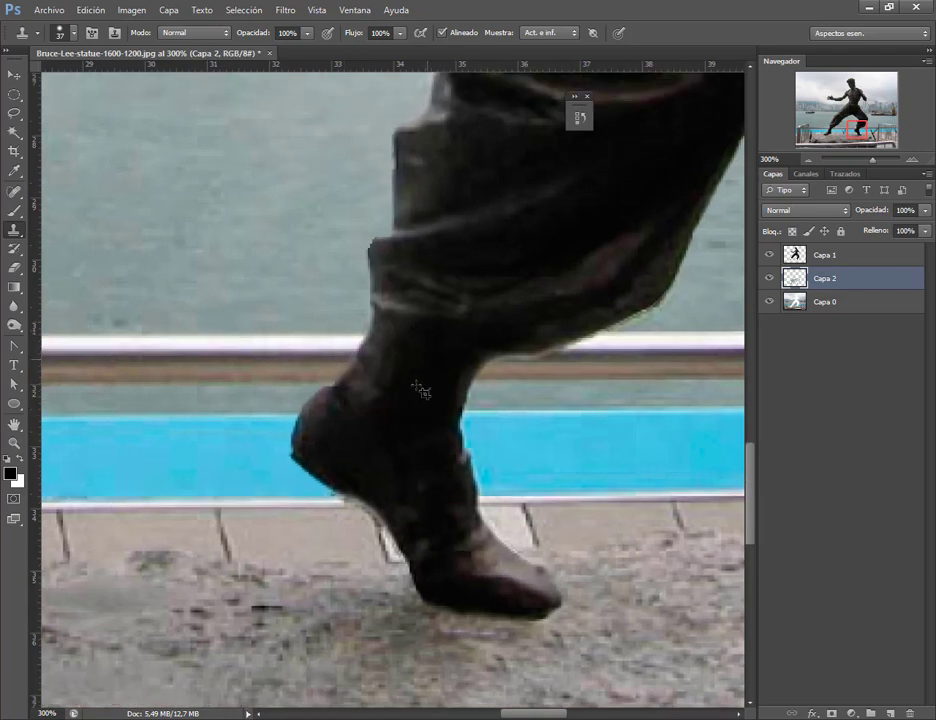
{"action": "left_click", "coordinate": [520, 405], "text": "alt"}
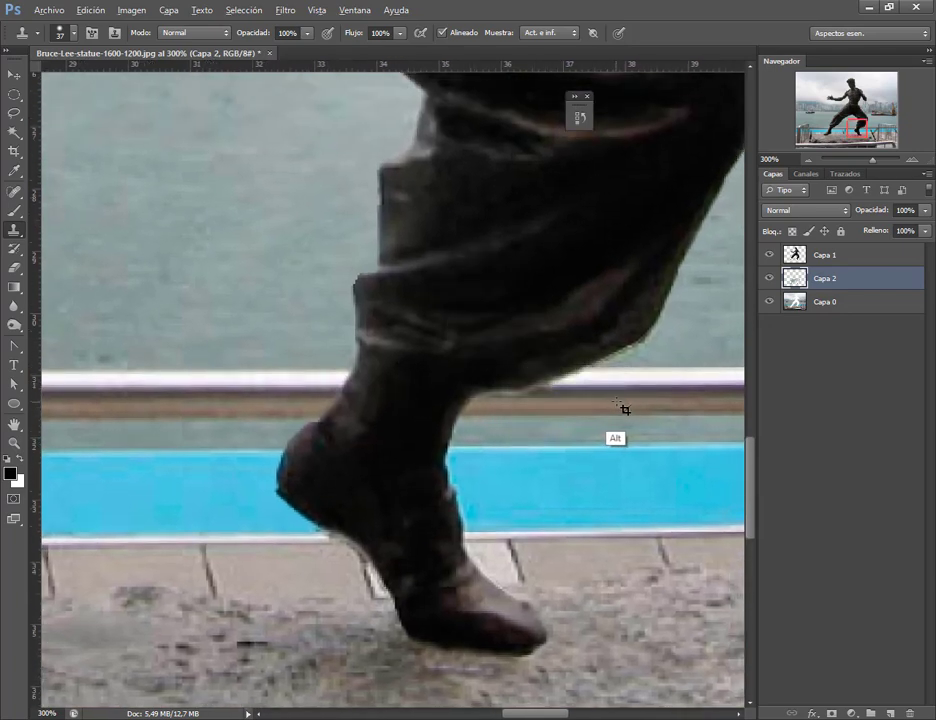
{"action": "left_click_drag", "start_coordinate": [589, 416], "coordinate": [492, 405]}
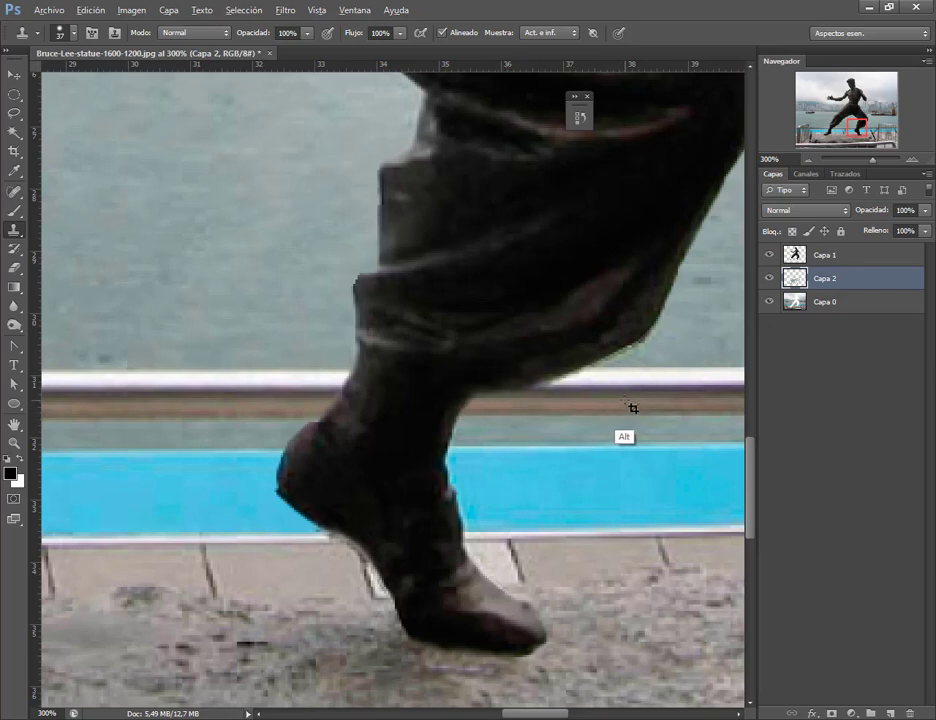
{"action": "mouse_move", "coordinate": [557, 417]}
{"action": "left_mouse_down"}
{"action": "mouse_move", "coordinate": [531, 408]}
{"action": "mouse_move", "coordinate": [491, 462]}
{"action": "mouse_move", "coordinate": [401, 484]}
{"action": "left_mouse_up"}
Paint water over the leg's lower-right edge; try railing patches on the dark edge and undo them
{"action": "left_click", "coordinate": [547, 375], "text": "alt"}
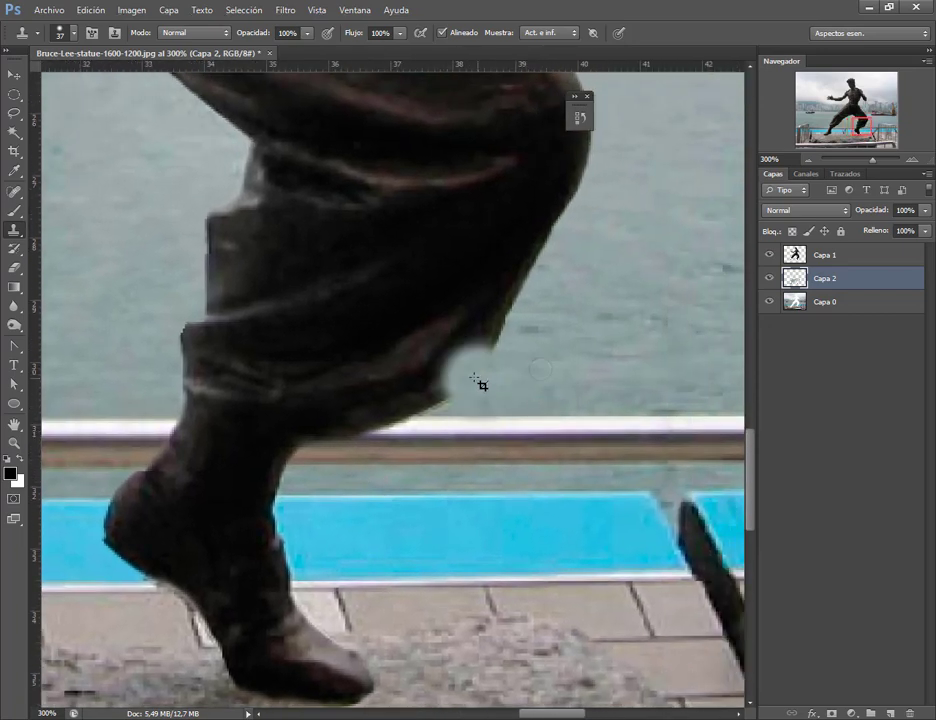
{"action": "left_click_drag", "start_coordinate": [480, 386], "coordinate": [450, 393]}
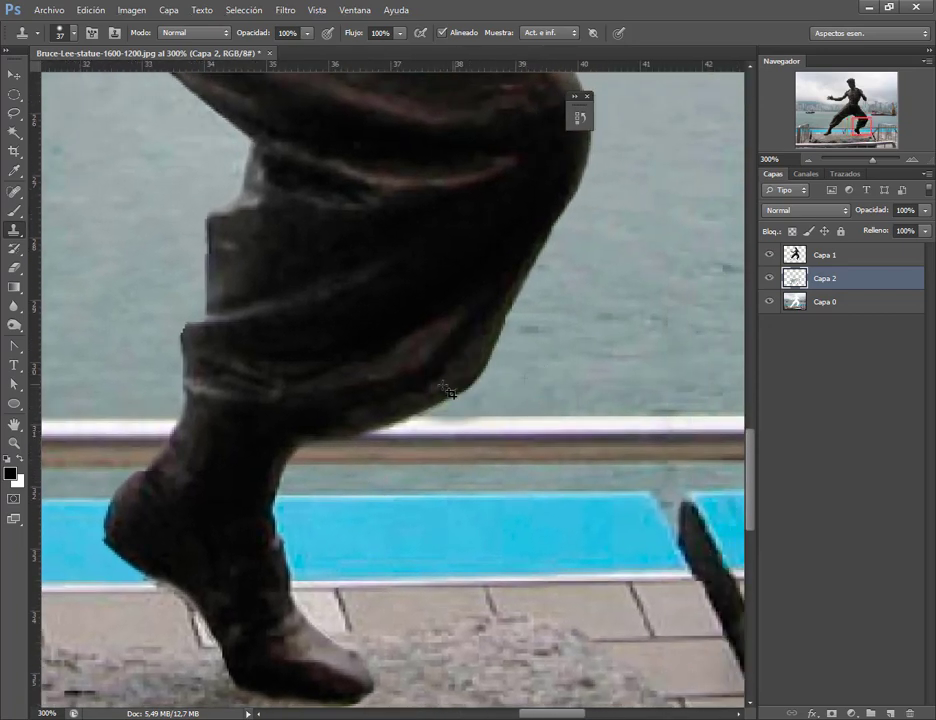
{"action": "left_click", "coordinate": [567, 368], "text": "alt"}
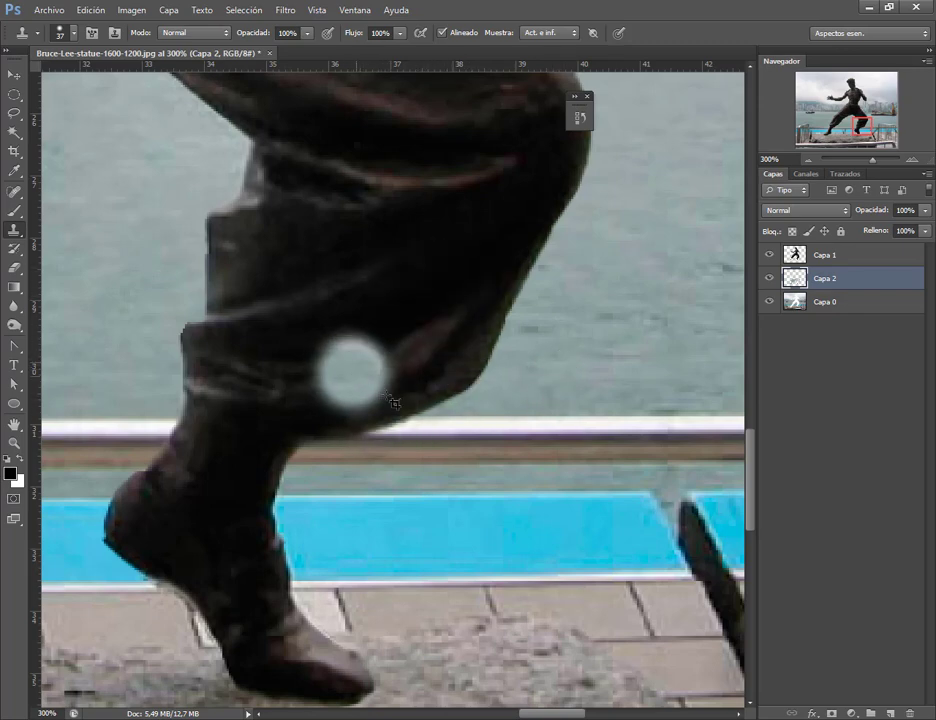
{"action": "left_click", "coordinate": [501, 427], "text": "alt"}
{"action": "left_click_drag", "start_coordinate": [362, 436], "coordinate": [382, 441]}
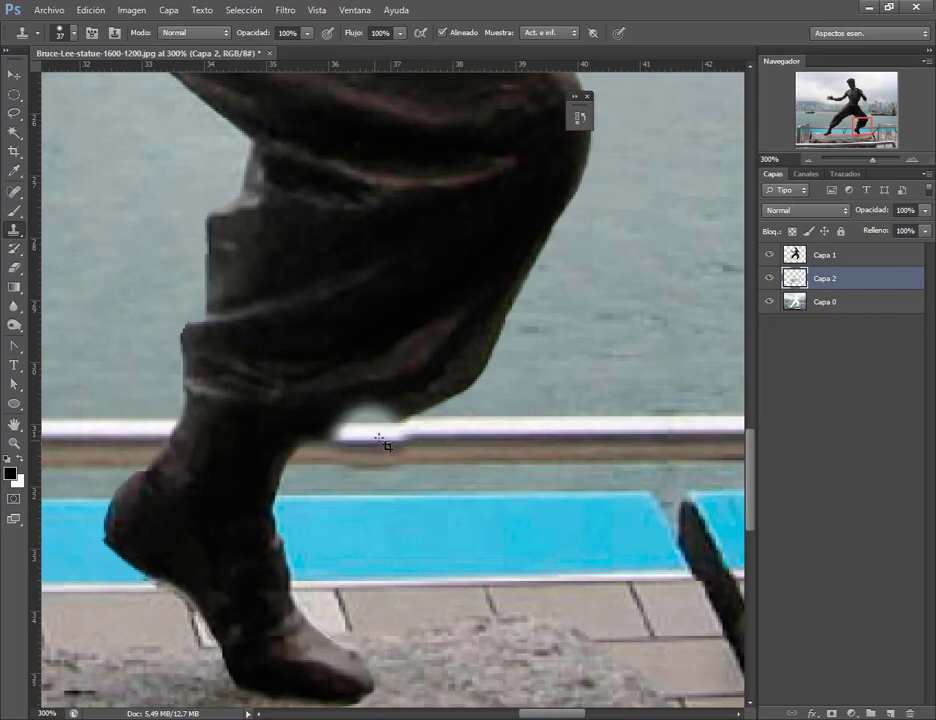
{"action": "key", "text": "ctrl+z"}
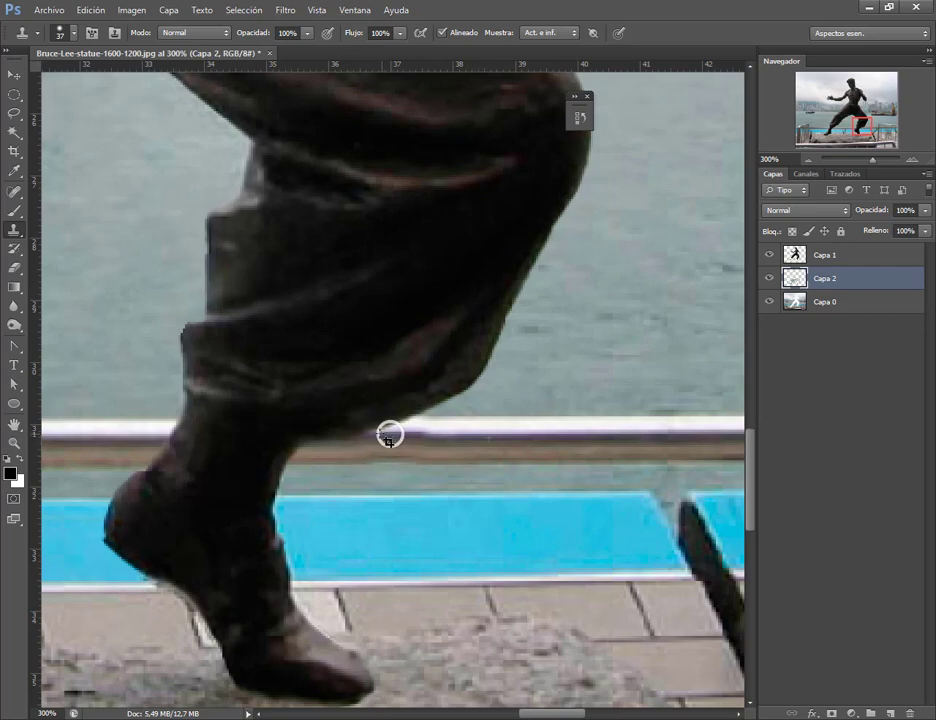
{"action": "left_click", "coordinate": [537, 441], "text": "alt"}
{"action": "left_click", "coordinate": [393, 433]}
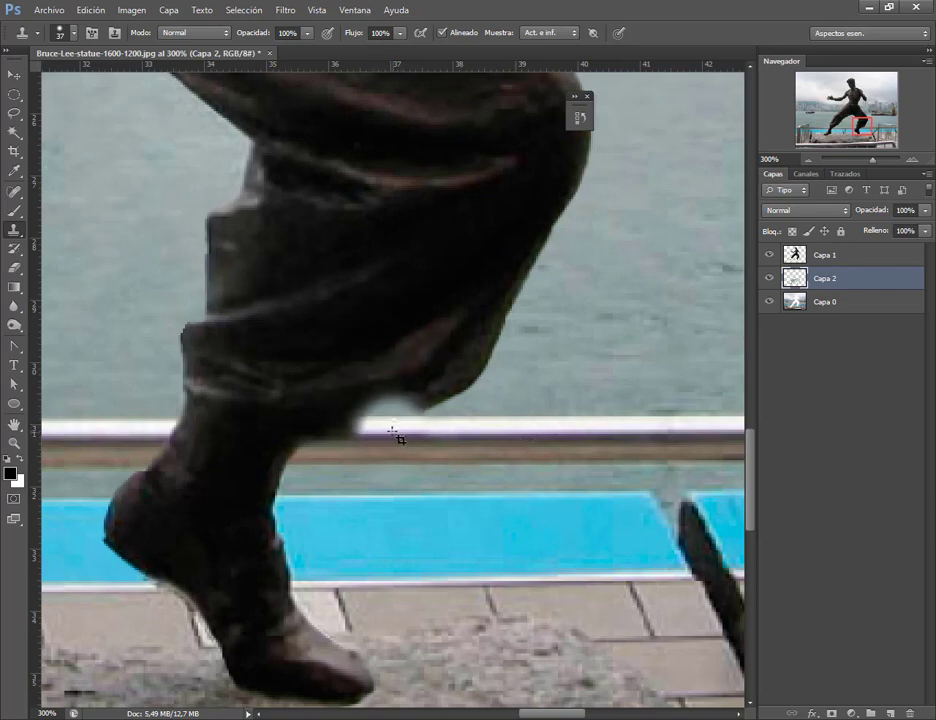
{"action": "key", "text": "ctrl+z"}
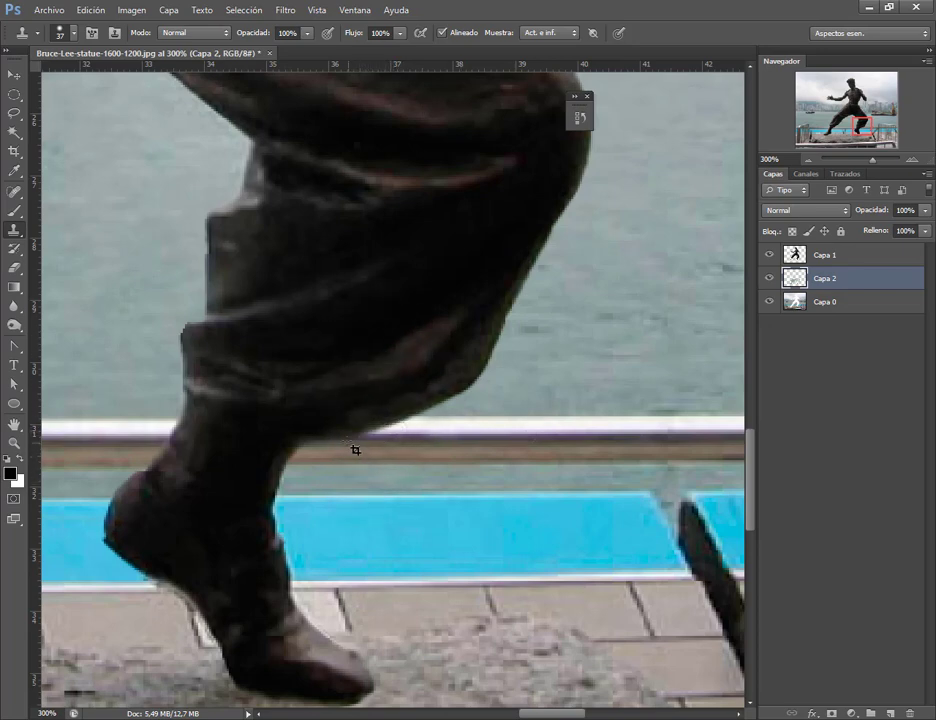
{"action": "left_click_drag", "start_coordinate": [355, 450], "coordinate": [487, 271]}
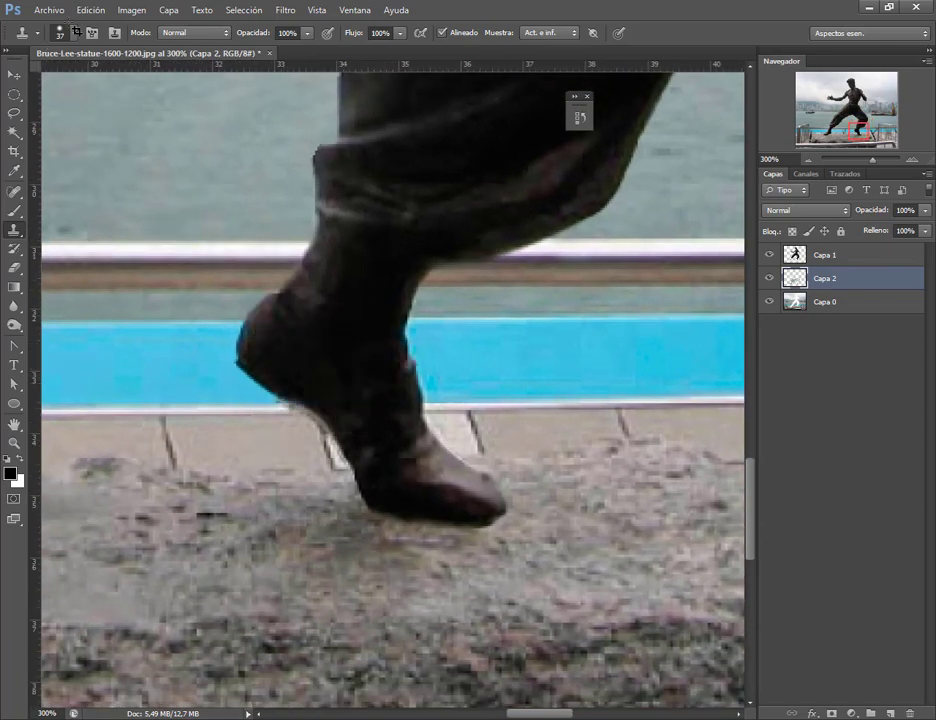
Shrink the clone brush to 20 px
{"action": "left_click", "coordinate": [62, 33]}
{"action": "left_click_drag", "start_coordinate": [45, 79], "coordinate": [35, 79]}
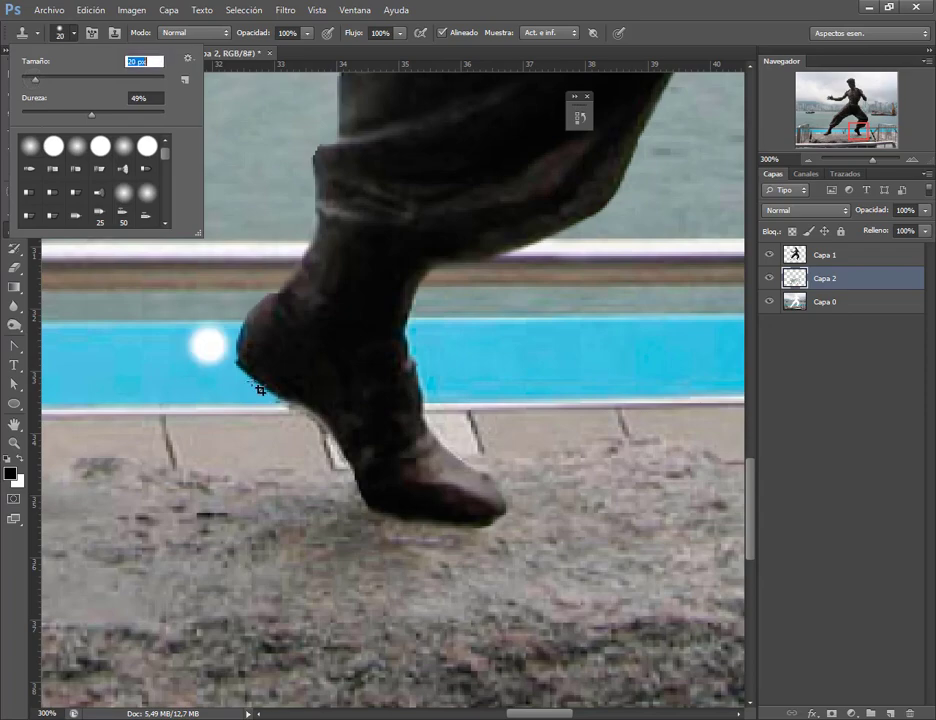
{"action": "left_click", "coordinate": [242, 415], "text": "alt"}
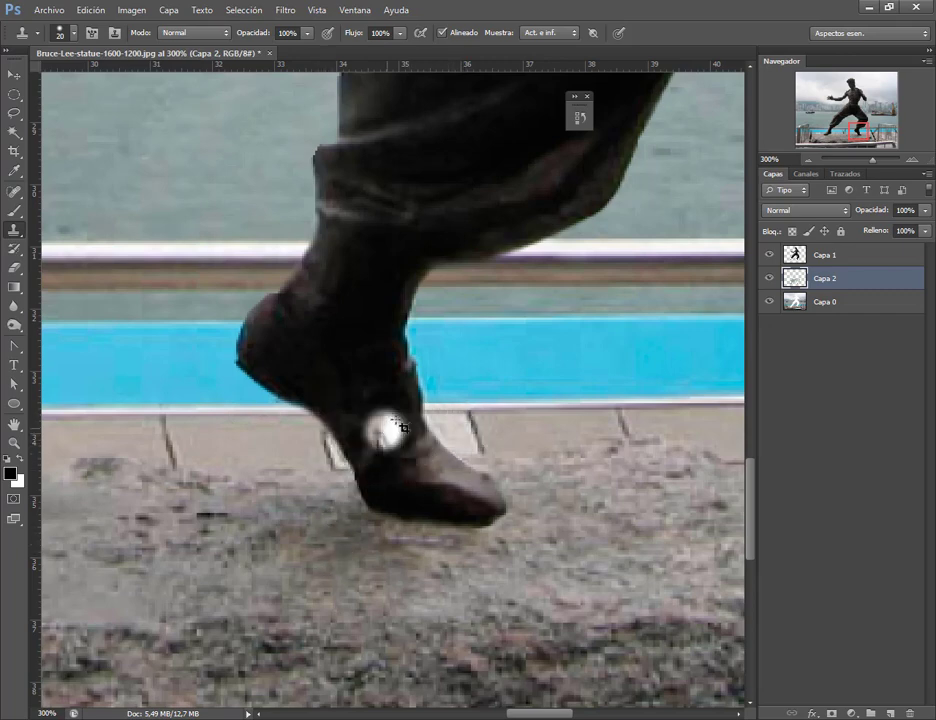
Sample the pavement and clone it over the light patches beside the heel
{"action": "key", "text": "ctrl"}
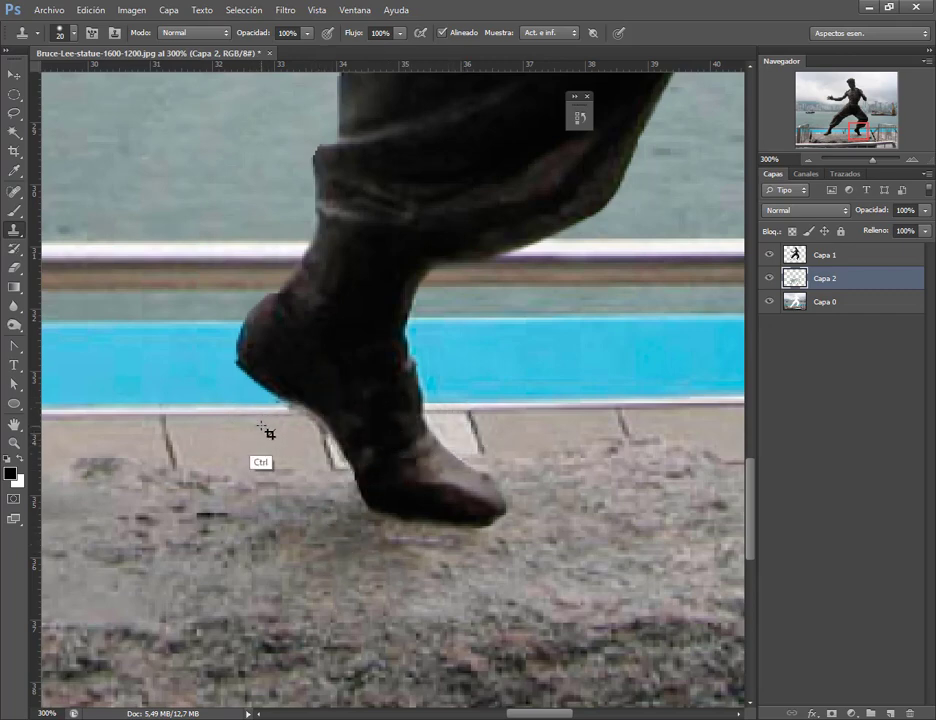
{"action": "key", "text": "alt"}
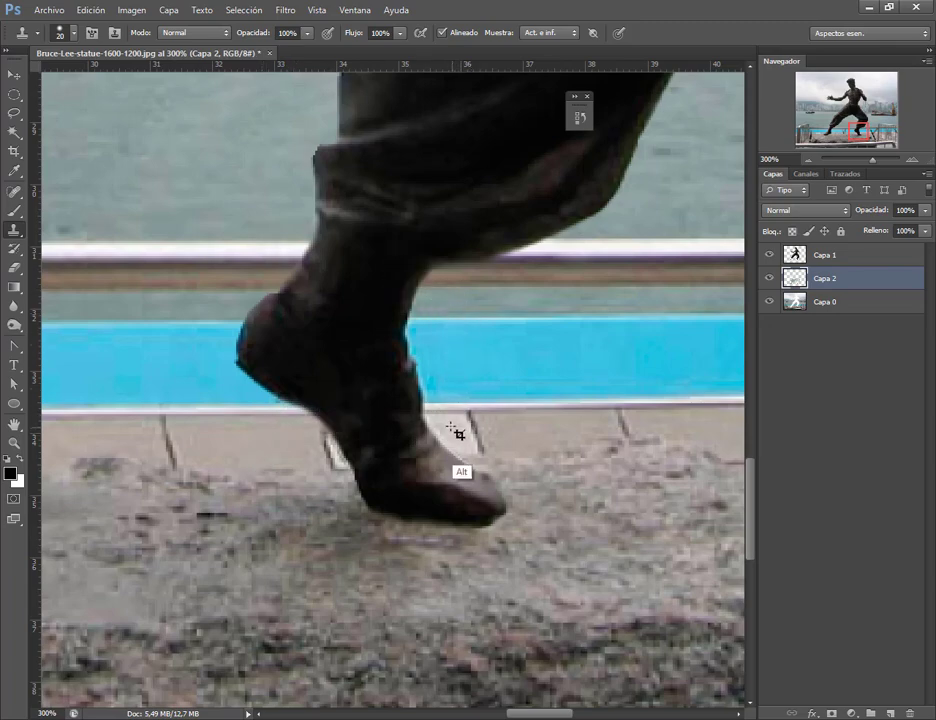
{"action": "left_click", "coordinate": [456, 433], "text": "alt"}
{"action": "left_click_drag", "start_coordinate": [343, 438], "coordinate": [347, 444]}
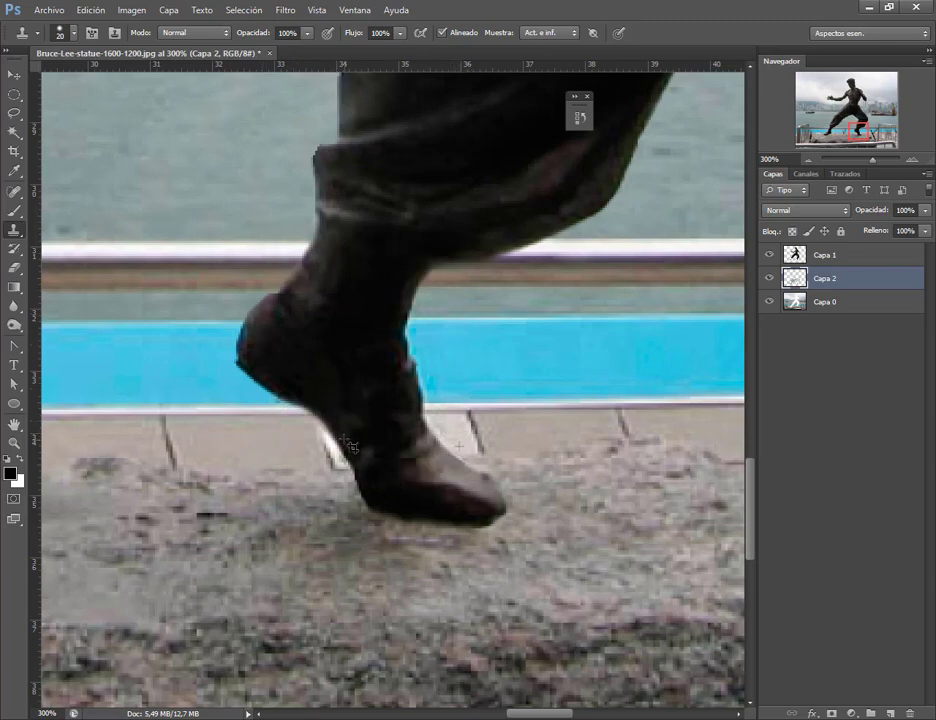
{"action": "key", "text": "alt"}
{"action": "left_click", "coordinate": [476, 437], "text": "alt"}
{"action": "left_click_drag", "start_coordinate": [323, 440], "coordinate": [320, 437]}
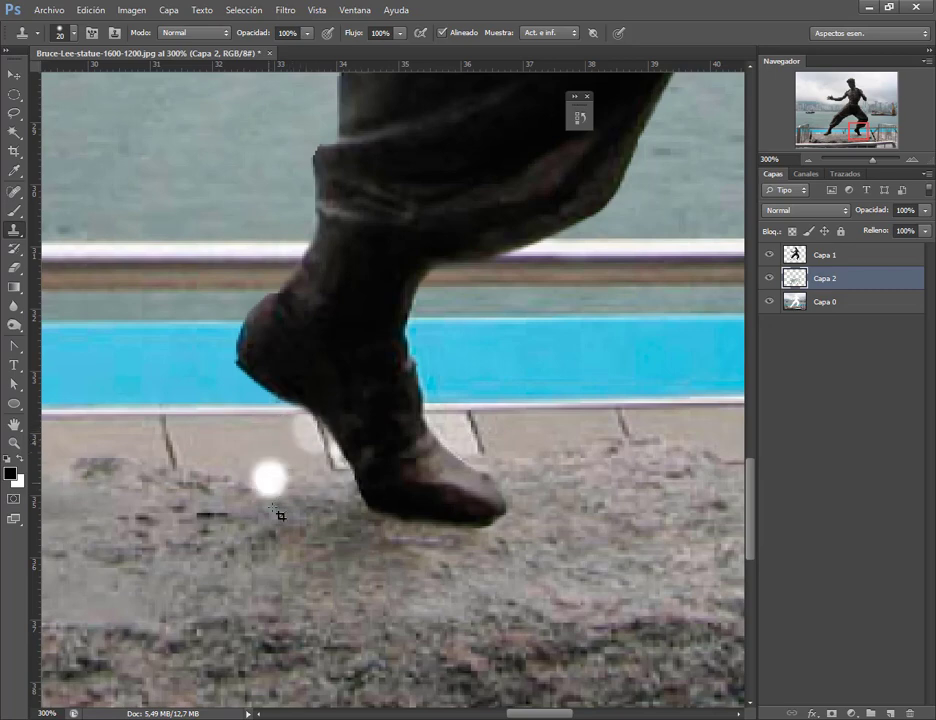
Briefly switch to the Eraser, return to the Clone Stamp, and resample pavement near the heel
{"action": "left_click", "coordinate": [247, 417], "text": "alt"}
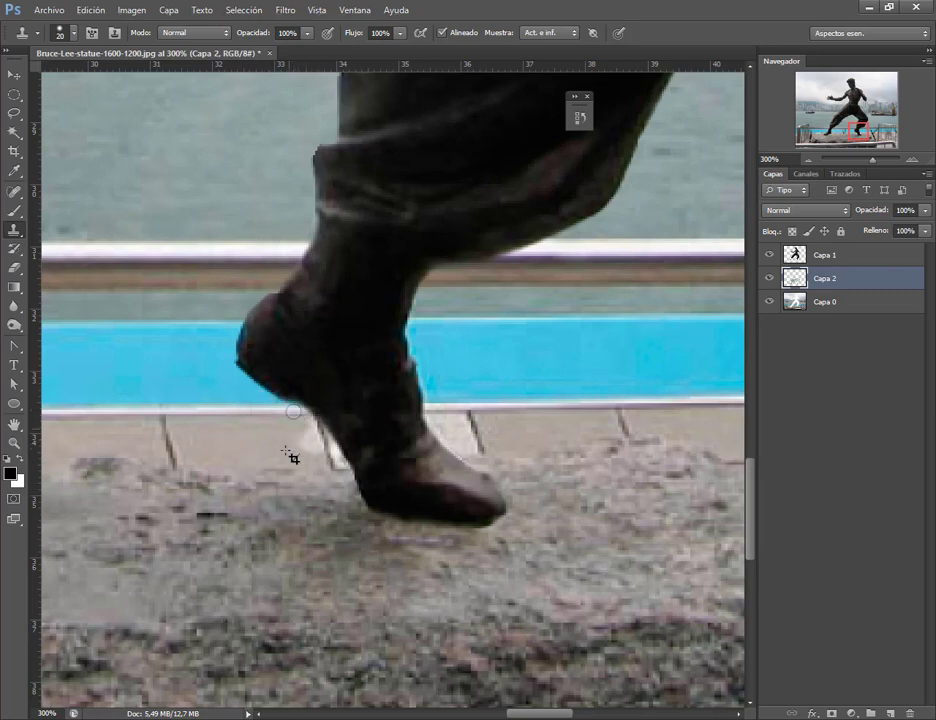
{"action": "key", "text": "e"}
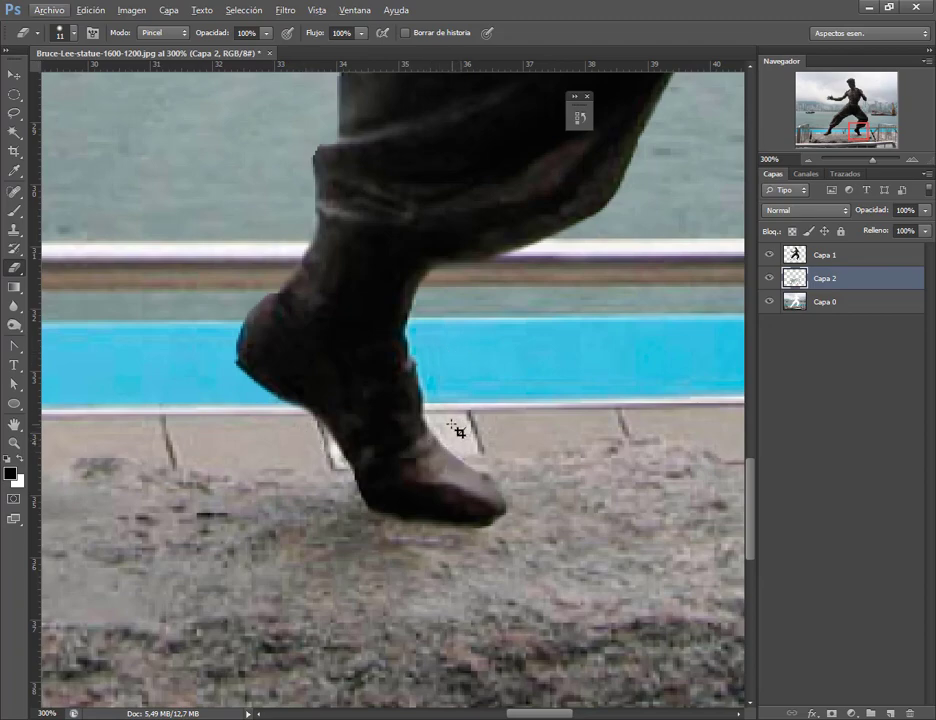
{"action": "key", "text": "alt+s"}
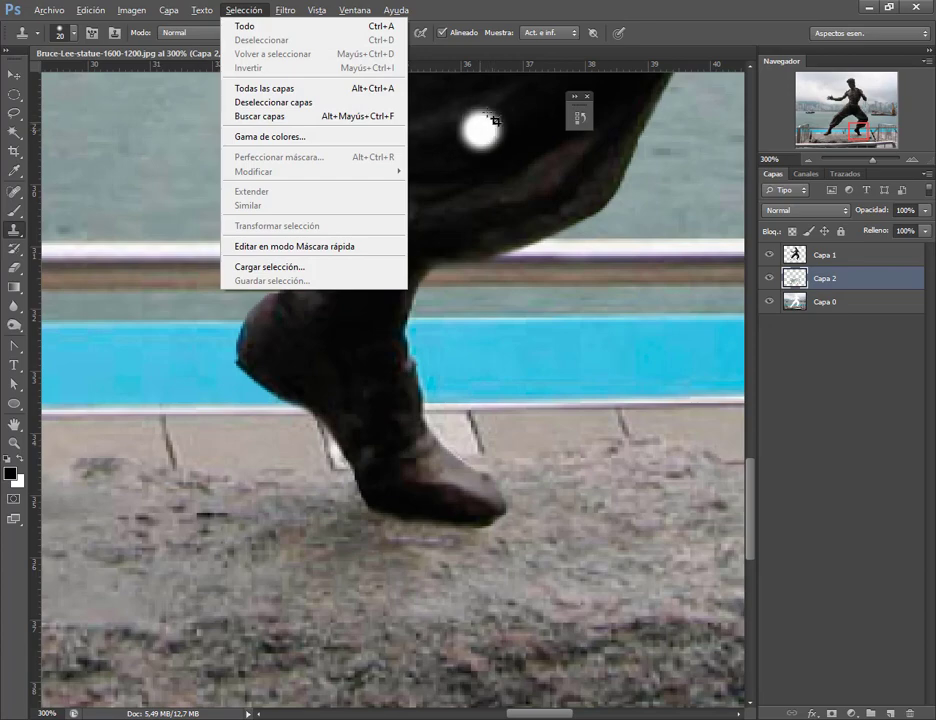
{"action": "key", "text": "Escape"}
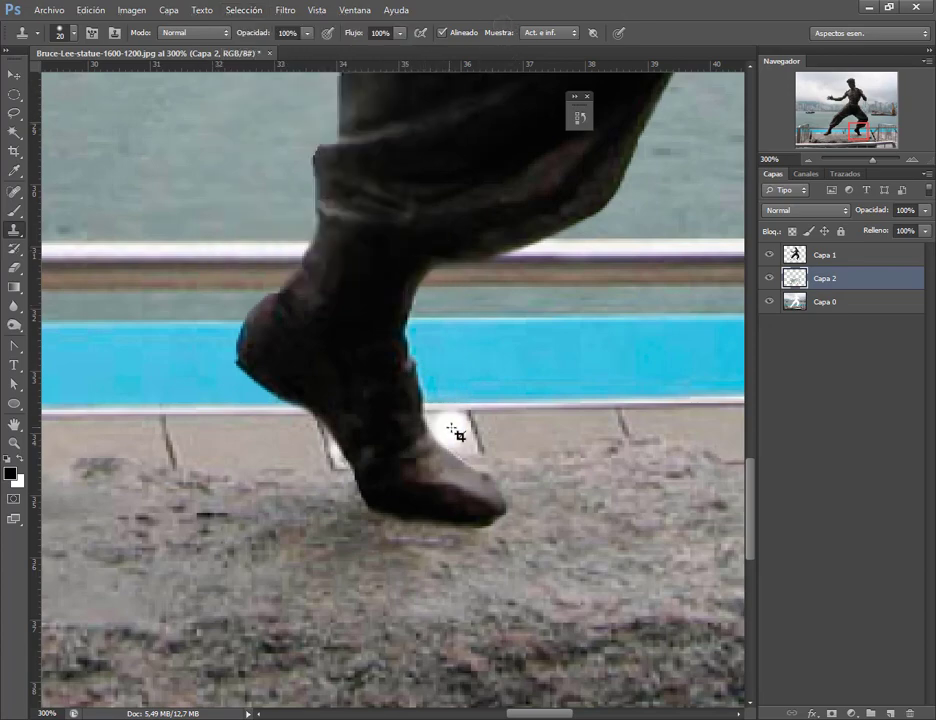
{"action": "key", "text": "alt"}
{"action": "left_click", "coordinate": [441, 429], "text": "alt"}
Pan the view over to the statue's shoulder and reselect the Clone Stamp
{"action": "scroll", "coordinate": [455, 405], "scroll_direction": "up", "scroll_amount": 5}
{"action": "key", "text": "h"}
{"action": "left_click_drag", "start_coordinate": [450, 432], "coordinate": [376, 401]}
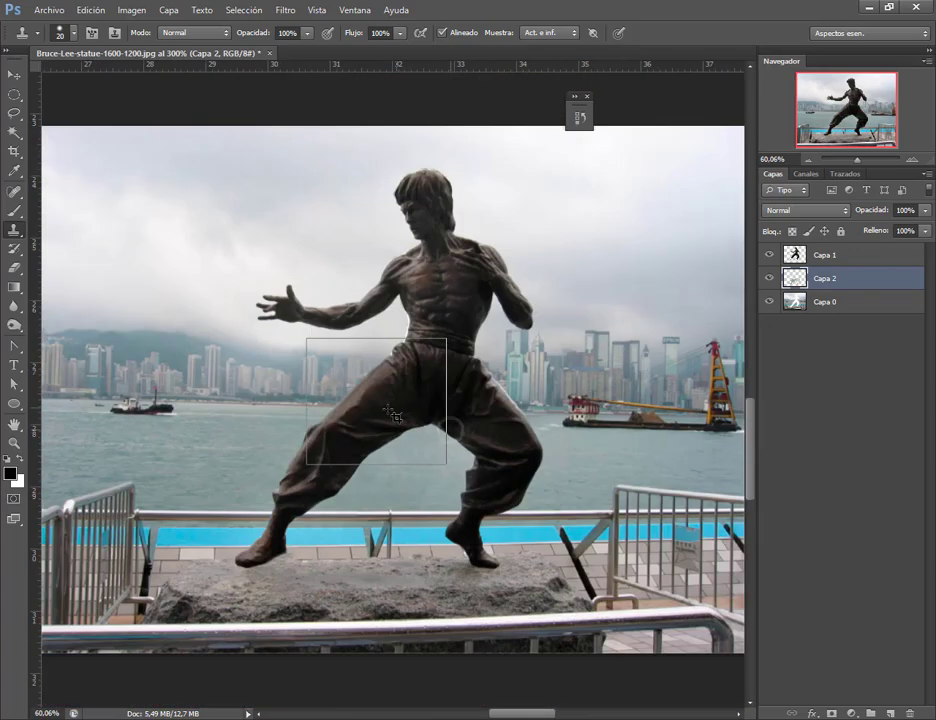
{"action": "key", "text": "e"}
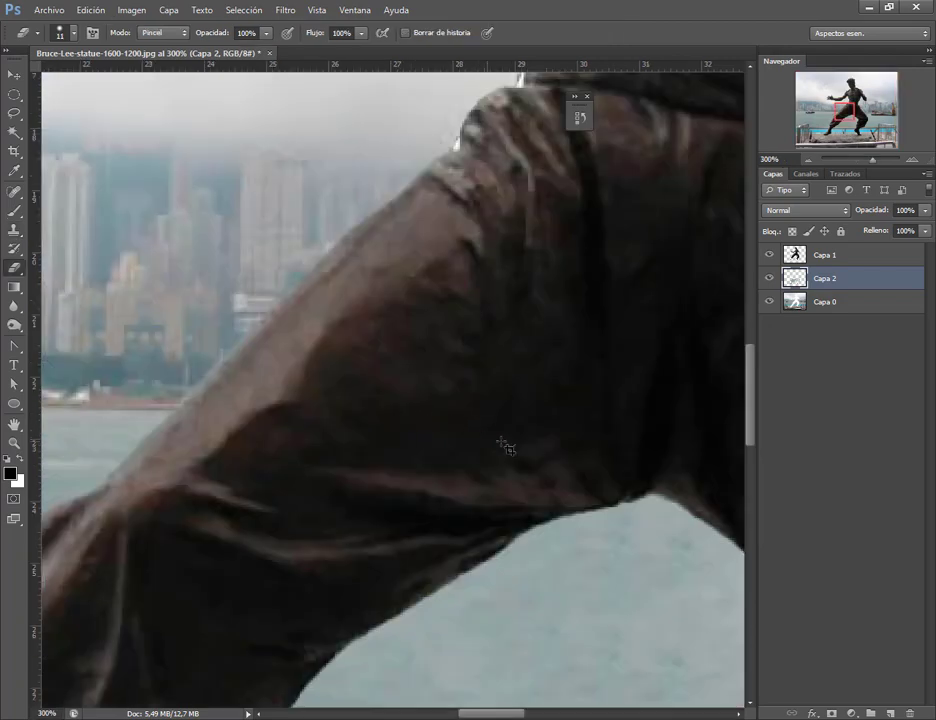
{"action": "scroll", "coordinate": [378, 478], "scroll_direction": "right", "scroll_amount": 3}
{"action": "scroll", "coordinate": [378, 478], "scroll_direction": "right", "scroll_amount": 3}
{"action": "scroll", "coordinate": [378, 478], "scroll_direction": "right", "scroll_amount": 3}
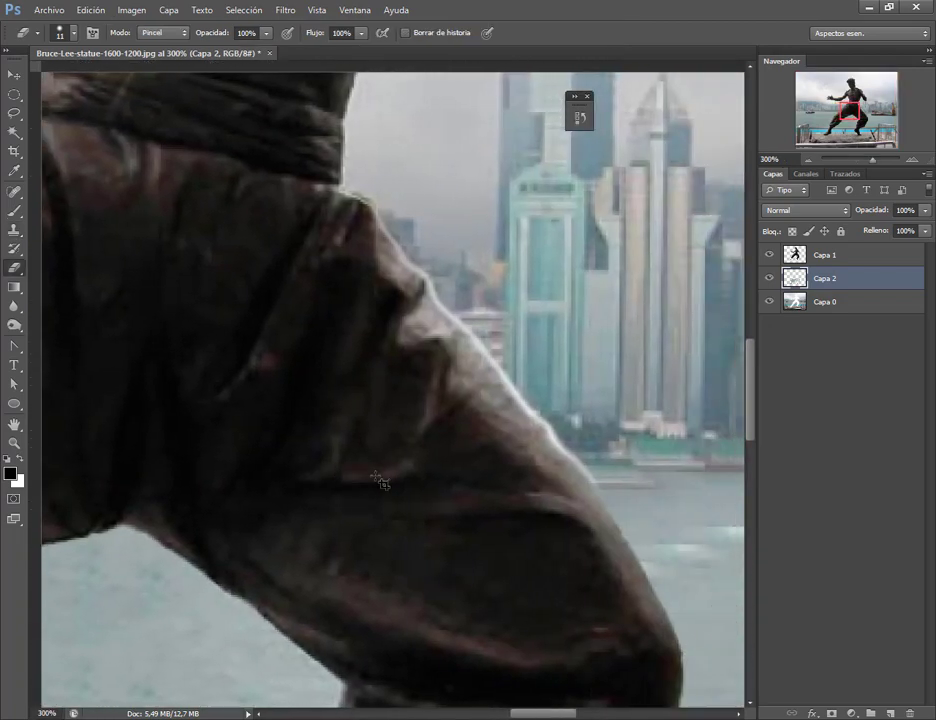
{"action": "scroll", "coordinate": [366, 380], "scroll_direction": "right", "scroll_amount": 3}
{"action": "scroll", "coordinate": [413, 428], "scroll_direction": "down", "scroll_amount": 1}
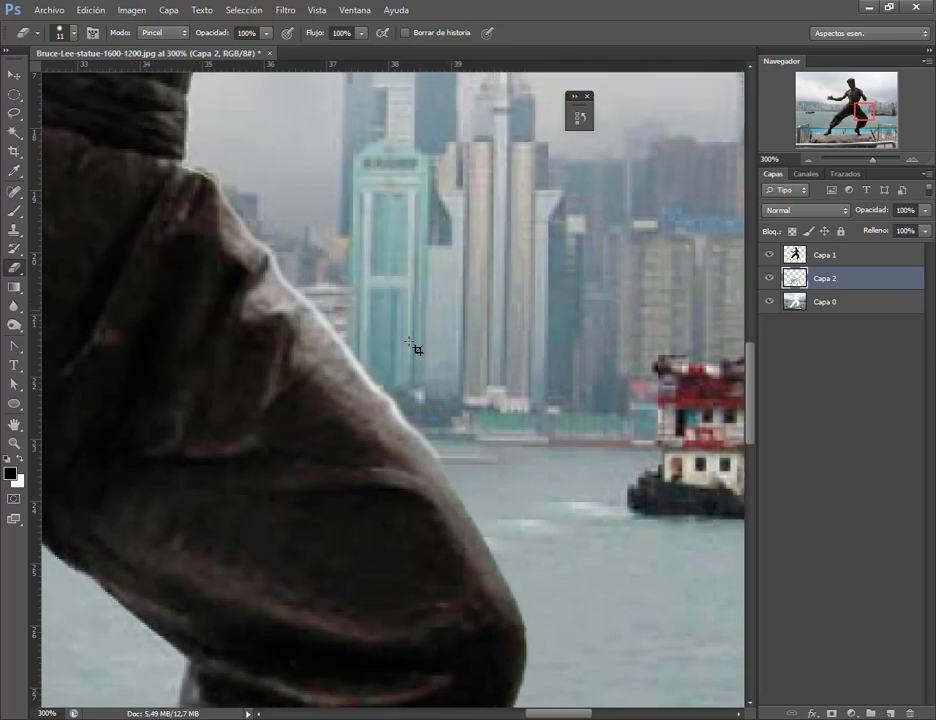
{"action": "scroll", "coordinate": [414, 351], "scroll_direction": "up", "scroll_amount": 2}
{"action": "scroll", "coordinate": [450, 365], "scroll_direction": "left", "scroll_amount": 2}
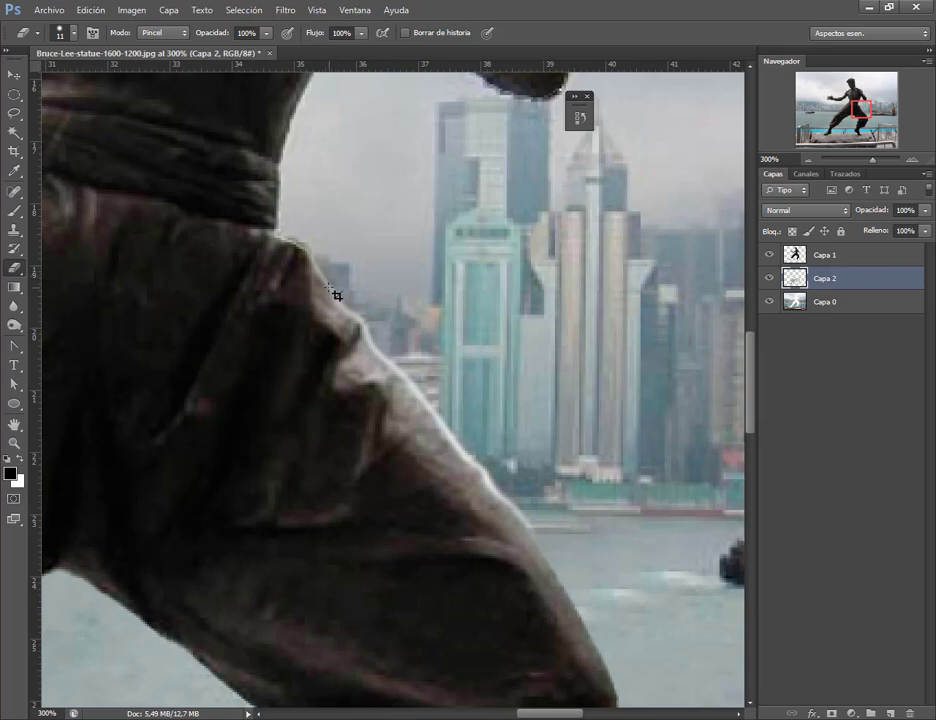
{"action": "key", "text": "s"}
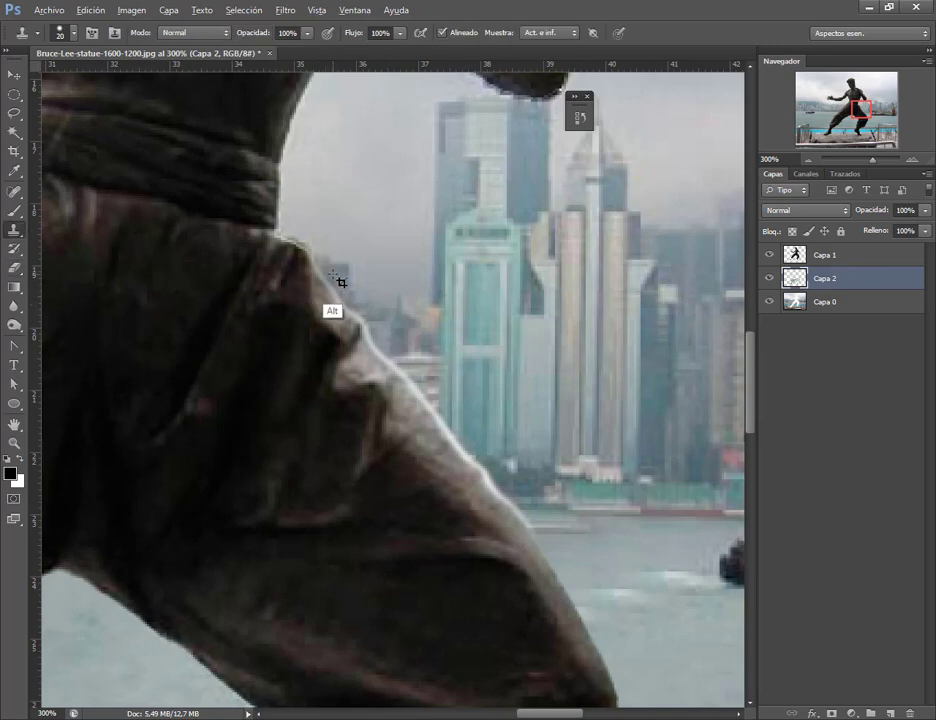
{"action": "left_click", "coordinate": [343, 277], "text": "alt"}
Resize the clone brush to 7 px, then 12 px, and clone along the shoulder edge
{"action": "left_click", "coordinate": [73, 35]}
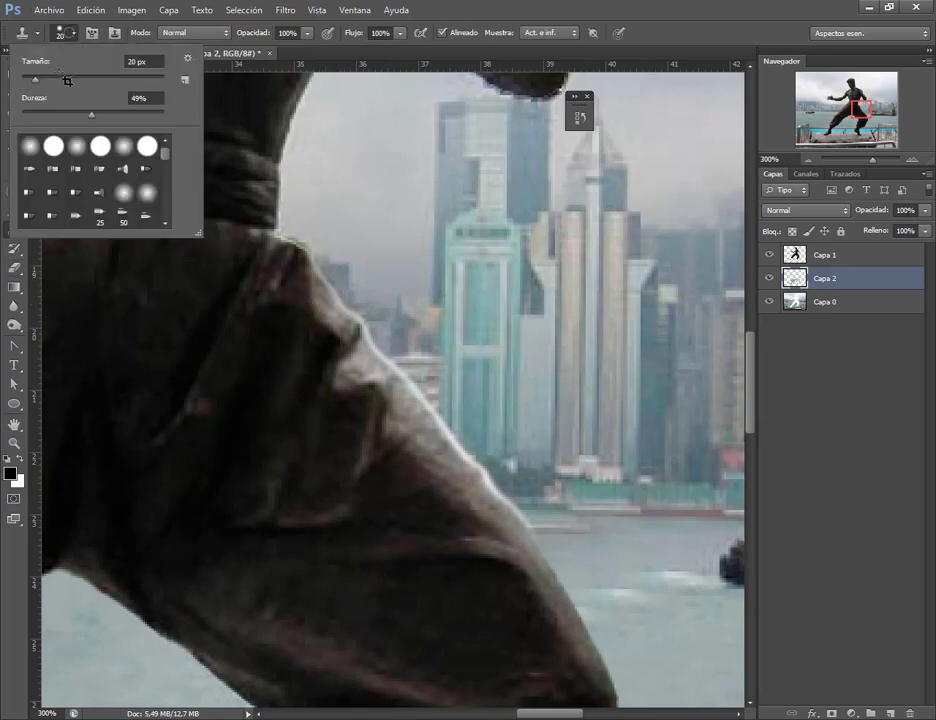
{"action": "left_click_drag", "start_coordinate": [35, 79], "coordinate": [26, 79]}
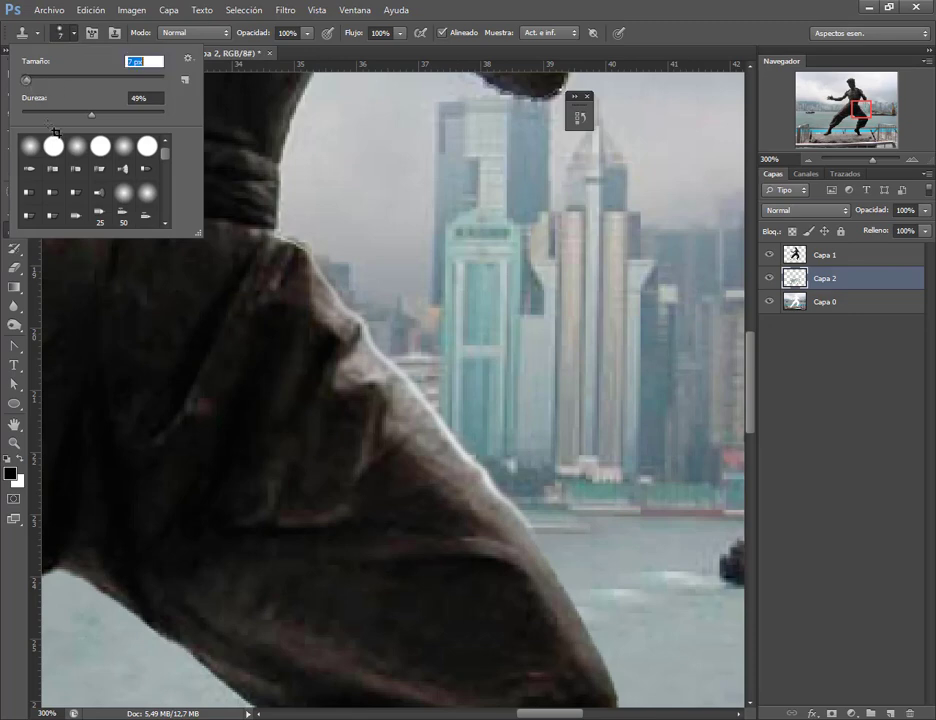
{"action": "left_click", "coordinate": [343, 280], "text": "alt"}
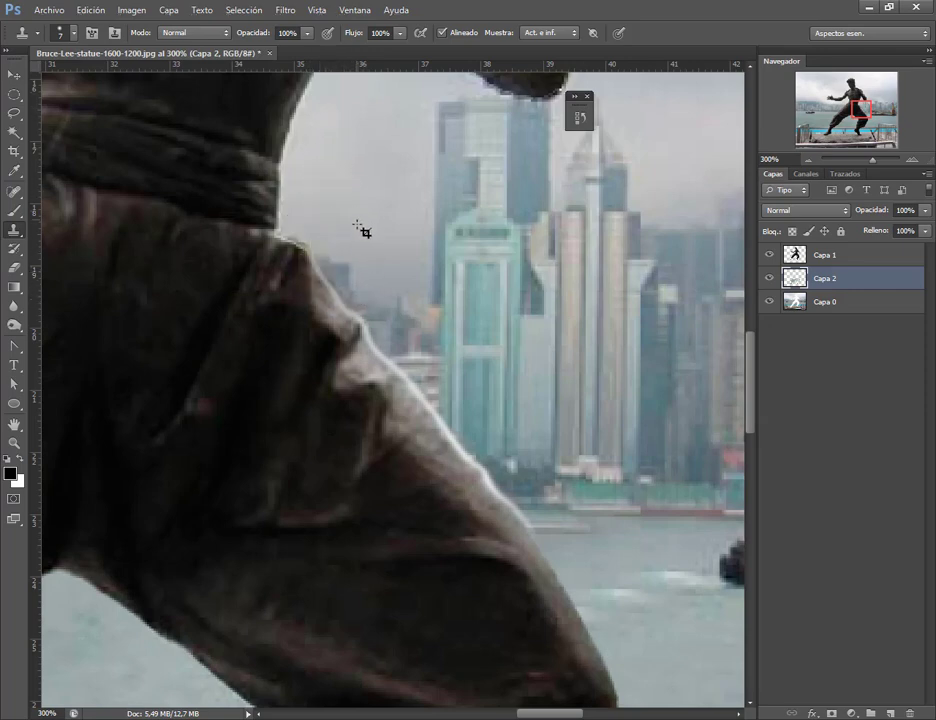
{"action": "left_click", "coordinate": [73, 33]}
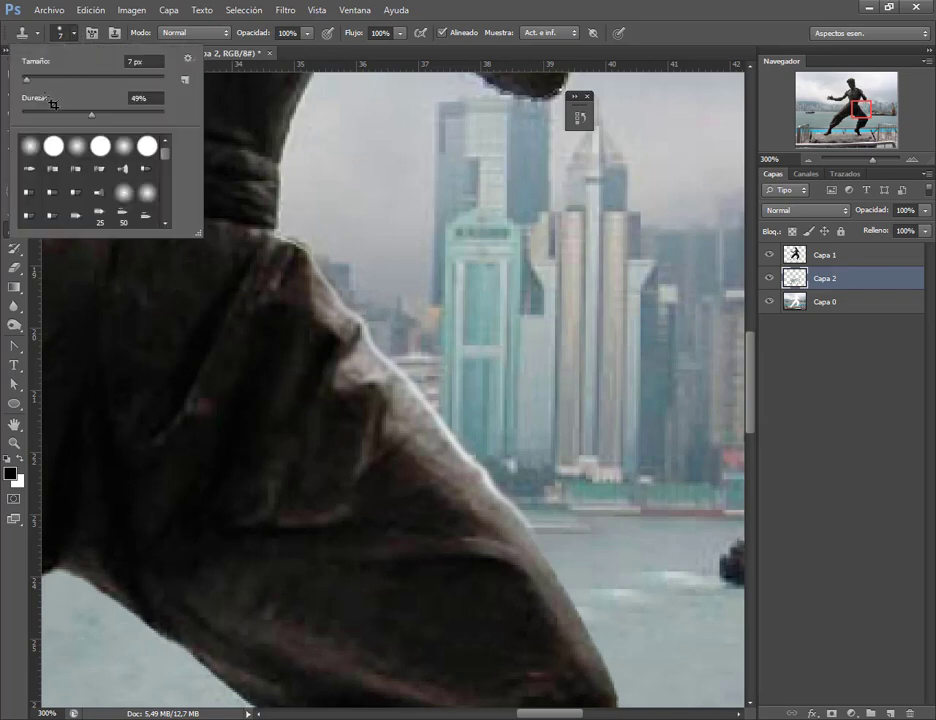
{"action": "left_click_drag", "start_coordinate": [36, 88], "coordinate": [54, 93]}
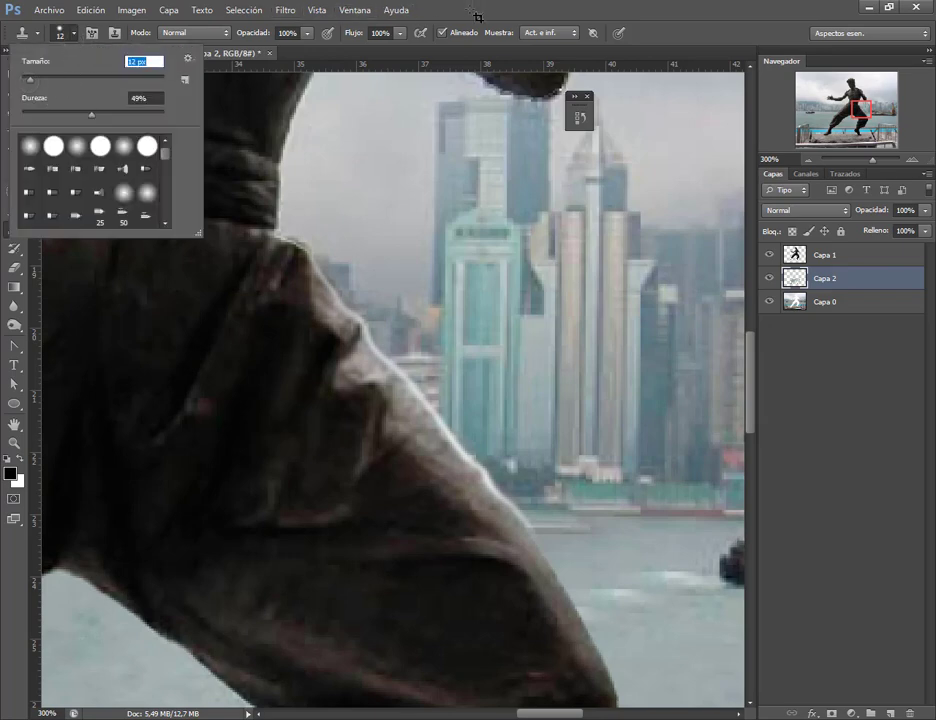
{"action": "key", "text": "Return"}
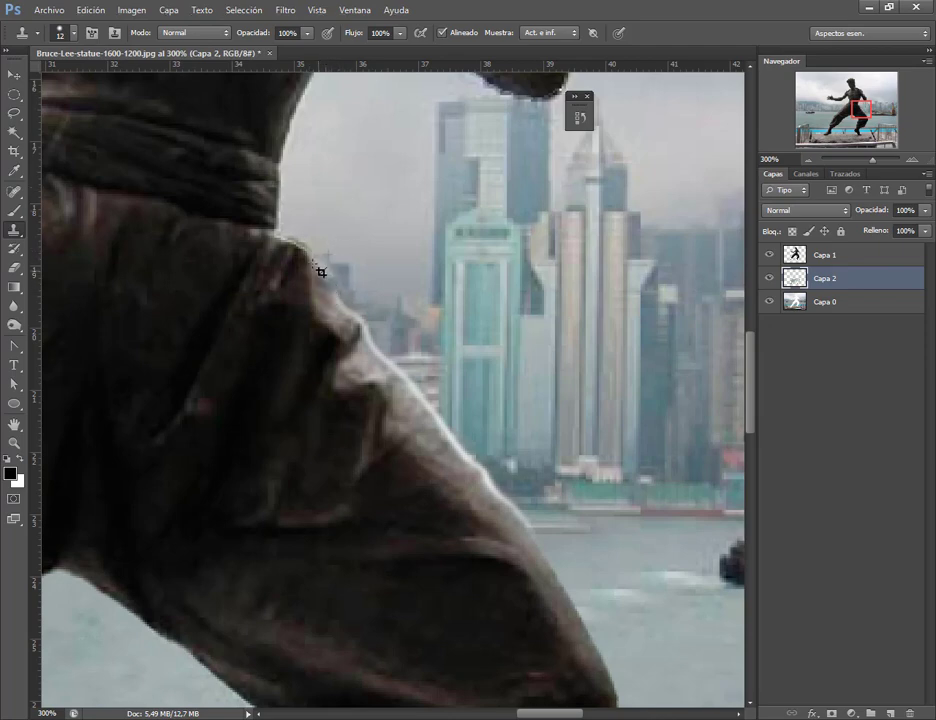
{"action": "left_click_drag", "start_coordinate": [345, 295], "coordinate": [384, 358]}
Set clone sources along the shoulder and clone dark pixels over the higher shoulder edge
{"action": "left_click", "coordinate": [343, 289], "text": "alt"}
{"action": "left_click", "coordinate": [366, 344], "text": "alt"}
{"action": "left_click", "coordinate": [391, 337], "text": "alt"}
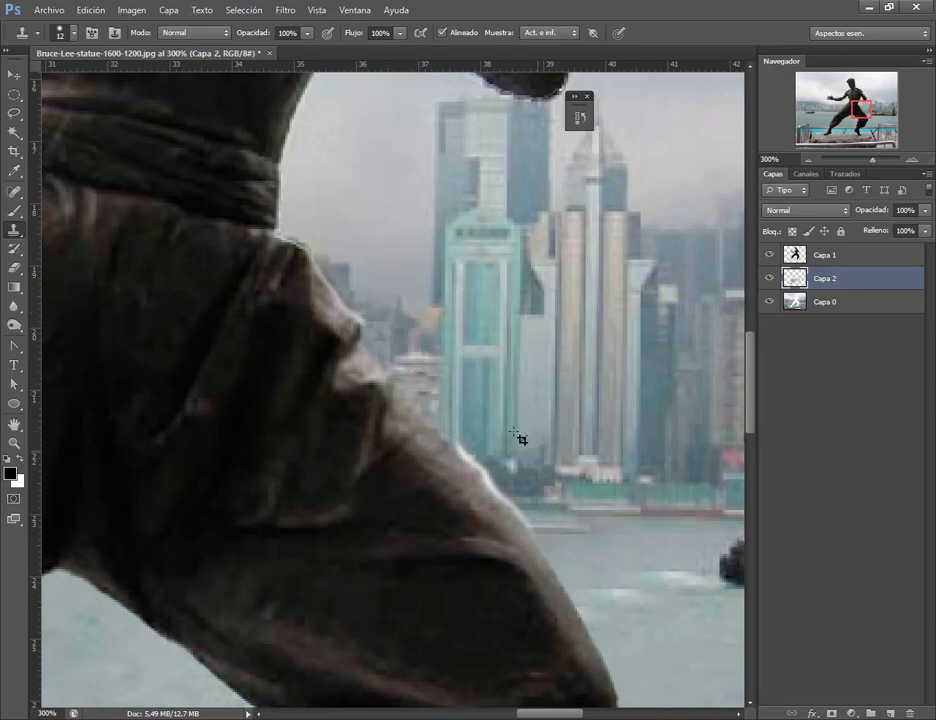
{"action": "mouse_move", "coordinate": [520, 439]}
{"action": "left_mouse_down"}
{"action": "mouse_move", "coordinate": [433, 368]}
{"action": "mouse_move", "coordinate": [415, 338]}
{"action": "left_mouse_up"}
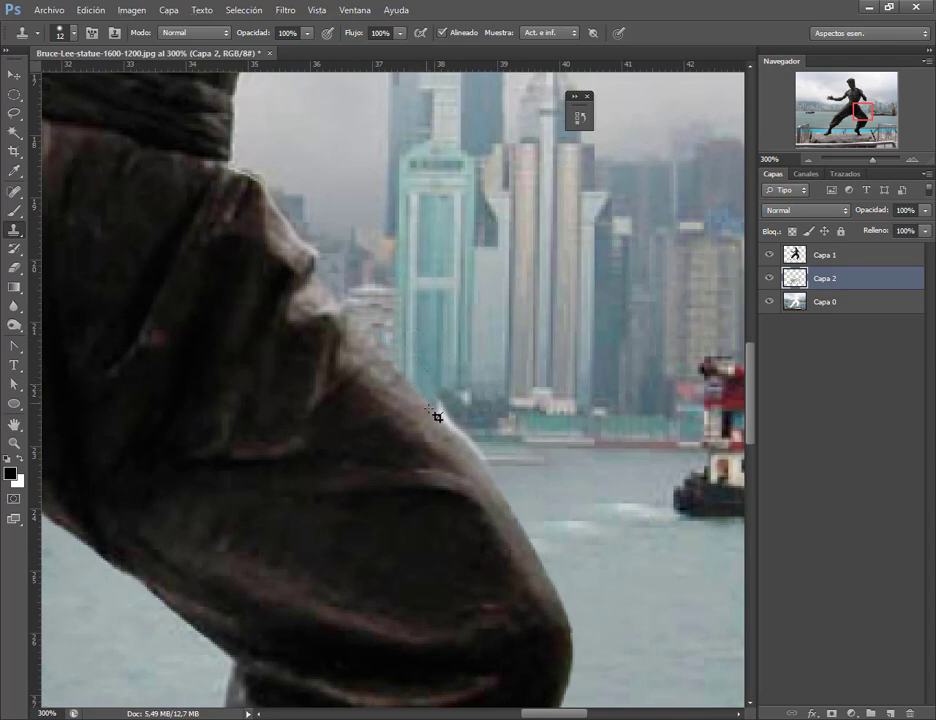
{"action": "mouse_move", "coordinate": [444, 426]}
{"action": "left_mouse_down"}
{"action": "mouse_move", "coordinate": [467, 437]}
{"action": "mouse_move", "coordinate": [464, 428]}
{"action": "left_mouse_up"}
{"action": "left_click", "coordinate": [303, 215], "text": "alt"}
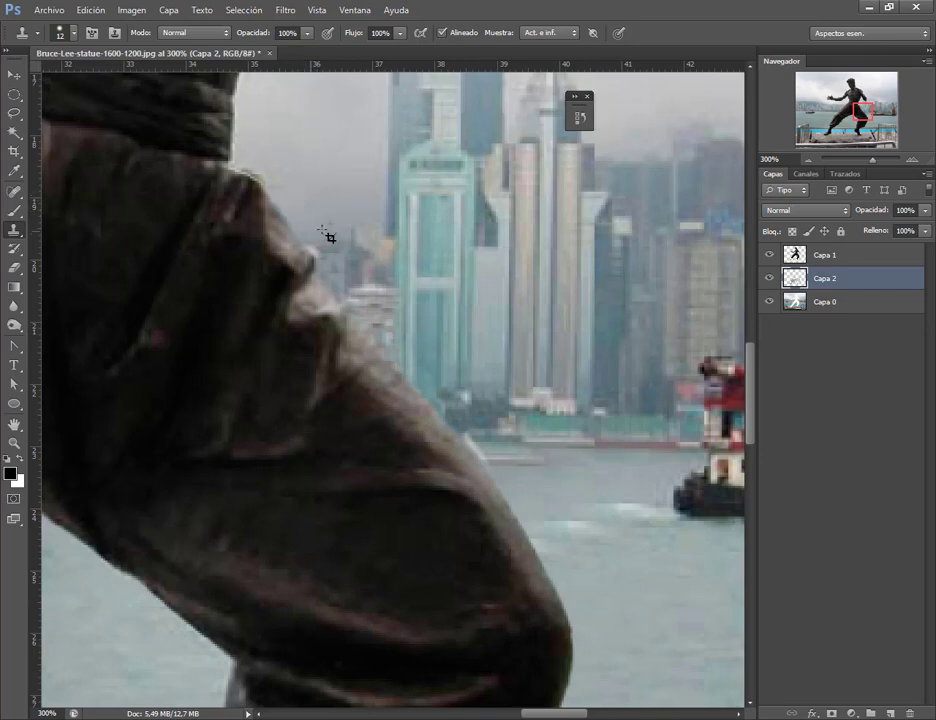
{"action": "left_click", "coordinate": [272, 147], "text": "alt"}
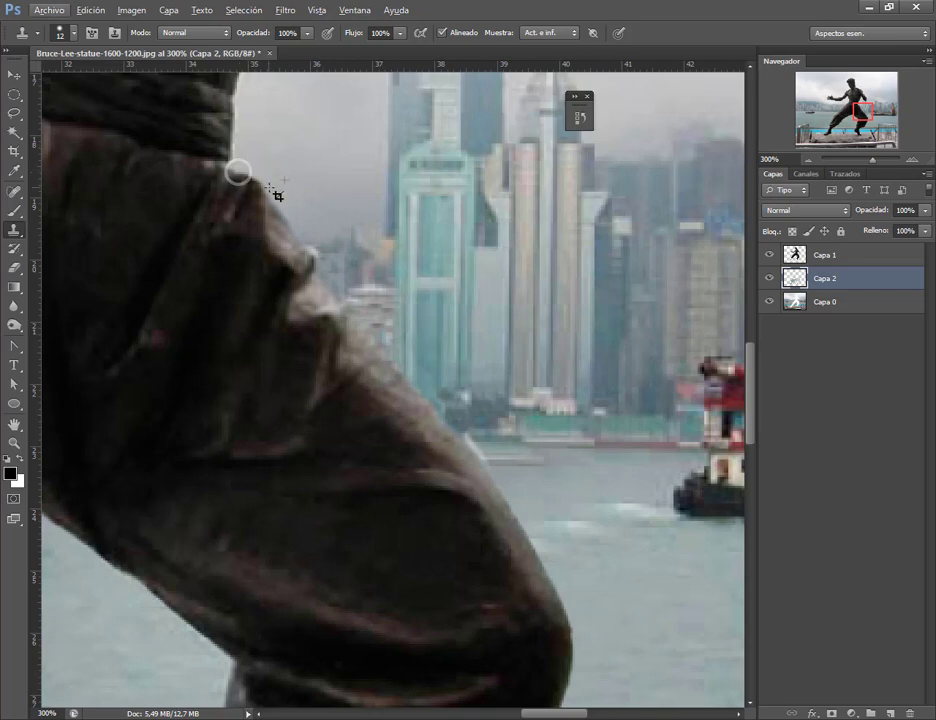
Sample sky beside the arm and clone it along the arm's lower edge
{"action": "left_click_drag", "start_coordinate": [257, 171], "coordinate": [283, 280]}
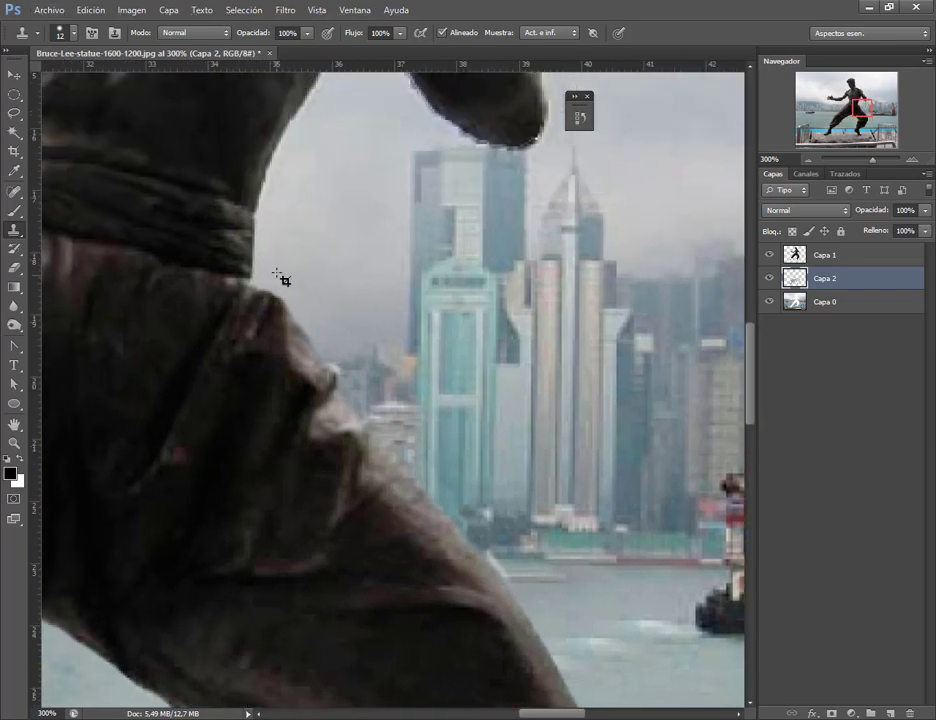
{"action": "scroll", "coordinate": [280, 255], "scroll_direction": "up", "scroll_amount": 2}
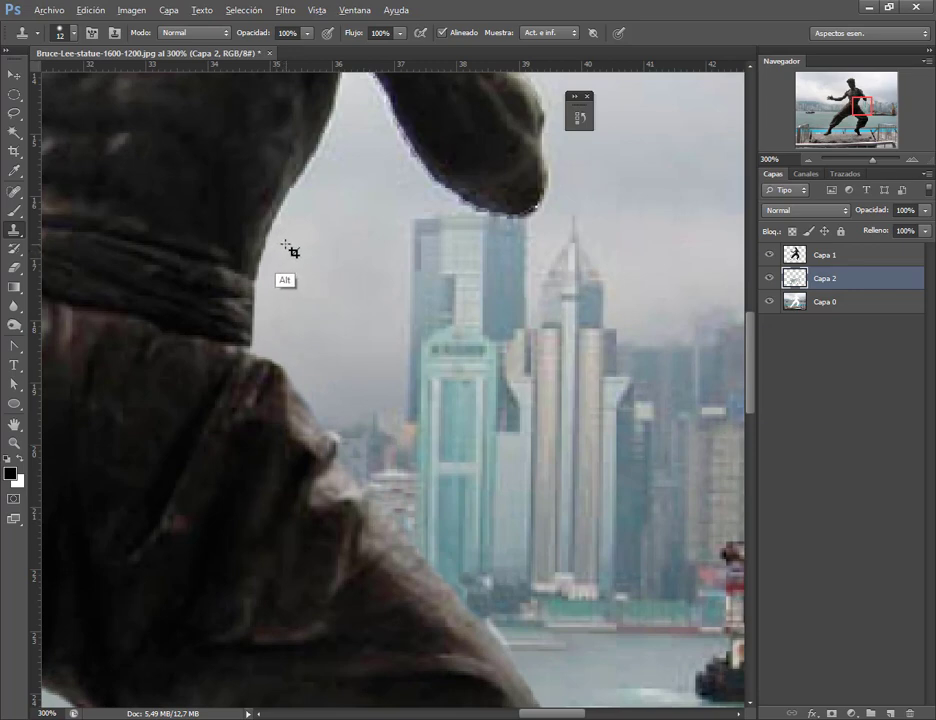
{"action": "left_click_drag", "start_coordinate": [319, 165], "coordinate": [305, 244]}
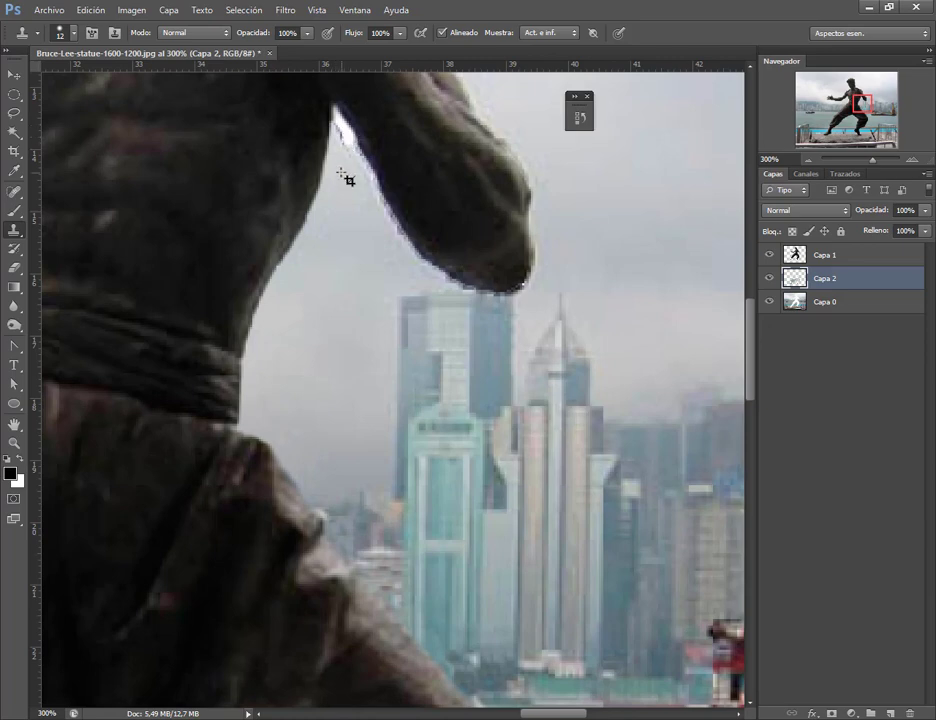
{"action": "key", "text": "alt"}
{"action": "left_click", "coordinate": [349, 192], "text": "alt"}
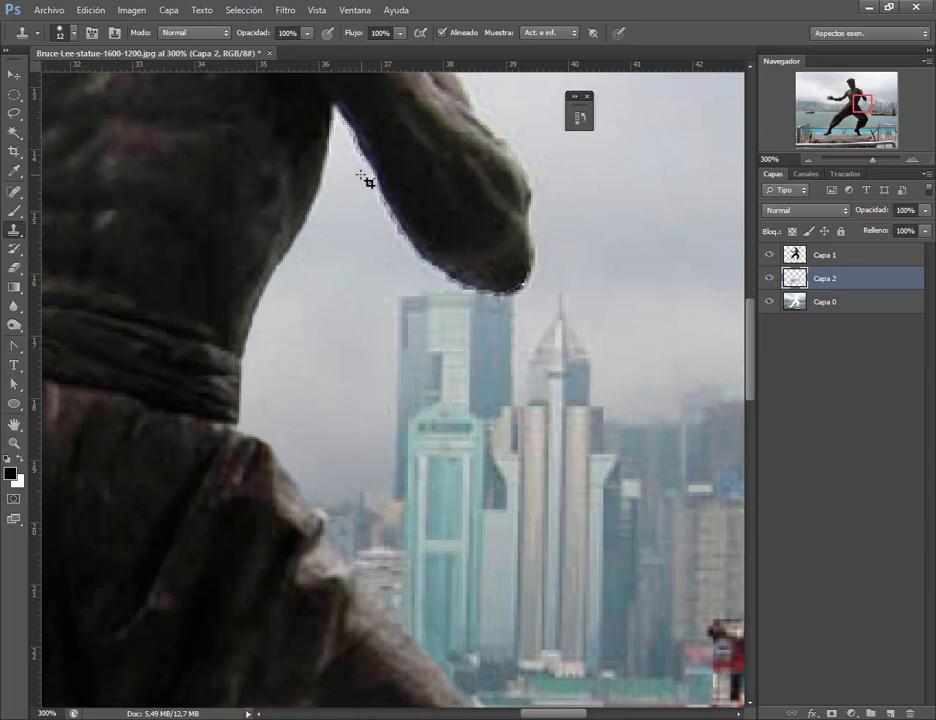
{"action": "left_click_drag", "start_coordinate": [352, 133], "coordinate": [420, 277]}
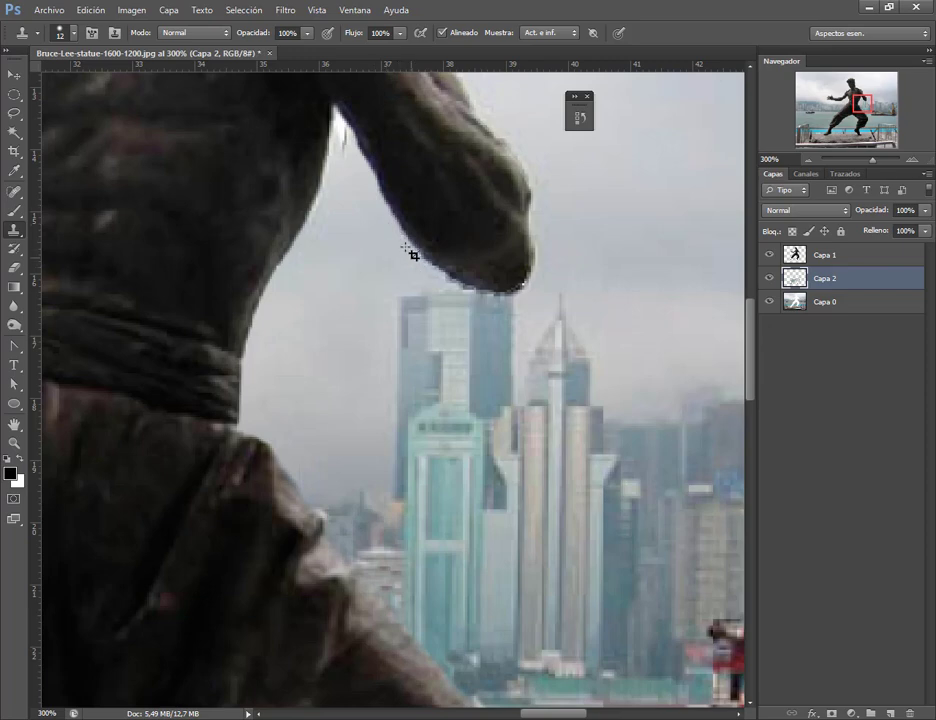
Clone sky from near the tower along the arm's underside and undo the sky-coloured notch
{"action": "key", "text": "alt"}
{"action": "key", "text": "alt"}
{"action": "left_click", "coordinate": [457, 316], "text": "alt"}
{"action": "left_click_drag", "start_coordinate": [474, 287], "coordinate": [445, 258]}
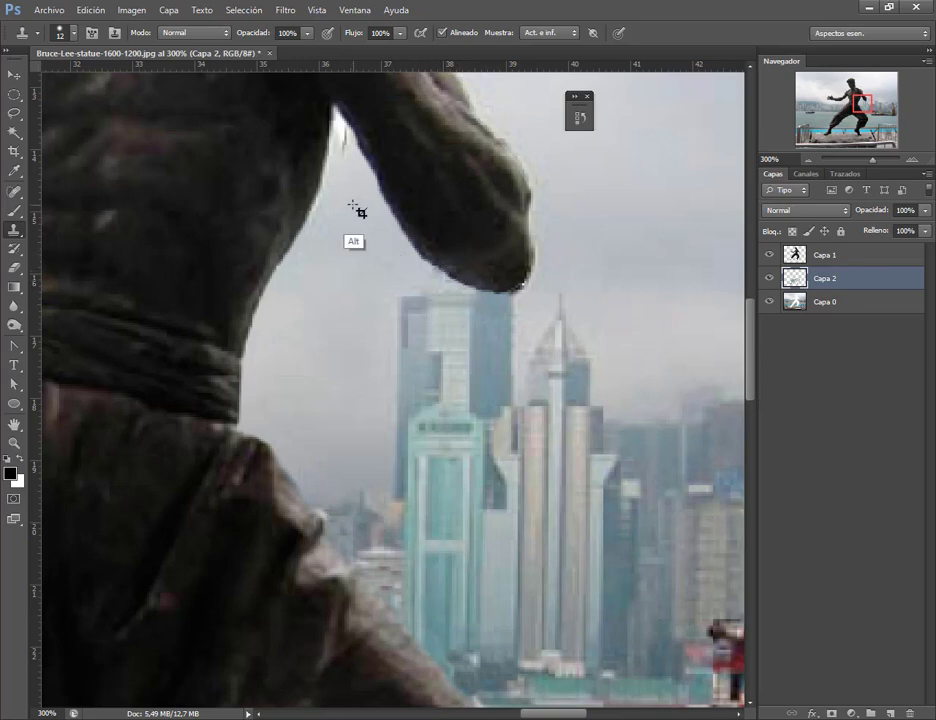
{"action": "mouse_move", "coordinate": [363, 198]}
{"action": "left_mouse_down"}
{"action": "mouse_move", "coordinate": [343, 129]}
{"action": "mouse_move", "coordinate": [372, 258]}
{"action": "mouse_move", "coordinate": [478, 340]}
{"action": "mouse_move", "coordinate": [512, 407]}
{"action": "left_mouse_up"}
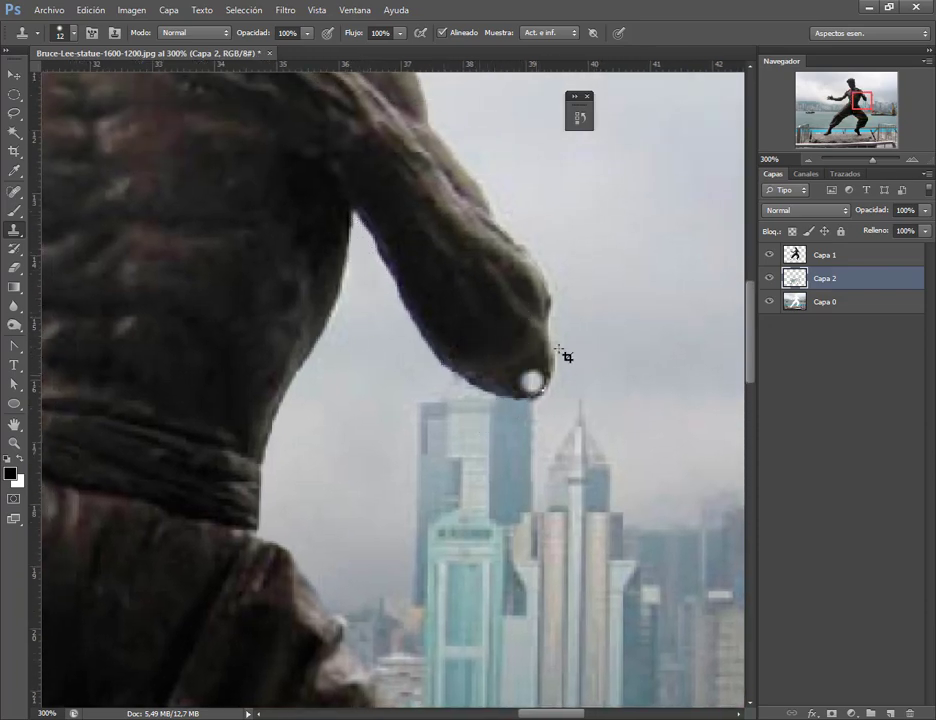
{"action": "key", "text": "ctrl+alt+z"}
{"action": "key", "text": "ctrl+alt+z"}
{"action": "left_click_drag", "start_coordinate": [512, 467], "coordinate": [439, 244]}
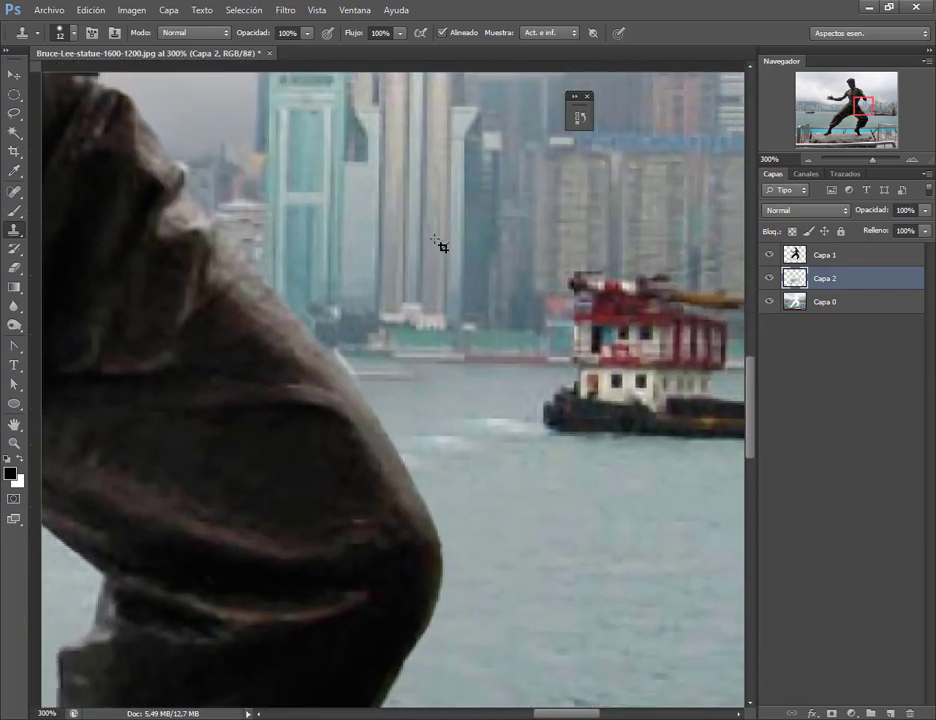
{"action": "key", "text": "ctrl+r"}
{"action": "scroll", "coordinate": [472, 400], "scroll_direction": "left", "scroll_amount": 3}
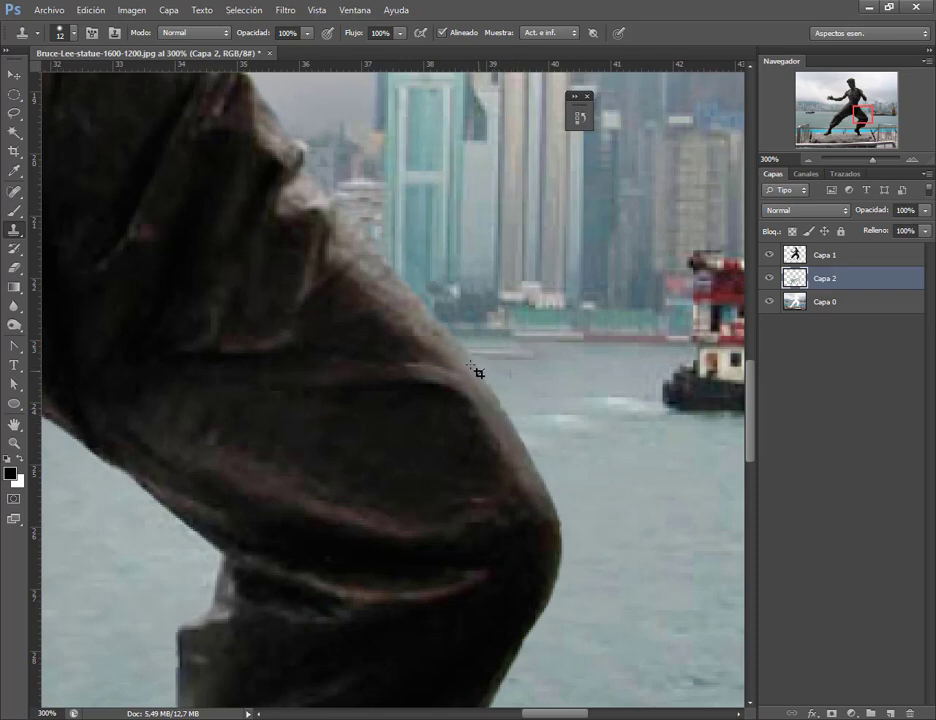
{"action": "left_click_drag", "start_coordinate": [502, 405], "coordinate": [438, 343]}
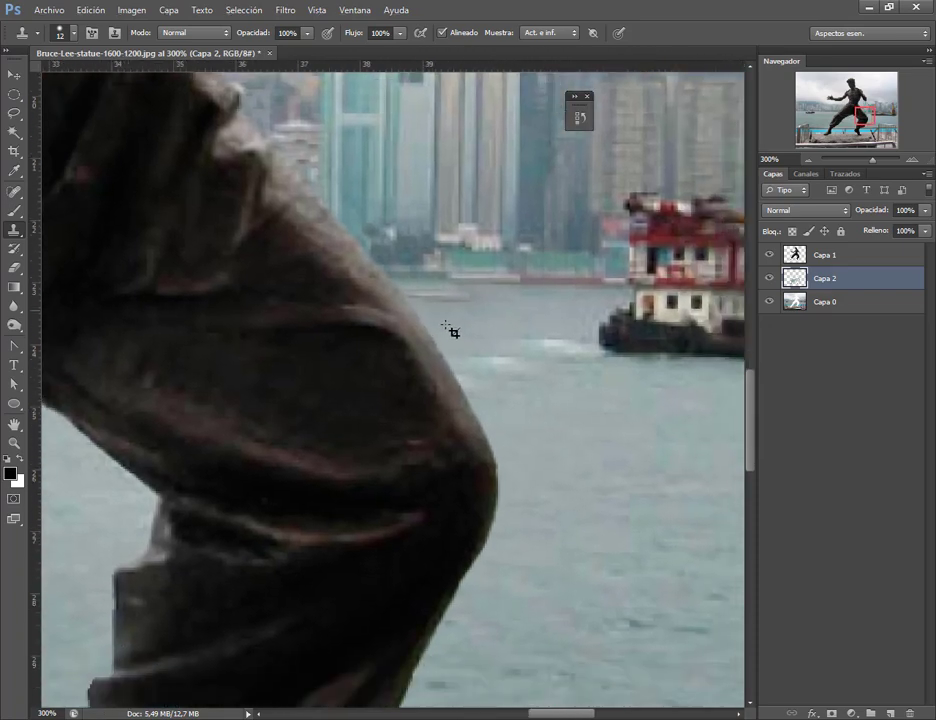
{"action": "left_click", "coordinate": [806, 159]}
{"action": "left_click", "coordinate": [806, 159]}
{"action": "left_click", "coordinate": [806, 159]}
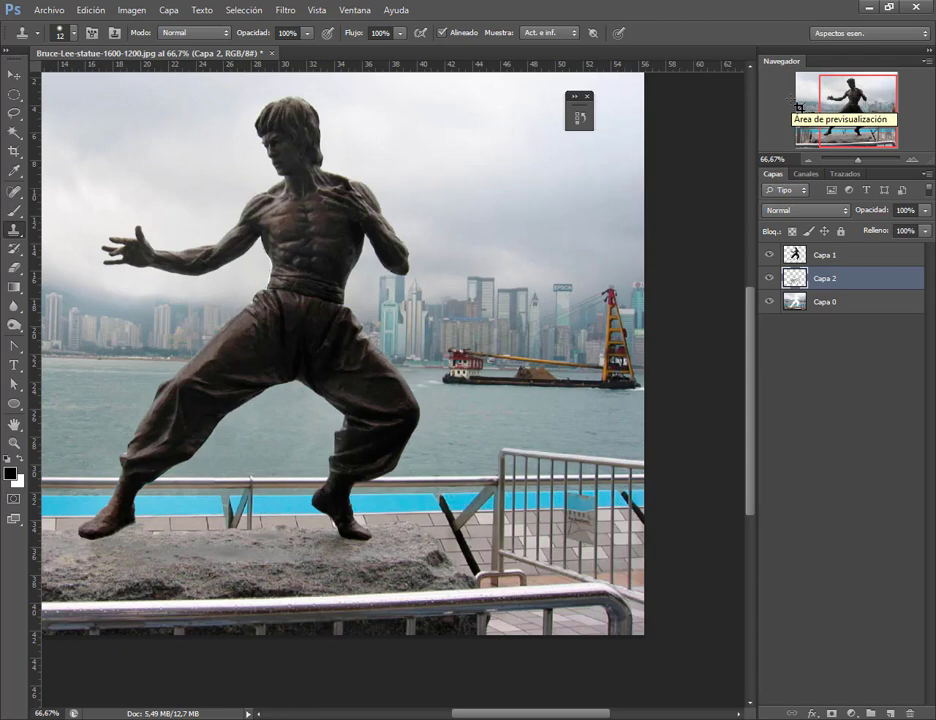
{"action": "left_click_drag", "start_coordinate": [268, 362], "coordinate": [393, 377]}
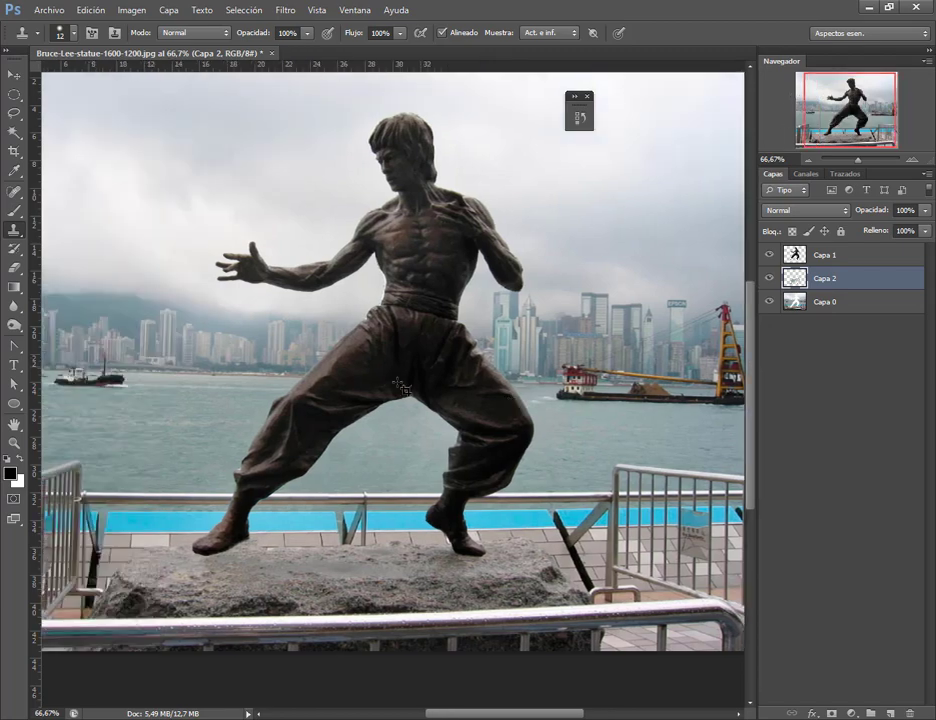
{"action": "left_click", "coordinate": [768, 255]}
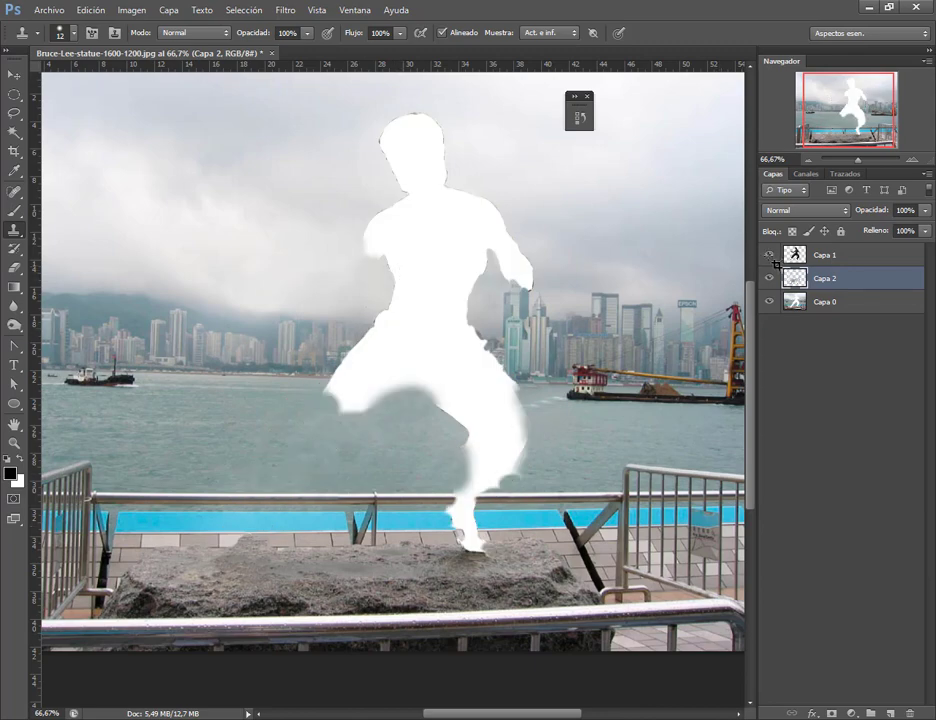
{"action": "left_click", "coordinate": [770, 257]}
{"action": "left_click", "coordinate": [770, 257]}
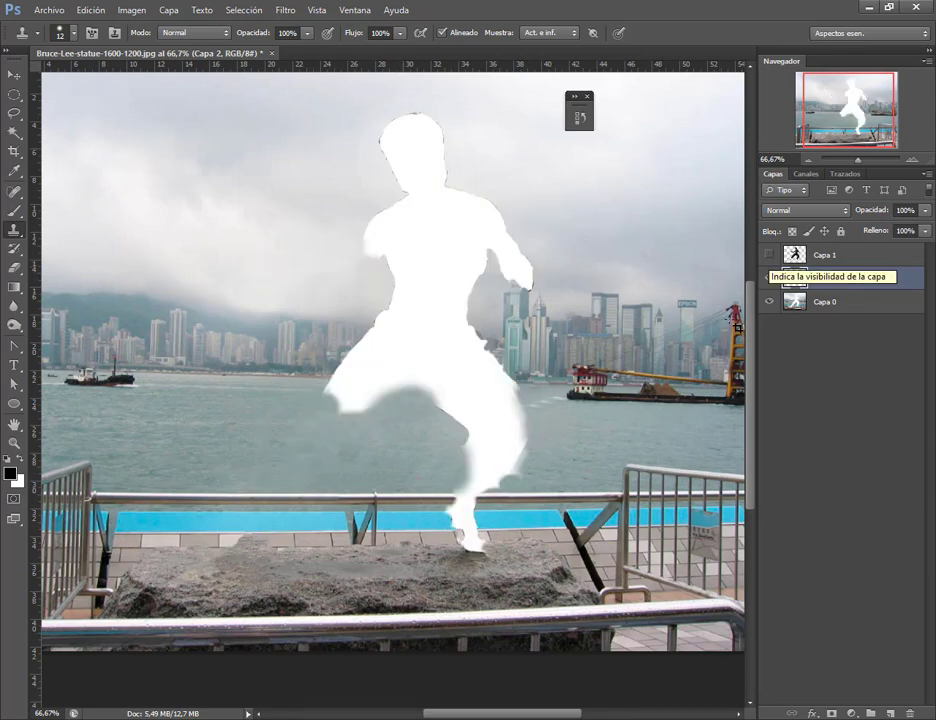
{"action": "scroll", "coordinate": [480, 540], "scroll_direction": "up", "scroll_amount": 5}
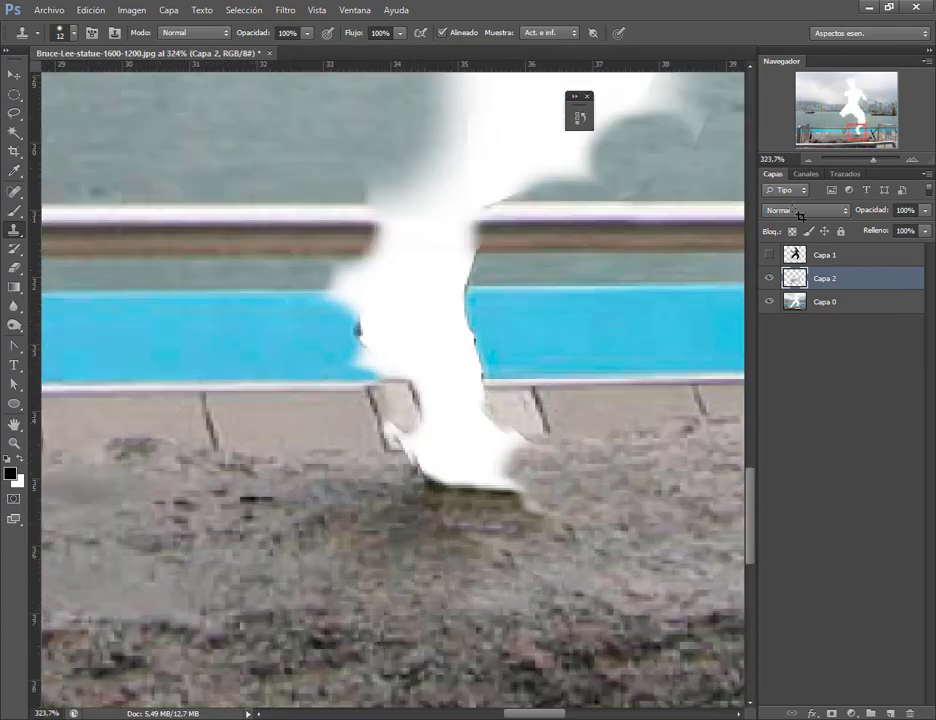
{"action": "left_click", "coordinate": [779, 259]}
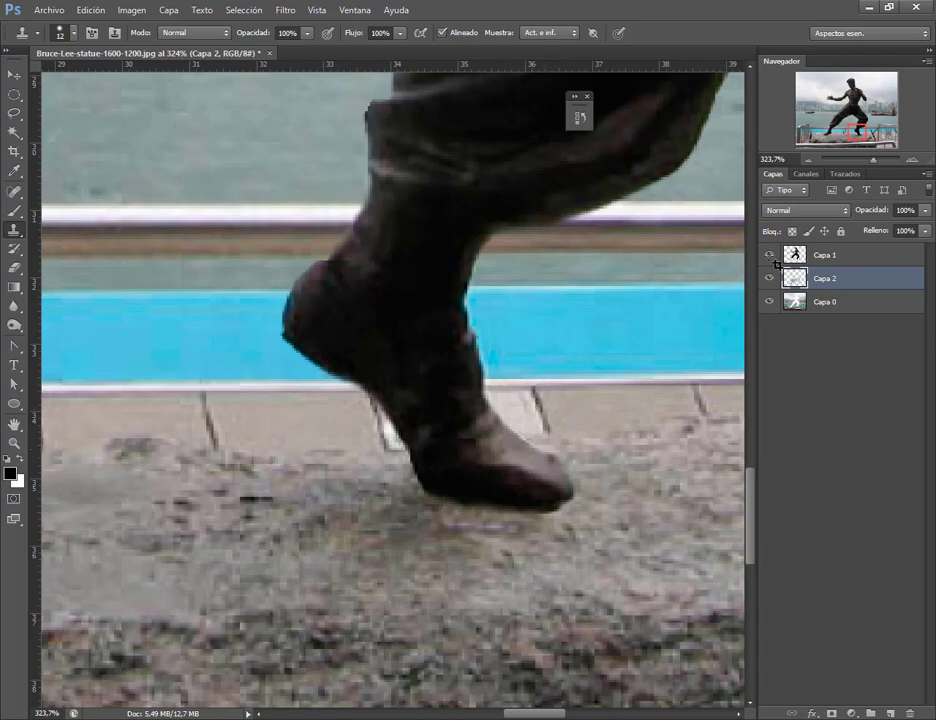
{"action": "left_click", "coordinate": [771, 258]}
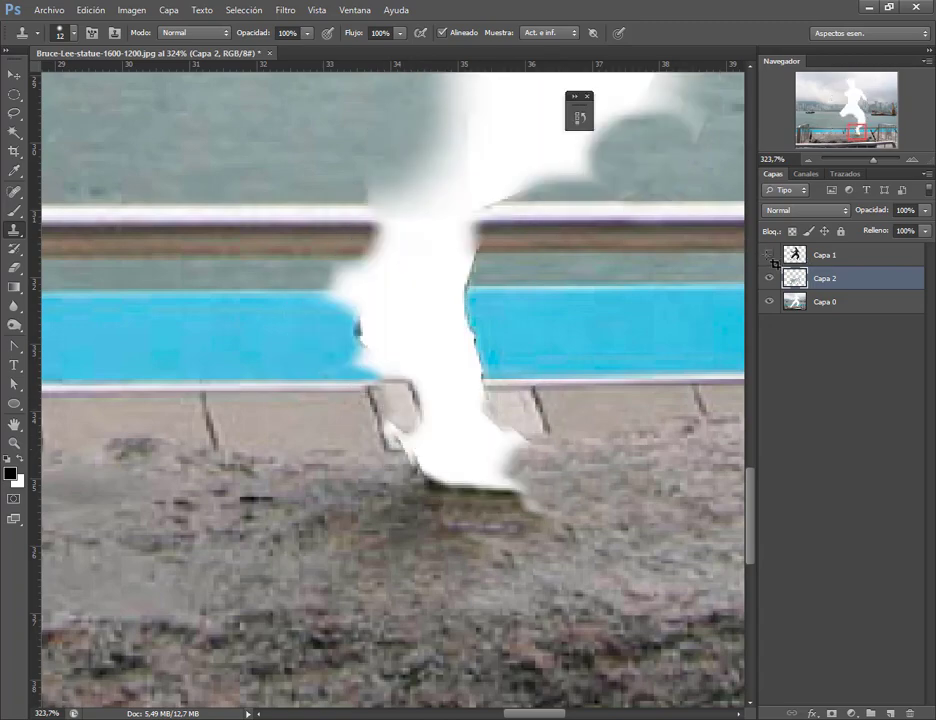
{"action": "left_click", "coordinate": [771, 258]}
{"action": "scroll", "coordinate": [510, 480], "scroll_direction": "down", "scroll_amount": 2}
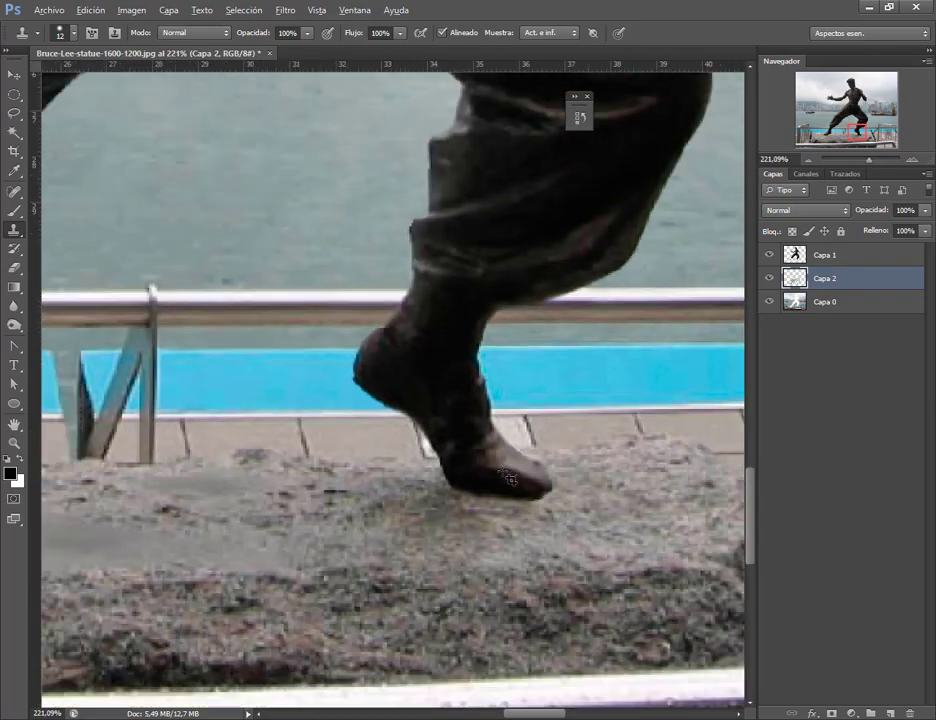
{"action": "scroll", "coordinate": [510, 480], "scroll_direction": "down", "scroll_amount": 2}
{"action": "scroll", "coordinate": [510, 480], "scroll_direction": "down", "scroll_amount": 2}
{"action": "scroll", "coordinate": [251, 432], "scroll_direction": "up", "scroll_amount": 2}
{"action": "scroll", "coordinate": [125, 459], "scroll_direction": "up", "scroll_amount": 2}
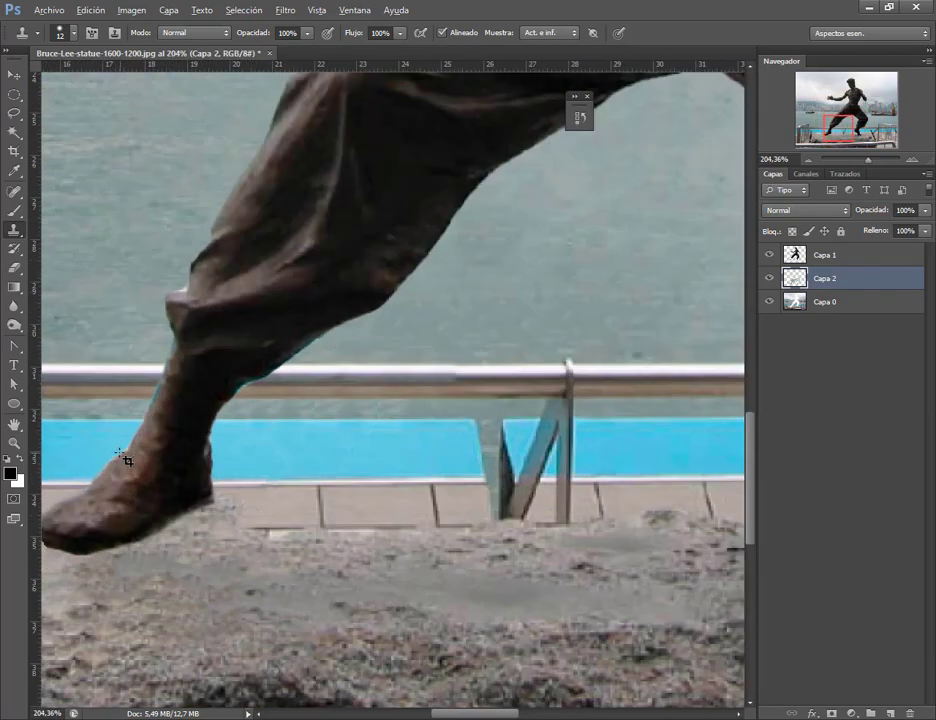
{"action": "scroll", "coordinate": [128, 450], "scroll_direction": "down", "scroll_amount": 2}
{"action": "scroll", "coordinate": [126, 440], "scroll_direction": "down", "scroll_amount": 2}
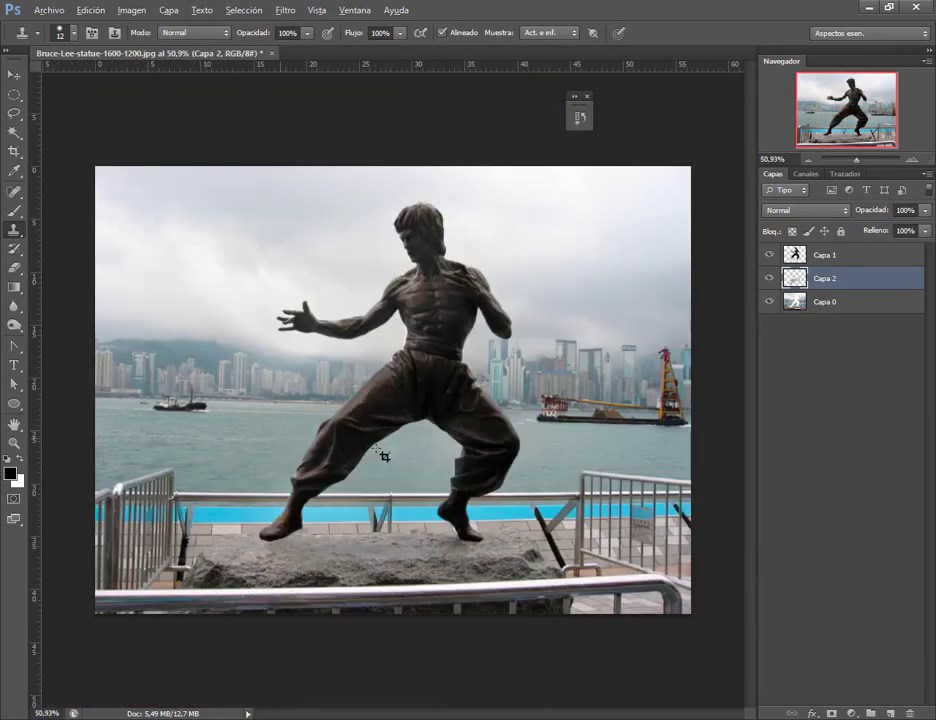
{"action": "key", "text": "alt"}
{"action": "left_click", "coordinate": [769, 255]}
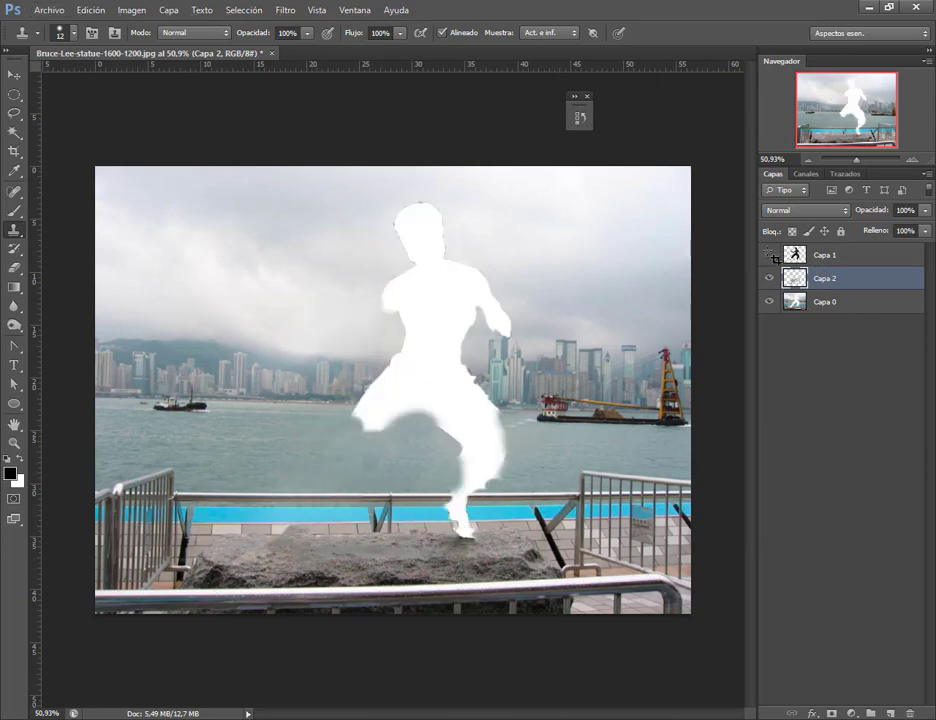
{"action": "left_click", "coordinate": [769, 255]}
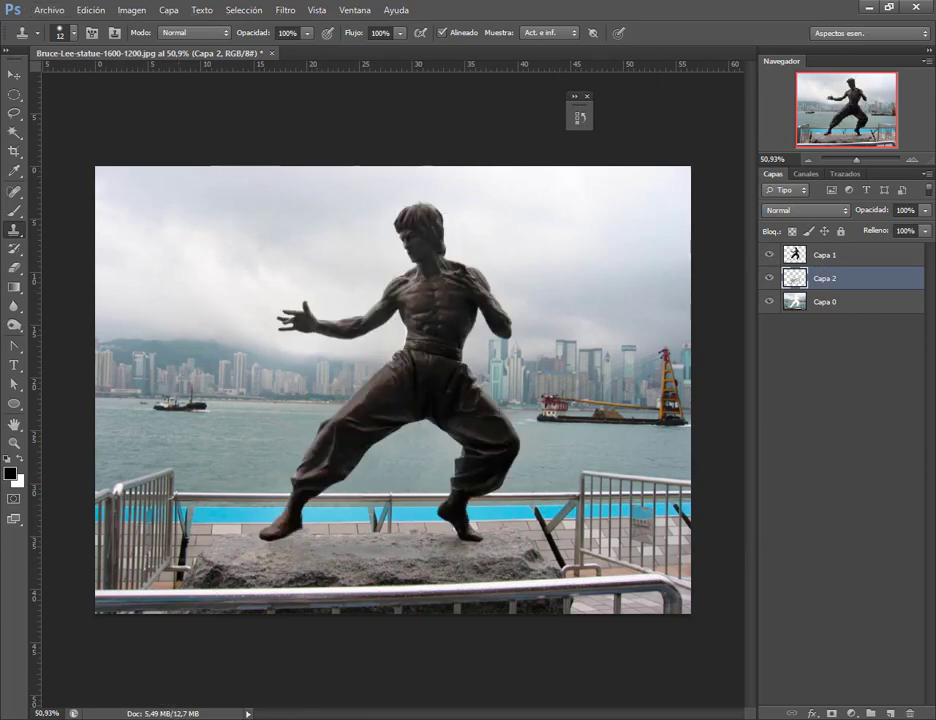
{"action": "left_click", "coordinate": [77, 648]}
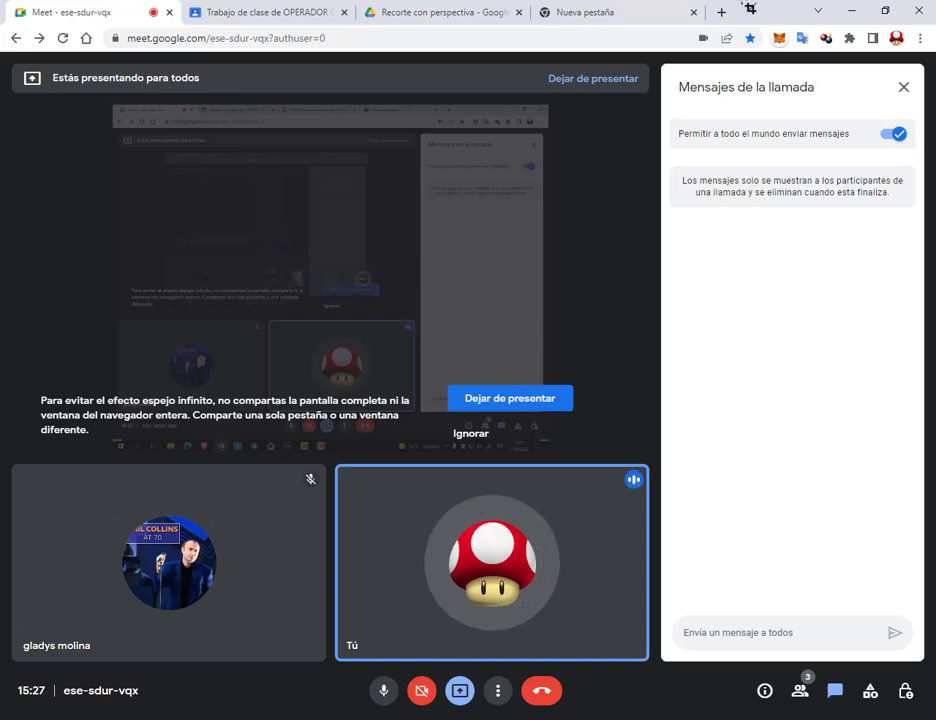
Close the empty browser tab and bring up the 5.Deformación libre folder window
{"action": "left_click", "coordinate": [697, 14]}
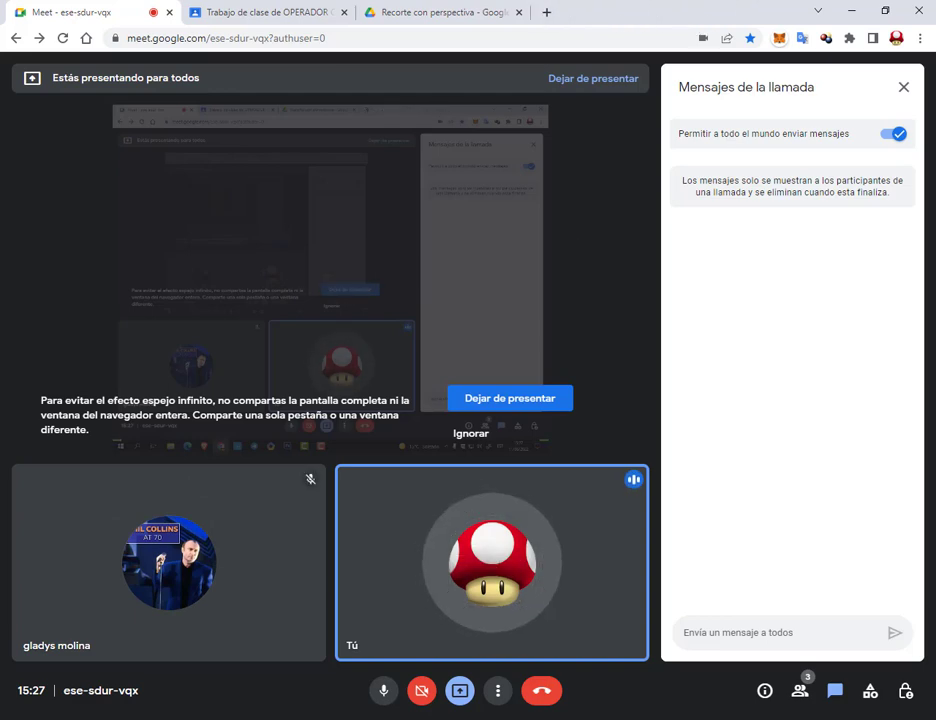
{"action": "left_click", "coordinate": [134, 664]}
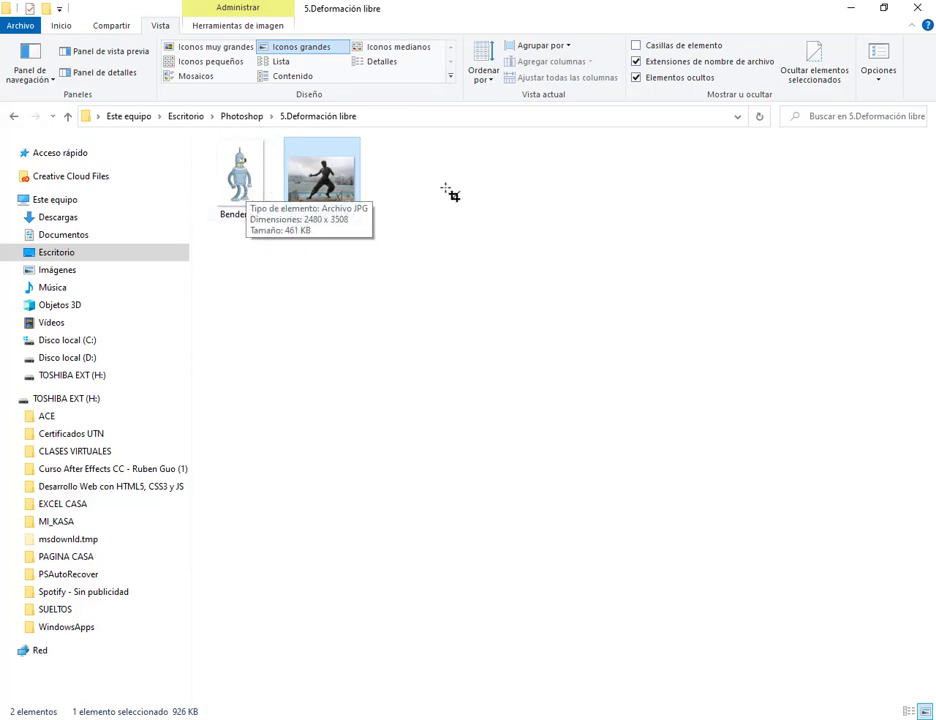
Preview the Bruce Lee statue photo and close the viewer
{"action": "left_click", "coordinate": [228, 182]}
{"action": "left_click", "coordinate": [335, 193]}
{"action": "double_click", "coordinate": [335, 193]}
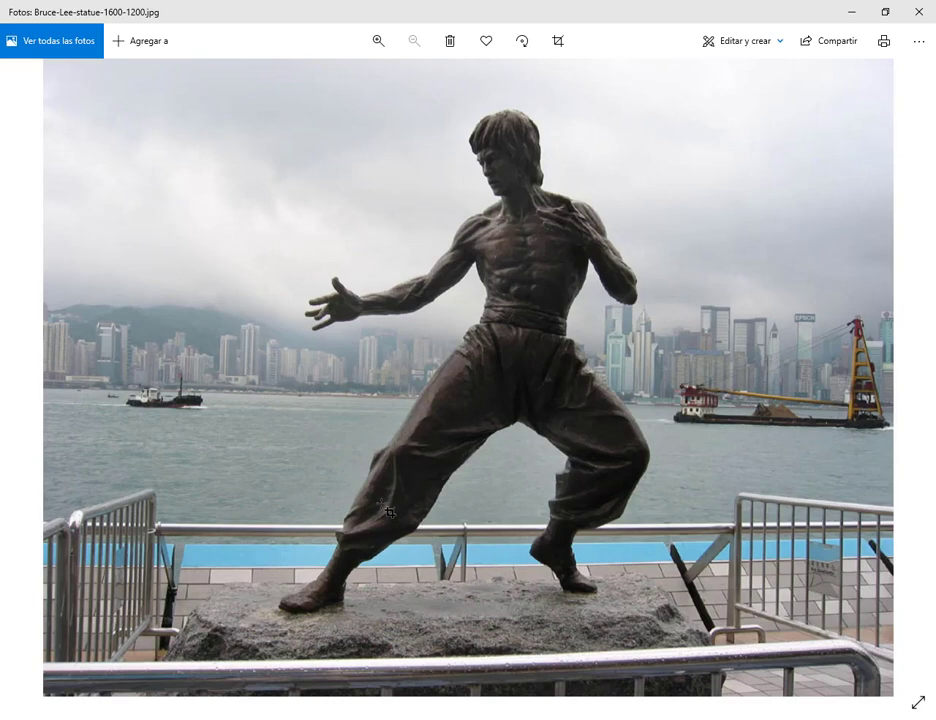
{"action": "key", "text": "alt+F4"}
Go up to the 6.Filtro Punto de fuga folder and drag Cofre.jpg into Photoshop
{"action": "key", "text": "alt+Up"}
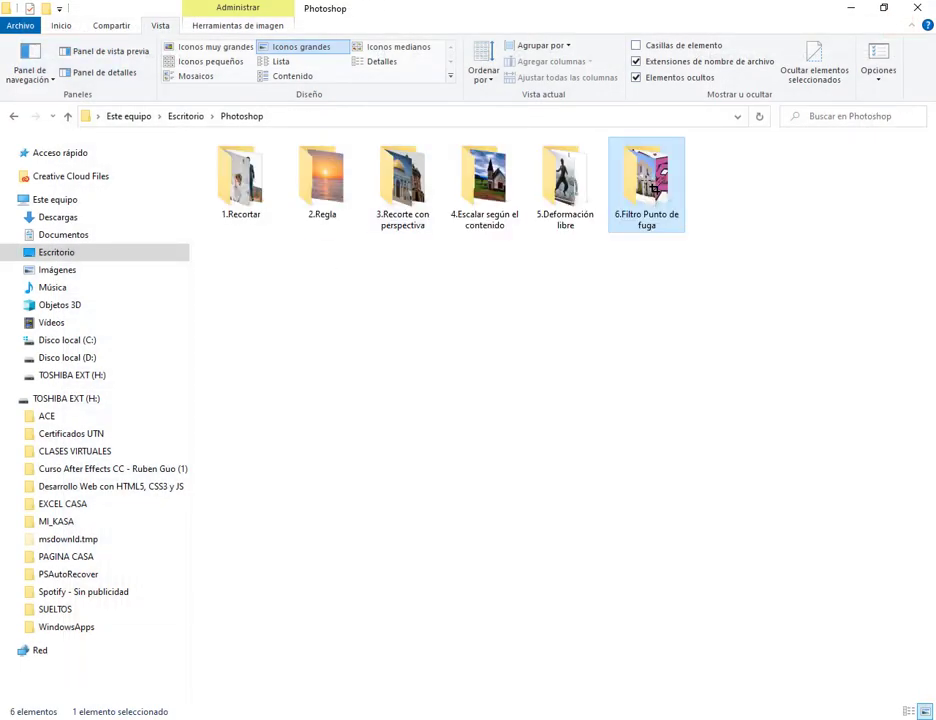
{"action": "double_click", "coordinate": [652, 188]}
{"action": "mouse_move", "coordinate": [322, 182]}
{"action": "left_mouse_down"}
{"action": "mouse_move", "coordinate": [377, 680]}
{"action": "mouse_move", "coordinate": [489, 359]}
{"action": "left_mouse_up"}
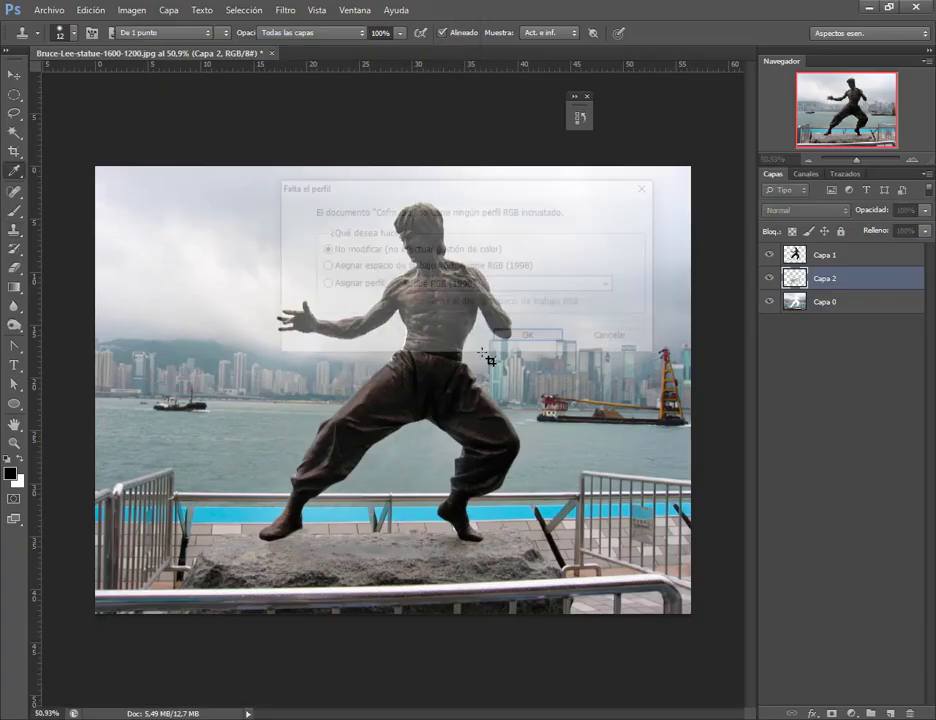
Accept the missing-profile prompt and close the Bruce Lee document without saving
{"action": "left_click", "coordinate": [522, 338]}
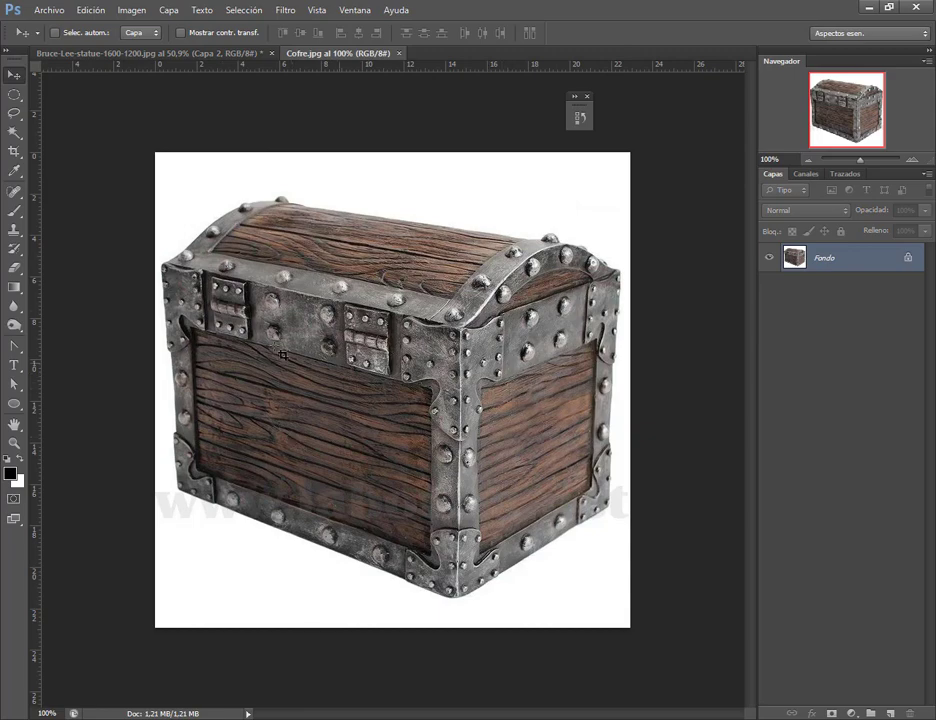
{"action": "left_click", "coordinate": [271, 52]}
{"action": "left_click", "coordinate": [490, 279]}
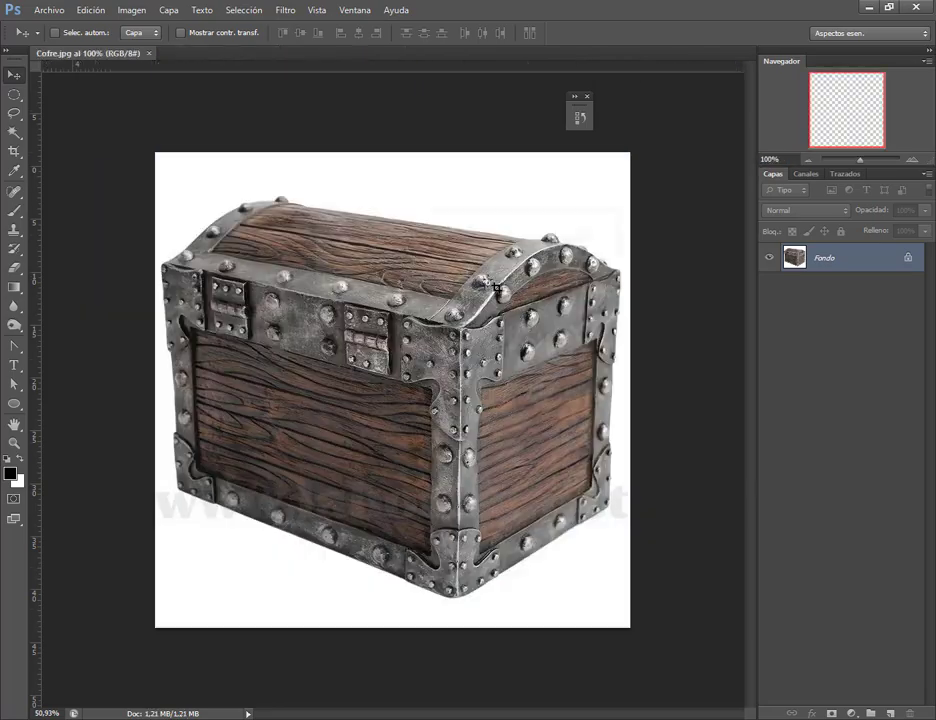
Place logo2.png from Explorer onto the chest and move it to the right side
{"action": "key", "text": "alt+Tab"}
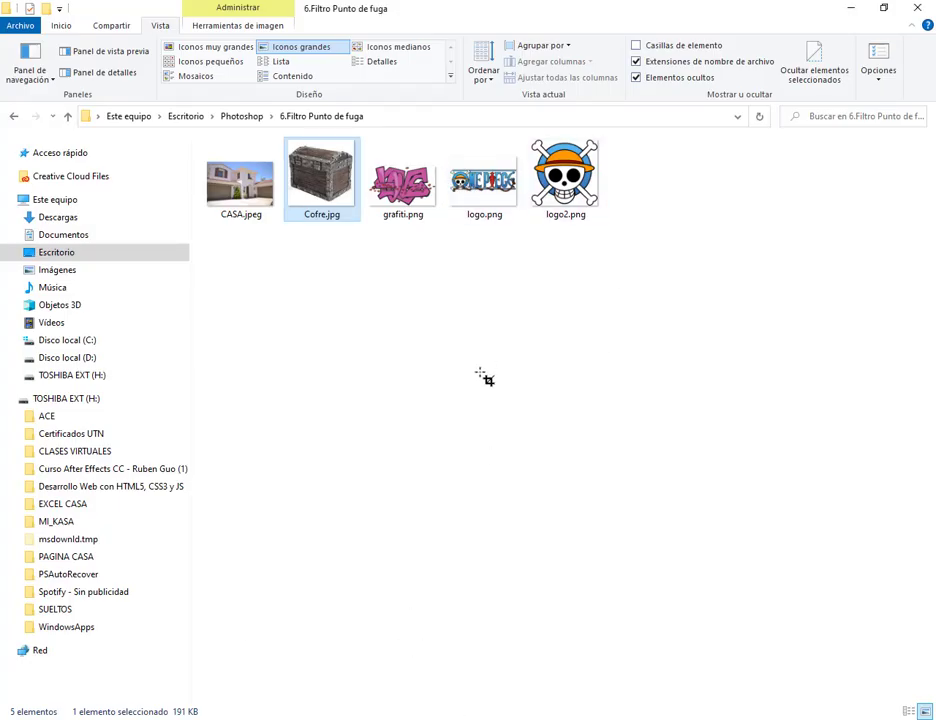
{"action": "key", "text": "alt+Tab"}
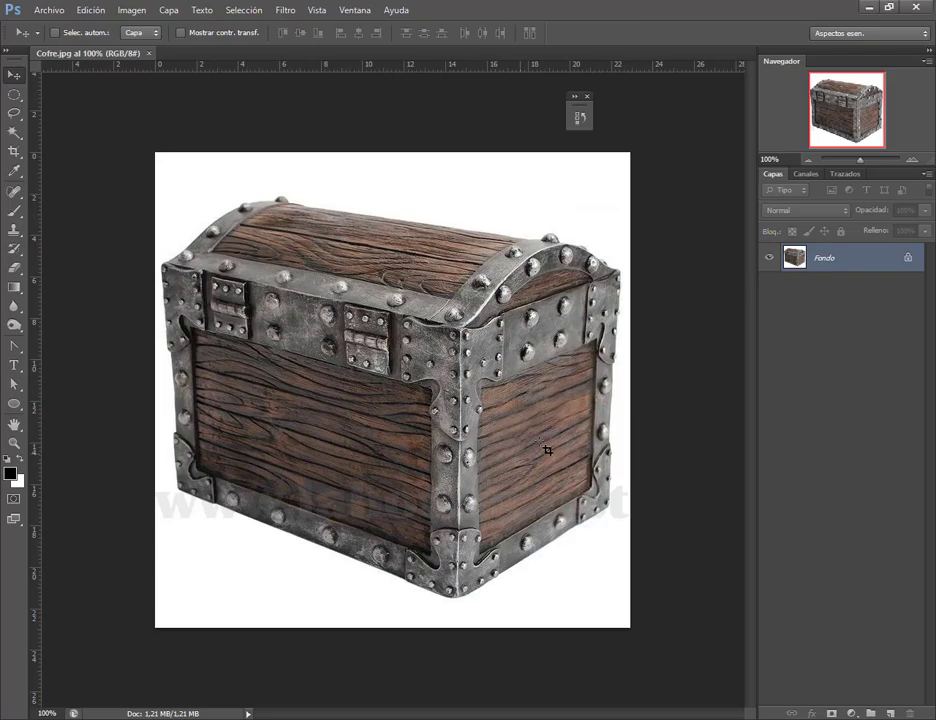
{"action": "key", "text": "alt+Tab"}
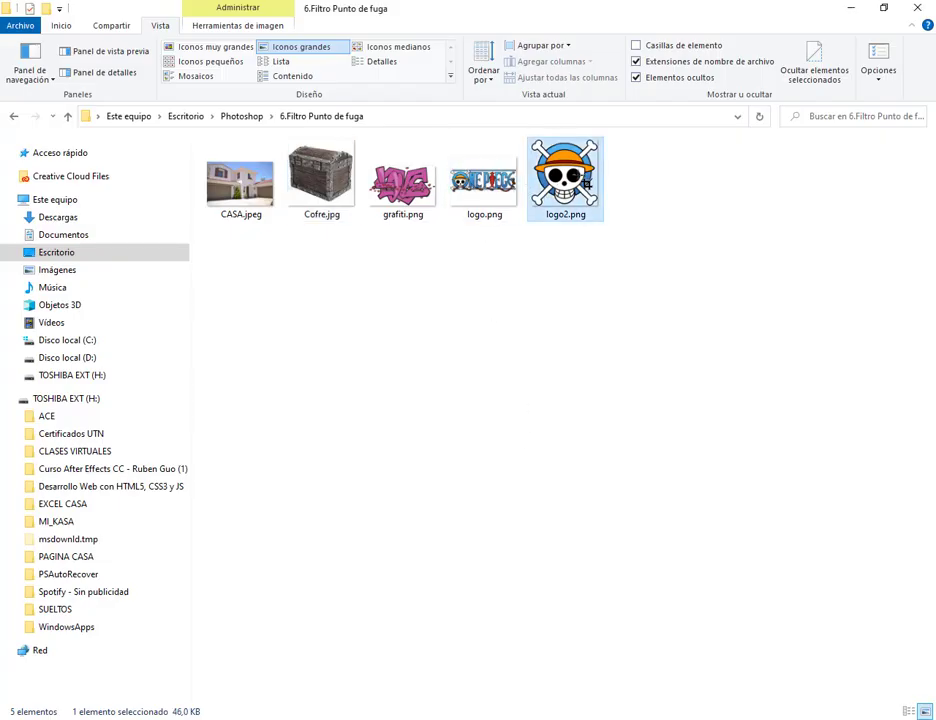
{"action": "left_click_drag", "start_coordinate": [585, 182], "coordinate": [469, 430]}
{"action": "key", "text": "Return"}
{"action": "mouse_move", "coordinate": [375, 400]}
{"action": "left_mouse_down"}
{"action": "mouse_move", "coordinate": [551, 433]}
{"action": "mouse_move", "coordinate": [522, 447]}
{"action": "left_mouse_up"}
{"action": "scroll", "coordinate": [560, 430], "scroll_direction": "up", "scroll_amount": 3}
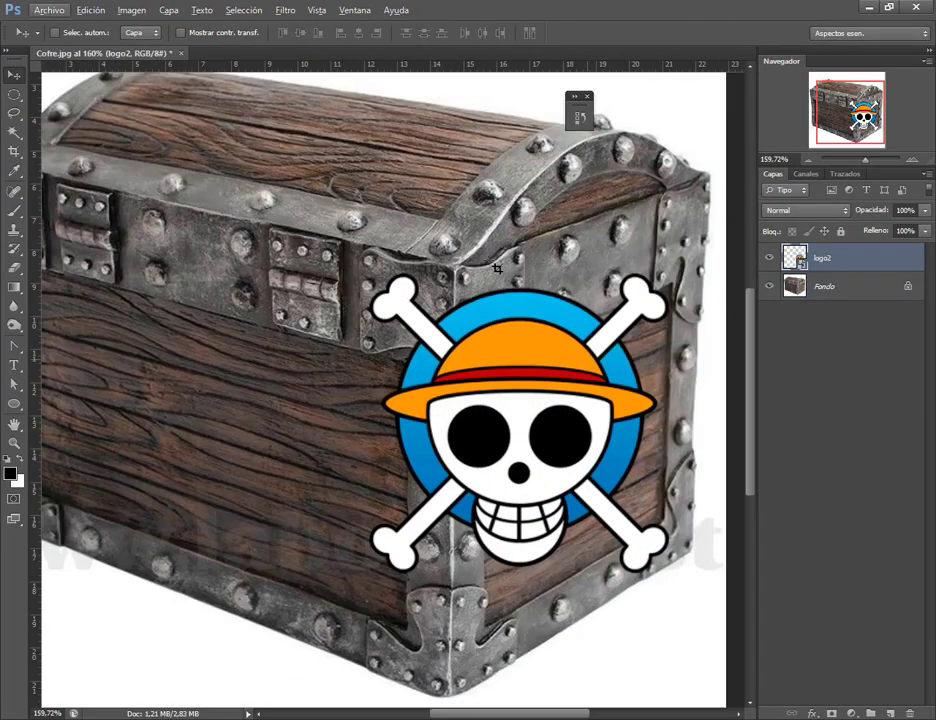
Distort the skull emblem so its four corners sit on the chest's right side panel
{"action": "left_click", "coordinate": [82, 11]}
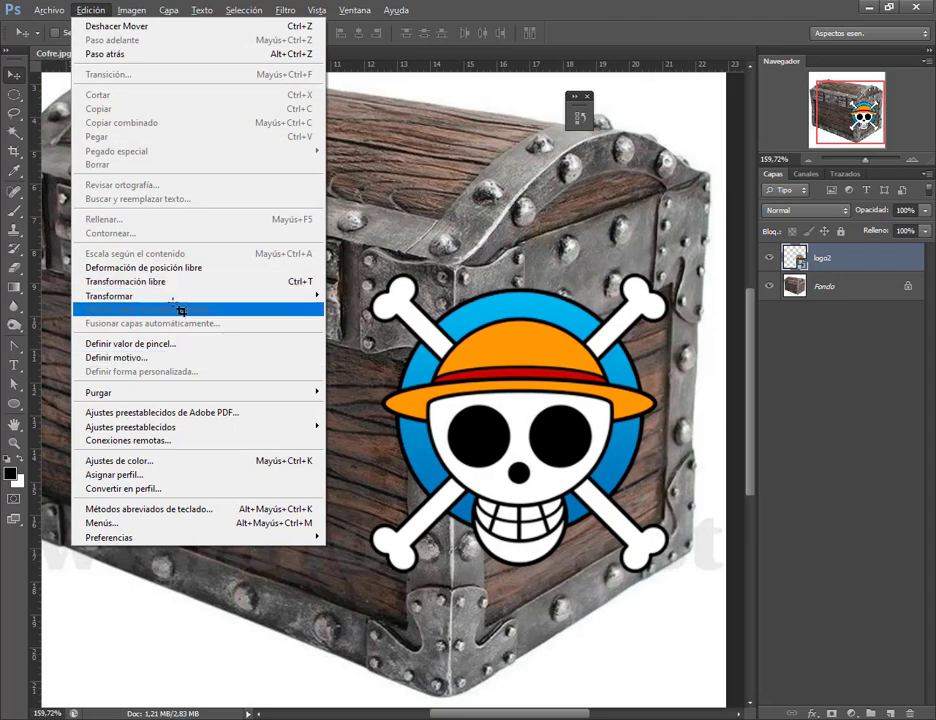
{"action": "mouse_move", "coordinate": [196, 296]}
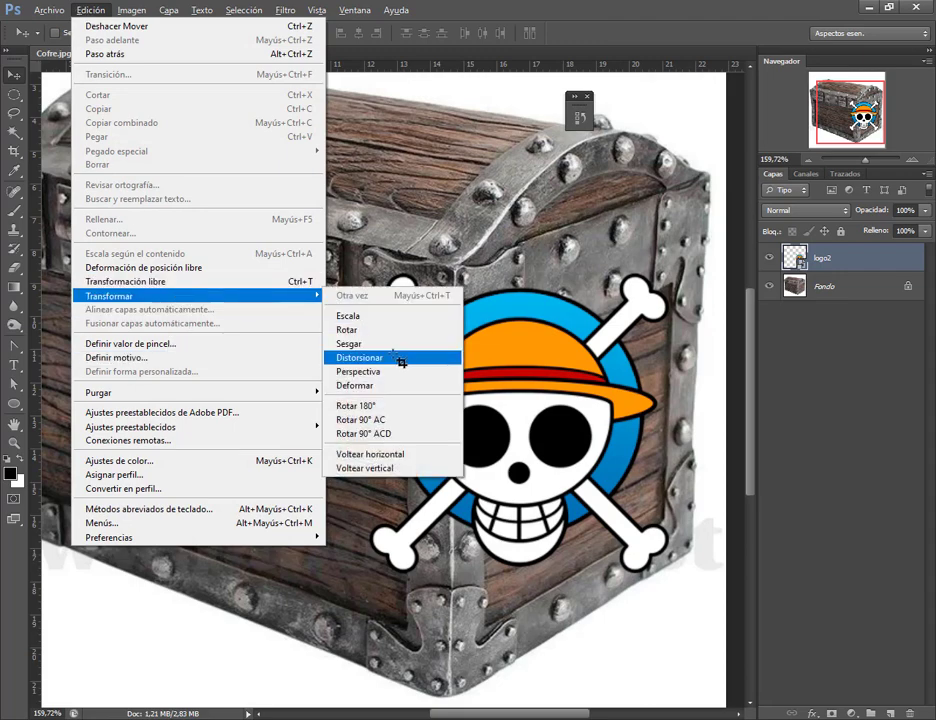
{"action": "left_click", "coordinate": [396, 356]}
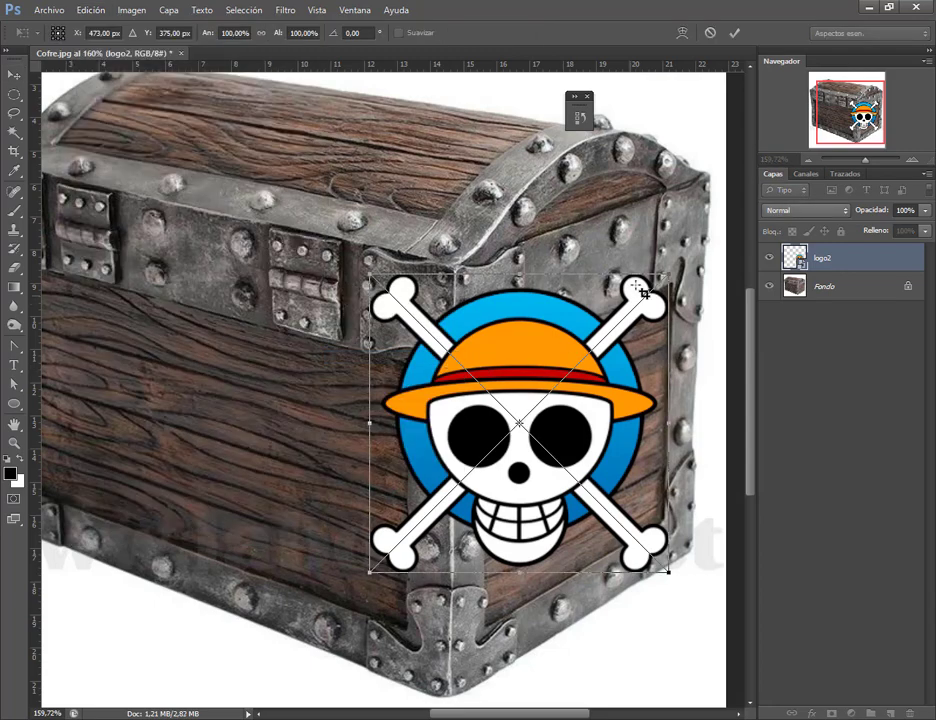
{"action": "left_click_drag", "start_coordinate": [677, 568], "coordinate": [672, 518]}
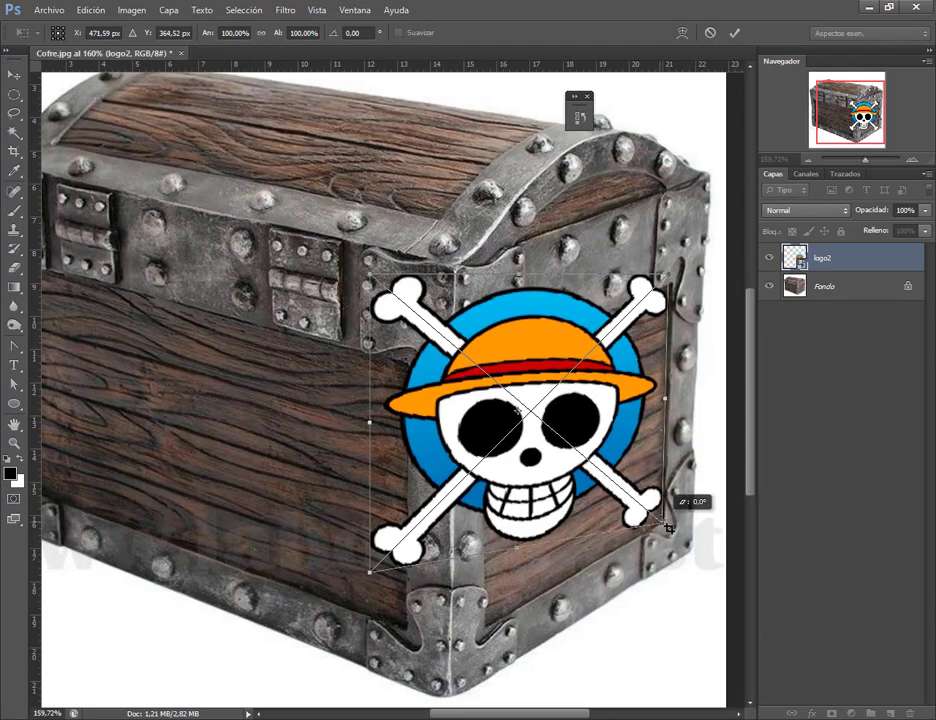
{"action": "left_click_drag", "start_coordinate": [378, 578], "coordinate": [497, 609]}
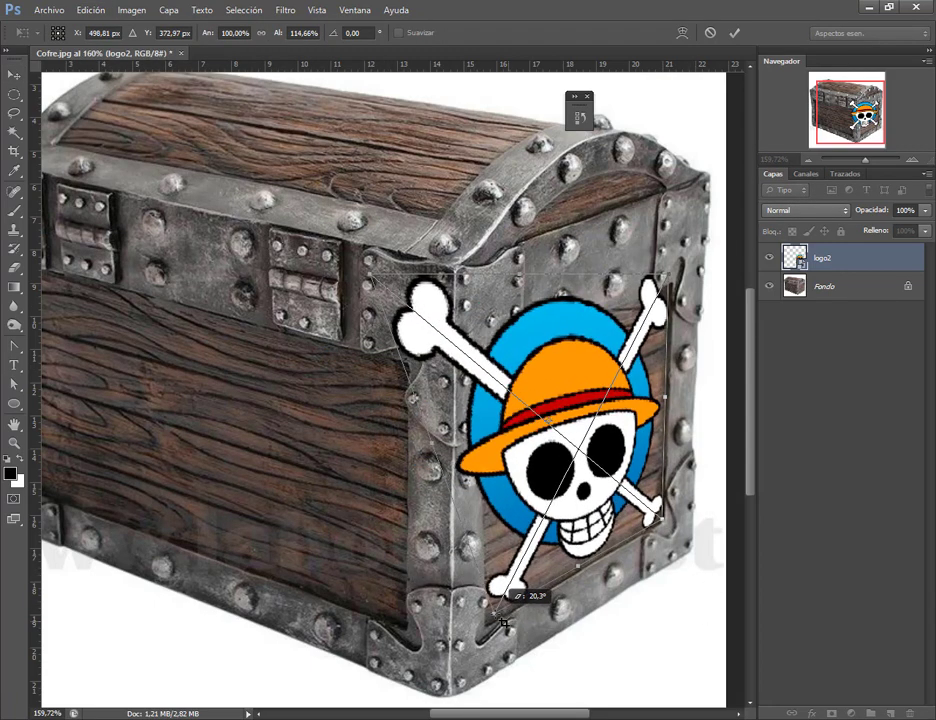
{"action": "left_click_drag", "start_coordinate": [378, 283], "coordinate": [499, 355]}
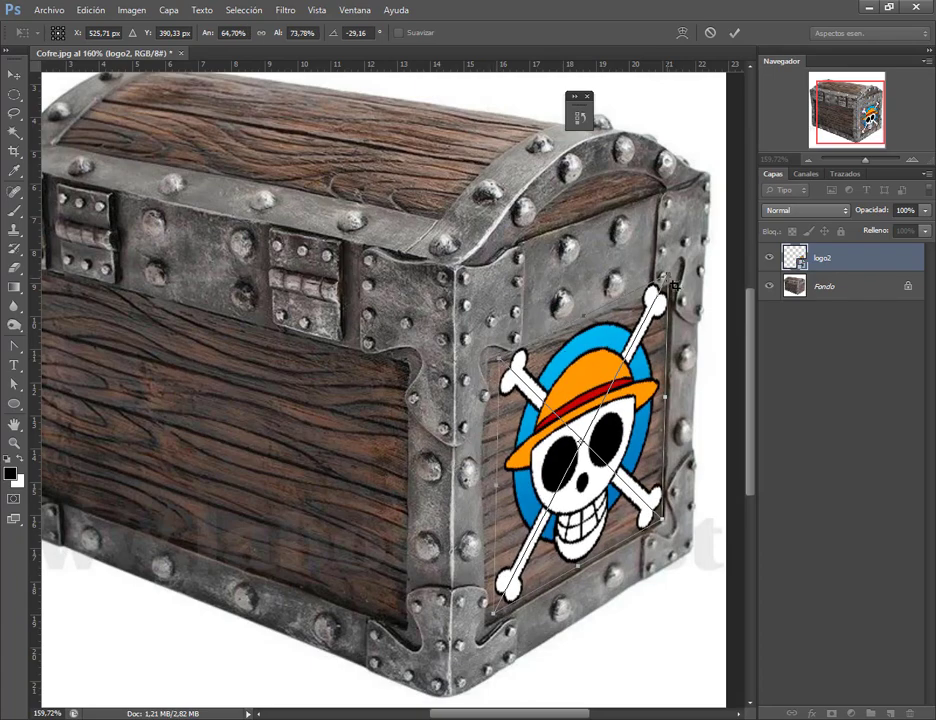
{"action": "left_click_drag", "start_coordinate": [668, 277], "coordinate": [652, 314]}
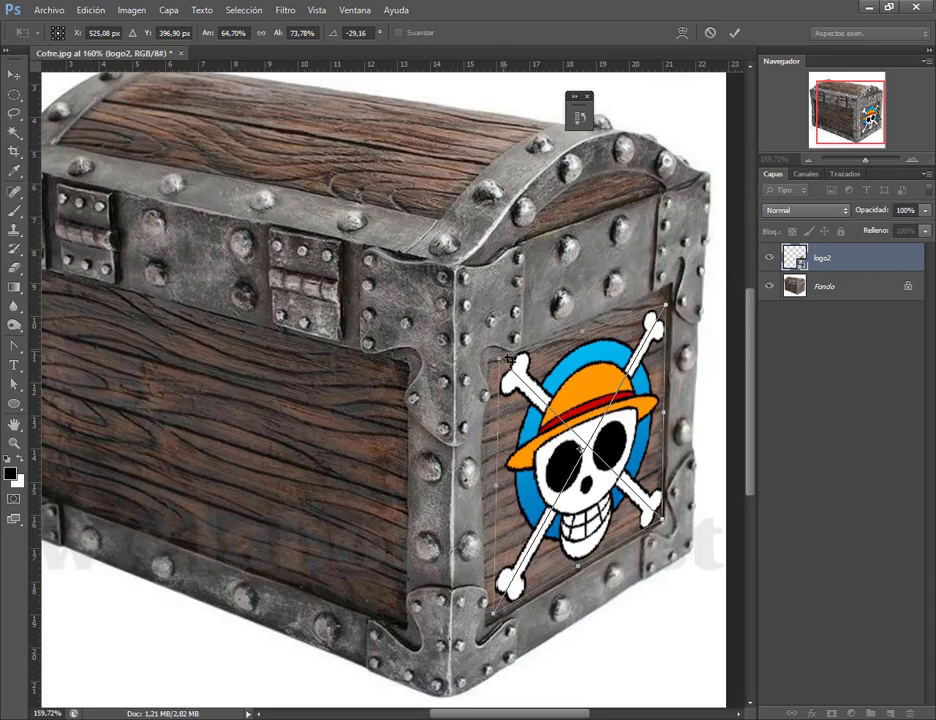
{"action": "mouse_move", "coordinate": [499, 356]}
{"action": "left_mouse_down"}
{"action": "mouse_move", "coordinate": [508, 373]}
{"action": "mouse_move", "coordinate": [500, 371]}
{"action": "left_mouse_up"}
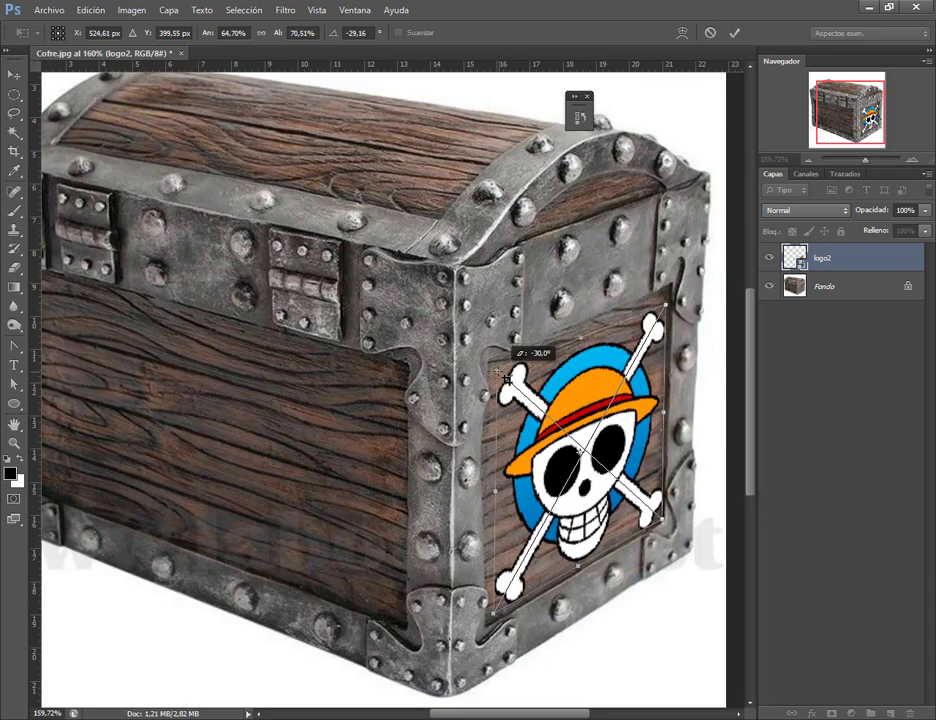
{"action": "left_click_drag", "start_coordinate": [641, 420], "coordinate": [637, 416]}
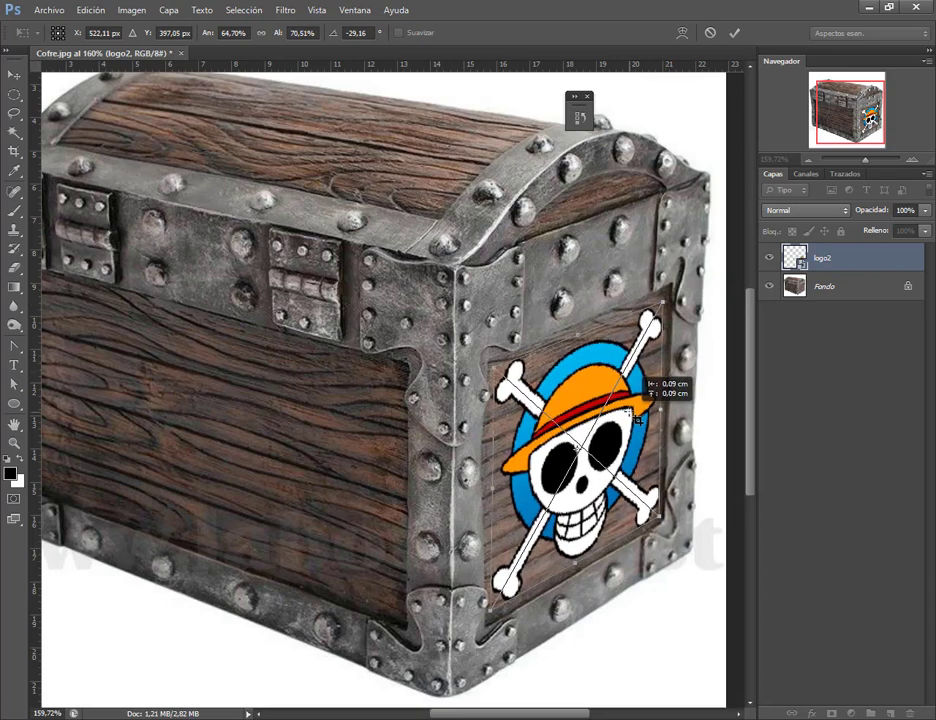
{"action": "key", "text": "Return"}
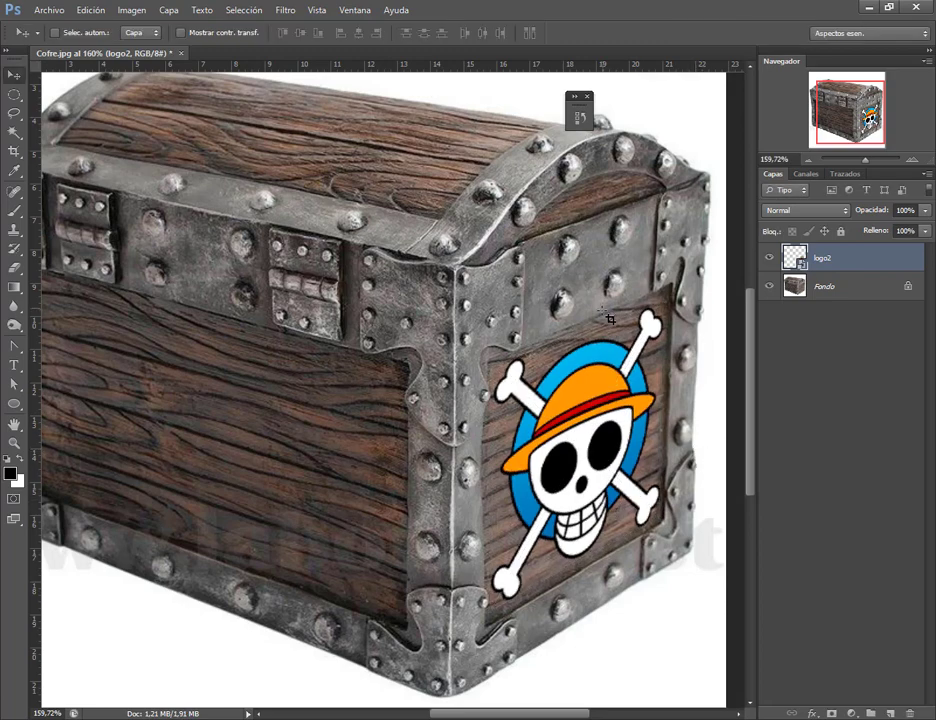
{"action": "right_click", "coordinate": [851, 265]}
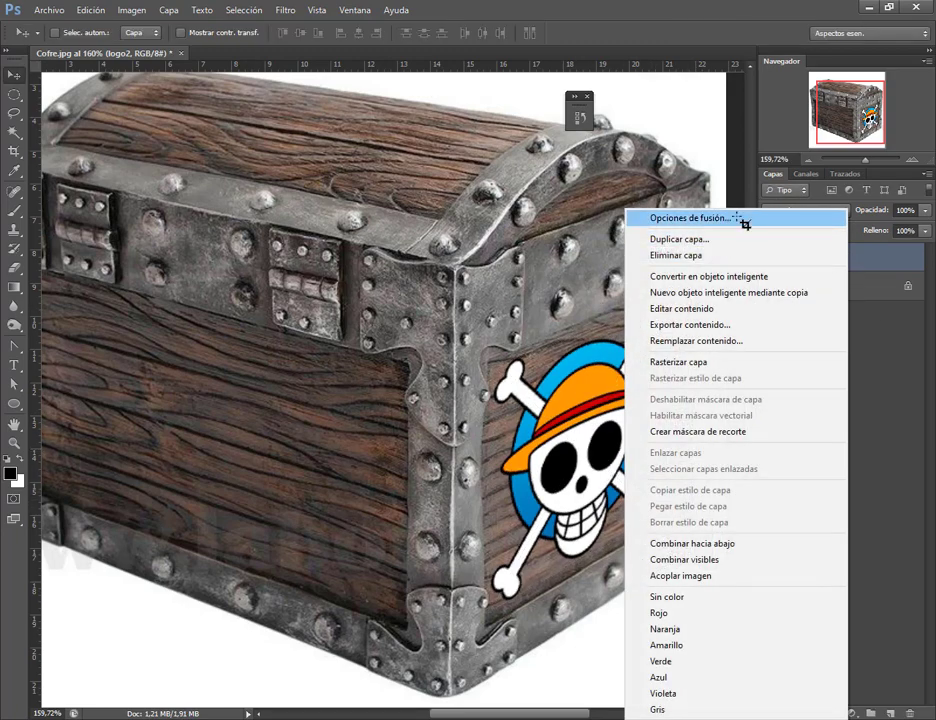
{"action": "left_click", "coordinate": [927, 389]}
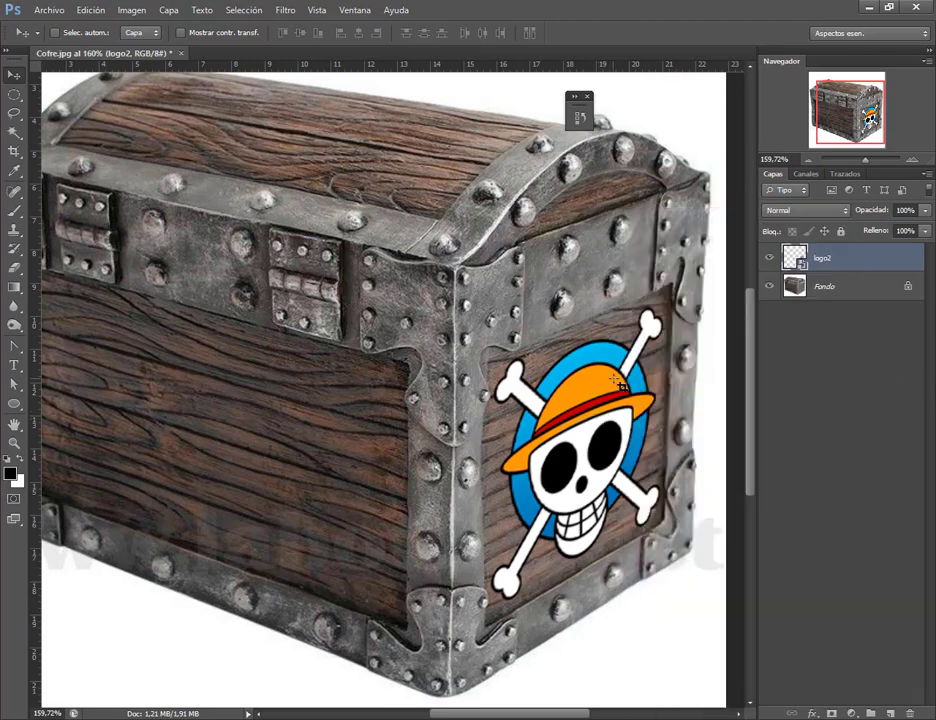
Place logo.png, the One Piece logo, onto the chest and shrink it
{"action": "key", "text": "ctrl+1"}
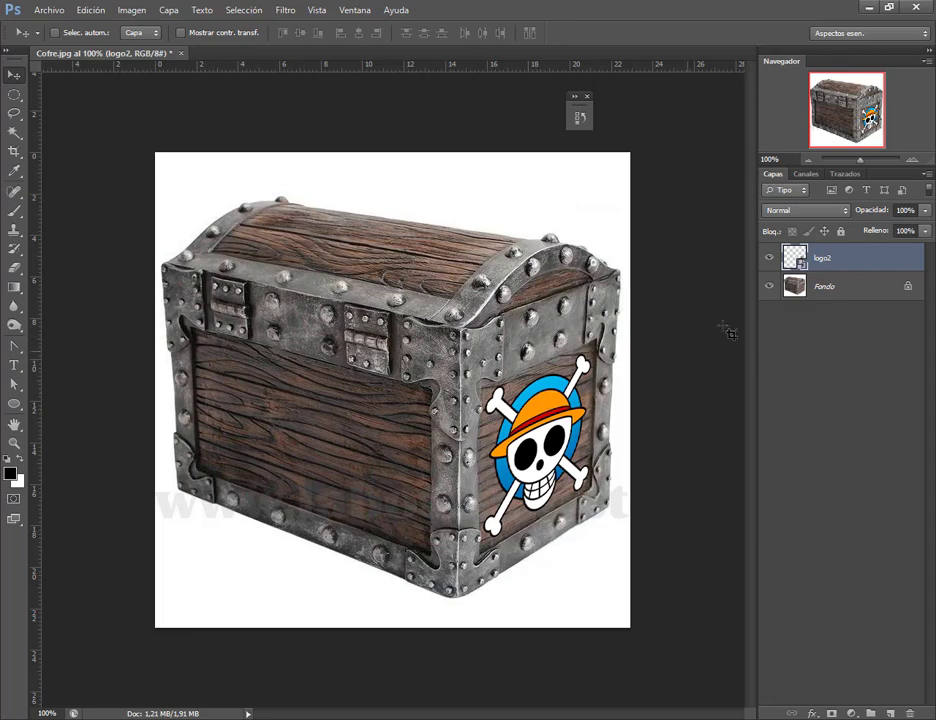
{"action": "key", "text": "alt+Tab"}
{"action": "mouse_move", "coordinate": [487, 228]}
{"action": "left_mouse_down"}
{"action": "mouse_move", "coordinate": [375, 700]}
{"action": "mouse_move", "coordinate": [291, 316]}
{"action": "left_mouse_up"}
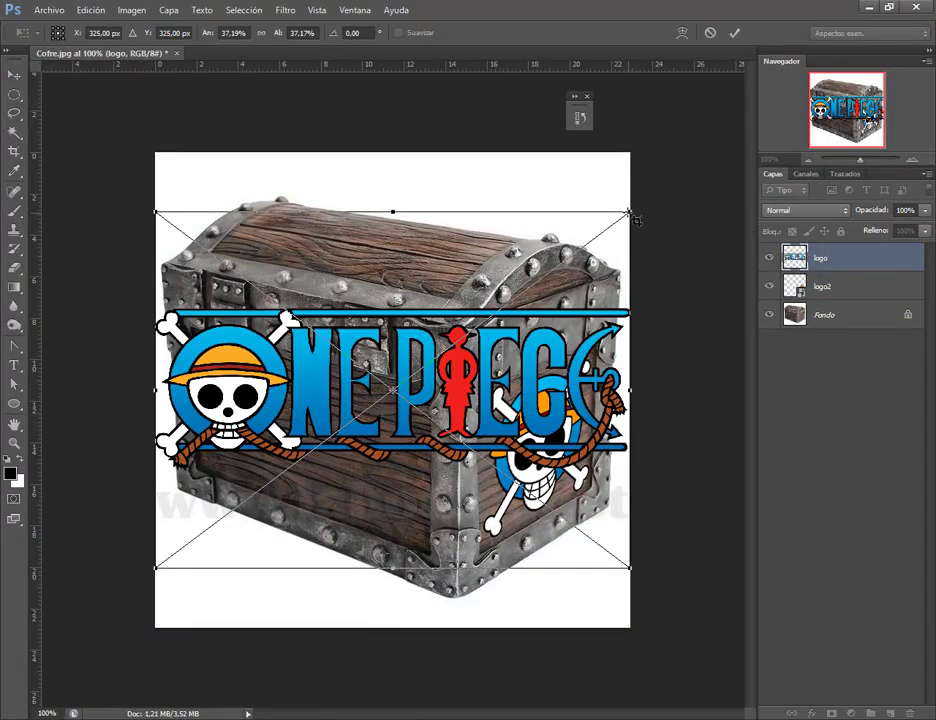
{"action": "left_click_drag", "start_coordinate": [629, 212], "coordinate": [420, 331]}
{"action": "key", "text": "Return"}
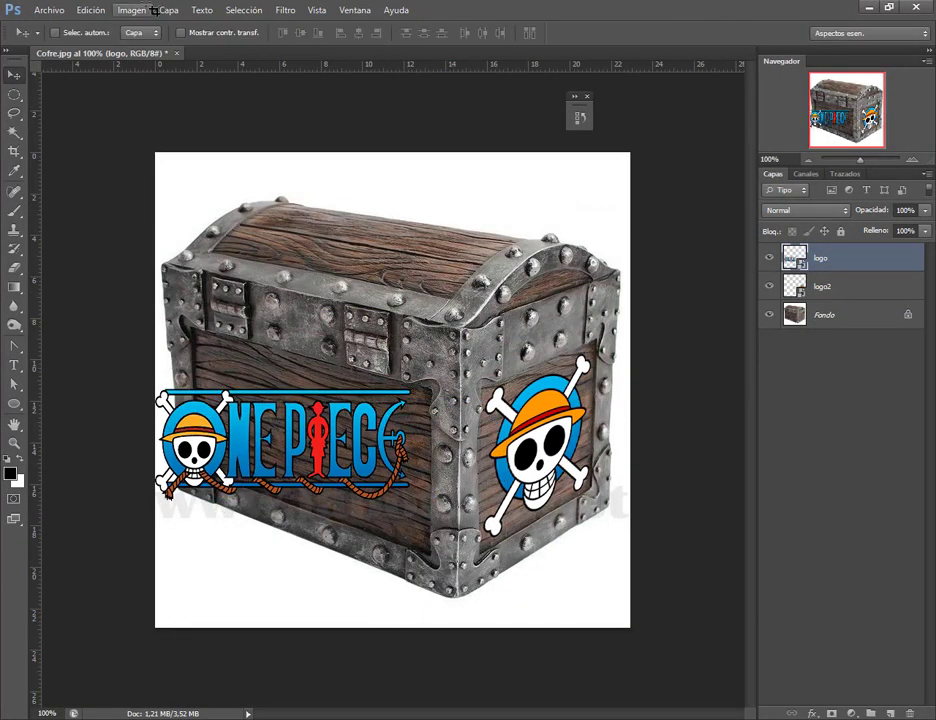
Distort the One Piece logo into perspective on the front panel and nudge it right
{"action": "left_click", "coordinate": [90, 10]}
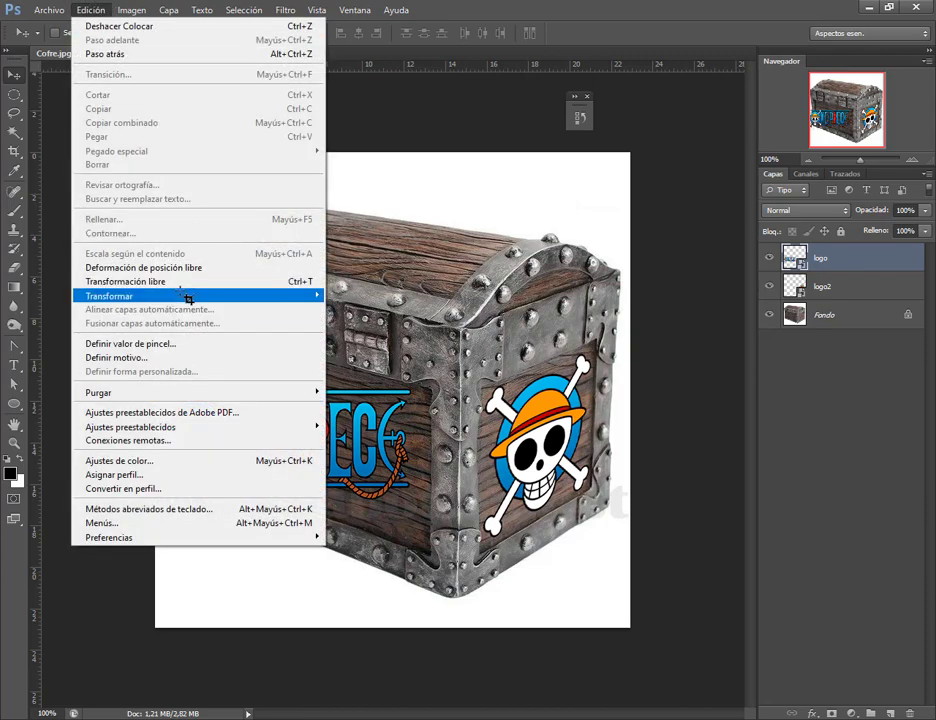
{"action": "mouse_move", "coordinate": [110, 296]}
{"action": "left_click", "coordinate": [372, 362]}
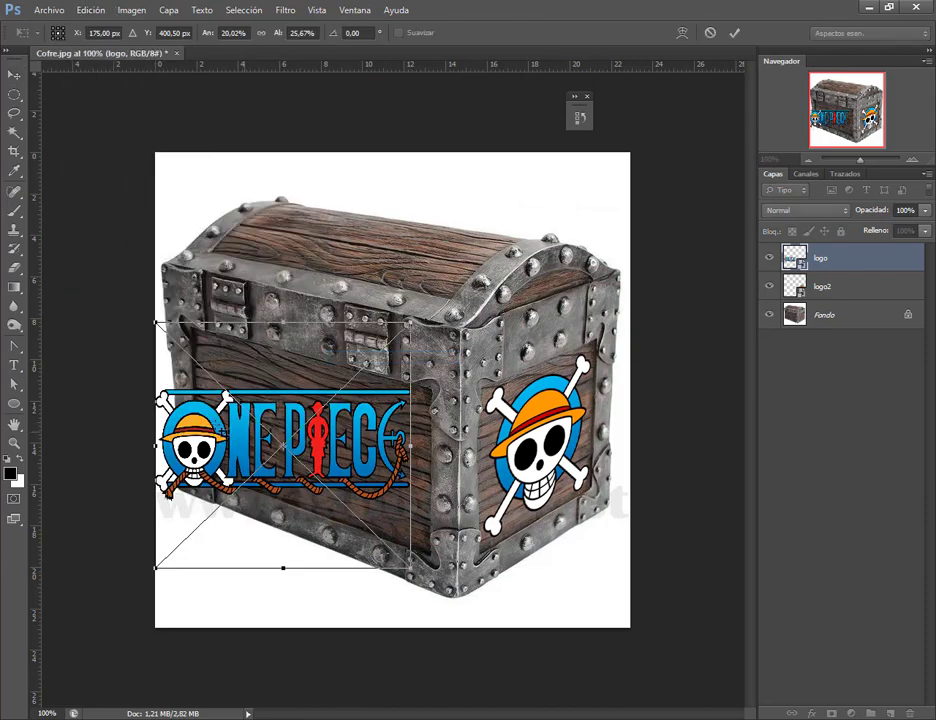
{"action": "mouse_move", "coordinate": [160, 345]}
{"action": "left_mouse_down"}
{"action": "mouse_move", "coordinate": [276, 380]}
{"action": "mouse_move", "coordinate": [196, 231]}
{"action": "left_mouse_up"}
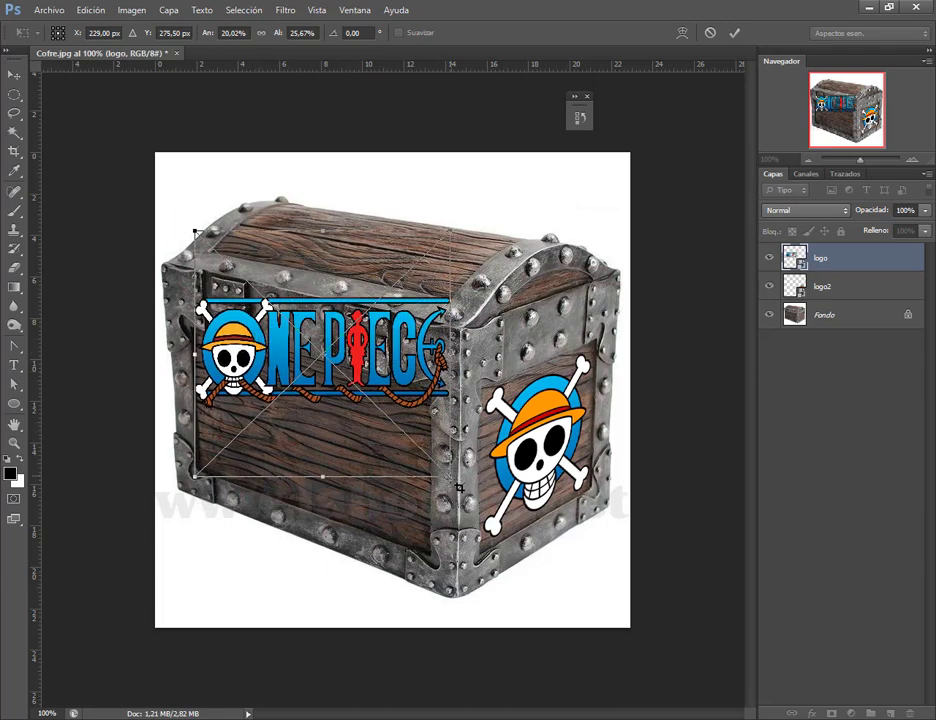
{"action": "left_click_drag", "start_coordinate": [459, 487], "coordinate": [425, 553]}
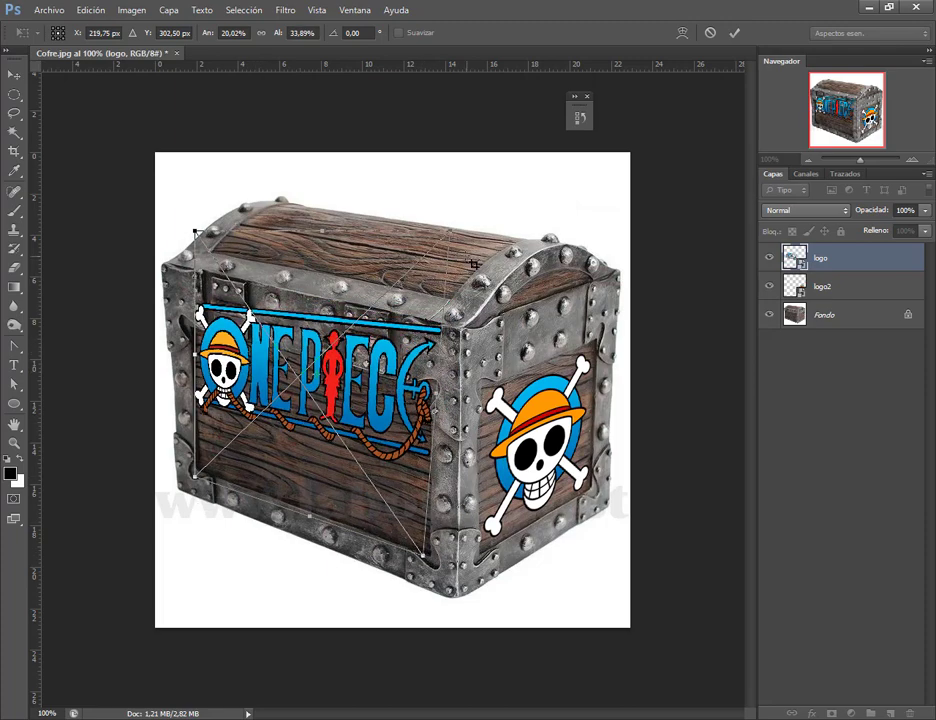
{"action": "left_click_drag", "start_coordinate": [459, 232], "coordinate": [440, 392]}
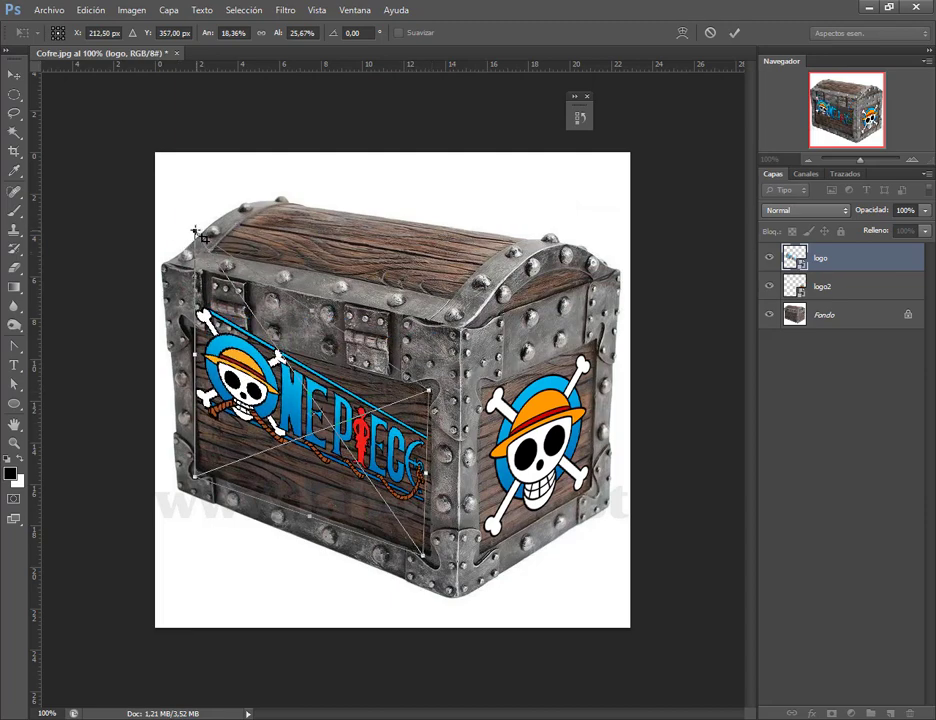
{"action": "left_click_drag", "start_coordinate": [196, 232], "coordinate": [204, 331]}
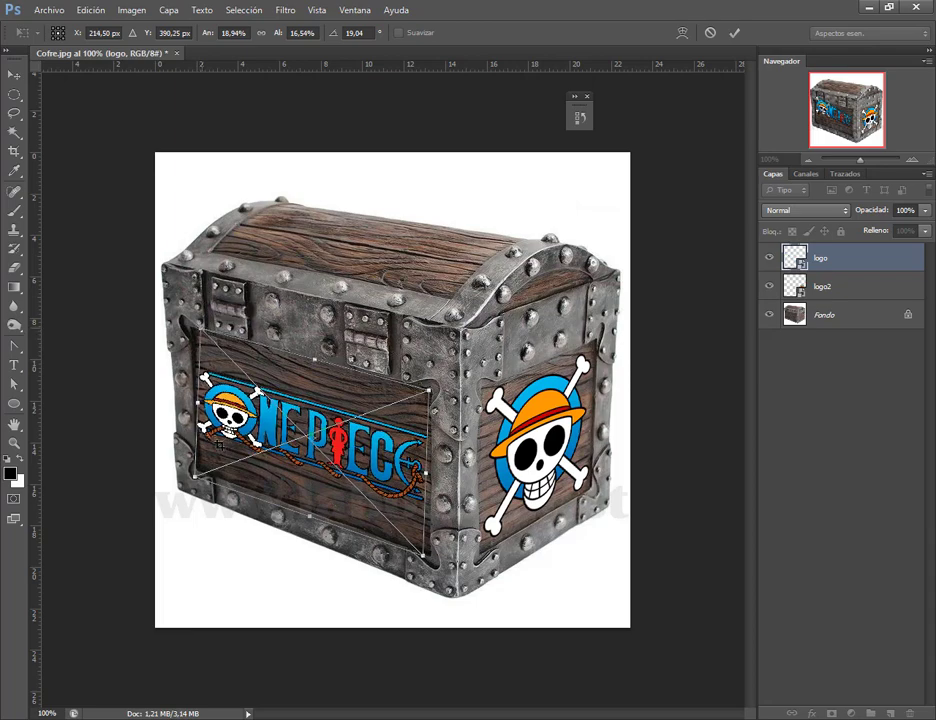
{"action": "left_click_drag", "start_coordinate": [196, 477], "coordinate": [204, 470]}
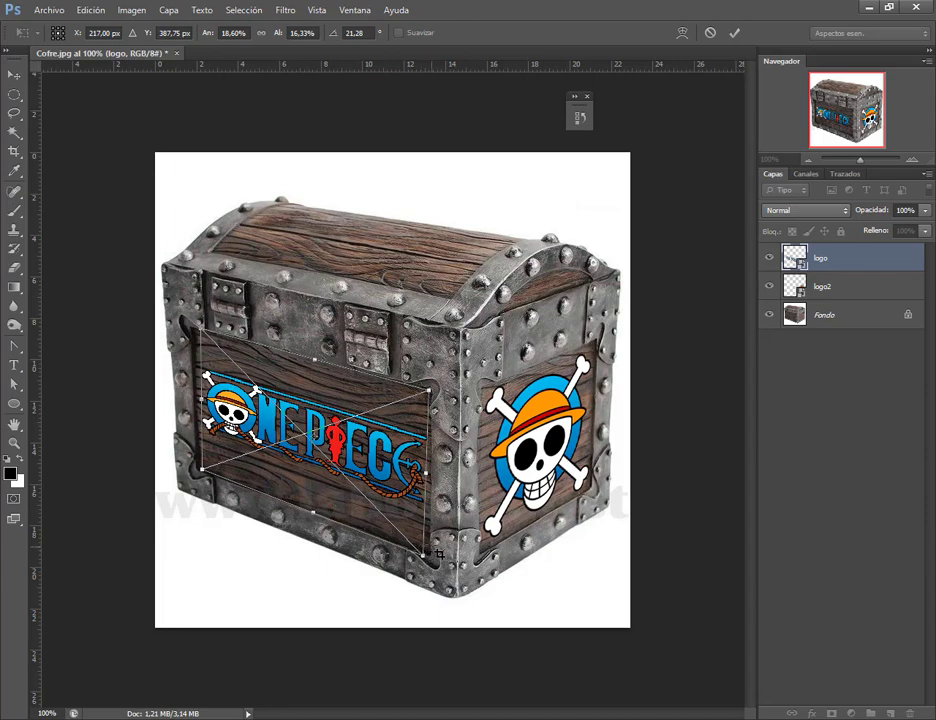
{"action": "left_click_drag", "start_coordinate": [435, 403], "coordinate": [402, 383]}
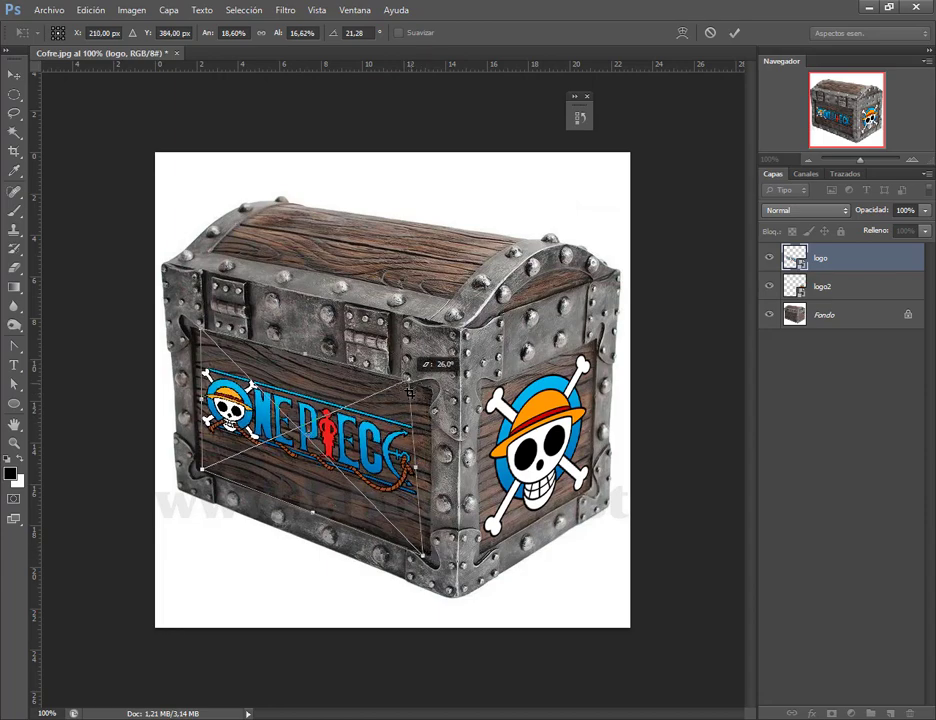
{"action": "mouse_move", "coordinate": [430, 566]}
{"action": "left_mouse_down"}
{"action": "mouse_move", "coordinate": [397, 543]}
{"action": "mouse_move", "coordinate": [405, 548]}
{"action": "left_mouse_up"}
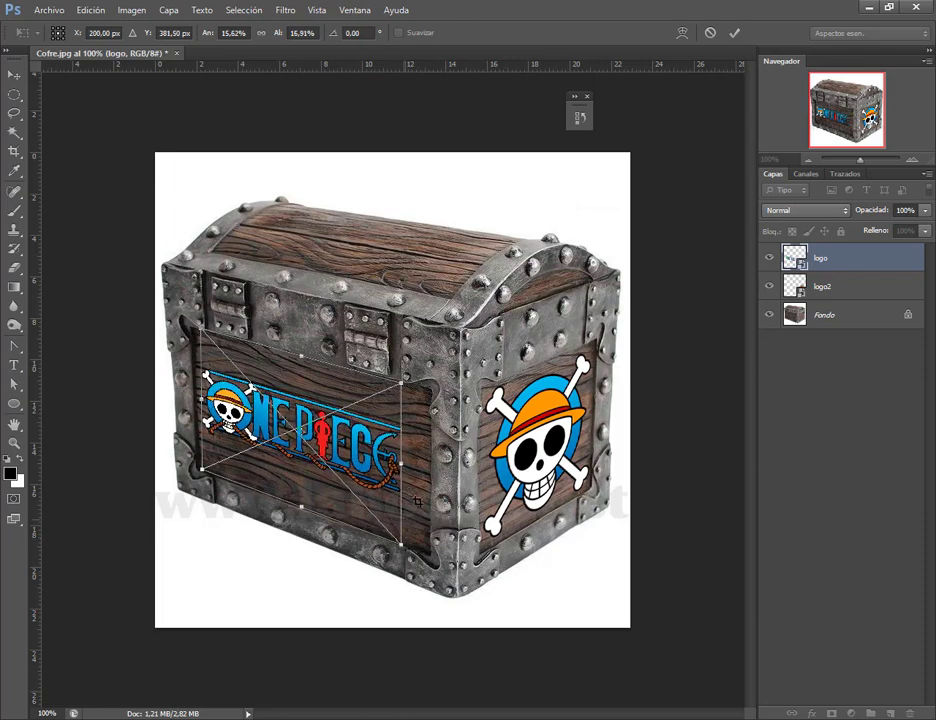
{"action": "key", "text": "Return"}
{"action": "left_click_drag", "start_coordinate": [290, 370], "coordinate": [300, 372]}
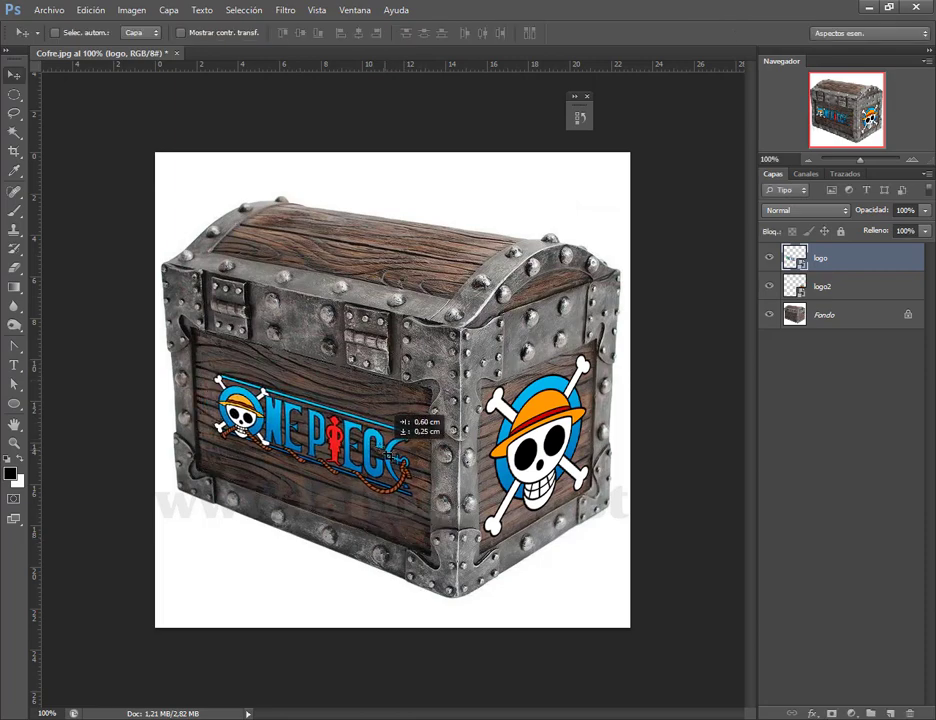
{"action": "left_click", "coordinate": [859, 290], "text": "shift"}
Delete both logo layers and add an empty Capa 1 layer above Fondo
{"action": "left_click_drag", "start_coordinate": [886, 292], "coordinate": [909, 712]}
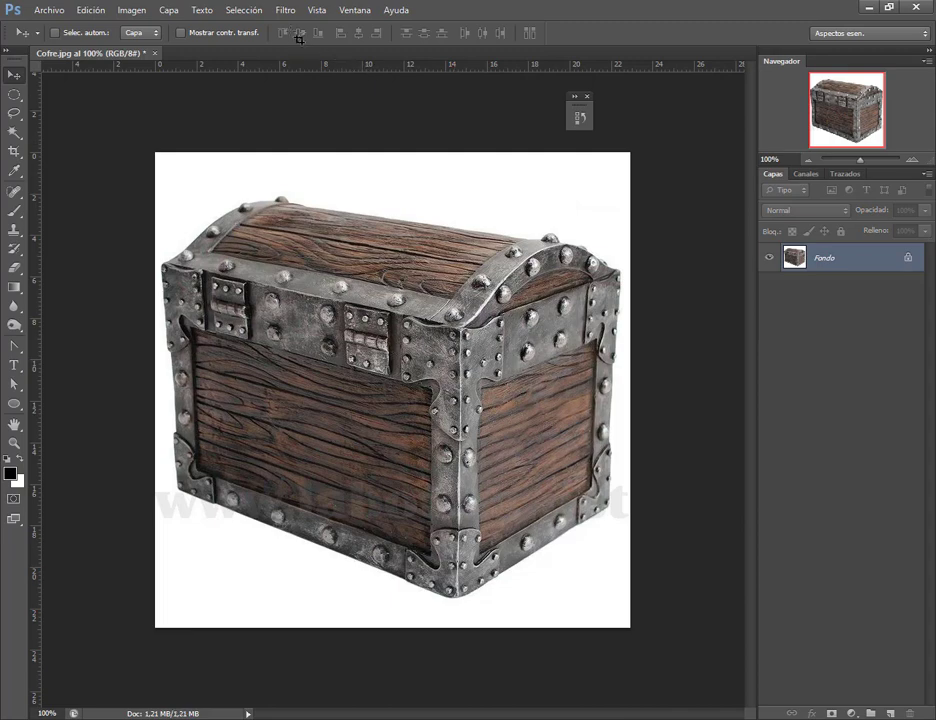
{"action": "left_click", "coordinate": [287, 10]}
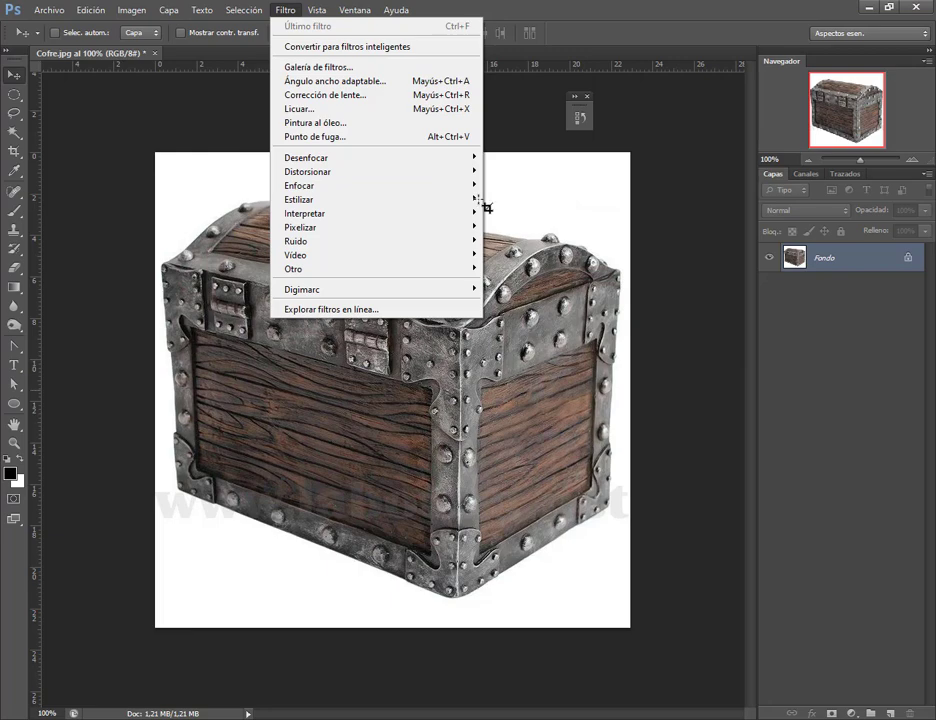
{"action": "left_click", "coordinate": [623, 10]}
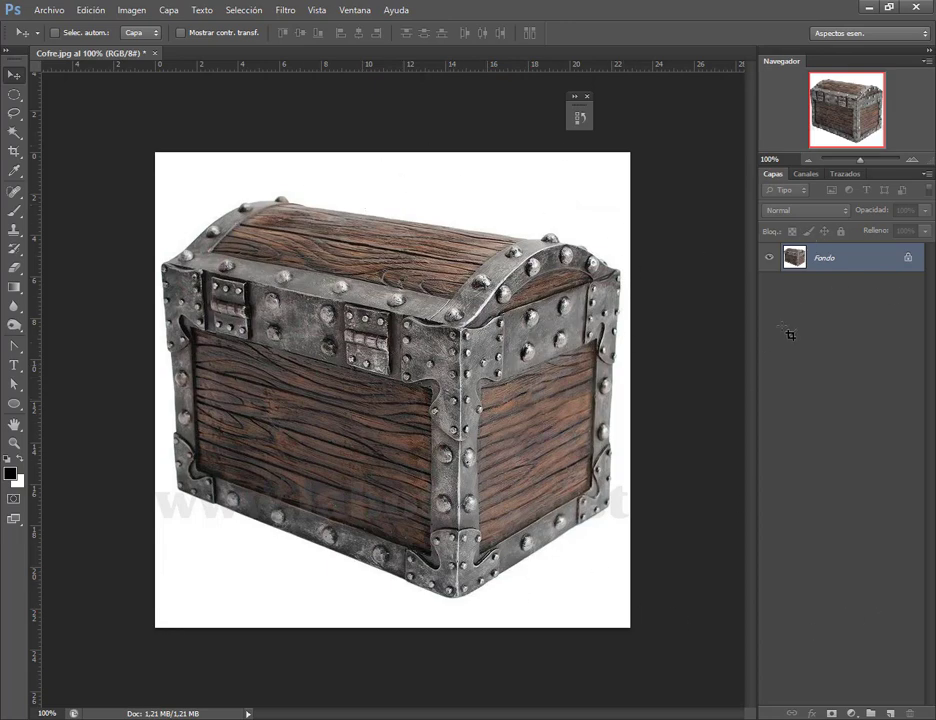
{"action": "left_click", "coordinate": [888, 713]}
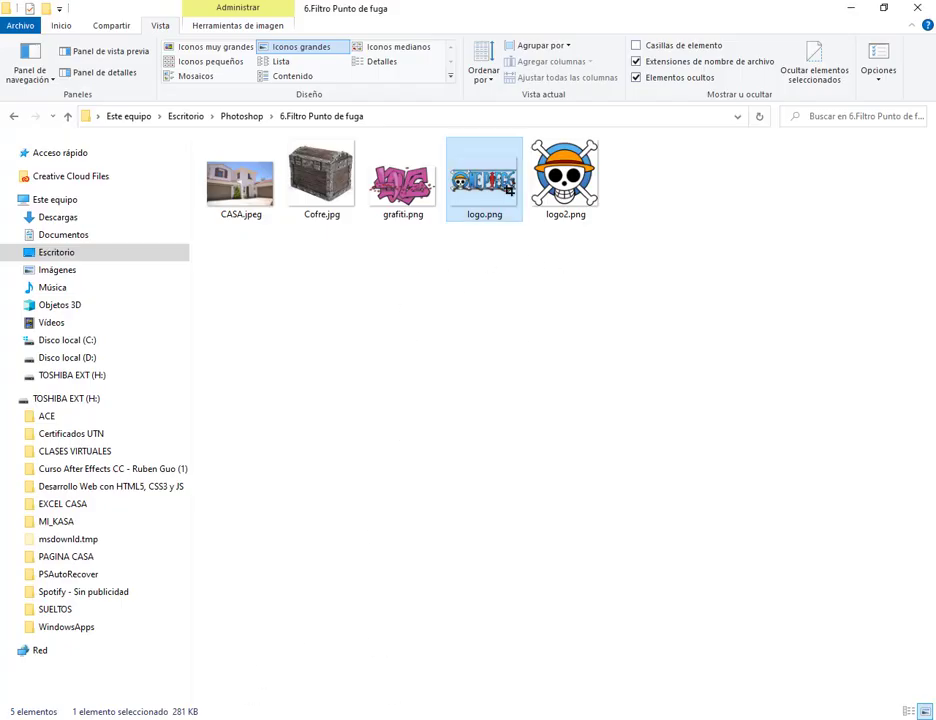
Drag logo2.png from Explorer into Photoshop to open it as its own document
{"action": "left_click", "coordinate": [577, 198]}
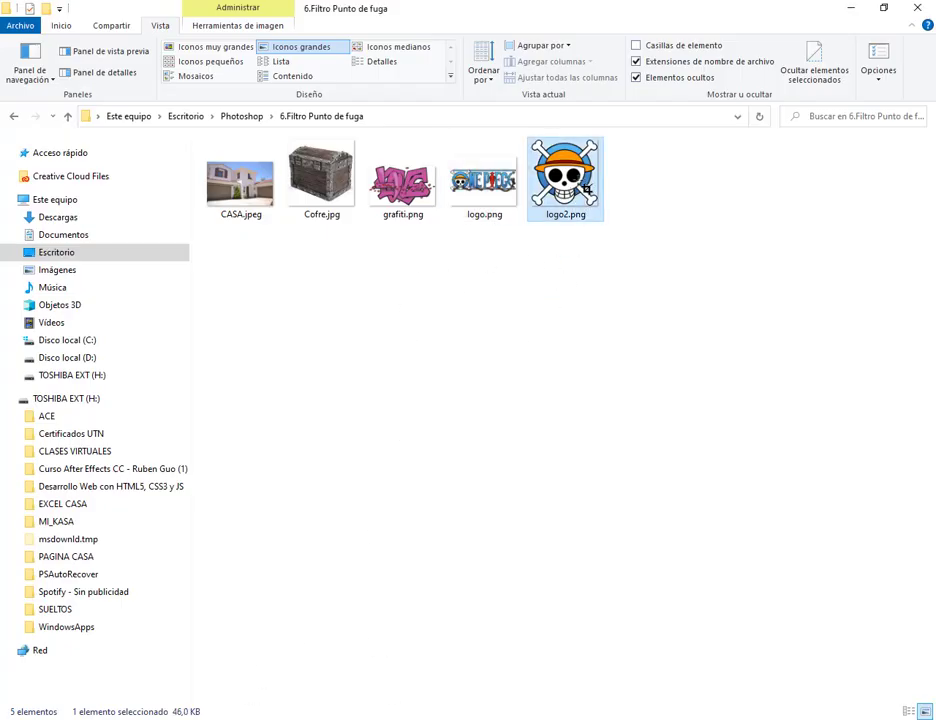
{"action": "left_click_drag", "start_coordinate": [584, 192], "coordinate": [397, 64]}
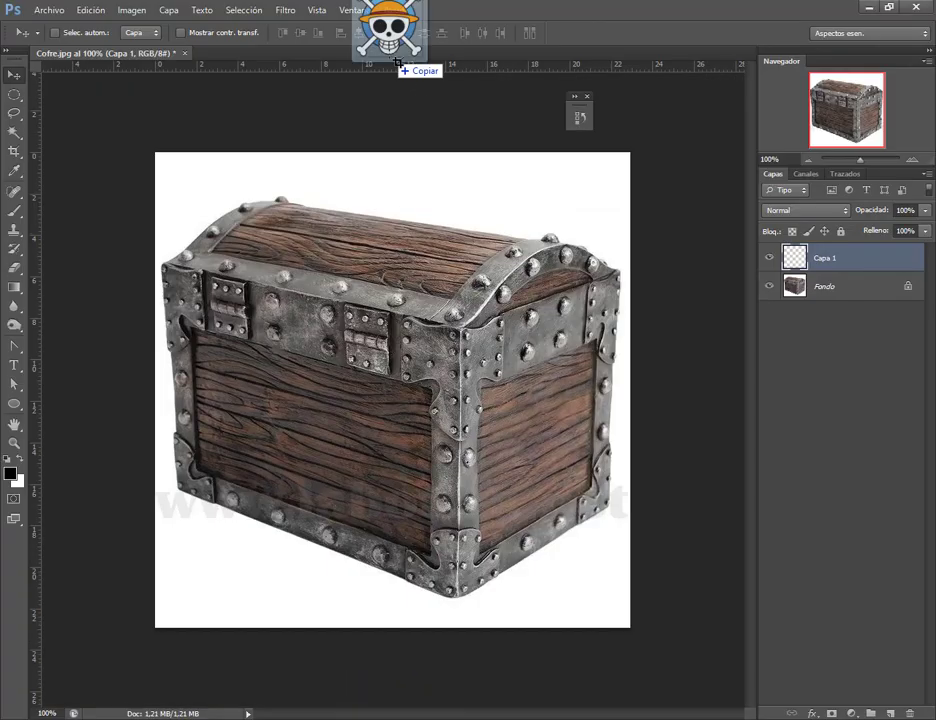
{"action": "left_click", "coordinate": [527, 350]}
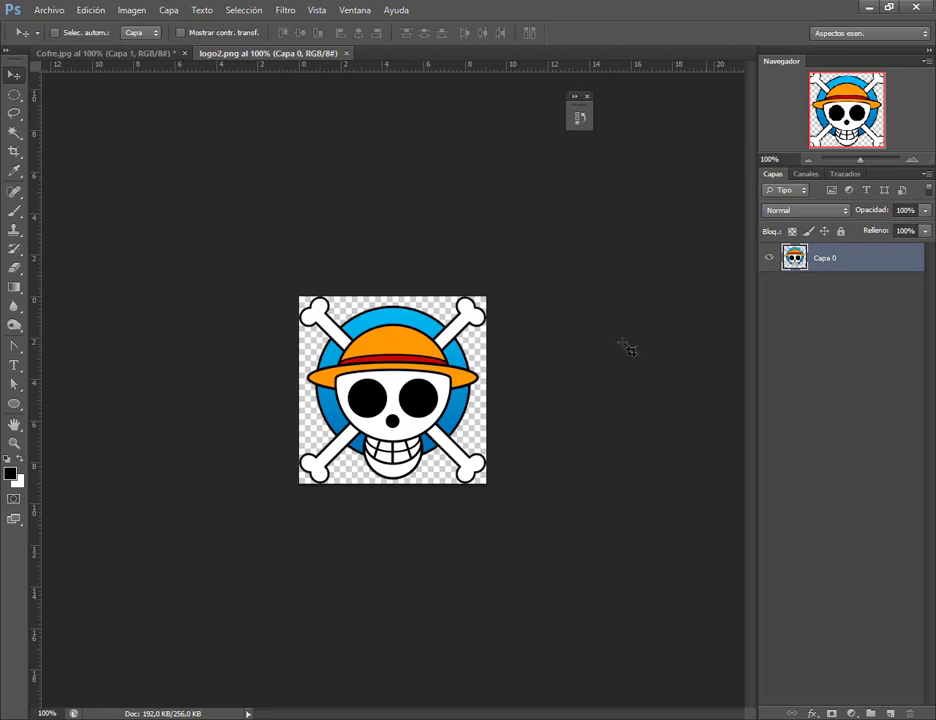
Select all of the logo2.png skull image, copy it, and return to Cofre.jpg
{"action": "left_click", "coordinate": [91, 10]}
{"action": "left_click", "coordinate": [107, 10]}
{"action": "left_click", "coordinate": [258, 10]}
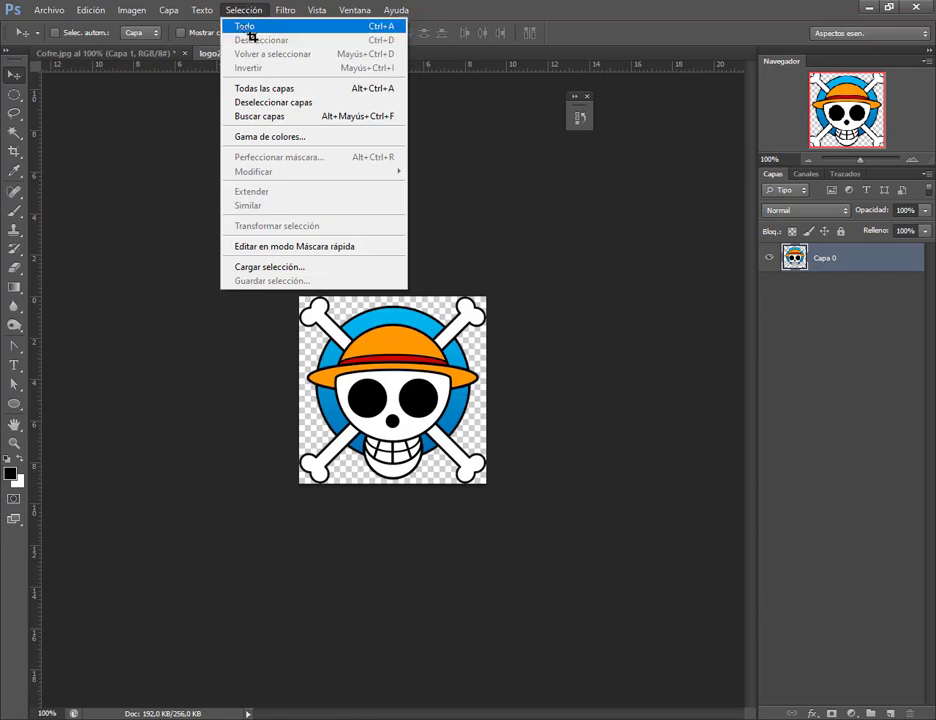
{"action": "left_click", "coordinate": [247, 26]}
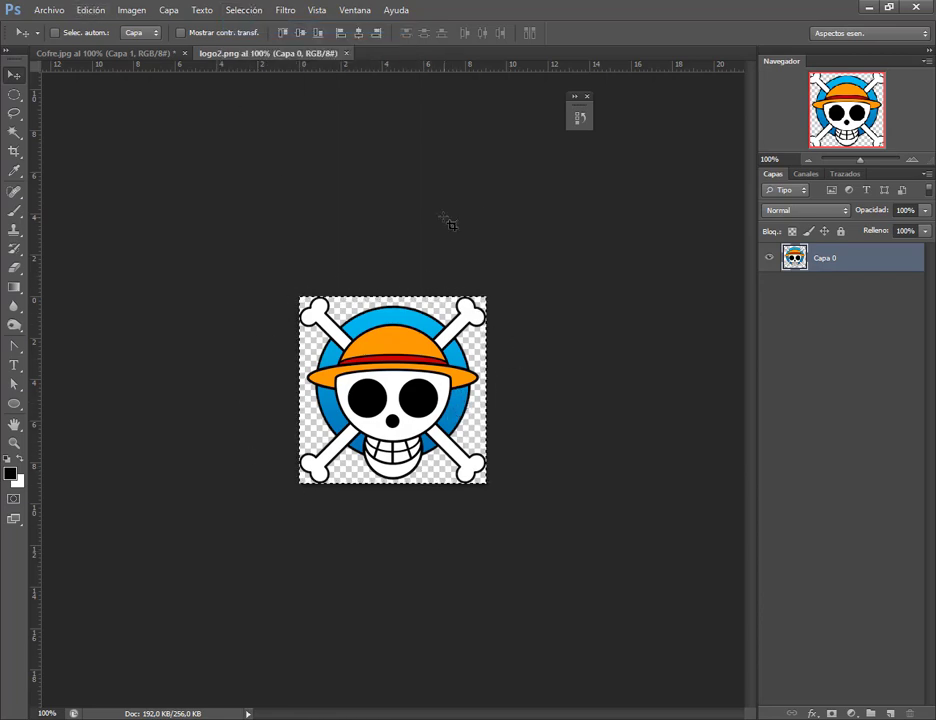
{"action": "scroll", "coordinate": [495, 468], "scroll_direction": "up", "scroll_amount": 3}
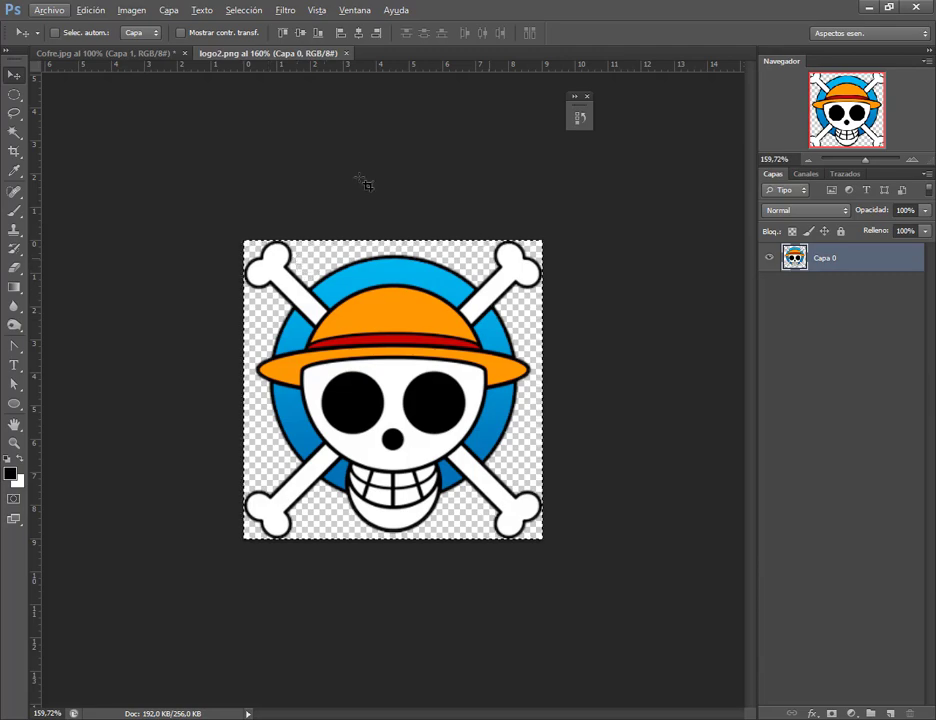
{"action": "key", "text": "Right"}
{"action": "key", "text": "Down"}
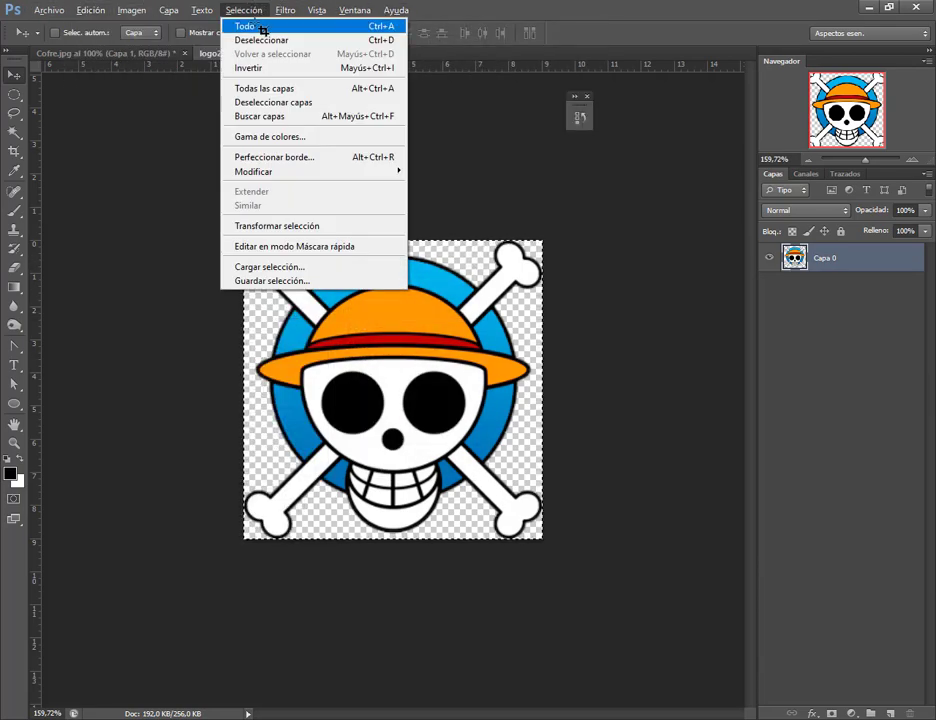
{"action": "left_click", "coordinate": [262, 27]}
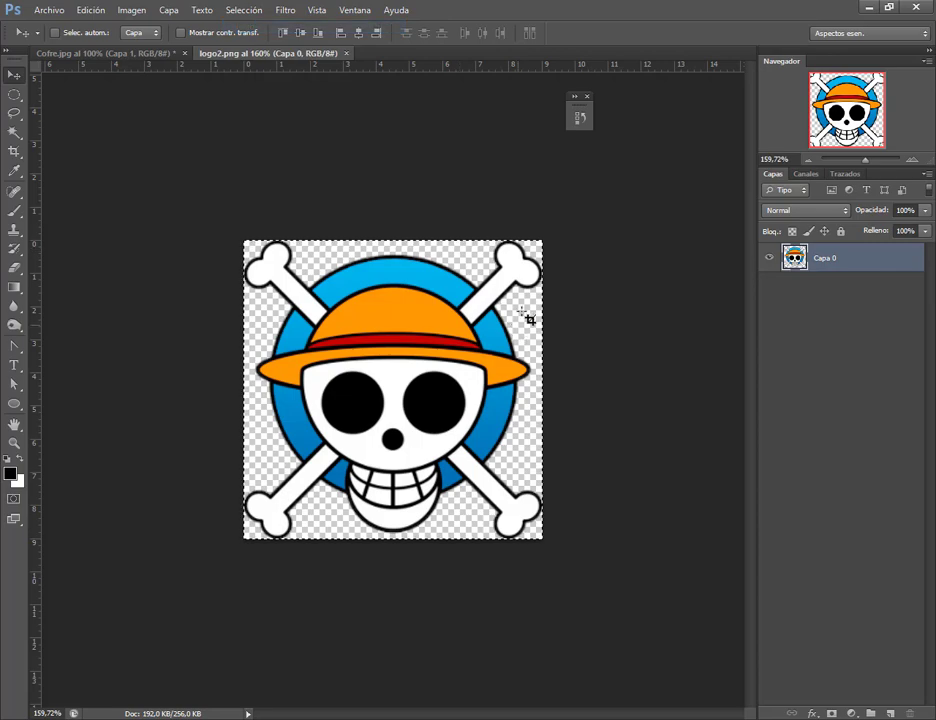
{"action": "left_click", "coordinate": [90, 10]}
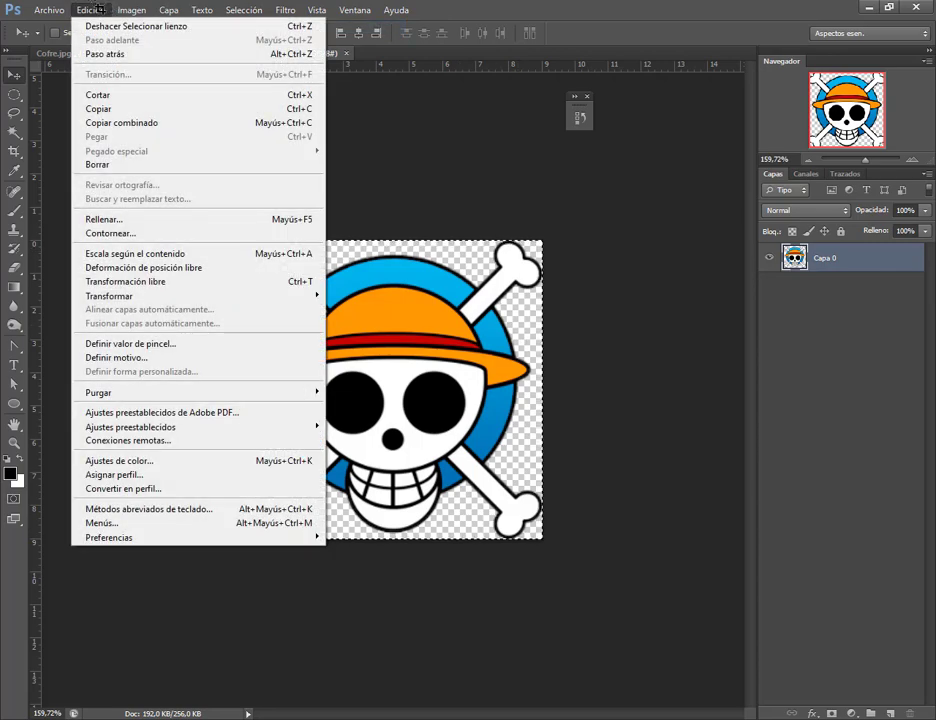
{"action": "left_click", "coordinate": [98, 108]}
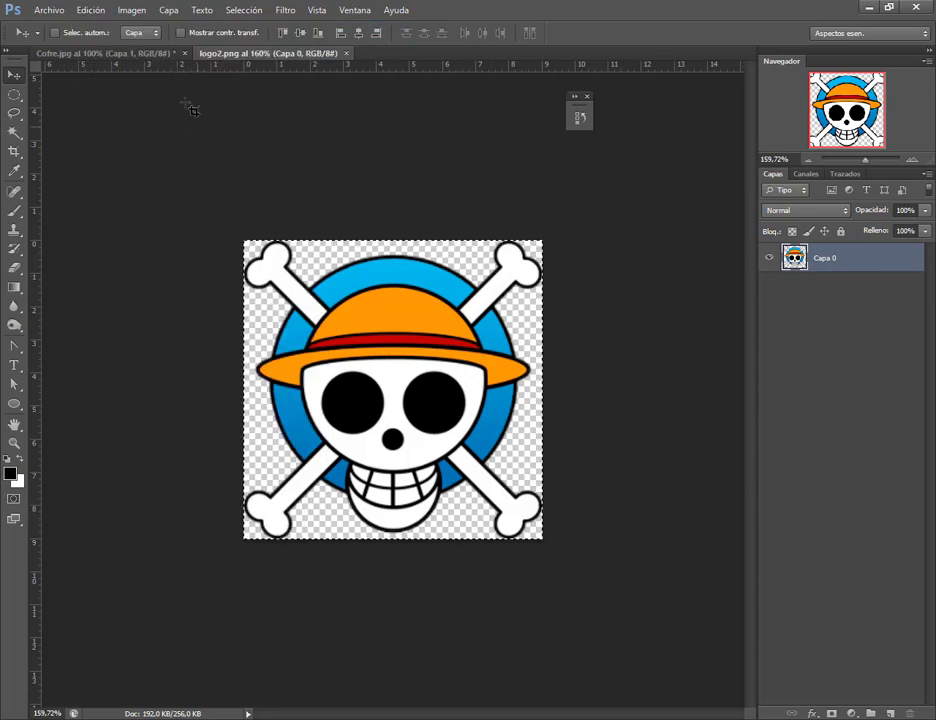
{"action": "left_click", "coordinate": [105, 53]}
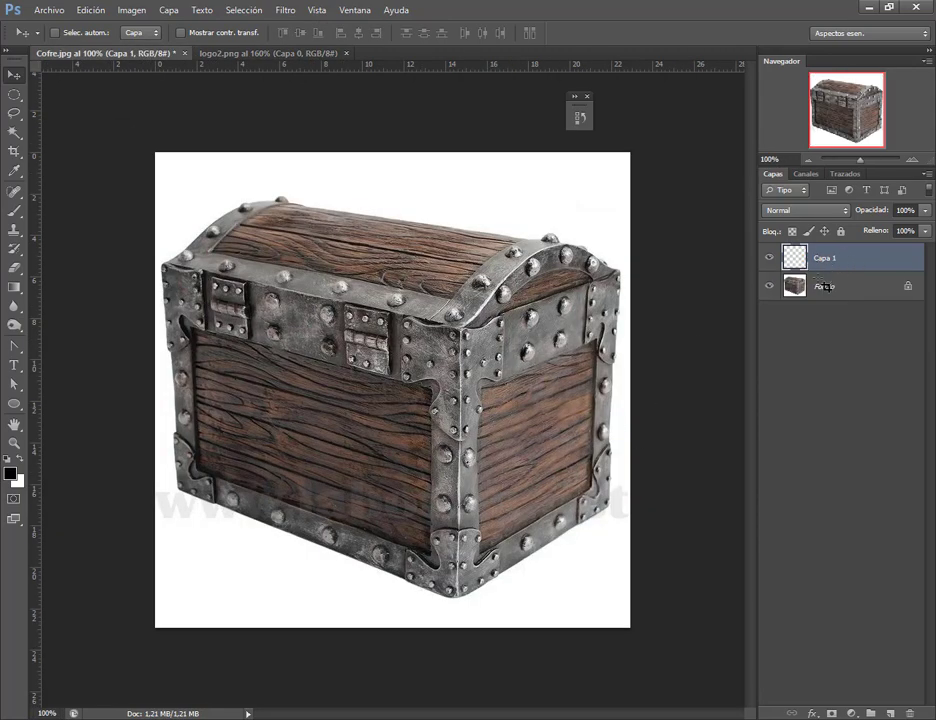
Open the Punto de fuga filter and resize and reposition its window
{"action": "left_click", "coordinate": [290, 12]}
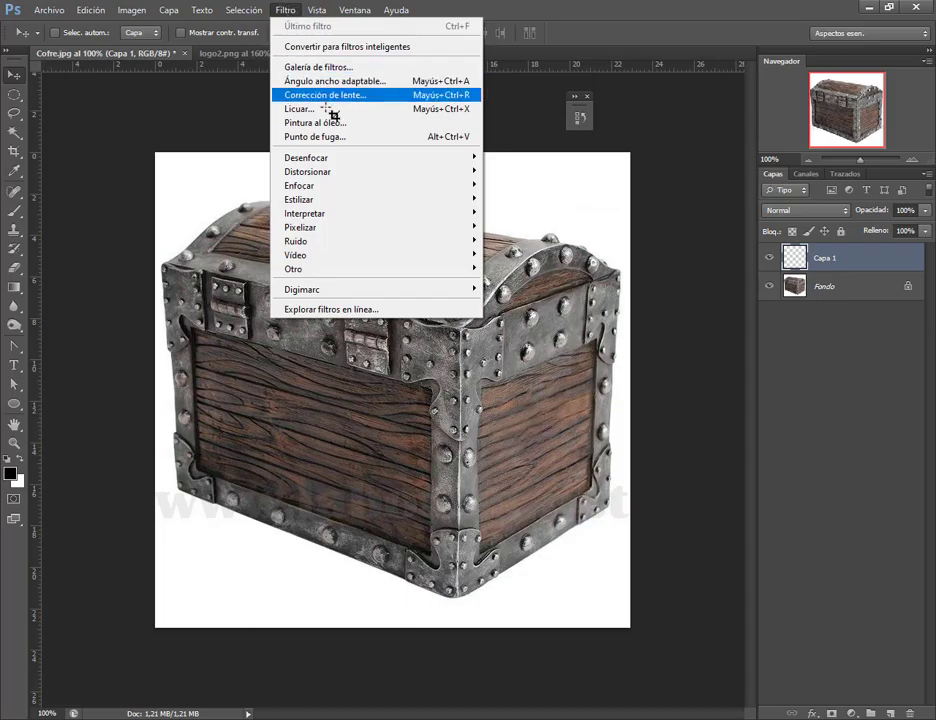
{"action": "left_click", "coordinate": [337, 137]}
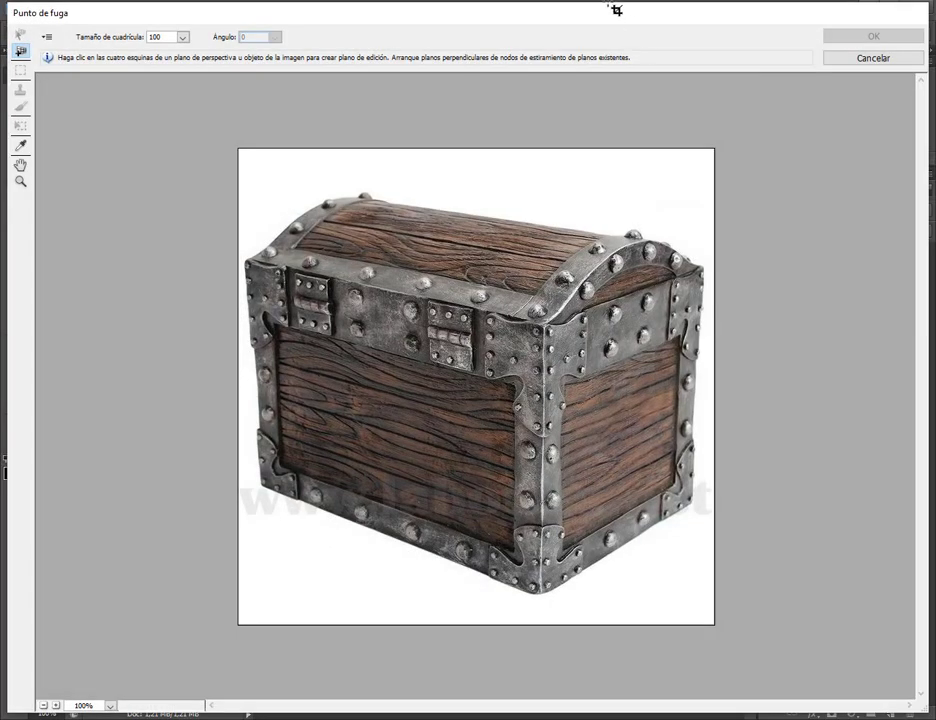
{"action": "double_click", "coordinate": [590, 14]}
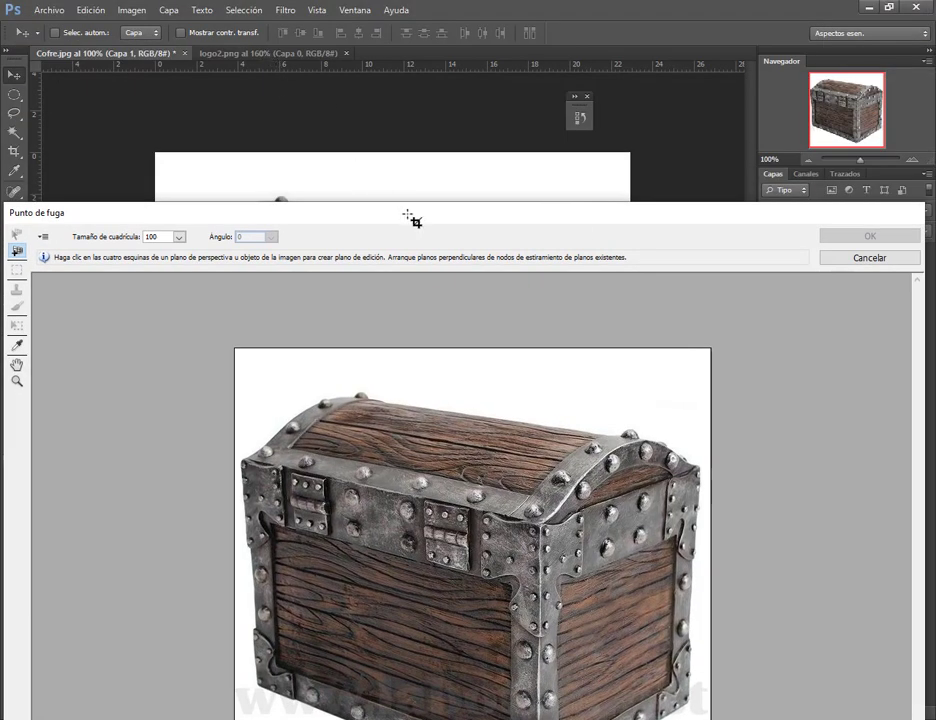
{"action": "mouse_move", "coordinate": [405, 210]}
{"action": "left_mouse_down"}
{"action": "mouse_move", "coordinate": [490, 160]}
{"action": "mouse_move", "coordinate": [418, 25]}
{"action": "left_mouse_up"}
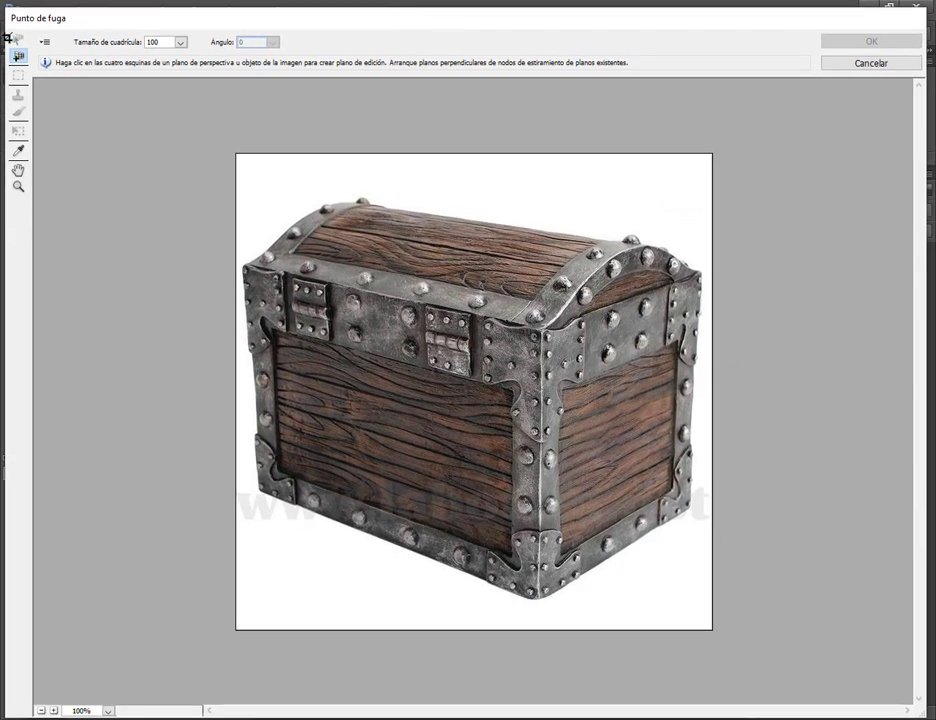
{"action": "left_click_drag", "start_coordinate": [74, 28], "coordinate": [69, 25]}
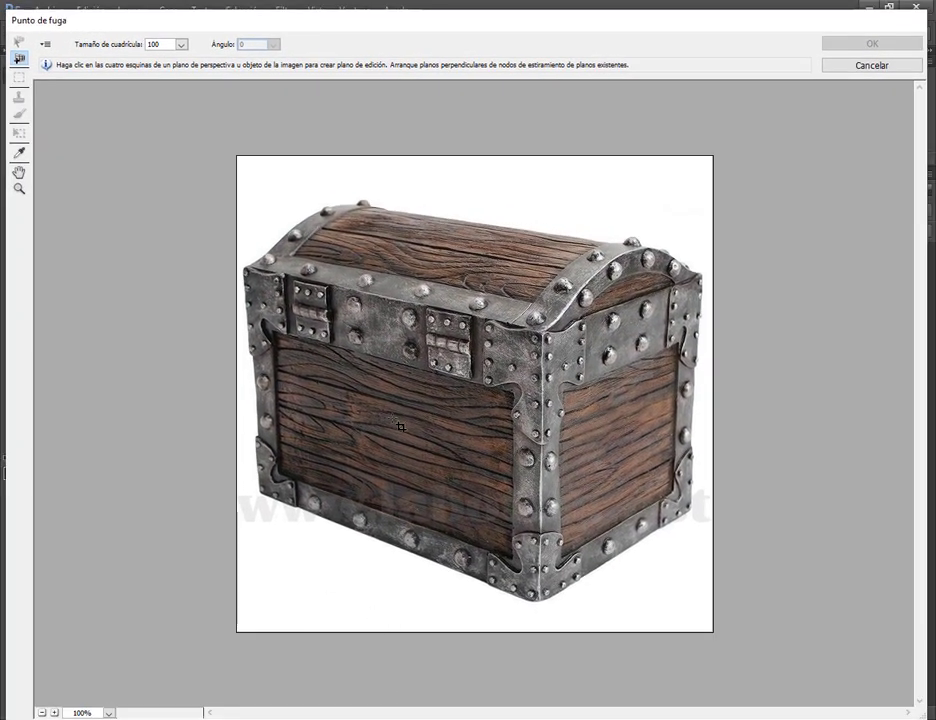
{"action": "left_click_drag", "start_coordinate": [65, 25], "coordinate": [79, 17]}
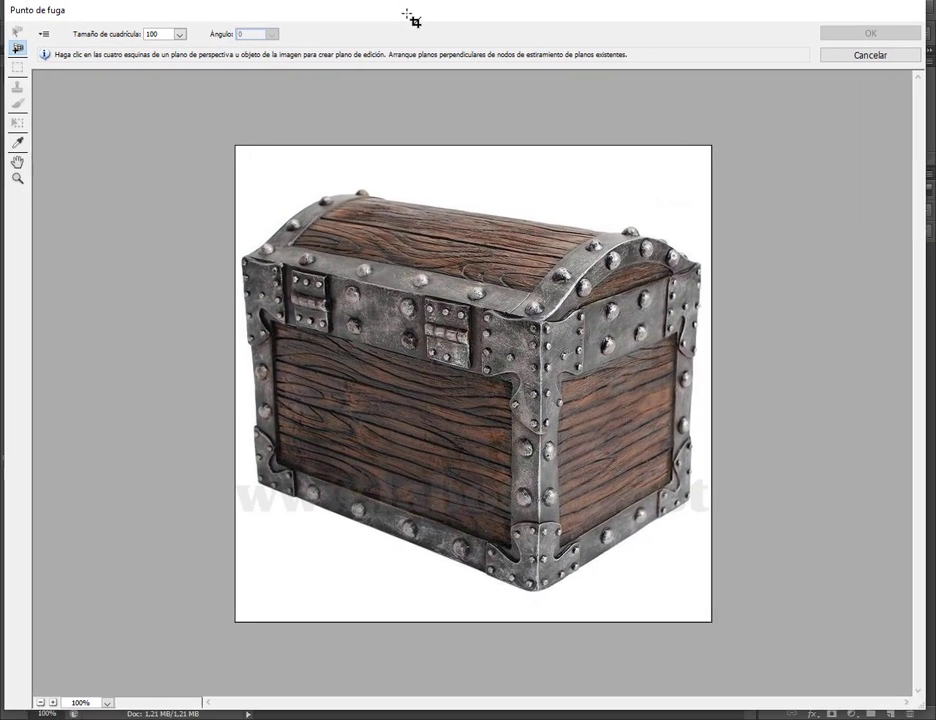
{"action": "left_click_drag", "start_coordinate": [390, 28], "coordinate": [418, 19]}
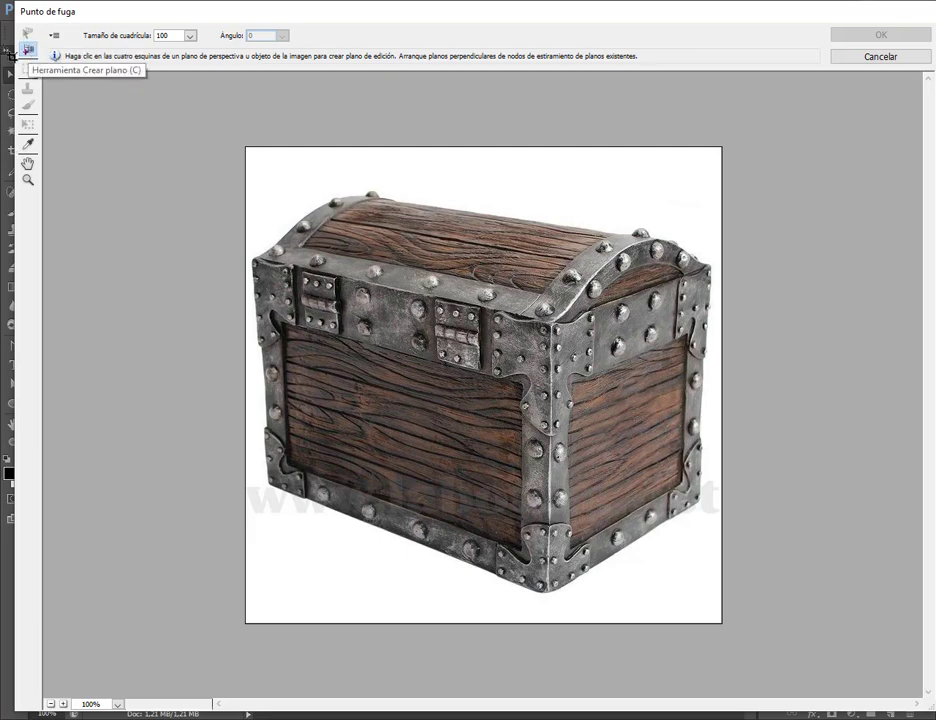
Cancel a false-start plane and reopen the Punto de fuga filter
{"action": "key", "text": "alt"}
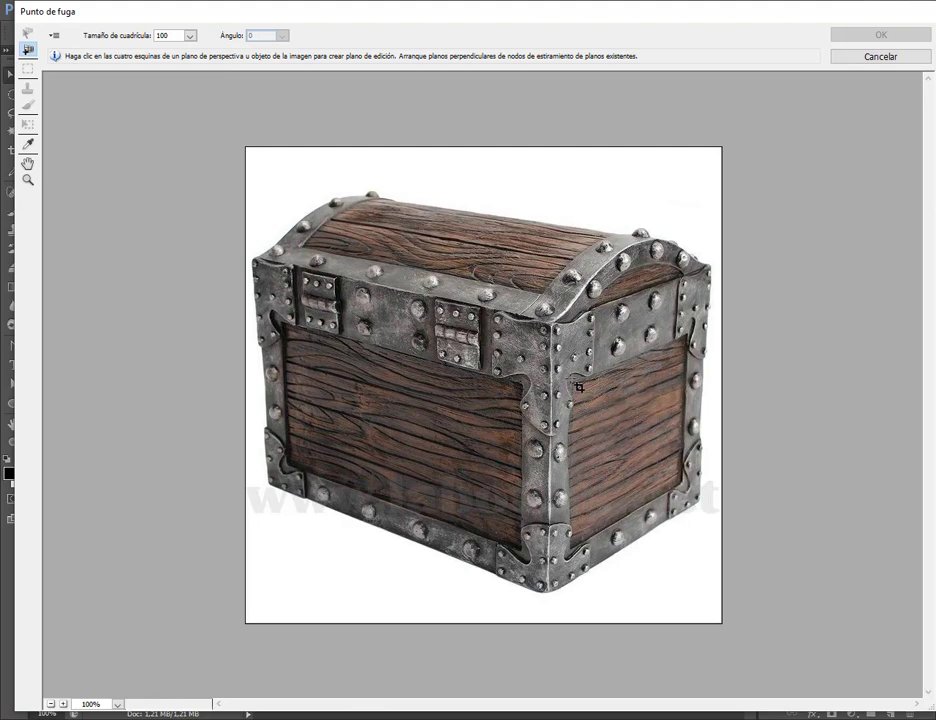
{"action": "left_click", "coordinate": [574, 518]}
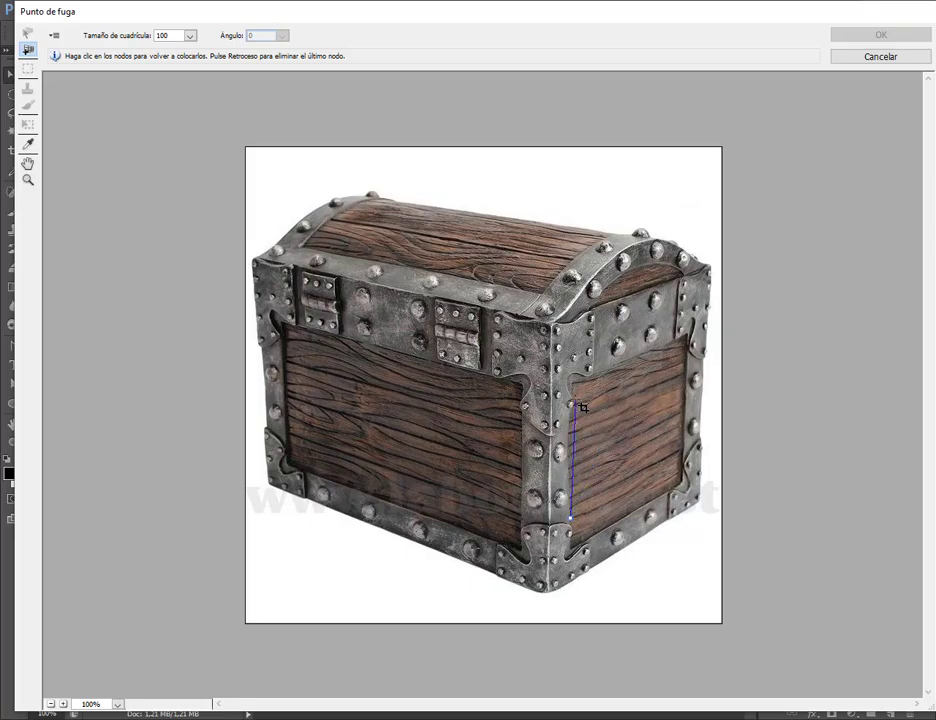
{"action": "key", "text": "Escape"}
{"action": "left_click", "coordinate": [286, 10]}
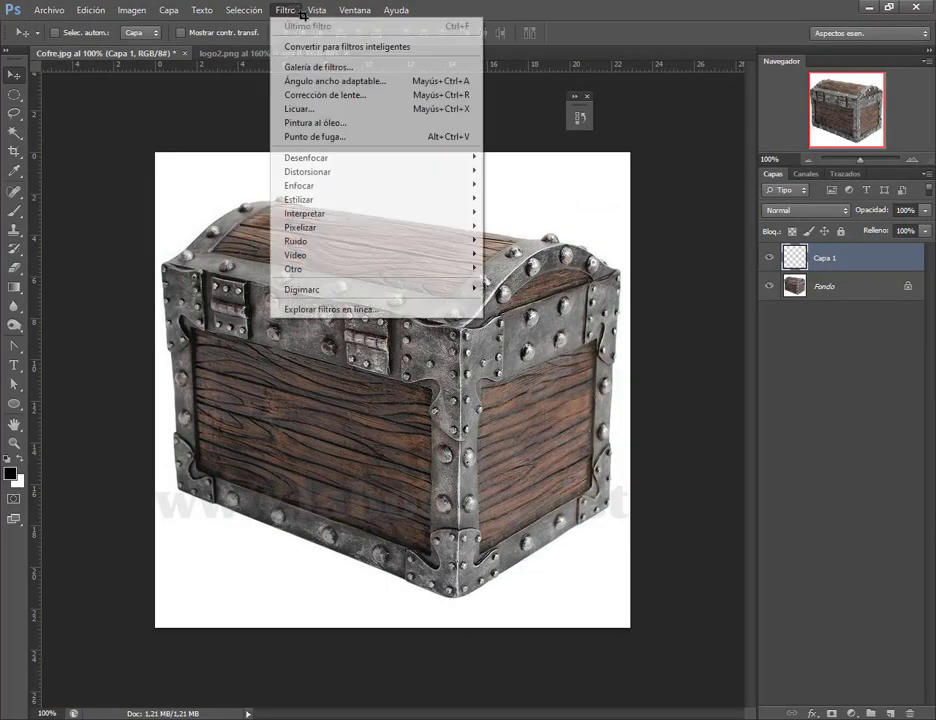
{"action": "left_click", "coordinate": [342, 148]}
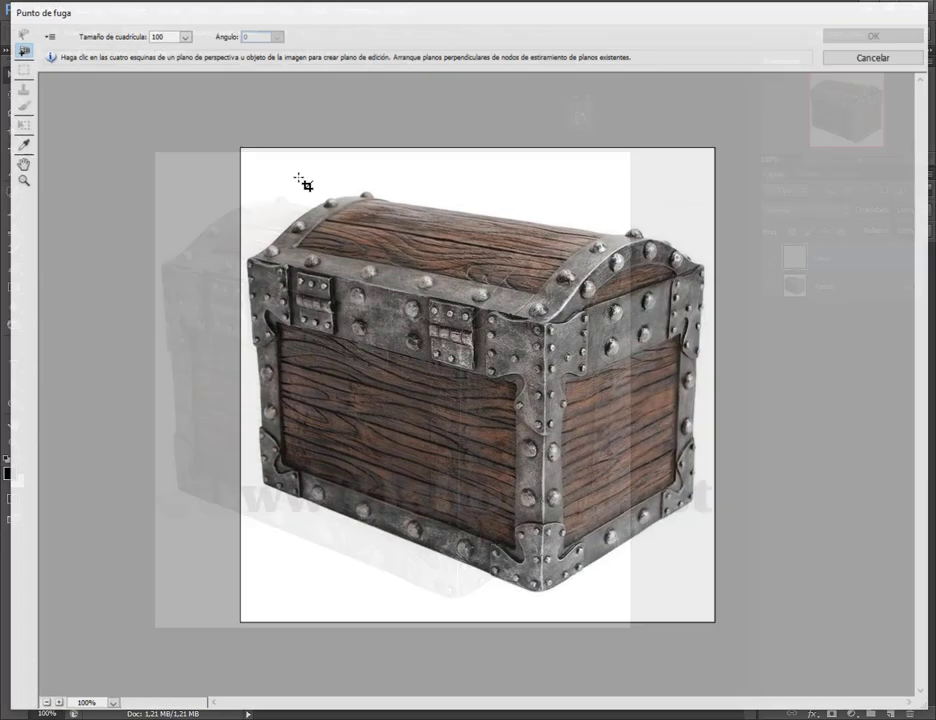
Draw a perspective plane on the chest's right side panel's four corners, then fine-tune its top-left
{"action": "left_click", "coordinate": [683, 341]}
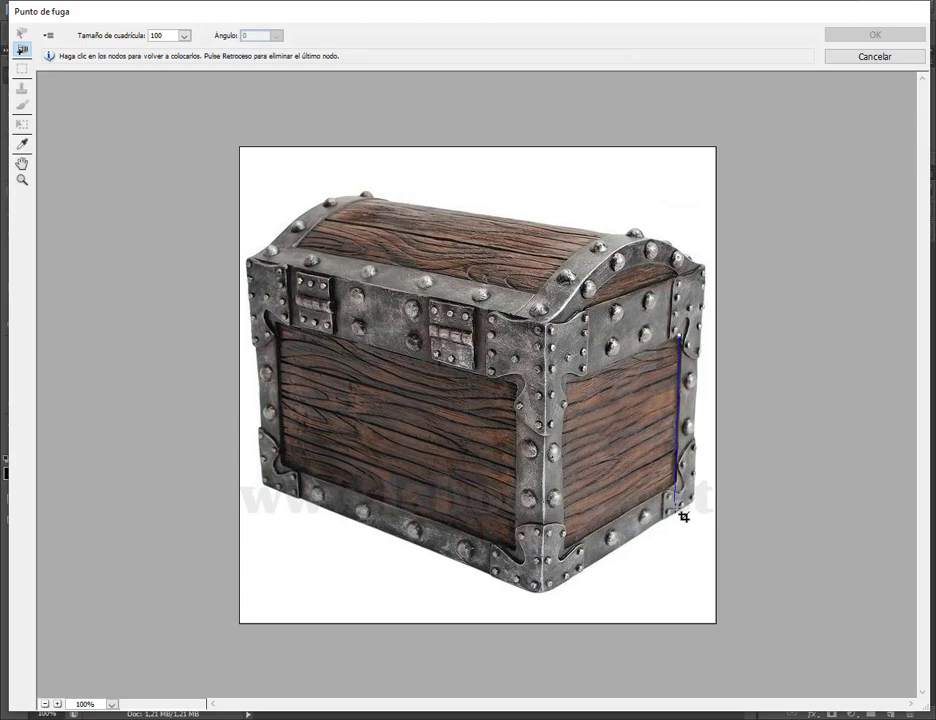
{"action": "left_click", "coordinate": [679, 487]}
{"action": "left_click", "coordinate": [565, 548]}
{"action": "left_click", "coordinate": [567, 385]}
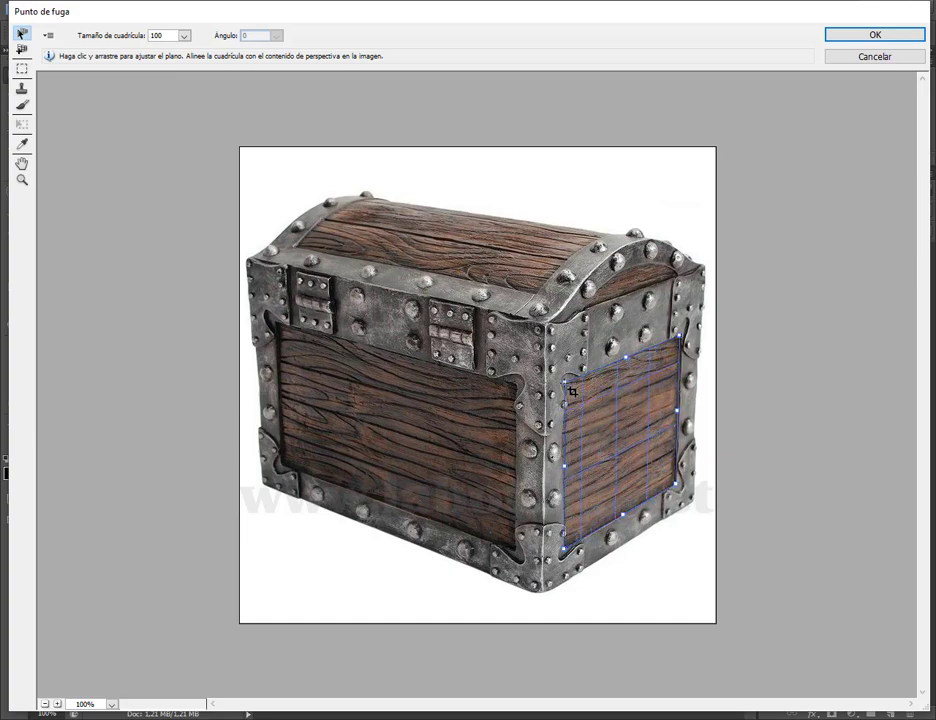
{"action": "left_click_drag", "start_coordinate": [572, 391], "coordinate": [569, 385]}
{"action": "left_click_drag", "start_coordinate": [577, 398], "coordinate": [571, 400]}
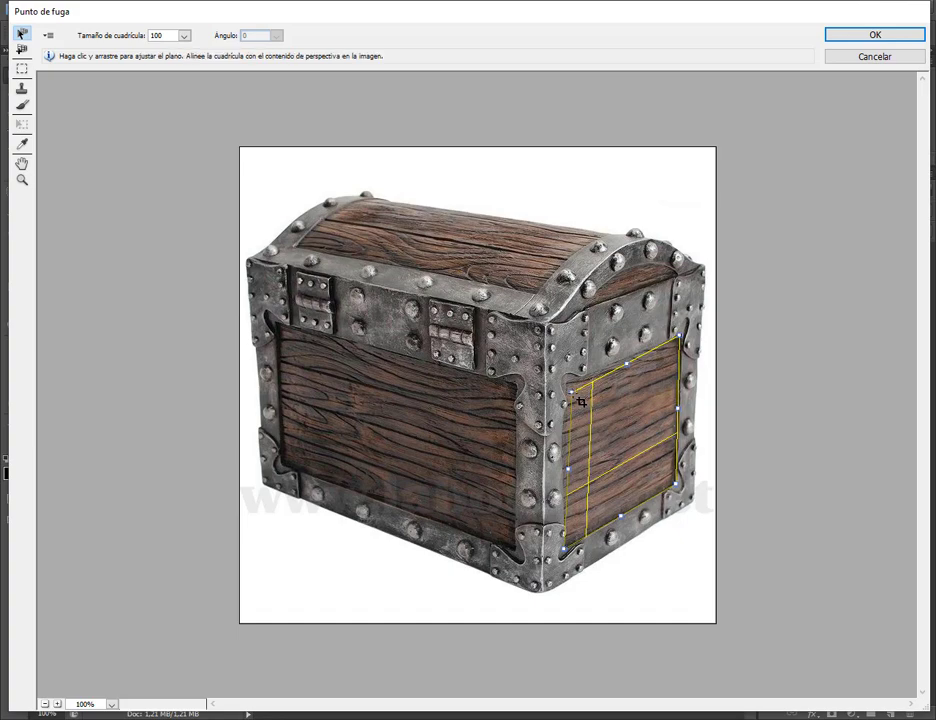
{"action": "left_click_drag", "start_coordinate": [571, 398], "coordinate": [574, 389]}
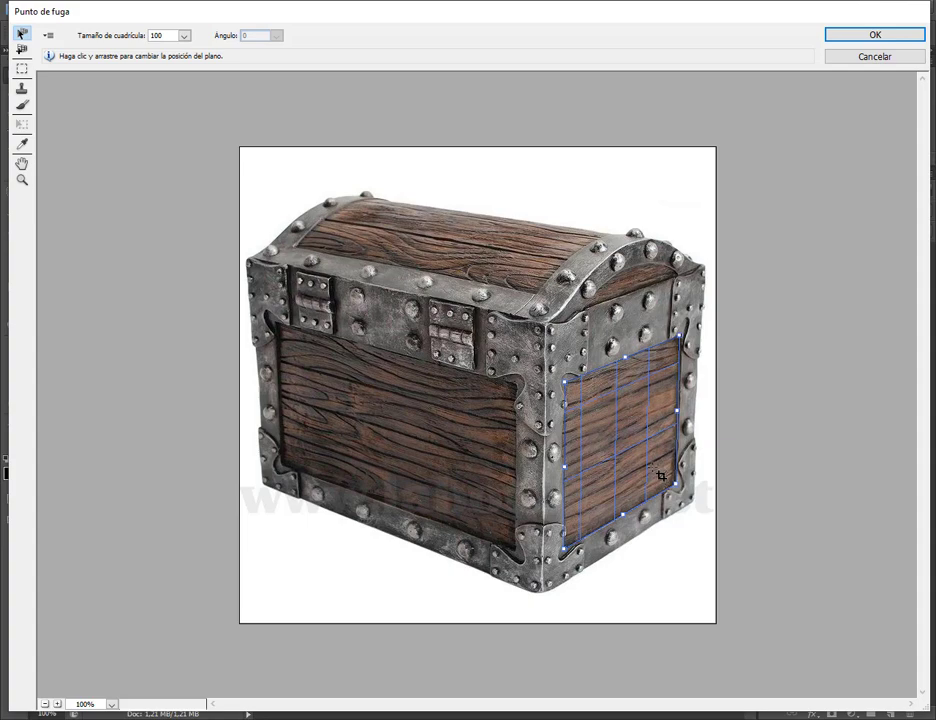
Paste the copied skull into Vanishing Point and drag it onto the right-side plane
{"action": "key", "text": "alt"}
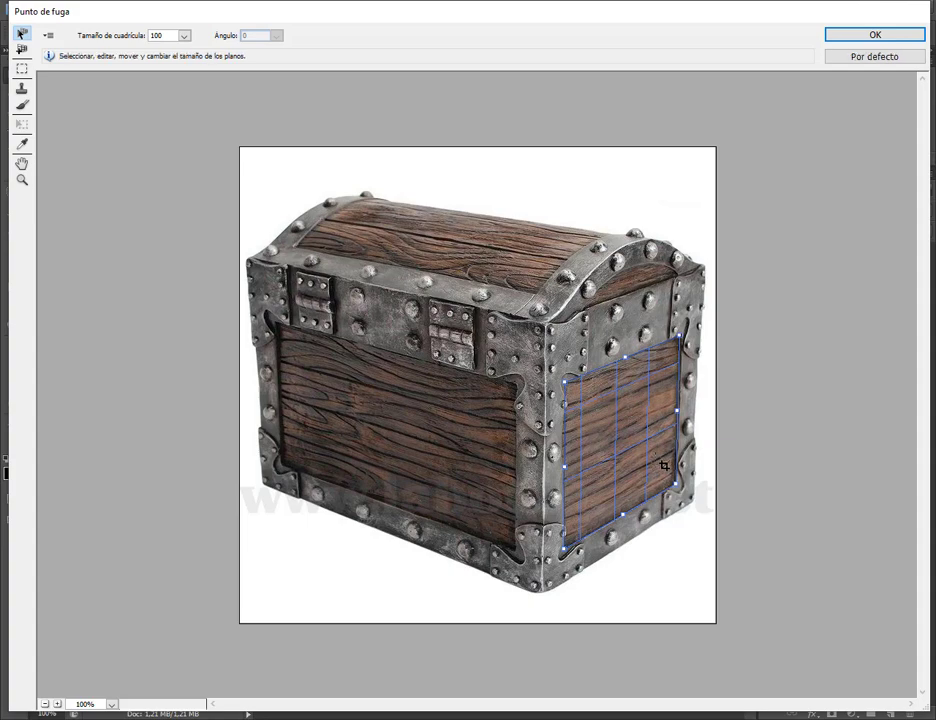
{"action": "key", "text": "ctrl+v"}
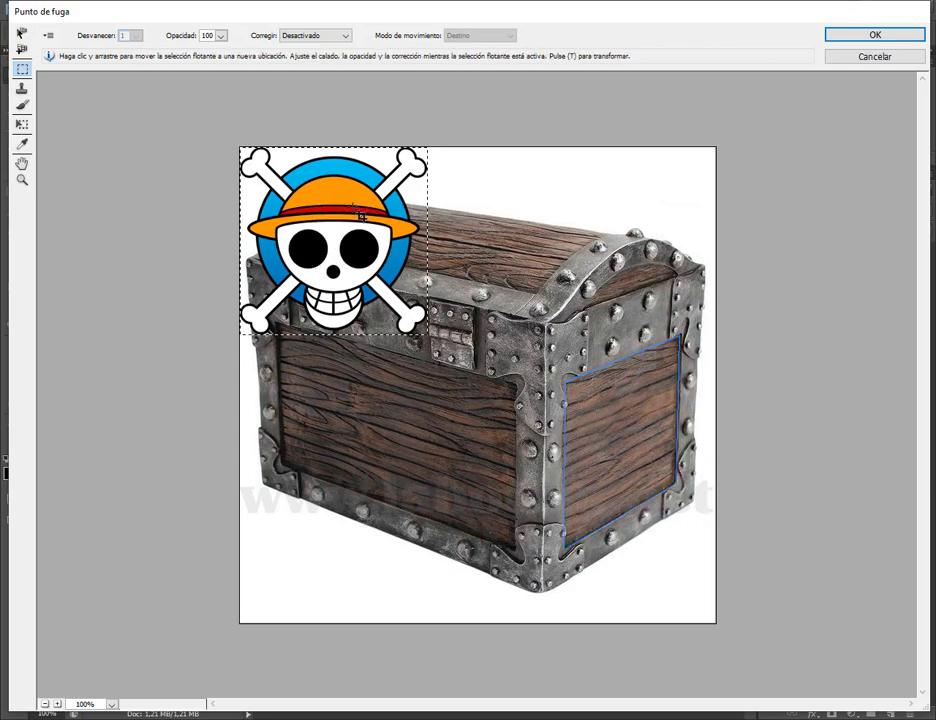
{"action": "mouse_move", "coordinate": [358, 226]}
{"action": "left_mouse_down"}
{"action": "mouse_move", "coordinate": [650, 425]}
{"action": "mouse_move", "coordinate": [628, 511]}
{"action": "left_mouse_up"}
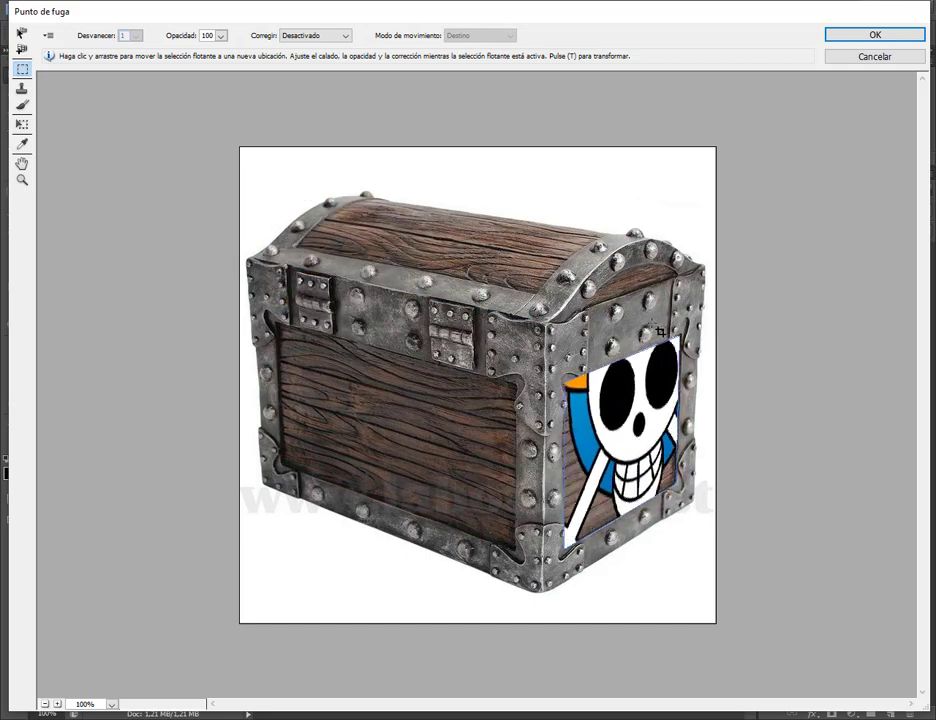
{"action": "mouse_move", "coordinate": [628, 511]}
{"action": "left_mouse_down"}
{"action": "mouse_move", "coordinate": [656, 465]}
{"action": "mouse_move", "coordinate": [603, 459]}
{"action": "left_mouse_up"}
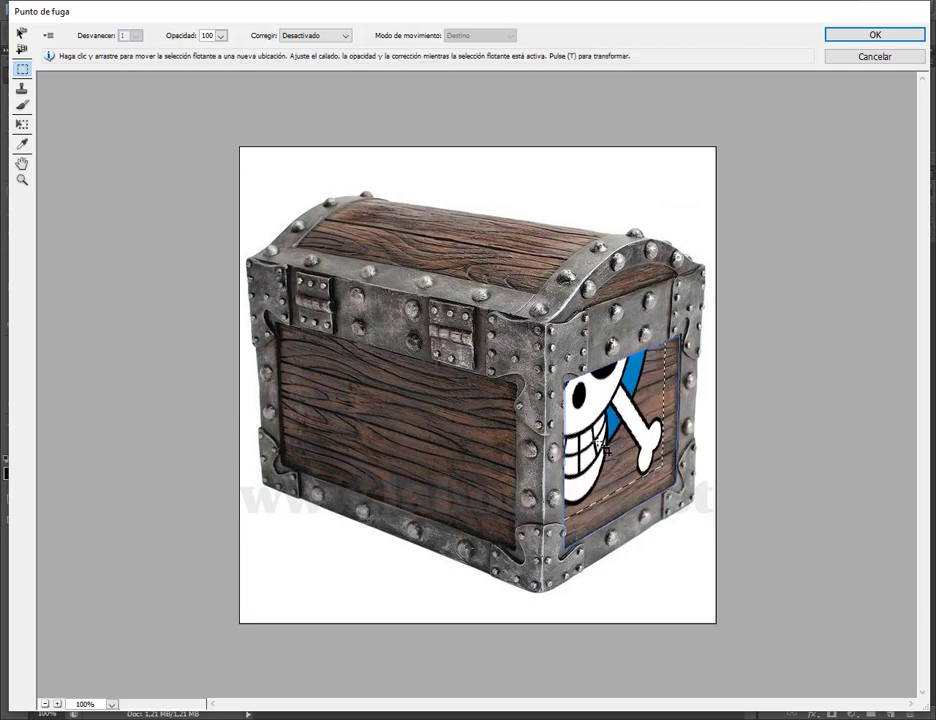
{"action": "mouse_move", "coordinate": [622, 441]}
{"action": "left_mouse_down"}
{"action": "mouse_move", "coordinate": [650, 425]}
{"action": "mouse_move", "coordinate": [638, 428]}
{"action": "mouse_move", "coordinate": [645, 410]}
{"action": "mouse_move", "coordinate": [645, 428]}
{"action": "mouse_move", "coordinate": [596, 441]}
{"action": "mouse_move", "coordinate": [663, 428]}
{"action": "left_mouse_up"}
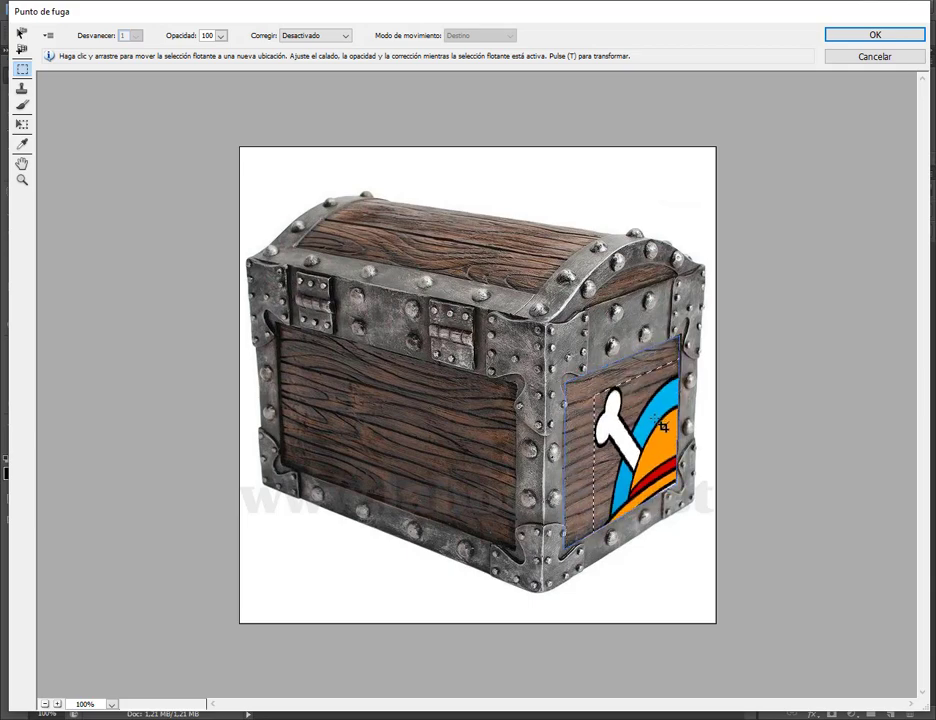
{"action": "key", "text": "alt"}
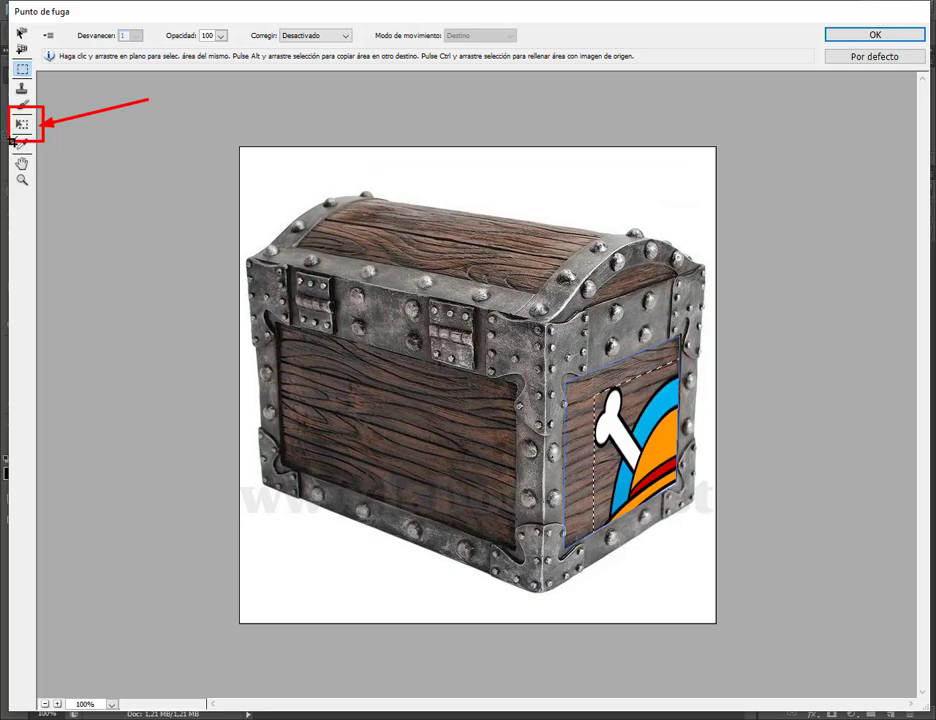
Scale the skull with the Transform tool to fit inside the right panel, then apply
{"action": "left_click", "coordinate": [22, 124]}
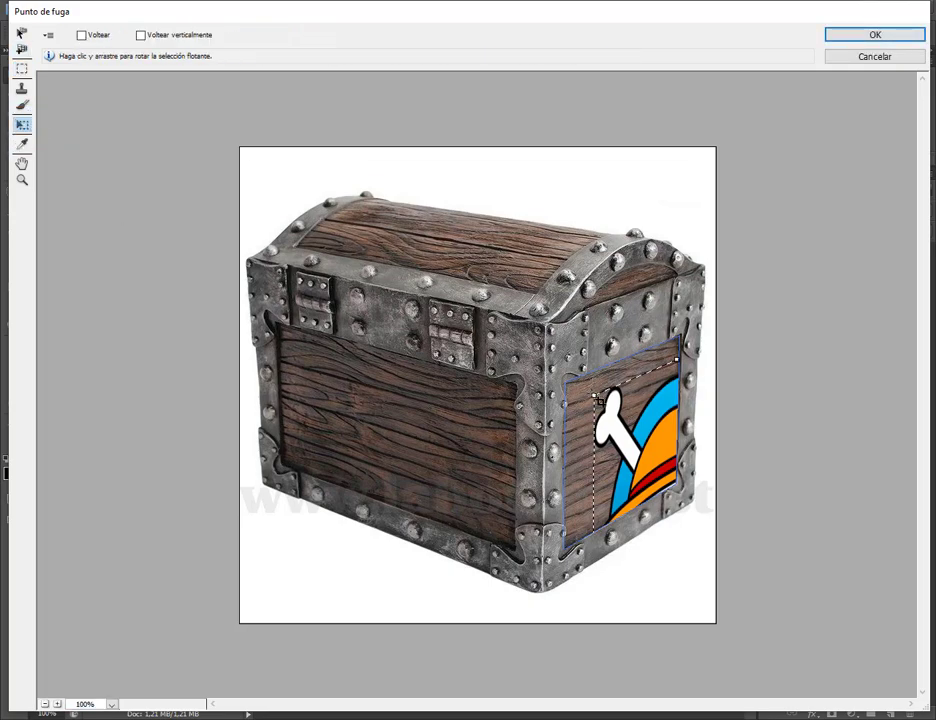
{"action": "left_click_drag", "start_coordinate": [598, 398], "coordinate": [542, 271]}
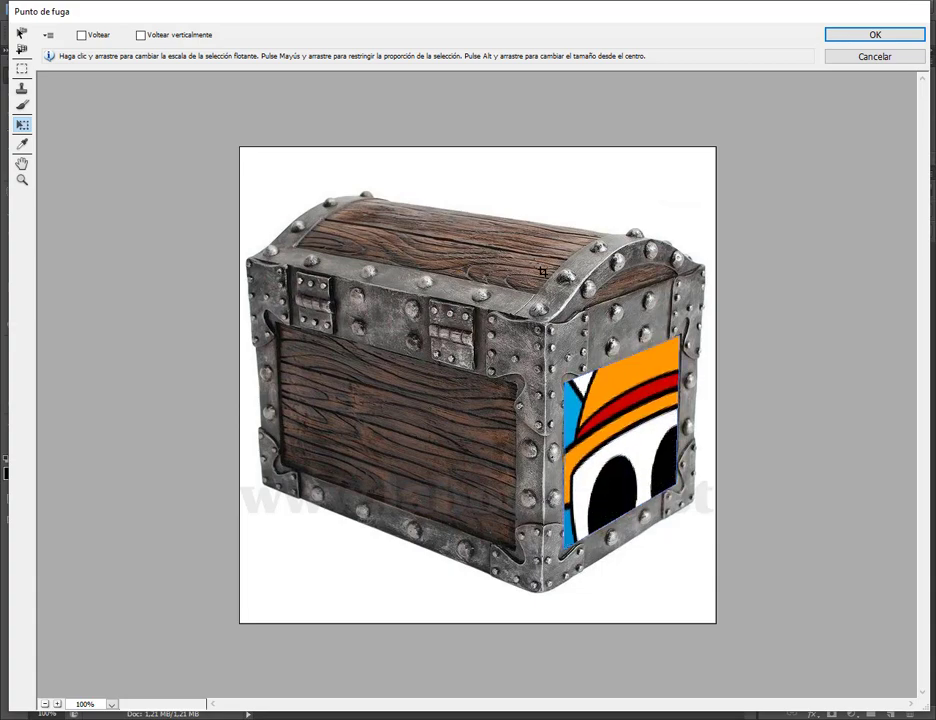
{"action": "mouse_move", "coordinate": [542, 271]}
{"action": "left_mouse_down"}
{"action": "mouse_move", "coordinate": [596, 225]}
{"action": "mouse_move", "coordinate": [287, 353]}
{"action": "mouse_move", "coordinate": [695, 402]}
{"action": "mouse_move", "coordinate": [449, 357]}
{"action": "mouse_move", "coordinate": [570, 444]}
{"action": "left_mouse_up"}
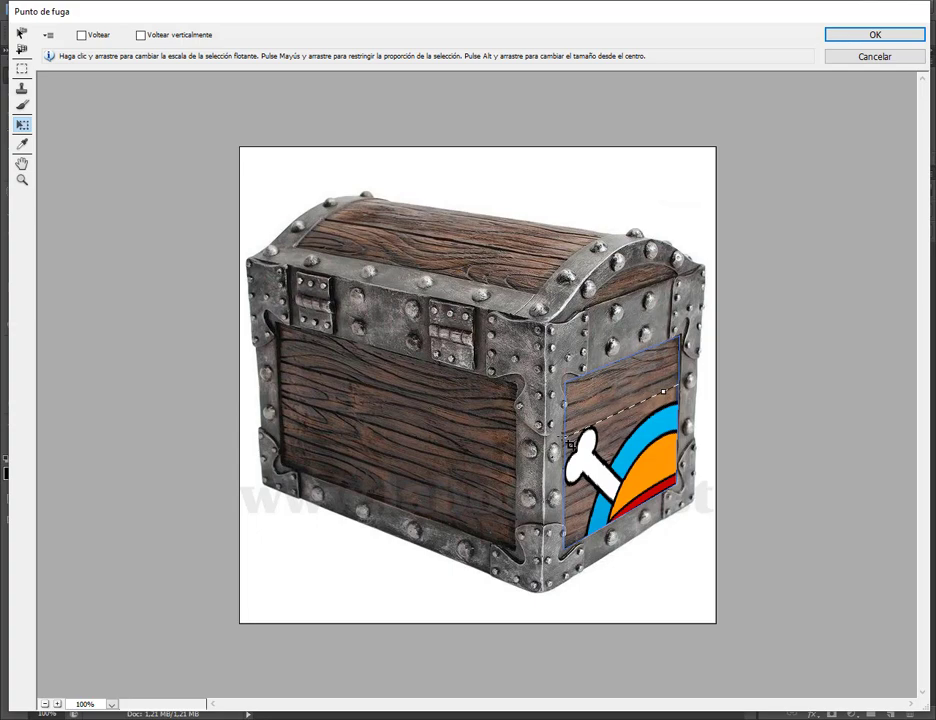
{"action": "left_click_drag", "start_coordinate": [570, 443], "coordinate": [636, 428]}
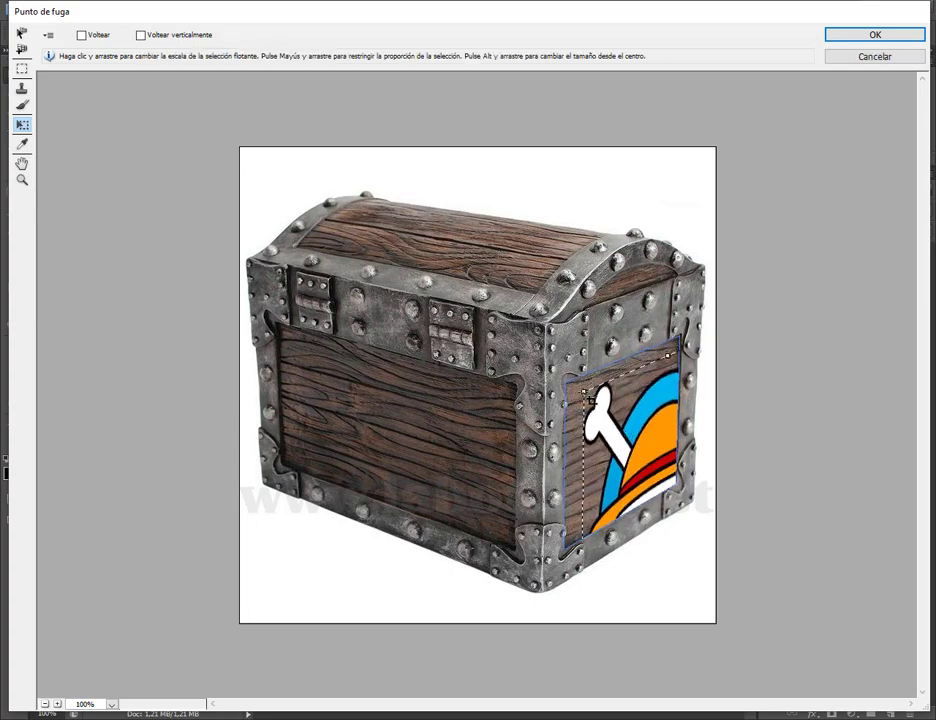
{"action": "left_click_drag", "start_coordinate": [589, 396], "coordinate": [634, 434]}
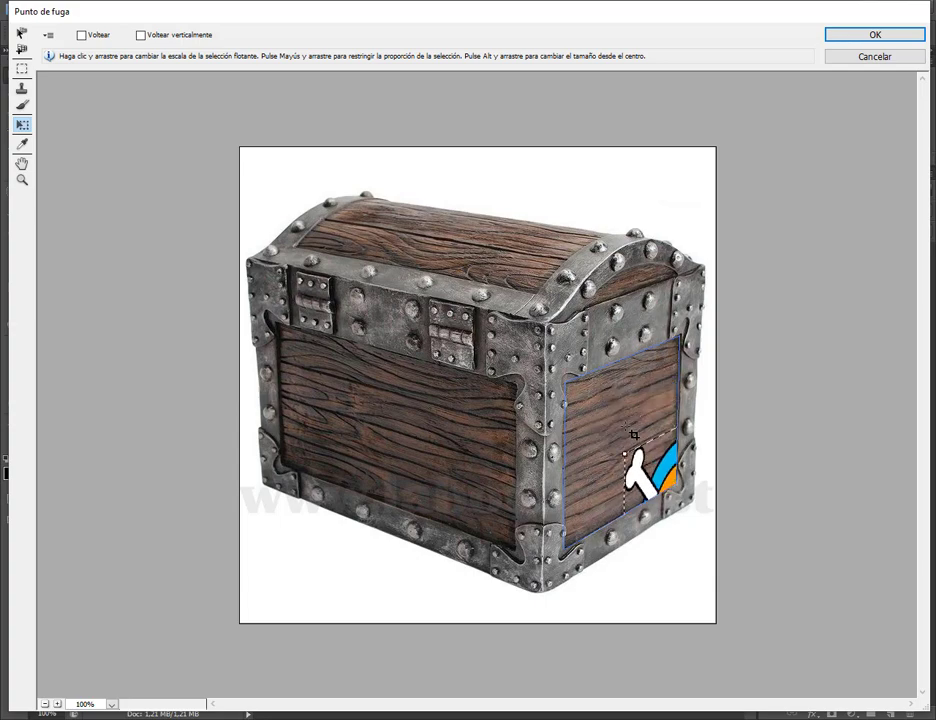
{"action": "mouse_move", "coordinate": [645, 455]}
{"action": "left_mouse_down"}
{"action": "mouse_move", "coordinate": [593, 397]}
{"action": "mouse_move", "coordinate": [632, 437]}
{"action": "left_mouse_up"}
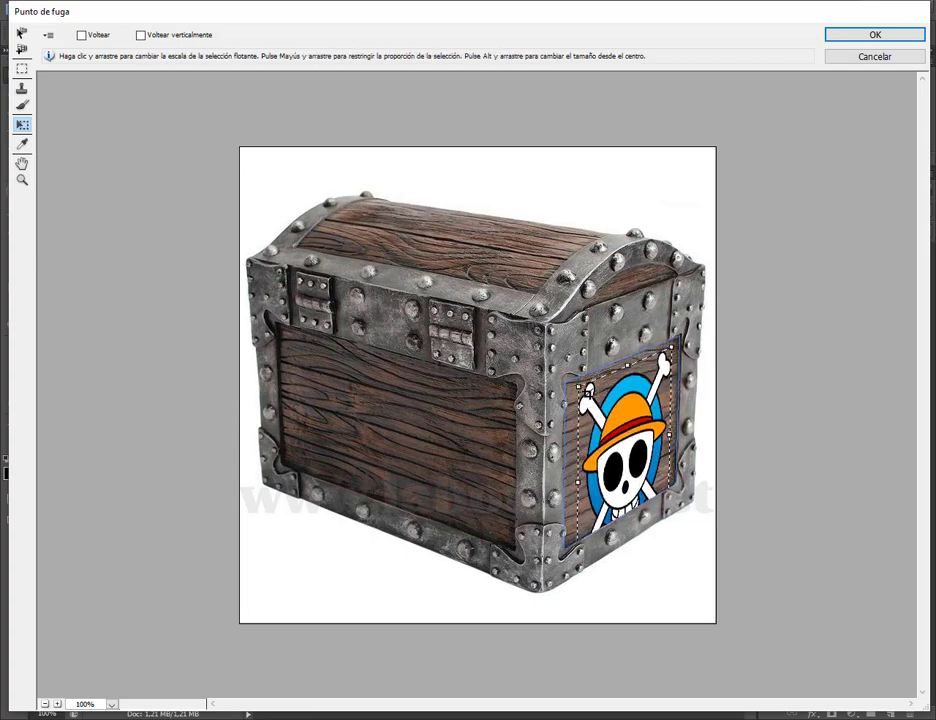
{"action": "left_click_drag", "start_coordinate": [579, 389], "coordinate": [632, 446]}
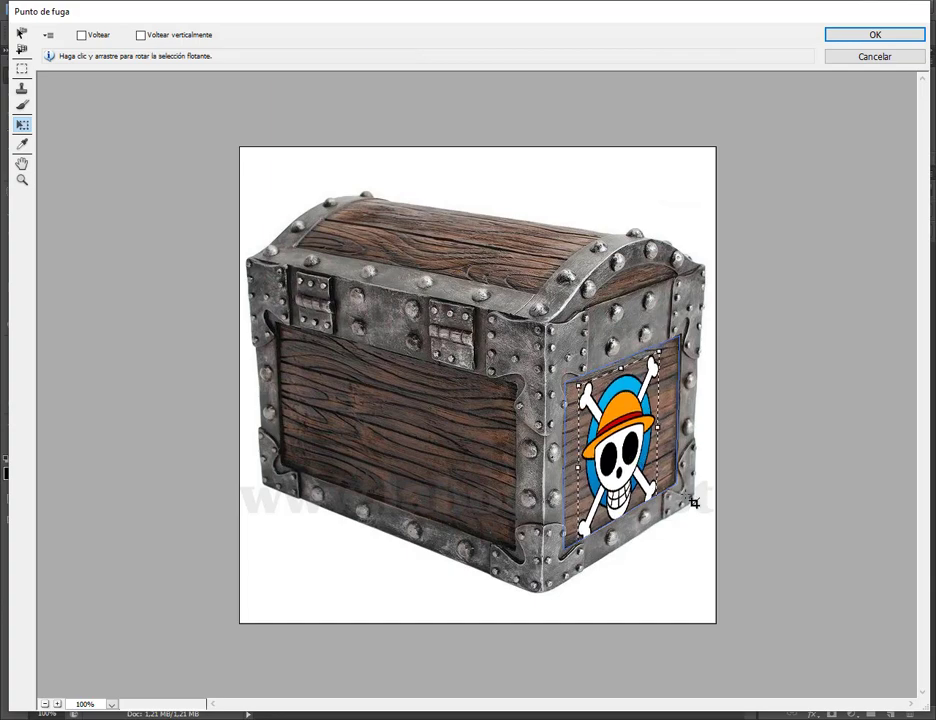
{"action": "left_click_drag", "start_coordinate": [584, 393], "coordinate": [600, 402]}
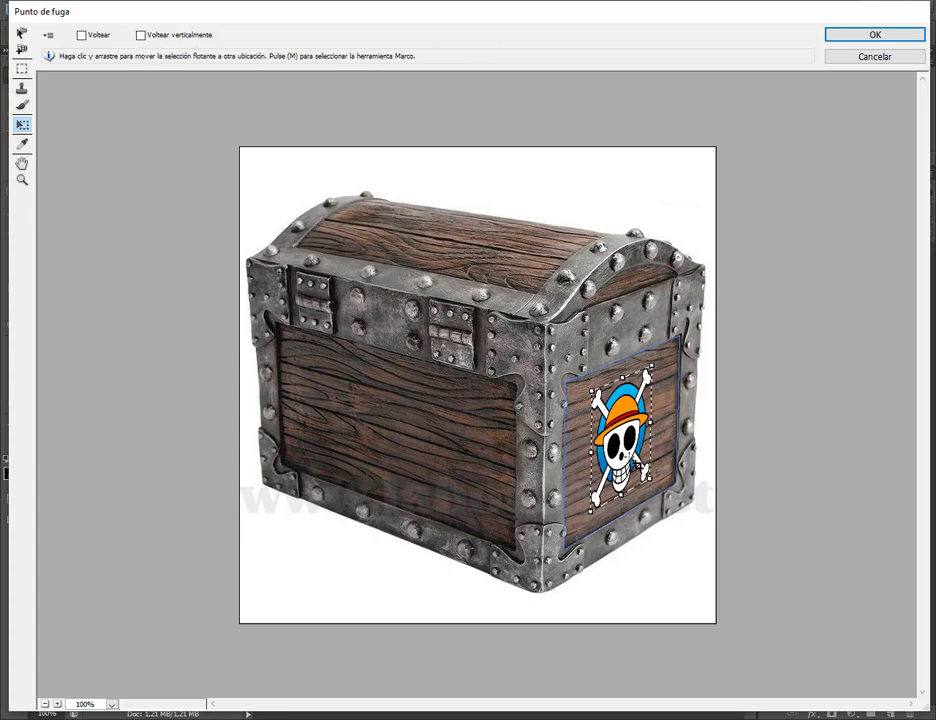
{"action": "key", "text": "Return"}
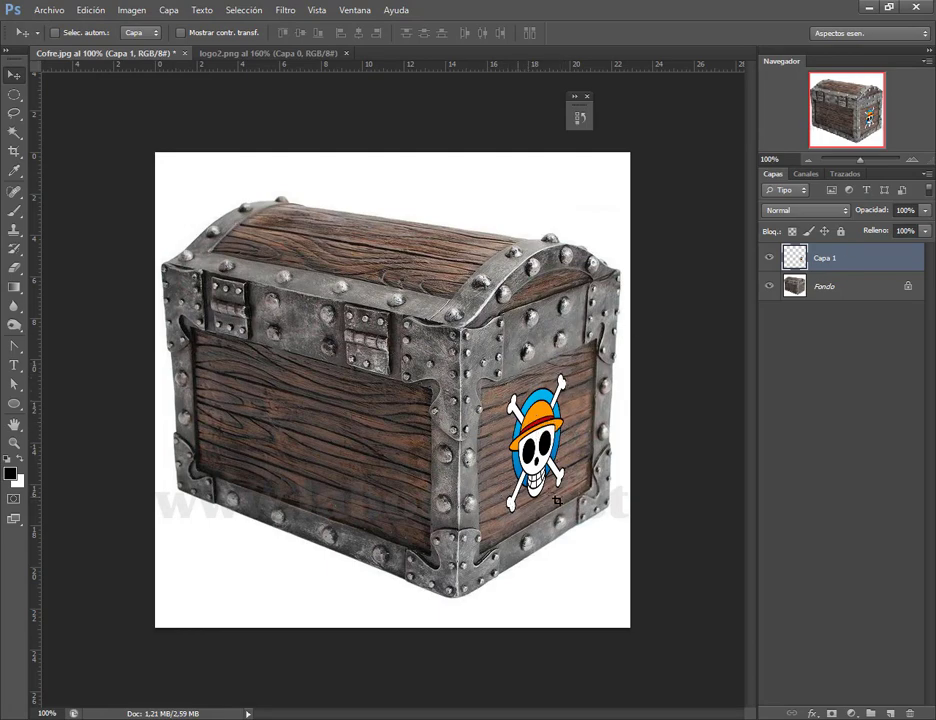
Enlarge the Capa 1 skull logo to about 126% and reposition it on the chest's right panel
{"action": "left_click", "coordinate": [769, 287]}
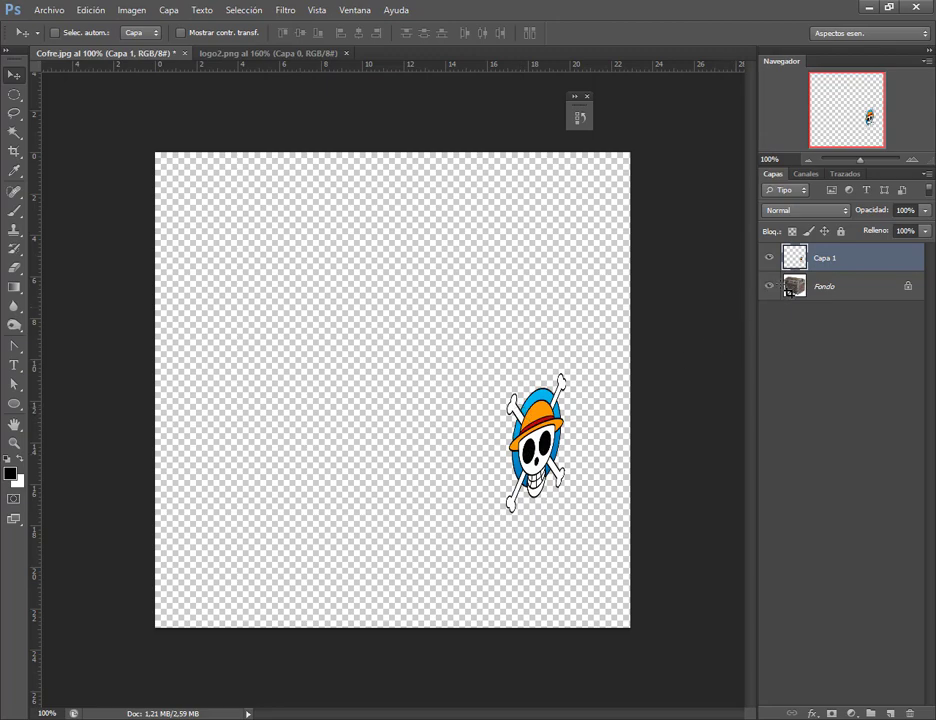
{"action": "left_click_drag", "start_coordinate": [792, 290], "coordinate": [818, 262]}
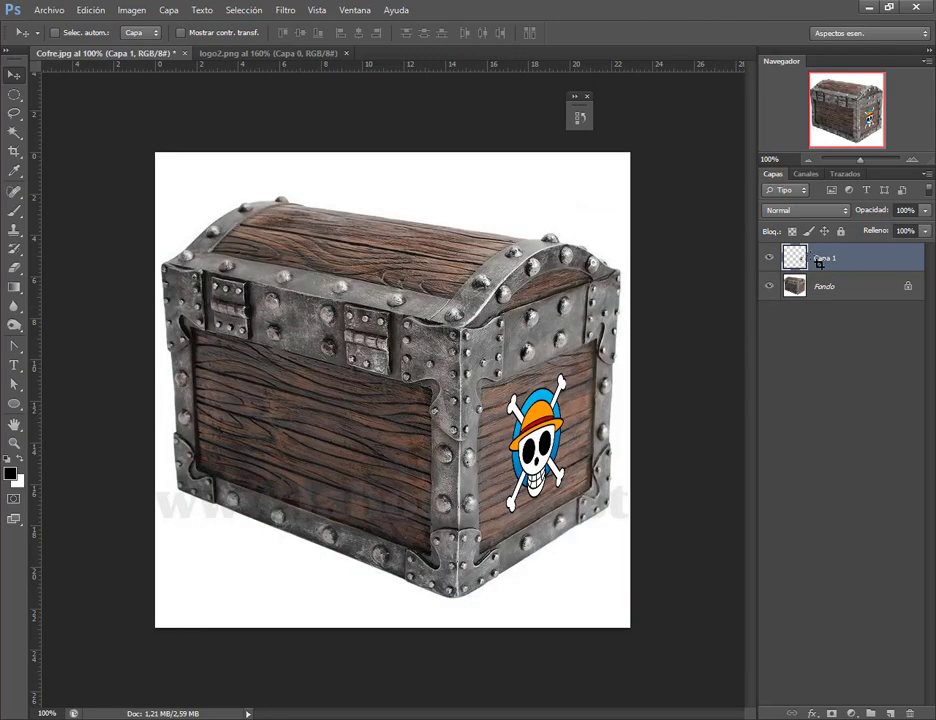
{"action": "left_click", "coordinate": [862, 287]}
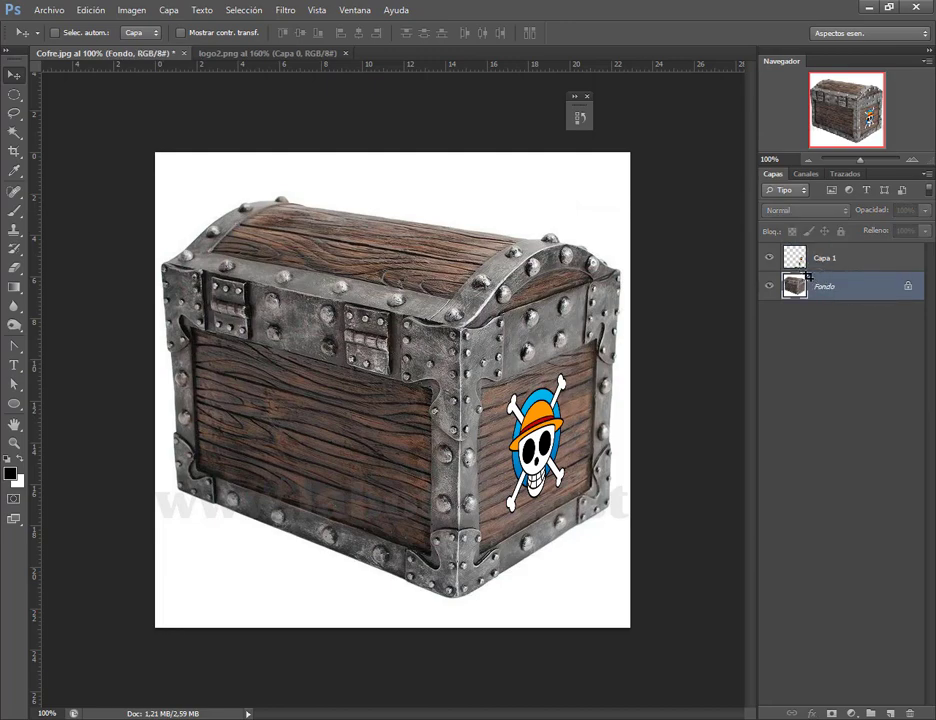
{"action": "left_click", "coordinate": [832, 266]}
{"action": "mouse_move", "coordinate": [556, 400]}
{"action": "left_mouse_down"}
{"action": "mouse_move", "coordinate": [545, 413]}
{"action": "mouse_move", "coordinate": [594, 367]}
{"action": "mouse_move", "coordinate": [580, 368]}
{"action": "left_mouse_up"}
{"action": "key", "text": "ctrl+t"}
{"action": "left_click_drag", "start_coordinate": [551, 440], "coordinate": [557, 420]}
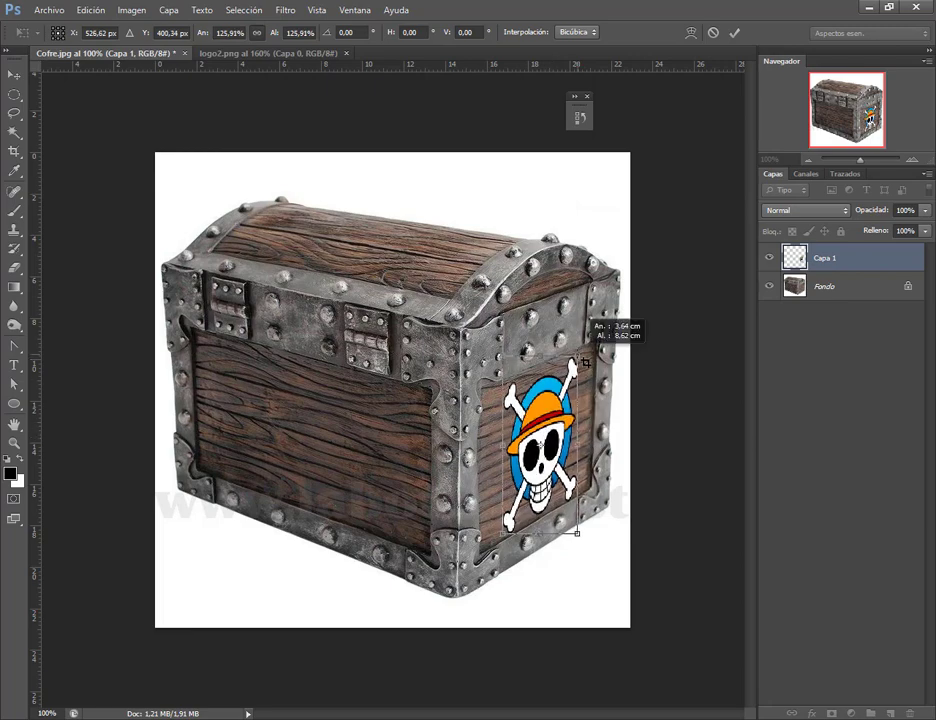
{"action": "key", "text": "Return"}
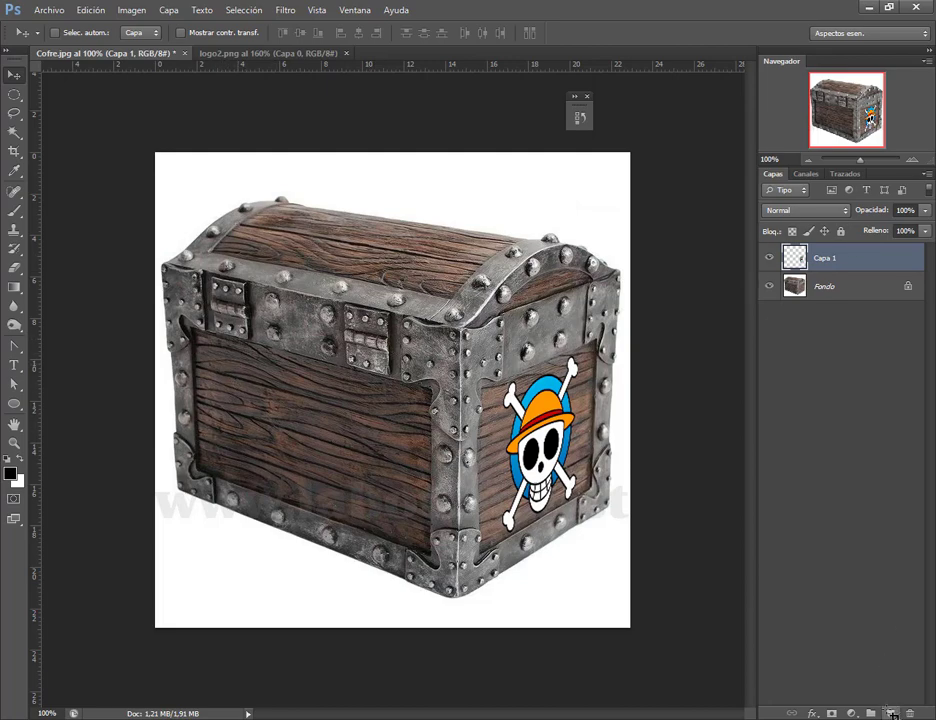
Add an empty Capa 2 layer and draw a Vanishing Point plane over the chest's front panel
{"action": "left_click", "coordinate": [890, 713]}
{"action": "left_click", "coordinate": [286, 12]}
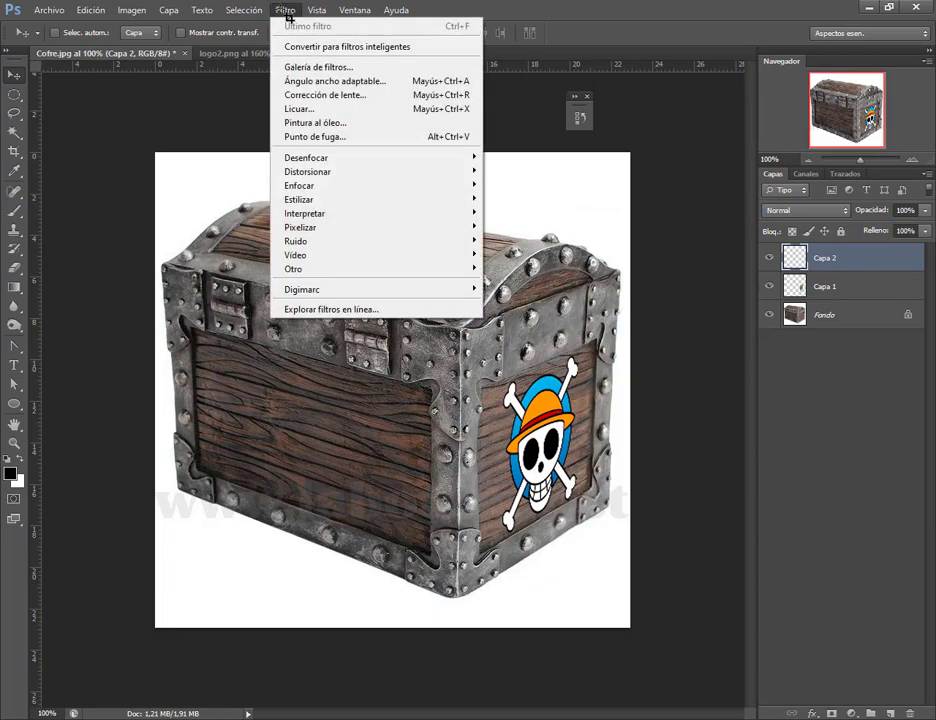
{"action": "left_click", "coordinate": [311, 138]}
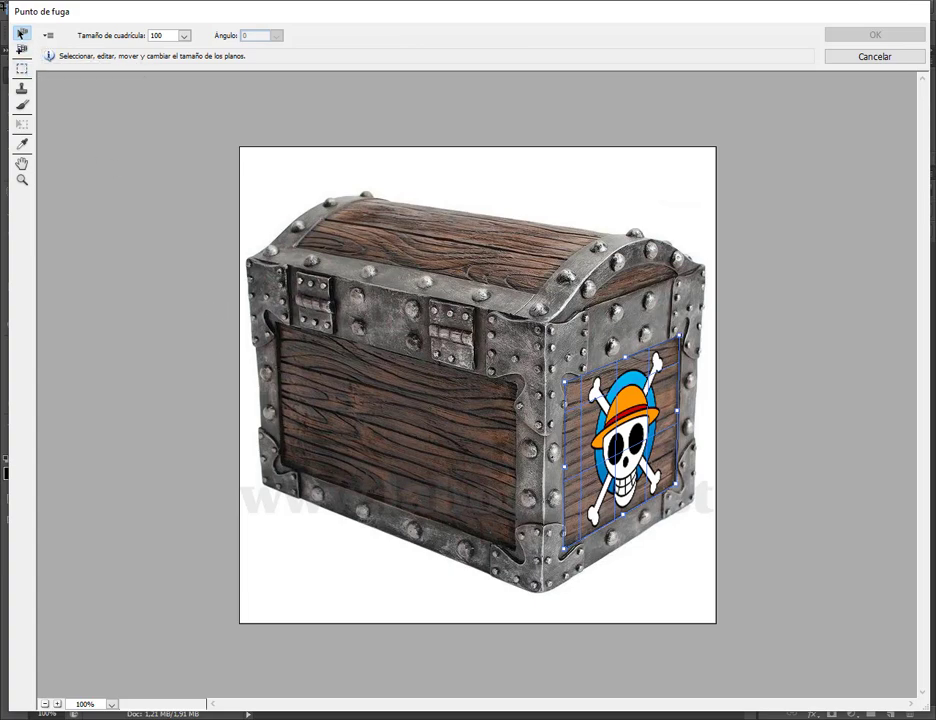
{"action": "left_click", "coordinate": [22, 48]}
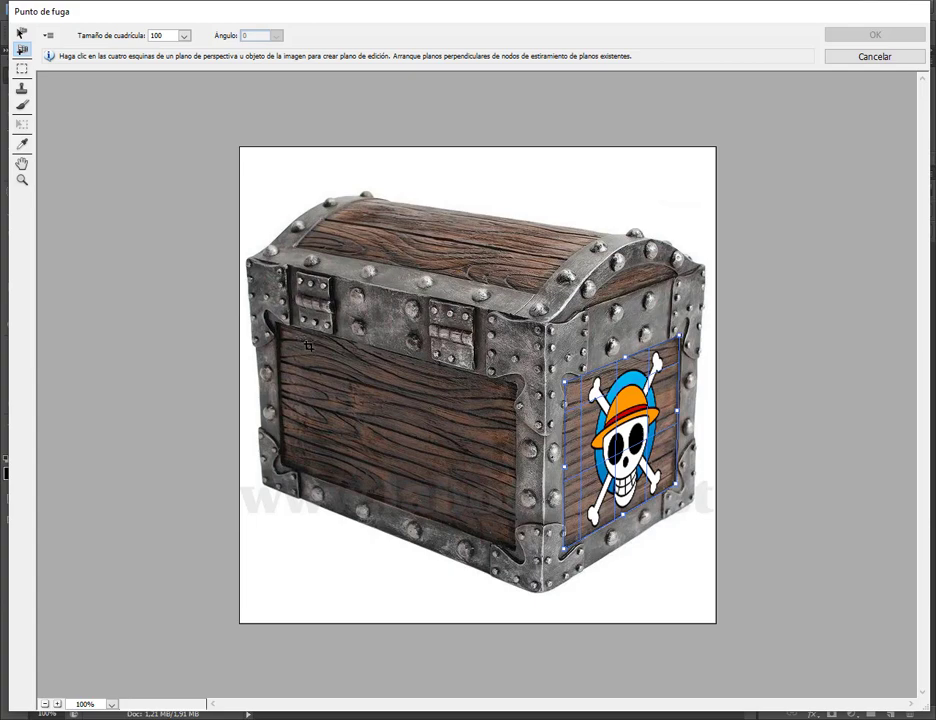
{"action": "left_click", "coordinate": [276, 323]}
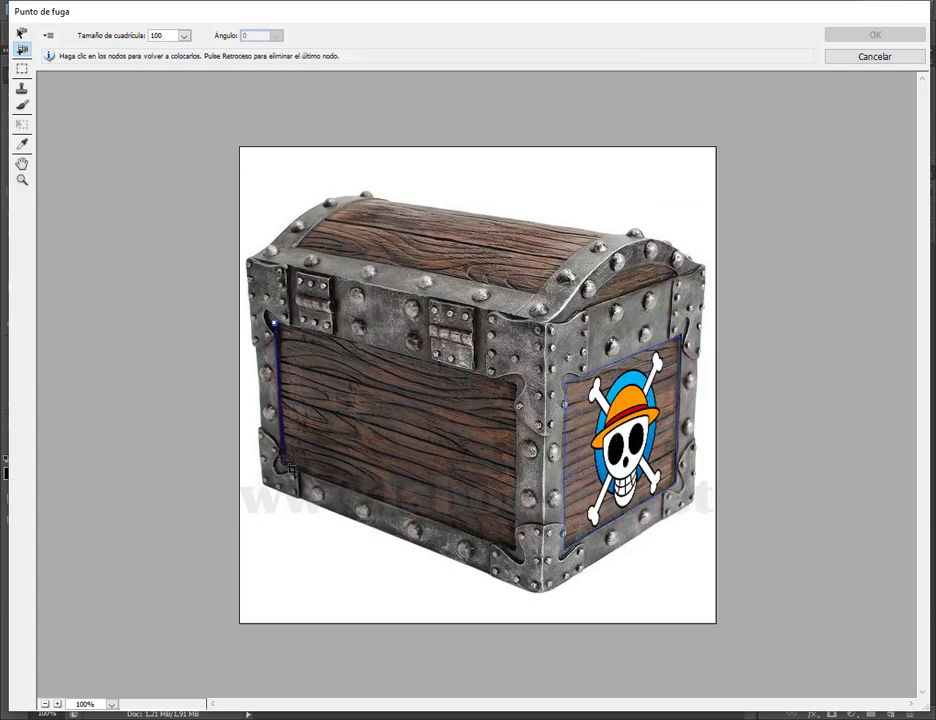
{"action": "left_click", "coordinate": [281, 468]}
{"action": "left_click", "coordinate": [513, 549]}
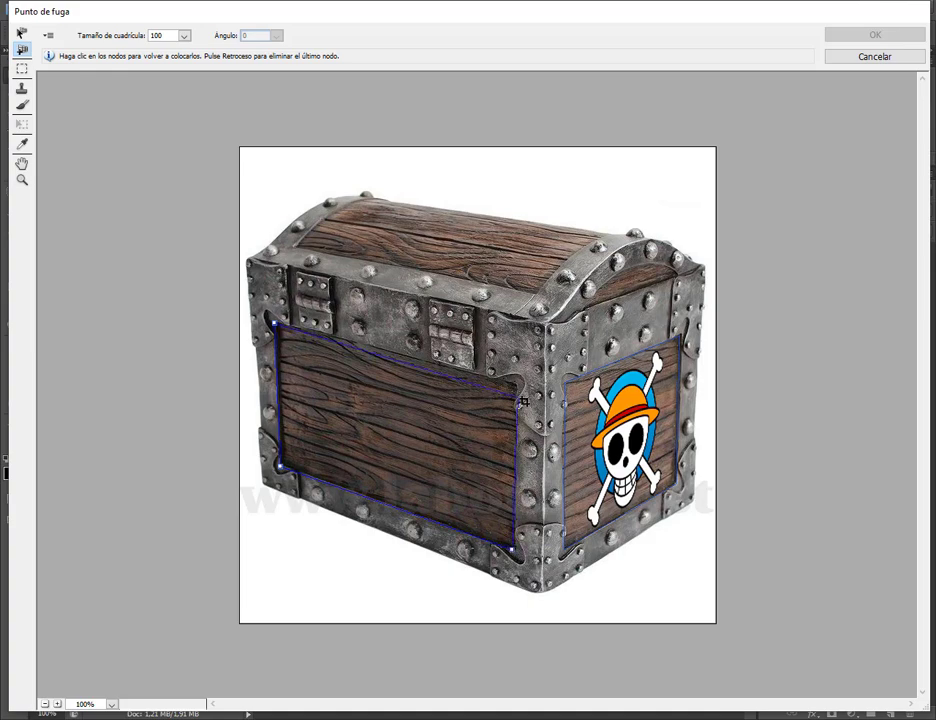
{"action": "left_click", "coordinate": [520, 390]}
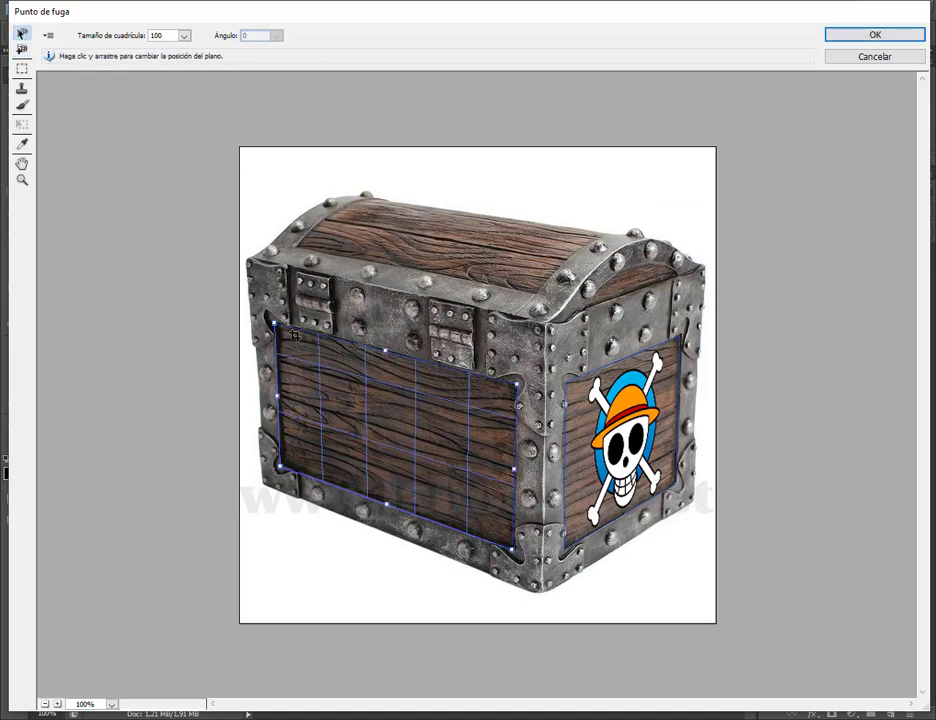
Fit the plane's corners to the front panel, apply it, close logo2.png and bring in logo.png
{"action": "left_click_drag", "start_coordinate": [513, 549], "coordinate": [508, 533]}
{"action": "left_click_drag", "start_coordinate": [517, 380], "coordinate": [513, 372]}
{"action": "left_click_drag", "start_coordinate": [279, 468], "coordinate": [277, 455]}
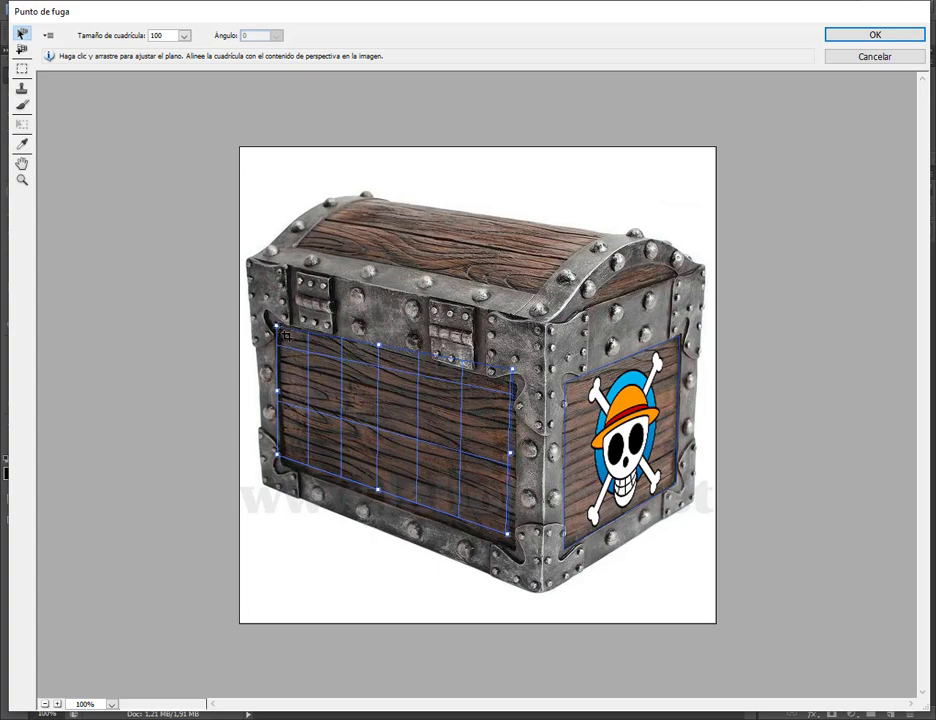
{"action": "key", "text": "ctrl+alt+z"}
{"action": "key", "text": "ctrl+alt+z"}
{"action": "key", "text": "ctrl+alt+z"}
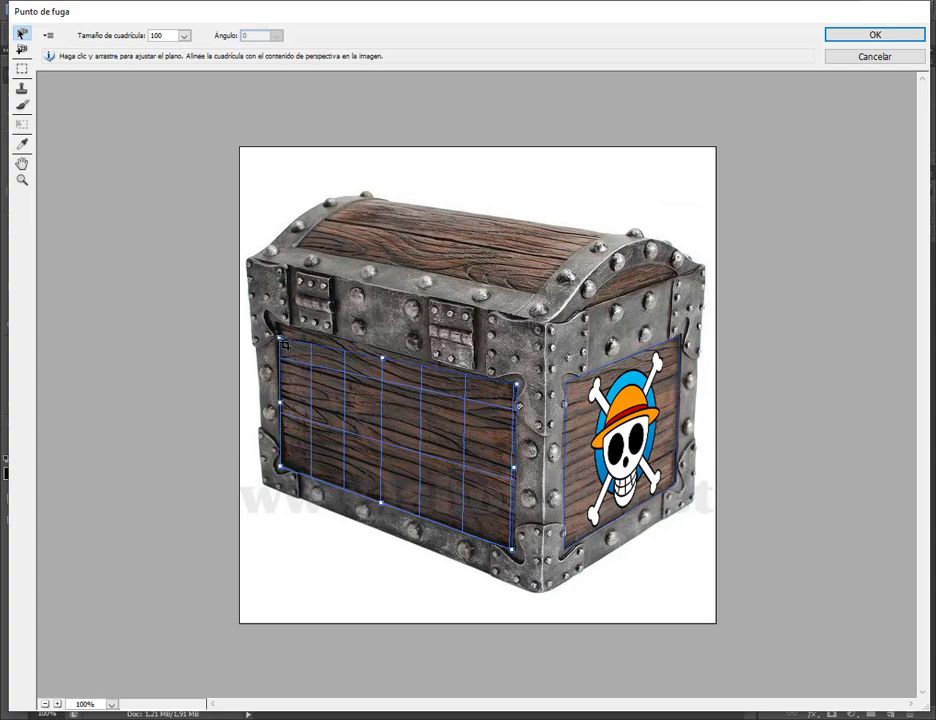
{"action": "left_click_drag", "start_coordinate": [286, 344], "coordinate": [284, 328]}
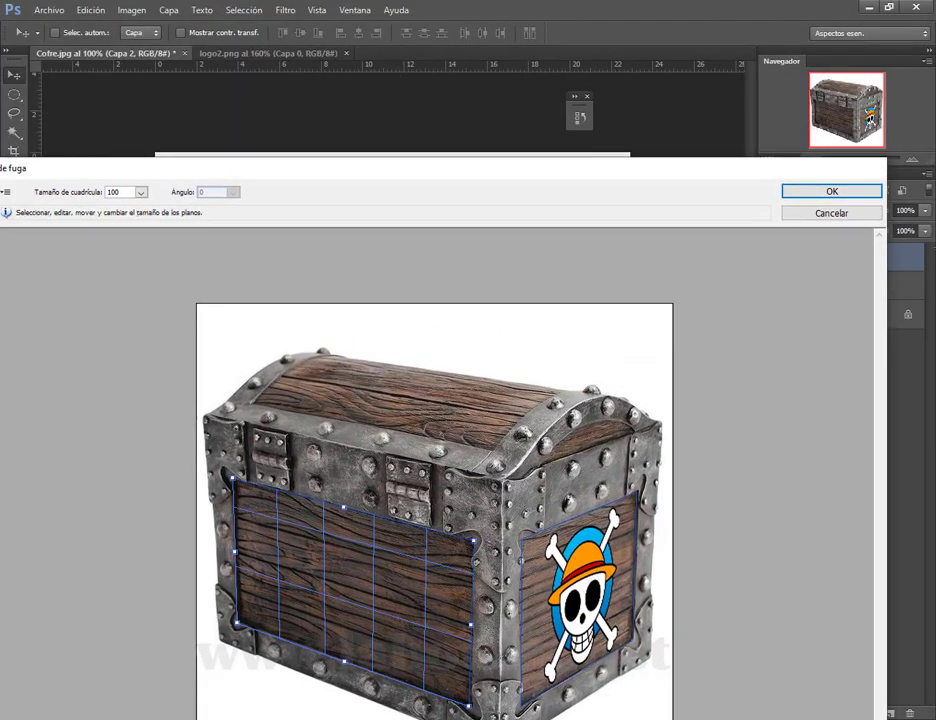
{"action": "key", "text": "Return"}
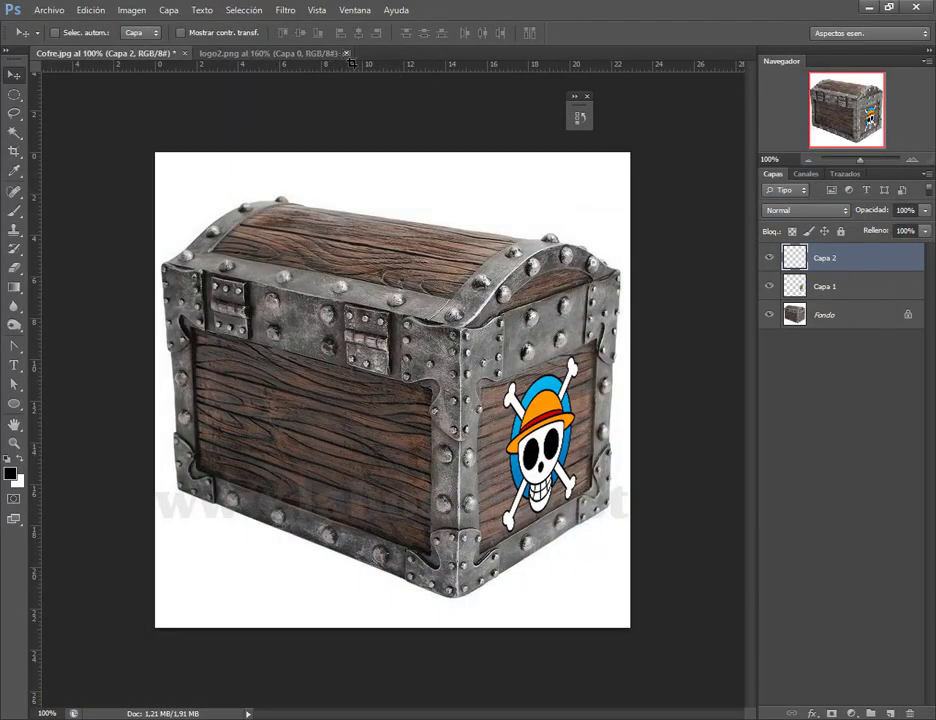
{"action": "left_click", "coordinate": [346, 53]}
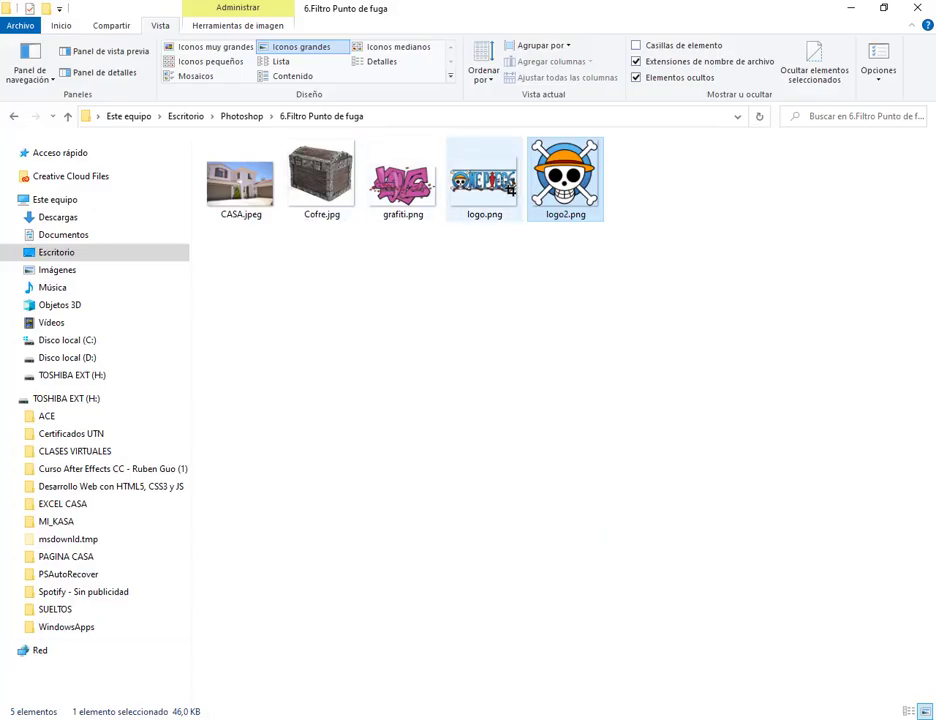
{"action": "mouse_move", "coordinate": [484, 180]}
{"action": "left_mouse_down"}
{"action": "mouse_move", "coordinate": [368, 712]}
{"action": "mouse_move", "coordinate": [408, 60]}
{"action": "left_mouse_up"}
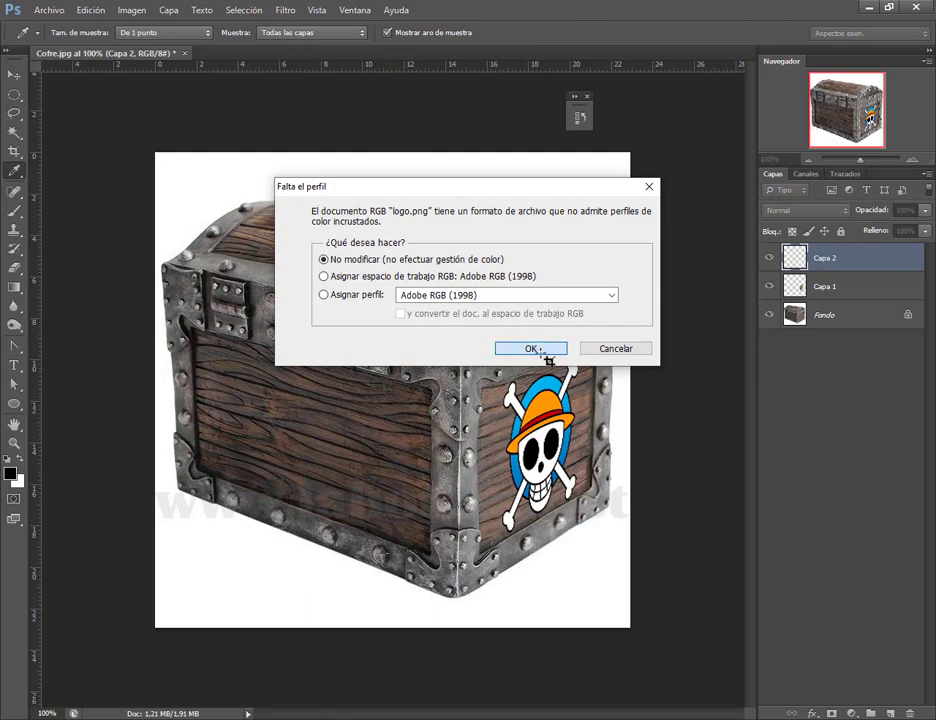
Open logo.png without profile conversion, copy its whole canvas, and return to Cofre.jpg
{"action": "left_click", "coordinate": [536, 349]}
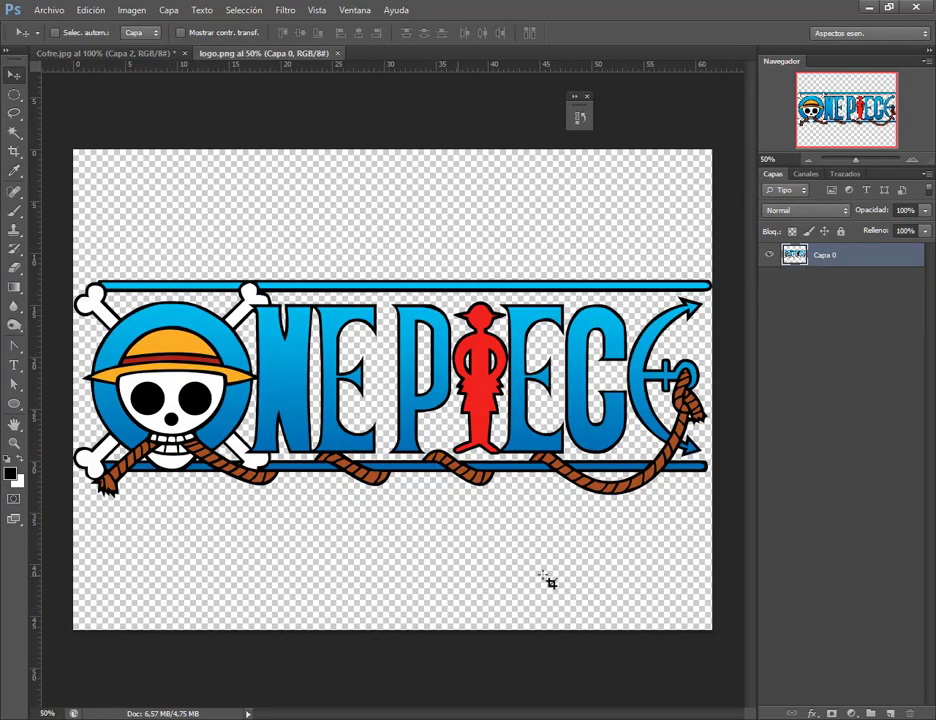
{"action": "left_click", "coordinate": [88, 9]}
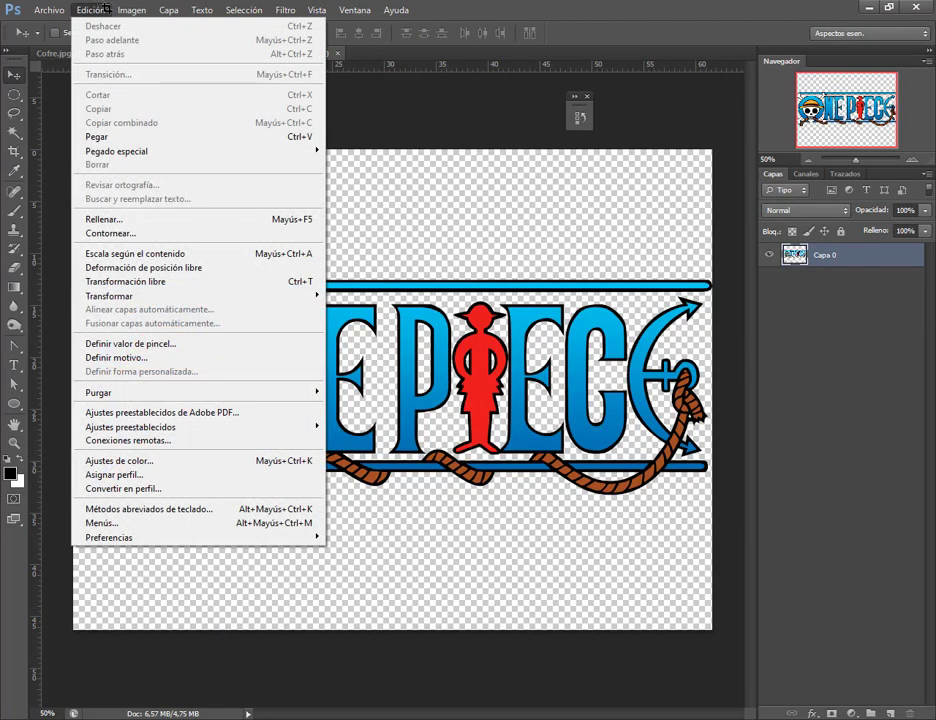
{"action": "left_click", "coordinate": [244, 26]}
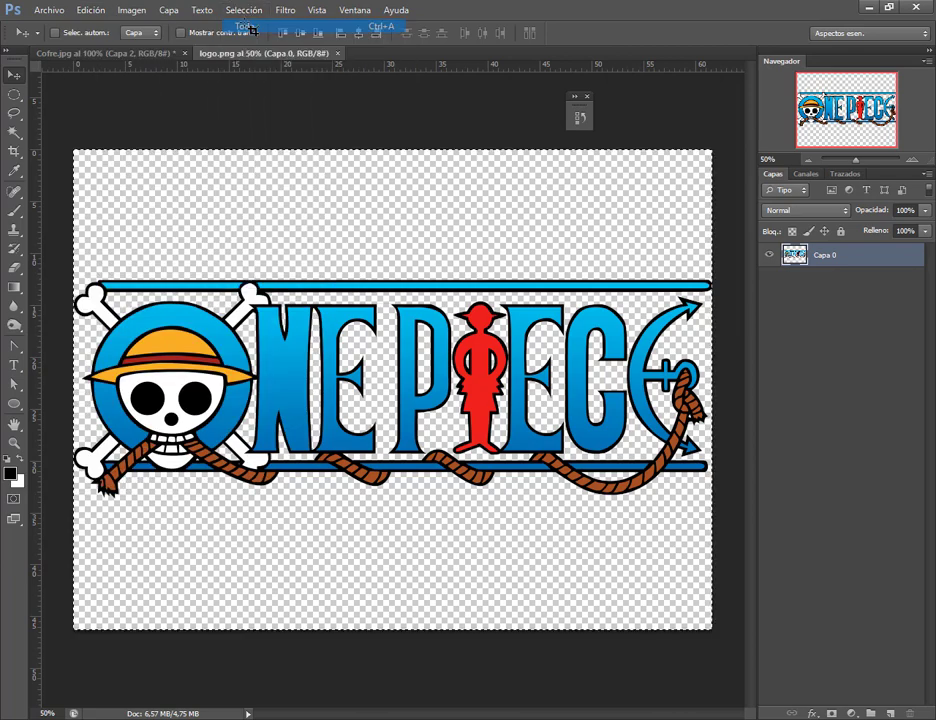
{"action": "left_click", "coordinate": [90, 10]}
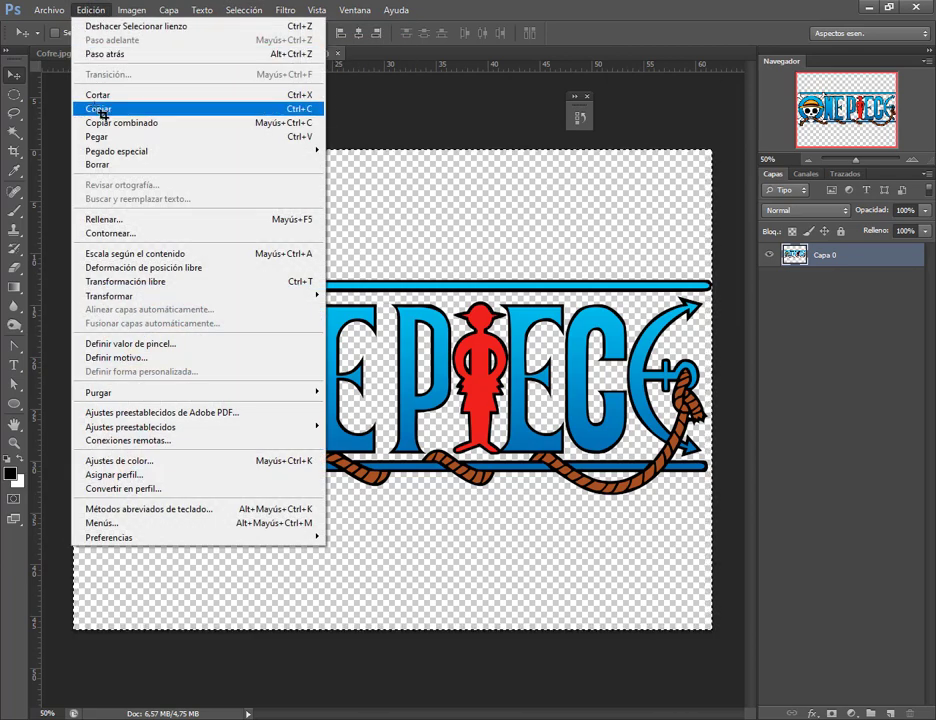
{"action": "left_click", "coordinate": [100, 110]}
{"action": "left_click", "coordinate": [128, 53]}
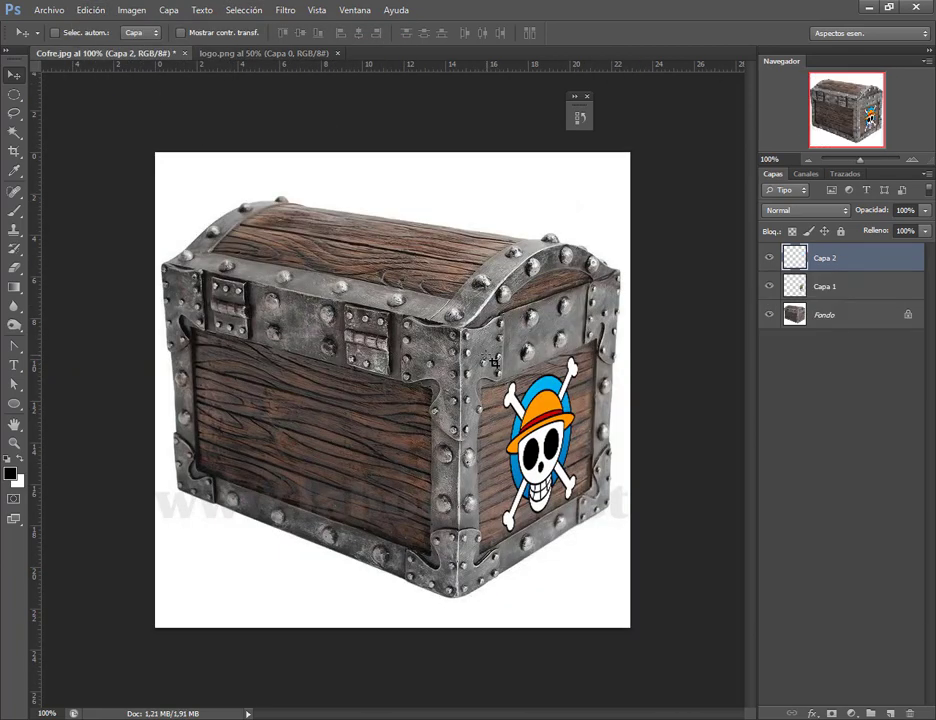
{"action": "left_click", "coordinate": [285, 10]}
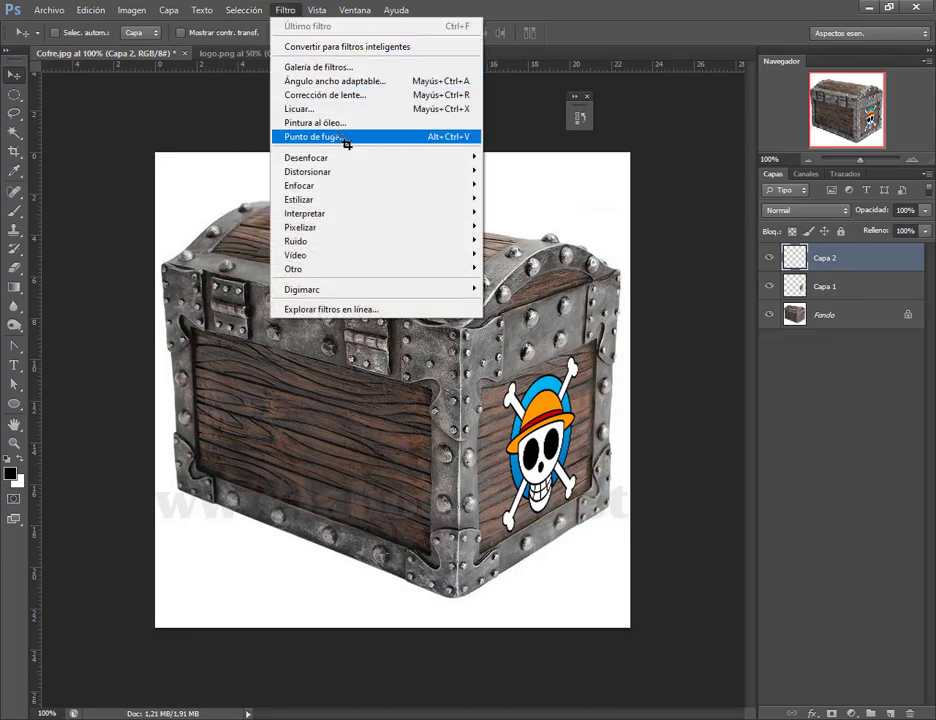
Define a four-corner Vanishing Point plane over the chest's front wooden panel
{"action": "left_click", "coordinate": [340, 137]}
{"action": "left_click", "coordinate": [19, 52]}
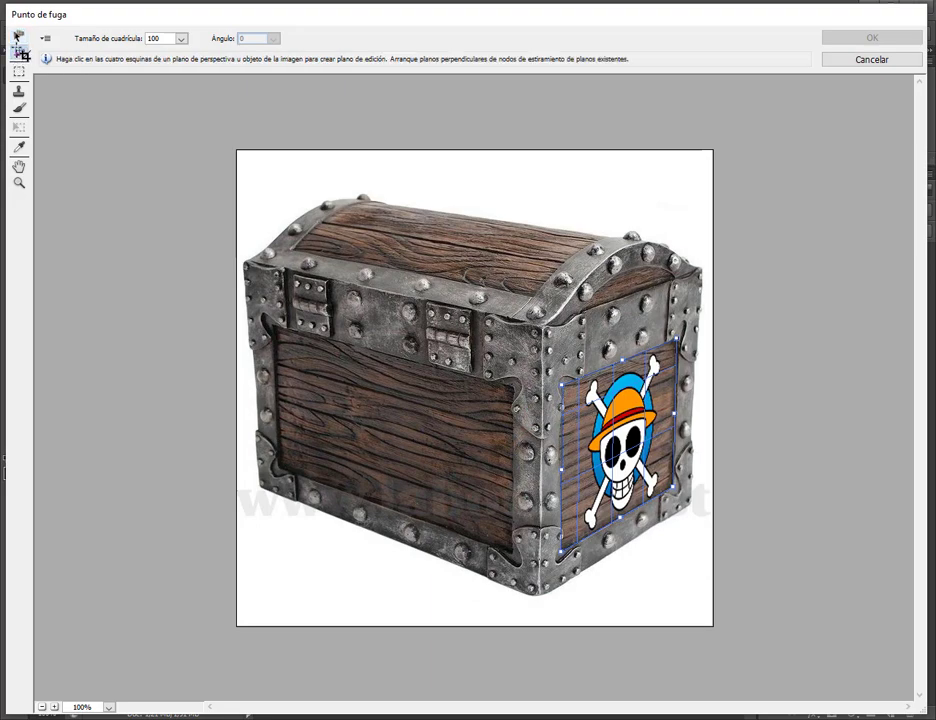
{"action": "left_click", "coordinate": [275, 322]}
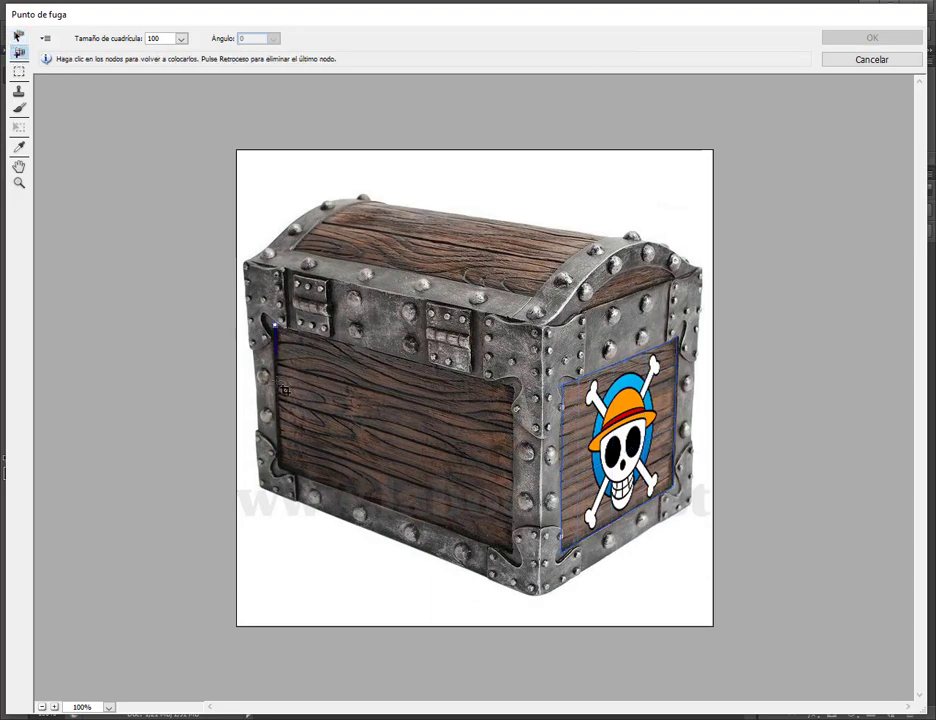
{"action": "left_click", "coordinate": [281, 470]}
{"action": "left_click", "coordinate": [511, 553]}
{"action": "left_click", "coordinate": [516, 392]}
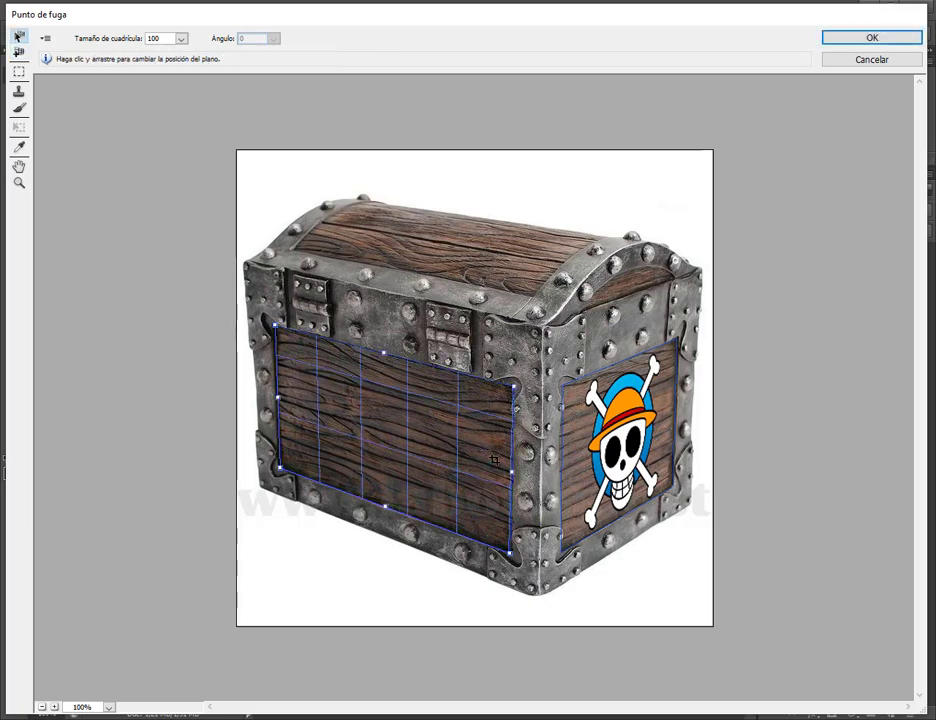
Paste the One Piece logo into the plane, shrink and place it on the front panel, and apply
{"action": "key", "text": "ctrl+v"}
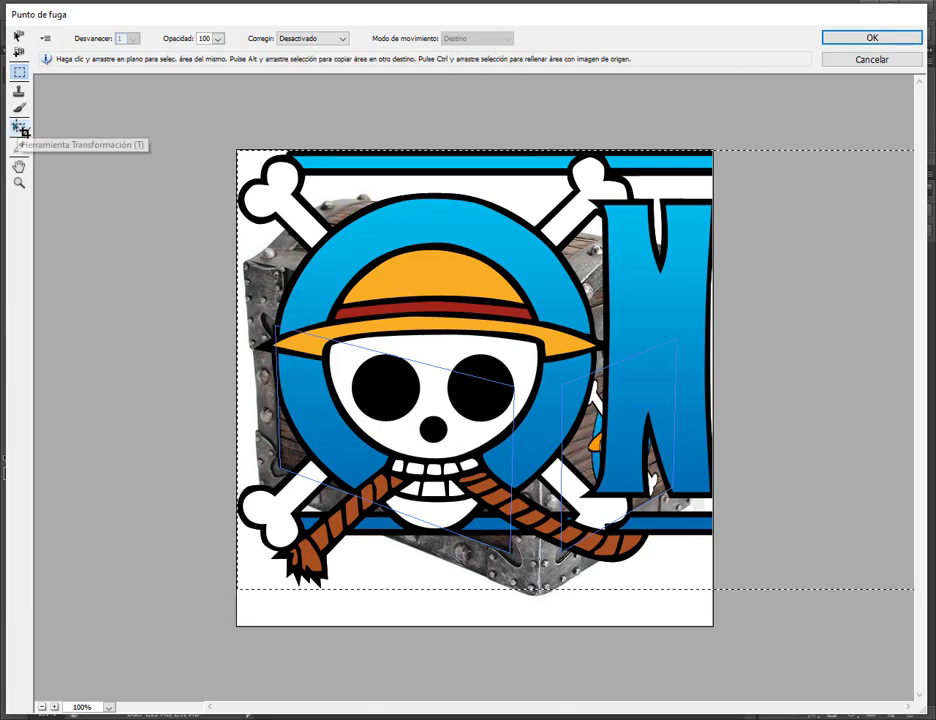
{"action": "left_click", "coordinate": [20, 128]}
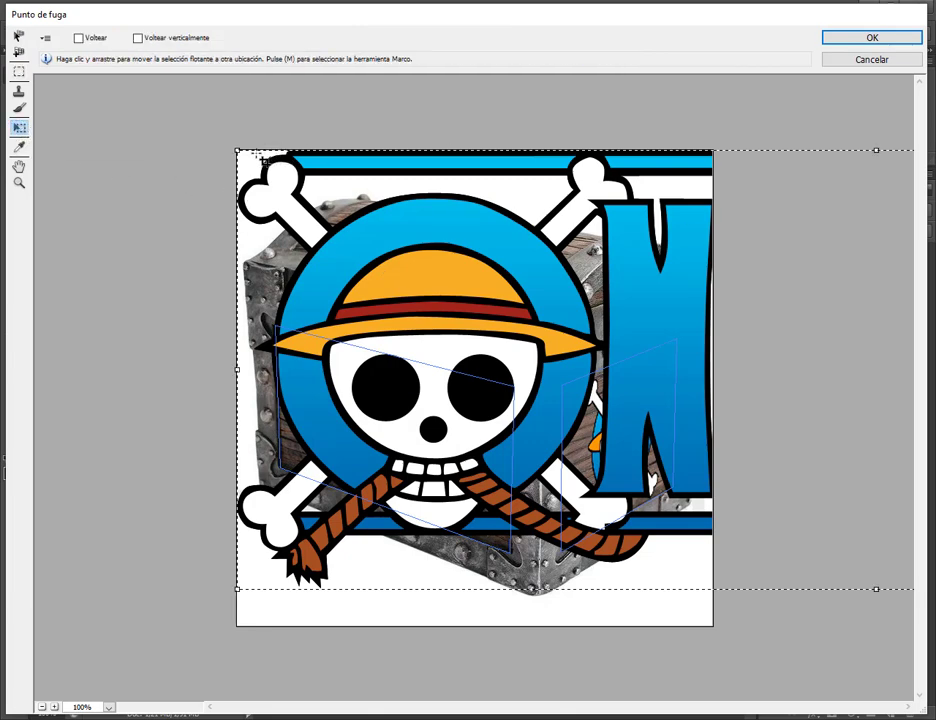
{"action": "mouse_move", "coordinate": [252, 160]}
{"action": "left_mouse_down"}
{"action": "mouse_move", "coordinate": [525, 303]}
{"action": "mouse_move", "coordinate": [340, 170]}
{"action": "mouse_move", "coordinate": [348, 172]}
{"action": "mouse_move", "coordinate": [362, 212]}
{"action": "mouse_move", "coordinate": [306, 183]}
{"action": "mouse_move", "coordinate": [600, 283]}
{"action": "mouse_move", "coordinate": [660, 192]}
{"action": "left_mouse_up"}
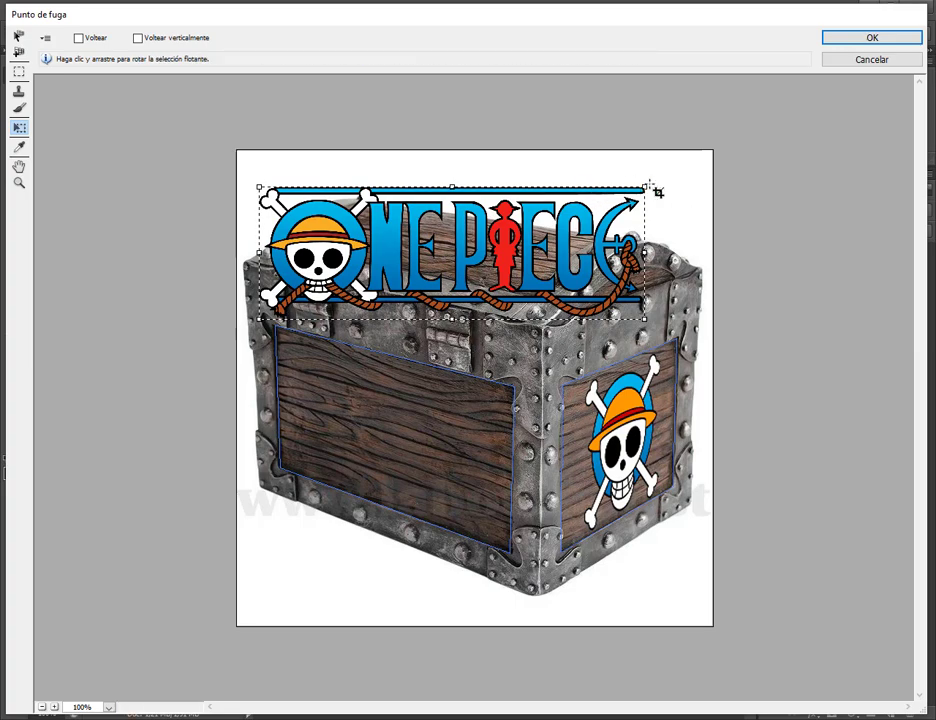
{"action": "left_click_drag", "start_coordinate": [646, 189], "coordinate": [506, 221]}
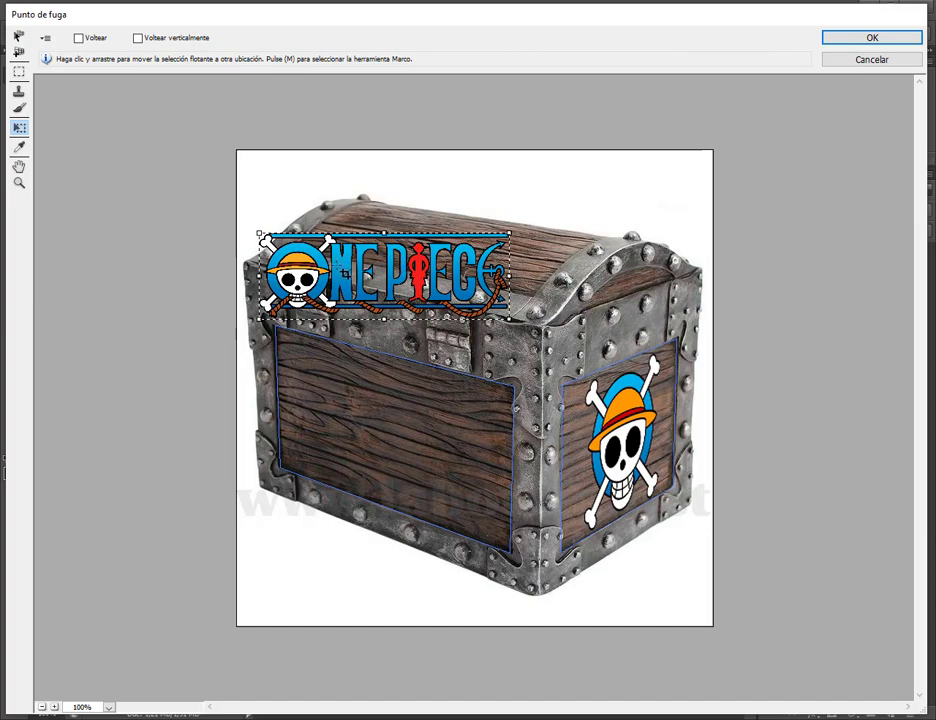
{"action": "mouse_move", "coordinate": [344, 259]}
{"action": "left_mouse_down"}
{"action": "mouse_move", "coordinate": [355, 427]}
{"action": "mouse_move", "coordinate": [349, 421]}
{"action": "left_mouse_up"}
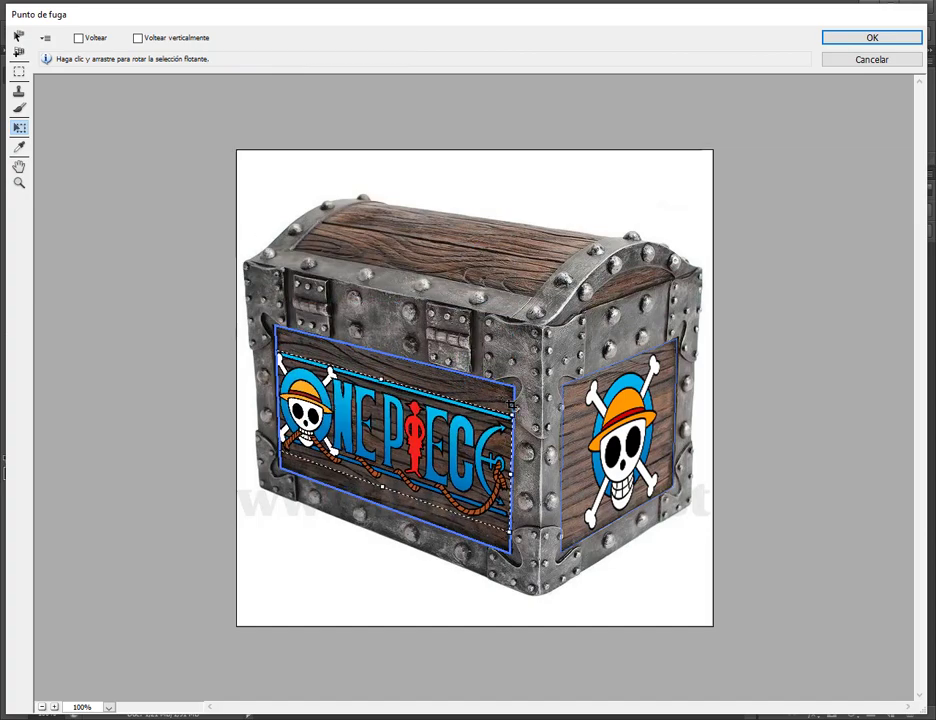
{"action": "left_click_drag", "start_coordinate": [513, 423], "coordinate": [503, 428]}
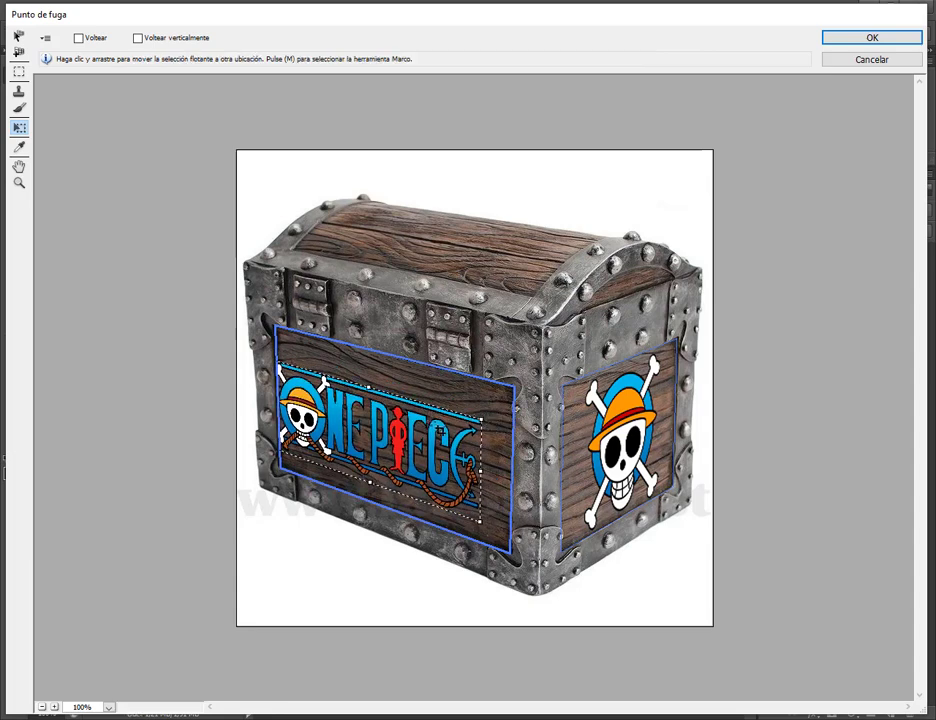
{"action": "left_click_drag", "start_coordinate": [400, 440], "coordinate": [396, 448]}
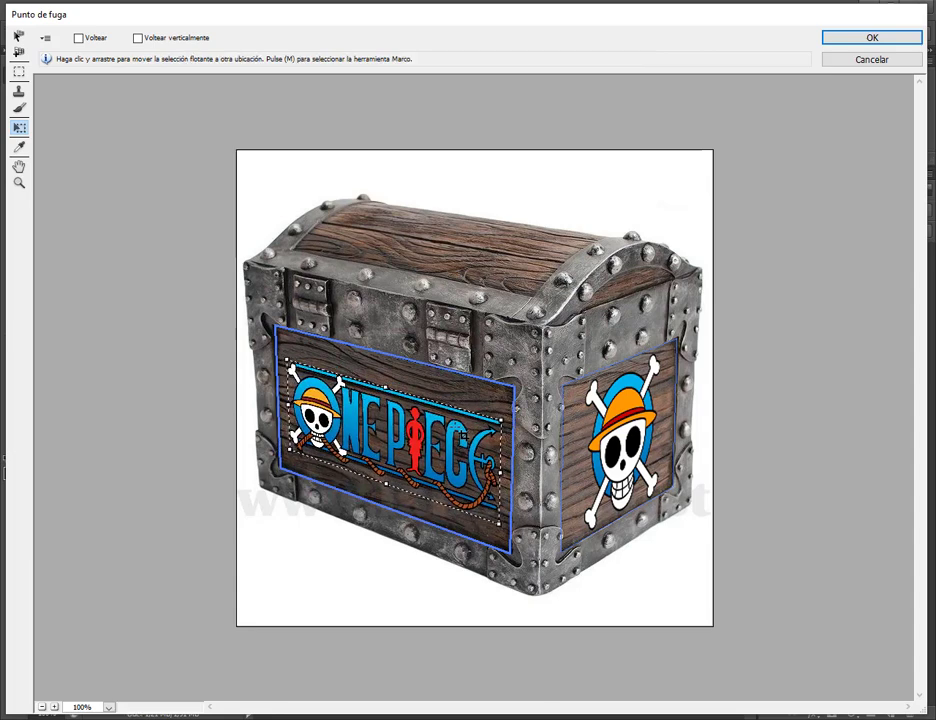
{"action": "key", "text": "Return"}
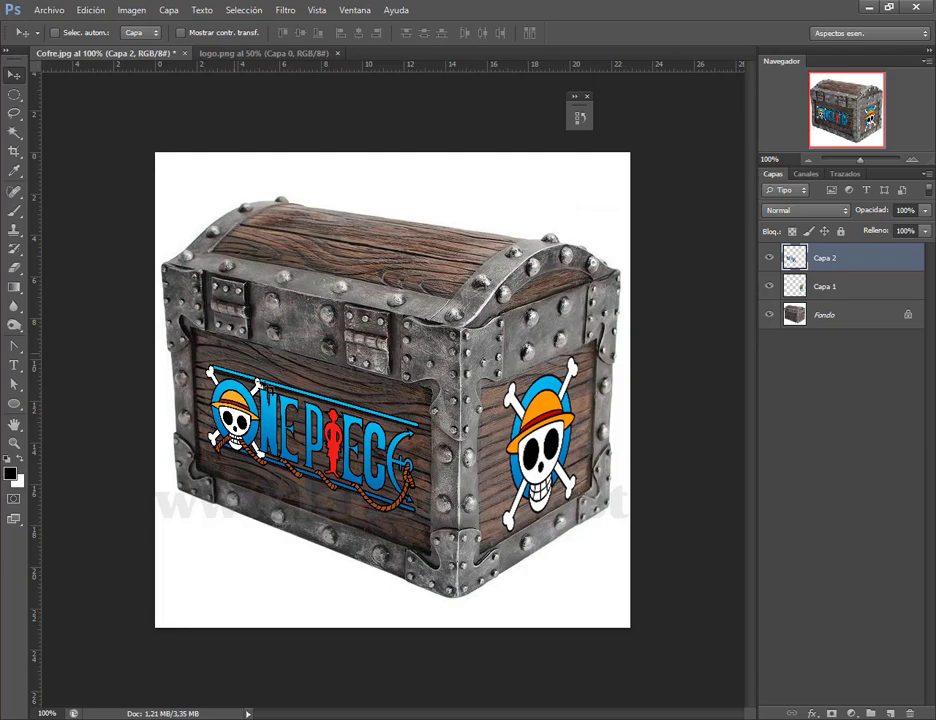
Close the logo document and trial Blend If sliders on Capa 2, then cancel the changes
{"action": "left_click", "coordinate": [338, 53]}
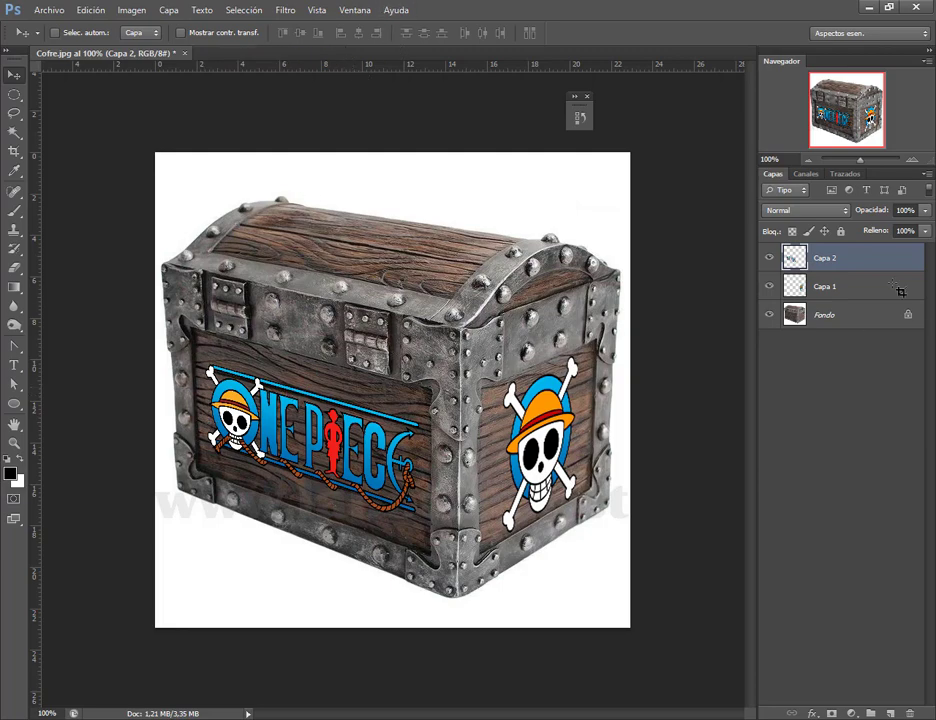
{"action": "right_click", "coordinate": [867, 268]}
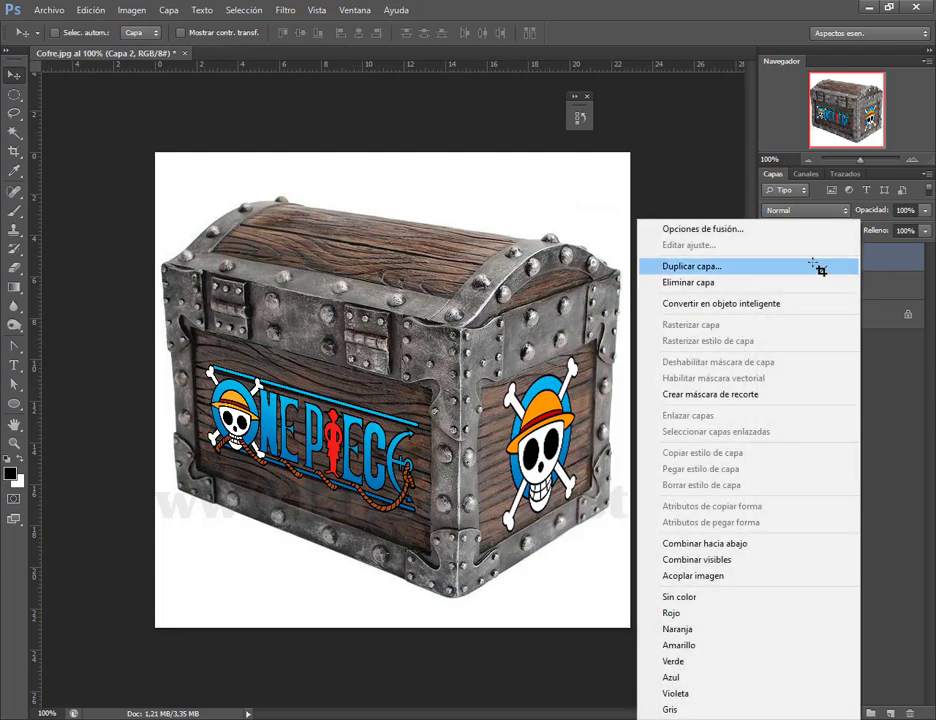
{"action": "left_click", "coordinate": [694, 233]}
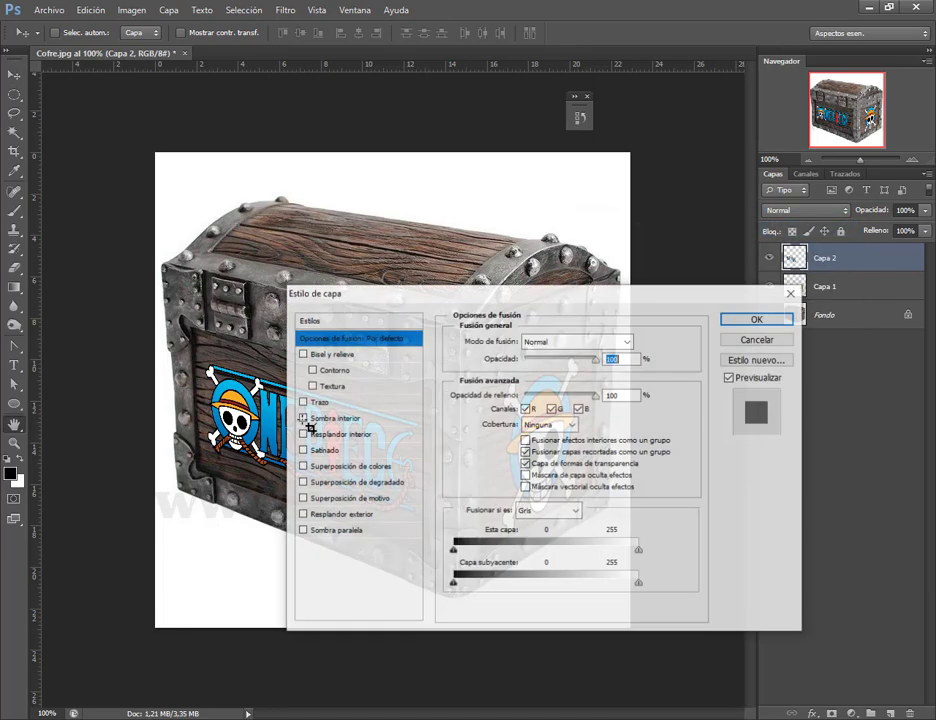
{"action": "mouse_move", "coordinate": [533, 230]}
{"action": "left_mouse_down"}
{"action": "mouse_move", "coordinate": [498, 100]}
{"action": "mouse_move", "coordinate": [441, 41]}
{"action": "left_mouse_up"}
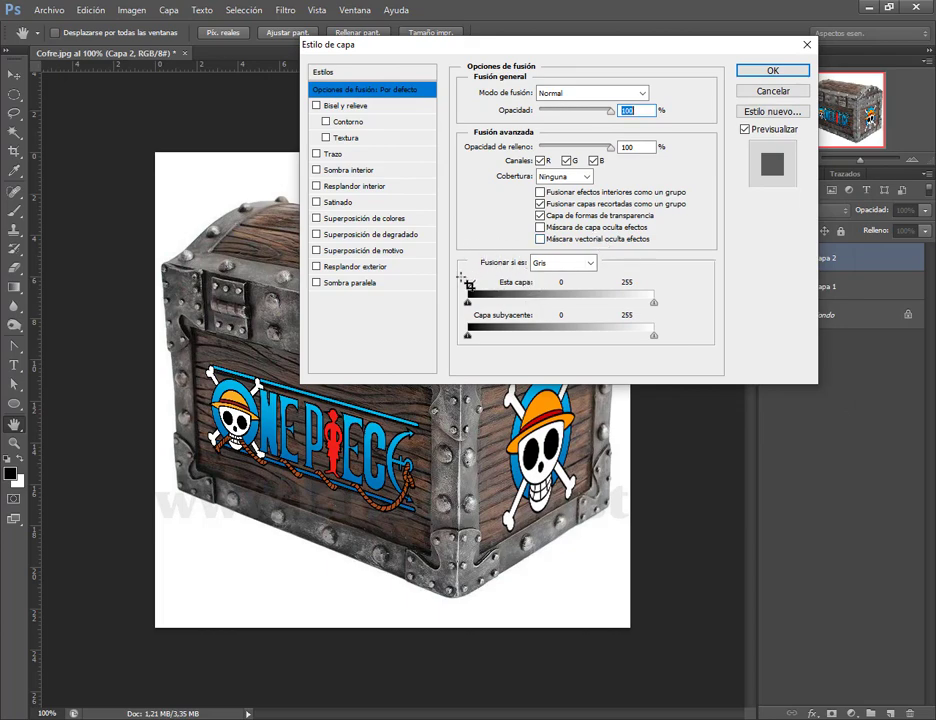
{"action": "left_click", "coordinate": [653, 336]}
{"action": "mouse_move", "coordinate": [467, 302]}
{"action": "left_mouse_down"}
{"action": "mouse_move", "coordinate": [501, 303]}
{"action": "mouse_move", "coordinate": [468, 303]}
{"action": "left_mouse_up"}
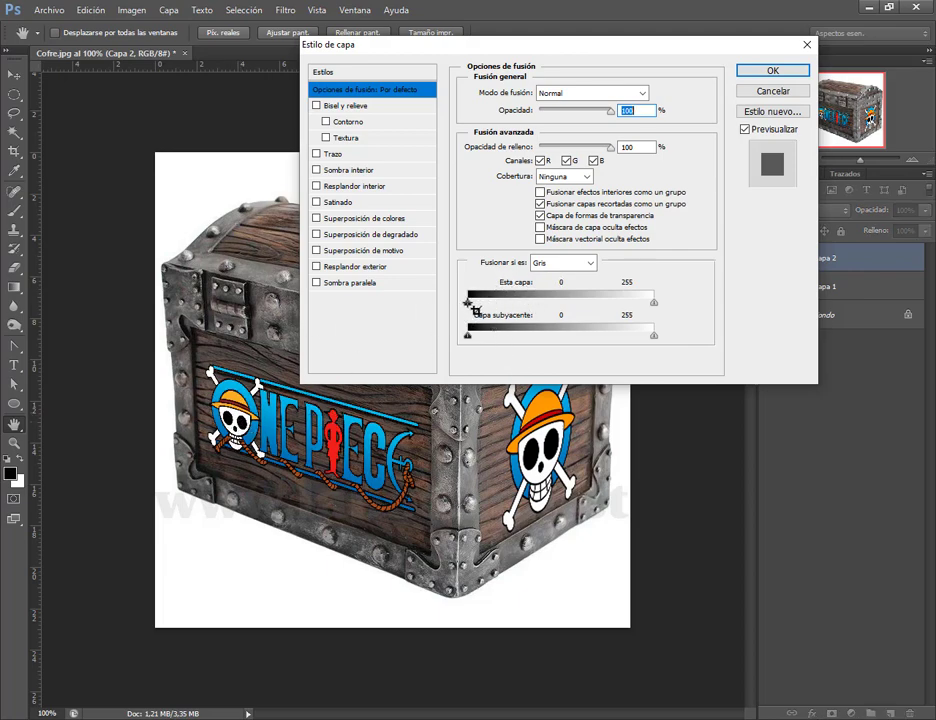
{"action": "mouse_move", "coordinate": [468, 303]}
{"action": "left_mouse_down"}
{"action": "mouse_move", "coordinate": [514, 303]}
{"action": "mouse_move", "coordinate": [468, 303]}
{"action": "left_mouse_up"}
{"action": "left_click_drag", "start_coordinate": [524, 50], "coordinate": [490, 24]}
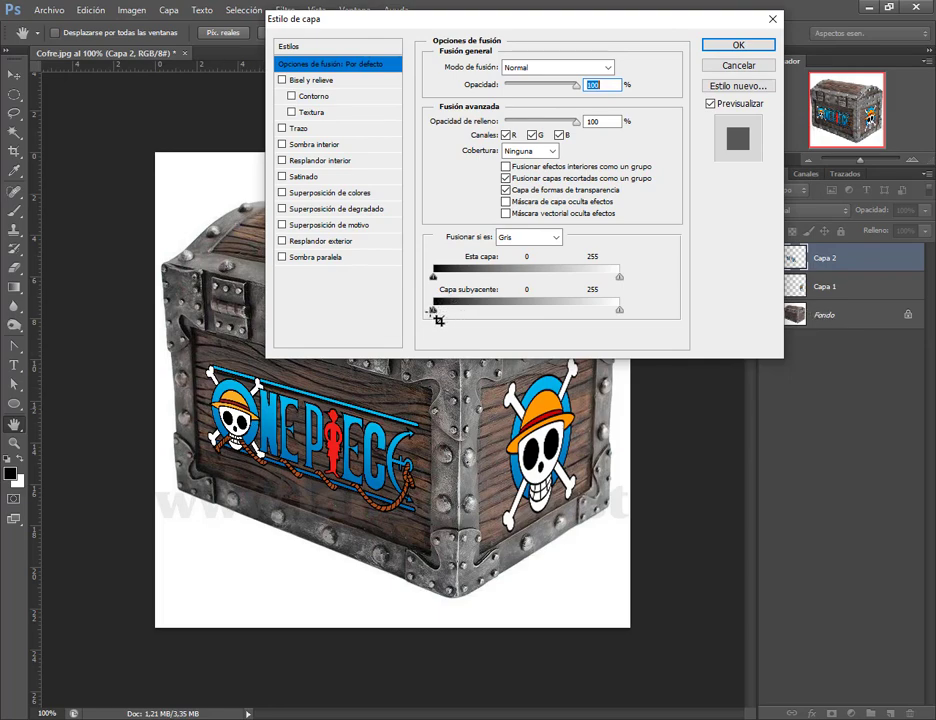
{"action": "left_click_drag", "start_coordinate": [434, 311], "coordinate": [478, 311]}
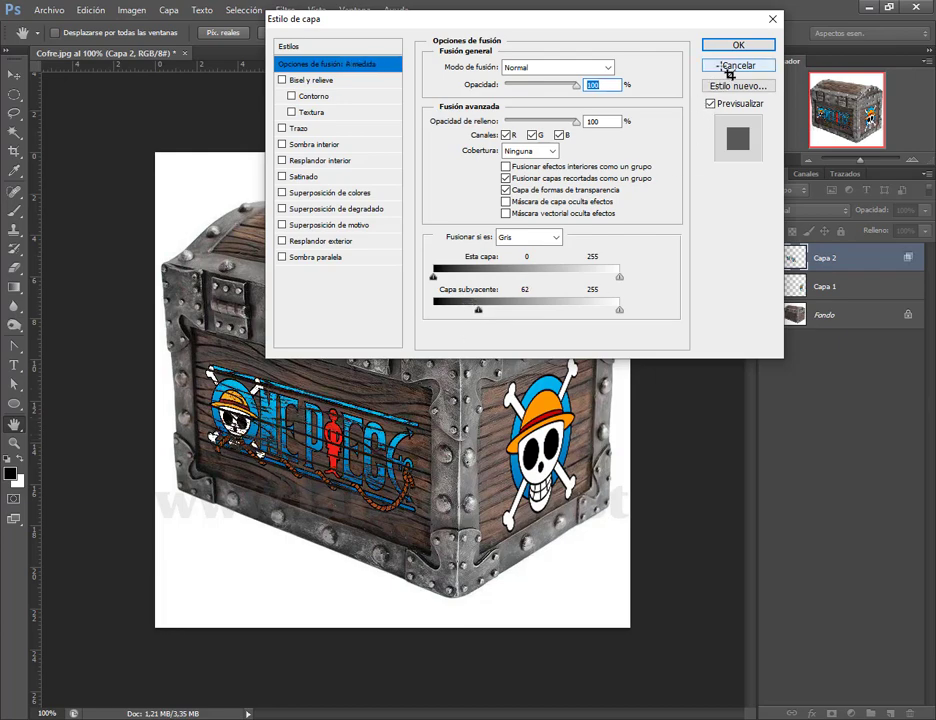
{"action": "left_click", "coordinate": [738, 45]}
Split the Capa 2 Underlying Layer black slider to 51/89 so wood grain shows through, and apply
{"action": "scroll", "coordinate": [325, 440], "scroll_direction": "up", "scroll_amount": 5}
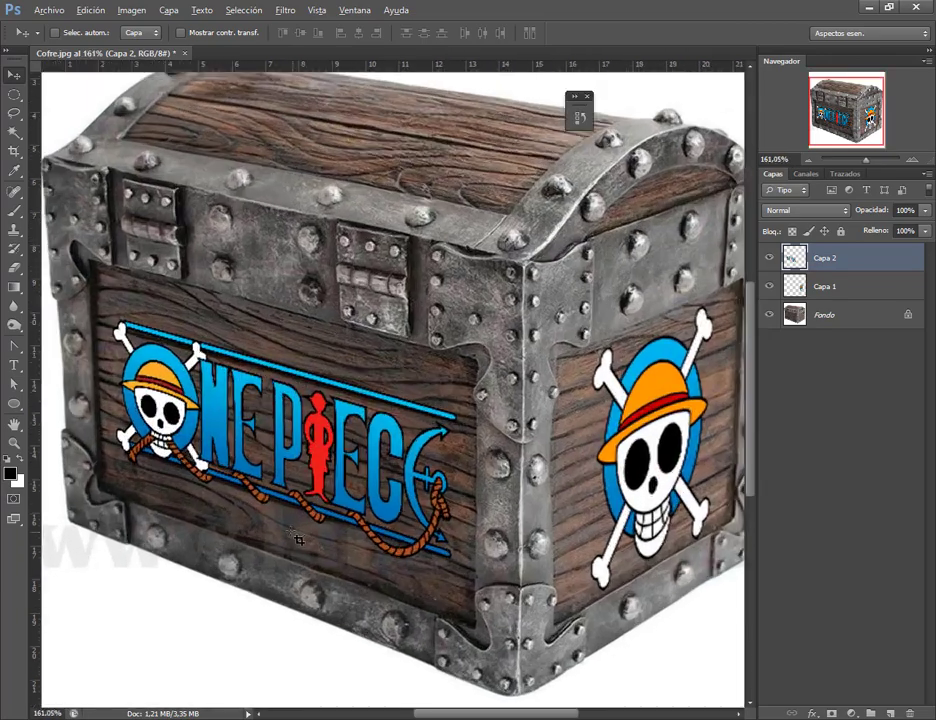
{"action": "right_click", "coordinate": [850, 254]}
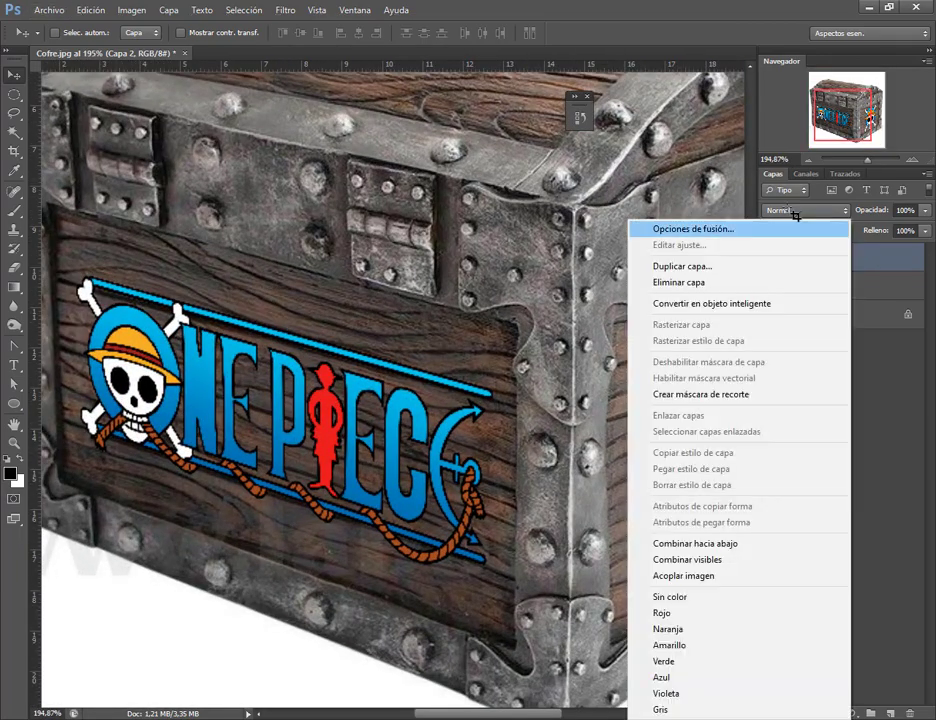
{"action": "left_click", "coordinate": [725, 233]}
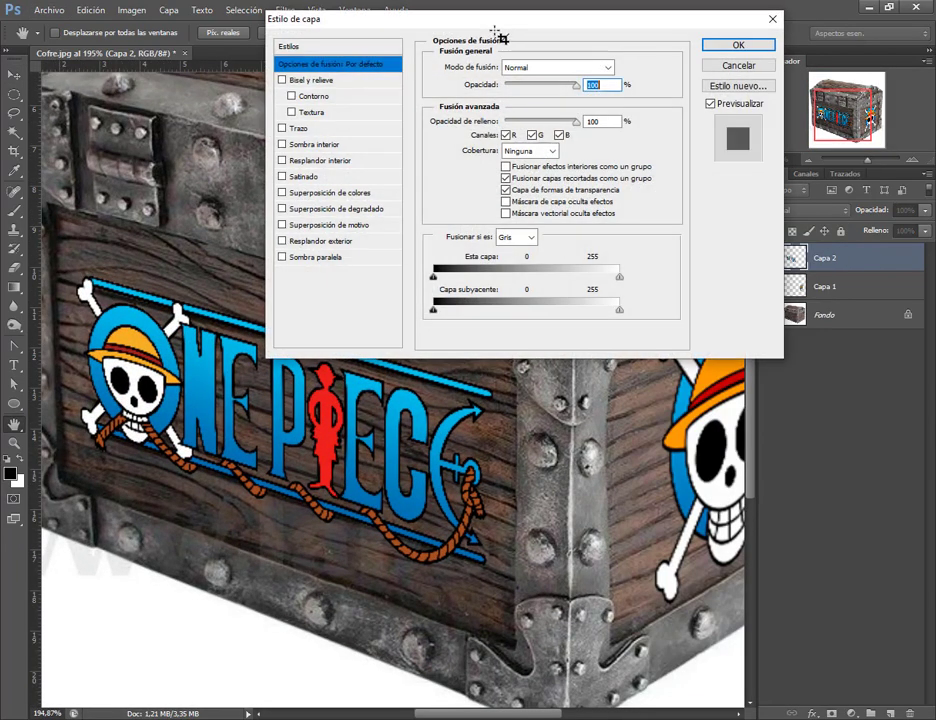
{"action": "left_click_drag", "start_coordinate": [437, 300], "coordinate": [444, 300]}
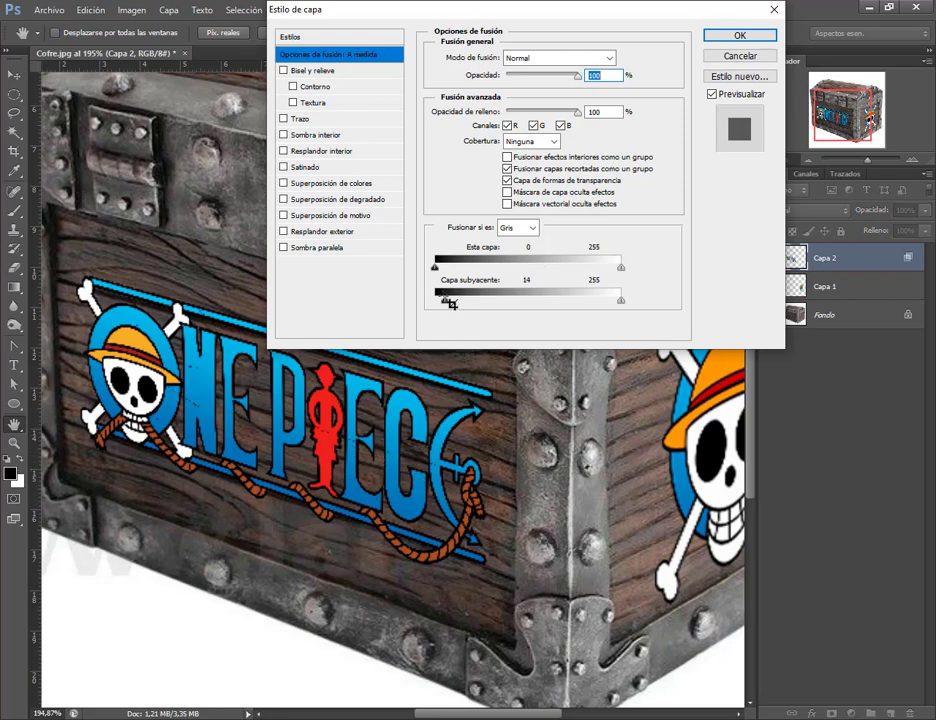
{"action": "left_click_drag", "start_coordinate": [444, 300], "coordinate": [492, 300]}
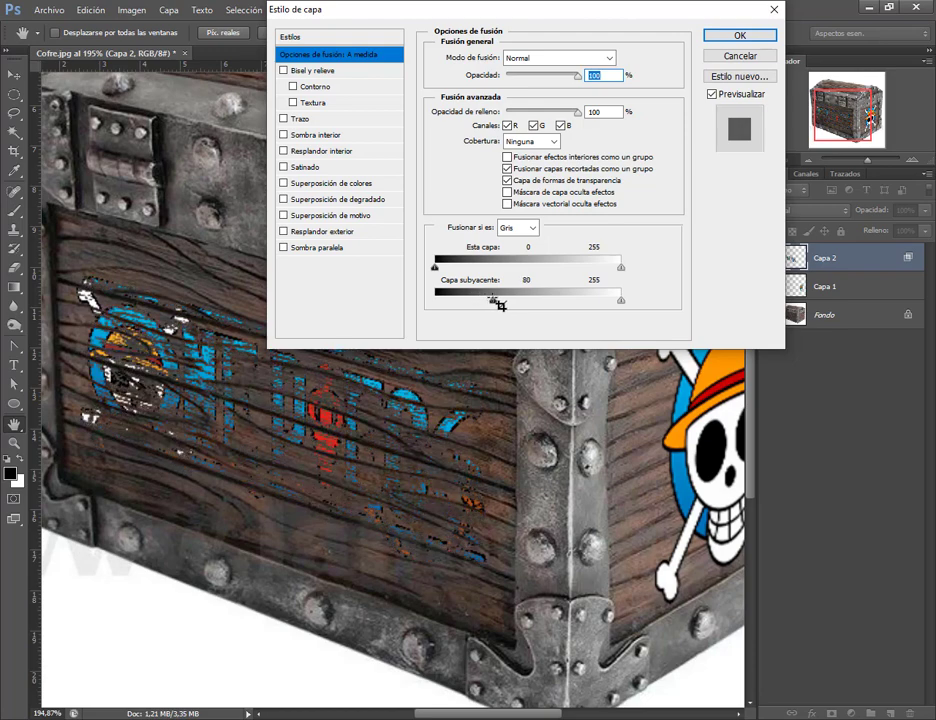
{"action": "left_click_drag", "start_coordinate": [493, 300], "coordinate": [434, 300]}
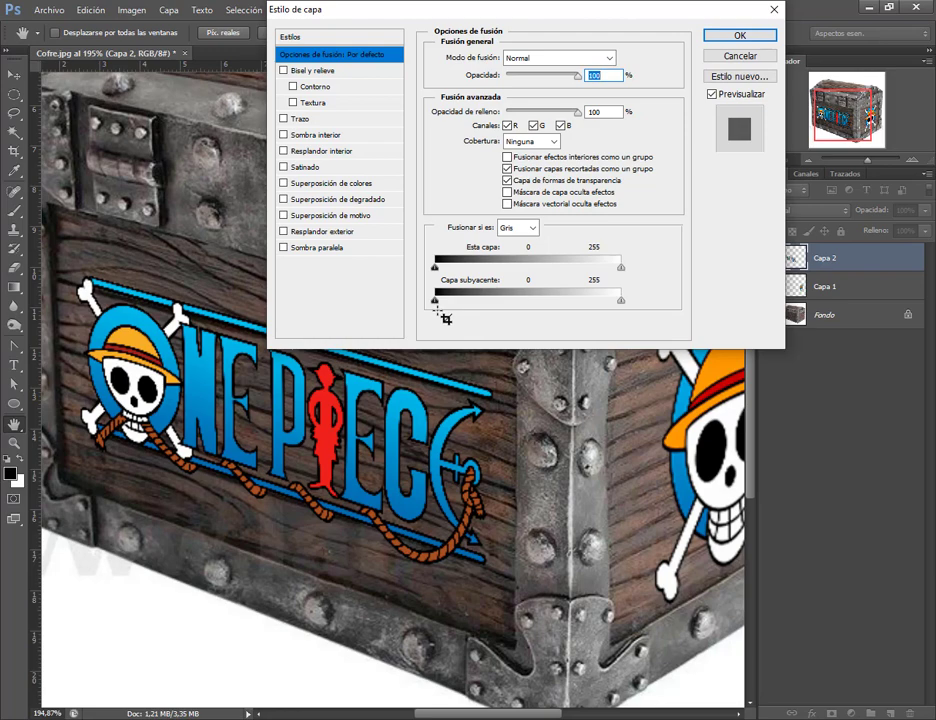
{"action": "key", "text": "alt"}
{"action": "left_click_drag", "start_coordinate": [440, 302], "coordinate": [441, 300]}
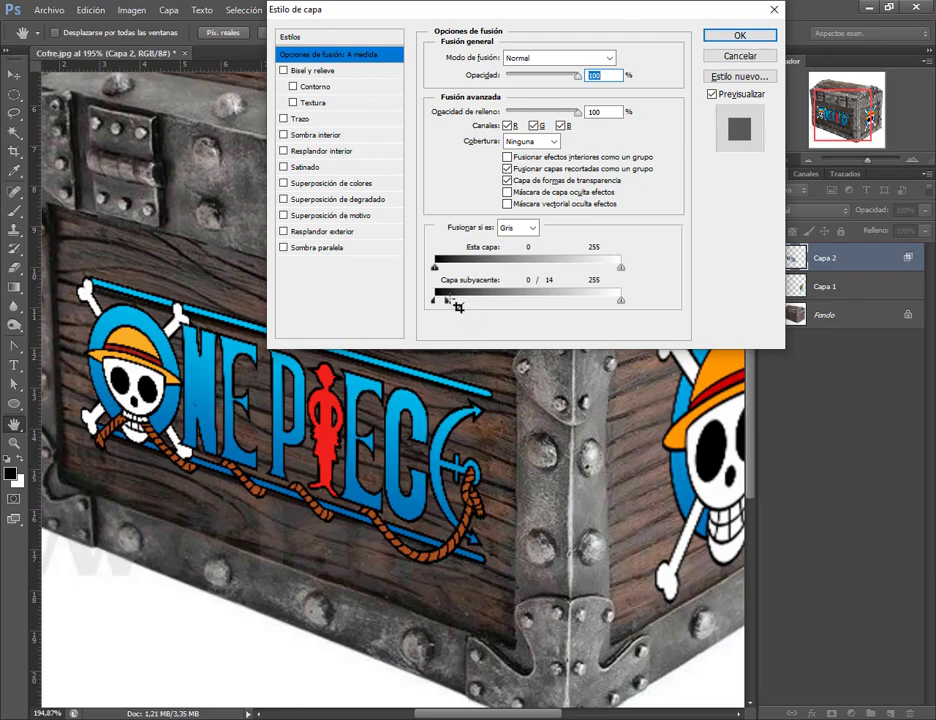
{"action": "mouse_move", "coordinate": [449, 304]}
{"action": "left_mouse_down"}
{"action": "mouse_move", "coordinate": [503, 310]}
{"action": "mouse_move", "coordinate": [499, 300]}
{"action": "left_mouse_up"}
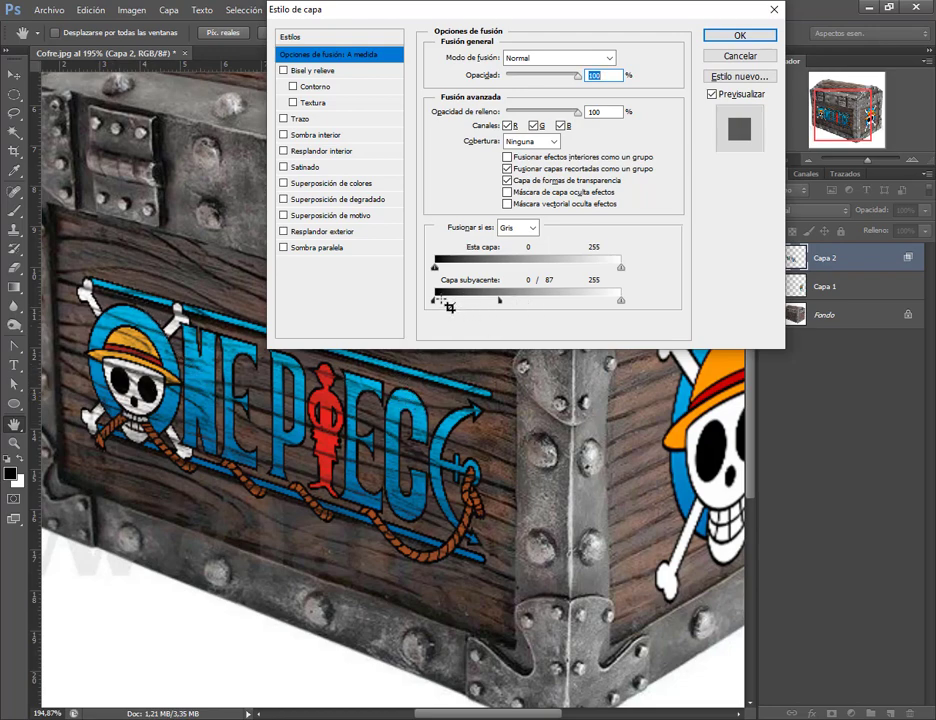
{"action": "left_click_drag", "start_coordinate": [437, 300], "coordinate": [481, 307]}
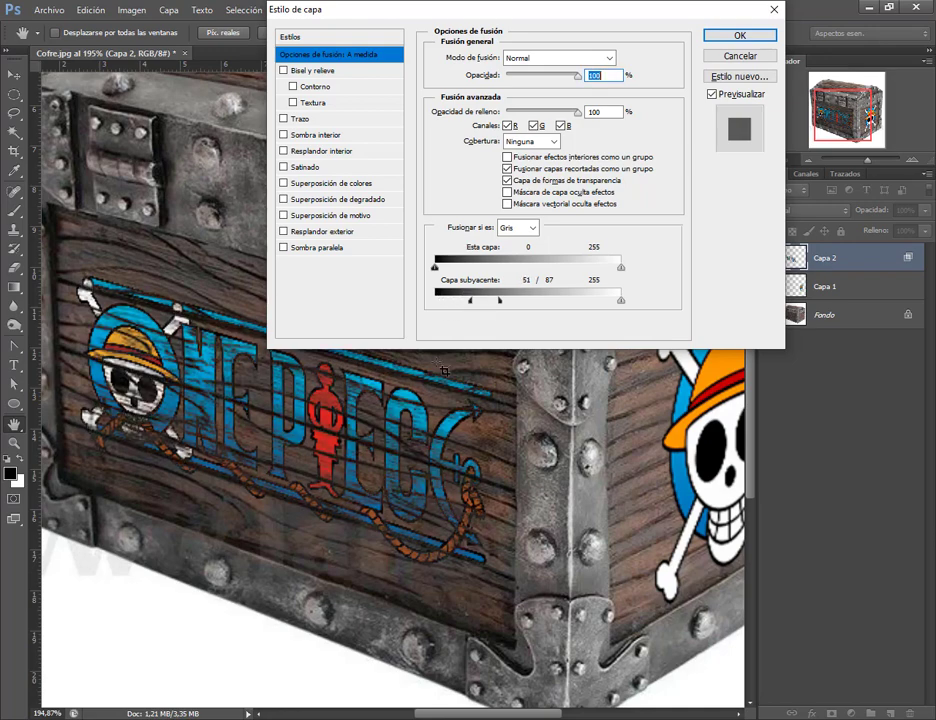
{"action": "mouse_move", "coordinate": [500, 301]}
{"action": "left_mouse_down"}
{"action": "mouse_move", "coordinate": [523, 306]}
{"action": "mouse_move", "coordinate": [507, 307]}
{"action": "left_mouse_up"}
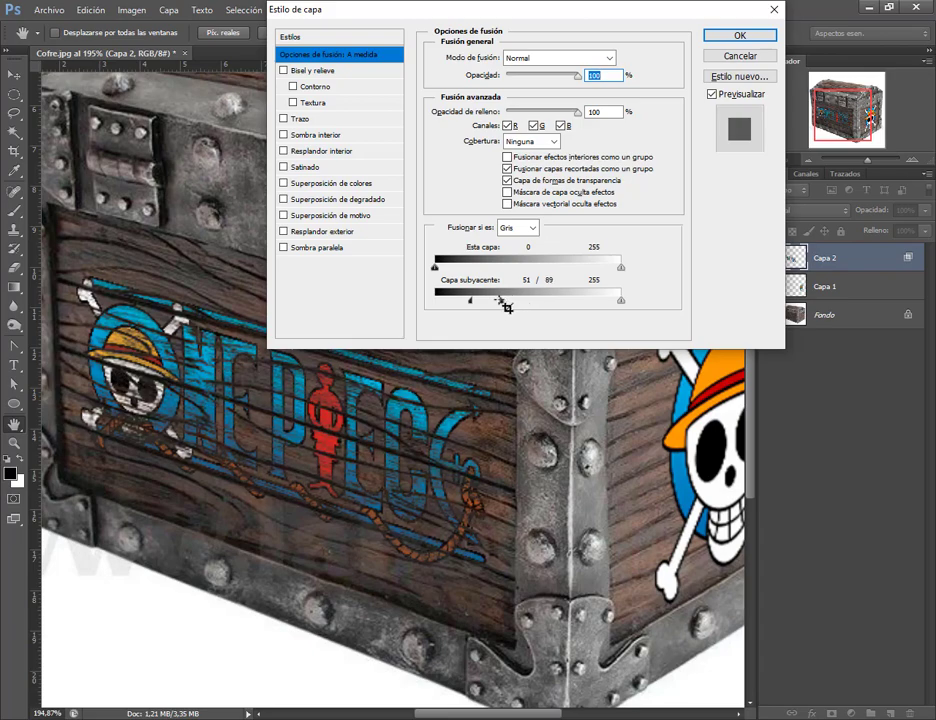
{"action": "left_click", "coordinate": [740, 36]}
At actual-size view, lower the Capa 2 One Piece logo layer's opacity to 74%
{"action": "left_click", "coordinate": [809, 160]}
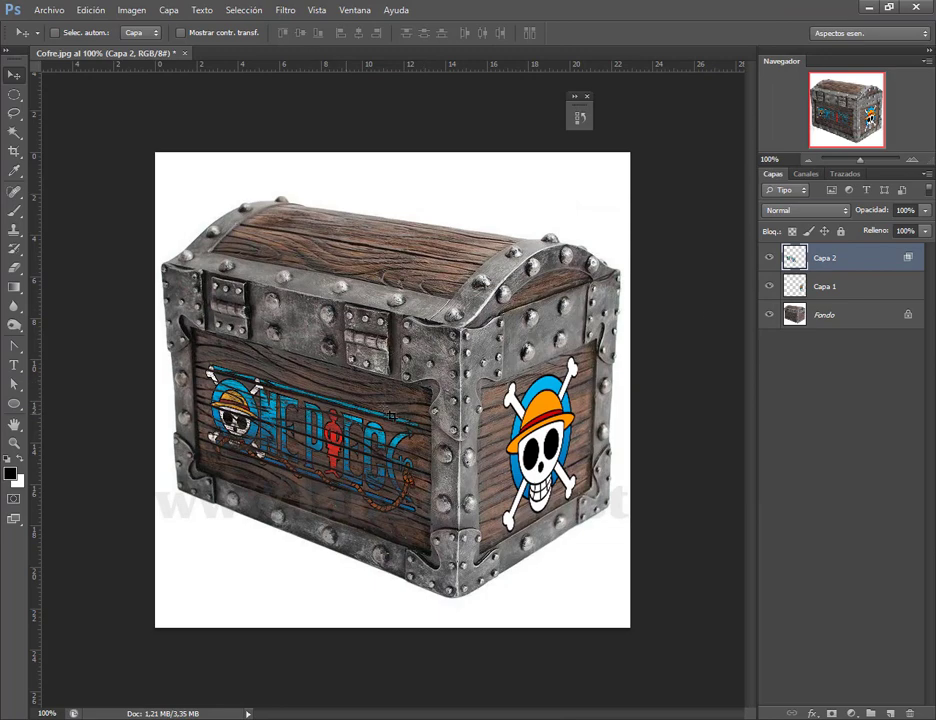
{"action": "left_click", "coordinate": [821, 289]}
{"action": "left_click", "coordinate": [857, 256]}
{"action": "left_click", "coordinate": [925, 211]}
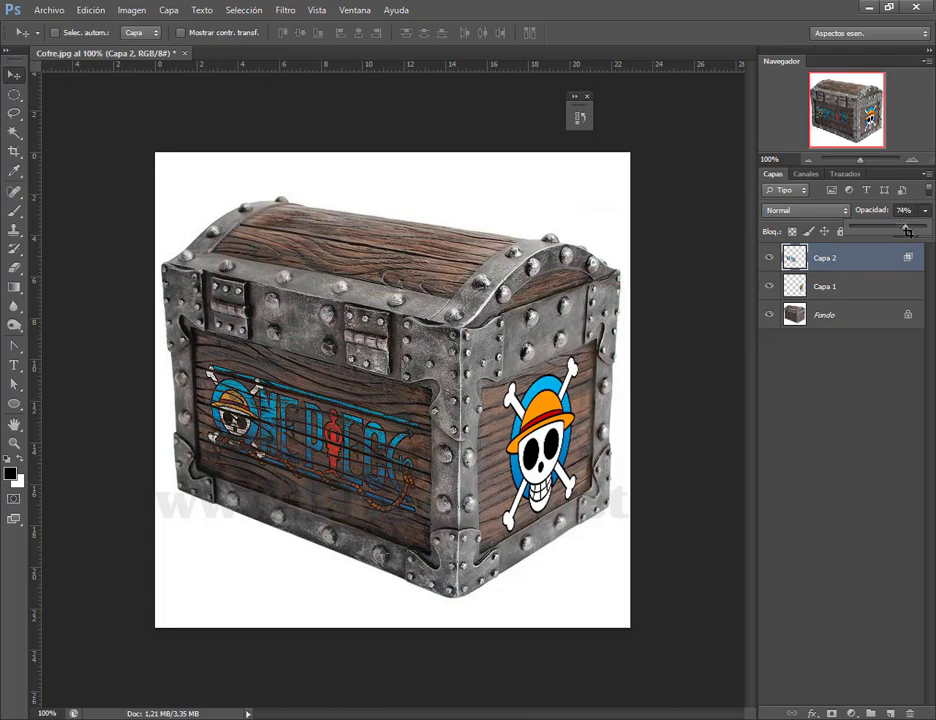
{"action": "left_click", "coordinate": [801, 262]}
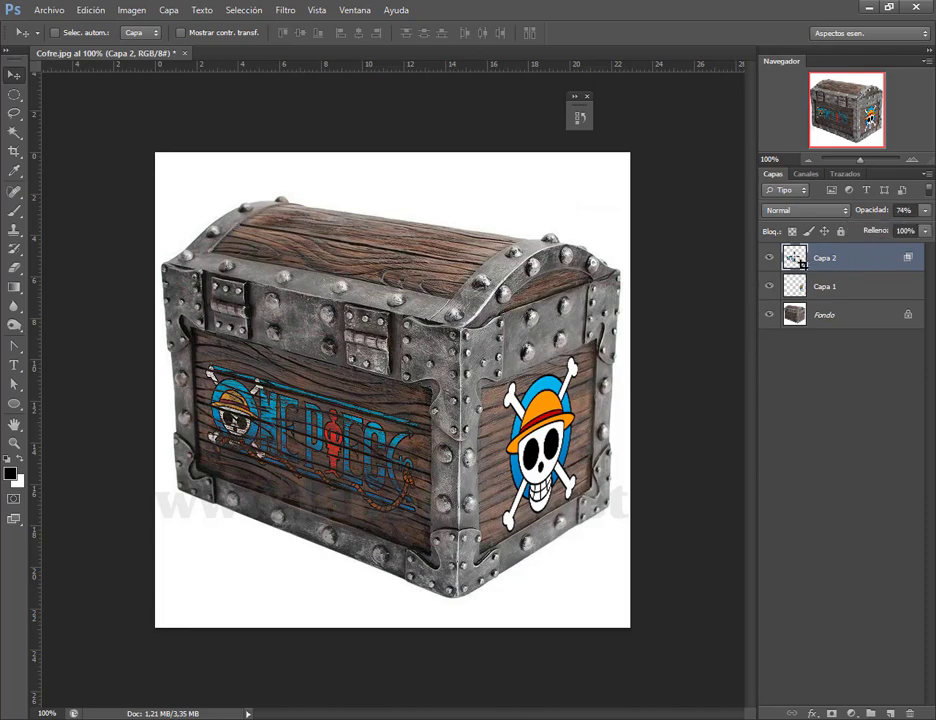
{"action": "left_click", "coordinate": [815, 287]}
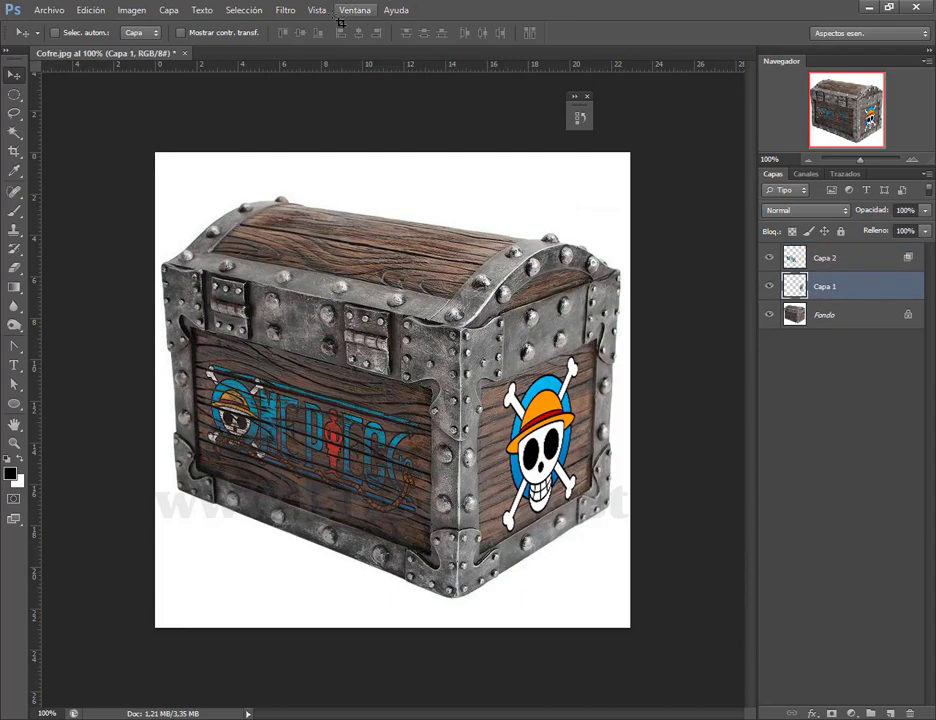
Zoom in on the skull side and bring up Capa 1's Blending Options
{"action": "right_click", "coordinate": [842, 290]}
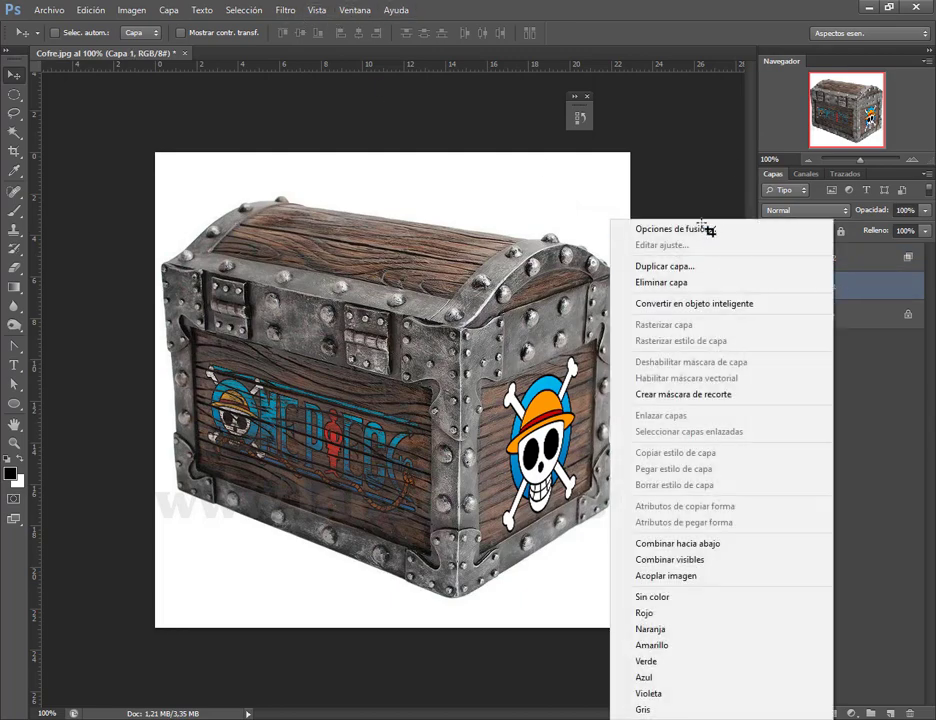
{"action": "left_click", "coordinate": [688, 235]}
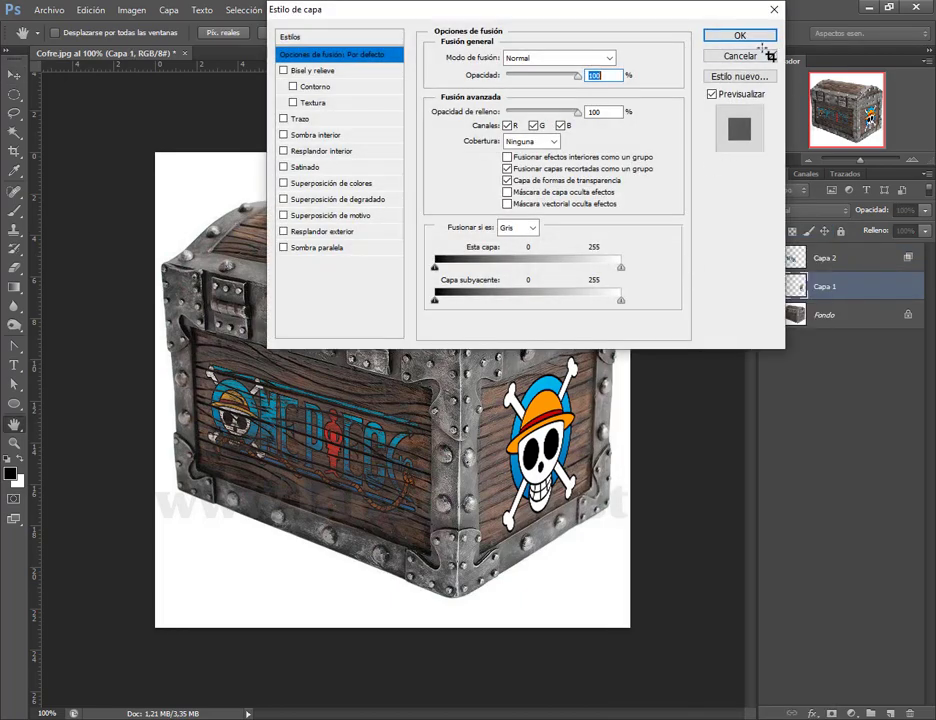
{"action": "left_click", "coordinate": [783, 82]}
{"action": "key", "text": "ctrl+plus"}
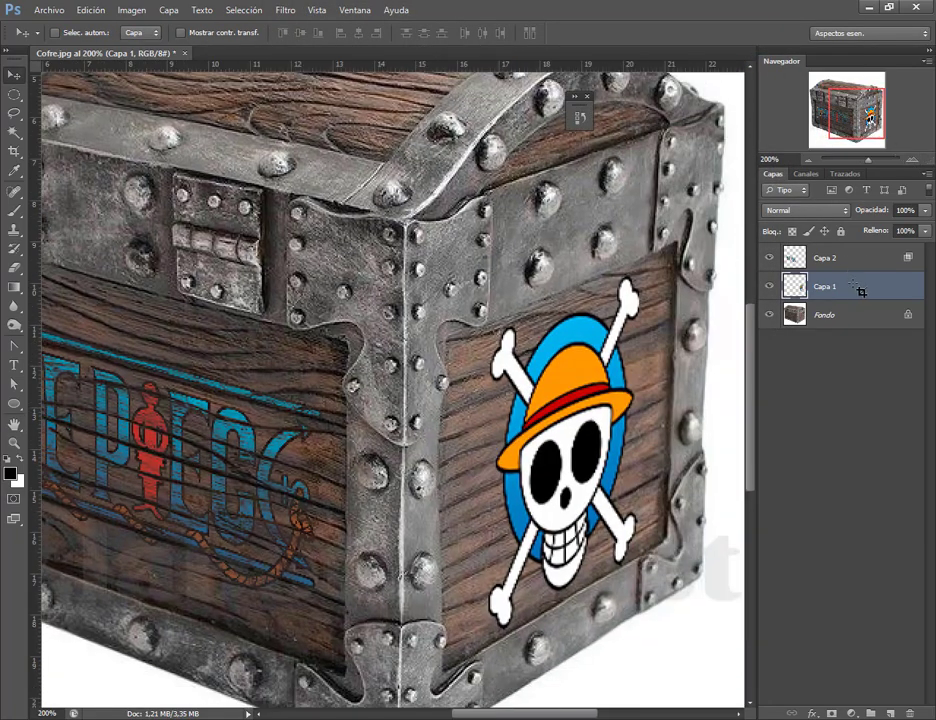
{"action": "right_click", "coordinate": [858, 288]}
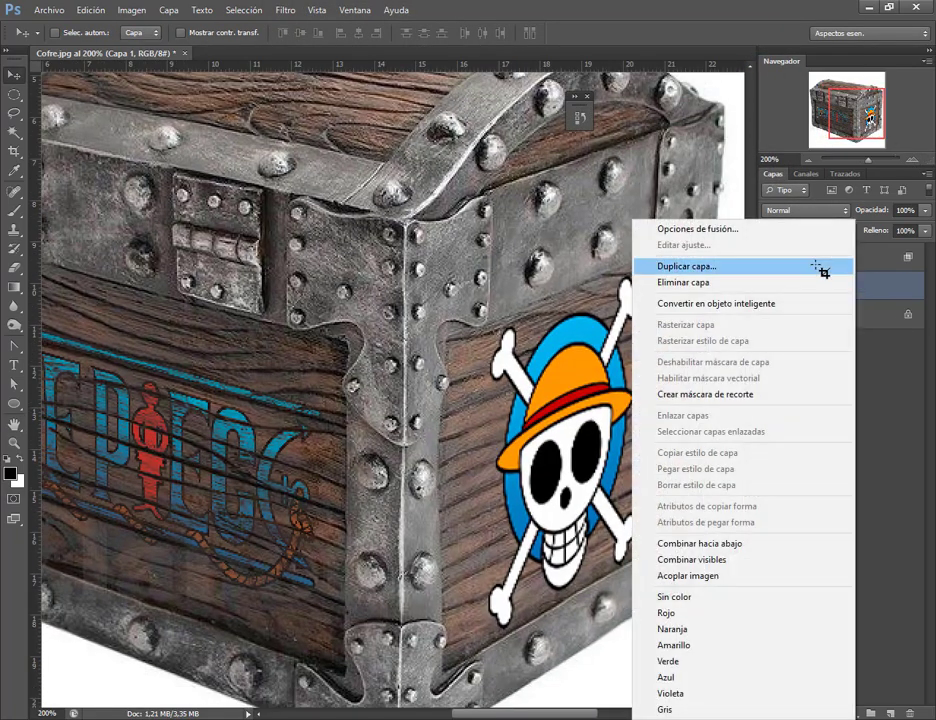
{"action": "left_click", "coordinate": [720, 232]}
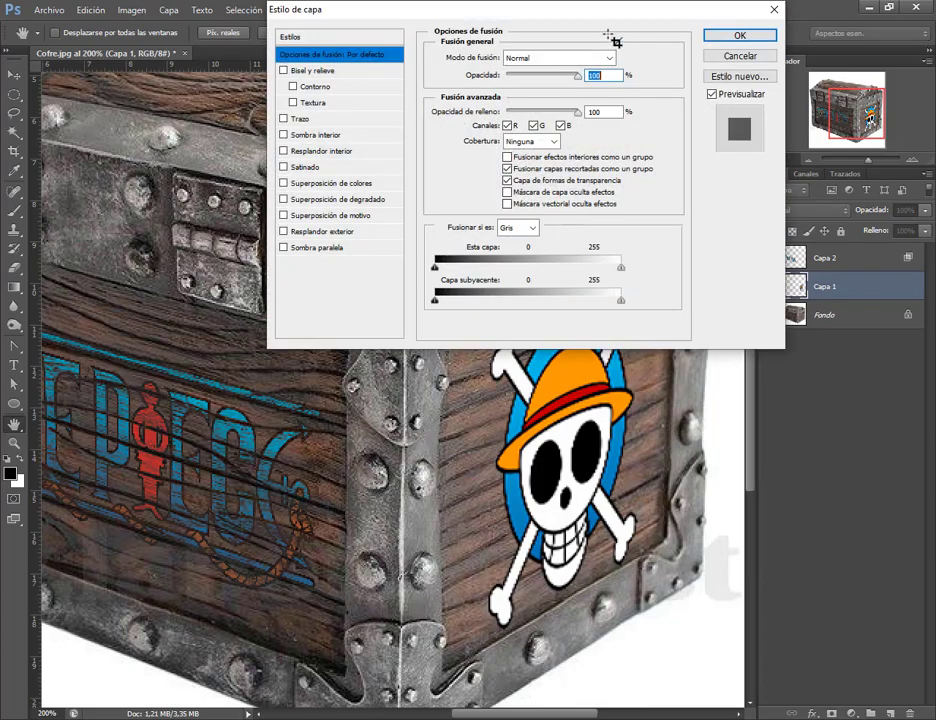
{"action": "left_click_drag", "start_coordinate": [610, 17], "coordinate": [284, 61]}
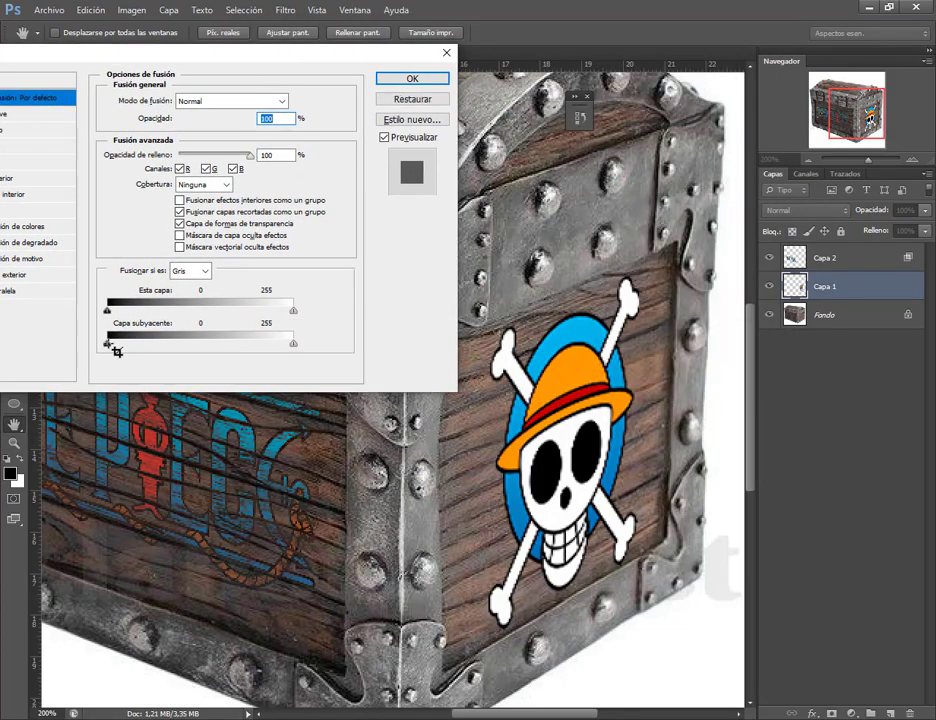
Split the Underlying Layer black slider to 72/112, set opacity to 70%, and apply
{"action": "left_click_drag", "start_coordinate": [108, 344], "coordinate": [203, 345]}
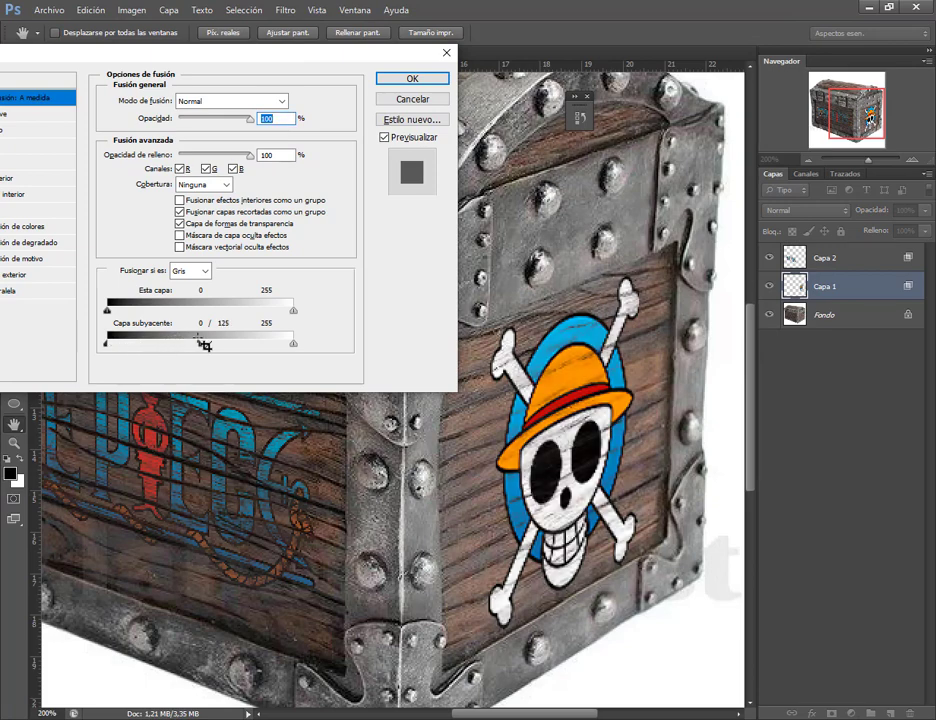
{"action": "left_click_drag", "start_coordinate": [200, 345], "coordinate": [195, 346]}
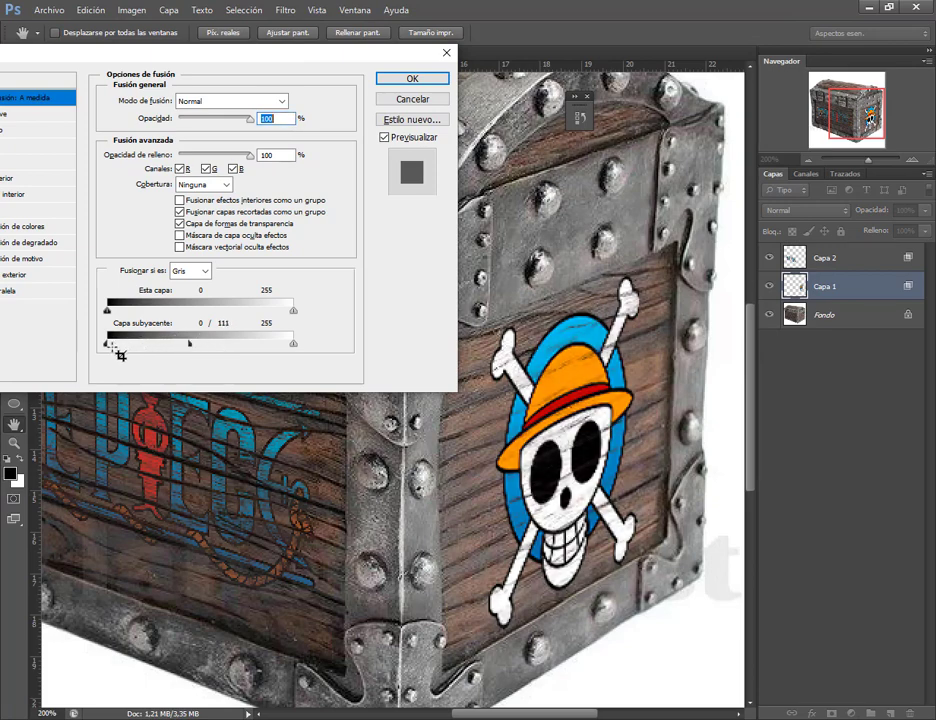
{"action": "mouse_move", "coordinate": [107, 345]}
{"action": "left_mouse_down"}
{"action": "mouse_move", "coordinate": [167, 345]}
{"action": "mouse_move", "coordinate": [157, 344]}
{"action": "left_mouse_up"}
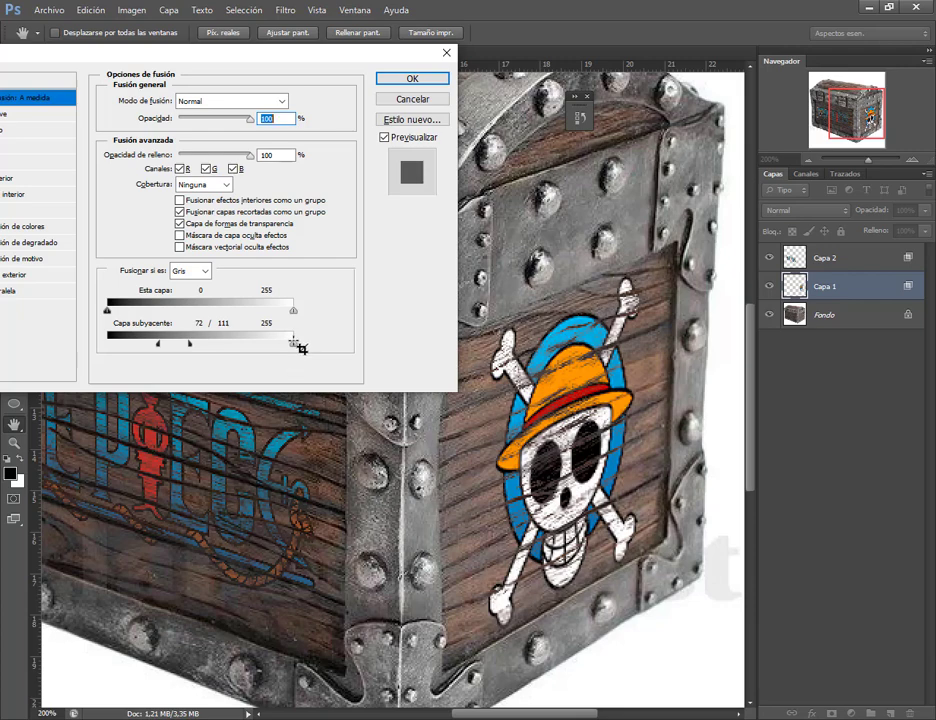
{"action": "mouse_move", "coordinate": [293, 344]}
{"action": "left_mouse_down"}
{"action": "mouse_move", "coordinate": [200, 346]}
{"action": "mouse_move", "coordinate": [363, 356]}
{"action": "left_mouse_up"}
{"action": "left_click_drag", "start_coordinate": [198, 348], "coordinate": [196, 346]}
{"action": "mouse_move", "coordinate": [250, 124]}
{"action": "left_mouse_down"}
{"action": "mouse_move", "coordinate": [236, 126]}
{"action": "mouse_move", "coordinate": [252, 130]}
{"action": "left_mouse_up"}
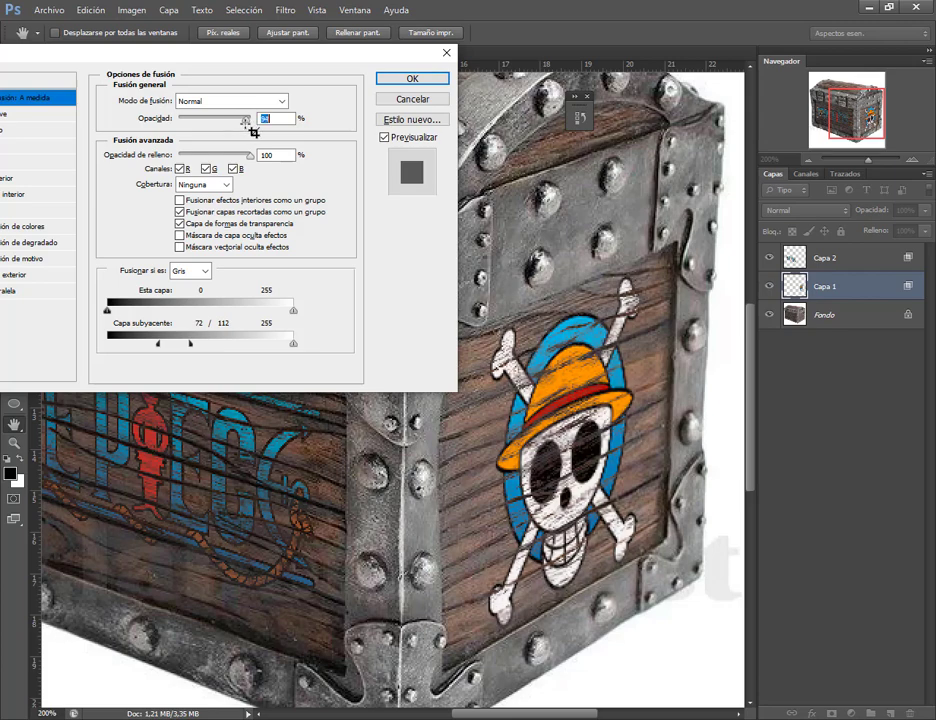
{"action": "left_click_drag", "start_coordinate": [252, 130], "coordinate": [239, 130]}
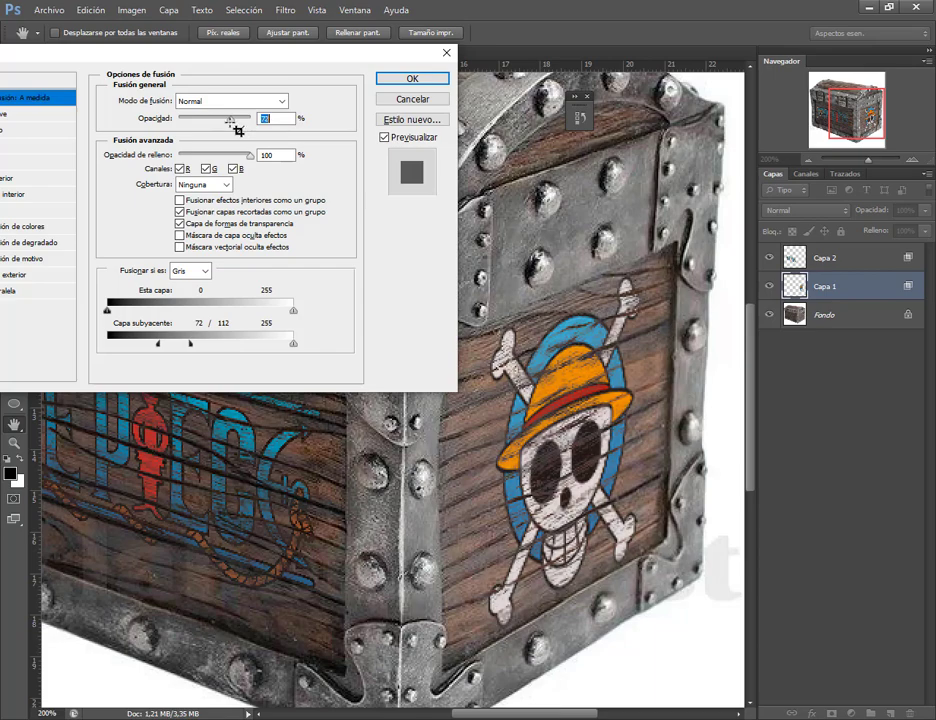
{"action": "left_click", "coordinate": [397, 78]}
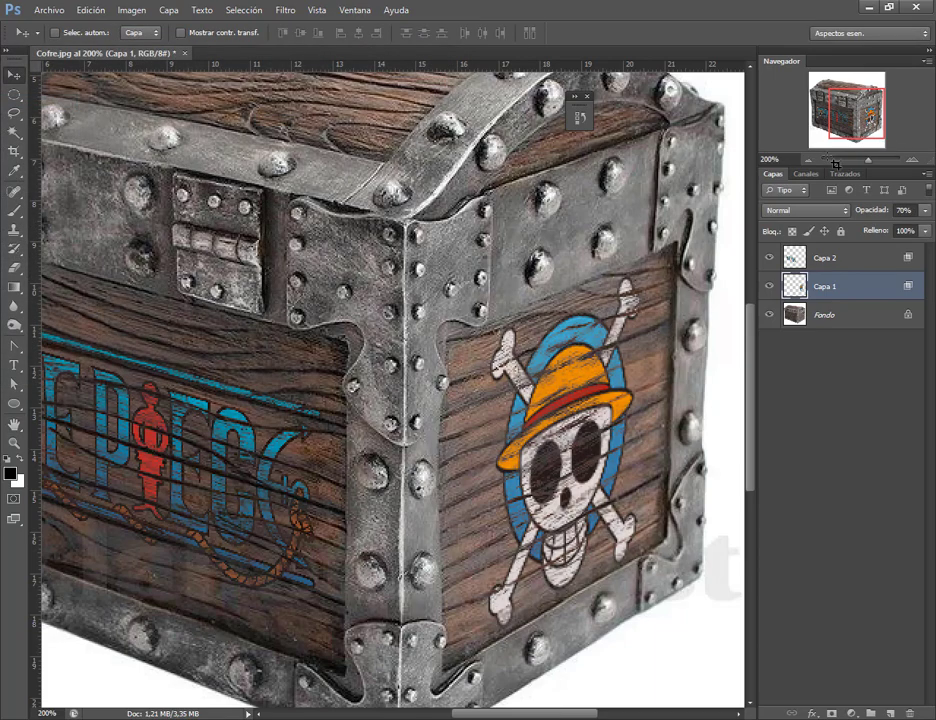
Return to actual-size view and lower the Capa 2 logo layer's opacity further
{"action": "key", "text": "ctrl+minus"}
{"action": "key", "text": "ctrl+minus"}
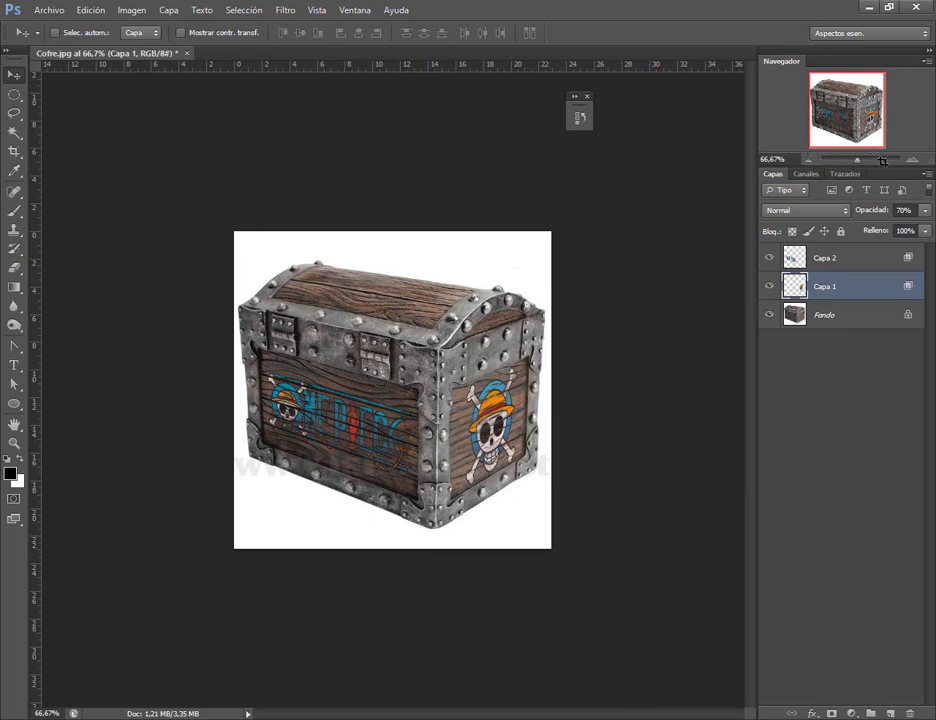
{"action": "left_click", "coordinate": [914, 159]}
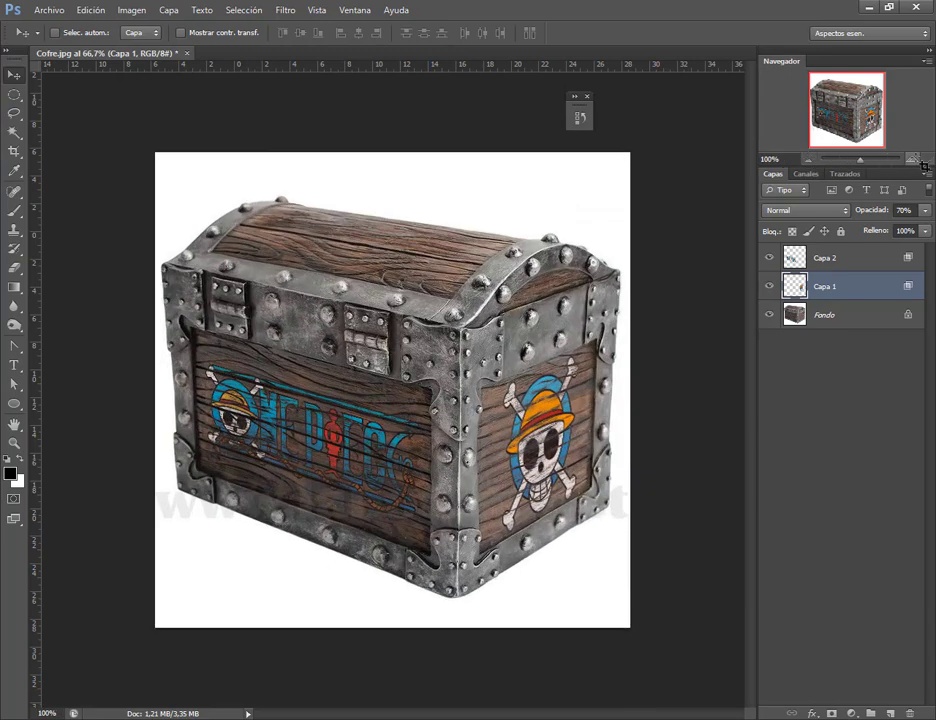
{"action": "left_click", "coordinate": [849, 264]}
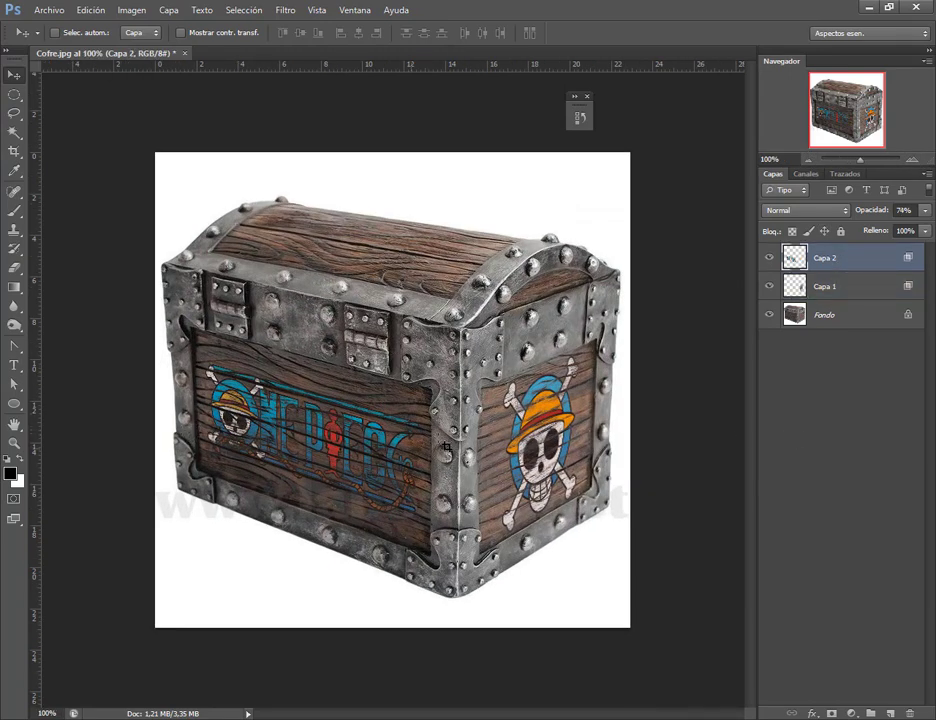
{"action": "left_click", "coordinate": [926, 211]}
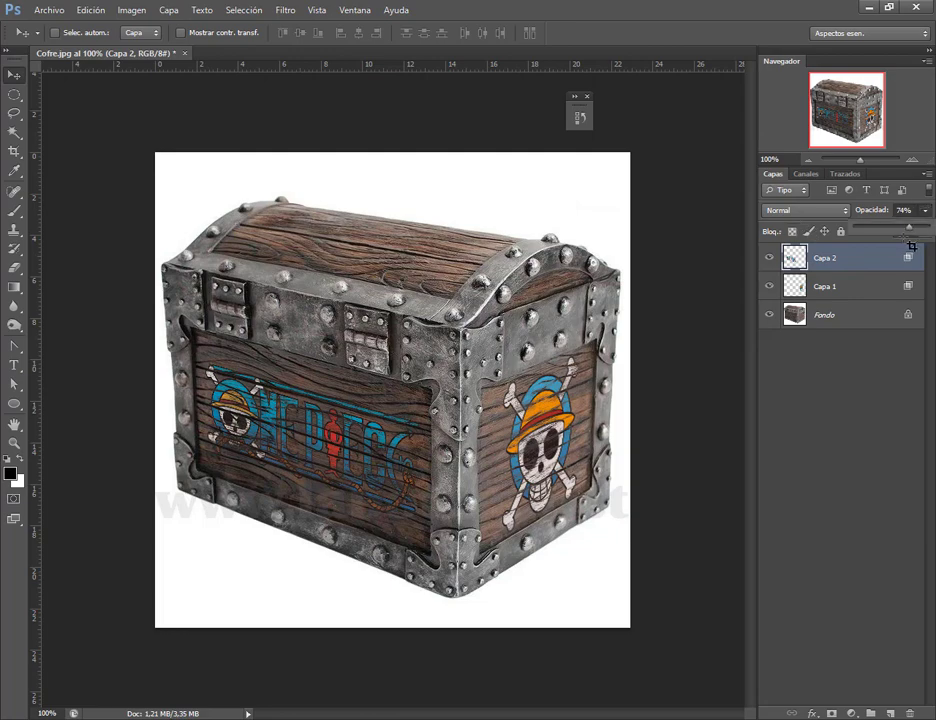
{"action": "mouse_move", "coordinate": [905, 234]}
{"action": "left_mouse_down"}
{"action": "mouse_move", "coordinate": [888, 234]}
{"action": "mouse_move", "coordinate": [911, 234]}
{"action": "left_mouse_up"}
{"action": "left_click", "coordinate": [921, 252]}
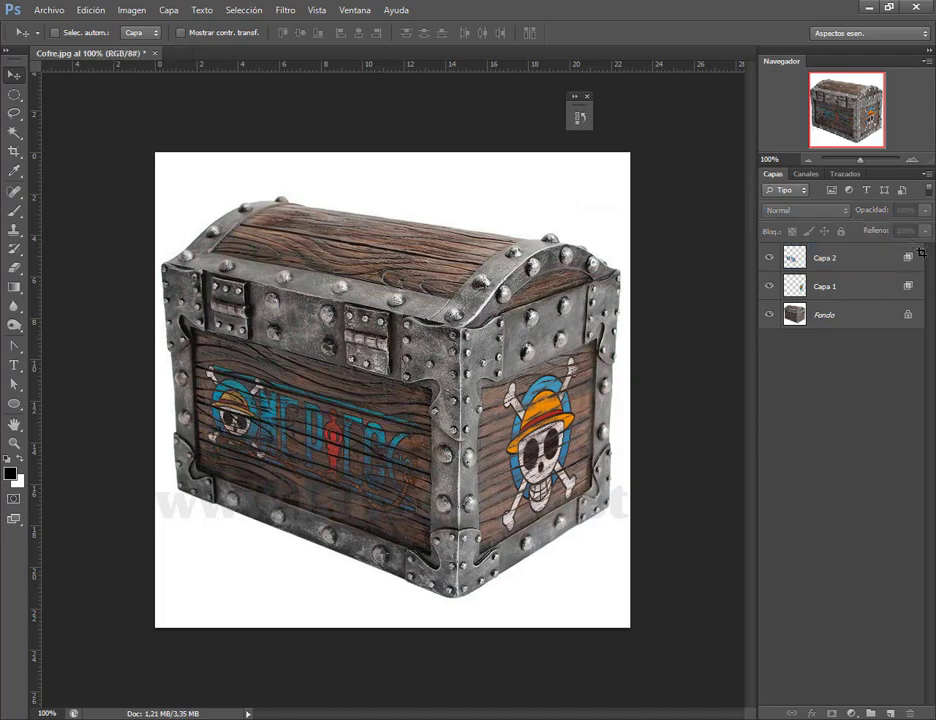
Reduce the Capa 1 skull layer's fill, then switch back to the Google Meet call in Chrome
{"action": "left_click", "coordinate": [862, 288]}
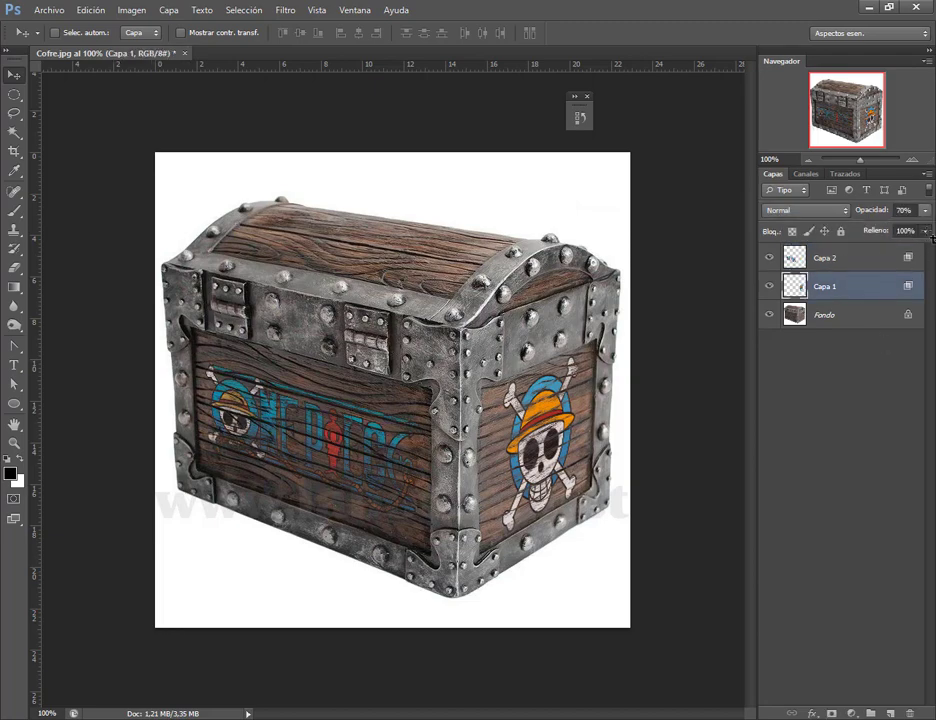
{"action": "left_click", "coordinate": [925, 231]}
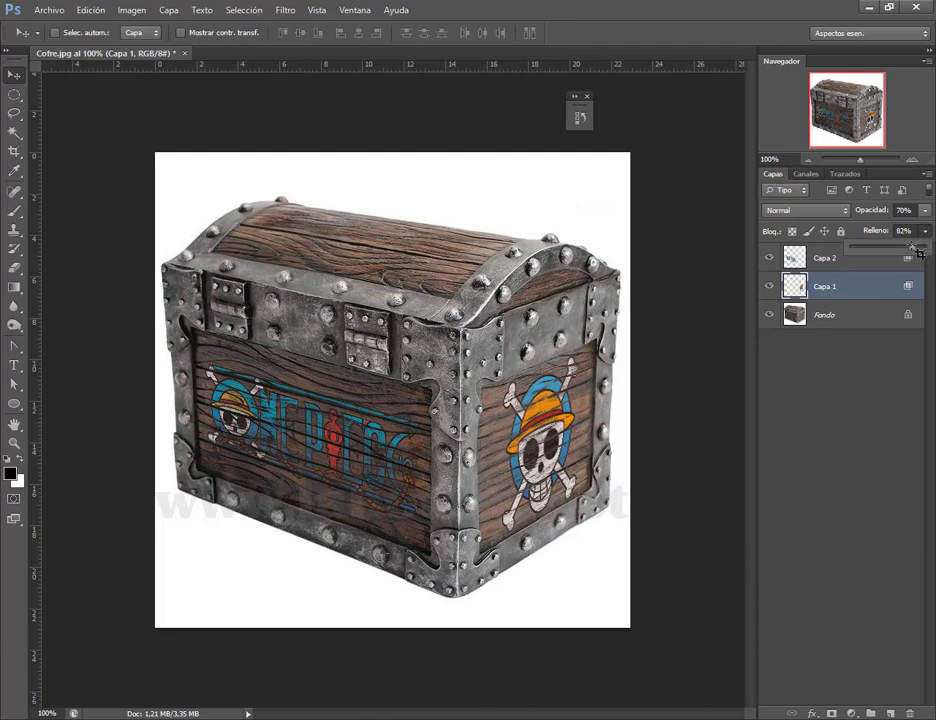
{"action": "mouse_move", "coordinate": [918, 253]}
{"action": "left_mouse_down"}
{"action": "mouse_move", "coordinate": [934, 256]}
{"action": "mouse_move", "coordinate": [926, 255]}
{"action": "left_mouse_up"}
{"action": "left_click", "coordinate": [905, 372]}
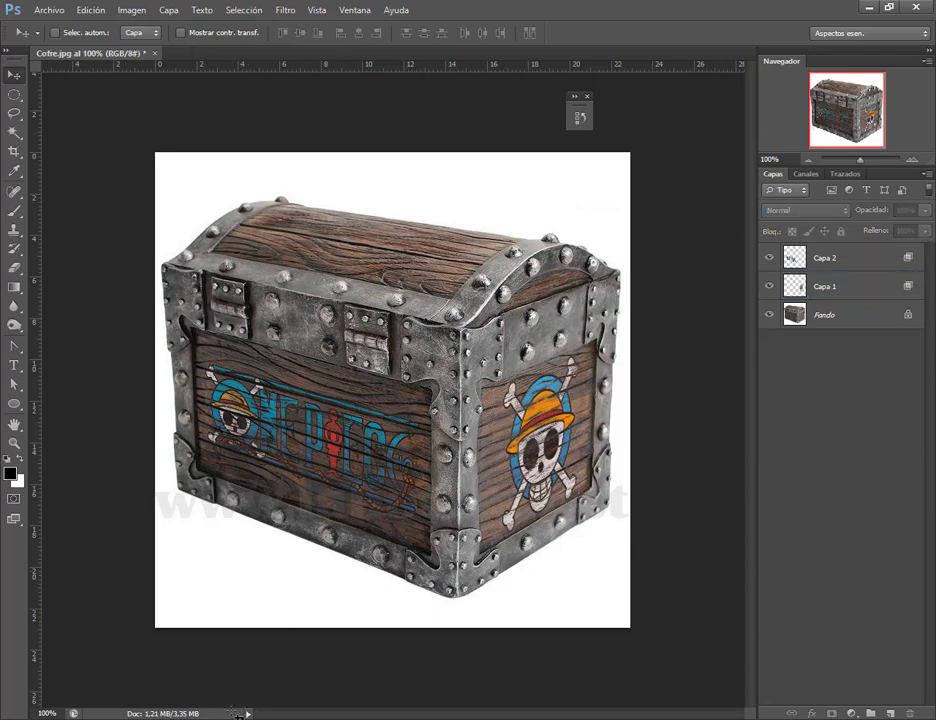
{"action": "left_click", "coordinate": [105, 640]}
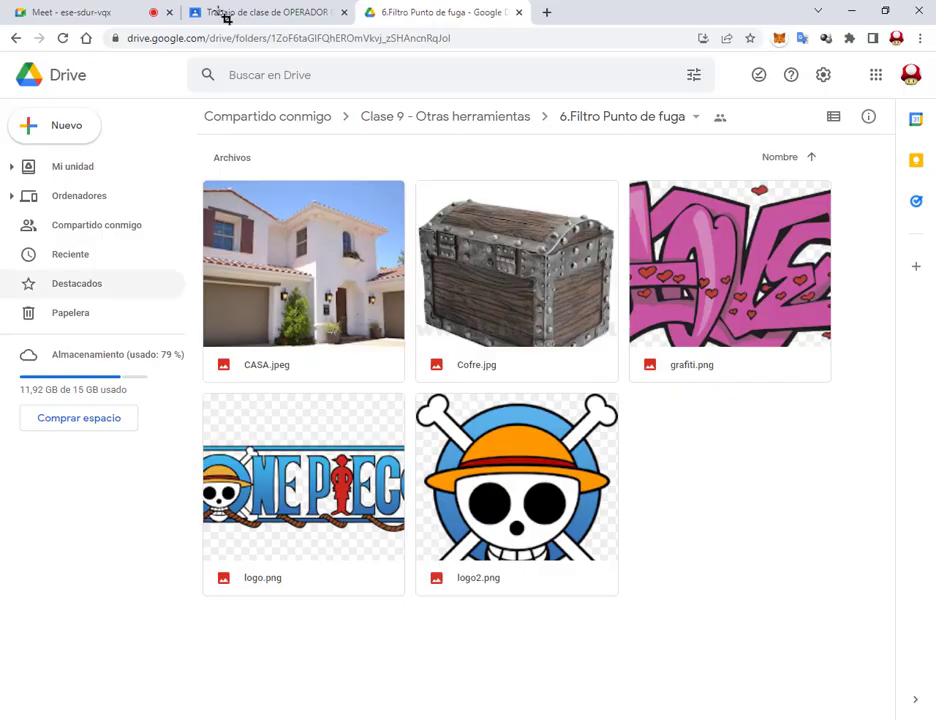
{"action": "left_click", "coordinate": [117, 12]}
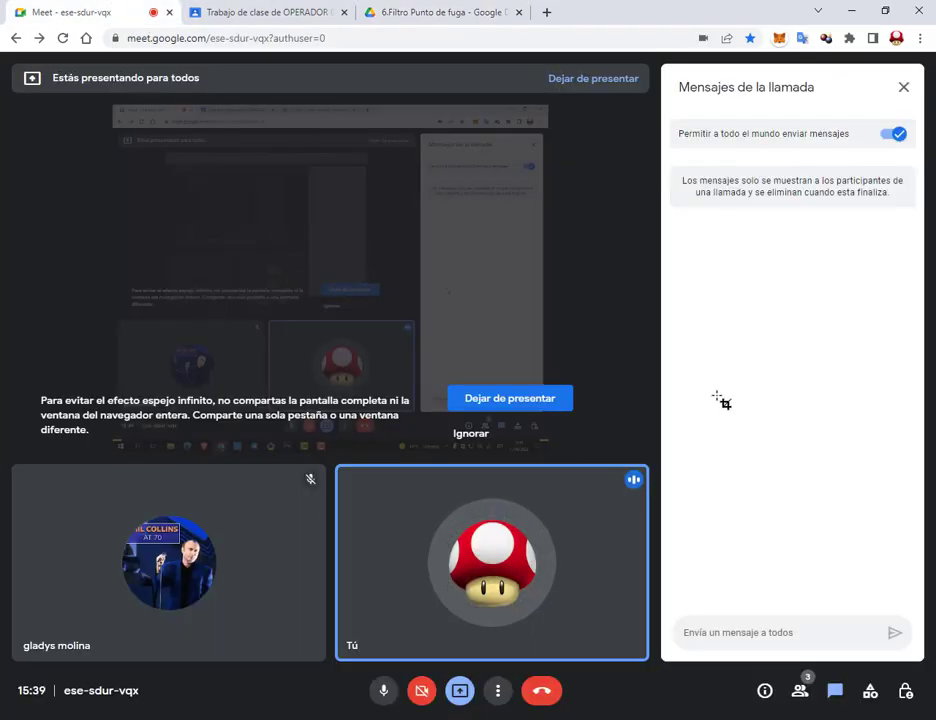
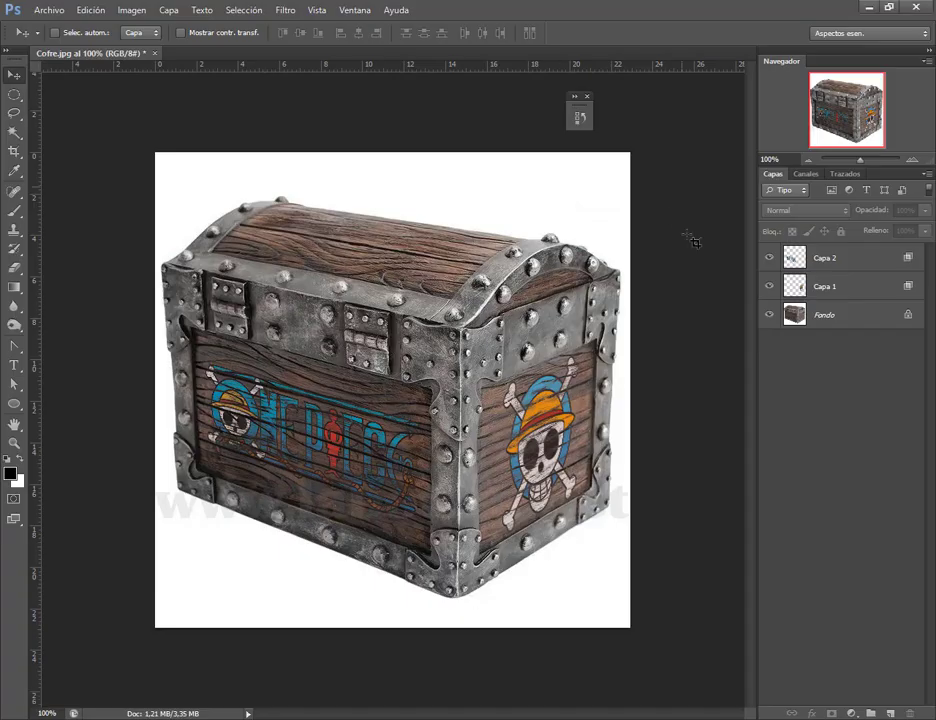
Close Cofre.jpg without saving and bring up the 6.Filtro Punto de fuga folder
{"action": "left_click", "coordinate": [155, 52]}
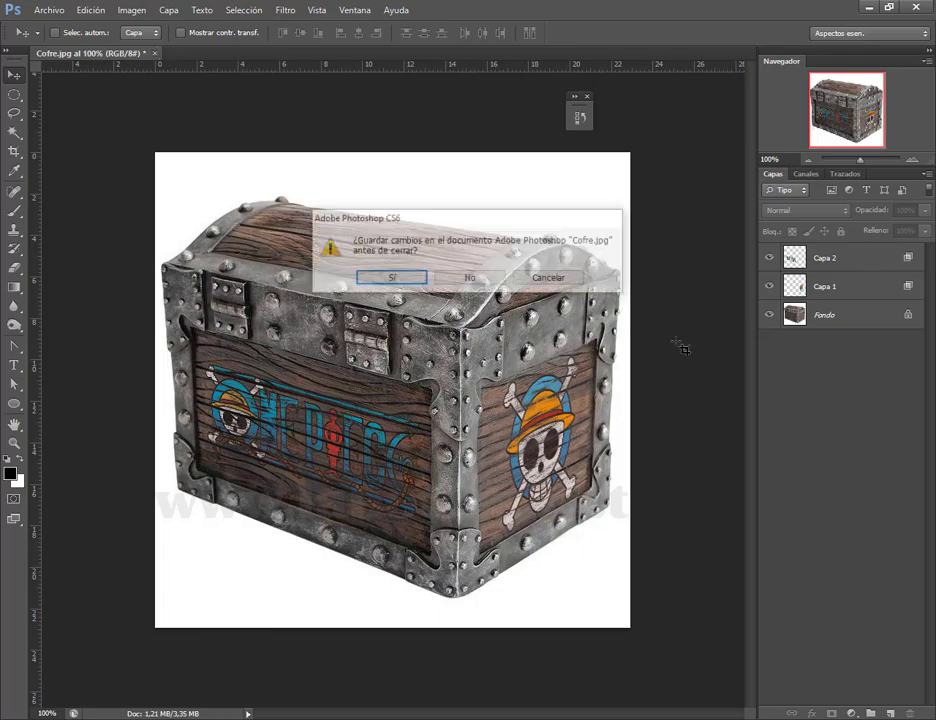
{"action": "left_click", "coordinate": [490, 278]}
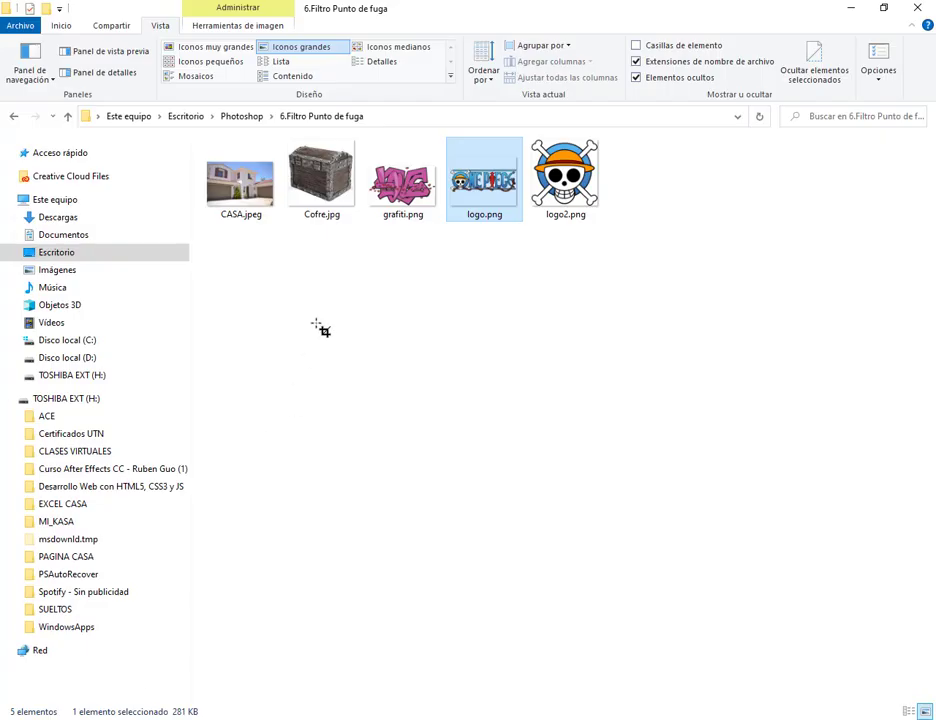
{"action": "left_click", "coordinate": [240, 180]}
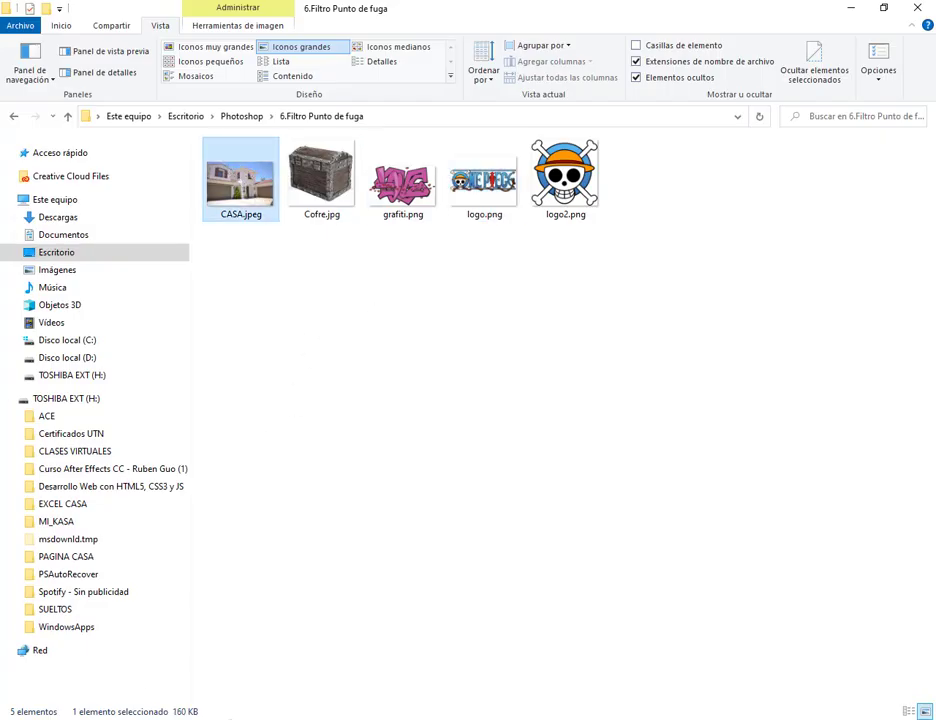
{"action": "mouse_move", "coordinate": [216, 701]}
{"action": "left_click", "coordinate": [230, 702]}
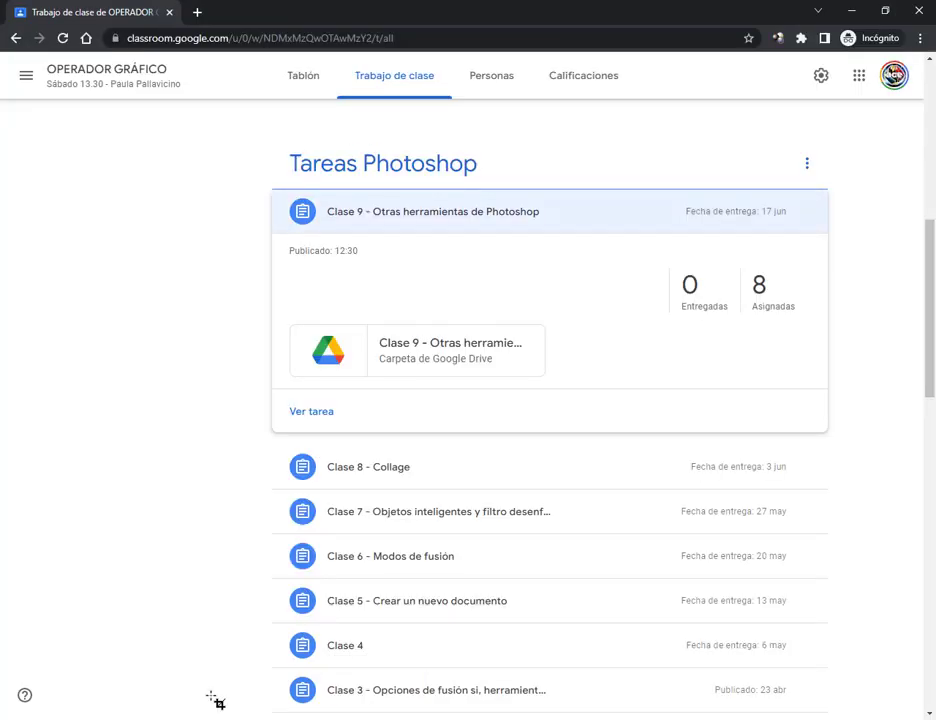
{"action": "left_click", "coordinate": [131, 668]}
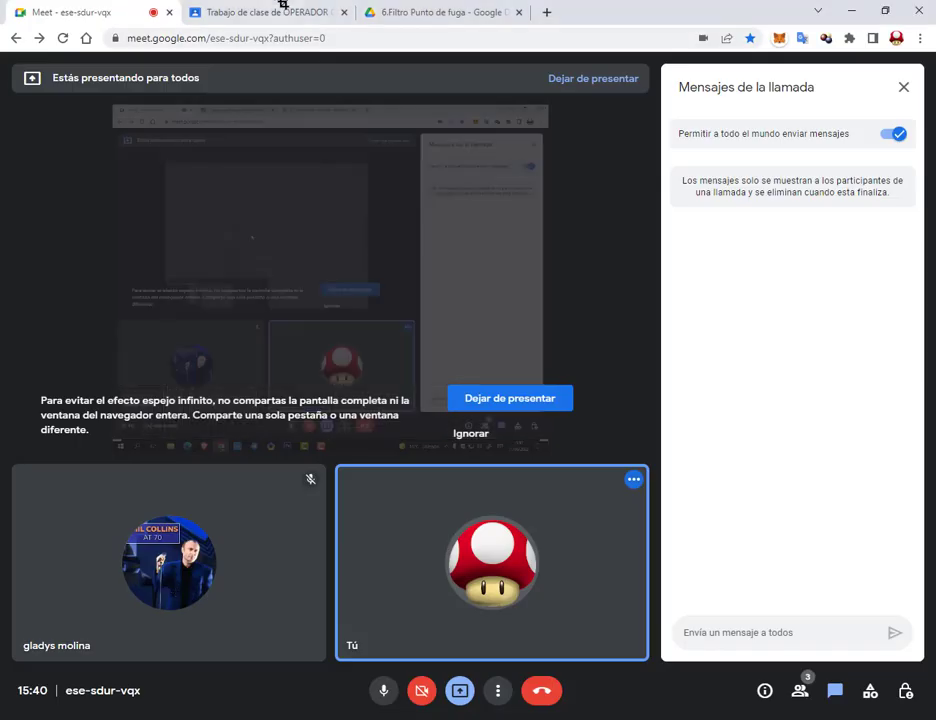
{"action": "left_click", "coordinate": [505, 9]}
{"action": "left_click", "coordinate": [277, 288]}
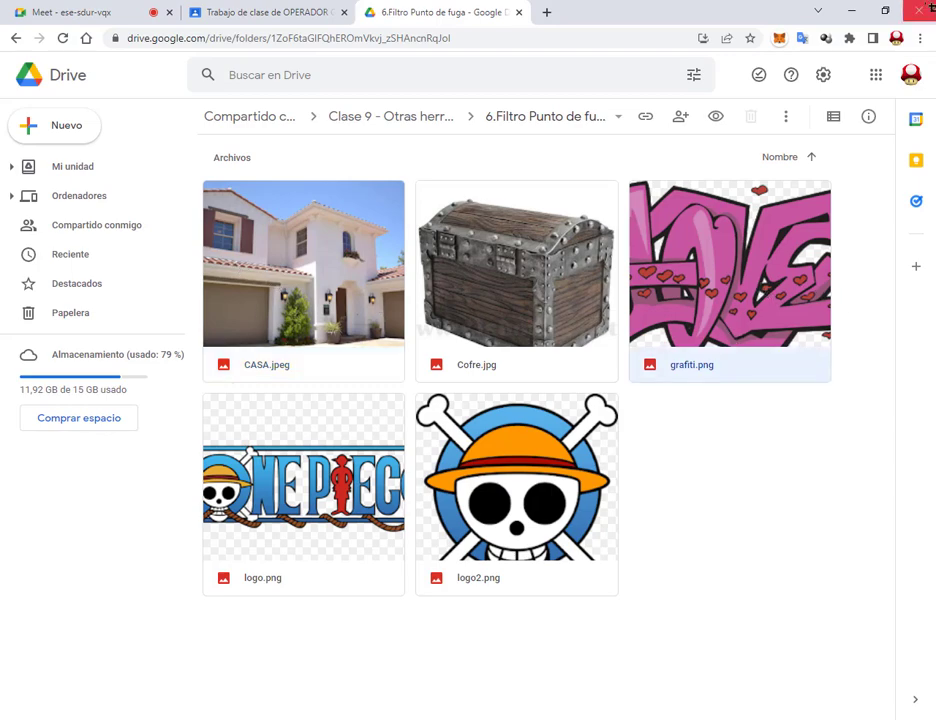
{"action": "left_click", "coordinate": [853, 10]}
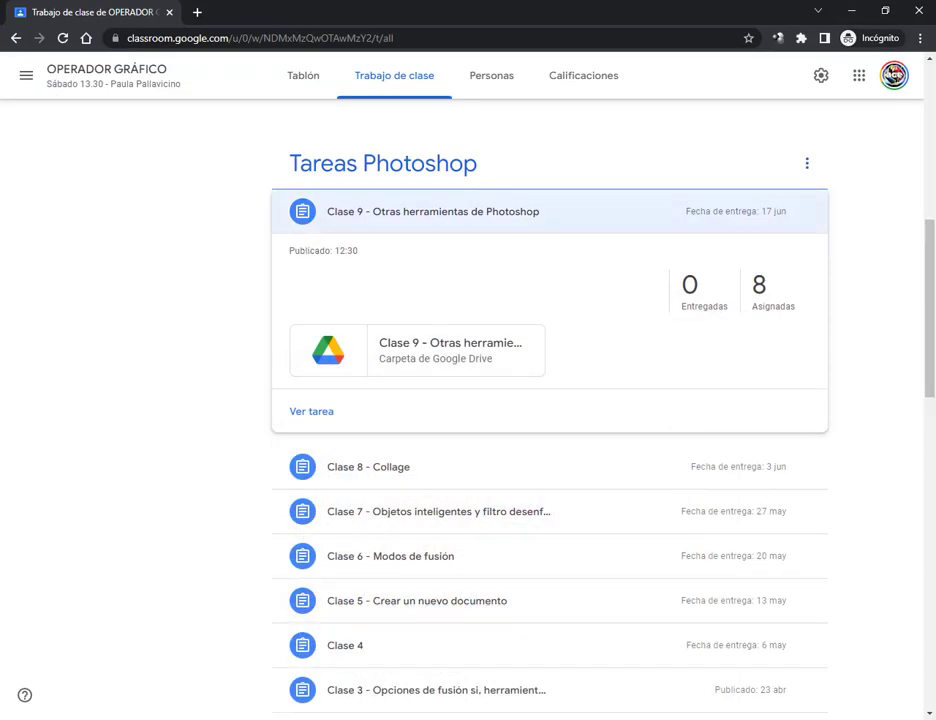
{"action": "left_click", "coordinate": [851, 10]}
{"action": "mouse_move", "coordinate": [240, 180]}
{"action": "left_mouse_down"}
{"action": "mouse_move", "coordinate": [370, 715]}
{"action": "mouse_move", "coordinate": [418, 365]}
{"action": "left_mouse_up"}
Open CASA.jpeg, add an empty Capa 1 layer, and open grafiti.png alongside it
{"action": "left_click", "coordinate": [525, 363]}
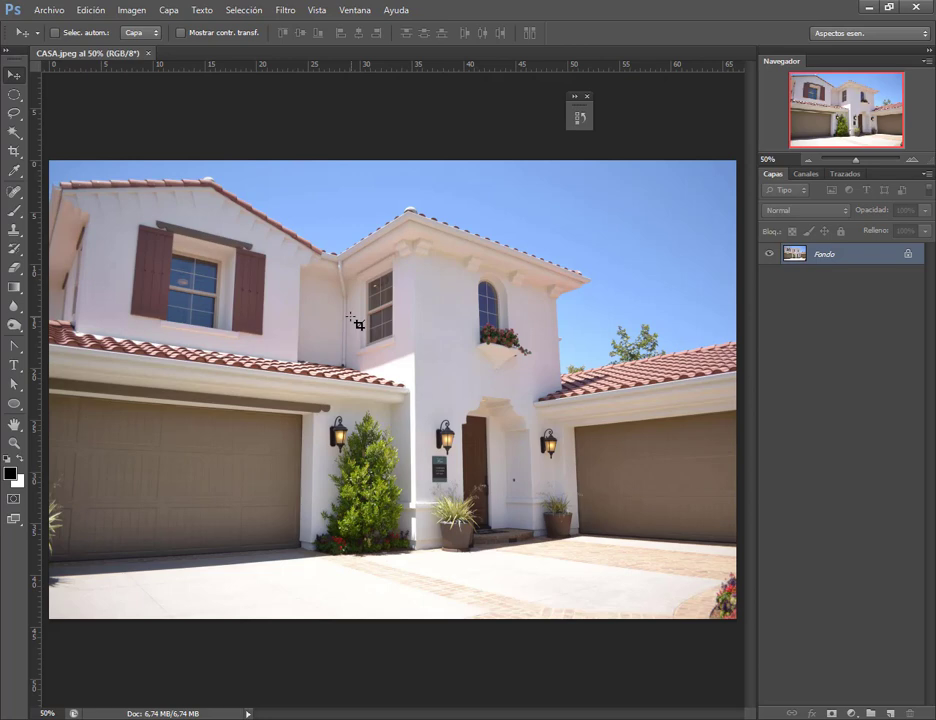
{"action": "left_click", "coordinate": [890, 713]}
{"action": "key", "text": "alt+Tab"}
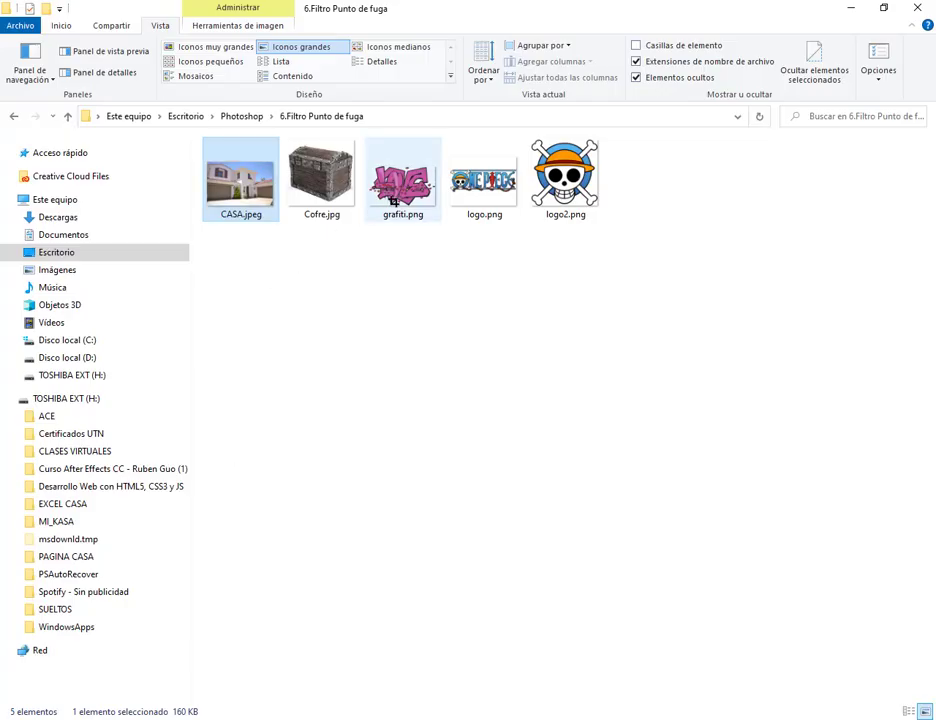
{"action": "mouse_move", "coordinate": [403, 185]}
{"action": "left_mouse_down"}
{"action": "mouse_move", "coordinate": [390, 715]}
{"action": "mouse_move", "coordinate": [366, 167]}
{"action": "left_mouse_up"}
{"action": "left_click", "coordinate": [510, 350]}
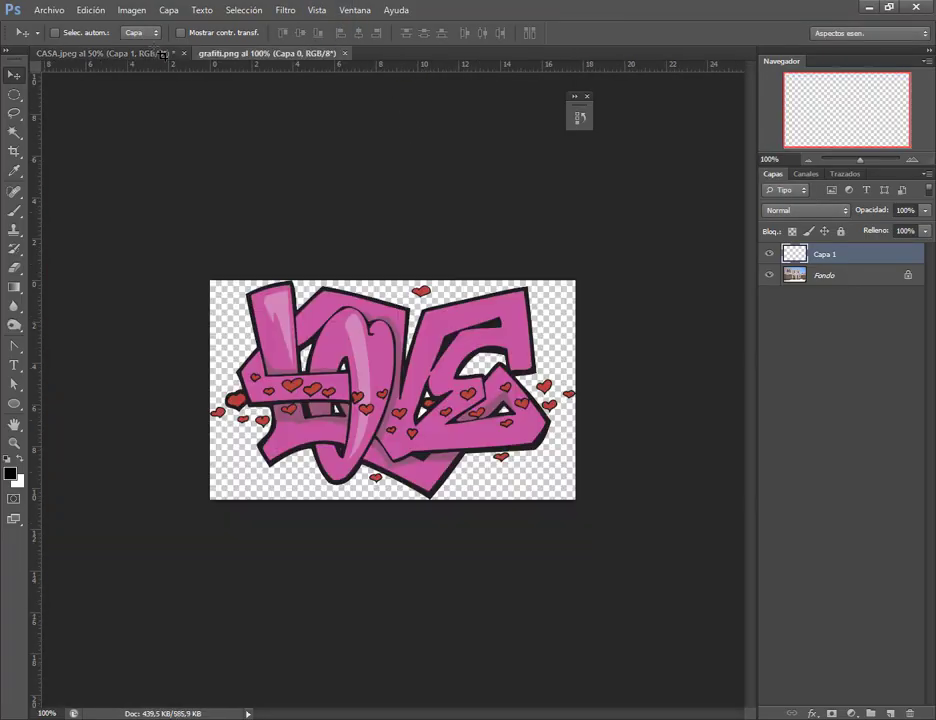
Select the whole grafiti.png canvas, copy the LOVE graffiti, and return to CASA.jpeg
{"action": "left_click", "coordinate": [100, 52]}
{"action": "left_click", "coordinate": [324, 55]}
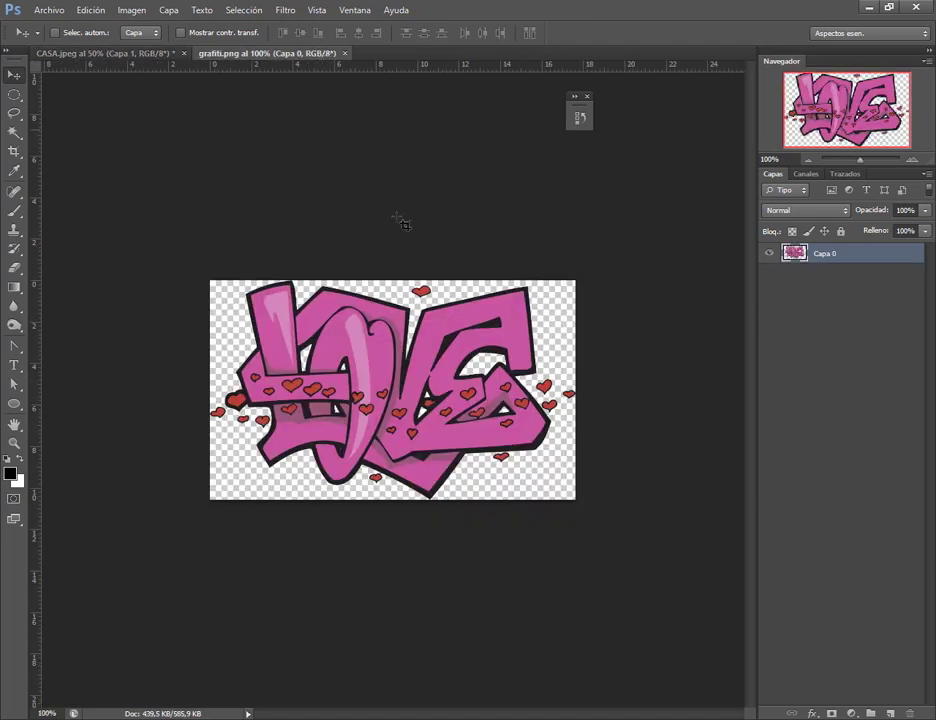
{"action": "left_click", "coordinate": [243, 10]}
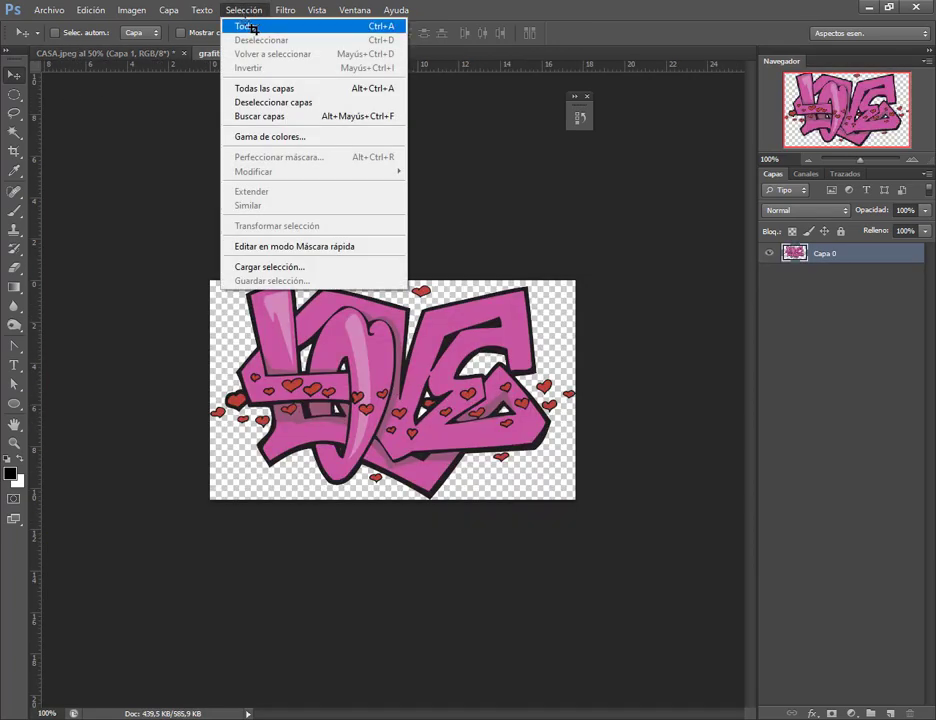
{"action": "left_click", "coordinate": [241, 25]}
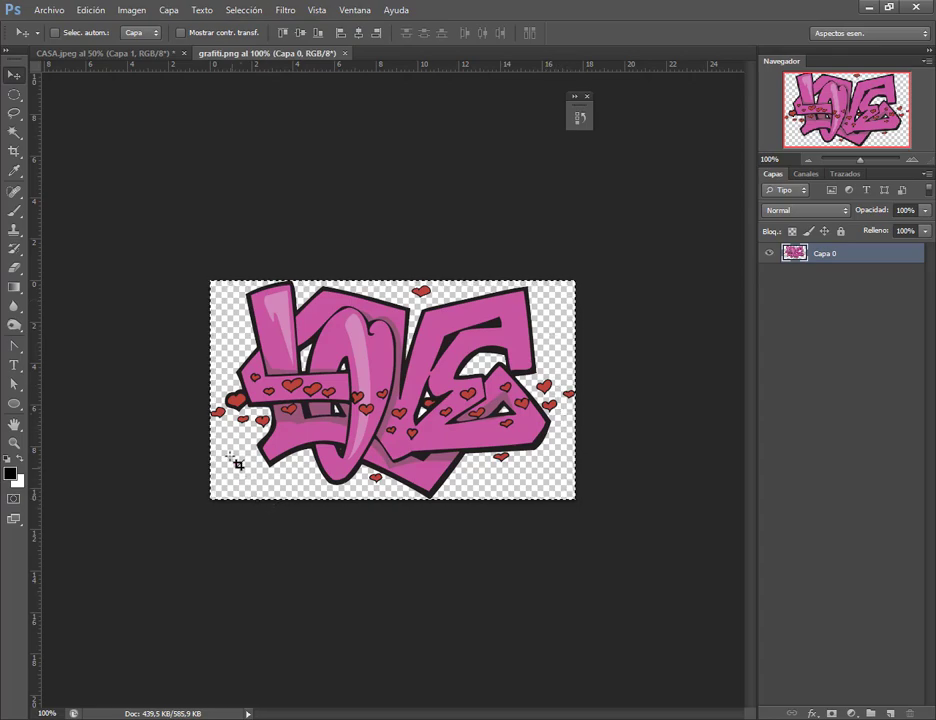
{"action": "left_click", "coordinate": [88, 10]}
{"action": "left_click", "coordinate": [98, 109]}
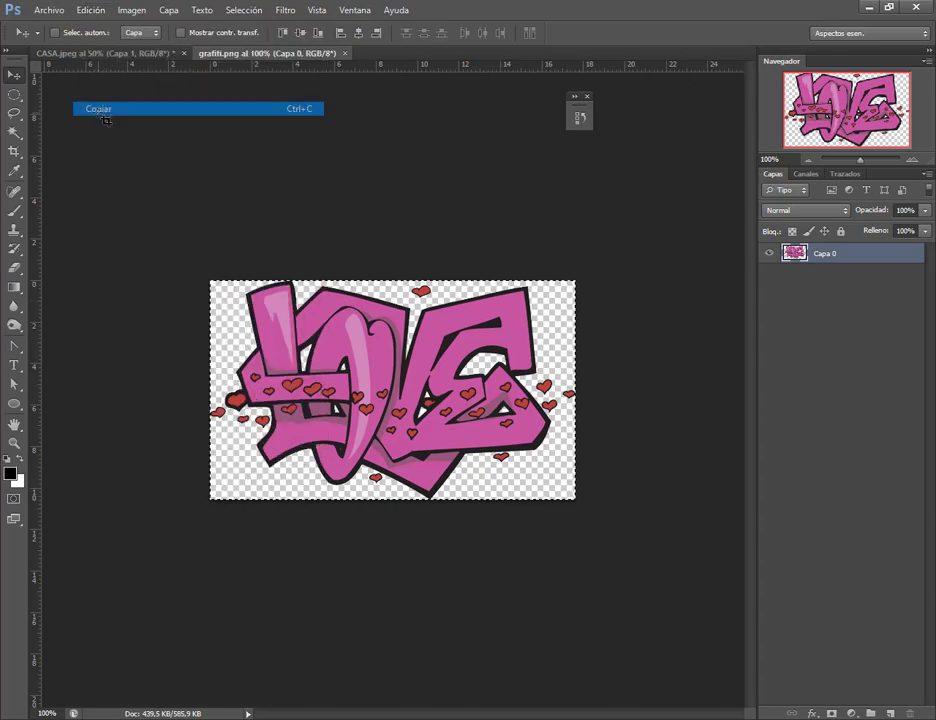
{"action": "left_click", "coordinate": [130, 56]}
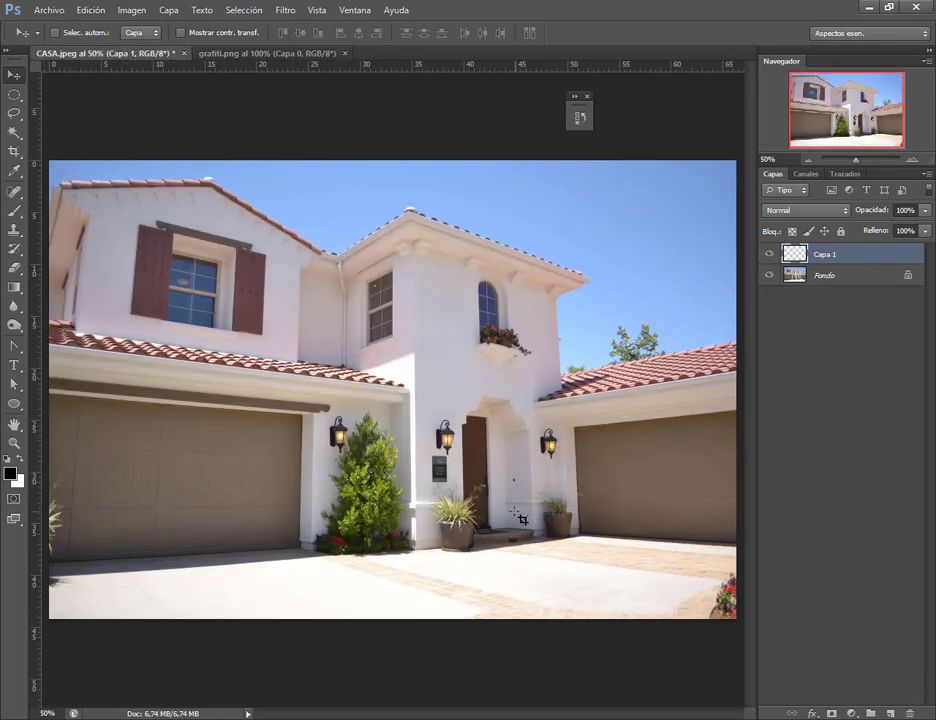
In the Vanishing Point filter, draw and fit a perspective plane over the left garage door
{"action": "left_click", "coordinate": [287, 10]}
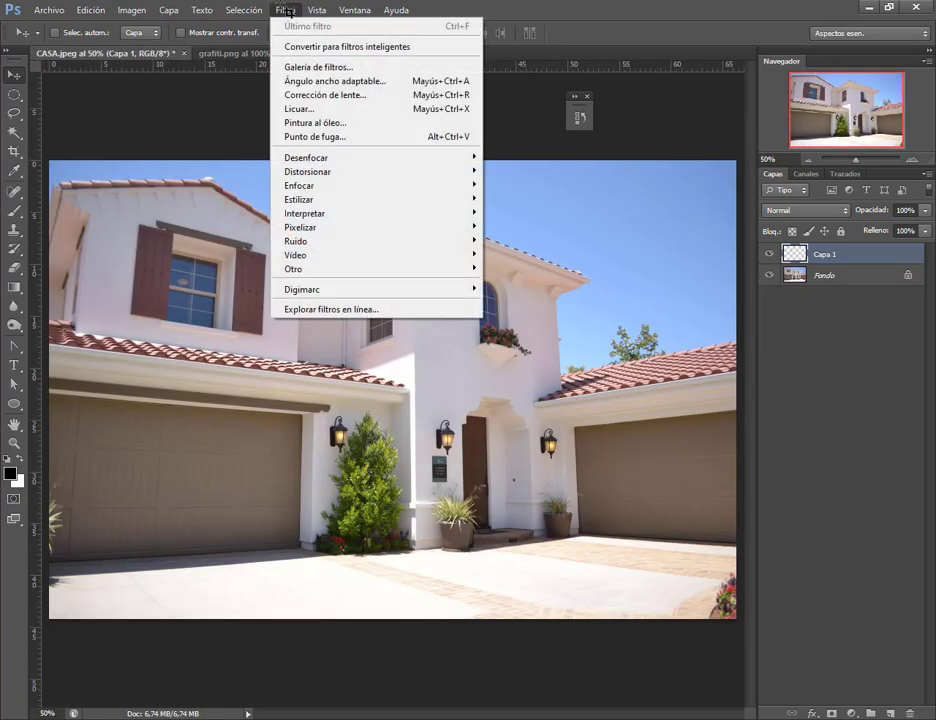
{"action": "left_click", "coordinate": [322, 137]}
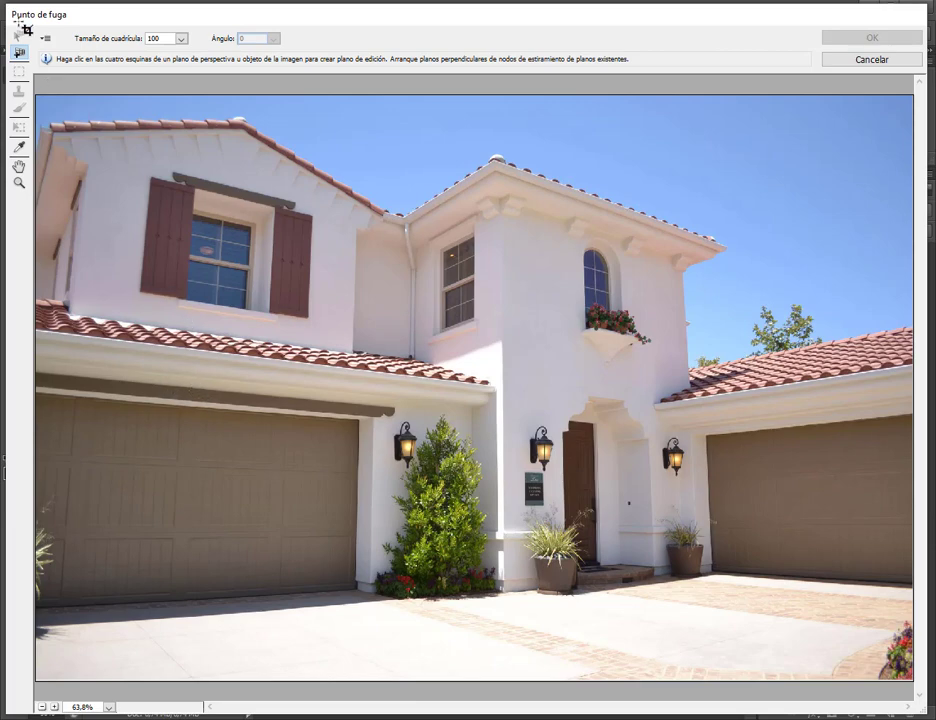
{"action": "left_click", "coordinate": [361, 424]}
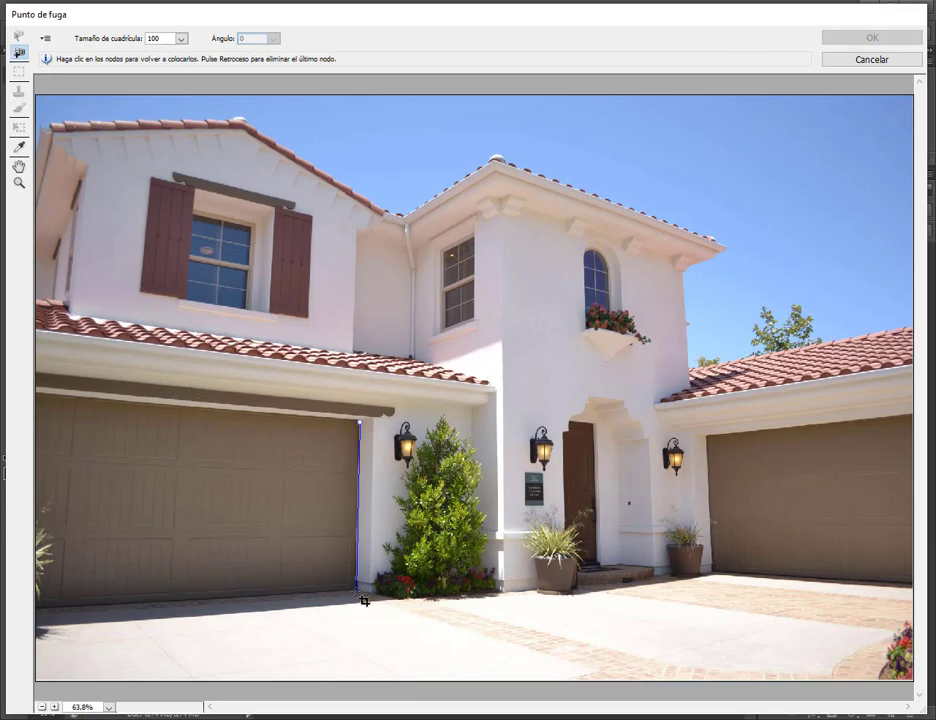
{"action": "left_click", "coordinate": [355, 592]}
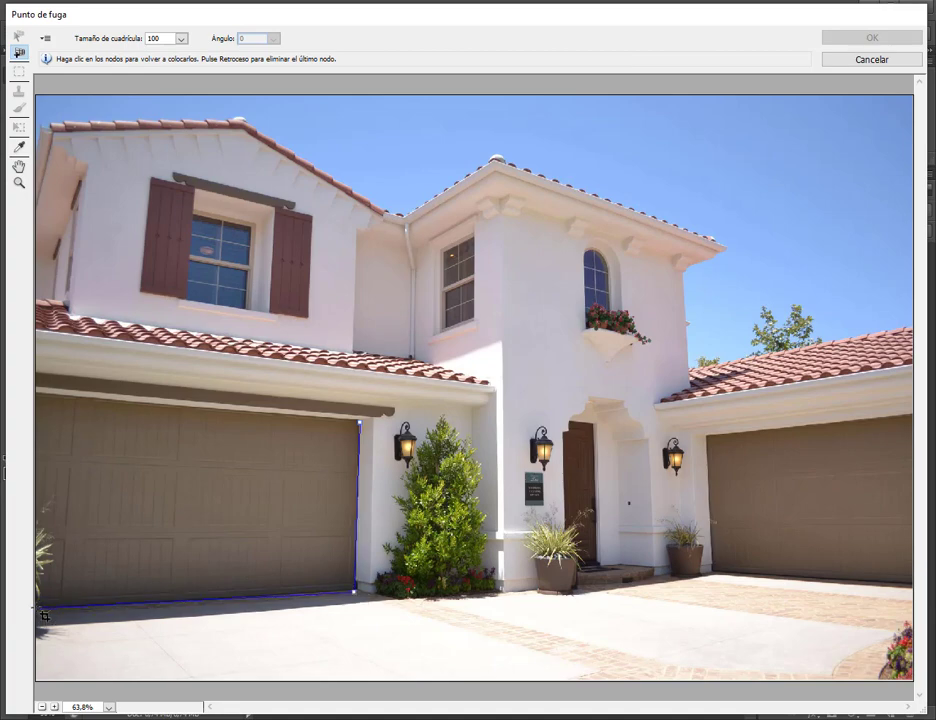
{"action": "left_click", "coordinate": [37, 607]}
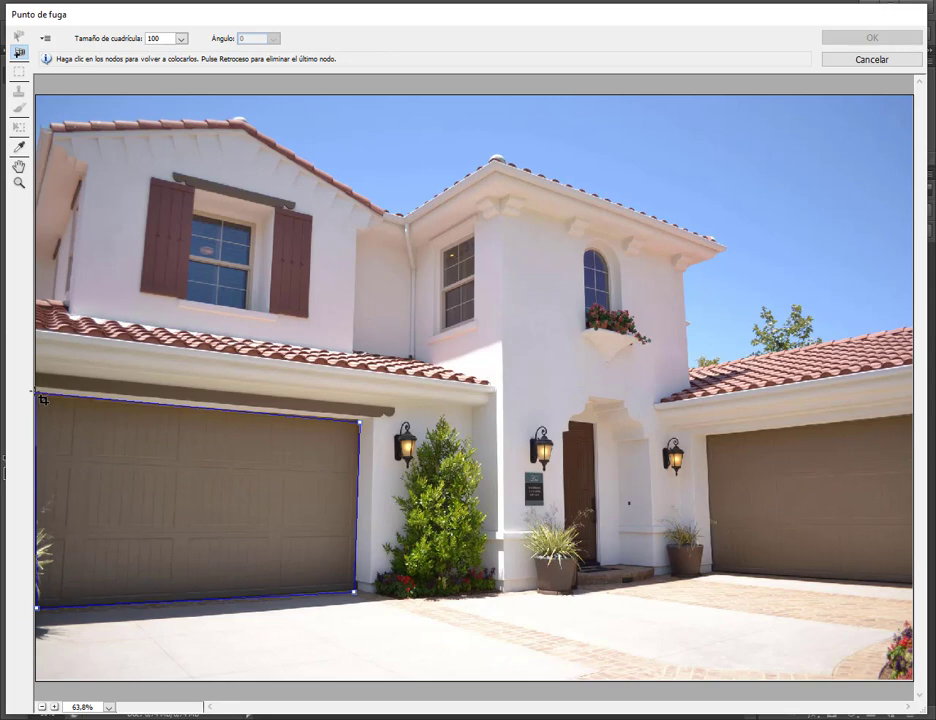
{"action": "left_click", "coordinate": [42, 399]}
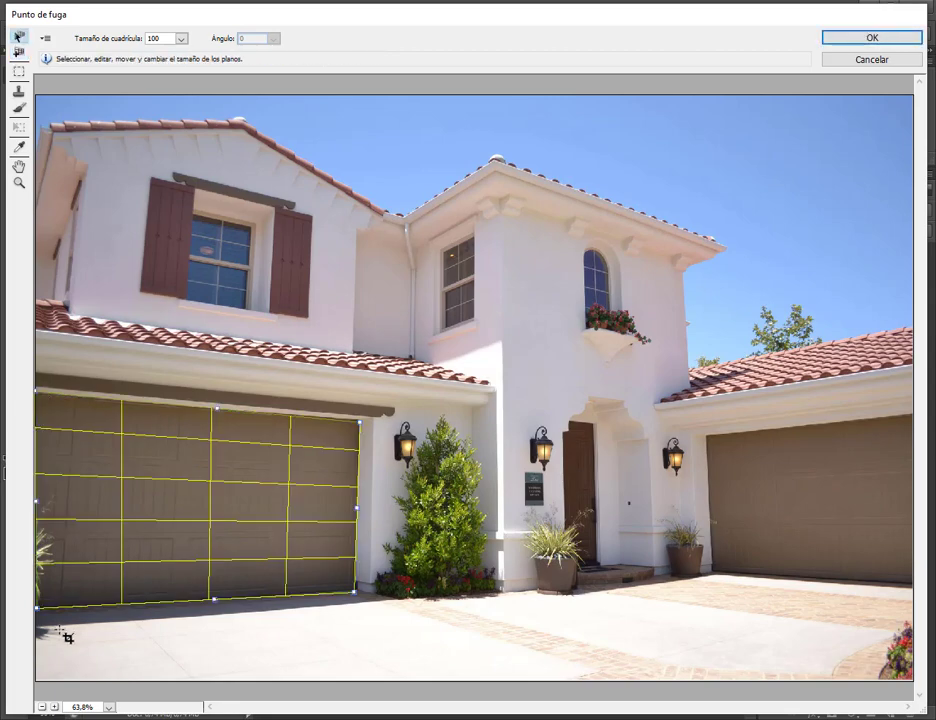
{"action": "left_click_drag", "start_coordinate": [37, 607], "coordinate": [32, 610]}
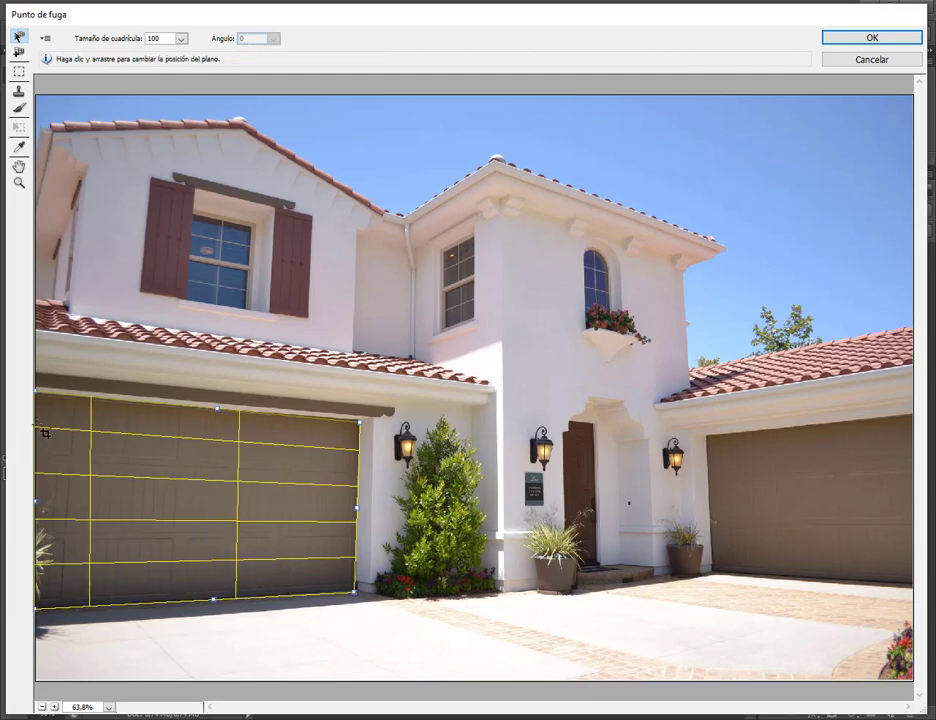
{"action": "left_click_drag", "start_coordinate": [45, 400], "coordinate": [58, 403]}
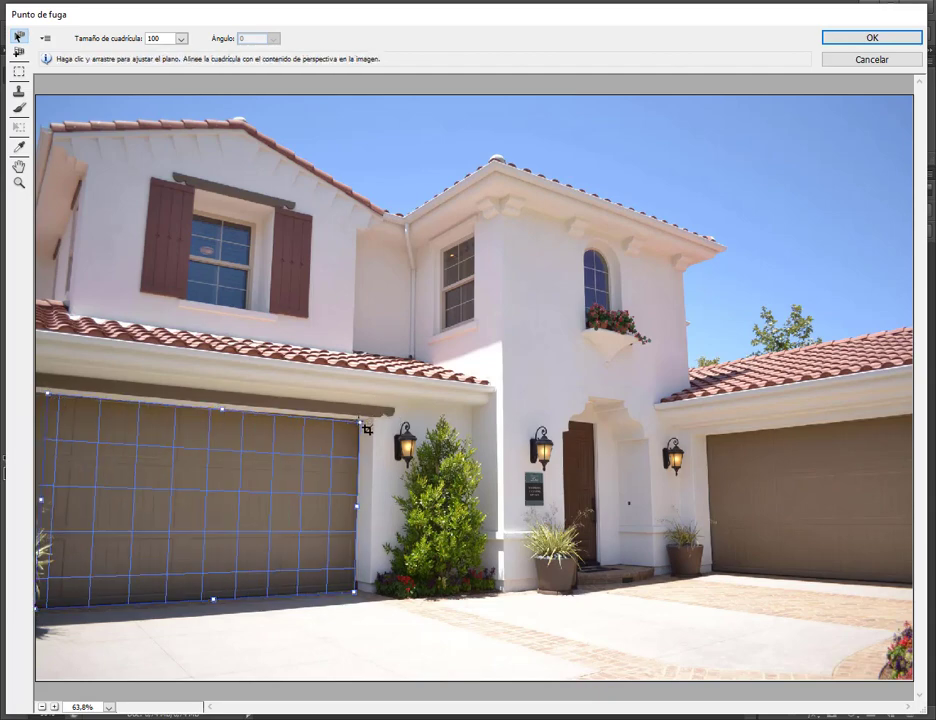
{"action": "left_click_drag", "start_coordinate": [362, 421], "coordinate": [361, 420]}
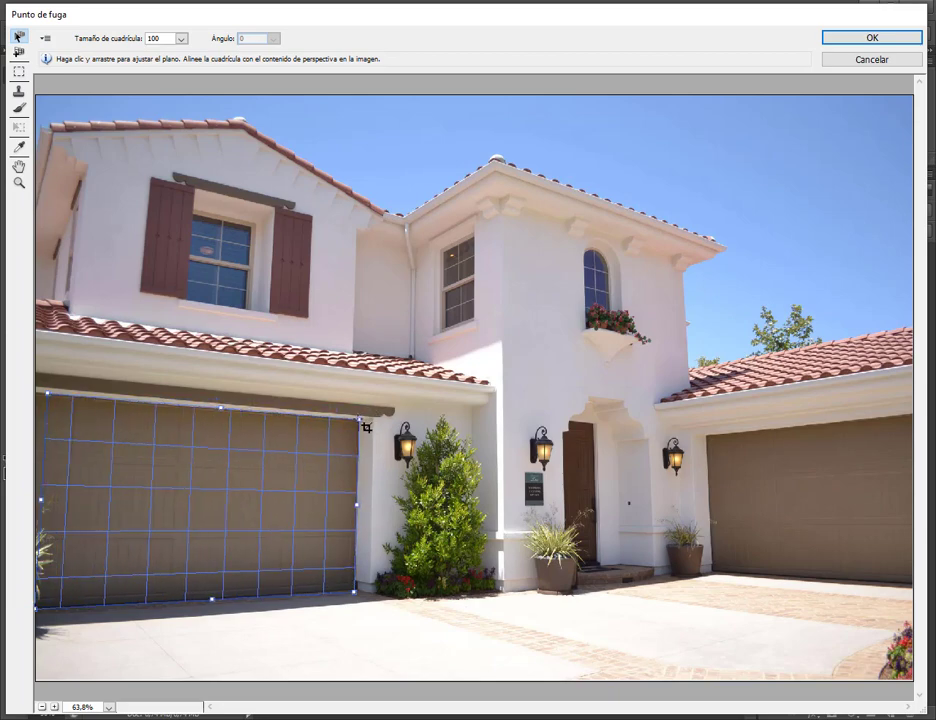
{"action": "mouse_move", "coordinate": [358, 596]}
{"action": "left_mouse_down"}
{"action": "mouse_move", "coordinate": [354, 570]}
{"action": "mouse_move", "coordinate": [360, 593]}
{"action": "left_mouse_up"}
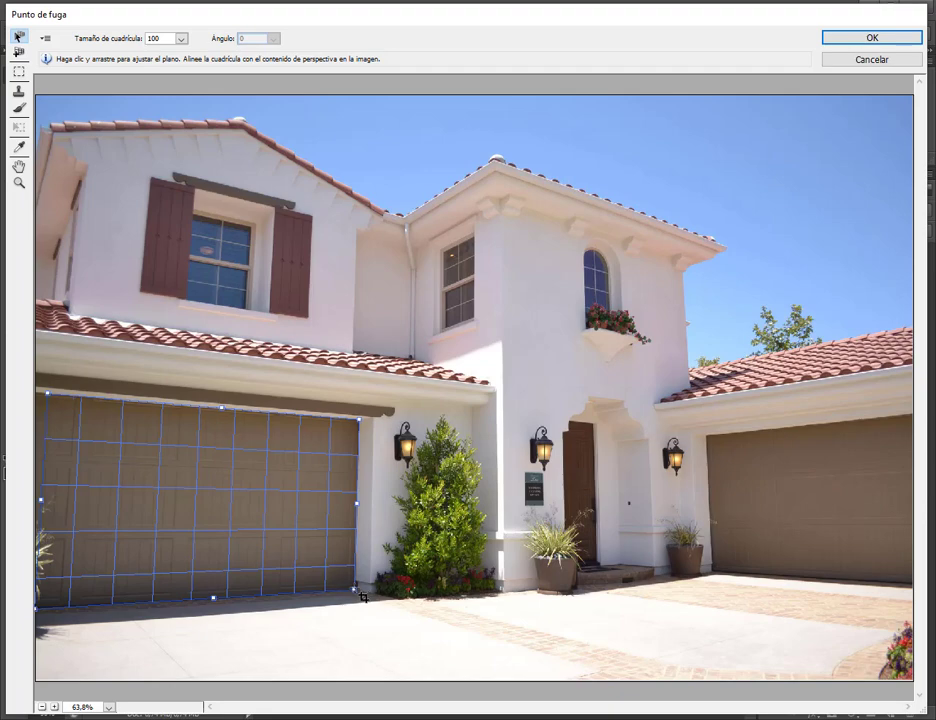
{"action": "mouse_move", "coordinate": [44, 612]}
{"action": "left_mouse_down"}
{"action": "mouse_move", "coordinate": [46, 597]}
{"action": "mouse_move", "coordinate": [42, 617]}
{"action": "left_mouse_up"}
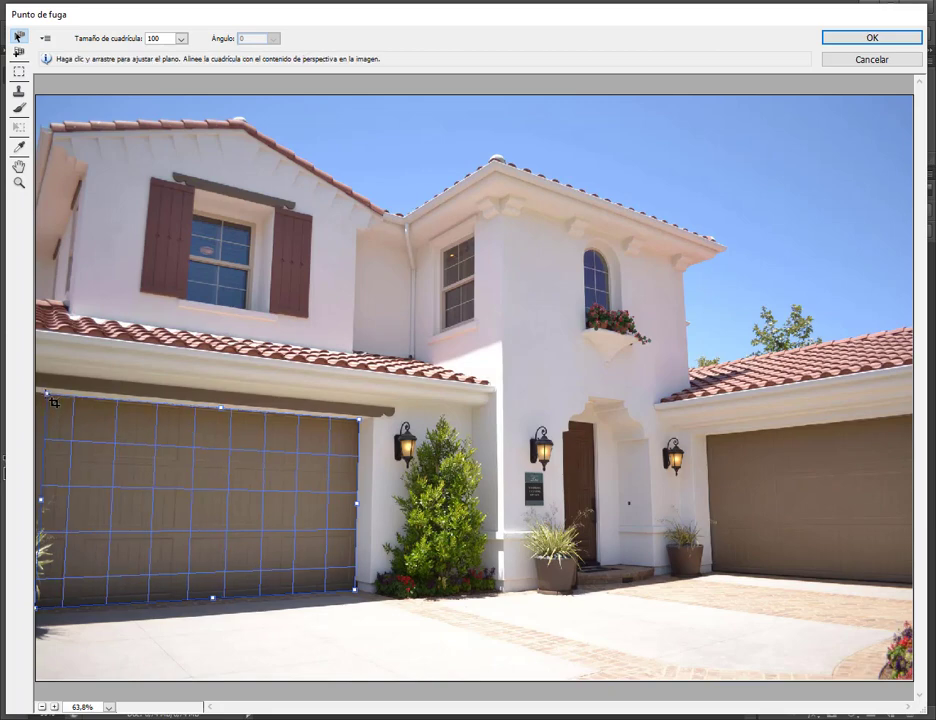
{"action": "left_click_drag", "start_coordinate": [55, 401], "coordinate": [53, 403]}
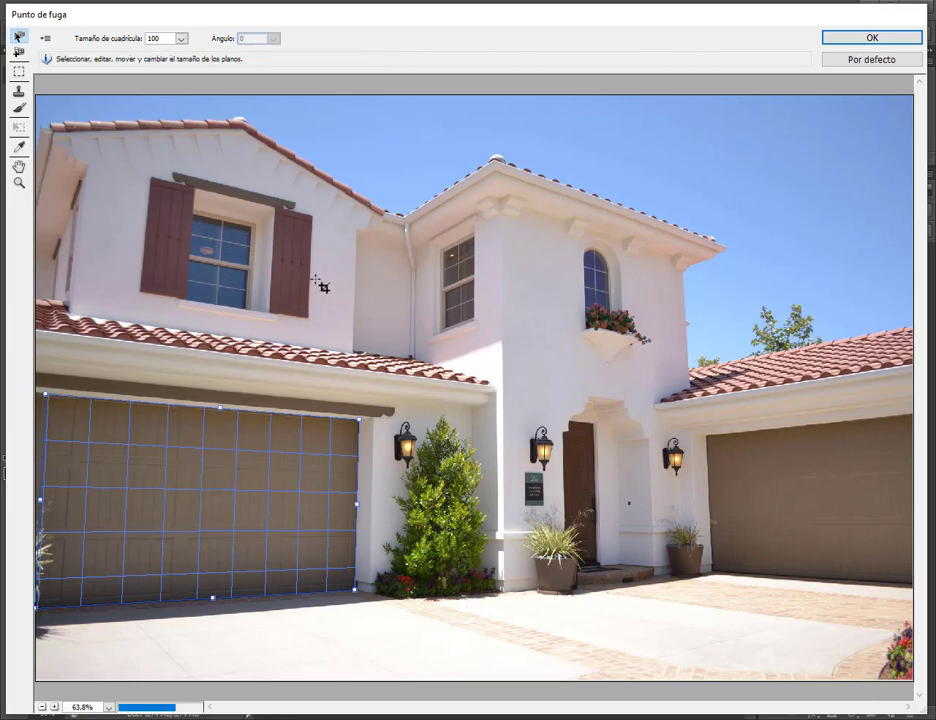
Paste the LOVE graffiti onto the left-door plane and apply it to Capa 1
{"action": "key", "text": "ctrl+v"}
{"action": "mouse_move", "coordinate": [177, 180]}
{"action": "left_mouse_down"}
{"action": "mouse_move", "coordinate": [238, 518]}
{"action": "mouse_move", "coordinate": [232, 535]}
{"action": "left_mouse_up"}
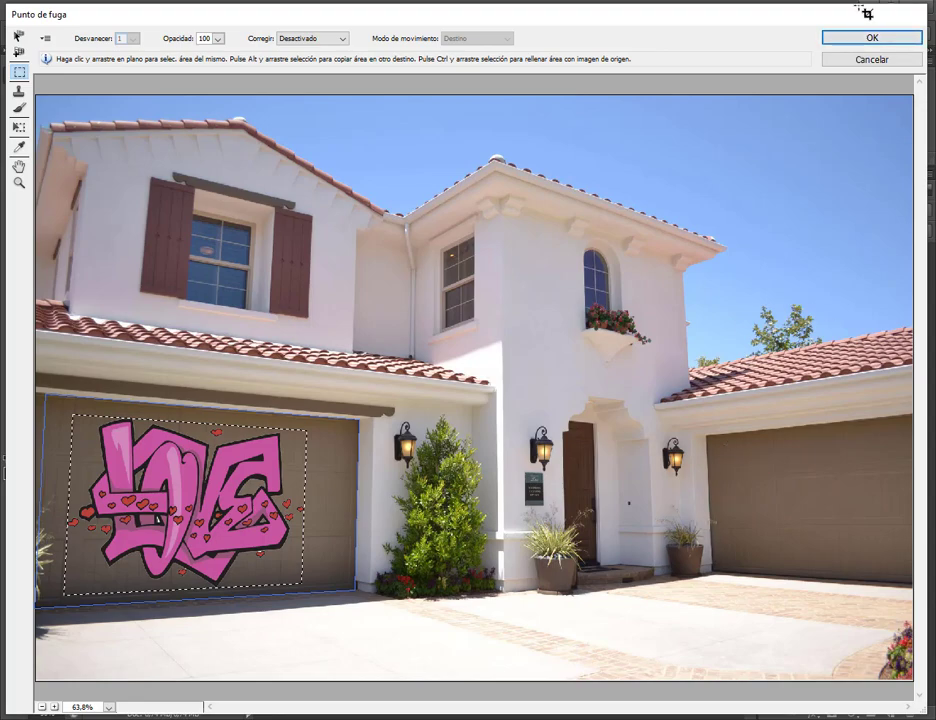
{"action": "left_click", "coordinate": [867, 38]}
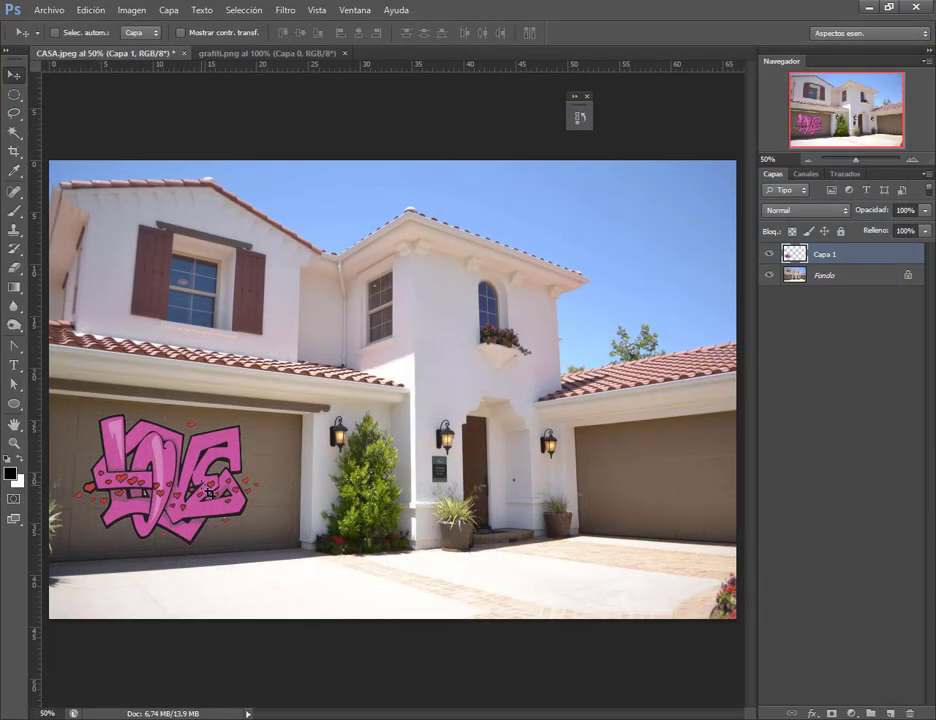
Add an empty Capa 2 layer to CASA.jpeg and open logo2.png in Photoshop
{"action": "left_click", "coordinate": [914, 160]}
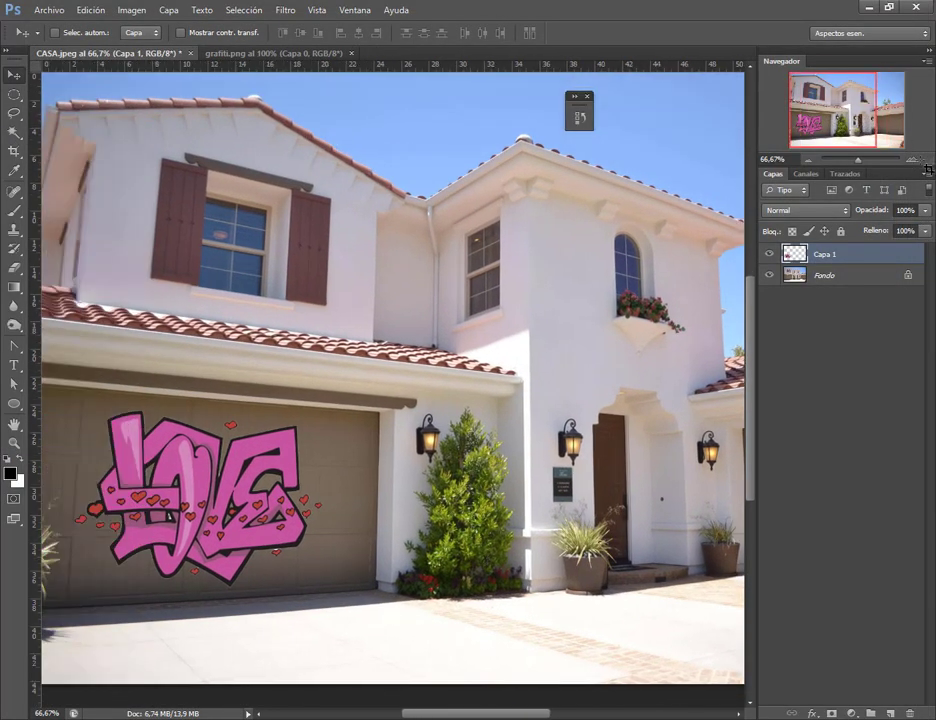
{"action": "left_click", "coordinate": [914, 160]}
{"action": "mouse_move", "coordinate": [849, 126]}
{"action": "left_mouse_down"}
{"action": "mouse_move", "coordinate": [838, 141]}
{"action": "mouse_move", "coordinate": [876, 245]}
{"action": "left_mouse_up"}
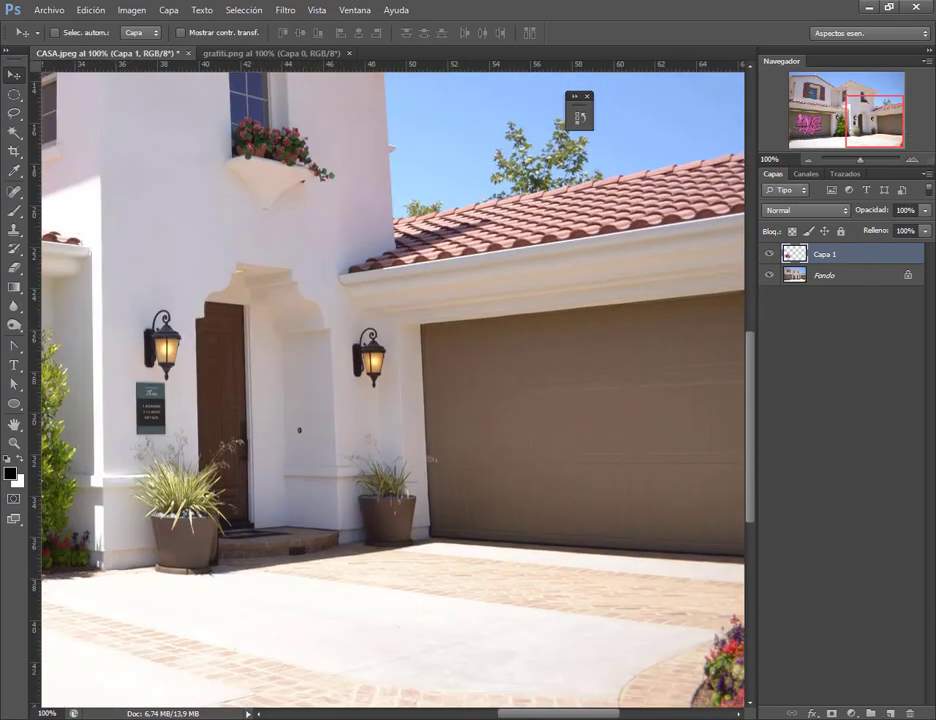
{"action": "left_click", "coordinate": [890, 712]}
{"action": "left_click", "coordinate": [807, 160]}
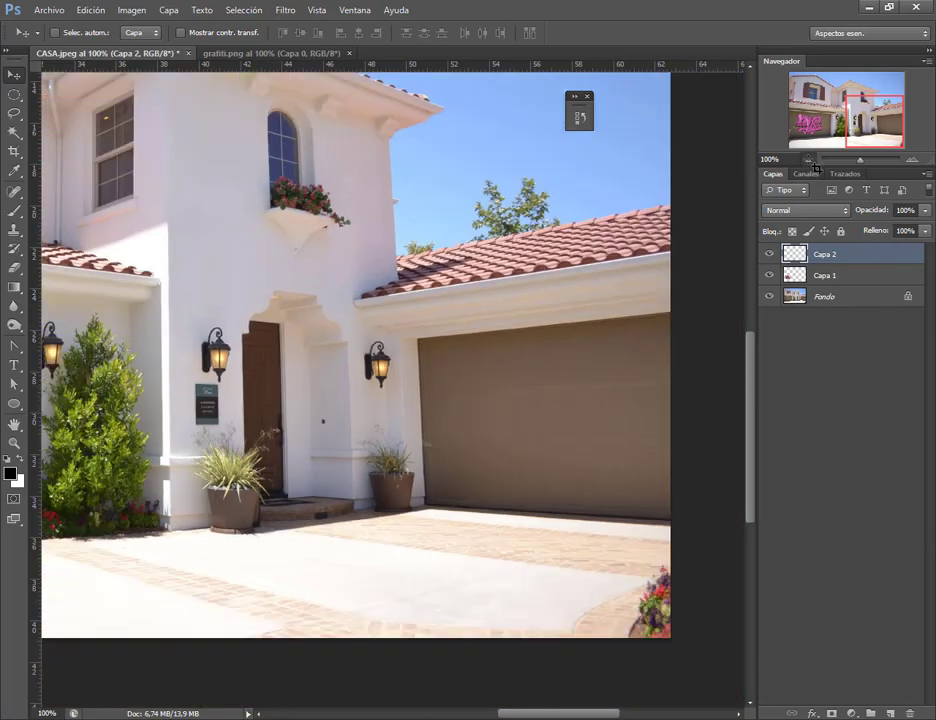
{"action": "key", "text": "alt+Tab"}
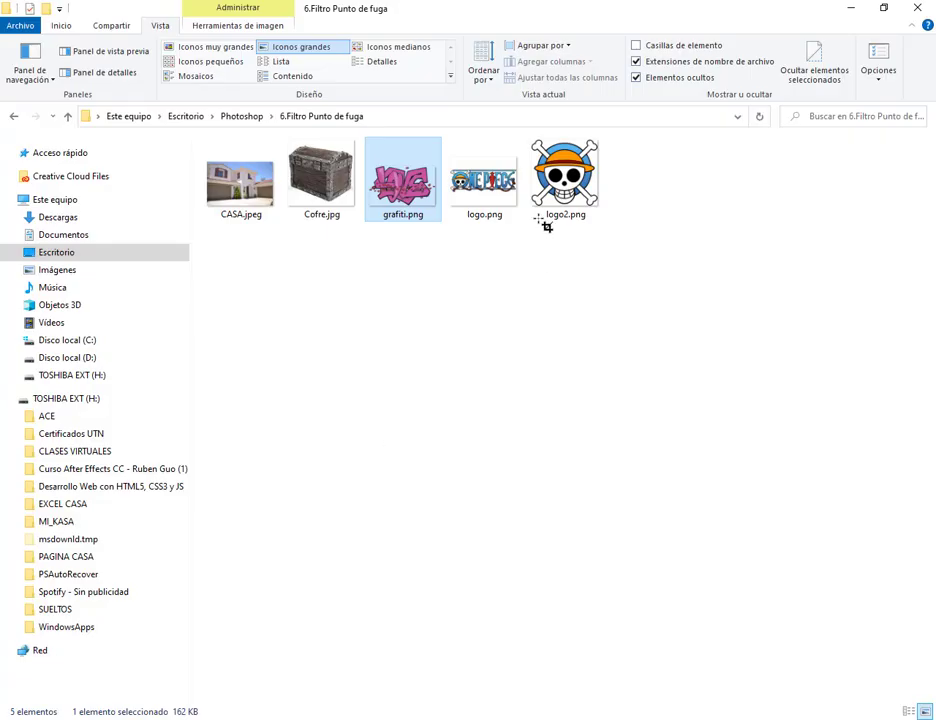
{"action": "mouse_move", "coordinate": [543, 224]}
{"action": "left_mouse_down"}
{"action": "mouse_move", "coordinate": [378, 673]}
{"action": "mouse_move", "coordinate": [418, 64]}
{"action": "left_mouse_up"}
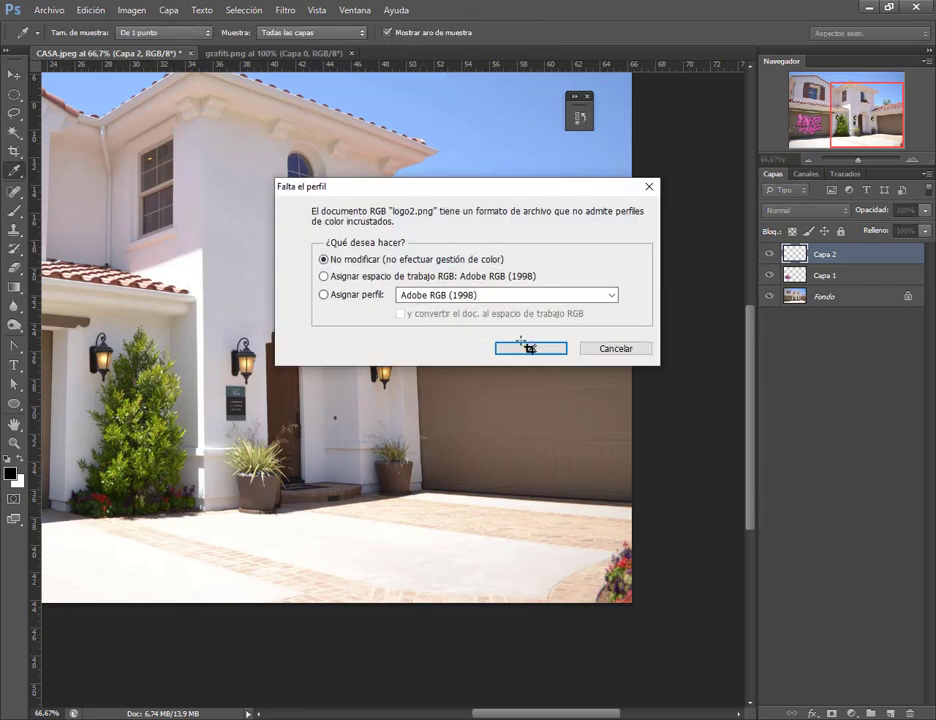
{"action": "left_click", "coordinate": [525, 344]}
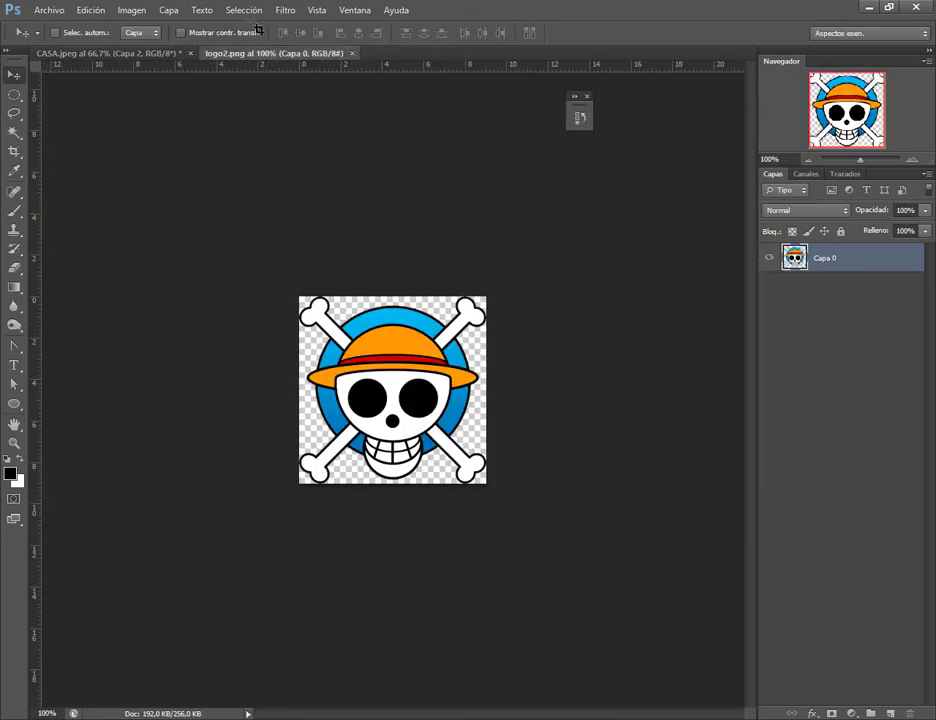
Select all of logo2.png, copy the skull logo, and return to CASA.jpeg
{"action": "left_click", "coordinate": [244, 10]}
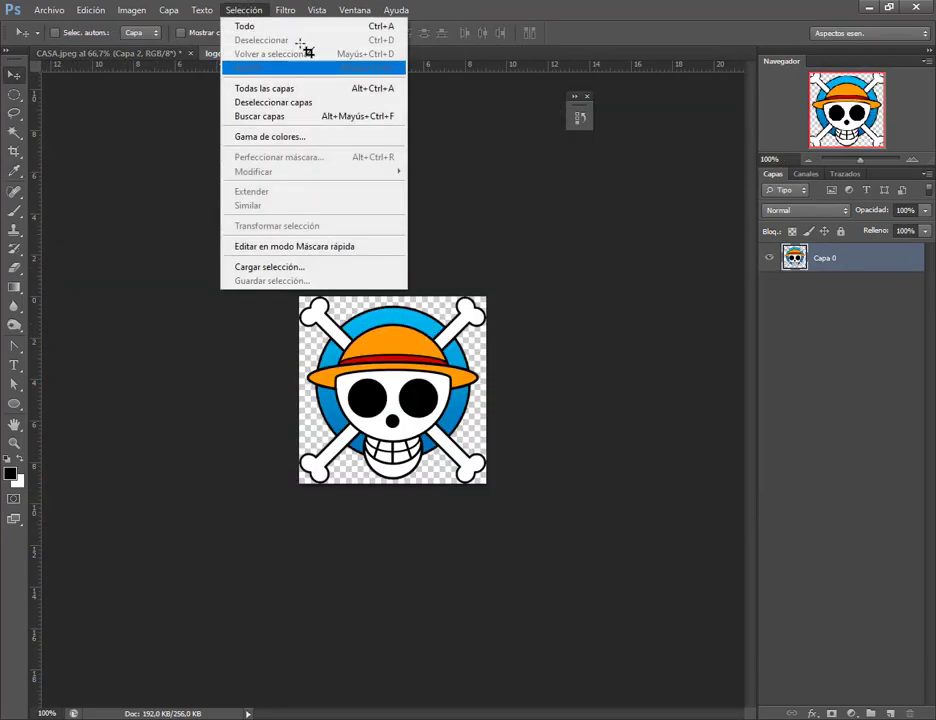
{"action": "left_click", "coordinate": [245, 26]}
{"action": "left_click", "coordinate": [90, 10]}
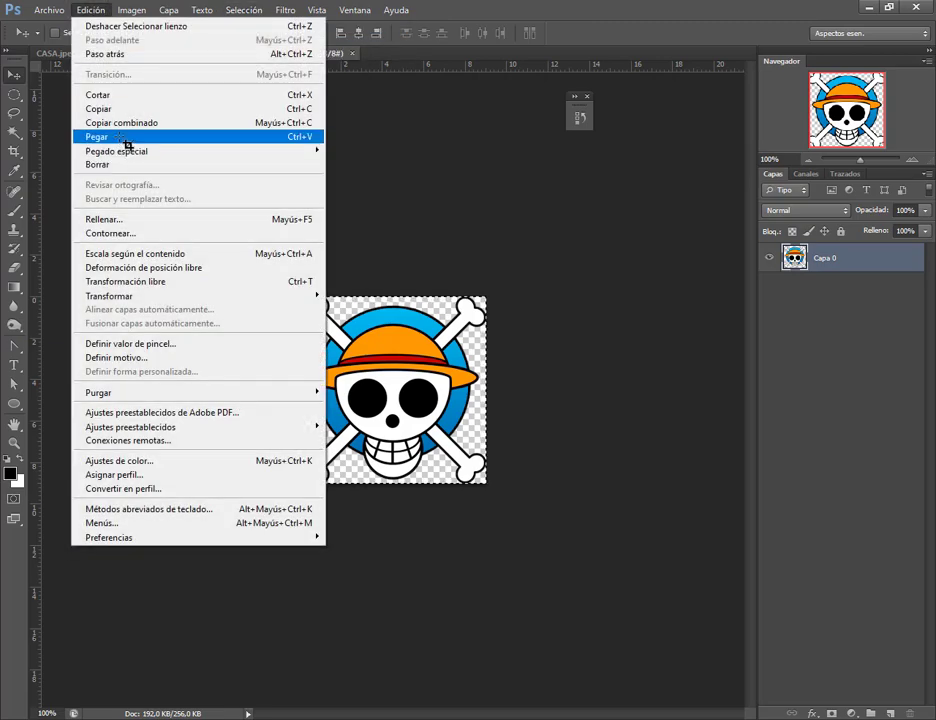
{"action": "left_click", "coordinate": [97, 136]}
{"action": "left_click", "coordinate": [192, 53]}
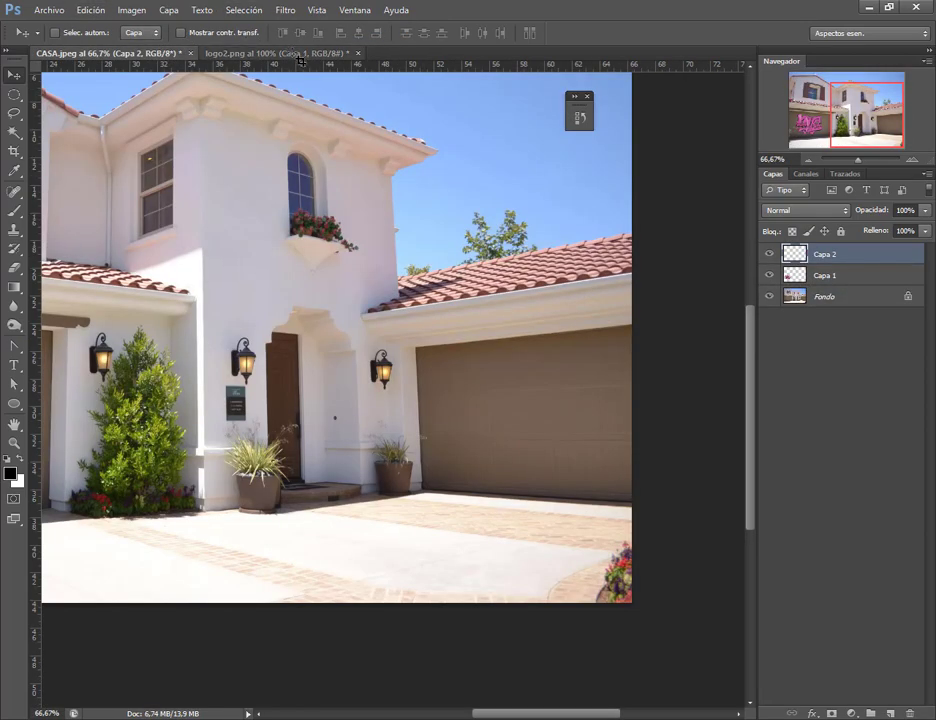
{"action": "left_click", "coordinate": [220, 53]}
{"action": "left_click", "coordinate": [90, 10]}
{"action": "left_click", "coordinate": [115, 55]}
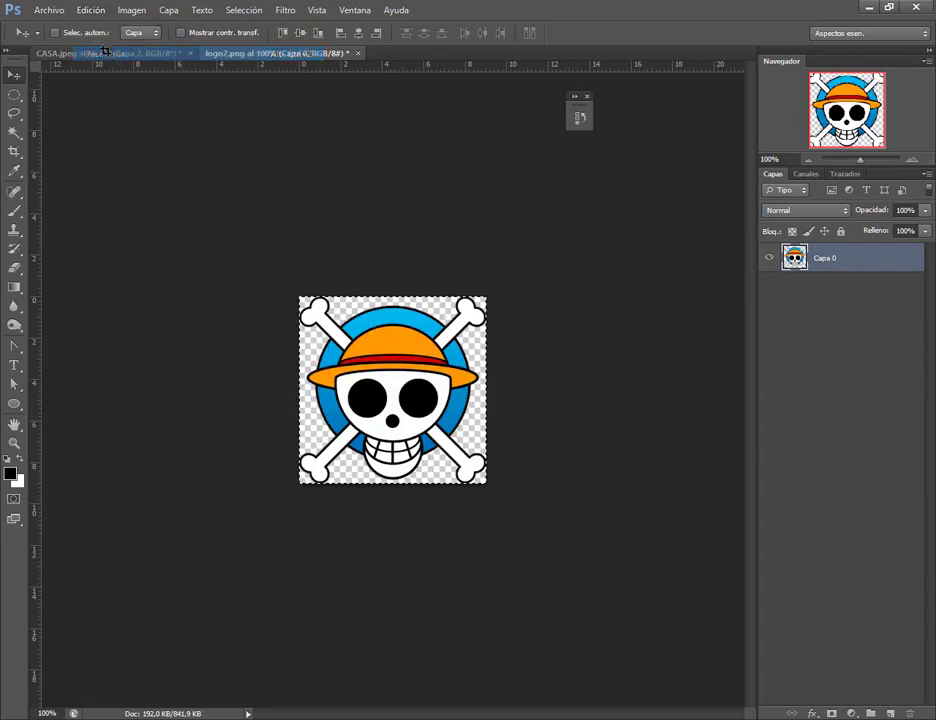
{"action": "left_click", "coordinate": [90, 10]}
{"action": "left_click", "coordinate": [100, 109]}
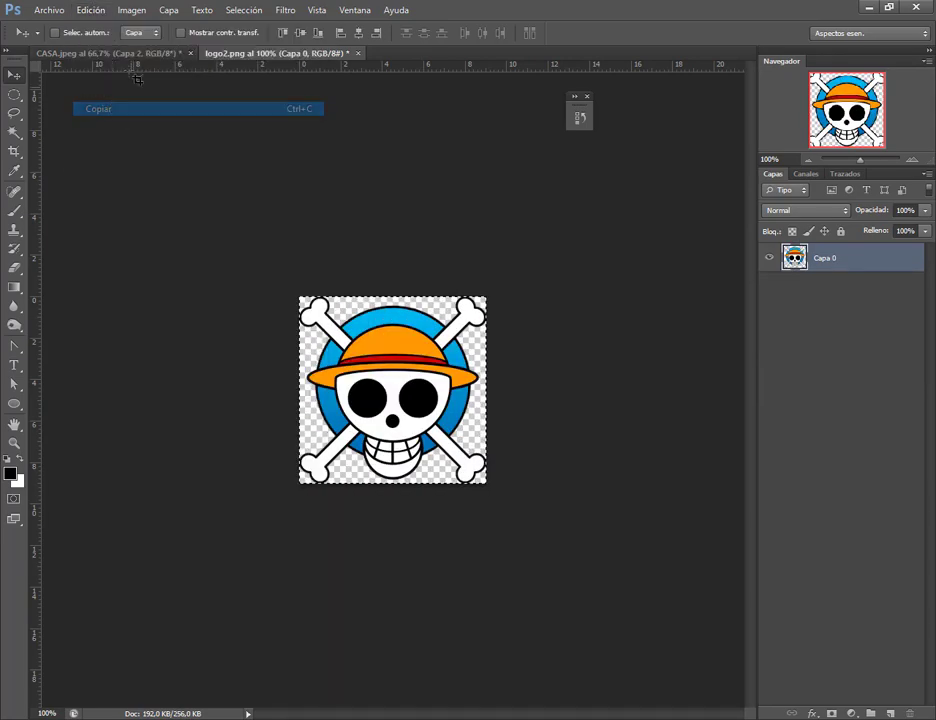
{"action": "left_click", "coordinate": [105, 53]}
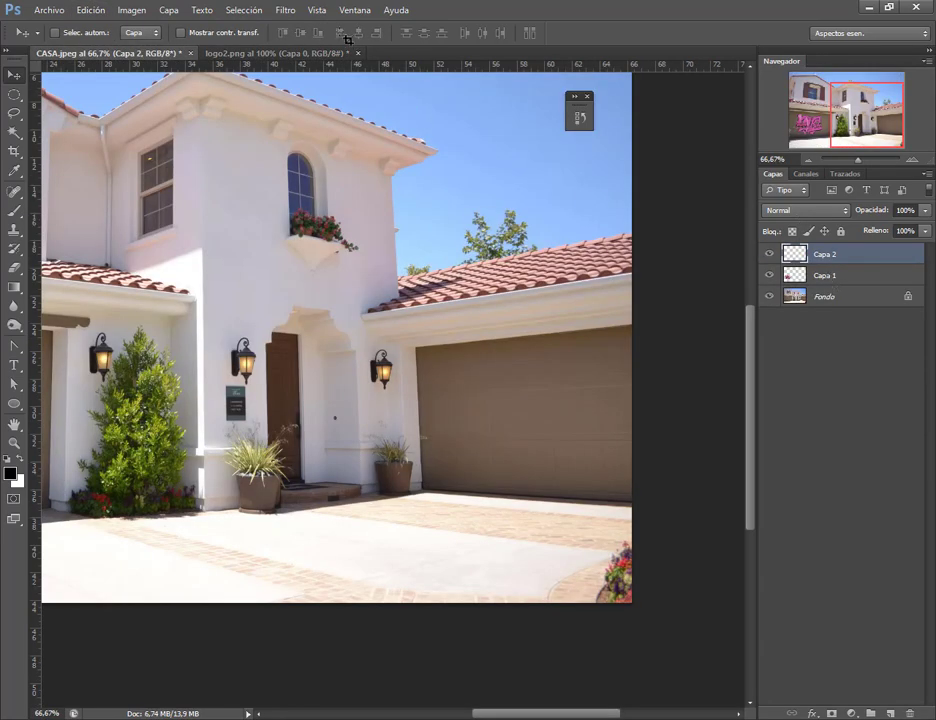
{"action": "left_click", "coordinate": [285, 10]}
In Vanishing Point, create a four-corner plane on the right garage door and fit its corners
{"action": "left_click", "coordinate": [328, 142]}
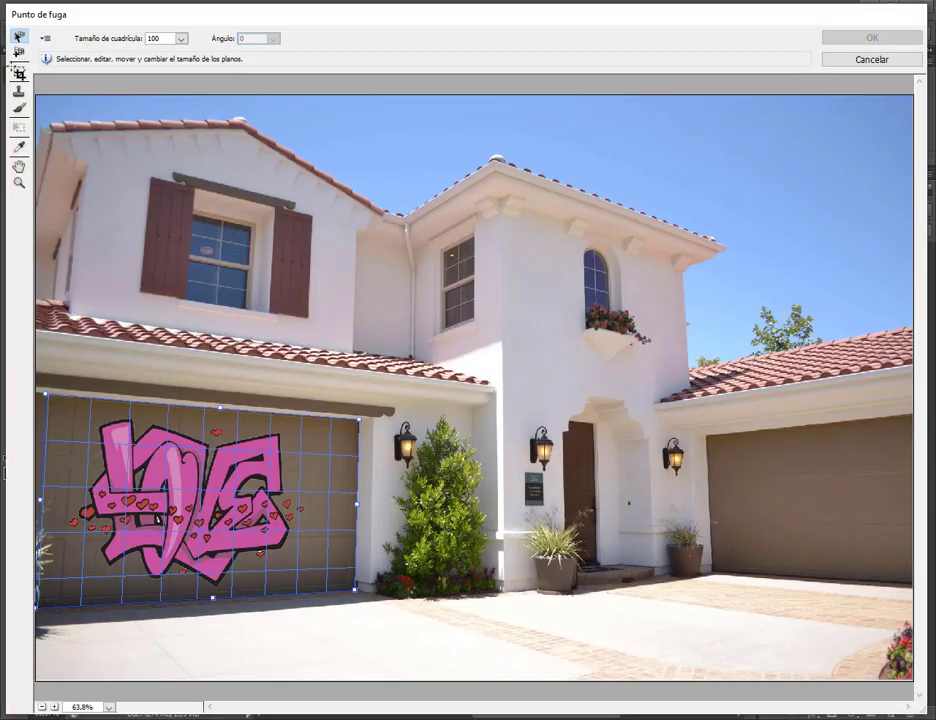
{"action": "left_click", "coordinate": [18, 52]}
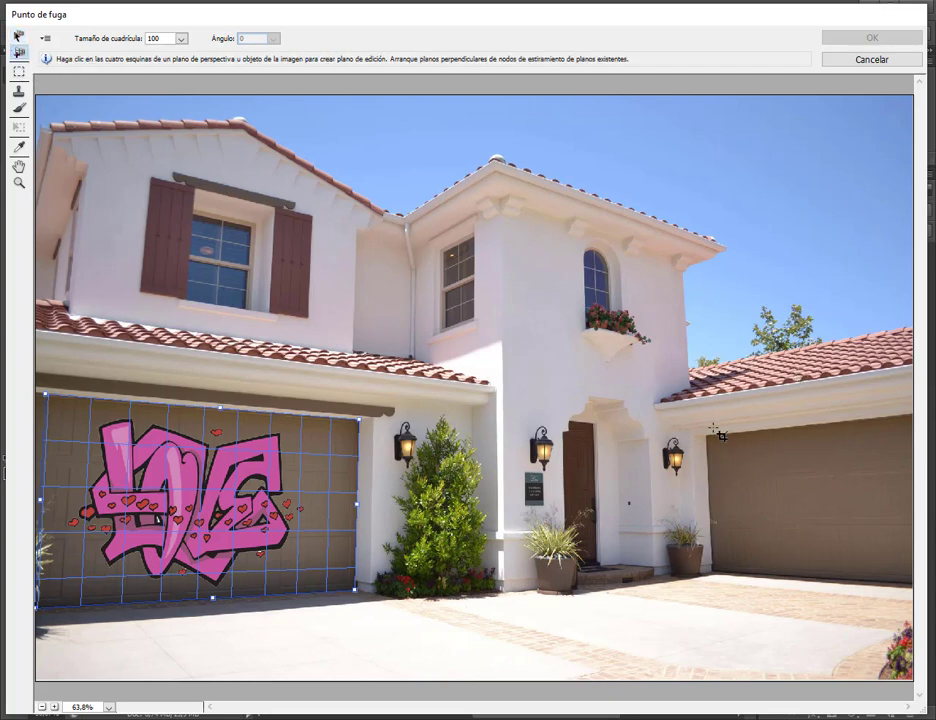
{"action": "left_click", "coordinate": [912, 415]}
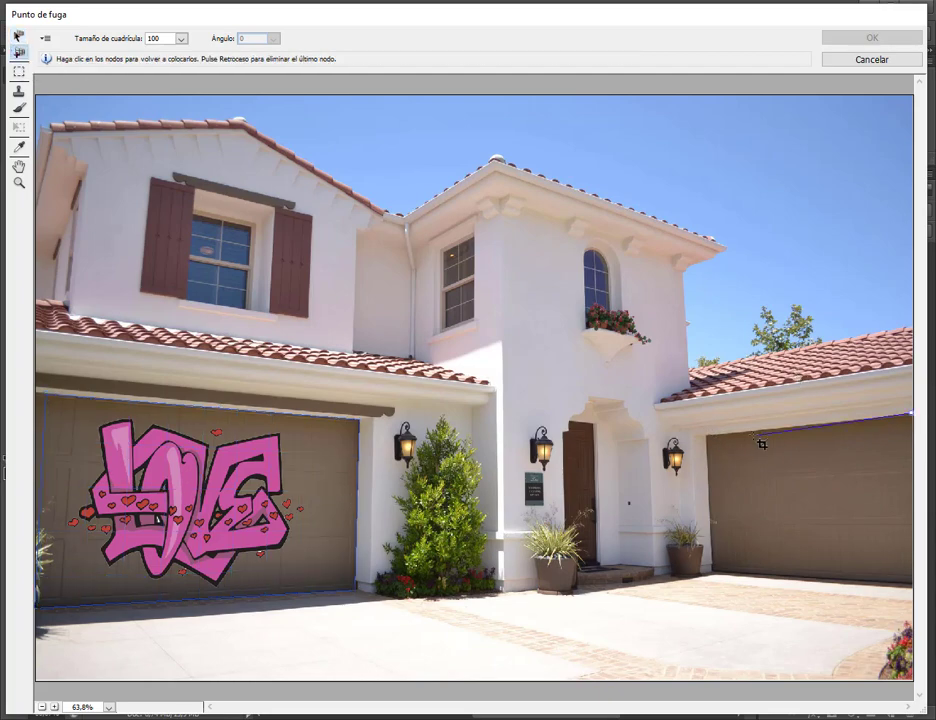
{"action": "left_click", "coordinate": [707, 437]}
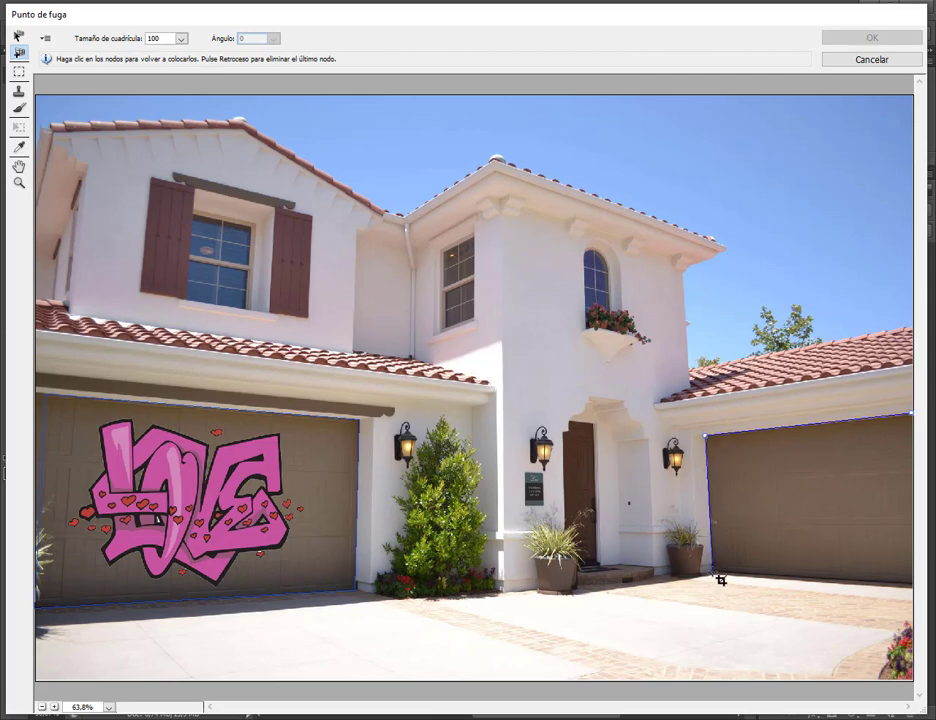
{"action": "left_click", "coordinate": [715, 575]}
{"action": "left_click", "coordinate": [914, 586]}
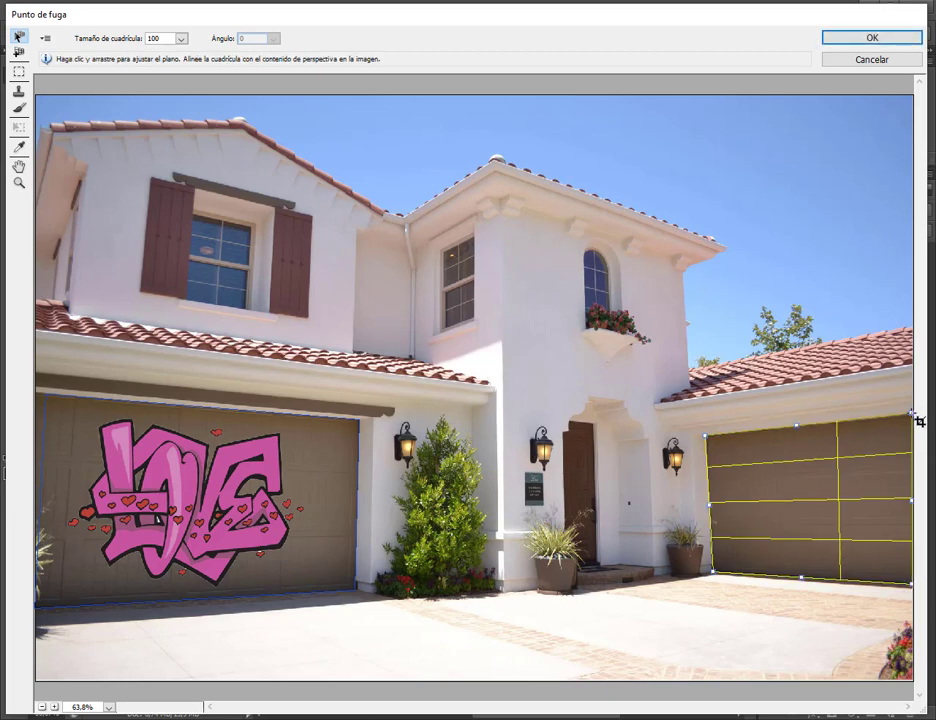
{"action": "left_click_drag", "start_coordinate": [917, 420], "coordinate": [908, 424]}
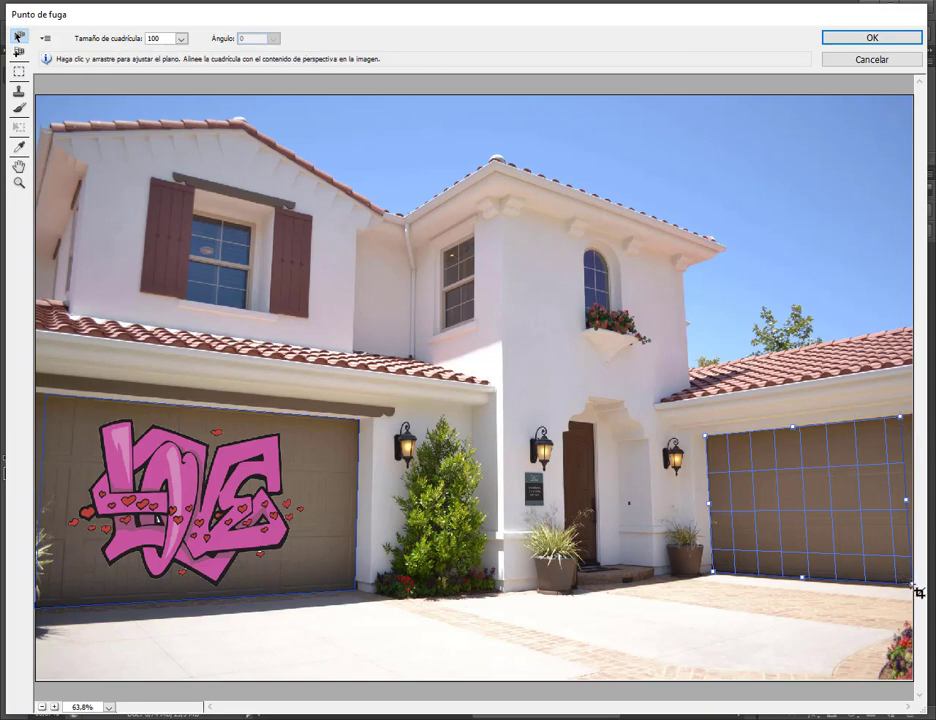
{"action": "mouse_move", "coordinate": [918, 593]}
{"action": "left_mouse_down"}
{"action": "mouse_move", "coordinate": [904, 585]}
{"action": "mouse_move", "coordinate": [919, 593]}
{"action": "left_mouse_up"}
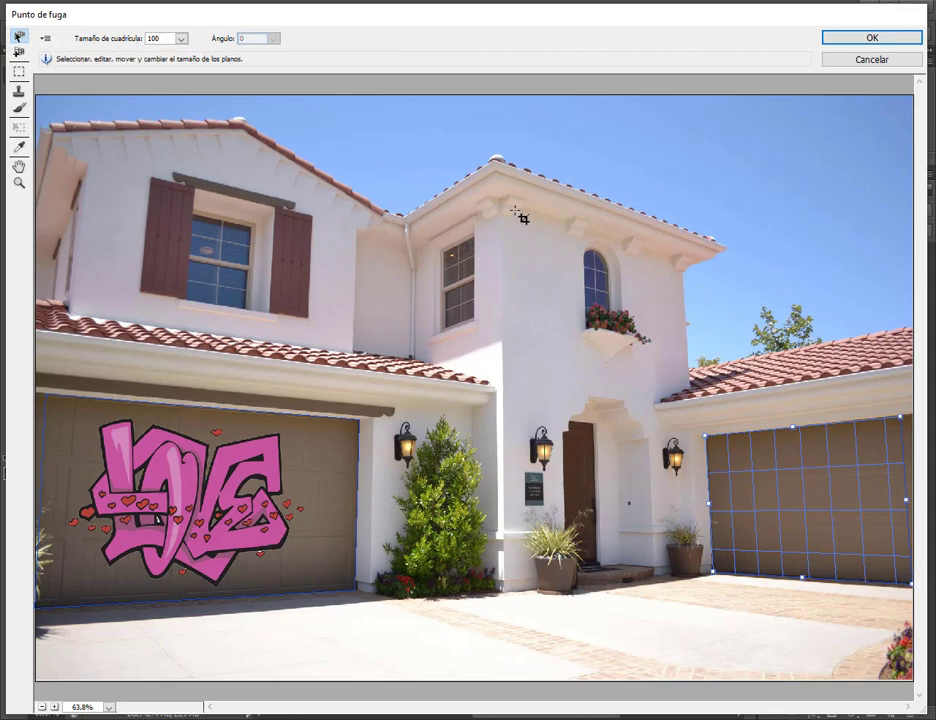
Paste the skull logo onto the right-door plane, scale it down, position it, and apply
{"action": "key", "text": "ctrl+v"}
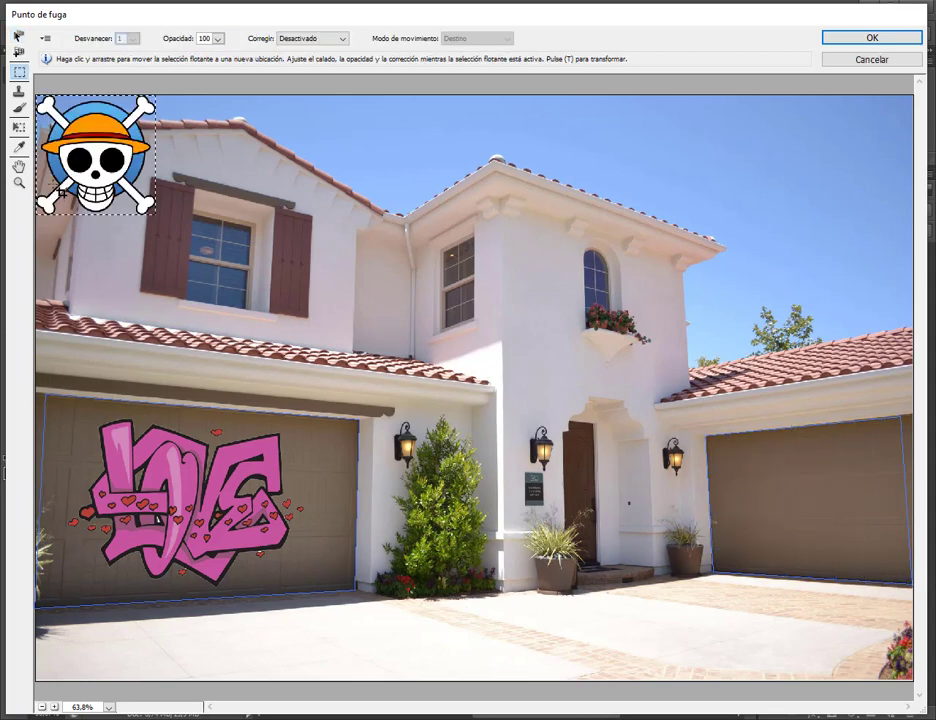
{"action": "left_click_drag", "start_coordinate": [90, 165], "coordinate": [799, 491]}
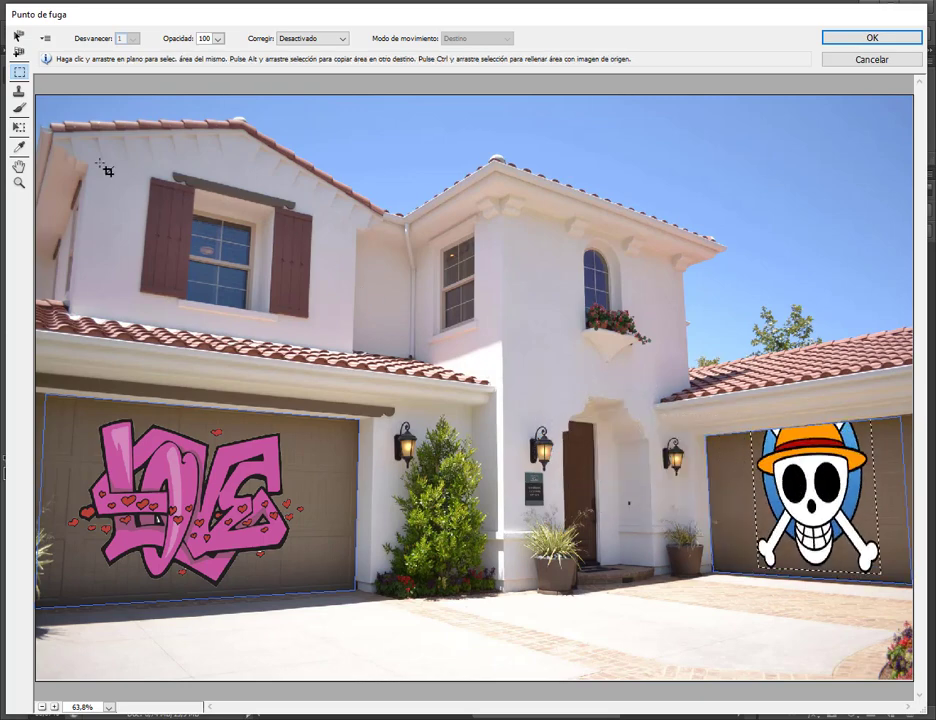
{"action": "left_click", "coordinate": [19, 128]}
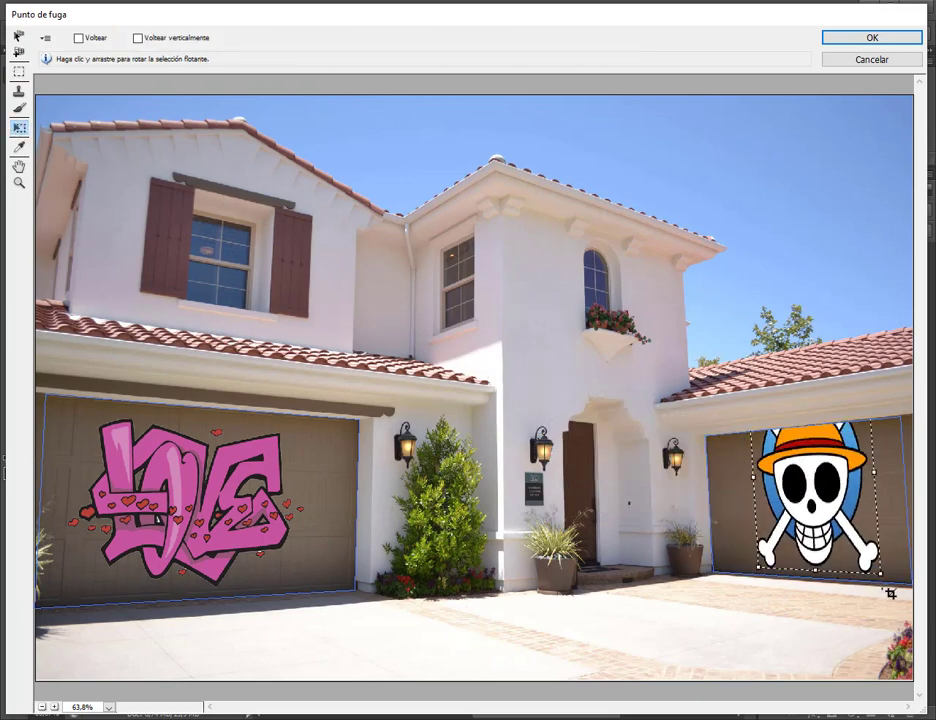
{"action": "left_click_drag", "start_coordinate": [890, 585], "coordinate": [853, 570]}
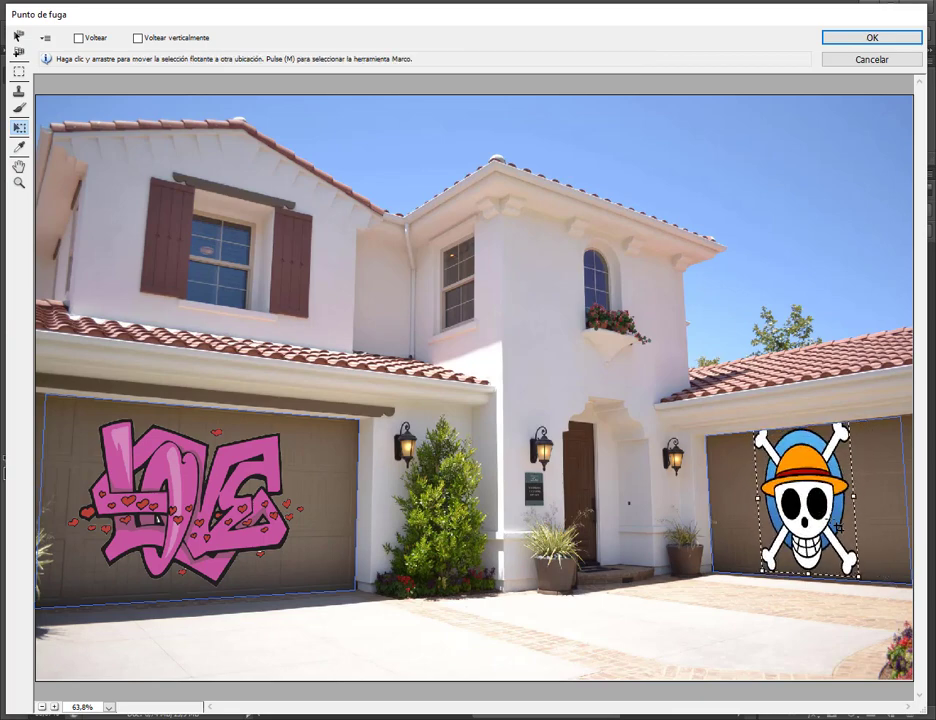
{"action": "left_click_drag", "start_coordinate": [853, 570], "coordinate": [834, 541]}
{"action": "left_click_drag", "start_coordinate": [805, 492], "coordinate": [814, 507]}
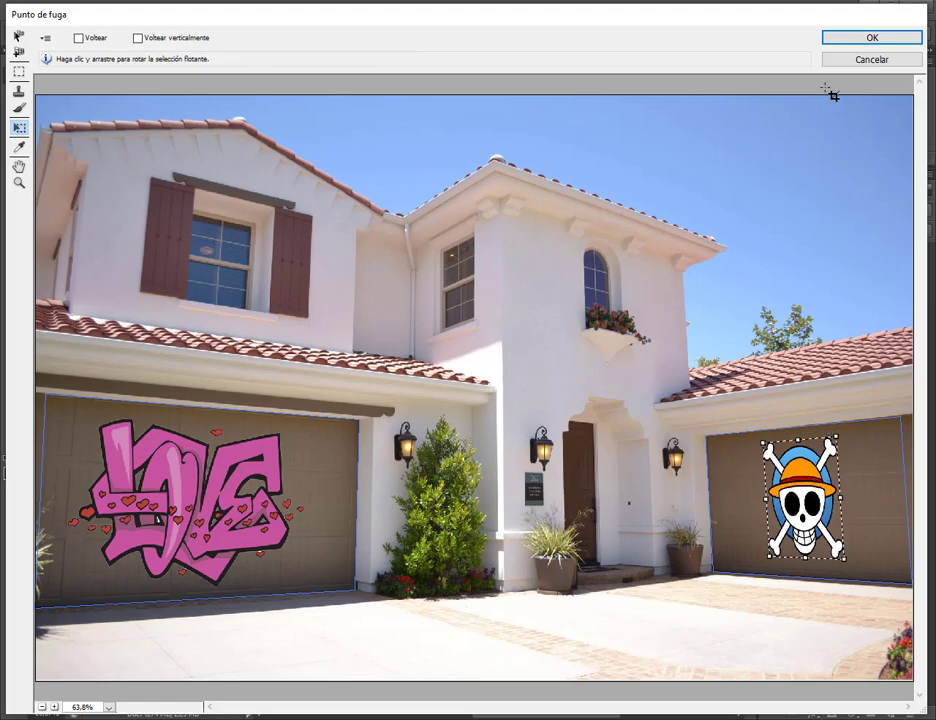
{"action": "left_click", "coordinate": [870, 37]}
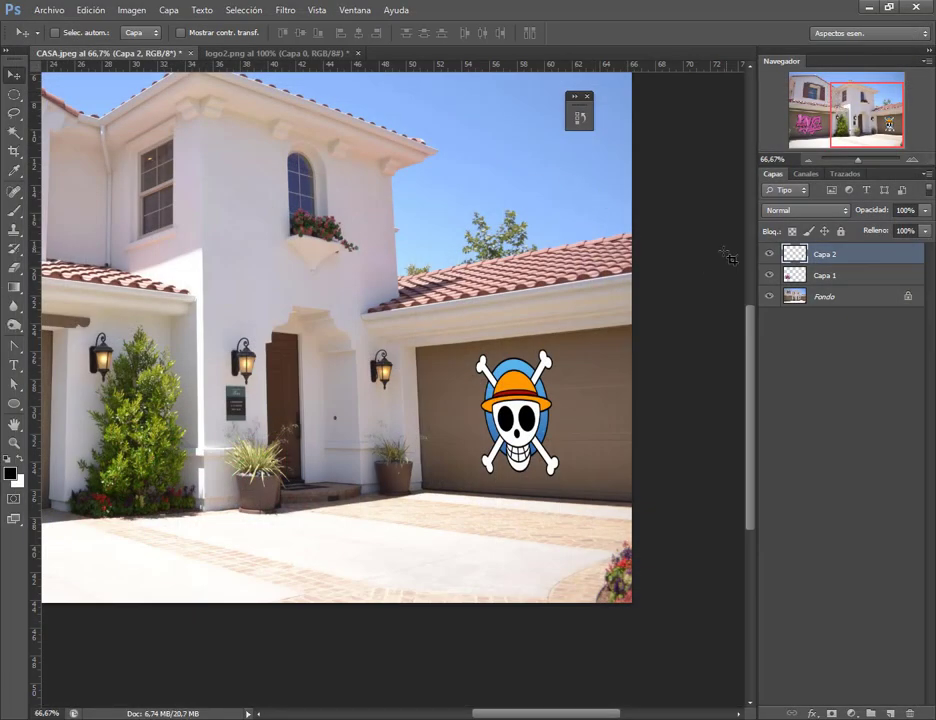
Zoom to the LOVE graffiti and open Blending Options for Capa 1
{"action": "scroll", "coordinate": [620, 110], "scroll_direction": "left", "scroll_amount": 5}
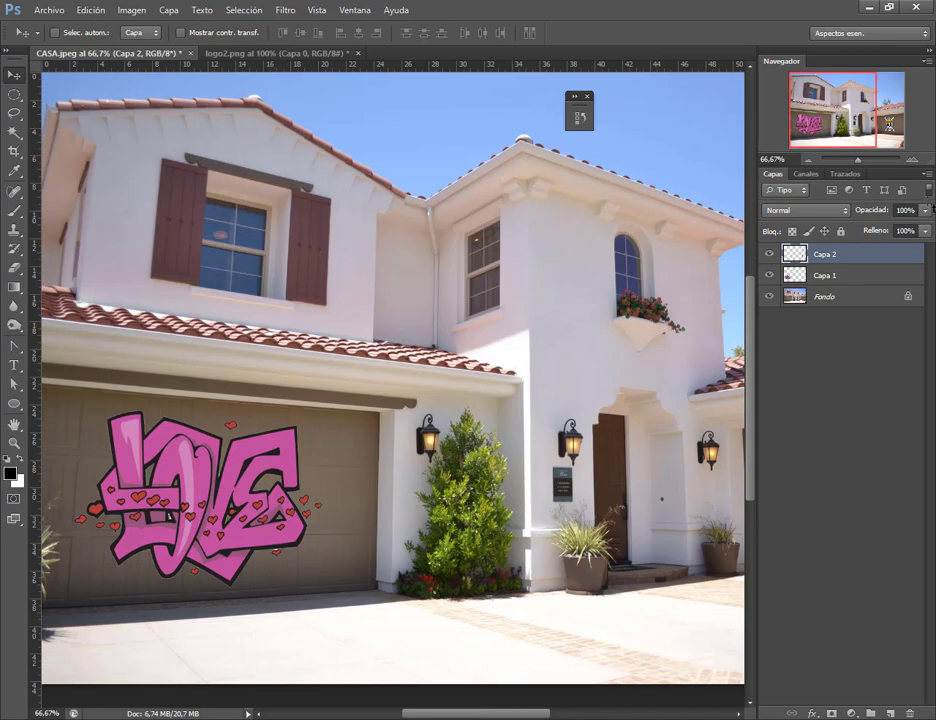
{"action": "left_click", "coordinate": [912, 159]}
{"action": "left_click", "coordinate": [912, 159]}
{"action": "left_click_drag", "start_coordinate": [839, 112], "coordinate": [818, 127]}
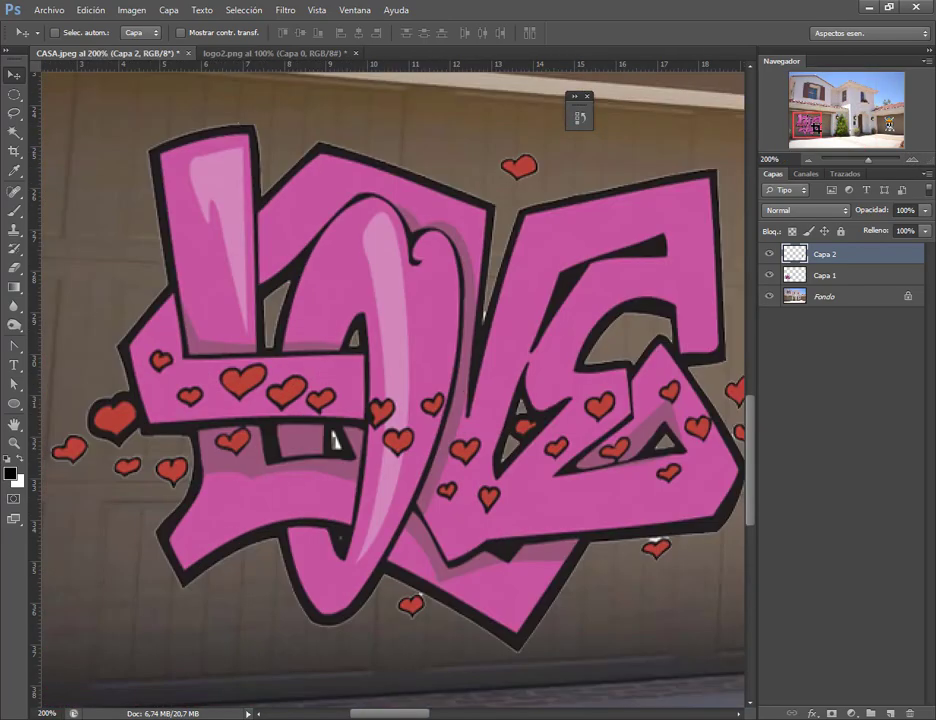
{"action": "left_click", "coordinate": [848, 278]}
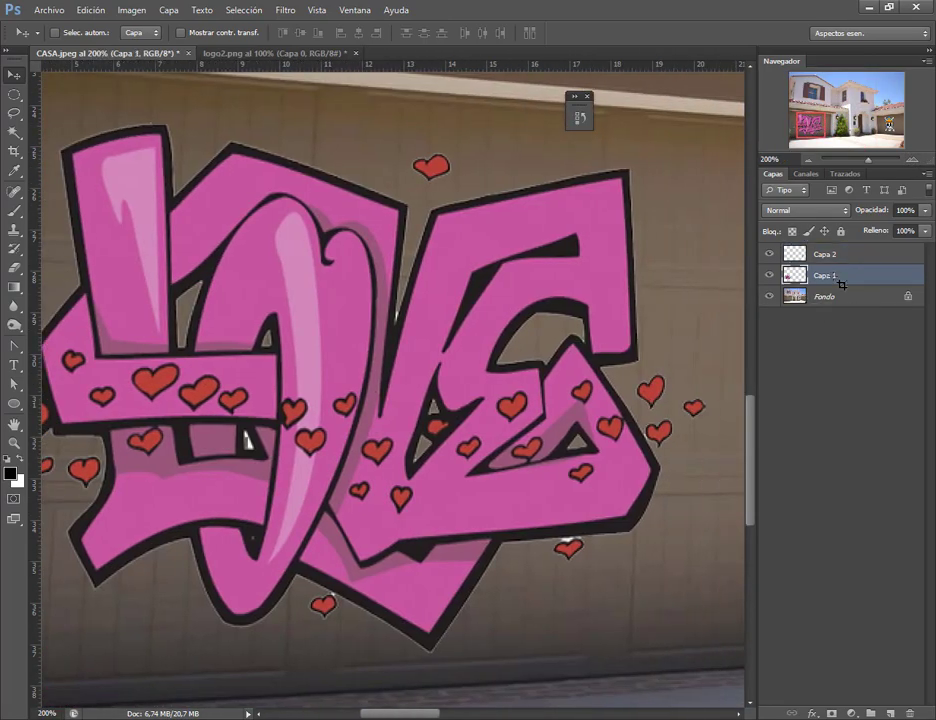
{"action": "right_click", "coordinate": [845, 276]}
{"action": "left_click", "coordinate": [700, 229]}
{"action": "left_click_drag", "start_coordinate": [420, 140], "coordinate": [682, 25]}
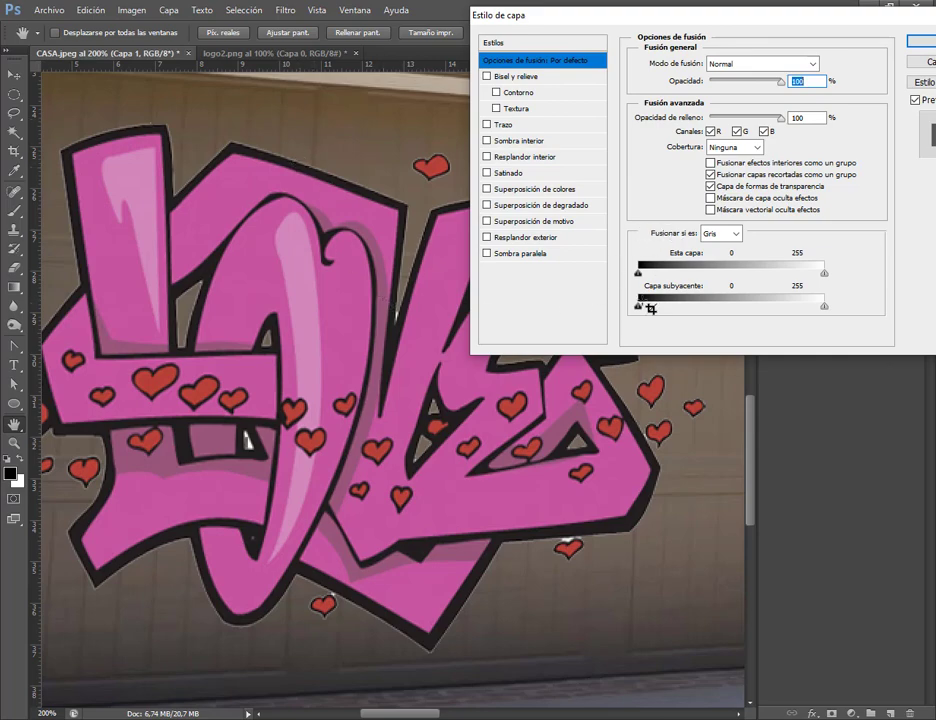
Split the Underlying Layer blend slider to 62/109 so the graffiti blends into the door
{"action": "mouse_move", "coordinate": [640, 307]}
{"action": "left_mouse_down"}
{"action": "mouse_move", "coordinate": [729, 310]}
{"action": "mouse_move", "coordinate": [638, 307]}
{"action": "left_mouse_up"}
{"action": "mouse_move", "coordinate": [822, 313]}
{"action": "left_mouse_down"}
{"action": "mouse_move", "coordinate": [706, 309]}
{"action": "mouse_move", "coordinate": [828, 307]}
{"action": "left_mouse_up"}
{"action": "left_click_drag", "start_coordinate": [496, 14], "coordinate": [526, 14]}
{"action": "left_click_drag", "start_coordinate": [668, 304], "coordinate": [749, 312]}
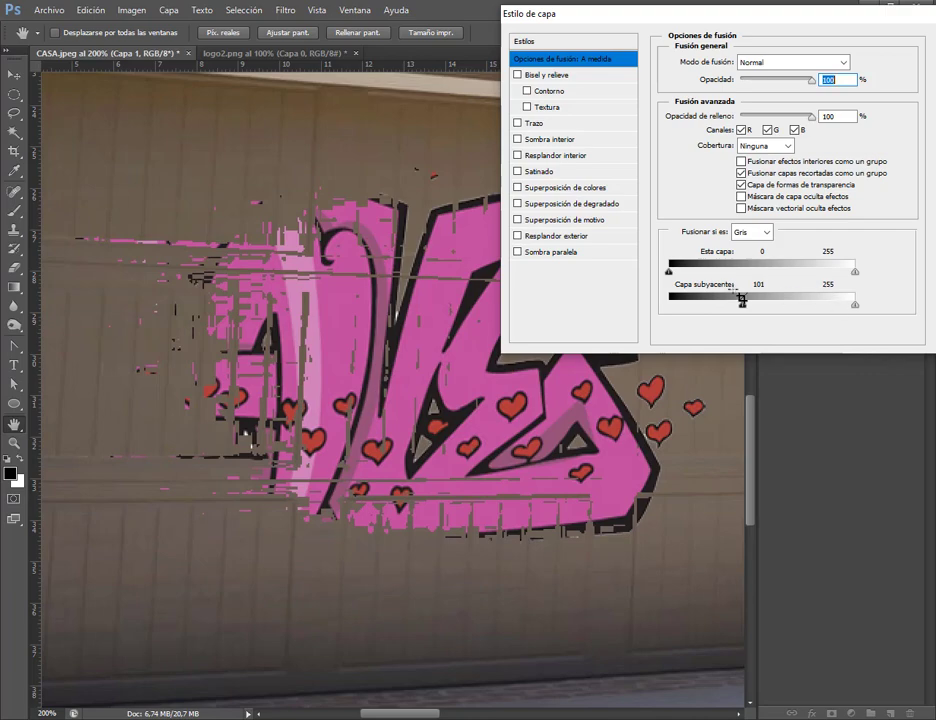
{"action": "left_click_drag", "start_coordinate": [742, 308], "coordinate": [733, 311]}
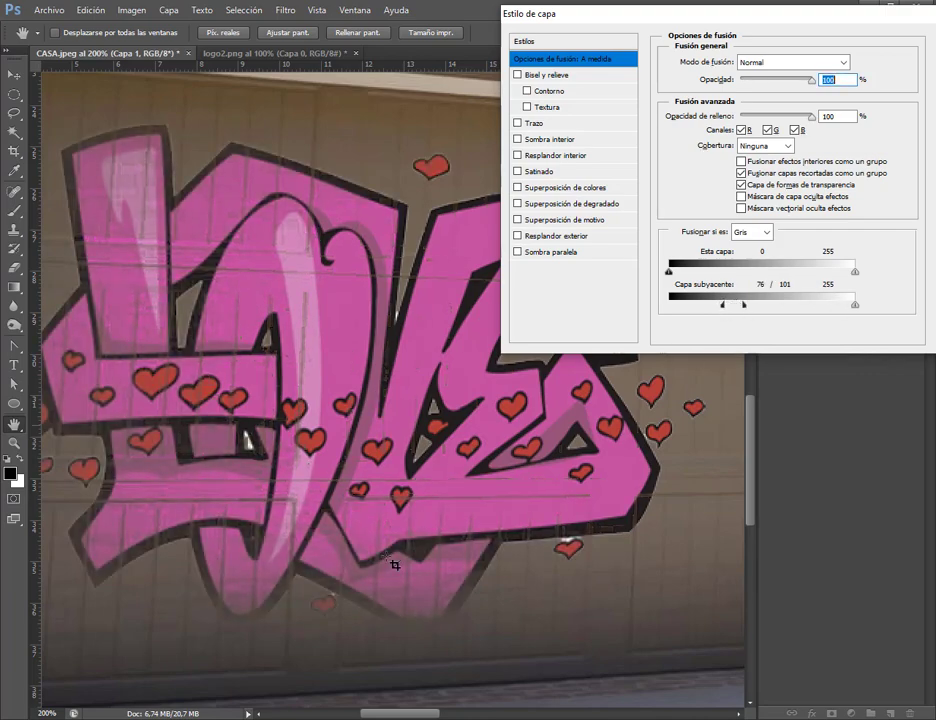
{"action": "mouse_move", "coordinate": [712, 299]}
{"action": "left_mouse_down"}
{"action": "mouse_move", "coordinate": [713, 313]}
{"action": "mouse_move", "coordinate": [700, 310]}
{"action": "mouse_move", "coordinate": [708, 316]}
{"action": "left_mouse_up"}
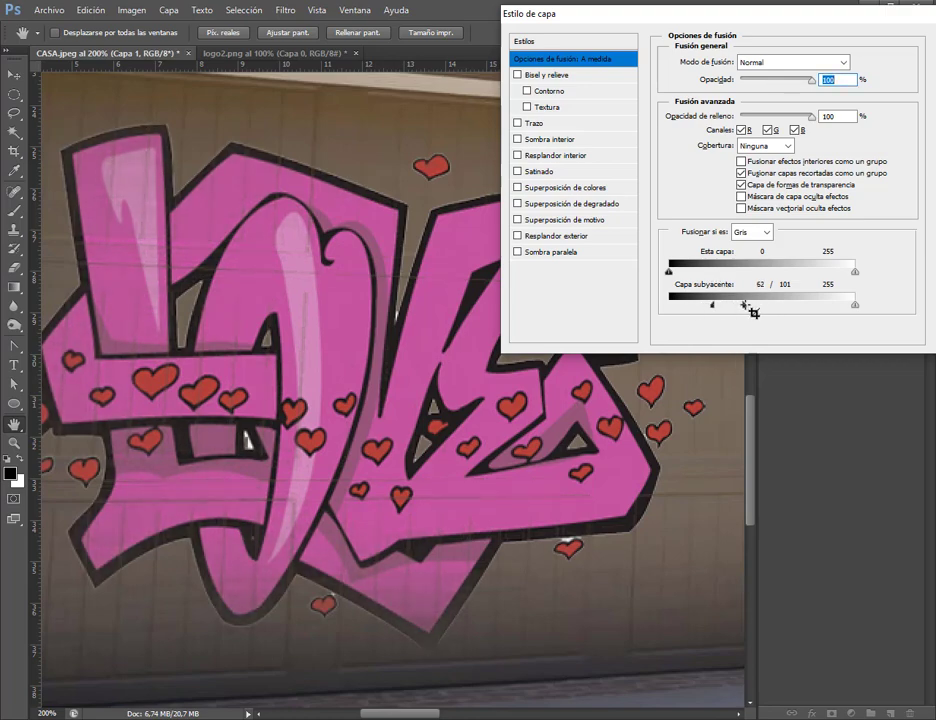
{"action": "left_click_drag", "start_coordinate": [744, 305], "coordinate": [751, 306]}
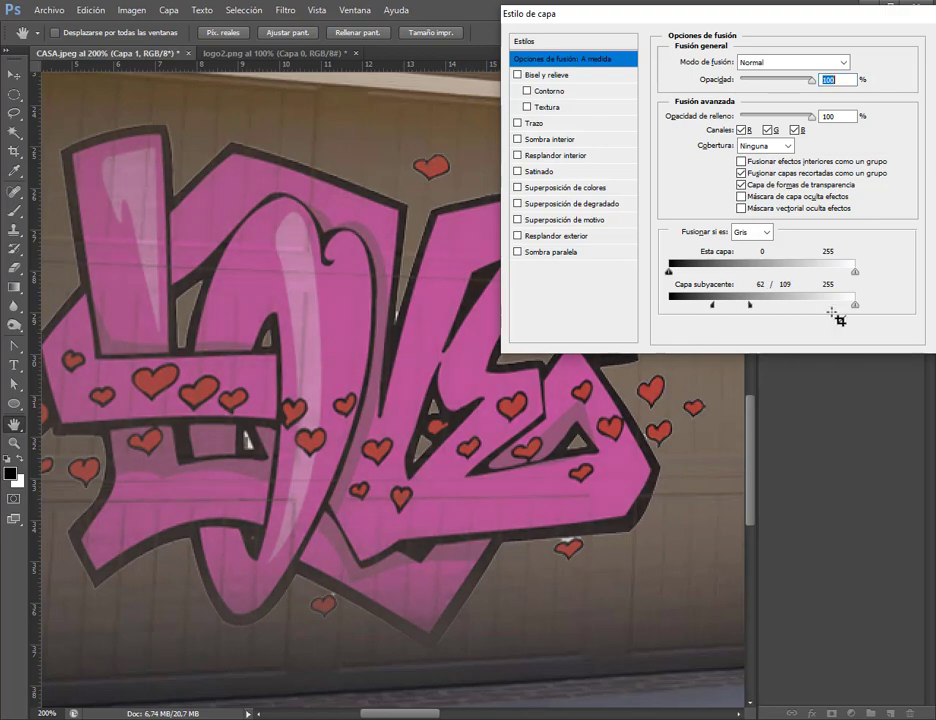
{"action": "mouse_move", "coordinate": [855, 306]}
{"action": "left_mouse_down"}
{"action": "mouse_move", "coordinate": [745, 307]}
{"action": "mouse_move", "coordinate": [915, 313]}
{"action": "left_mouse_up"}
{"action": "left_click_drag", "start_coordinate": [793, 14], "coordinate": [512, 46]}
Apply the blending settings, set Capa 1 opacity to 91%, and zoom onto the skull-logo door
{"action": "left_click", "coordinate": [712, 74]}
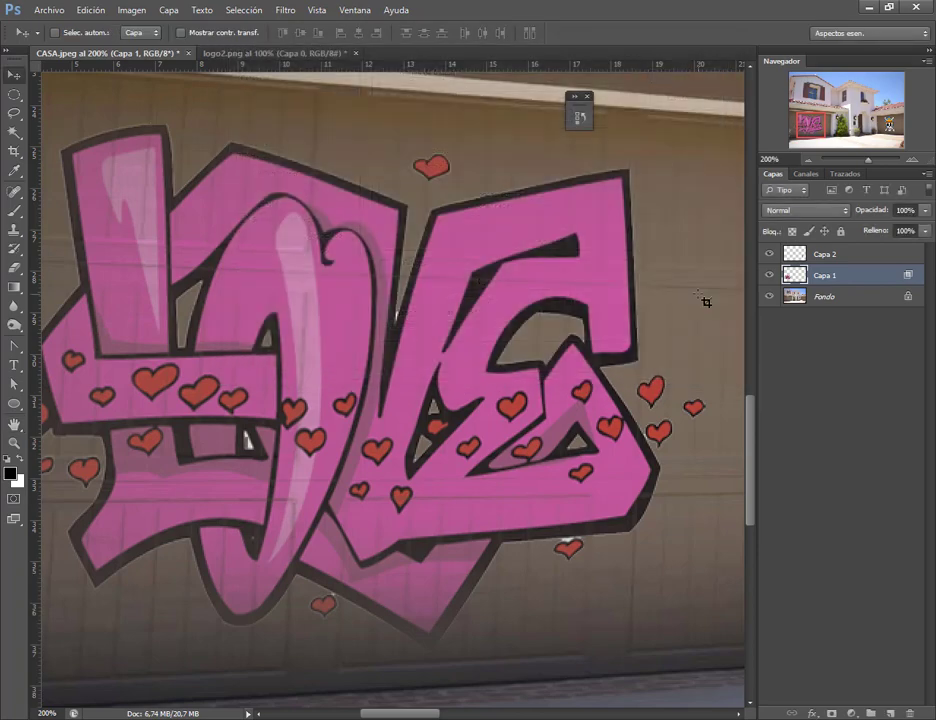
{"action": "scroll", "coordinate": [728, 411], "scroll_direction": "down", "scroll_amount": 5}
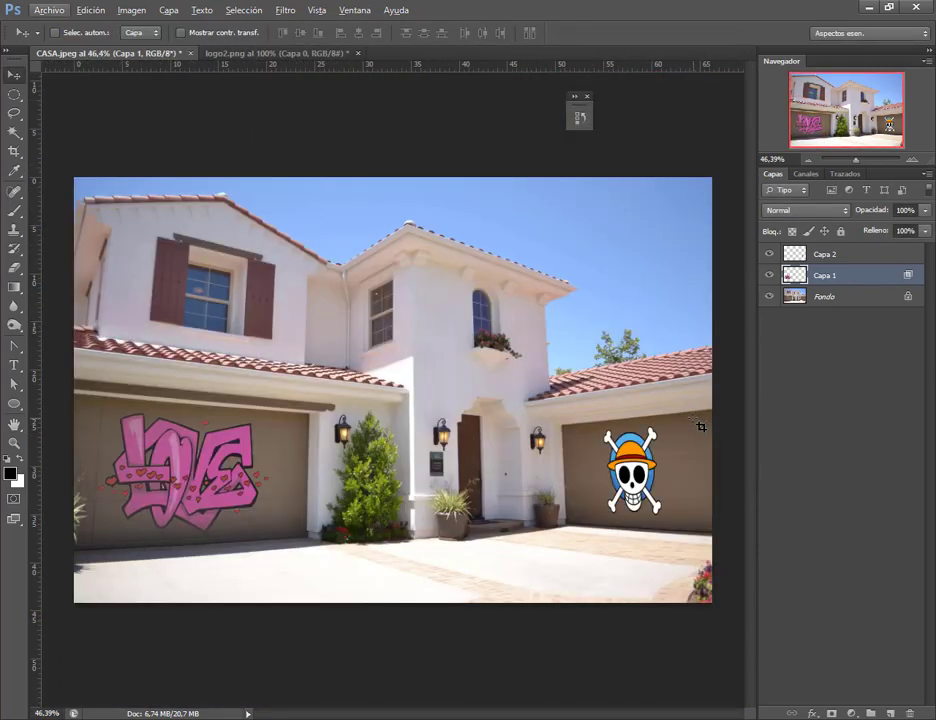
{"action": "left_click", "coordinate": [926, 211]}
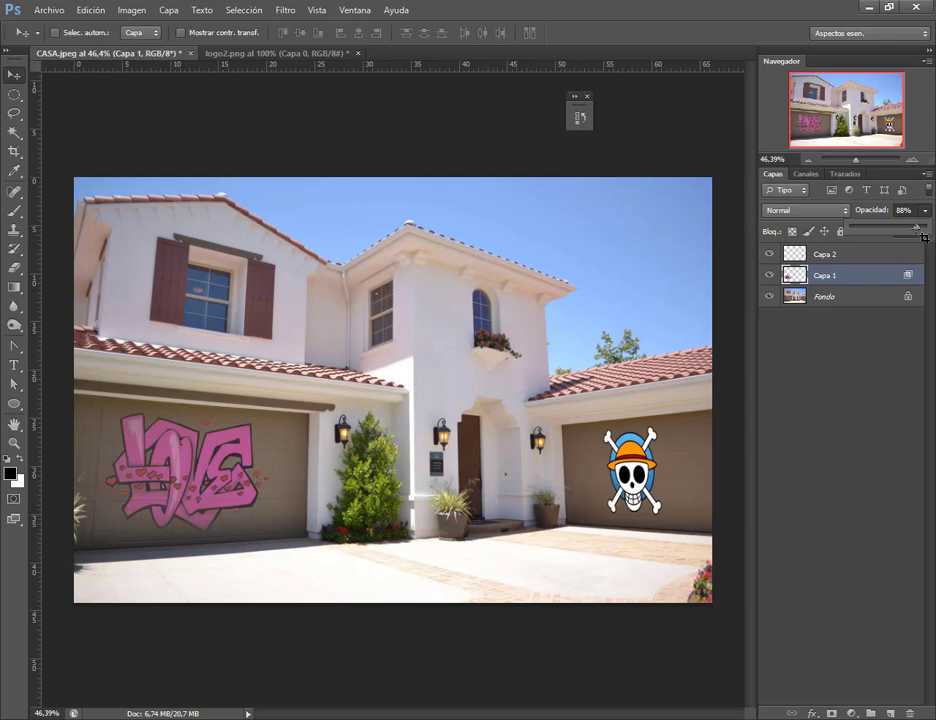
{"action": "left_click", "coordinate": [927, 210]}
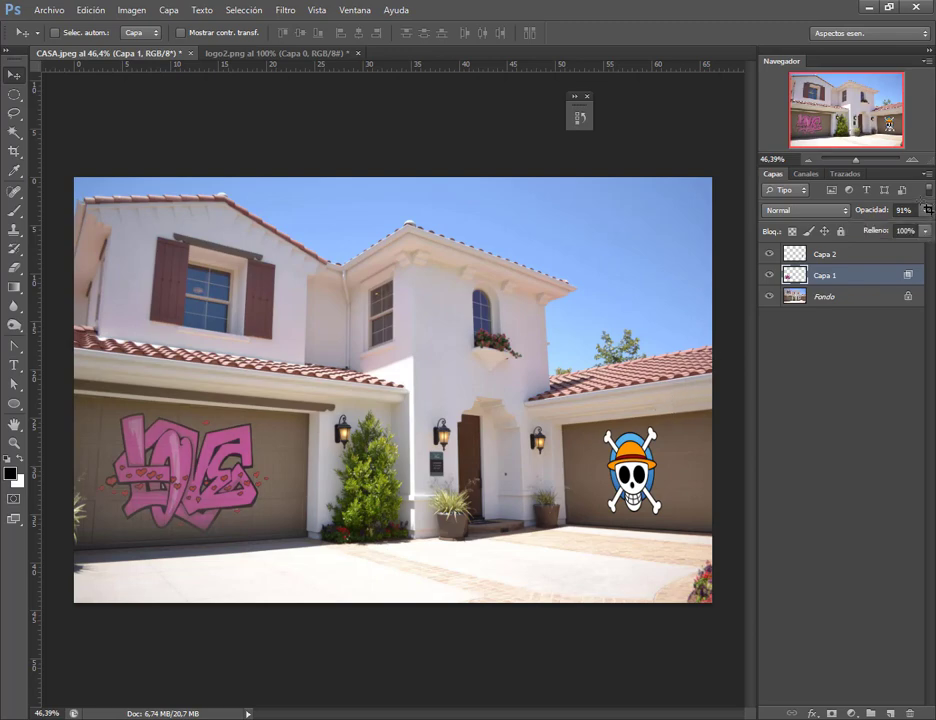
{"action": "left_click", "coordinate": [921, 159]}
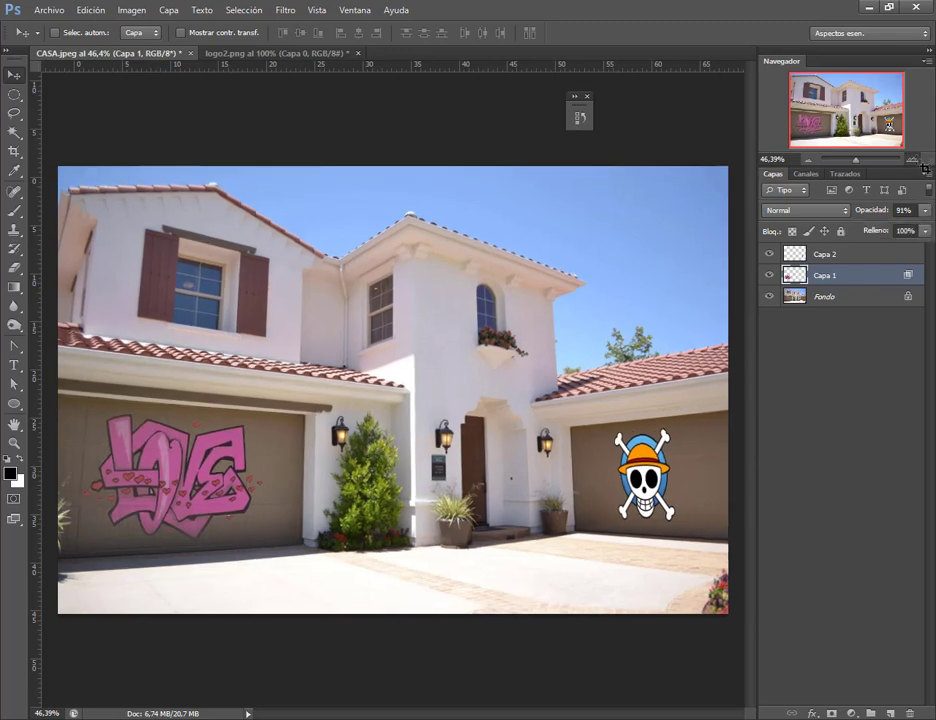
{"action": "left_click", "coordinate": [921, 159]}
{"action": "left_click", "coordinate": [921, 159]}
{"action": "left_click_drag", "start_coordinate": [915, 150], "coordinate": [893, 135]}
{"action": "left_click", "coordinate": [890, 128]}
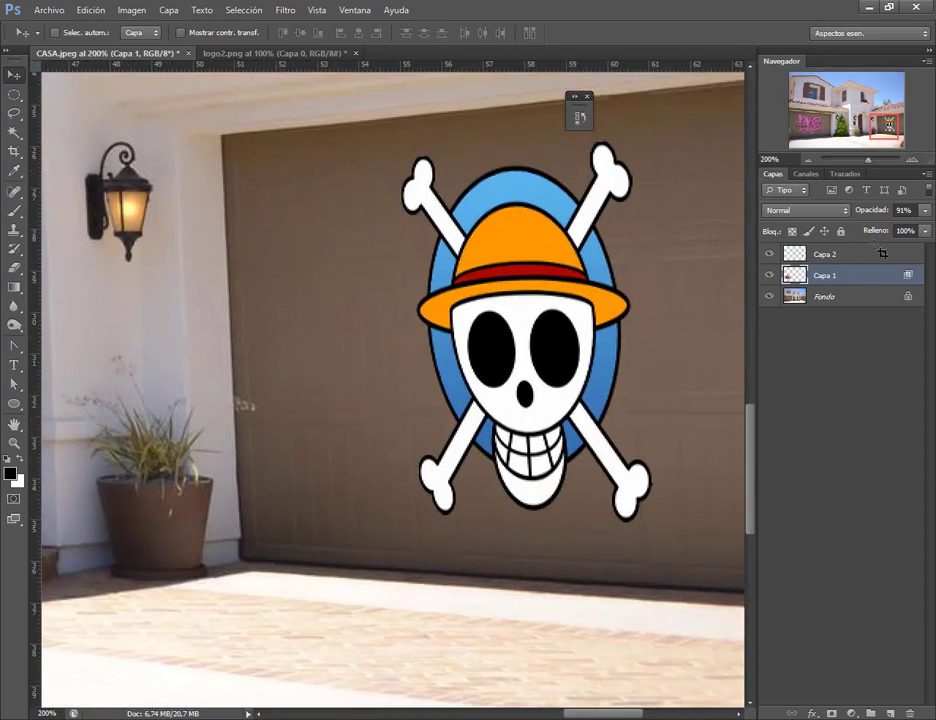
In Capa 2's Blending Options, split the Underlying Layer range to 74/111 and apply
{"action": "double_click", "coordinate": [882, 253]}
{"action": "left_click_drag", "start_coordinate": [540, 59], "coordinate": [165, 74]}
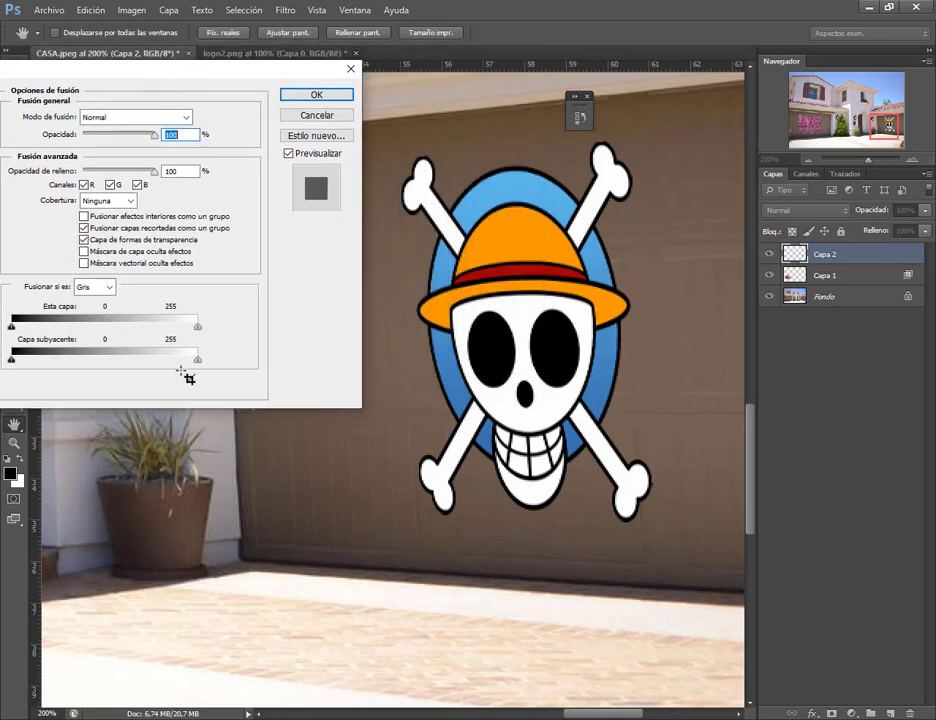
{"action": "mouse_move", "coordinate": [196, 358]}
{"action": "left_mouse_down"}
{"action": "mouse_move", "coordinate": [83, 363]}
{"action": "mouse_move", "coordinate": [205, 361]}
{"action": "left_mouse_up"}
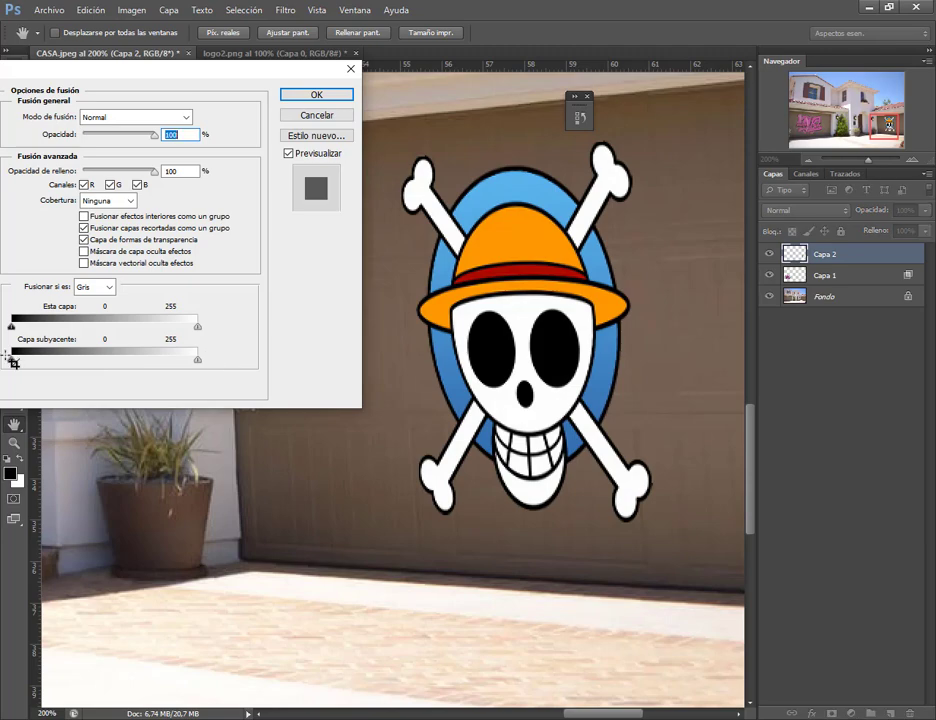
{"action": "mouse_move", "coordinate": [12, 360]}
{"action": "left_mouse_down"}
{"action": "mouse_move", "coordinate": [89, 361]}
{"action": "mouse_move", "coordinate": [8, 361]}
{"action": "left_mouse_up"}
{"action": "mouse_move", "coordinate": [84, 360]}
{"action": "left_mouse_down"}
{"action": "mouse_move", "coordinate": [57, 361]}
{"action": "mouse_move", "coordinate": [89, 370]}
{"action": "mouse_move", "coordinate": [200, 364]}
{"action": "left_mouse_up"}
{"action": "mouse_move", "coordinate": [20, 366]}
{"action": "left_mouse_down"}
{"action": "mouse_move", "coordinate": [97, 366]}
{"action": "mouse_move", "coordinate": [58, 366]}
{"action": "mouse_move", "coordinate": [80, 376]}
{"action": "mouse_move", "coordinate": [68, 373]}
{"action": "mouse_move", "coordinate": [99, 367]}
{"action": "left_mouse_up"}
{"action": "left_click", "coordinate": [310, 94]}
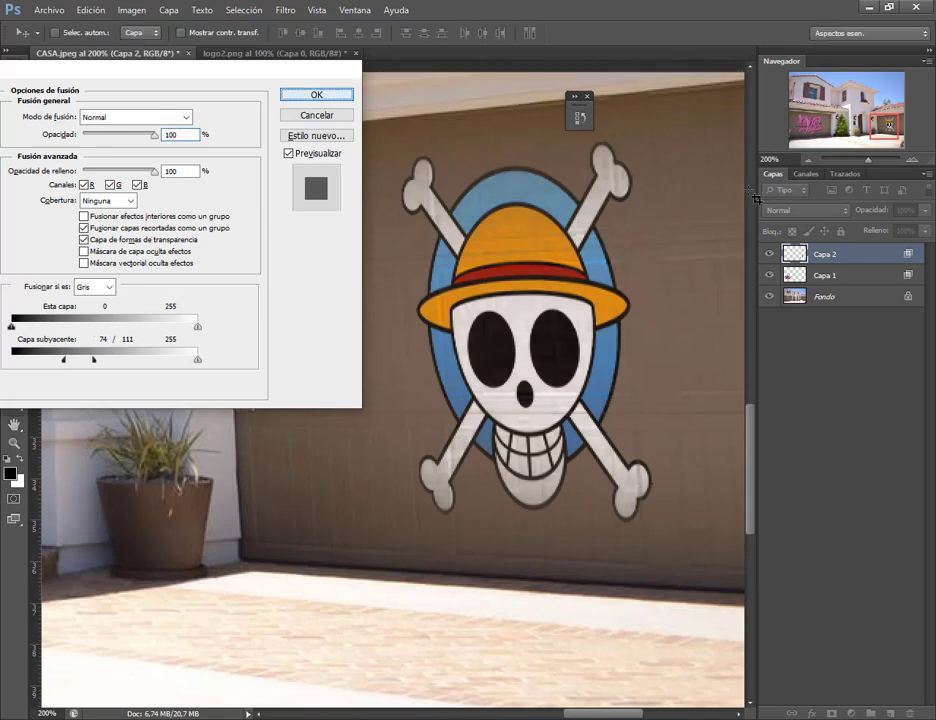
{"action": "left_click", "coordinate": [816, 166]}
{"action": "left_click", "coordinate": [816, 166]}
{"action": "left_click", "coordinate": [816, 166]}
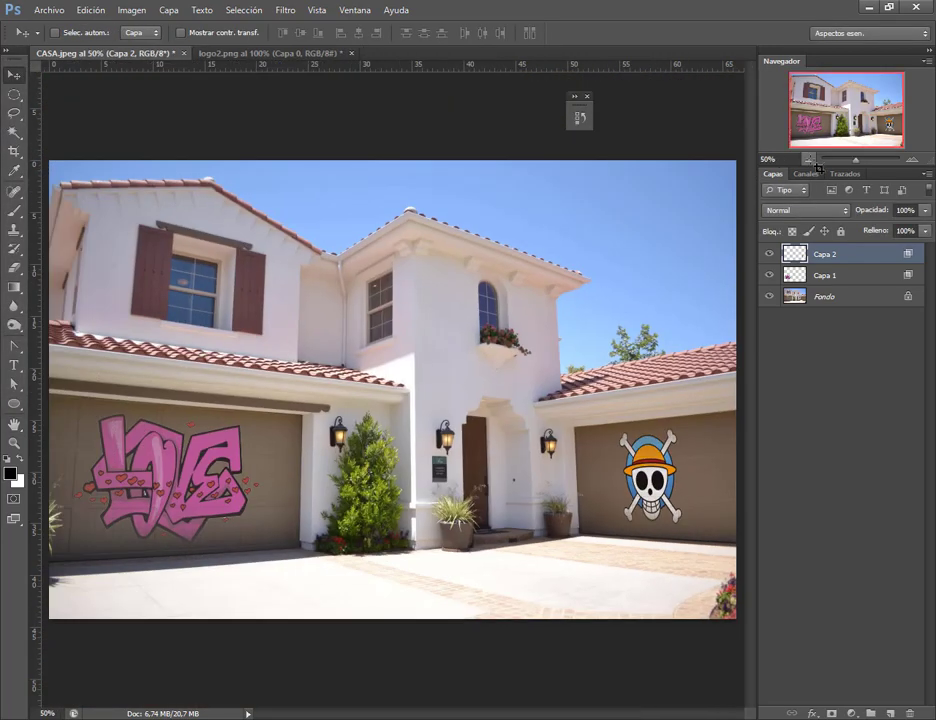
Set Capa 2 opacity to 78% and nudge the skull logo slightly left
{"action": "left_click", "coordinate": [925, 210]}
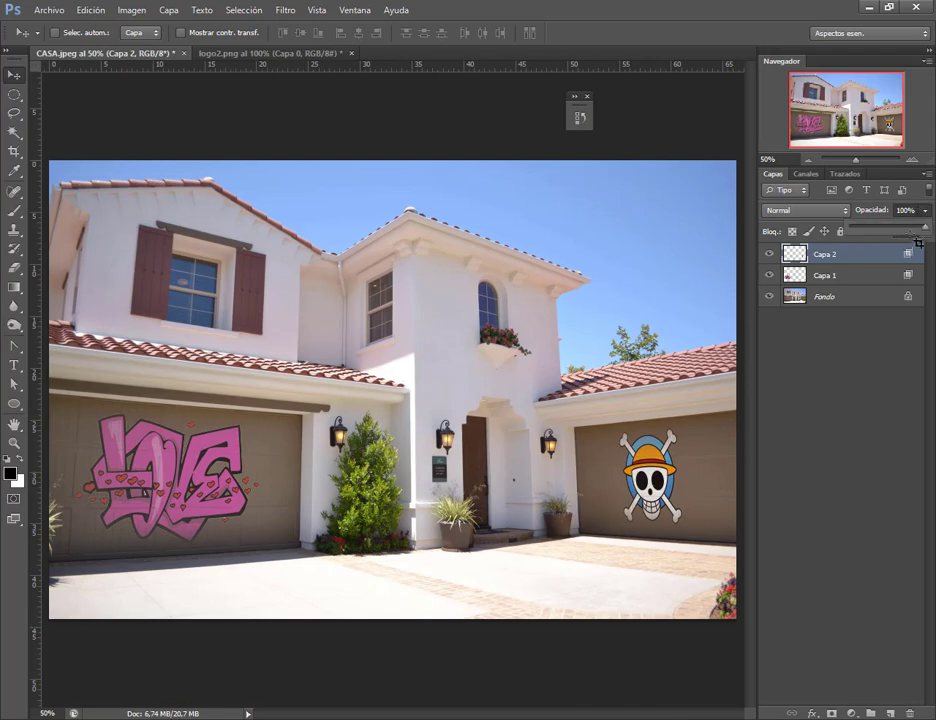
{"action": "mouse_move", "coordinate": [917, 234]}
{"action": "left_mouse_down"}
{"action": "mouse_move", "coordinate": [898, 234]}
{"action": "mouse_move", "coordinate": [917, 237]}
{"action": "left_mouse_up"}
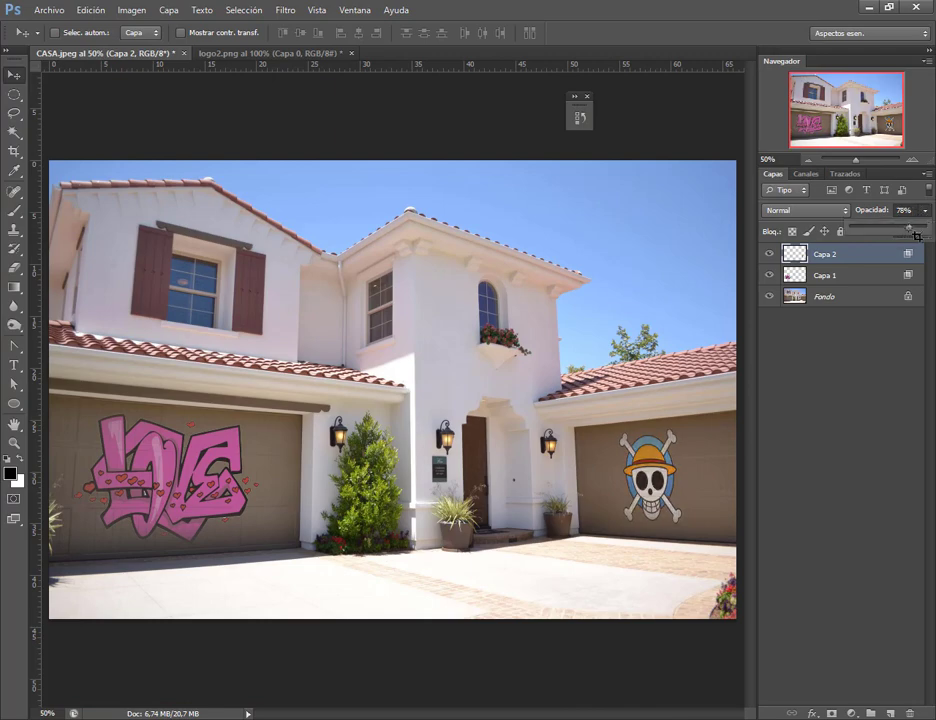
{"action": "left_click", "coordinate": [784, 469]}
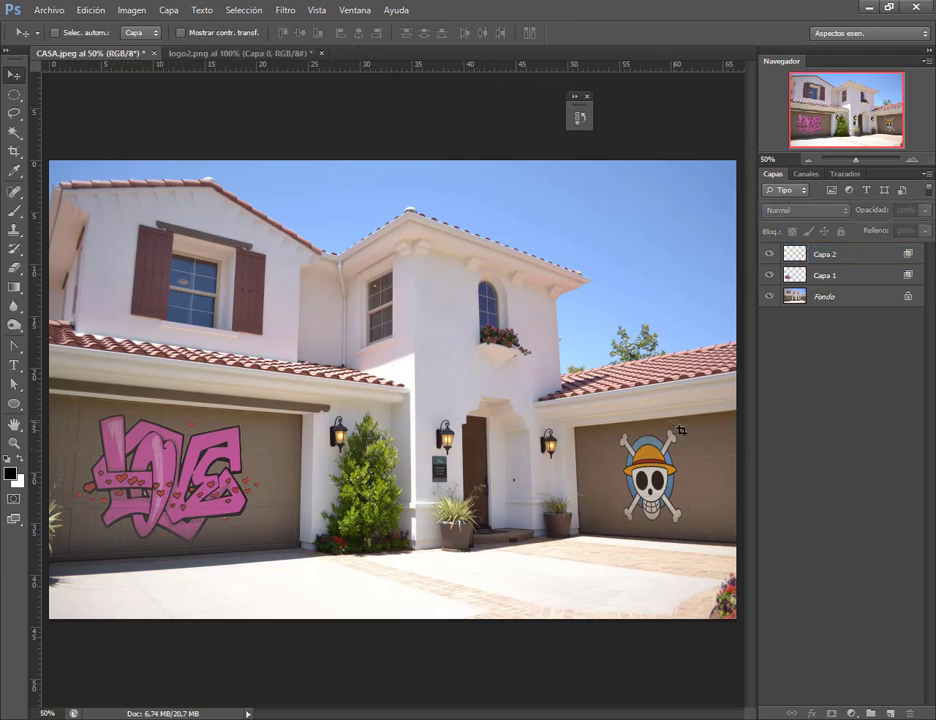
{"action": "left_click", "coordinate": [665, 472]}
{"action": "left_click", "coordinate": [458, 280]}
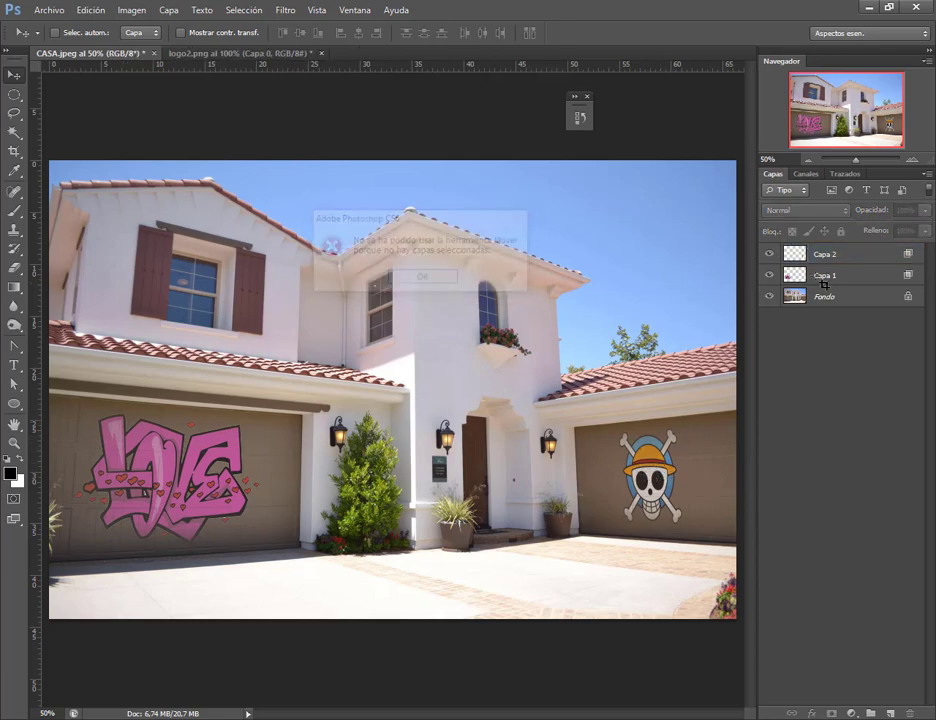
{"action": "left_click", "coordinate": [820, 254]}
{"action": "mouse_move", "coordinate": [651, 468]}
{"action": "left_mouse_down"}
{"action": "mouse_move", "coordinate": [628, 470]}
{"action": "mouse_move", "coordinate": [616, 503]}
{"action": "mouse_move", "coordinate": [626, 497]}
{"action": "mouse_move", "coordinate": [653, 510]}
{"action": "left_mouse_up"}
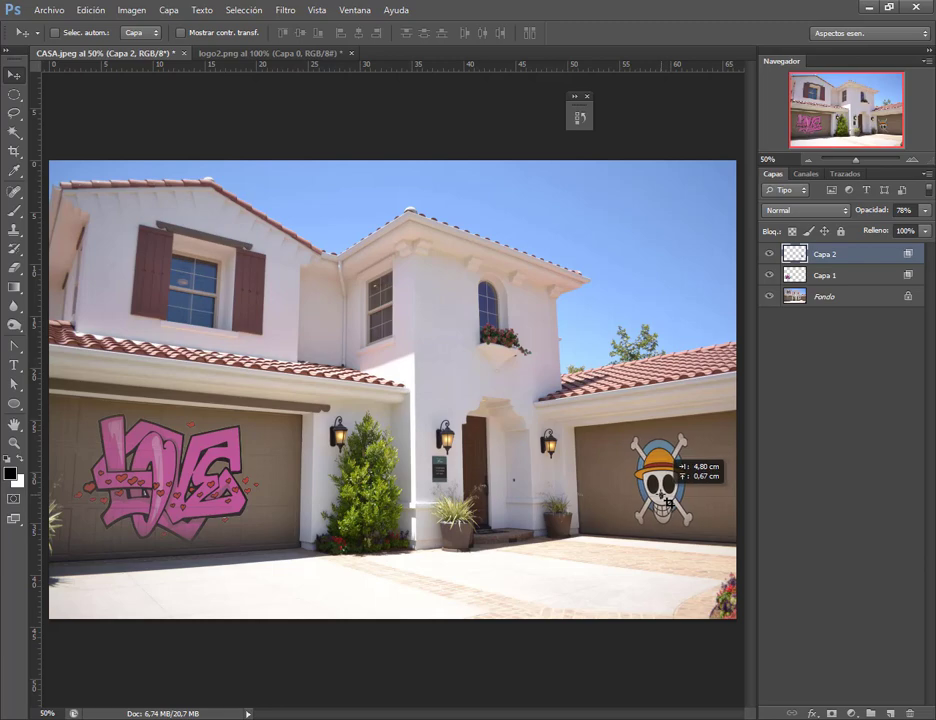
{"action": "left_click_drag", "start_coordinate": [676, 503], "coordinate": [669, 501]}
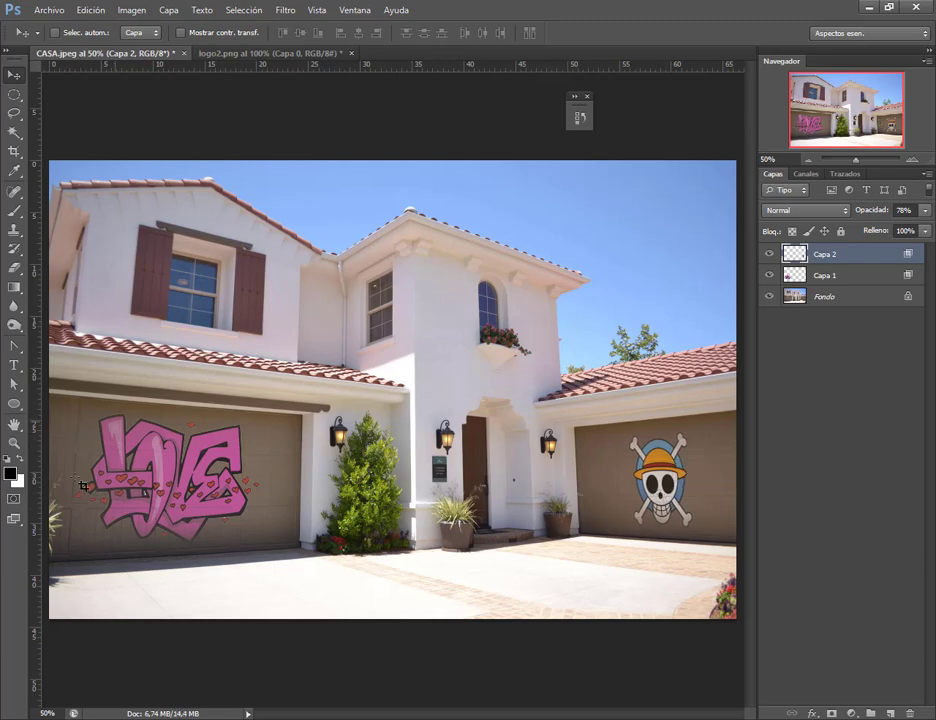
Zoom in to inspect the graffiti and skull-logo garage doors, then zoom back out
{"action": "left_click", "coordinate": [912, 160]}
{"action": "left_click", "coordinate": [912, 160]}
{"action": "left_click_drag", "start_coordinate": [847, 112], "coordinate": [762, 157]}
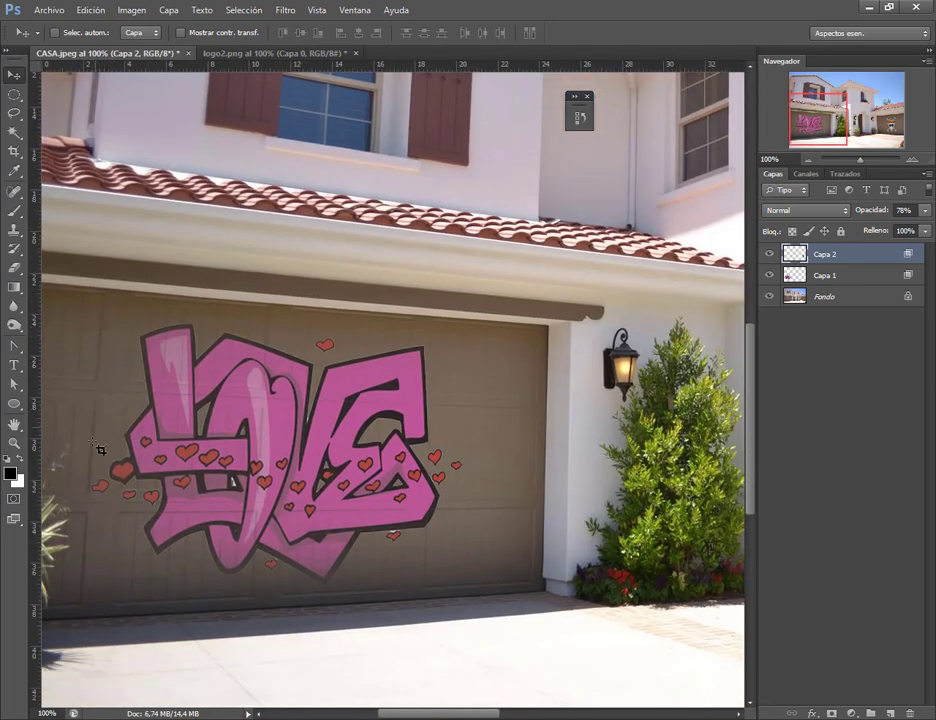
{"action": "left_click_drag", "start_coordinate": [450, 714], "coordinate": [588, 714]}
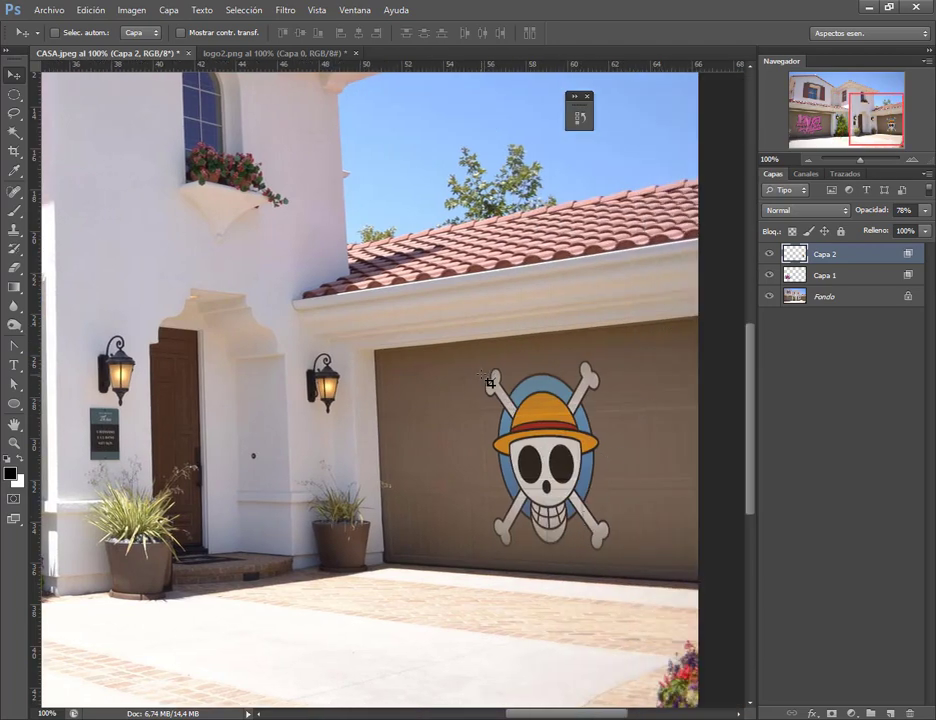
{"action": "left_click", "coordinate": [912, 159]}
{"action": "left_click_drag", "start_coordinate": [876, 130], "coordinate": [888, 143]}
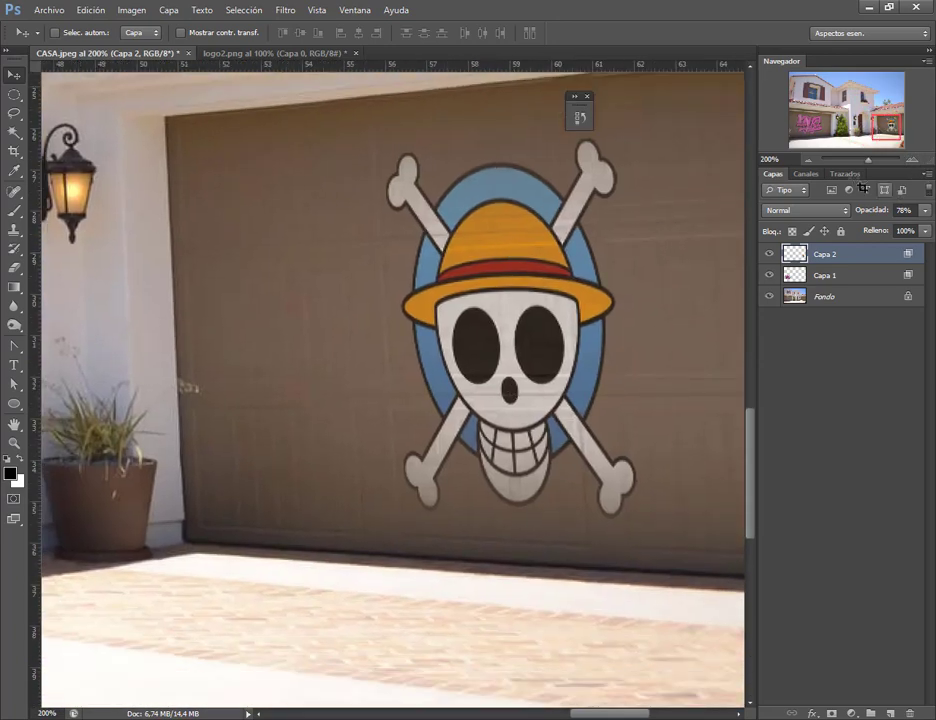
{"action": "key", "text": "ctrl+minus"}
{"action": "key", "text": "ctrl+minus"}
{"action": "key", "text": "ctrl+minus"}
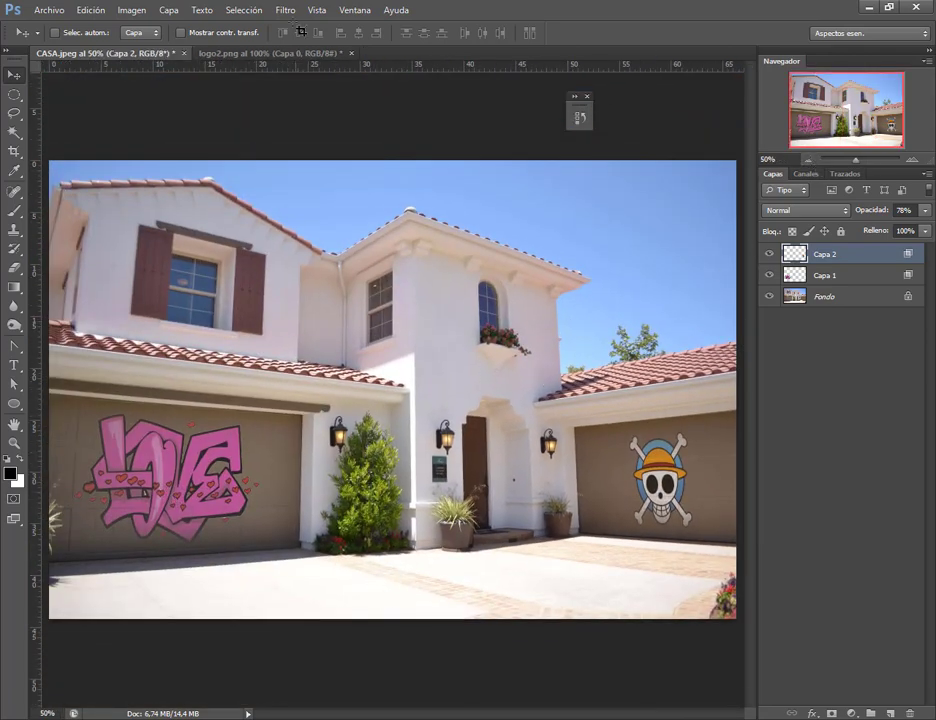
Close logo2.png without saving changes
{"action": "left_click", "coordinate": [262, 52]}
{"action": "left_click", "coordinate": [351, 53]}
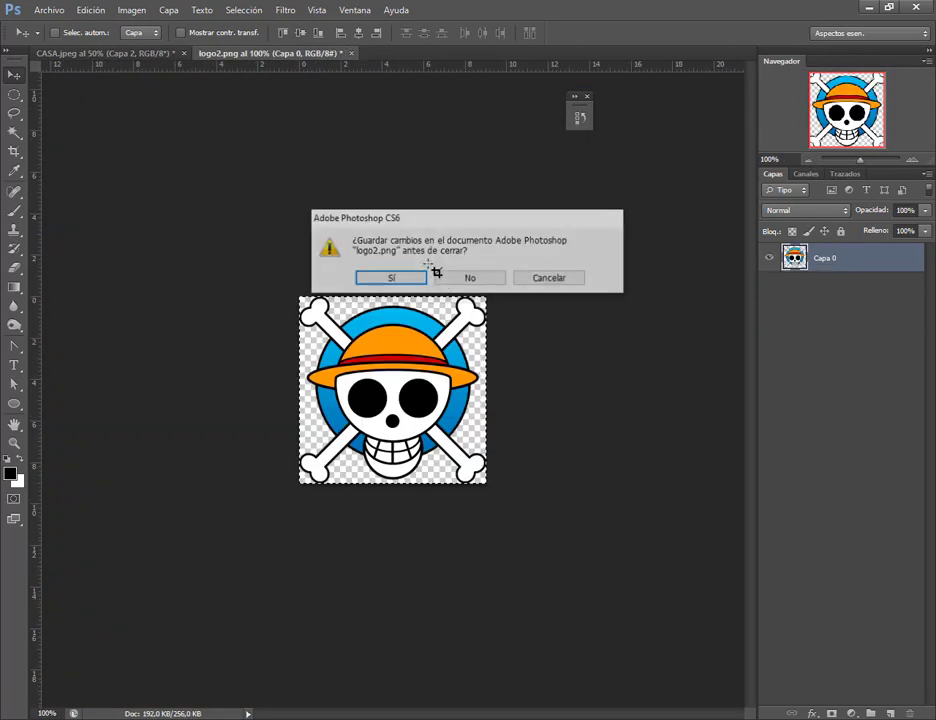
{"action": "left_click", "coordinate": [469, 280]}
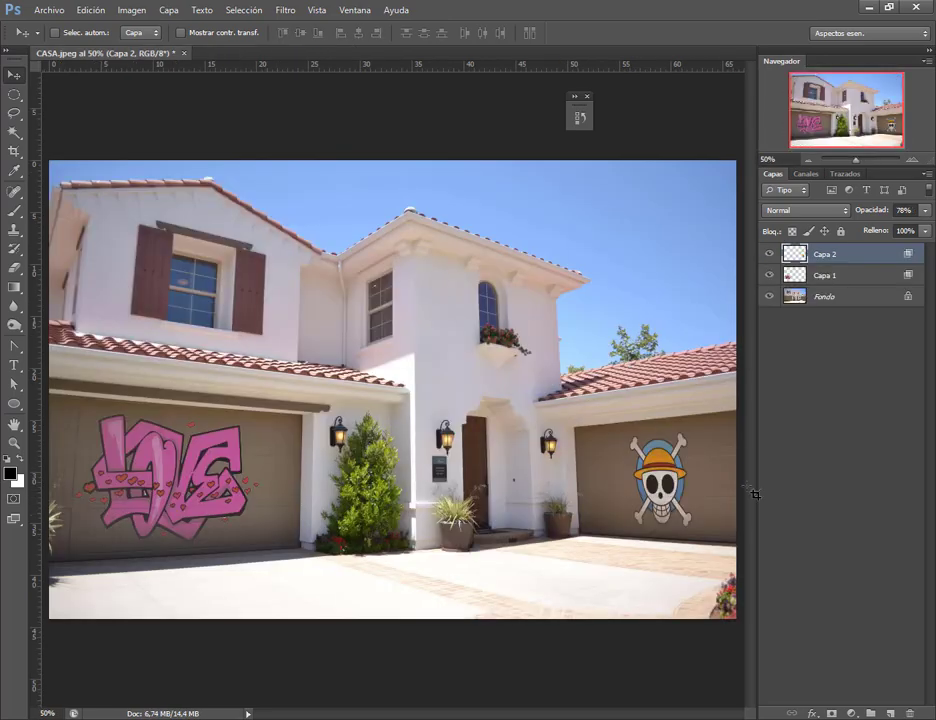
Leave the Drive and Meet windows and open the desktop Photoshop folder in File Explorer
{"action": "left_click", "coordinate": [97, 645]}
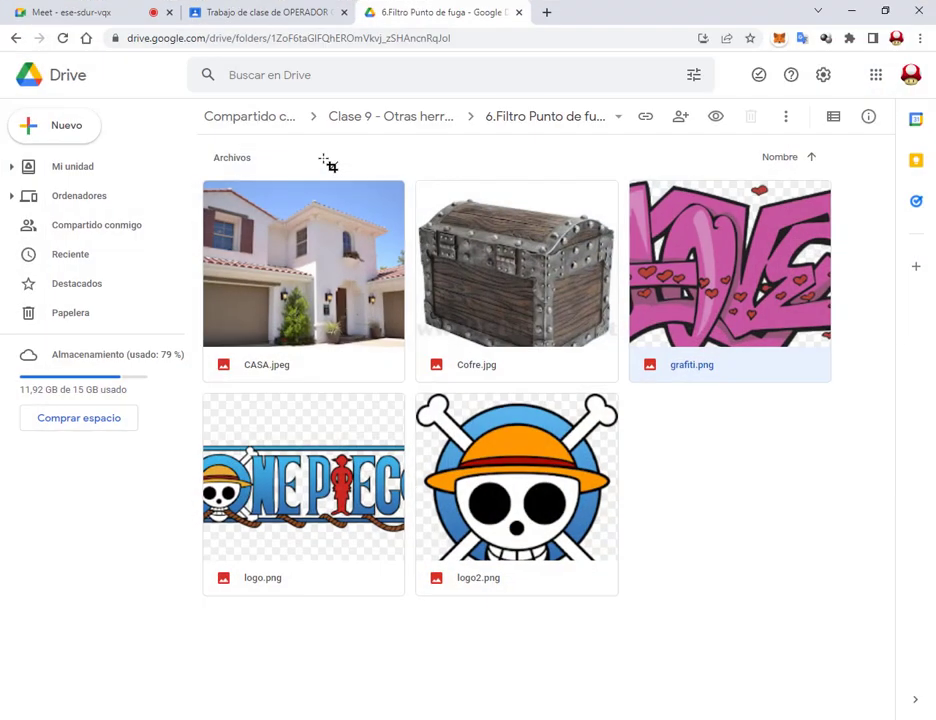
{"action": "left_click", "coordinate": [97, 11]}
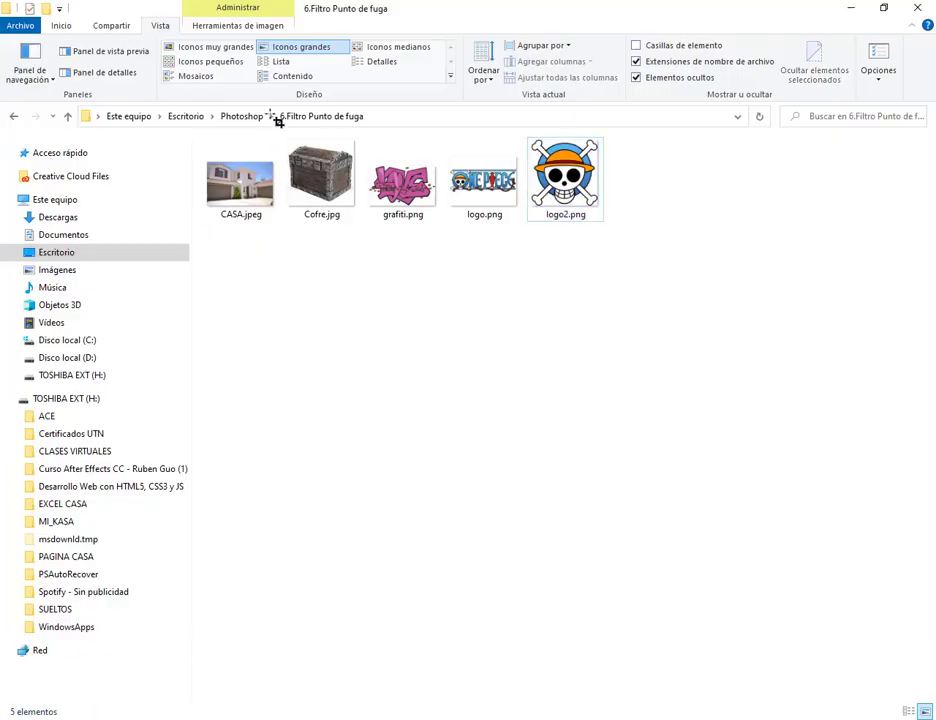
{"action": "left_click", "coordinate": [255, 116]}
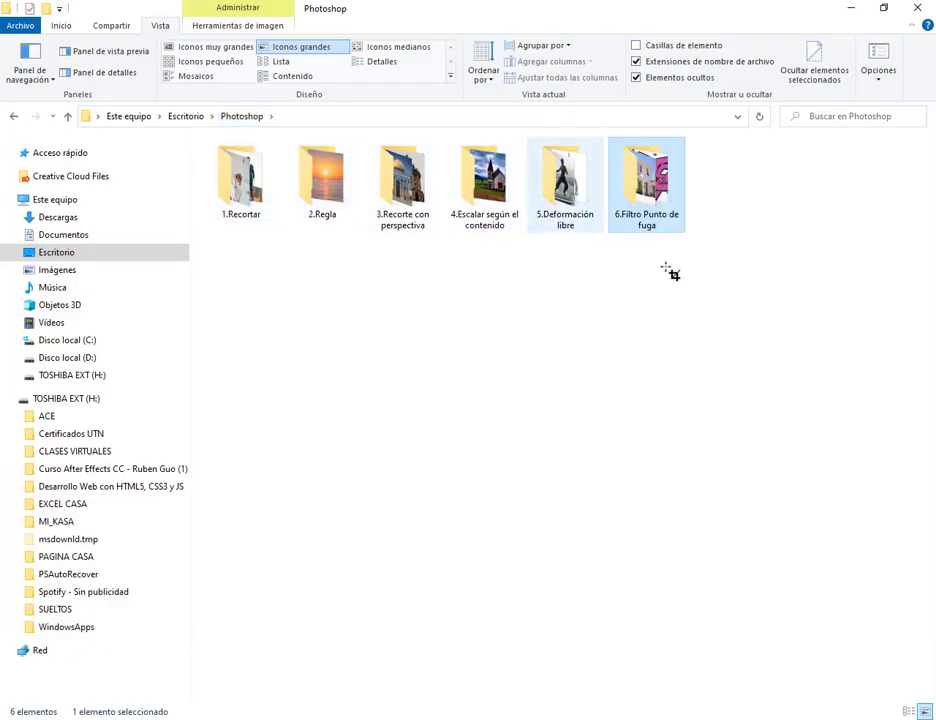
Select and deselect the six lesson folders, then return to the Google Meet call in Chrome
{"action": "left_click", "coordinate": [728, 344]}
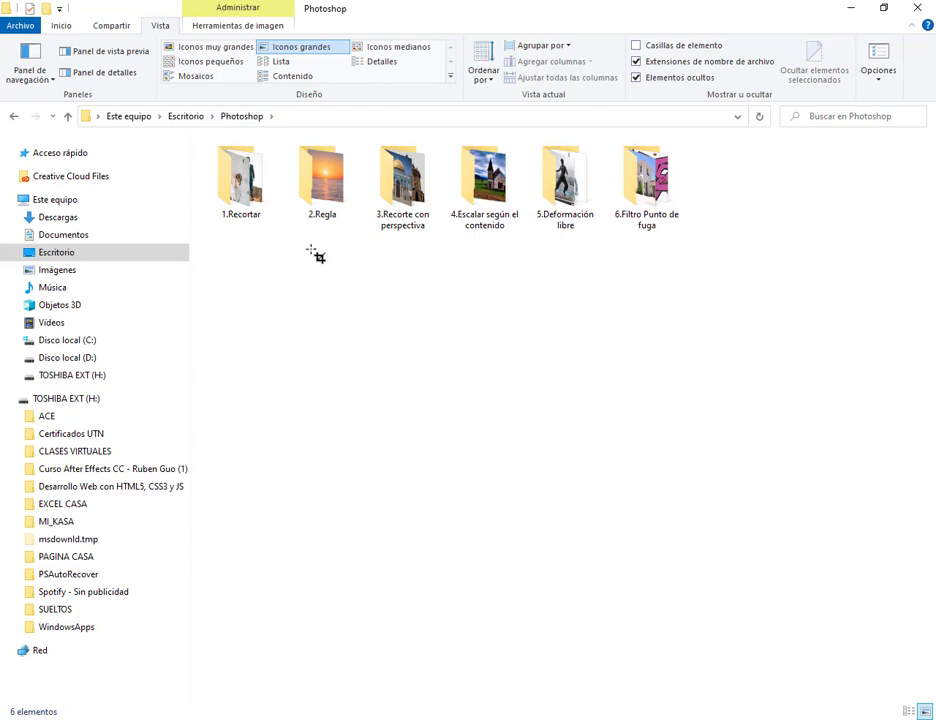
{"action": "left_click_drag", "start_coordinate": [259, 261], "coordinate": [698, 179]}
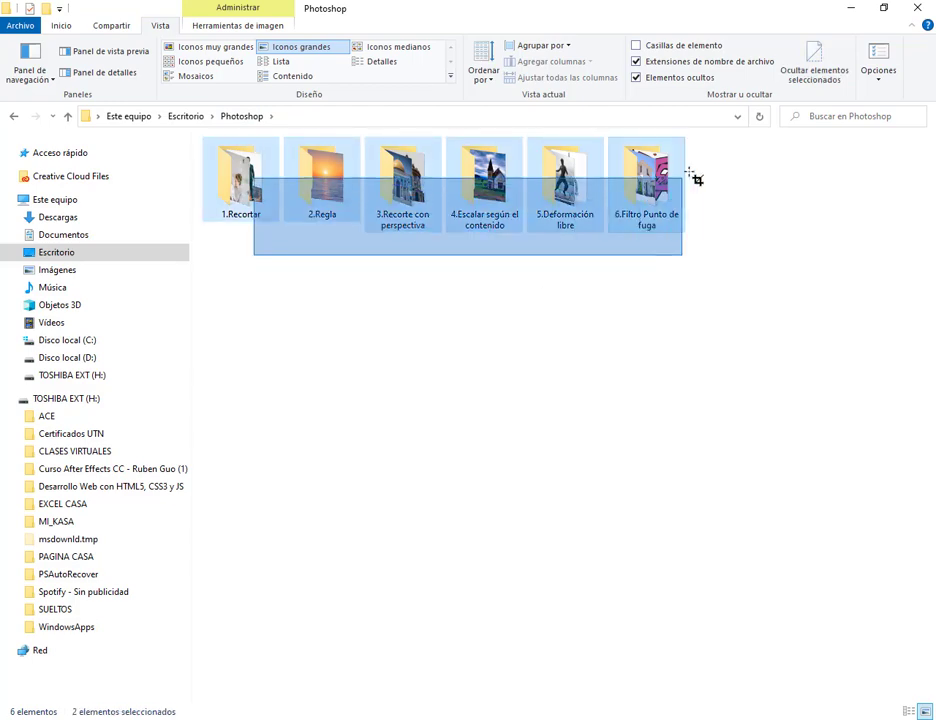
{"action": "left_click", "coordinate": [610, 234]}
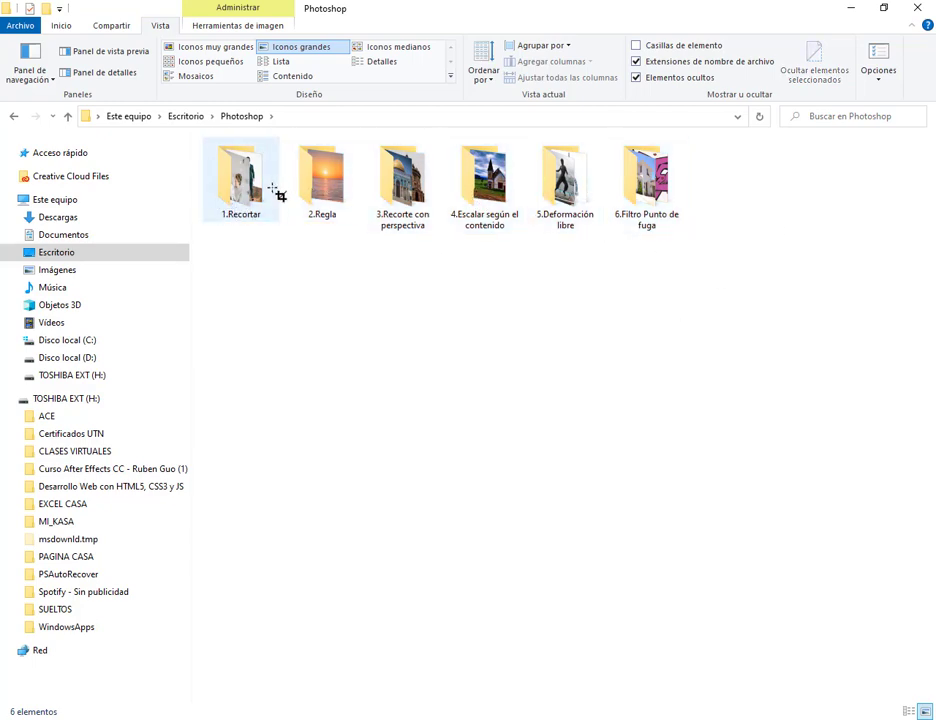
{"action": "left_click", "coordinate": [80, 660]}
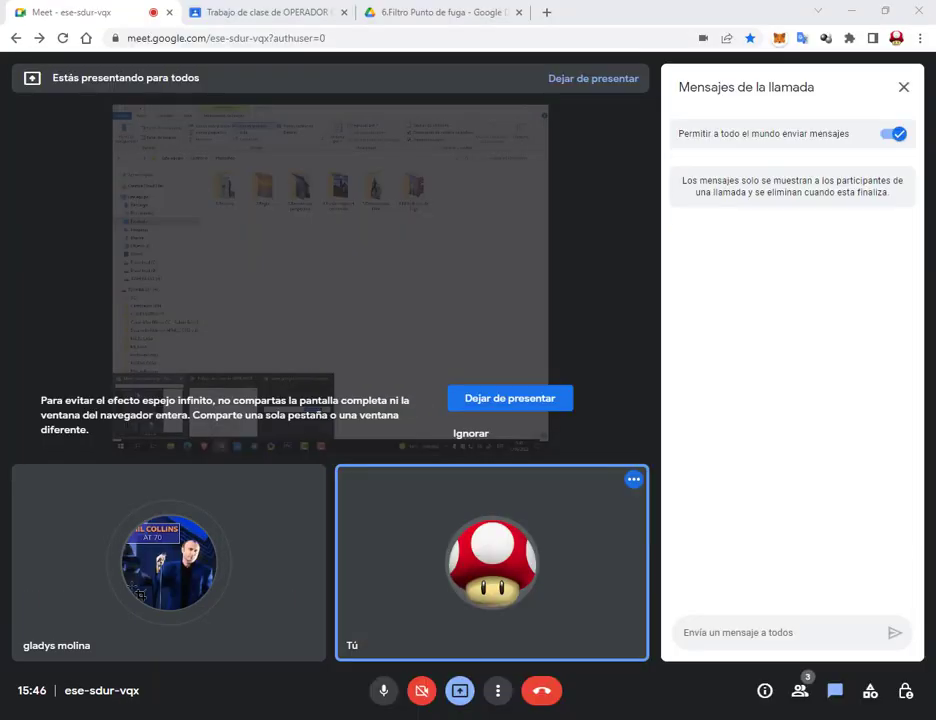